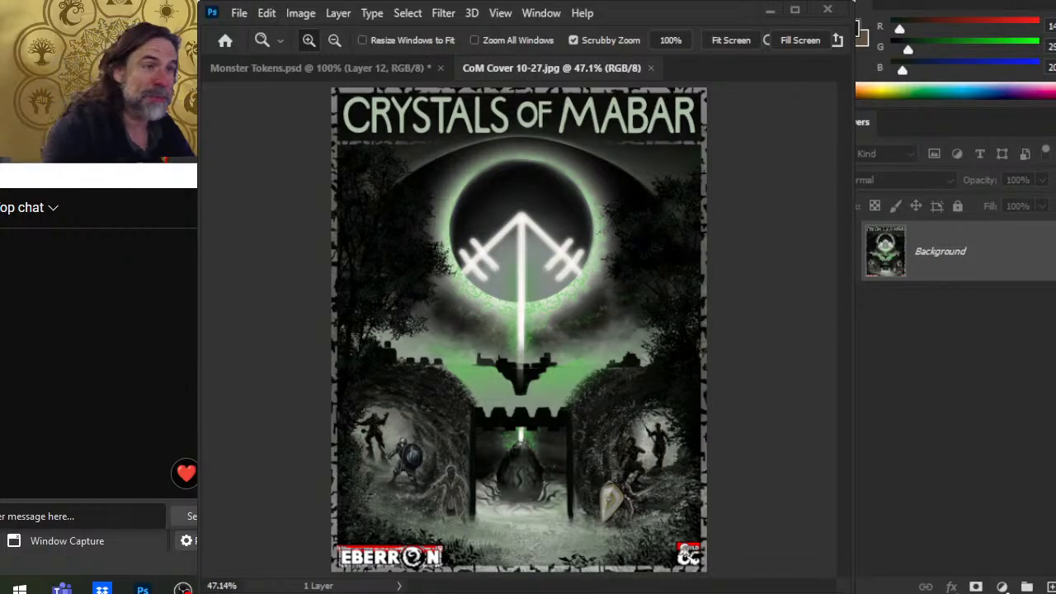
# - Switch to the browser and look through the recent posts on the X profile page
pyautogui.moveTo(183, 587)
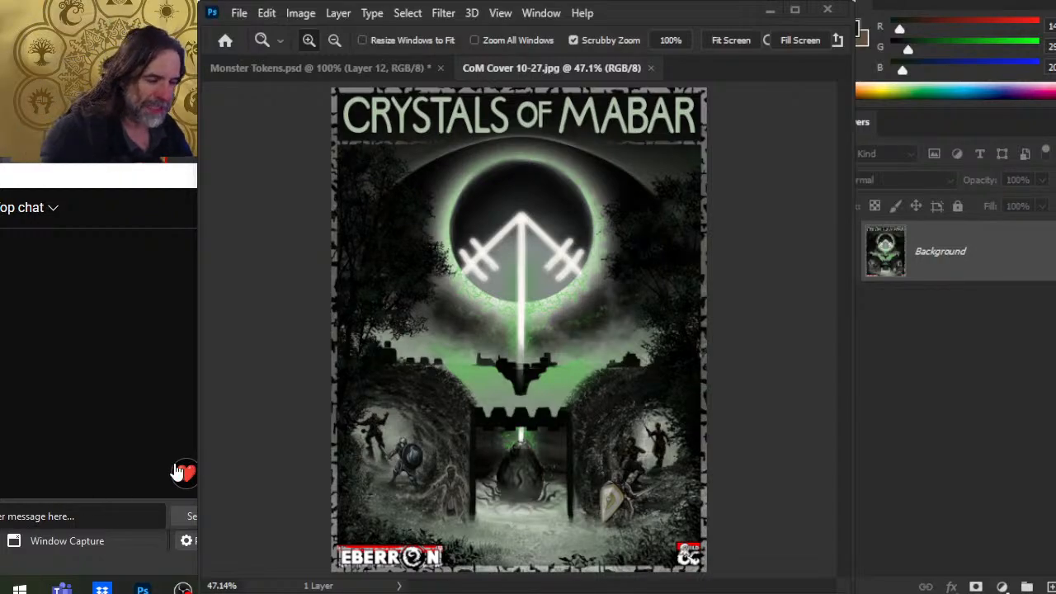
pyautogui.moveTo(186, 472)
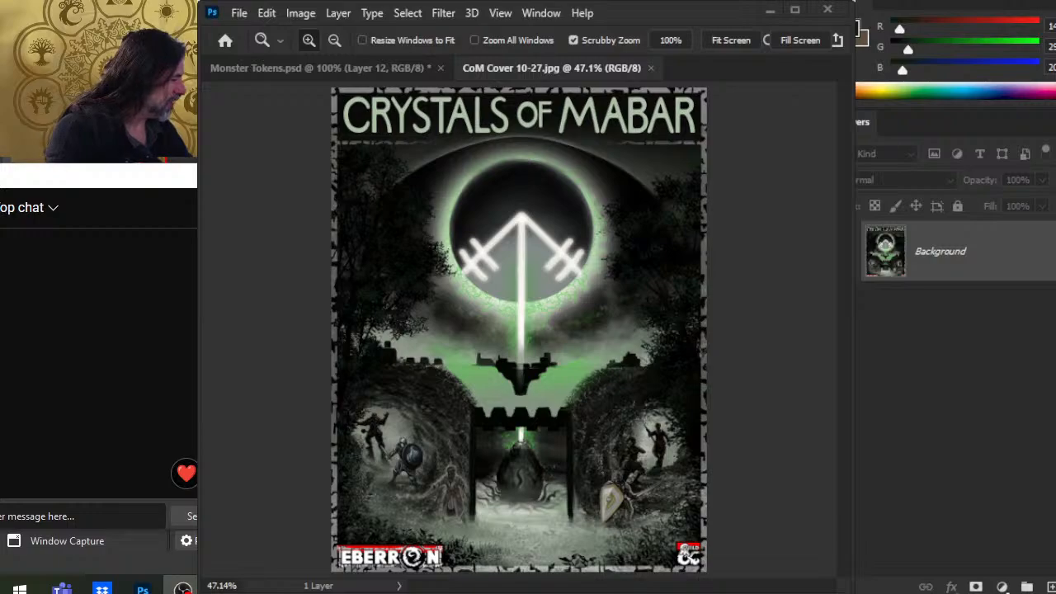
pyautogui.click(425, 588)
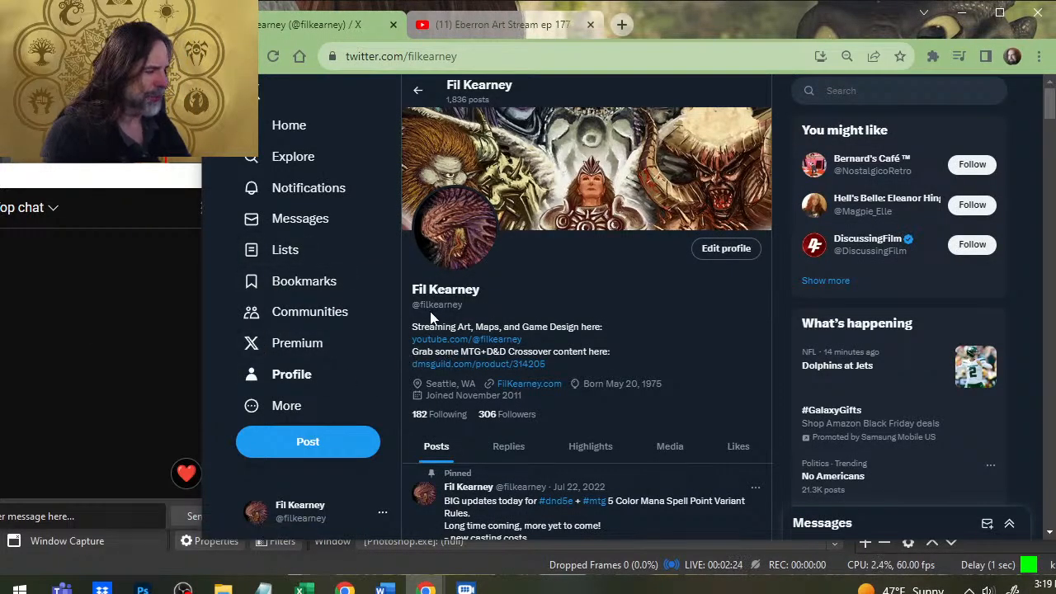
pyautogui.scroll(-3, 578, 363)
pyautogui.scroll(-5, 579, 293)
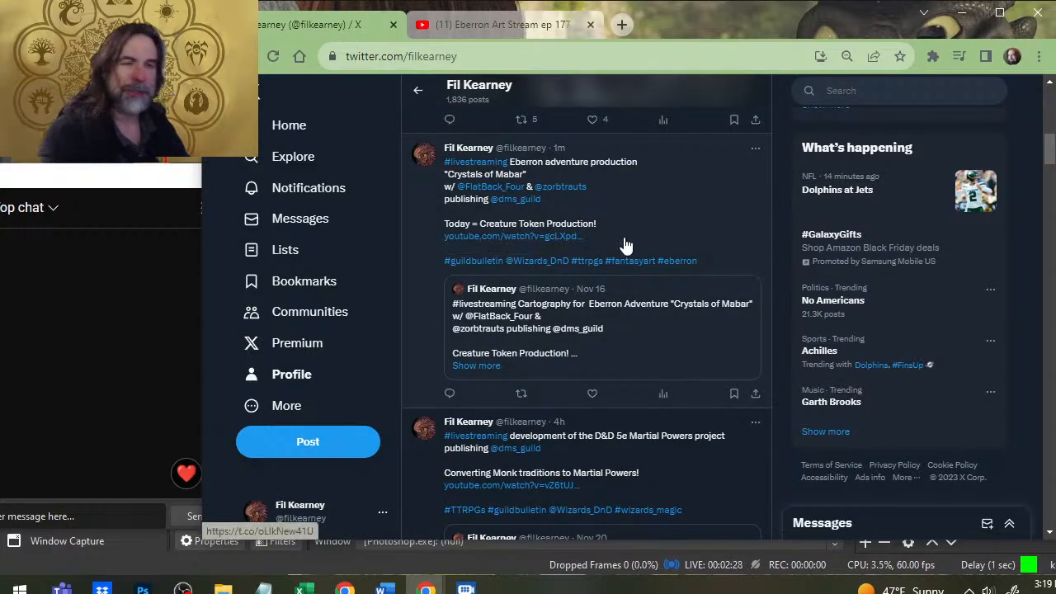
pyautogui.scroll(-2, 693, 274)
pyautogui.scroll(-8, 692, 275)
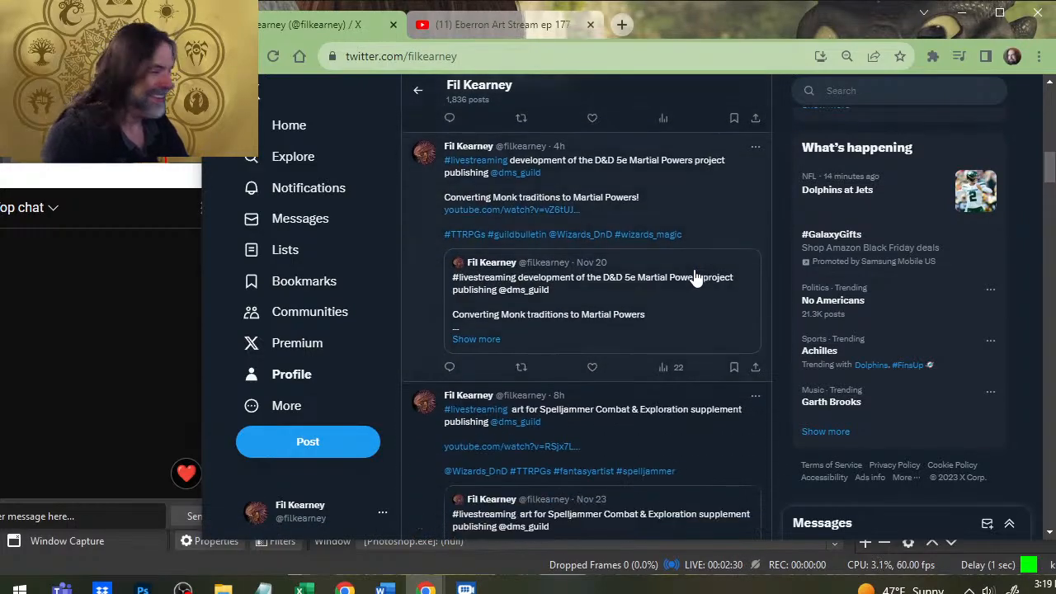
pyautogui.scroll(6, 674, 250)
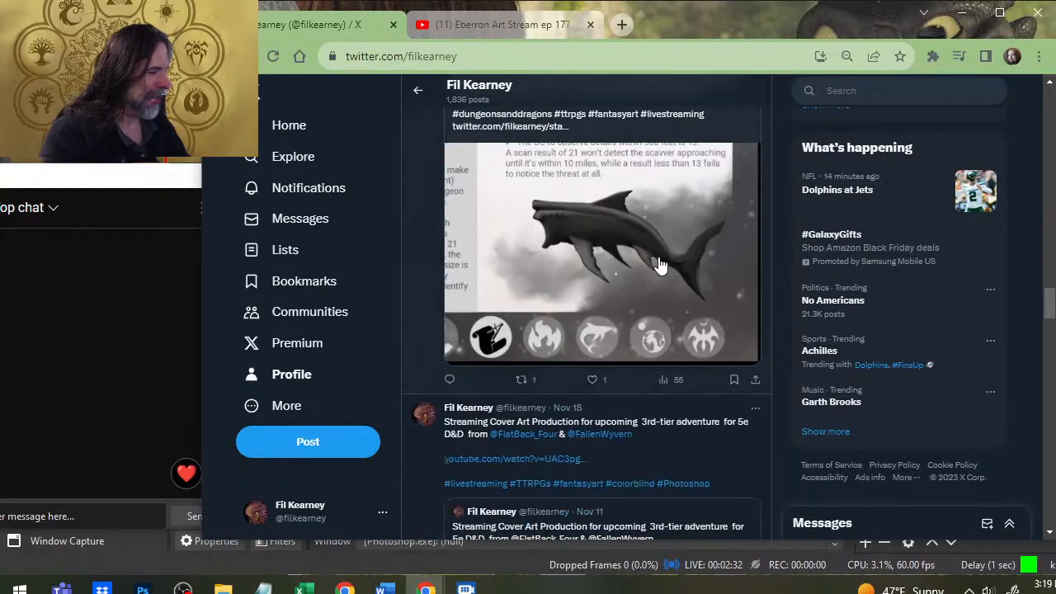
pyautogui.scroll(-3, 659, 264)
pyautogui.scroll(5, 663, 248)
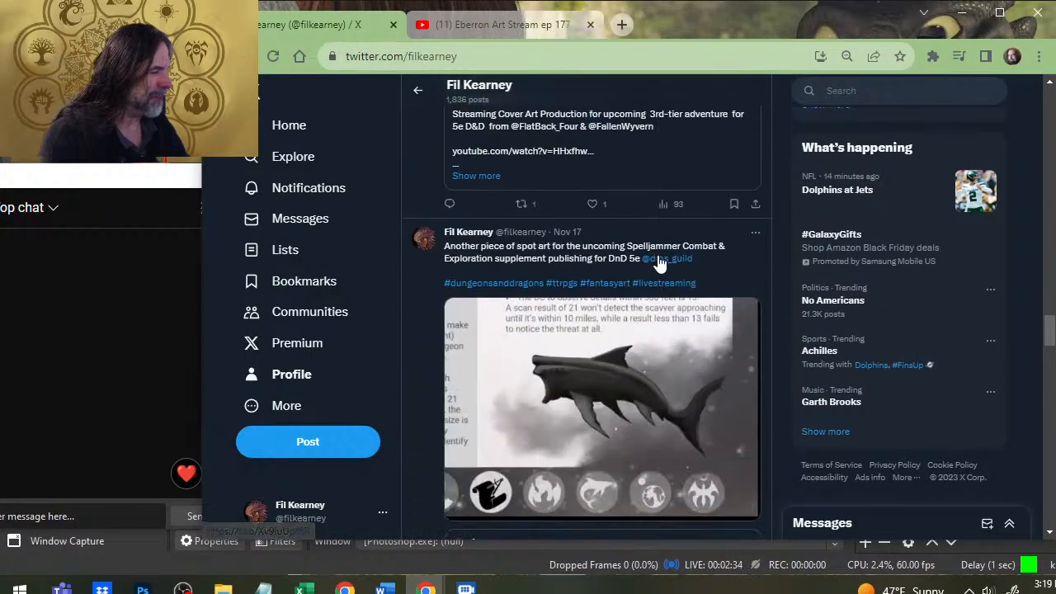
# - Close the X profile page and like the "Eberron Art Stream ep 177 - Creature Tokens 6" video
pyautogui.click(392, 25)
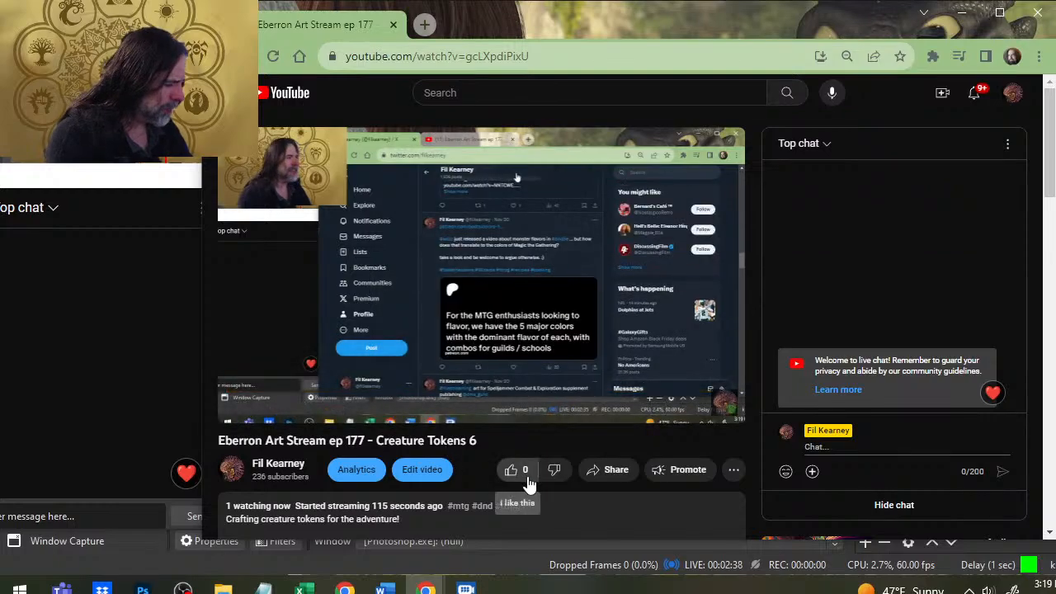
pyautogui.click(528, 482)
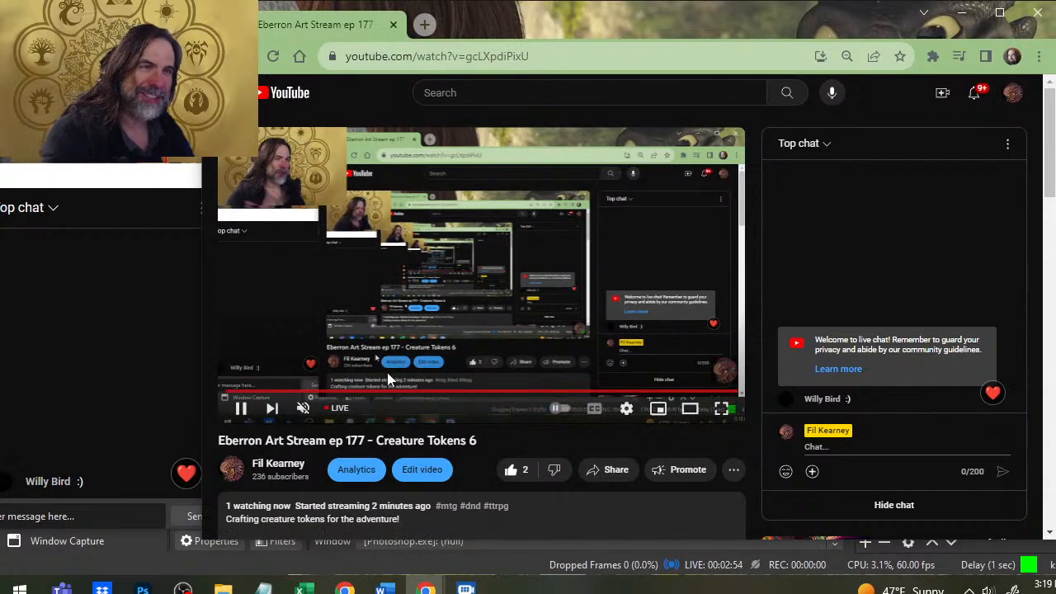
# - Switch to Monster Tokens.psd in Photoshop and reset the foreground and background colours to black and white
pyautogui.hotkey('alt', 'Tab')
pyautogui.hotkey('alt', 'Tab')
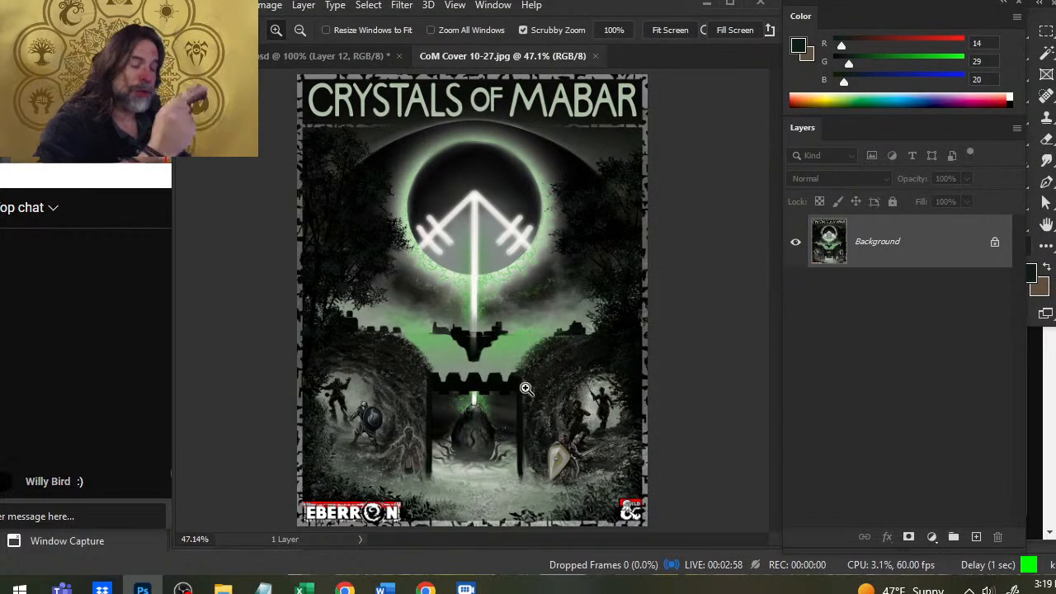
pyautogui.hotkey('alt', 'Tab')
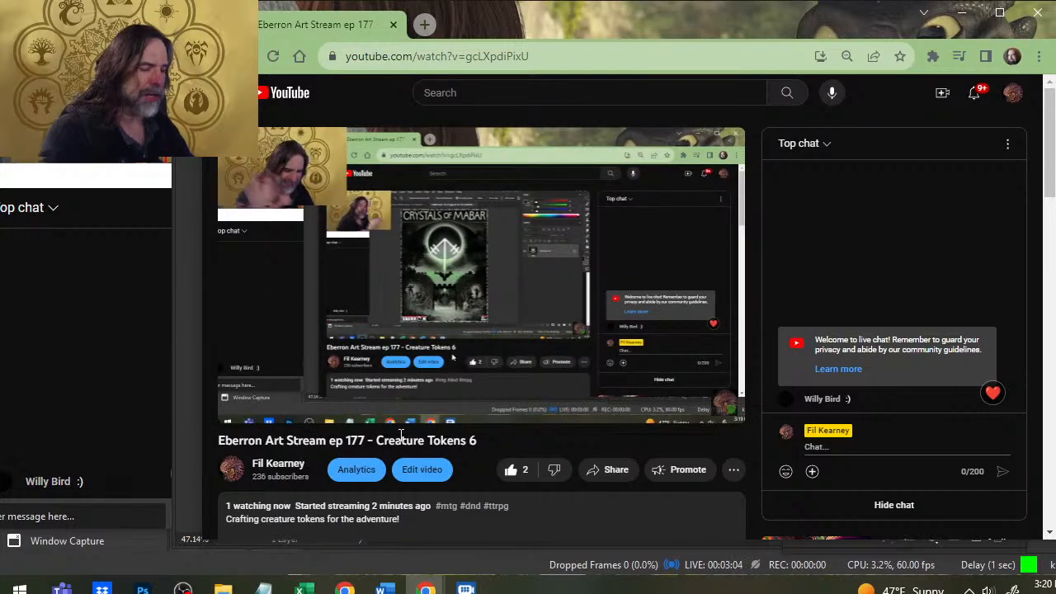
pyautogui.hotkey('alt', 'Tab')
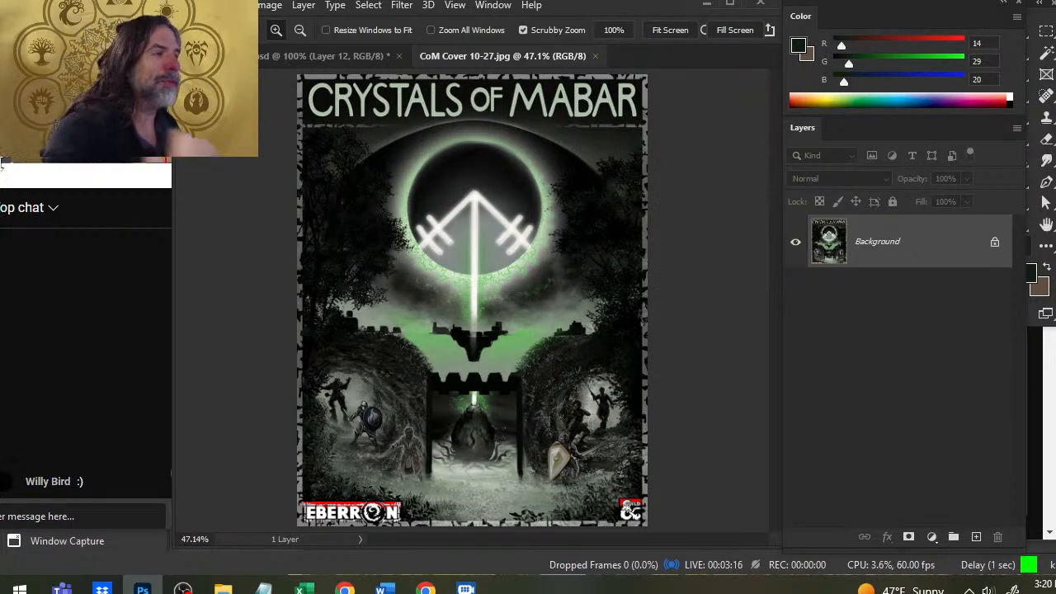
pyautogui.click(322, 55)
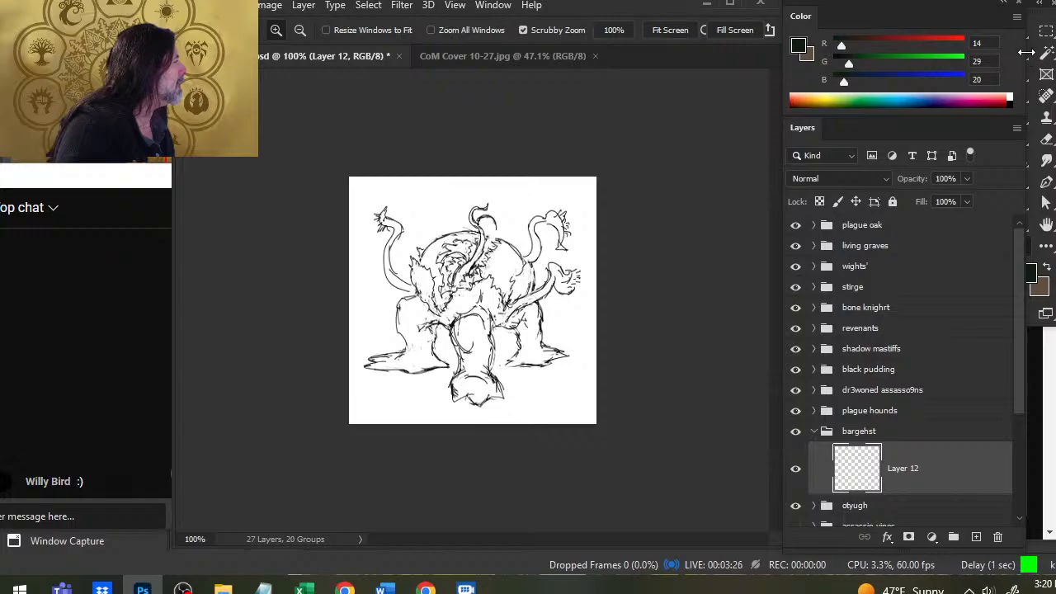
pyautogui.moveTo(1024, 55); pyautogui.dragTo(1005, 58)
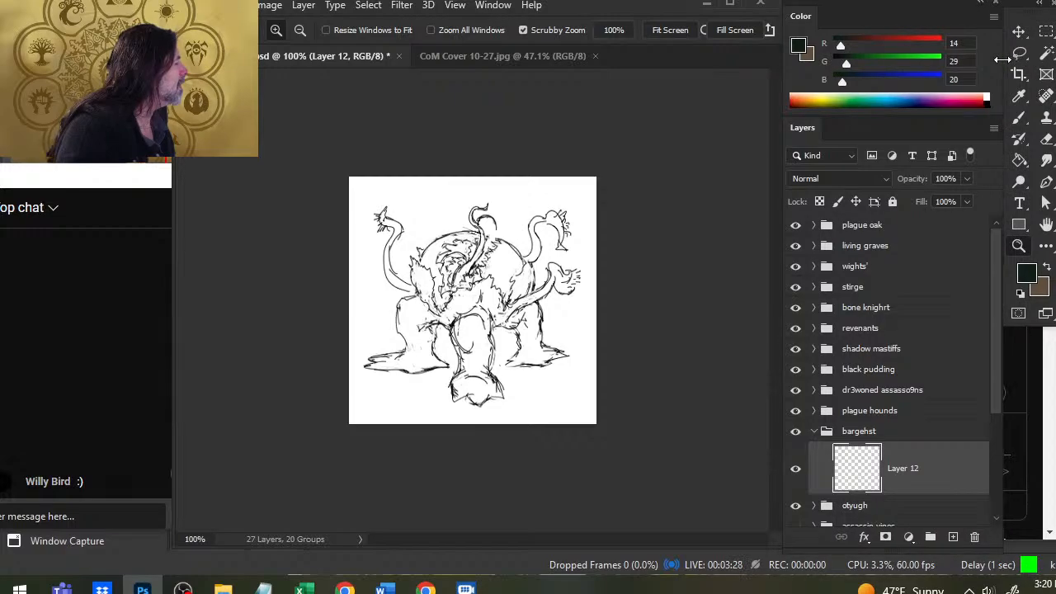
pyautogui.click(1020, 293)
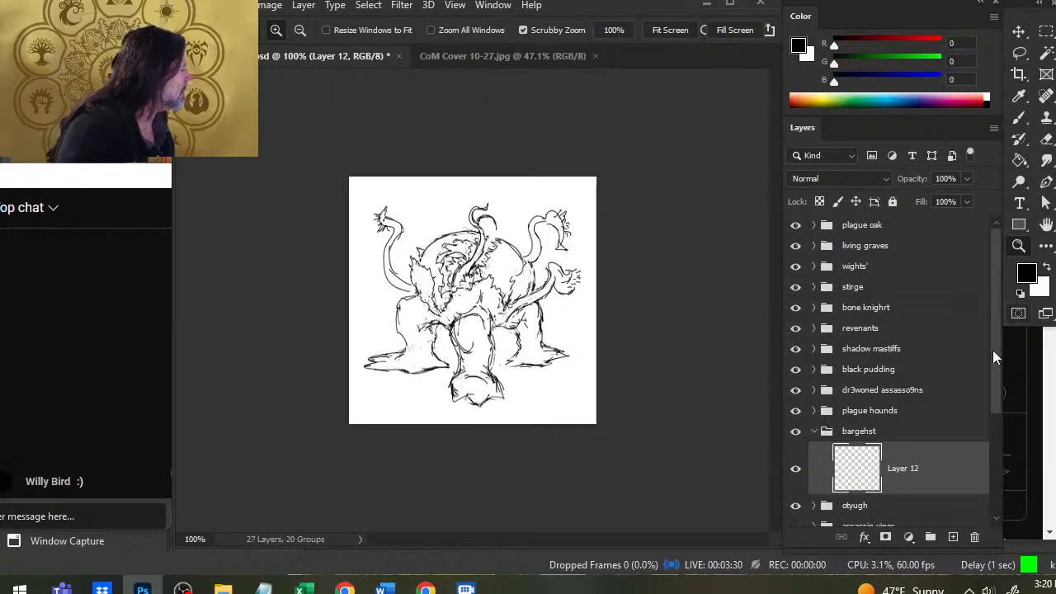
# - Handwrite the label "Otyugh" in black with the Brush tool in the lower-left corner of the token sketch
pyautogui.press('b')
pyautogui.moveTo(366, 396); pyautogui.dragTo(383, 412)
pyautogui.moveTo(376, 402); pyautogui.dragTo(388, 411)
pyautogui.moveTo(395, 402); pyautogui.dragTo(387, 423)
pyautogui.moveTo(421, 403)
pyautogui.mouseDown()
pyautogui.moveTo(412, 422)
pyautogui.moveTo(436, 416)
pyautogui.mouseUp()
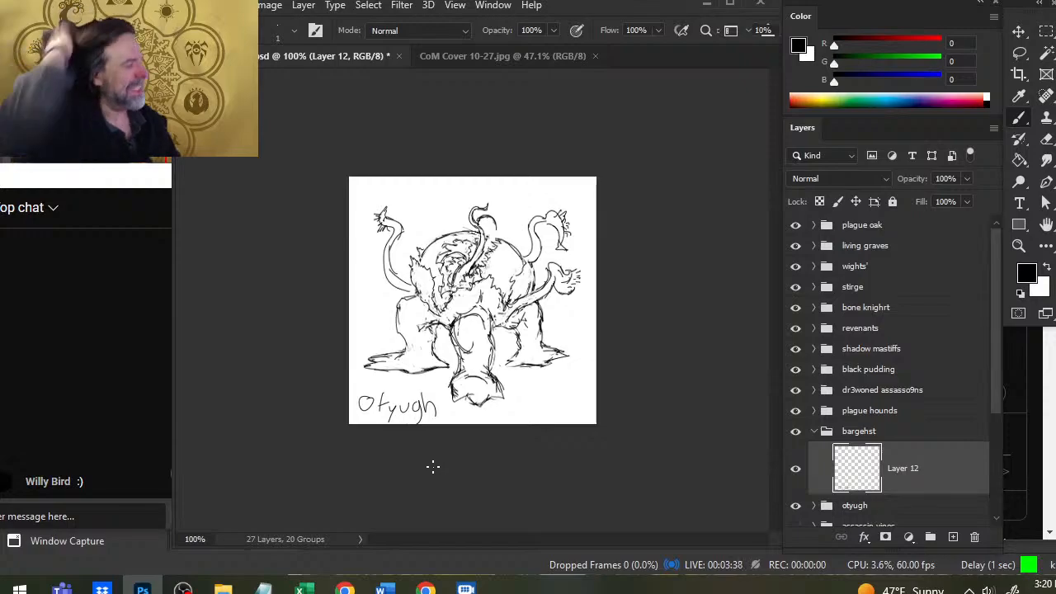
# - Hide the otyugh group to check whether the handwritten label belongs to the bargehst group's layer
pyautogui.click(813, 430)
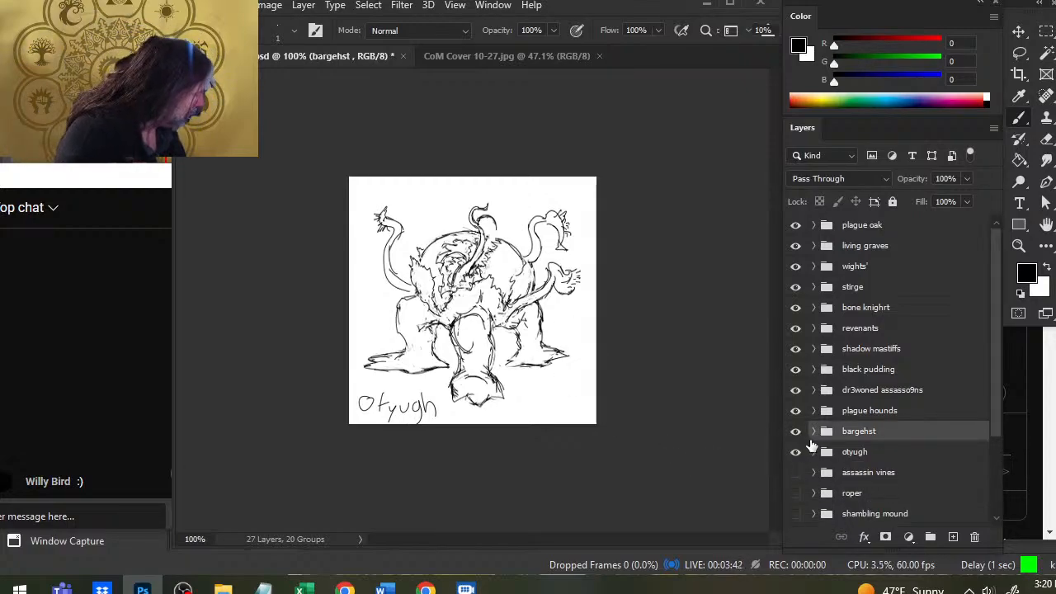
pyautogui.click(795, 451)
pyautogui.click(813, 431)
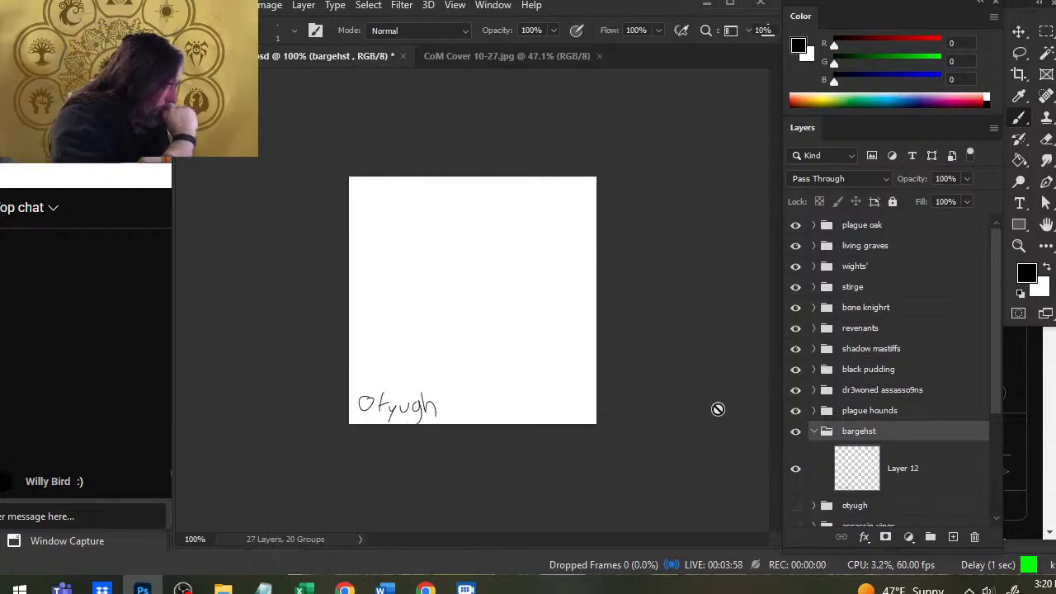
# - Show and expand the otyugh group, then lasso the handwritten "Otyugh" label on Layer 12 and cut it out
pyautogui.click(815, 505)
pyautogui.click(796, 506)
pyautogui.moveTo(997, 351); pyautogui.dragTo(997, 381)
pyautogui.click(916, 433)
pyautogui.press('l')
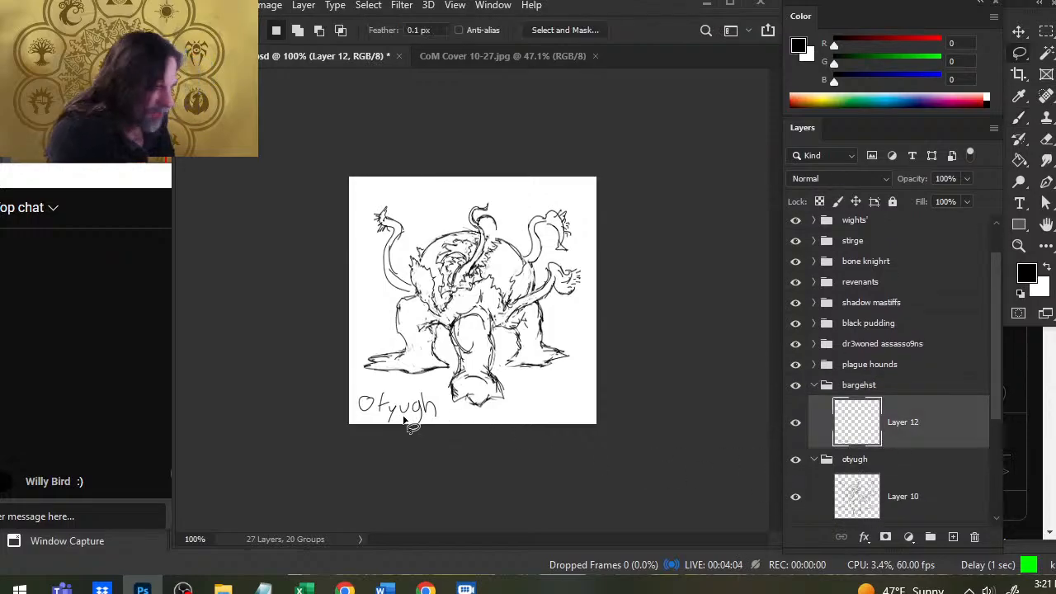
pyautogui.moveTo(475, 398)
pyautogui.mouseDown()
pyautogui.moveTo(470, 422)
pyautogui.moveTo(463, 389)
pyautogui.mouseUp()
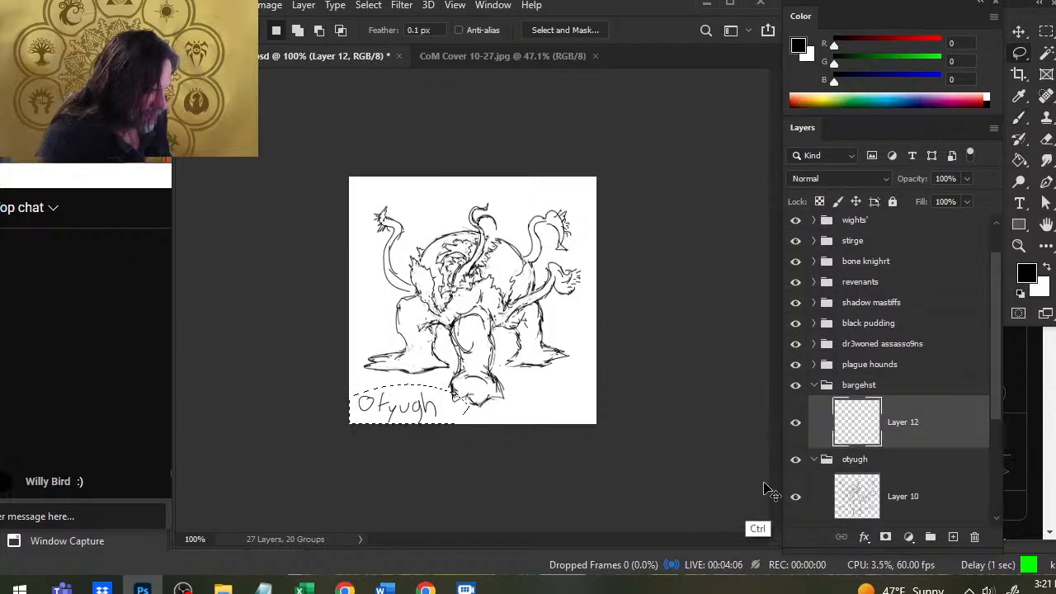
pyautogui.press('Delete')
# - Paste the label above Layer 10 in the otyugh group, merge it down into Layer 10, and collapse the group
pyautogui.click(907, 497)
pyautogui.hotkey('ctrl', 'v')
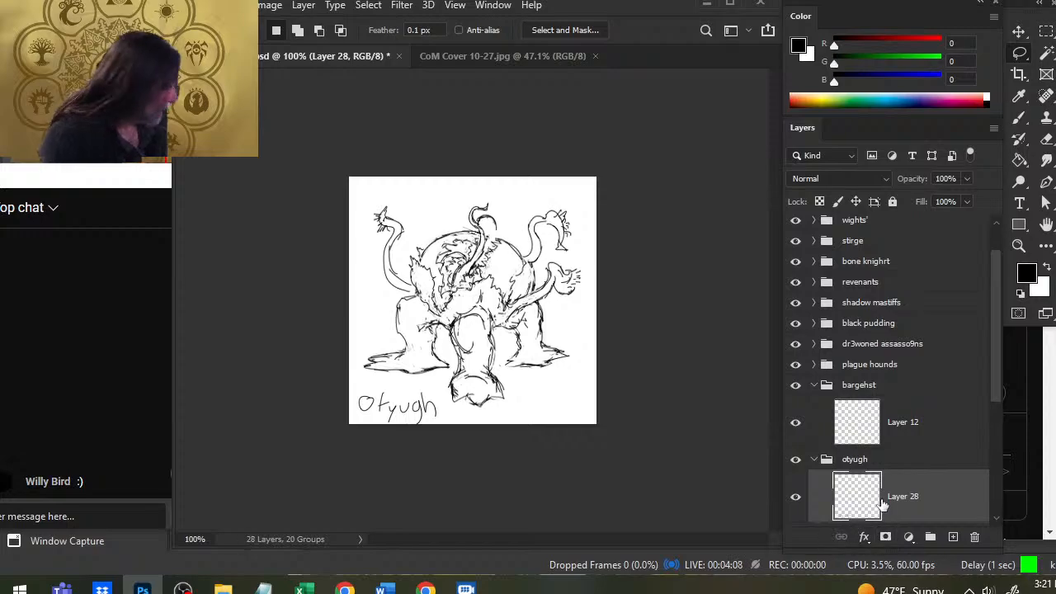
pyautogui.rightClick(898, 513)
pyautogui.click(763, 464)
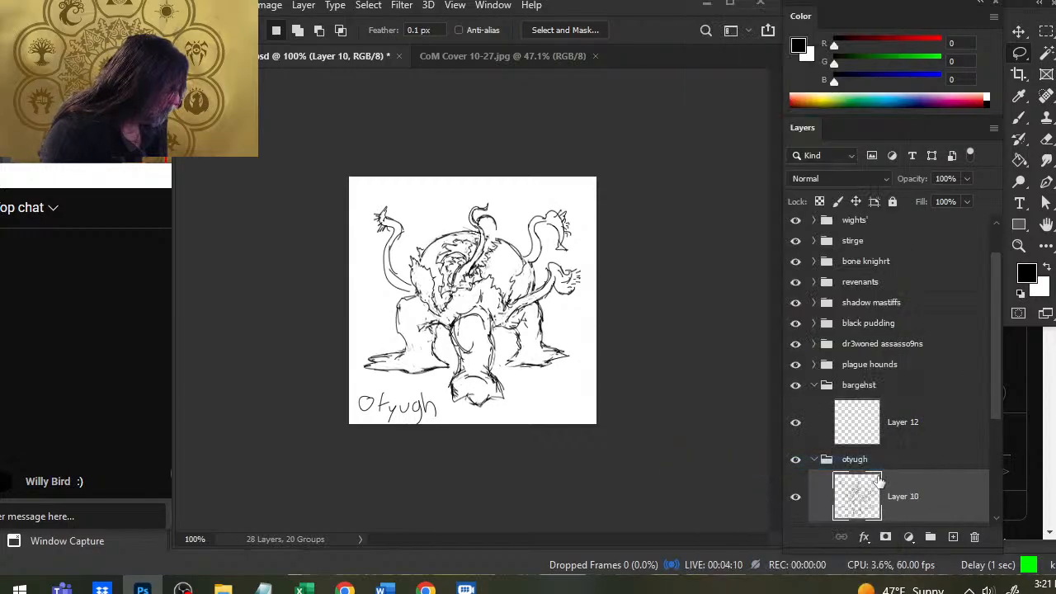
pyautogui.click(816, 460)
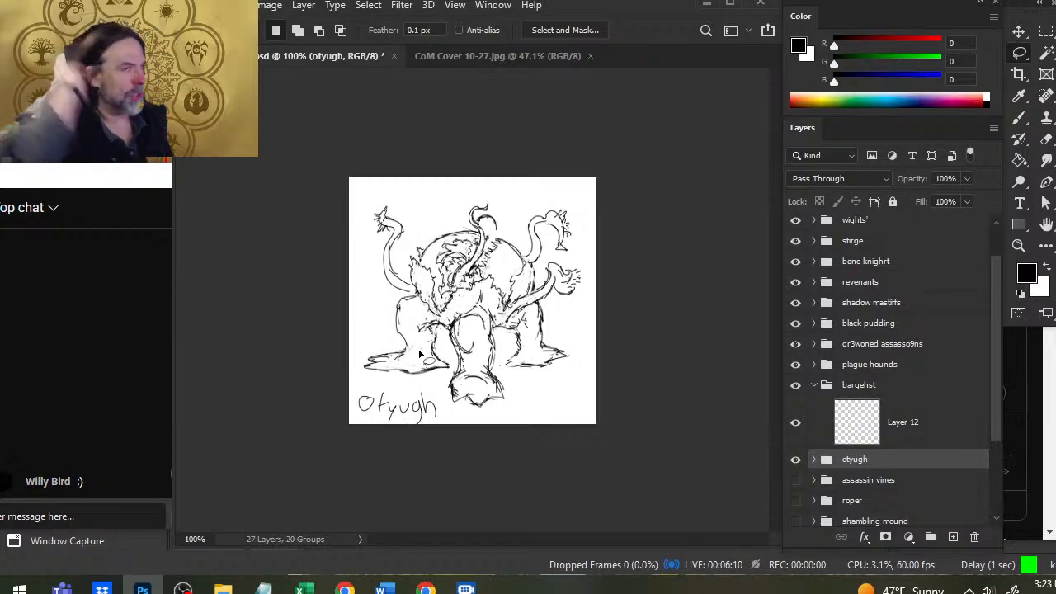
# - Hide the otyugh group and make Layer 12 in the bargehst group the active layer on the blank canvas
pyautogui.click(796, 461)
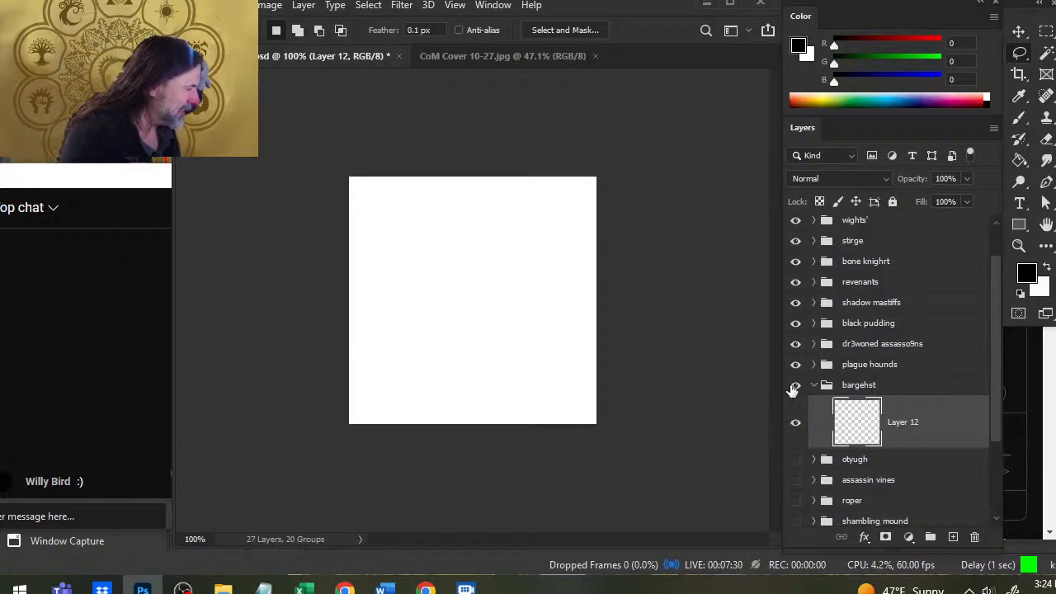
pyautogui.click(799, 427)
pyautogui.click(797, 427)
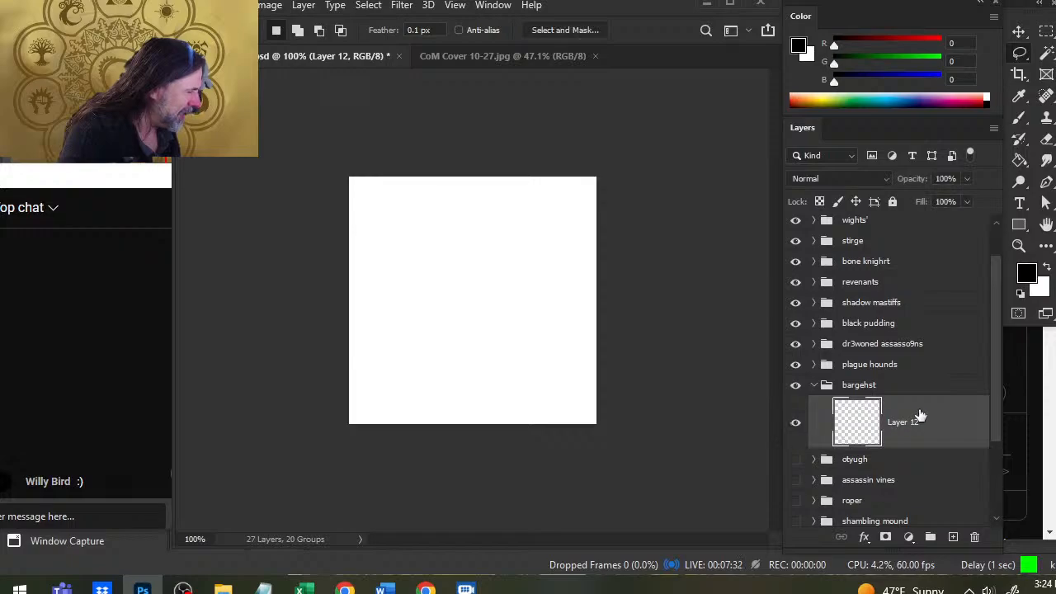
# - Switch to the browser and search Google for "barghest" in a new tab
pyautogui.hotkey('alt', 'Tab')
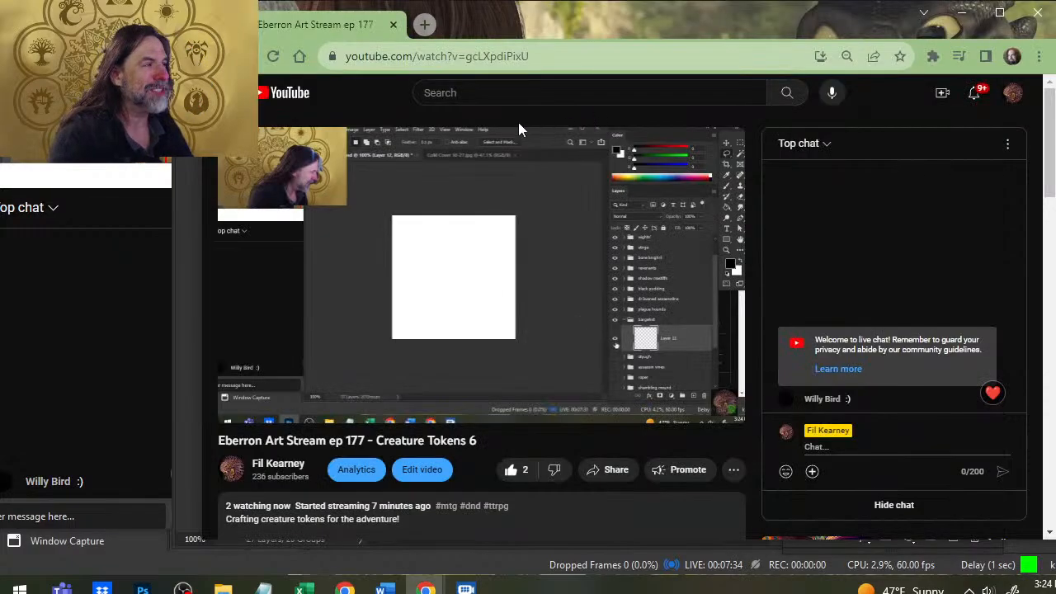
pyautogui.click(420, 28)
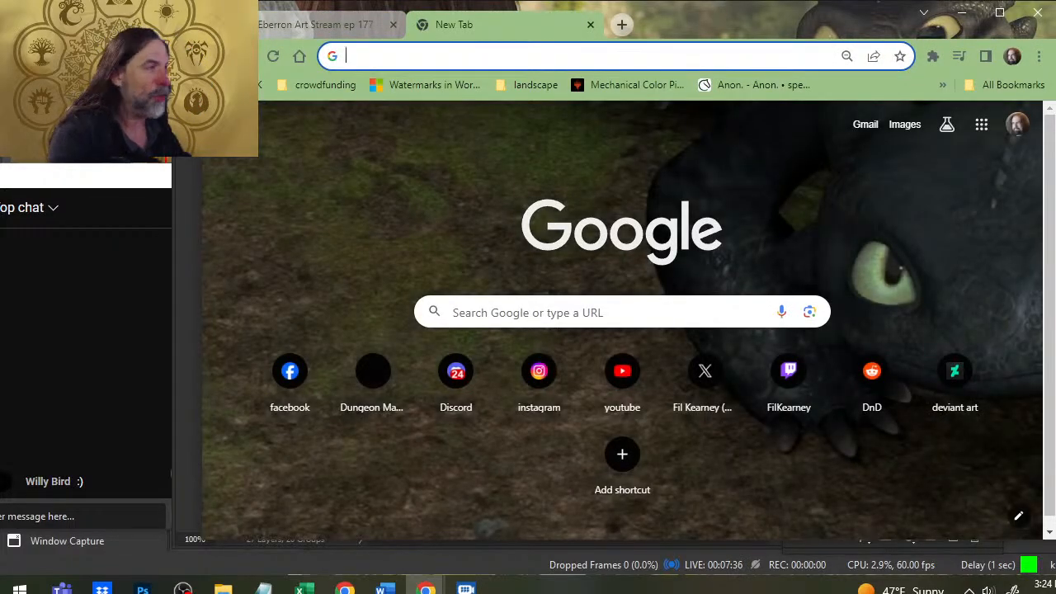
pyautogui.write('barghest')
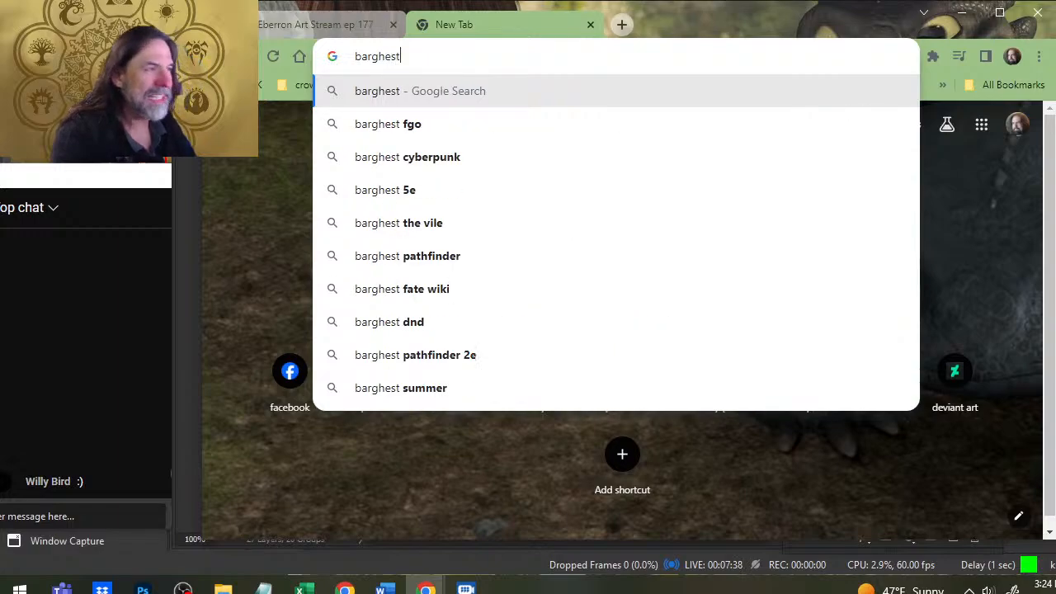
pyautogui.write(' i')
pyautogui.press('BackSpace')
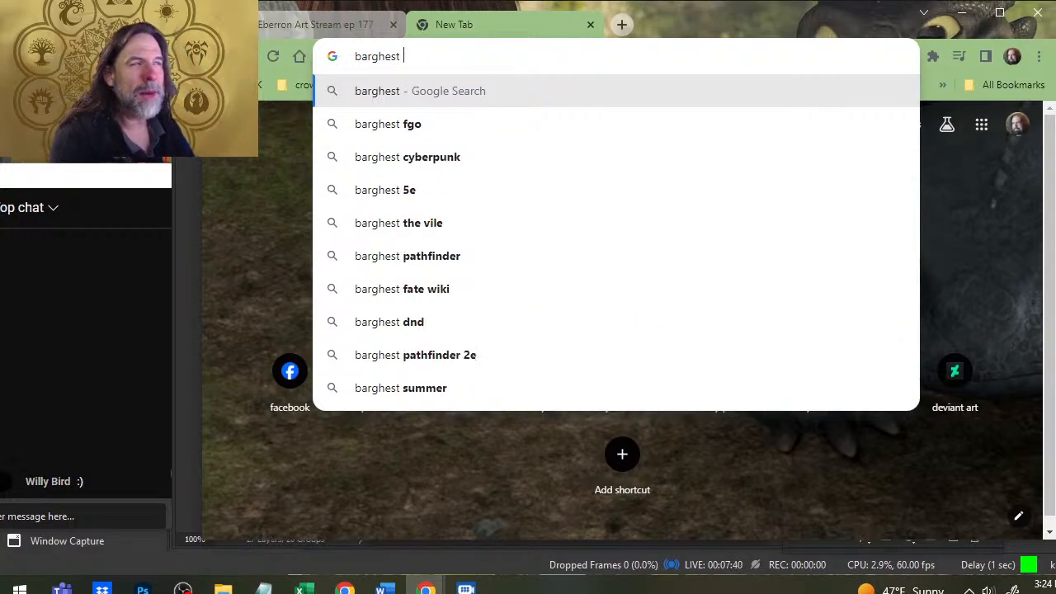
pyautogui.press('Return')
# - Skim the barghest search results and switch them to image results
pyautogui.rightClick(612, 357)
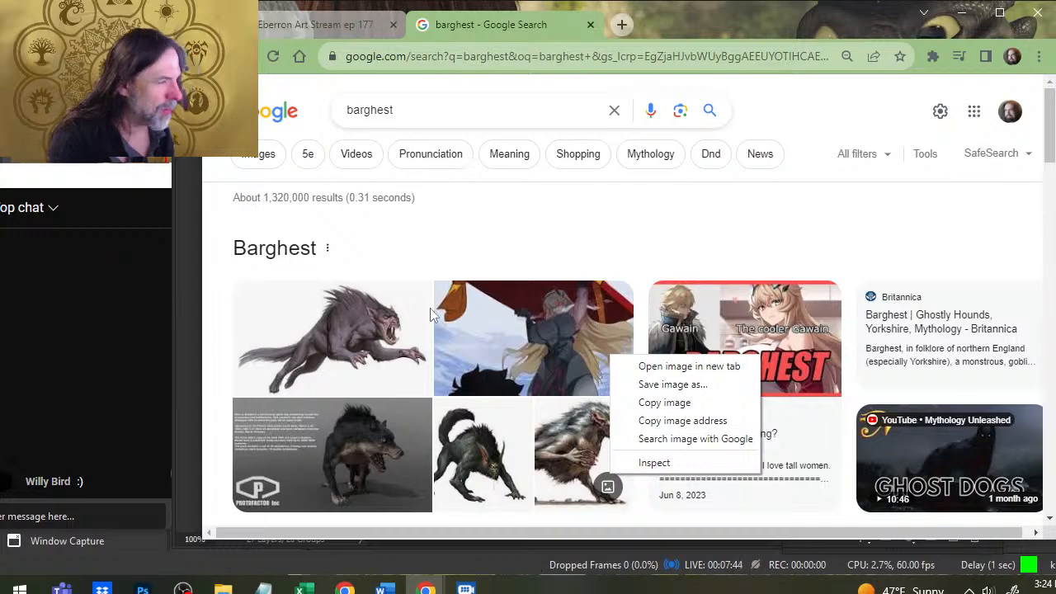
pyautogui.click(442, 251)
pyautogui.scroll(-3, 429, 257)
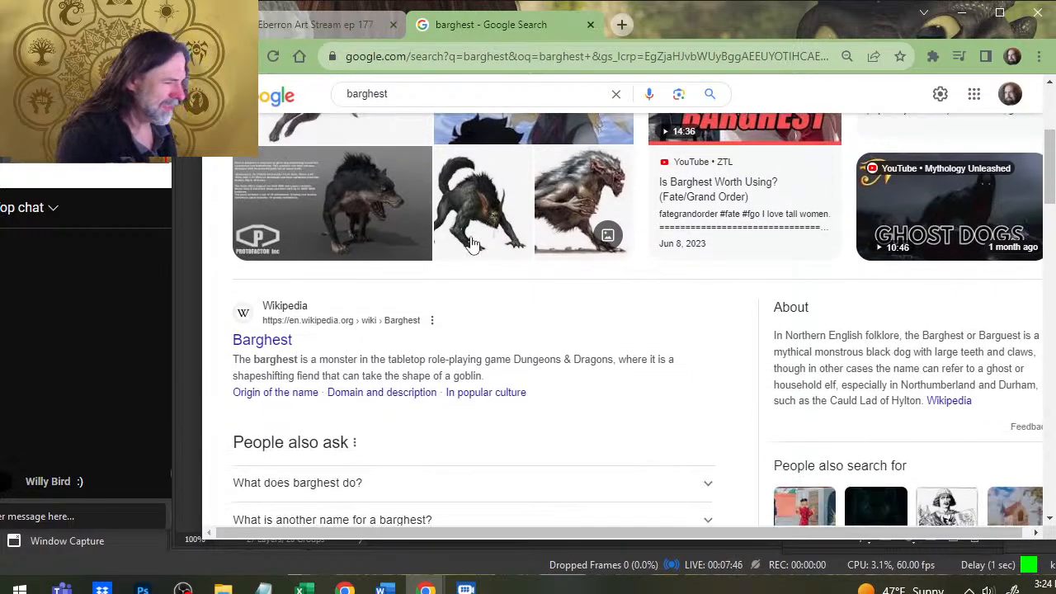
pyautogui.scroll(5, 410, 266)
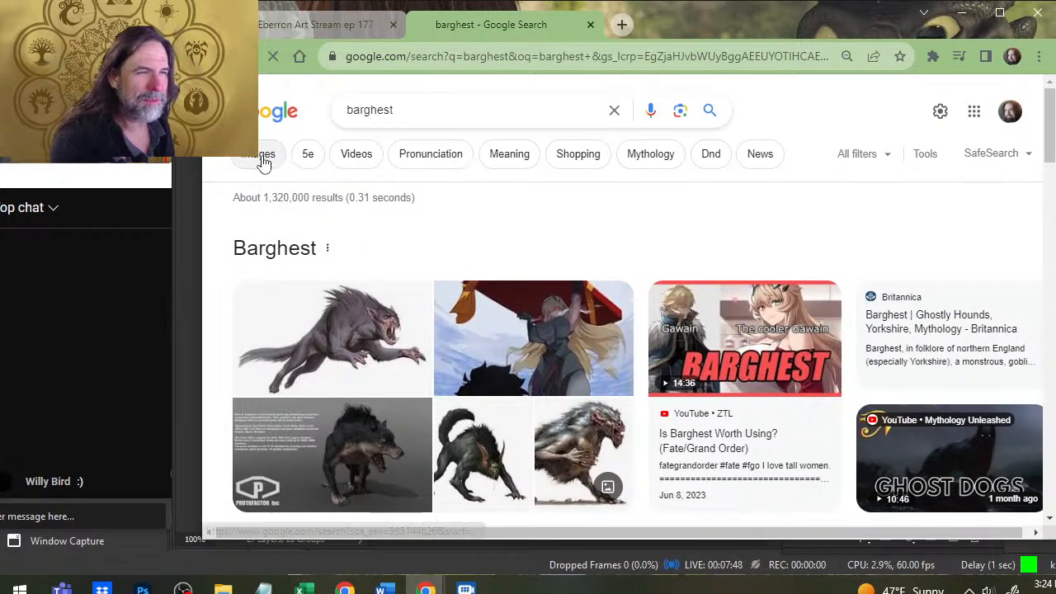
pyautogui.click(260, 158)
# - Browse the barghest image results, comparing the creature's poses, body shapes and heads as drawing references
pyautogui.scroll(-2, 959, 293)
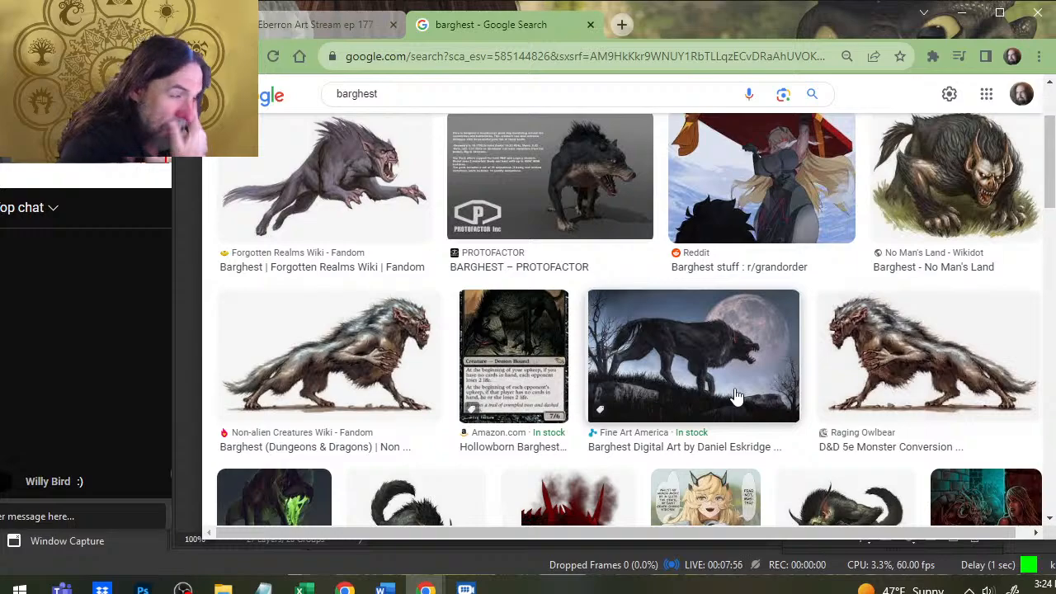
pyautogui.scroll(-2, 641, 437)
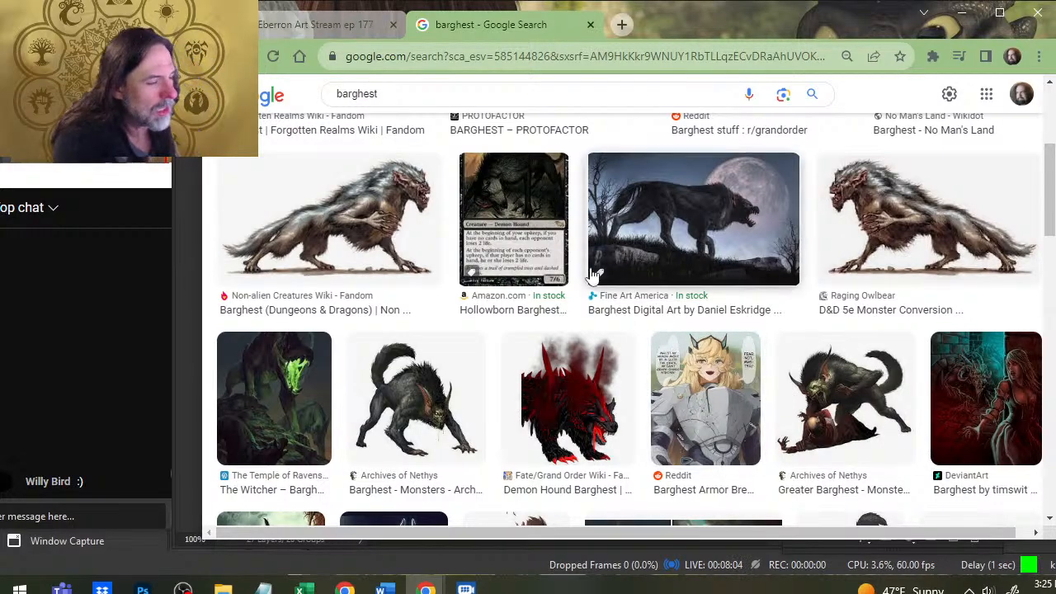
pyautogui.scroll(-5, 578, 334)
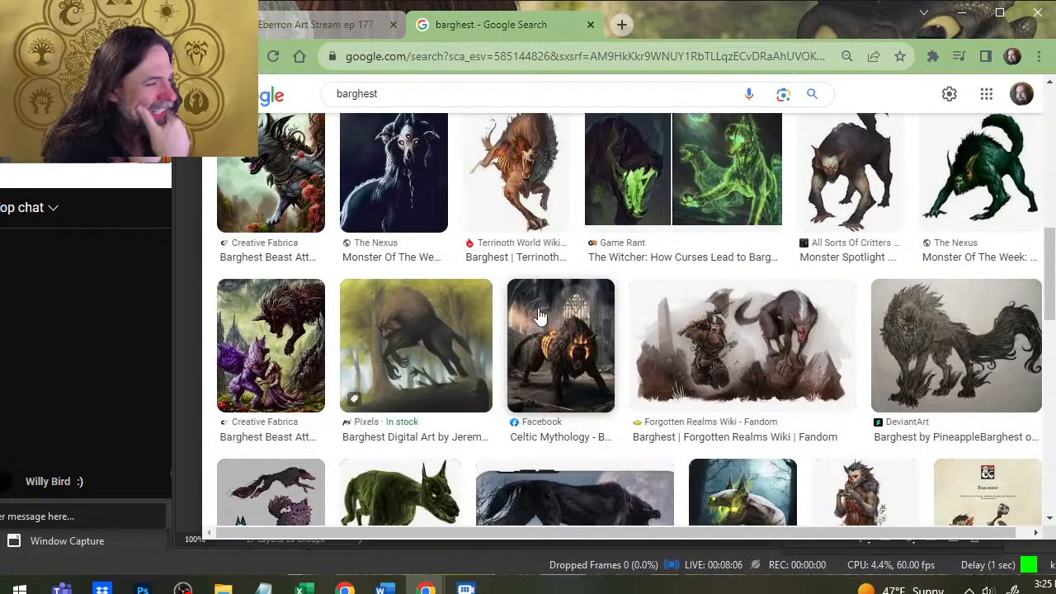
pyautogui.scroll(2, 495, 272)
pyautogui.scroll(2, 460, 299)
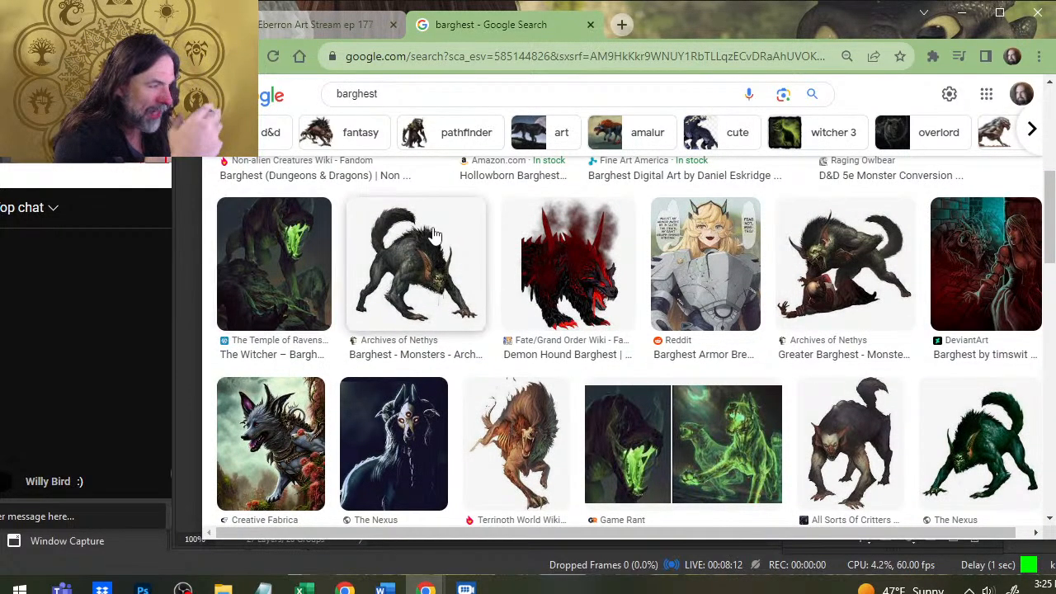
pyautogui.scroll(-5, 544, 263)
pyautogui.scroll(6, 512, 272)
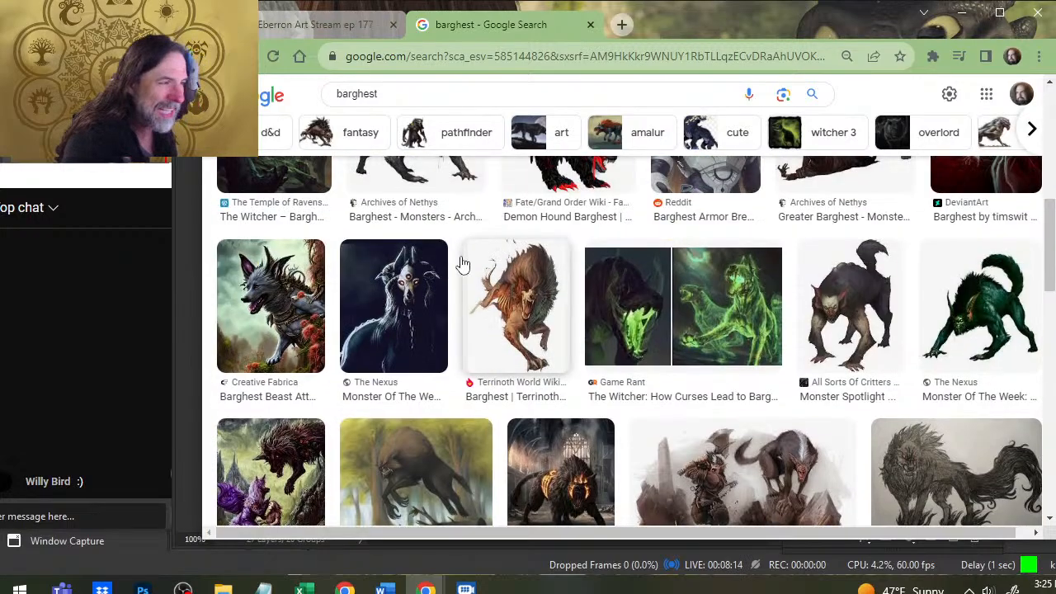
pyautogui.scroll(-3, 577, 347)
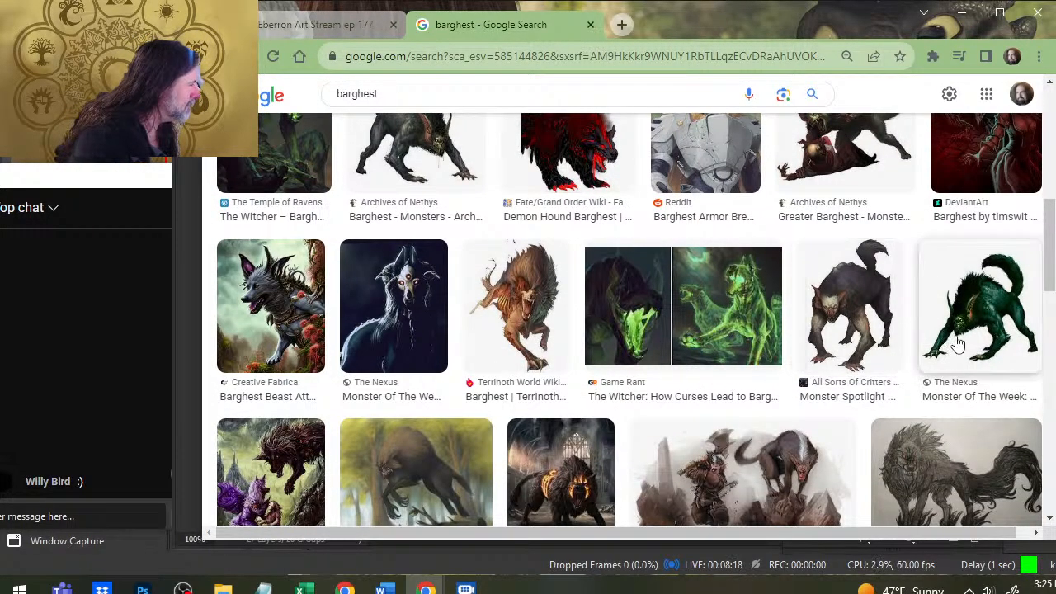
pyautogui.scroll(3, 954, 356)
pyautogui.scroll(-4, 952, 360)
pyautogui.scroll(-2, 825, 363)
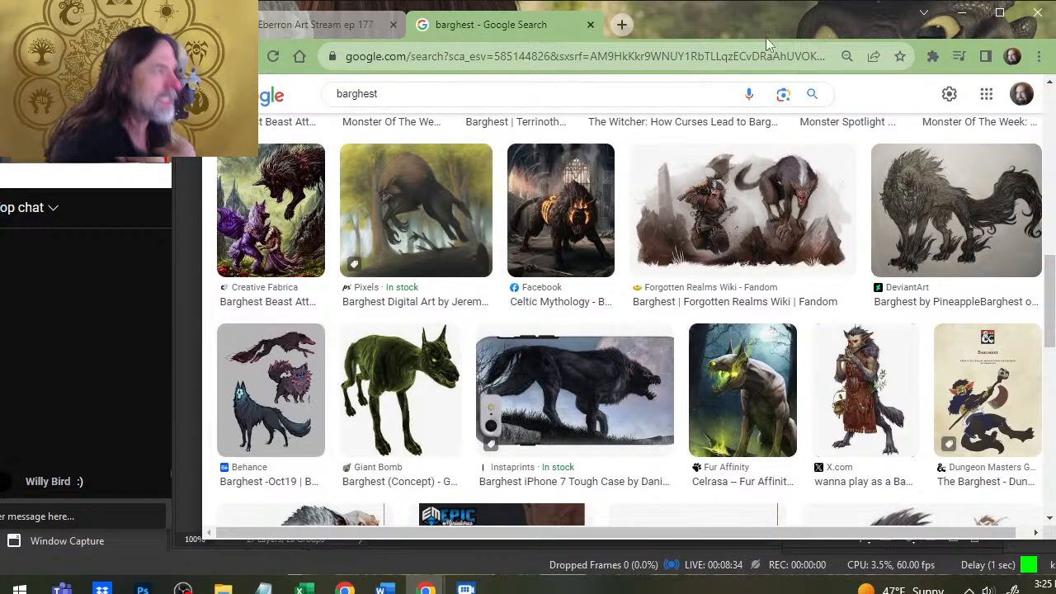
# - Open dndbeyond.com in a new browser tab
pyautogui.click(621, 24)
pyautogui.write('dnd')
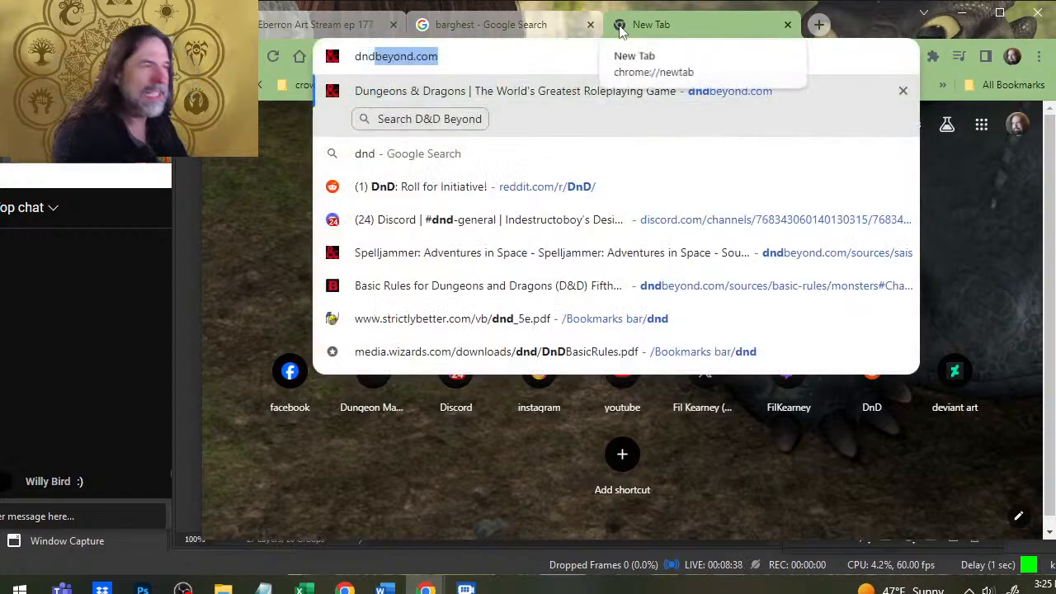
pyautogui.press('Return')
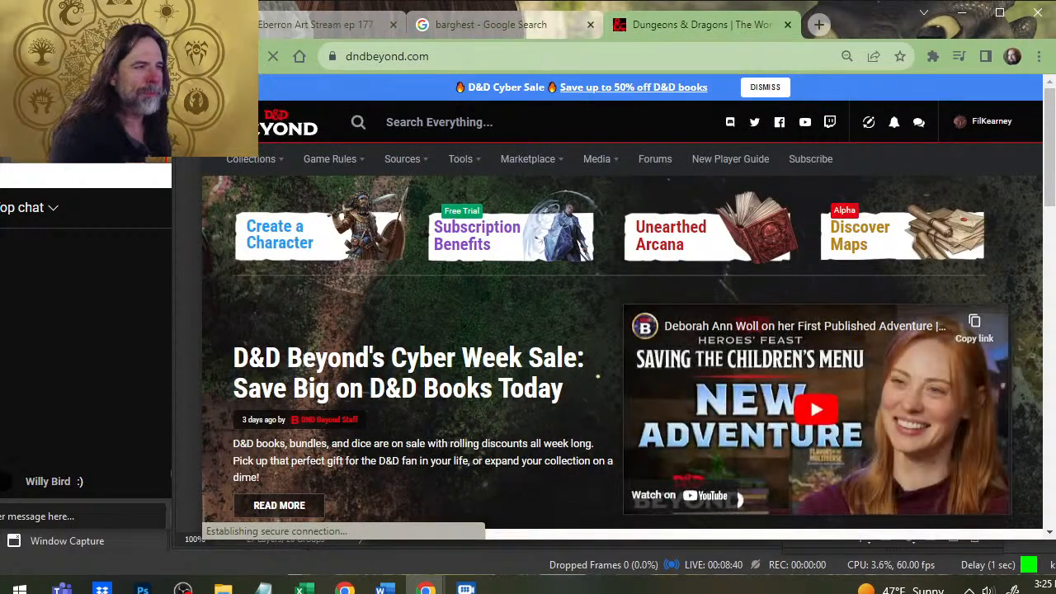
# - Search D&D Beyond for "barghest" and open the Barghest monster page
pyautogui.click(396, 124)
pyautogui.write('ba')
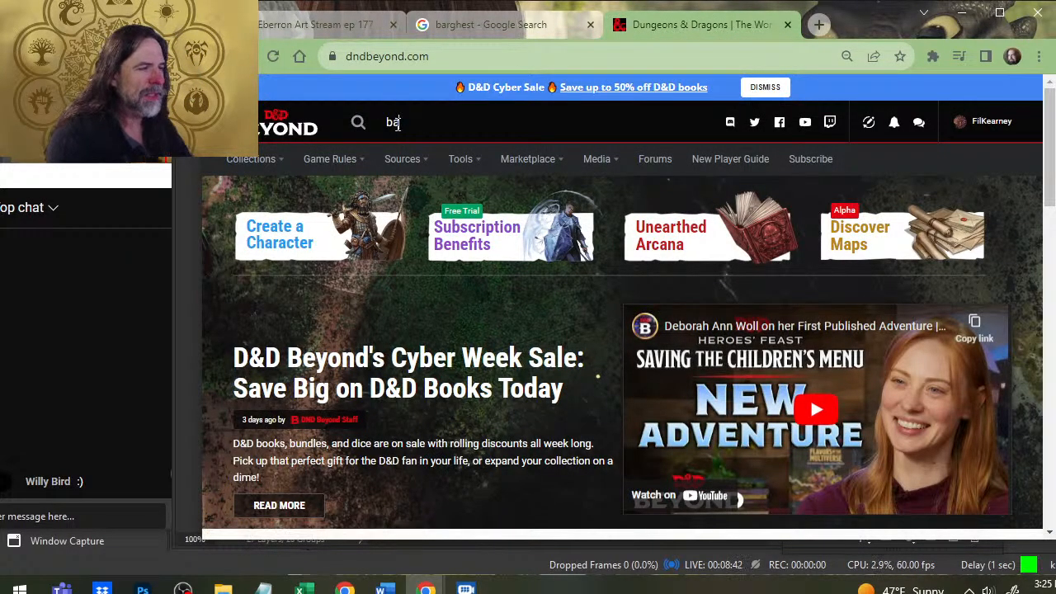
pyautogui.write('rghest')
pyautogui.press('Return')
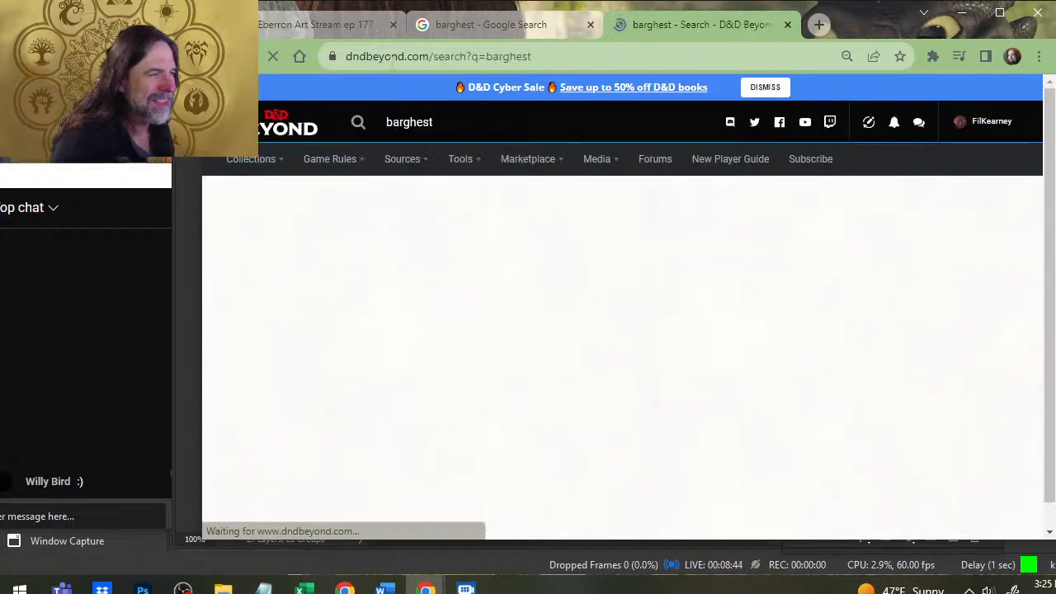
pyautogui.click(278, 443)
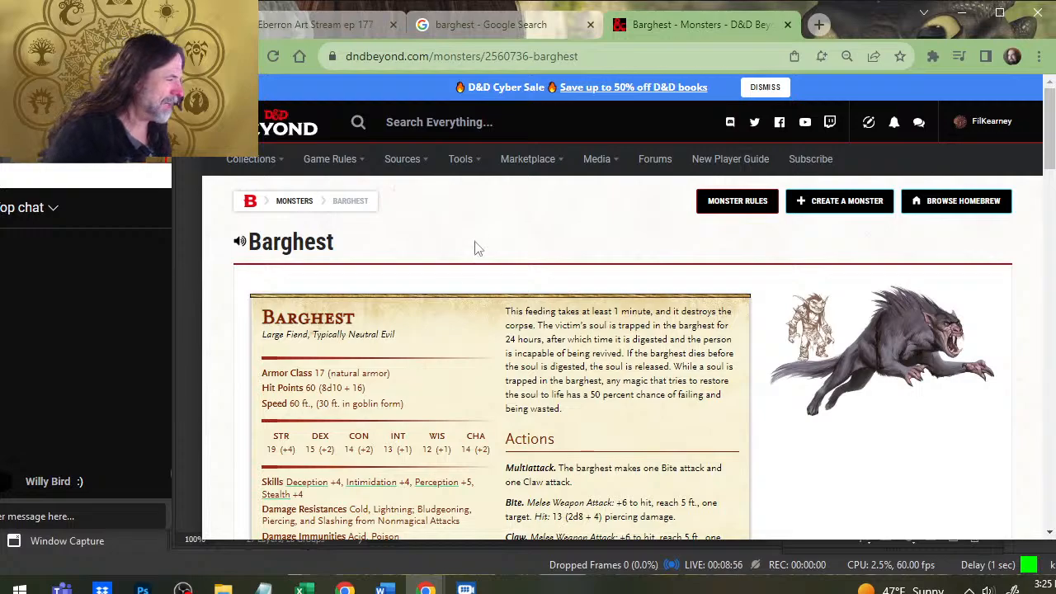
# - Read the Barghest stat block and its description through the closing passage about the yugoloth
pyautogui.scroll(-3, 495, 275)
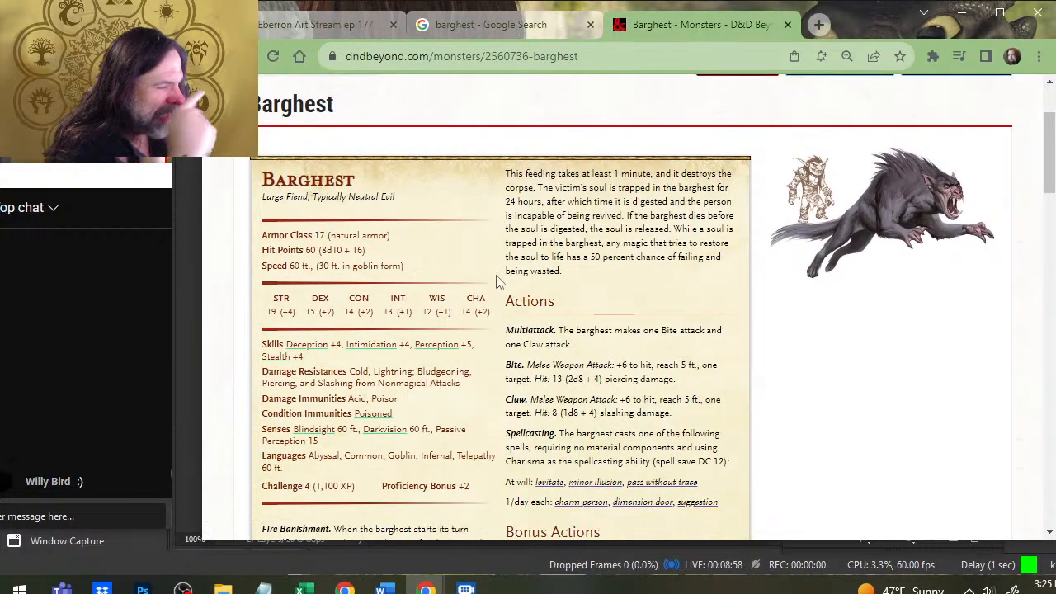
pyautogui.scroll(3, 532, 289)
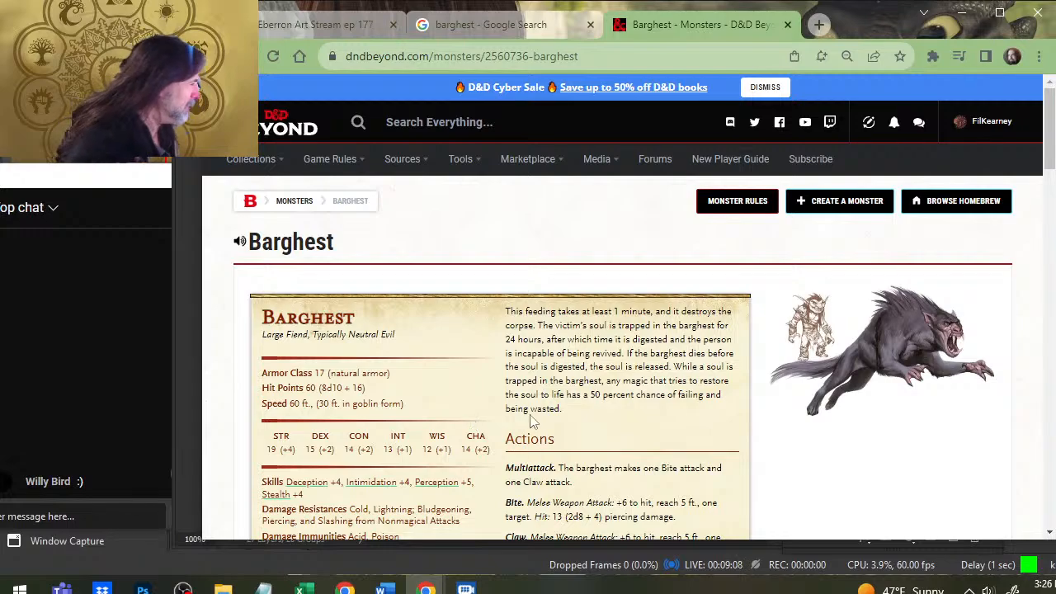
pyautogui.scroll(-2, 542, 419)
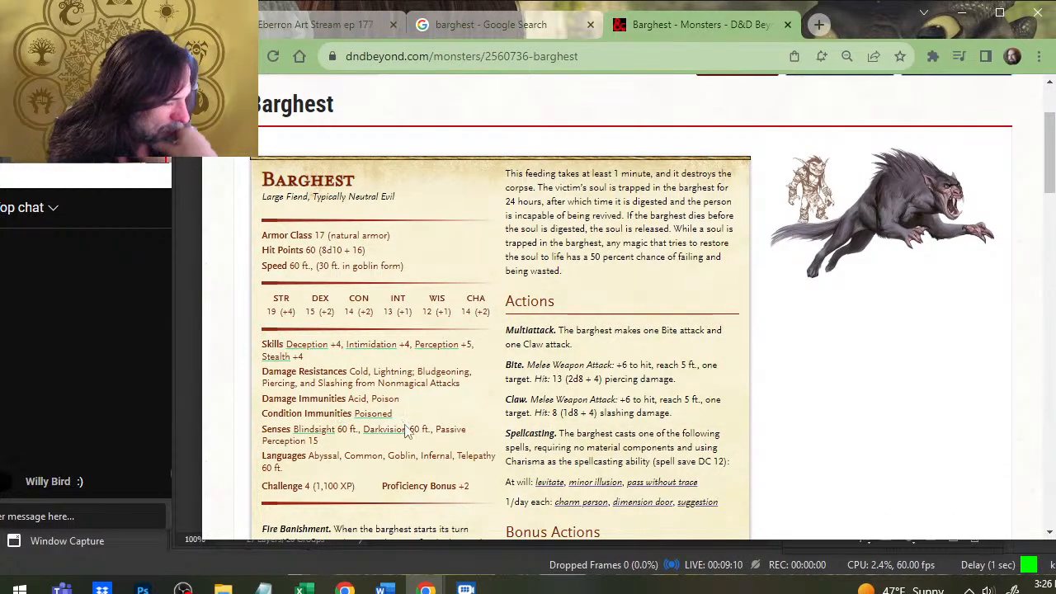
pyautogui.scroll(-2, 481, 381)
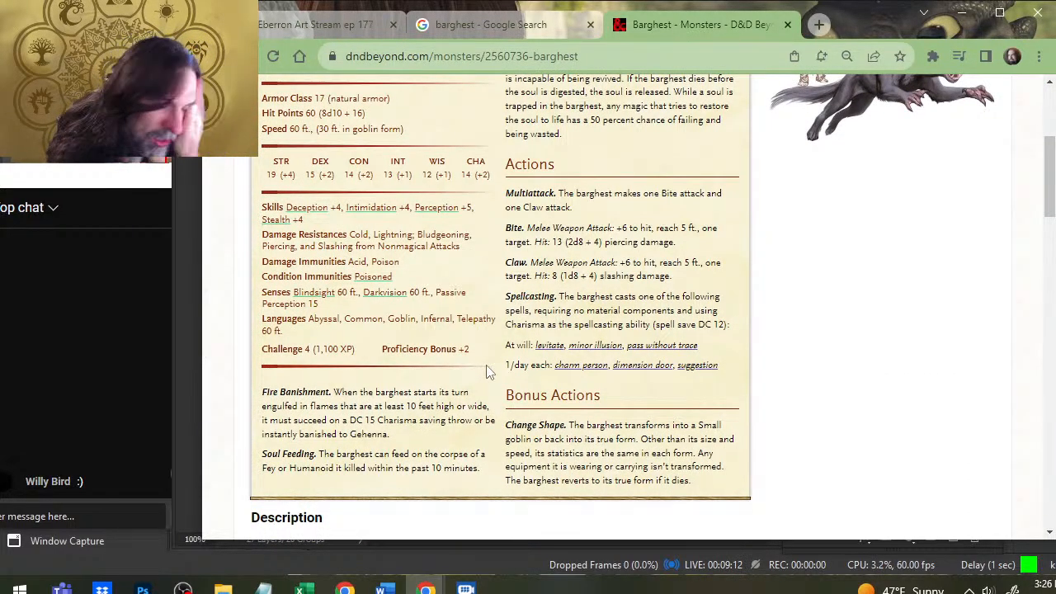
pyautogui.scroll(-2, 485, 373)
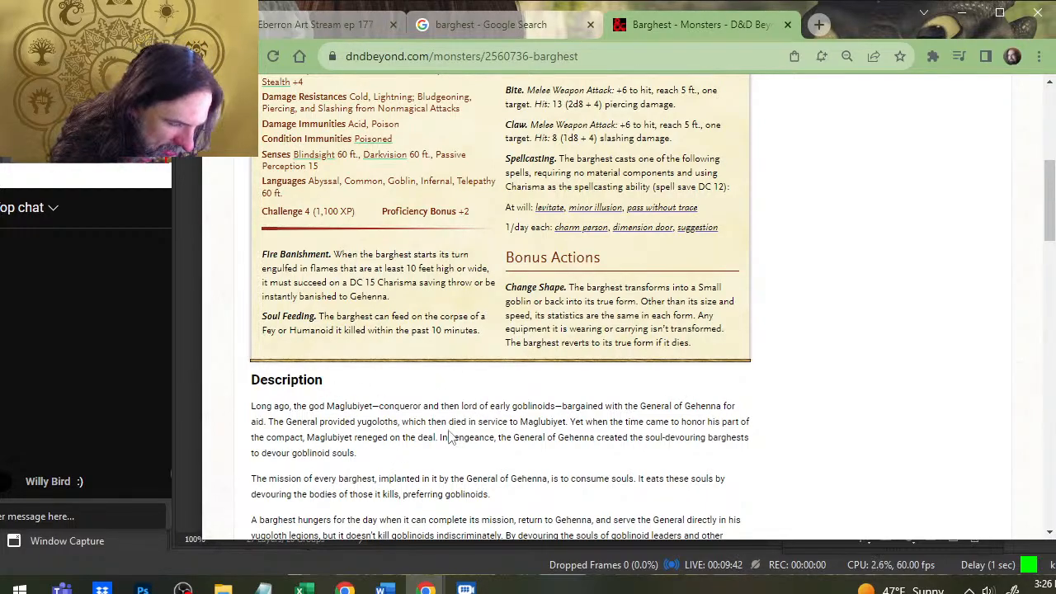
pyautogui.scroll(-2, 521, 459)
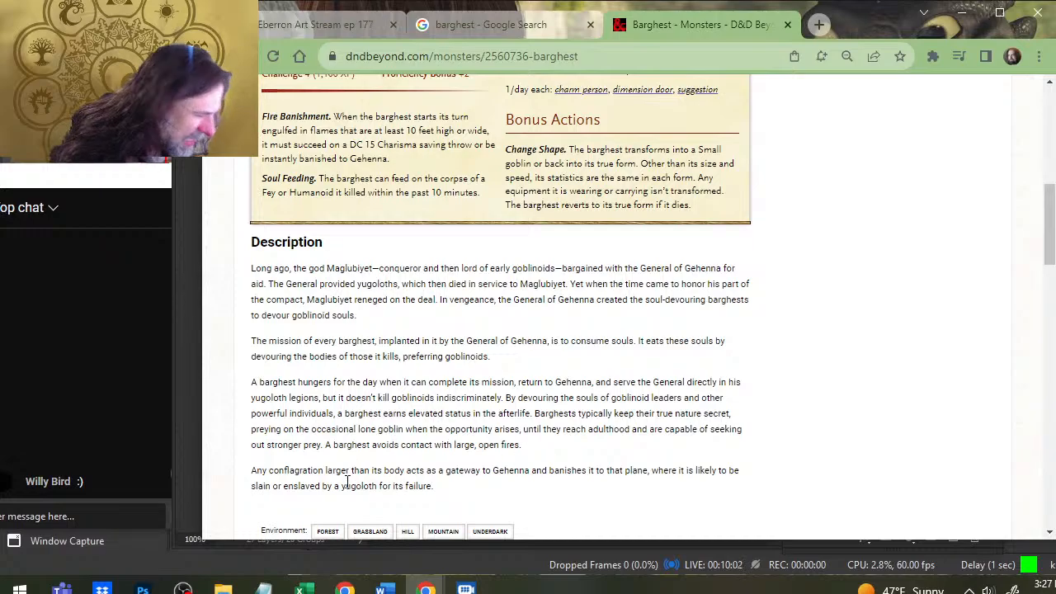
pyautogui.moveTo(384, 485); pyautogui.dragTo(332, 488)
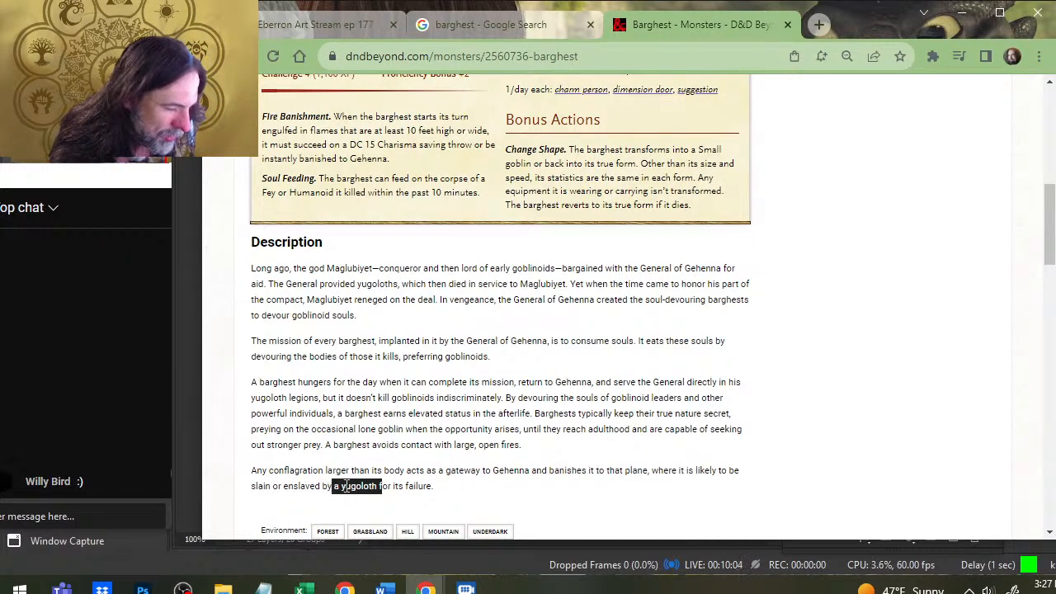
pyautogui.click(402, 460)
# - Check the environment tags, then review the Barghest abilities, description and artwork again
pyautogui.scroll(-10, 404, 462)
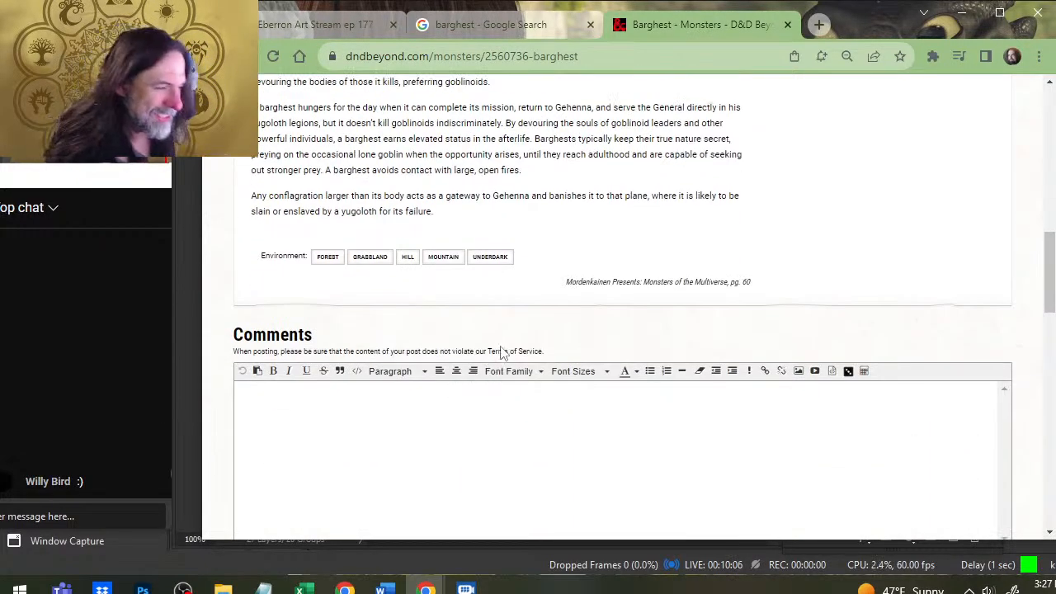
pyautogui.scroll(12, 532, 361)
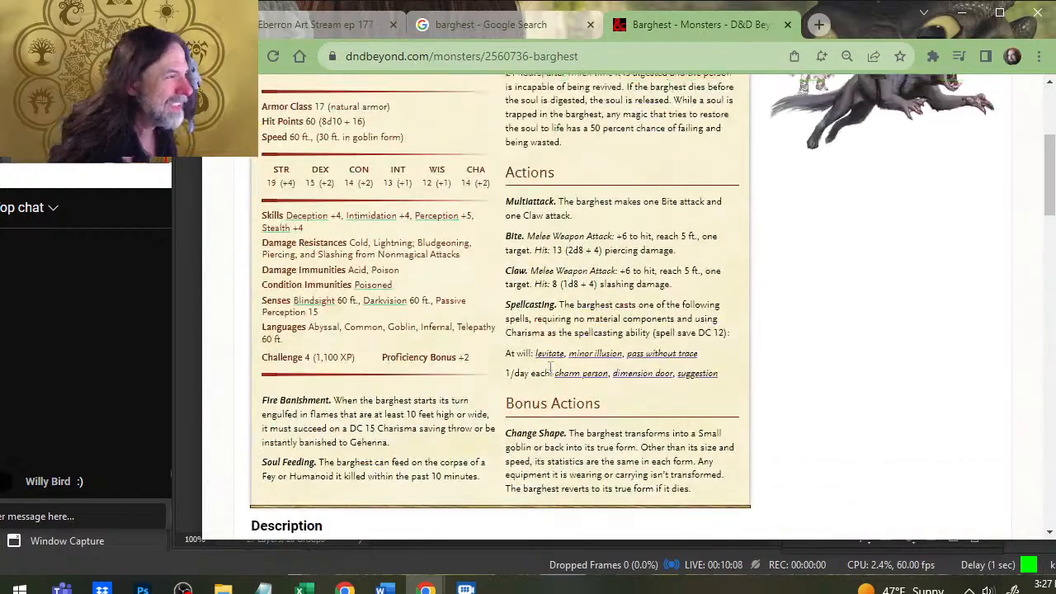
pyautogui.scroll(-2, 550, 363)
pyautogui.scroll(-2, 528, 367)
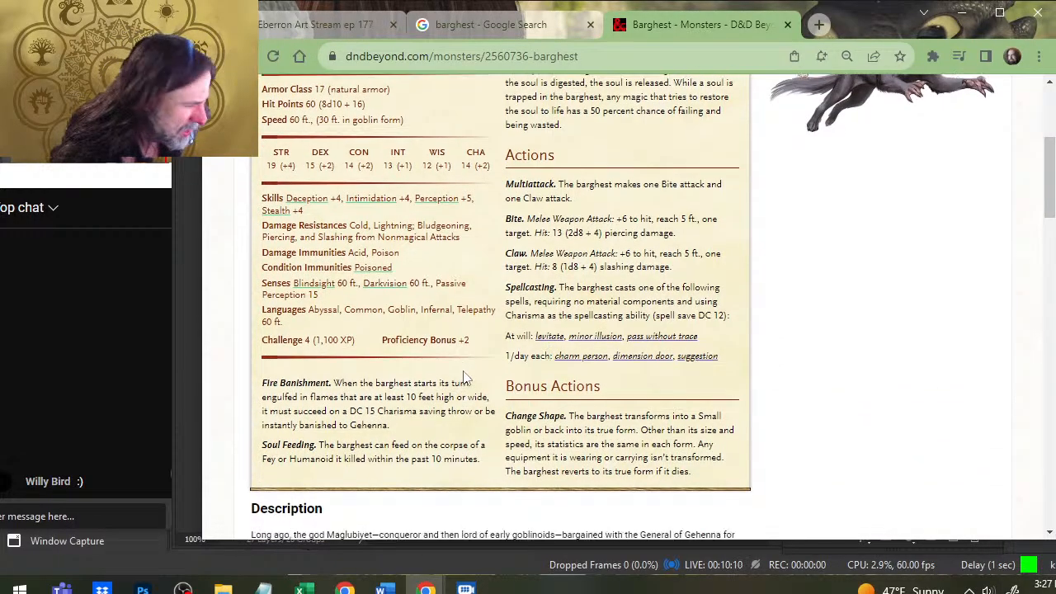
pyautogui.scroll(-3, 400, 397)
pyautogui.scroll(-2, 412, 396)
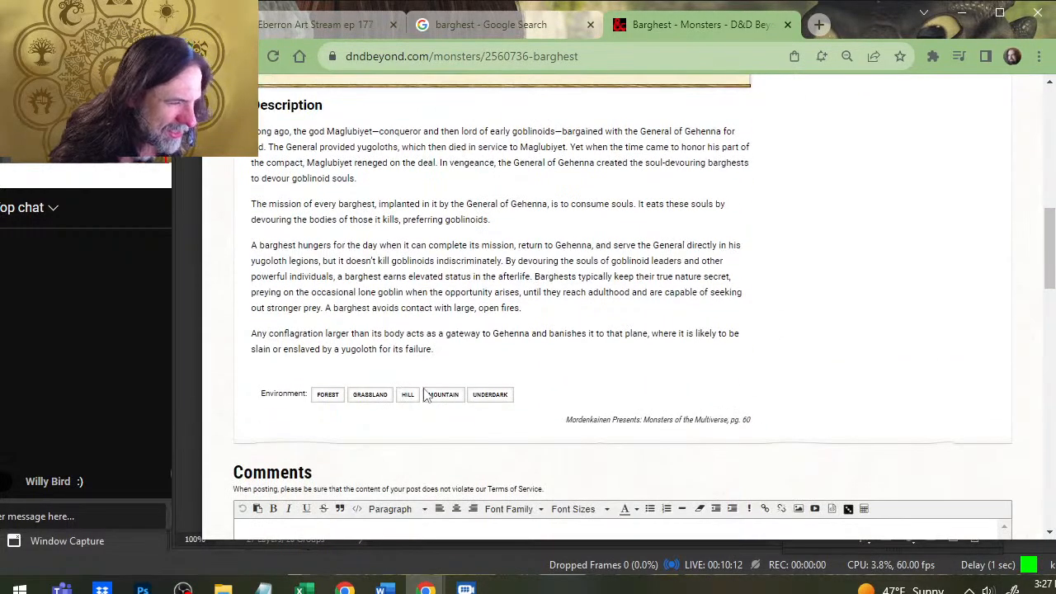
pyautogui.scroll(3, 623, 387)
pyautogui.scroll(3, 691, 355)
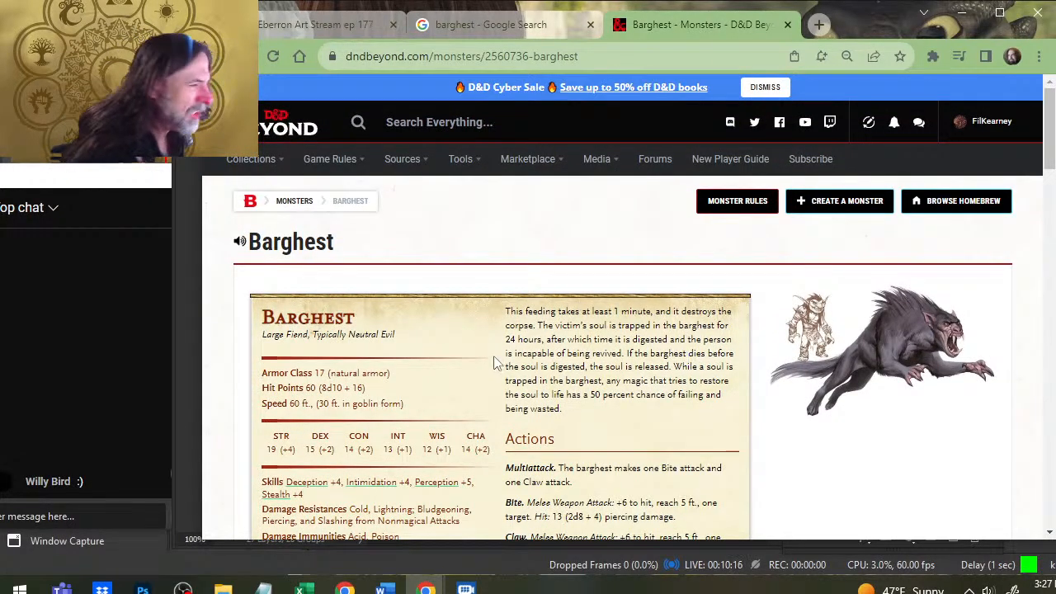
pyautogui.scroll(-3, 495, 345)
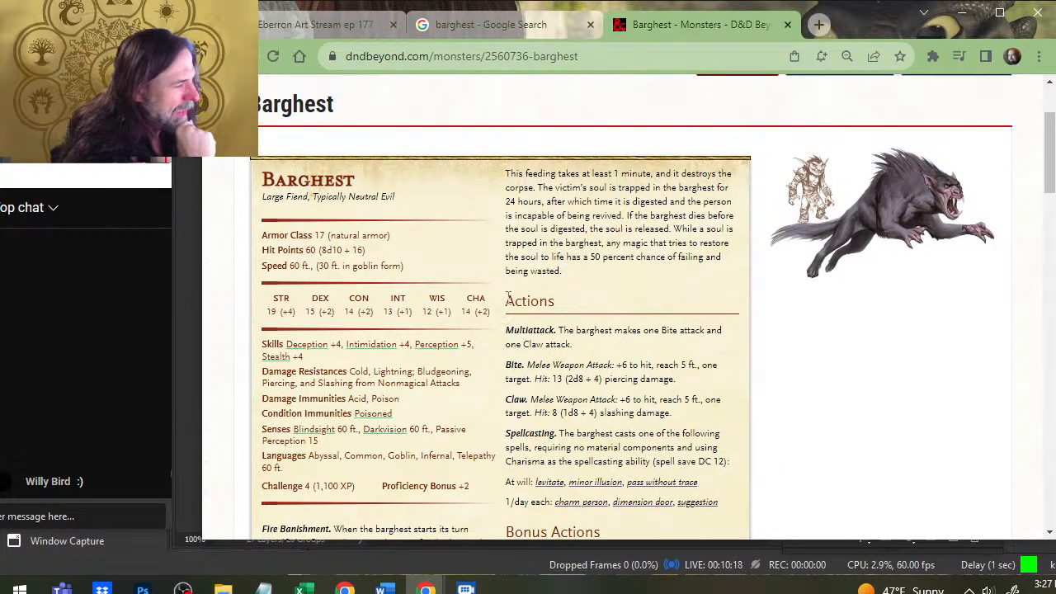
pyautogui.scroll(3, 598, 268)
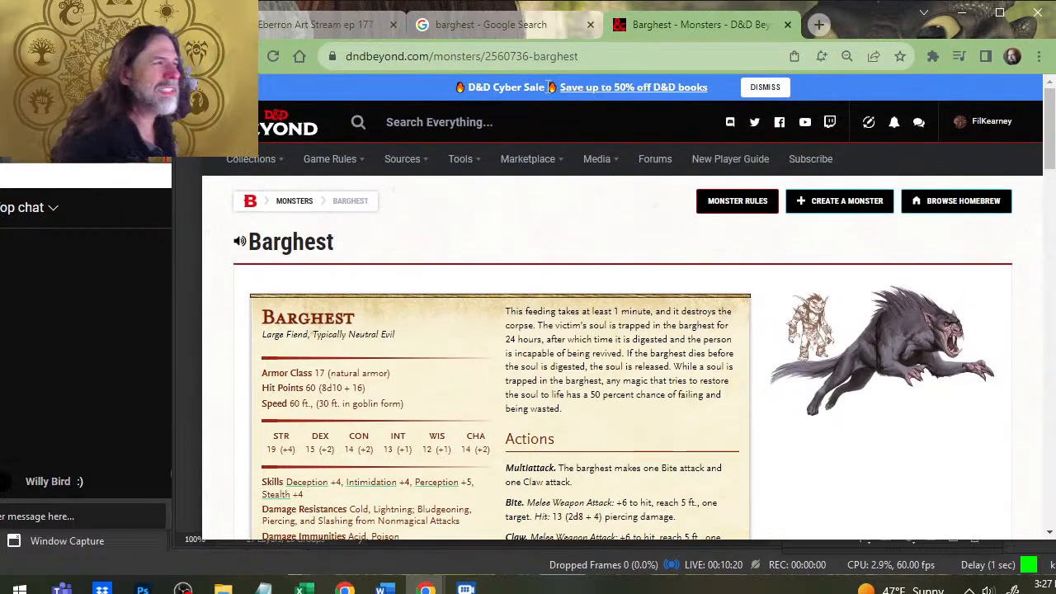
# - Search Google for "dnd 2nd edition barghest" in the D&D Beyond tab
pyautogui.click(554, 56)
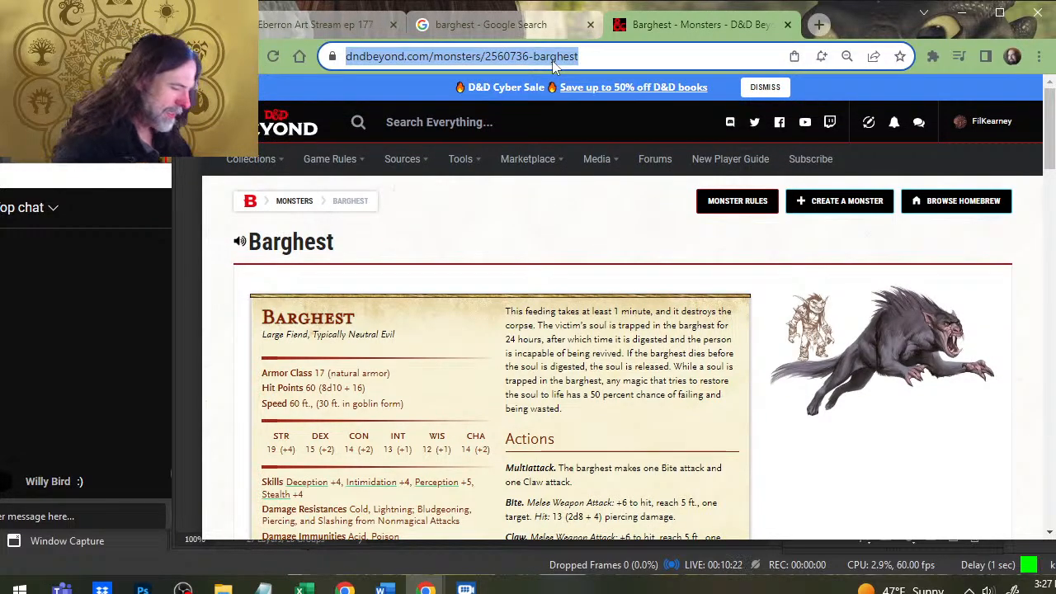
pyautogui.write('dnd 2nd')
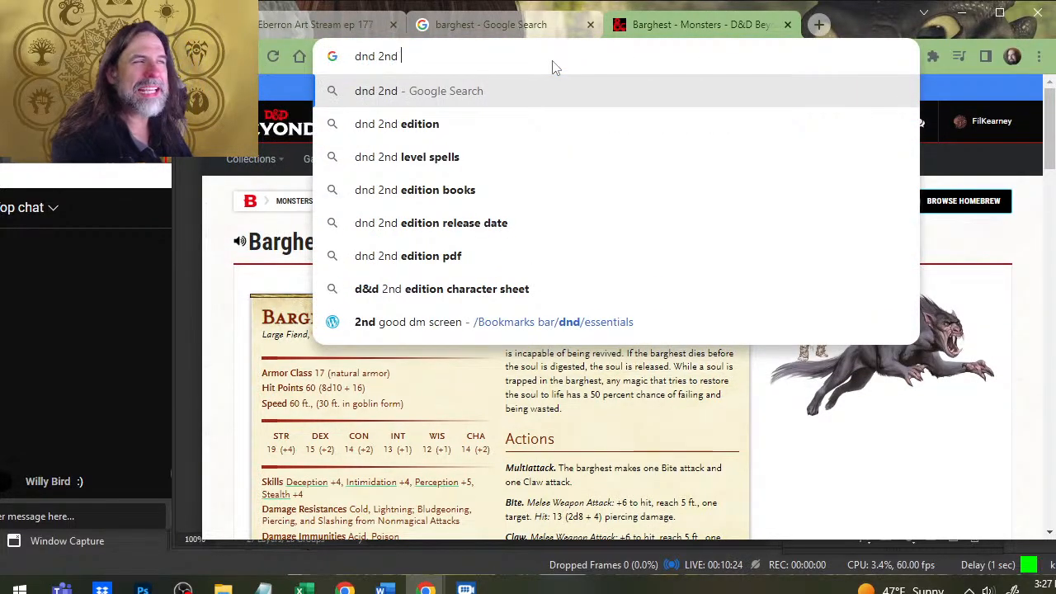
pyautogui.write(' edition ba')
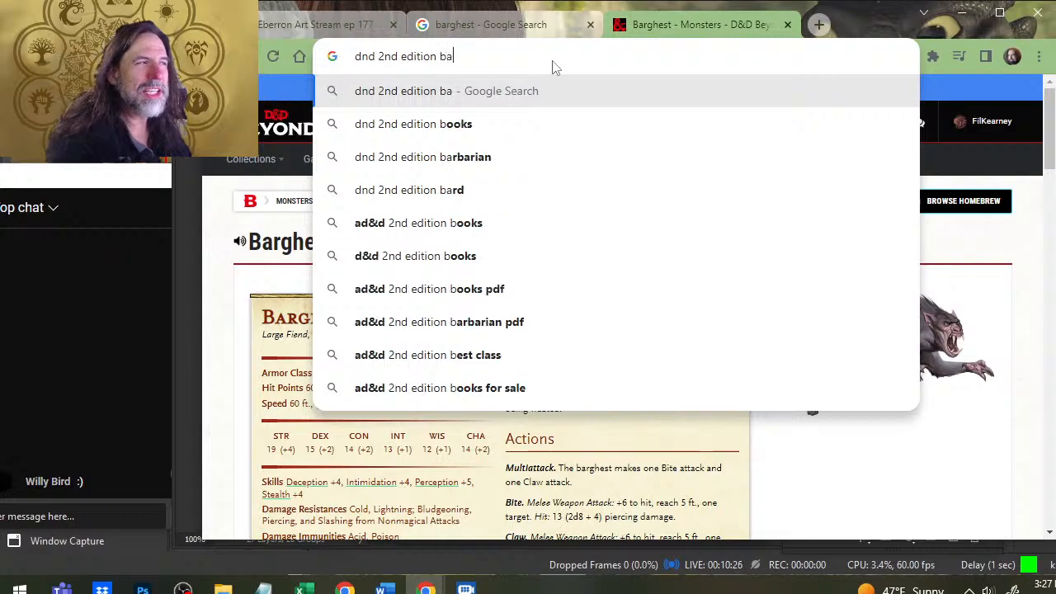
pyautogui.write('rghest')
pyautogui.press('Return')
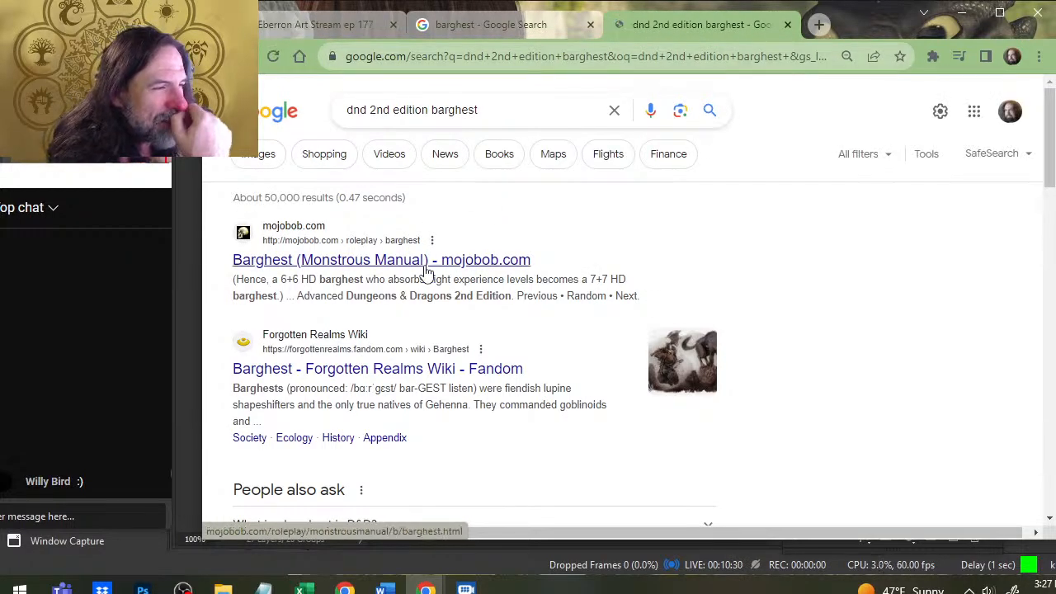
# - Open the mojobob.com Monstrous Manual entry for the barghest and read its physical description and combat text
pyautogui.click(445, 261)
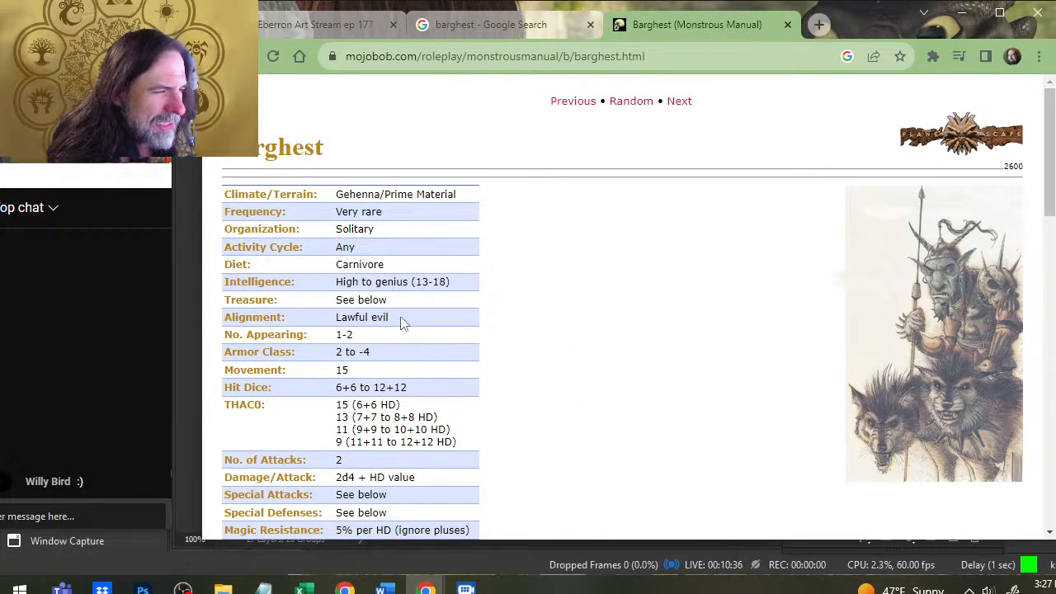
pyautogui.scroll(-3, 443, 306)
pyautogui.scroll(-3, 453, 318)
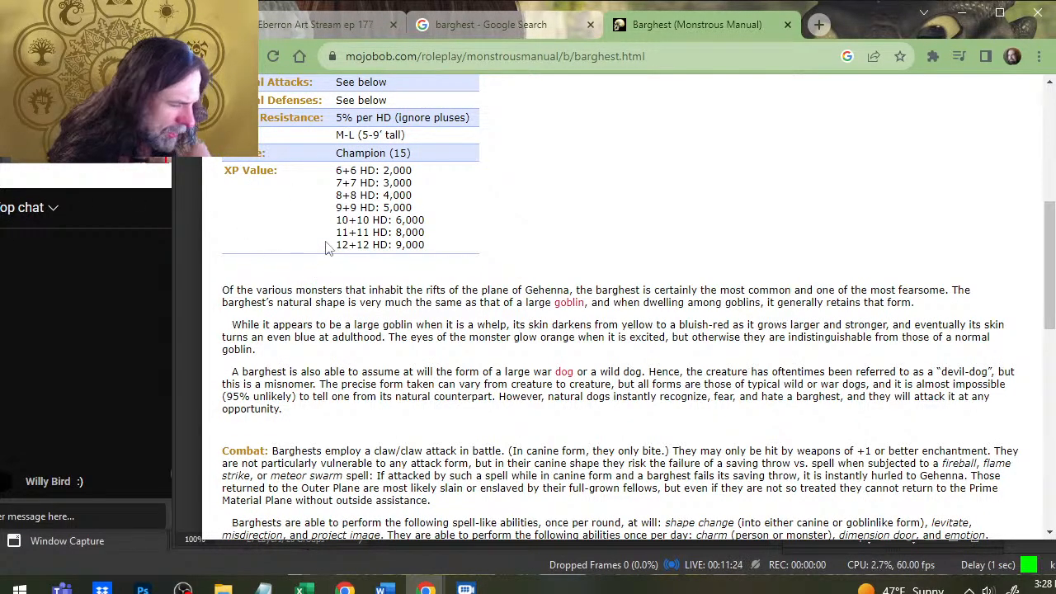
# - Switch back to Photoshop and handwrite the barghest name followed by "(n)" along the bottom of the canvas on Layer 12
pyautogui.scroll(-2, 327, 248)
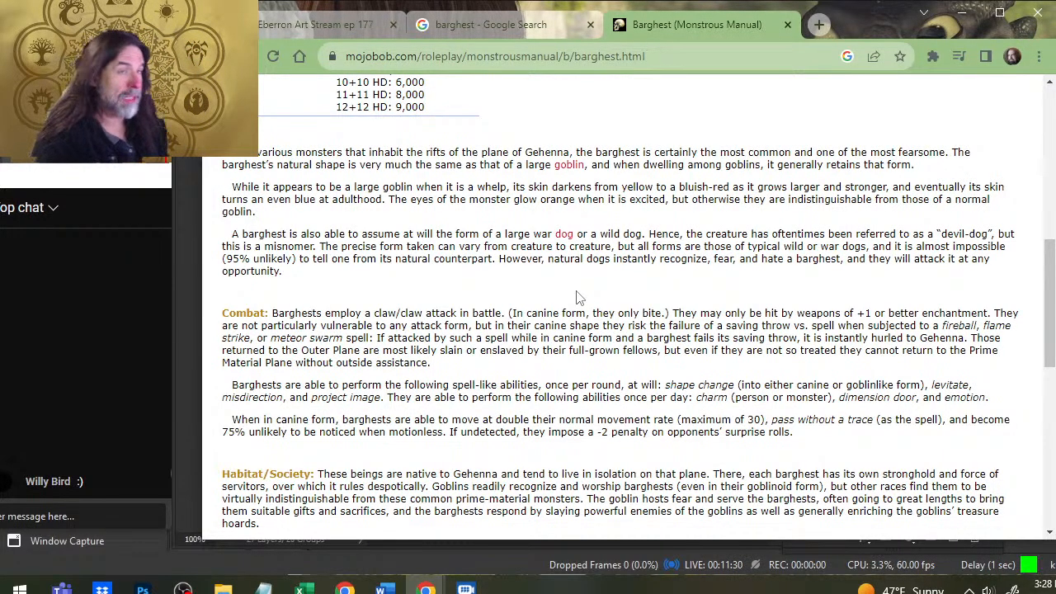
pyautogui.click(355, 22)
pyautogui.hotkey('alt', 'Tab')
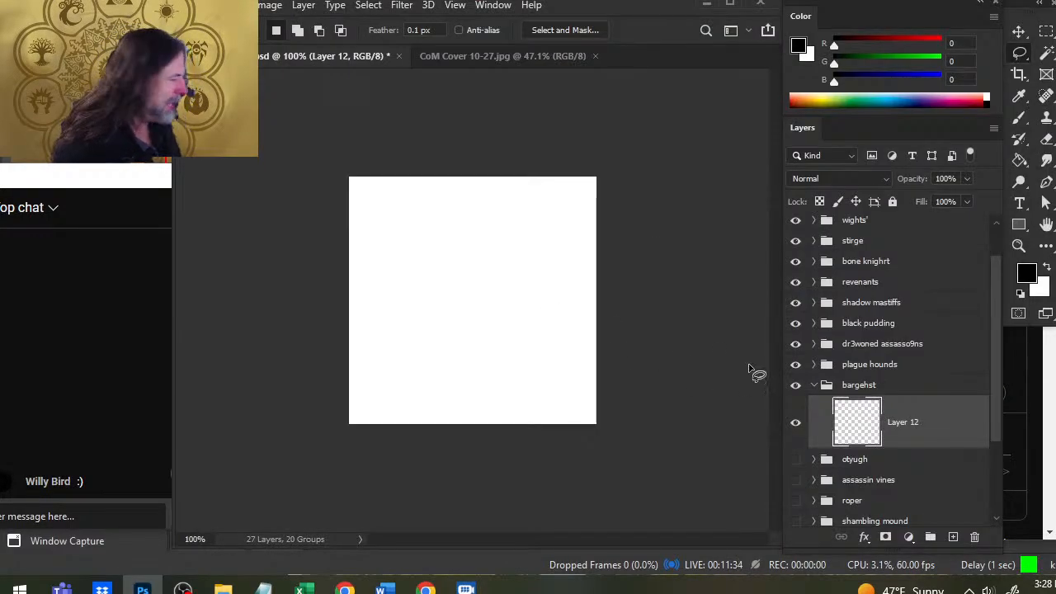
pyautogui.press('z')
pyautogui.press('b')
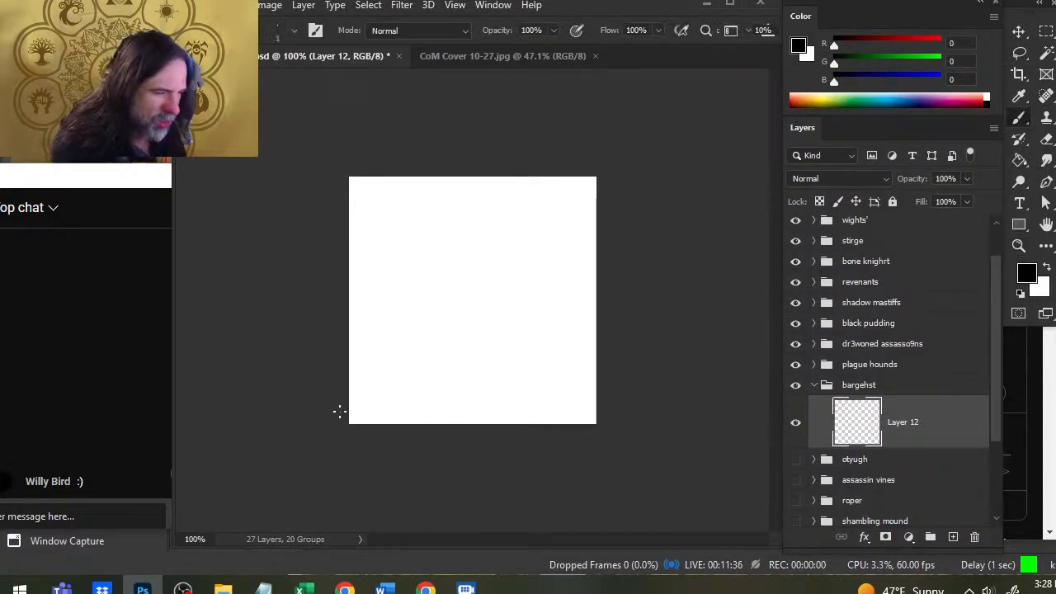
pyautogui.moveTo(382, 400)
pyautogui.mouseDown()
pyautogui.moveTo(415, 385)
pyautogui.moveTo(434, 403)
pyautogui.moveTo(489, 388)
pyautogui.mouseUp()
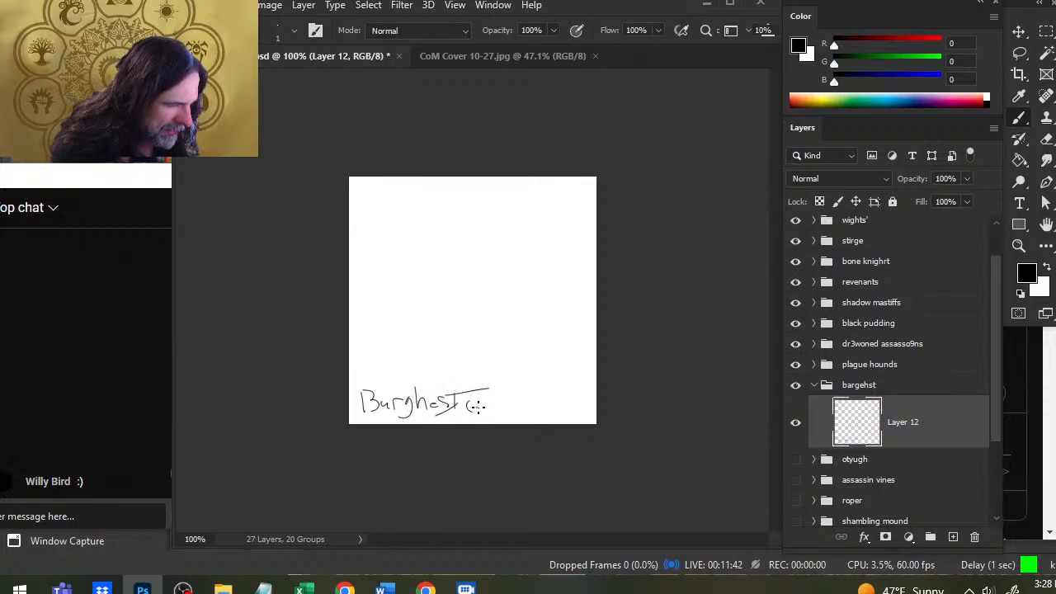
# - Scale the handwritten label down to about 61% with Free Transform and place it near the canvas's lower-left corner
pyautogui.press('z')
pyautogui.moveTo(507, 325); pyautogui.dragTo(518, 353)
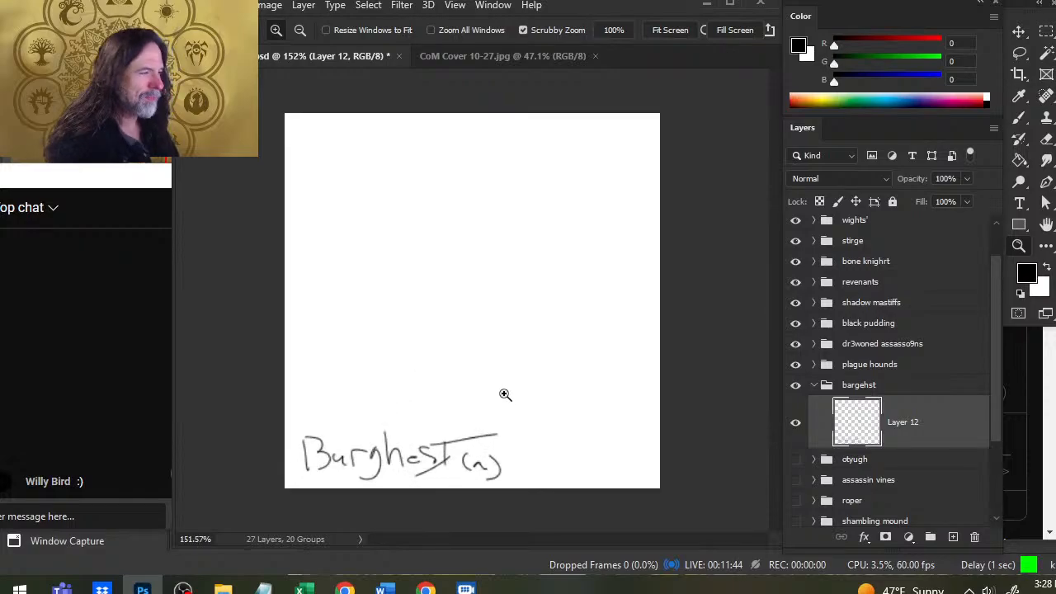
pyautogui.press('l')
pyautogui.rightClick(467, 365)
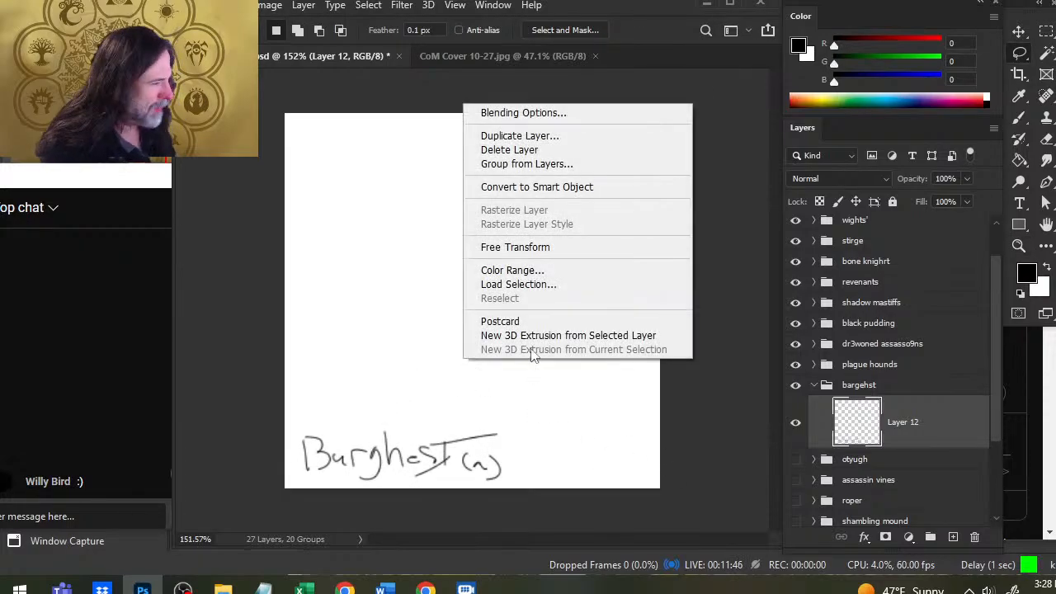
pyautogui.click(545, 247)
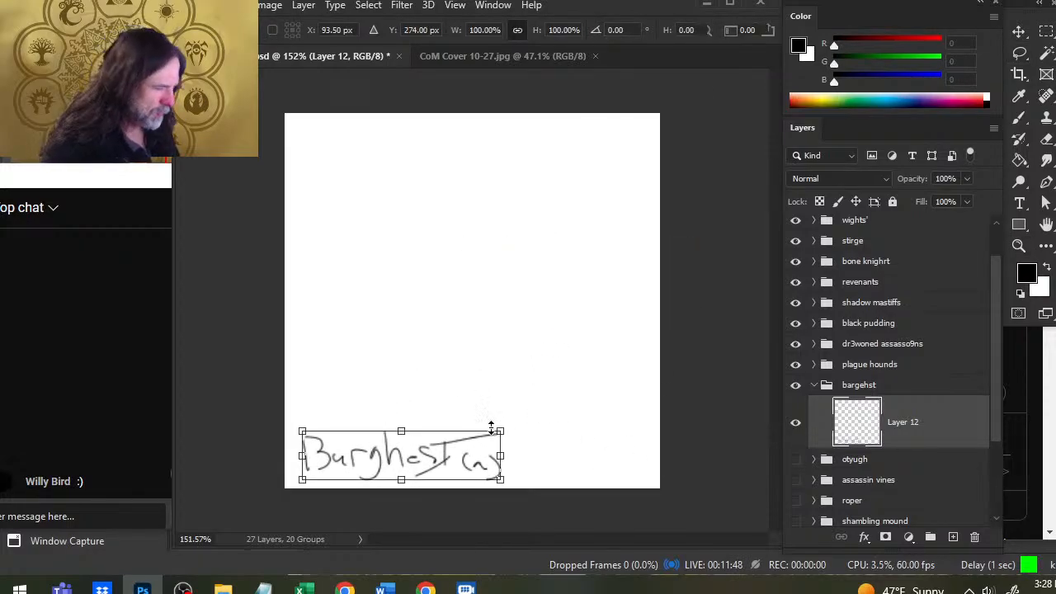
pyautogui.moveTo(500, 429); pyautogui.dragTo(421, 451)
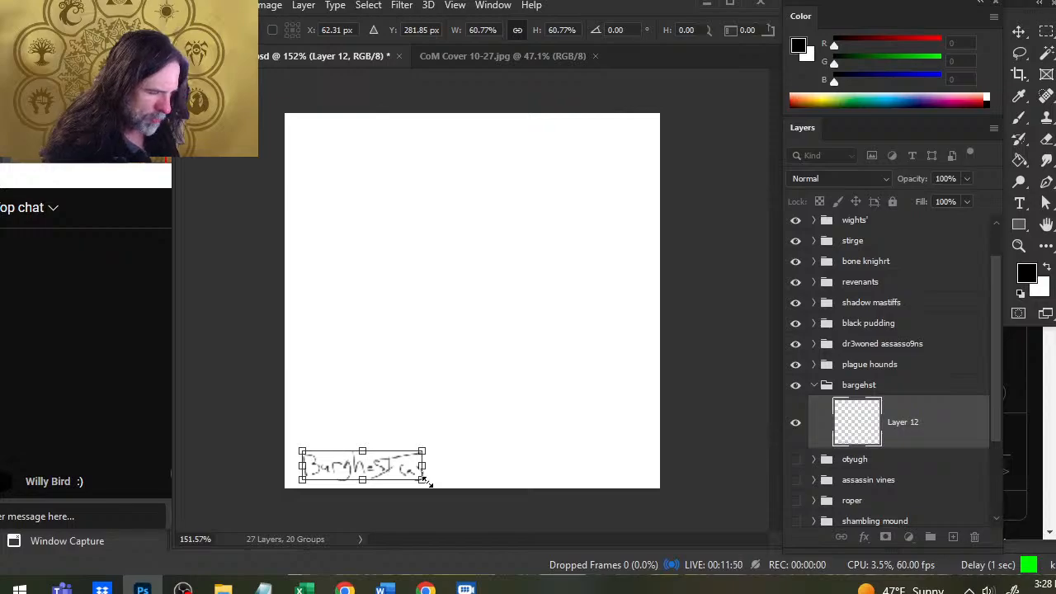
pyautogui.press('Return')
pyautogui.press('v')
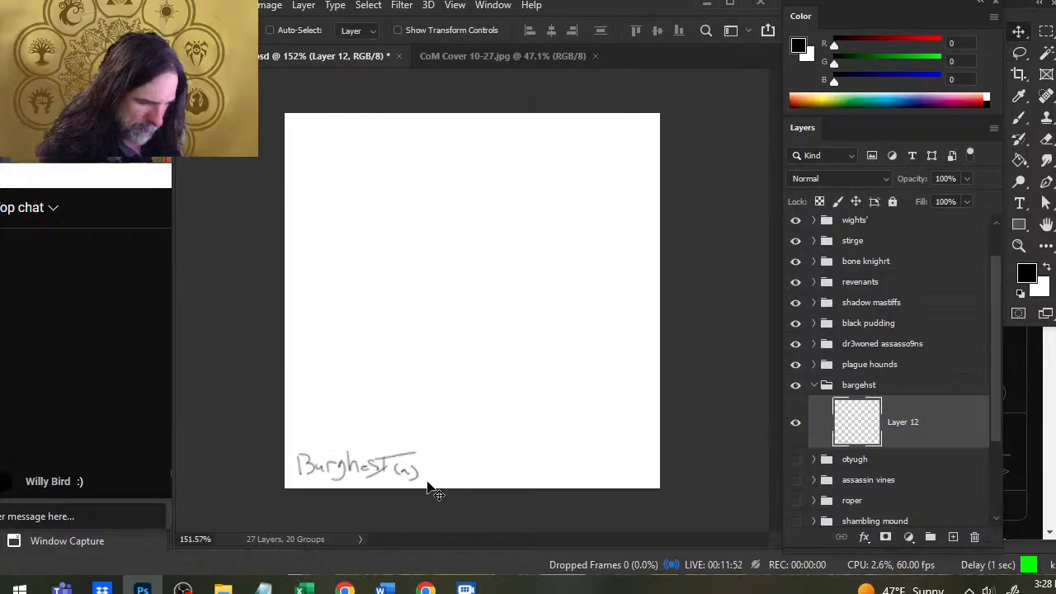
# - Erase the "(n)" from the label, redraw its final "s" and "T" in darker strokes, and trim the T's crossbar
pyautogui.press('e')
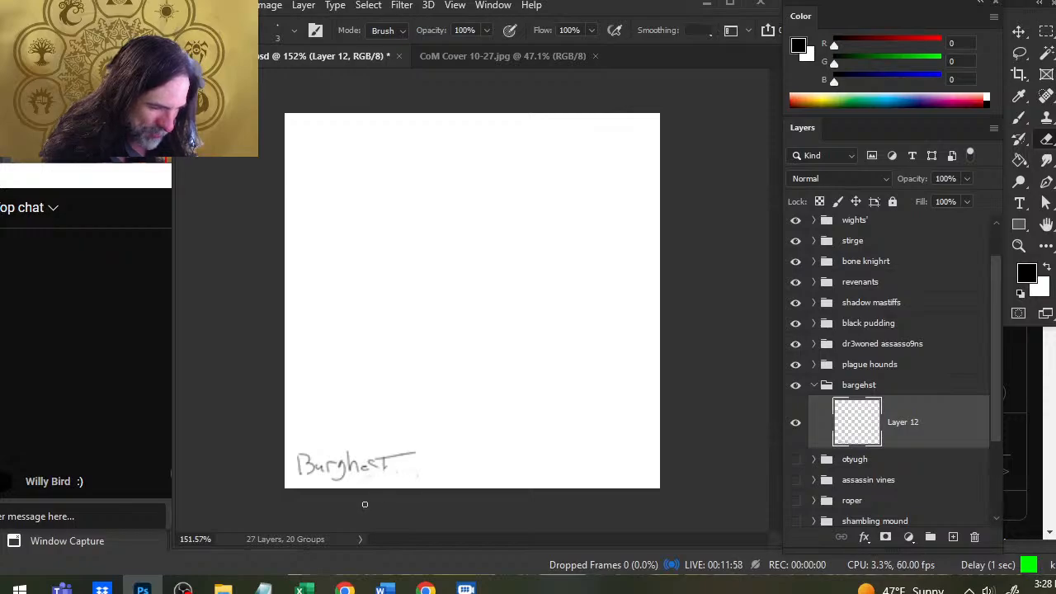
pyautogui.press('b')
pyautogui.press('e')
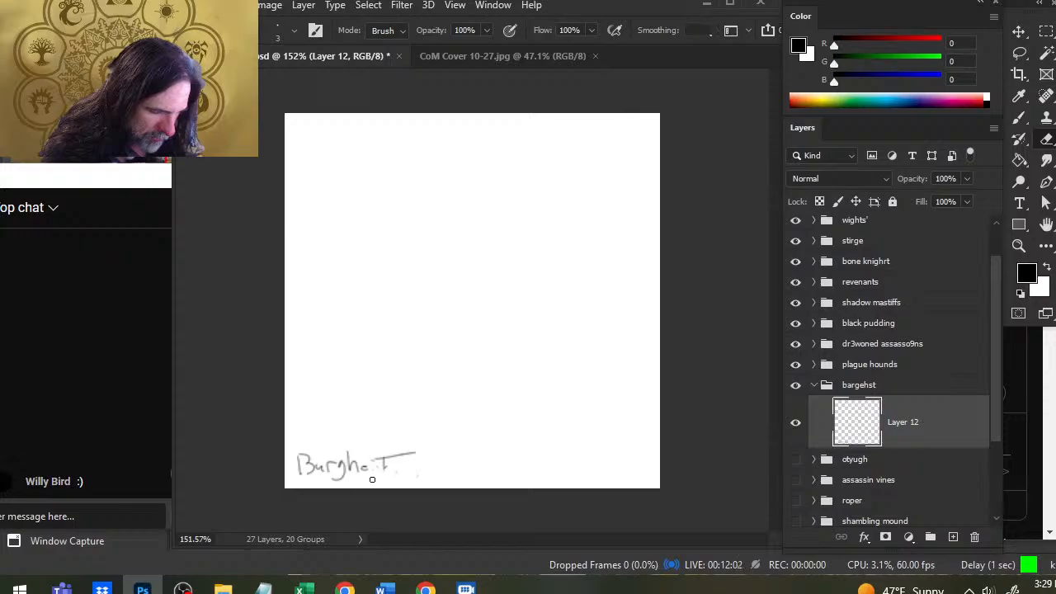
pyautogui.press('b')
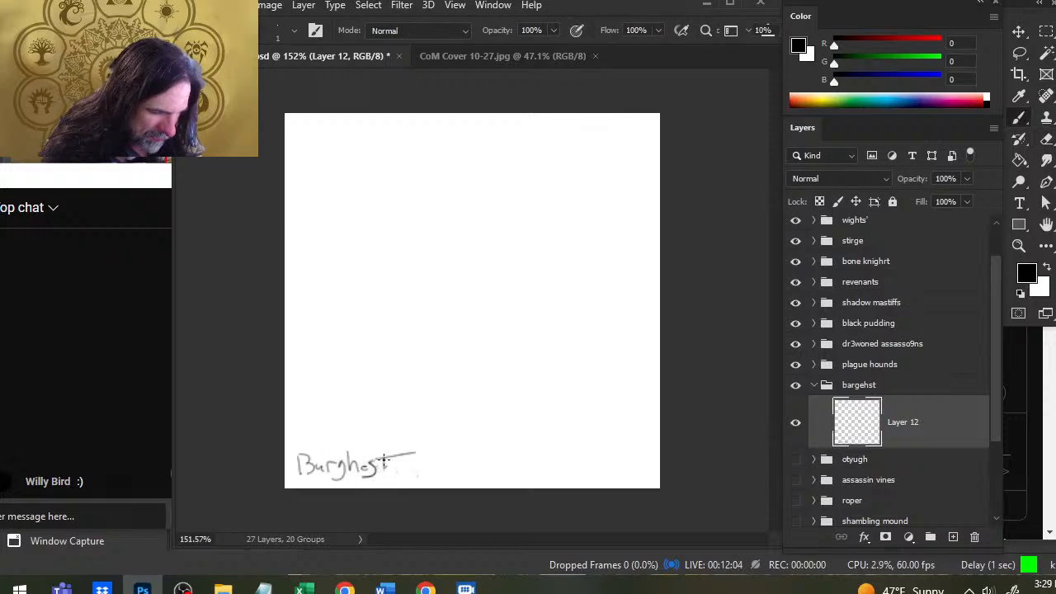
pyautogui.moveTo(383, 458)
pyautogui.mouseDown()
pyautogui.moveTo(384, 488)
pyautogui.moveTo(439, 444)
pyautogui.mouseUp()
pyautogui.press('e')
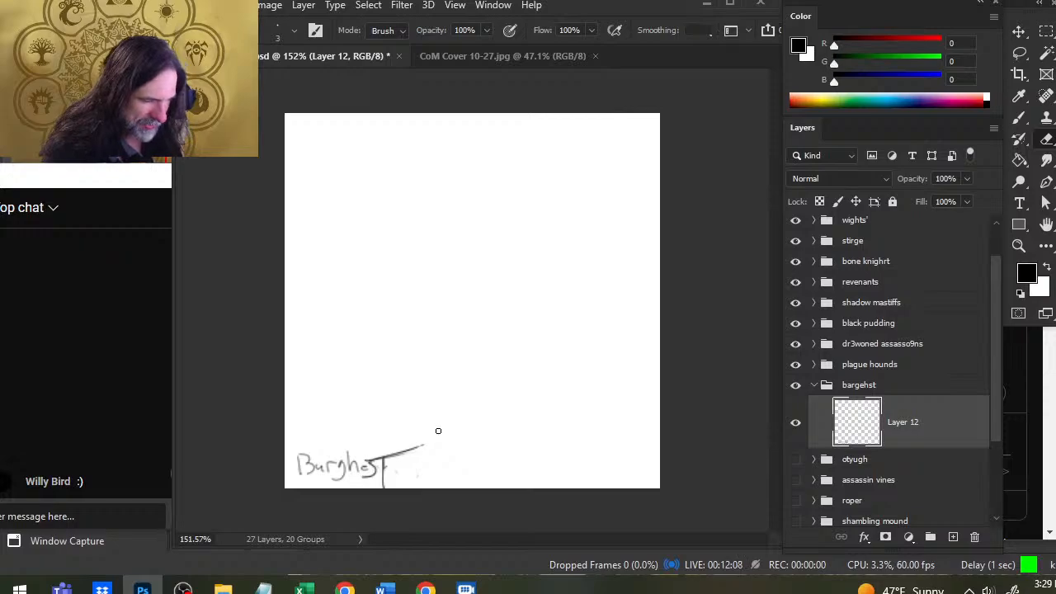
pyautogui.press('b')
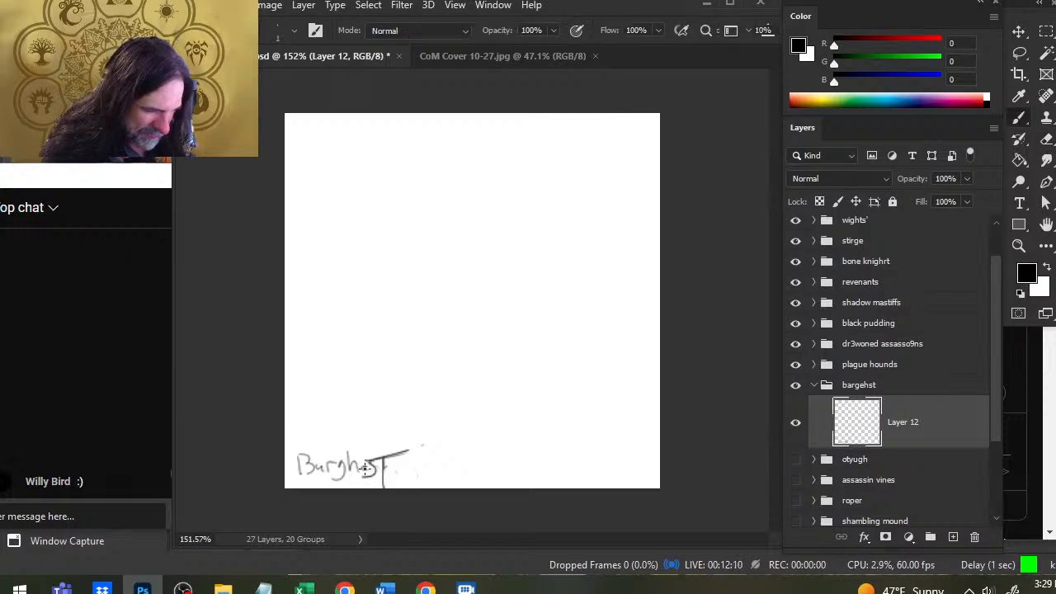
# - Correct and darken the remaining letters so the label reads "Barghest", and erase the stray marks around it
pyautogui.moveTo(348, 456)
pyautogui.mouseDown()
pyautogui.moveTo(353, 481)
pyautogui.moveTo(330, 470)
pyautogui.moveTo(324, 481)
pyautogui.mouseUp()
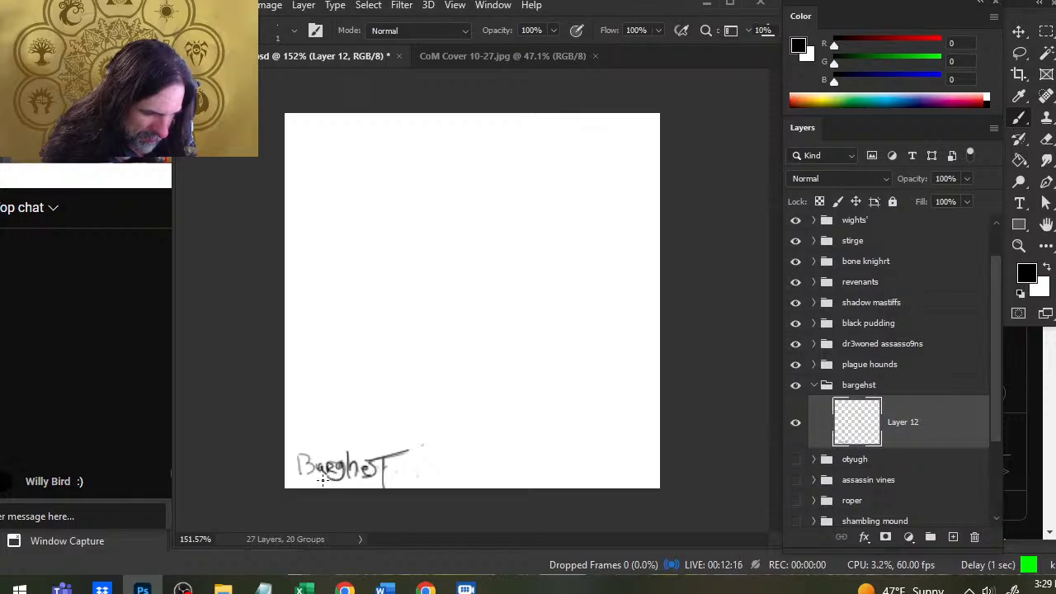
pyautogui.moveTo(298, 457); pyautogui.dragTo(309, 477)
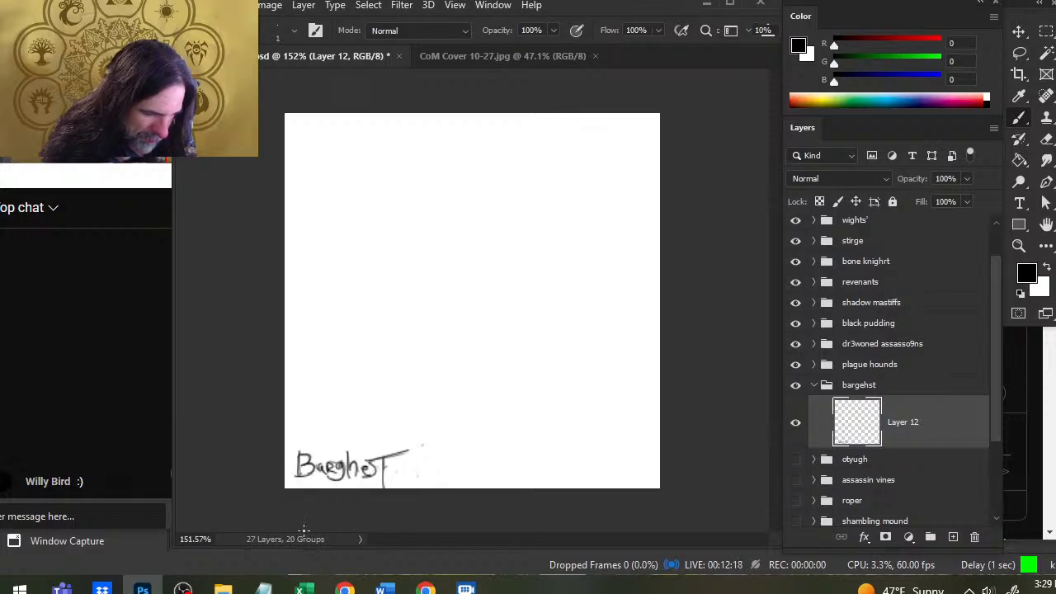
pyautogui.press('e')
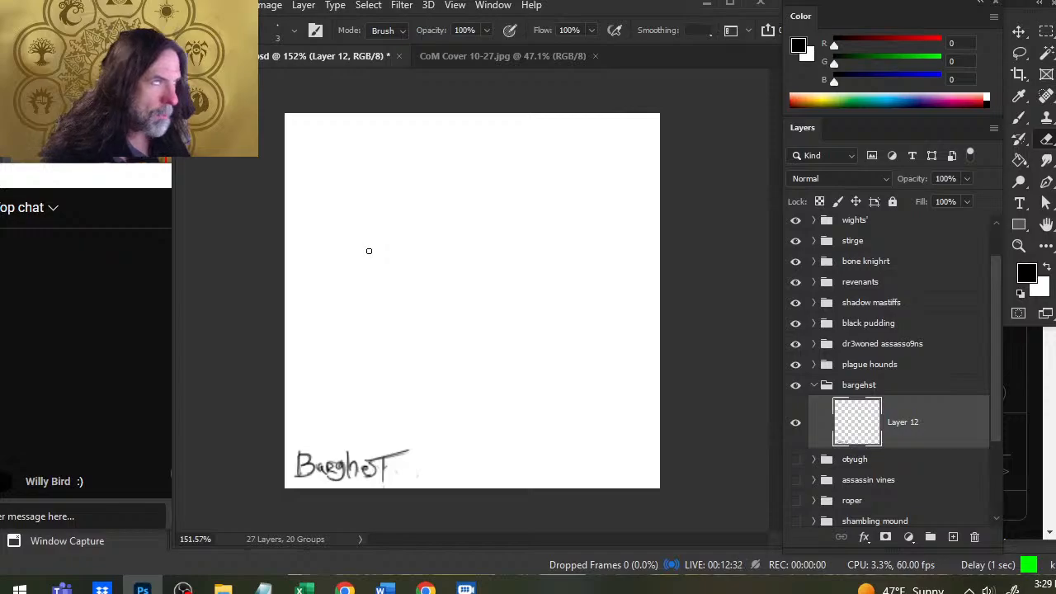
pyautogui.press('b')
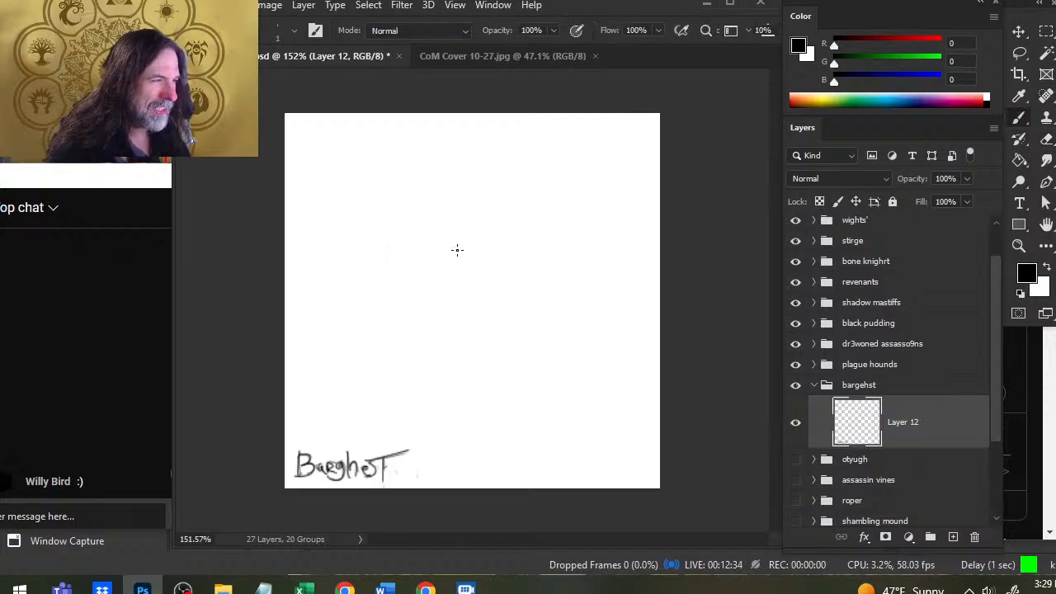
pyautogui.moveTo(481, 181); pyautogui.dragTo(413, 221)
pyautogui.hotkey('ctrl', 'z')
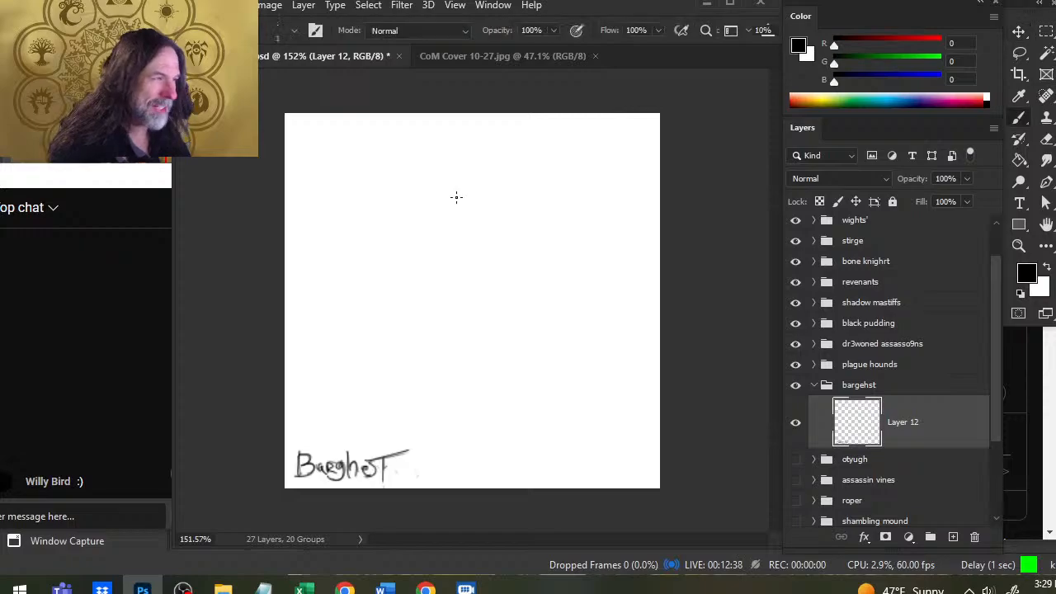
pyautogui.moveTo(453, 167); pyautogui.dragTo(404, 262)
pyautogui.hotkey('ctrl', 'z')
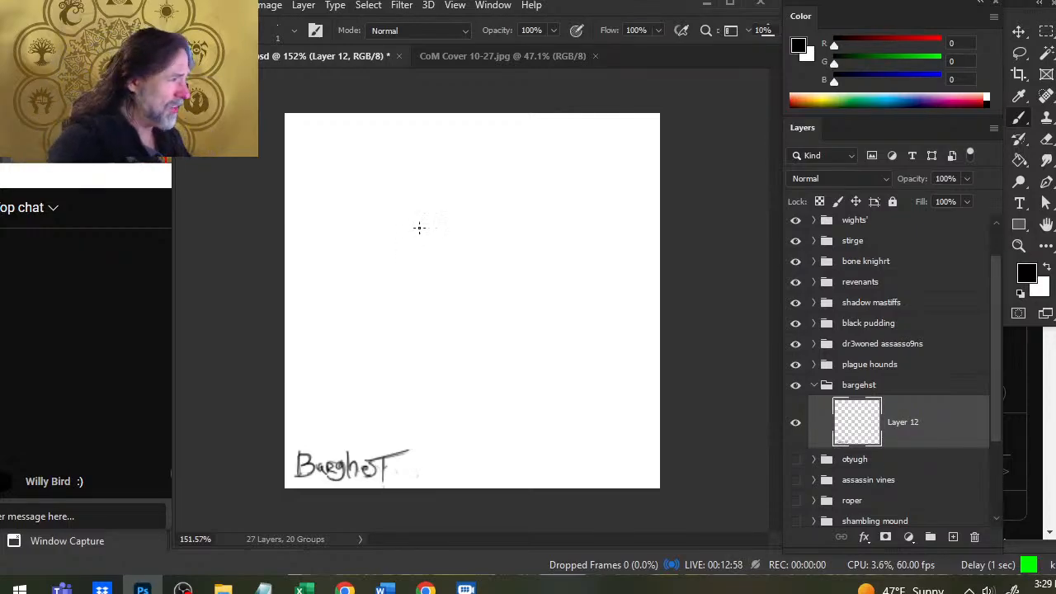
# - Sketch the barghest's curved shoulder line in the upper part of the canvas, with a scribbled arm hanging from its left end
pyautogui.moveTo(454, 215)
pyautogui.mouseDown()
pyautogui.moveTo(421, 213)
pyautogui.moveTo(371, 238)
pyautogui.moveTo(367, 246)
pyautogui.moveTo(391, 236)
pyautogui.moveTo(369, 251)
pyautogui.moveTo(381, 268)
pyautogui.moveTo(363, 251)
pyautogui.moveTo(368, 241)
pyautogui.moveTo(386, 263)
pyautogui.moveTo(381, 285)
pyautogui.moveTo(363, 279)
pyautogui.moveTo(385, 260)
pyautogui.moveTo(349, 298)
pyautogui.mouseUp()
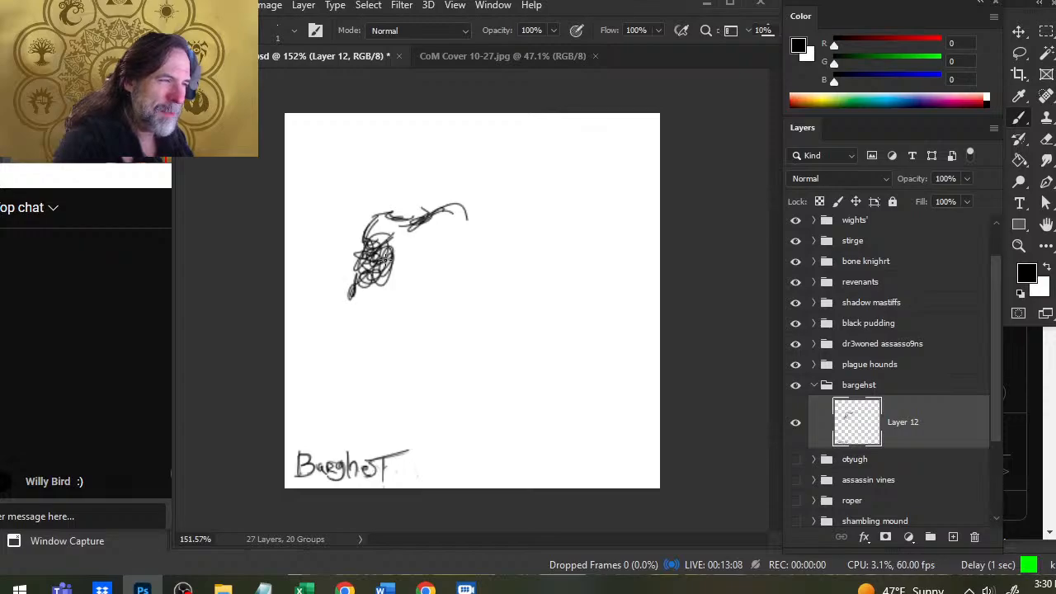
pyautogui.moveTo(382, 260)
pyautogui.mouseDown()
pyautogui.moveTo(340, 327)
pyautogui.moveTo(360, 302)
pyautogui.moveTo(342, 262)
pyautogui.moveTo(368, 246)
pyautogui.moveTo(367, 285)
pyautogui.moveTo(376, 245)
pyautogui.moveTo(424, 216)
pyautogui.moveTo(470, 206)
pyautogui.moveTo(485, 225)
pyautogui.mouseUp()
pyautogui.press('e')
pyautogui.press('b')
pyautogui.press('e')
pyautogui.press('b')
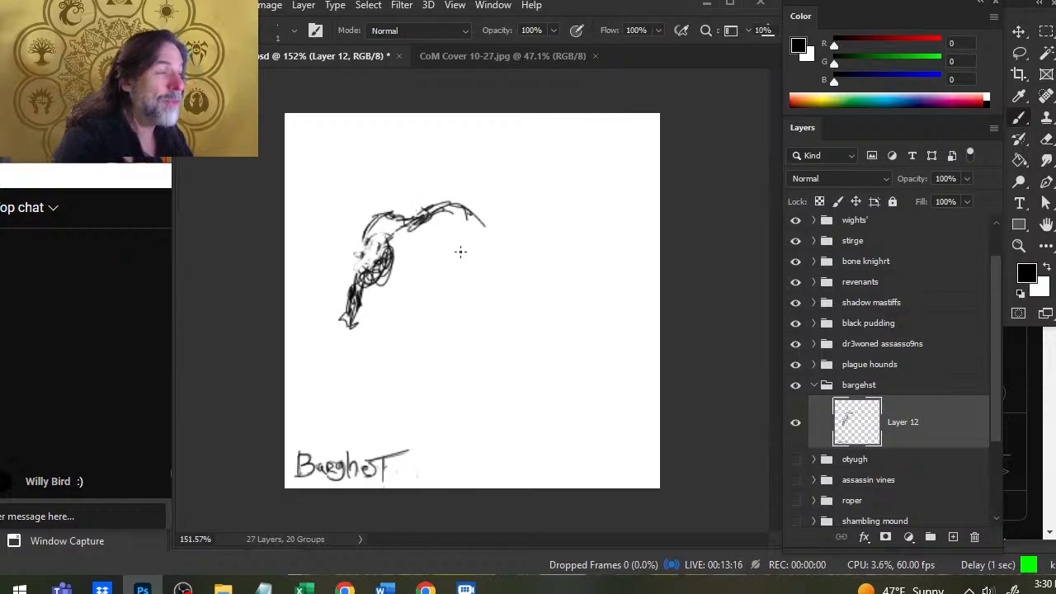
# - Enlarge the eraser and remove the scribbled arm, keeping the curved shoulder line
pyautogui.press('e')
pyautogui.moveTo(368, 251)
pyautogui.mouseDown()
pyautogui.moveTo(381, 244)
pyautogui.moveTo(386, 264)
pyautogui.moveTo(360, 288)
pyautogui.moveTo(356, 320)
pyautogui.moveTo(385, 216)
pyautogui.moveTo(362, 233)
pyautogui.moveTo(400, 213)
pyautogui.moveTo(400, 234)
pyautogui.moveTo(437, 203)
pyautogui.moveTo(460, 216)
pyautogui.moveTo(454, 196)
pyautogui.mouseUp()
pyautogui.press(']')
pyautogui.press(']')
pyautogui.press(']')
pyautogui.press('b')
pyautogui.press('e')
# - Strengthen the shoulder line and sketch the barghest's pointed ears, brow, eyes and the start of its snout at the right end
pyautogui.press('b')
pyautogui.moveTo(411, 221)
pyautogui.mouseDown()
pyautogui.moveTo(481, 225)
pyautogui.moveTo(470, 219)
pyautogui.moveTo(467, 227)
pyautogui.moveTo(437, 223)
pyautogui.moveTo(488, 232)
pyautogui.mouseUp()
pyautogui.moveTo(490, 223); pyautogui.dragTo(505, 230)
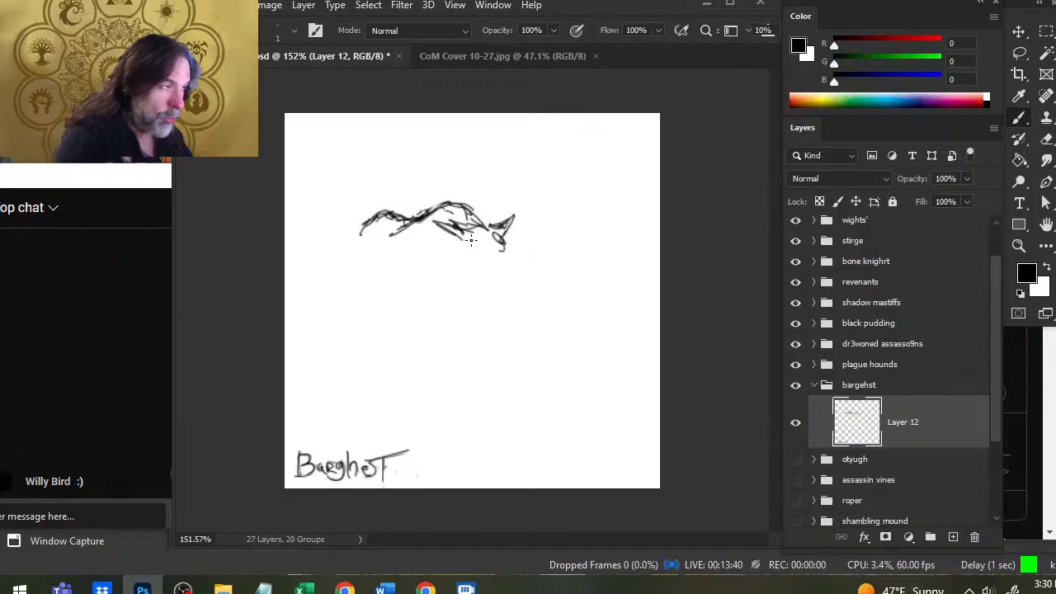
pyautogui.moveTo(505, 243); pyautogui.dragTo(501, 253)
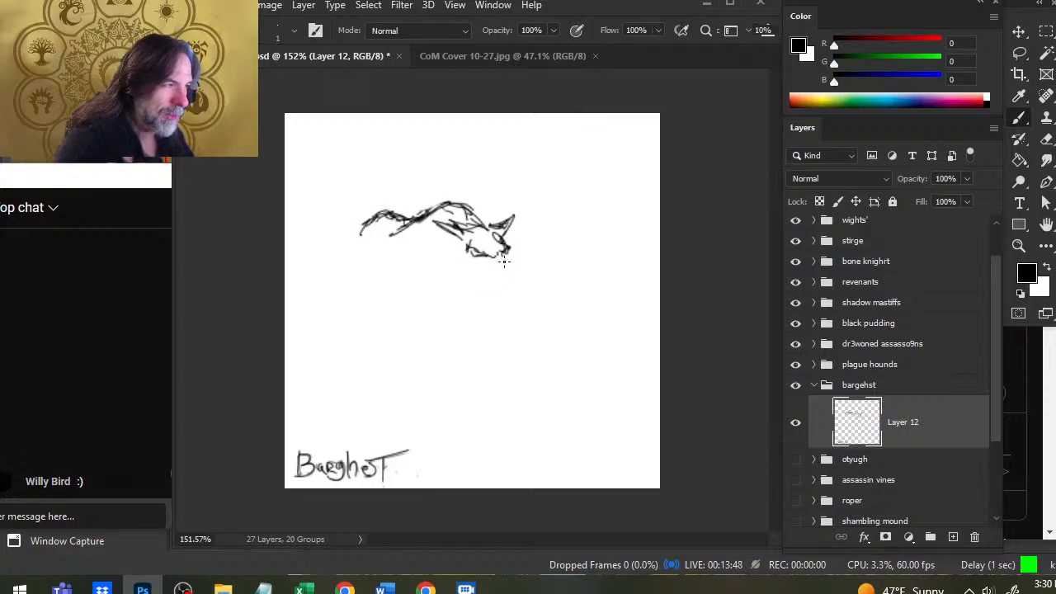
pyautogui.moveTo(487, 254); pyautogui.dragTo(506, 271)
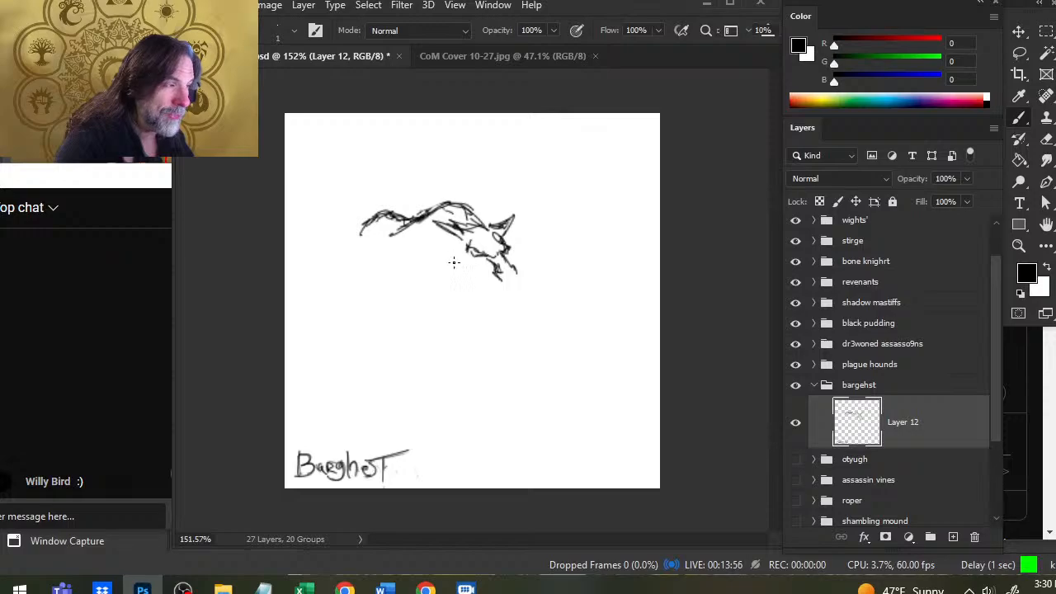
# - Thicken the barghest's left ear and the side of its face, and clean up the lines across the top of the head
pyautogui.moveTo(439, 233)
pyautogui.mouseDown()
pyautogui.moveTo(458, 246)
pyautogui.moveTo(510, 224)
pyautogui.moveTo(497, 226)
pyautogui.mouseUp()
pyautogui.press('e')
pyautogui.press('b')
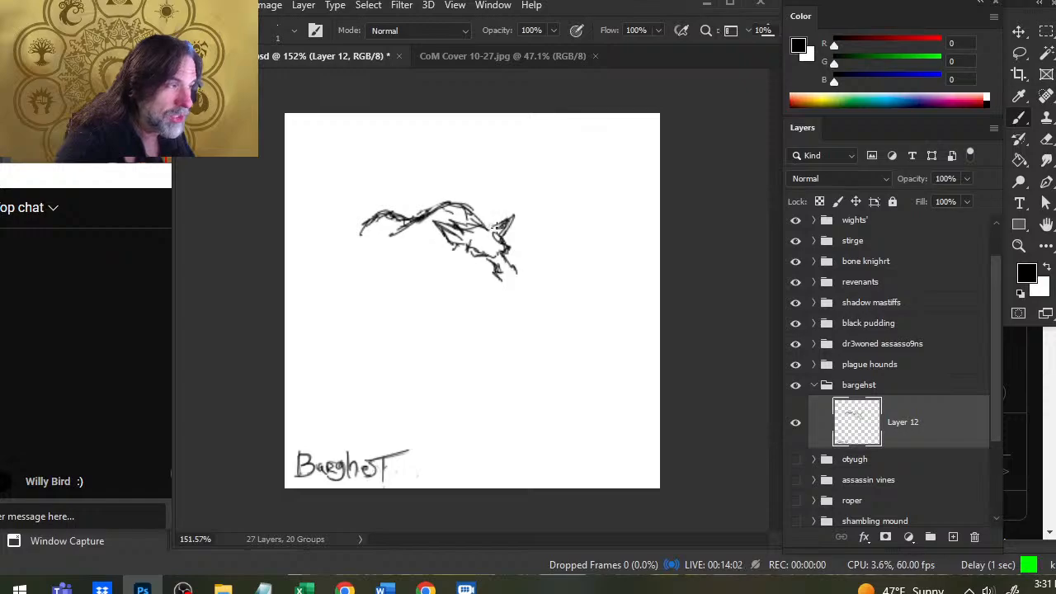
pyautogui.press('e')
pyautogui.press('b')
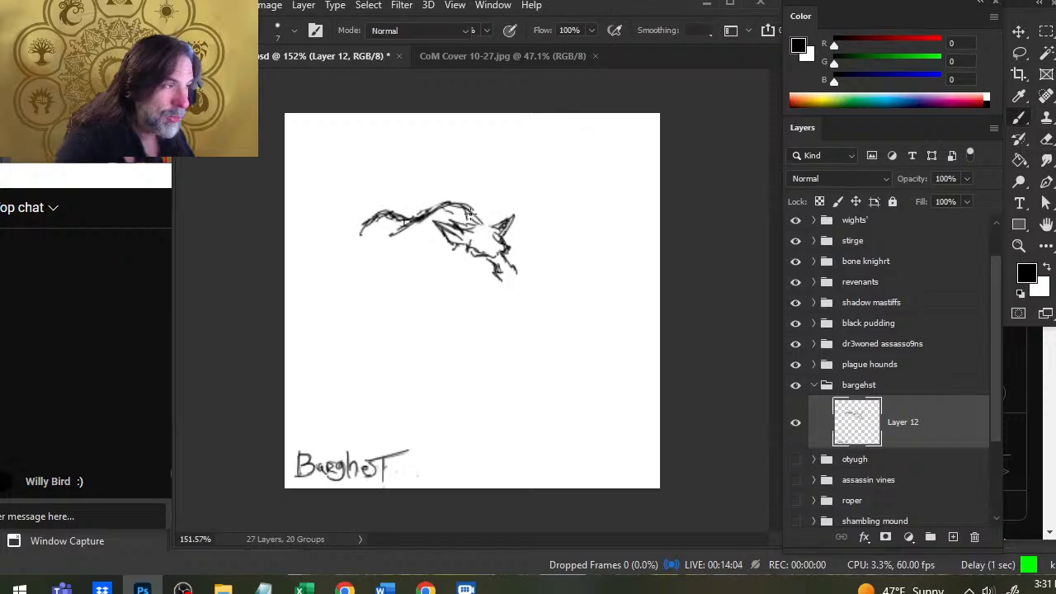
# - Draw the barghest's muzzle, nostrils, open jaw and shaggy cheek fur below the eyes, erasing excess lines between strokes
pyautogui.press('e')
pyautogui.moveTo(477, 228)
pyautogui.mouseDown()
pyautogui.moveTo(446, 218)
pyautogui.moveTo(475, 238)
pyautogui.moveTo(479, 229)
pyautogui.moveTo(465, 228)
pyautogui.moveTo(484, 223)
pyautogui.moveTo(459, 255)
pyautogui.moveTo(502, 308)
pyautogui.moveTo(515, 280)
pyautogui.moveTo(499, 310)
pyautogui.moveTo(505, 299)
pyautogui.moveTo(488, 293)
pyautogui.moveTo(496, 312)
pyautogui.moveTo(483, 302)
pyautogui.moveTo(513, 312)
pyautogui.moveTo(521, 289)
pyautogui.moveTo(509, 284)
pyautogui.moveTo(505, 319)
pyautogui.mouseUp()
pyautogui.press('b')
pyautogui.press('e')
pyautogui.press('b')
pyautogui.press('e')
pyautogui.press('b')
pyautogui.moveTo(516, 281); pyautogui.dragTo(518, 295)
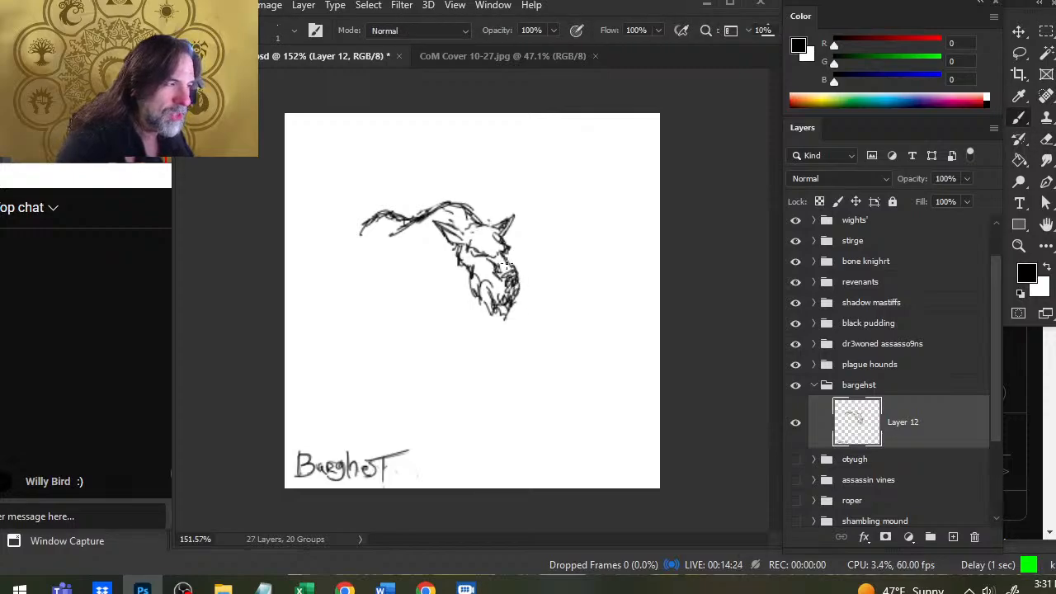
# - Rework the right eye and the bridge of the barghest's snout, alternating small erasures and fine brush strokes
pyautogui.press('e')
pyautogui.moveTo(514, 245); pyautogui.dragTo(506, 251)
pyautogui.press('b')
pyautogui.press('e')
pyautogui.press('b')
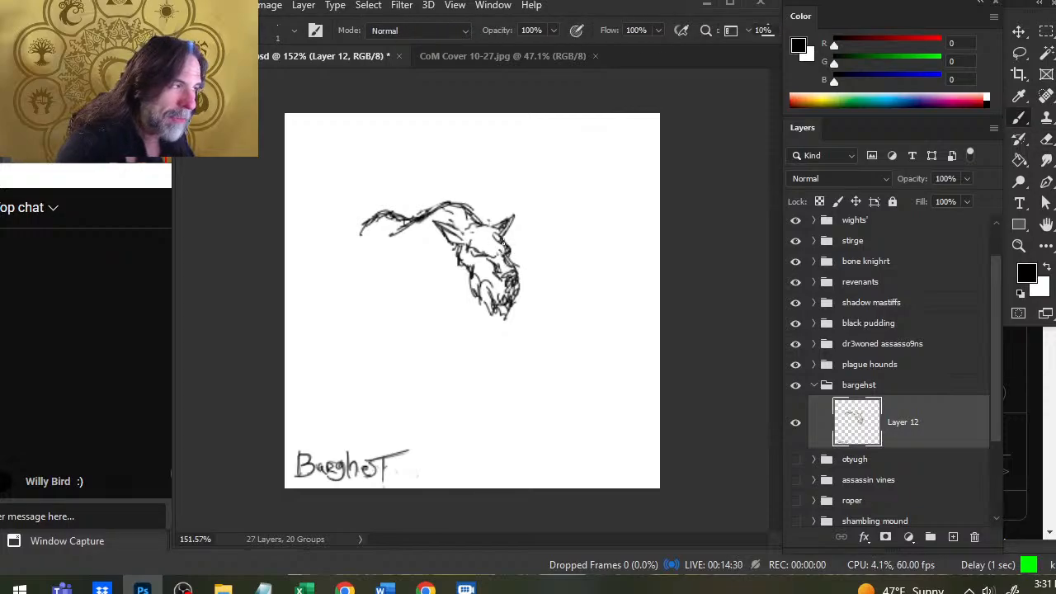
# - Refine the barghest's furrowed forehead, brows, eyes and neck contour with alternating erasures and fine brush strokes
pyautogui.press('e')
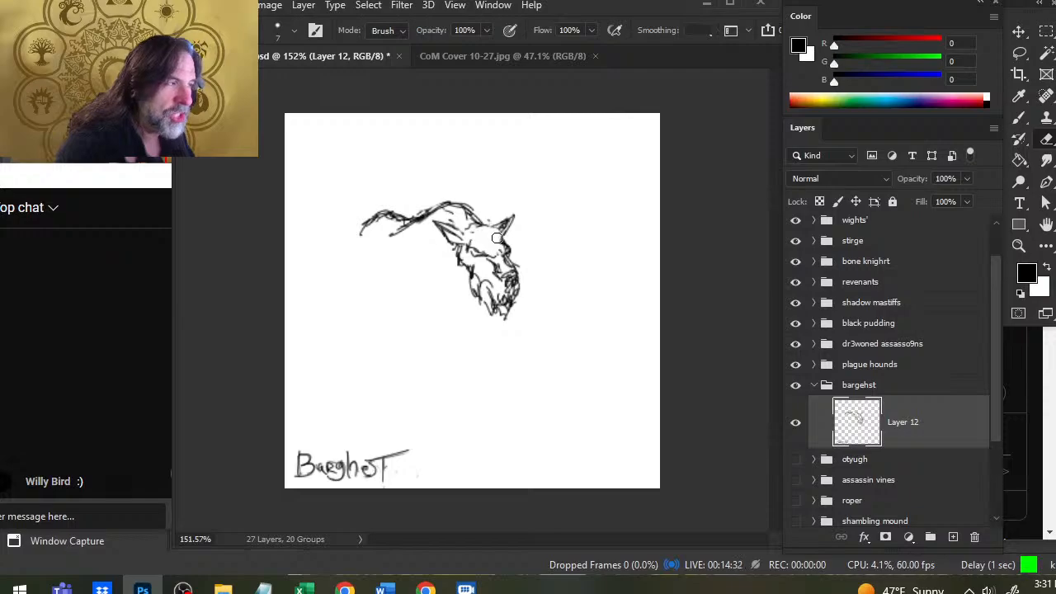
pyautogui.press('b')
pyautogui.press('e')
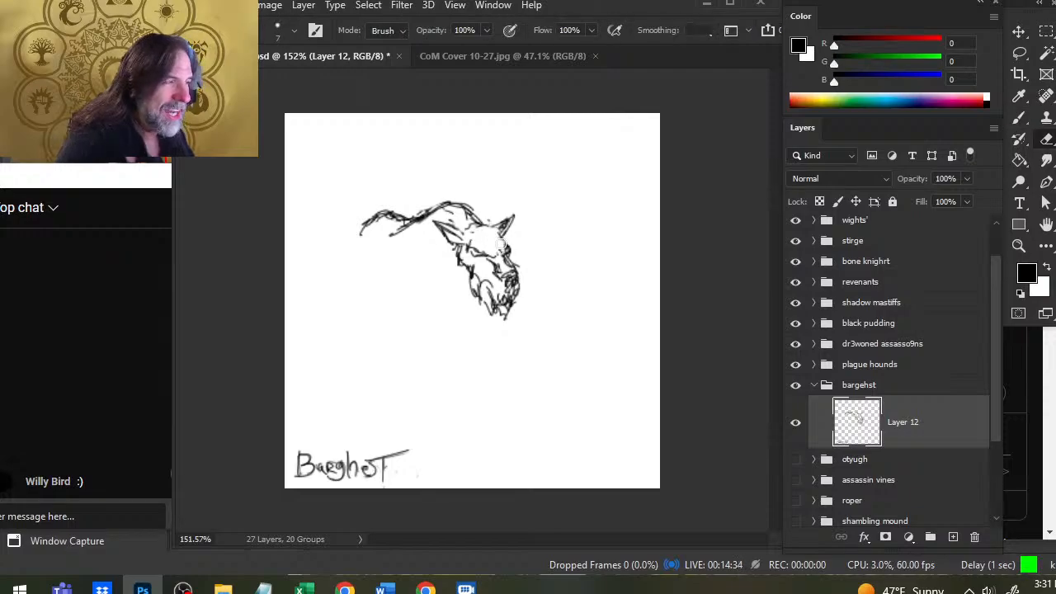
pyautogui.press('b')
pyautogui.press('e')
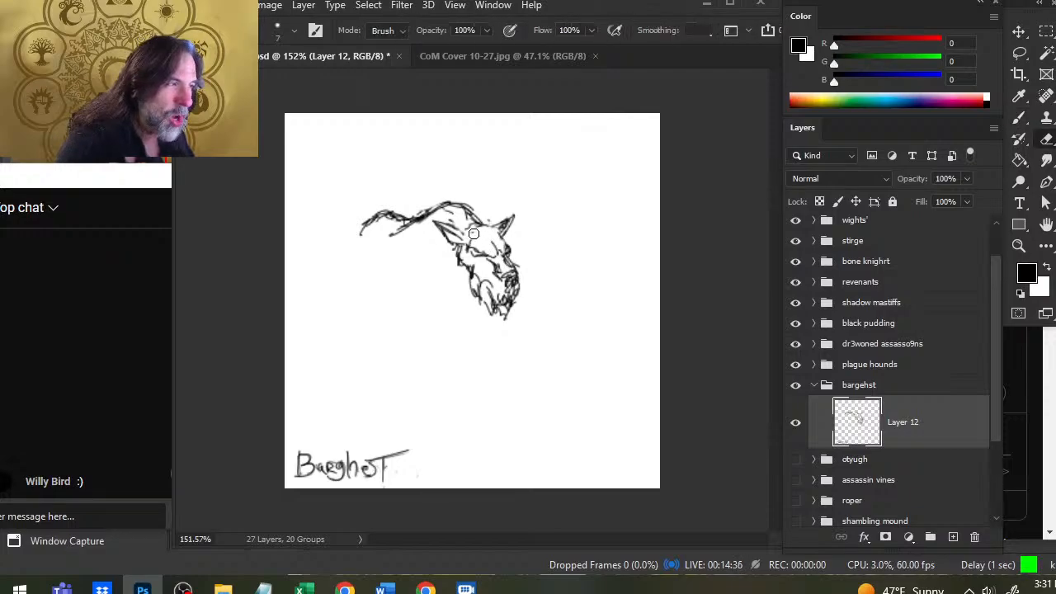
pyautogui.press('b')
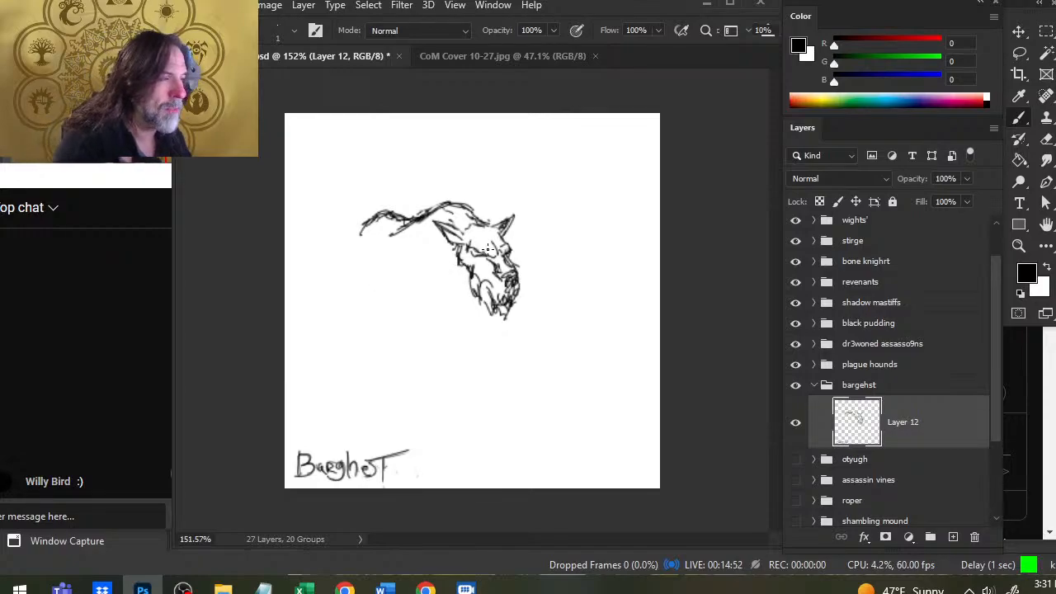
pyautogui.press('e')
pyautogui.press('b')
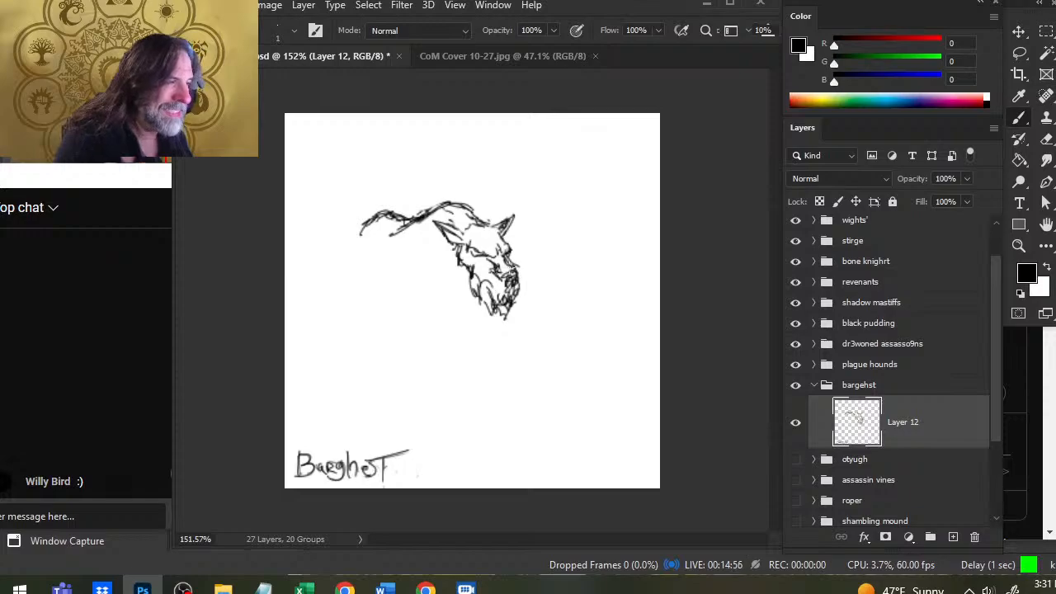
pyautogui.press('e')
pyautogui.press('b')
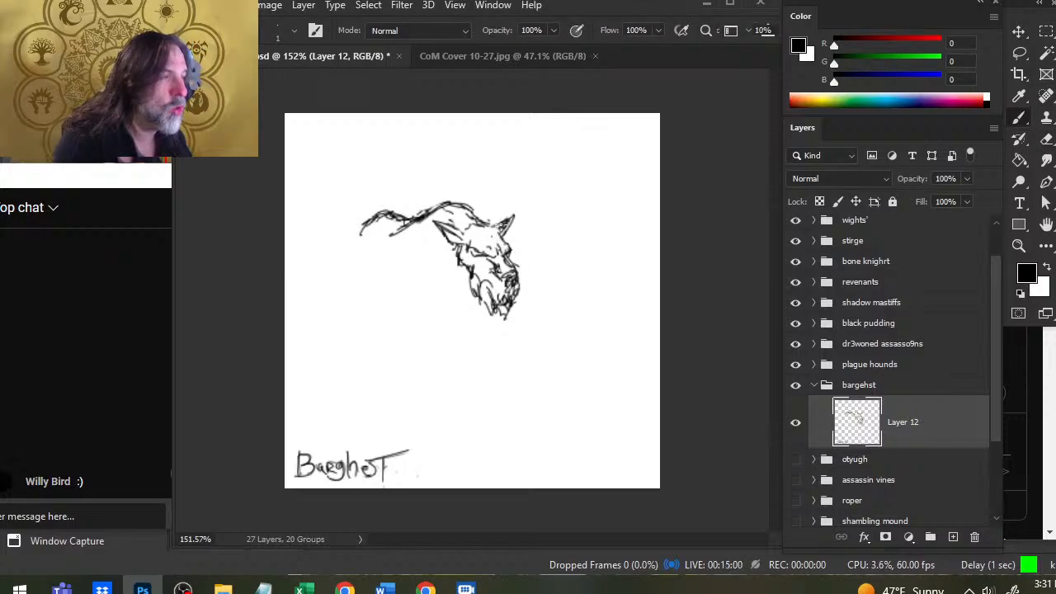
# - Replace the smooth line over the barghest's neck with jagged mane fur, and erase stray lines behind the far ear
pyautogui.press('e')
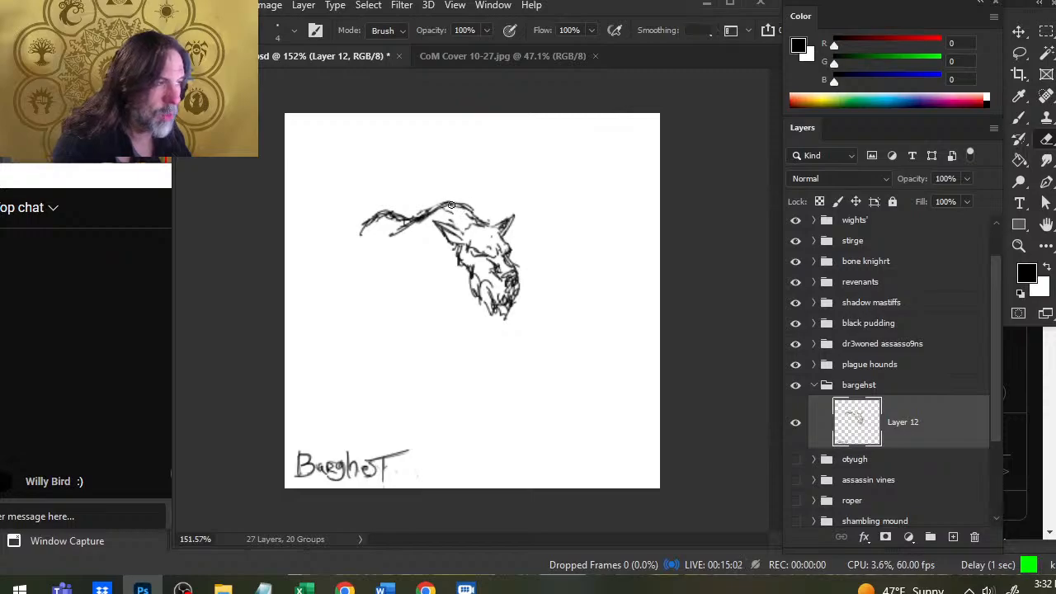
pyautogui.press('b')
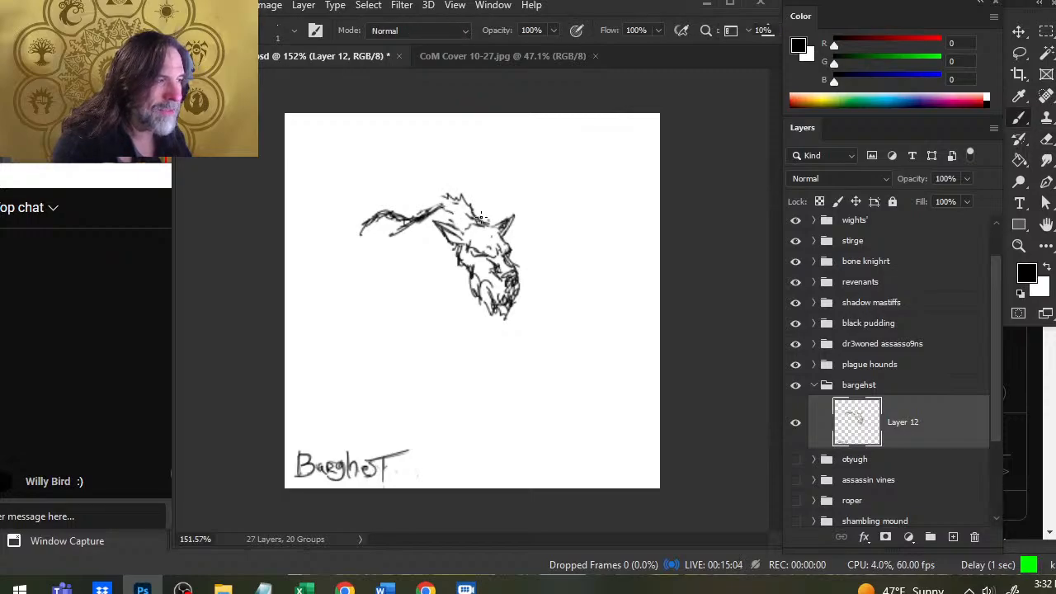
pyautogui.press('e')
pyautogui.moveTo(442, 205)
pyautogui.mouseDown()
pyautogui.moveTo(416, 219)
pyautogui.moveTo(434, 215)
pyautogui.mouseUp()
pyautogui.press('b')
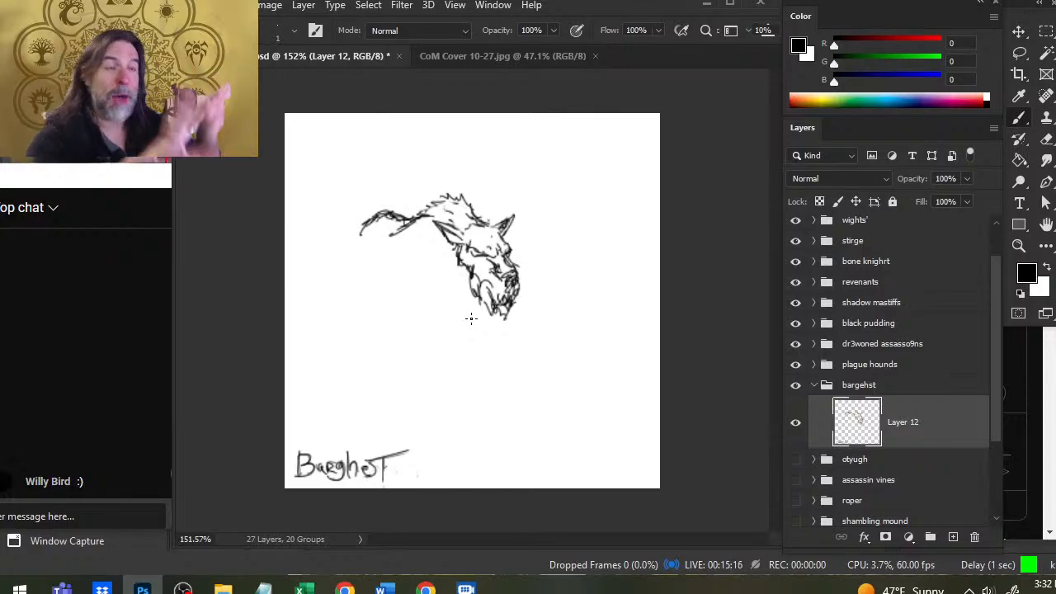
pyautogui.press('e')
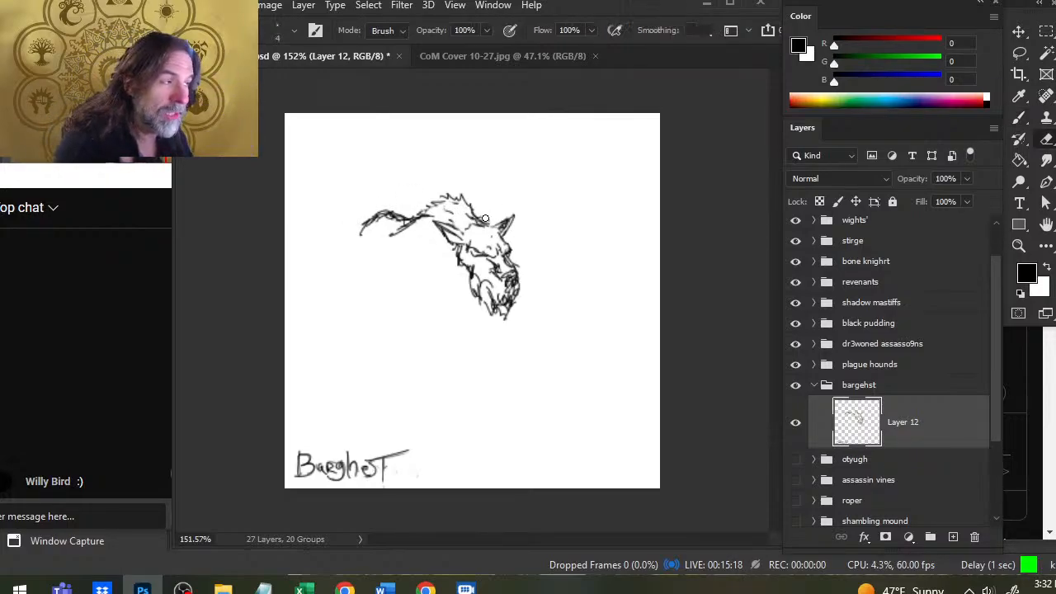
pyautogui.moveTo(485, 218)
pyautogui.mouseDown()
pyautogui.moveTo(477, 221)
pyautogui.moveTo(498, 231)
pyautogui.mouseUp()
pyautogui.press('b')
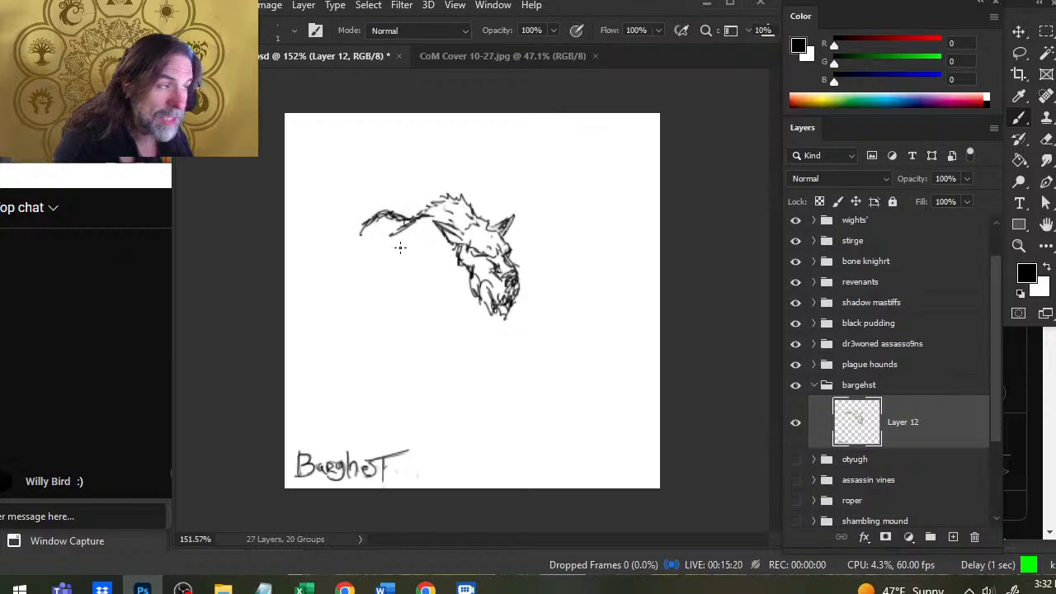
# - Sketch the barghest's rounded shoulder and the fur tufts under its cheek, erasing part of the shoulder's front curve
pyautogui.moveTo(408, 235)
pyautogui.mouseDown()
pyautogui.moveTo(429, 254)
pyautogui.moveTo(418, 294)
pyautogui.moveTo(456, 313)
pyautogui.moveTo(478, 297)
pyautogui.moveTo(485, 306)
pyautogui.moveTo(478, 291)
pyautogui.moveTo(498, 320)
pyautogui.mouseUp()
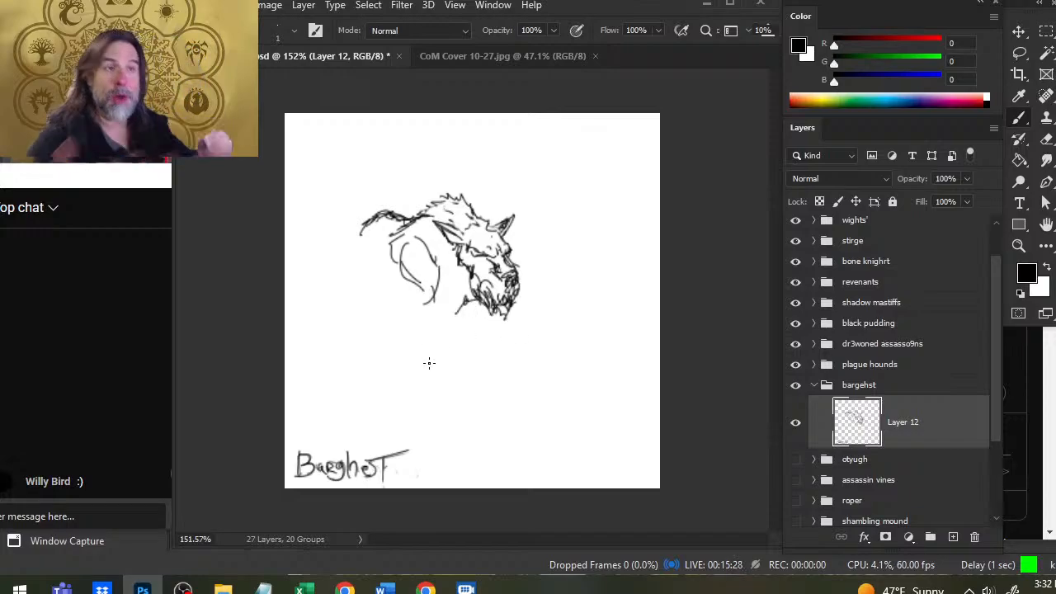
pyautogui.press('e')
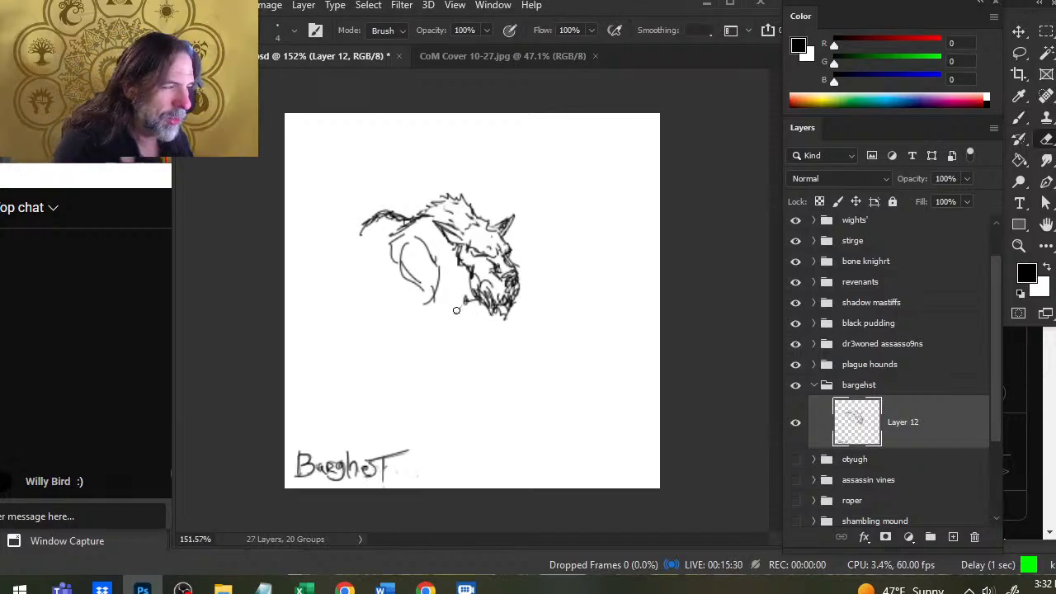
pyautogui.press('b')
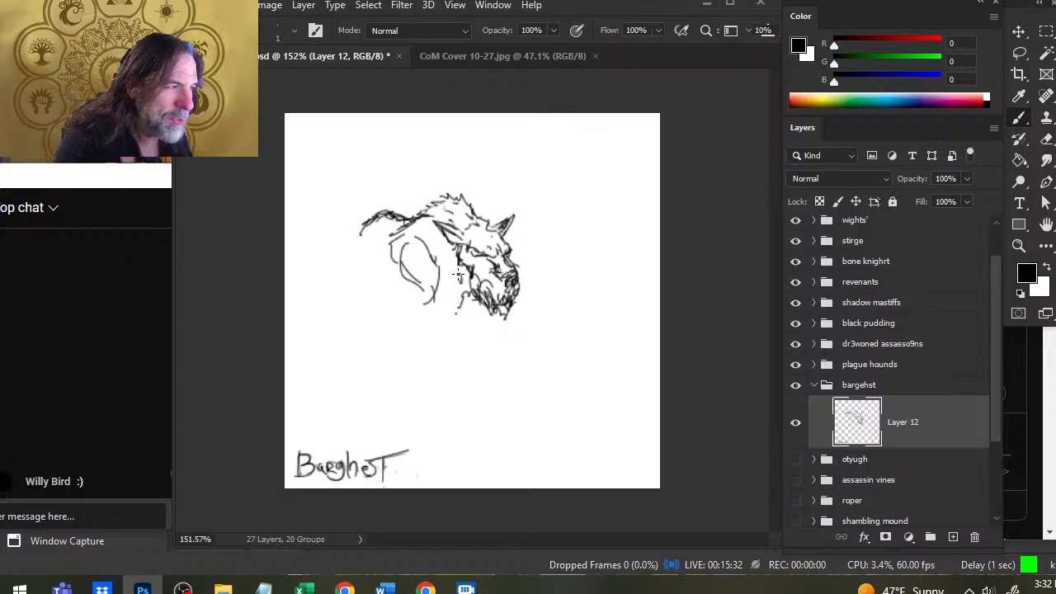
pyautogui.moveTo(458, 274)
pyautogui.mouseDown()
pyautogui.moveTo(474, 302)
pyautogui.moveTo(462, 279)
pyautogui.mouseUp()
pyautogui.press('e')
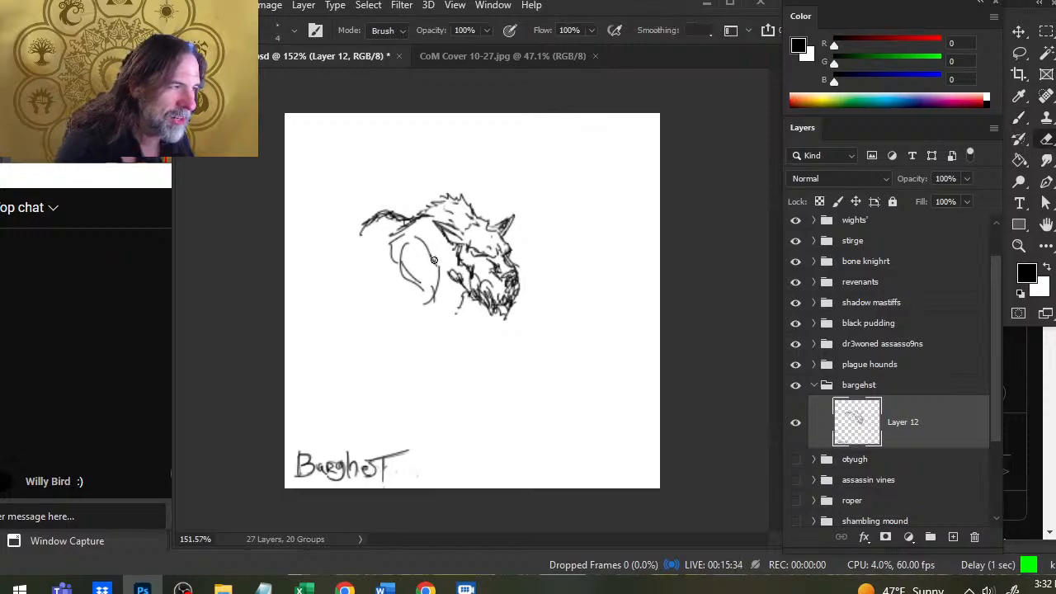
pyautogui.press('b')
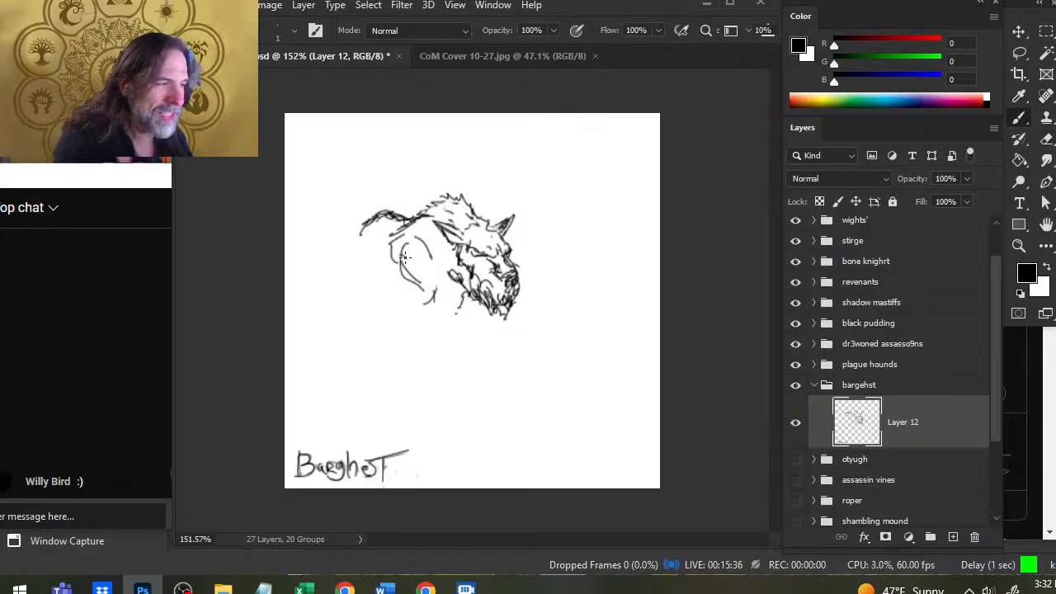
# - Rough in the near foreleg's muscles and elbow below the shoulder, and add the chest underline toward the jaw
pyautogui.moveTo(404, 258)
pyautogui.mouseDown()
pyautogui.moveTo(414, 290)
pyautogui.moveTo(433, 281)
pyautogui.moveTo(394, 266)
pyautogui.moveTo(425, 295)
pyautogui.moveTo(415, 312)
pyautogui.moveTo(432, 333)
pyautogui.mouseUp()
pyautogui.moveTo(393, 295)
pyautogui.mouseDown()
pyautogui.moveTo(413, 330)
pyautogui.moveTo(391, 297)
pyautogui.moveTo(404, 353)
pyautogui.moveTo(426, 354)
pyautogui.mouseUp()
pyautogui.moveTo(420, 308); pyautogui.dragTo(419, 386)
pyautogui.moveTo(396, 330)
pyautogui.mouseDown()
pyautogui.moveTo(381, 334)
pyautogui.moveTo(386, 345)
pyautogui.mouseUp()
pyautogui.press('e')
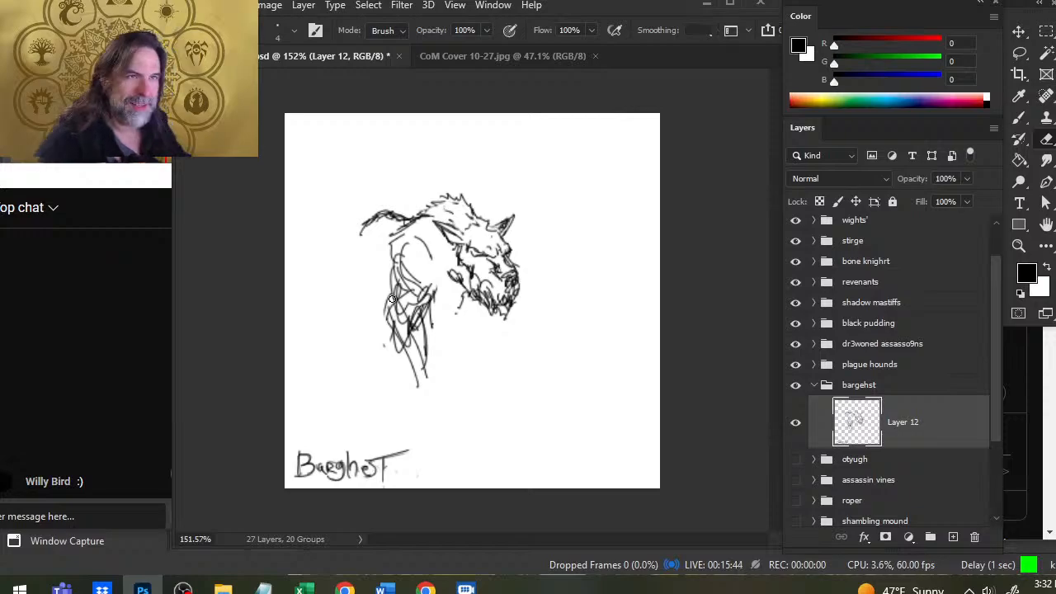
pyautogui.press('b')
pyautogui.moveTo(433, 310)
pyautogui.mouseDown()
pyautogui.moveTo(476, 323)
pyautogui.moveTo(467, 321)
pyautogui.mouseUp()
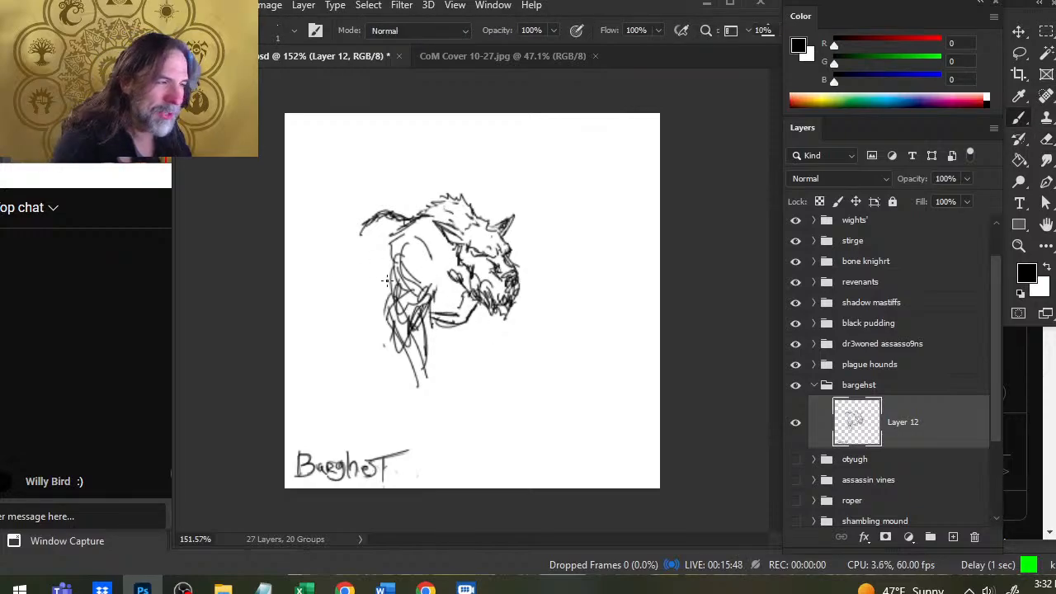
# - Add fur strokes along the back edge of the near shoulder and upper foreleg, erasing overlapping lines inside it
pyautogui.moveTo(380, 264); pyautogui.dragTo(393, 299)
pyautogui.moveTo(381, 264)
pyautogui.mouseDown()
pyautogui.moveTo(394, 293)
pyautogui.moveTo(377, 269)
pyautogui.mouseUp()
pyautogui.press('e')
pyautogui.press('b')
pyautogui.moveTo(379, 252); pyautogui.dragTo(386, 286)
pyautogui.moveTo(381, 270); pyautogui.dragTo(404, 297)
pyautogui.press('e')
pyautogui.moveTo(383, 252)
pyautogui.mouseDown()
pyautogui.moveTo(391, 296)
pyautogui.moveTo(423, 308)
pyautogui.mouseUp()
pyautogui.moveTo(400, 297); pyautogui.dragTo(388, 315)
pyautogui.press('b')
# - Redraw the near upper foreleg and elbow with darker strokes, and erase the rough lower-leg lines beneath
pyautogui.moveTo(400, 264); pyautogui.dragTo(387, 297)
pyautogui.moveTo(399, 269)
pyautogui.mouseDown()
pyautogui.moveTo(384, 305)
pyautogui.moveTo(424, 299)
pyautogui.mouseUp()
pyautogui.moveTo(383, 307); pyautogui.dragTo(427, 291)
pyautogui.moveTo(405, 256)
pyautogui.mouseDown()
pyautogui.moveTo(384, 312)
pyautogui.moveTo(429, 327)
pyautogui.moveTo(419, 371)
pyautogui.mouseUp()
pyautogui.press('e')
pyautogui.moveTo(419, 316); pyautogui.dragTo(404, 347)
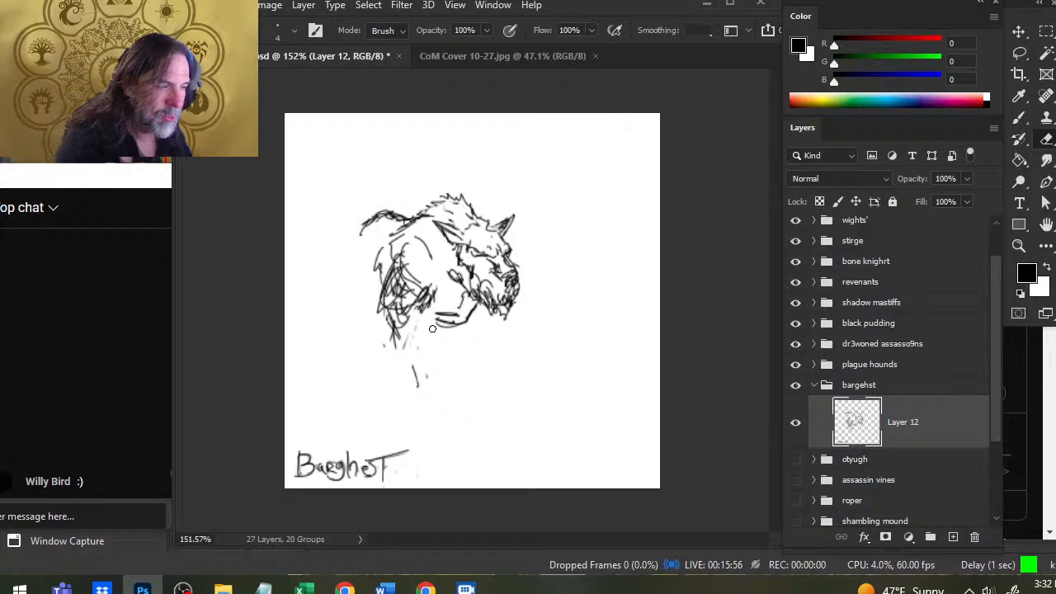
# - Sketch the near foreleg's knee, lower leg and paw, and erase the overlapping strokes inside the upper leg
pyautogui.press('b')
pyautogui.moveTo(401, 294)
pyautogui.mouseDown()
pyautogui.moveTo(381, 337)
pyautogui.moveTo(411, 353)
pyautogui.mouseUp()
pyautogui.moveTo(396, 312)
pyautogui.mouseDown()
pyautogui.moveTo(372, 348)
pyautogui.moveTo(379, 381)
pyautogui.mouseUp()
pyautogui.moveTo(401, 303); pyautogui.dragTo(418, 406)
pyautogui.moveTo(413, 351); pyautogui.dragTo(415, 408)
pyautogui.moveTo(384, 363); pyautogui.dragTo(390, 411)
pyautogui.moveTo(389, 386)
pyautogui.mouseDown()
pyautogui.moveTo(372, 412)
pyautogui.moveTo(413, 418)
pyautogui.mouseUp()
pyautogui.moveTo(409, 379); pyautogui.dragTo(429, 413)
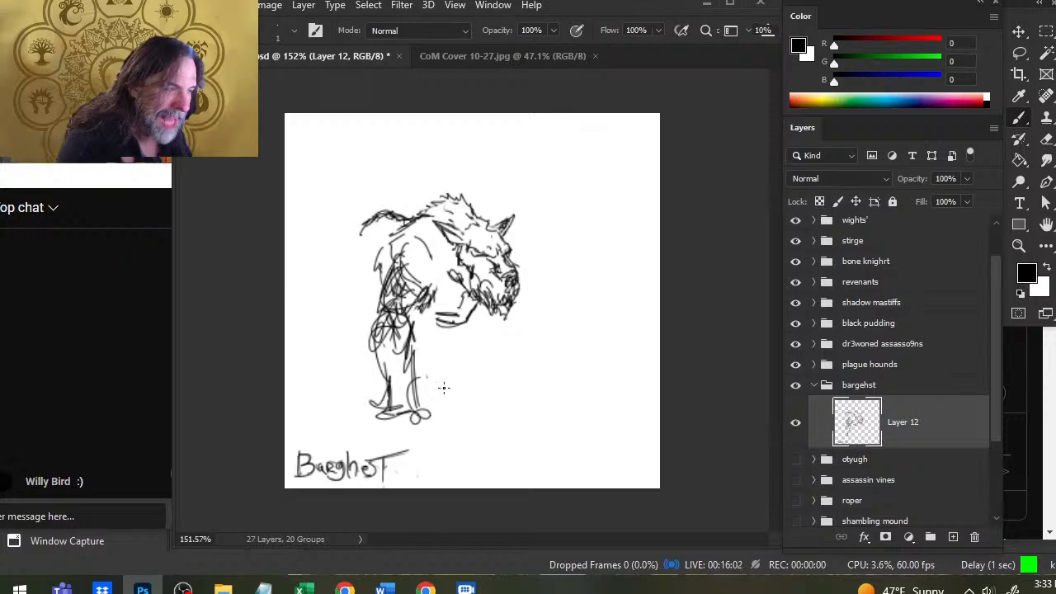
pyautogui.press('e')
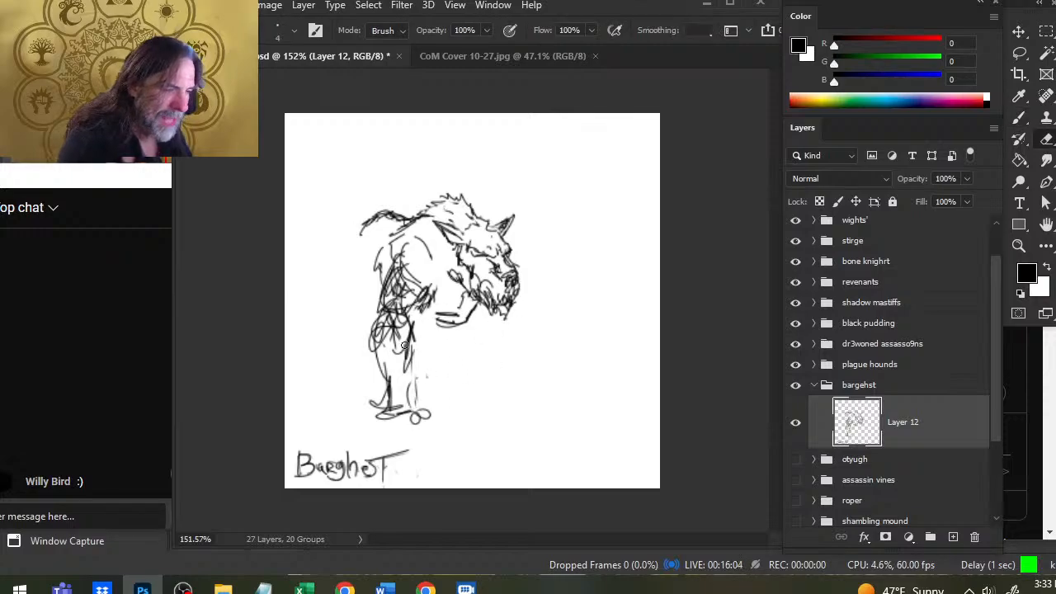
pyautogui.moveTo(391, 303)
pyautogui.mouseDown()
pyautogui.moveTo(408, 289)
pyautogui.moveTo(394, 307)
pyautogui.mouseUp()
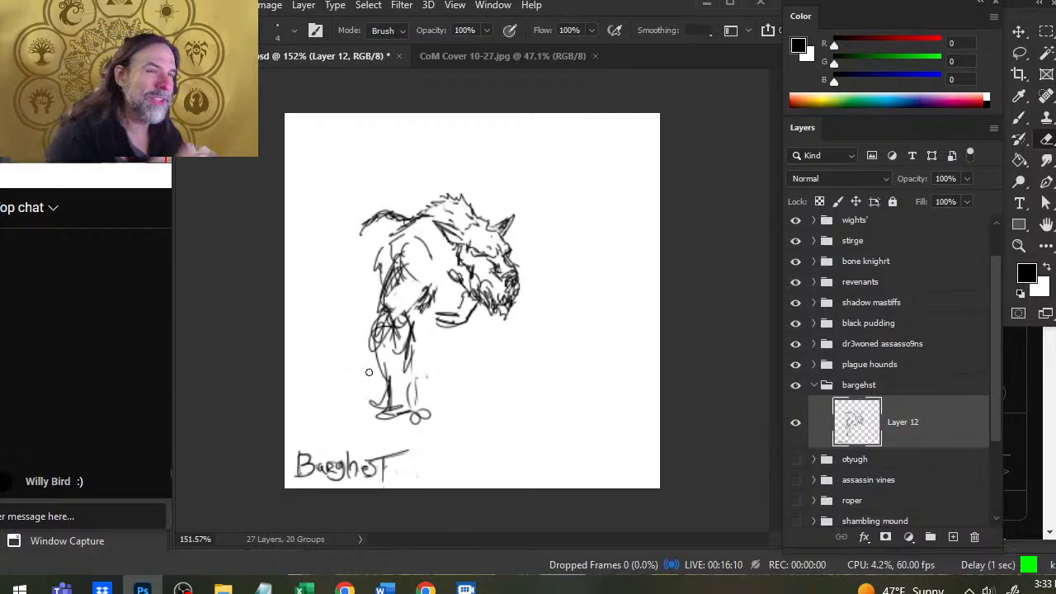
# - Lasso the near foreleg with its shoulder, shift it slightly away from the head, and deselect it
pyautogui.press('l')
pyautogui.moveTo(437, 250)
pyautogui.mouseDown()
pyautogui.moveTo(395, 236)
pyautogui.moveTo(343, 379)
pyautogui.moveTo(365, 439)
pyautogui.moveTo(434, 431)
pyautogui.moveTo(438, 351)
pyautogui.moveTo(420, 315)
pyautogui.moveTo(437, 250)
pyautogui.mouseUp()
pyautogui.press('v')
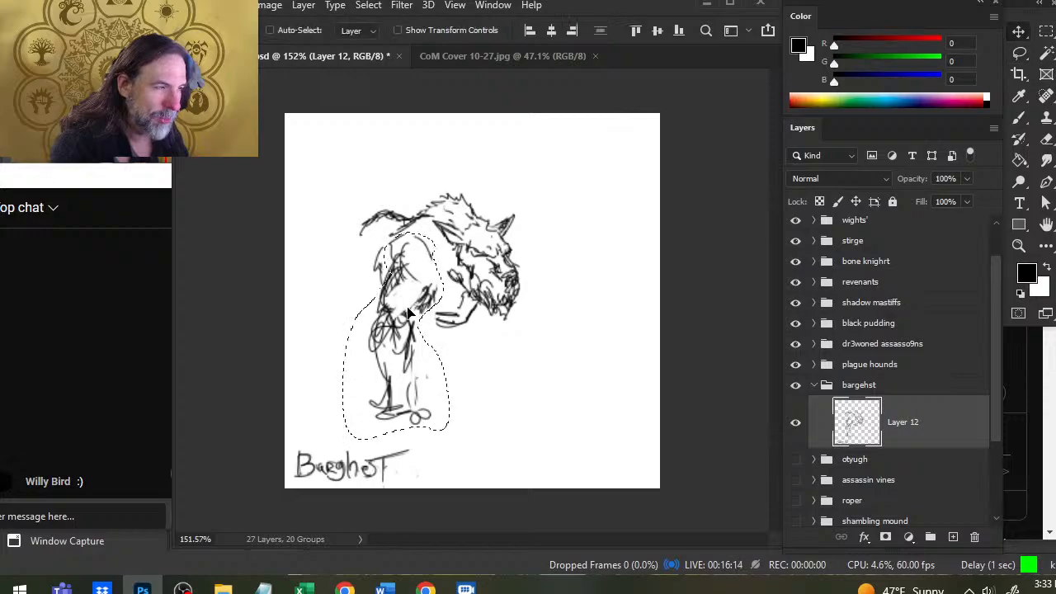
pyautogui.moveTo(424, 304); pyautogui.dragTo(409, 306)
pyautogui.press('b')
pyautogui.hotkey('ctrl', 'd')
# - Sketch the far foreleg reaching forward from beneath the barghest's jaw, and erase excess lines along its outer edge
pyautogui.moveTo(515, 293)
pyautogui.mouseDown()
pyautogui.moveTo(540, 328)
pyautogui.moveTo(487, 324)
pyautogui.moveTo(501, 330)
pyautogui.moveTo(508, 301)
pyautogui.moveTo(536, 326)
pyautogui.moveTo(516, 336)
pyautogui.mouseUp()
pyautogui.press('e')
pyautogui.press('b')
pyautogui.moveTo(516, 335)
pyautogui.mouseDown()
pyautogui.moveTo(513, 304)
pyautogui.moveTo(546, 368)
pyautogui.moveTo(536, 380)
pyautogui.mouseUp()
pyautogui.moveTo(501, 330)
pyautogui.mouseDown()
pyautogui.moveTo(509, 353)
pyautogui.moveTo(557, 394)
pyautogui.mouseUp()
pyautogui.press('e')
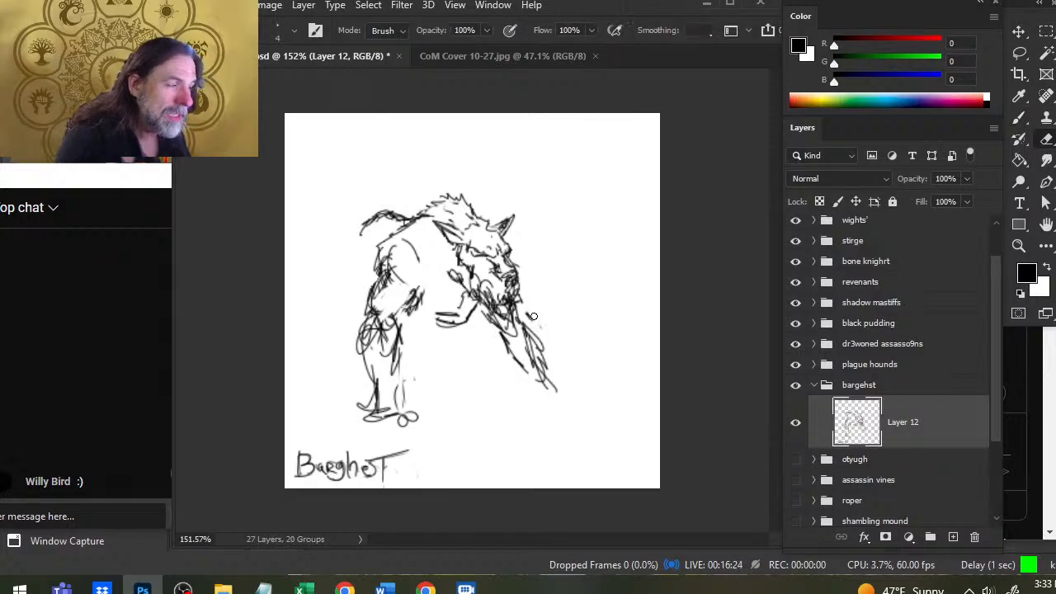
pyautogui.moveTo(529, 314)
pyautogui.mouseDown()
pyautogui.moveTo(553, 386)
pyautogui.moveTo(530, 337)
pyautogui.moveTo(546, 398)
pyautogui.mouseUp()
# - Darken the far foreleg's inner contour and add dense shaggy fur around the barghest's jaw and muzzle
pyautogui.press('b')
pyautogui.moveTo(500, 334); pyautogui.dragTo(512, 353)
pyautogui.moveTo(489, 311)
pyautogui.mouseDown()
pyautogui.moveTo(502, 336)
pyautogui.moveTo(501, 317)
pyautogui.moveTo(520, 312)
pyautogui.moveTo(500, 312)
pyautogui.mouseUp()
pyautogui.press('e')
pyautogui.press('b')
pyautogui.moveTo(519, 292); pyautogui.dragTo(508, 302)
pyautogui.moveTo(478, 269)
pyautogui.mouseDown()
pyautogui.moveTo(498, 298)
pyautogui.moveTo(478, 295)
pyautogui.moveTo(502, 299)
pyautogui.mouseUp()
pyautogui.moveTo(518, 289)
pyautogui.mouseDown()
pyautogui.moveTo(506, 301)
pyautogui.moveTo(519, 290)
pyautogui.mouseUp()
# - Clean up the chest line behind the jaw, and redraw the back of the near shoulder with jagged fur
pyautogui.press('e')
pyautogui.press('b')
pyautogui.press('e')
pyautogui.moveTo(447, 282)
pyautogui.mouseDown()
pyautogui.moveTo(464, 257)
pyautogui.moveTo(483, 269)
pyautogui.moveTo(478, 299)
pyautogui.moveTo(466, 302)
pyautogui.moveTo(446, 272)
pyautogui.mouseUp()
pyautogui.press('b')
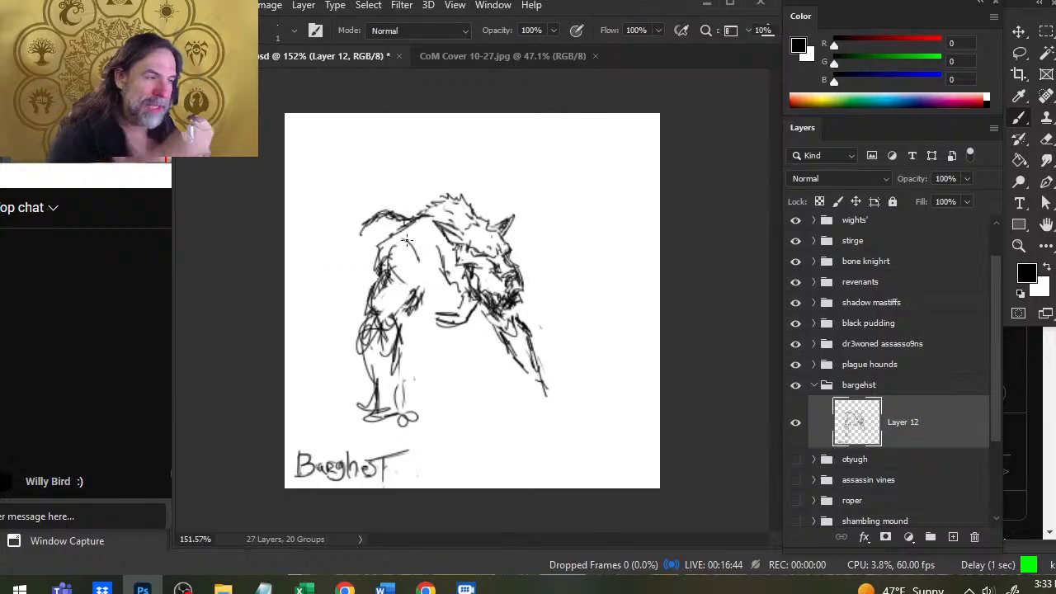
pyautogui.press('e')
pyautogui.moveTo(405, 226); pyautogui.dragTo(374, 243)
pyautogui.press('b')
pyautogui.moveTo(382, 240)
pyautogui.mouseDown()
pyautogui.moveTo(372, 255)
pyautogui.moveTo(386, 295)
pyautogui.mouseUp()
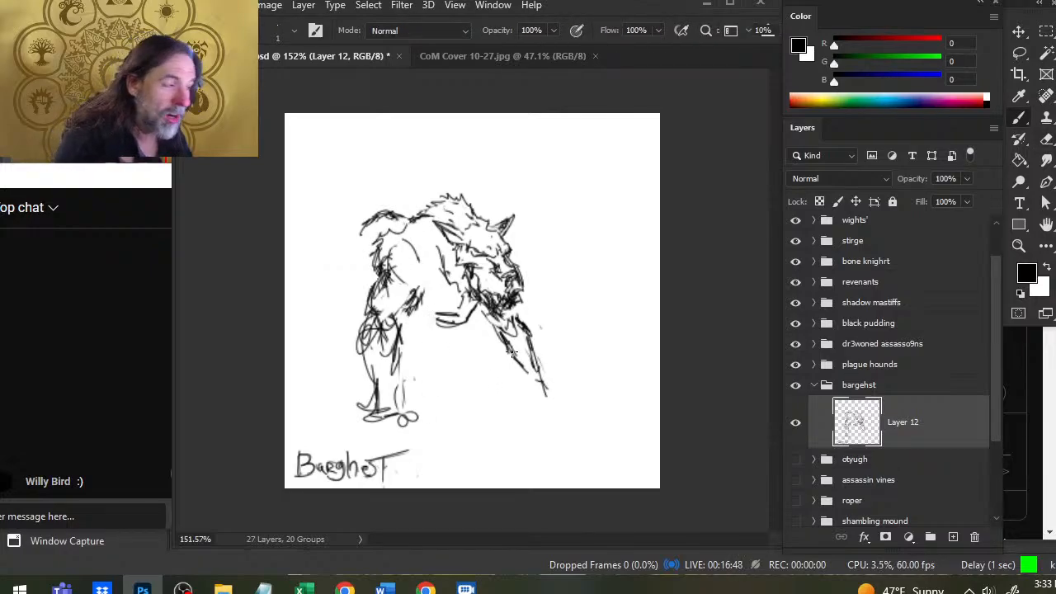
# - Lasso and reposition the far foreleg, deselect it, and draw its clawed paw
pyautogui.press('l')
pyautogui.moveTo(505, 317)
pyautogui.mouseDown()
pyautogui.moveTo(529, 313)
pyautogui.moveTo(566, 371)
pyautogui.moveTo(533, 315)
pyautogui.mouseUp()
pyautogui.press('v')
pyautogui.moveTo(511, 371); pyautogui.dragTo(532, 371)
pyautogui.hotkey('ctrl', 'd')
pyautogui.press('b')
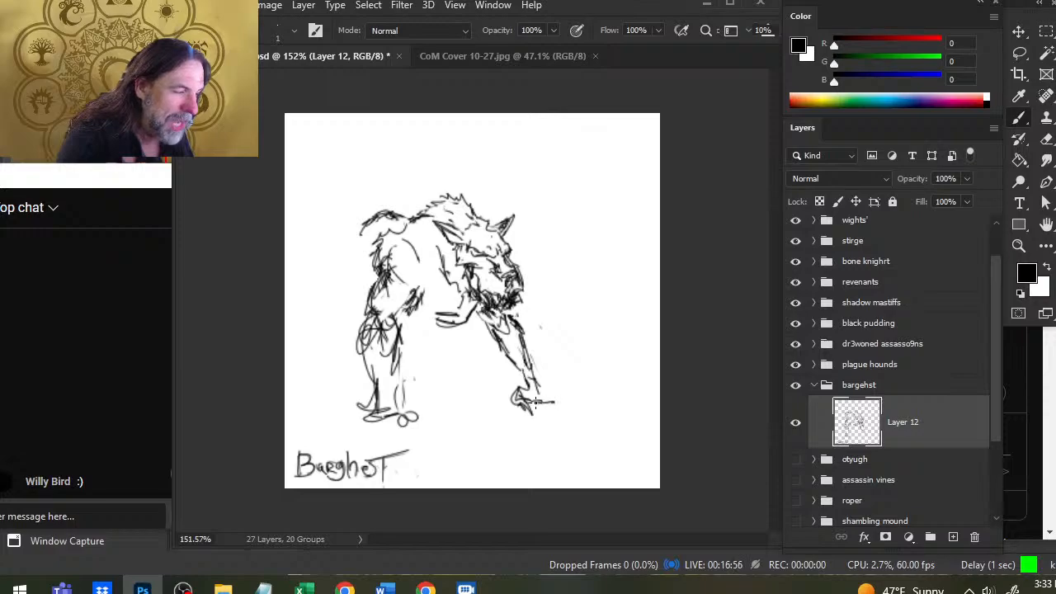
# - Nudge the drawing slightly up and right, and move the "Barghest" lettering to its own layer beneath the sketch layer
pyautogui.press('v')
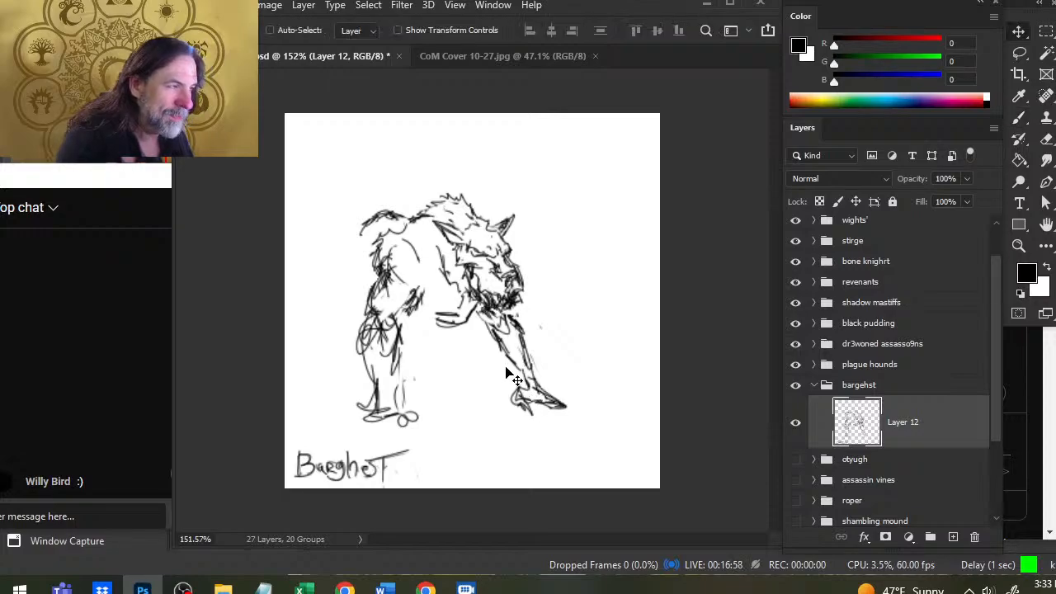
pyautogui.moveTo(499, 380)
pyautogui.mouseDown()
pyautogui.moveTo(545, 356)
pyautogui.moveTo(511, 372)
pyautogui.mouseUp()
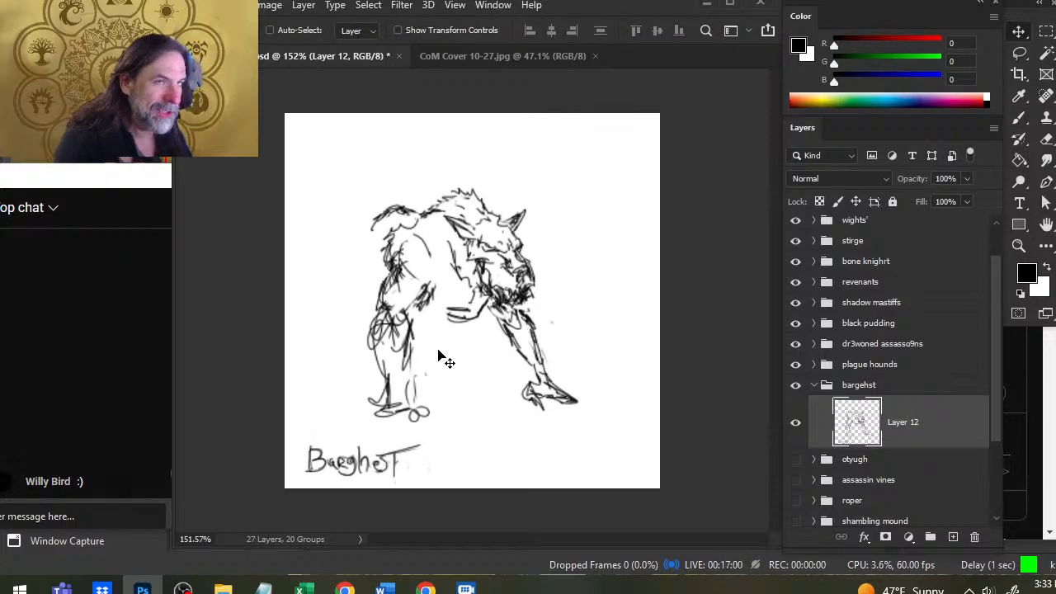
pyautogui.press('l')
pyautogui.moveTo(456, 462)
pyautogui.mouseDown()
pyautogui.moveTo(417, 435)
pyautogui.moveTo(351, 436)
pyautogui.moveTo(291, 485)
pyautogui.mouseUp()
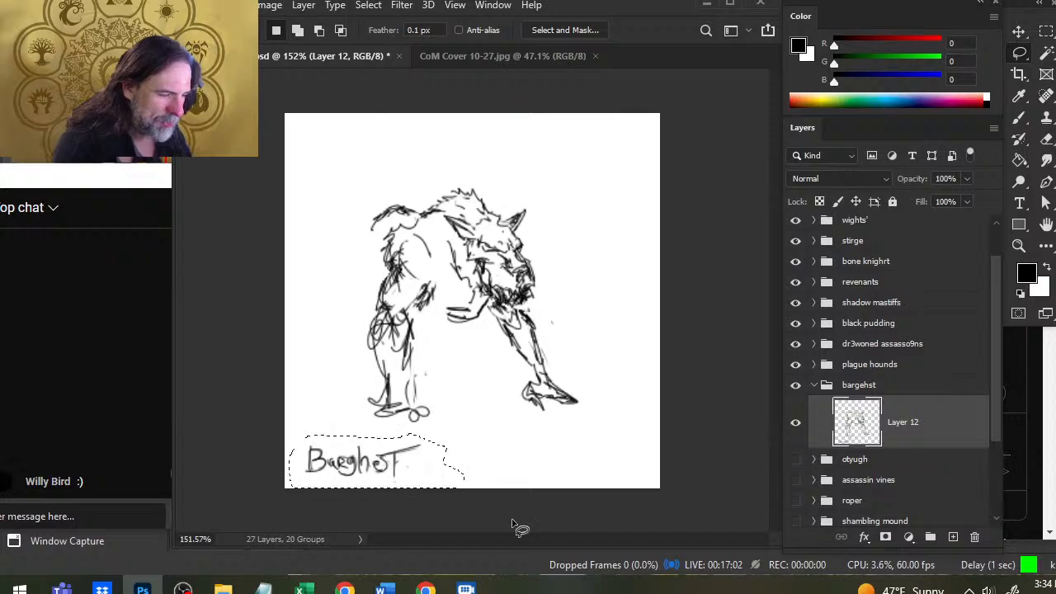
pyautogui.hotkey('ctrl', 'x')
pyautogui.hotkey('ctrl', 'v')
pyautogui.moveTo(911, 475); pyautogui.dragTo(899, 432)
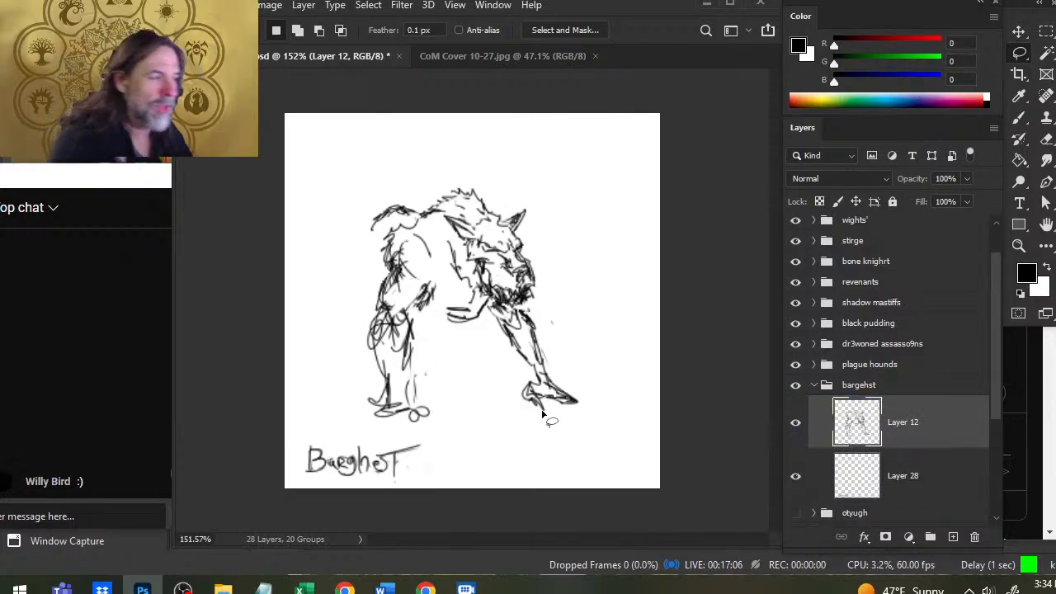
# - Move the barghest sketch up and right on the canvas, and shift its far foreleg slightly further outward
pyautogui.moveTo(536, 419)
pyautogui.mouseDown()
pyautogui.moveTo(528, 410)
pyautogui.moveTo(556, 391)
pyautogui.mouseUp()
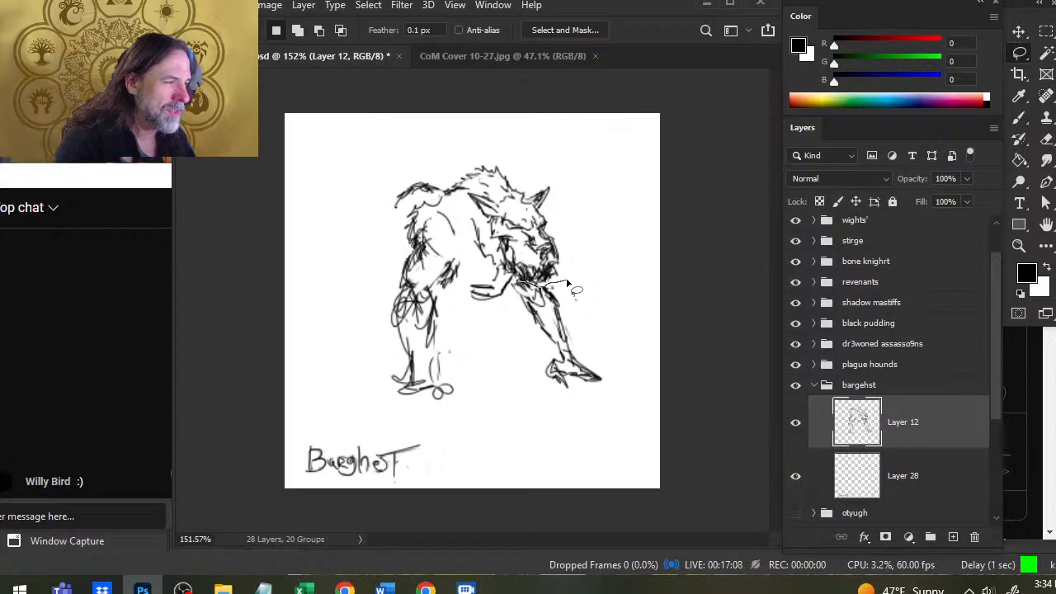
pyautogui.moveTo(567, 283)
pyautogui.mouseDown()
pyautogui.moveTo(582, 393)
pyautogui.moveTo(521, 282)
pyautogui.mouseUp()
pyautogui.moveTo(604, 377); pyautogui.dragTo(615, 370)
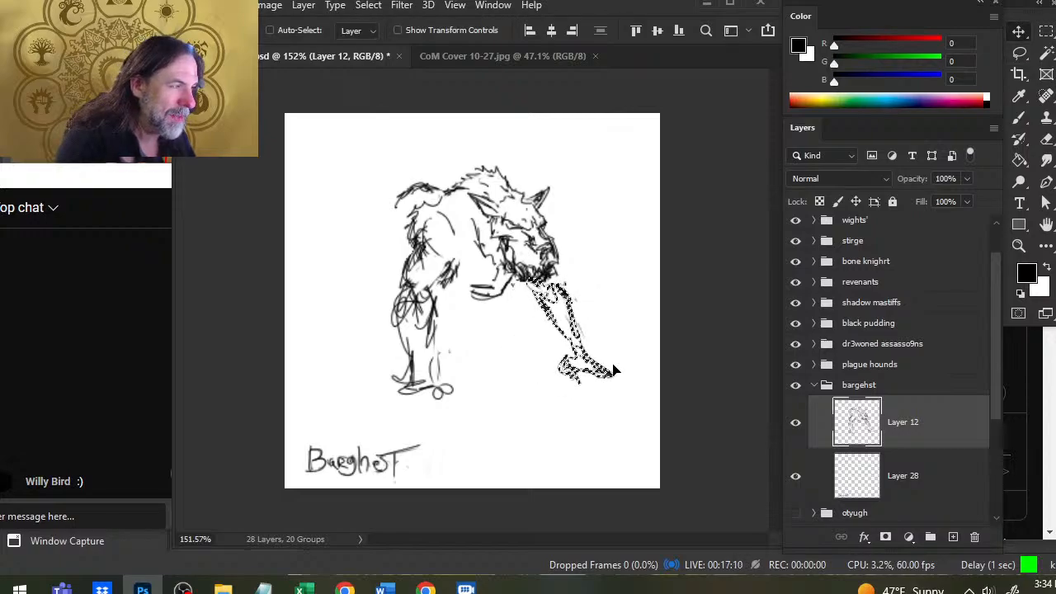
pyautogui.click(446, 306)
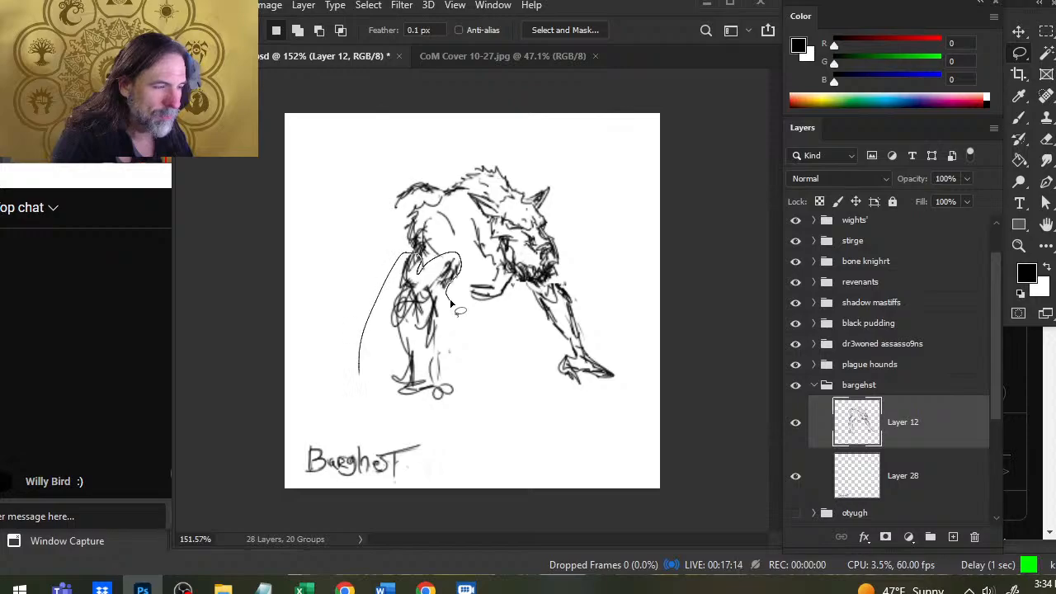
# - Lasso the near foreleg below the shoulder, reposition it, and rotate it slightly clockwise with Free Transform
pyautogui.moveTo(358, 373)
pyautogui.mouseDown()
pyautogui.moveTo(463, 396)
pyautogui.moveTo(451, 305)
pyautogui.mouseUp()
pyautogui.moveTo(459, 375)
pyautogui.mouseDown()
pyautogui.moveTo(451, 381)
pyautogui.moveTo(466, 393)
pyautogui.mouseUp()
pyautogui.rightClick(557, 363)
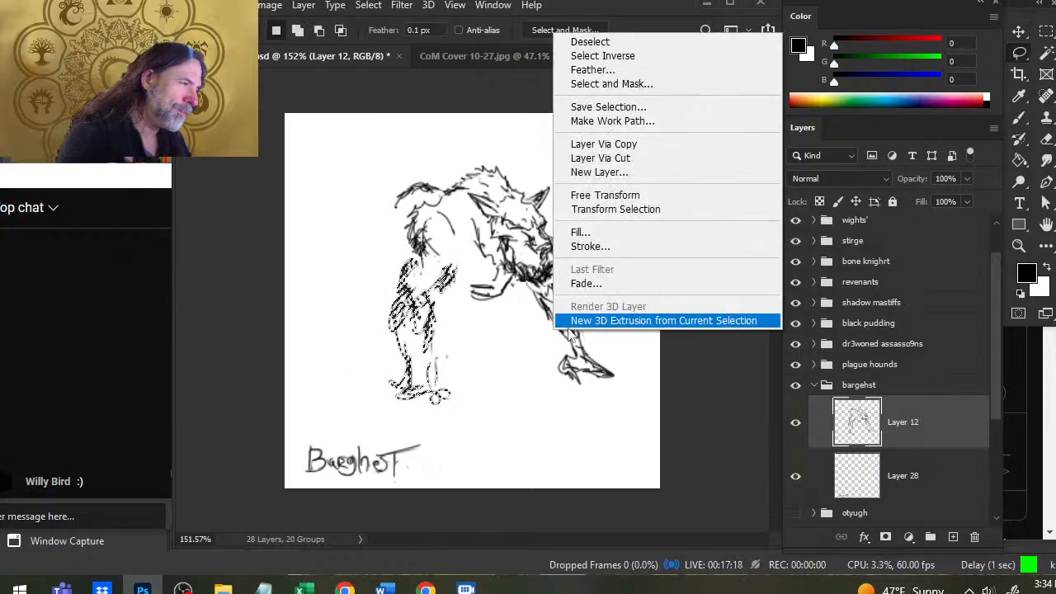
pyautogui.click(651, 199)
pyautogui.moveTo(512, 191); pyautogui.dragTo(536, 200)
pyautogui.press('Return')
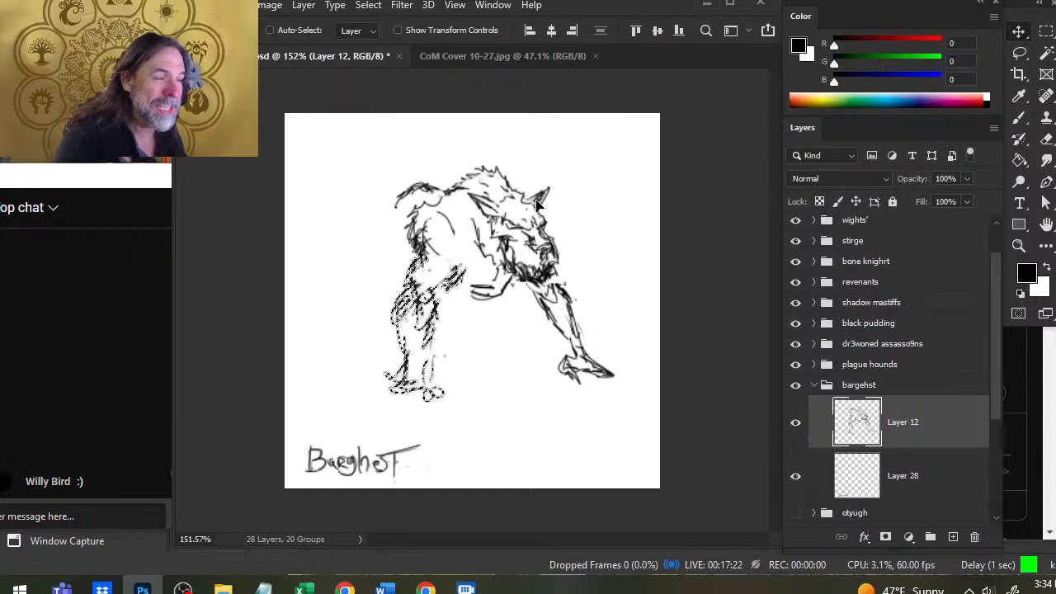
# - Stretch the near foreleg downward to 111.68% height with Free Transform, and deselect it
pyautogui.press('l')
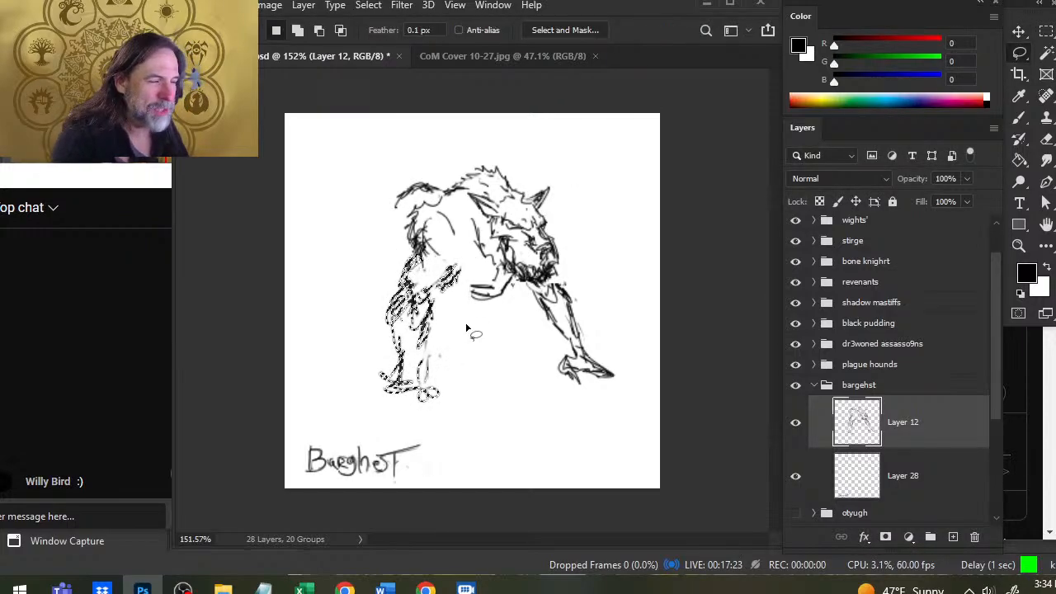
pyautogui.rightClick(512, 292)
pyautogui.click(577, 154)
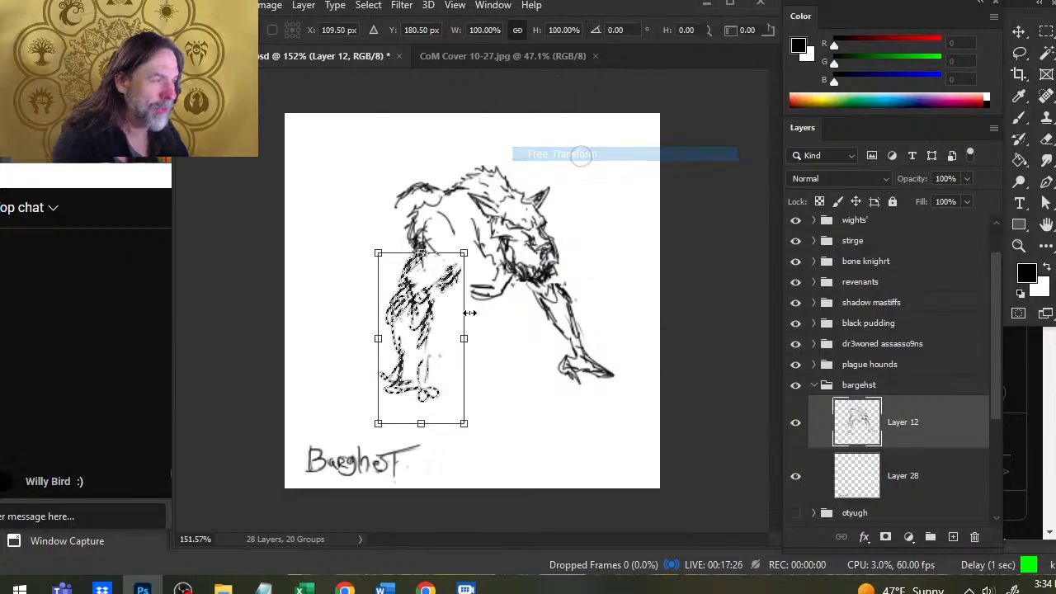
pyautogui.moveTo(421, 423); pyautogui.dragTo(417, 443)
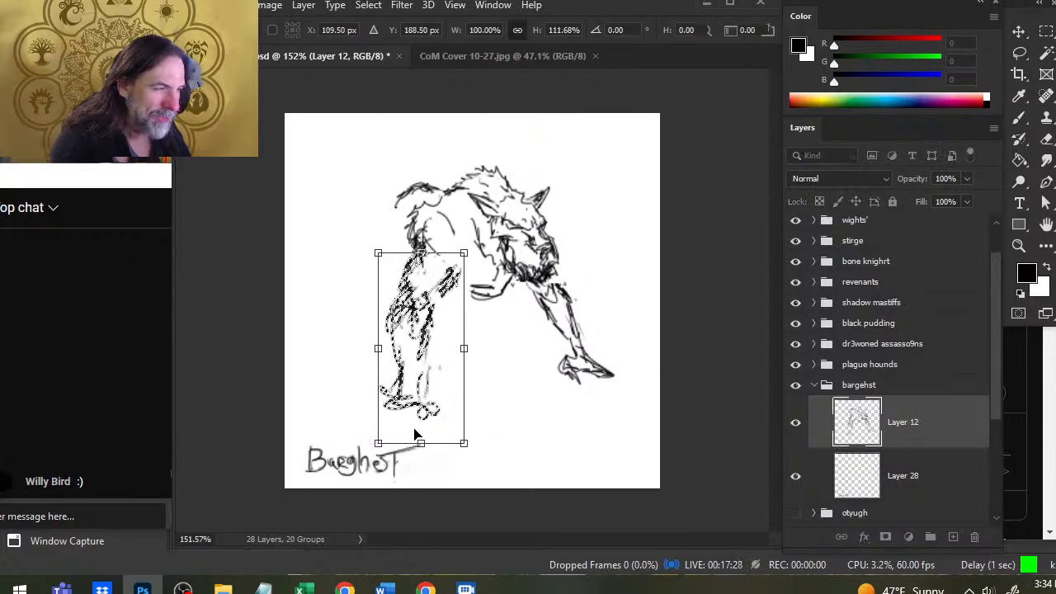
pyautogui.press('Return')
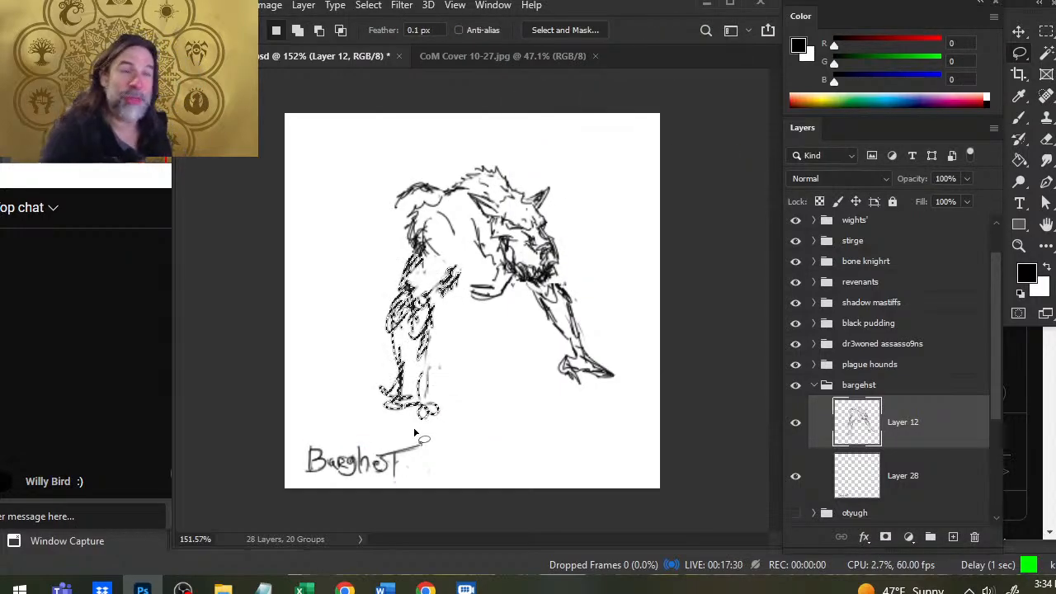
pyautogui.press('v')
pyautogui.moveTo(502, 311); pyautogui.dragTo(506, 334)
pyautogui.press('l')
pyautogui.hotkey('ctrl', 'd')
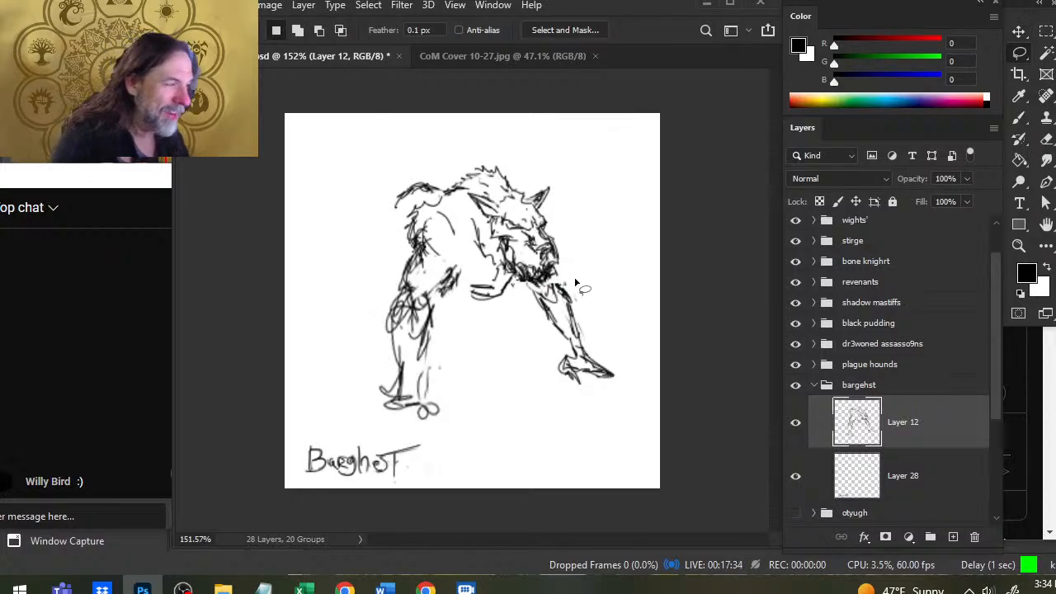
# - Lasso the barghest's far foreleg, move it slightly up and inward toward the chest, and deselect it
pyautogui.moveTo(575, 280)
pyautogui.mouseDown()
pyautogui.moveTo(644, 366)
pyautogui.moveTo(580, 283)
pyautogui.mouseUp()
pyautogui.press('v')
pyautogui.moveTo(594, 350); pyautogui.dragTo(585, 340)
pyautogui.press('l')
pyautogui.hotkey('ctrl', 'd')
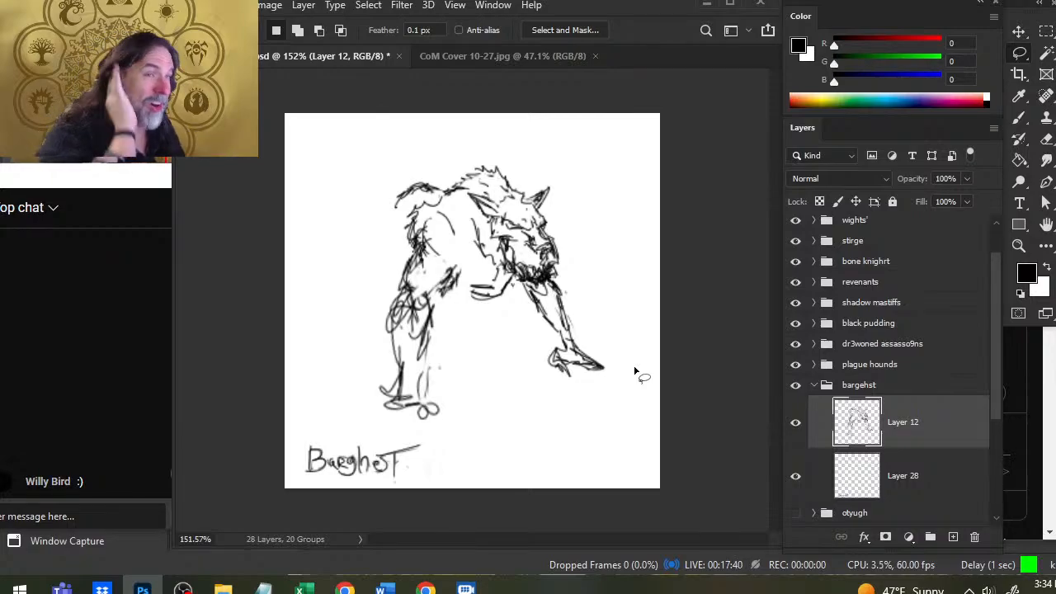
# - Erase the rough lines under the chest and redraw the chest's lower contour between the two forelegs
pyautogui.press('e')
pyautogui.moveTo(485, 297)
pyautogui.mouseDown()
pyautogui.moveTo(493, 289)
pyautogui.moveTo(475, 312)
pyautogui.moveTo(509, 287)
pyautogui.moveTo(516, 293)
pyautogui.moveTo(500, 287)
pyautogui.moveTo(510, 280)
pyautogui.moveTo(476, 309)
pyautogui.moveTo(505, 288)
pyautogui.mouseUp()
pyautogui.press('b')
pyautogui.press('e')
pyautogui.press('b')
pyautogui.press('e')
pyautogui.press('b')
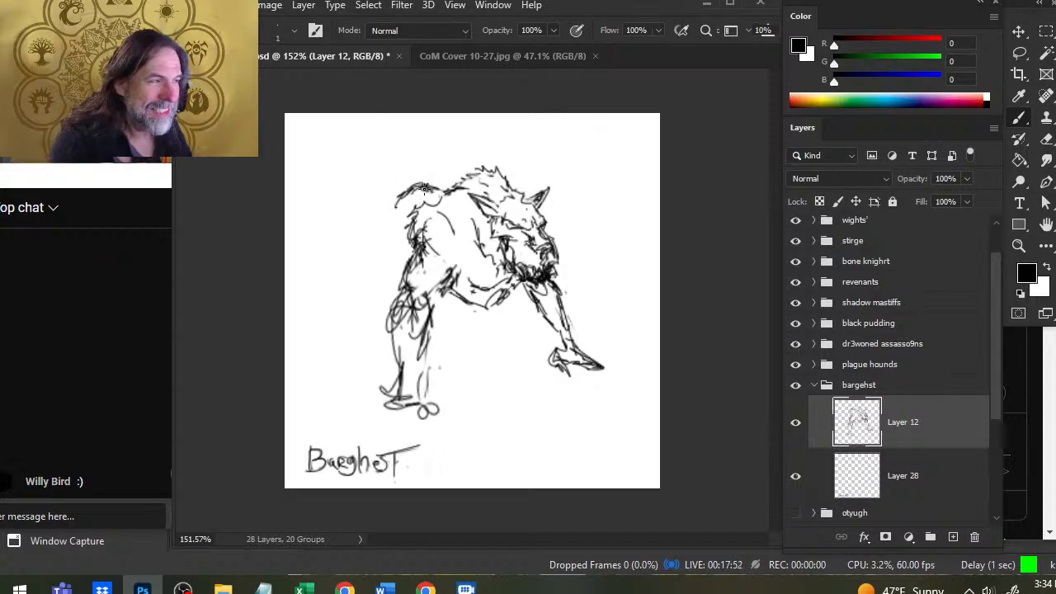
# - Sketch the back line behind the shoulder and rough in the rounded haunch with loose brush strokes
pyautogui.moveTo(424, 189)
pyautogui.mouseDown()
pyautogui.moveTo(475, 183)
pyautogui.moveTo(444, 190)
pyautogui.moveTo(475, 175)
pyautogui.moveTo(454, 188)
pyautogui.moveTo(403, 174)
pyautogui.moveTo(477, 171)
pyautogui.mouseUp()
pyautogui.press('e')
pyautogui.press('b')
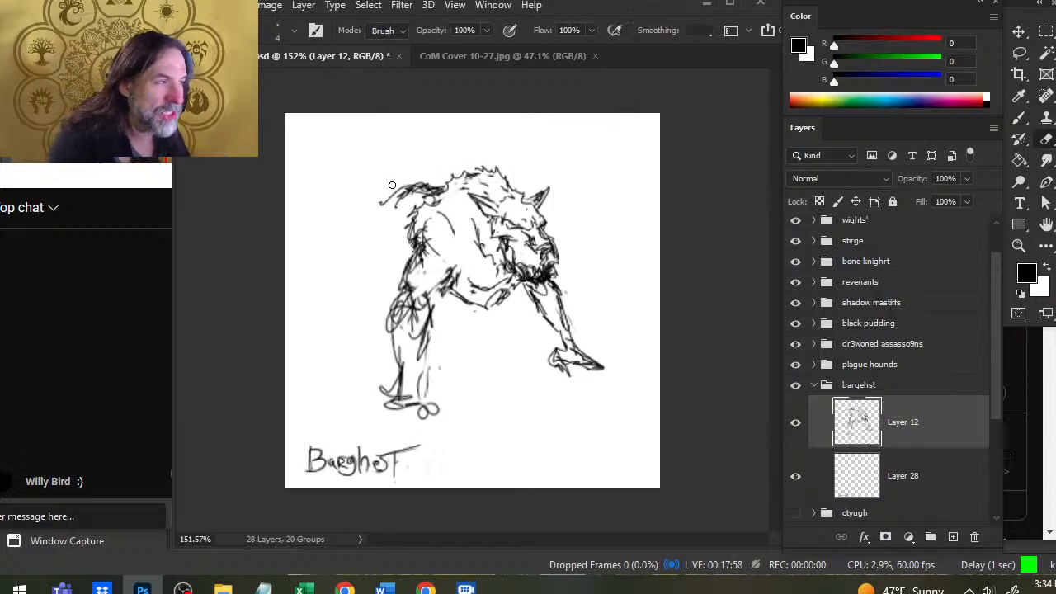
pyautogui.moveTo(403, 188)
pyautogui.mouseDown()
pyautogui.moveTo(373, 214)
pyautogui.moveTo(364, 208)
pyautogui.moveTo(367, 237)
pyautogui.moveTo(359, 212)
pyautogui.moveTo(372, 237)
pyautogui.mouseUp()
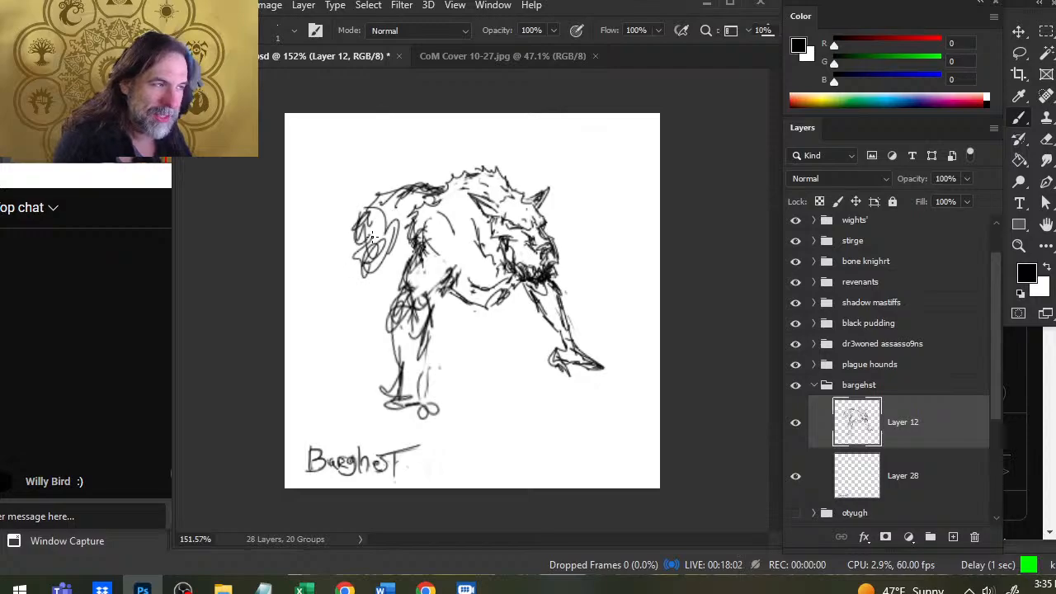
# - Erase stray lines on the near upper foreleg, then redraw its rear edge and add shading strokes behind the shoulder
pyautogui.press('e')
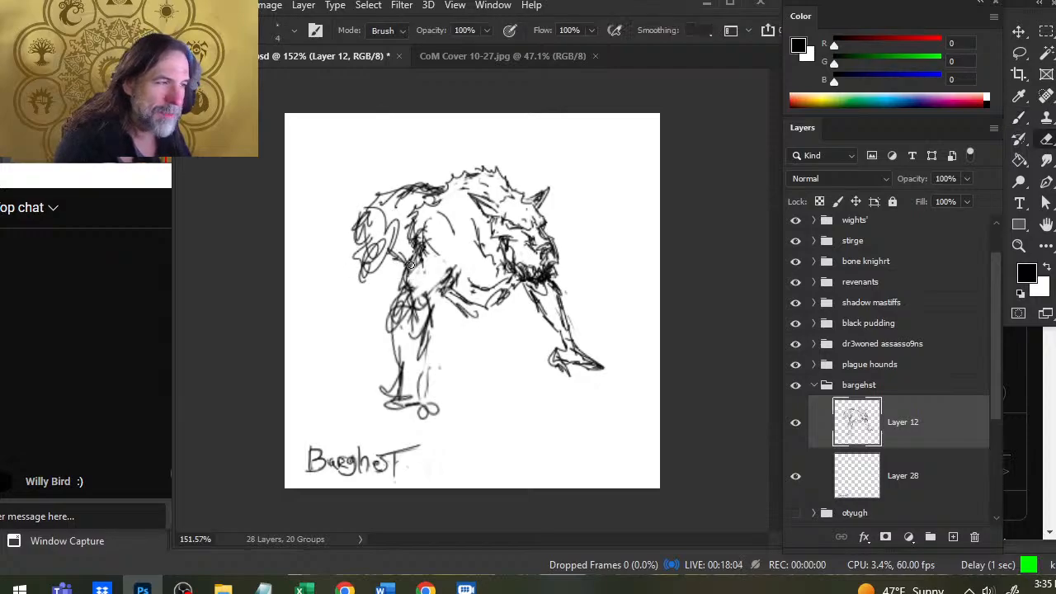
pyautogui.press('b')
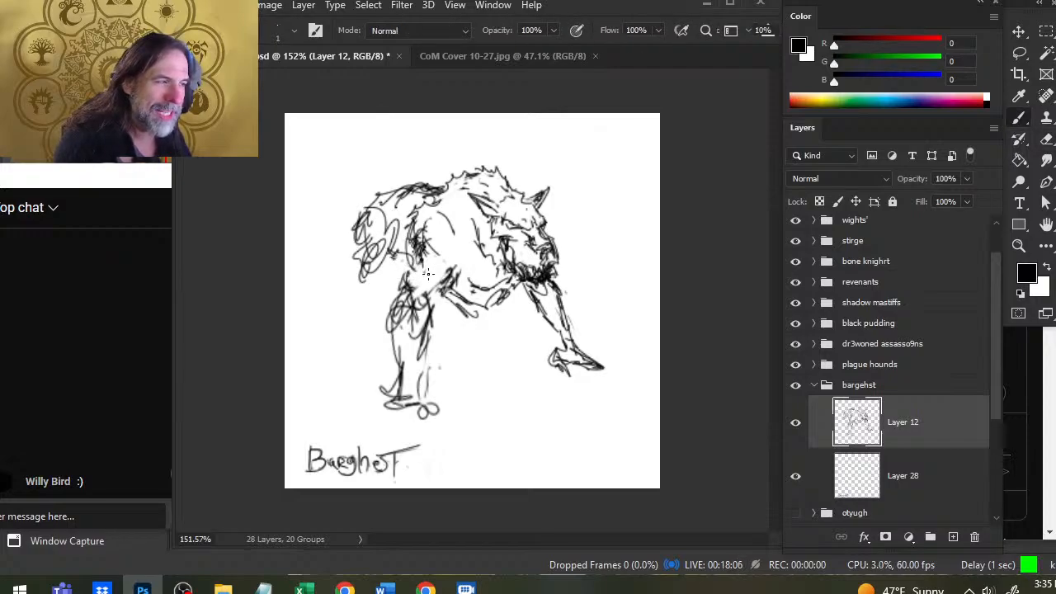
pyautogui.moveTo(425, 243)
pyautogui.mouseDown()
pyautogui.moveTo(408, 264)
pyautogui.moveTo(417, 240)
pyautogui.mouseUp()
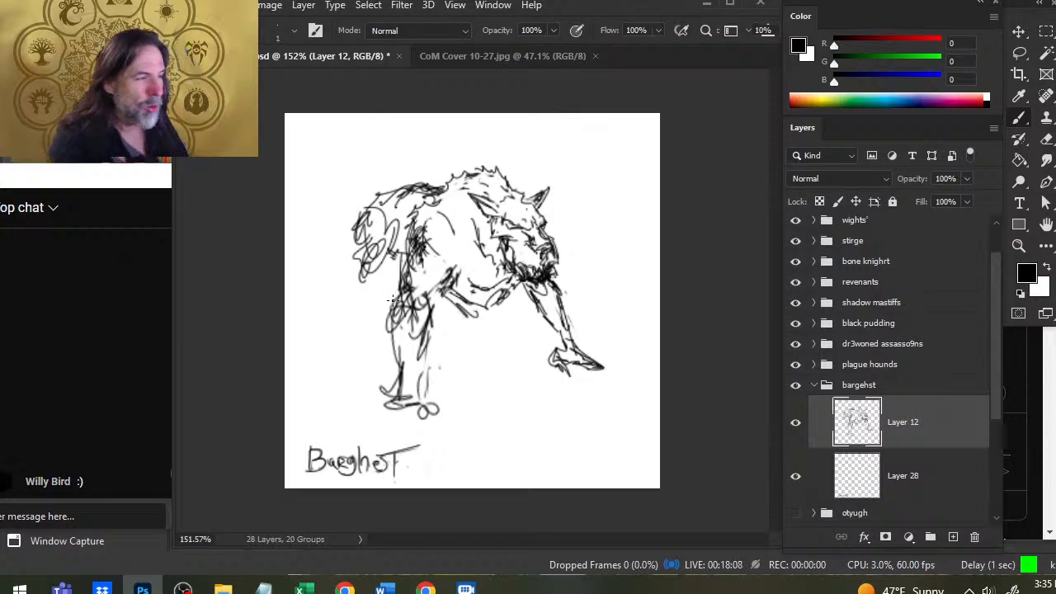
pyautogui.moveTo(393, 300); pyautogui.dragTo(405, 268)
# - Rework the underside of the chest, sketch the hind leg down to its paw, and clean up the haunch lines
pyautogui.press('e')
pyautogui.moveTo(452, 298)
pyautogui.mouseDown()
pyautogui.moveTo(491, 312)
pyautogui.moveTo(518, 274)
pyautogui.moveTo(487, 310)
pyautogui.moveTo(446, 297)
pyautogui.moveTo(478, 319)
pyautogui.mouseUp()
pyautogui.press('b')
pyautogui.press('e')
pyautogui.press('b')
pyautogui.moveTo(338, 255)
pyautogui.mouseDown()
pyautogui.moveTo(354, 272)
pyautogui.moveTo(371, 247)
pyautogui.moveTo(346, 273)
pyautogui.moveTo(366, 240)
pyautogui.moveTo(339, 330)
pyautogui.moveTo(343, 285)
pyautogui.moveTo(323, 330)
pyautogui.moveTo(334, 340)
pyautogui.moveTo(338, 303)
pyautogui.moveTo(327, 330)
pyautogui.moveTo(351, 272)
pyautogui.moveTo(346, 291)
pyautogui.moveTo(375, 254)
pyautogui.moveTo(361, 266)
pyautogui.moveTo(367, 223)
pyautogui.moveTo(386, 247)
pyautogui.moveTo(408, 235)
pyautogui.moveTo(426, 258)
pyautogui.moveTo(417, 202)
pyautogui.mouseUp()
pyautogui.press('e')
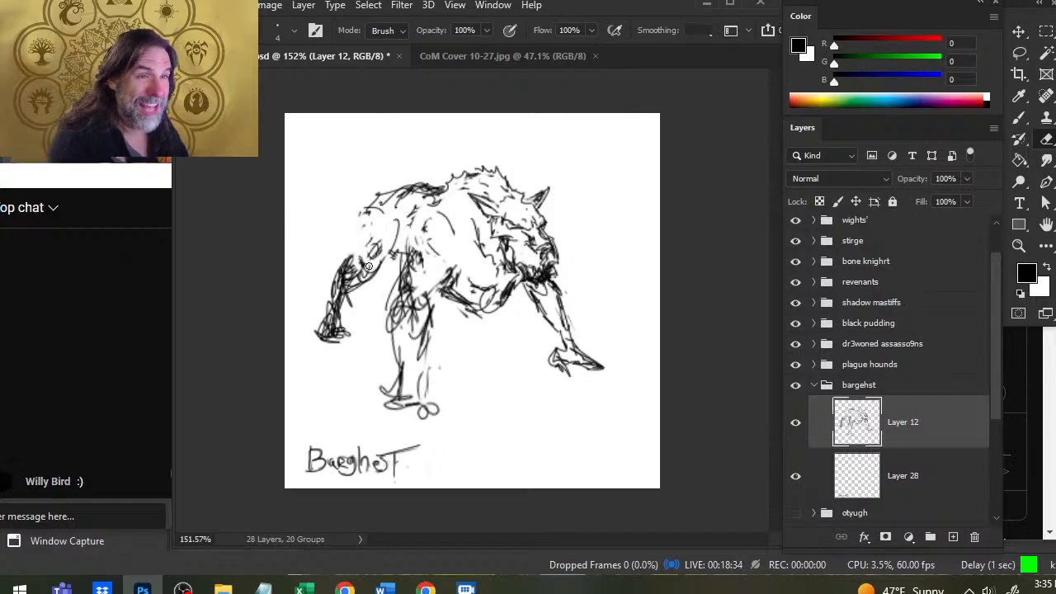
# - Lasso the hindquarters with the hind leg, move them slightly down and away from the shoulder, and deselect them
pyautogui.press('l')
pyautogui.moveTo(420, 176)
pyautogui.mouseDown()
pyautogui.moveTo(373, 172)
pyautogui.moveTo(293, 281)
pyautogui.moveTo(306, 356)
pyautogui.moveTo(390, 284)
pyautogui.mouseUp()
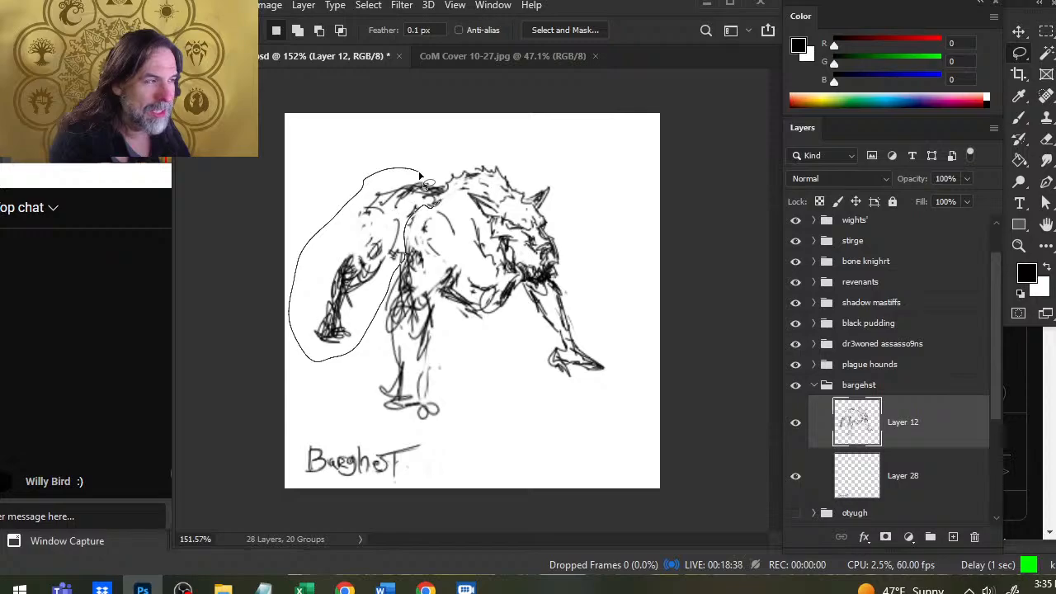
pyautogui.moveTo(420, 177); pyautogui.dragTo(422, 179)
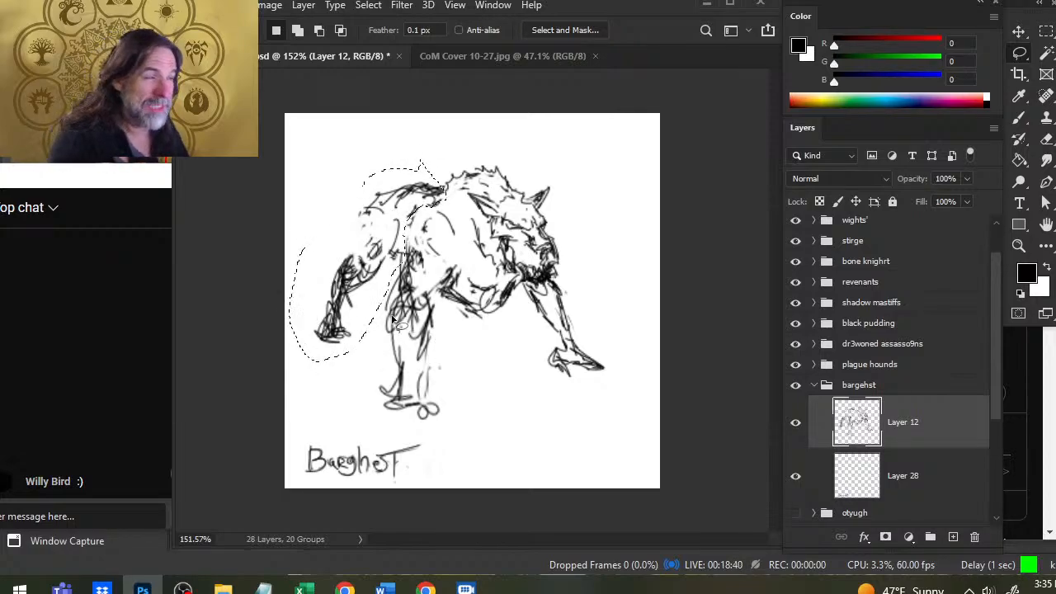
pyautogui.moveTo(363, 252); pyautogui.dragTo(358, 270)
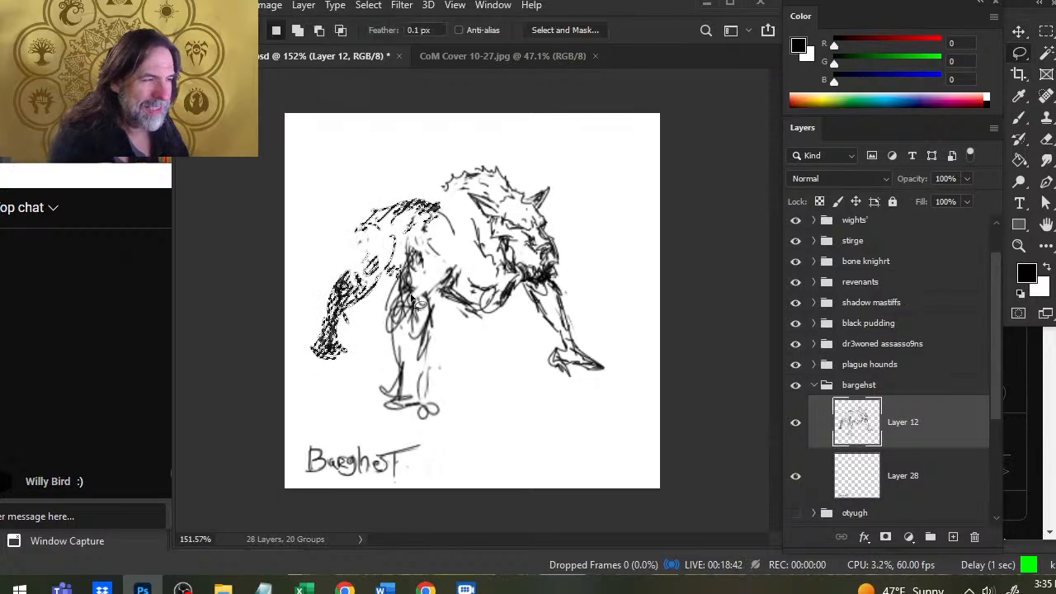
pyautogui.hotkey('ctrl', 'd')
# - Redraw the back line from the mane to the rump, outline the rear of the haunch, and erase overlapping lines
pyautogui.press('b')
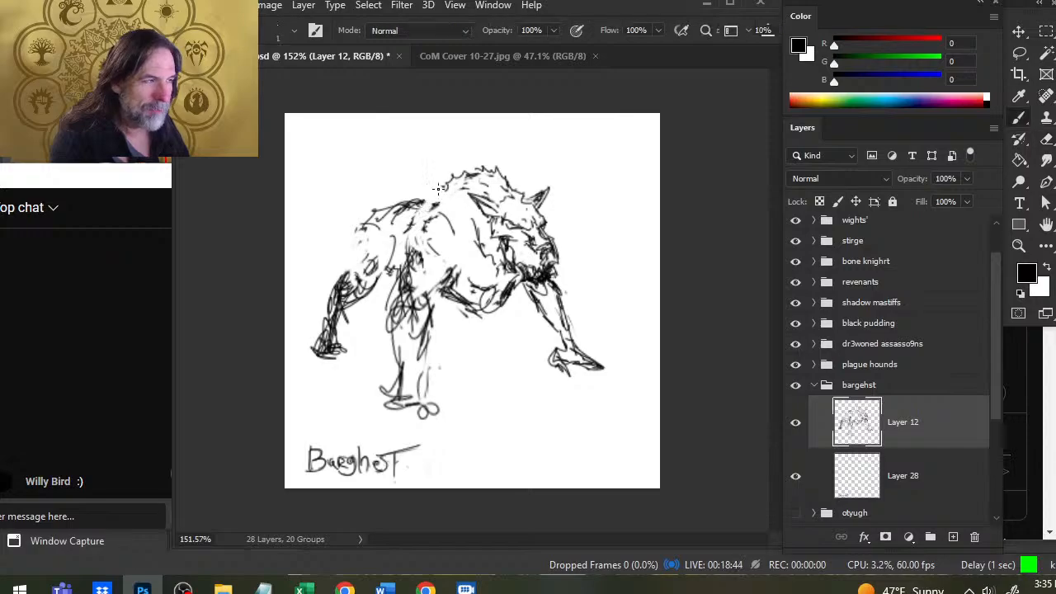
pyautogui.moveTo(452, 182)
pyautogui.mouseDown()
pyautogui.moveTo(425, 197)
pyautogui.moveTo(482, 173)
pyautogui.moveTo(508, 185)
pyautogui.moveTo(420, 189)
pyautogui.moveTo(444, 186)
pyautogui.moveTo(350, 224)
pyautogui.moveTo(360, 285)
pyautogui.moveTo(348, 287)
pyautogui.moveTo(400, 267)
pyautogui.mouseUp()
pyautogui.press('e')
pyautogui.press('b')
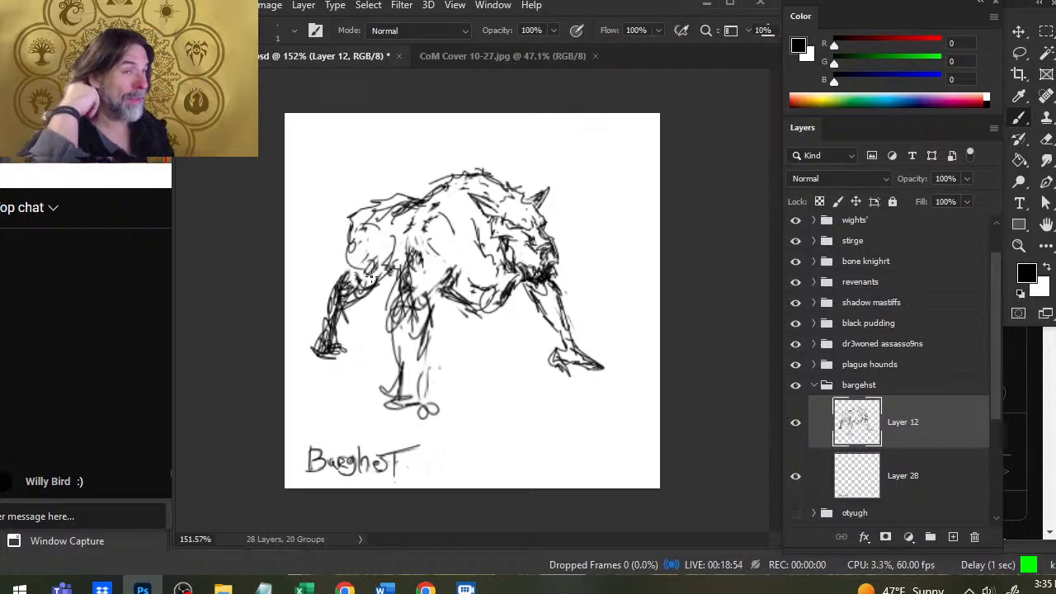
pyautogui.press('e')
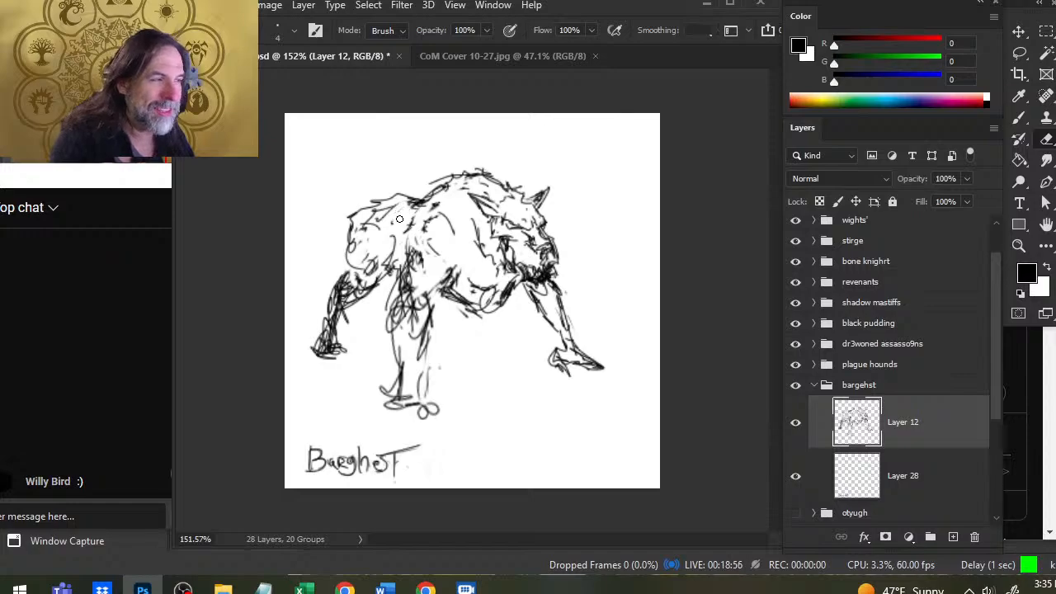
pyautogui.press('b')
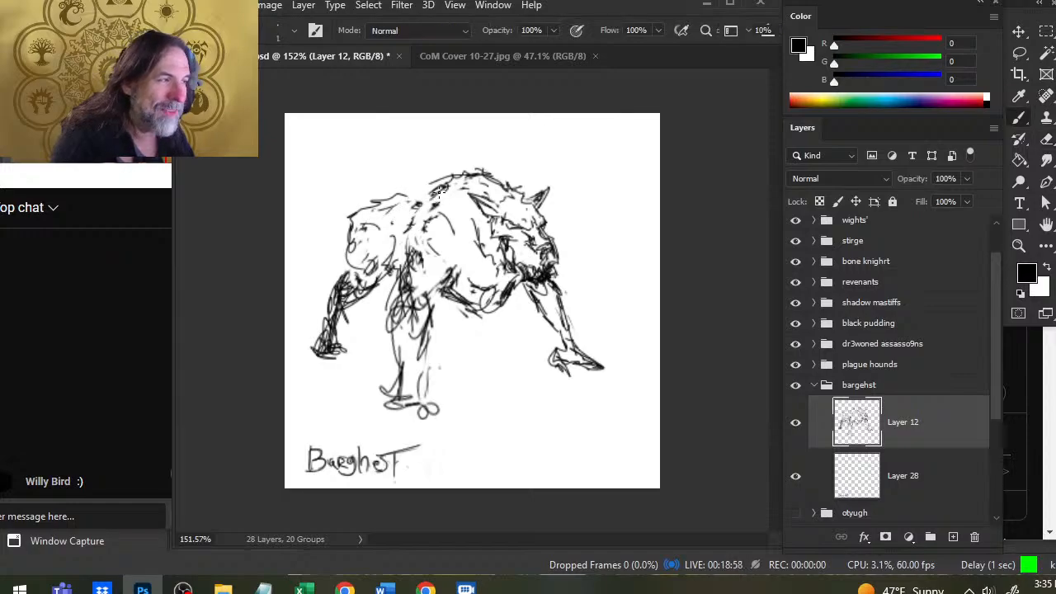
# - Sketch a raised, furry tail curving up from the rump and join it to the back
pyautogui.moveTo(412, 198)
pyautogui.mouseDown()
pyautogui.moveTo(377, 195)
pyautogui.moveTo(349, 208)
pyautogui.mouseUp()
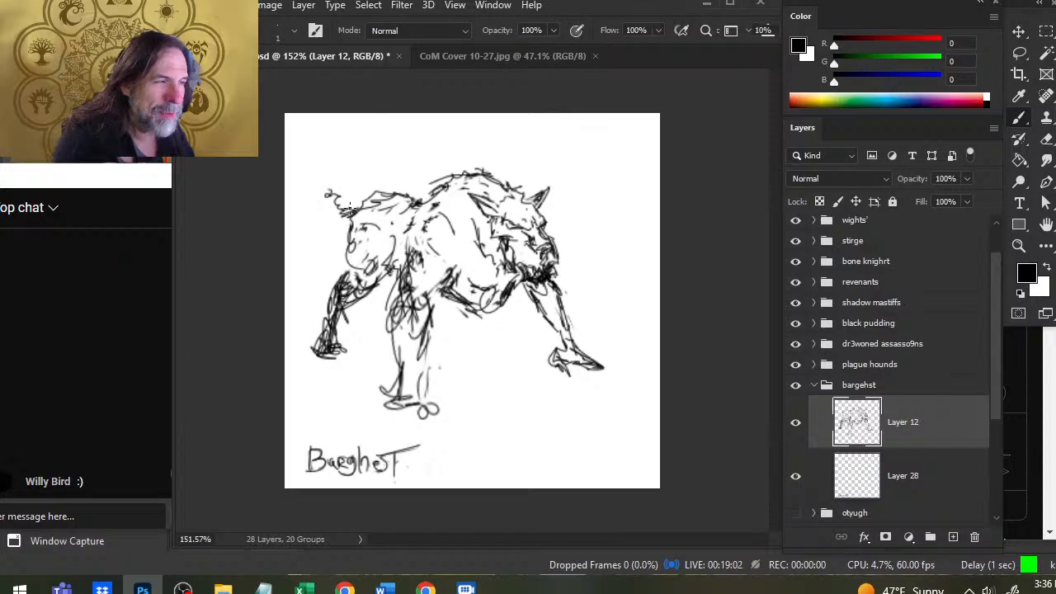
pyautogui.moveTo(350, 208); pyautogui.dragTo(305, 206)
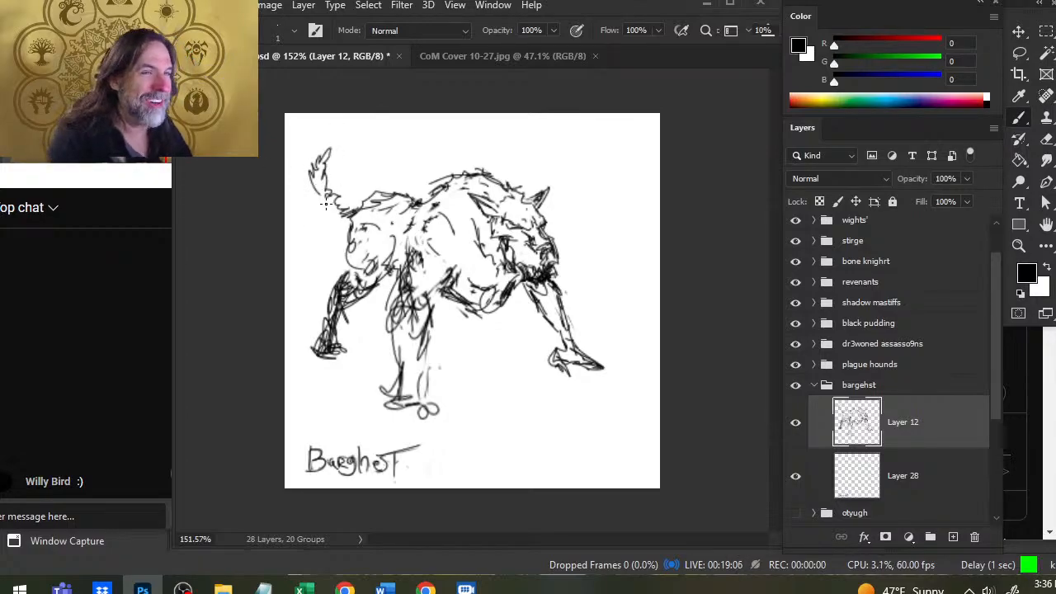
pyautogui.moveTo(314, 183); pyautogui.dragTo(314, 184)
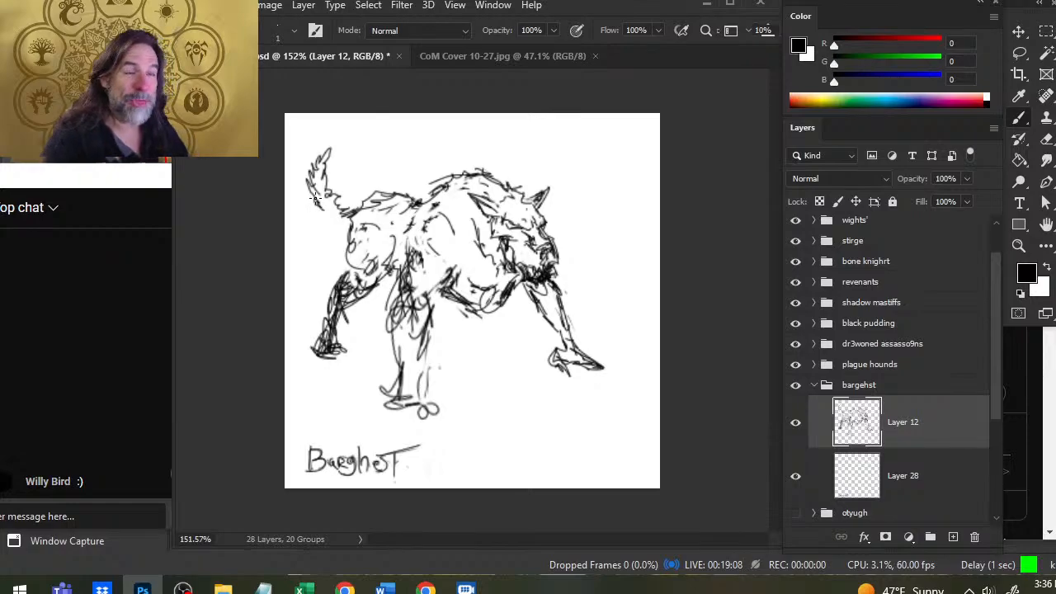
pyautogui.moveTo(337, 207); pyautogui.dragTo(355, 201)
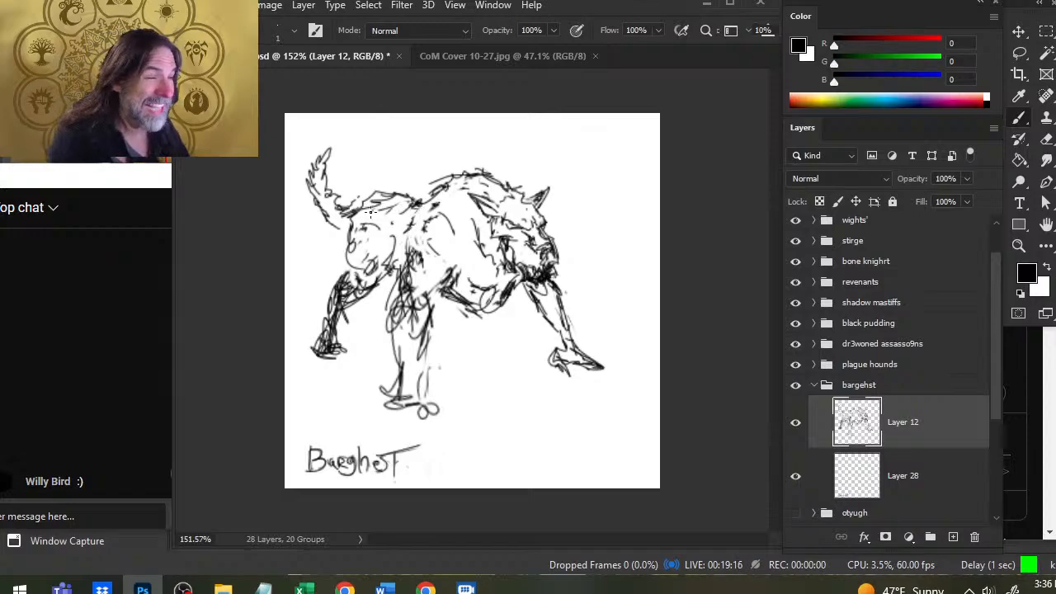
# - Lasso the lower hind leg, rotate it about 7.5° counterclockwise with Free Transform, shift it down and toward the body, and deselect it
pyautogui.press('l')
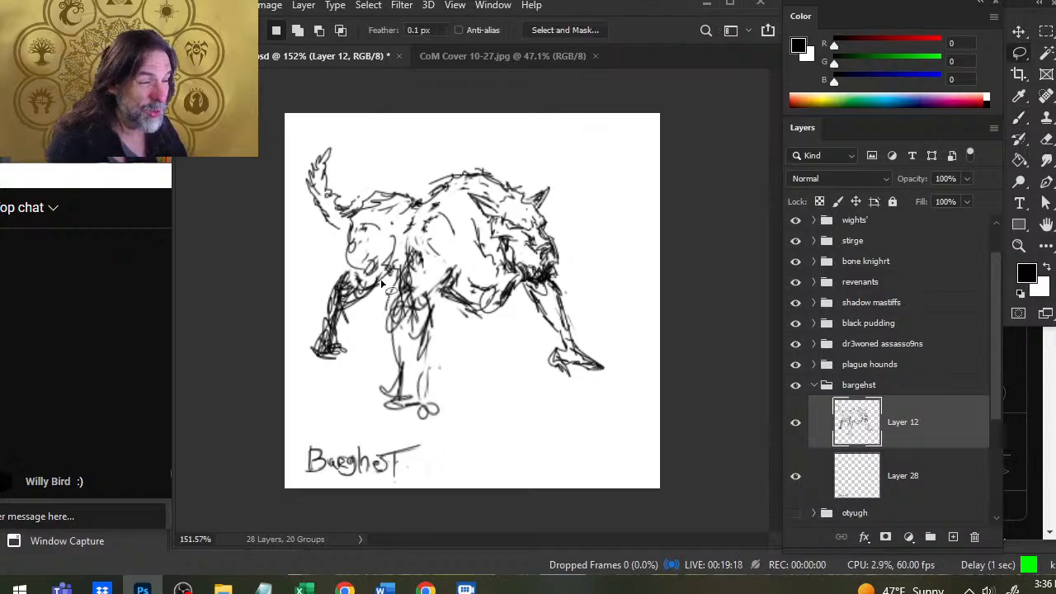
pyautogui.moveTo(387, 277)
pyautogui.mouseDown()
pyautogui.moveTo(359, 273)
pyautogui.moveTo(313, 367)
pyautogui.moveTo(391, 274)
pyautogui.moveTo(353, 294)
pyautogui.moveTo(361, 325)
pyautogui.moveTo(389, 325)
pyautogui.mouseUp()
pyautogui.rightClick(439, 310)
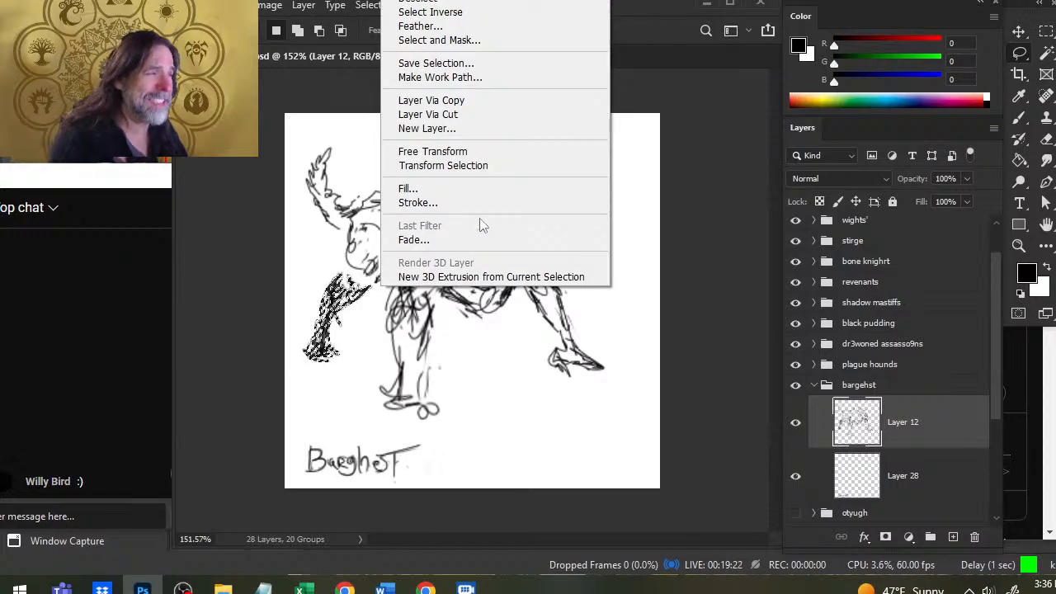
pyautogui.click(481, 154)
pyautogui.press('Escape')
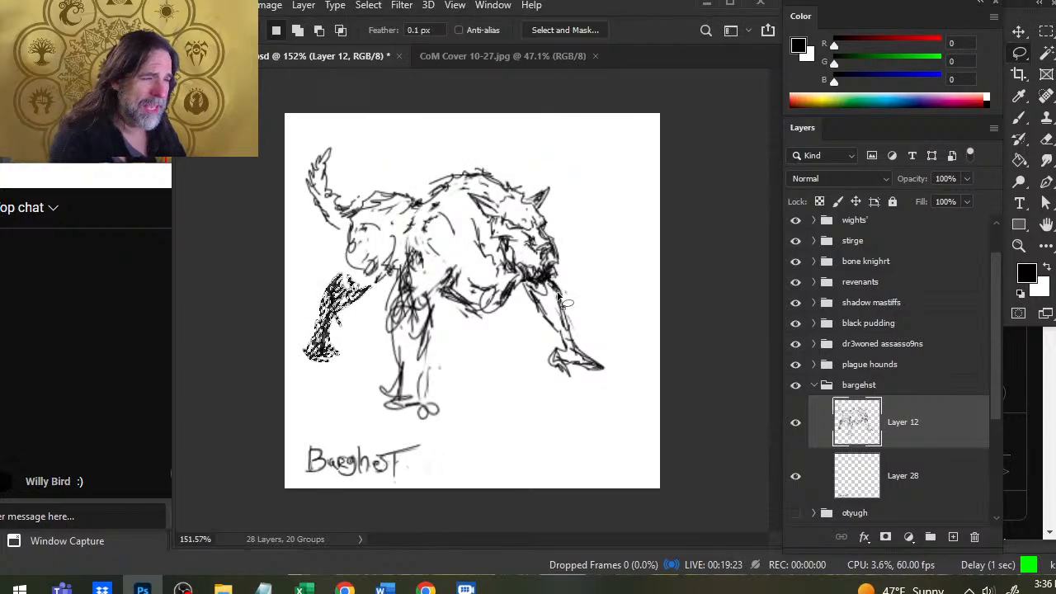
pyautogui.rightClick(404, 261)
pyautogui.click(507, 422)
pyautogui.moveTo(522, 422); pyautogui.dragTo(558, 394)
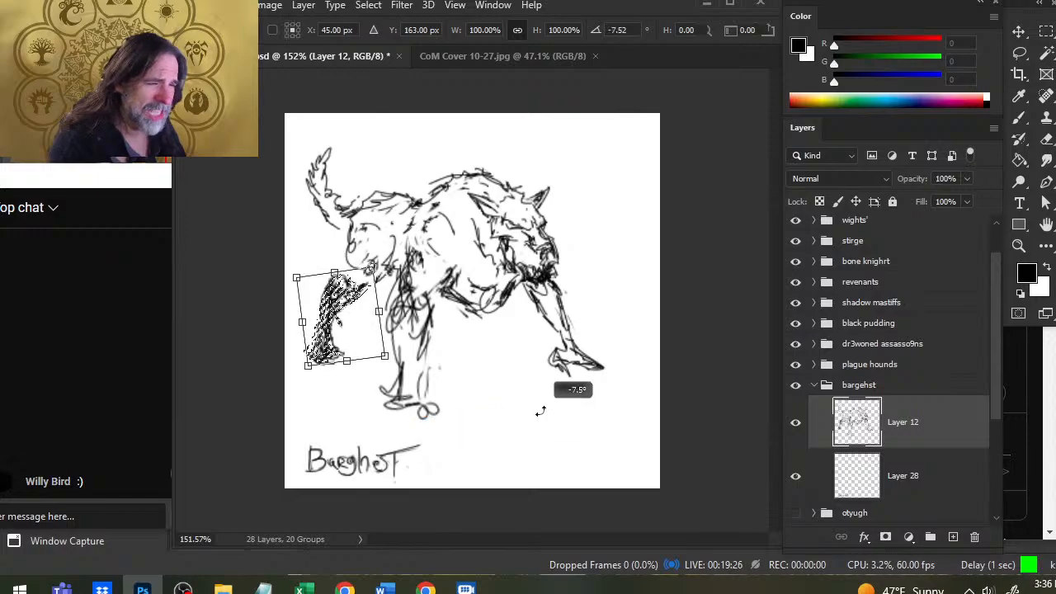
pyautogui.press('Return')
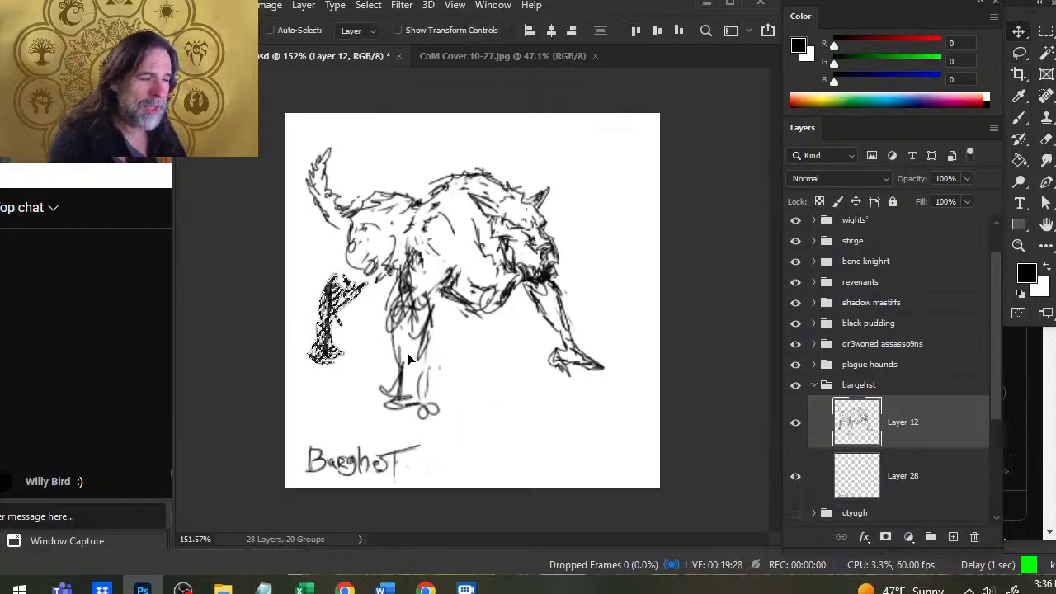
pyautogui.keyDown('ctrl'); pyautogui.moveTo(442, 328); pyautogui.dragTo(451, 338); pyautogui.keyUp('ctrl')
pyautogui.click(464, 348)
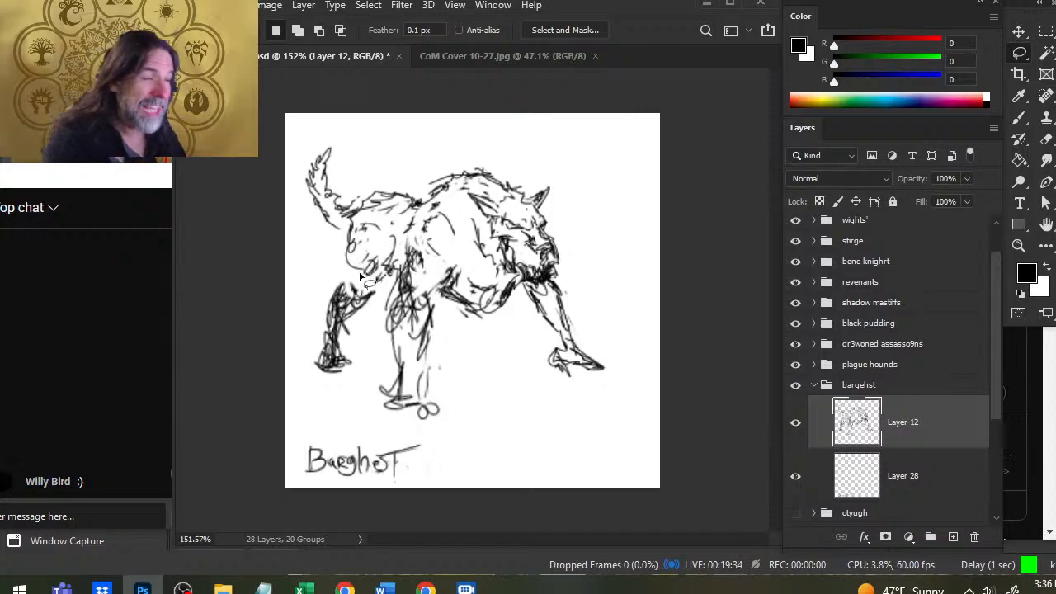
# - Redraw the thigh and haunch contours to connect the body with the repositioned lower hind leg
pyautogui.press('e')
pyautogui.press('b')
pyautogui.moveTo(347, 287)
pyautogui.mouseDown()
pyautogui.moveTo(328, 331)
pyautogui.moveTo(378, 248)
pyautogui.moveTo(381, 280)
pyautogui.moveTo(353, 293)
pyautogui.moveTo(378, 231)
pyautogui.mouseUp()
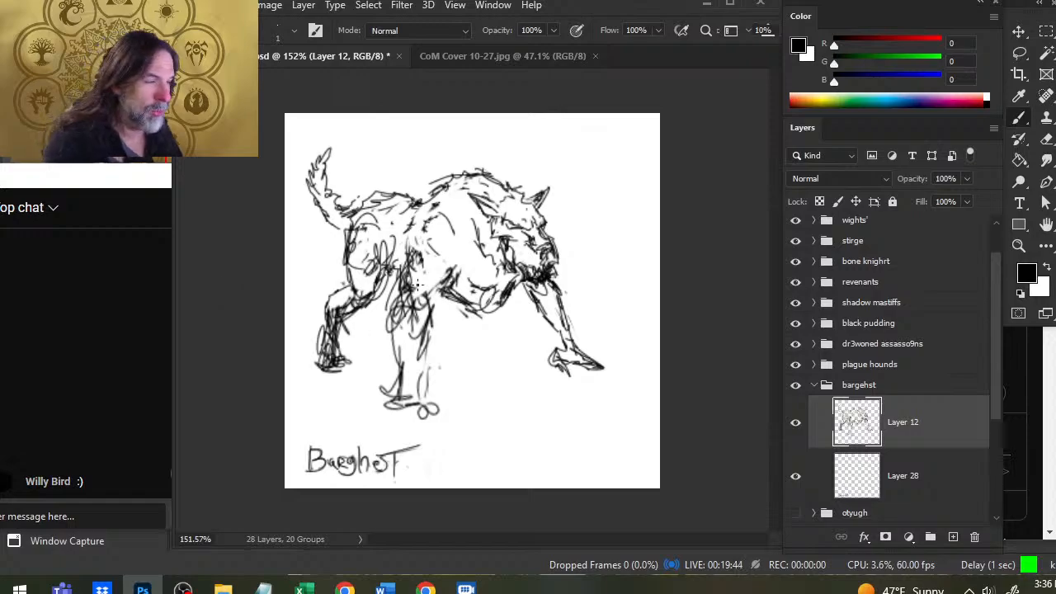
# - Lasso the lower part of the near foreleg, cut it out, and paste it onto its own layer
pyautogui.press('l')
pyautogui.moveTo(444, 307)
pyautogui.mouseDown()
pyautogui.moveTo(380, 314)
pyautogui.moveTo(351, 390)
pyautogui.moveTo(397, 444)
pyautogui.moveTo(441, 428)
pyautogui.moveTo(447, 298)
pyautogui.mouseUp()
pyautogui.hotkey('ctrl', 'x')
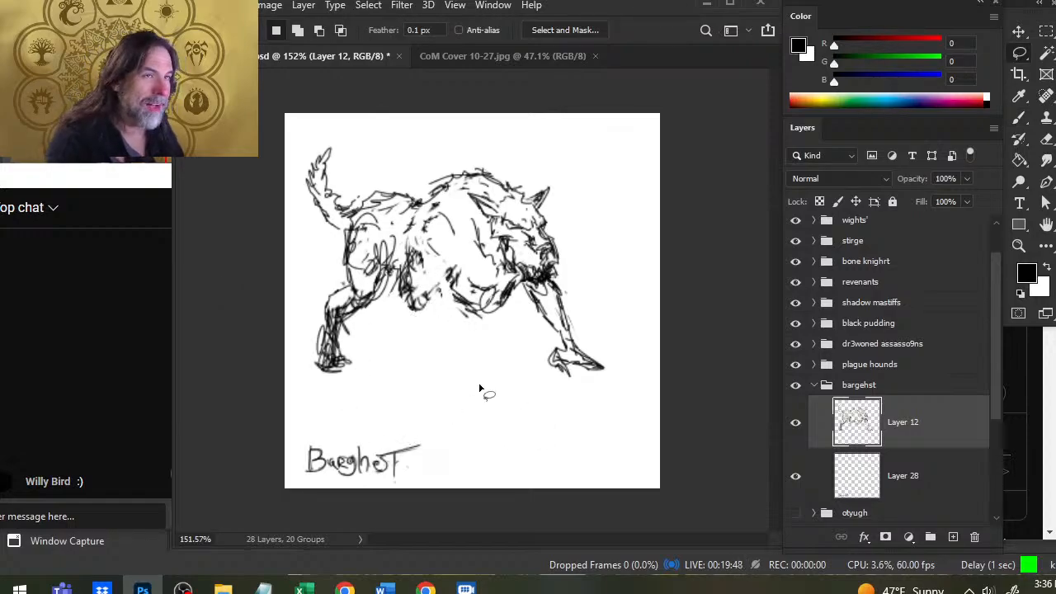
pyautogui.hotkey('ctrl', 'v')
# - Skew the pasted near foreleg horizontally by 8.72° with Free Transform so its paw shifts toward the head side
pyautogui.rightClick(488, 376)
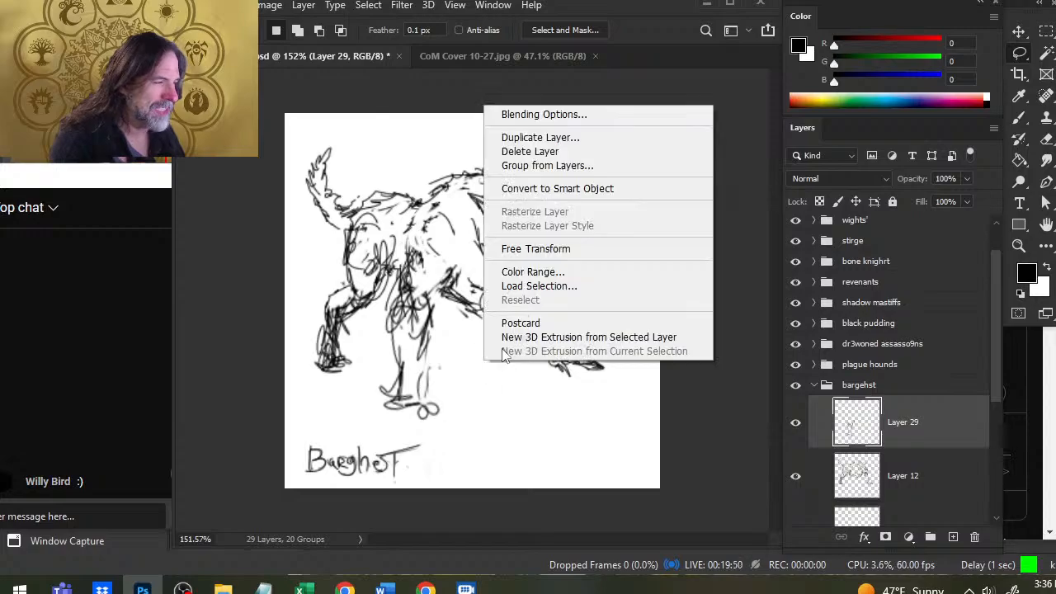
pyautogui.click(561, 248)
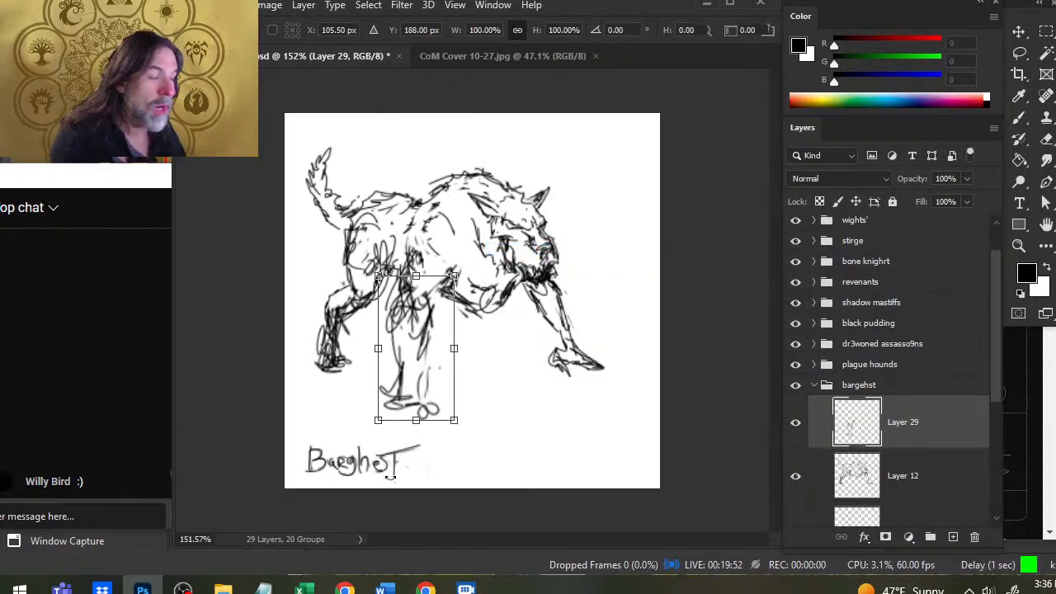
pyautogui.rightClick(398, 389)
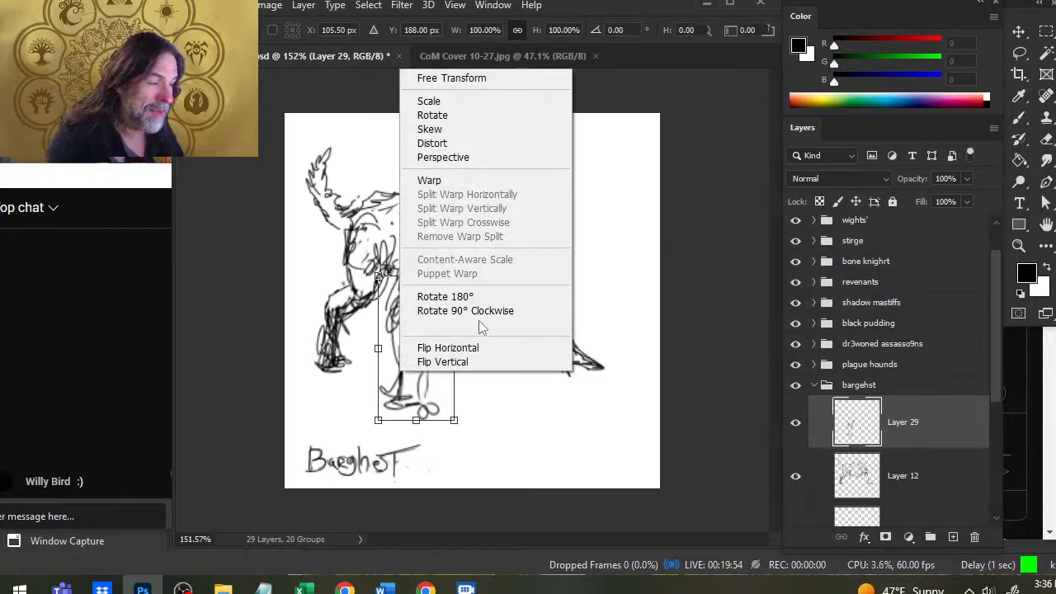
pyautogui.click(479, 128)
pyautogui.moveTo(416, 419); pyautogui.dragTo(438, 419)
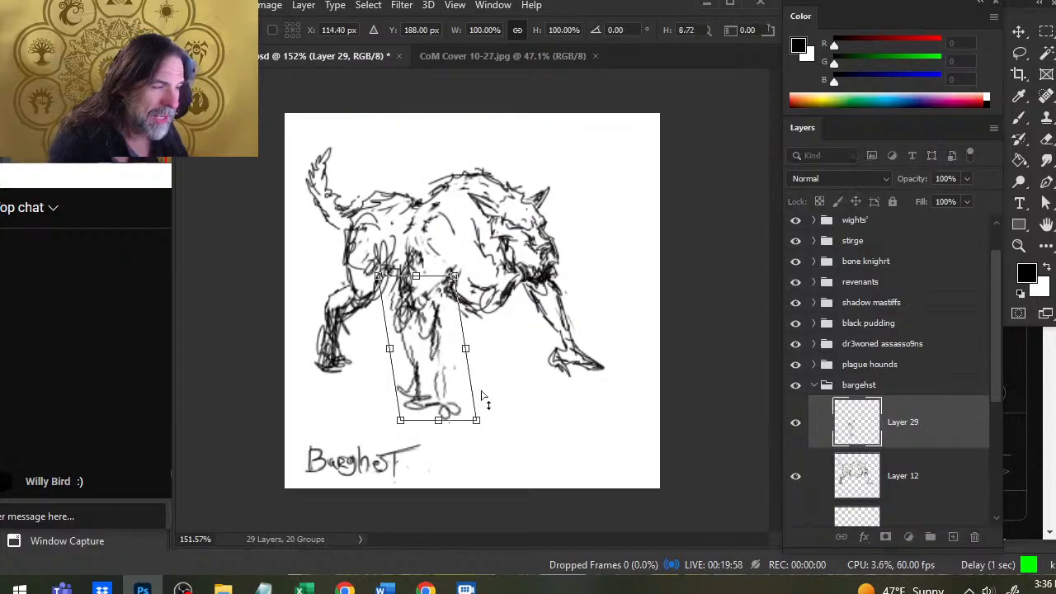
pyautogui.press('Return')
pyautogui.press('l')
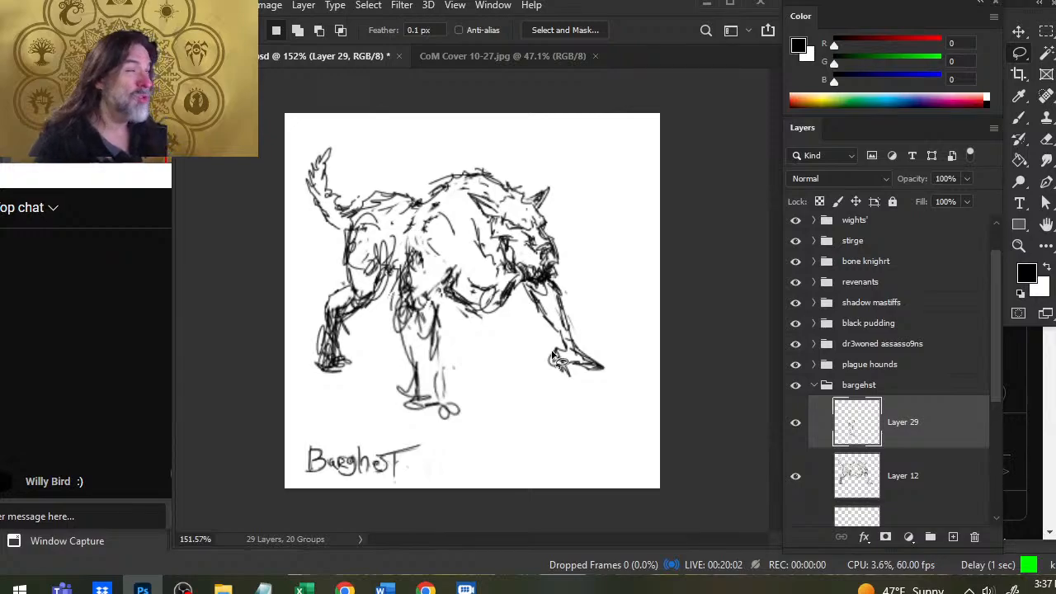
# - Move the pasted near foreleg slightly downward and nudge it left beneath the shoulder
pyautogui.press('v')
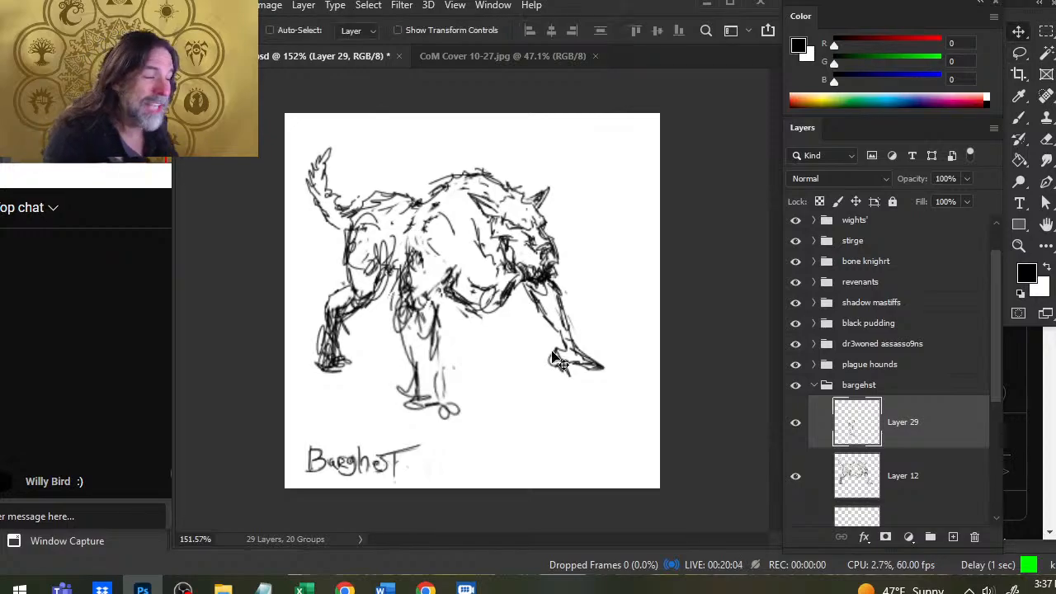
pyautogui.moveTo(552, 355); pyautogui.dragTo(559, 363)
pyautogui.press('Left')
pyautogui.press('Left')
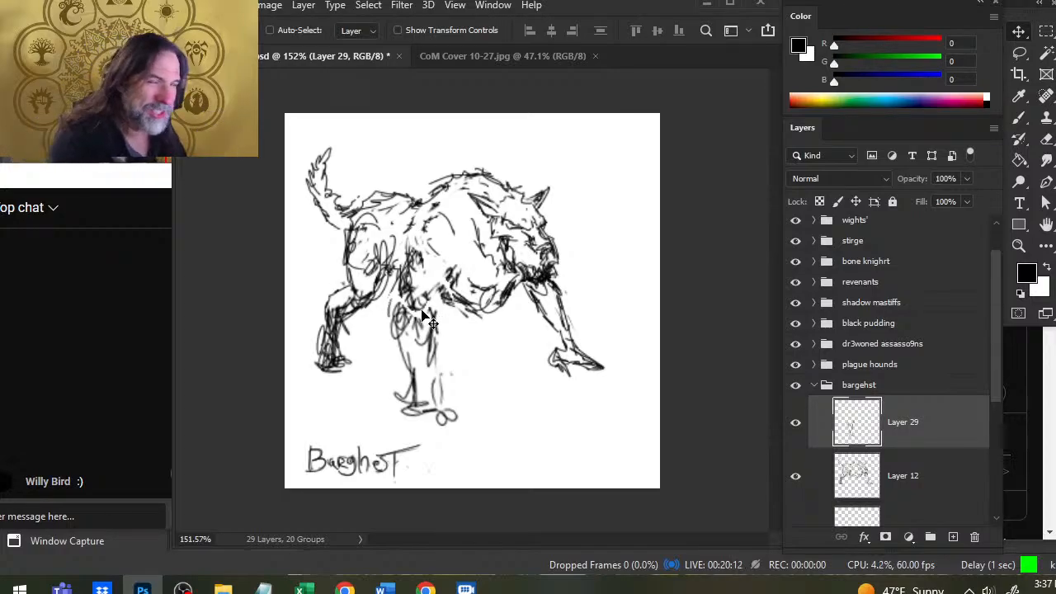
pyautogui.press('l')
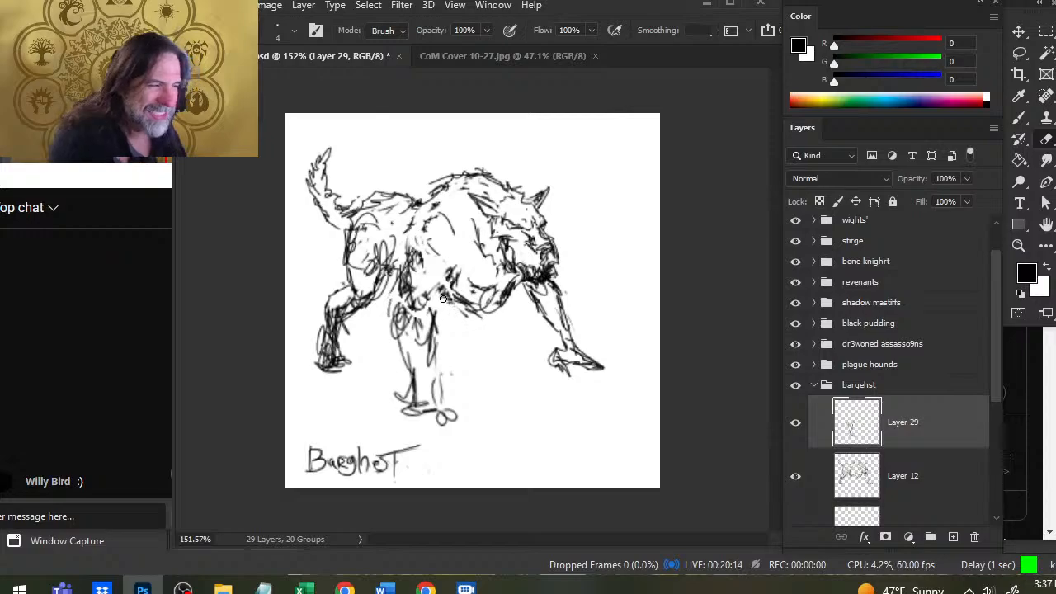
# - Rework the shoulder, chest and back contours with brush and eraser, then sketch a partial leg behind the near foreleg
pyautogui.press('b')
pyautogui.moveTo(426, 299)
pyautogui.mouseDown()
pyautogui.moveTo(453, 276)
pyautogui.moveTo(429, 273)
pyautogui.moveTo(462, 262)
pyautogui.moveTo(410, 259)
pyautogui.moveTo(402, 221)
pyautogui.moveTo(450, 194)
pyautogui.moveTo(323, 203)
pyautogui.mouseUp()
pyautogui.press('e')
pyautogui.press('b')
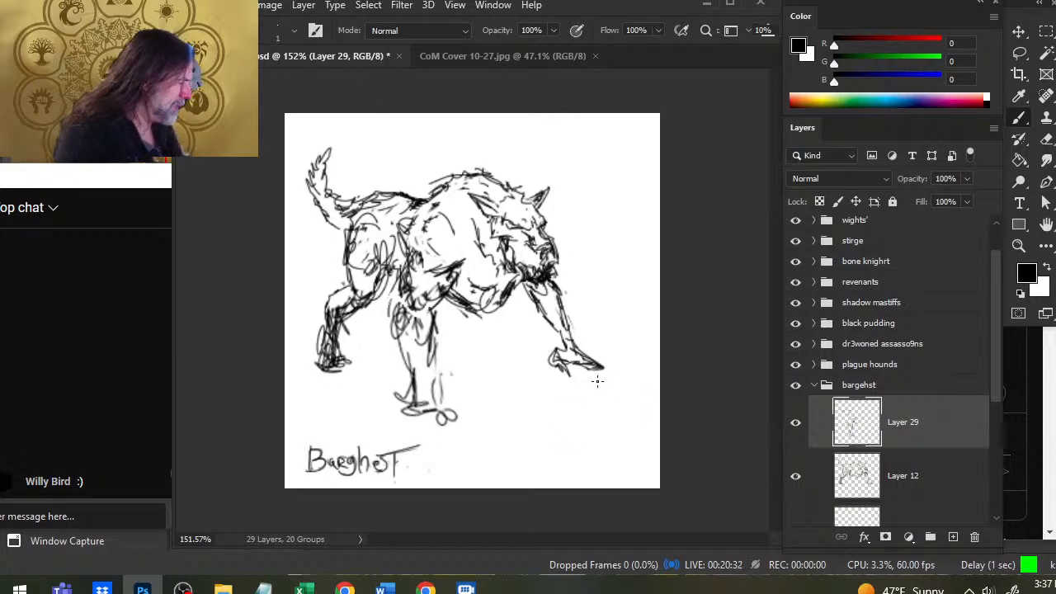
pyautogui.moveTo(426, 303)
pyautogui.mouseDown()
pyautogui.moveTo(437, 303)
pyautogui.moveTo(464, 354)
pyautogui.moveTo(450, 353)
pyautogui.moveTo(442, 313)
pyautogui.moveTo(460, 353)
pyautogui.mouseUp()
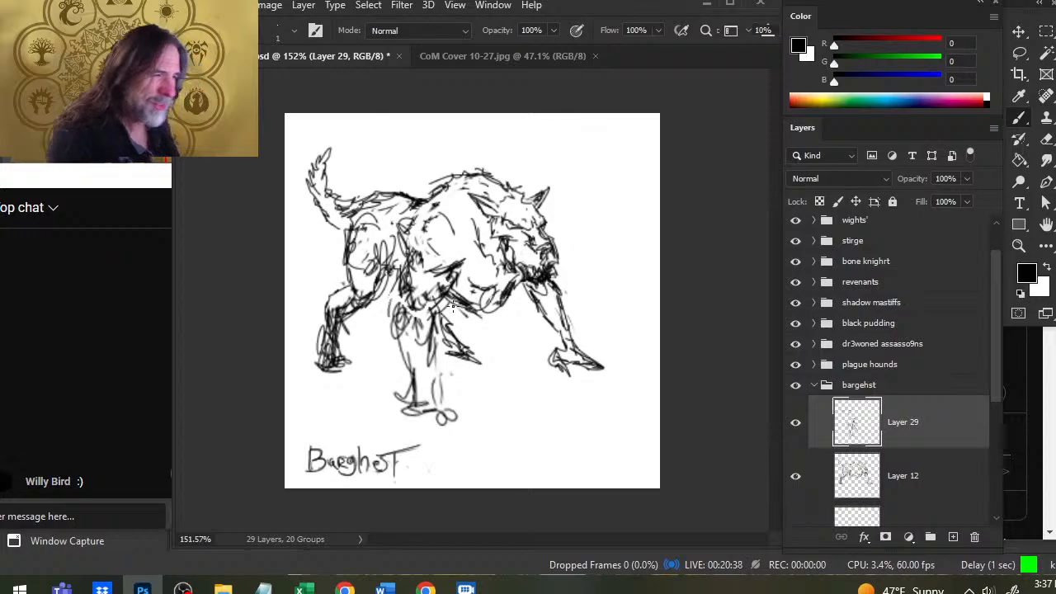
# - Merge the repositioned foreleg layer, Layer 29, down into Layer 12
pyautogui.rightClick(930, 457)
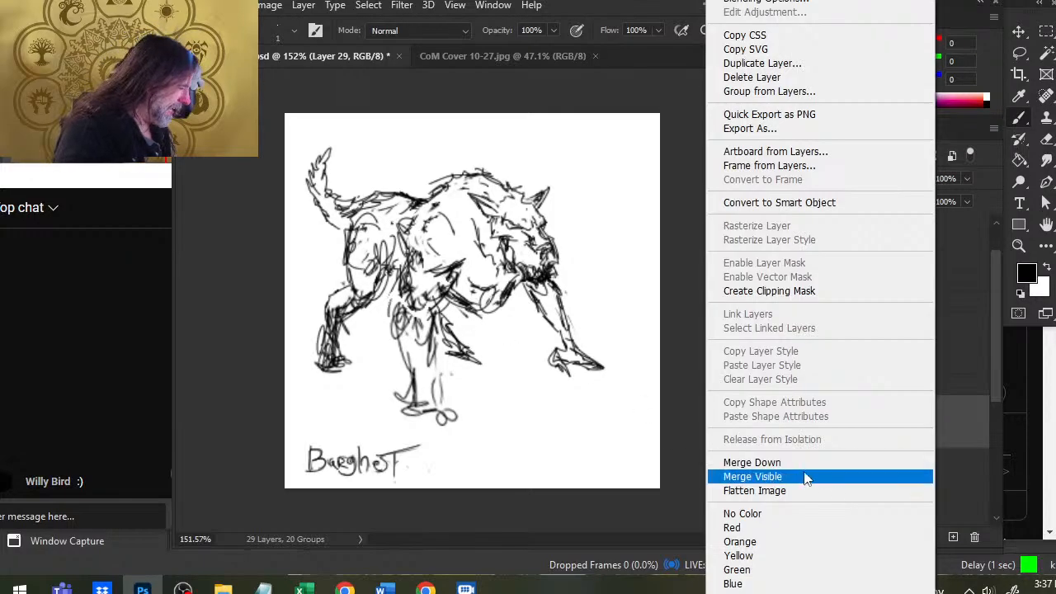
pyautogui.click(747, 462)
pyautogui.moveTo(532, 309)
pyautogui.mouseDown()
pyautogui.moveTo(550, 322)
pyautogui.moveTo(539, 302)
pyautogui.moveTo(570, 334)
pyautogui.mouseUp()
# - Lower Layer 12's opacity to 22% and add a new blank layer above it for redrawing the barghest
pyautogui.press('z')
pyautogui.moveTo(587, 378); pyautogui.dragTo(541, 378)
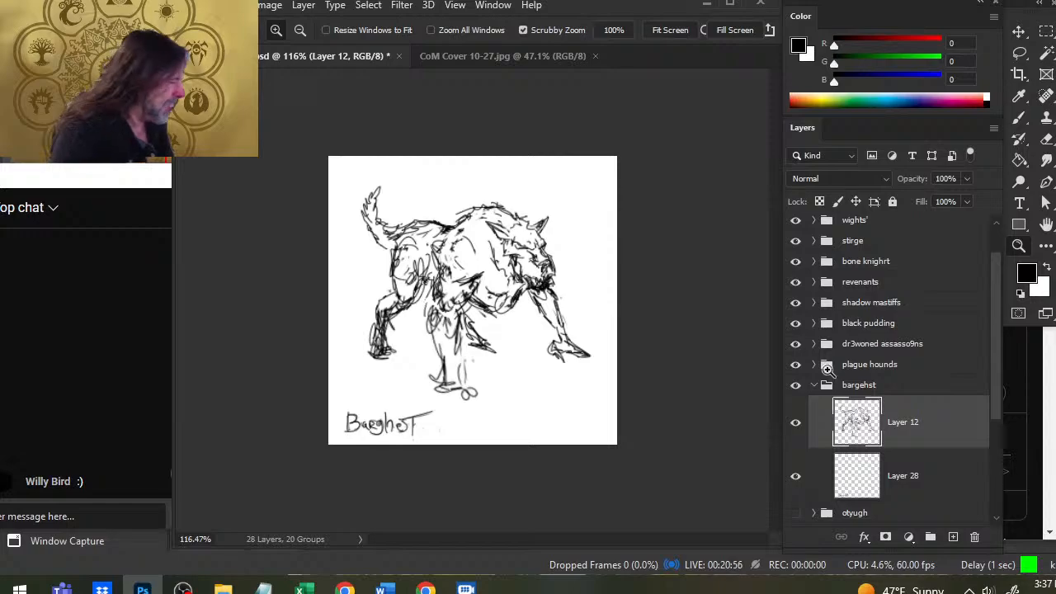
pyautogui.click(968, 178)
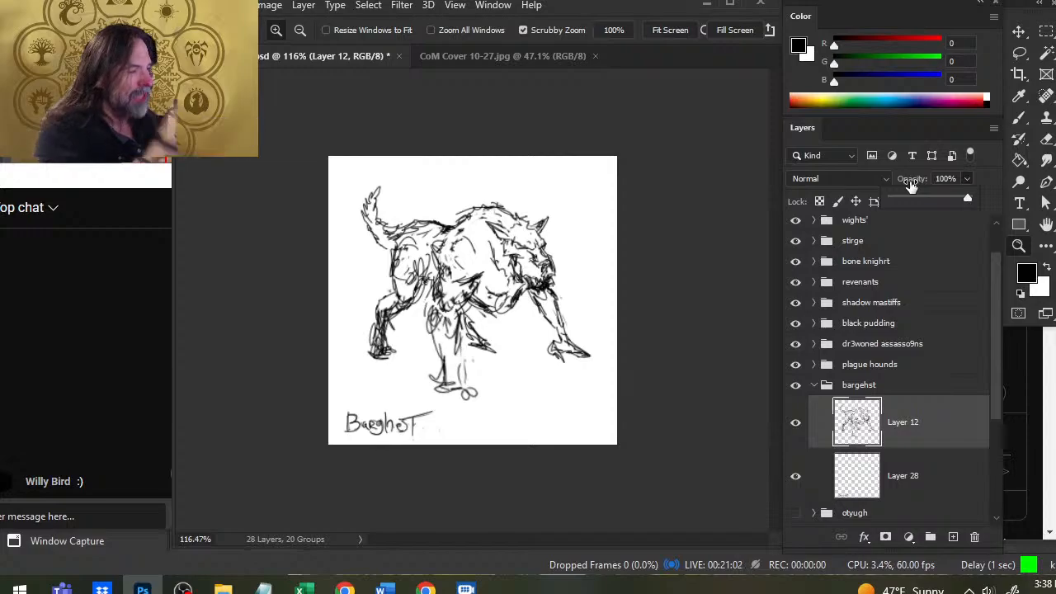
pyautogui.moveTo(970, 199); pyautogui.dragTo(907, 199)
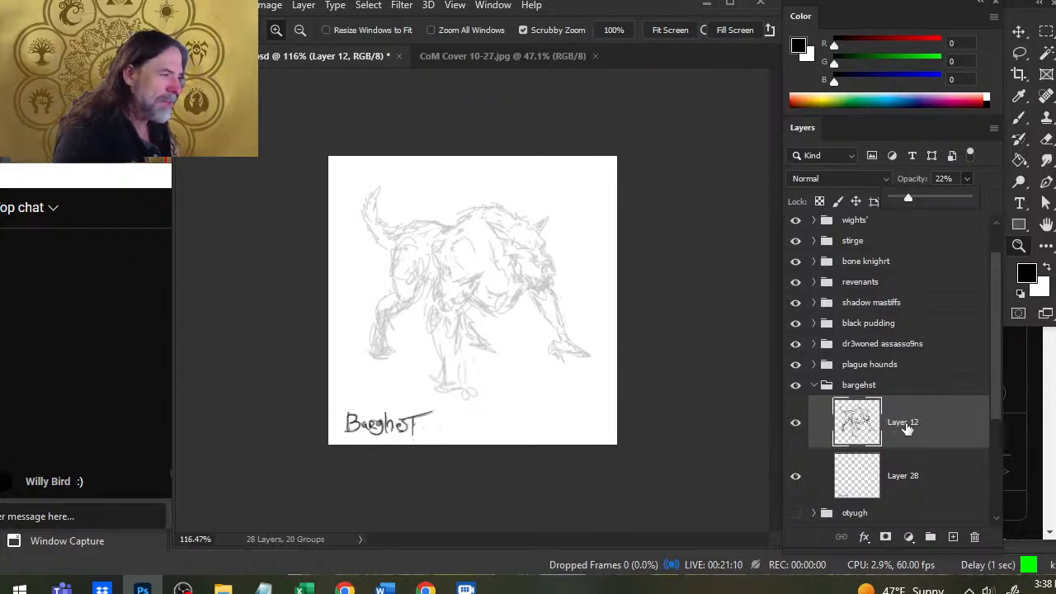
pyautogui.click(907, 429)
pyautogui.click(952, 537)
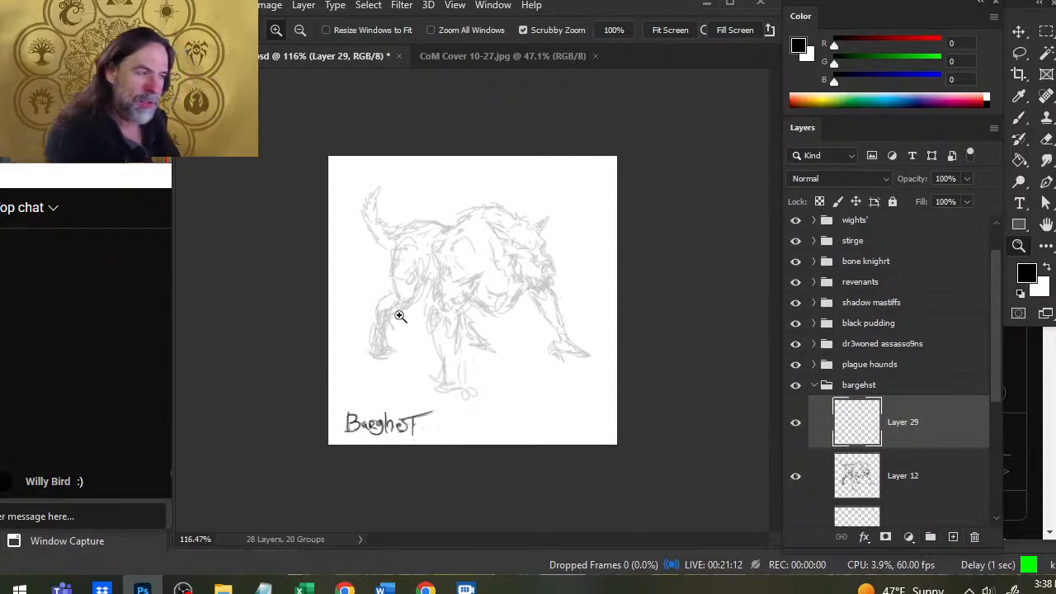
# - Rough in the raised hips and rump with the Brush over the faded sketch
pyautogui.press('b')
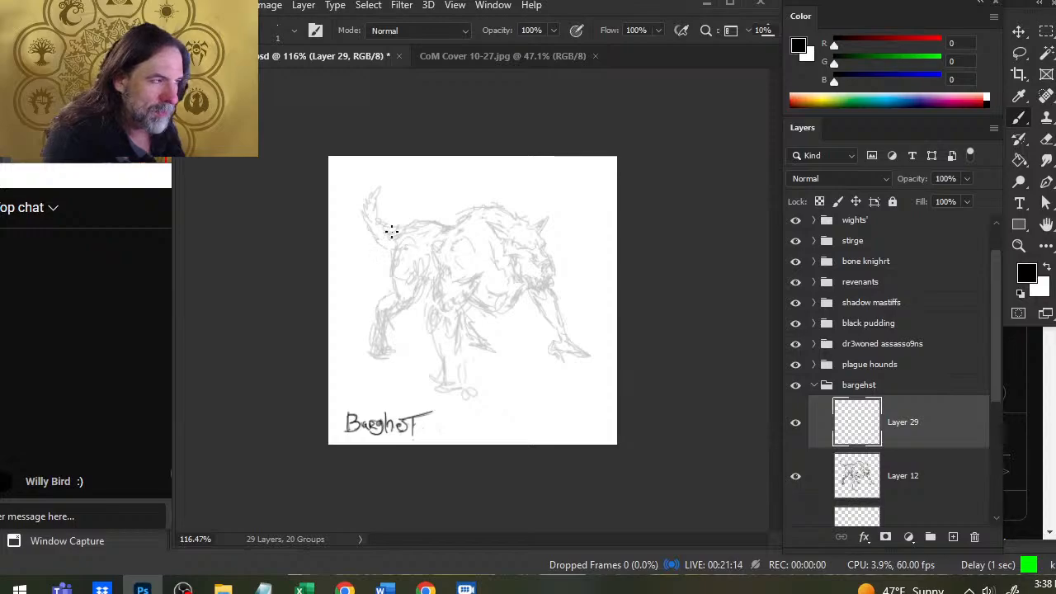
pyautogui.moveTo(391, 227)
pyautogui.mouseDown()
pyautogui.moveTo(429, 226)
pyautogui.moveTo(413, 223)
pyautogui.moveTo(399, 252)
pyautogui.mouseUp()
pyautogui.moveTo(422, 221)
pyautogui.mouseDown()
pyautogui.moveTo(429, 247)
pyautogui.moveTo(413, 252)
pyautogui.moveTo(440, 249)
pyautogui.moveTo(400, 229)
pyautogui.moveTo(412, 251)
pyautogui.mouseUp()
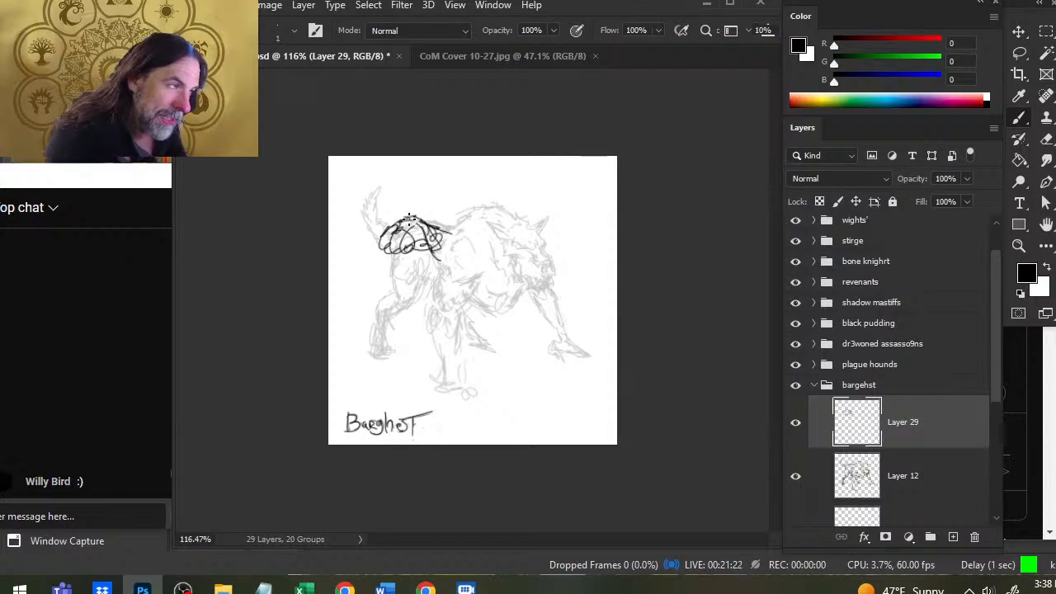
# - Draw a bushy tail rising from the rump and curling forward over the back
pyautogui.moveTo(382, 199); pyautogui.dragTo(409, 219)
pyautogui.moveTo(404, 183)
pyautogui.mouseDown()
pyautogui.moveTo(442, 191)
pyautogui.moveTo(432, 178)
pyautogui.moveTo(381, 191)
pyautogui.moveTo(376, 215)
pyautogui.mouseUp()
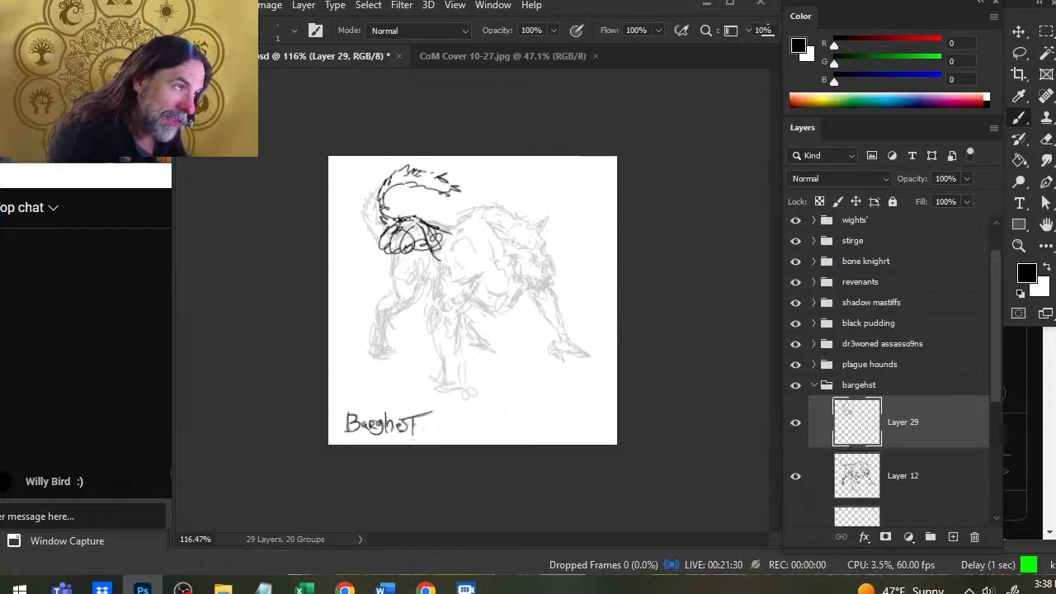
pyautogui.moveTo(392, 217)
pyautogui.mouseDown()
pyautogui.moveTo(381, 224)
pyautogui.moveTo(414, 184)
pyautogui.mouseUp()
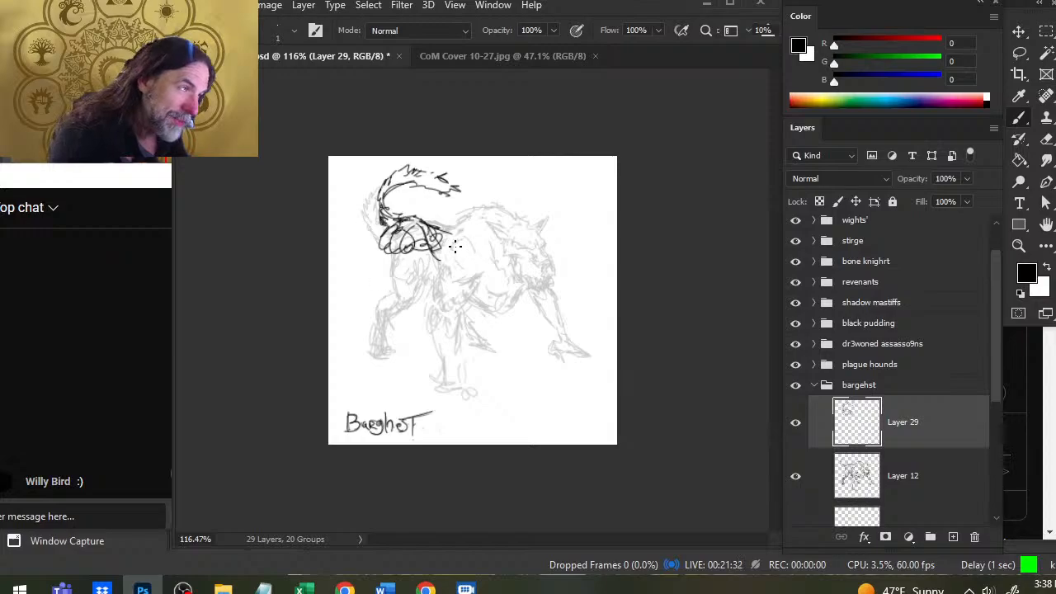
pyautogui.press('e')
pyautogui.press('b')
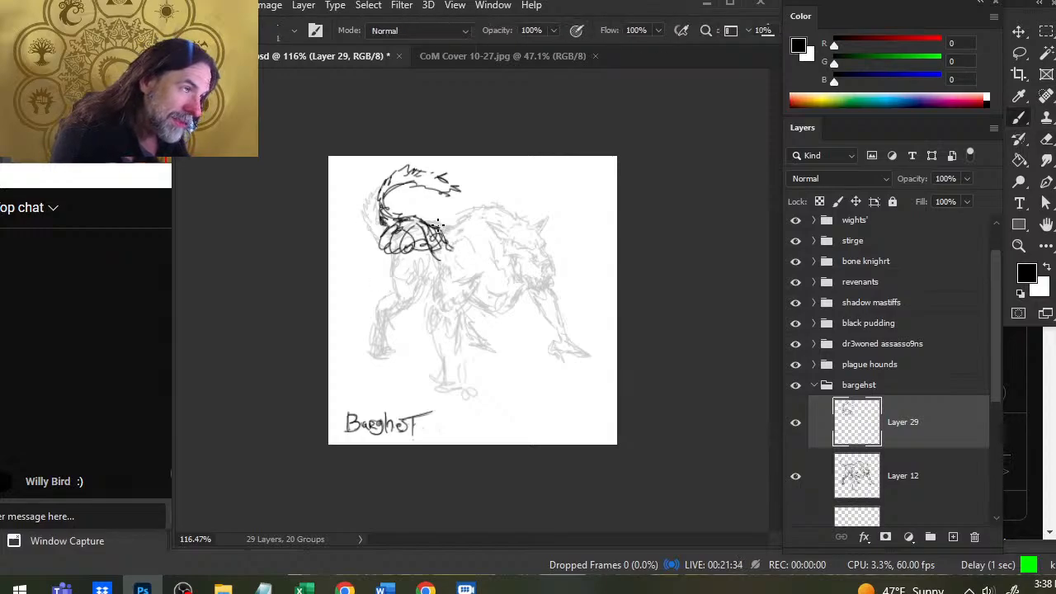
# - Sketch the sagging back line and spiky shoulder fur, and erase the excess construction loops over the hips
pyautogui.moveTo(429, 249)
pyautogui.mouseDown()
pyautogui.moveTo(441, 260)
pyautogui.moveTo(503, 239)
pyautogui.moveTo(459, 258)
pyautogui.mouseUp()
pyautogui.press('e')
pyautogui.press('b')
pyautogui.moveTo(459, 240)
pyautogui.mouseDown()
pyautogui.moveTo(504, 234)
pyautogui.moveTo(503, 244)
pyautogui.moveTo(495, 236)
pyautogui.moveTo(509, 232)
pyautogui.moveTo(521, 249)
pyautogui.mouseUp()
pyautogui.press('e')
pyautogui.press('b')
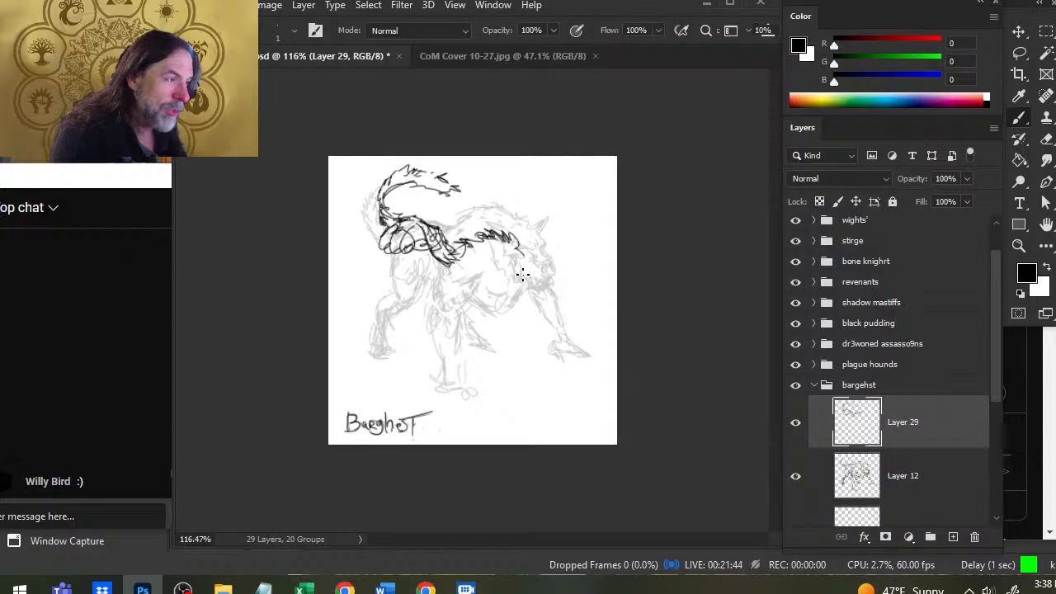
pyautogui.press('e')
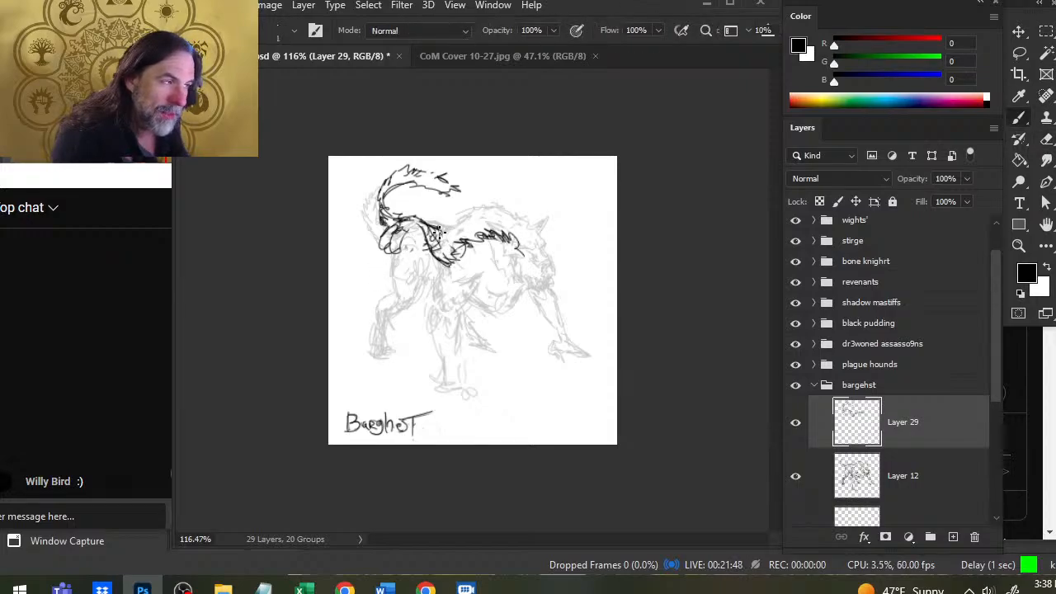
pyautogui.press('b')
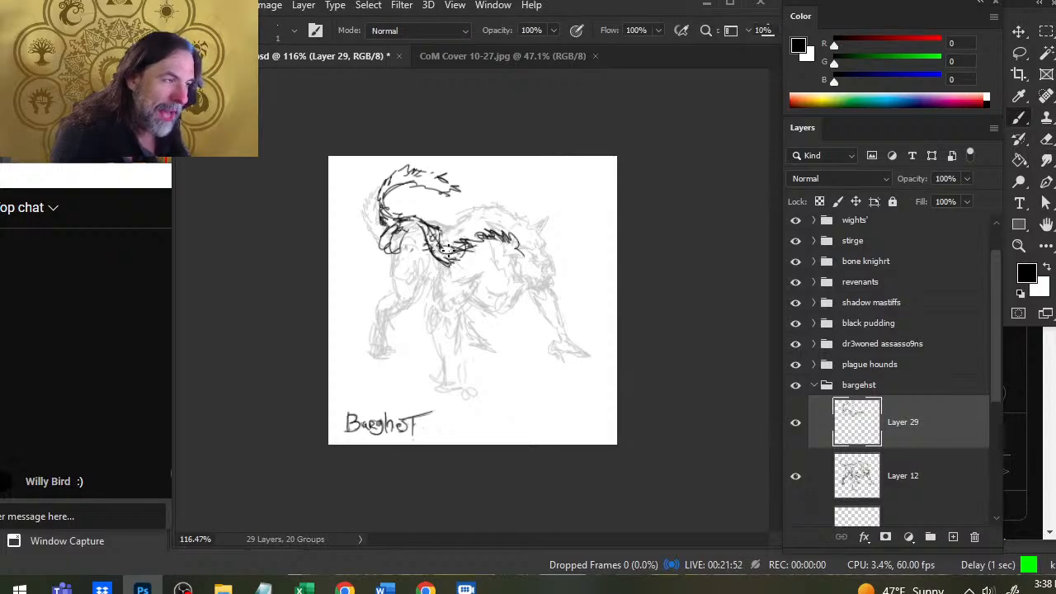
# - Clean up and redraw the dip in the lower back, then extend the shaggy neck line down toward the head
pyautogui.press('e')
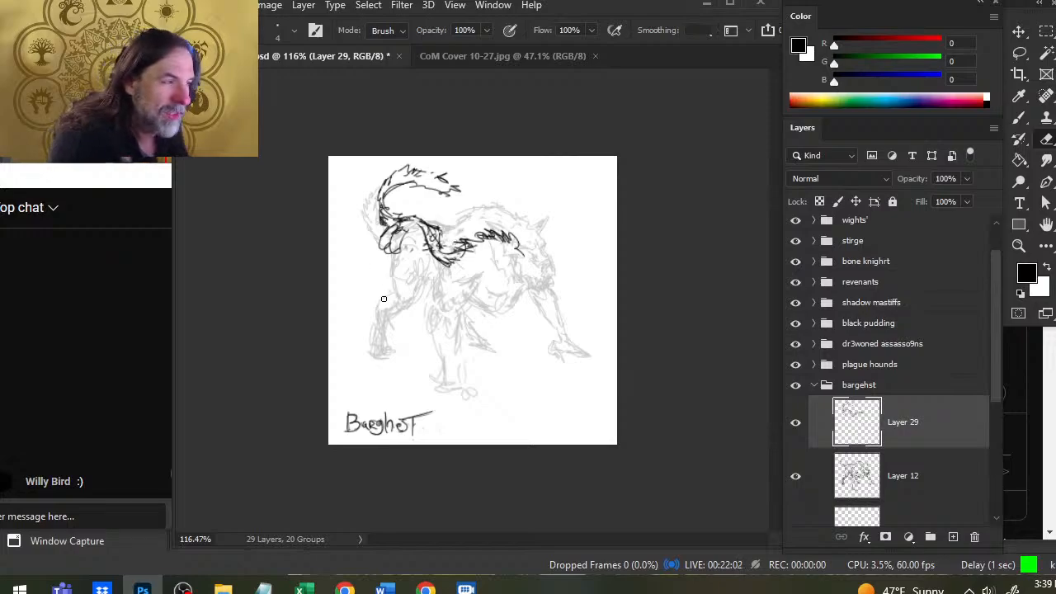
pyautogui.press('b')
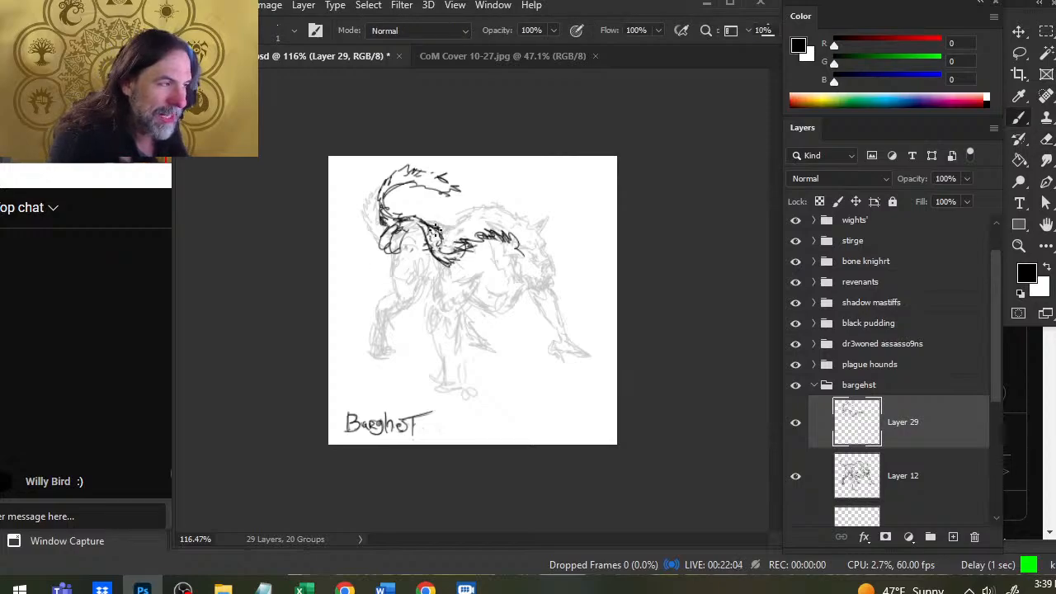
pyautogui.moveTo(439, 242)
pyautogui.mouseDown()
pyautogui.moveTo(467, 247)
pyautogui.moveTo(434, 262)
pyautogui.moveTo(444, 258)
pyautogui.mouseUp()
pyautogui.press('e')
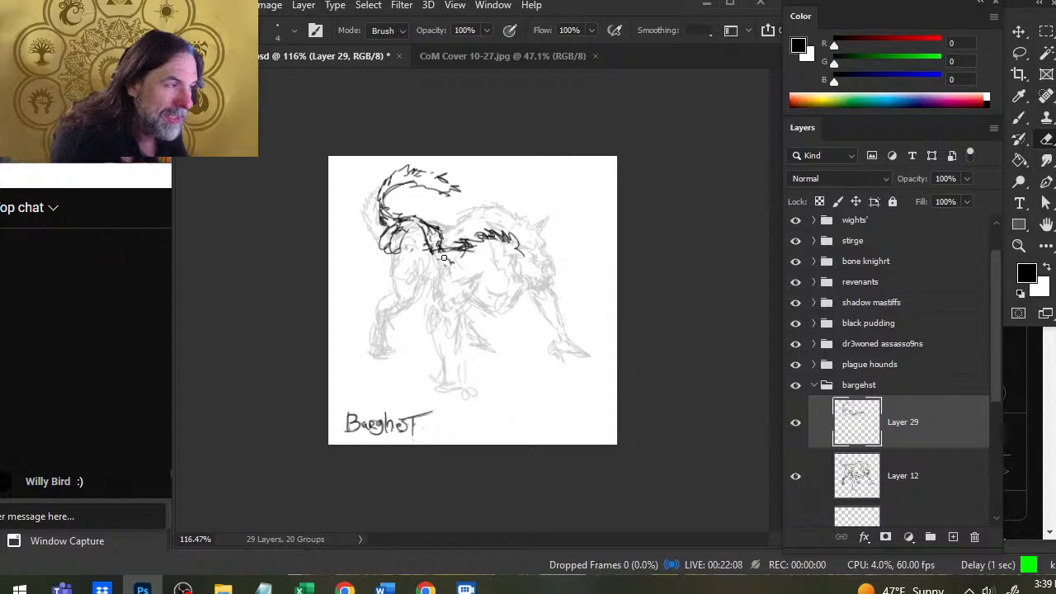
pyautogui.press('b')
pyautogui.moveTo(511, 241); pyautogui.dragTo(546, 266)
# - Draw the flank and belly contour from the hips toward the chest and touch up the lower back line
pyautogui.moveTo(394, 252)
pyautogui.mouseDown()
pyautogui.moveTo(383, 263)
pyautogui.moveTo(400, 247)
pyautogui.moveTo(391, 262)
pyautogui.moveTo(409, 264)
pyautogui.moveTo(419, 290)
pyautogui.moveTo(427, 262)
pyautogui.moveTo(422, 298)
pyautogui.moveTo(465, 264)
pyautogui.moveTo(463, 305)
pyautogui.moveTo(446, 311)
pyautogui.moveTo(411, 291)
pyautogui.moveTo(414, 275)
pyautogui.moveTo(422, 291)
pyautogui.mouseUp()
pyautogui.press('e')
pyautogui.press('b')
pyautogui.moveTo(444, 241)
pyautogui.mouseDown()
pyautogui.moveTo(437, 231)
pyautogui.moveTo(452, 251)
pyautogui.mouseUp()
pyautogui.moveTo(433, 224); pyautogui.dragTo(442, 227)
# - Sketch the rear hind leg with a rounded thigh, hock, straight lower leg and foot, erasing stray lines around the knee
pyautogui.moveTo(378, 259)
pyautogui.mouseDown()
pyautogui.moveTo(371, 281)
pyautogui.moveTo(388, 284)
pyautogui.moveTo(375, 305)
pyautogui.moveTo(374, 293)
pyautogui.moveTo(387, 318)
pyautogui.moveTo(369, 304)
pyautogui.moveTo(373, 275)
pyautogui.moveTo(361, 301)
pyautogui.moveTo(360, 281)
pyautogui.moveTo(371, 285)
pyautogui.moveTo(356, 302)
pyautogui.moveTo(370, 313)
pyautogui.moveTo(374, 274)
pyautogui.moveTo(340, 343)
pyautogui.moveTo(376, 352)
pyautogui.moveTo(353, 318)
pyautogui.moveTo(360, 334)
pyautogui.moveTo(364, 300)
pyautogui.mouseUp()
pyautogui.press('e')
pyautogui.press('b')
pyautogui.press('e')
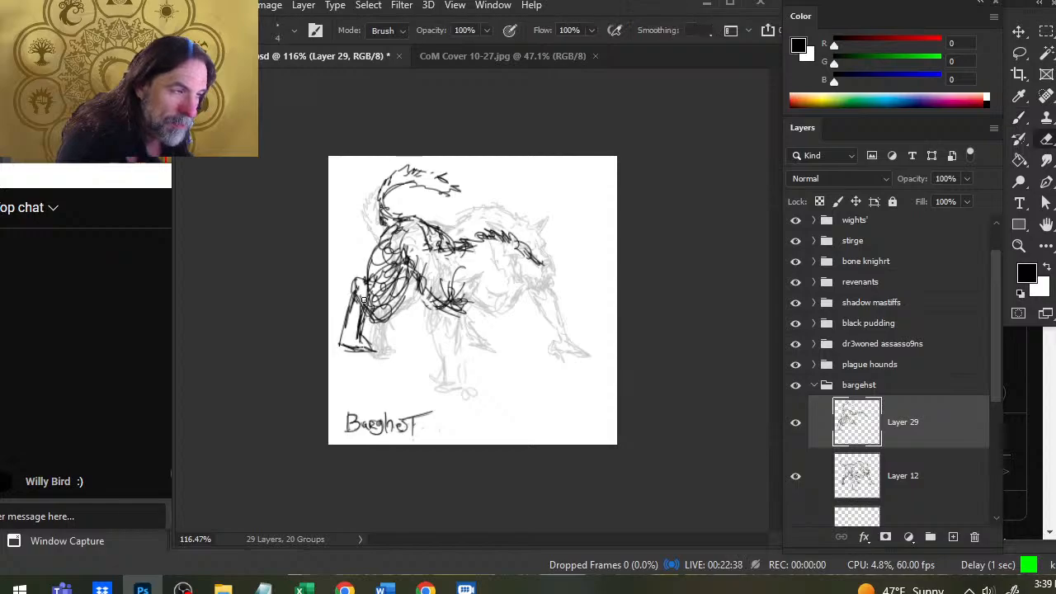
pyautogui.press('b')
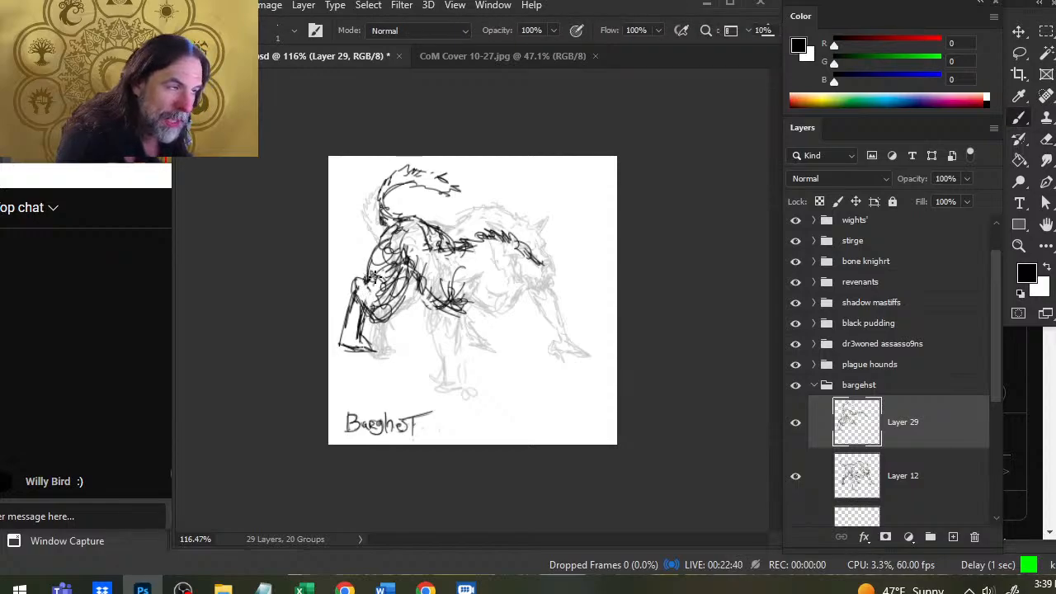
# - Sharpen the hind leg's hock, slim the back edge of its lower leg and redraw the paw
pyautogui.moveTo(366, 274); pyautogui.dragTo(355, 290)
pyautogui.moveTo(355, 280)
pyautogui.mouseDown()
pyautogui.moveTo(353, 319)
pyautogui.moveTo(365, 274)
pyautogui.mouseUp()
pyautogui.press('e')
pyautogui.press('b')
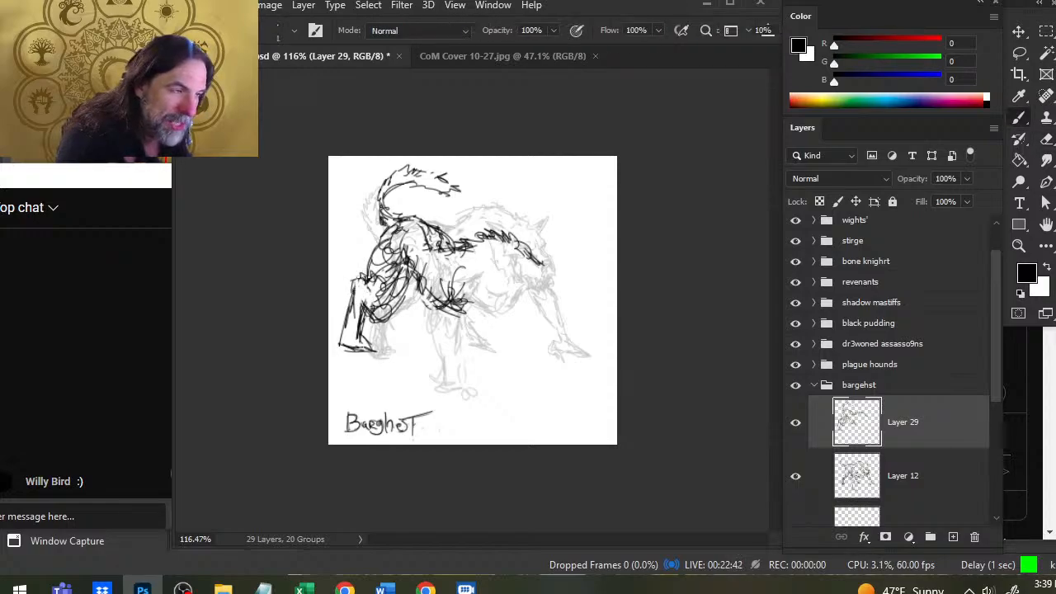
pyautogui.press('e')
pyautogui.moveTo(337, 338); pyautogui.dragTo(341, 320)
pyautogui.press('b')
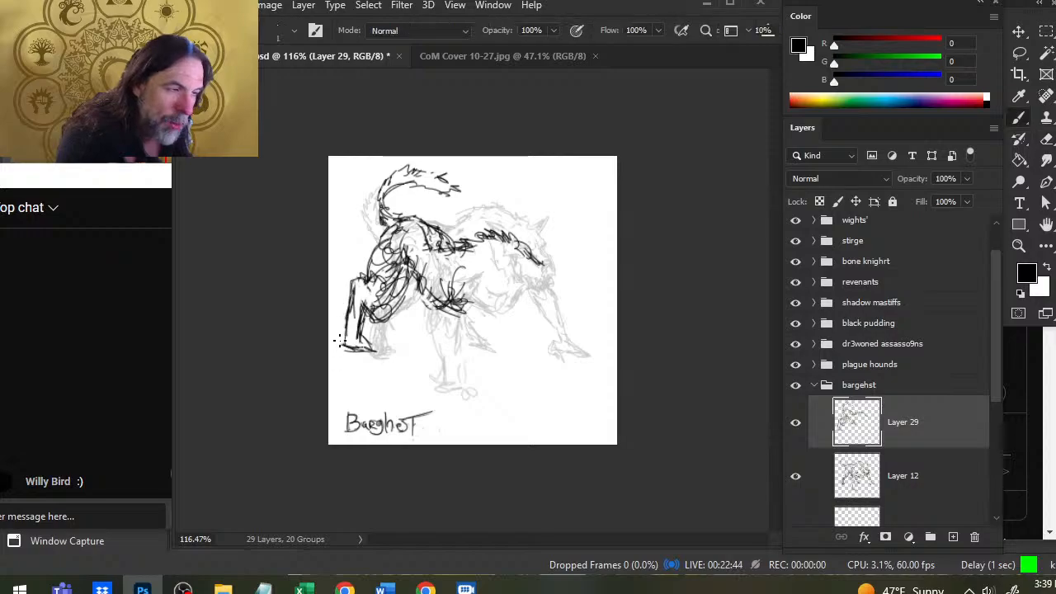
pyautogui.moveTo(340, 357)
pyautogui.mouseDown()
pyautogui.moveTo(379, 353)
pyautogui.moveTo(376, 338)
pyautogui.moveTo(365, 343)
pyautogui.moveTo(381, 352)
pyautogui.mouseUp()
pyautogui.press('e')
pyautogui.press('b')
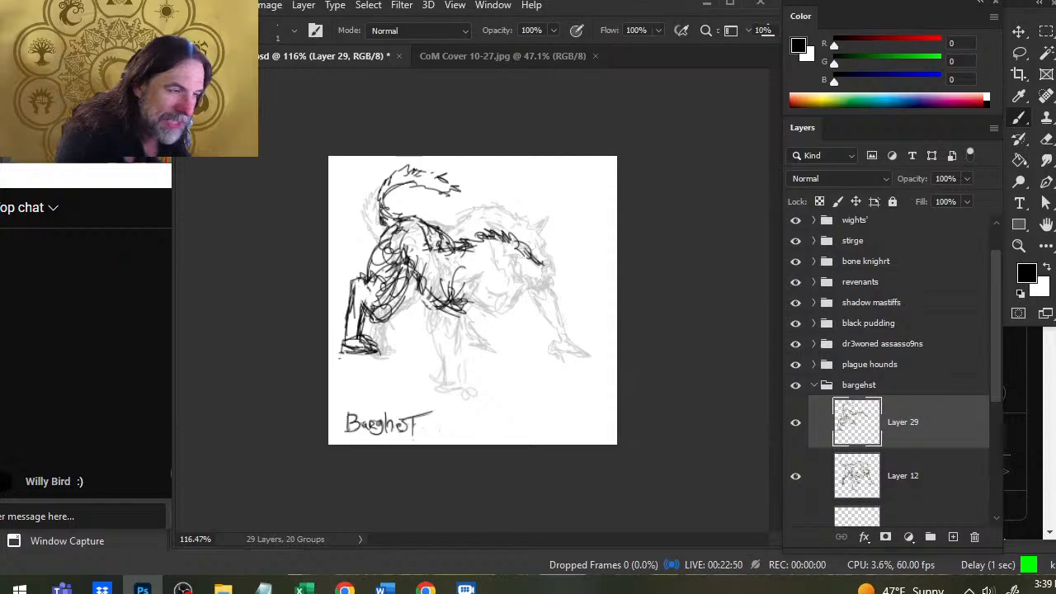
# - Erase the scribbled lines in the rear thigh and redraw its outline from the rump to the knee
pyautogui.press('e')
pyautogui.moveTo(377, 306); pyautogui.dragTo(388, 277)
pyautogui.press('b')
pyautogui.press('e')
pyautogui.moveTo(378, 239); pyautogui.dragTo(365, 274)
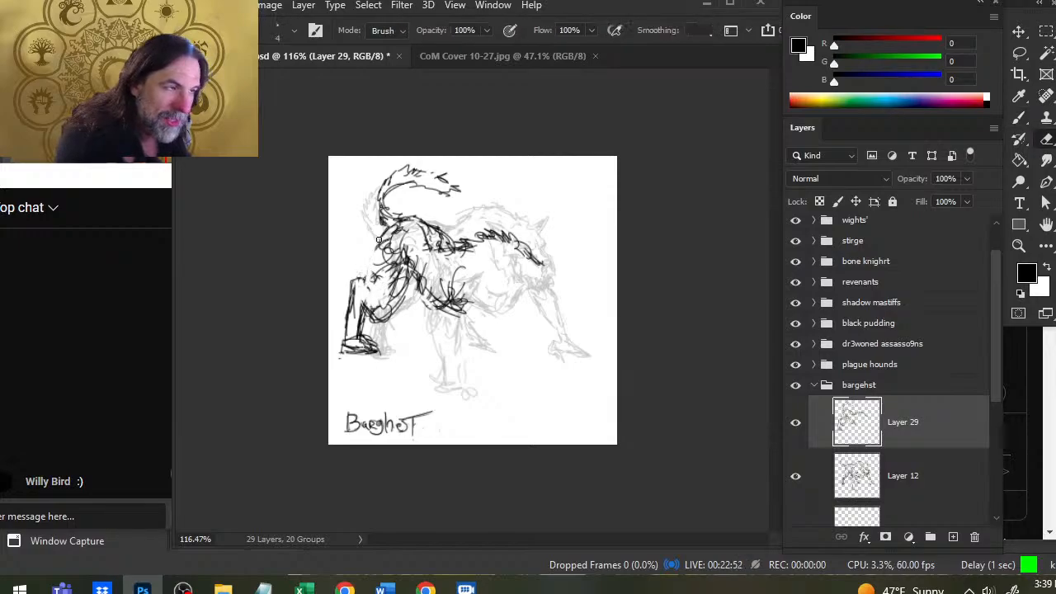
pyautogui.press('b')
pyautogui.moveTo(397, 222); pyautogui.dragTo(365, 270)
pyautogui.moveTo(366, 254)
pyautogui.mouseDown()
pyautogui.moveTo(374, 278)
pyautogui.moveTo(386, 274)
pyautogui.moveTo(331, 285)
pyautogui.moveTo(387, 370)
pyautogui.moveTo(389, 272)
pyautogui.moveTo(388, 306)
pyautogui.mouseUp()
# - Lasso the lower hind leg and move it upward, then deselect and nudge the whole new sketch slightly down and forward
pyautogui.press('l')
pyautogui.press('v')
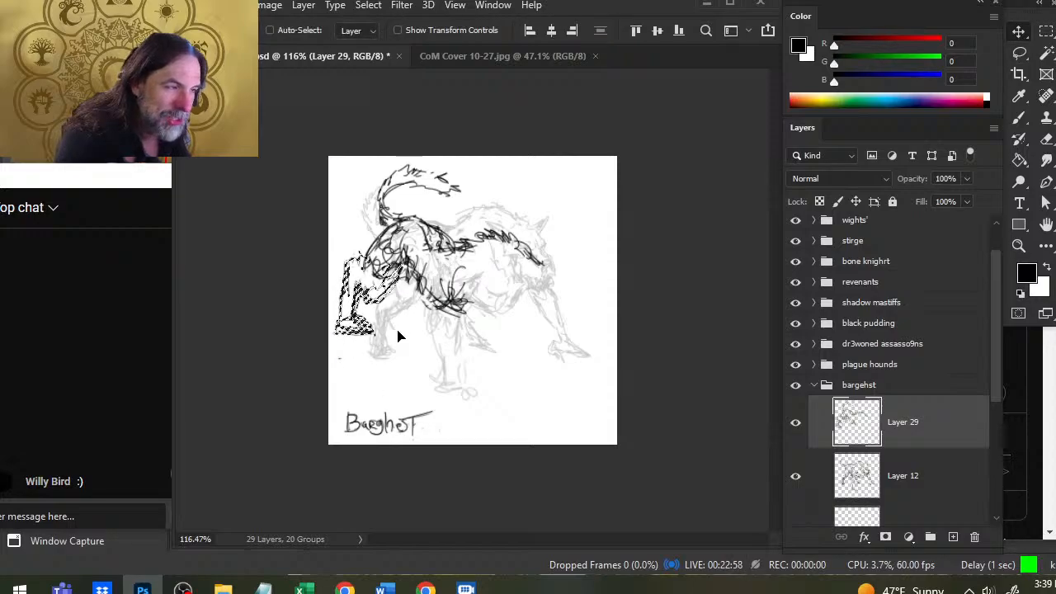
pyautogui.press('l')
pyautogui.click(417, 335)
pyautogui.press('v')
pyautogui.moveTo(499, 308); pyautogui.dragTo(504, 313)
# - Reinforce the rump and lower back contour with darker brush strokes
pyautogui.press('b')
pyautogui.press('b')
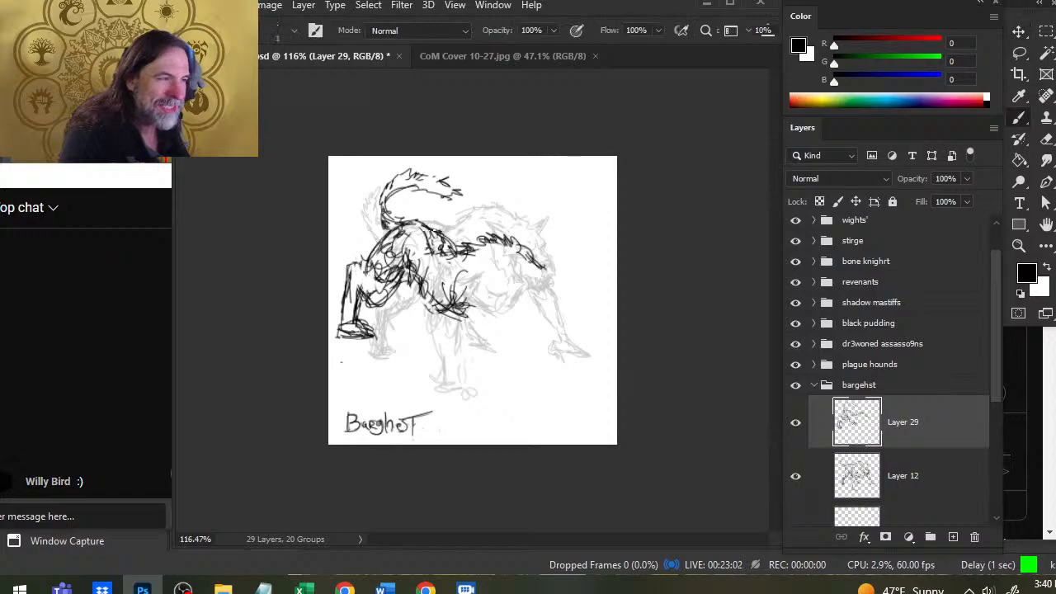
pyautogui.moveTo(424, 225)
pyautogui.mouseDown()
pyautogui.moveTo(460, 251)
pyautogui.moveTo(441, 263)
pyautogui.moveTo(424, 236)
pyautogui.moveTo(409, 253)
pyautogui.moveTo(418, 244)
pyautogui.mouseUp()
pyautogui.press('e')
pyautogui.press('b')
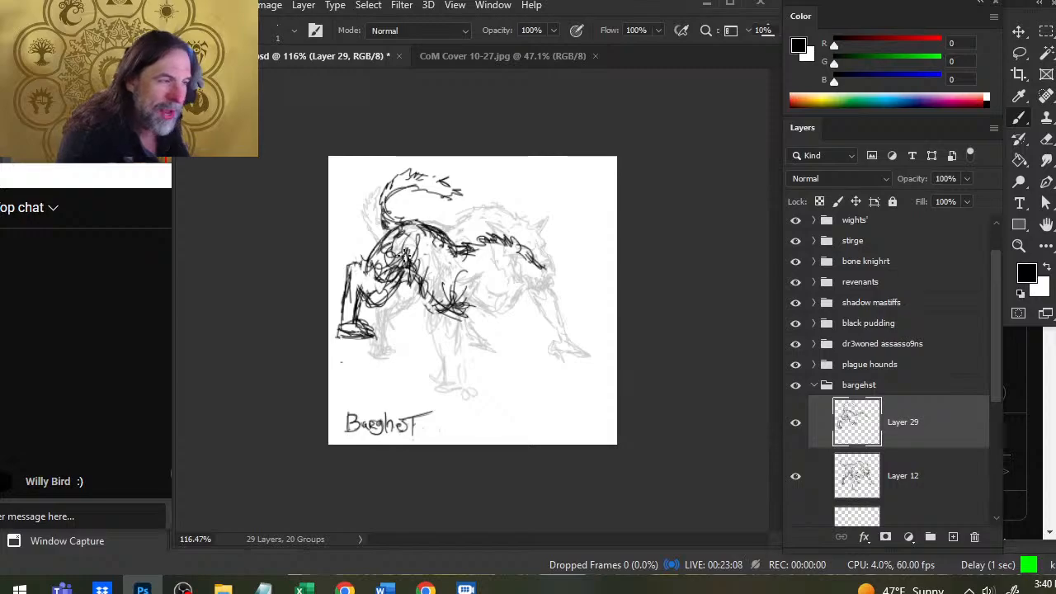
# - Erase the rounded thigh loops and redraw a slimmer thigh with a clear underside running to the hock
pyautogui.press('e')
pyautogui.moveTo(379, 302)
pyautogui.mouseDown()
pyautogui.moveTo(400, 308)
pyautogui.moveTo(376, 266)
pyautogui.moveTo(389, 249)
pyautogui.moveTo(375, 274)
pyautogui.mouseUp()
pyautogui.press('b')
pyautogui.moveTo(373, 234)
pyautogui.mouseDown()
pyautogui.moveTo(414, 216)
pyautogui.moveTo(408, 223)
pyautogui.moveTo(443, 232)
pyautogui.moveTo(363, 302)
pyautogui.moveTo(376, 306)
pyautogui.moveTo(370, 286)
pyautogui.moveTo(405, 267)
pyautogui.mouseUp()
pyautogui.press('e')
pyautogui.press('b')
pyautogui.press('e')
pyautogui.press('b')
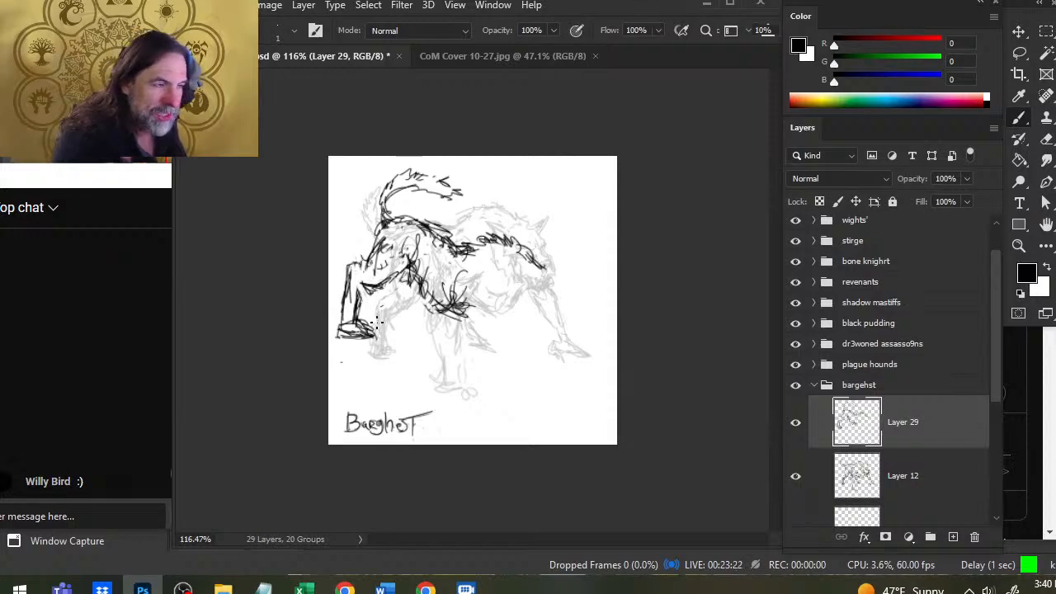
# - Erase the upright lower hind leg and paw and redraw them slanting backward from the hock
pyautogui.press('e')
pyautogui.moveTo(356, 323)
pyautogui.mouseDown()
pyautogui.moveTo(366, 334)
pyautogui.moveTo(367, 314)
pyautogui.moveTo(338, 333)
pyautogui.mouseUp()
pyautogui.press('b')
pyautogui.moveTo(353, 260)
pyautogui.mouseDown()
pyautogui.moveTo(338, 298)
pyautogui.moveTo(353, 263)
pyautogui.mouseUp()
pyautogui.moveTo(331, 327)
pyautogui.mouseDown()
pyautogui.moveTo(335, 315)
pyautogui.moveTo(355, 329)
pyautogui.moveTo(355, 313)
pyautogui.moveTo(333, 310)
pyautogui.moveTo(353, 298)
pyautogui.mouseUp()
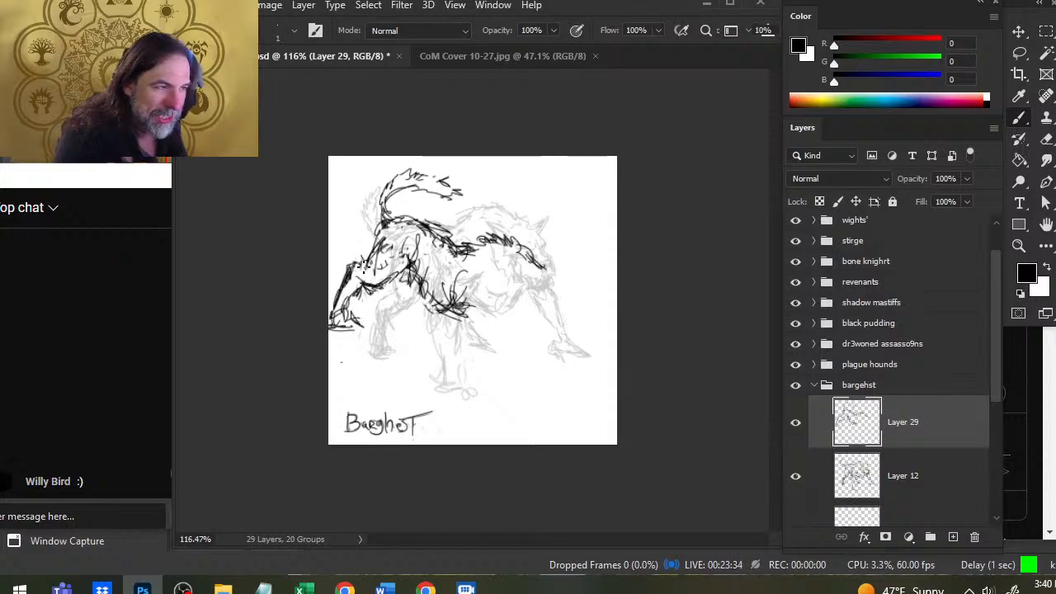
# - Refine the back edge of the hind leg's thigh from the tail base down to the hock
pyautogui.press('e')
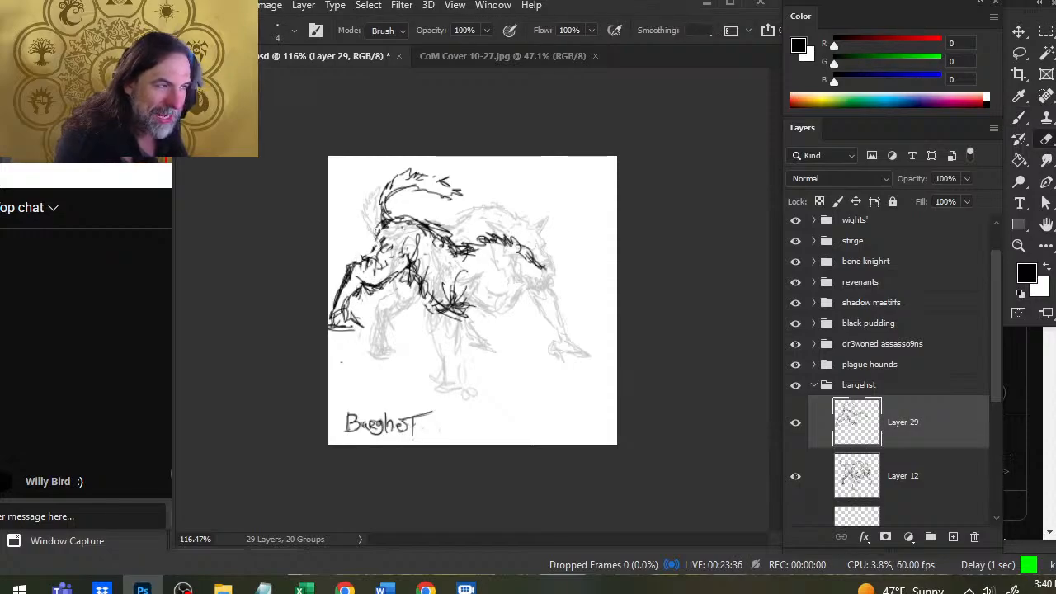
pyautogui.press('b')
pyautogui.moveTo(386, 221); pyautogui.dragTo(374, 260)
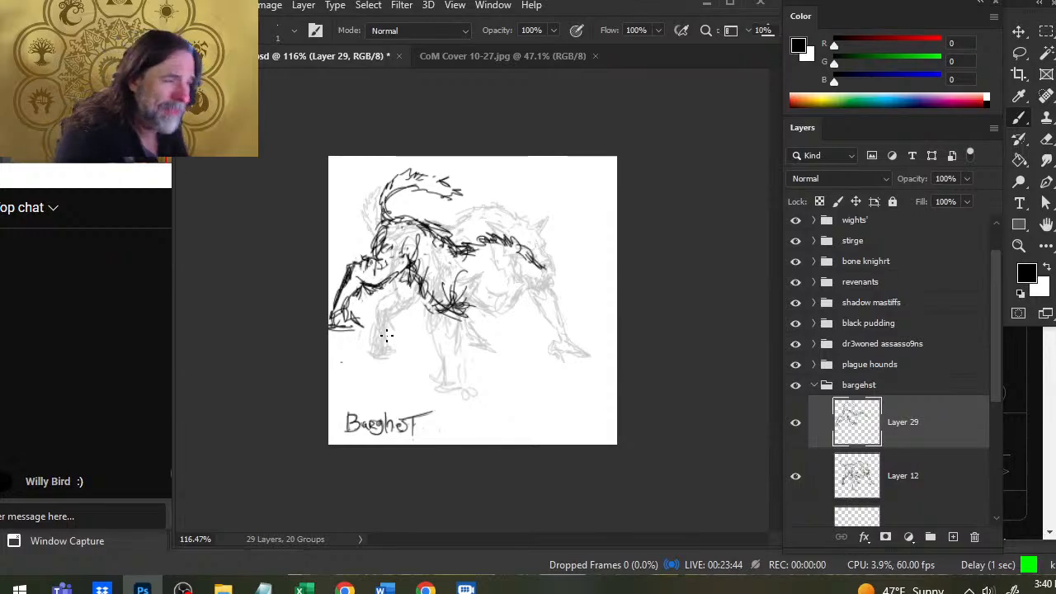
# - Scribble a rounded mass below the belly, draw the outstretched foreleg from the shoulder and redraw its paw longer and angled downward
pyautogui.moveTo(458, 286)
pyautogui.mouseDown()
pyautogui.moveTo(444, 338)
pyautogui.moveTo(474, 305)
pyautogui.moveTo(466, 327)
pyautogui.moveTo(456, 307)
pyautogui.moveTo(467, 313)
pyautogui.mouseUp()
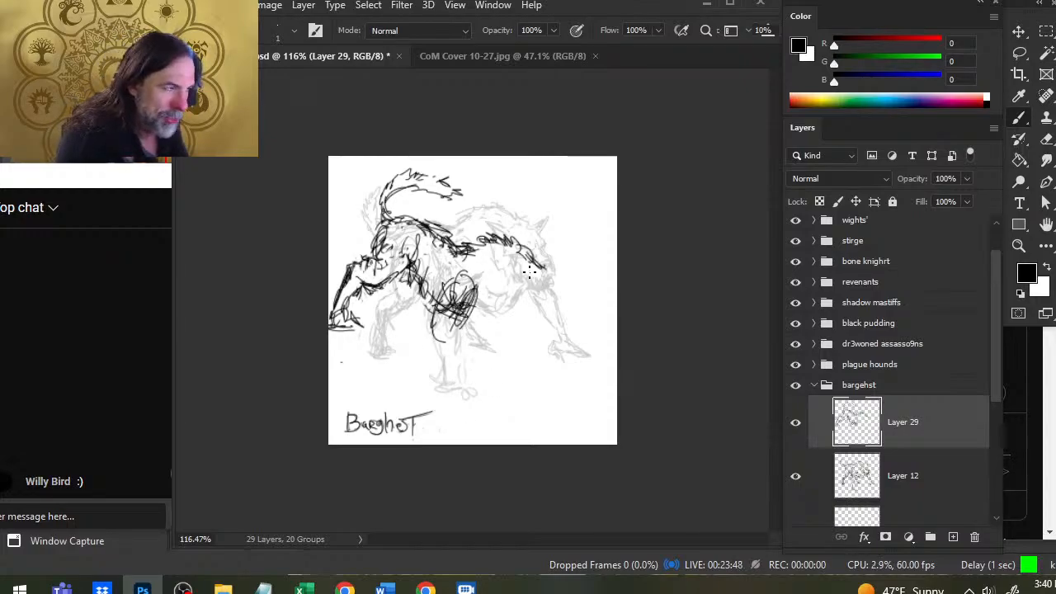
pyautogui.moveTo(538, 255)
pyautogui.mouseDown()
pyautogui.moveTo(536, 277)
pyautogui.moveTo(528, 257)
pyautogui.moveTo(554, 302)
pyautogui.moveTo(564, 290)
pyautogui.moveTo(554, 322)
pyautogui.moveTo(566, 305)
pyautogui.moveTo(564, 330)
pyautogui.moveTo(590, 353)
pyautogui.moveTo(554, 348)
pyautogui.mouseUp()
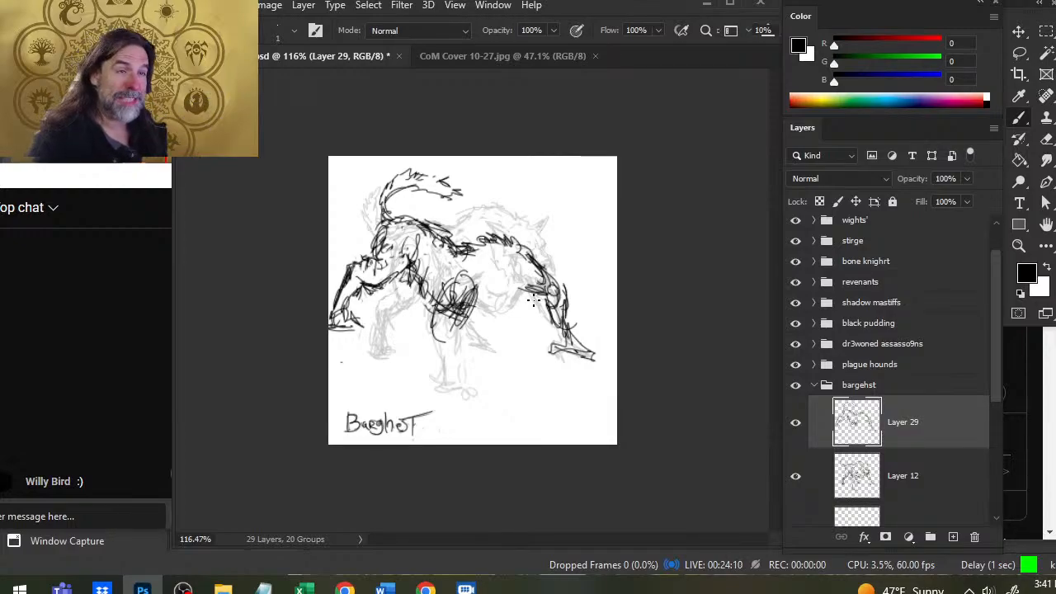
pyautogui.press('e')
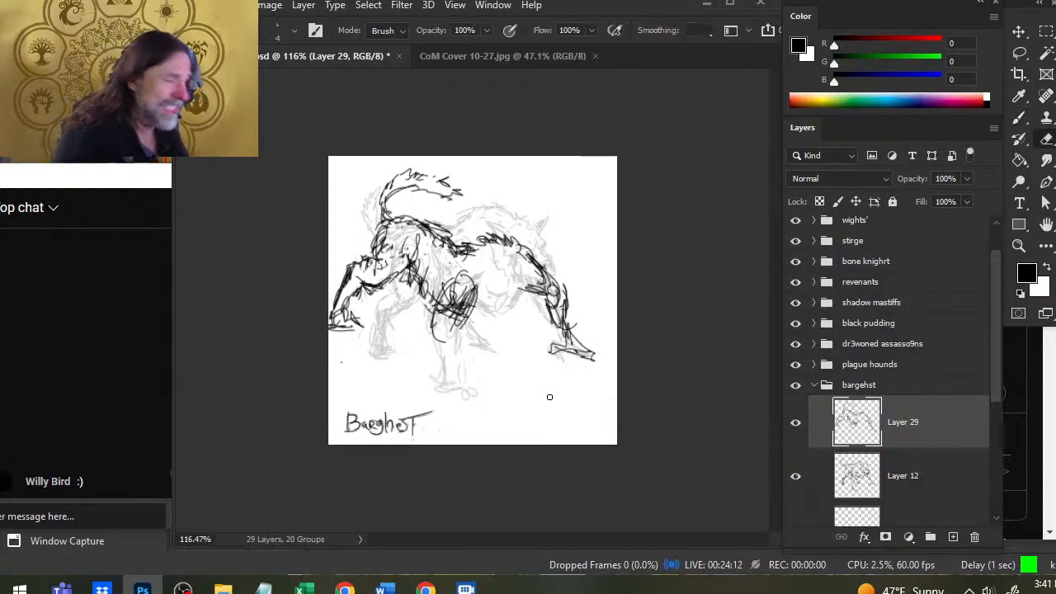
pyautogui.moveTo(587, 353)
pyautogui.mouseDown()
pyautogui.moveTo(566, 347)
pyautogui.moveTo(544, 361)
pyautogui.moveTo(581, 357)
pyautogui.moveTo(605, 373)
pyautogui.moveTo(572, 333)
pyautogui.moveTo(564, 281)
pyautogui.mouseUp()
pyautogui.press('b')
# - Select the barghest's outstretched front paw with a lasso and squash it slightly shorter vertically with Free Transform
pyautogui.press('l')
pyautogui.moveTo(610, 345)
pyautogui.mouseDown()
pyautogui.moveTo(581, 346)
pyautogui.moveTo(616, 355)
pyautogui.moveTo(611, 346)
pyautogui.mouseUp()
pyautogui.rightClick(553, 355)
pyautogui.click(597, 215)
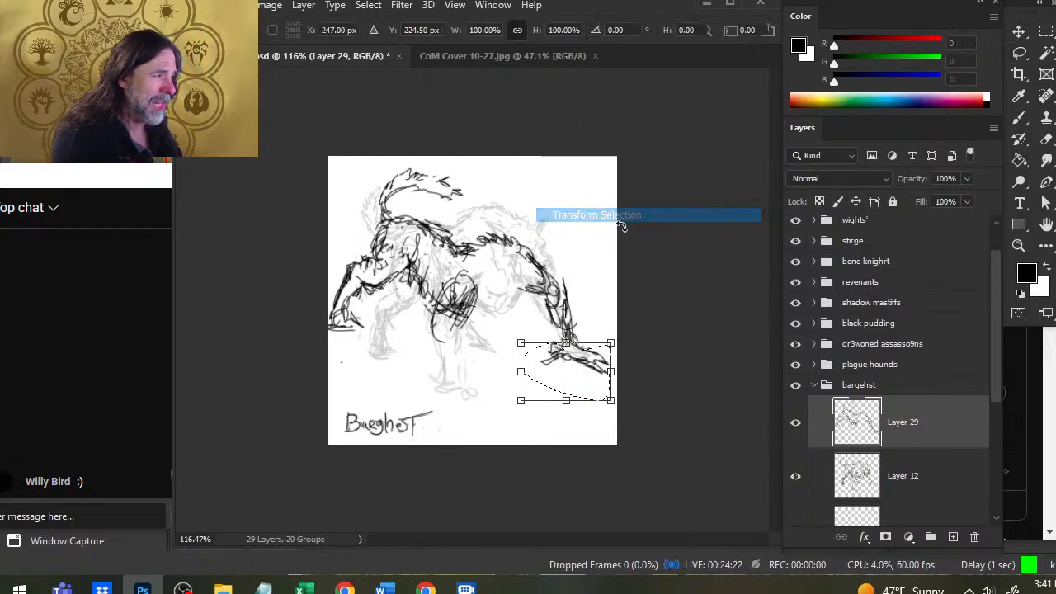
pyautogui.press('Escape')
pyautogui.rightClick(559, 339)
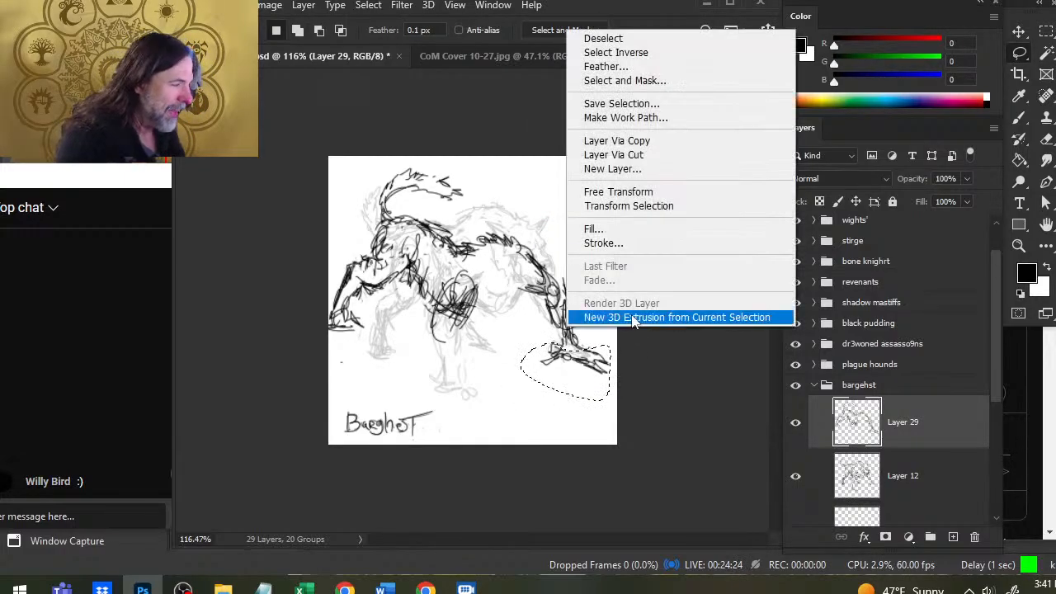
pyautogui.click(632, 192)
pyautogui.moveTo(566, 400); pyautogui.dragTo(566, 386)
pyautogui.press('Return')
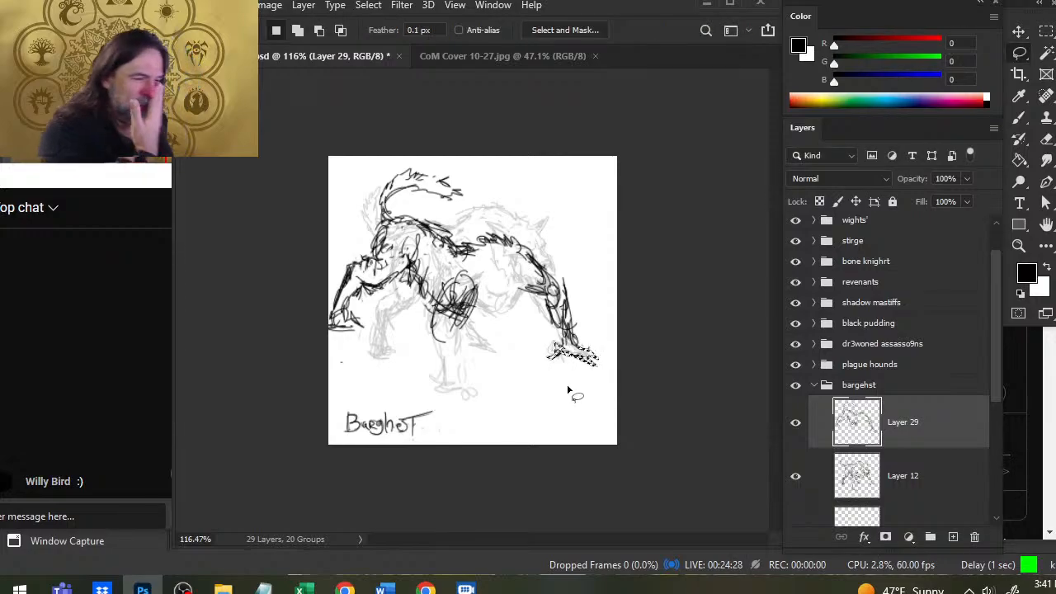
pyautogui.hotkey('ctrl', 'd')
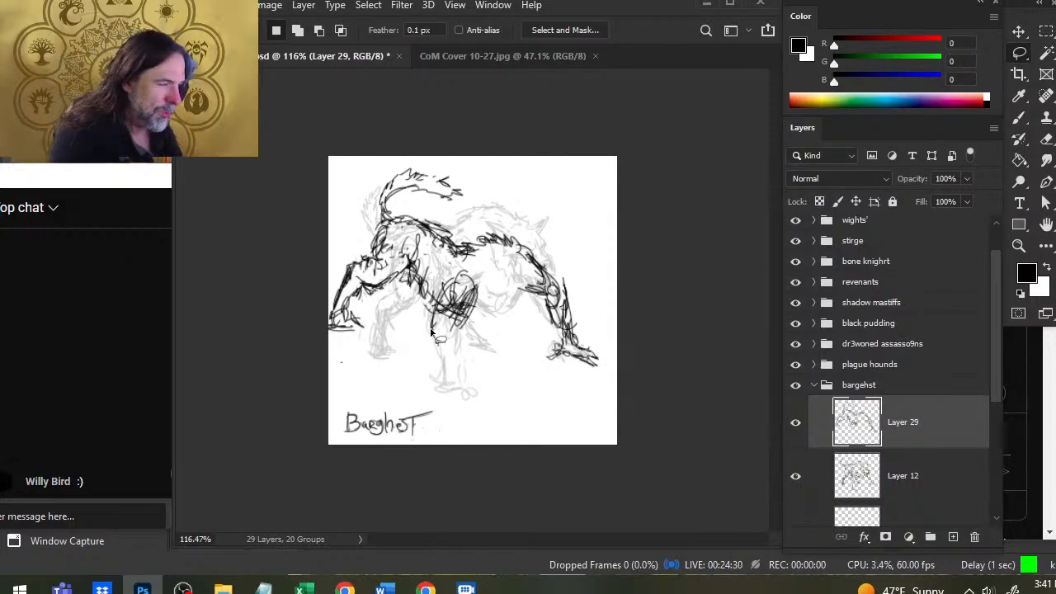
# - Draw the barghest's lowered head in front of the chest, with muzzle, eye and brow lines
pyautogui.press('b')
pyautogui.moveTo(489, 278)
pyautogui.mouseDown()
pyautogui.moveTo(508, 336)
pyautogui.moveTo(532, 284)
pyautogui.moveTo(532, 309)
pyautogui.moveTo(515, 307)
pyautogui.moveTo(522, 282)
pyautogui.moveTo(517, 330)
pyautogui.mouseUp()
pyautogui.press('e')
pyautogui.press('b')
pyautogui.press('e')
pyautogui.moveTo(517, 322); pyautogui.dragTo(510, 334)
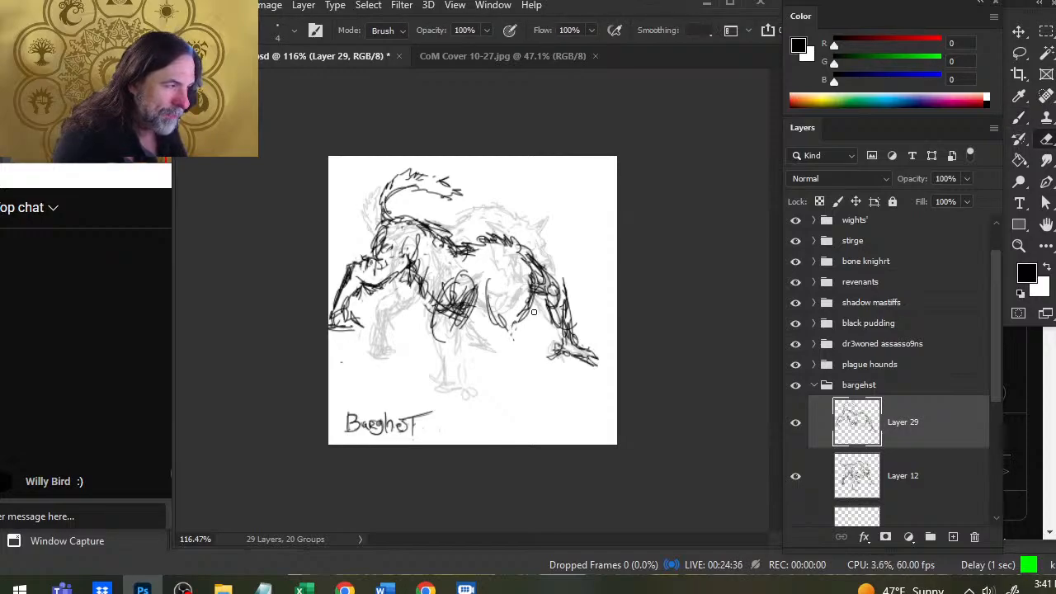
pyautogui.press('b')
pyautogui.moveTo(534, 288); pyautogui.dragTo(523, 327)
pyautogui.moveTo(534, 291)
pyautogui.mouseDown()
pyautogui.moveTo(520, 331)
pyautogui.moveTo(522, 311)
pyautogui.mouseUp()
pyautogui.moveTo(532, 295)
pyautogui.mouseDown()
pyautogui.moveTo(518, 311)
pyautogui.moveTo(488, 299)
pyautogui.moveTo(488, 281)
pyautogui.moveTo(497, 307)
pyautogui.mouseUp()
pyautogui.press('e')
pyautogui.press('b')
pyautogui.moveTo(502, 282)
pyautogui.mouseDown()
pyautogui.moveTo(494, 315)
pyautogui.moveTo(520, 325)
pyautogui.moveTo(498, 338)
pyautogui.moveTo(470, 298)
pyautogui.moveTo(489, 275)
pyautogui.mouseUp()
pyautogui.moveTo(487, 286); pyautogui.dragTo(500, 269)
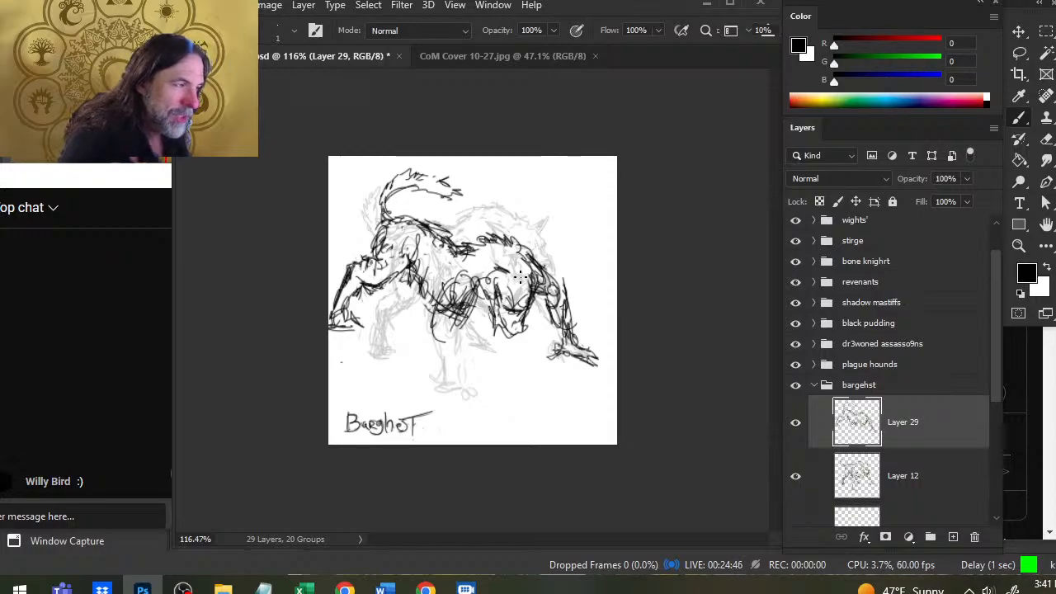
# - Refine the outstretched foreleg, reworking its shoulder, elbow and forearm contours down to the wrist
pyautogui.press('e')
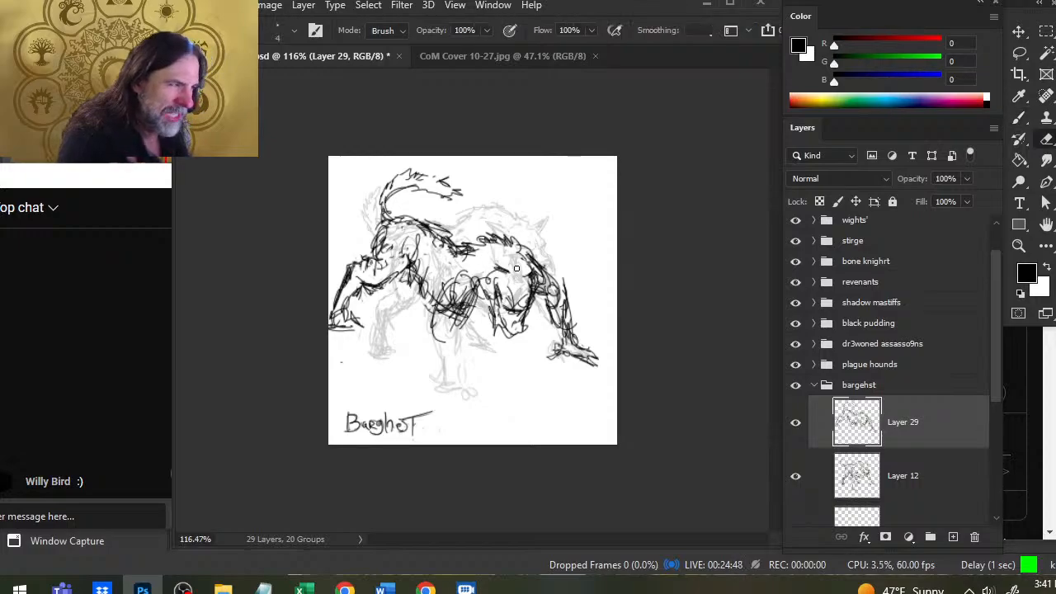
pyautogui.press('b')
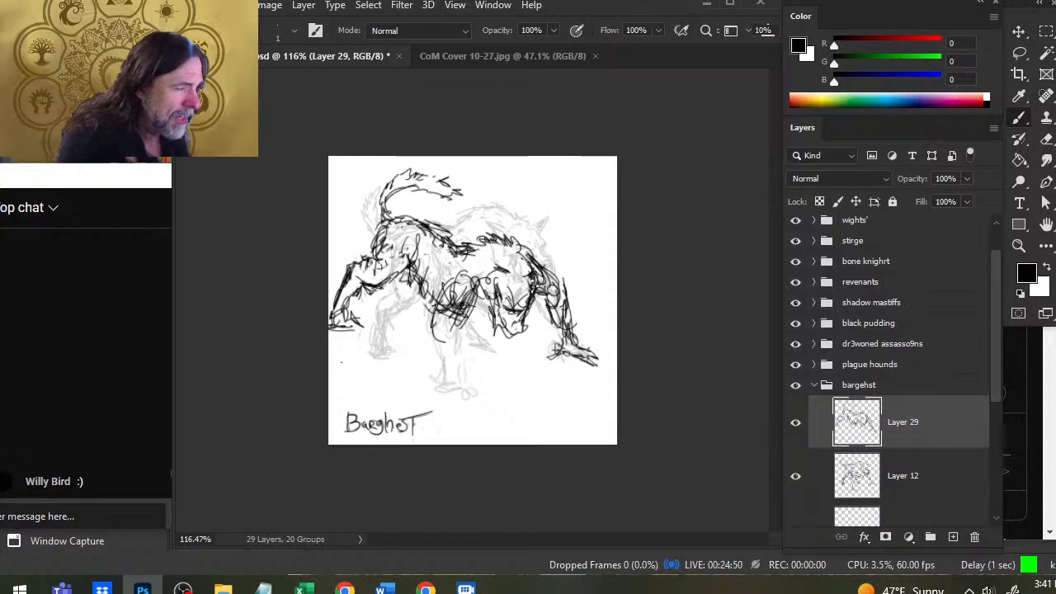
pyautogui.press('e')
pyautogui.press('b')
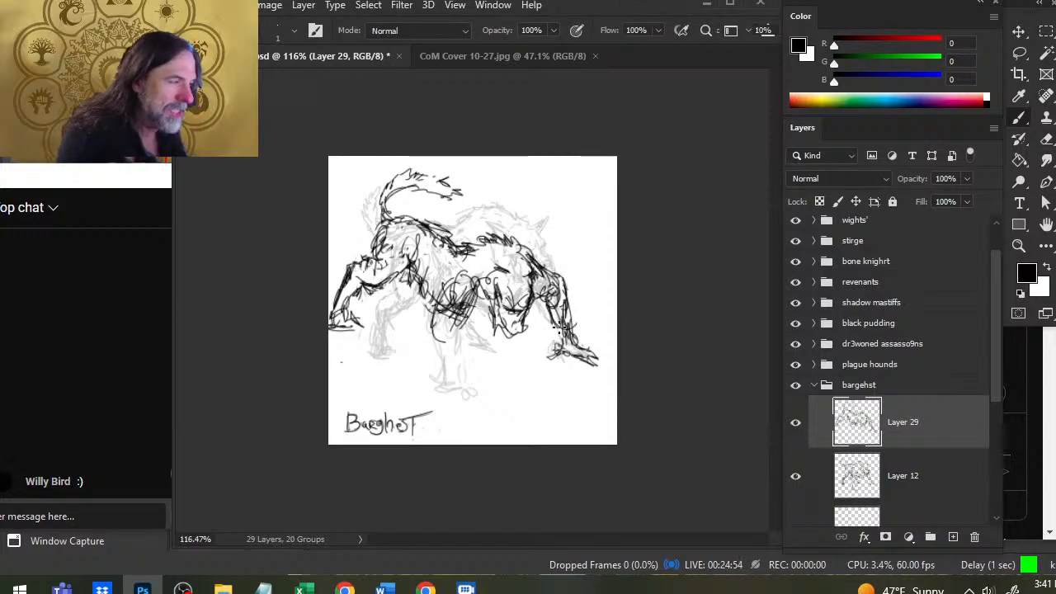
pyautogui.press('e')
pyautogui.press('b')
pyautogui.moveTo(557, 319); pyautogui.dragTo(564, 346)
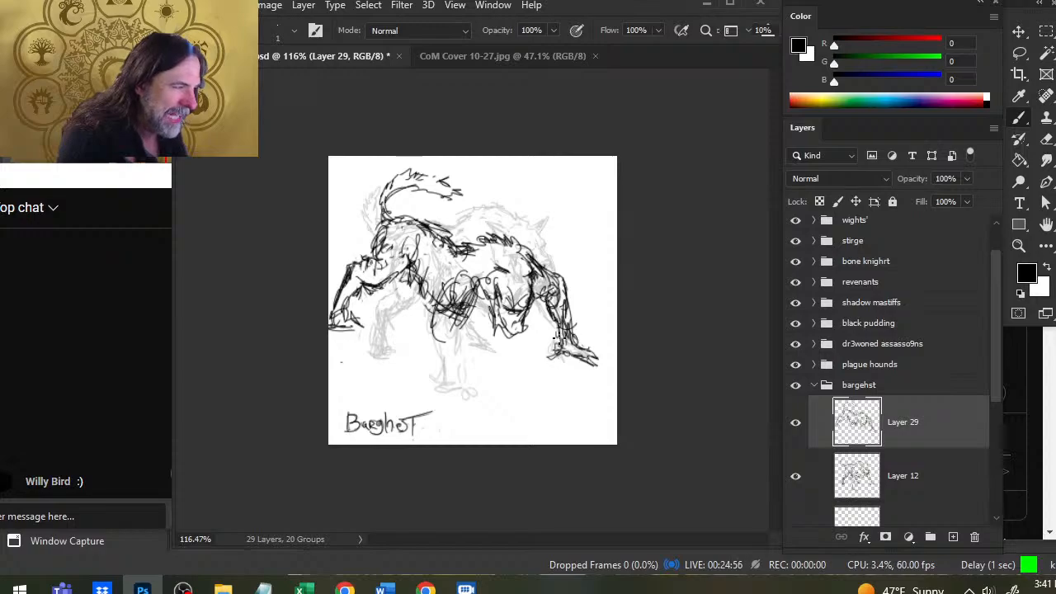
pyautogui.press('e')
pyautogui.press('b')
pyautogui.moveTo(566, 300)
pyautogui.mouseDown()
pyautogui.moveTo(578, 344)
pyautogui.moveTo(566, 328)
pyautogui.moveTo(574, 302)
pyautogui.mouseUp()
# - Redraw the outstretched front paw with spread toes and adjust the toe area with a lasso selection
pyautogui.press('e')
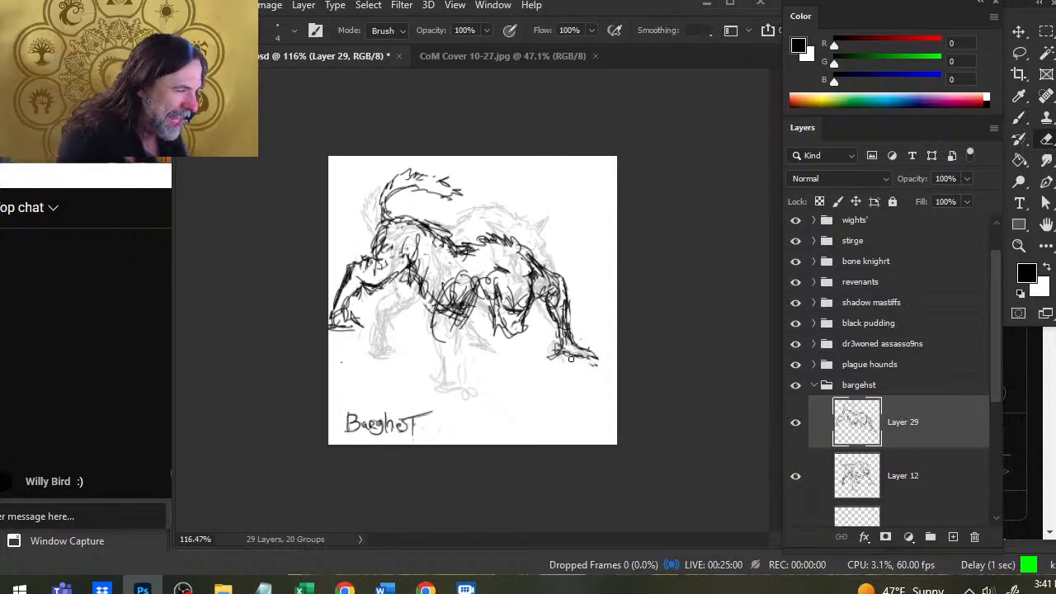
pyautogui.press('b')
pyautogui.moveTo(568, 350); pyautogui.dragTo(587, 366)
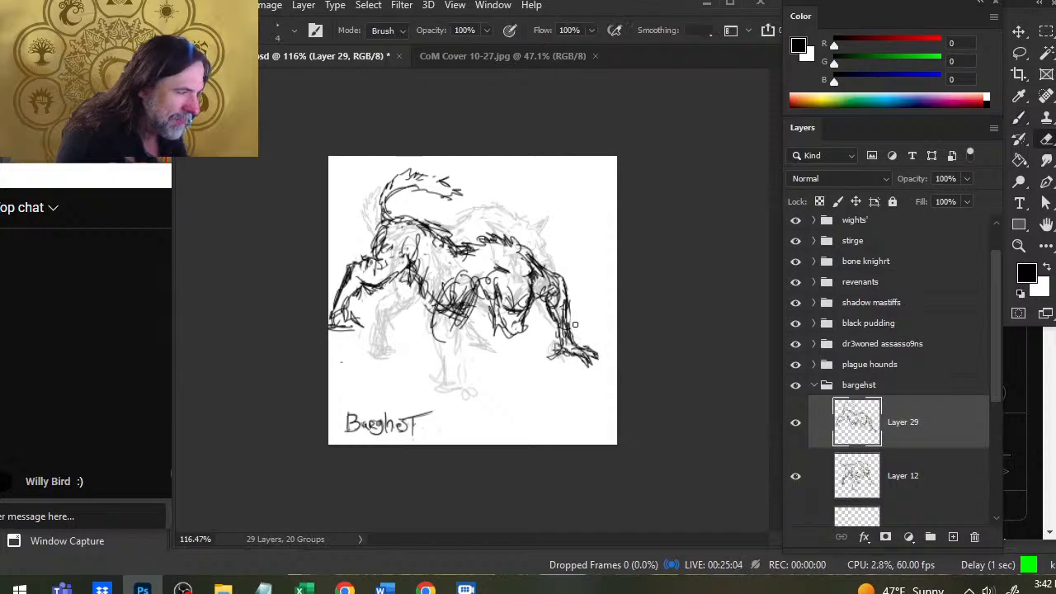
pyautogui.press('l')
pyautogui.moveTo(596, 347)
pyautogui.mouseDown()
pyautogui.moveTo(600, 367)
pyautogui.moveTo(586, 357)
pyautogui.mouseUp()
pyautogui.hotkey('ctrl', 'd')
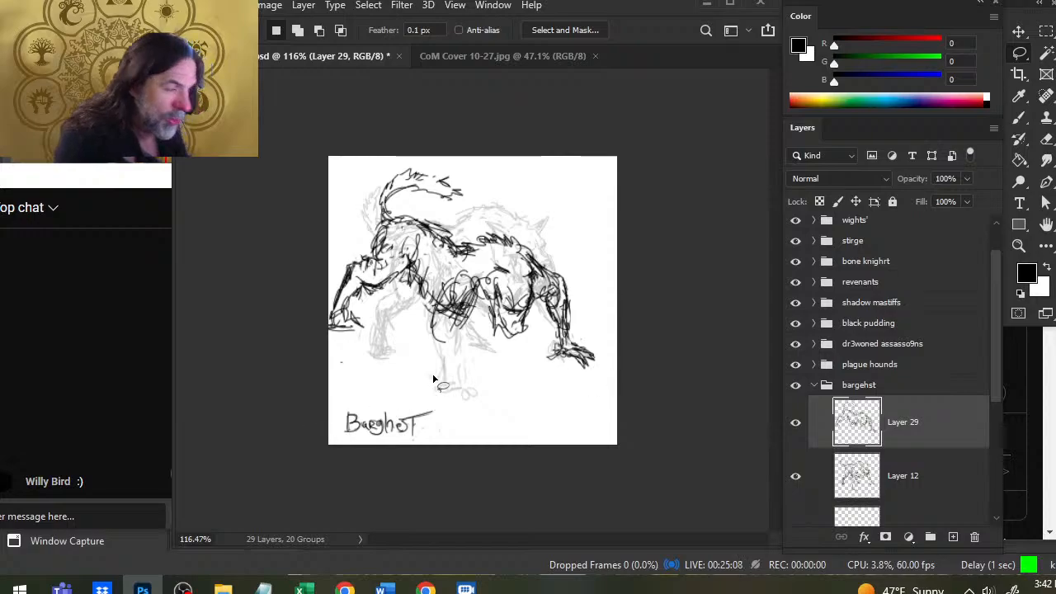
# - Erase the scribbled mass below the belly and draw the near foreleg from the shoulder down to a clawed paw
pyautogui.press('b')
pyautogui.press('e')
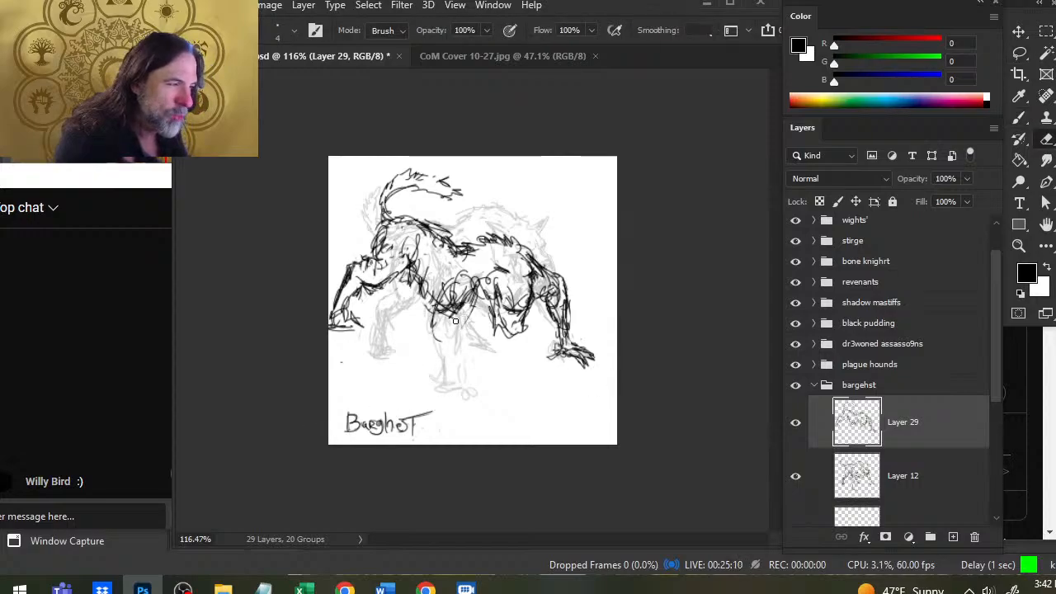
pyautogui.press('b')
pyautogui.moveTo(460, 301); pyautogui.dragTo(510, 293)
pyautogui.moveTo(429, 311)
pyautogui.mouseDown()
pyautogui.moveTo(453, 276)
pyautogui.moveTo(437, 324)
pyautogui.mouseUp()
pyautogui.moveTo(467, 303)
pyautogui.mouseDown()
pyautogui.moveTo(480, 297)
pyautogui.moveTo(467, 315)
pyautogui.moveTo(445, 316)
pyautogui.moveTo(460, 315)
pyautogui.moveTo(446, 352)
pyautogui.moveTo(422, 325)
pyautogui.moveTo(451, 331)
pyautogui.moveTo(429, 379)
pyautogui.mouseUp()
pyautogui.moveTo(425, 340)
pyautogui.mouseDown()
pyautogui.moveTo(416, 386)
pyautogui.moveTo(456, 388)
pyautogui.moveTo(442, 379)
pyautogui.moveTo(439, 350)
pyautogui.moveTo(427, 388)
pyautogui.moveTo(435, 407)
pyautogui.moveTo(439, 385)
pyautogui.mouseUp()
pyautogui.press('e')
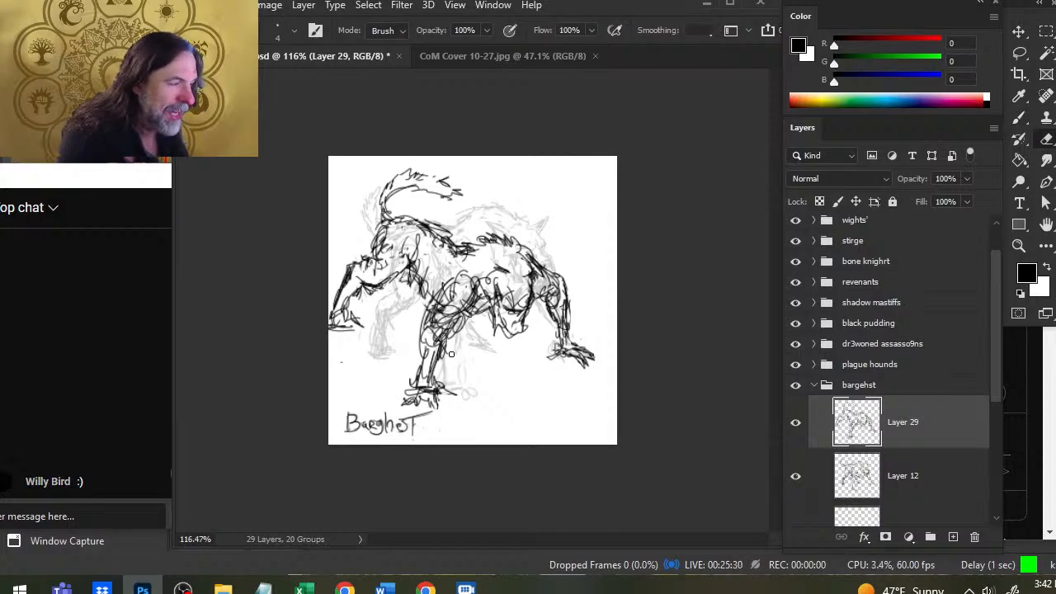
pyautogui.moveTo(447, 340); pyautogui.dragTo(461, 324)
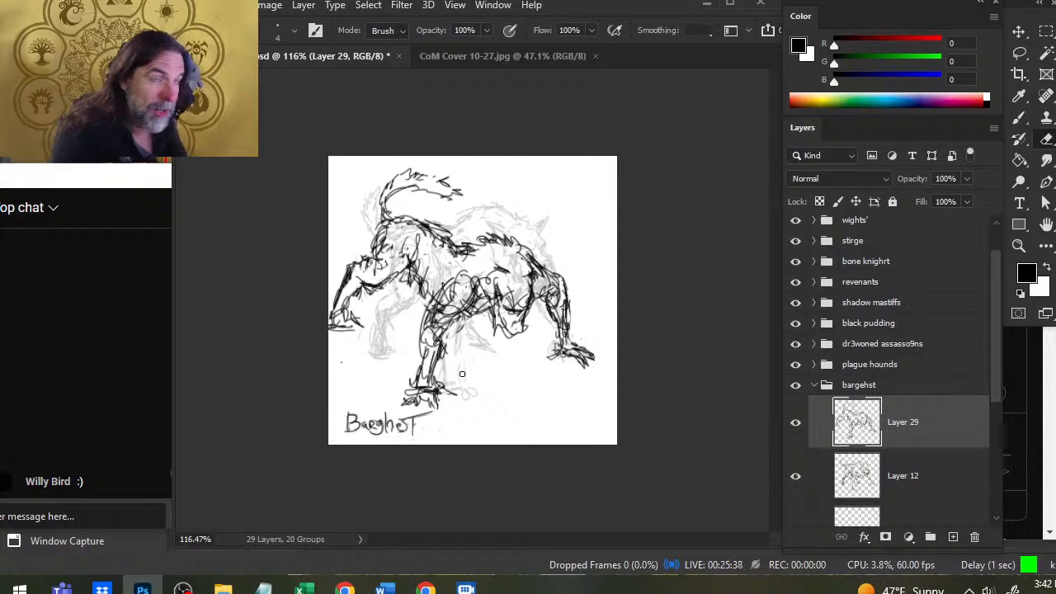
# - Select the hindquarters, tail and hind leg with a lasso and shift them slightly toward the forequarters
pyautogui.press('b')
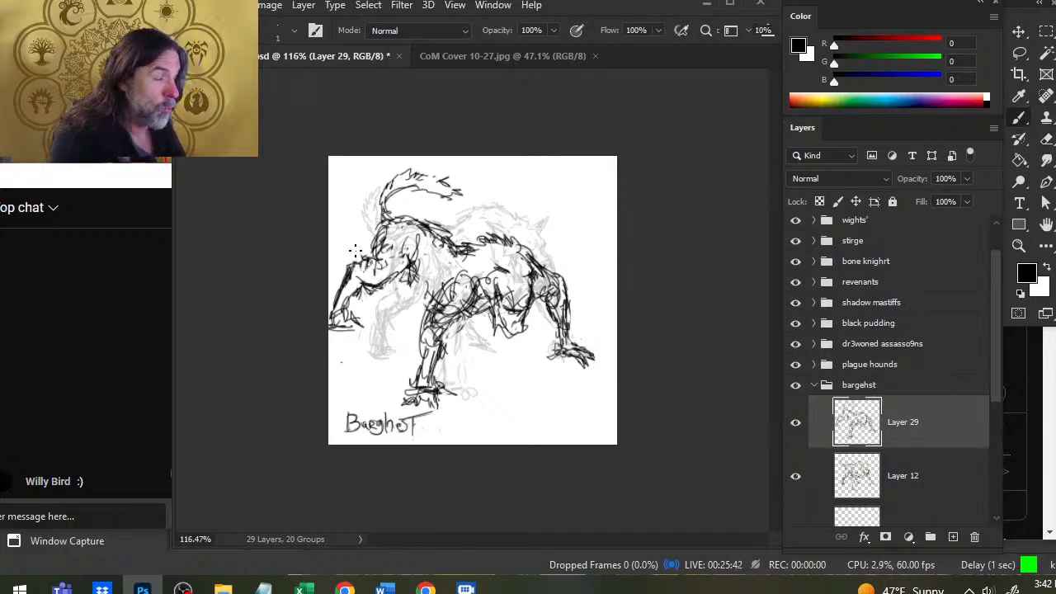
pyautogui.press('l')
pyautogui.moveTo(477, 187)
pyautogui.mouseDown()
pyautogui.moveTo(405, 171)
pyautogui.moveTo(351, 196)
pyautogui.moveTo(328, 247)
pyautogui.moveTo(335, 346)
pyautogui.moveTo(380, 348)
pyautogui.moveTo(469, 225)
pyautogui.moveTo(479, 177)
pyautogui.mouseUp()
pyautogui.press('v')
pyautogui.moveTo(407, 240)
pyautogui.mouseDown()
pyautogui.moveTo(452, 246)
pyautogui.moveTo(444, 235)
pyautogui.moveTo(462, 248)
pyautogui.mouseUp()
pyautogui.press('l')
pyautogui.click(450, 234)
# - Redraw the rump line and add a raised, bristling shoulder hump above the old back line
pyautogui.press('b')
pyautogui.press('e')
pyautogui.press('b')
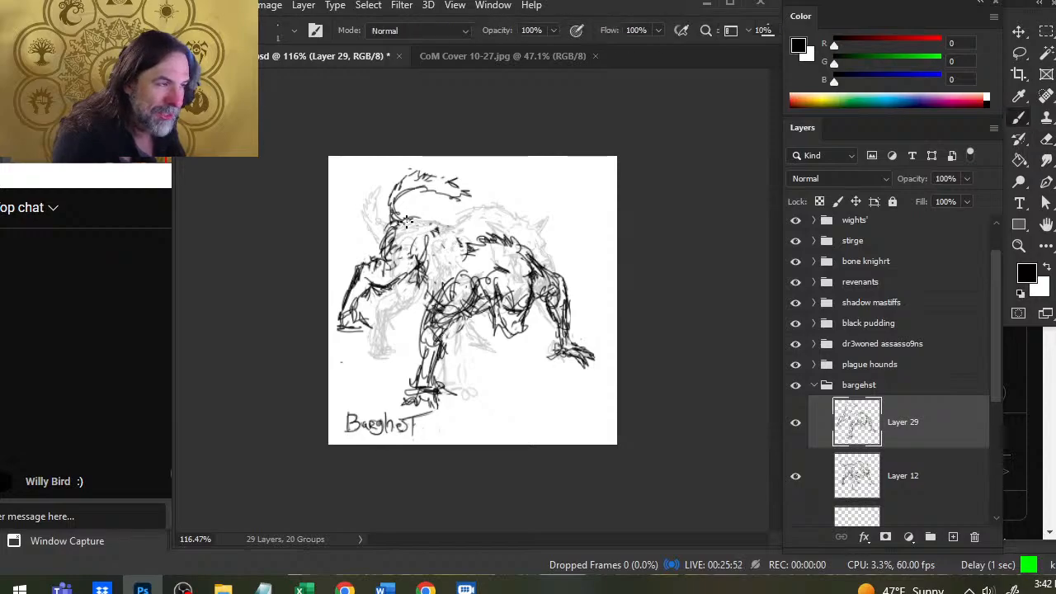
pyautogui.moveTo(450, 236)
pyautogui.mouseDown()
pyautogui.moveTo(470, 244)
pyautogui.moveTo(465, 229)
pyautogui.moveTo(504, 224)
pyautogui.moveTo(523, 233)
pyautogui.moveTo(538, 276)
pyautogui.moveTo(536, 264)
pyautogui.mouseUp()
pyautogui.moveTo(497, 224); pyautogui.dragTo(466, 220)
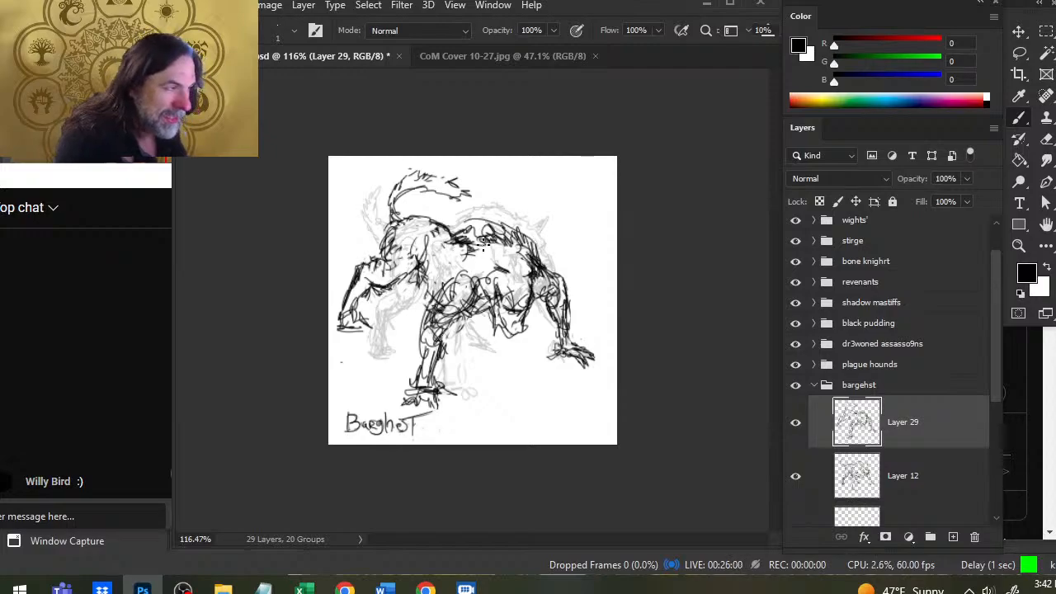
# - Clean up the old back line, excess mane strokes and overlapping scribbles inside the shoulder hump
pyautogui.press('e')
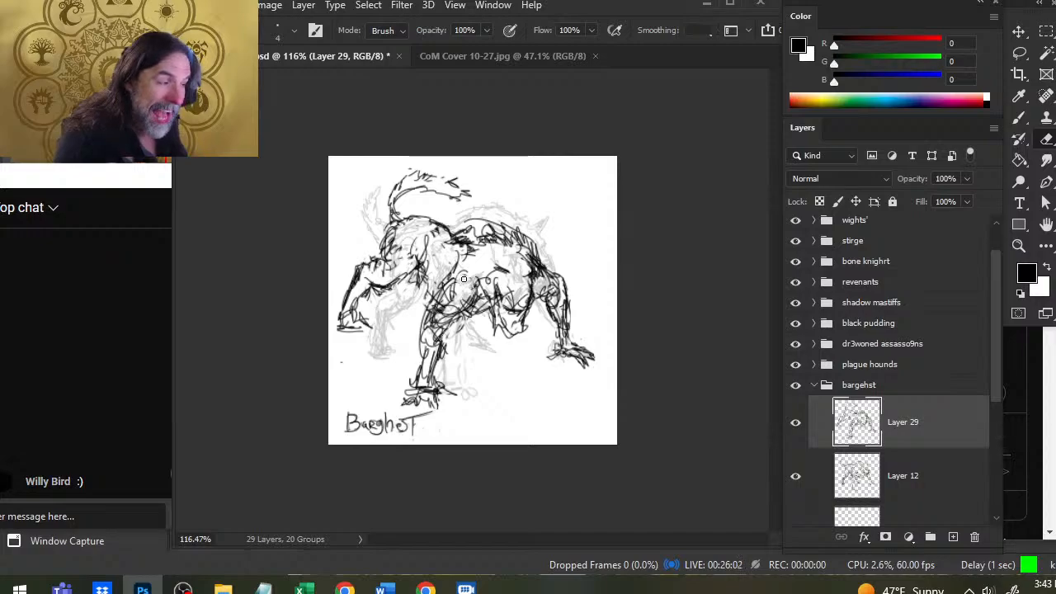
pyautogui.moveTo(463, 279)
pyautogui.mouseDown()
pyautogui.moveTo(478, 298)
pyautogui.moveTo(451, 302)
pyautogui.mouseUp()
pyautogui.moveTo(537, 279)
pyautogui.mouseDown()
pyautogui.moveTo(532, 254)
pyautogui.moveTo(540, 266)
pyautogui.mouseUp()
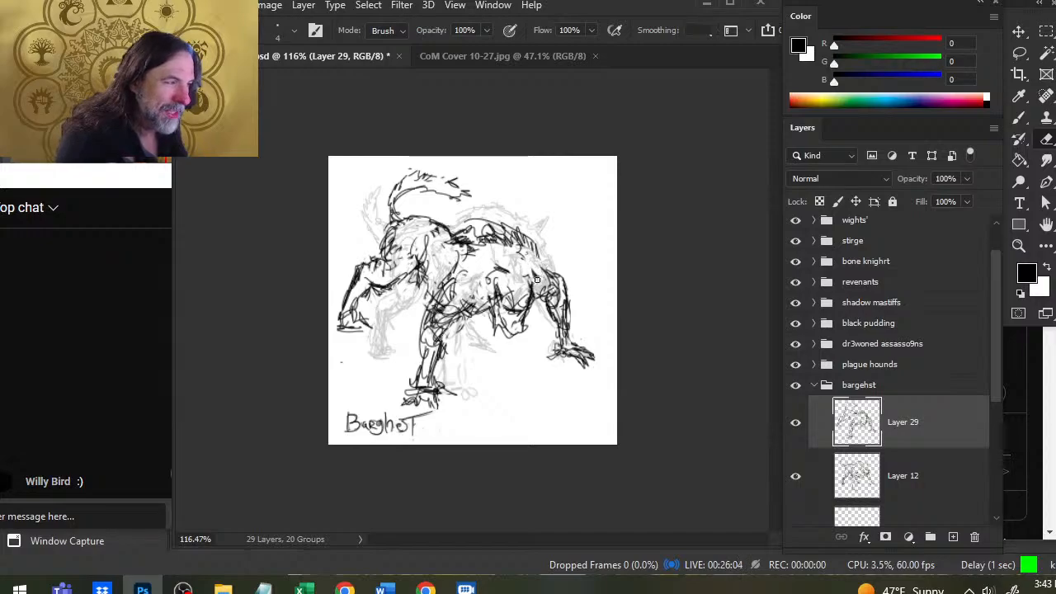
pyautogui.hotkey('ctrl', 'z')
pyautogui.hotkey('ctrl', 'z')
pyautogui.hotkey('ctrl', 'z')
pyautogui.hotkey('ctrl', 'z')
pyautogui.hotkey('ctrl', 'z')
pyautogui.hotkey('ctrl', 'z')
pyautogui.hotkey('ctrl', 'z')
pyautogui.hotkey('ctrl', 'z')
pyautogui.hotkey('ctrl', 'z')
pyautogui.hotkey('ctrl', 'z')
pyautogui.hotkey('ctrl', 'z')
pyautogui.hotkey('ctrl', 'z')
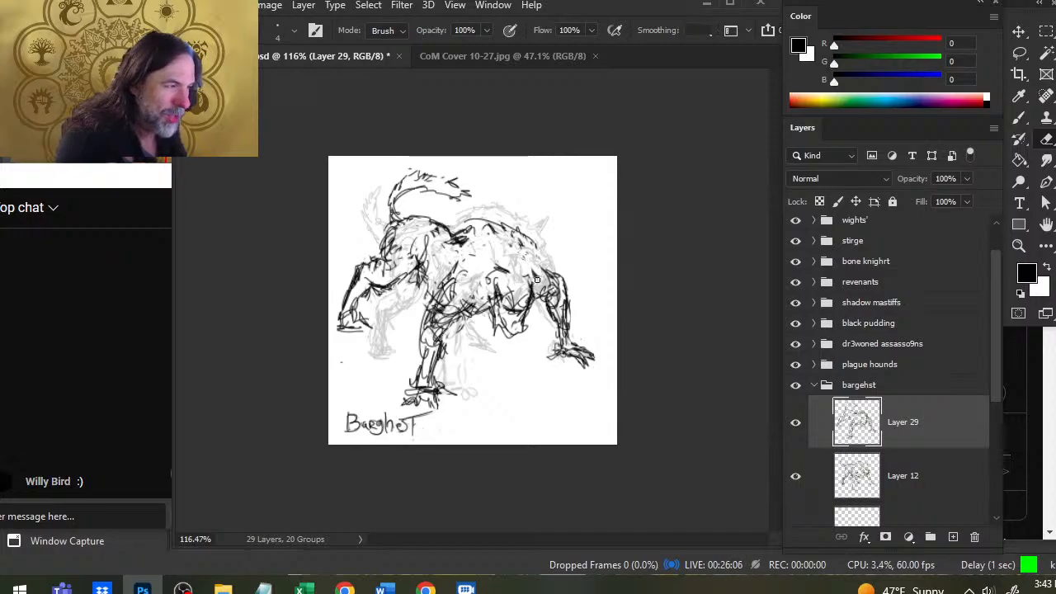
pyautogui.hotkey('ctrl', 'z')
pyautogui.hotkey('ctrl', 'z')
pyautogui.hotkey('ctrl', 'z')
pyautogui.press('b')
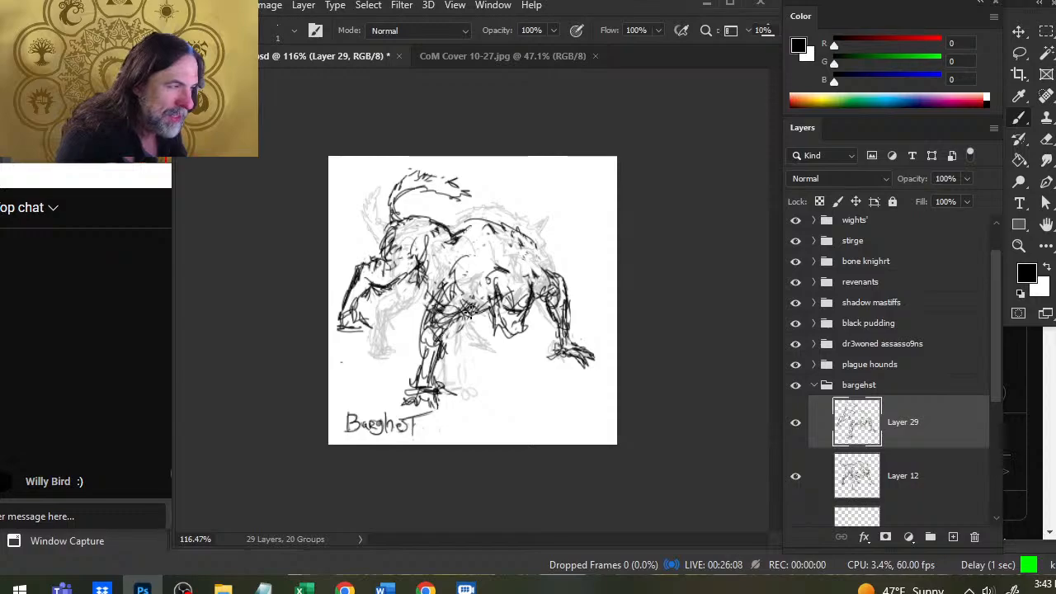
# - Move the lassoed head slightly down toward the outstretched foreleg and rework the neck and brow lines around it
pyautogui.press('l')
pyautogui.moveTo(485, 293)
pyautogui.mouseDown()
pyautogui.moveTo(535, 257)
pyautogui.moveTo(537, 319)
pyautogui.moveTo(541, 269)
pyautogui.moveTo(521, 308)
pyautogui.mouseUp()
pyautogui.press('v')
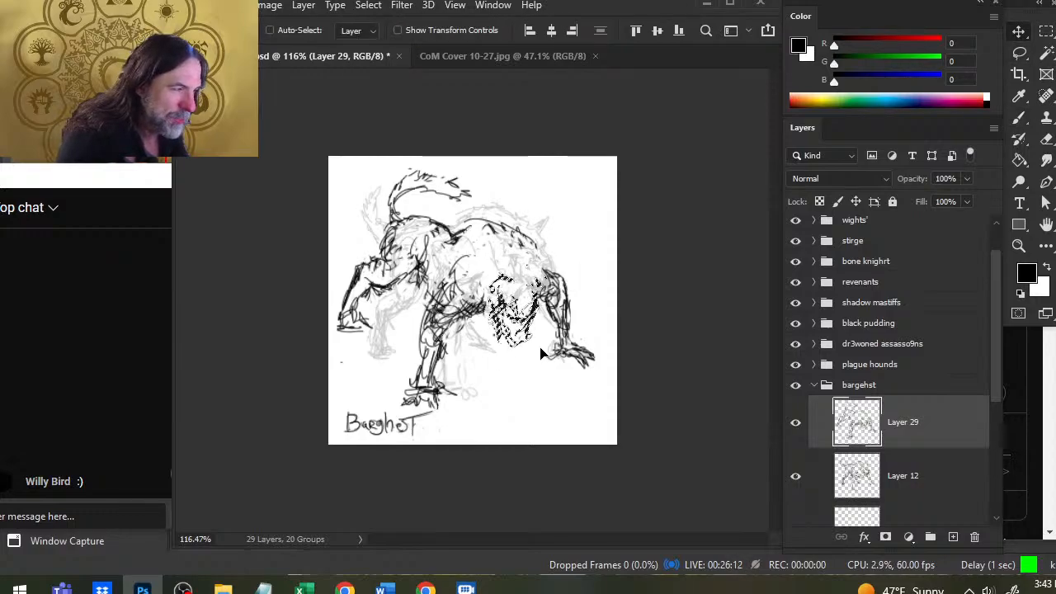
pyautogui.press('l')
pyautogui.press('b')
pyautogui.hotkey('ctrl', 'd')
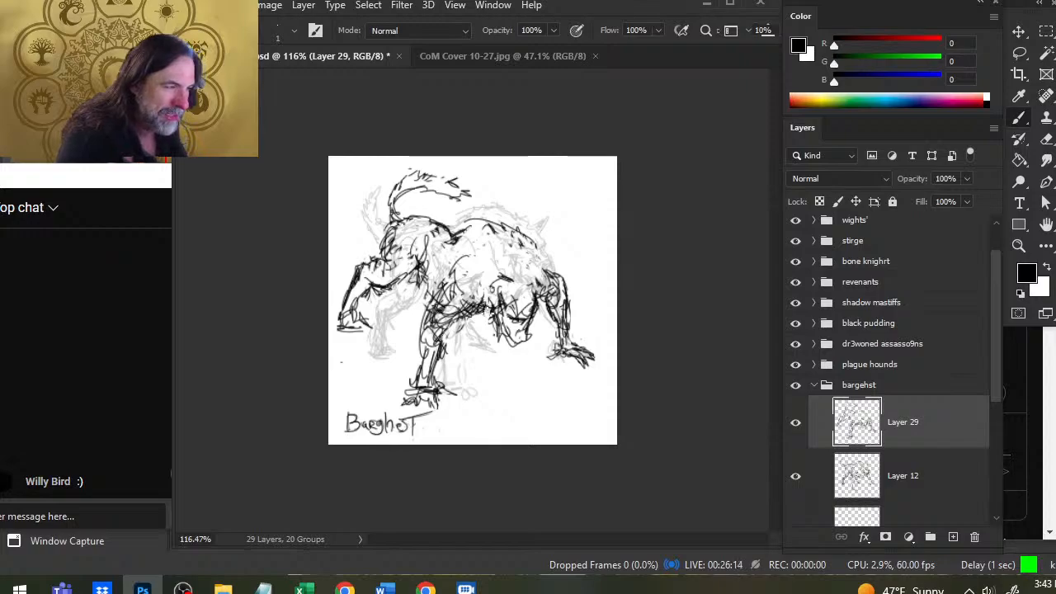
pyautogui.moveTo(471, 283); pyautogui.dragTo(487, 315)
pyautogui.moveTo(545, 283); pyautogui.dragTo(540, 307)
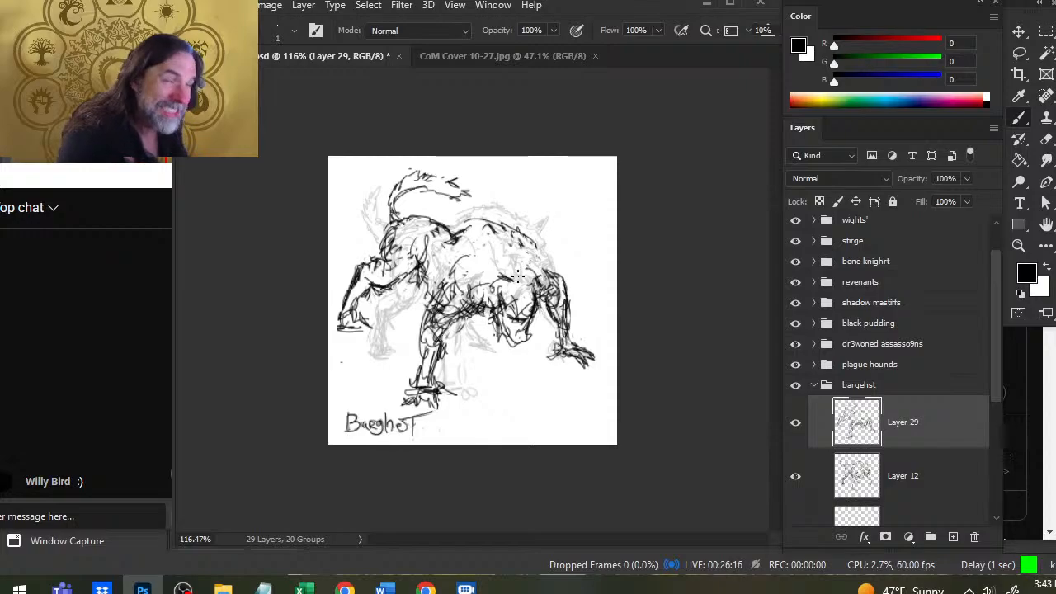
pyautogui.press('e')
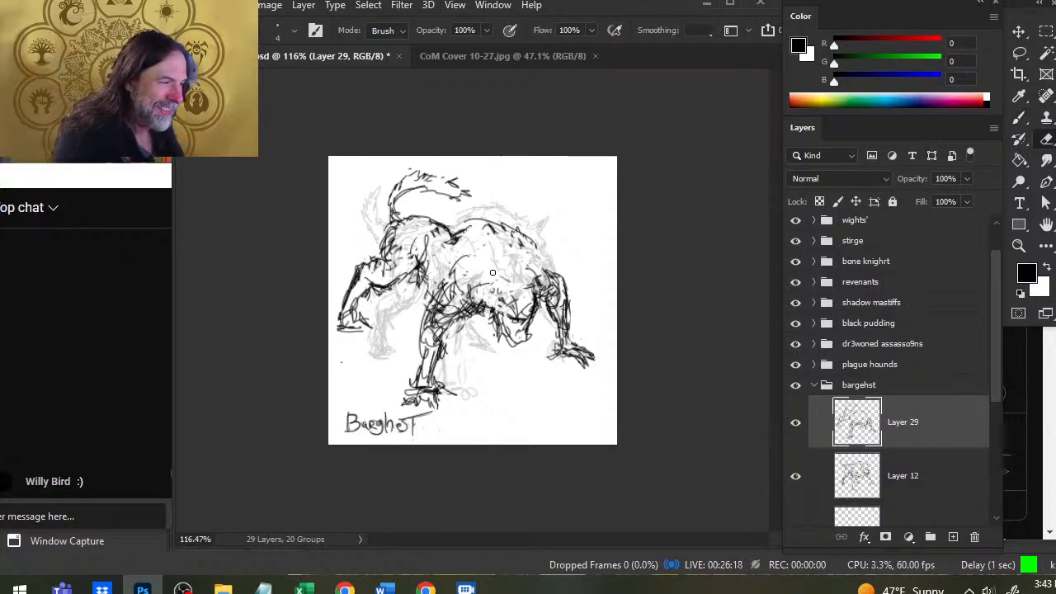
# - Erase the blunt snout and redraw the head with a longer, narrower muzzle pointing downward
pyautogui.press('b')
pyautogui.moveTo(492, 292)
pyautogui.mouseDown()
pyautogui.moveTo(505, 344)
pyautogui.moveTo(526, 323)
pyautogui.moveTo(498, 328)
pyautogui.moveTo(531, 345)
pyautogui.moveTo(495, 306)
pyautogui.moveTo(503, 367)
pyautogui.moveTo(492, 316)
pyautogui.moveTo(512, 347)
pyautogui.mouseUp()
pyautogui.press('e')
pyautogui.press('b')
pyautogui.press('e')
pyautogui.press('b')
pyautogui.press('e')
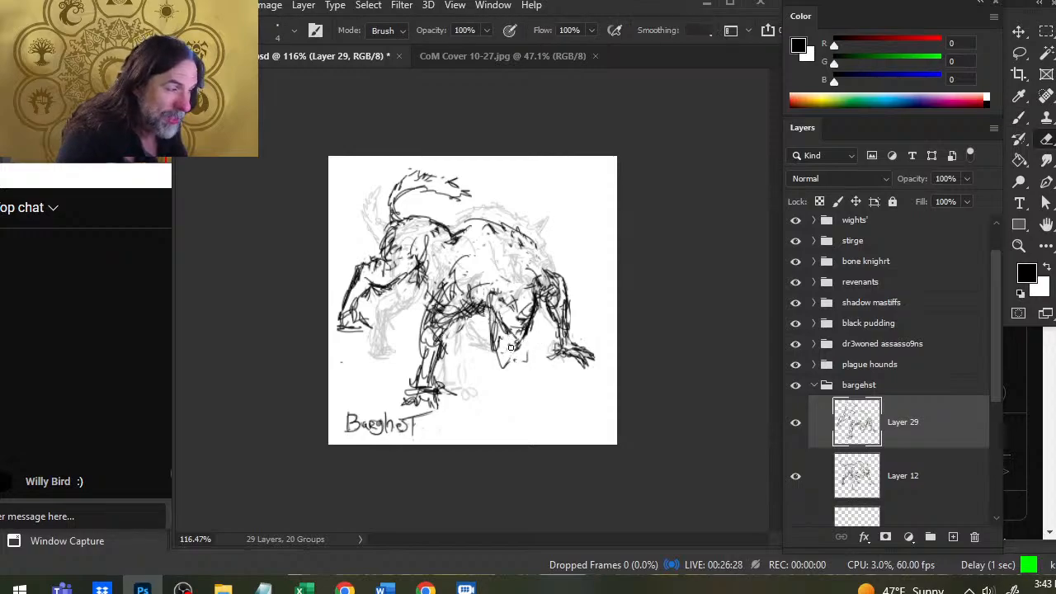
pyautogui.press('b')
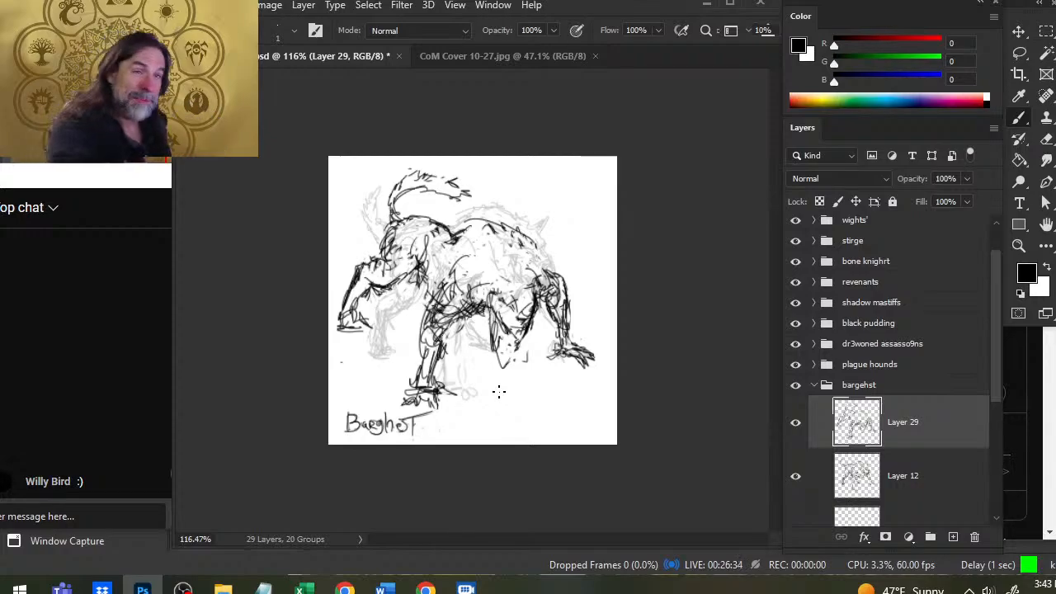
pyautogui.press('e')
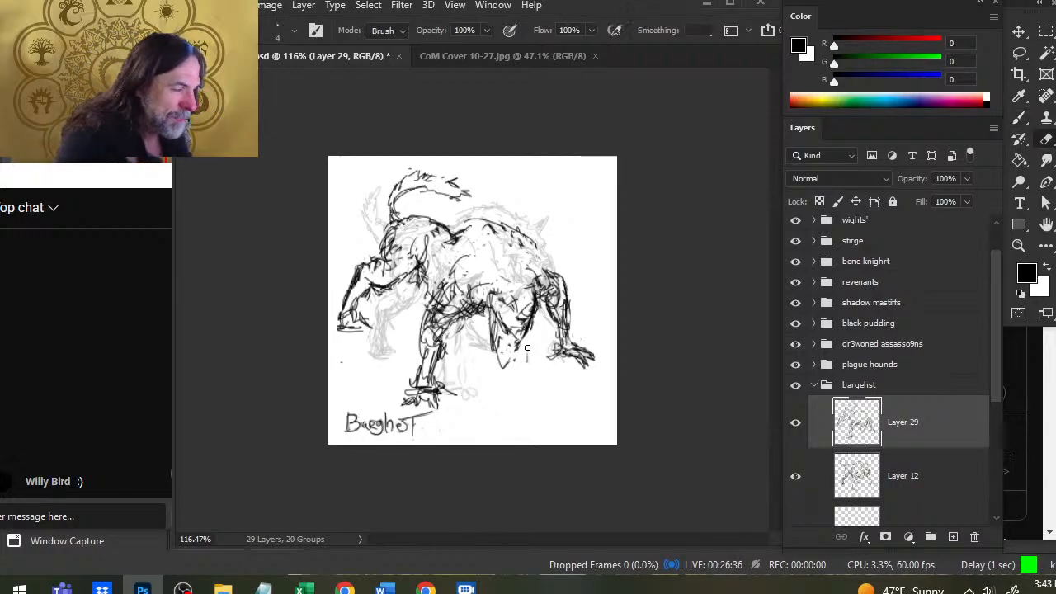
# - Close the muzzle tip, add spiky fur strokes above the head and erase stray lines on the face
pyautogui.press('b')
pyautogui.moveTo(486, 334)
pyautogui.mouseDown()
pyautogui.moveTo(511, 366)
pyautogui.moveTo(520, 340)
pyautogui.moveTo(486, 280)
pyautogui.moveTo(495, 290)
pyautogui.moveTo(508, 272)
pyautogui.mouseUp()
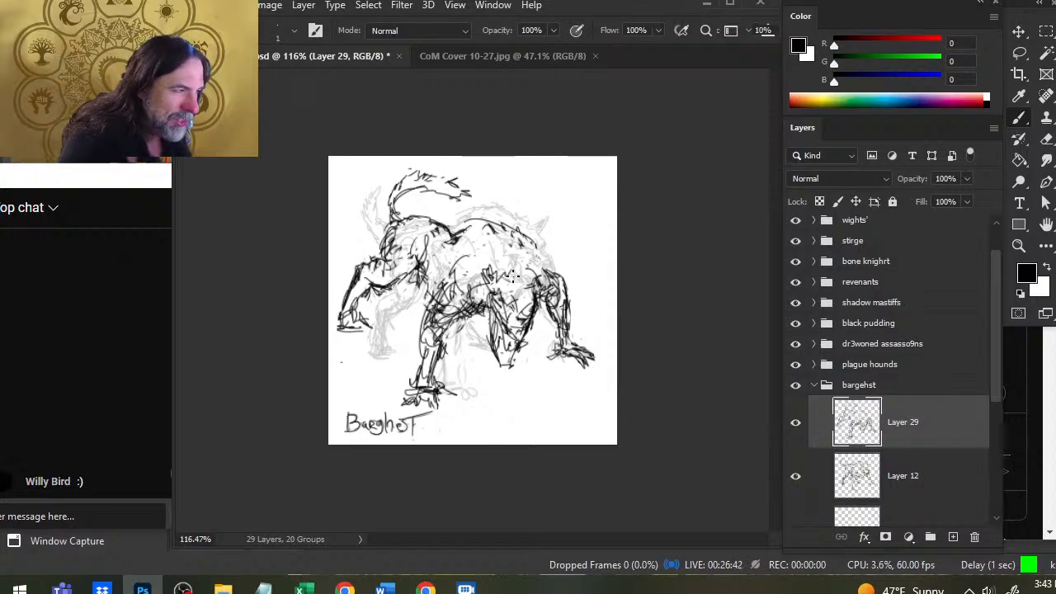
pyautogui.press('e')
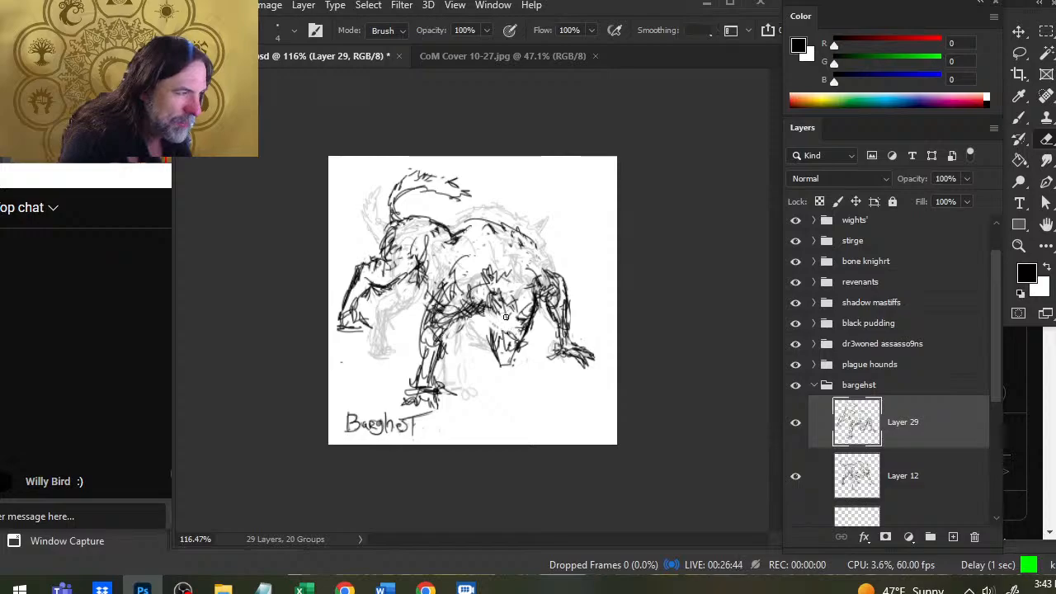
# - Hatch dark shading on the face and chest and add a curved shoulder contour above the outstretched foreleg
pyautogui.press('b')
pyautogui.moveTo(506, 326)
pyautogui.mouseDown()
pyautogui.moveTo(518, 337)
pyautogui.moveTo(487, 293)
pyautogui.moveTo(464, 315)
pyautogui.moveTo(450, 297)
pyautogui.moveTo(455, 284)
pyautogui.moveTo(442, 297)
pyautogui.moveTo(462, 313)
pyautogui.moveTo(476, 302)
pyautogui.moveTo(458, 295)
pyautogui.moveTo(478, 304)
pyautogui.mouseUp()
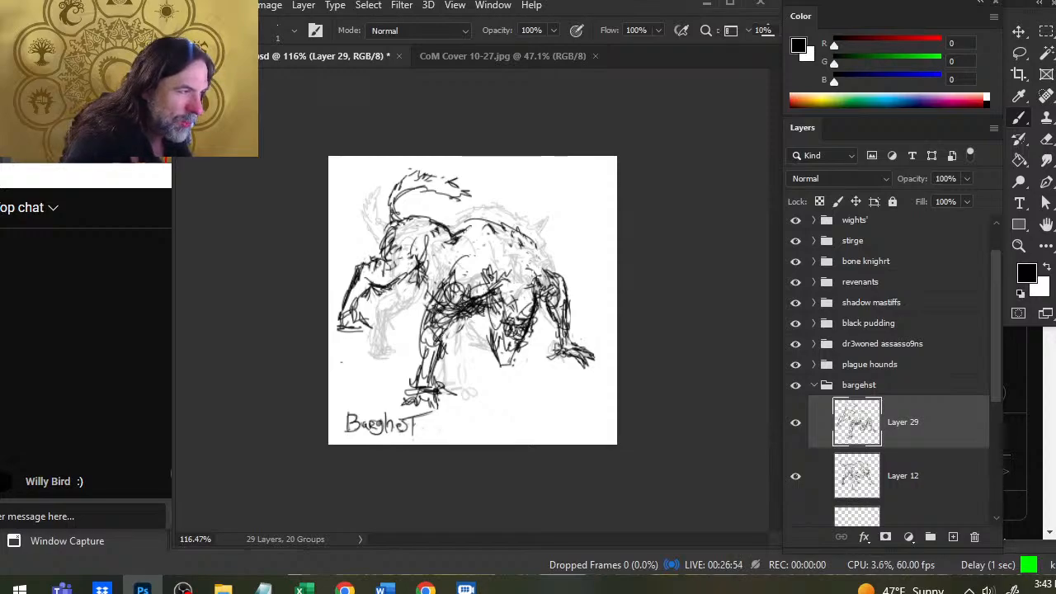
pyautogui.moveTo(514, 258)
pyautogui.mouseDown()
pyautogui.moveTo(540, 271)
pyautogui.moveTo(549, 294)
pyautogui.mouseUp()
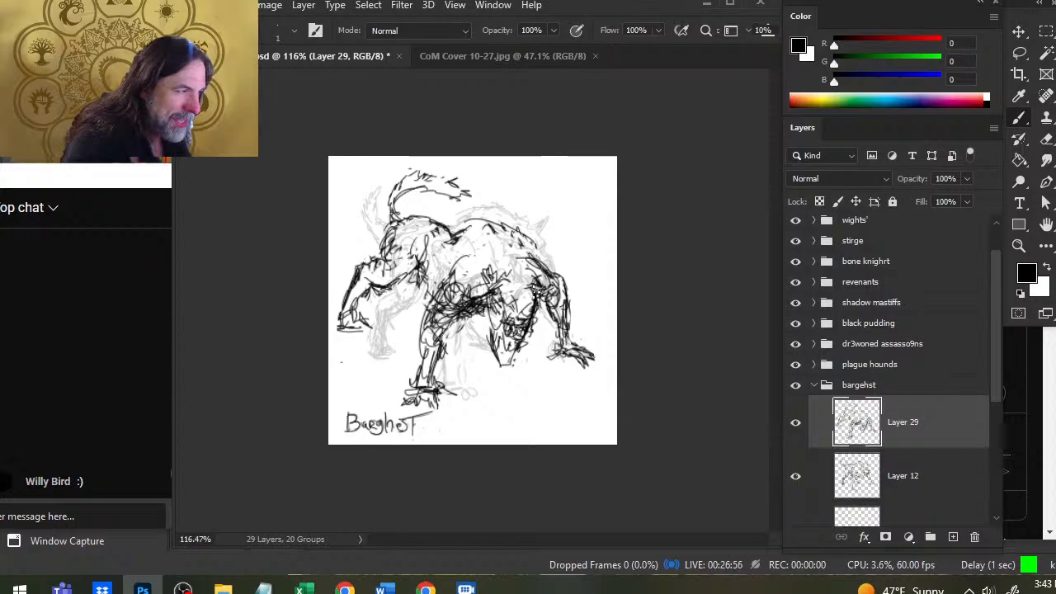
pyautogui.press('l')
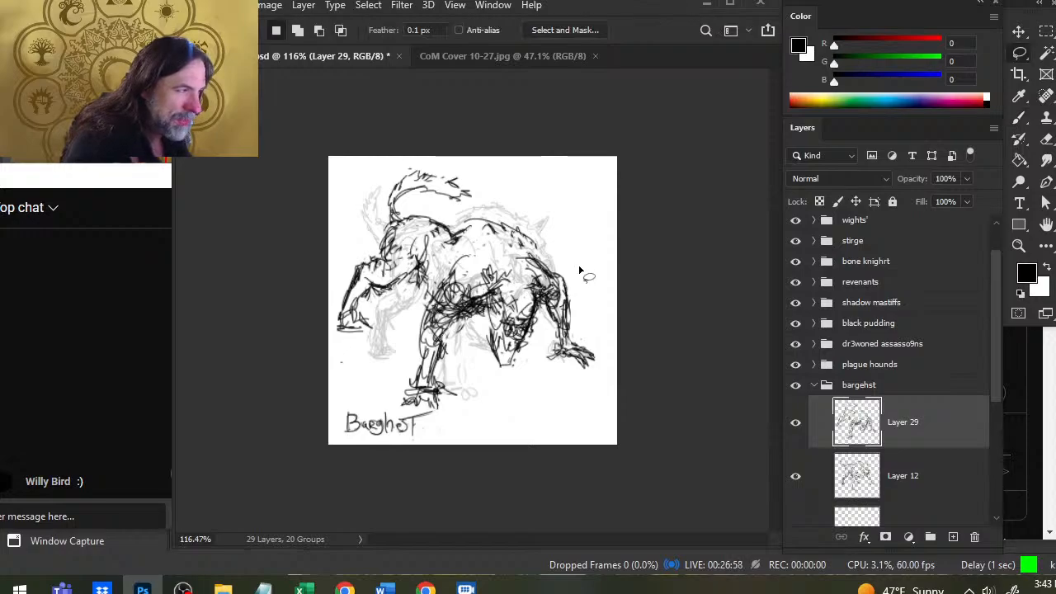
# - Lasso the barghest's outstretched far foreleg and move it slightly down and outward from the body
pyautogui.moveTo(580, 269); pyautogui.dragTo(537, 351)
pyautogui.moveTo(565, 312)
pyautogui.keyDown('ctrl'); pyautogui.mouseDown()
pyautogui.moveTo(577, 323)
pyautogui.moveTo(547, 277)
pyautogui.moveTo(536, 307)
pyautogui.moveTo(565, 285)
pyautogui.mouseUp(); pyautogui.keyUp('ctrl')
pyautogui.hotkey('ctrl', 'd')
pyautogui.press('b')
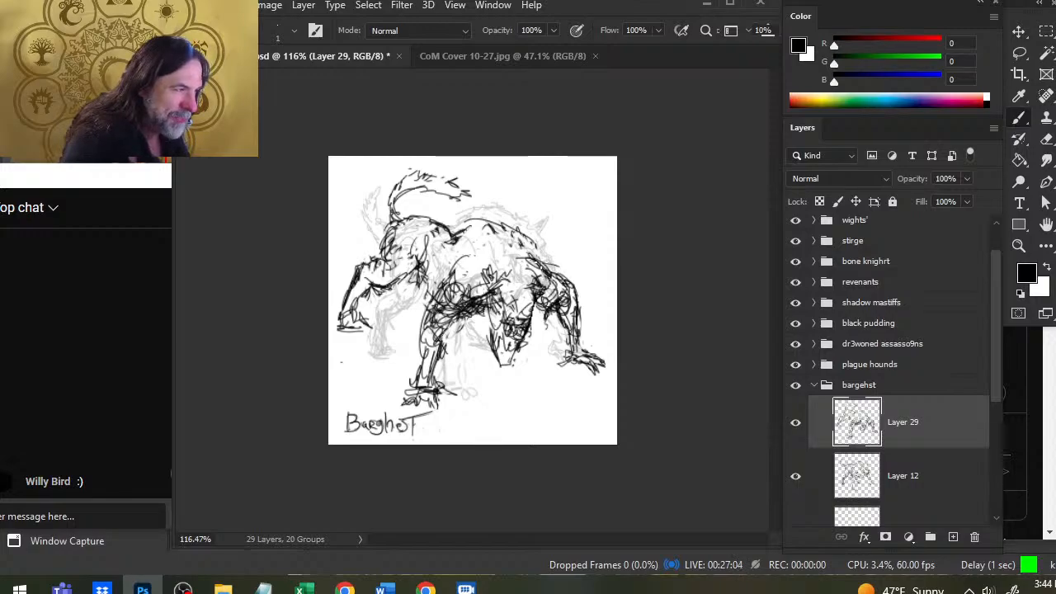
# - Erase stray lines and redraw the upper part of the moved foreleg to join it to the shoulder
pyautogui.press('e')
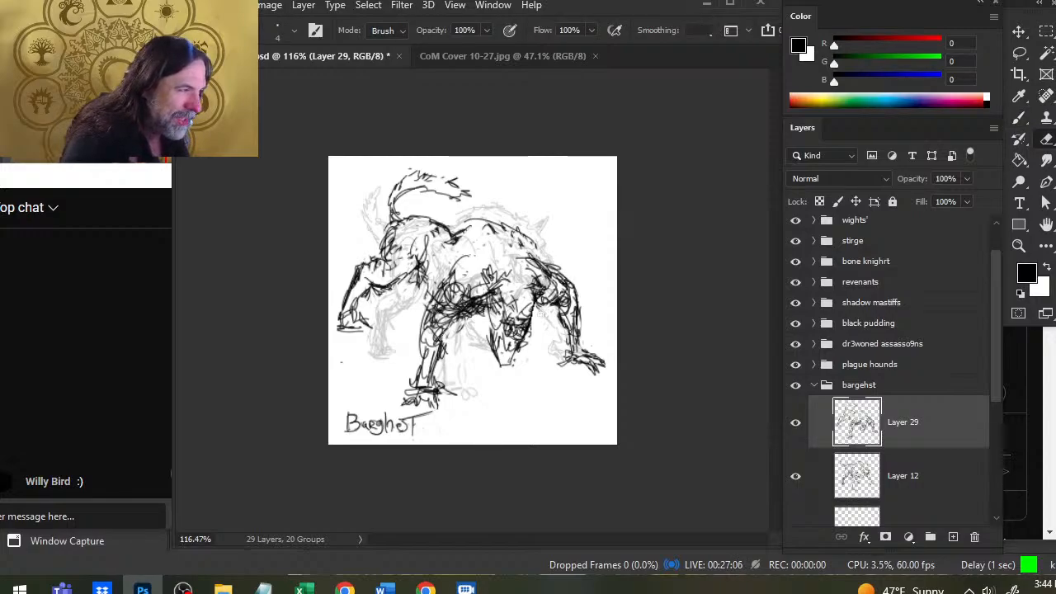
pyautogui.press('b')
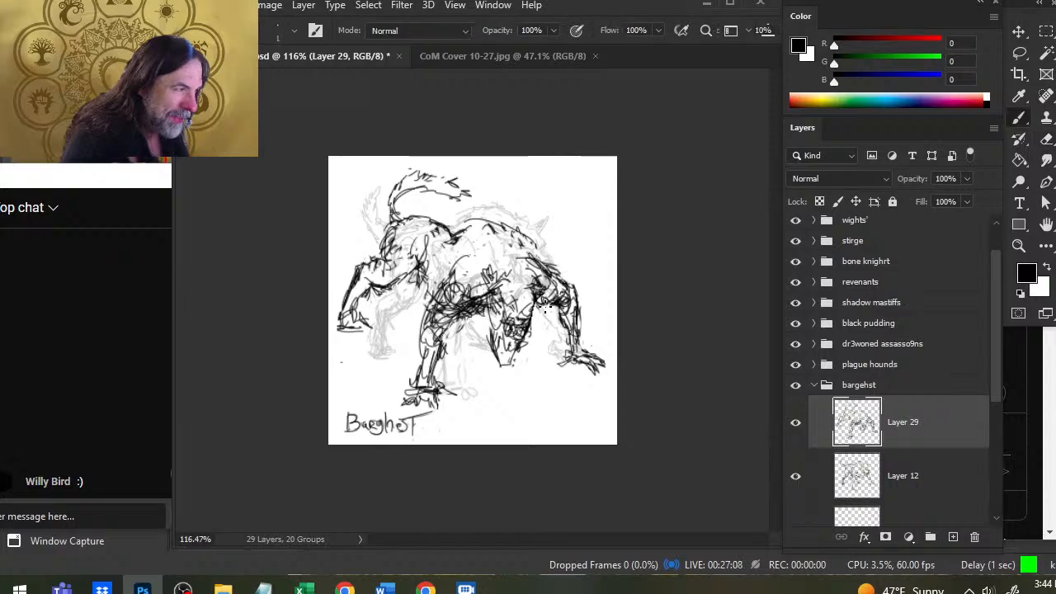
pyautogui.press('e')
pyautogui.press('b')
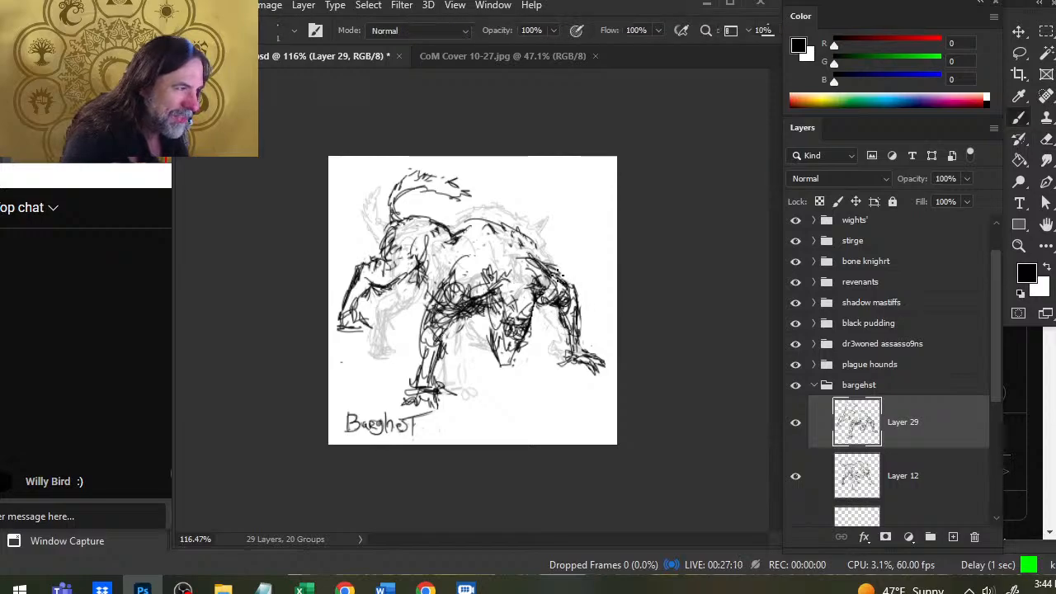
pyautogui.press('e')
pyautogui.press('b')
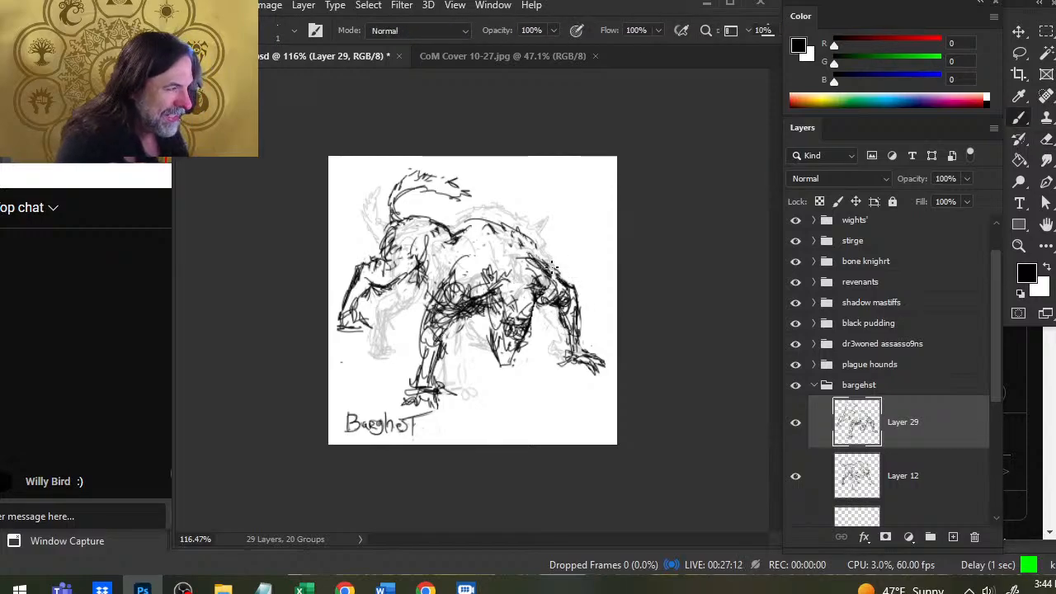
# - Erase the smooth contour of the barghest's upper back and redraw it with spiky fur along the hump
pyautogui.press('e')
pyautogui.moveTo(499, 221)
pyautogui.mouseDown()
pyautogui.moveTo(542, 243)
pyautogui.moveTo(545, 264)
pyautogui.moveTo(501, 214)
pyautogui.moveTo(437, 228)
pyautogui.moveTo(474, 234)
pyautogui.moveTo(494, 219)
pyautogui.moveTo(449, 228)
pyautogui.moveTo(470, 225)
pyautogui.moveTo(455, 242)
pyautogui.mouseUp()
pyautogui.press('b')
pyautogui.press('e')
pyautogui.press('b')
pyautogui.press('e')
pyautogui.press('b')
pyautogui.press('e')
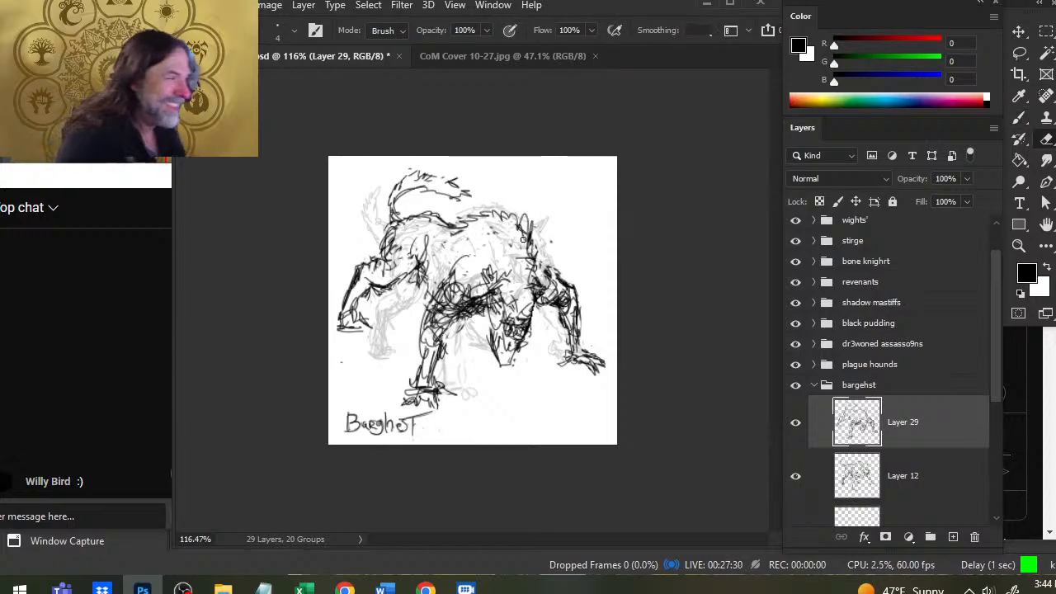
# - Clean up the lines inside the hackles and continue the jagged fur down toward the far shoulder
pyautogui.moveTo(518, 227); pyautogui.dragTo(528, 269)
pyautogui.press('b')
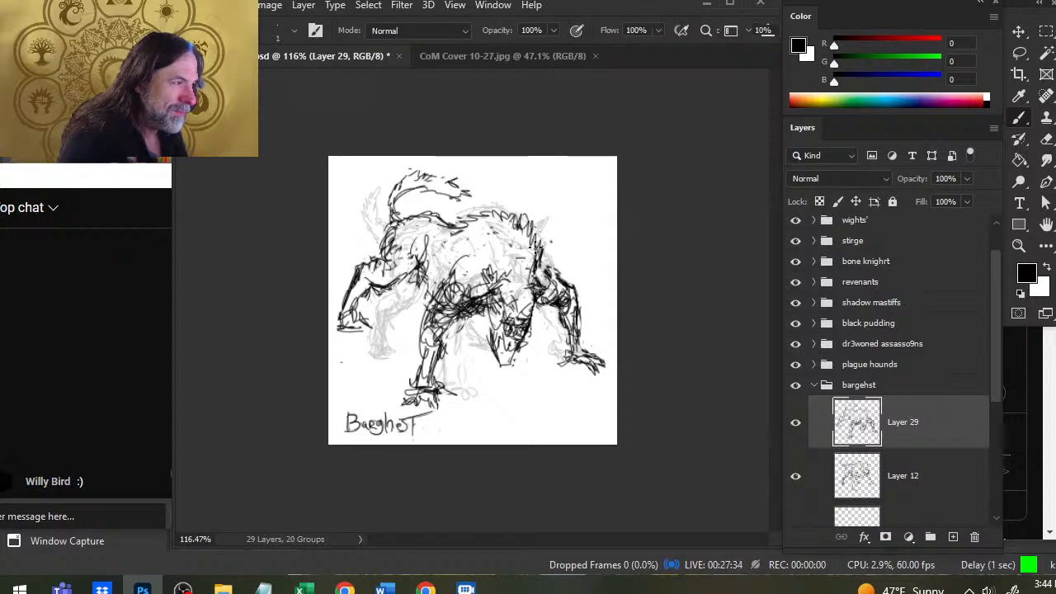
pyautogui.press('e')
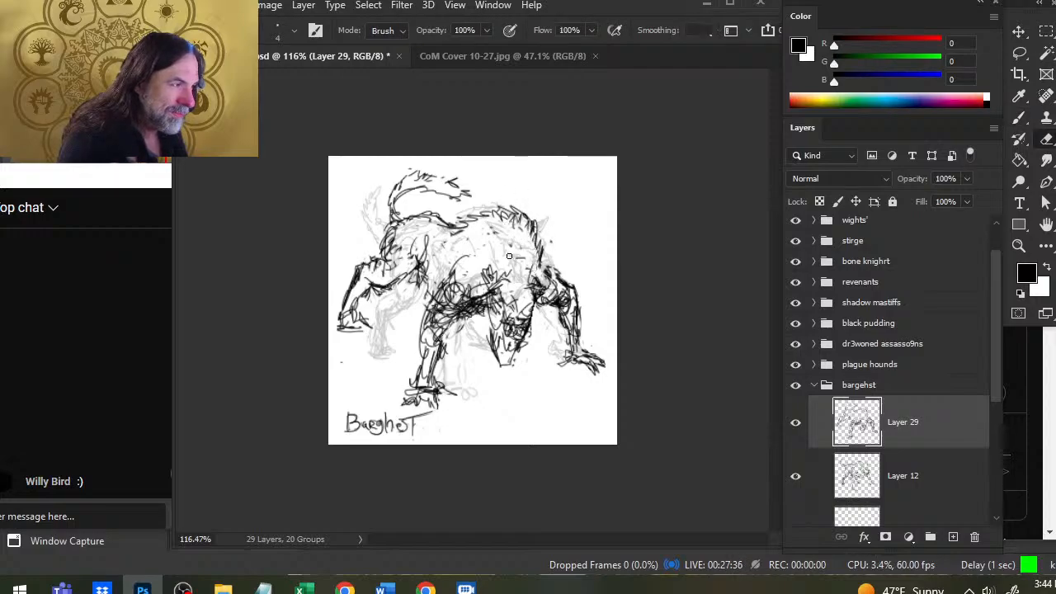
pyautogui.press('b')
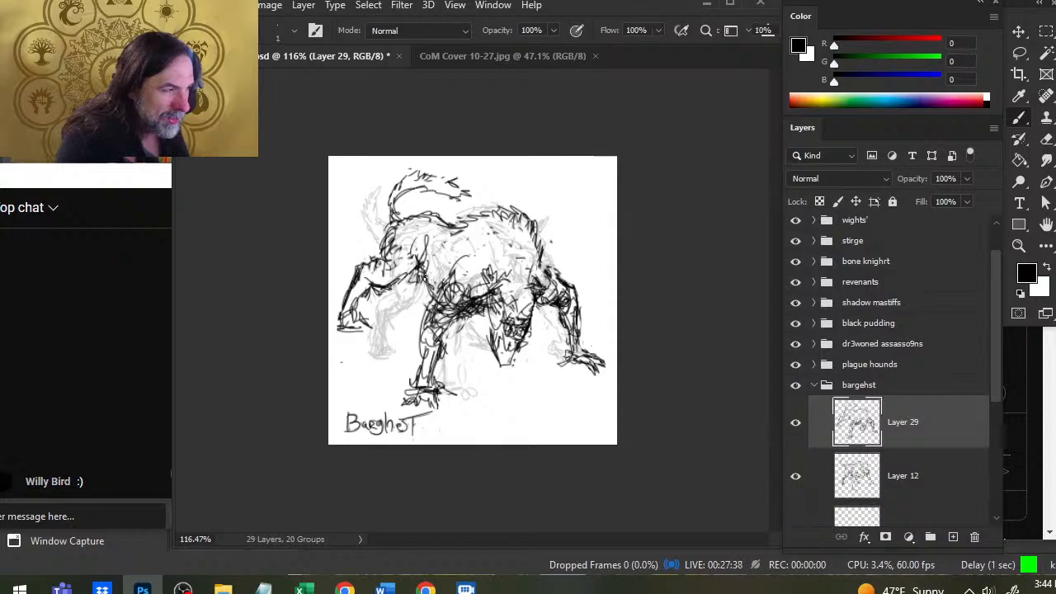
# - Erase much of the dark chest hatching and thicken the near foreleg and its paw with bolder strokes
pyautogui.moveTo(462, 311)
pyautogui.mouseDown()
pyautogui.moveTo(473, 326)
pyautogui.moveTo(464, 308)
pyautogui.moveTo(490, 302)
pyautogui.moveTo(438, 298)
pyautogui.mouseUp()
pyautogui.press('e')
pyautogui.press('b')
pyautogui.press('e')
pyautogui.moveTo(537, 289)
pyautogui.mouseDown()
pyautogui.moveTo(540, 279)
pyautogui.moveTo(544, 312)
pyautogui.moveTo(548, 263)
pyautogui.mouseUp()
pyautogui.press('b')
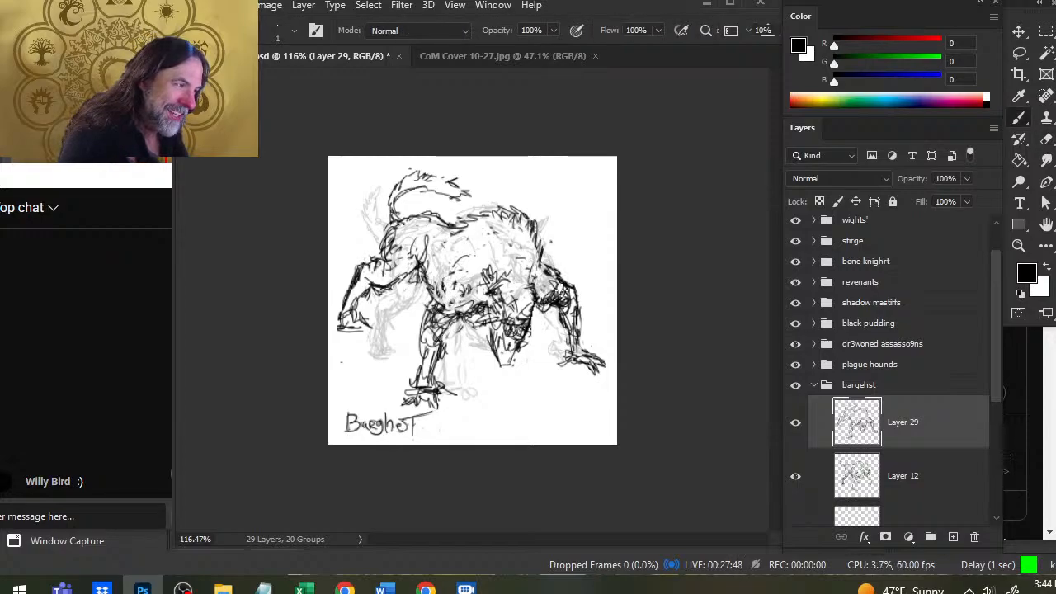
pyautogui.moveTo(451, 310)
pyautogui.mouseDown()
pyautogui.moveTo(462, 315)
pyautogui.moveTo(425, 326)
pyautogui.moveTo(437, 347)
pyautogui.moveTo(445, 338)
pyautogui.moveTo(427, 355)
pyautogui.moveTo(431, 398)
pyautogui.moveTo(443, 379)
pyautogui.moveTo(435, 390)
pyautogui.moveTo(452, 404)
pyautogui.moveTo(426, 402)
pyautogui.moveTo(455, 409)
pyautogui.mouseUp()
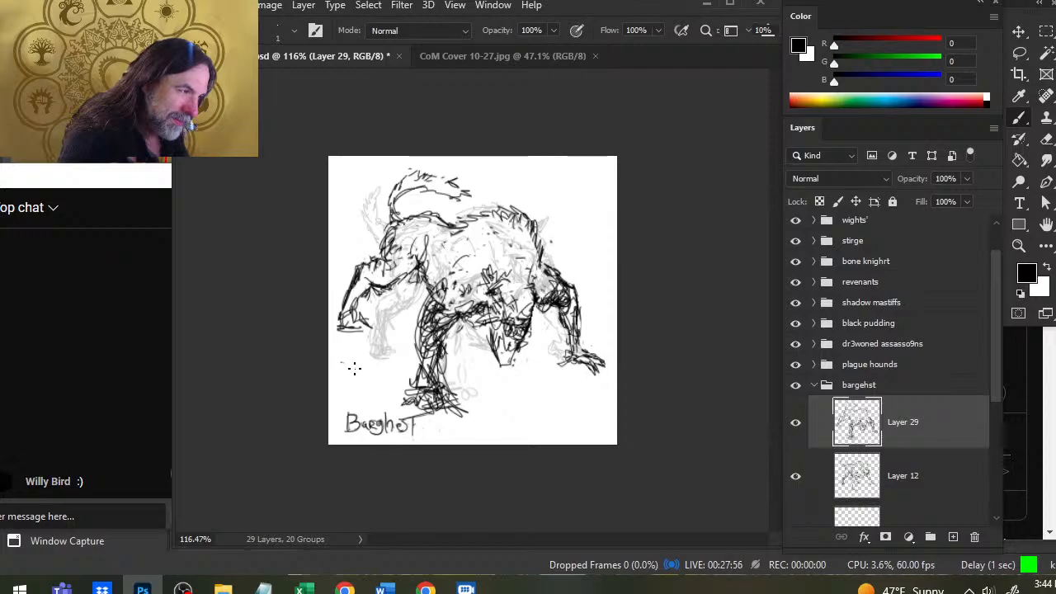
# - Lasso the rear leg and move it slightly up and inward toward the body
pyautogui.press('l')
pyautogui.moveTo(357, 221)
pyautogui.mouseDown()
pyautogui.moveTo(329, 301)
pyautogui.moveTo(399, 315)
pyautogui.mouseUp()
pyautogui.moveTo(357, 219); pyautogui.dragTo(356, 219)
pyautogui.press('v')
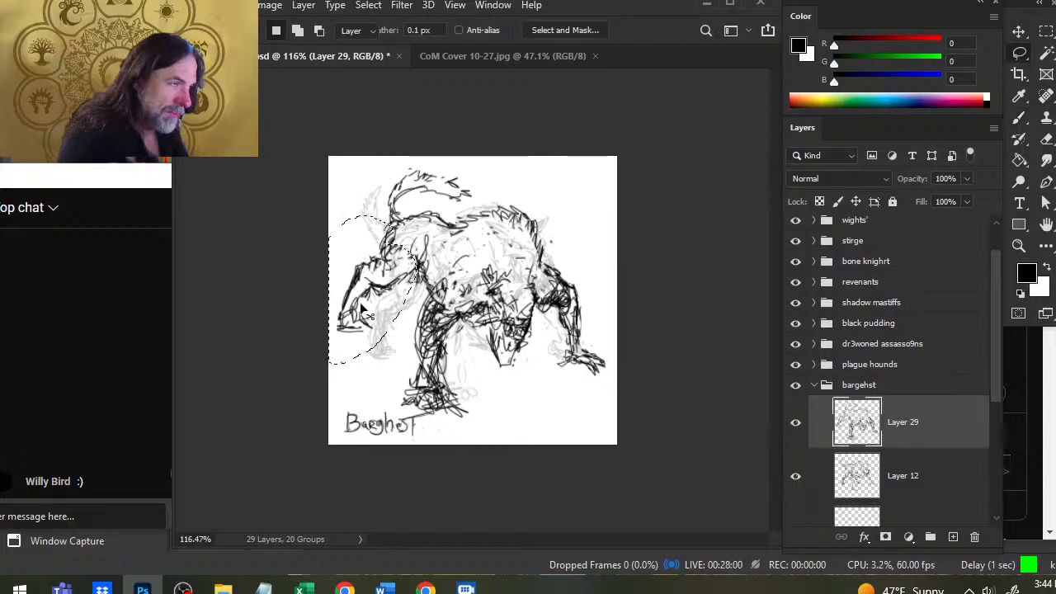
pyautogui.moveTo(361, 310)
pyautogui.mouseDown()
pyautogui.moveTo(366, 302)
pyautogui.moveTo(377, 328)
pyautogui.mouseUp()
pyautogui.hotkey('ctrl', 'd')
pyautogui.press('b')
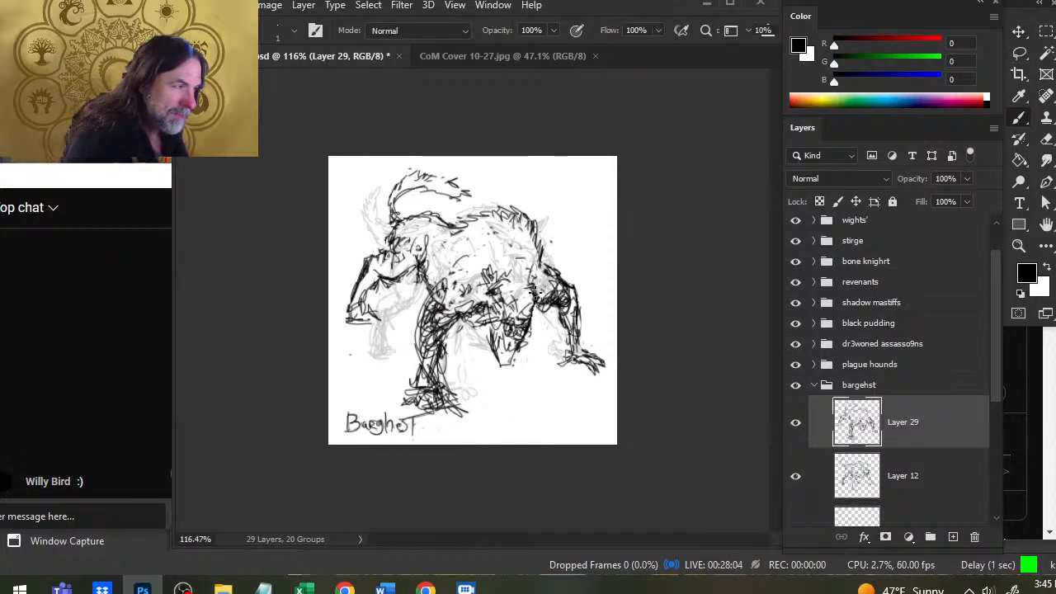
# - Erase a gap across the near foreleg and redraw its upper part as a bent, curved limb
pyautogui.press('e')
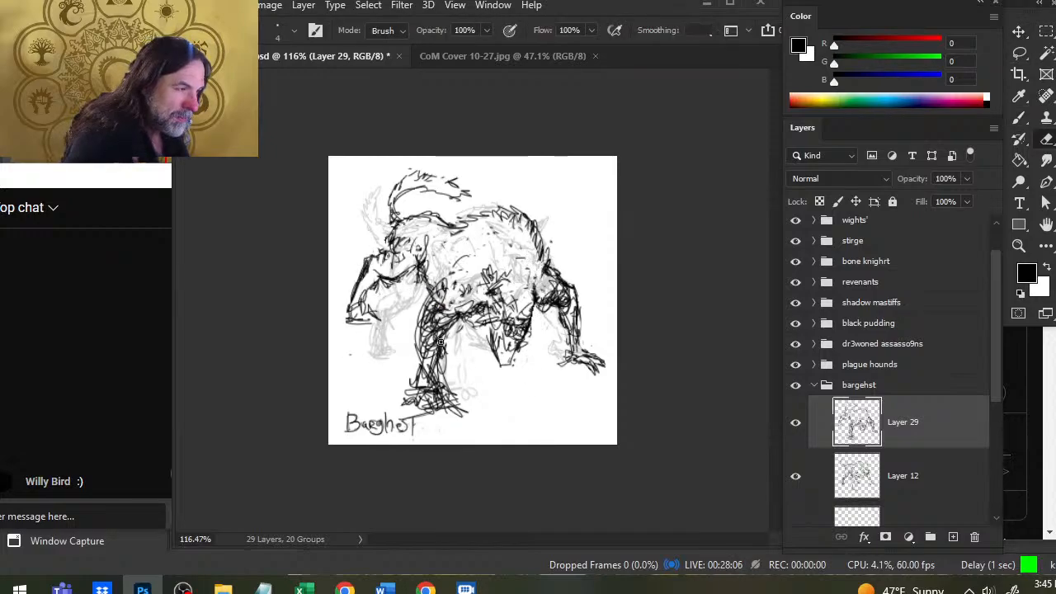
pyautogui.moveTo(437, 314)
pyautogui.mouseDown()
pyautogui.moveTo(429, 298)
pyautogui.moveTo(420, 337)
pyautogui.moveTo(427, 303)
pyautogui.moveTo(422, 326)
pyautogui.moveTo(449, 323)
pyautogui.moveTo(441, 304)
pyautogui.moveTo(462, 285)
pyautogui.moveTo(518, 307)
pyautogui.mouseUp()
pyautogui.press('b')
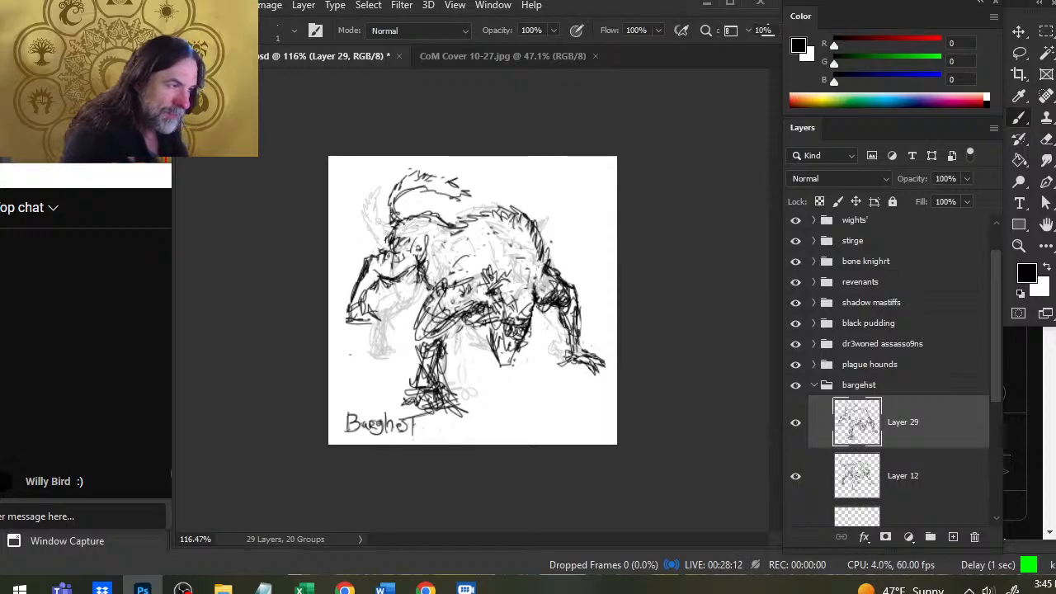
pyautogui.moveTo(458, 325)
pyautogui.mouseDown()
pyautogui.moveTo(409, 351)
pyautogui.moveTo(441, 379)
pyautogui.mouseUp()
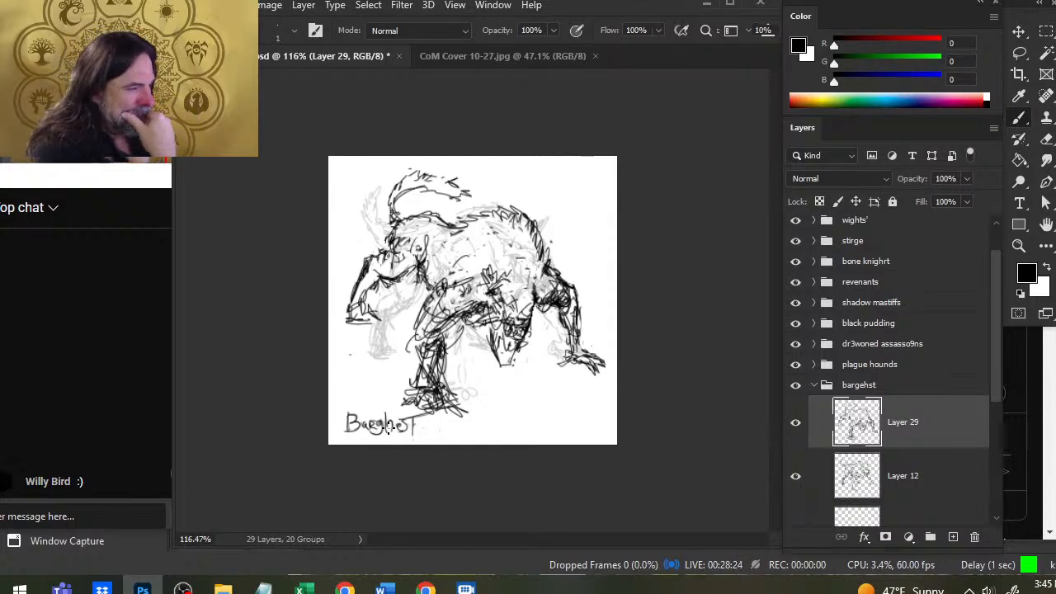
# - Switch to the browser, consult the Monstrous Manual's Barghest entry, and return to the drawing in Photoshop
pyautogui.hotkey('alt', 'Tab')
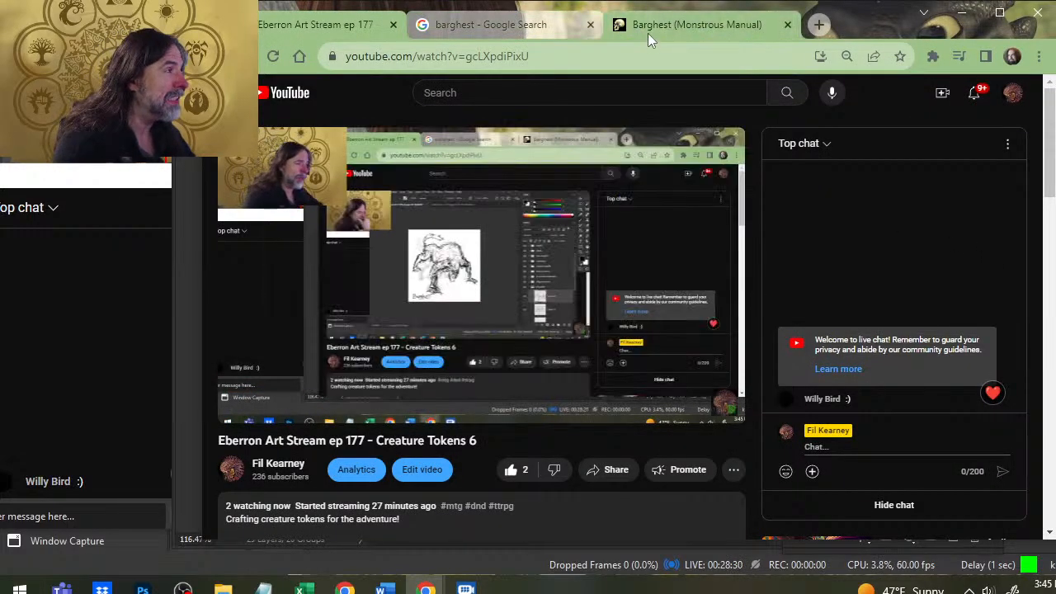
pyautogui.click(647, 33)
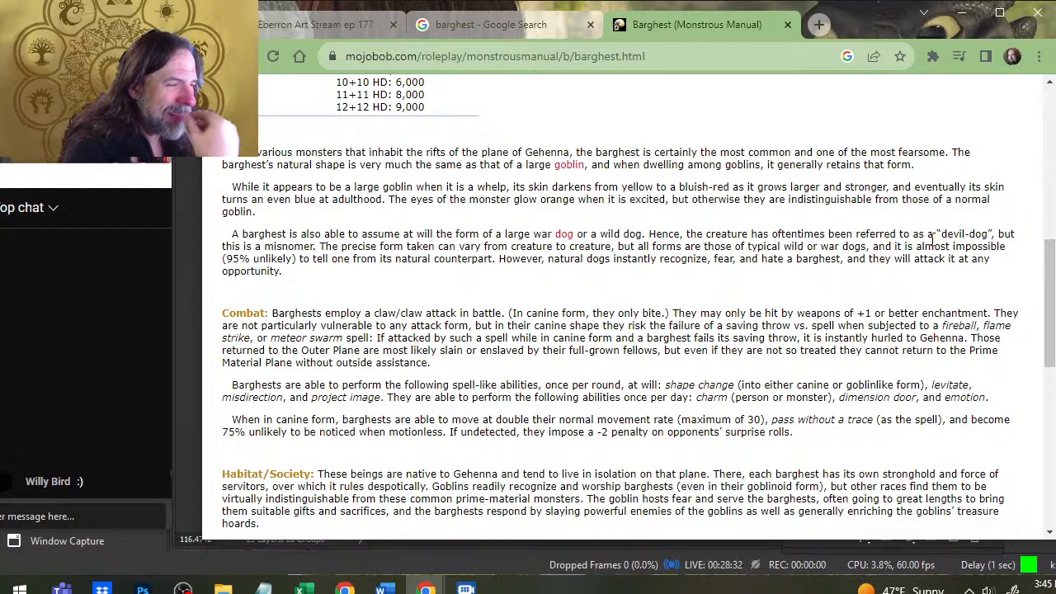
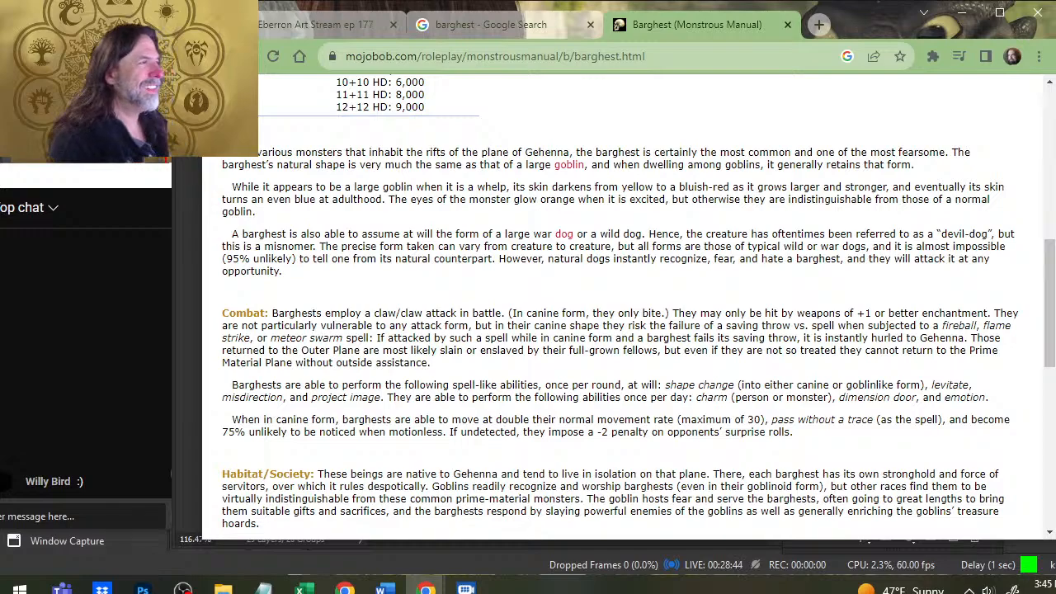
pyautogui.hotkey('alt', 'Tab')
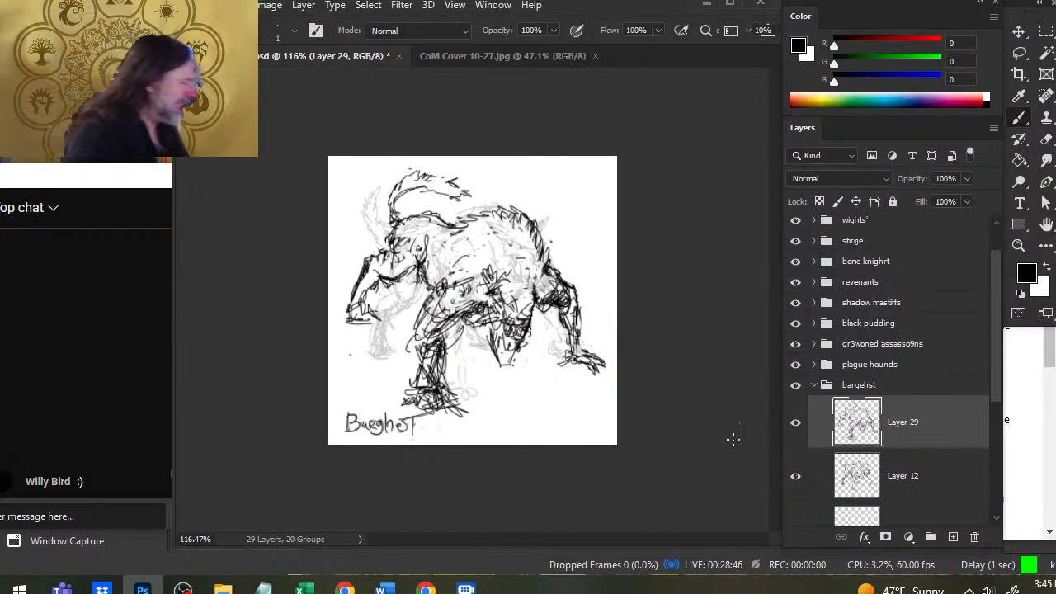
# - Hide and reshow Layer 29 to compare the new barghest pose with the earlier sketch
pyautogui.click(796, 423)
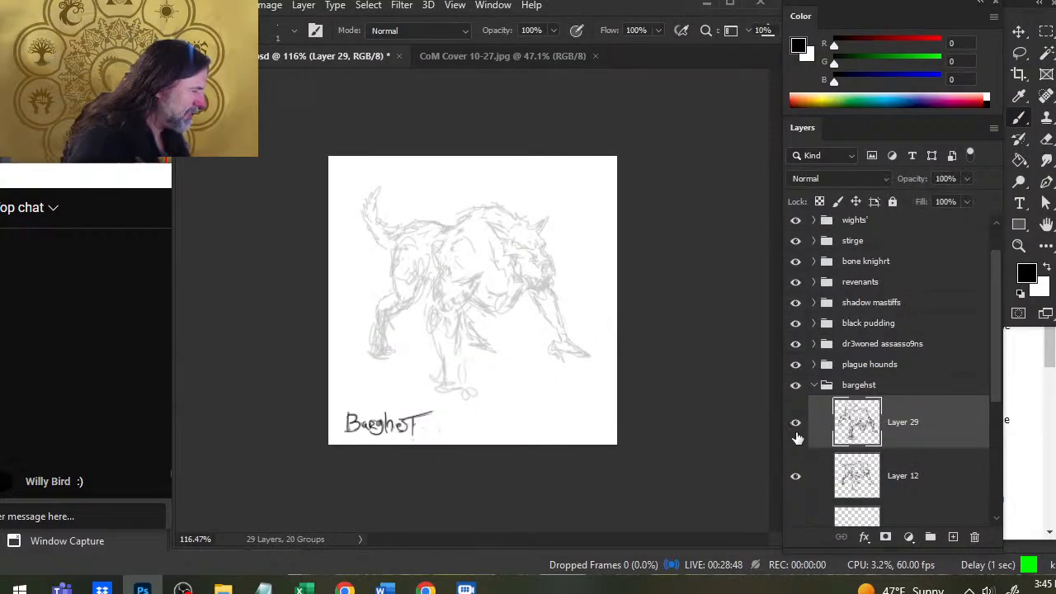
pyautogui.click(796, 435)
pyautogui.rightClick(887, 429)
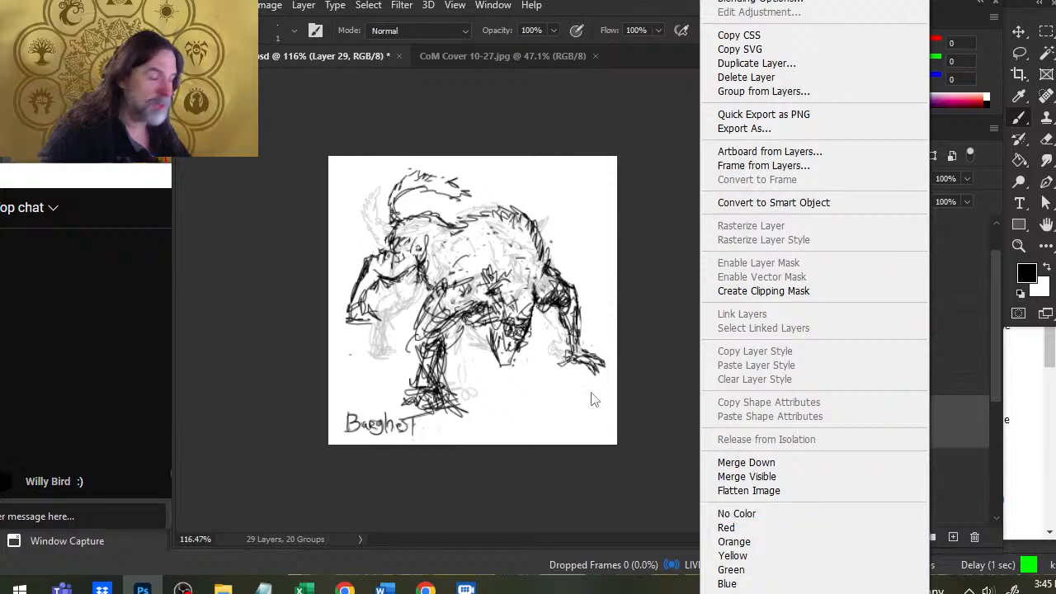
pyautogui.click(691, 350)
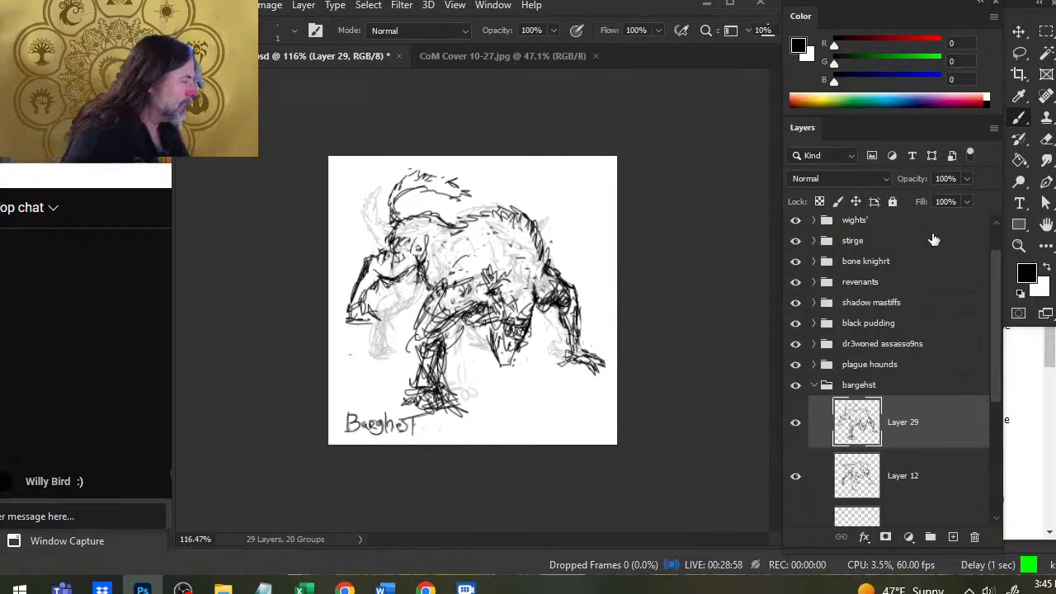
# - Lower Layer 29's opacity to 58% and move the earlier sketch on Layer 12 slightly up
pyautogui.click(967, 178)
pyautogui.moveTo(969, 201); pyautogui.dragTo(936, 205)
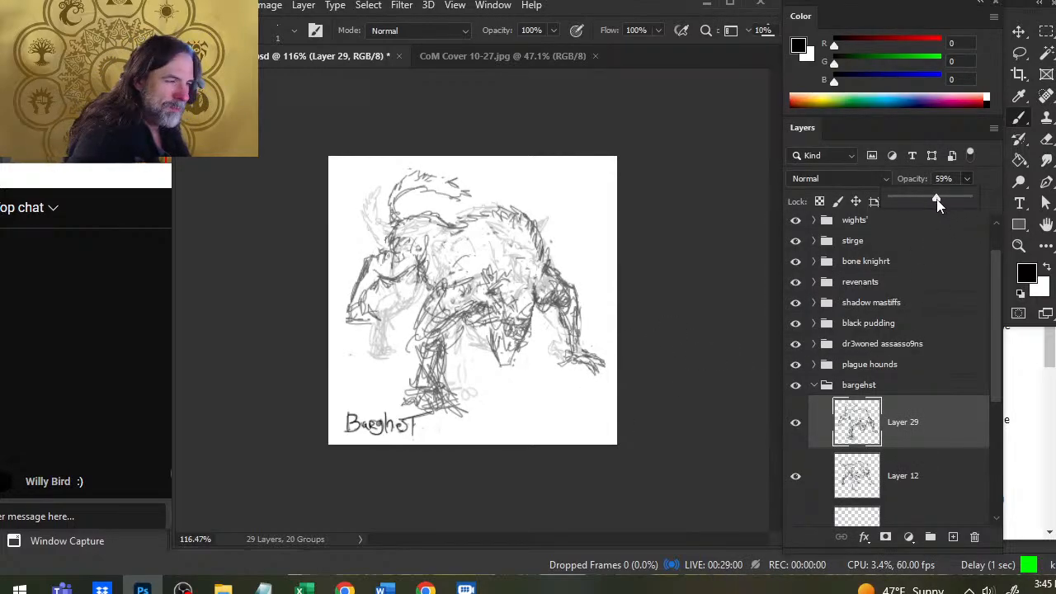
pyautogui.click(926, 484)
pyautogui.press('v')
pyautogui.moveTo(570, 393)
pyautogui.mouseDown()
pyautogui.moveTo(576, 379)
pyautogui.moveTo(600, 382)
pyautogui.mouseUp()
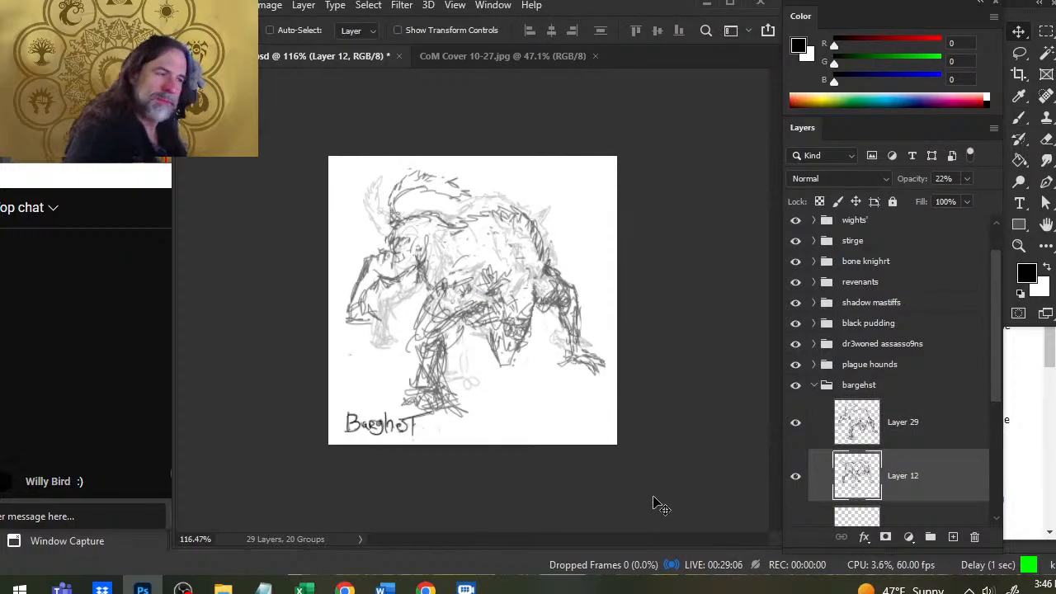
# - Fade the barghest sketches further, setting Layer 29's opacity to about 22% and Layer 12's to 10%
pyautogui.click(926, 425)
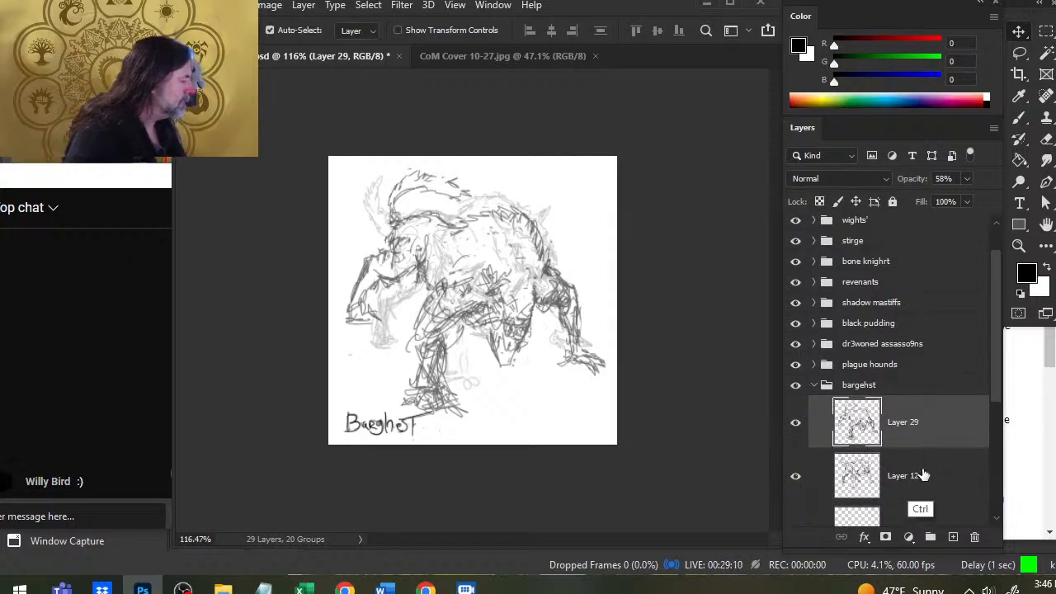
pyautogui.keyDown('ctrl'); pyautogui.click(921, 473); pyautogui.keyUp('ctrl')
pyautogui.click(927, 429)
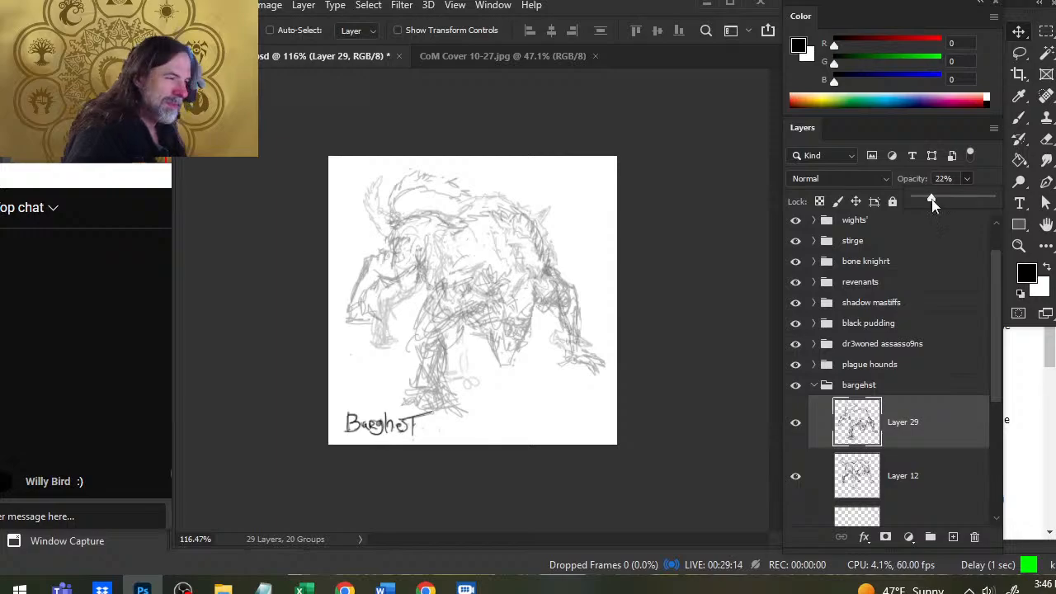
pyautogui.click(927, 490)
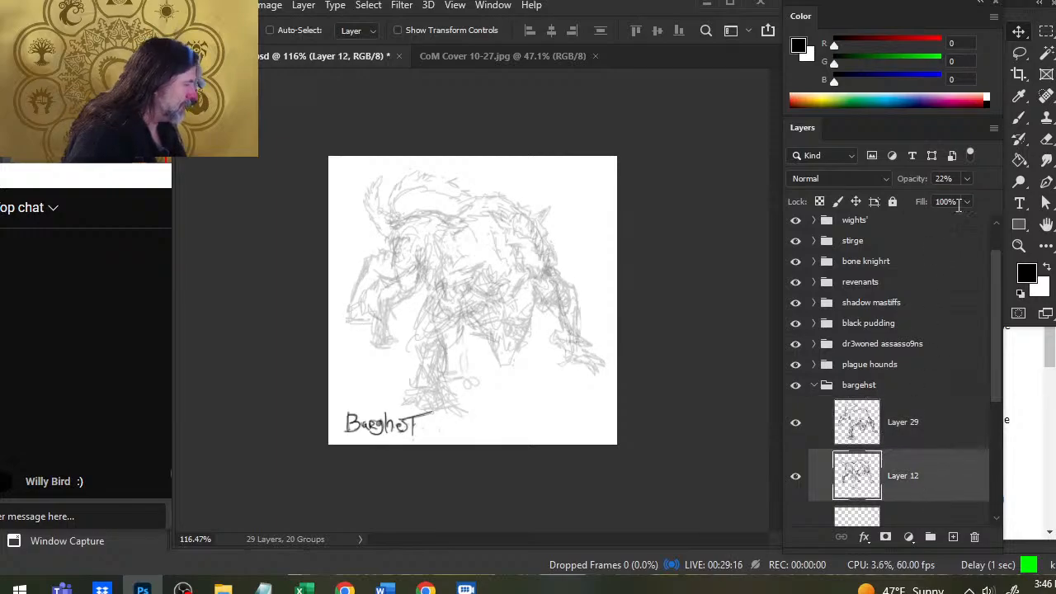
pyautogui.moveTo(925, 206); pyautogui.dragTo(921, 202)
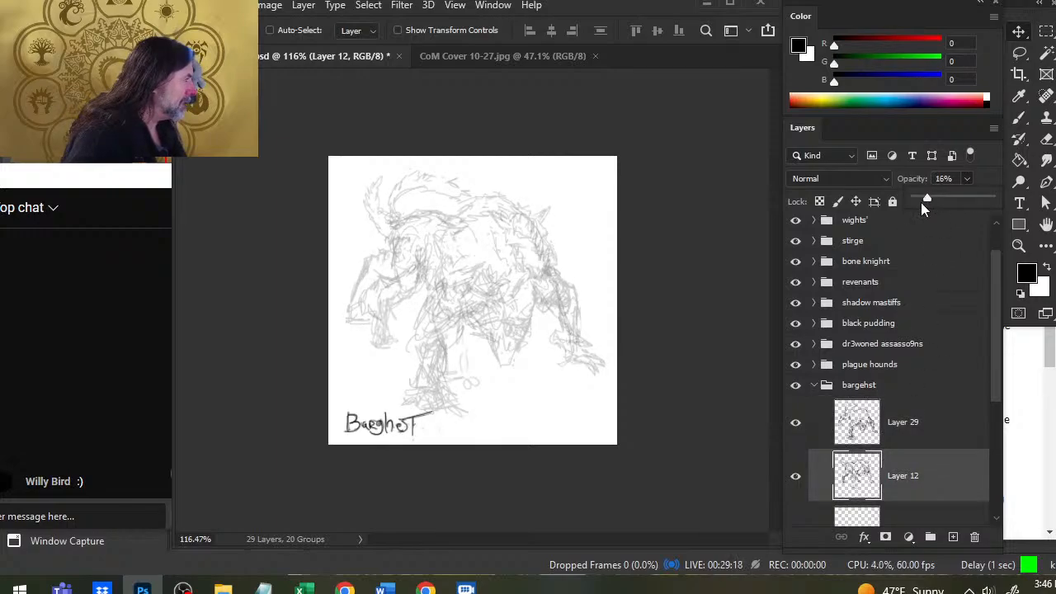
# - Add a new blank layer above Layer 29 in the bargehst group
pyautogui.click(918, 437)
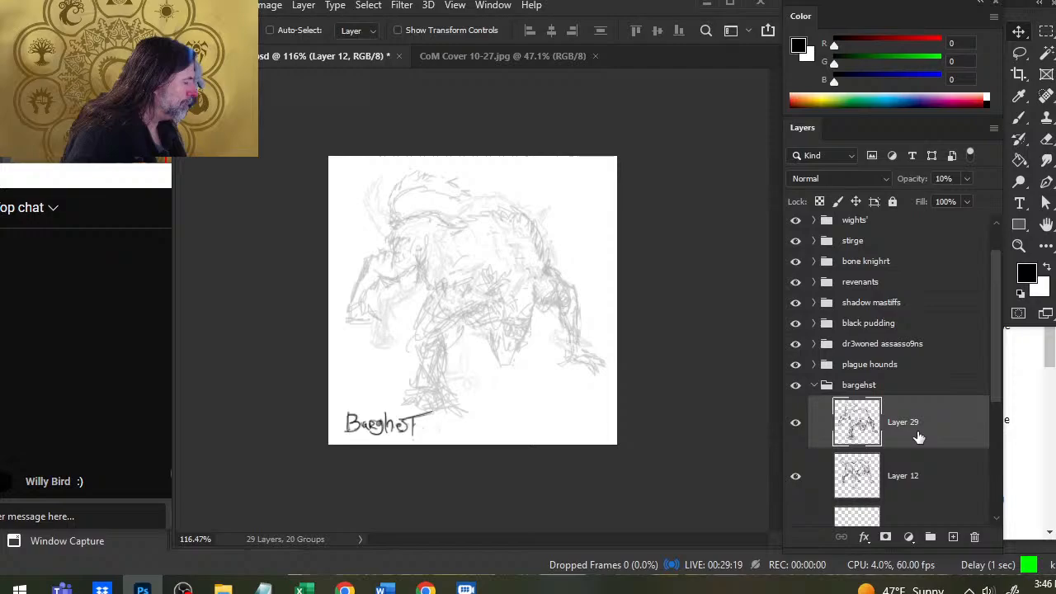
pyautogui.click(953, 538)
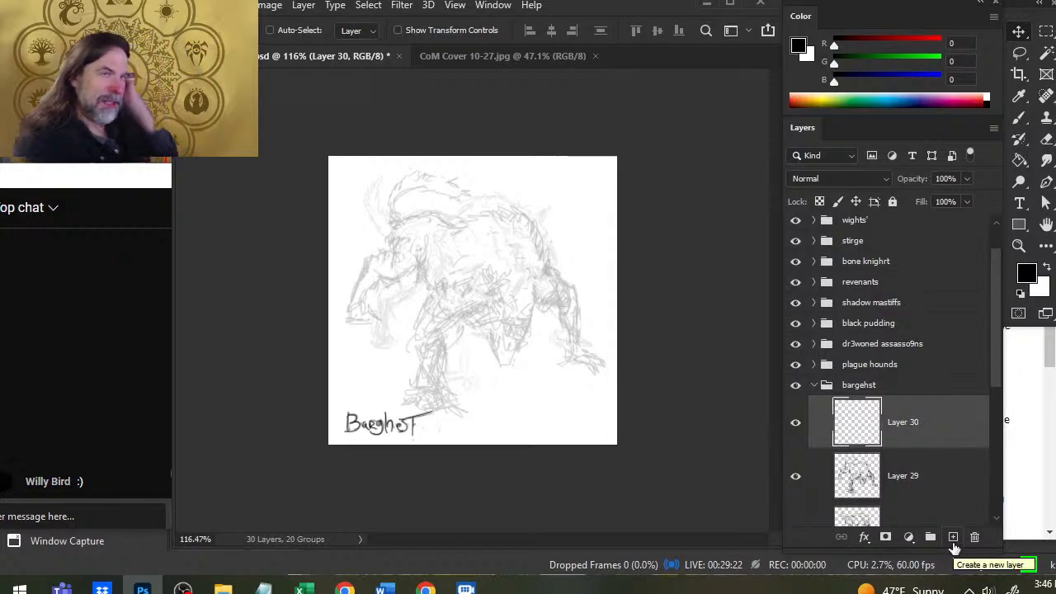
# - Switch to Chrome and run an image search for "pathfinder barghest" in a new tab
pyautogui.hotkey('alt', 'Tab')
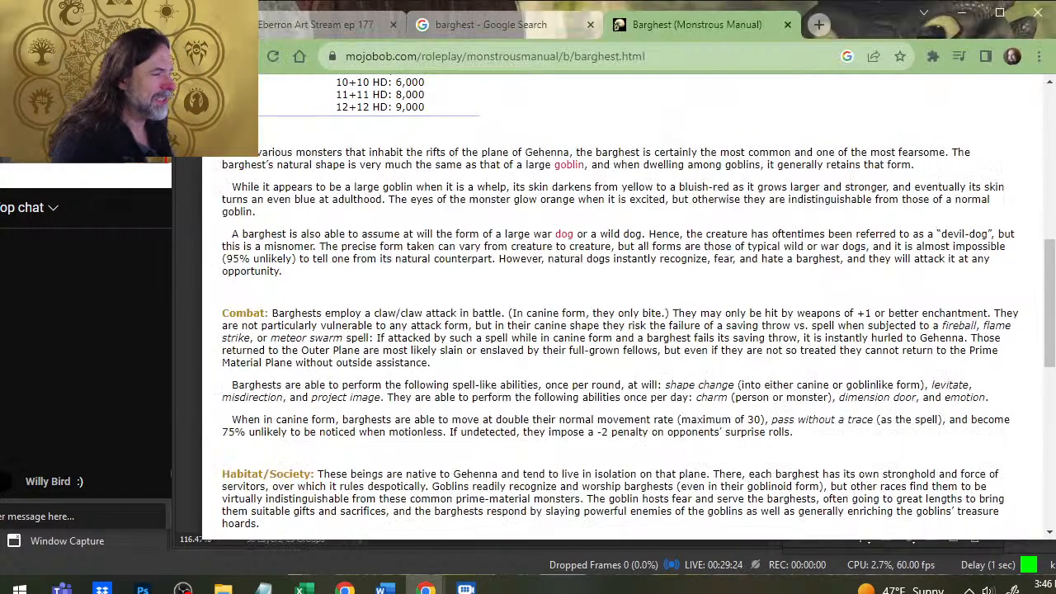
pyautogui.click(815, 25)
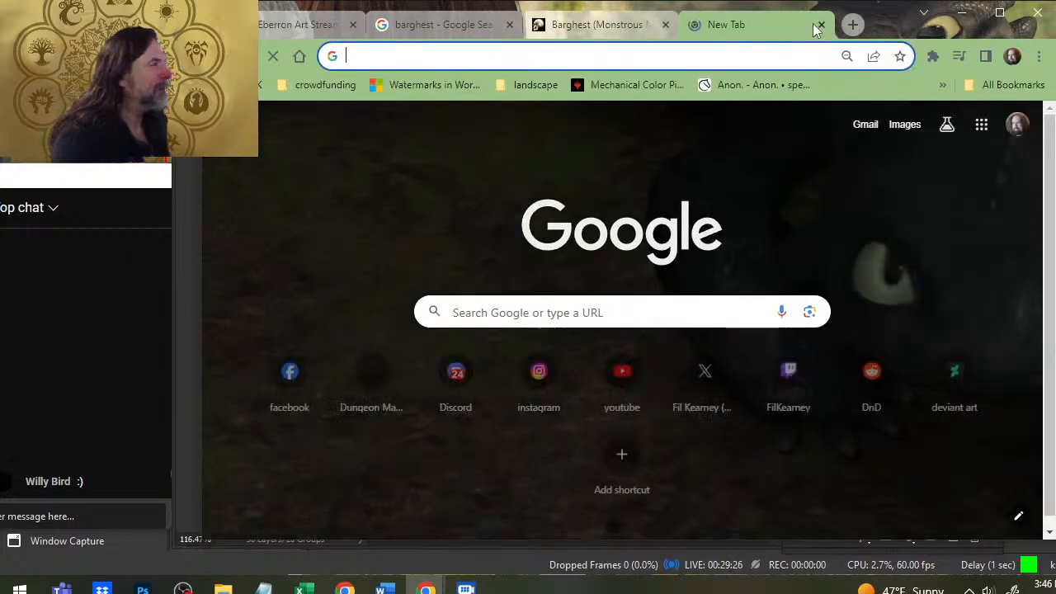
pyautogui.write('pathfinder gar')
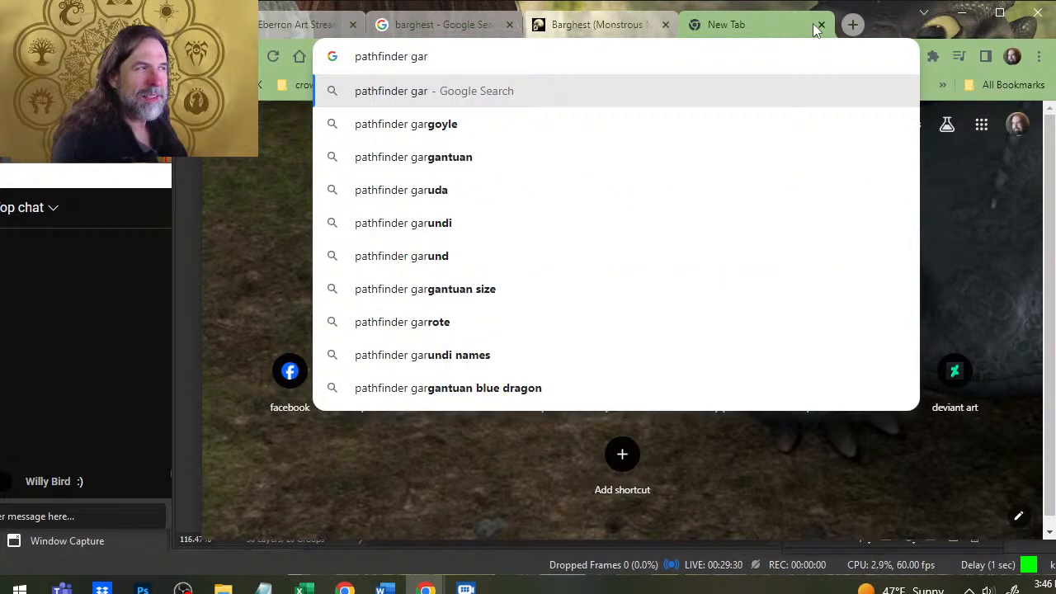
pyautogui.press('BackSpace')
pyautogui.press('BackSpace')
pyautogui.press('BackSpace')
pyautogui.write('br')
pyautogui.press('BackSpace')
pyautogui.press('BackSpace')
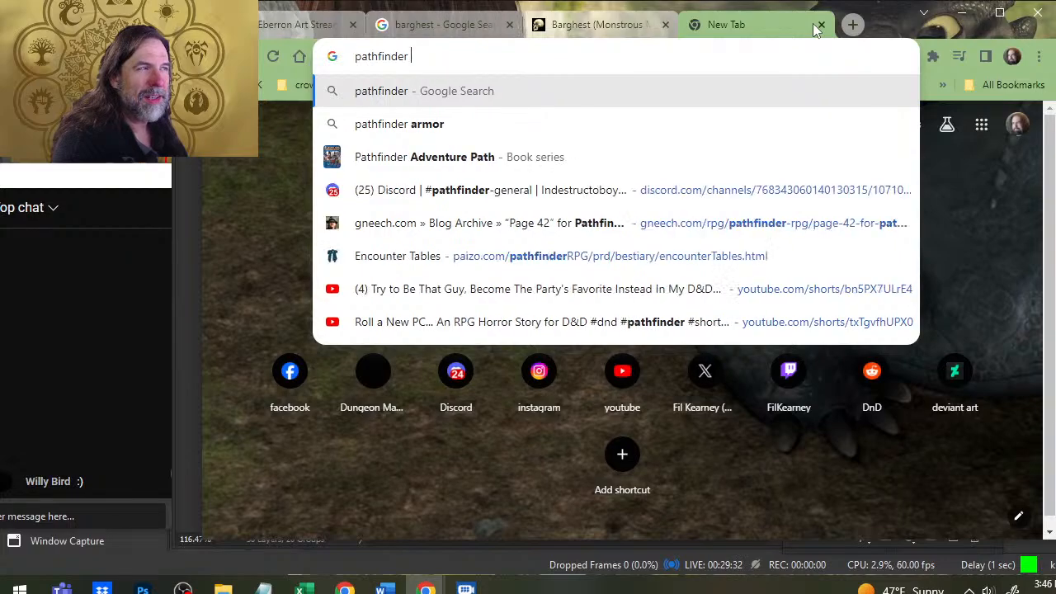
pyautogui.write('barghest')
pyautogui.press('Return')
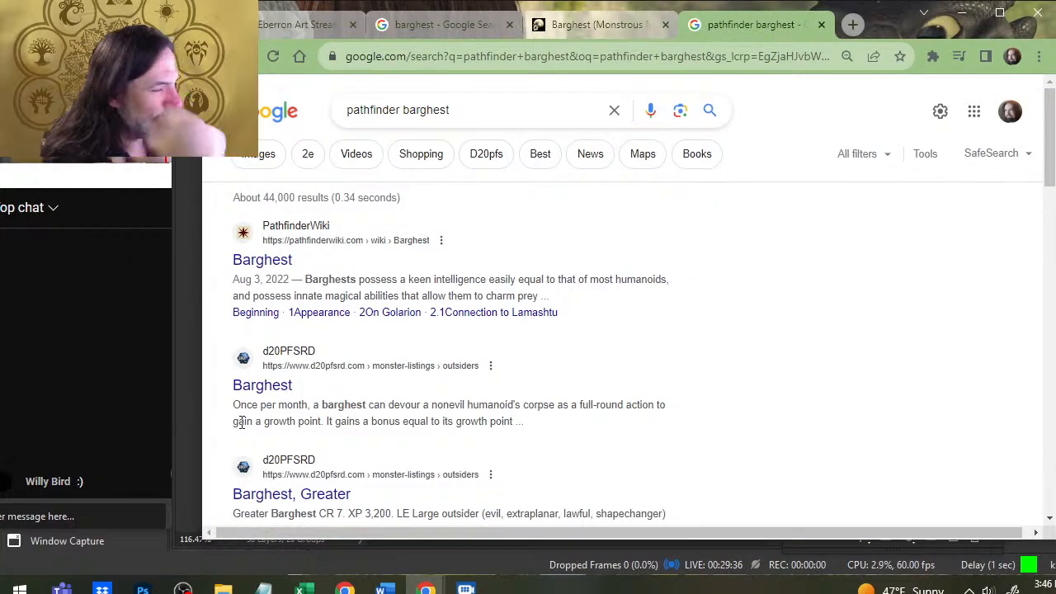
pyautogui.click(268, 155)
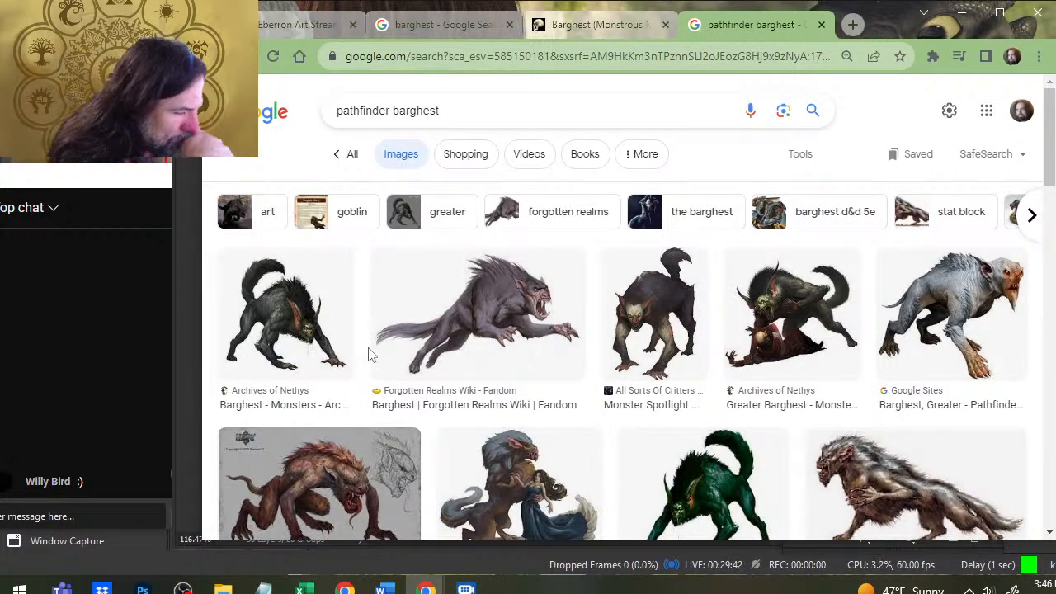
# - Browse the barghest images and open the Were-Barghest Goblin Velite Commander artwork through its Reddit post to the full-size Tumblr picture
pyautogui.scroll(-3, 401, 377)
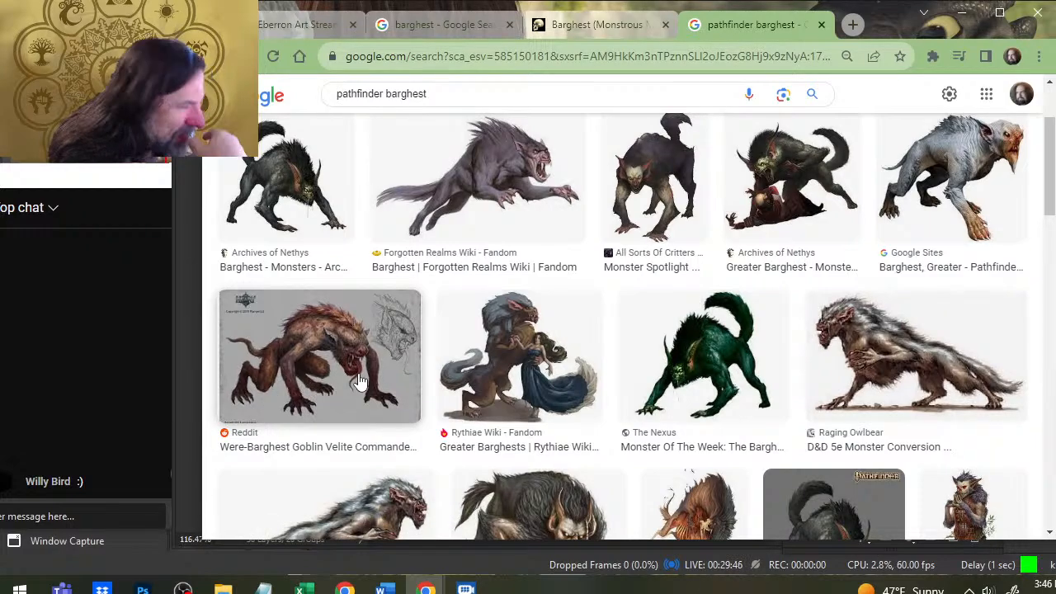
pyautogui.scroll(-3, 406, 347)
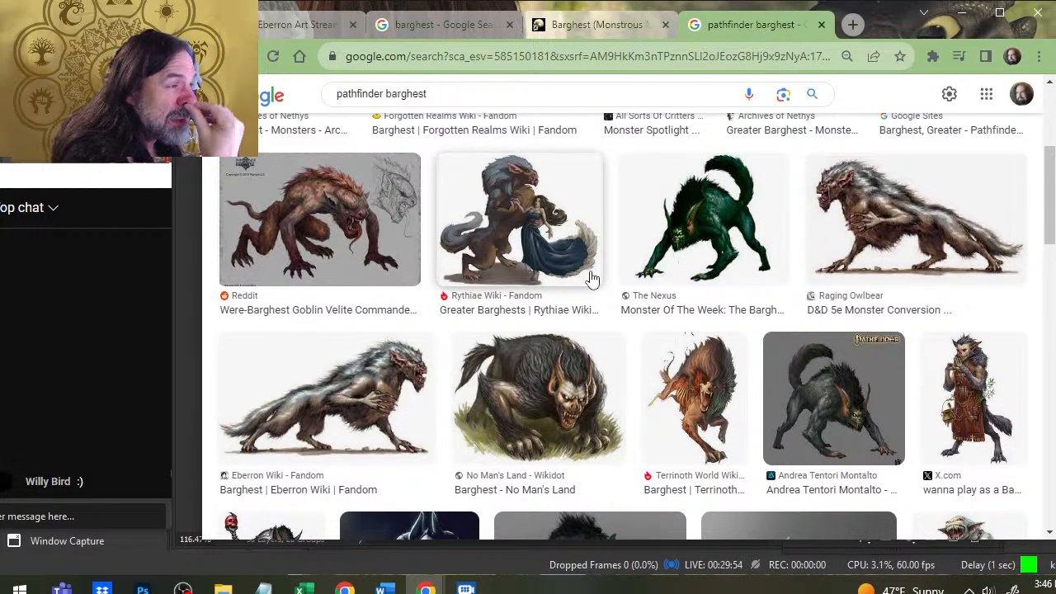
pyautogui.click(405, 216)
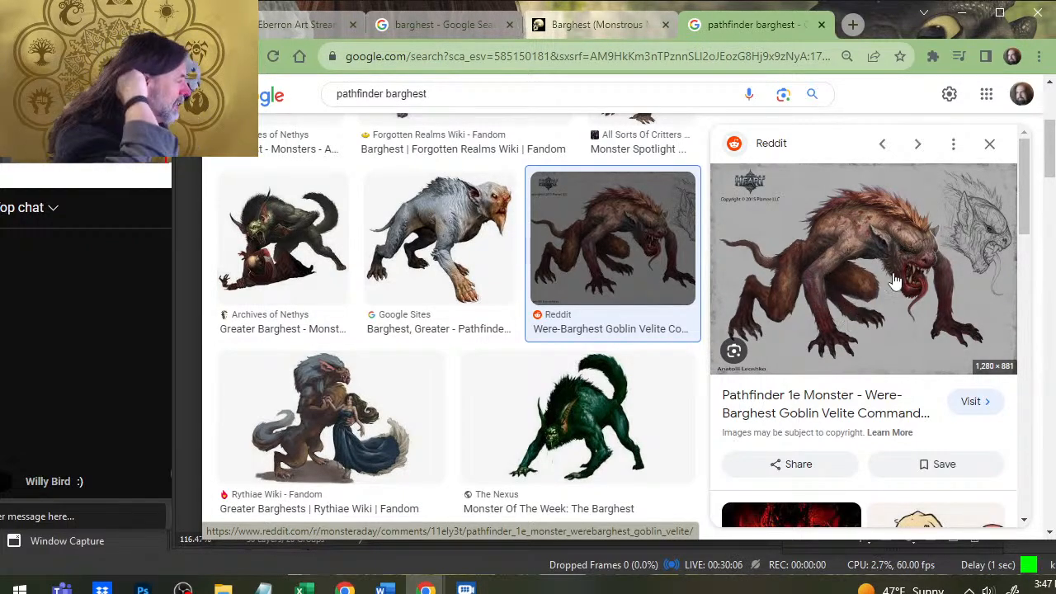
pyautogui.click(899, 336)
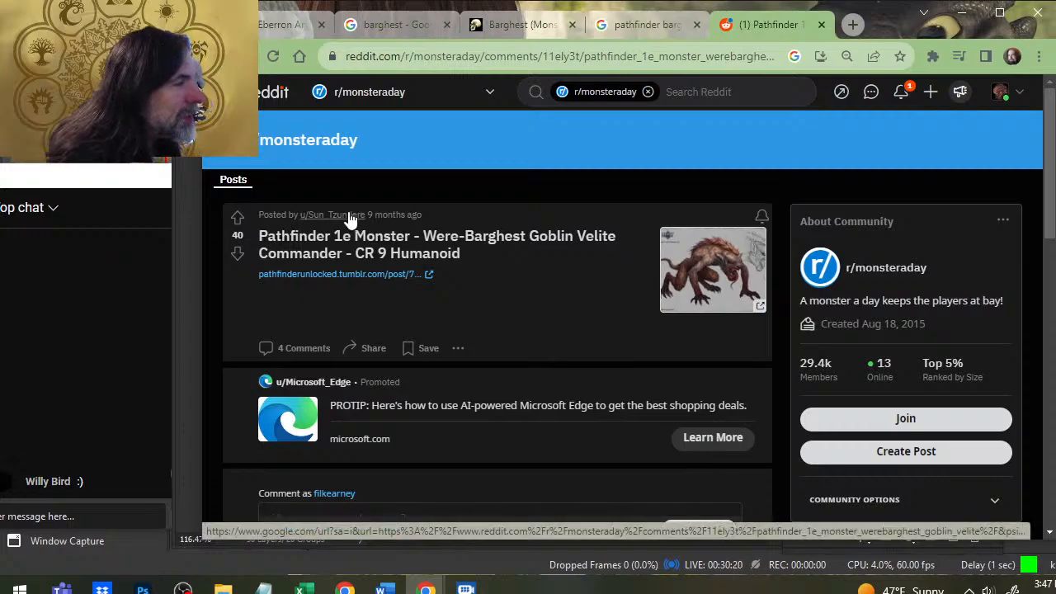
pyautogui.moveTo(350, 217)
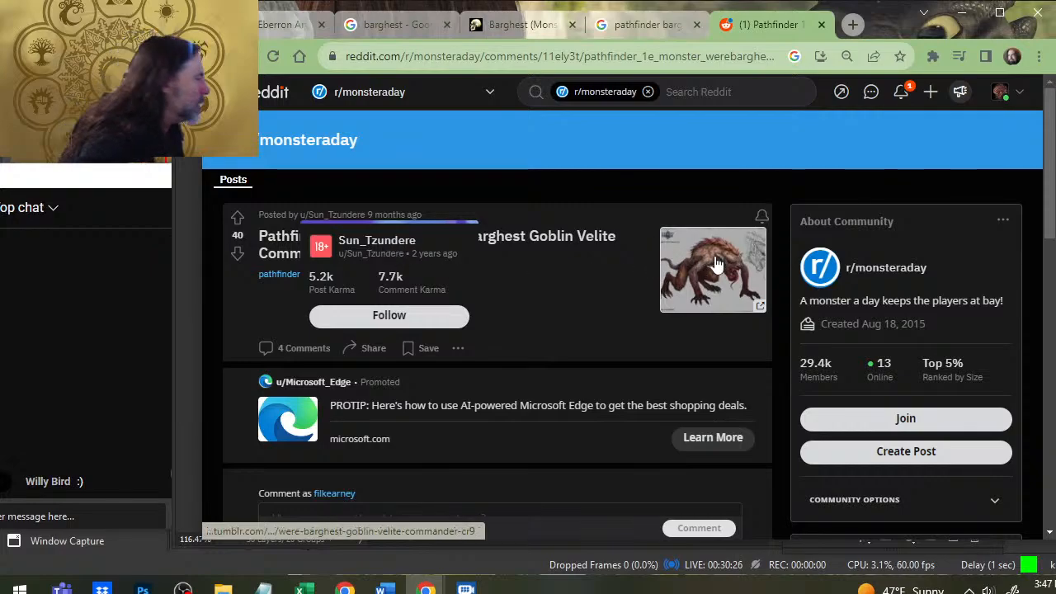
pyautogui.click(690, 272)
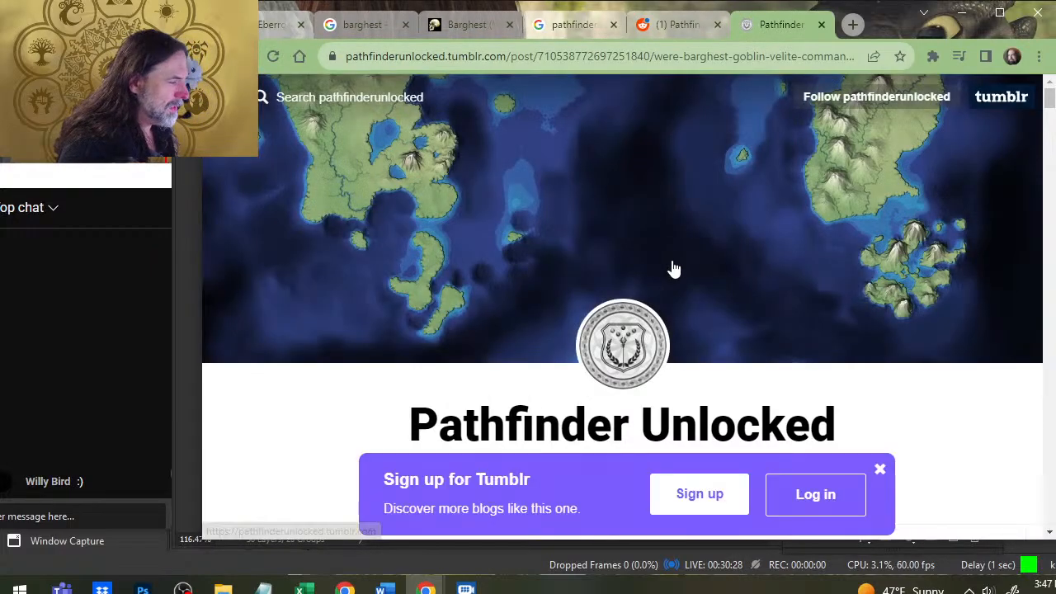
pyautogui.scroll(-9, 624, 239)
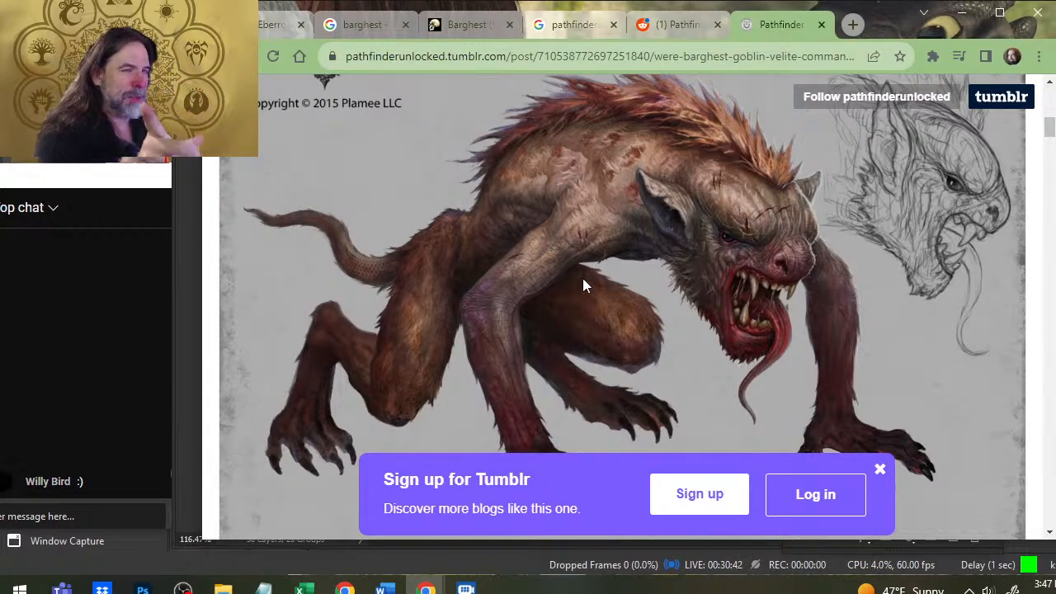
# - Compare the were-barghest artwork in Chrome with the faded barghest sketch in Photoshop, ending back on the artwork
pyautogui.hotkey('alt', 'Tab')
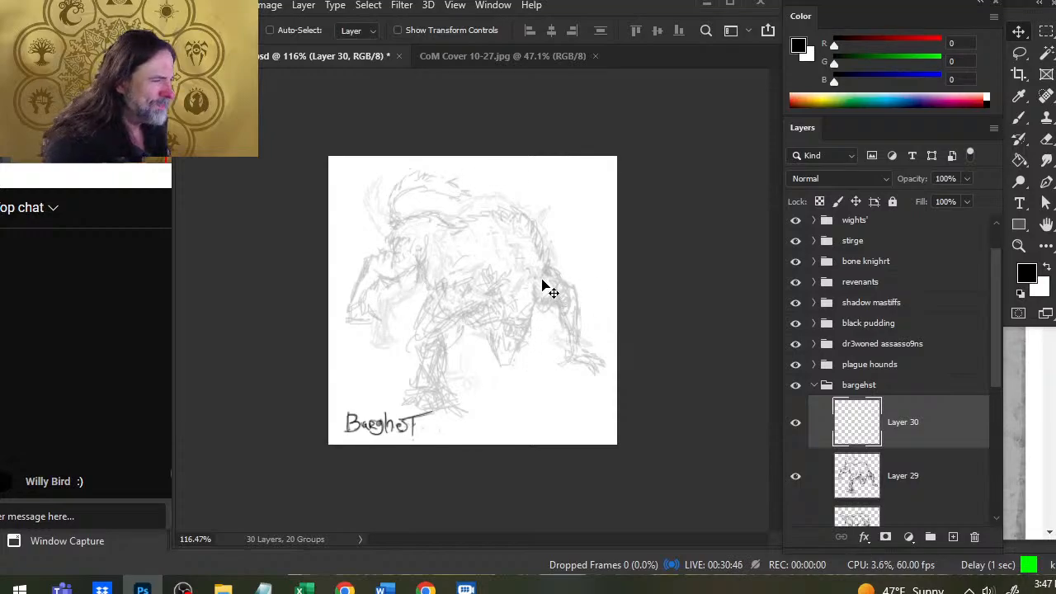
pyautogui.hotkey('alt', 'Tab')
pyautogui.hotkey('alt', 'Tab')
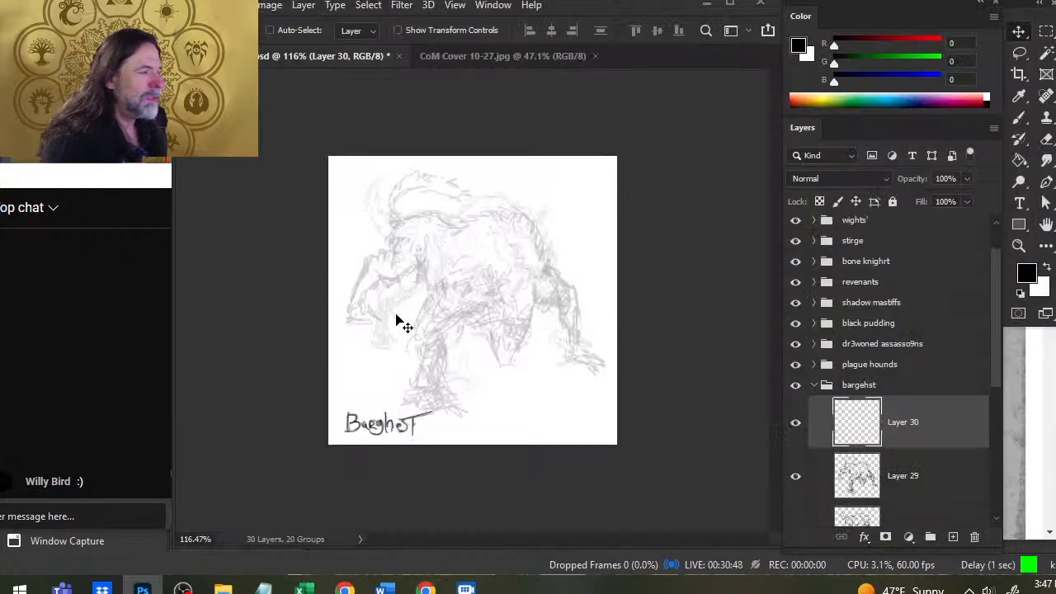
pyautogui.hotkey('alt', 'Tab')
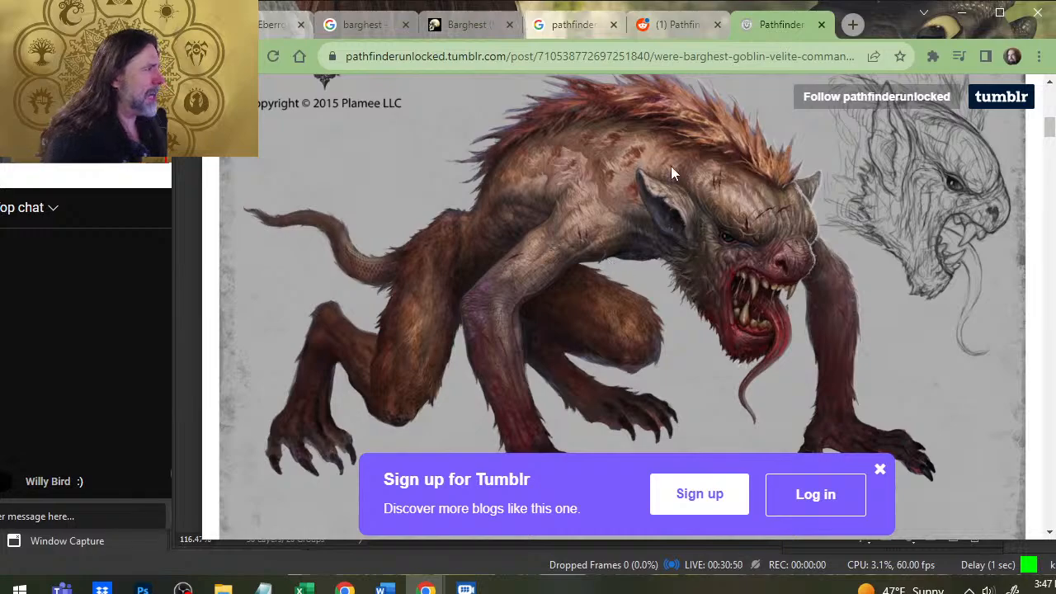
# - Close the Reddit post and the Tumblr artwork page, returning to the barghest image results
pyautogui.click(677, 31)
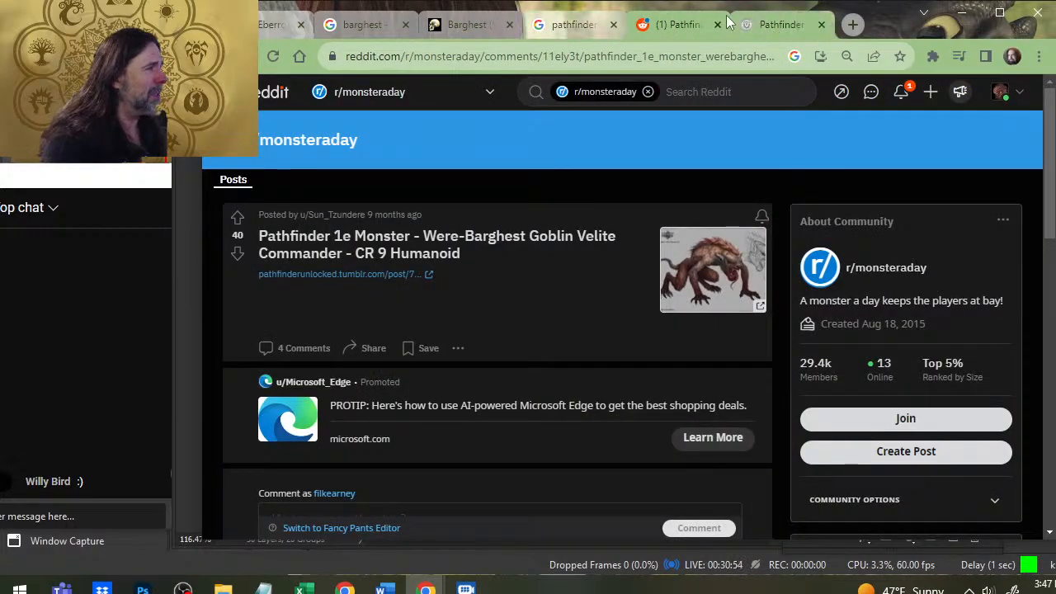
pyautogui.click(718, 25)
pyautogui.click(717, 25)
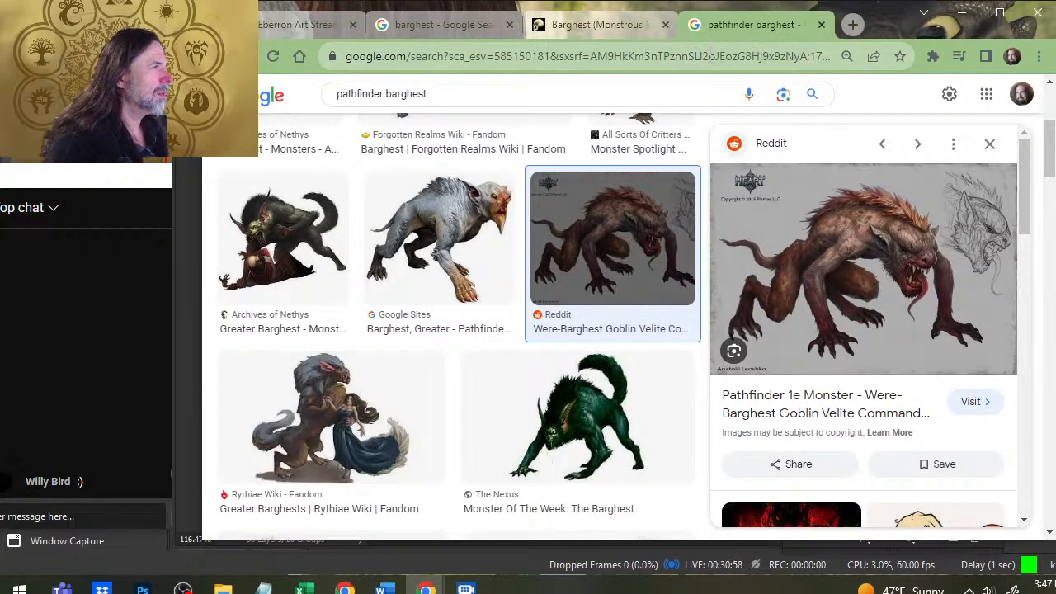
# - Run an image search for "pathfinder goblin" in place of the barghest results
pyautogui.click(711, 56)
pyautogui.write('pathfinder')
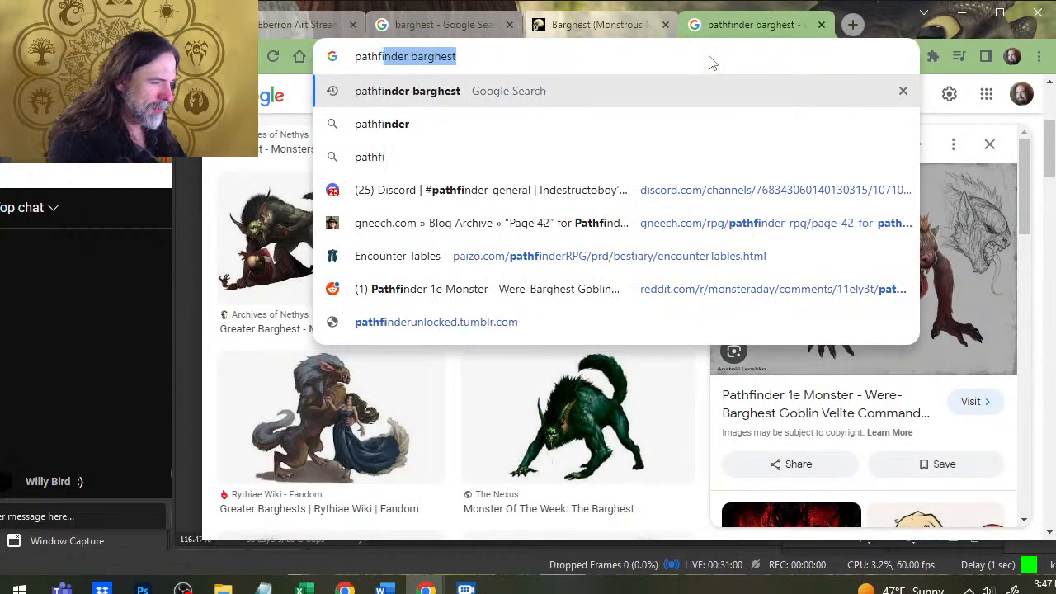
pyautogui.write(' golblin')
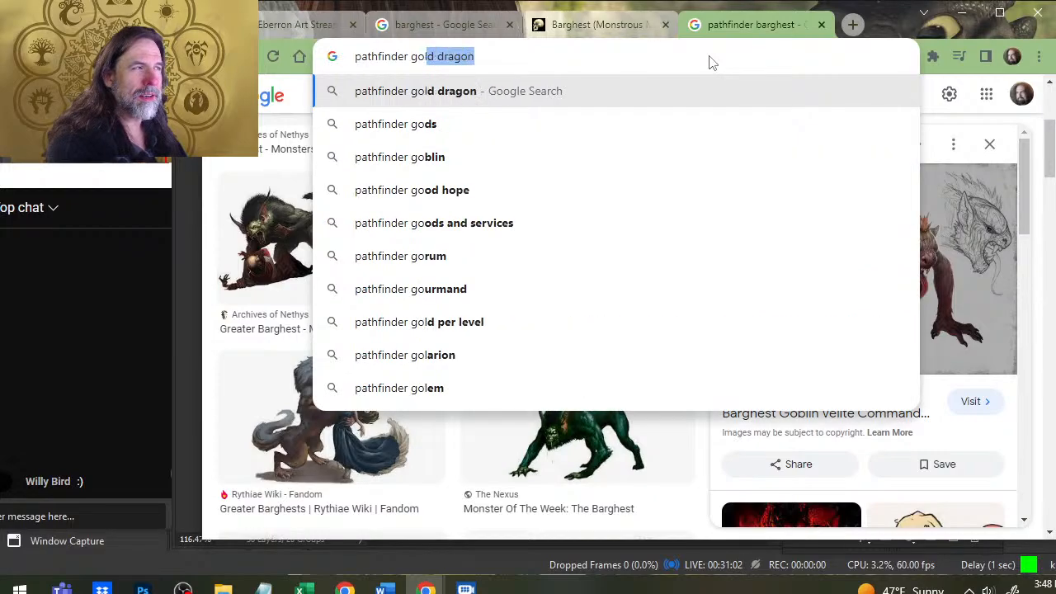
pyautogui.press('Return')
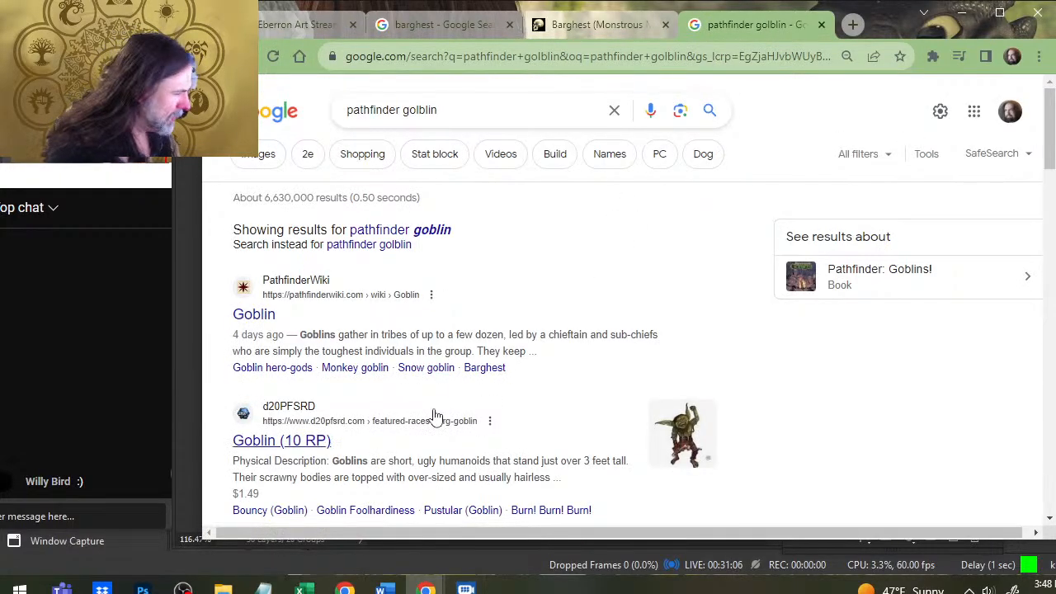
pyautogui.click(260, 157)
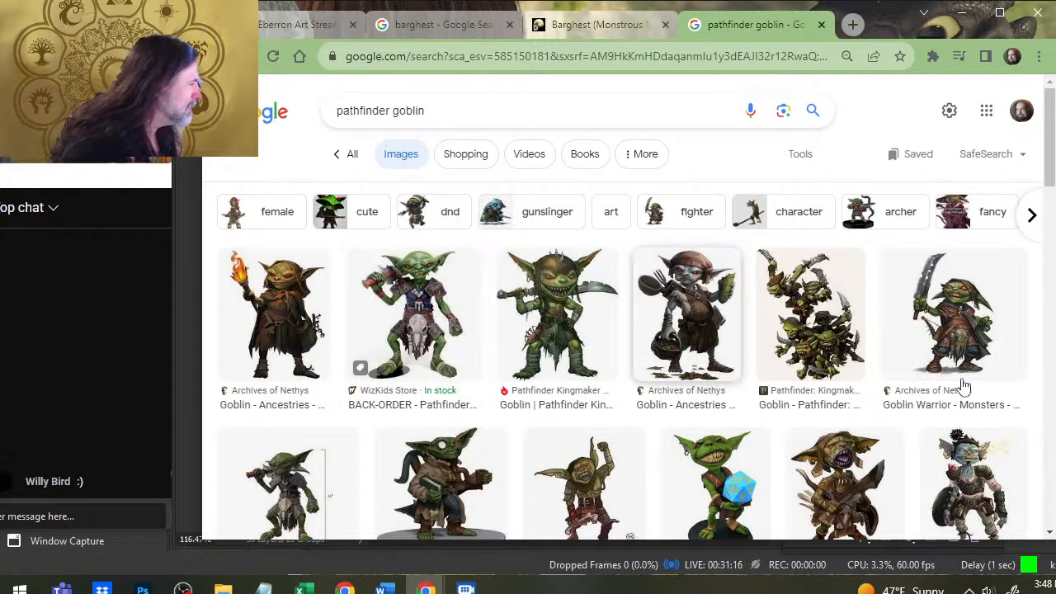
# - Browse the goblin image results and preview the Owlcat voiceover goblin and the Pathfinder Goblin Mask picture
pyautogui.scroll(-2, 807, 340)
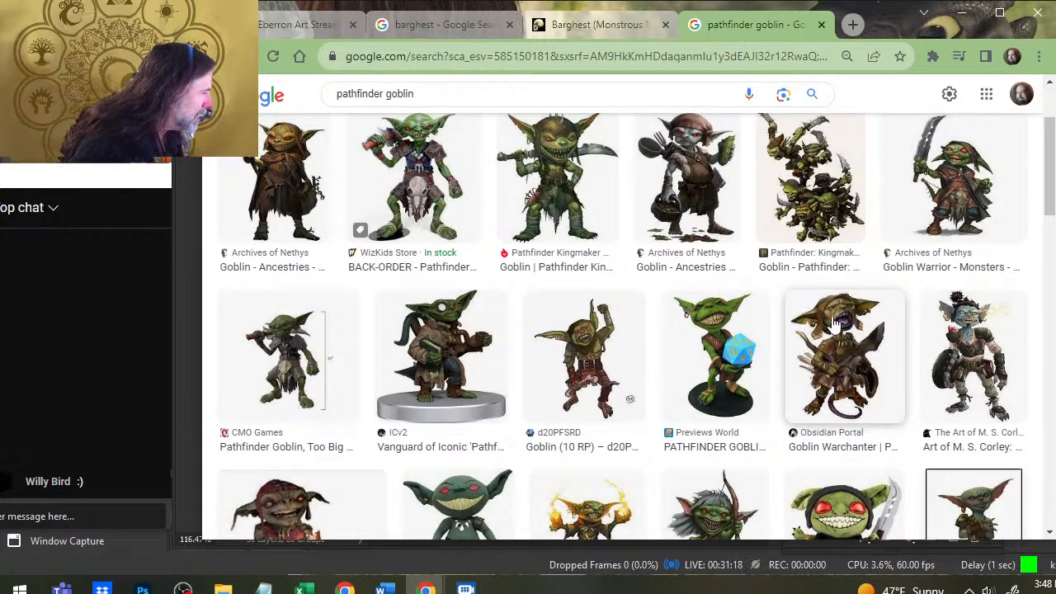
pyautogui.scroll(-2, 701, 345)
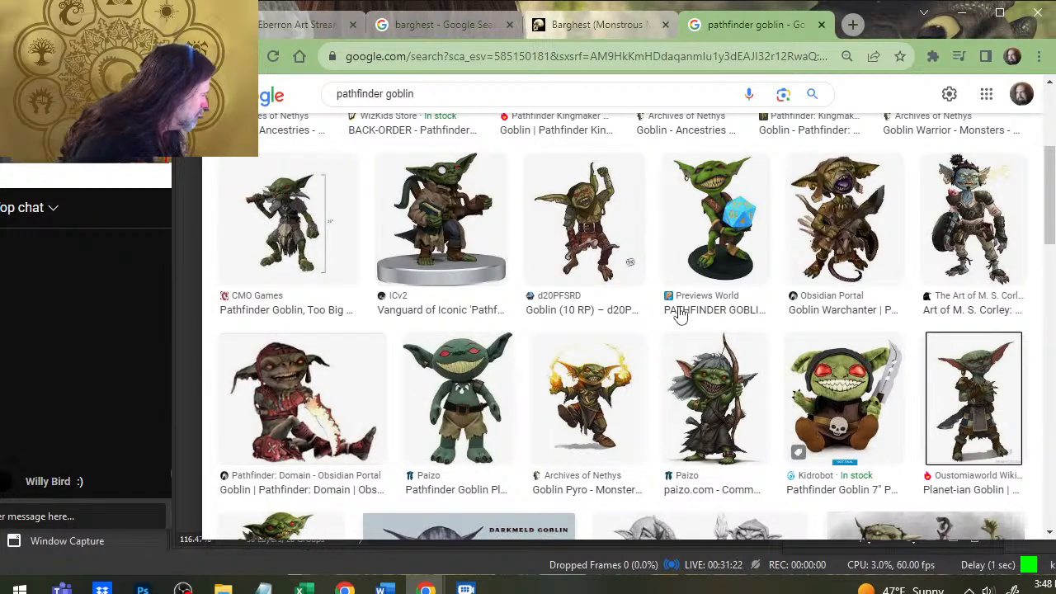
pyautogui.scroll(-2, 679, 314)
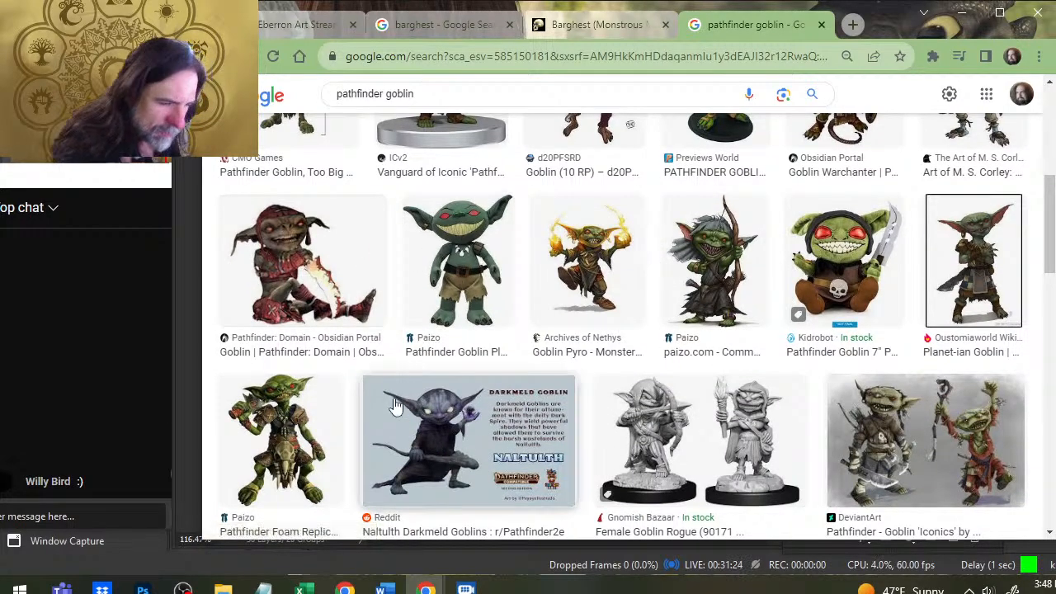
pyautogui.scroll(-4, 522, 311)
pyautogui.scroll(-2, 522, 312)
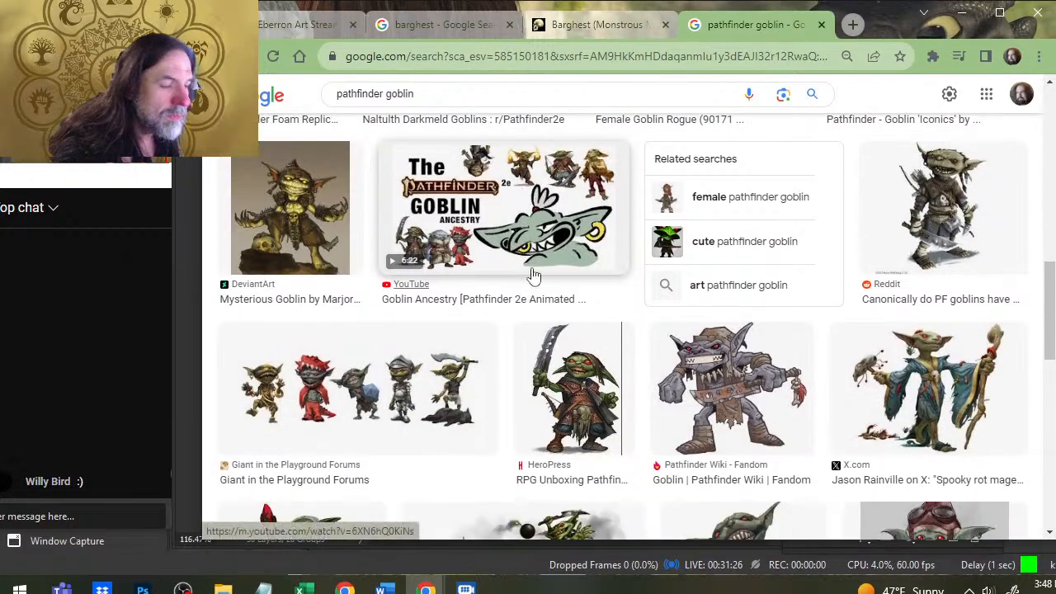
pyautogui.scroll(-2, 497, 309)
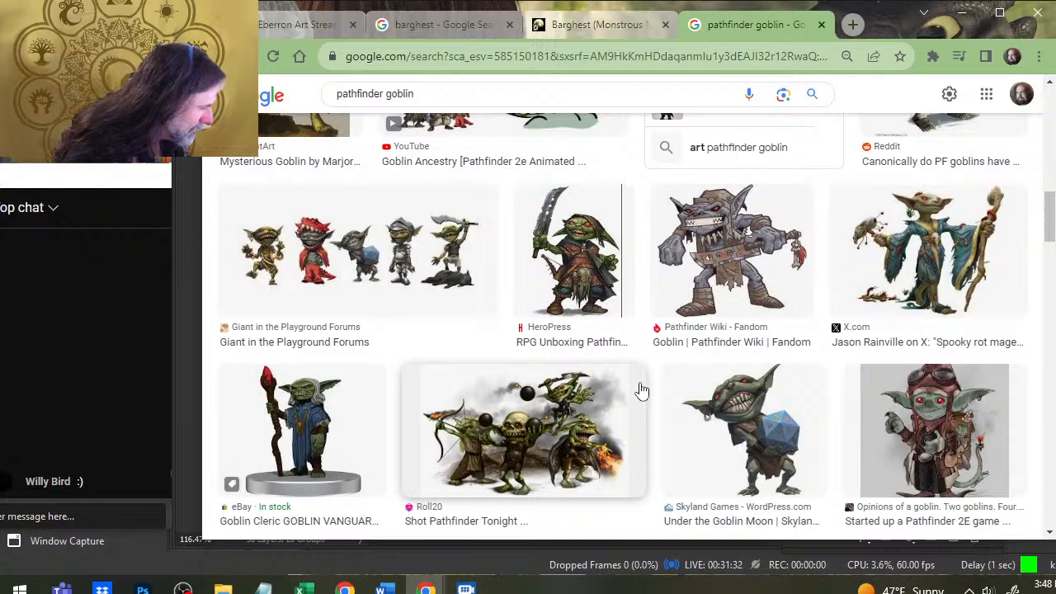
pyautogui.scroll(-4, 639, 383)
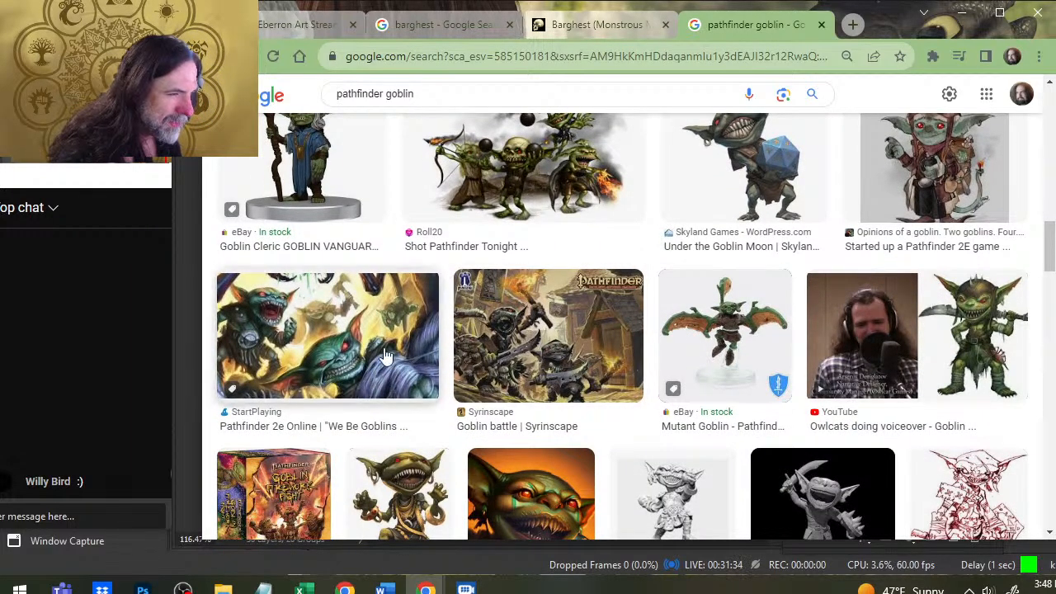
pyautogui.click(955, 365)
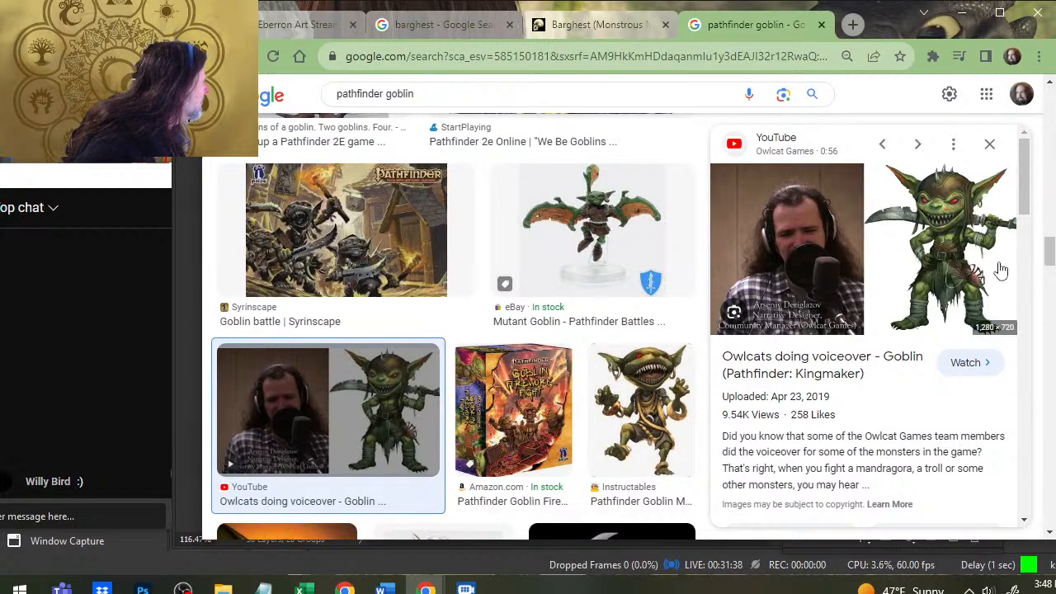
pyautogui.click(644, 416)
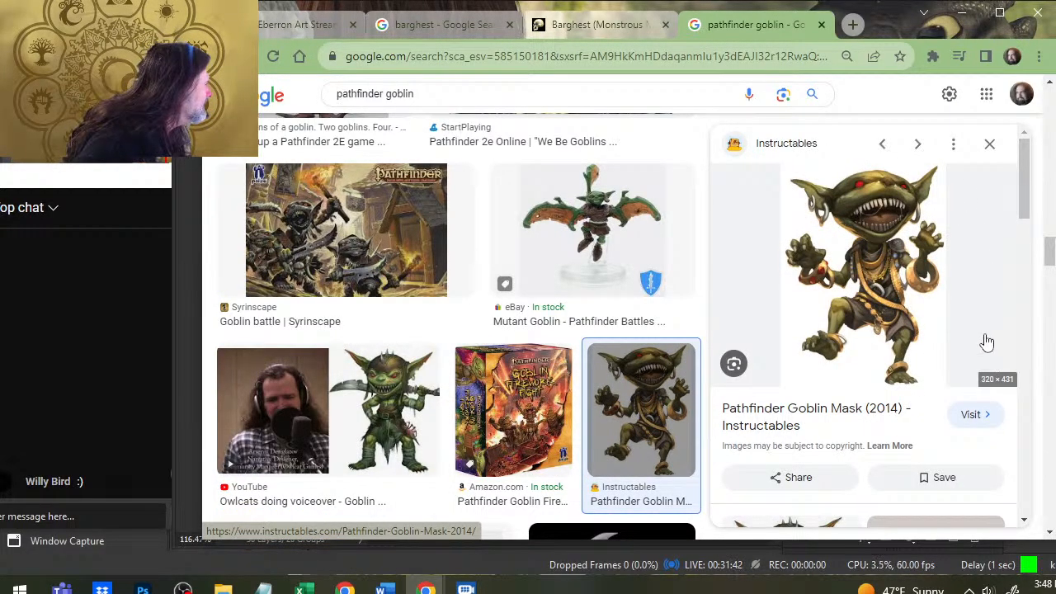
# - Look further through the goblin images and preview the leaping Goblin Warrior from Obsidian Portal
pyautogui.scroll(-3, 470, 301)
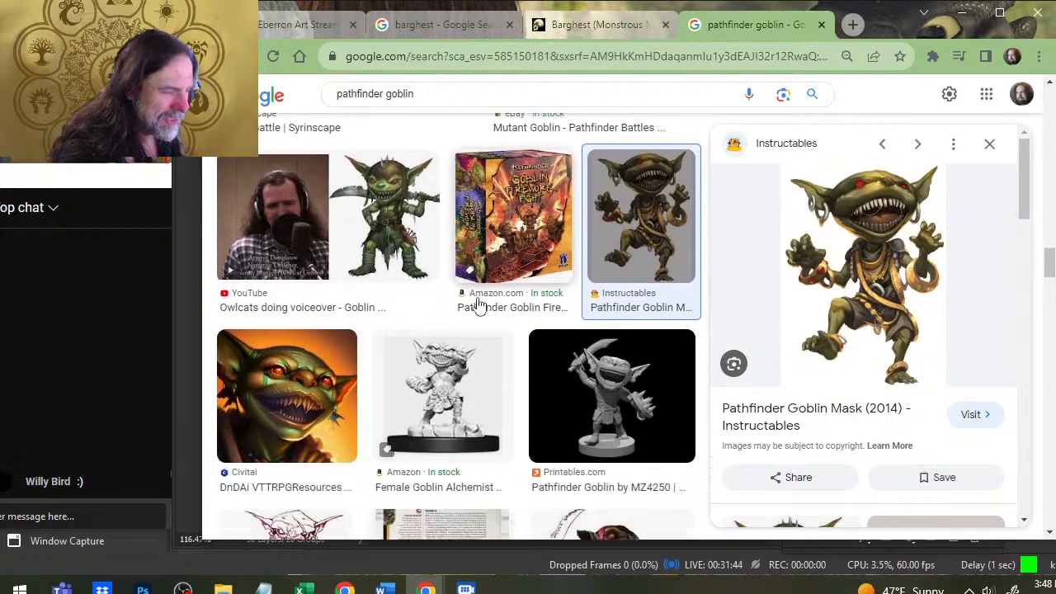
pyautogui.scroll(-2, 507, 339)
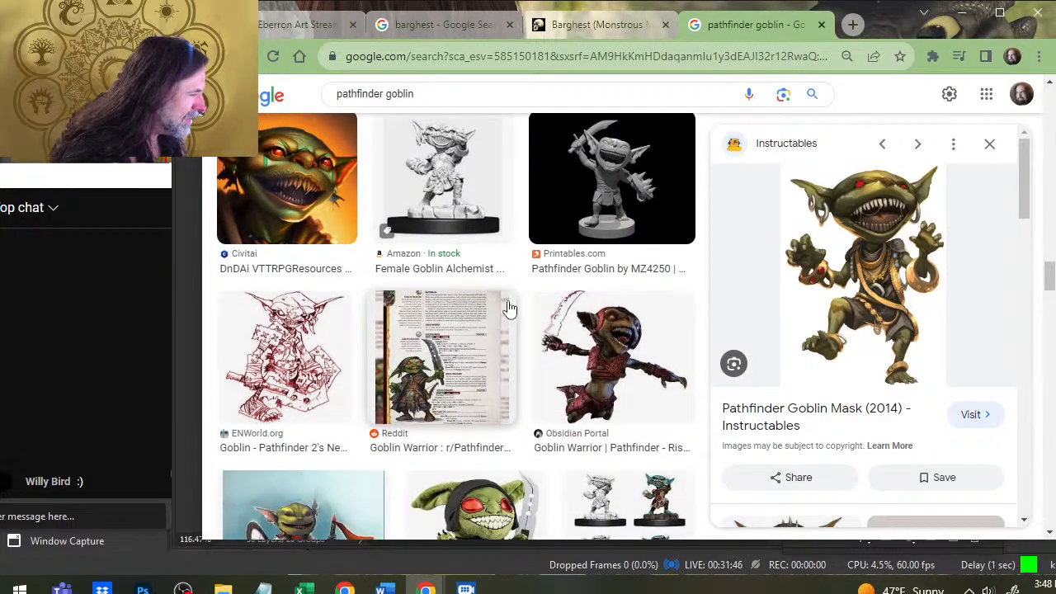
pyautogui.click(616, 408)
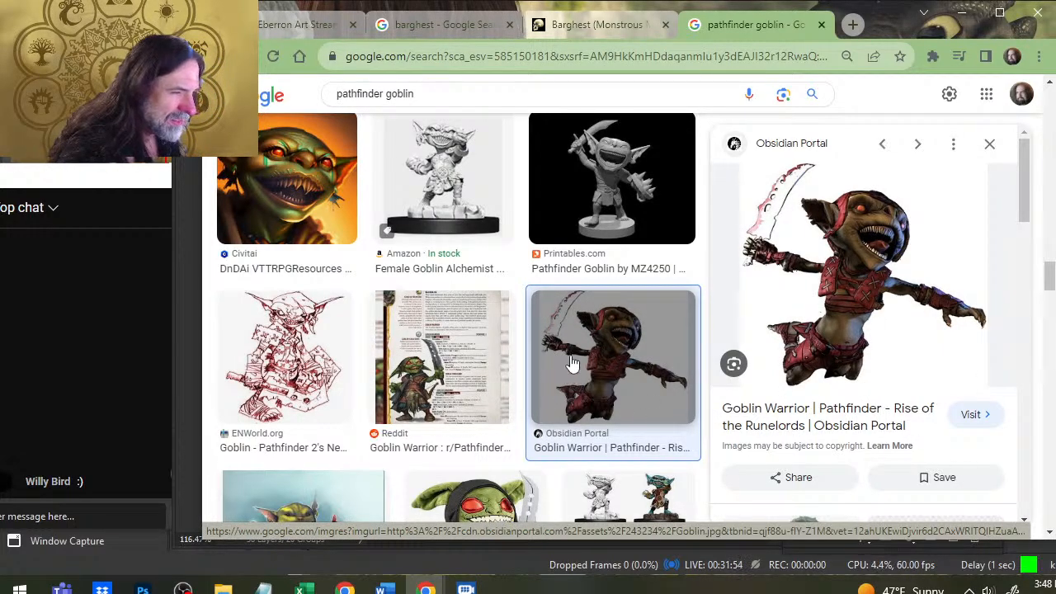
# - Find the Obsidian Portal "Goblins | Rise of the Runelords" picture among the pathfinder goblin image results and copy it
pyautogui.scroll(-2, 564, 234)
pyautogui.scroll(-2, 478, 388)
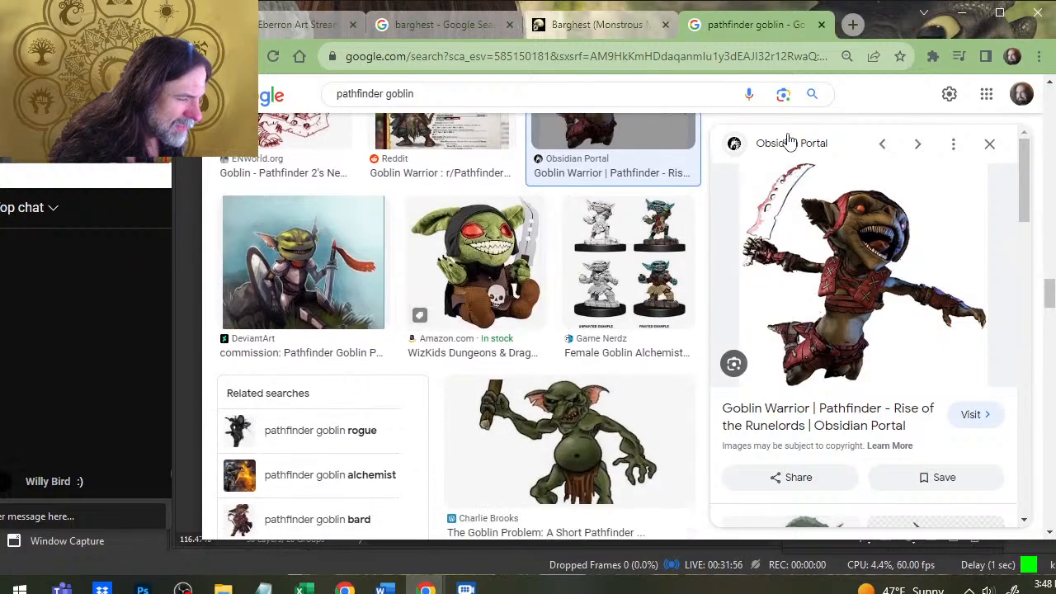
pyautogui.scroll(-4, 635, 290)
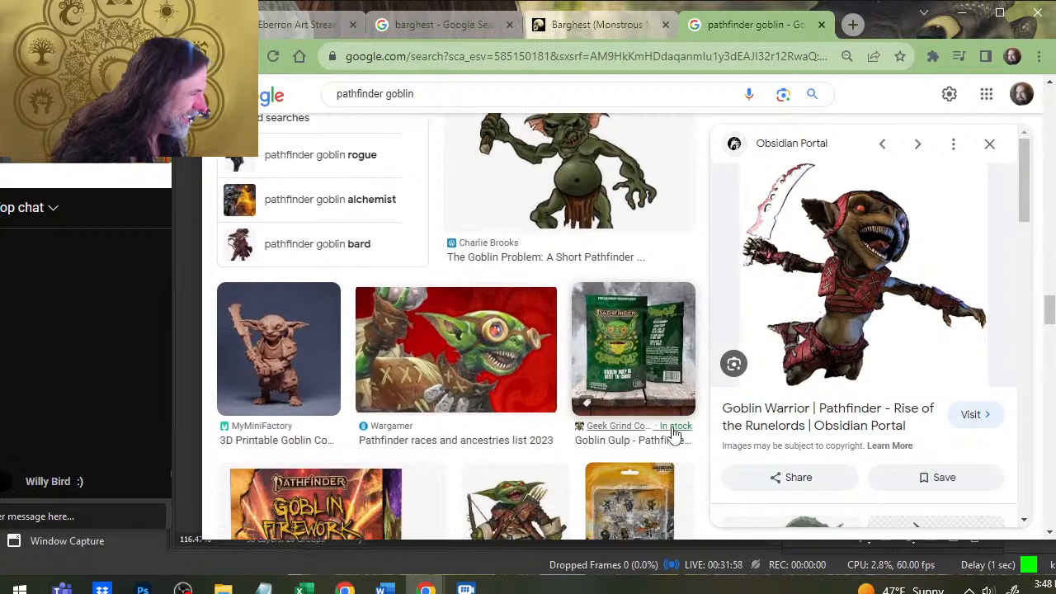
pyautogui.scroll(-2, 627, 338)
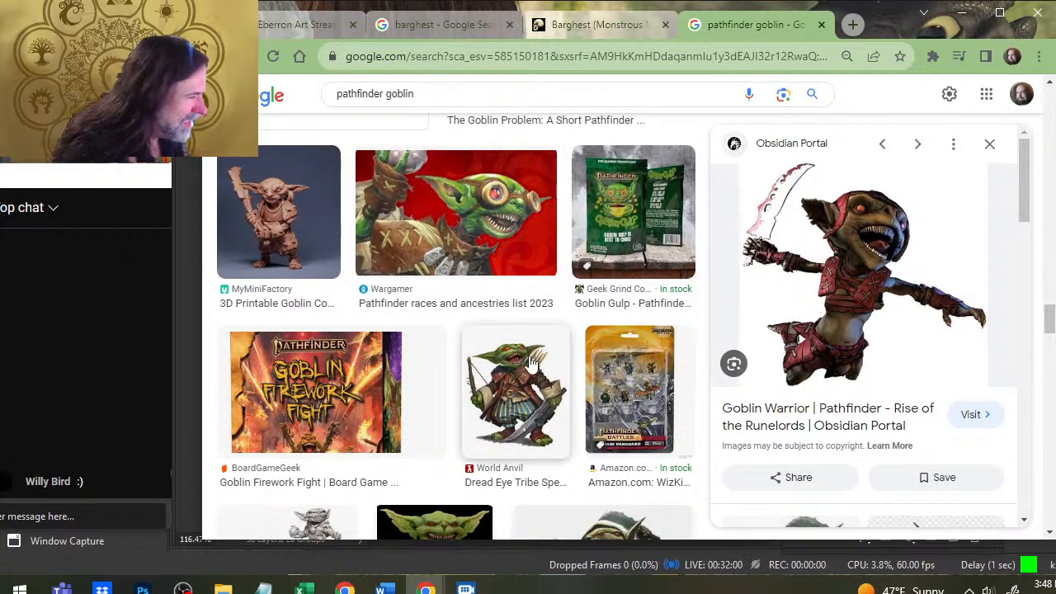
pyautogui.scroll(-2, 530, 355)
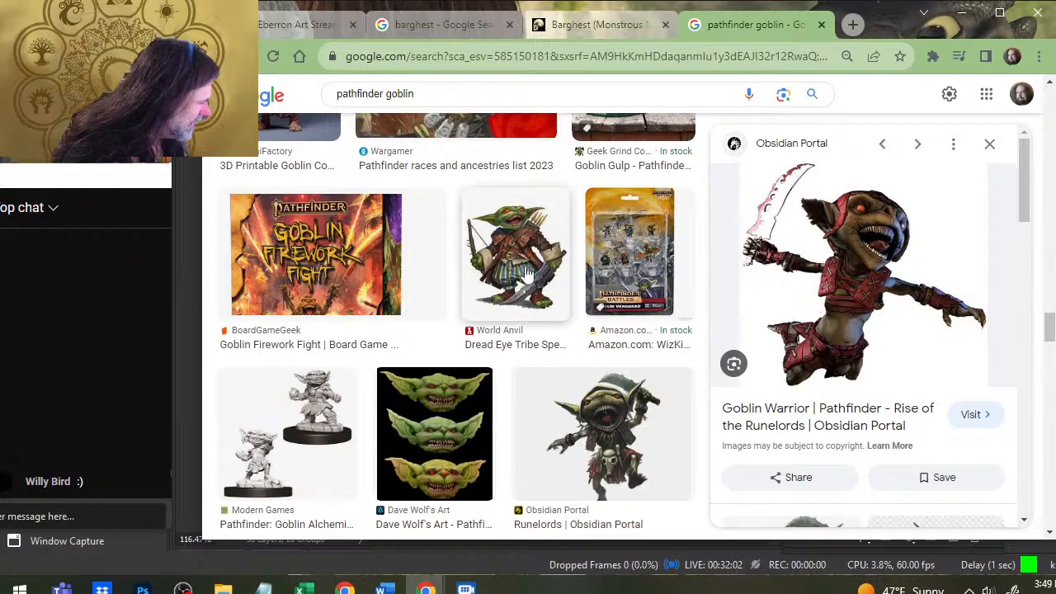
pyautogui.click(598, 425)
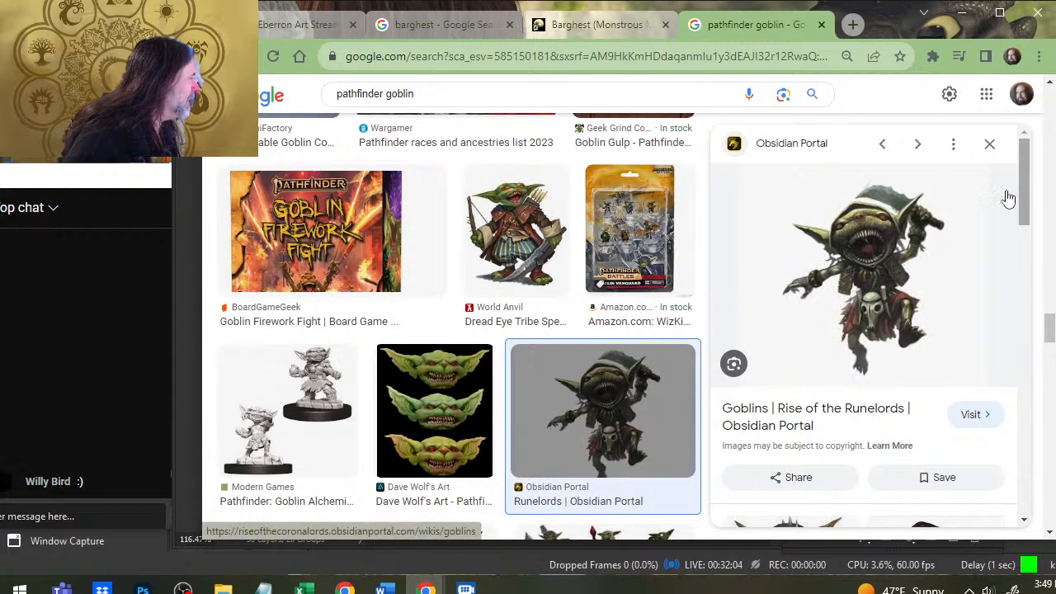
pyautogui.rightClick(911, 265)
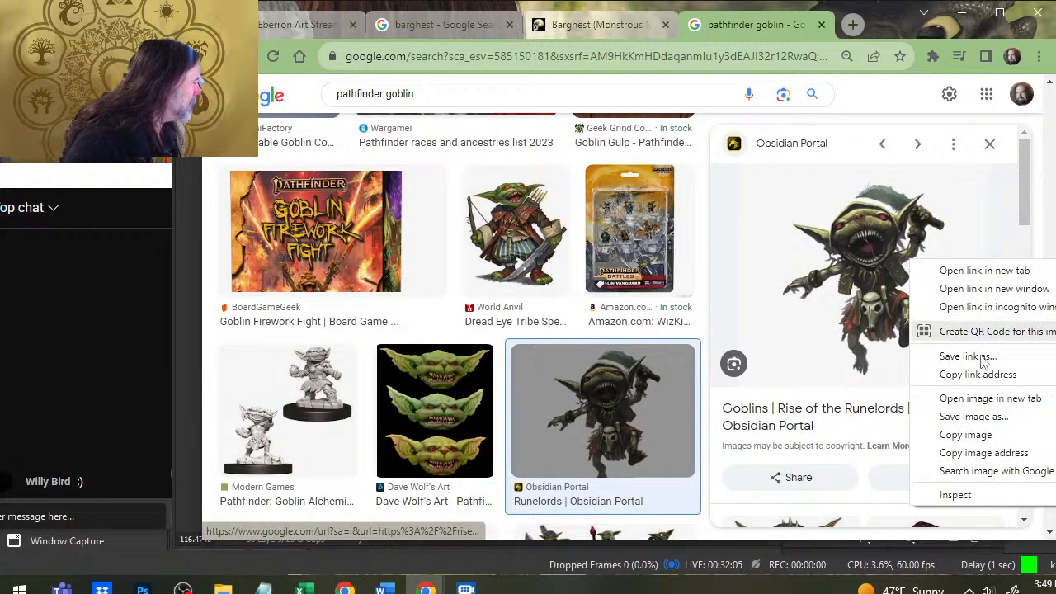
pyautogui.click(969, 434)
# - Switch to Photoshop, paste the goblin picture into the bargehst group and scale it down to about 30%
pyautogui.hotkey('alt', 'Tab')
pyautogui.hotkey('ctrl', 'v')
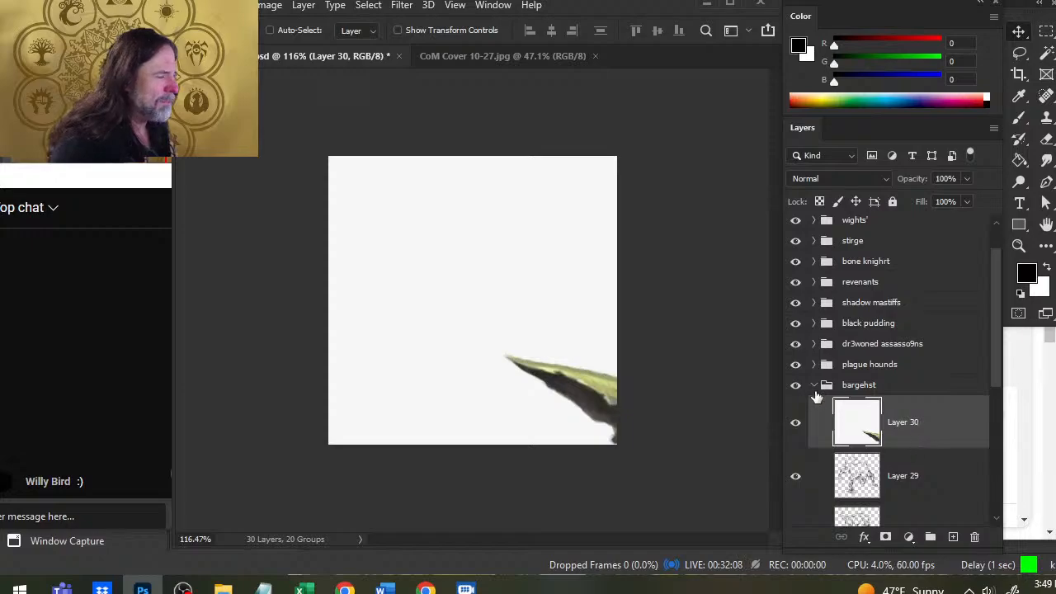
pyautogui.rightClick(509, 339)
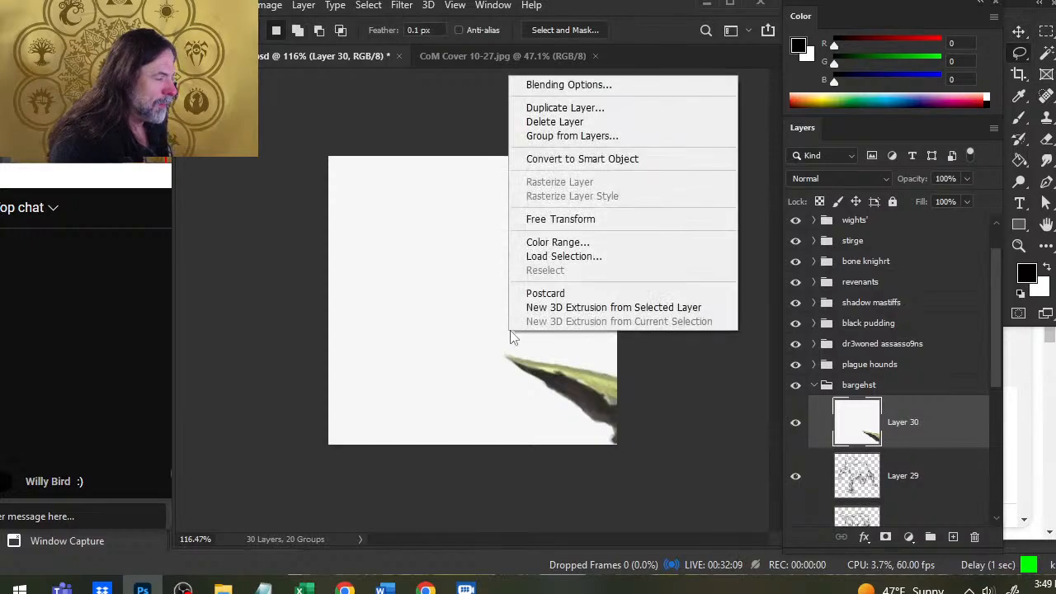
pyautogui.click(573, 218)
pyautogui.moveTo(325, 155); pyautogui.dragTo(197, 214)
pyautogui.moveTo(697, 146); pyautogui.dragTo(528, 241)
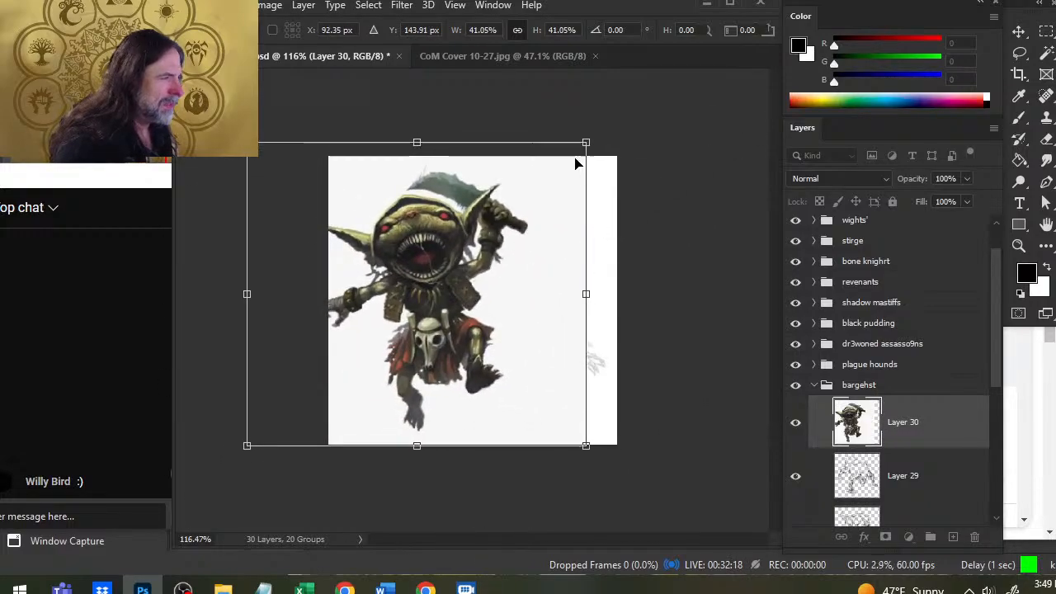
pyautogui.moveTo(588, 136); pyautogui.dragTo(496, 221)
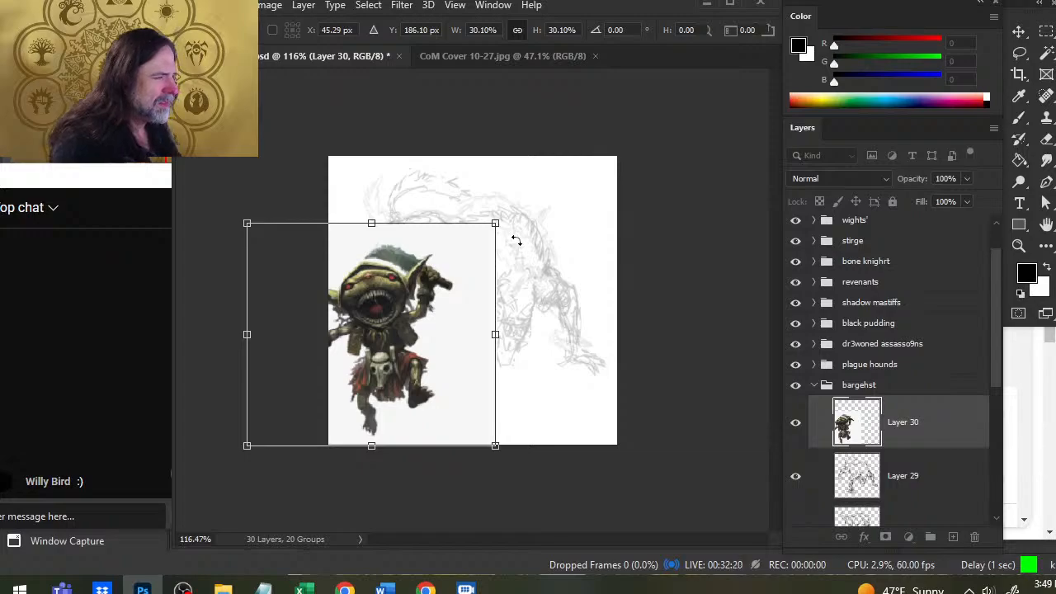
pyautogui.press('Return')
# - Move the goblin picture to the canvas's upper-left corner and scale it down proportionally with Free Transform
pyautogui.press('l')
pyautogui.press('v')
pyautogui.moveTo(392, 367)
pyautogui.mouseDown()
pyautogui.moveTo(407, 270)
pyautogui.moveTo(418, 303)
pyautogui.moveTo(427, 298)
pyautogui.mouseUp()
pyautogui.rightClick(456, 292)
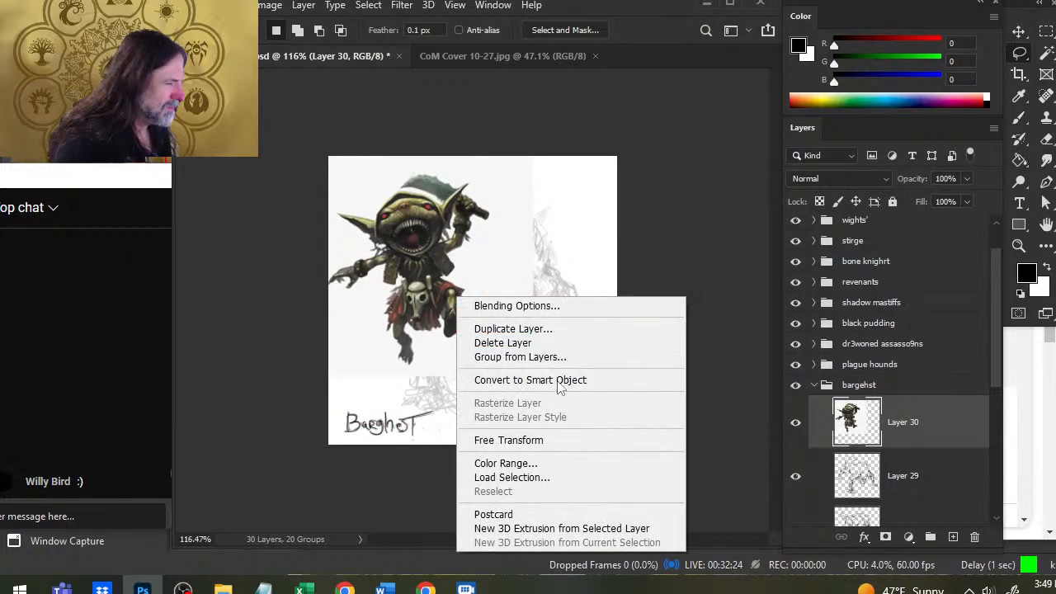
pyautogui.click(558, 439)
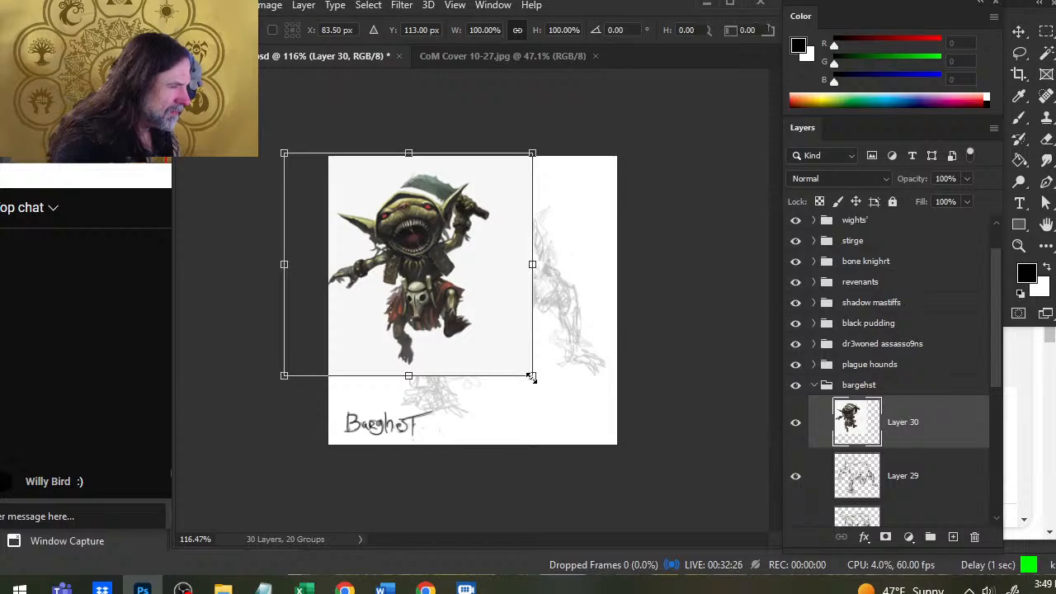
pyautogui.moveTo(532, 376); pyautogui.dragTo(456, 309)
pyautogui.press('Return')
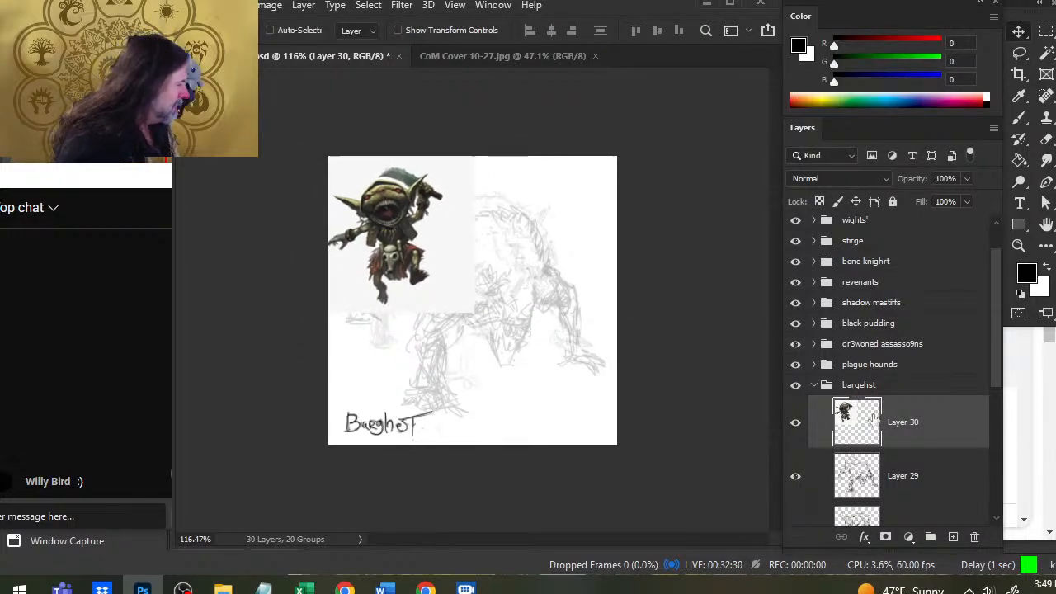
# - Place the goblin layer beneath Layer 12 and Layer 28, and position the picture at the canvas's lower left, just above the Barghest lettering
pyautogui.scroll(-2, 957, 470)
pyautogui.moveTo(927, 352); pyautogui.dragTo(939, 479)
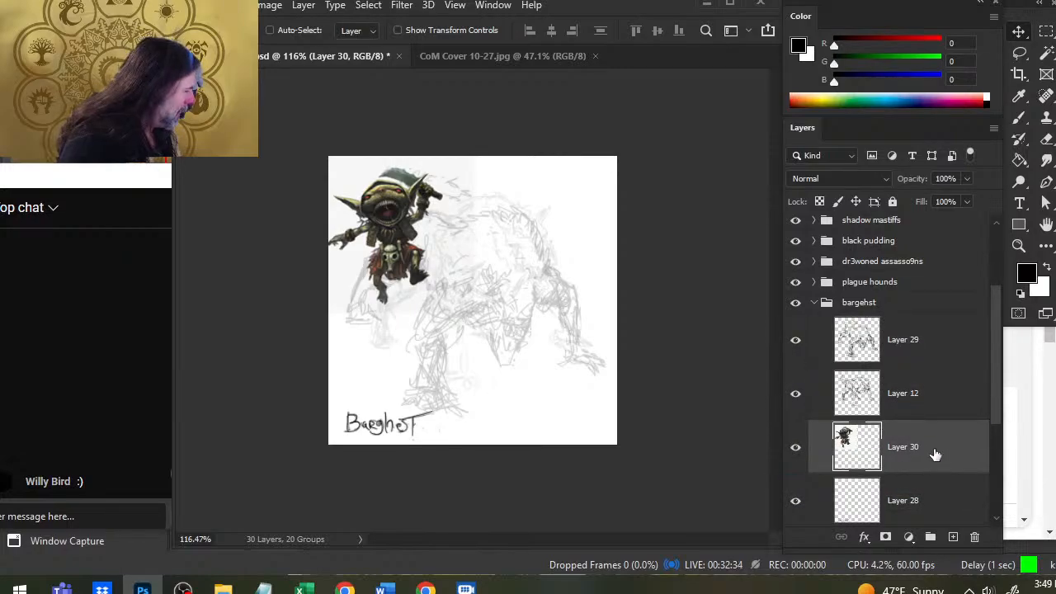
pyautogui.moveTo(445, 316); pyautogui.dragTo(466, 442)
pyautogui.moveTo(864, 500); pyautogui.dragTo(900, 446)
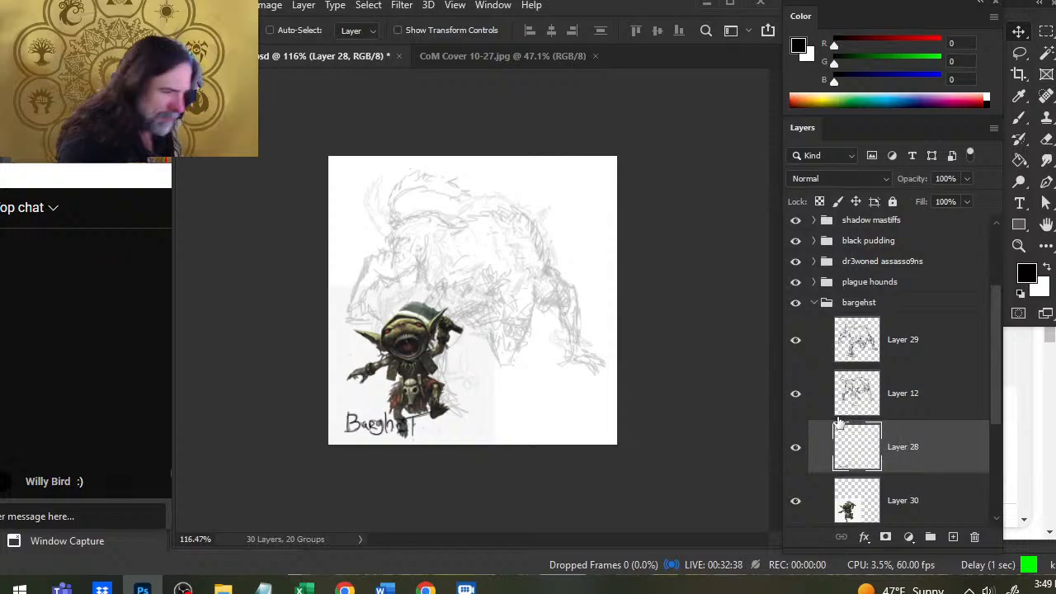
pyautogui.click(944, 512)
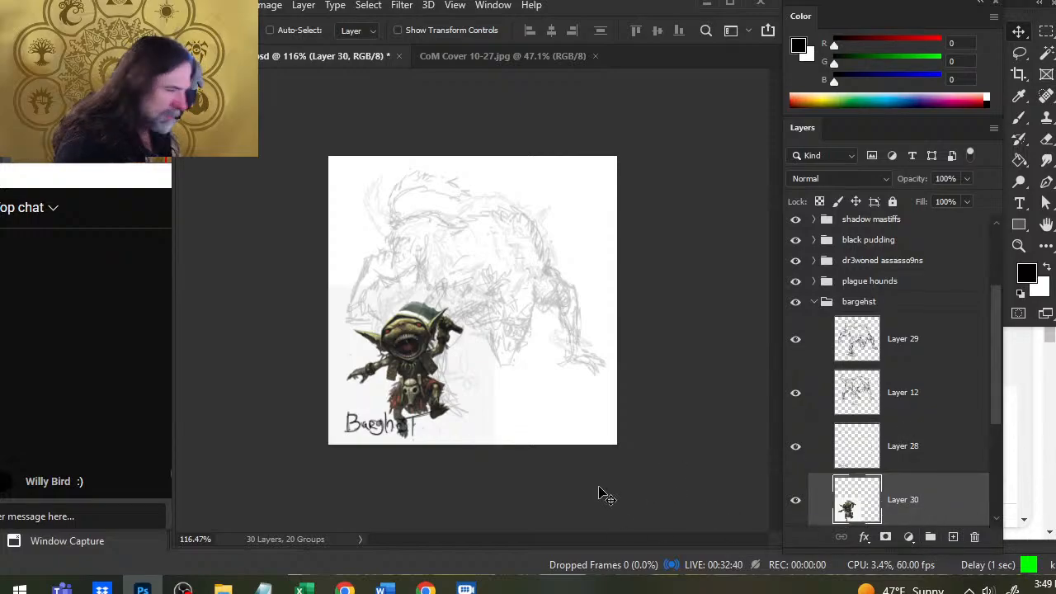
pyautogui.moveTo(531, 437); pyautogui.dragTo(523, 404)
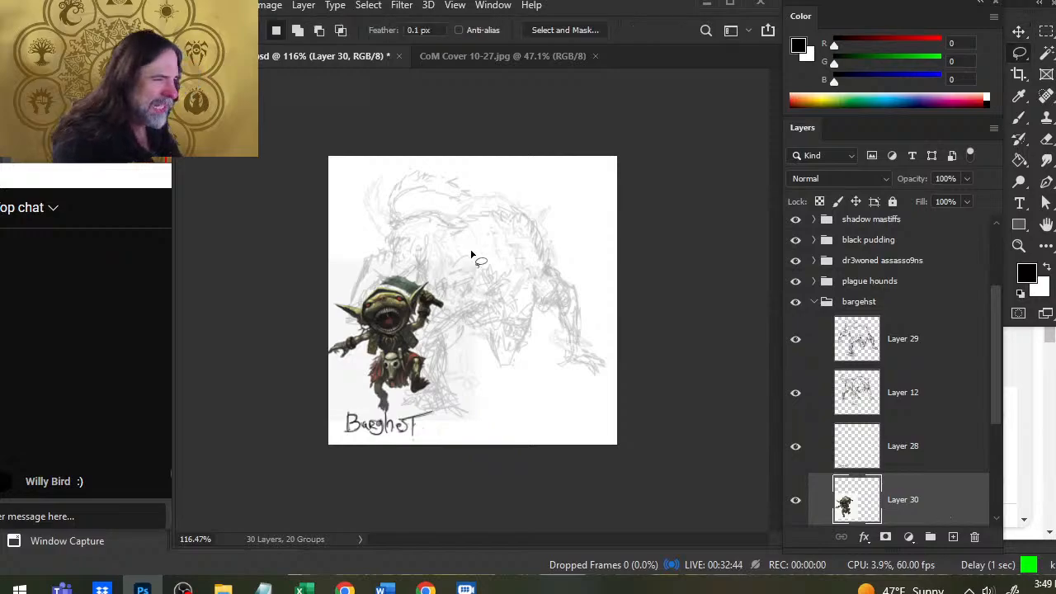
# - Scale the goblin picture down to about 84% and nudge it into place beside the barghest sketch's front leg
pyautogui.rightClick(472, 251)
pyautogui.click(564, 396)
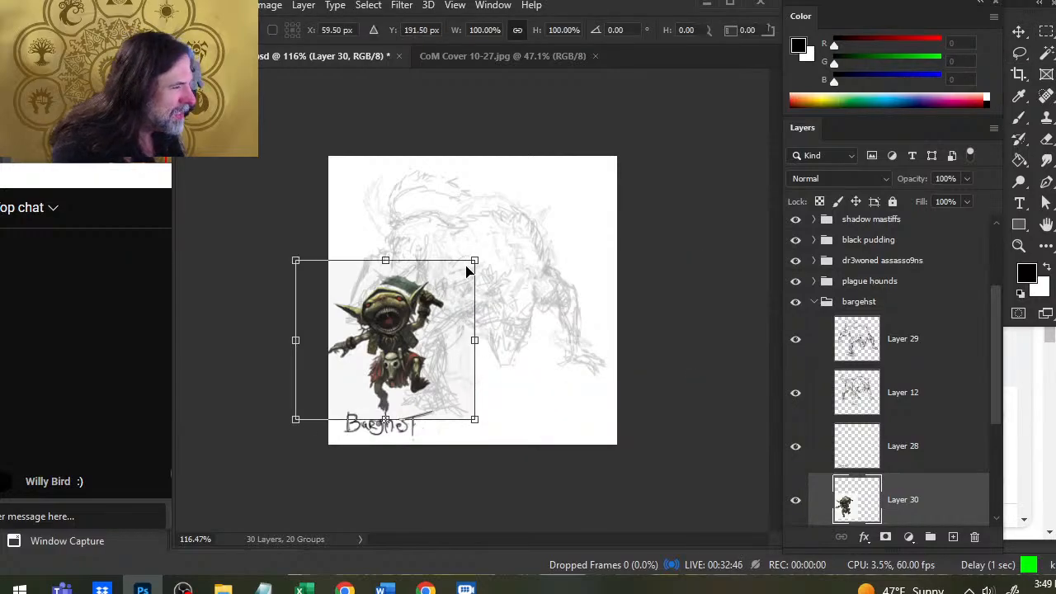
pyautogui.moveTo(474, 261); pyautogui.dragTo(447, 285)
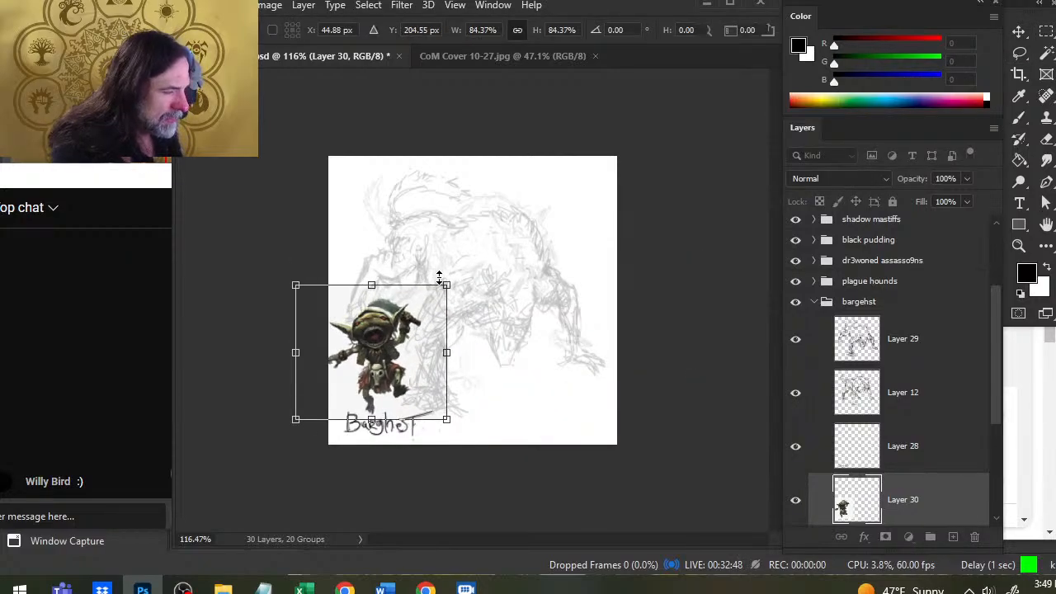
pyautogui.press('Return')
pyautogui.press('l')
pyautogui.press('v')
pyautogui.moveTo(473, 351); pyautogui.dragTo(483, 354)
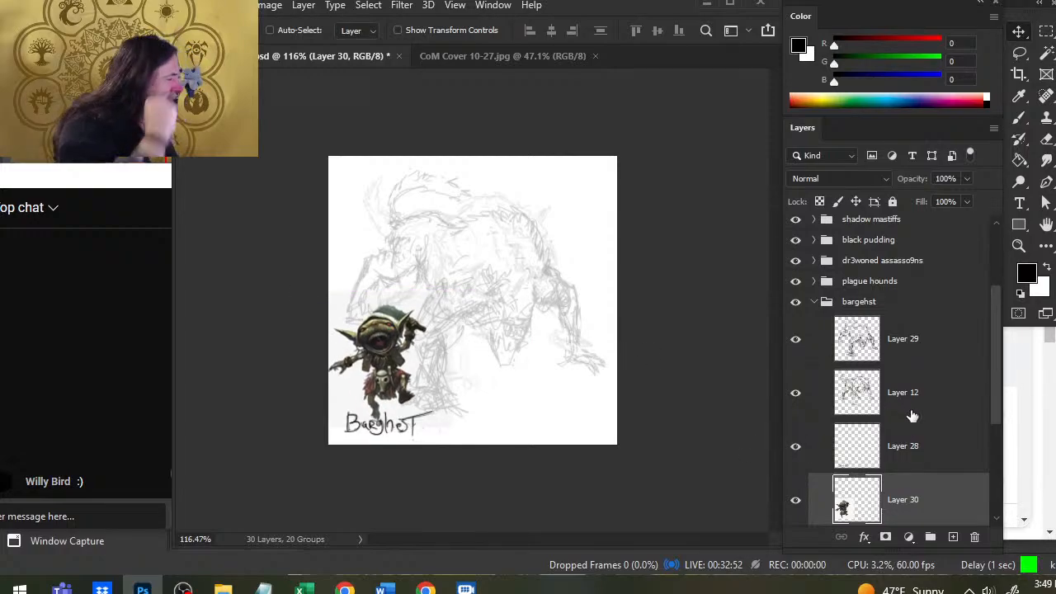
# - Add a new layer above the goblin picture and brush in a rounded head with an elongated shape extending from its left side
pyautogui.click(952, 538)
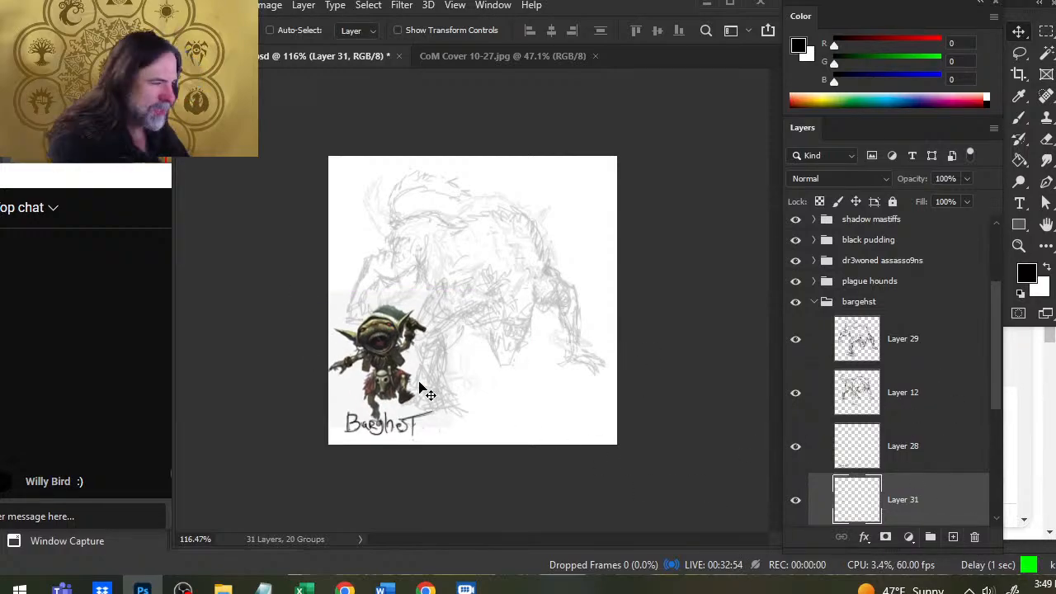
pyautogui.press('z')
pyautogui.moveTo(448, 388); pyautogui.dragTo(488, 399)
pyautogui.moveTo(505, 342)
pyautogui.mouseDown()
pyautogui.moveTo(433, 304)
pyautogui.moveTo(472, 302)
pyautogui.mouseUp()
pyautogui.press('b')
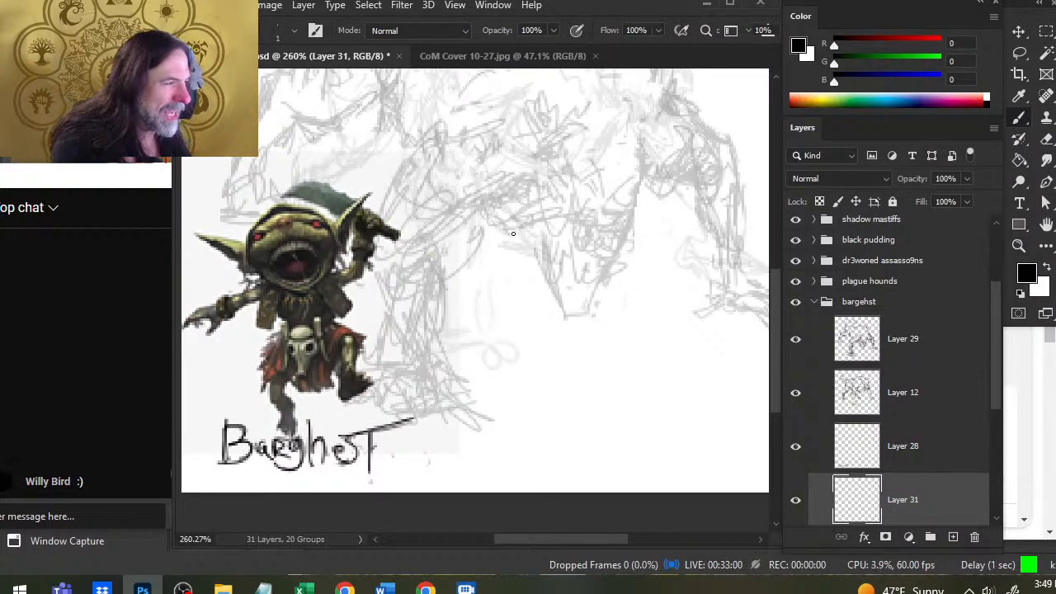
pyautogui.moveTo(503, 234)
pyautogui.mouseDown()
pyautogui.moveTo(512, 259)
pyautogui.moveTo(496, 268)
pyautogui.moveTo(536, 251)
pyautogui.moveTo(514, 251)
pyautogui.moveTo(546, 258)
pyautogui.moveTo(567, 288)
pyautogui.mouseUp()
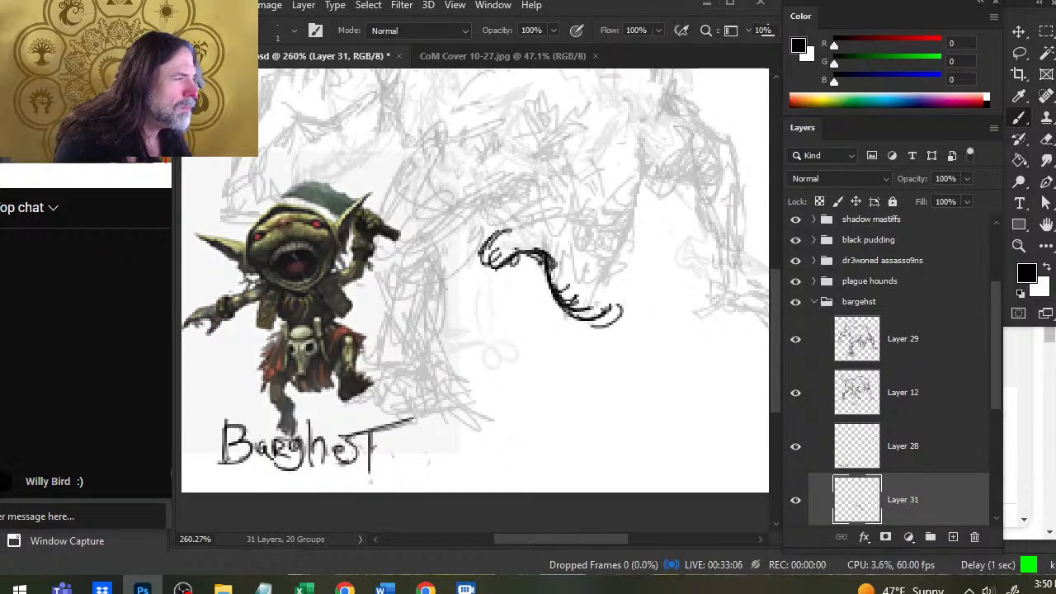
pyautogui.moveTo(603, 307)
pyautogui.mouseDown()
pyautogui.moveTo(634, 310)
pyautogui.moveTo(660, 272)
pyautogui.moveTo(640, 261)
pyautogui.mouseUp()
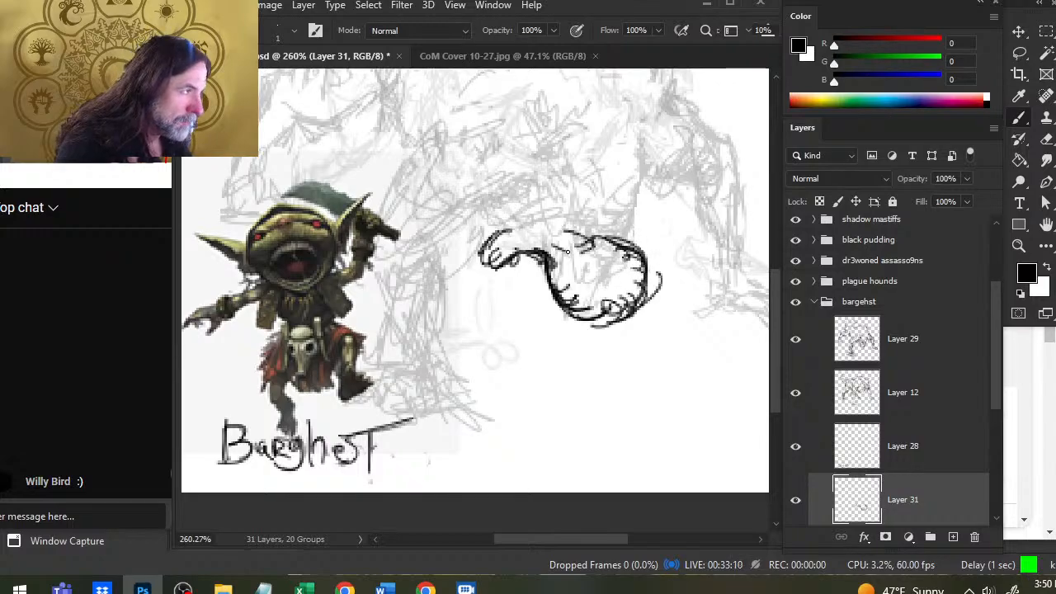
pyautogui.moveTo(606, 254); pyautogui.dragTo(580, 247)
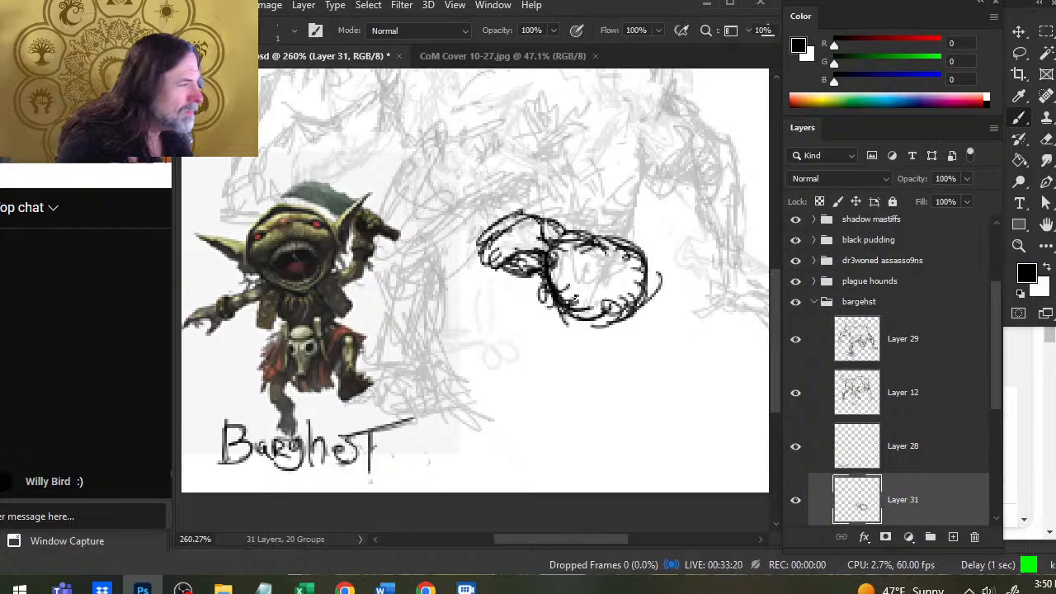
# - Sketch a bent arm hanging below the head, and rework the round head outline so that it sits lower
pyautogui.moveTo(572, 295)
pyautogui.mouseDown()
pyautogui.moveTo(536, 312)
pyautogui.moveTo(569, 288)
pyautogui.moveTo(513, 355)
pyautogui.moveTo(543, 299)
pyautogui.moveTo(520, 363)
pyautogui.moveTo(544, 384)
pyautogui.moveTo(528, 388)
pyautogui.moveTo(576, 417)
pyautogui.mouseUp()
pyautogui.moveTo(622, 267)
pyautogui.mouseDown()
pyautogui.moveTo(581, 284)
pyautogui.moveTo(602, 325)
pyautogui.moveTo(639, 328)
pyautogui.moveTo(632, 352)
pyautogui.moveTo(627, 258)
pyautogui.mouseUp()
pyautogui.press('e')
pyautogui.moveTo(602, 301)
pyautogui.mouseDown()
pyautogui.moveTo(639, 317)
pyautogui.moveTo(639, 256)
pyautogui.moveTo(621, 329)
pyautogui.moveTo(650, 285)
pyautogui.mouseUp()
pyautogui.press('b')
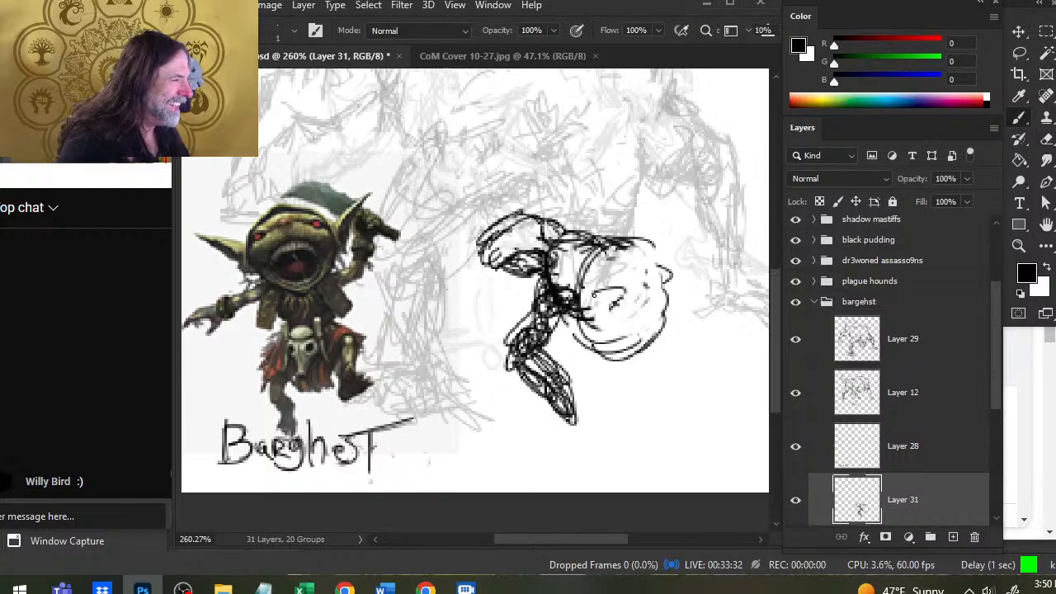
# - Sketch the goblin's brow, eyes and mouth line, a pointed right ear, and dark strokes along the lower left jaw
pyautogui.moveTo(617, 294)
pyautogui.mouseDown()
pyautogui.moveTo(588, 327)
pyautogui.moveTo(624, 319)
pyautogui.mouseUp()
pyautogui.moveTo(592, 279)
pyautogui.mouseDown()
pyautogui.moveTo(586, 285)
pyautogui.moveTo(630, 266)
pyautogui.moveTo(637, 297)
pyautogui.moveTo(584, 328)
pyautogui.moveTo(660, 315)
pyautogui.moveTo(660, 286)
pyautogui.moveTo(660, 338)
pyautogui.moveTo(644, 295)
pyautogui.mouseUp()
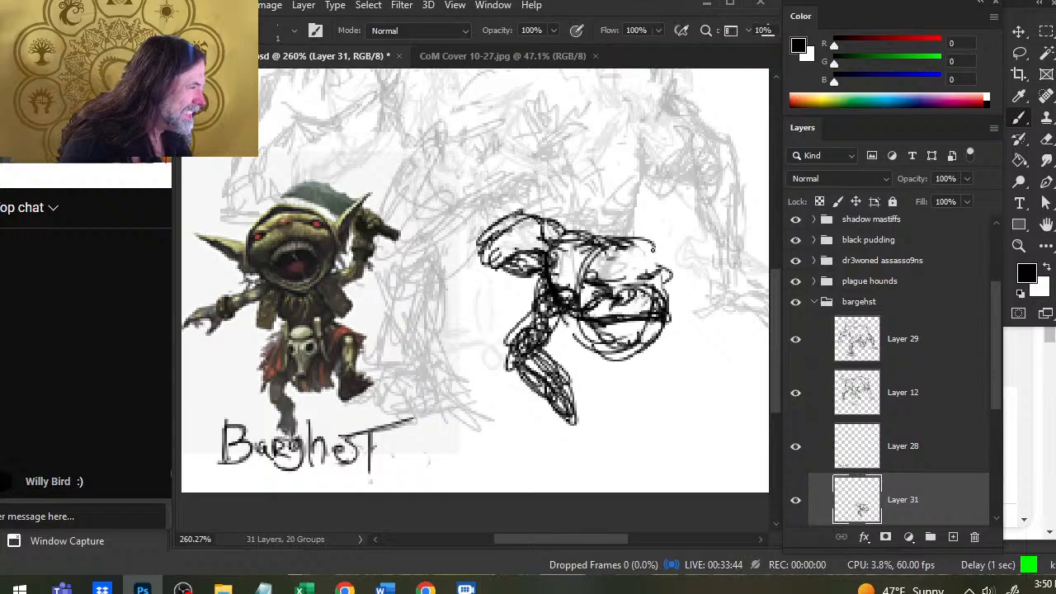
pyautogui.moveTo(652, 248)
pyautogui.mouseDown()
pyautogui.moveTo(680, 236)
pyautogui.moveTo(694, 204)
pyautogui.moveTo(679, 245)
pyautogui.moveTo(695, 210)
pyautogui.mouseUp()
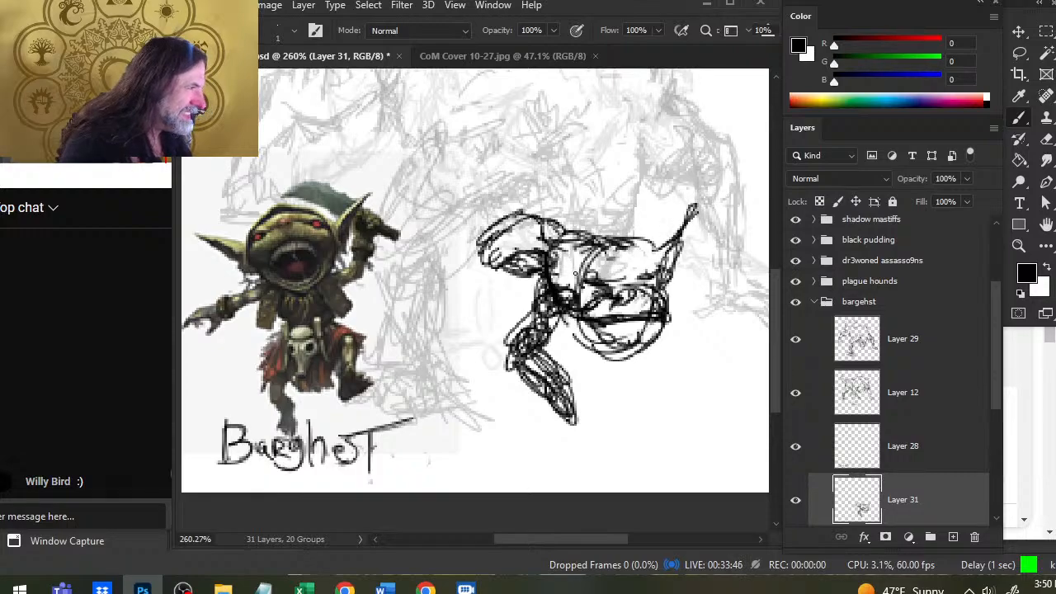
pyautogui.moveTo(574, 273)
pyautogui.mouseDown()
pyautogui.moveTo(544, 247)
pyautogui.moveTo(601, 316)
pyautogui.moveTo(592, 355)
pyautogui.moveTo(625, 369)
pyautogui.mouseUp()
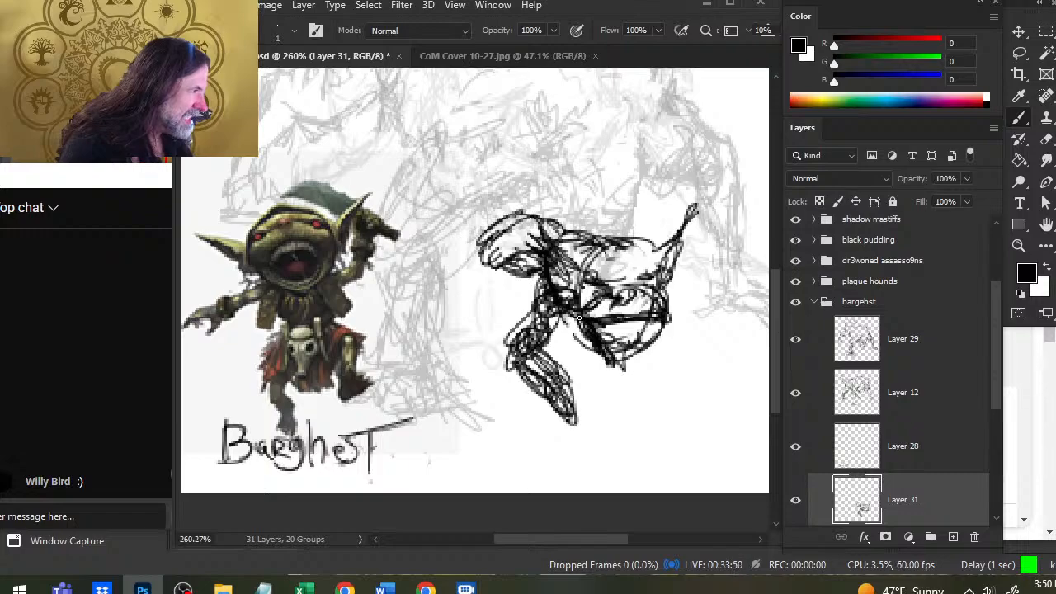
# - Erase the stray jaw strokes and redraw a narrower jaw with a toothy grin and darker facial details
pyautogui.press('e')
pyautogui.moveTo(652, 327)
pyautogui.mouseDown()
pyautogui.moveTo(614, 376)
pyautogui.moveTo(599, 364)
pyautogui.moveTo(622, 366)
pyautogui.moveTo(590, 327)
pyautogui.mouseUp()
pyautogui.press('b')
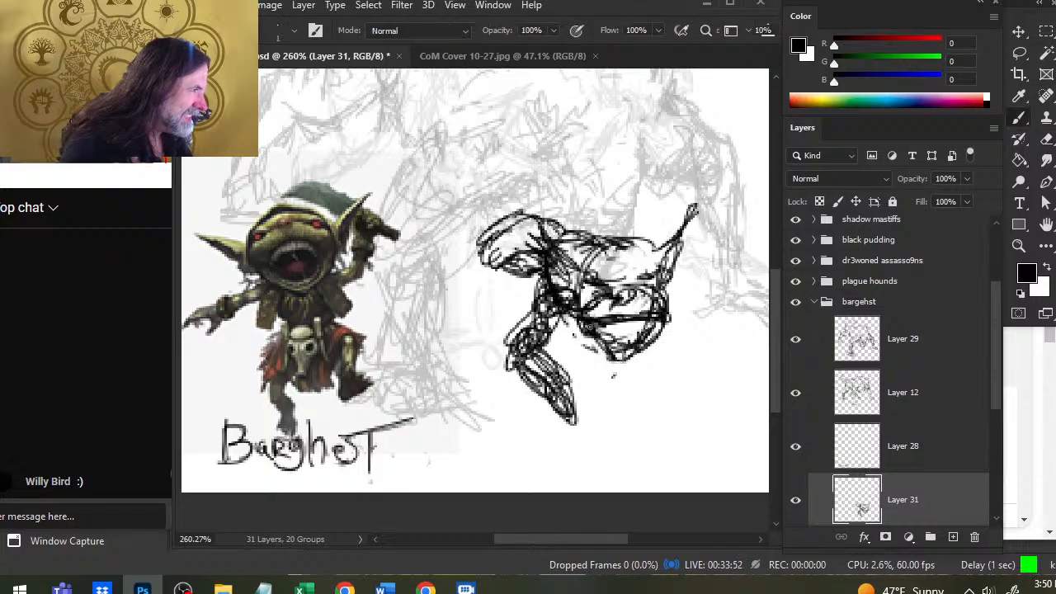
pyautogui.moveTo(601, 363); pyautogui.dragTo(656, 324)
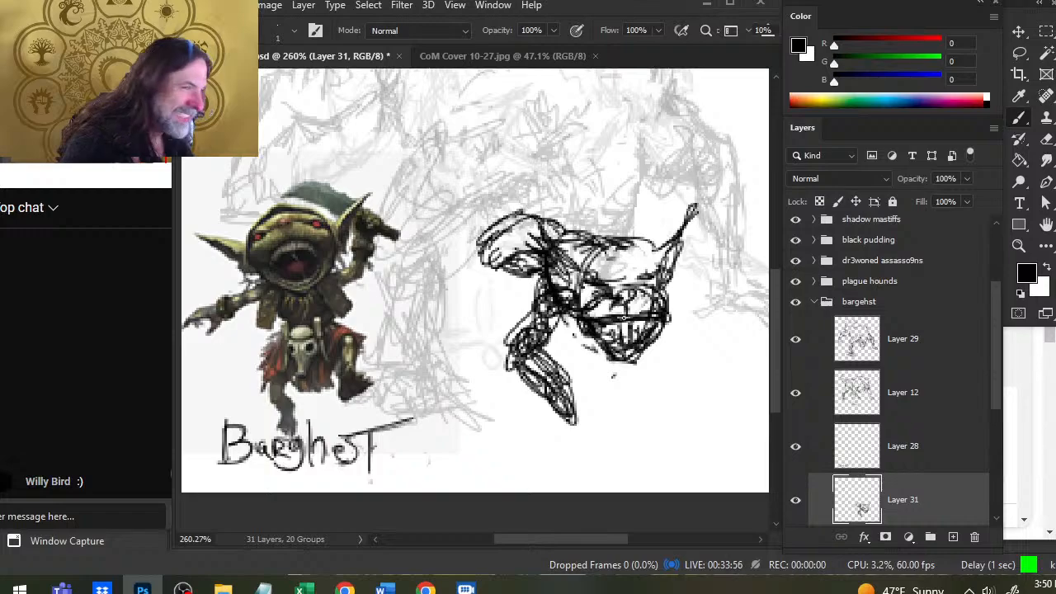
pyautogui.moveTo(589, 315)
pyautogui.mouseDown()
pyautogui.moveTo(663, 305)
pyautogui.moveTo(664, 326)
pyautogui.moveTo(591, 337)
pyautogui.moveTo(605, 299)
pyautogui.mouseUp()
pyautogui.press('e')
pyautogui.press('b')
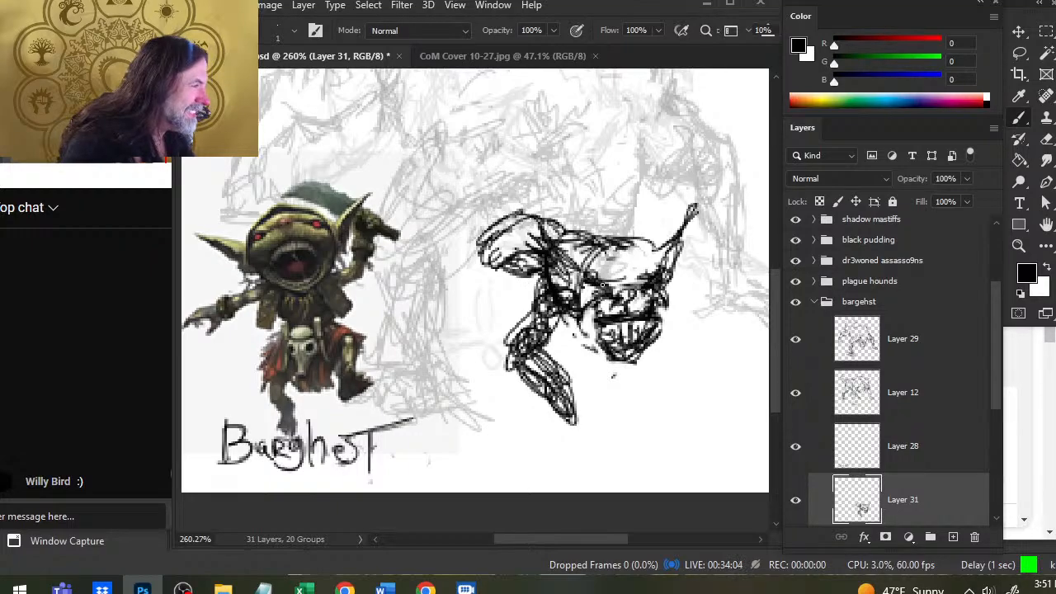
pyautogui.press('e')
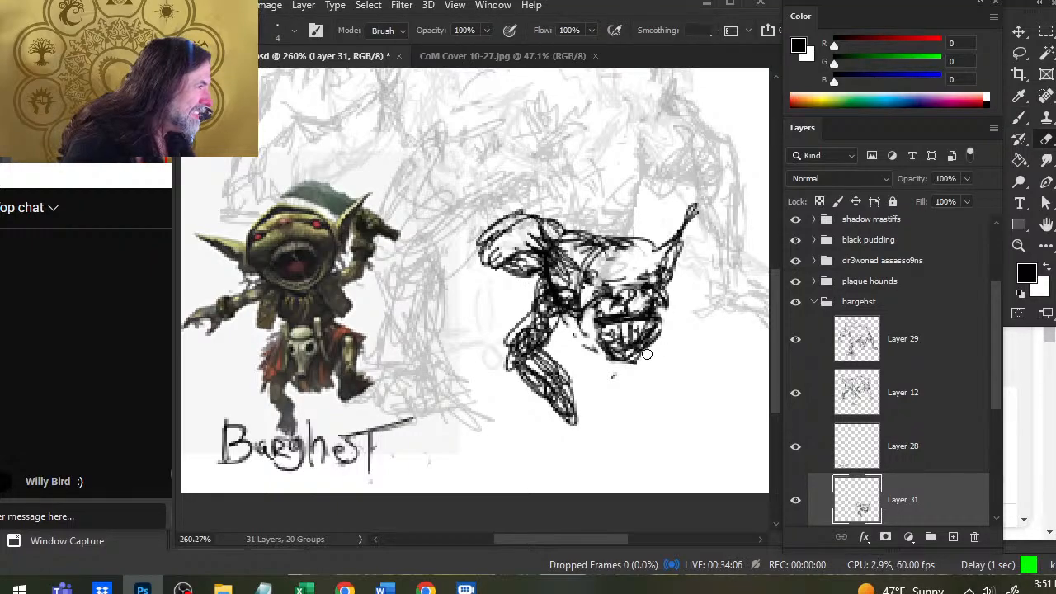
pyautogui.press('b')
# - Draw the fingers on the bent arm, darken the cheek and jaw, and add jagged strokes to the right of the head
pyautogui.moveTo(560, 399)
pyautogui.mouseDown()
pyautogui.moveTo(528, 389)
pyautogui.moveTo(592, 408)
pyautogui.mouseUp()
pyautogui.moveTo(586, 301); pyautogui.dragTo(588, 311)
pyautogui.moveTo(600, 357)
pyautogui.mouseDown()
pyautogui.moveTo(585, 298)
pyautogui.moveTo(602, 353)
pyautogui.mouseUp()
pyautogui.moveTo(688, 280); pyautogui.dragTo(713, 314)
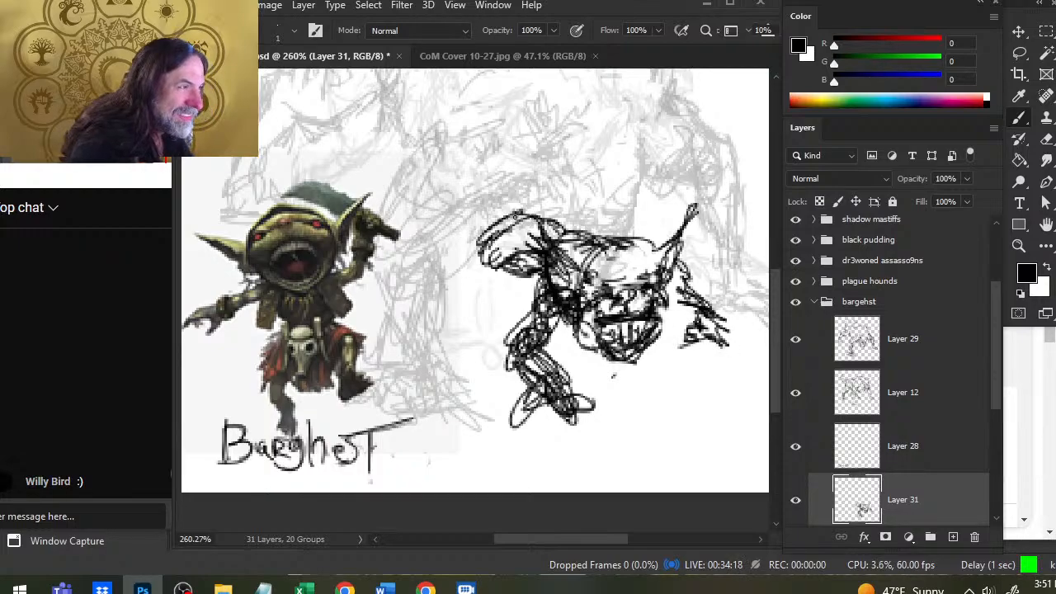
# - Erase the raised arm shape beside the head, sketch a pointed left ear, and add spiky hair on top of the head
pyautogui.moveTo(515, 216)
pyautogui.mouseDown()
pyautogui.moveTo(489, 214)
pyautogui.moveTo(472, 294)
pyautogui.moveTo(515, 215)
pyautogui.moveTo(499, 213)
pyautogui.moveTo(510, 204)
pyautogui.moveTo(544, 239)
pyautogui.mouseUp()
pyautogui.press('e')
pyautogui.press('b')
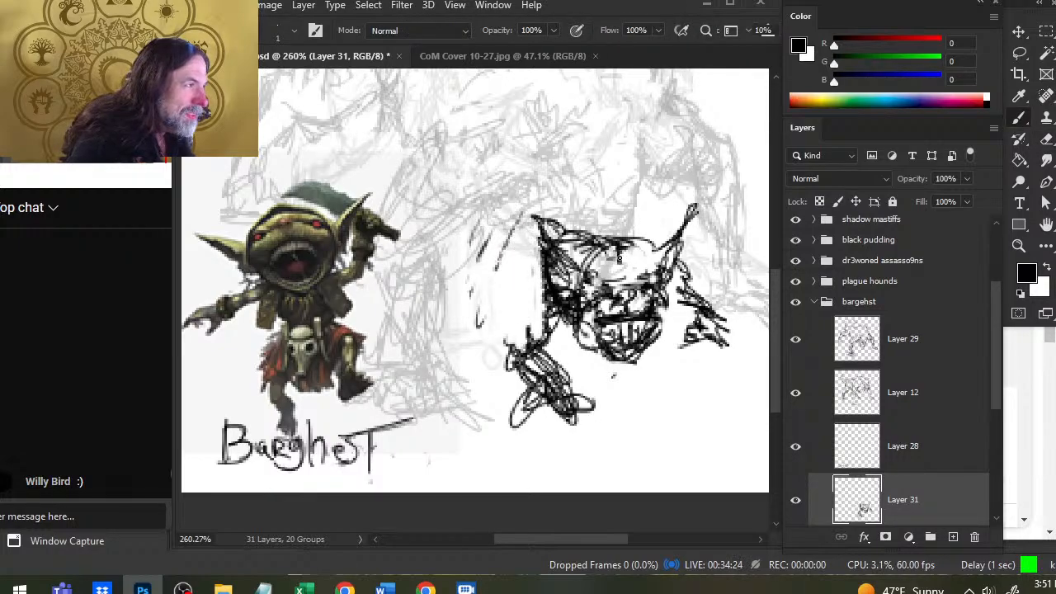
pyautogui.moveTo(633, 236)
pyautogui.mouseDown()
pyautogui.moveTo(624, 202)
pyautogui.moveTo(574, 233)
pyautogui.mouseUp()
pyautogui.moveTo(634, 210); pyautogui.dragTo(646, 247)
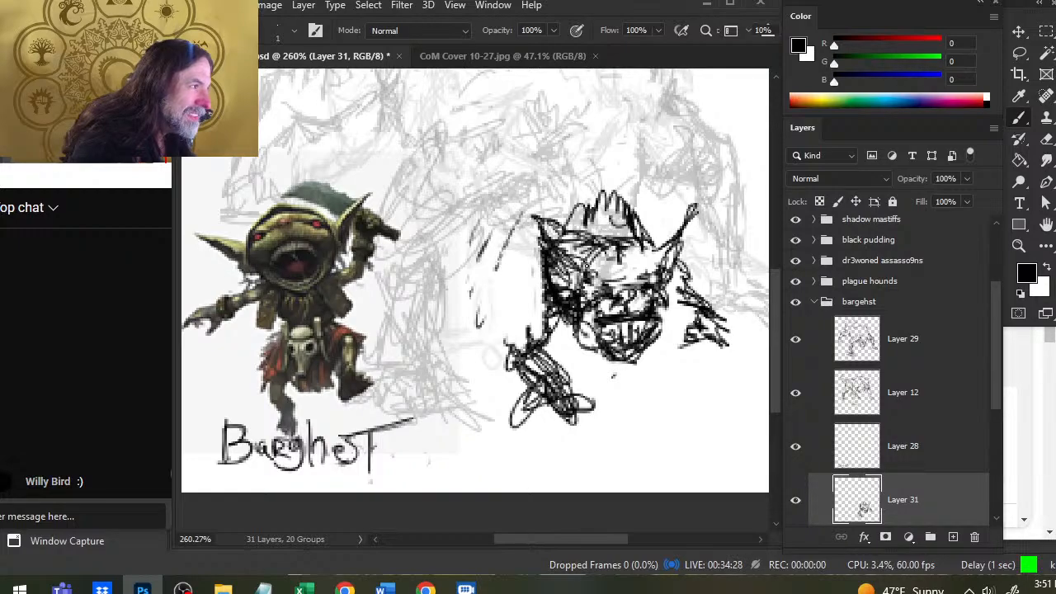
pyautogui.moveTo(553, 239)
pyautogui.mouseDown()
pyautogui.moveTo(590, 259)
pyautogui.moveTo(583, 282)
pyautogui.mouseUp()
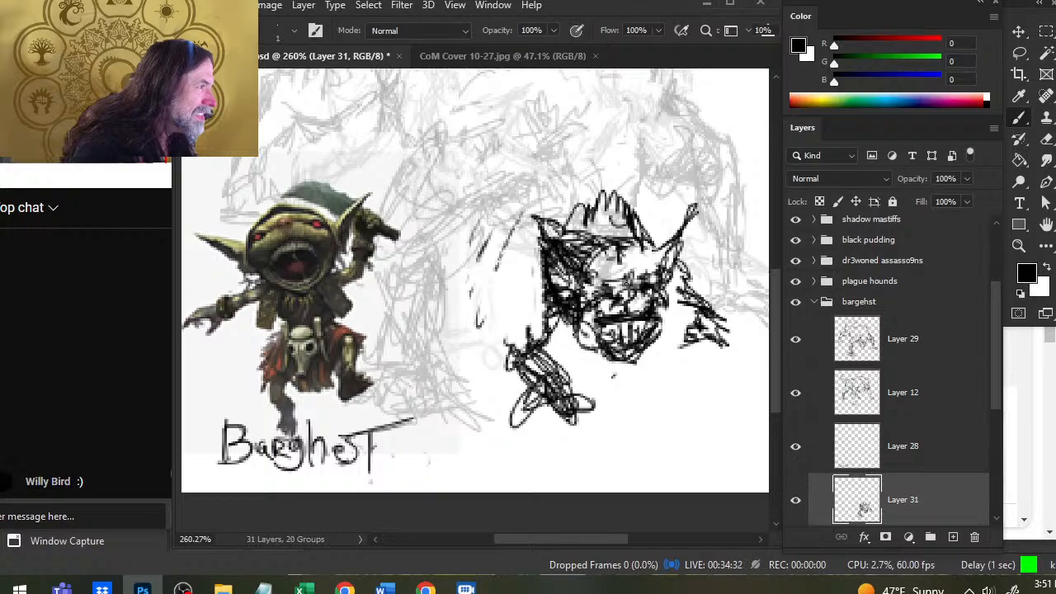
# - Darken the goblin's eyes and brow, clean up small facial details, and reinforce the wide mouth and pointed jaw outline
pyautogui.moveTo(627, 283)
pyautogui.mouseDown()
pyautogui.moveTo(618, 291)
pyautogui.moveTo(635, 285)
pyautogui.moveTo(615, 274)
pyautogui.mouseUp()
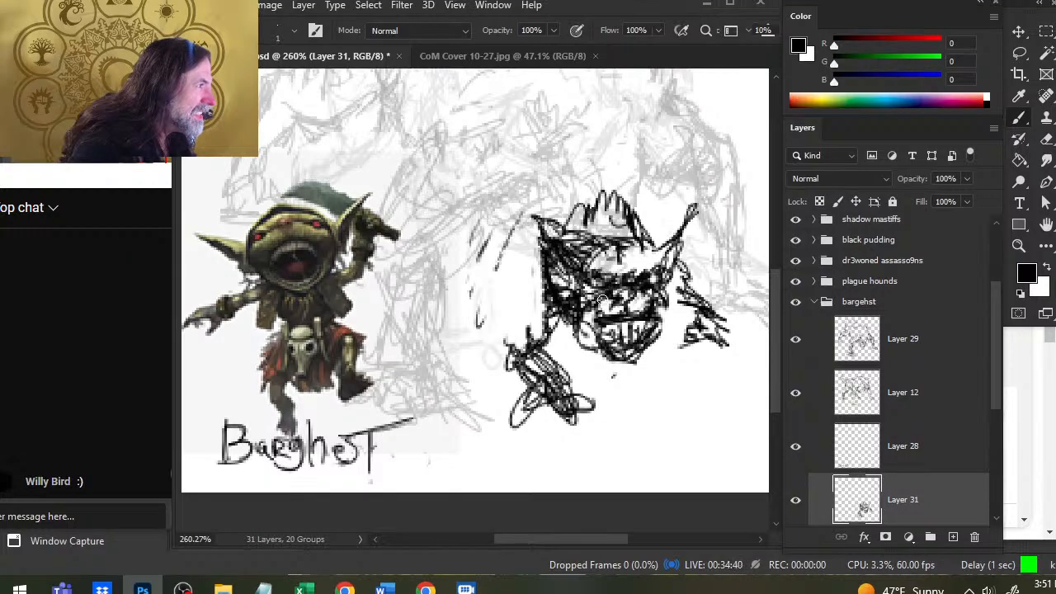
pyautogui.press('e')
pyautogui.moveTo(653, 282); pyautogui.dragTo(655, 282)
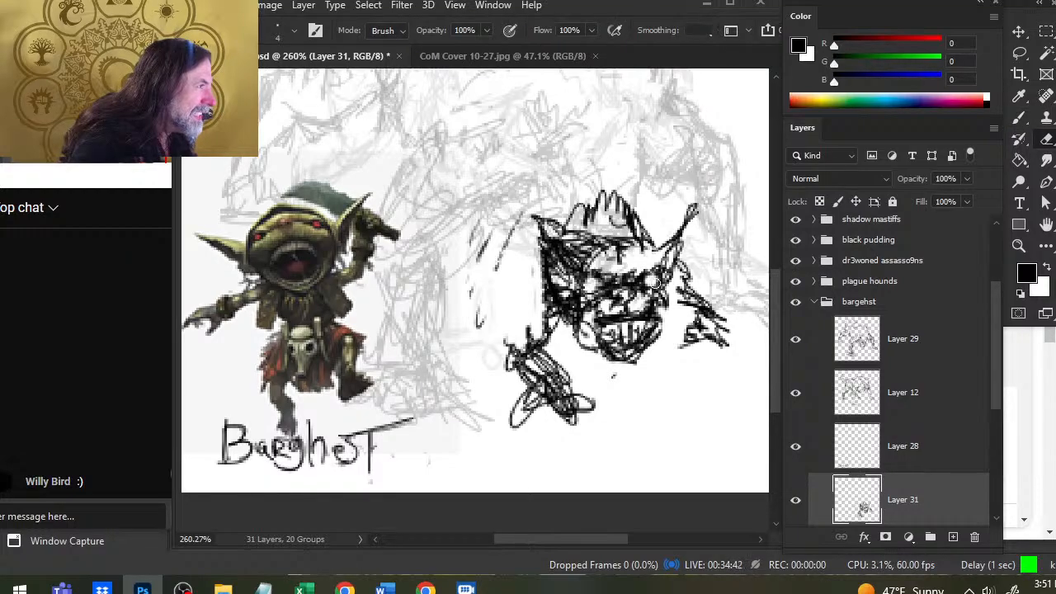
pyautogui.press('b')
pyautogui.press('e')
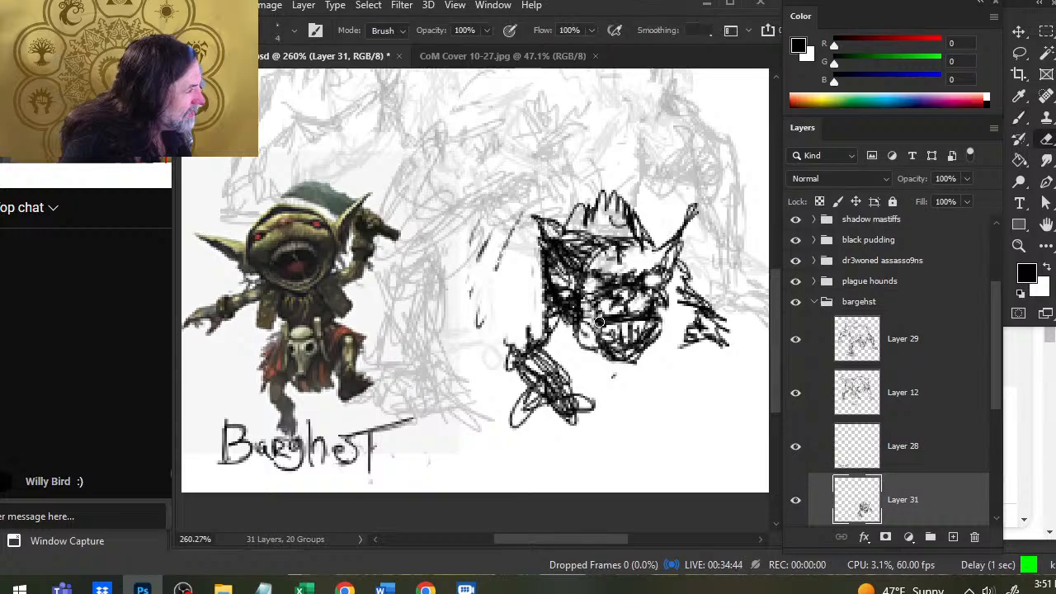
pyautogui.press('b')
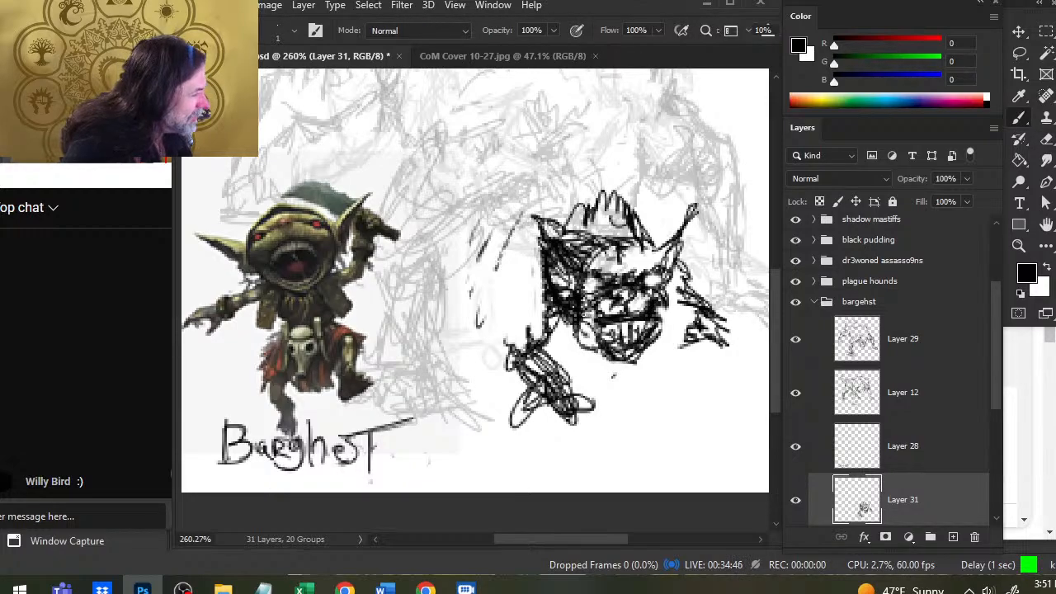
pyautogui.moveTo(582, 323); pyautogui.dragTo(647, 313)
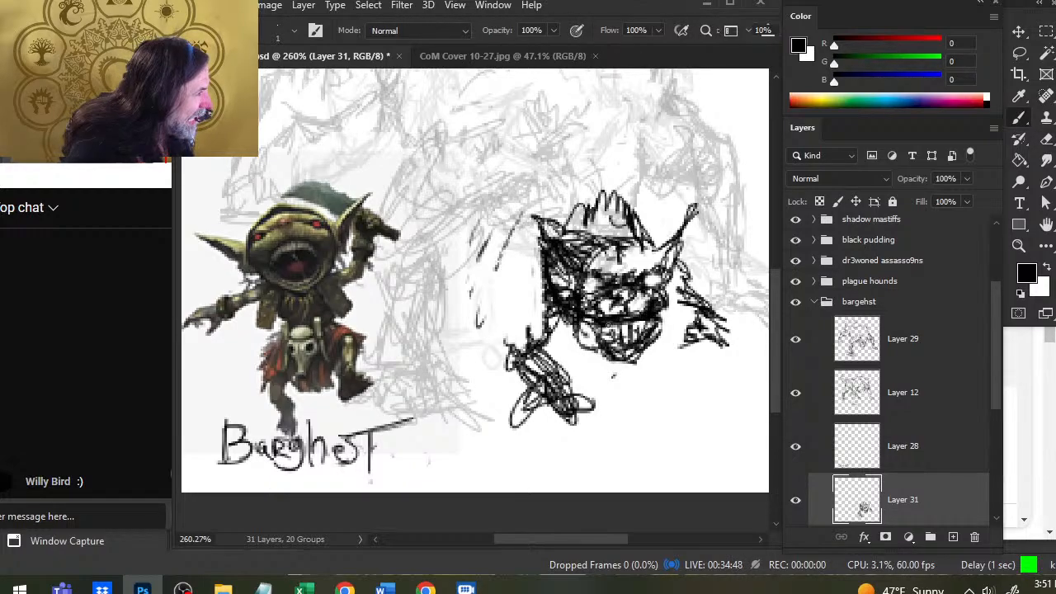
pyautogui.moveTo(581, 327)
pyautogui.mouseDown()
pyautogui.moveTo(607, 357)
pyautogui.moveTo(669, 301)
pyautogui.mouseUp()
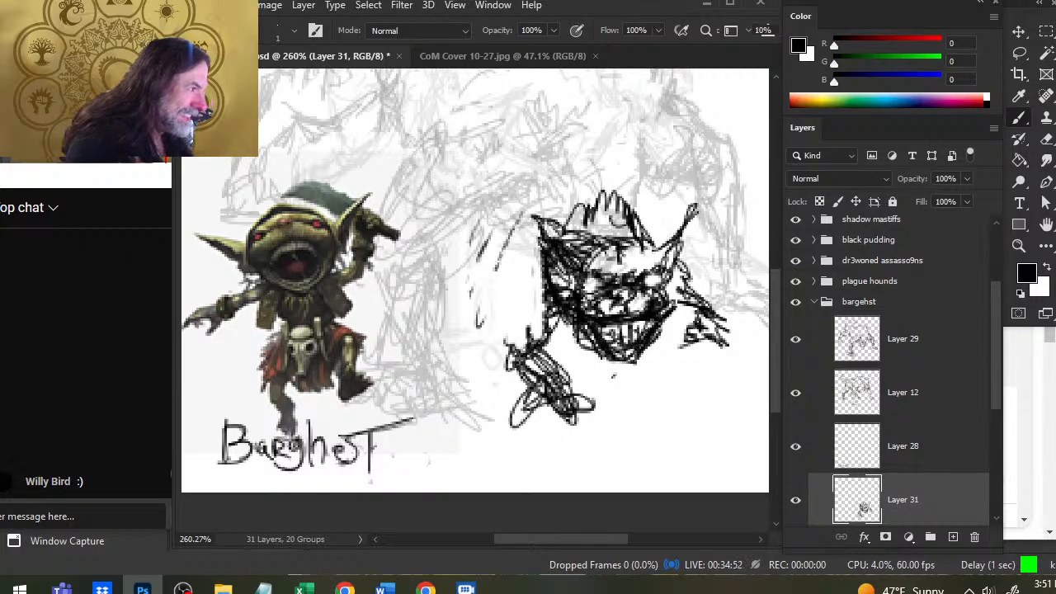
# - Redraw the left shoulder and upper arm, and erase overlapping lines to thin the bent forearm
pyautogui.moveTo(544, 288); pyautogui.dragTo(523, 337)
pyautogui.press('e')
pyautogui.moveTo(571, 274)
pyautogui.mouseDown()
pyautogui.moveTo(511, 340)
pyautogui.moveTo(544, 386)
pyautogui.moveTo(587, 404)
pyautogui.mouseUp()
pyautogui.press('b')
pyautogui.press('e')
pyautogui.moveTo(563, 355); pyautogui.dragTo(591, 405)
# - Erase the old hand on the left arm and sketch a clawed hand lower down, joined to the forearm
pyautogui.moveTo(528, 398)
pyautogui.mouseDown()
pyautogui.moveTo(512, 417)
pyautogui.moveTo(517, 429)
pyautogui.moveTo(551, 452)
pyautogui.moveTo(600, 451)
pyautogui.moveTo(590, 470)
pyautogui.mouseUp()
pyautogui.press('b')
pyautogui.moveTo(569, 436)
pyautogui.mouseDown()
pyautogui.moveTo(584, 467)
pyautogui.moveTo(609, 474)
pyautogui.mouseUp()
pyautogui.moveTo(611, 436); pyautogui.dragTo(607, 462)
pyautogui.moveTo(590, 426); pyautogui.dragTo(606, 457)
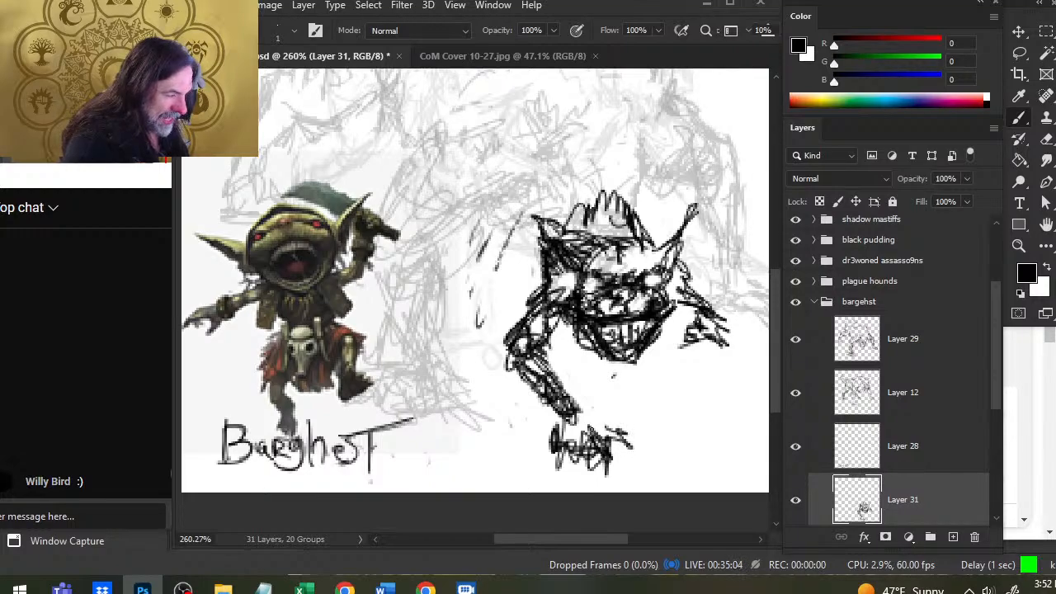
pyautogui.moveTo(593, 419); pyautogui.dragTo(566, 386)
# - Erase the jagged strokes to the right of the head and sketch the right shoulder and upper arm there
pyautogui.press('e')
pyautogui.moveTo(700, 318)
pyautogui.mouseDown()
pyautogui.moveTo(691, 342)
pyautogui.moveTo(713, 318)
pyautogui.moveTo(723, 342)
pyautogui.mouseUp()
pyautogui.moveTo(607, 316); pyautogui.dragTo(576, 301)
pyautogui.press('b')
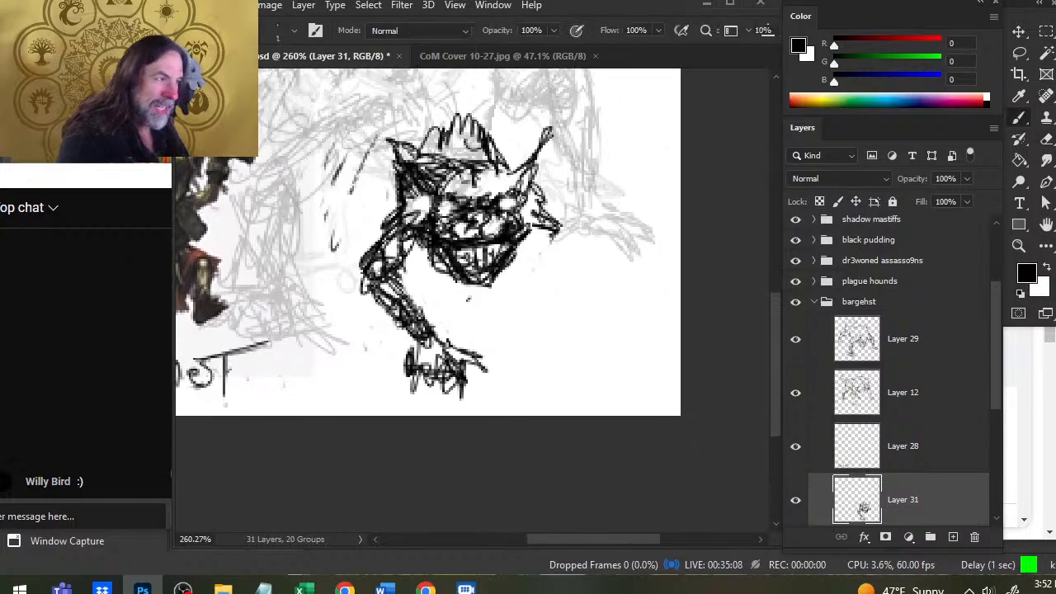
pyautogui.moveTo(540, 197); pyautogui.dragTo(572, 232)
pyautogui.moveTo(539, 200); pyautogui.dragTo(595, 250)
pyautogui.moveTo(530, 224)
pyautogui.mouseDown()
pyautogui.moveTo(566, 254)
pyautogui.moveTo(552, 255)
pyautogui.moveTo(589, 268)
pyautogui.mouseUp()
# - Sketch the right elbow and a forearm reaching downward, erasing stray lines around it
pyautogui.press('e')
pyautogui.press('b')
pyautogui.moveTo(569, 219); pyautogui.dragTo(602, 277)
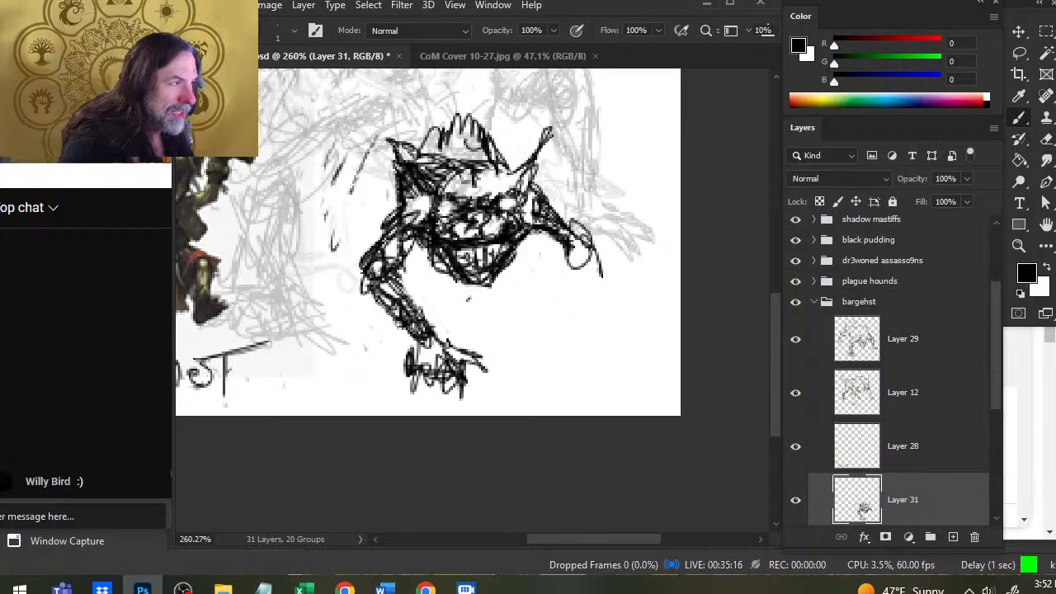
pyautogui.moveTo(582, 236)
pyautogui.mouseDown()
pyautogui.moveTo(612, 324)
pyautogui.moveTo(594, 310)
pyautogui.mouseUp()
pyautogui.moveTo(557, 251)
pyautogui.mouseDown()
pyautogui.moveTo(596, 322)
pyautogui.moveTo(574, 343)
pyautogui.moveTo(597, 263)
pyautogui.mouseUp()
pyautogui.press('e')
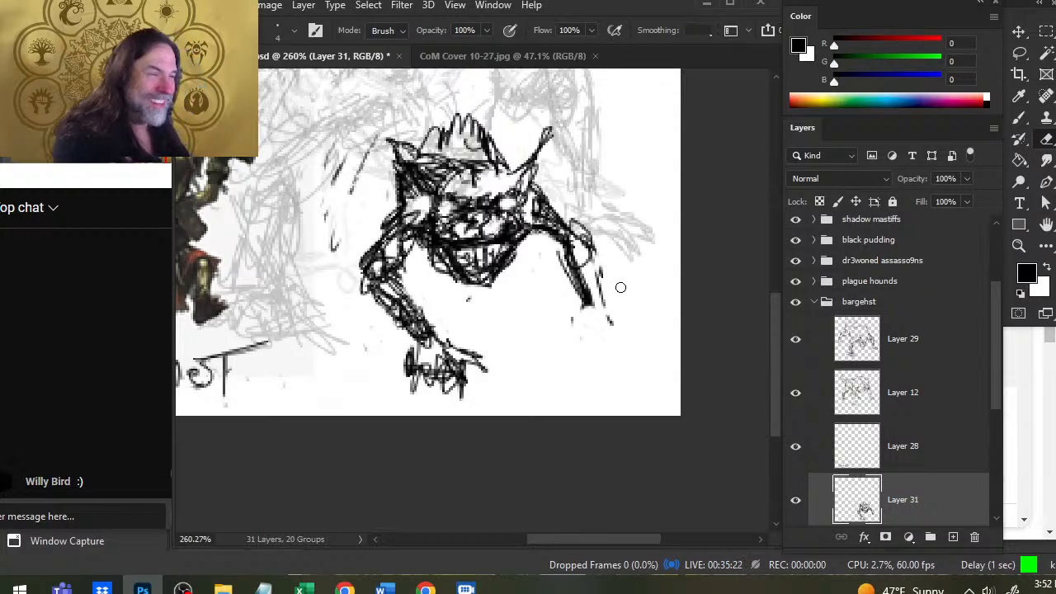
pyautogui.press('b')
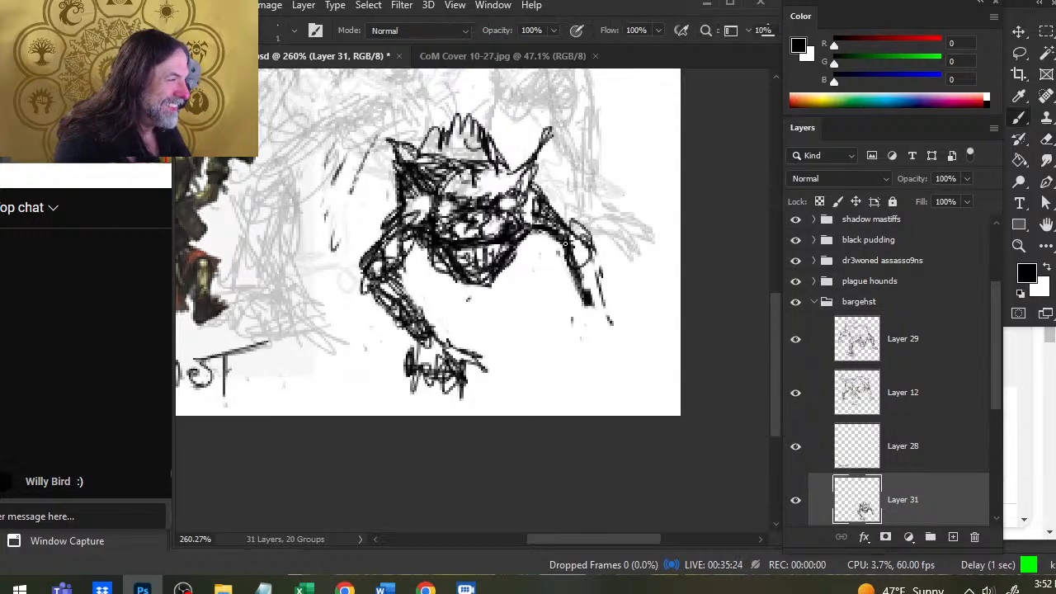
pyautogui.moveTo(578, 279)
pyautogui.mouseDown()
pyautogui.moveTo(602, 308)
pyautogui.moveTo(579, 308)
pyautogui.moveTo(601, 290)
pyautogui.moveTo(627, 312)
pyautogui.moveTo(569, 300)
pyautogui.mouseUp()
# - Refine the right forearm's outline and sketch a hand at its end
pyautogui.press('e')
pyautogui.press('b')
pyautogui.press('e')
pyautogui.press('b')
pyautogui.moveTo(591, 246)
pyautogui.mouseDown()
pyautogui.moveTo(615, 310)
pyautogui.moveTo(596, 286)
pyautogui.moveTo(627, 325)
pyautogui.mouseUp()
pyautogui.press('e')
pyautogui.press('b')
pyautogui.moveTo(603, 271)
pyautogui.mouseDown()
pyautogui.moveTo(582, 295)
pyautogui.moveTo(617, 340)
pyautogui.mouseUp()
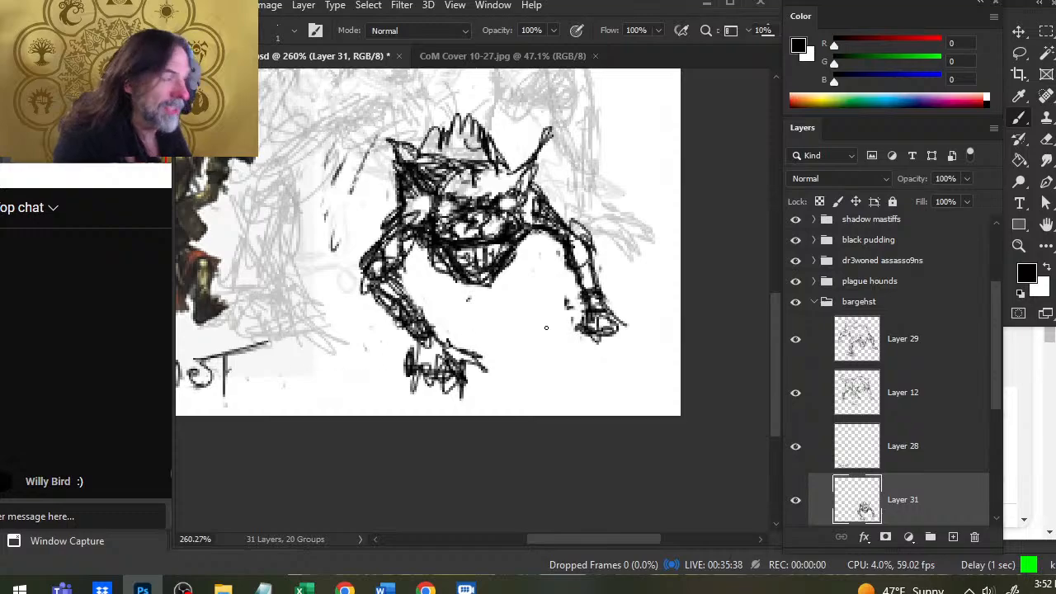
# - Select the right forearm and hand, scale them to about 88%, and move them up slightly toward the shoulder
pyautogui.press('l')
pyautogui.moveTo(580, 210); pyautogui.dragTo(581, 216)
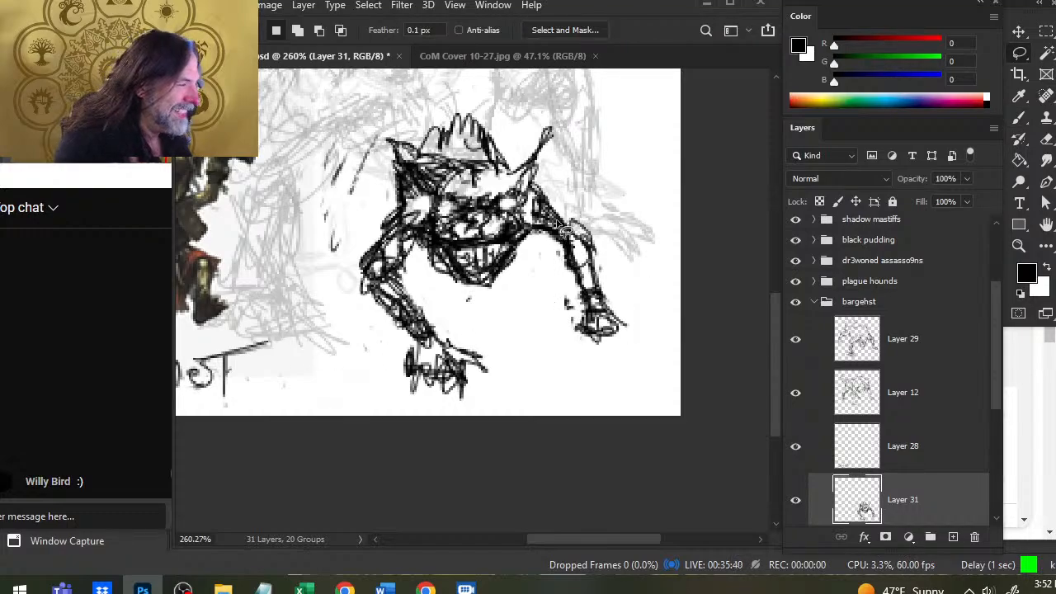
pyautogui.rightClick(585, 237)
pyautogui.click(695, 403)
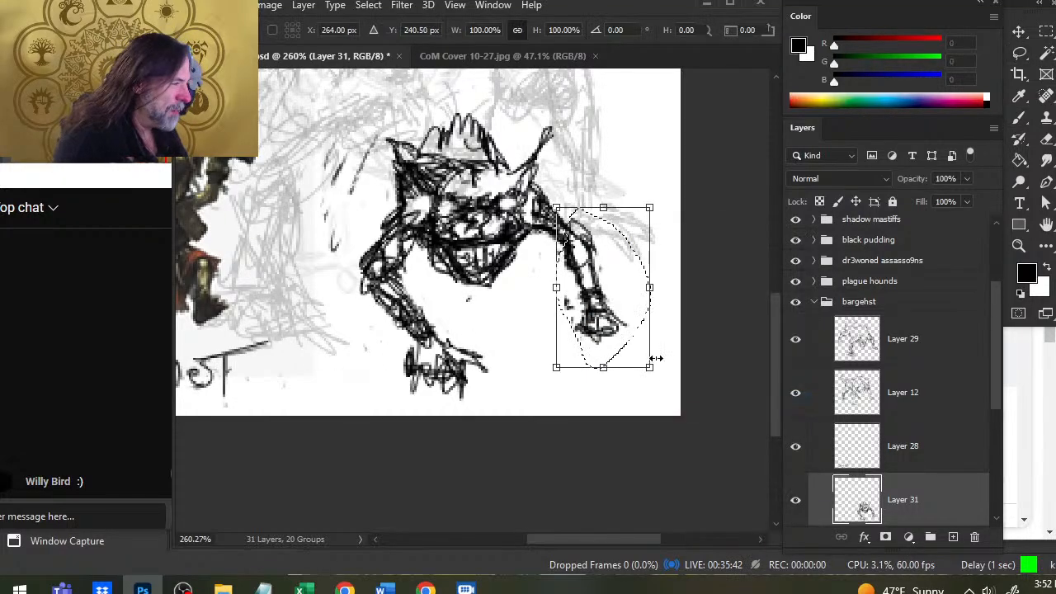
pyautogui.moveTo(556, 367); pyautogui.dragTo(571, 344)
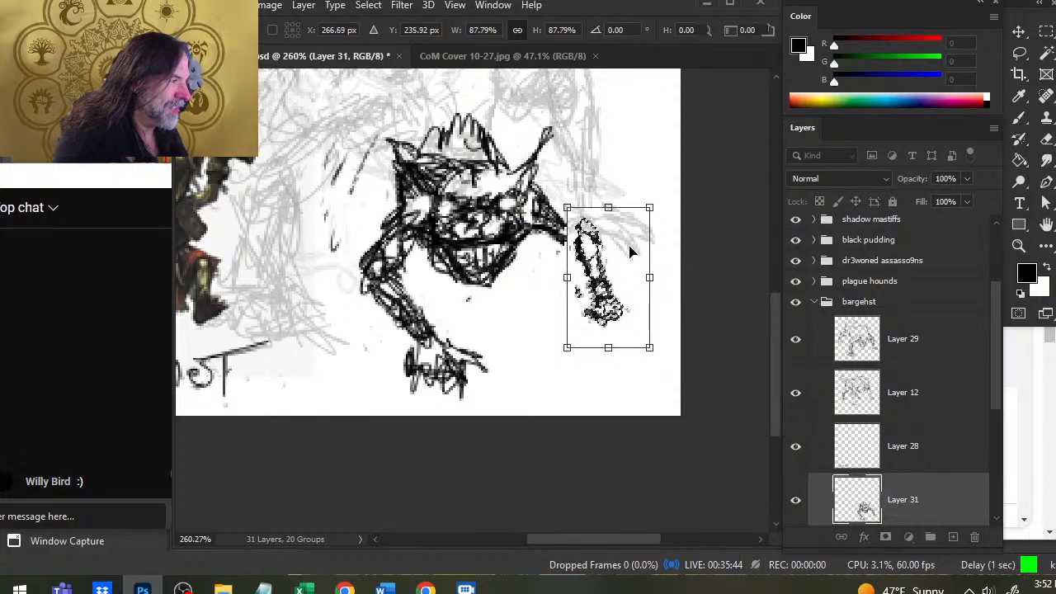
pyautogui.moveTo(633, 252); pyautogui.dragTo(653, 133)
pyautogui.press('Return')
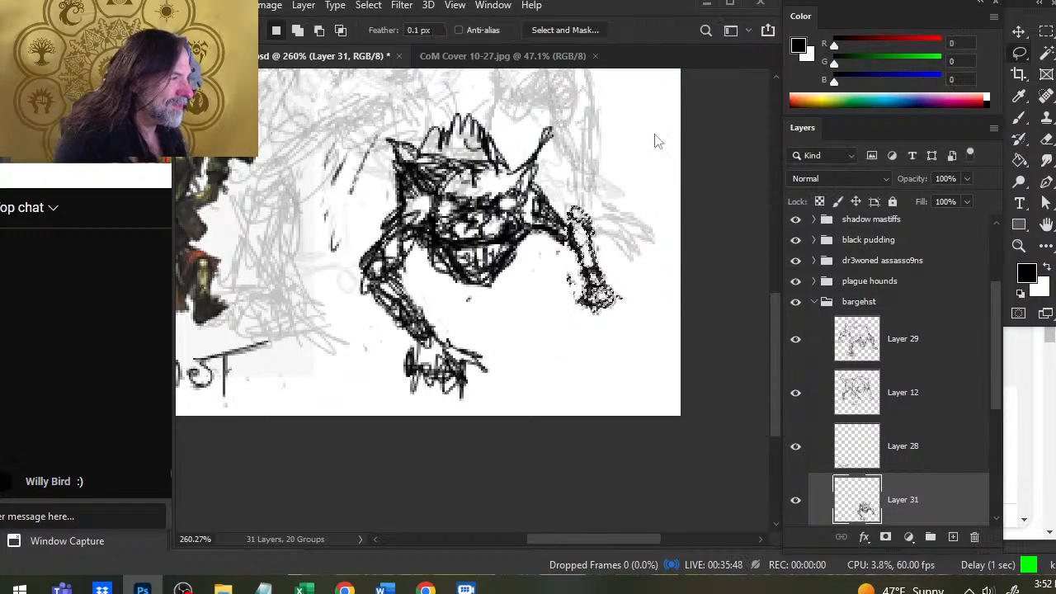
pyautogui.hotkey('ctrl', 'd')
# - Redraw the right upper arm as a nearly horizontal limb joining the shoulder to the resized forearm
pyautogui.press('e')
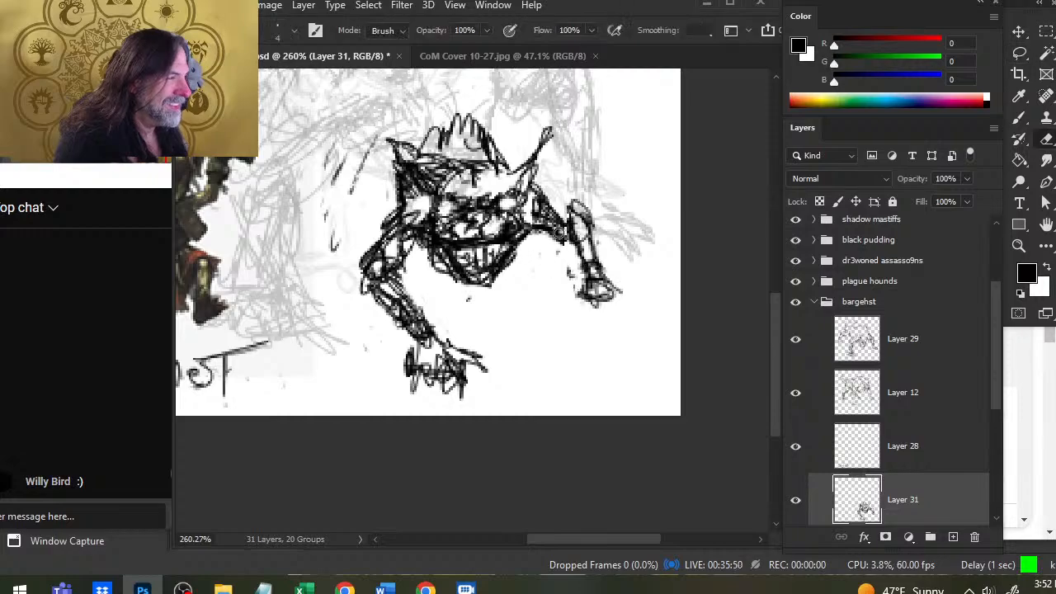
pyautogui.press('b')
pyautogui.moveTo(548, 226)
pyautogui.mouseDown()
pyautogui.moveTo(550, 207)
pyautogui.moveTo(554, 222)
pyautogui.moveTo(570, 193)
pyautogui.moveTo(605, 203)
pyautogui.mouseUp()
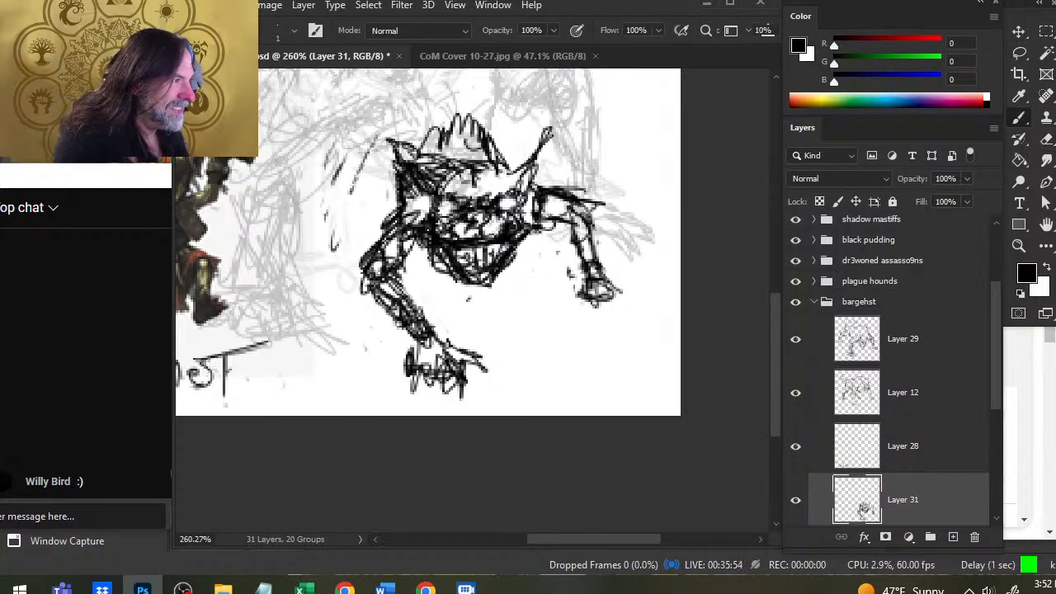
pyautogui.moveTo(542, 217)
pyautogui.mouseDown()
pyautogui.moveTo(592, 221)
pyautogui.moveTo(570, 203)
pyautogui.mouseUp()
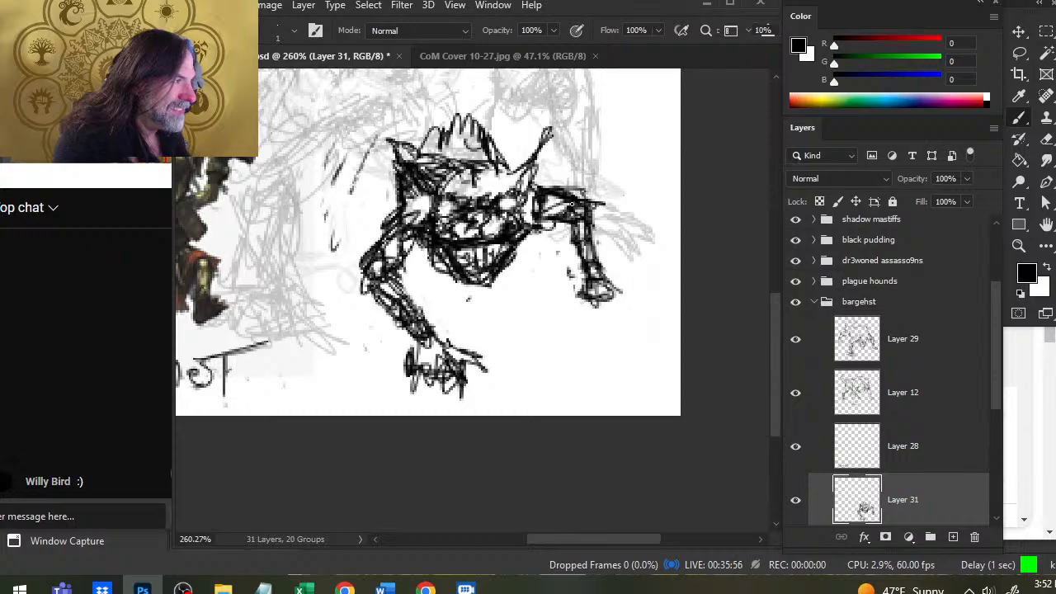
# - Clean up the shoulder area beside the face and sketch the crouching body and haunch behind the left arm
pyautogui.moveTo(436, 209)
pyautogui.mouseDown()
pyautogui.moveTo(504, 282)
pyautogui.moveTo(467, 265)
pyautogui.moveTo(458, 247)
pyautogui.moveTo(466, 219)
pyautogui.moveTo(495, 198)
pyautogui.moveTo(505, 216)
pyautogui.mouseUp()
pyautogui.moveTo(441, 252)
pyautogui.mouseDown()
pyautogui.moveTo(452, 235)
pyautogui.moveTo(430, 257)
pyautogui.moveTo(427, 284)
pyautogui.moveTo(445, 289)
pyautogui.mouseUp()
pyautogui.press('e')
pyautogui.moveTo(449, 226)
pyautogui.mouseDown()
pyautogui.moveTo(422, 248)
pyautogui.moveTo(437, 296)
pyautogui.moveTo(451, 248)
pyautogui.moveTo(382, 226)
pyautogui.moveTo(376, 280)
pyautogui.moveTo(442, 246)
pyautogui.moveTo(346, 257)
pyautogui.moveTo(412, 302)
pyautogui.moveTo(422, 265)
pyautogui.moveTo(442, 285)
pyautogui.mouseUp()
pyautogui.press('b')
pyautogui.moveTo(383, 247)
pyautogui.mouseDown()
pyautogui.moveTo(432, 276)
pyautogui.moveTo(384, 254)
pyautogui.moveTo(399, 292)
pyautogui.mouseUp()
pyautogui.moveTo(399, 292); pyautogui.dragTo(409, 327)
pyautogui.press('e')
pyautogui.moveTo(366, 290)
pyautogui.mouseDown()
pyautogui.moveTo(357, 257)
pyautogui.moveTo(379, 289)
pyautogui.moveTo(404, 273)
pyautogui.moveTo(416, 321)
pyautogui.mouseUp()
pyautogui.press('b')
pyautogui.moveTo(386, 247)
pyautogui.mouseDown()
pyautogui.moveTo(437, 280)
pyautogui.moveTo(446, 248)
pyautogui.moveTo(380, 268)
pyautogui.moveTo(386, 249)
pyautogui.moveTo(425, 307)
pyautogui.moveTo(413, 350)
pyautogui.mouseUp()
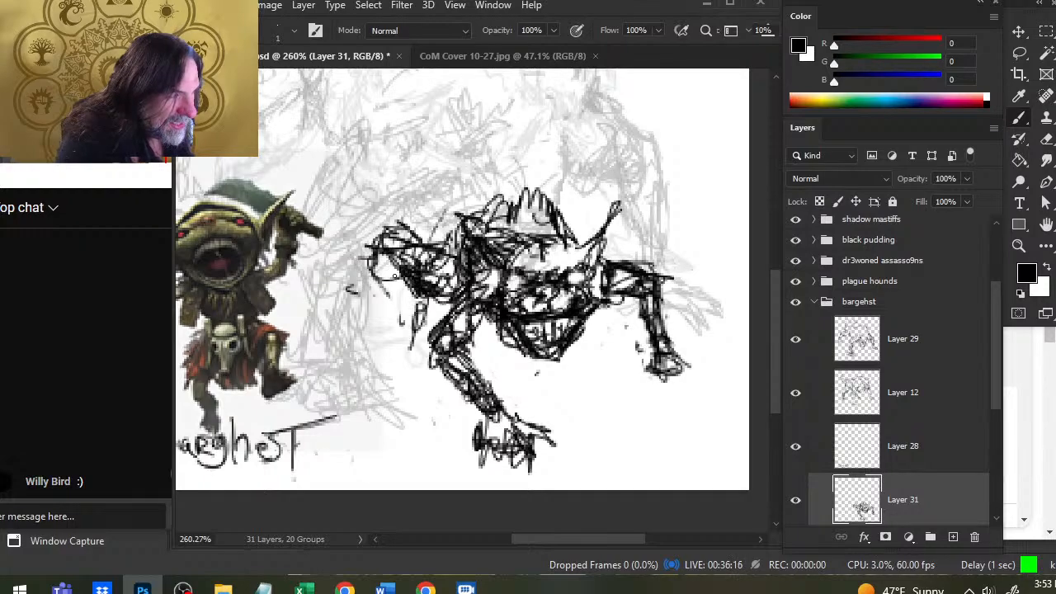
# - Sketch the lower hind leg and clawed foot beneath the haunch
pyautogui.moveTo(369, 276)
pyautogui.mouseDown()
pyautogui.moveTo(409, 314)
pyautogui.moveTo(391, 389)
pyautogui.moveTo(415, 391)
pyautogui.mouseUp()
pyautogui.moveTo(381, 350)
pyautogui.mouseDown()
pyautogui.moveTo(393, 381)
pyautogui.moveTo(419, 391)
pyautogui.mouseUp()
pyautogui.press('e')
pyautogui.press('b')
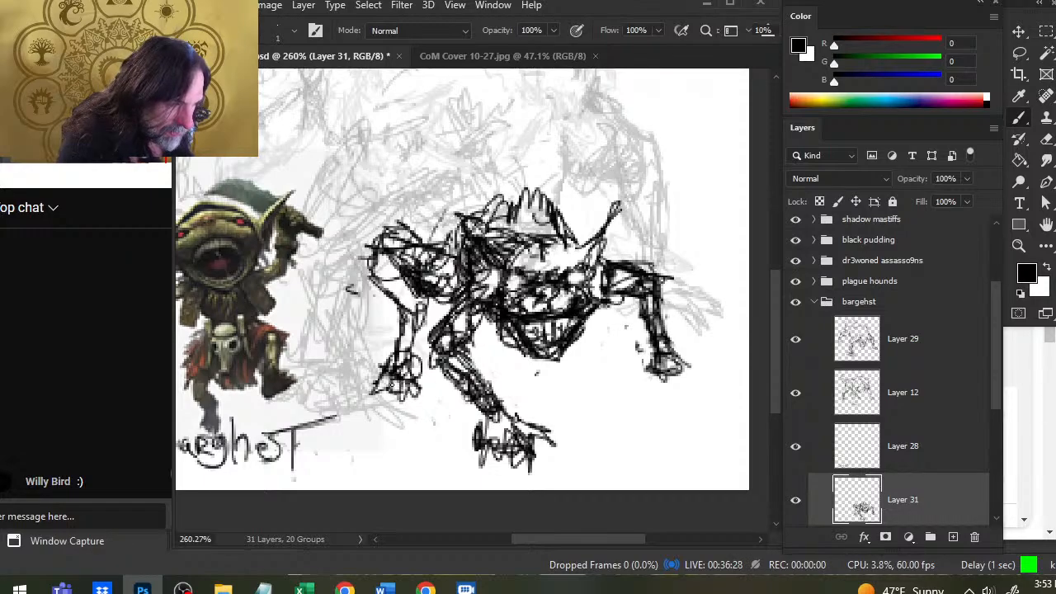
pyautogui.press('e')
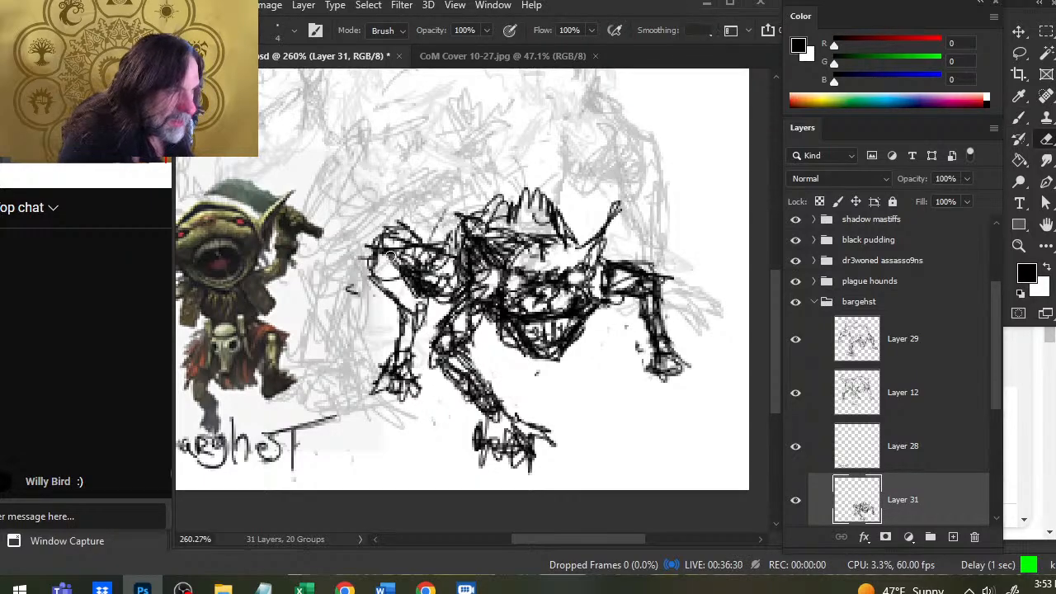
# - Rework the haunch into a rounder thigh closer to the body, with a curved back line and the old strokes erased
pyautogui.press('b')
pyautogui.moveTo(387, 311)
pyautogui.mouseDown()
pyautogui.moveTo(377, 283)
pyautogui.moveTo(409, 210)
pyautogui.moveTo(388, 247)
pyautogui.moveTo(409, 216)
pyautogui.moveTo(398, 313)
pyautogui.moveTo(423, 278)
pyautogui.moveTo(409, 322)
pyautogui.moveTo(430, 299)
pyautogui.moveTo(404, 345)
pyautogui.moveTo(404, 249)
pyautogui.moveTo(453, 221)
pyautogui.moveTo(478, 222)
pyautogui.mouseUp()
pyautogui.press('e')
pyautogui.press('b')
pyautogui.press('e')
pyautogui.moveTo(442, 315)
pyautogui.mouseDown()
pyautogui.moveTo(444, 293)
pyautogui.moveTo(410, 282)
pyautogui.moveTo(424, 293)
pyautogui.moveTo(459, 272)
pyautogui.moveTo(441, 241)
pyautogui.moveTo(458, 235)
pyautogui.moveTo(435, 252)
pyautogui.moveTo(491, 208)
pyautogui.moveTo(488, 278)
pyautogui.mouseUp()
pyautogui.press('b')
pyautogui.press('e')
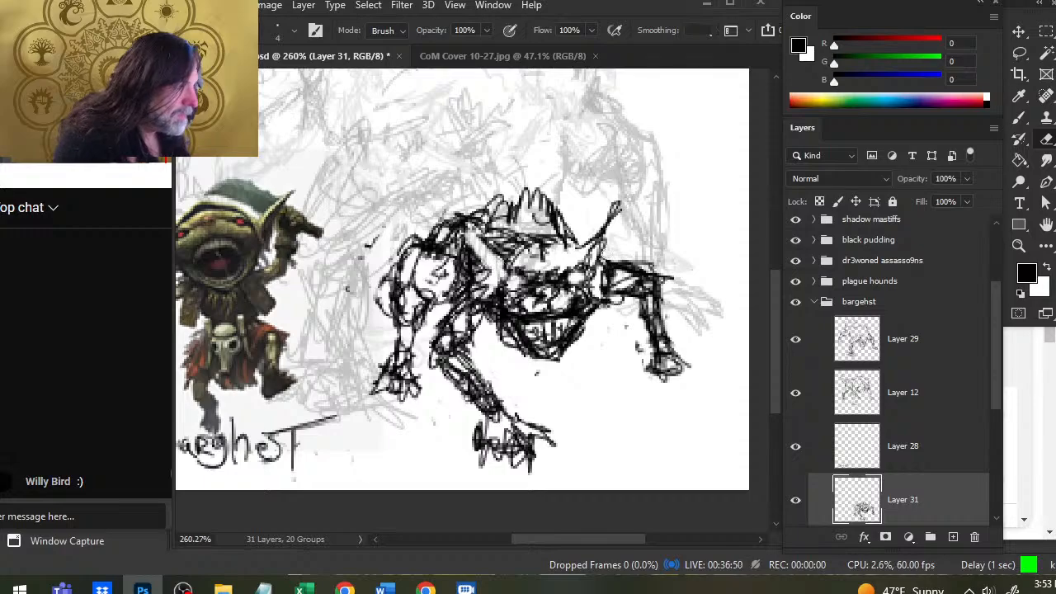
# - Lengthen the pointed right ear, sketch a curling tail above the haunch, and erase the spike drawn beside the tail
pyautogui.moveTo(605, 241)
pyautogui.mouseDown()
pyautogui.moveTo(596, 259)
pyautogui.moveTo(600, 239)
pyautogui.moveTo(653, 201)
pyautogui.moveTo(610, 259)
pyautogui.moveTo(478, 247)
pyautogui.moveTo(495, 272)
pyautogui.mouseUp()
pyautogui.press('b')
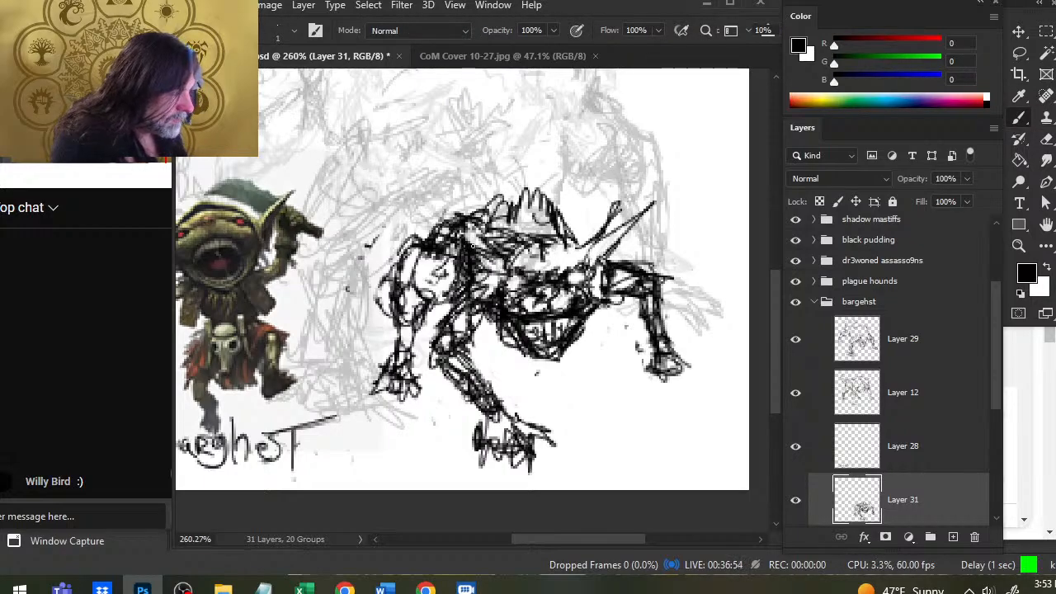
pyautogui.moveTo(459, 219)
pyautogui.mouseDown()
pyautogui.moveTo(411, 221)
pyautogui.moveTo(451, 159)
pyautogui.moveTo(416, 223)
pyautogui.moveTo(367, 191)
pyautogui.moveTo(334, 192)
pyautogui.moveTo(322, 205)
pyautogui.moveTo(375, 210)
pyautogui.mouseUp()
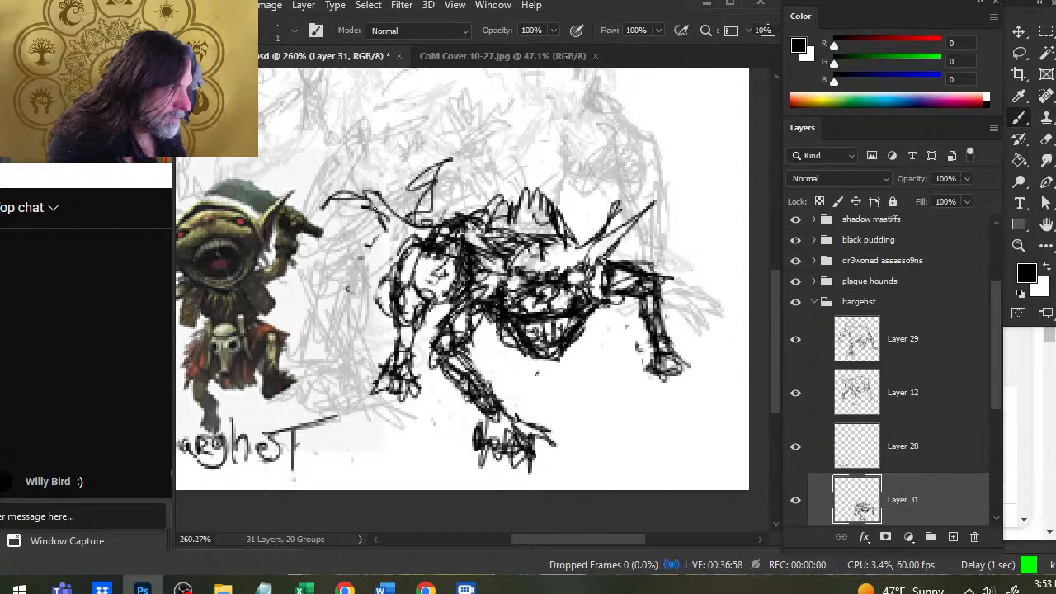
pyautogui.press('e')
pyautogui.moveTo(410, 177); pyautogui.dragTo(421, 225)
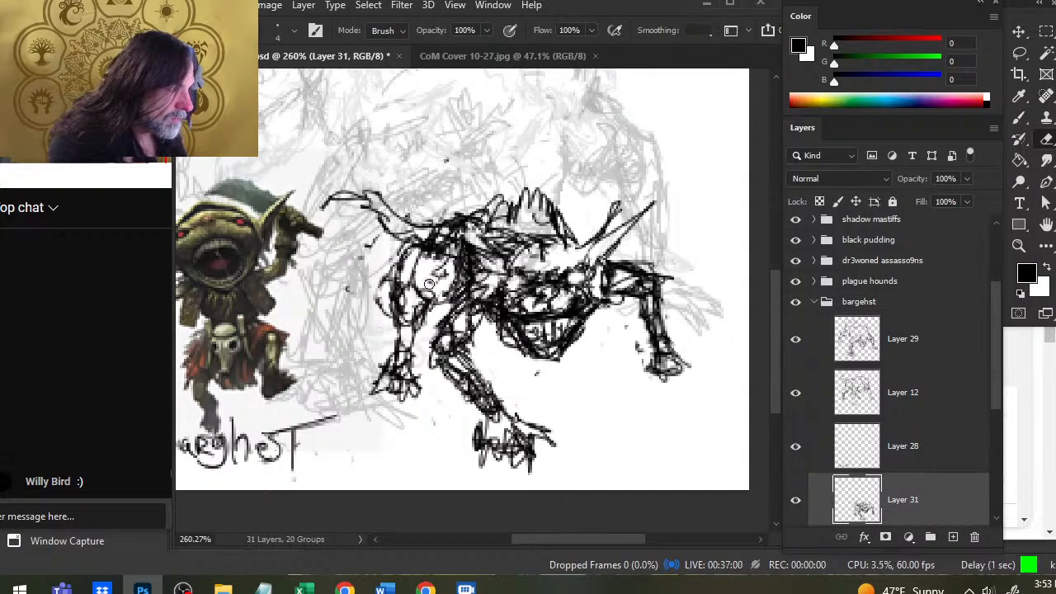
# - Add dark angular strokes beside and below the left jaw, and rework the belly line, left shoulder and upper arm
pyautogui.press('b')
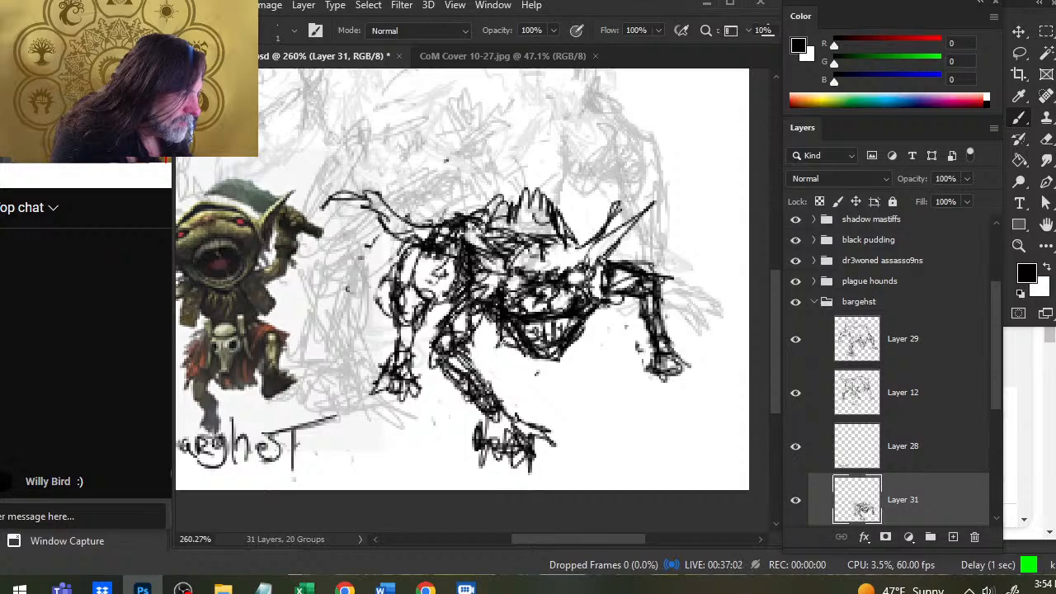
pyautogui.moveTo(490, 351)
pyautogui.mouseDown()
pyautogui.moveTo(519, 355)
pyautogui.moveTo(487, 352)
pyautogui.moveTo(506, 353)
pyautogui.mouseUp()
pyautogui.moveTo(501, 358); pyautogui.dragTo(536, 372)
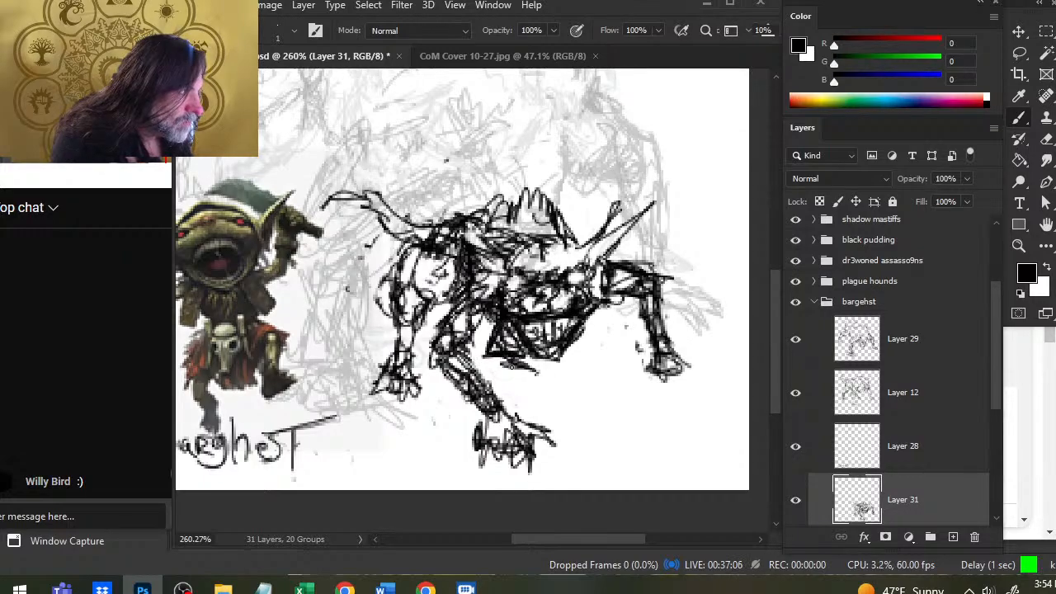
pyautogui.press('e')
pyautogui.moveTo(442, 275)
pyautogui.mouseDown()
pyautogui.moveTo(451, 301)
pyautogui.moveTo(431, 303)
pyautogui.moveTo(423, 294)
pyautogui.moveTo(446, 275)
pyautogui.moveTo(459, 300)
pyautogui.moveTo(480, 309)
pyautogui.mouseUp()
pyautogui.press('b')
pyautogui.press('e')
pyautogui.press('b')
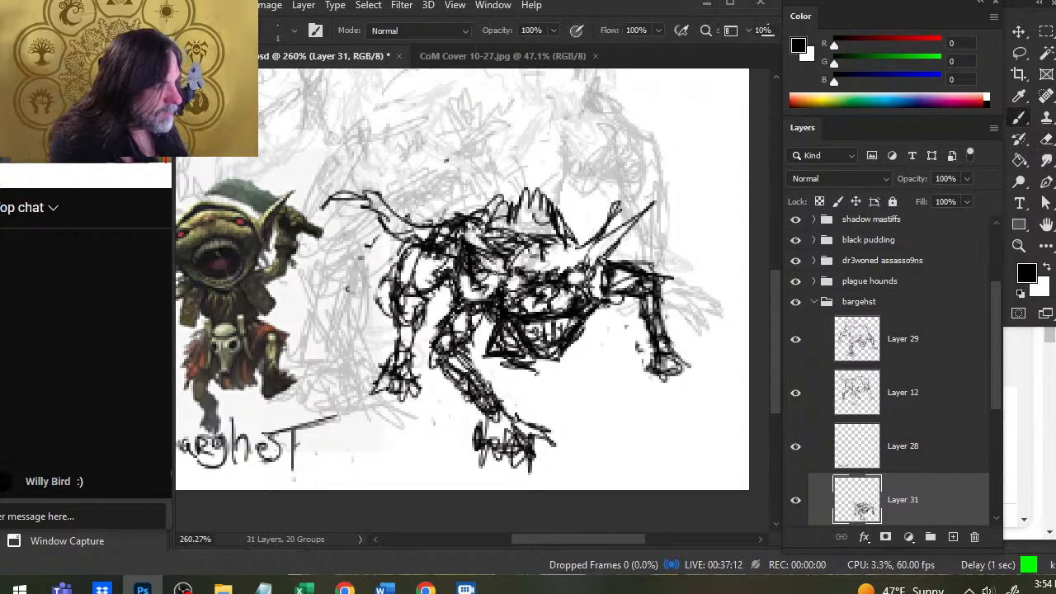
pyautogui.moveTo(493, 272); pyautogui.dragTo(454, 324)
pyautogui.moveTo(477, 288); pyautogui.dragTo(450, 351)
# - Select the left foreleg and hand and move them slightly down and toward the jaw
pyautogui.press('l')
pyautogui.moveTo(449, 295)
pyautogui.mouseDown()
pyautogui.moveTo(433, 409)
pyautogui.moveTo(576, 474)
pyautogui.moveTo(455, 306)
pyautogui.mouseUp()
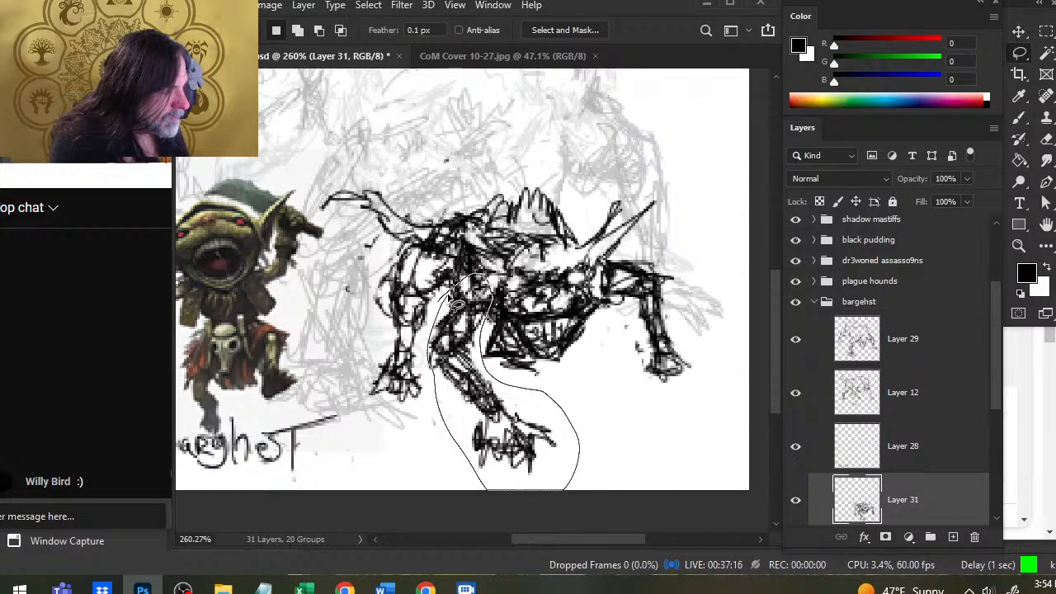
pyautogui.press('v')
pyautogui.moveTo(488, 350); pyautogui.dragTo(496, 365)
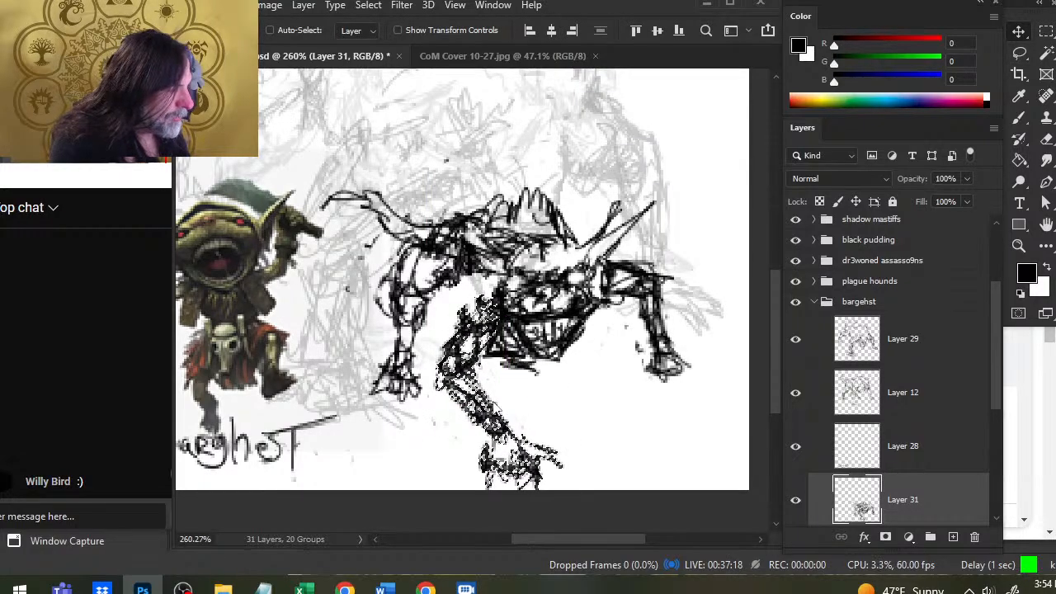
# - Rotate the selected left foreleg slightly counter-clockwise, nudge it up against the shoulder, and deselect it
pyautogui.press('l')
pyautogui.rightClick(522, 281)
pyautogui.click(577, 145)
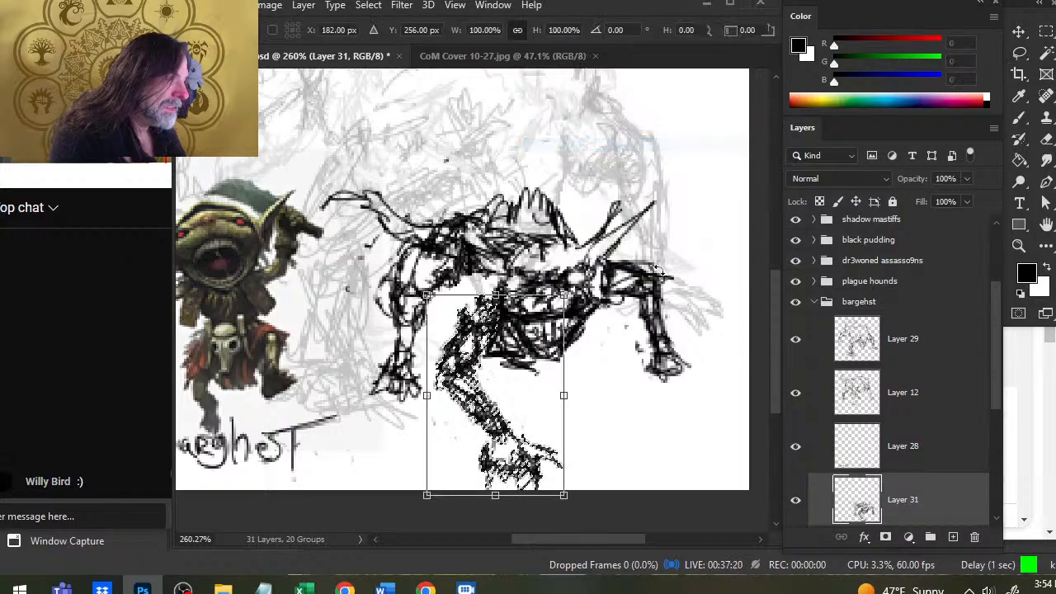
pyautogui.moveTo(670, 231); pyautogui.dragTo(651, 213)
pyautogui.press('Return')
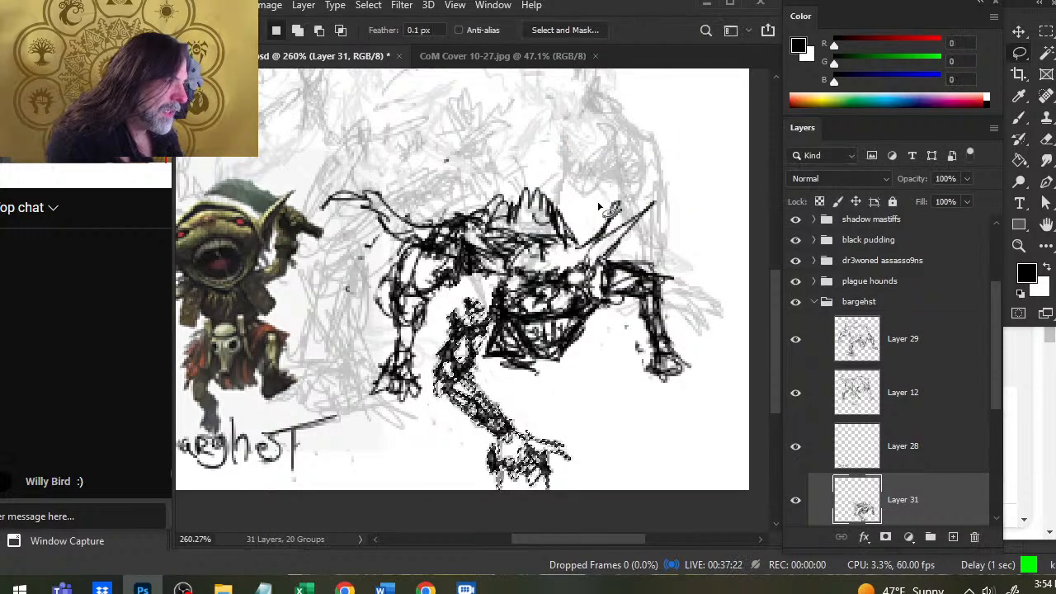
pyautogui.press('v')
pyautogui.moveTo(565, 386); pyautogui.dragTo(564, 375)
pyautogui.press('b')
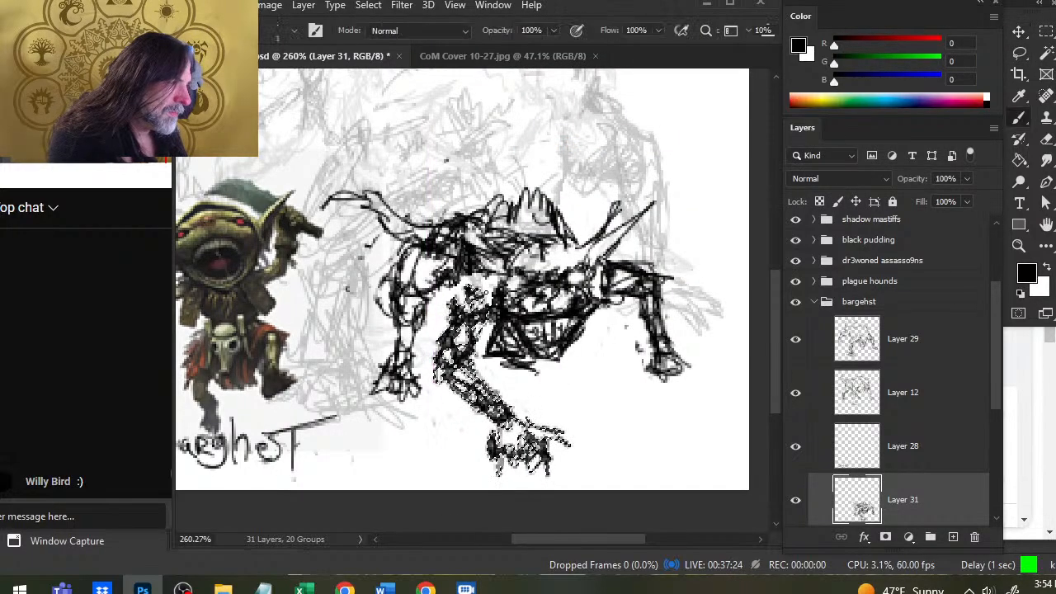
pyautogui.hotkey('ctrl', 'd')
# - Redraw the left shoulder where the foreleg joins the body, and darken the shadow on the lower left jaw
pyautogui.press('l')
pyautogui.press('b')
pyautogui.moveTo(466, 274)
pyautogui.mouseDown()
pyautogui.moveTo(455, 299)
pyautogui.moveTo(477, 265)
pyautogui.moveTo(493, 289)
pyautogui.moveTo(486, 328)
pyautogui.moveTo(470, 317)
pyautogui.moveTo(488, 315)
pyautogui.mouseUp()
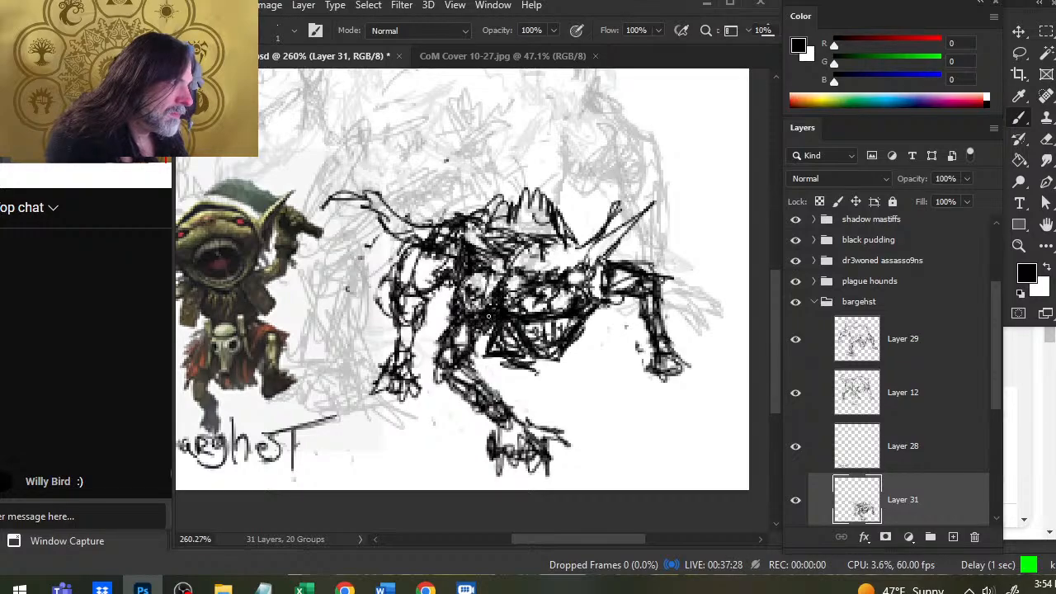
pyautogui.moveTo(501, 363)
pyautogui.mouseDown()
pyautogui.moveTo(503, 378)
pyautogui.moveTo(501, 337)
pyautogui.moveTo(534, 371)
pyautogui.mouseUp()
pyautogui.press('e')
# - Erase the hind leg and foot beneath the haunch, along with the outer thigh lines
pyautogui.press('l')
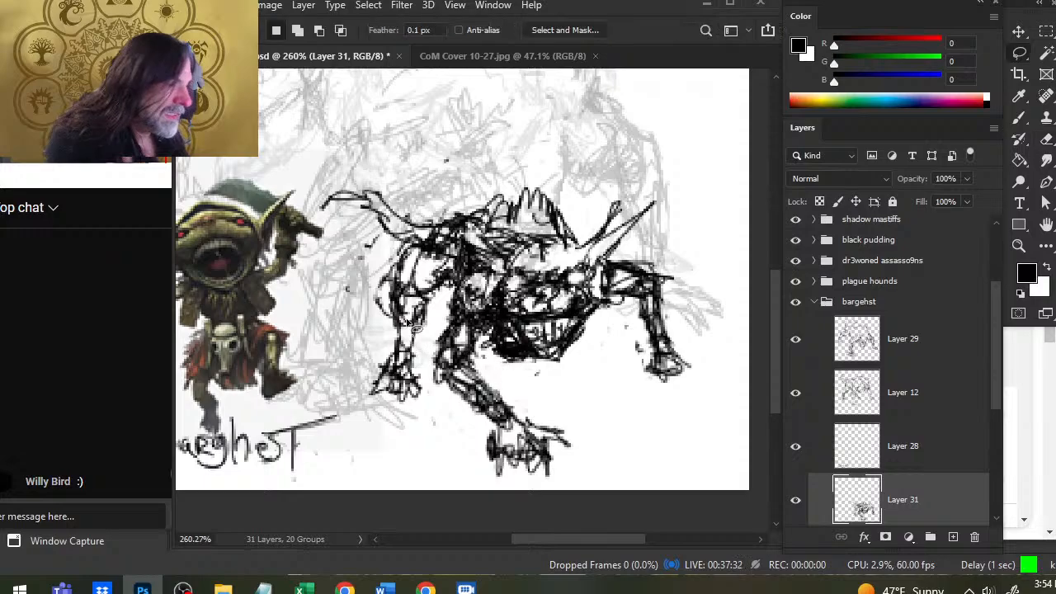
pyautogui.press('e')
pyautogui.moveTo(397, 269)
pyautogui.mouseDown()
pyautogui.moveTo(381, 384)
pyautogui.moveTo(399, 266)
pyautogui.moveTo(396, 355)
pyautogui.moveTo(404, 308)
pyautogui.moveTo(415, 381)
pyautogui.mouseUp()
pyautogui.press('b')
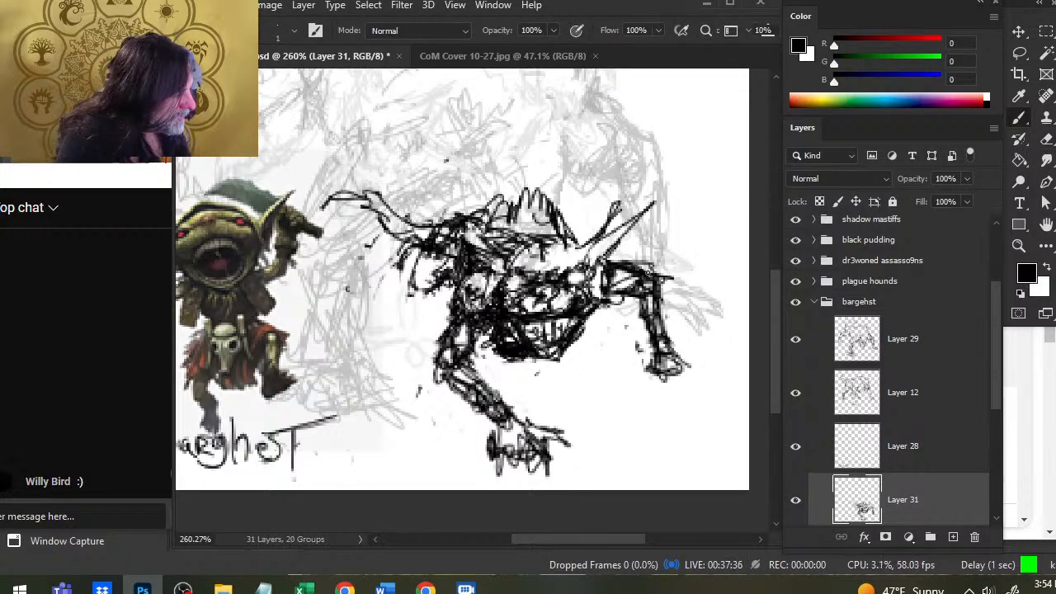
# - Select the right foreleg, shift it slightly closer to the head, and deselect it
pyautogui.press('l')
pyautogui.moveTo(660, 249); pyautogui.dragTo(621, 382)
pyautogui.press('v')
pyautogui.moveTo(672, 320); pyautogui.dragTo(655, 317)
pyautogui.hotkey('ctrl', 'd')
pyautogui.press('b')
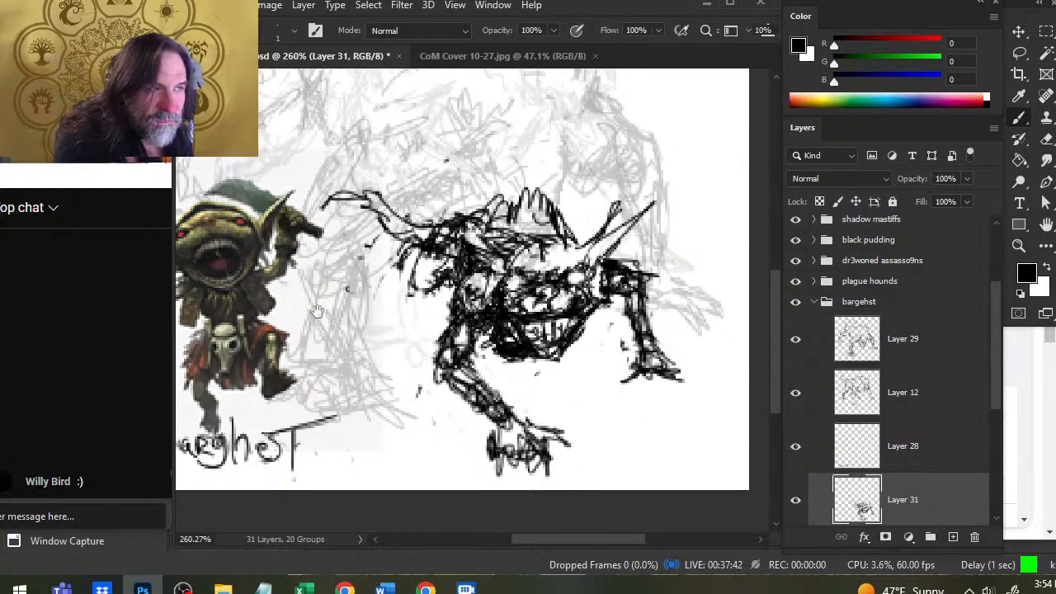
# - Redraw the right forelimb's foot as a long flat shape pointing outward, and erase the stray strokes on its inner side
pyautogui.moveTo(318, 310); pyautogui.dragTo(471, 351)
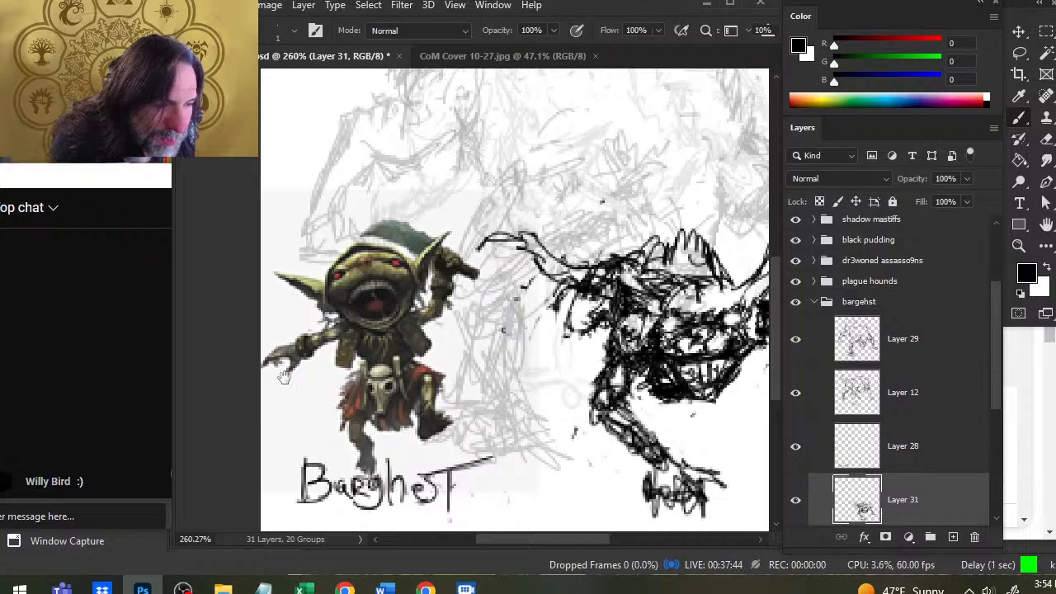
pyautogui.moveTo(566, 370)
pyautogui.mouseDown()
pyautogui.moveTo(404, 305)
pyautogui.moveTo(327, 302)
pyautogui.mouseUp()
pyautogui.moveTo(563, 336)
pyautogui.mouseDown()
pyautogui.moveTo(612, 344)
pyautogui.moveTo(581, 368)
pyautogui.mouseUp()
pyautogui.press('e')
pyautogui.press('b')
pyautogui.moveTo(437, 412)
pyautogui.mouseDown()
pyautogui.moveTo(453, 437)
pyautogui.moveTo(433, 441)
pyautogui.mouseUp()
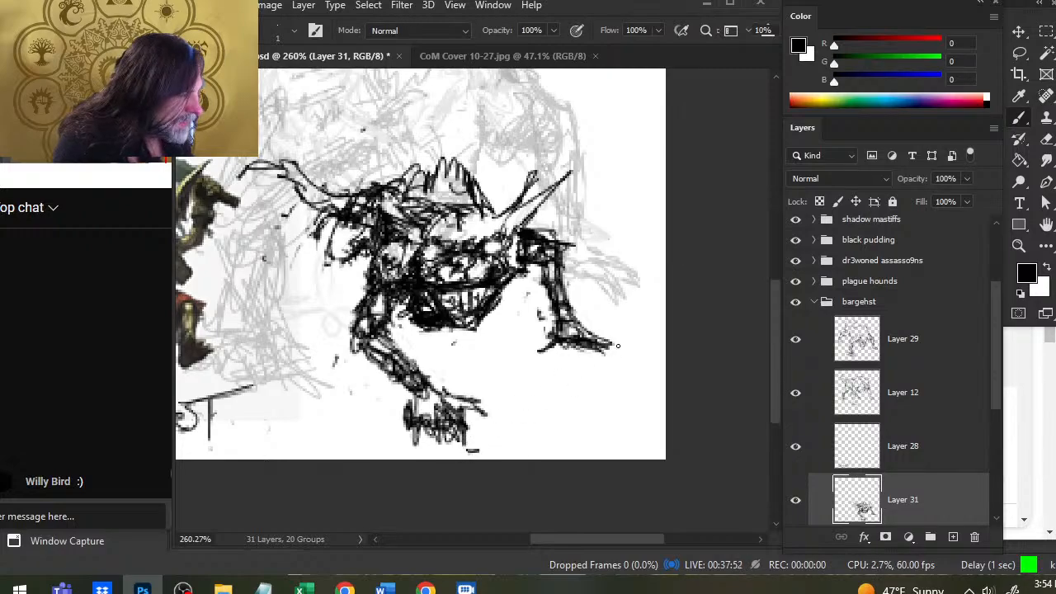
pyautogui.press('e')
pyautogui.moveTo(568, 345); pyautogui.dragTo(528, 327)
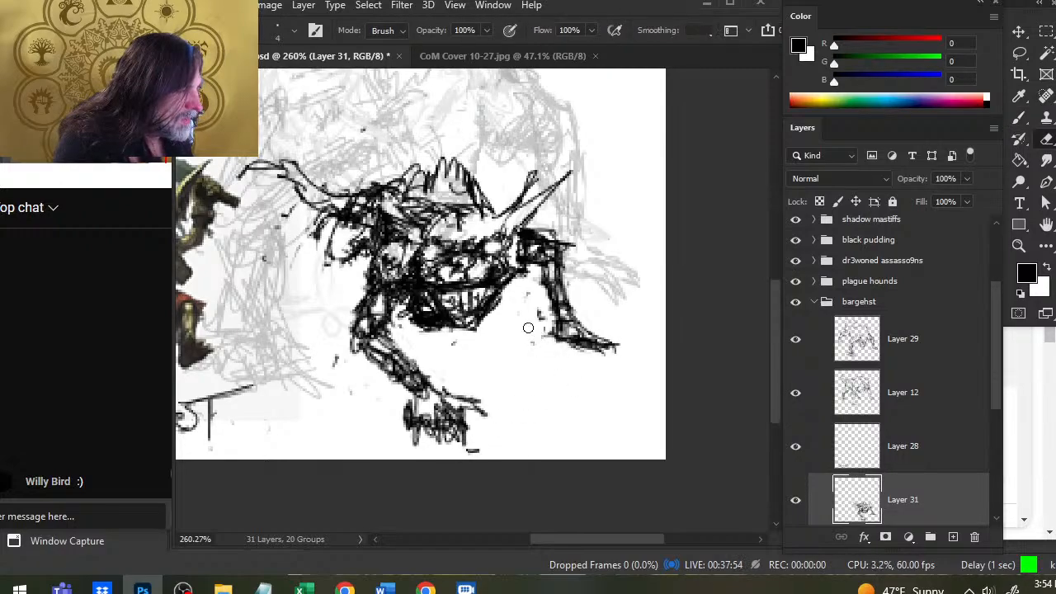
# - Sketch a new hind leg stretched out behind the body, with a rounded thigh, thin shin and clawed foot
pyautogui.press('b')
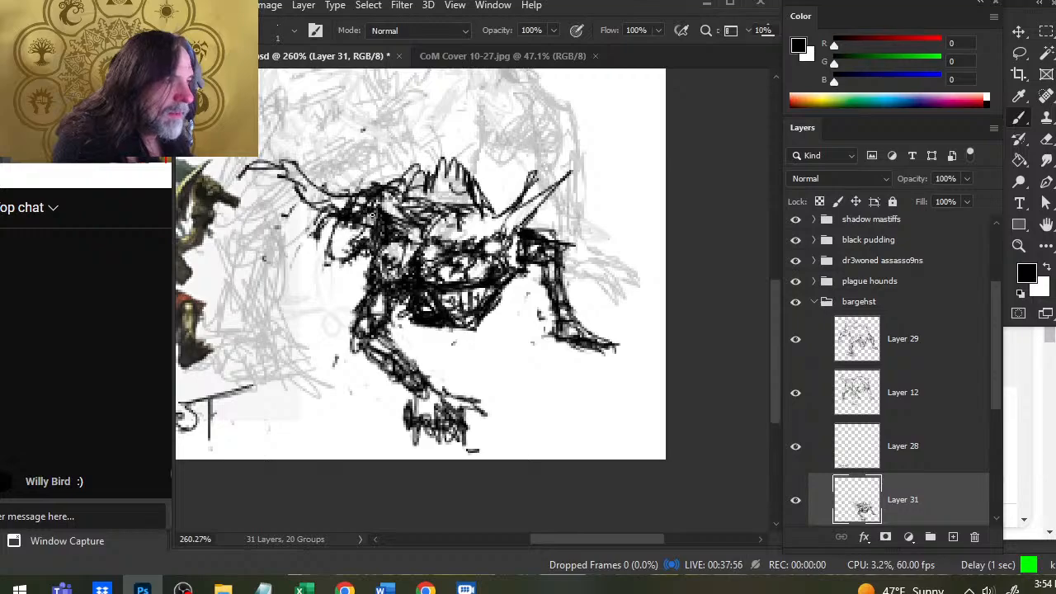
pyautogui.moveTo(345, 223)
pyautogui.mouseDown()
pyautogui.moveTo(315, 274)
pyautogui.moveTo(294, 249)
pyautogui.moveTo(247, 301)
pyautogui.mouseUp()
pyautogui.moveTo(295, 269); pyautogui.dragTo(255, 299)
pyautogui.moveTo(305, 254)
pyautogui.mouseDown()
pyautogui.moveTo(284, 289)
pyautogui.moveTo(242, 296)
pyautogui.mouseUp()
pyautogui.moveTo(261, 286); pyautogui.dragTo(238, 308)
pyautogui.moveTo(266, 307); pyautogui.dragTo(249, 315)
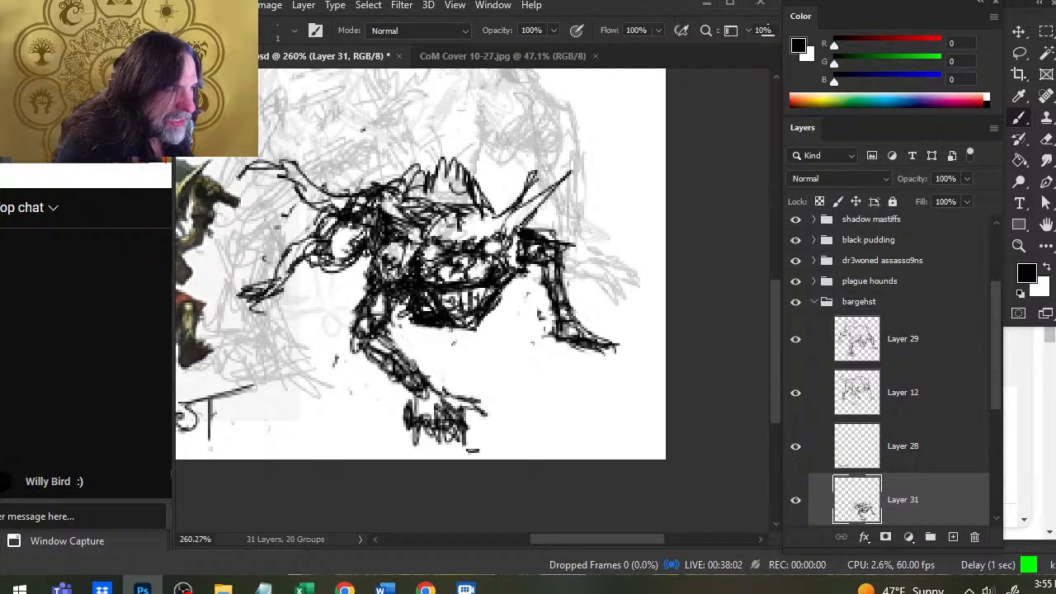
# - Move the goblin-like sketch layer to the top of the bargehst group and hide the goblin reference picture
pyautogui.press('z')
pyautogui.moveTo(523, 428); pyautogui.dragTo(457, 433)
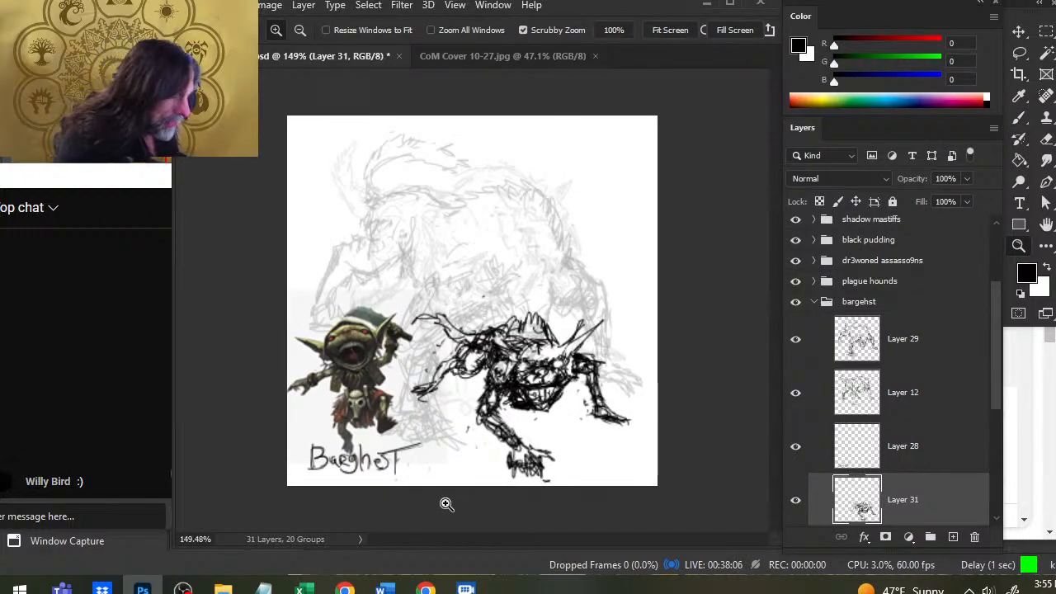
pyautogui.click(795, 500)
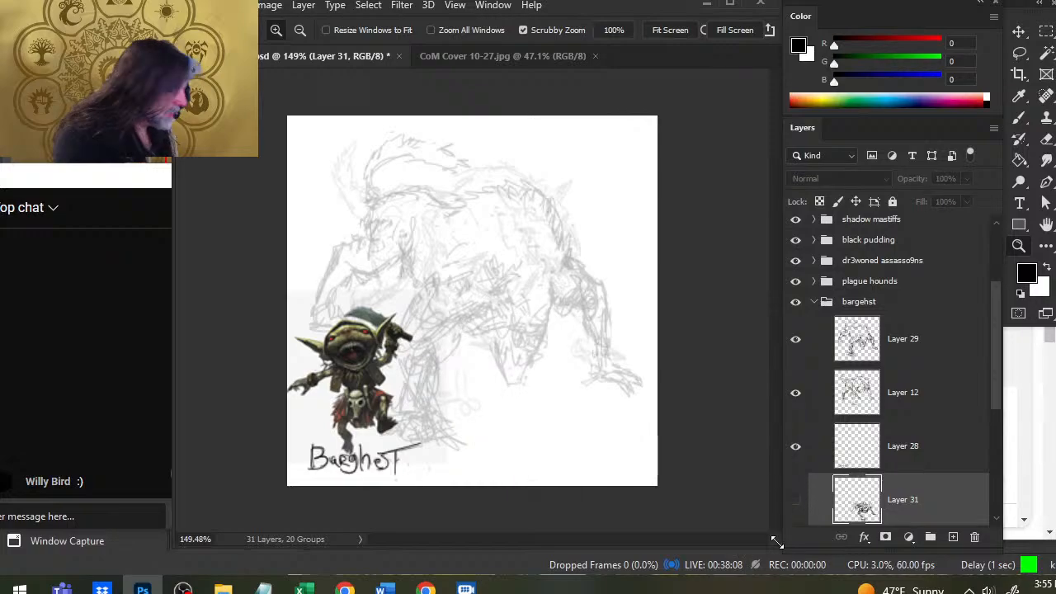
pyautogui.click(795, 500)
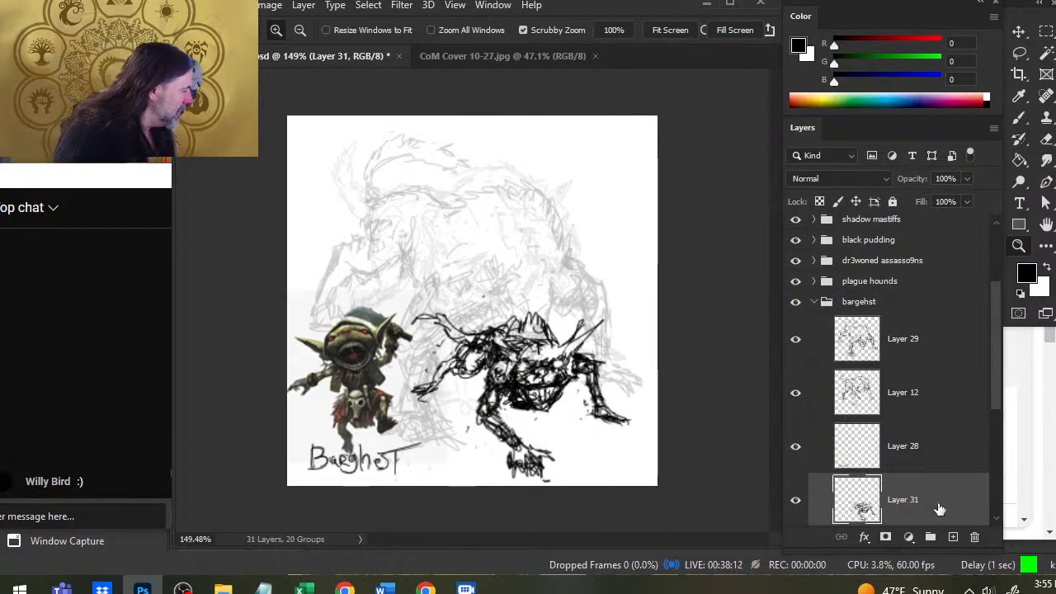
pyautogui.moveTo(936, 507); pyautogui.dragTo(934, 312)
pyautogui.scroll(-1, 990, 400)
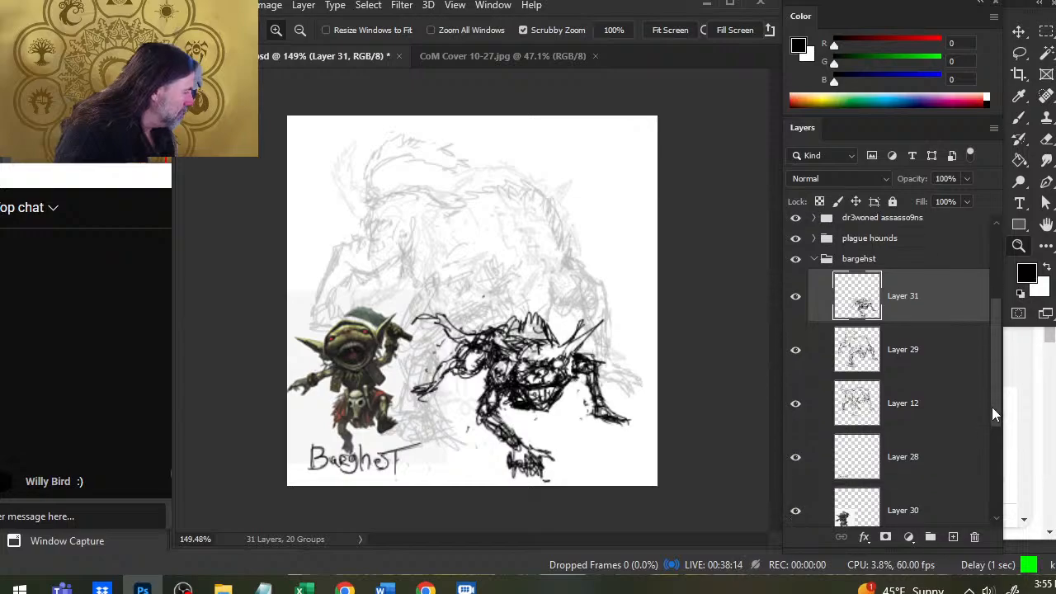
pyautogui.click(795, 501)
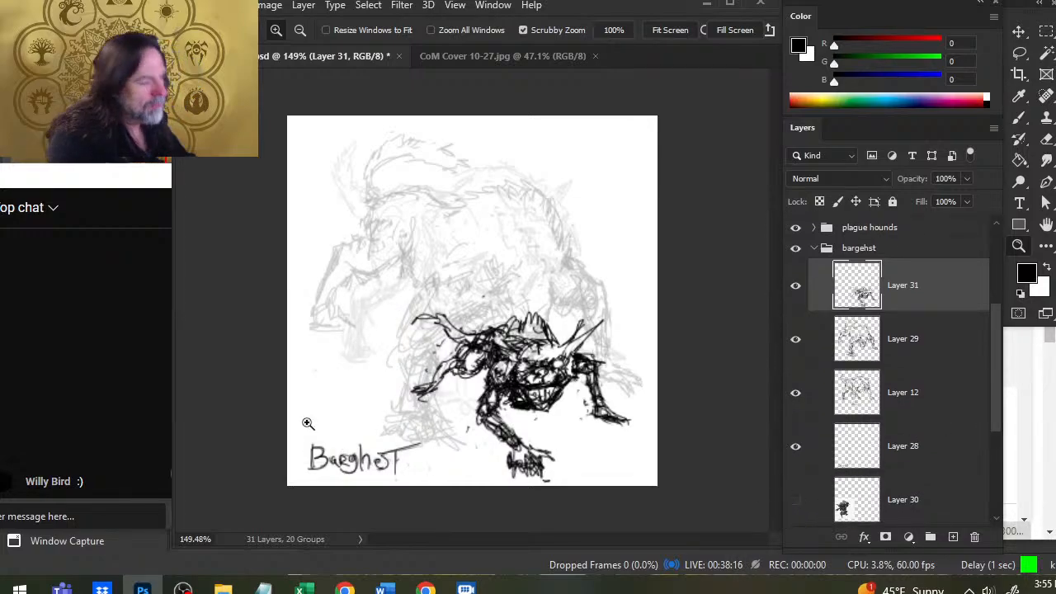
# - Center the sketch over the faint older drawing and scale it up proportionally to 142.16%
pyautogui.press('v')
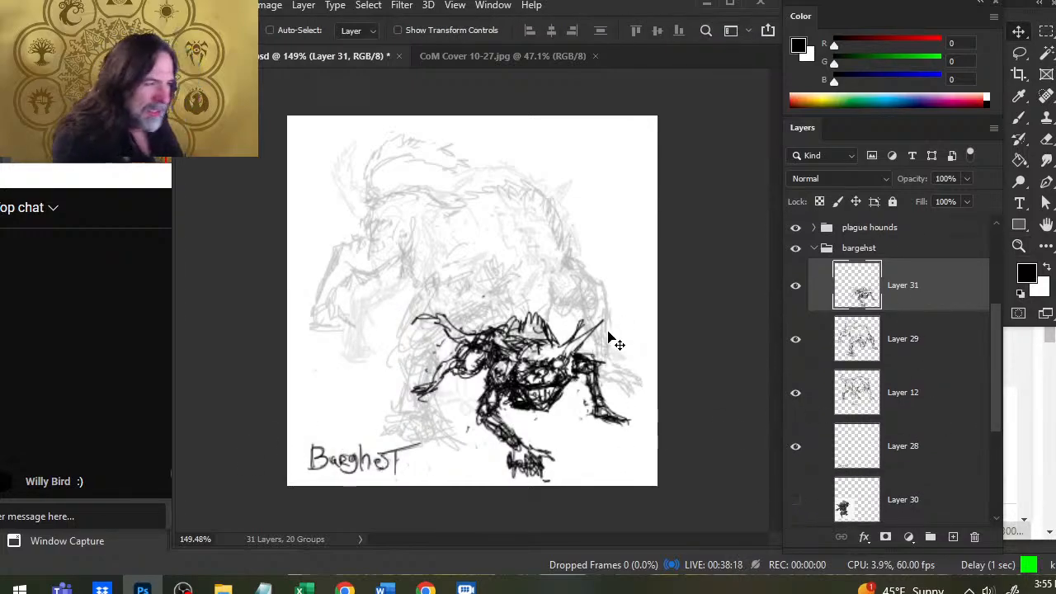
pyautogui.moveTo(608, 341); pyautogui.dragTo(557, 283)
pyautogui.press('l')
pyautogui.rightClick(525, 280)
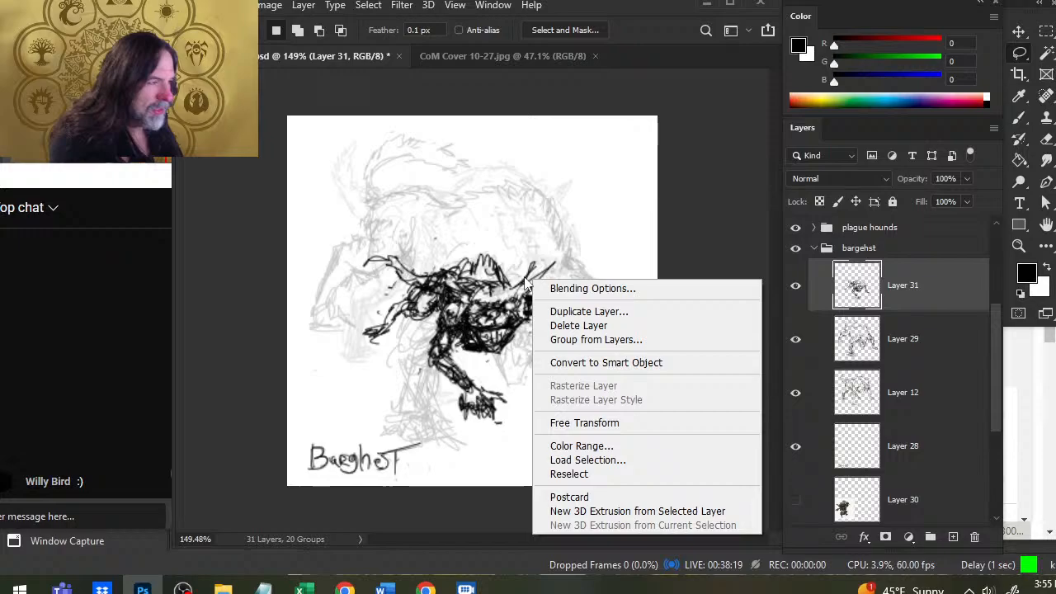
pyautogui.click(603, 423)
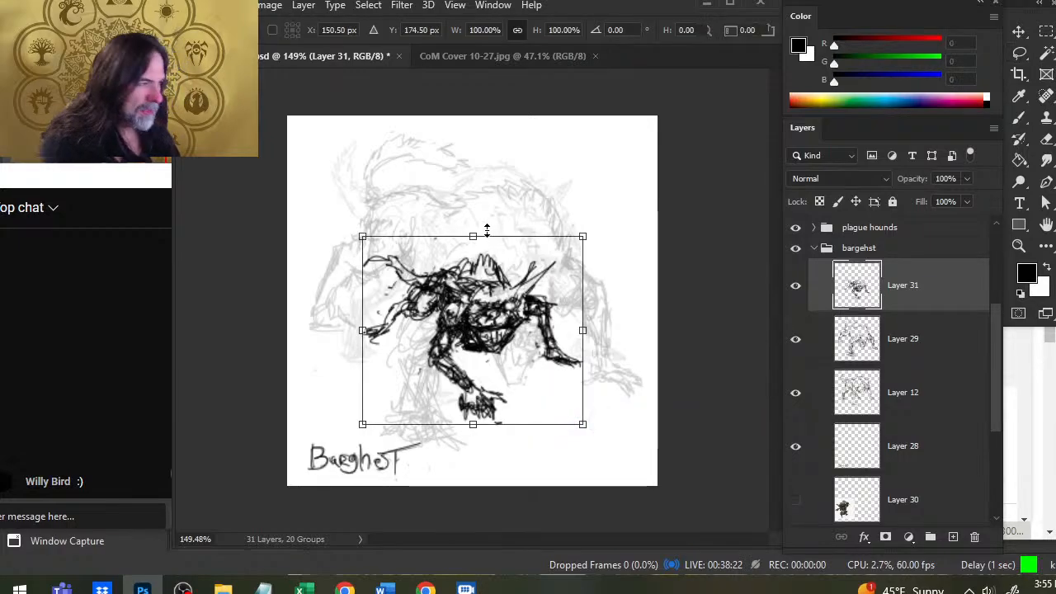
pyautogui.moveTo(478, 237); pyautogui.dragTo(493, 158)
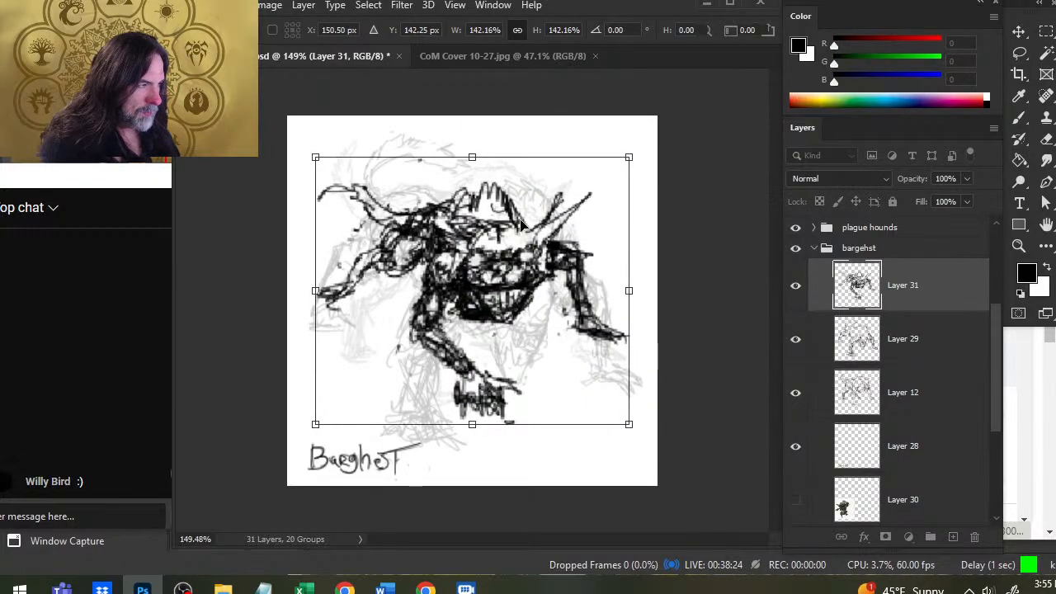
pyautogui.moveTo(515, 215); pyautogui.dragTo(515, 234)
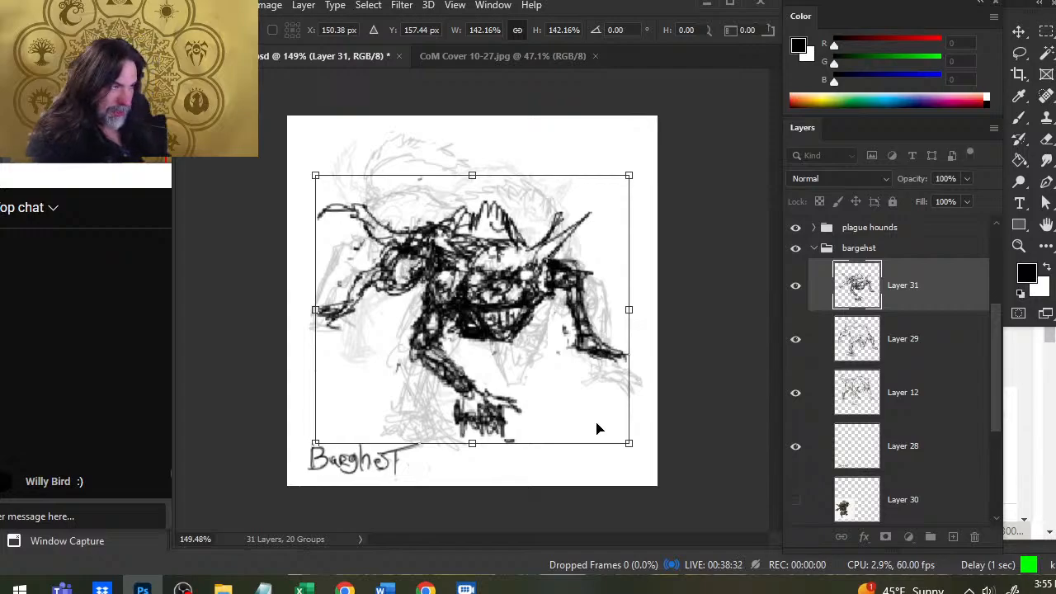
pyautogui.press('Return')
pyautogui.press('l')
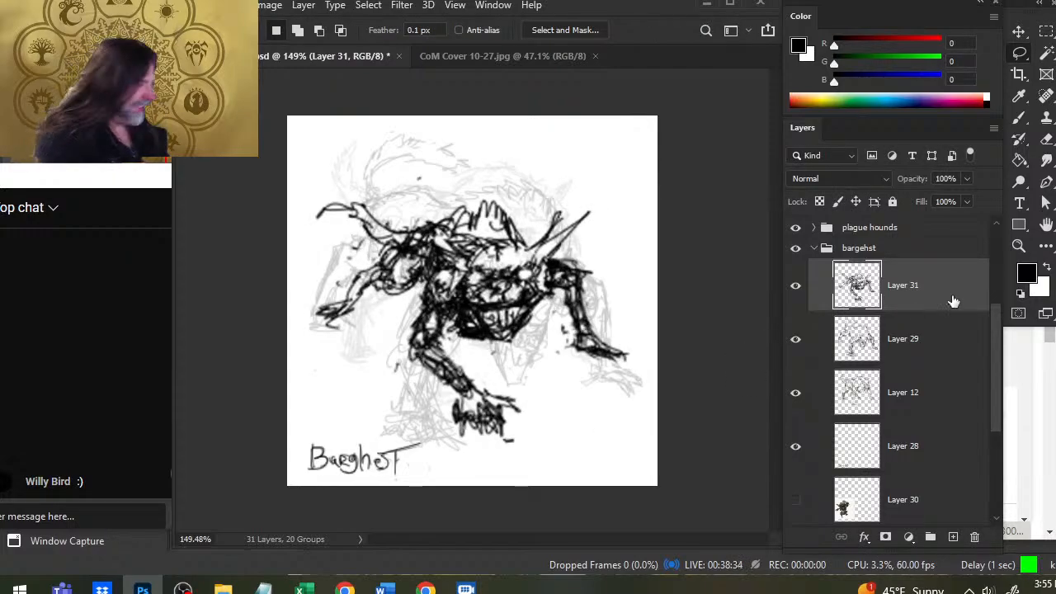
# - Lower the enlarged sketch layer's opacity to 30% and add a new layer above it
pyautogui.click(970, 179)
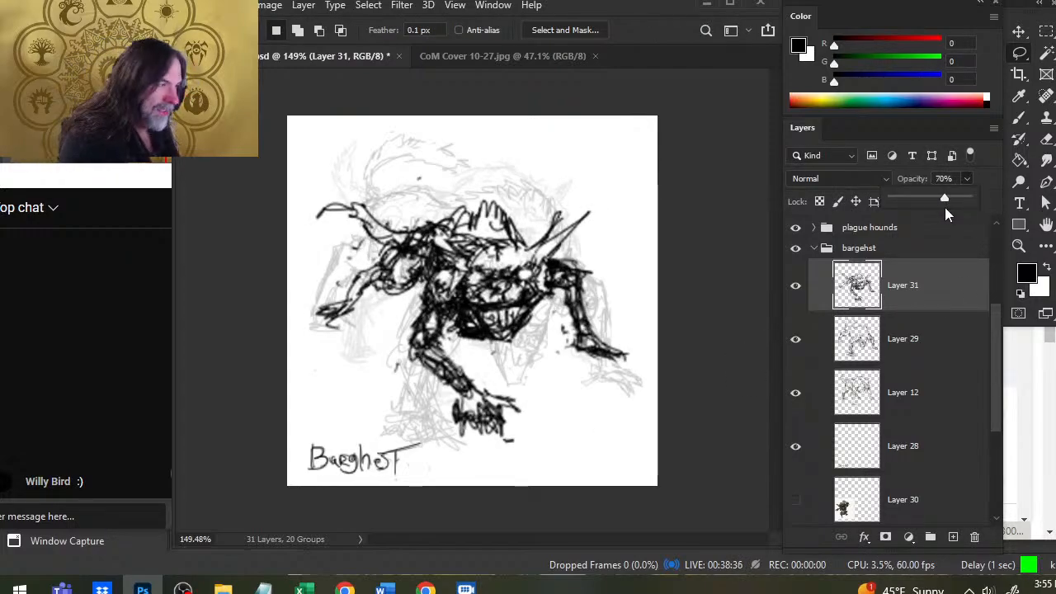
pyautogui.moveTo(945, 208); pyautogui.dragTo(914, 205)
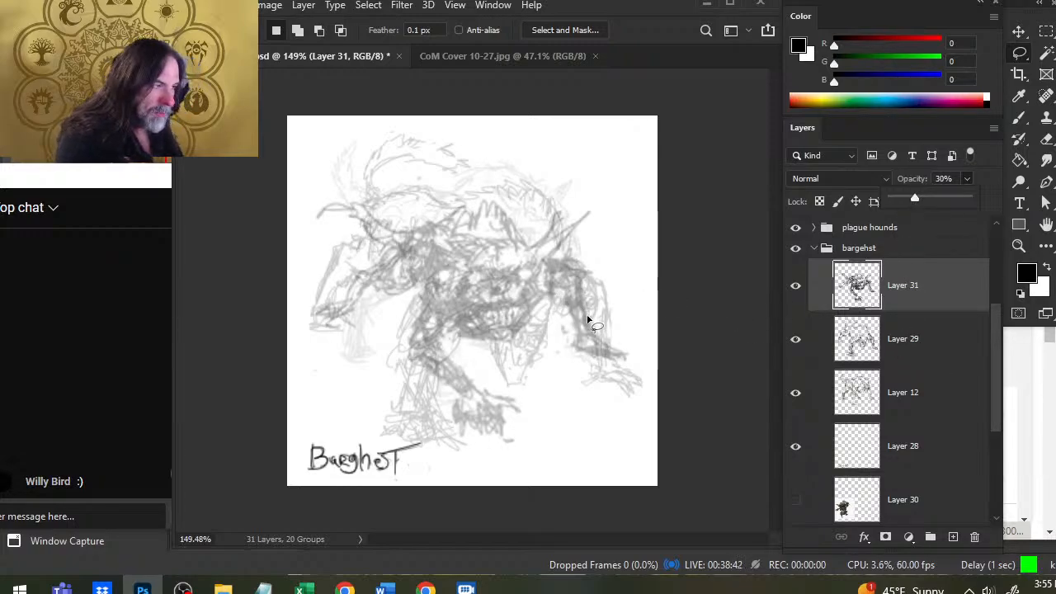
pyautogui.click(953, 537)
# - Sketch a hunched rump and a bent hind leg reaching backward in black on the new layer
pyautogui.press('b')
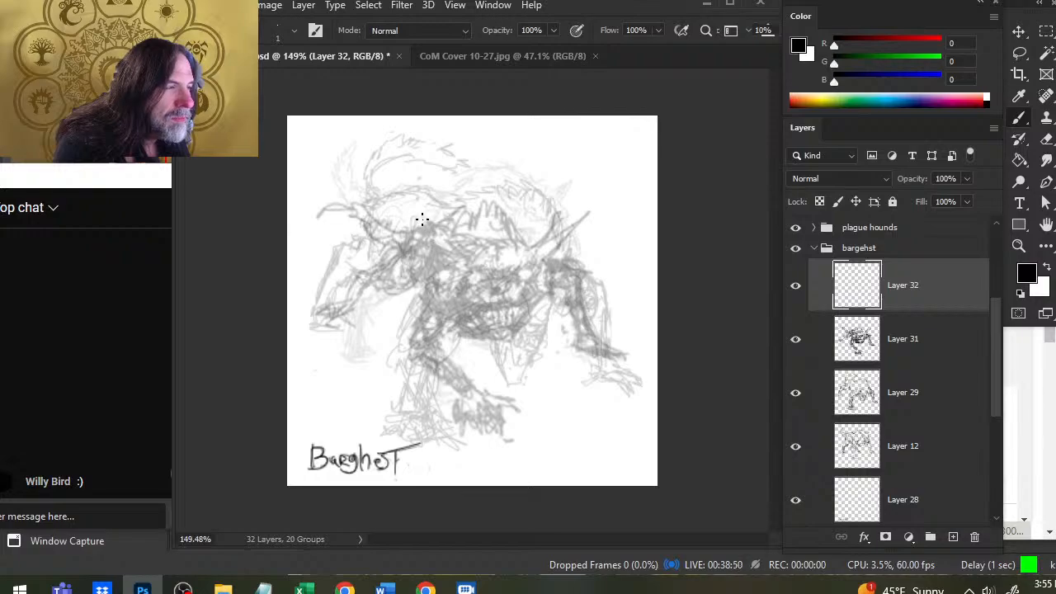
pyautogui.moveTo(404, 211); pyautogui.dragTo(387, 225)
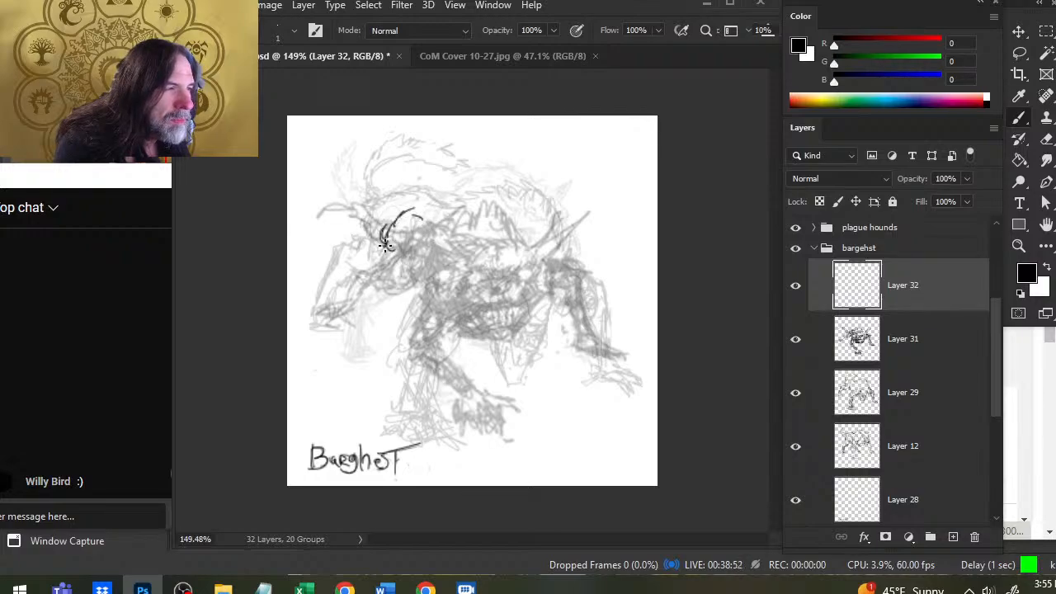
pyautogui.moveTo(412, 202); pyautogui.dragTo(357, 259)
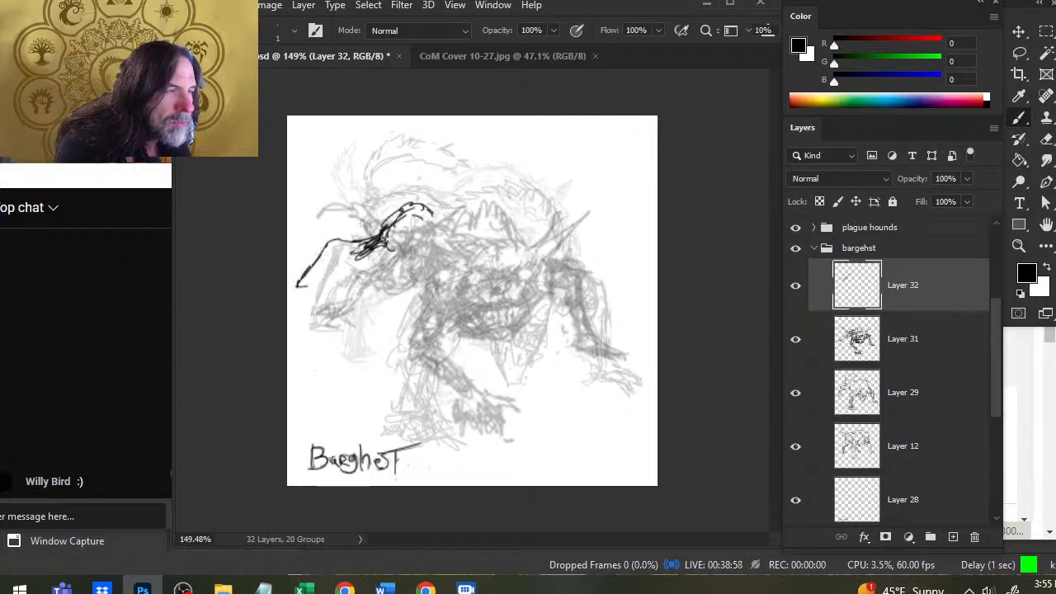
pyautogui.moveTo(350, 253)
pyautogui.mouseDown()
pyautogui.moveTo(330, 264)
pyautogui.moveTo(396, 257)
pyautogui.moveTo(399, 248)
pyautogui.mouseUp()
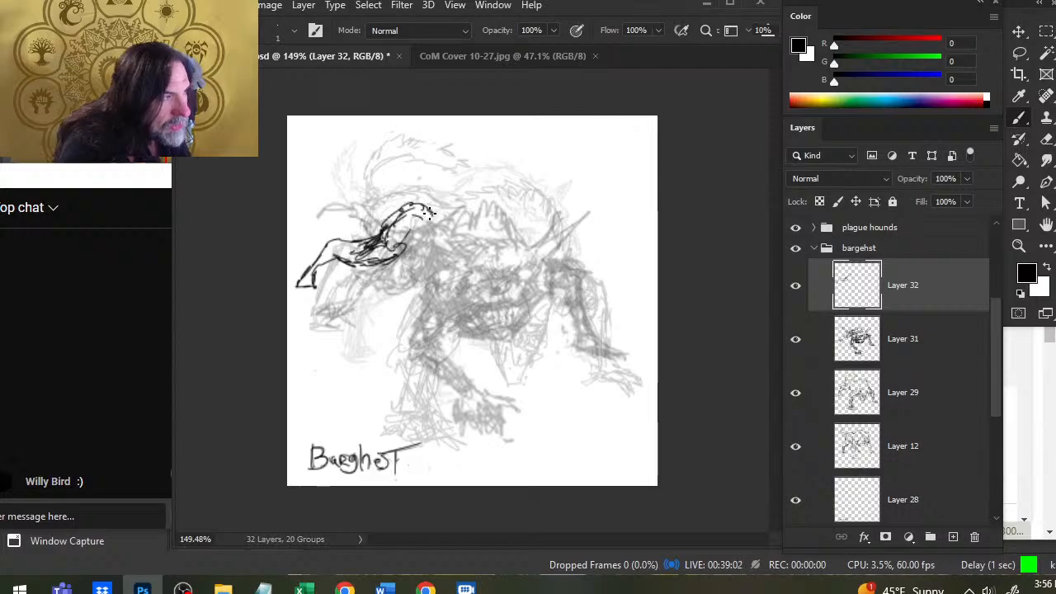
# - Sketch the sloping back and a large rounded head outline with small bumps along its edge, and erase the overlapping inner strokes
pyautogui.moveTo(422, 208)
pyautogui.mouseDown()
pyautogui.moveTo(457, 226)
pyautogui.moveTo(416, 239)
pyautogui.moveTo(411, 254)
pyautogui.moveTo(398, 246)
pyautogui.moveTo(416, 251)
pyautogui.moveTo(412, 264)
pyautogui.moveTo(425, 247)
pyautogui.moveTo(428, 292)
pyautogui.moveTo(451, 299)
pyautogui.moveTo(450, 226)
pyautogui.moveTo(504, 241)
pyautogui.moveTo(521, 264)
pyautogui.moveTo(509, 280)
pyautogui.moveTo(429, 291)
pyautogui.moveTo(470, 302)
pyautogui.mouseUp()
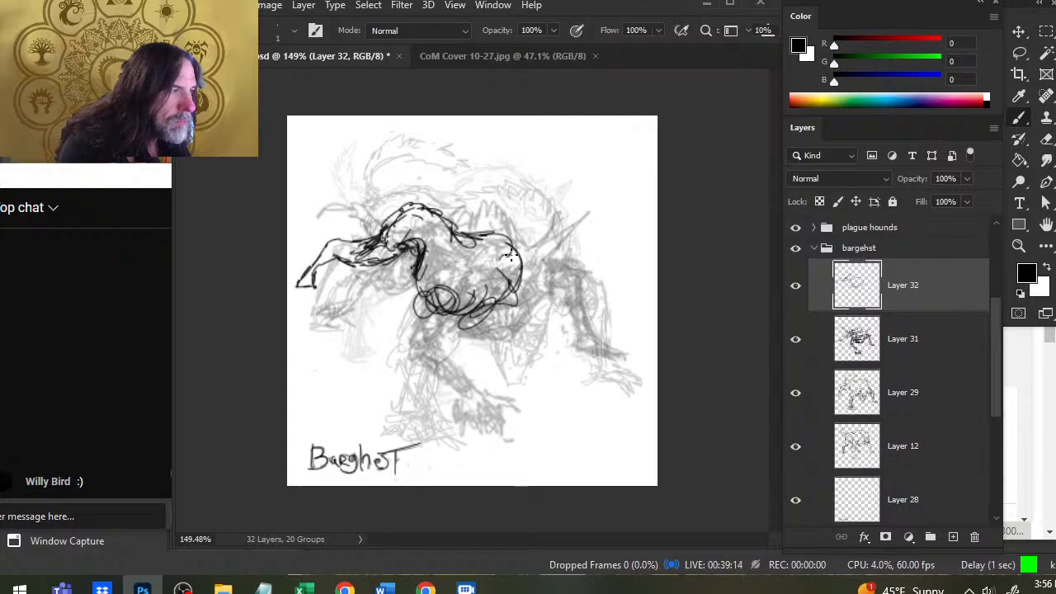
pyautogui.moveTo(509, 257)
pyautogui.mouseDown()
pyautogui.moveTo(533, 264)
pyautogui.moveTo(520, 282)
pyautogui.mouseUp()
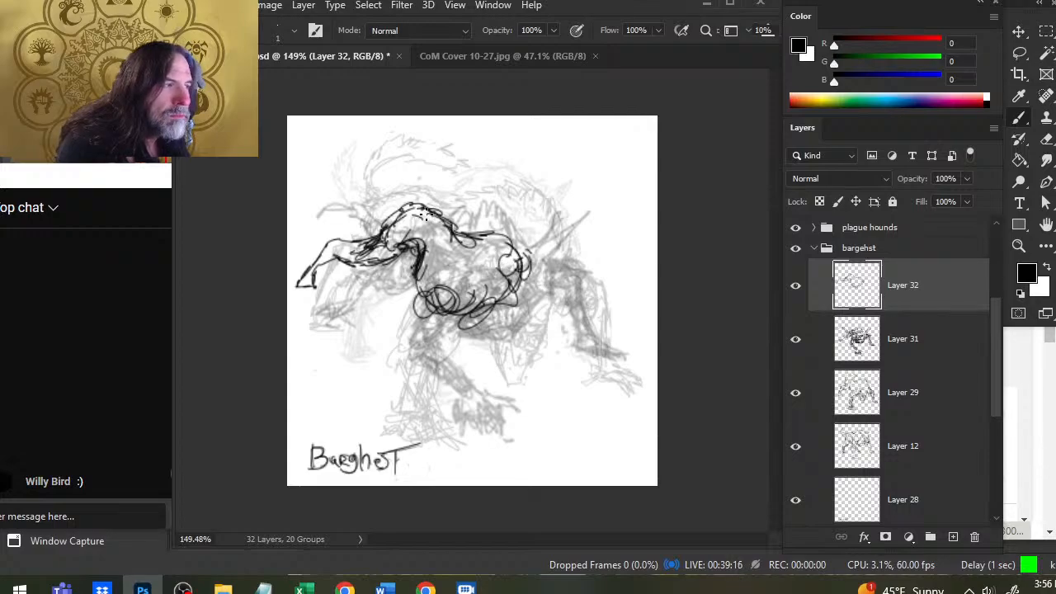
pyautogui.moveTo(449, 238)
pyautogui.mouseDown()
pyautogui.moveTo(422, 266)
pyautogui.moveTo(455, 216)
pyautogui.moveTo(466, 257)
pyautogui.moveTo(422, 257)
pyautogui.mouseUp()
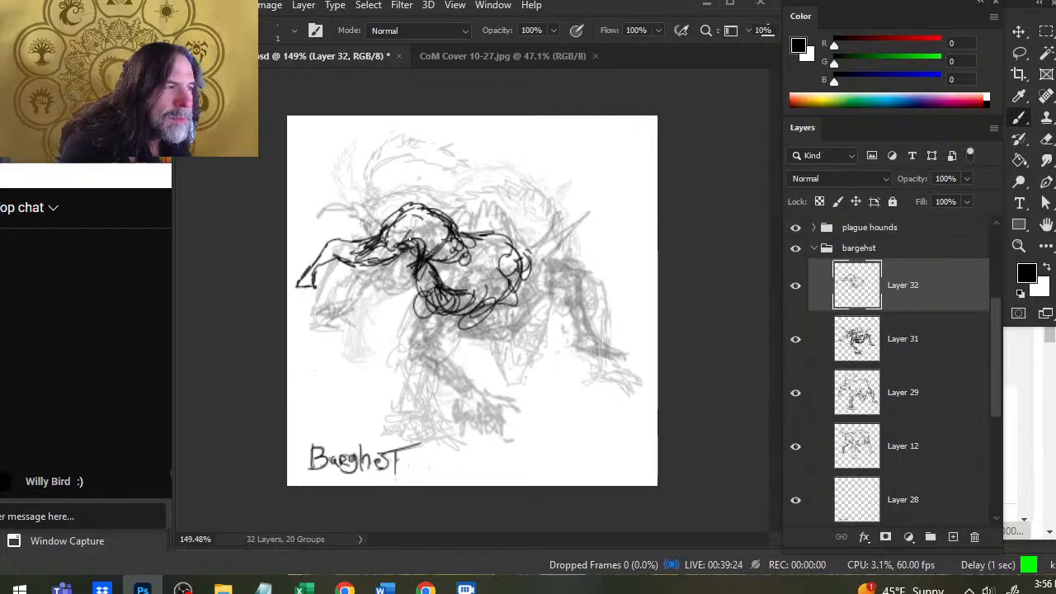
pyautogui.moveTo(410, 237); pyautogui.dragTo(426, 259)
pyautogui.moveTo(420, 272); pyautogui.dragTo(434, 292)
pyautogui.press('e')
pyautogui.moveTo(439, 249)
pyautogui.mouseDown()
pyautogui.moveTo(469, 254)
pyautogui.moveTo(453, 281)
pyautogui.mouseUp()
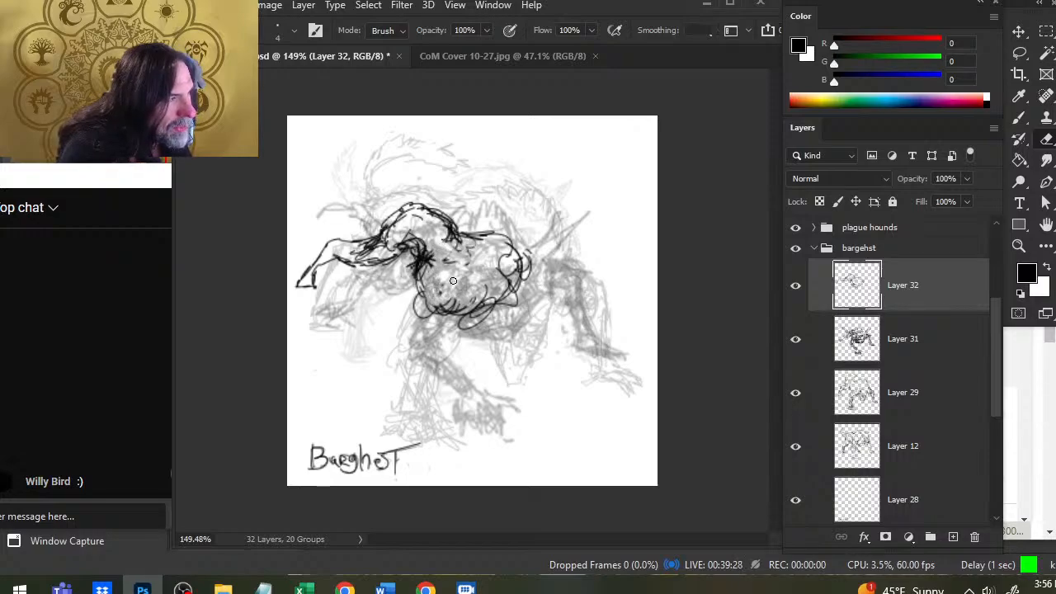
# - Sketch the far shoulder stub beside the body and a tapered near upper arm hanging from the chest
pyautogui.press('b')
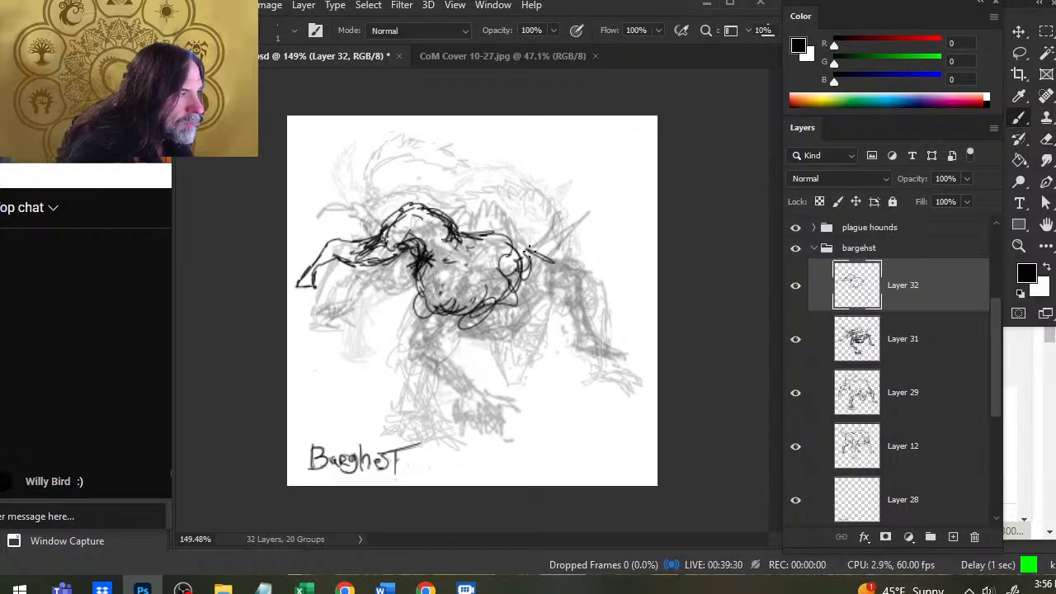
pyautogui.moveTo(530, 251); pyautogui.dragTo(560, 268)
pyautogui.moveTo(523, 275)
pyautogui.mouseDown()
pyautogui.moveTo(547, 281)
pyautogui.moveTo(563, 269)
pyautogui.moveTo(541, 268)
pyautogui.moveTo(553, 279)
pyautogui.mouseUp()
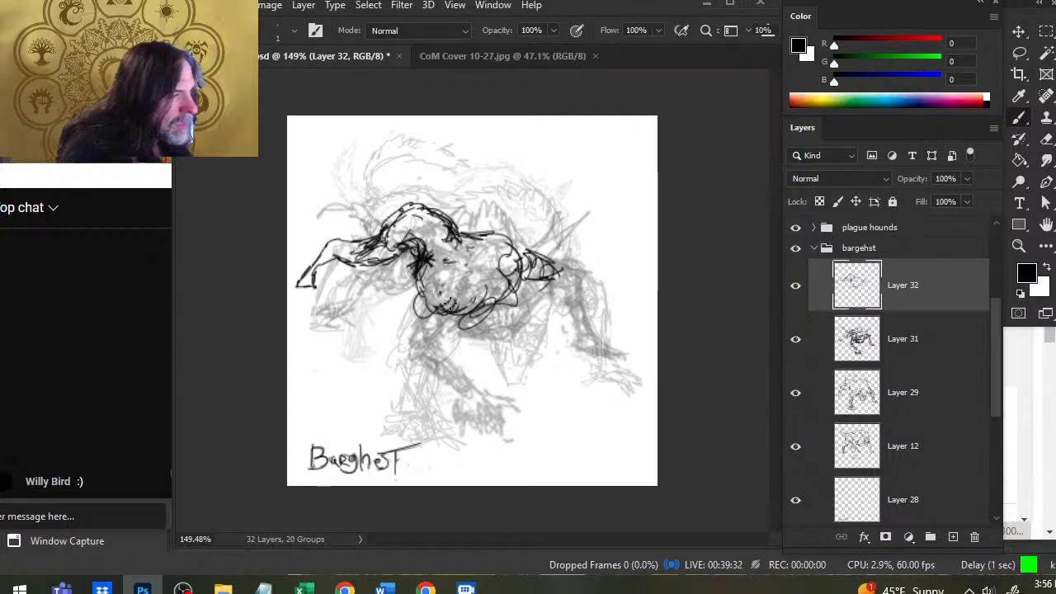
pyautogui.moveTo(448, 303)
pyautogui.mouseDown()
pyautogui.moveTo(416, 334)
pyautogui.moveTo(427, 364)
pyautogui.moveTo(452, 369)
pyautogui.moveTo(446, 310)
pyautogui.moveTo(418, 363)
pyautogui.moveTo(436, 333)
pyautogui.moveTo(433, 367)
pyautogui.mouseUp()
pyautogui.press('e')
pyautogui.press('b')
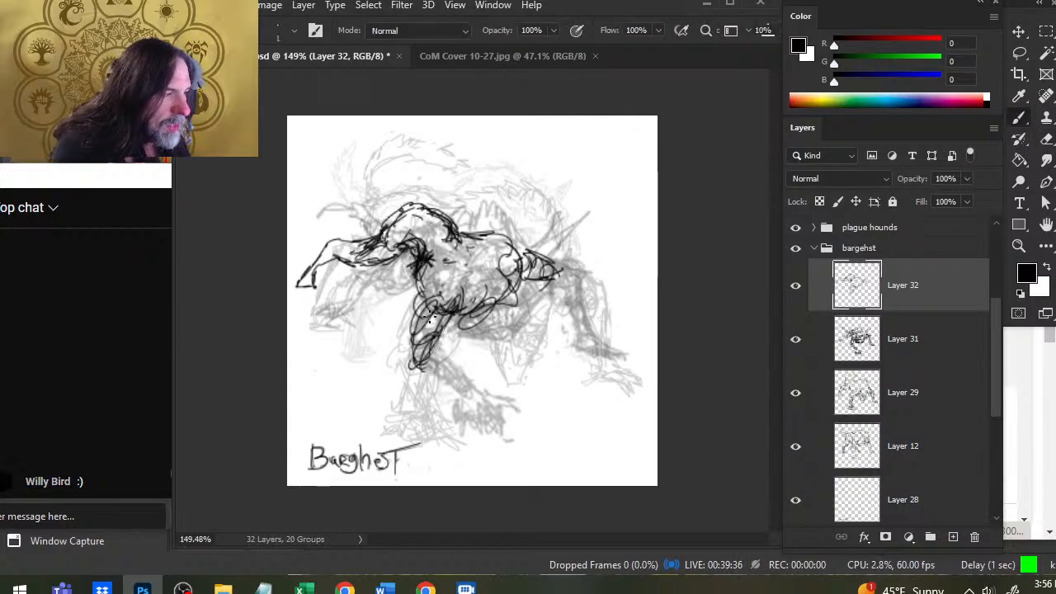
pyautogui.moveTo(427, 316)
pyautogui.mouseDown()
pyautogui.moveTo(442, 355)
pyautogui.moveTo(467, 307)
pyautogui.moveTo(446, 293)
pyautogui.moveTo(465, 312)
pyautogui.mouseUp()
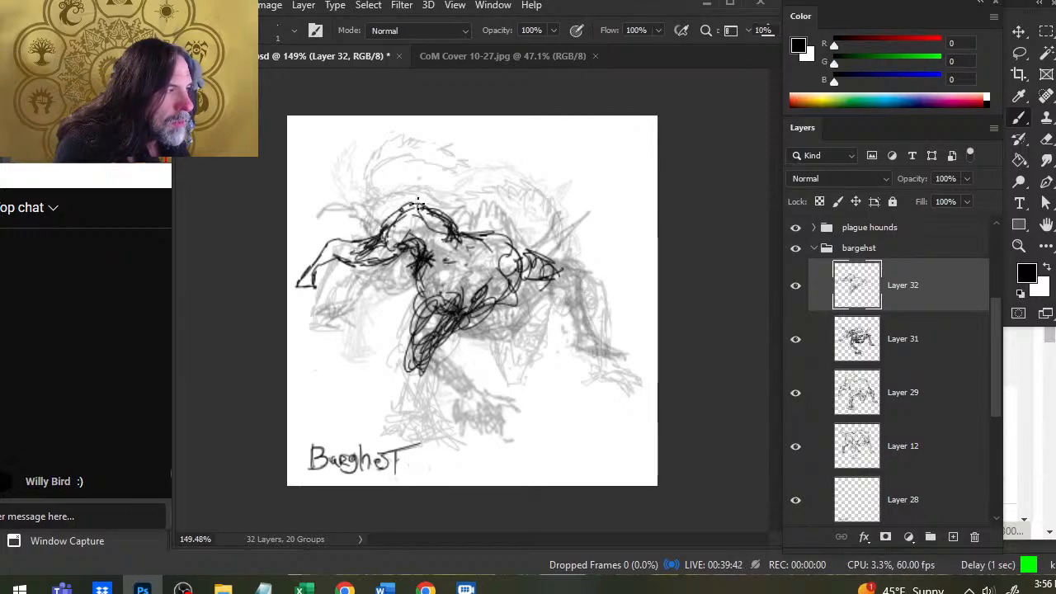
# - Erase part of the old upper back outline and redraw it higher with short spiky tufts of fur
pyautogui.moveTo(505, 290)
pyautogui.mouseDown()
pyautogui.moveTo(482, 288)
pyautogui.moveTo(499, 266)
pyautogui.moveTo(479, 326)
pyautogui.moveTo(474, 312)
pyautogui.moveTo(522, 289)
pyautogui.moveTo(487, 263)
pyautogui.moveTo(507, 297)
pyautogui.moveTo(508, 278)
pyautogui.moveTo(495, 285)
pyautogui.moveTo(524, 318)
pyautogui.moveTo(528, 239)
pyautogui.moveTo(495, 213)
pyautogui.moveTo(467, 223)
pyautogui.moveTo(513, 234)
pyautogui.mouseUp()
pyautogui.press('e')
pyautogui.moveTo(518, 226)
pyautogui.mouseDown()
pyautogui.moveTo(499, 216)
pyautogui.moveTo(514, 277)
pyautogui.moveTo(485, 199)
pyautogui.mouseUp()
pyautogui.press('b')
pyautogui.moveTo(485, 200)
pyautogui.mouseDown()
pyautogui.moveTo(480, 223)
pyautogui.moveTo(457, 221)
pyautogui.moveTo(485, 222)
pyautogui.moveTo(487, 262)
pyautogui.moveTo(460, 310)
pyautogui.moveTo(480, 298)
pyautogui.moveTo(498, 329)
pyautogui.moveTo(492, 354)
pyautogui.mouseUp()
# - Sketch a lowered oval head with a curved jaw in front of the chest using loose overlapping strokes
pyautogui.press('e')
pyautogui.press('b')
pyautogui.press('e')
pyautogui.press('b')
pyautogui.moveTo(466, 316)
pyautogui.mouseDown()
pyautogui.moveTo(495, 352)
pyautogui.moveTo(461, 317)
pyautogui.moveTo(505, 353)
pyautogui.moveTo(472, 326)
pyautogui.moveTo(533, 333)
pyautogui.mouseUp()
pyautogui.moveTo(531, 294); pyautogui.dragTo(539, 320)
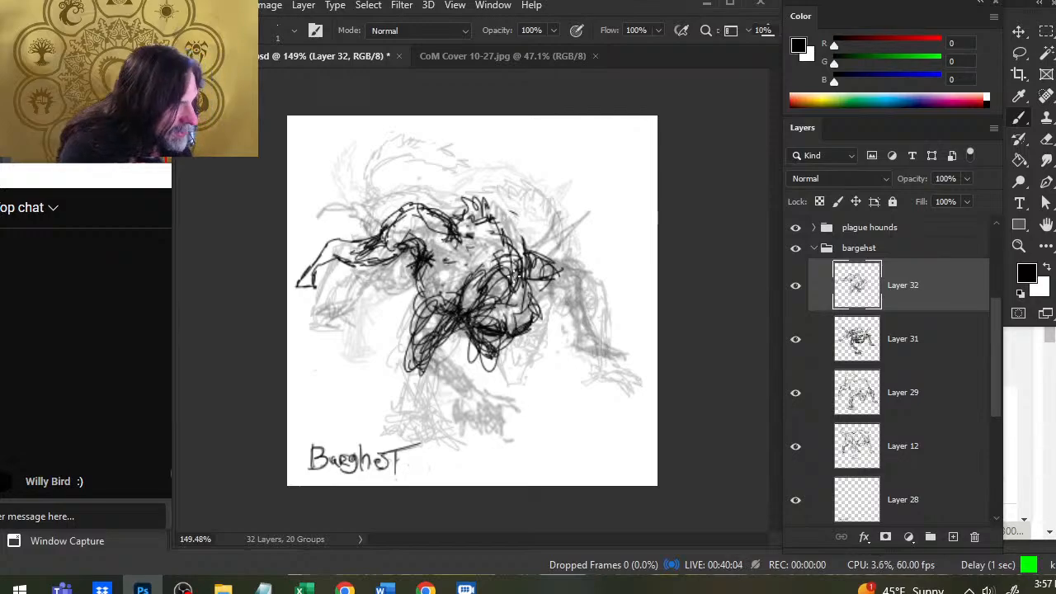
# - Sketch the near forearm reaching down to a splayed clawed hand and add small claws to the hind foot
pyautogui.moveTo(429, 360); pyautogui.dragTo(468, 436)
pyautogui.moveTo(445, 379)
pyautogui.mouseDown()
pyautogui.moveTo(475, 445)
pyautogui.moveTo(475, 429)
pyautogui.moveTo(495, 455)
pyautogui.moveTo(458, 459)
pyautogui.moveTo(497, 460)
pyautogui.mouseUp()
pyautogui.moveTo(297, 286); pyautogui.dragTo(321, 292)
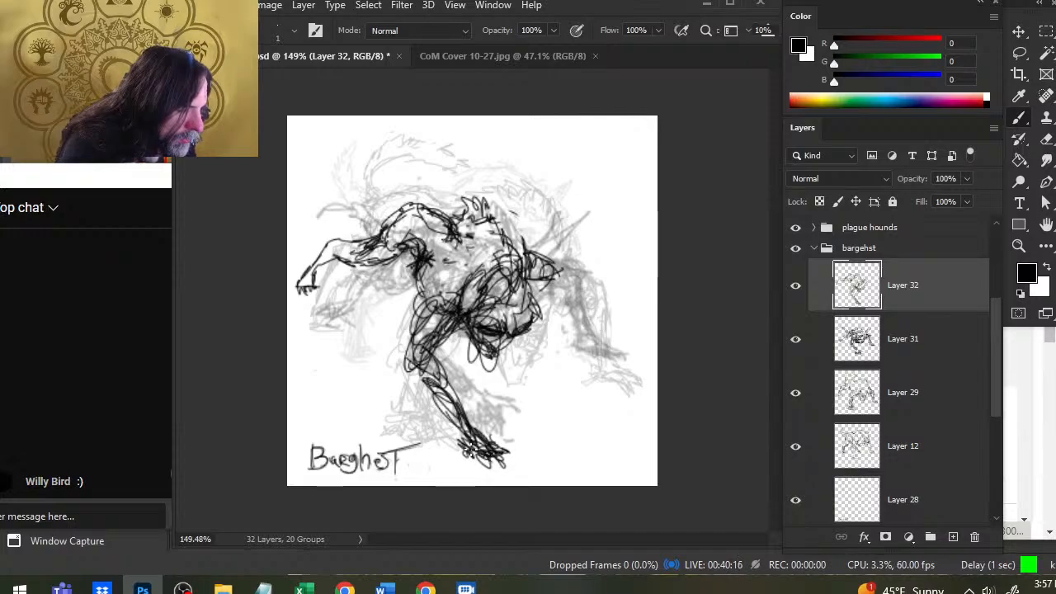
pyautogui.moveTo(470, 451)
pyautogui.mouseDown()
pyautogui.moveTo(477, 465)
pyautogui.moveTo(461, 453)
pyautogui.mouseUp()
pyautogui.press('e')
pyautogui.press('b')
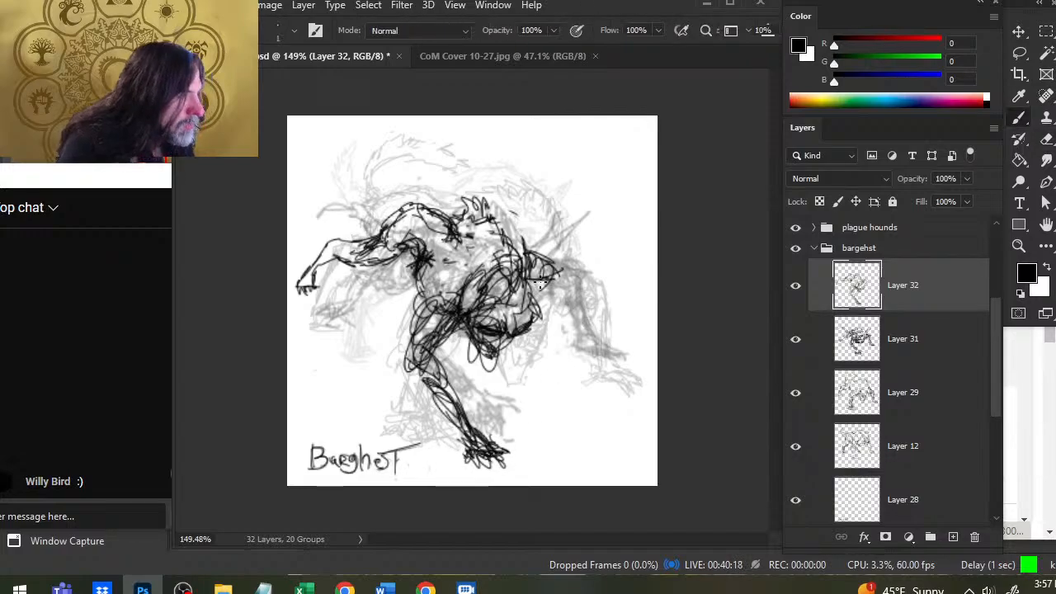
# - Sketch the far forearm slanting down from the elbow to an outstretched hand and thicken its upper section
pyautogui.moveTo(544, 268)
pyautogui.mouseDown()
pyautogui.moveTo(569, 282)
pyautogui.moveTo(555, 276)
pyautogui.moveTo(552, 285)
pyautogui.moveTo(574, 339)
pyautogui.moveTo(612, 340)
pyautogui.mouseUp()
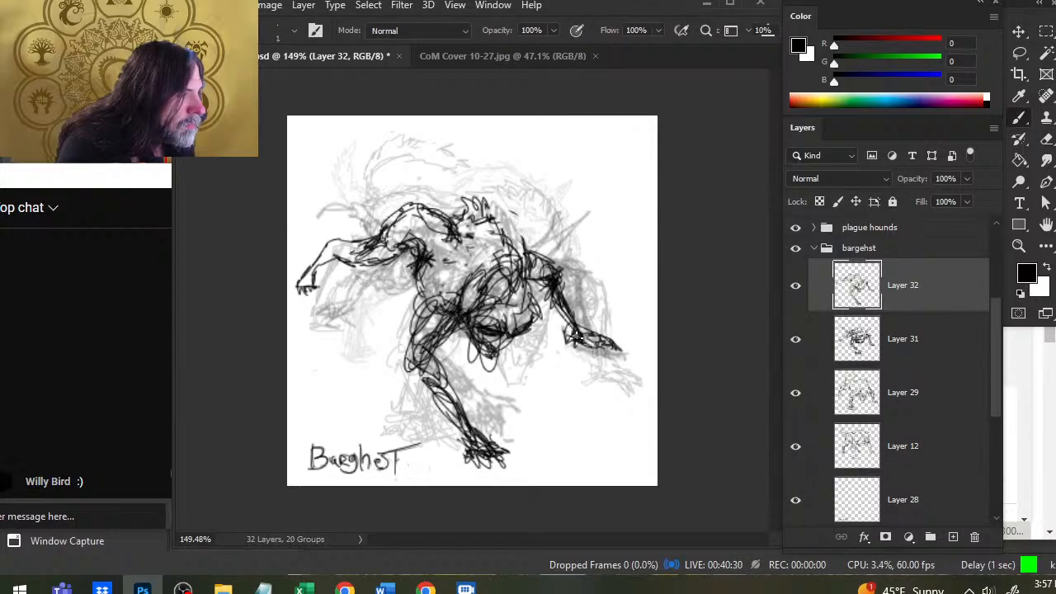
pyautogui.press('e')
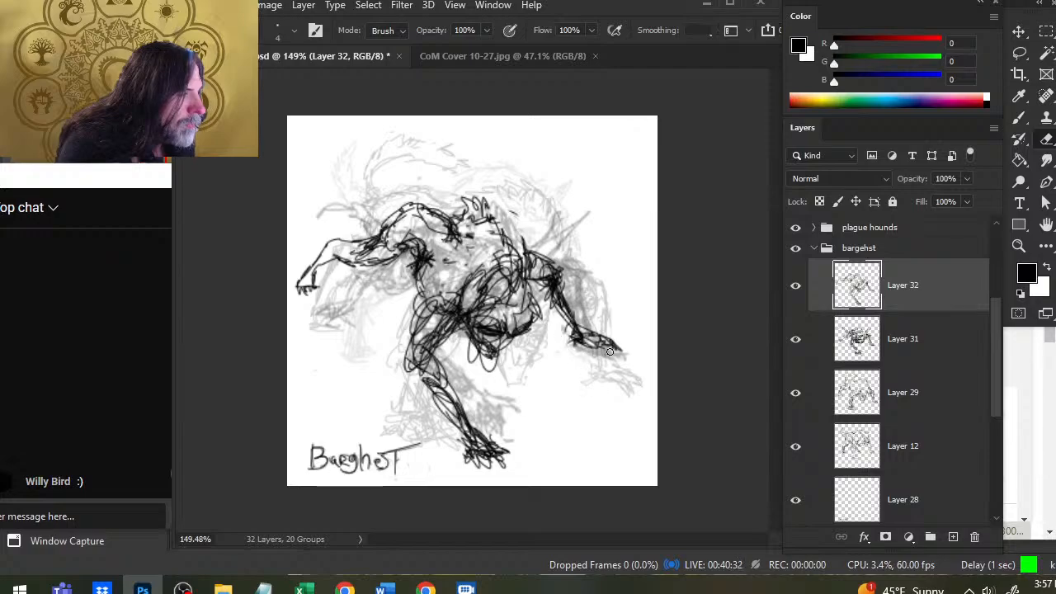
pyautogui.press('b')
pyautogui.moveTo(561, 298)
pyautogui.mouseDown()
pyautogui.moveTo(578, 339)
pyautogui.moveTo(544, 278)
pyautogui.mouseUp()
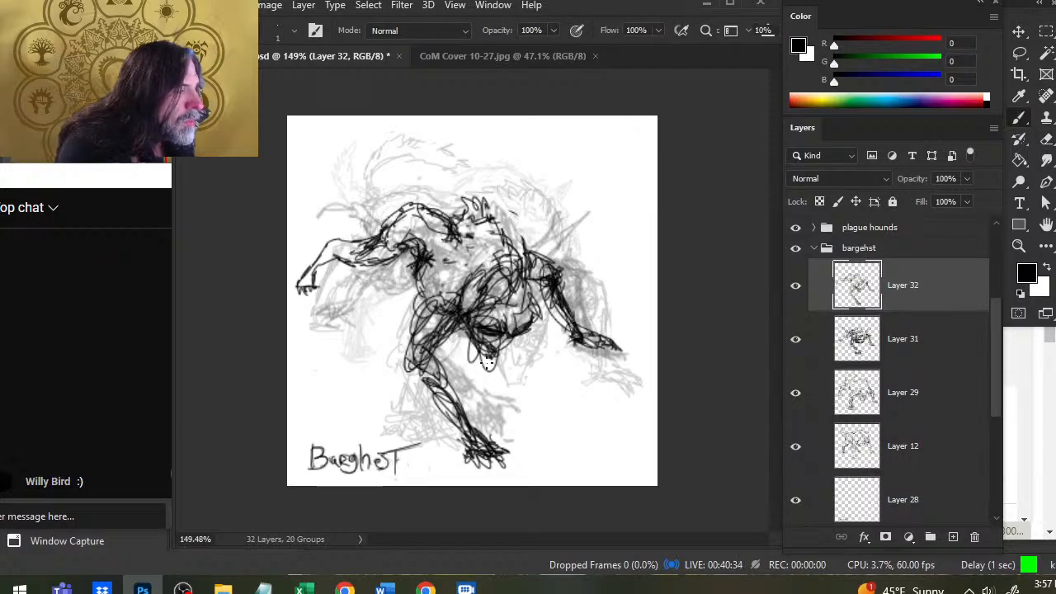
# - Darken the lower face and add denser spiky fur strokes along the ridge of the back
pyautogui.moveTo(474, 326)
pyautogui.mouseDown()
pyautogui.moveTo(481, 340)
pyautogui.moveTo(518, 340)
pyautogui.moveTo(507, 360)
pyautogui.moveTo(499, 346)
pyautogui.mouseUp()
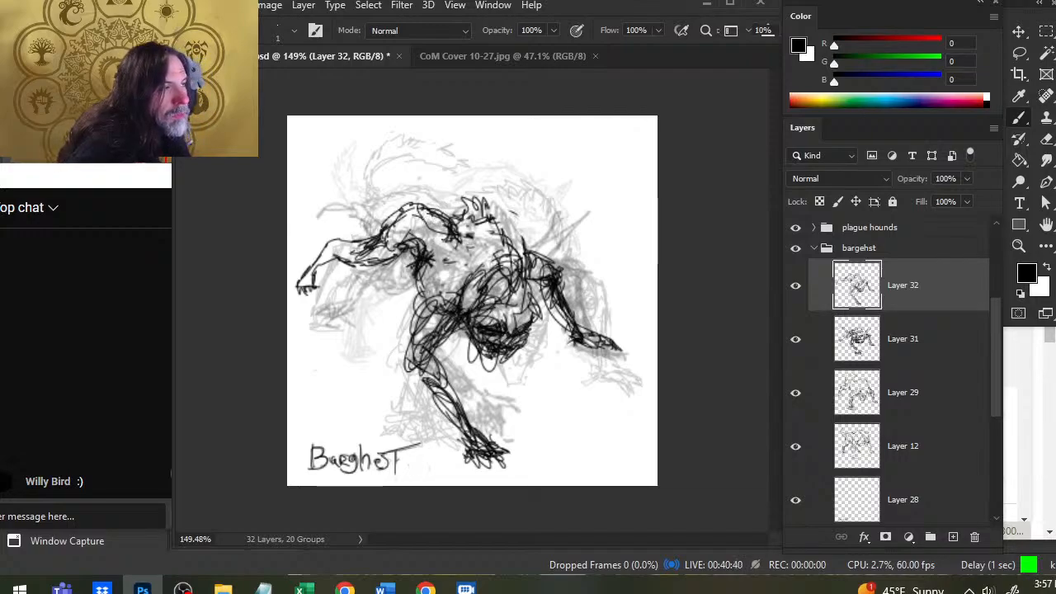
pyautogui.moveTo(478, 216)
pyautogui.mouseDown()
pyautogui.moveTo(489, 200)
pyautogui.moveTo(550, 299)
pyautogui.mouseUp()
pyautogui.press('e')
pyautogui.press('b')
# - Bulk up the far arm with heavier strokes from shoulder to hand, erasing stray lines along its inner edge
pyautogui.moveTo(543, 254)
pyautogui.mouseDown()
pyautogui.moveTo(567, 280)
pyautogui.moveTo(559, 315)
pyautogui.moveTo(578, 334)
pyautogui.mouseUp()
pyautogui.press('e')
pyautogui.moveTo(541, 304); pyautogui.dragTo(562, 329)
pyautogui.press('b')
pyautogui.moveTo(538, 275); pyautogui.dragTo(557, 325)
pyautogui.moveTo(555, 316); pyautogui.dragTo(579, 350)
# - Lasso the far arm, move it slightly up toward the body, and deselect it
pyautogui.press('l')
pyautogui.moveTo(540, 245)
pyautogui.mouseDown()
pyautogui.moveTo(621, 283)
pyautogui.moveTo(582, 257)
pyautogui.mouseUp()
pyautogui.press('v')
pyautogui.moveTo(604, 329)
pyautogui.mouseDown()
pyautogui.moveTo(581, 308)
pyautogui.moveTo(598, 317)
pyautogui.mouseUp()
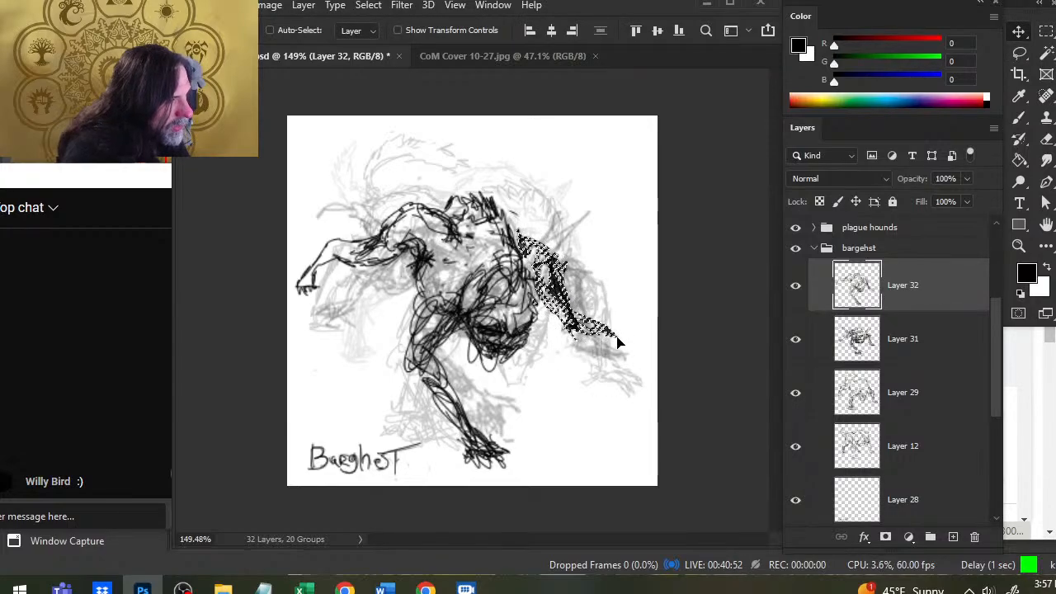
pyautogui.hotkey('ctrl', 'd')
# - Shade the lower face and jaw with dense dark strokes, extending them around the sides of the head
pyautogui.press('l')
pyautogui.press('b')
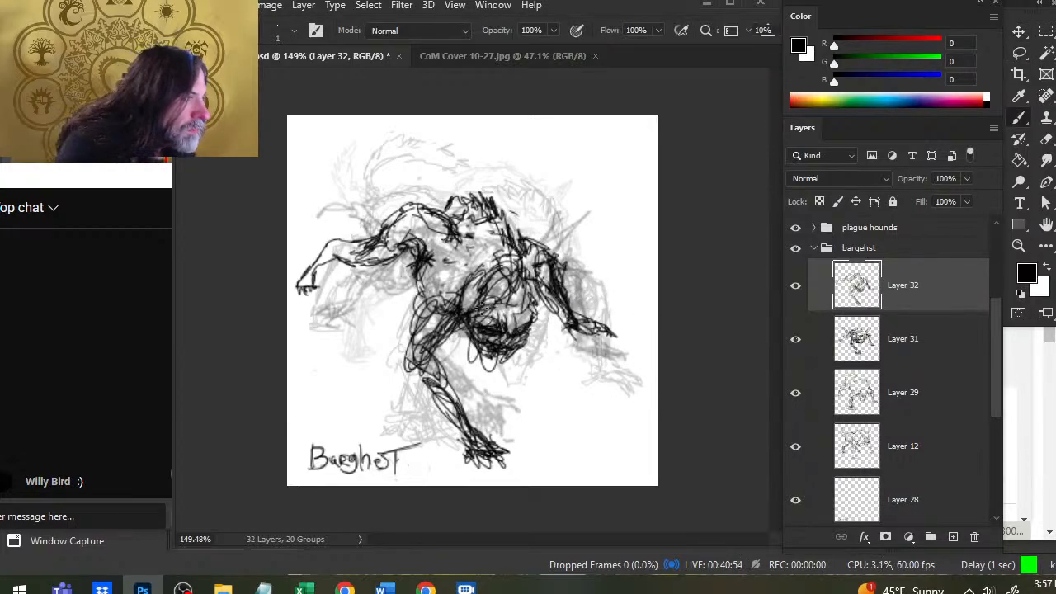
pyautogui.moveTo(480, 310); pyautogui.dragTo(513, 323)
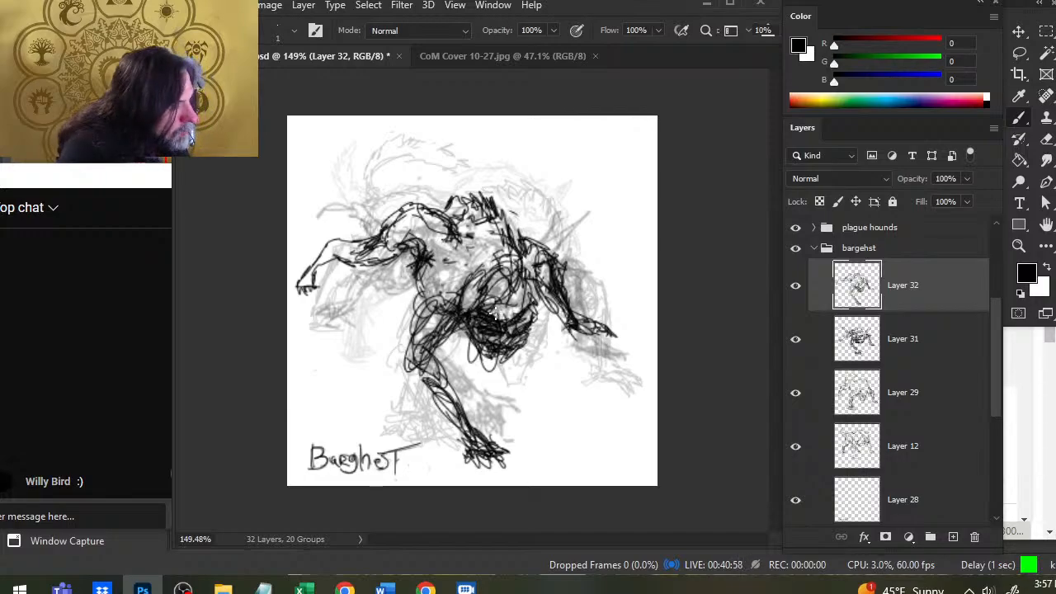
pyautogui.moveTo(495, 316)
pyautogui.mouseDown()
pyautogui.moveTo(450, 297)
pyautogui.moveTo(467, 297)
pyautogui.mouseUp()
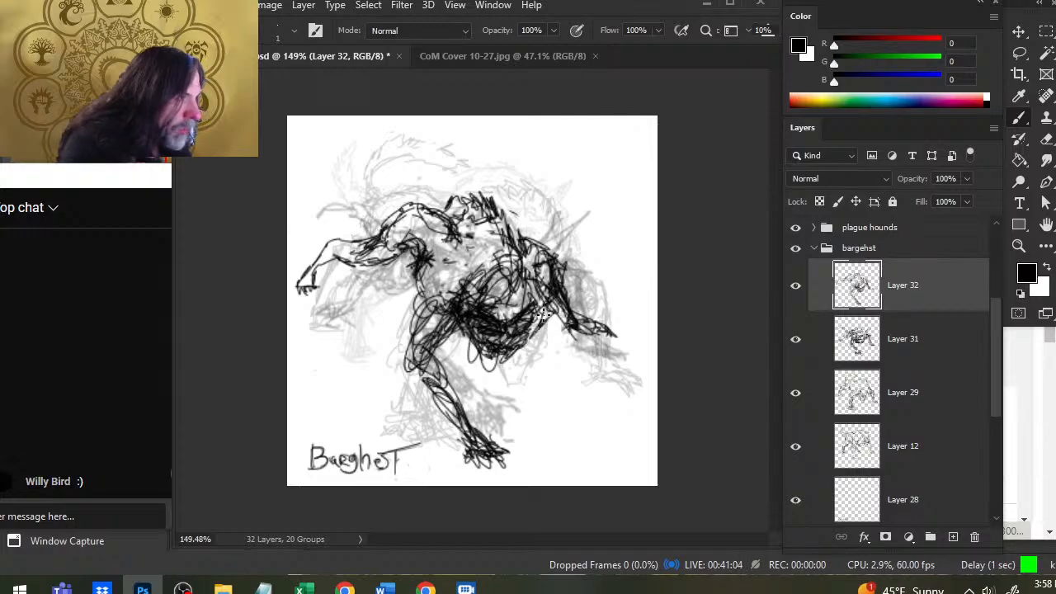
# - Lasso the near arm and shift it outward, then reselect its forearm and hand, move them up, and deselect
pyautogui.press('l')
pyautogui.moveTo(444, 289)
pyautogui.mouseDown()
pyautogui.moveTo(395, 371)
pyautogui.moveTo(441, 441)
pyautogui.mouseUp()
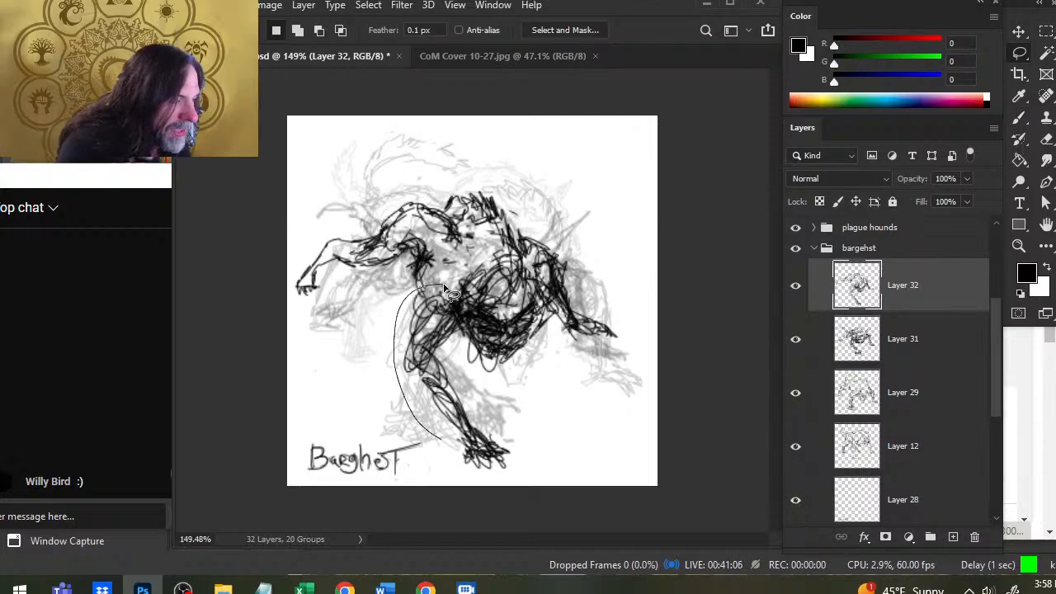
pyautogui.moveTo(520, 458)
pyautogui.mouseDown()
pyautogui.moveTo(452, 350)
pyautogui.moveTo(458, 309)
pyautogui.mouseUp()
pyautogui.moveTo(445, 353); pyautogui.dragTo(437, 342)
pyautogui.press('v')
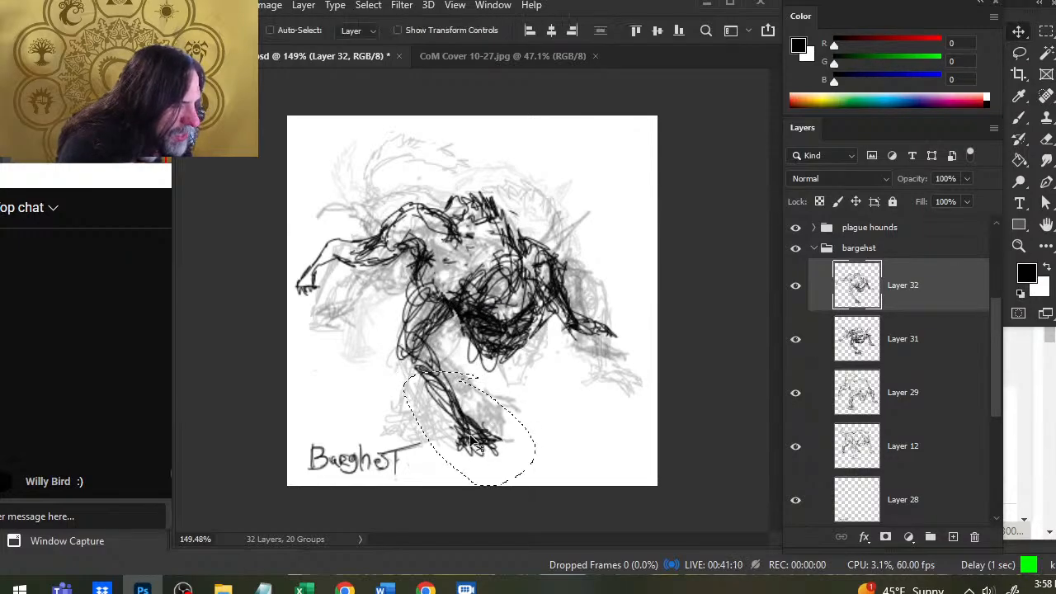
pyautogui.moveTo(457, 402); pyautogui.dragTo(474, 428)
pyautogui.hotkey('ctrl', 'd')
pyautogui.press('l')
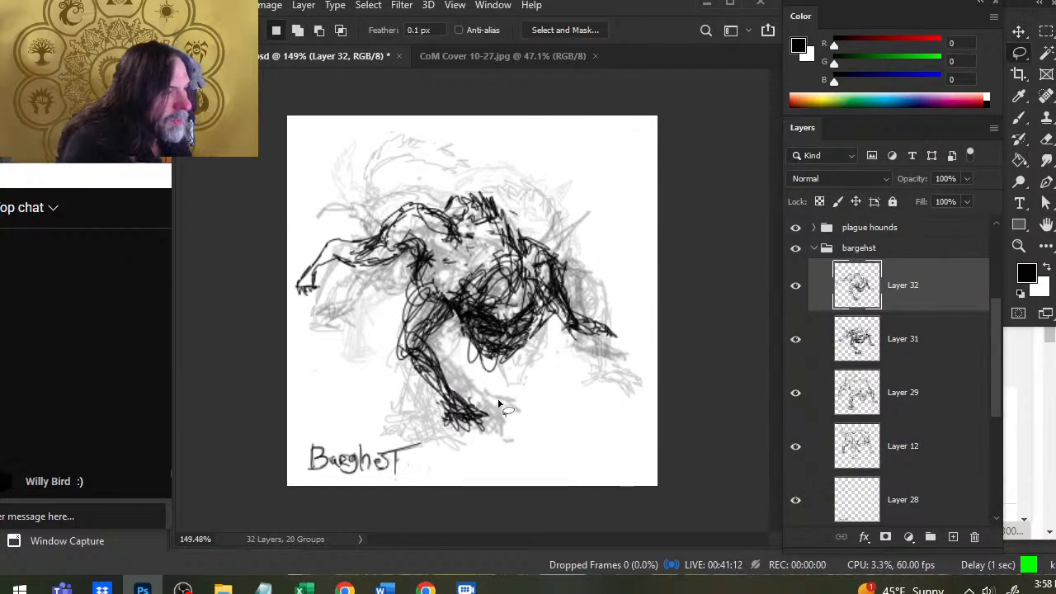
# - Extend the jaw downward into a pointed chin and strengthen the contour along both sides of the head
pyautogui.press('e')
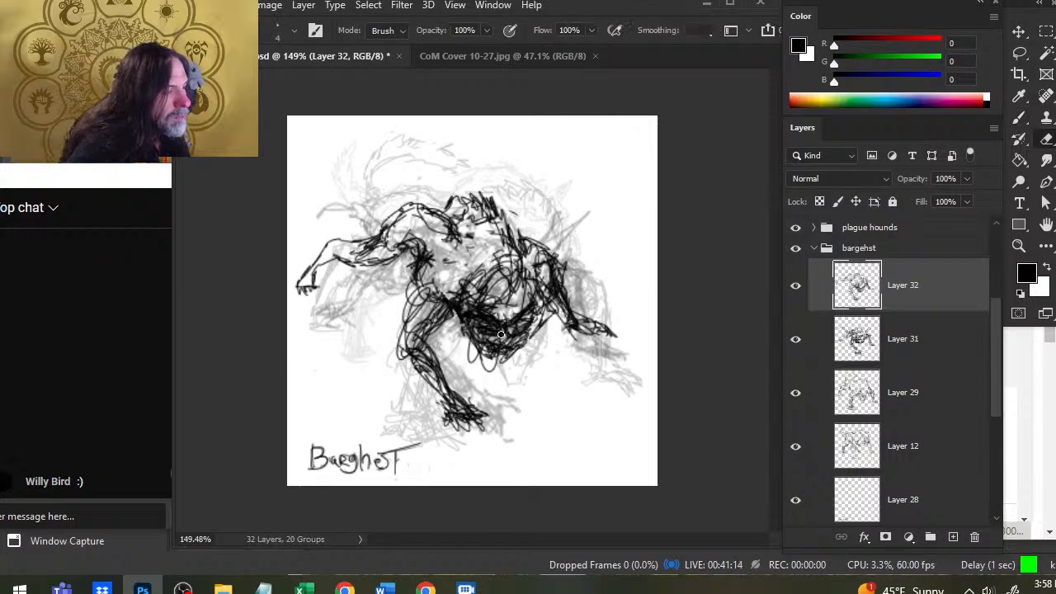
pyautogui.press('b')
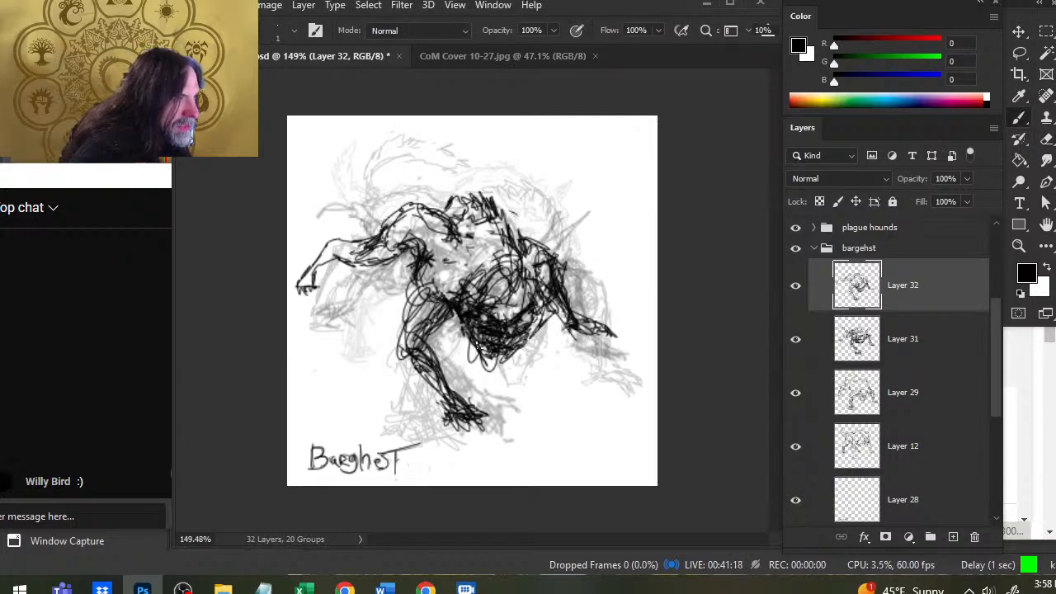
pyautogui.moveTo(477, 346)
pyautogui.mouseDown()
pyautogui.moveTo(495, 375)
pyautogui.moveTo(520, 347)
pyautogui.moveTo(500, 371)
pyautogui.moveTo(508, 361)
pyautogui.mouseUp()
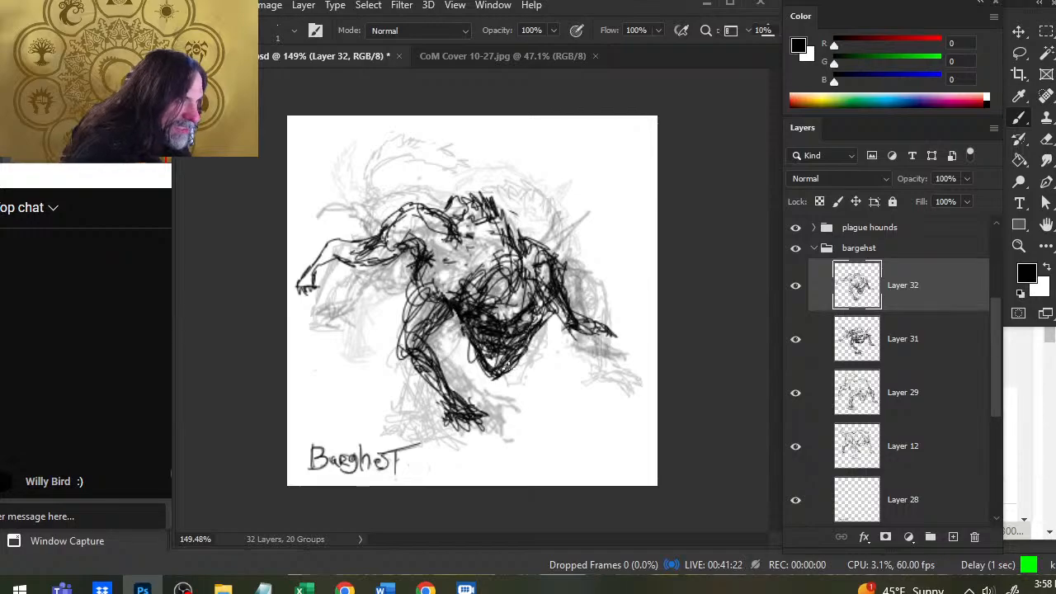
pyautogui.moveTo(468, 332); pyautogui.dragTo(545, 281)
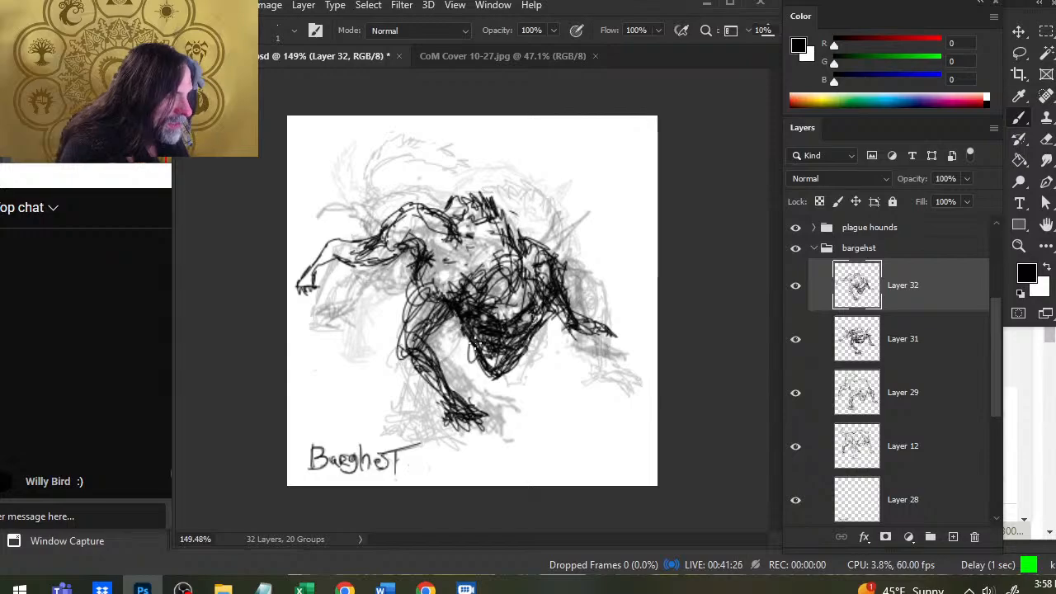
# - Sketch the mouth and lower jaw strokes, and erase parts of the chin and the side of the jaw
pyautogui.press('e')
pyautogui.press('b')
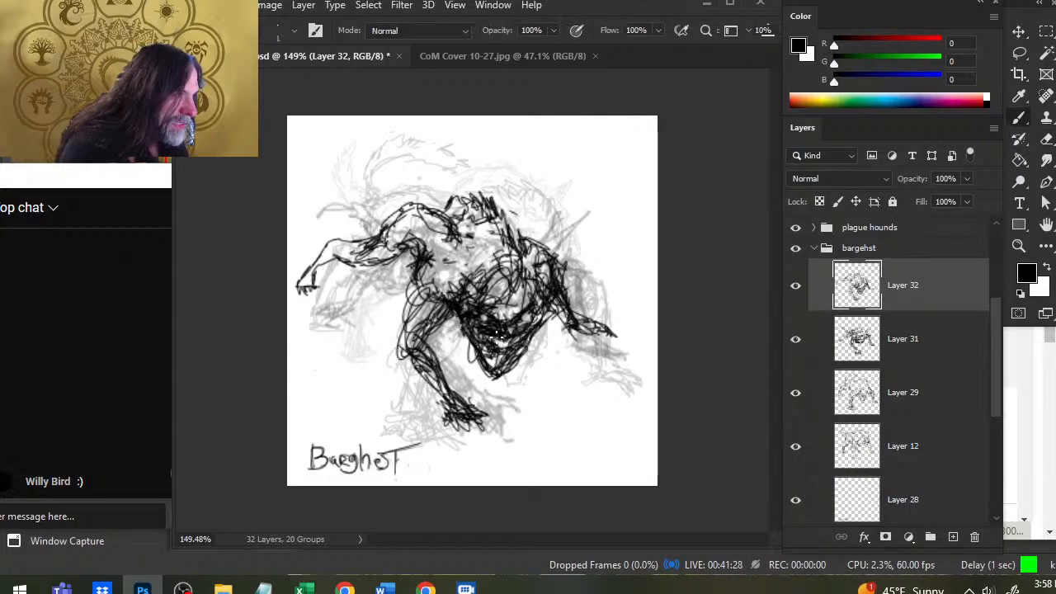
pyautogui.moveTo(479, 338)
pyautogui.mouseDown()
pyautogui.moveTo(499, 372)
pyautogui.moveTo(545, 320)
pyautogui.moveTo(513, 408)
pyautogui.mouseUp()
pyautogui.press('e')
pyautogui.moveTo(549, 334)
pyautogui.mouseDown()
pyautogui.moveTo(483, 367)
pyautogui.moveTo(477, 349)
pyautogui.moveTo(506, 342)
pyautogui.mouseUp()
pyautogui.press('b')
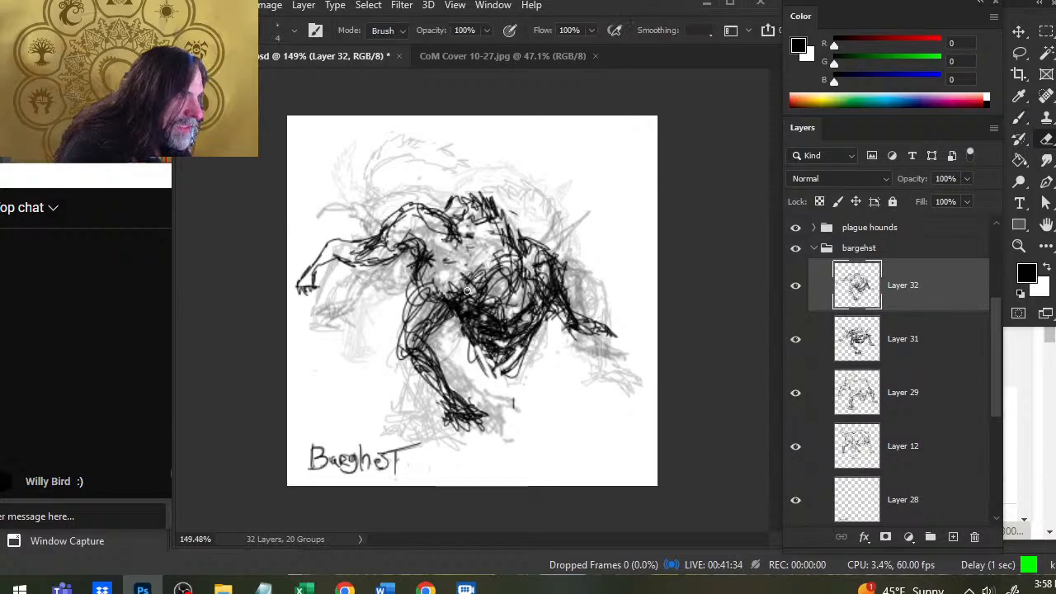
# - Sketch pointed ears projecting from both sides of the head, clearing overlapping lines around them
pyautogui.moveTo(476, 280)
pyautogui.mouseDown()
pyautogui.moveTo(446, 268)
pyautogui.moveTo(470, 293)
pyautogui.moveTo(449, 265)
pyautogui.moveTo(466, 304)
pyautogui.mouseUp()
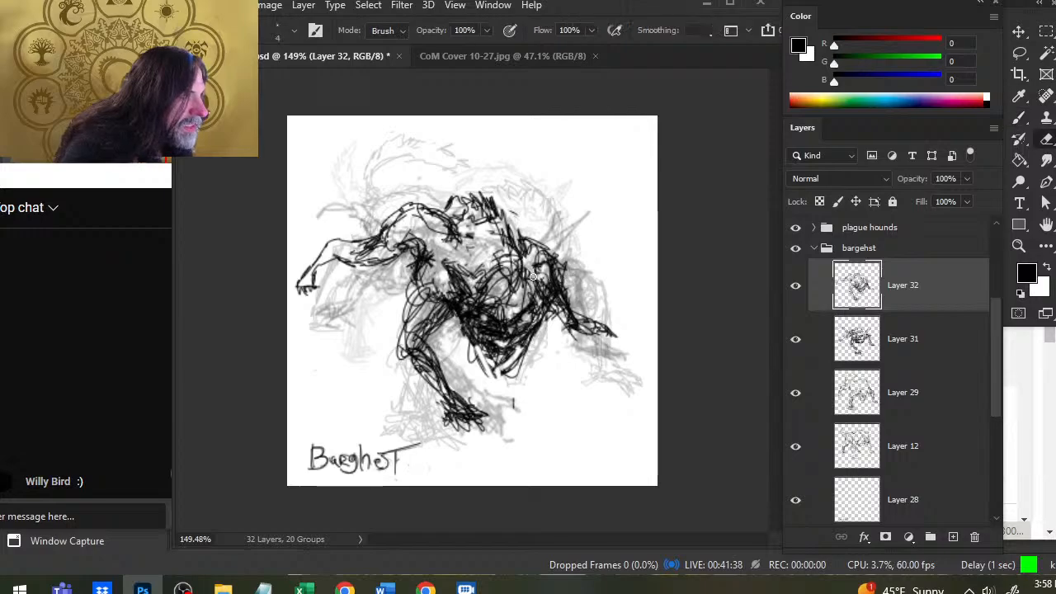
pyautogui.moveTo(521, 279); pyautogui.dragTo(563, 320)
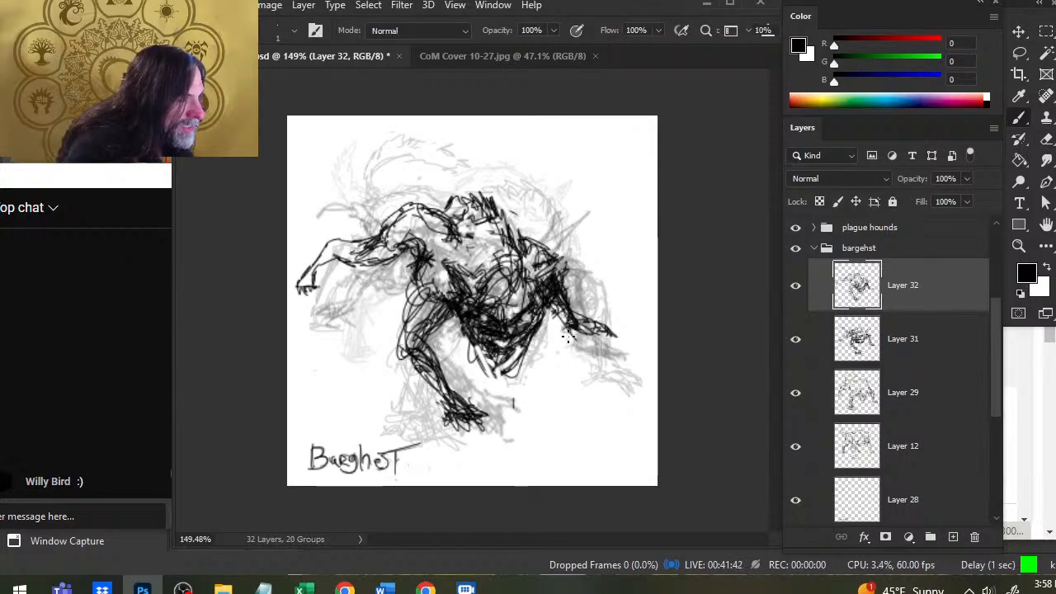
pyautogui.press('e')
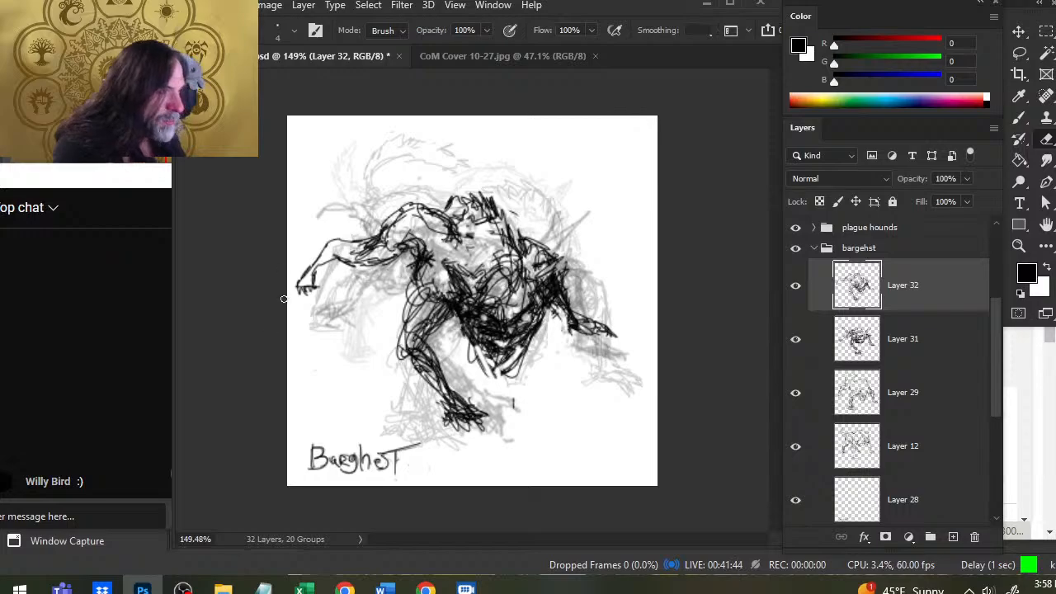
pyautogui.press('b')
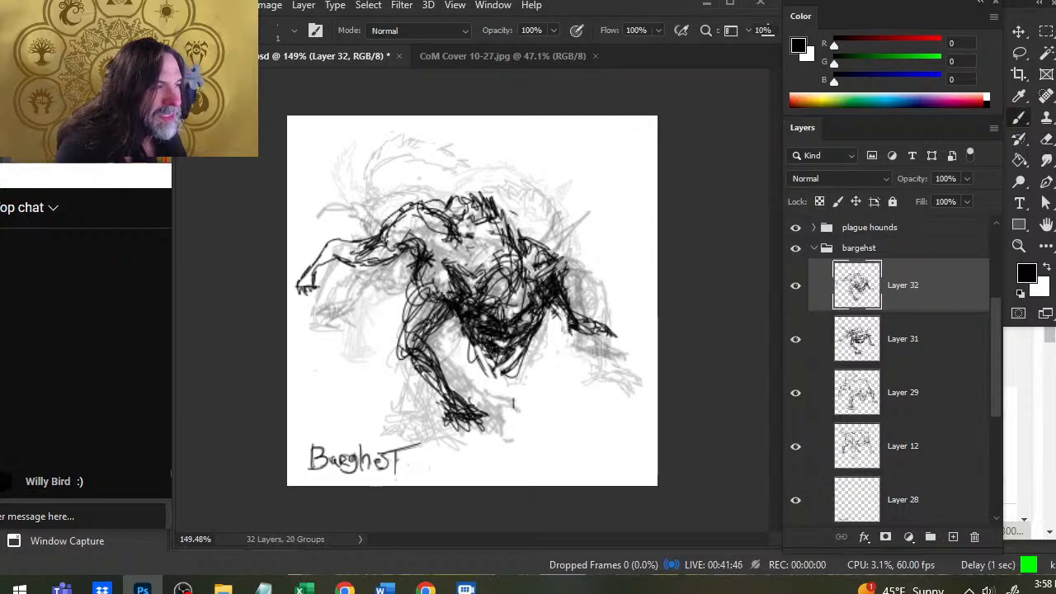
# - Erase the spiky fur along the back and redraw the back and hip as cleaner contours
pyautogui.press('e')
pyautogui.moveTo(457, 198)
pyautogui.mouseDown()
pyautogui.moveTo(448, 211)
pyautogui.moveTo(462, 226)
pyautogui.moveTo(482, 211)
pyautogui.moveTo(452, 202)
pyautogui.moveTo(442, 211)
pyautogui.moveTo(466, 196)
pyautogui.moveTo(458, 221)
pyautogui.moveTo(495, 200)
pyautogui.moveTo(515, 226)
pyautogui.mouseUp()
pyautogui.press('b')
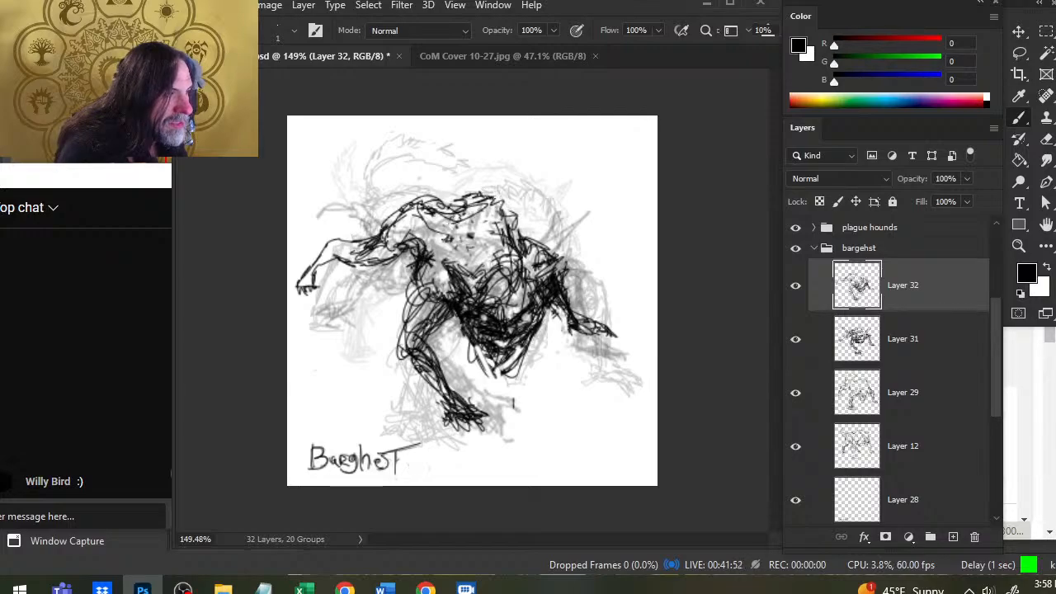
pyautogui.press('e')
pyautogui.moveTo(495, 176); pyautogui.dragTo(449, 208)
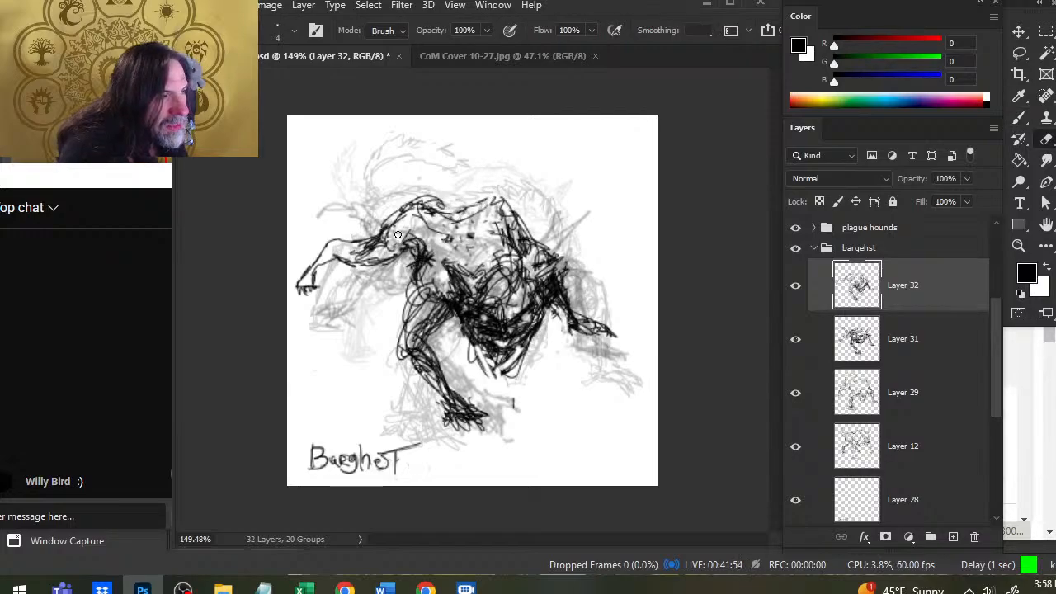
pyautogui.moveTo(398, 235)
pyautogui.mouseDown()
pyautogui.moveTo(369, 254)
pyautogui.moveTo(432, 205)
pyautogui.moveTo(416, 206)
pyautogui.moveTo(446, 216)
pyautogui.moveTo(468, 205)
pyautogui.mouseUp()
pyautogui.press('b')
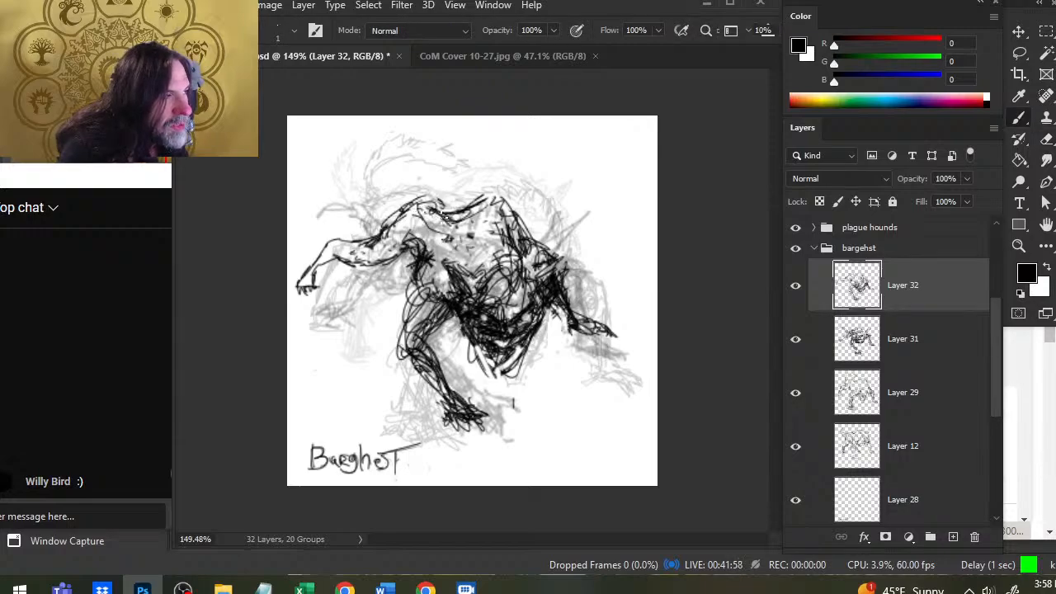
# - Rebuild the far shoulder with heavier curved strokes and shift the far forearm and hand closer to the body
pyautogui.press('e')
pyautogui.moveTo(480, 200)
pyautogui.mouseDown()
pyautogui.moveTo(533, 244)
pyautogui.moveTo(528, 276)
pyautogui.moveTo(635, 356)
pyautogui.moveTo(600, 290)
pyautogui.moveTo(582, 322)
pyautogui.mouseUp()
pyautogui.press('b')
pyautogui.press('e')
pyautogui.press('l')
pyautogui.press('e')
pyautogui.press('l')
pyautogui.press('v')
pyautogui.press('l')
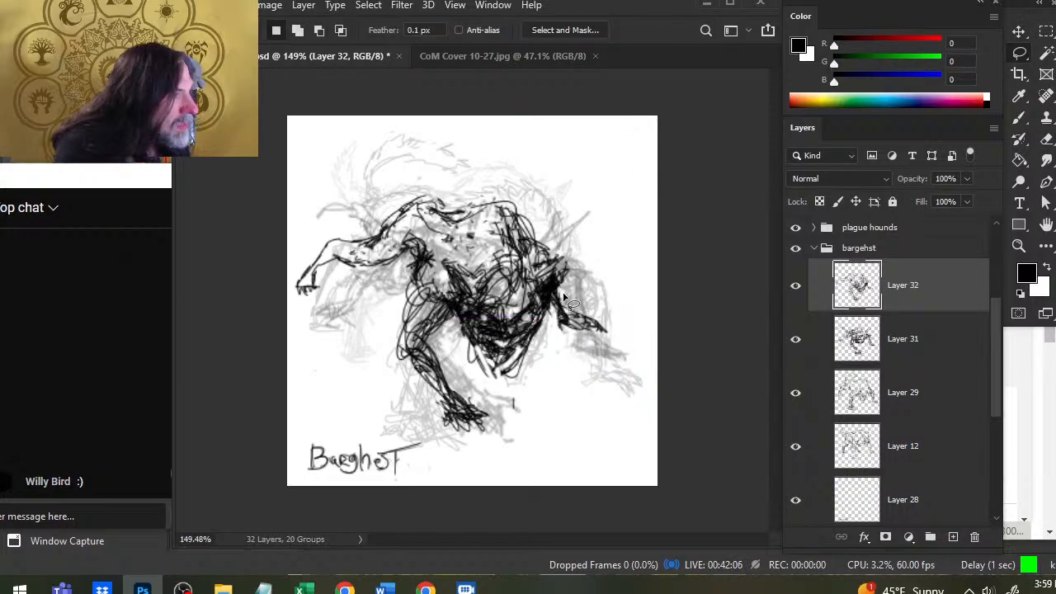
# - Redraw the far pointed ear, hatch the near side of the neck, and erase stray lines beside the jaw
pyautogui.press('e')
pyautogui.press('b')
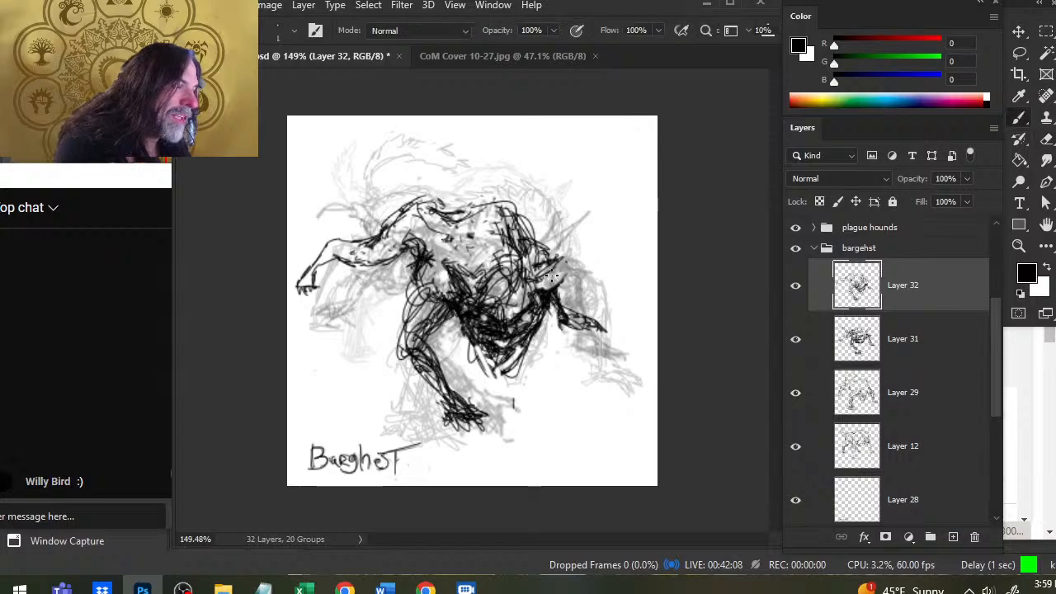
pyautogui.press('e')
pyautogui.press('b')
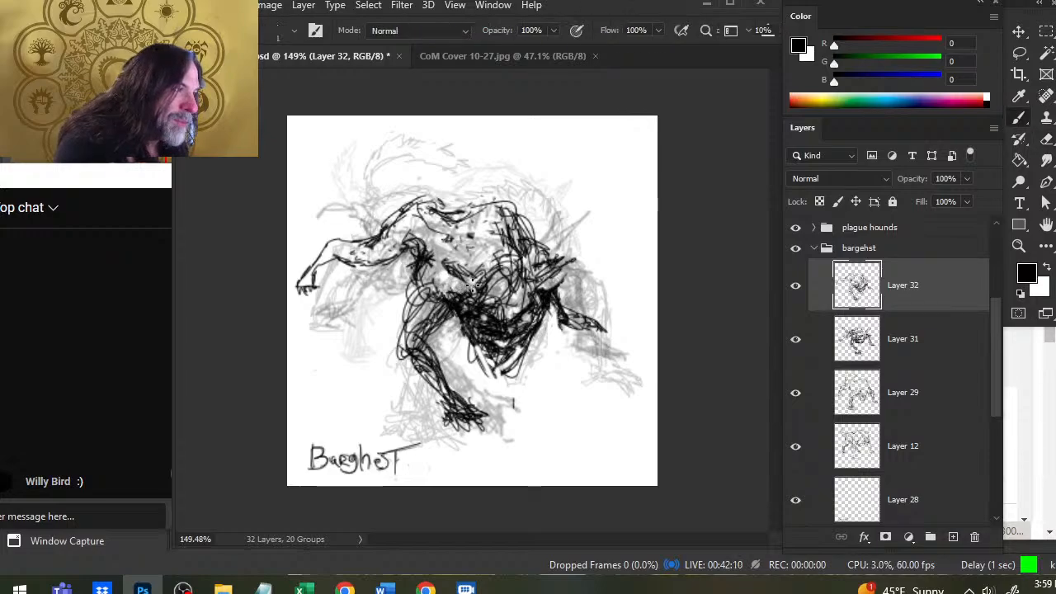
pyautogui.moveTo(434, 276)
pyautogui.mouseDown()
pyautogui.moveTo(453, 297)
pyautogui.moveTo(464, 268)
pyautogui.mouseUp()
pyautogui.press('e')
pyautogui.moveTo(469, 335)
pyautogui.mouseDown()
pyautogui.moveTo(455, 306)
pyautogui.moveTo(487, 377)
pyautogui.mouseUp()
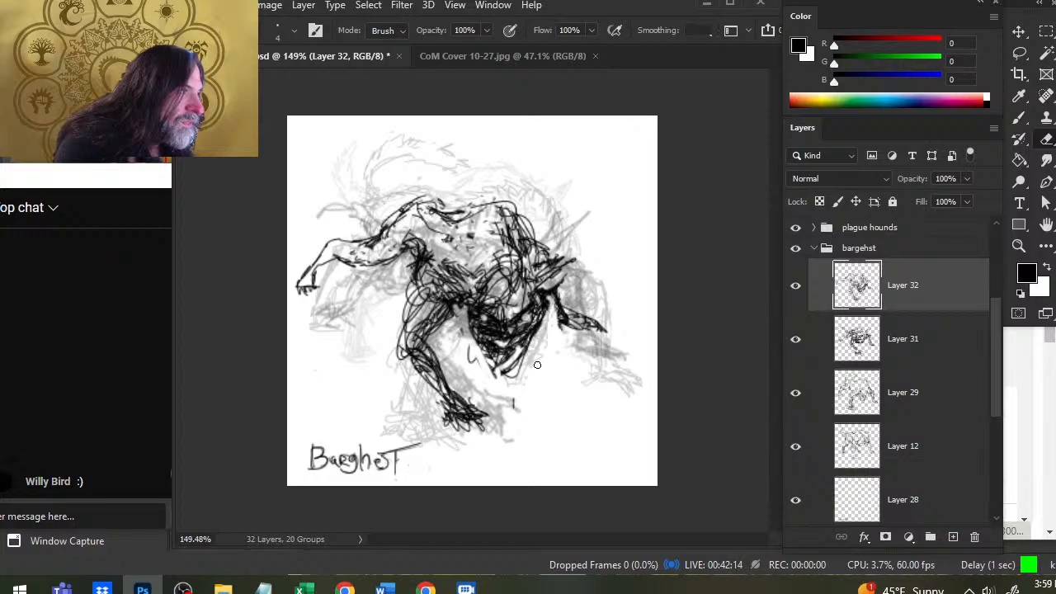
# - Redraw the hip as a rounded contour and replace the smooth upper back outline with spiky fur, erasing the old lines
pyautogui.press('b')
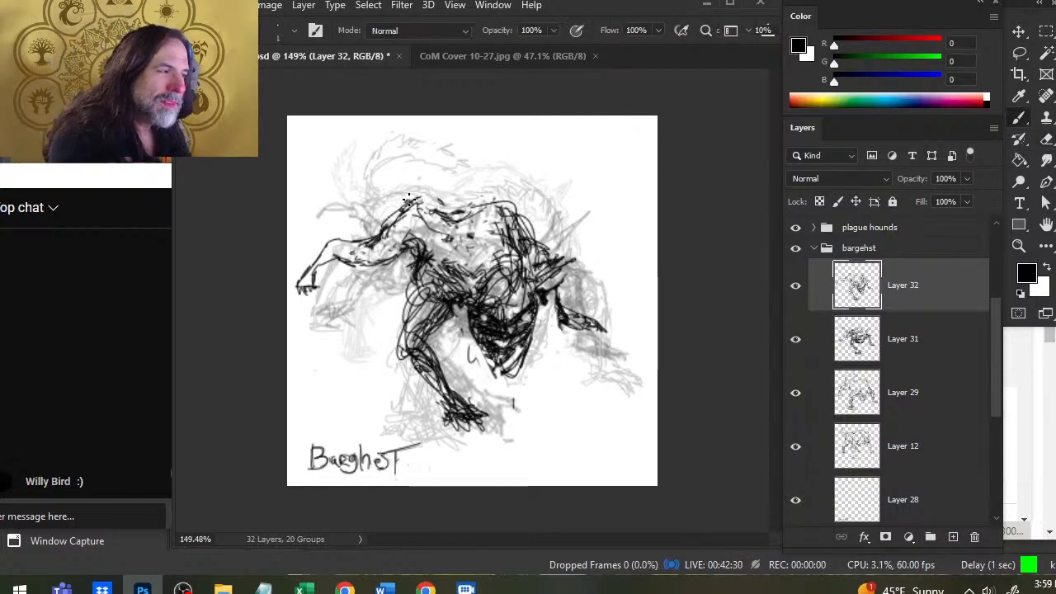
pyautogui.moveTo(408, 199)
pyautogui.mouseDown()
pyautogui.moveTo(434, 198)
pyautogui.moveTo(467, 225)
pyautogui.moveTo(440, 218)
pyautogui.moveTo(498, 193)
pyautogui.moveTo(526, 255)
pyautogui.mouseUp()
pyautogui.press('e')
pyautogui.moveTo(500, 211)
pyautogui.mouseDown()
pyautogui.moveTo(510, 249)
pyautogui.moveTo(502, 237)
pyautogui.moveTo(524, 247)
pyautogui.moveTo(499, 206)
pyautogui.moveTo(423, 221)
pyautogui.moveTo(409, 211)
pyautogui.moveTo(385, 231)
pyautogui.moveTo(431, 203)
pyautogui.mouseUp()
pyautogui.press('b')
pyautogui.press('e')
pyautogui.press('b')
# - Shade the near shoulder and near side of the head with dark strokes, and extend the spiky fur down the far shoulder
pyautogui.moveTo(407, 239)
pyautogui.mouseDown()
pyautogui.moveTo(427, 227)
pyautogui.moveTo(416, 227)
pyautogui.moveTo(428, 224)
pyautogui.moveTo(423, 210)
pyautogui.moveTo(431, 321)
pyautogui.moveTo(445, 266)
pyautogui.moveTo(437, 305)
pyautogui.moveTo(428, 248)
pyautogui.moveTo(425, 301)
pyautogui.moveTo(447, 318)
pyautogui.mouseUp()
pyautogui.press('e')
pyautogui.press('b')
pyautogui.press('e')
pyautogui.press('b')
pyautogui.press('e')
pyautogui.press('b')
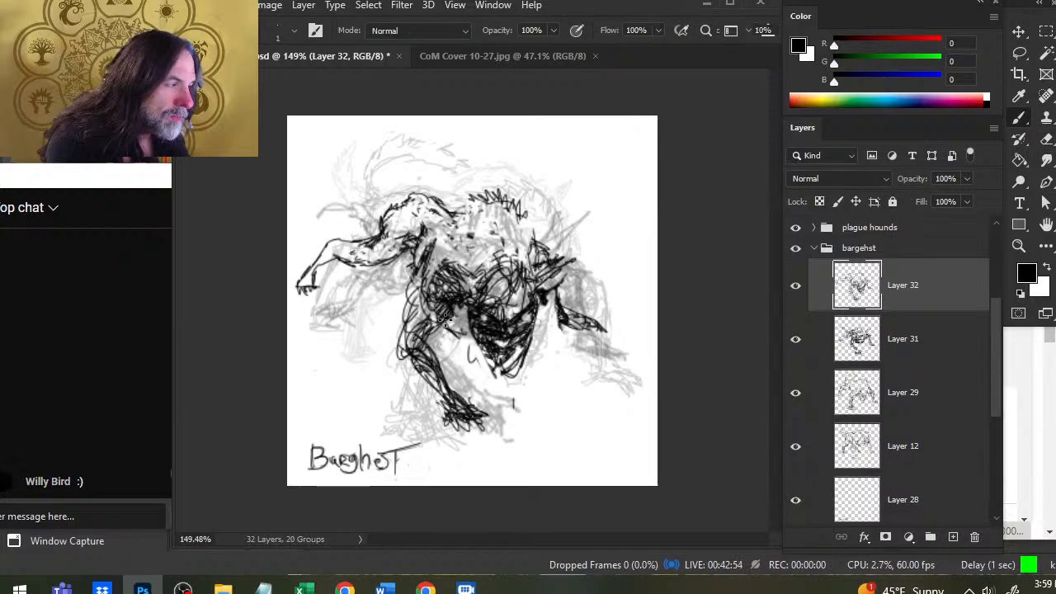
pyautogui.moveTo(532, 328); pyautogui.dragTo(536, 261)
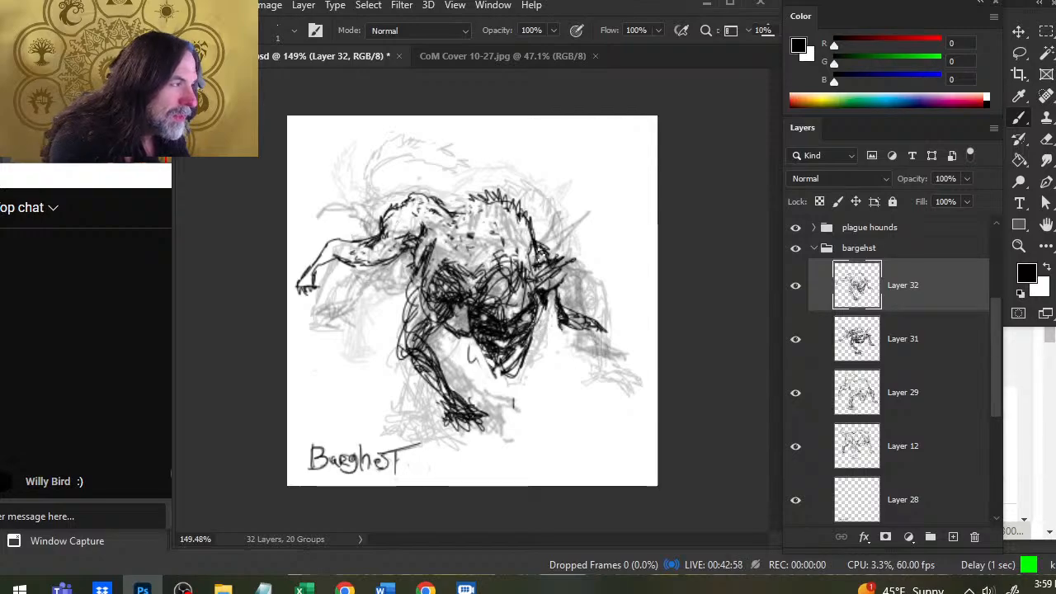
# - Erase the dark mass beside the head, then rework both ears and the near cheek fur, repositioning lines with a lasso selection
pyautogui.press('e')
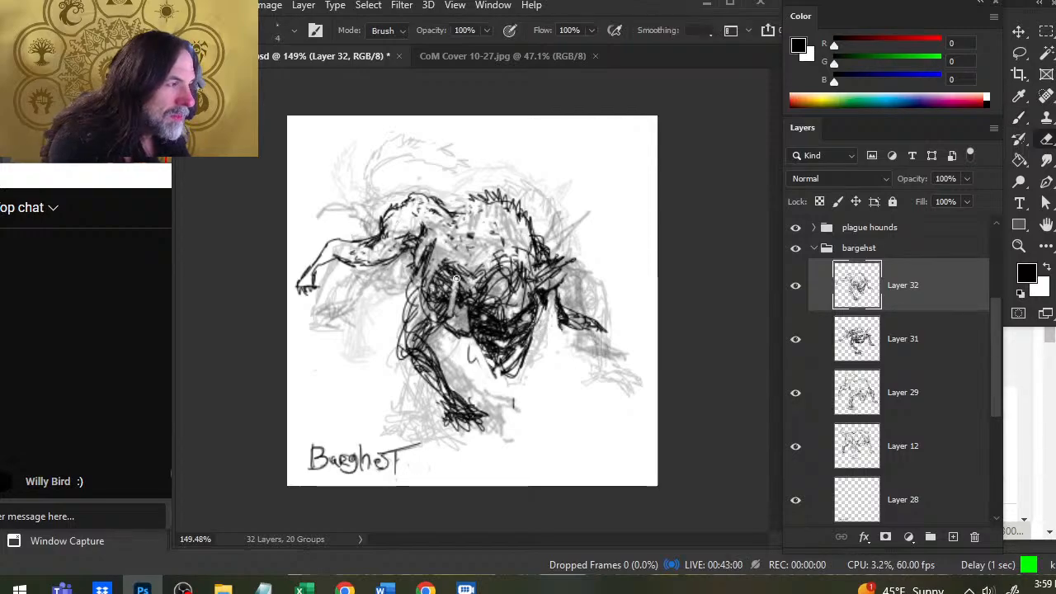
pyautogui.moveTo(448, 276)
pyautogui.mouseDown()
pyautogui.moveTo(455, 310)
pyautogui.moveTo(450, 280)
pyautogui.moveTo(426, 282)
pyautogui.moveTo(408, 332)
pyautogui.moveTo(429, 339)
pyautogui.moveTo(429, 272)
pyautogui.moveTo(432, 337)
pyautogui.moveTo(472, 333)
pyautogui.moveTo(478, 358)
pyautogui.moveTo(462, 305)
pyautogui.moveTo(461, 355)
pyautogui.moveTo(558, 330)
pyautogui.moveTo(544, 247)
pyautogui.moveTo(530, 283)
pyautogui.moveTo(569, 278)
pyautogui.moveTo(532, 296)
pyautogui.moveTo(571, 271)
pyautogui.mouseUp()
pyautogui.press('b')
pyautogui.press('e')
pyautogui.press('b')
pyautogui.press('l')
pyautogui.press('v')
pyautogui.press('l')
pyautogui.hotkey('ctrl', 'd')
pyautogui.press('b')
pyautogui.press('e')
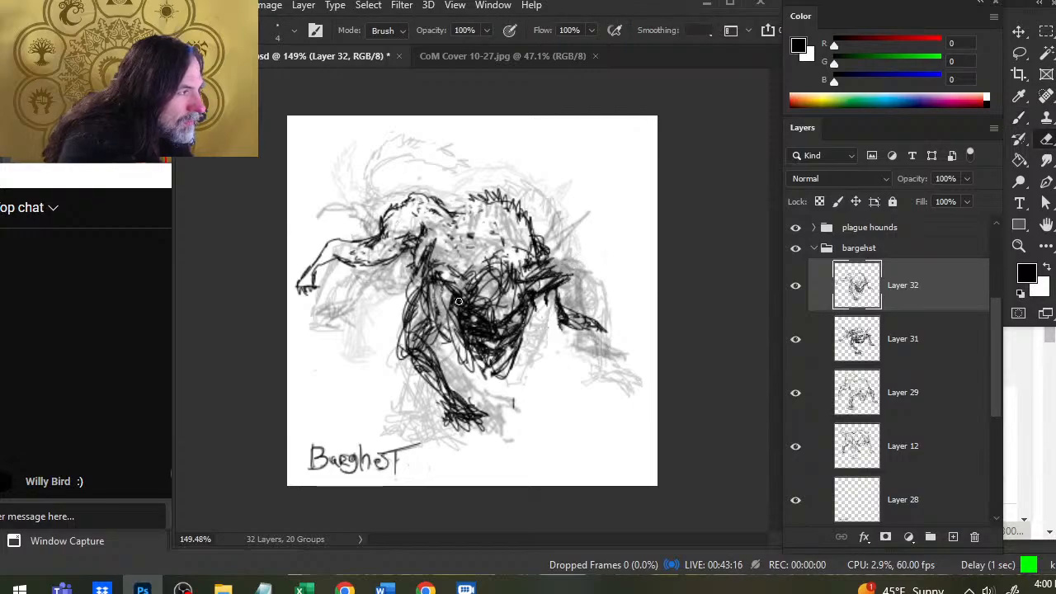
# - Add short strokes between the near arm and cheek, and thicken the furry contour of the upper back
pyautogui.press('b')
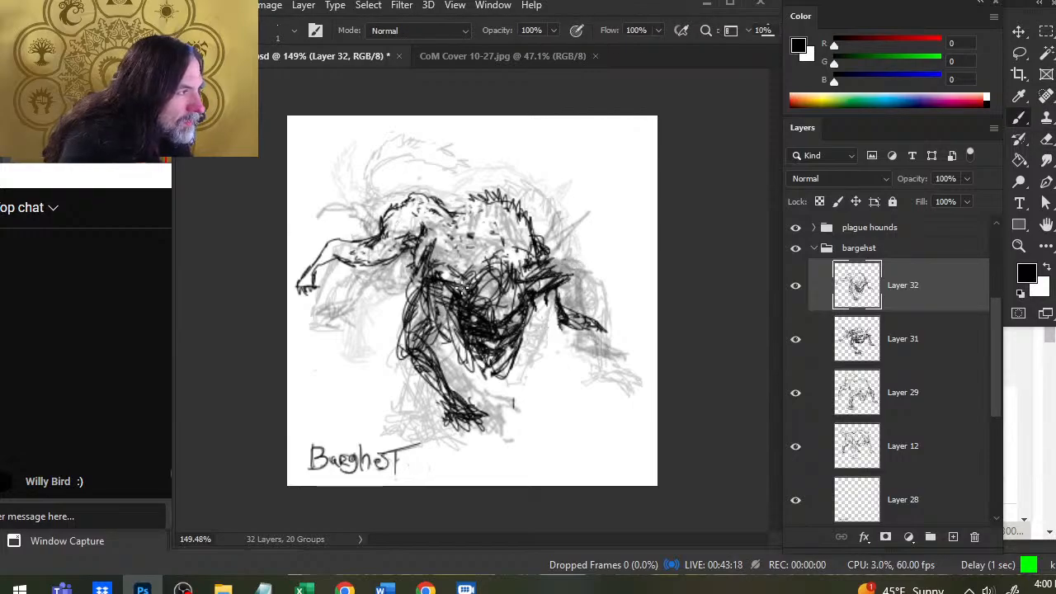
pyautogui.press('e')
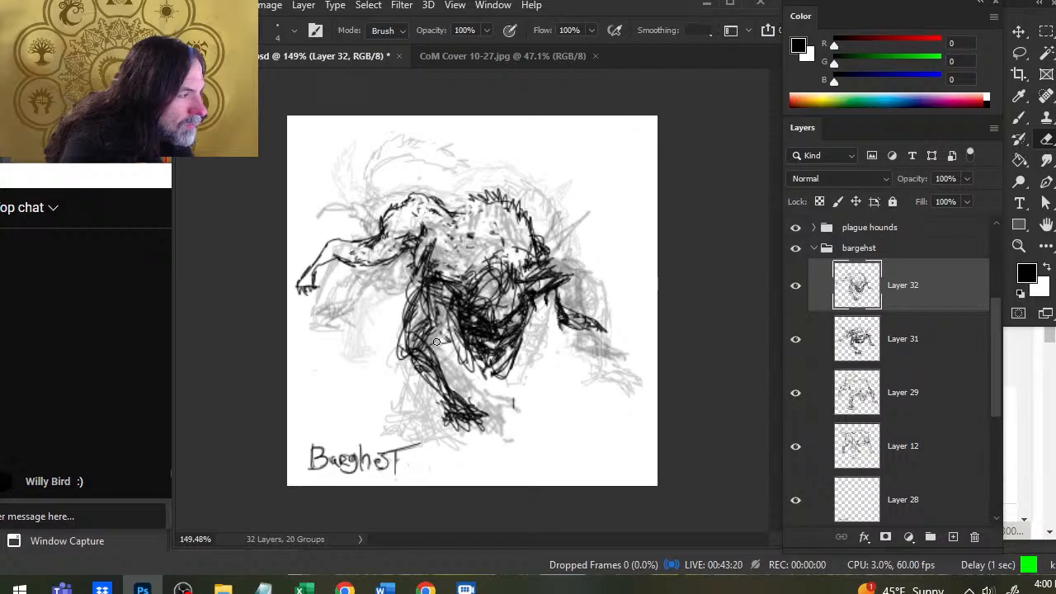
pyautogui.press('b')
pyautogui.moveTo(438, 342)
pyautogui.mouseDown()
pyautogui.moveTo(472, 335)
pyautogui.moveTo(460, 332)
pyautogui.mouseUp()
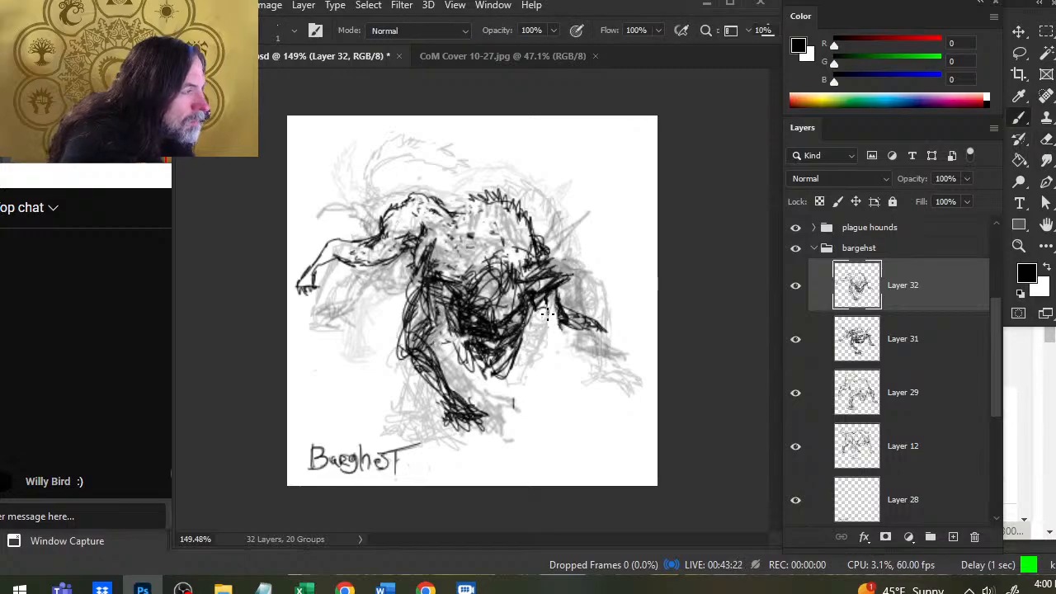
pyautogui.moveTo(524, 264); pyautogui.dragTo(493, 189)
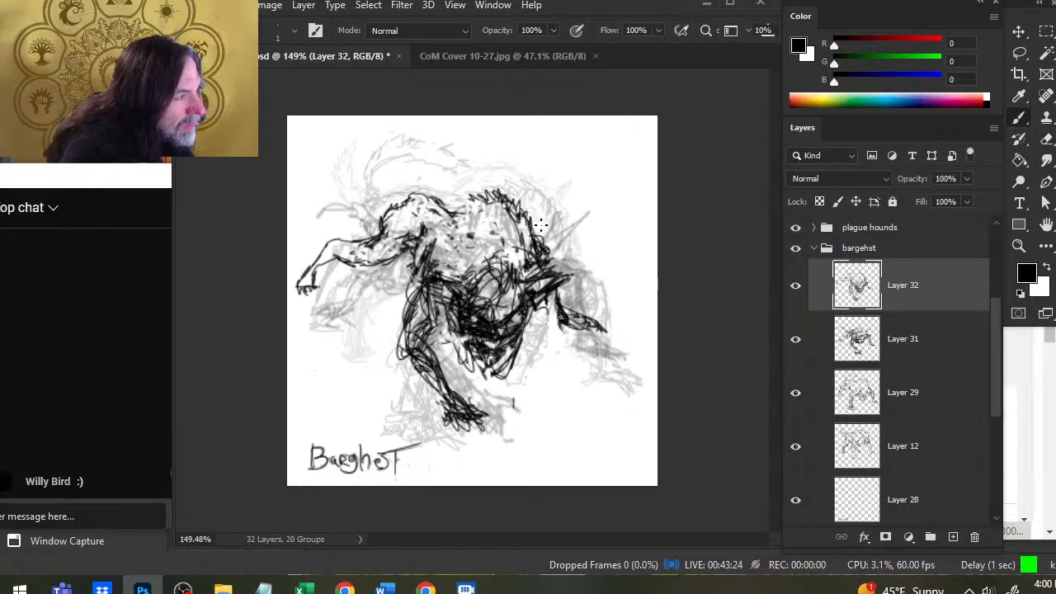
# - Lasso the far shoulder, ear and forearm, shift them slightly closer to the body, and deselect
pyautogui.press('l')
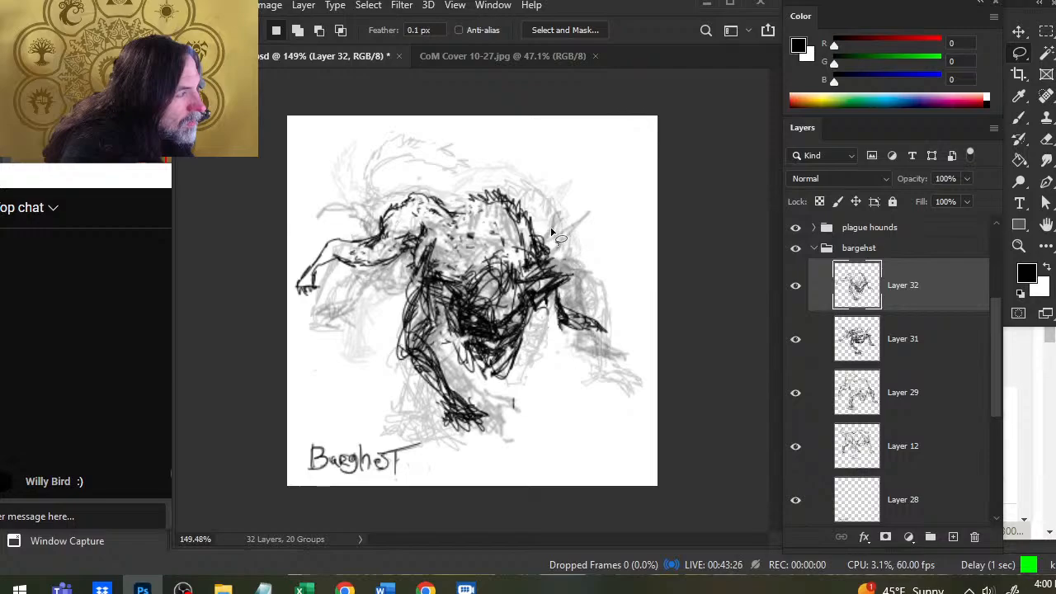
pyautogui.moveTo(530, 238)
pyautogui.mouseDown()
pyautogui.moveTo(552, 226)
pyautogui.moveTo(570, 347)
pyautogui.moveTo(582, 319)
pyautogui.mouseUp()
pyautogui.press('v')
pyautogui.hotkey('ctrl', 'd')
pyautogui.press('l')
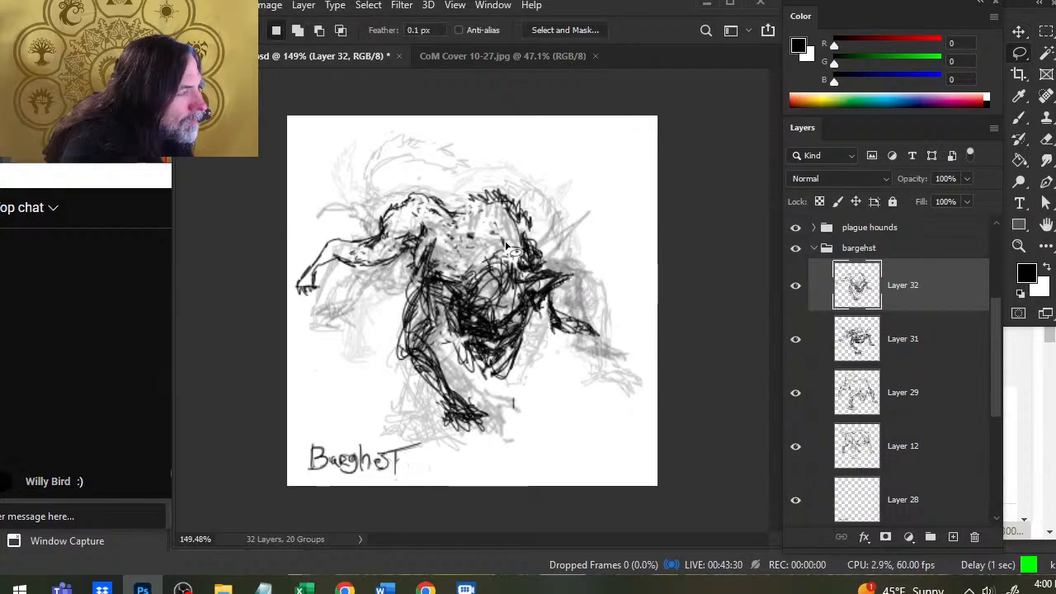
# - Shift the whole creature drawing on Layer 32 slightly to the right over the faded sketch
pyautogui.press('v')
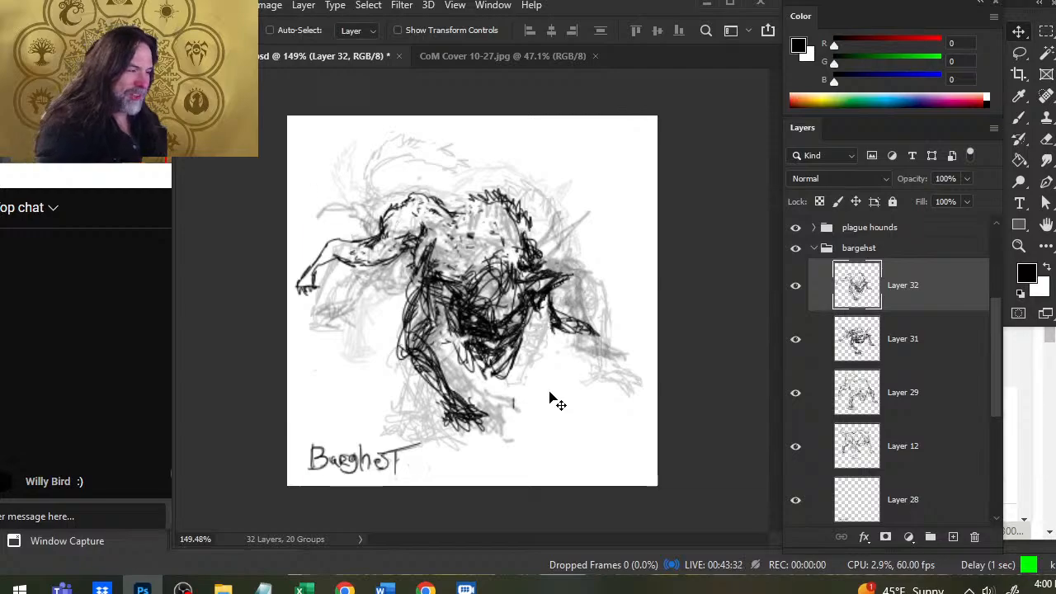
pyautogui.moveTo(549, 393); pyautogui.dragTo(561, 397)
pyautogui.moveTo(552, 413)
pyautogui.mouseDown()
pyautogui.moveTo(556, 426)
pyautogui.moveTo(543, 415)
pyautogui.mouseUp()
# - Sketch jagged teeth along the open jaw, clearing small gaps between them with the eraser
pyautogui.press('e')
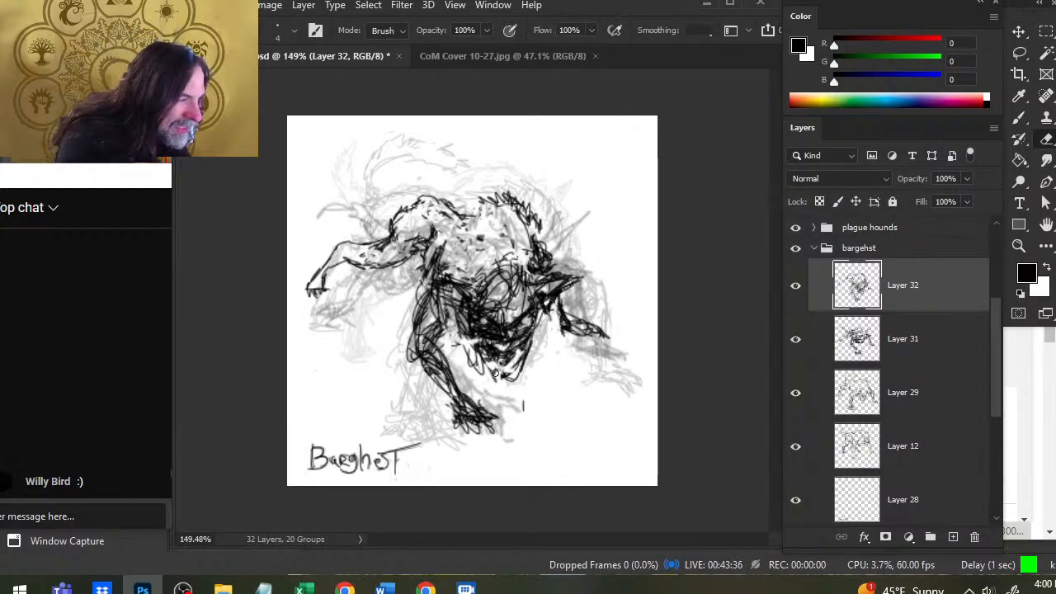
pyautogui.press('b')
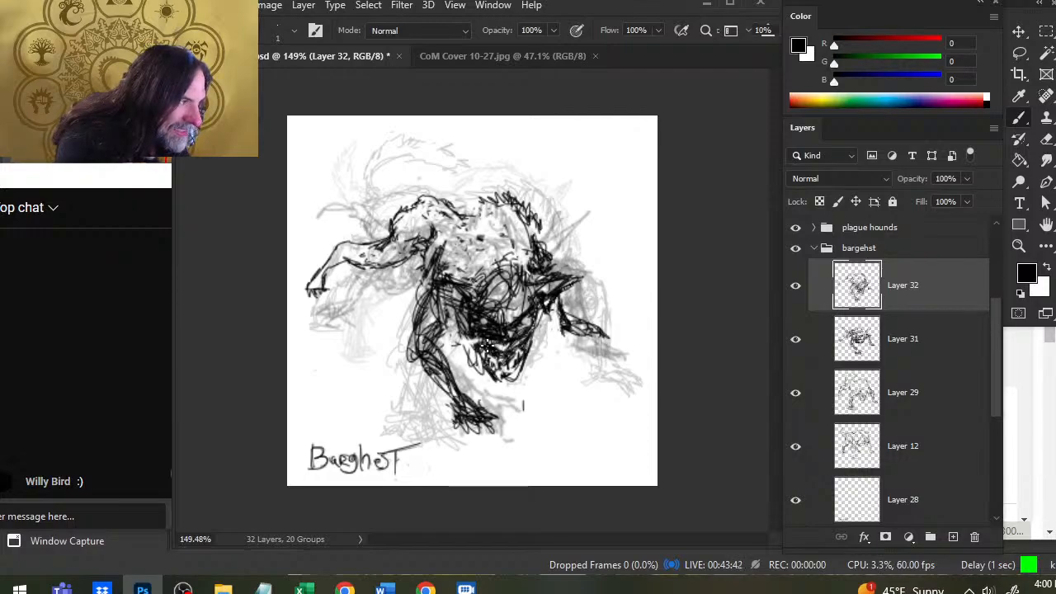
pyautogui.press('e')
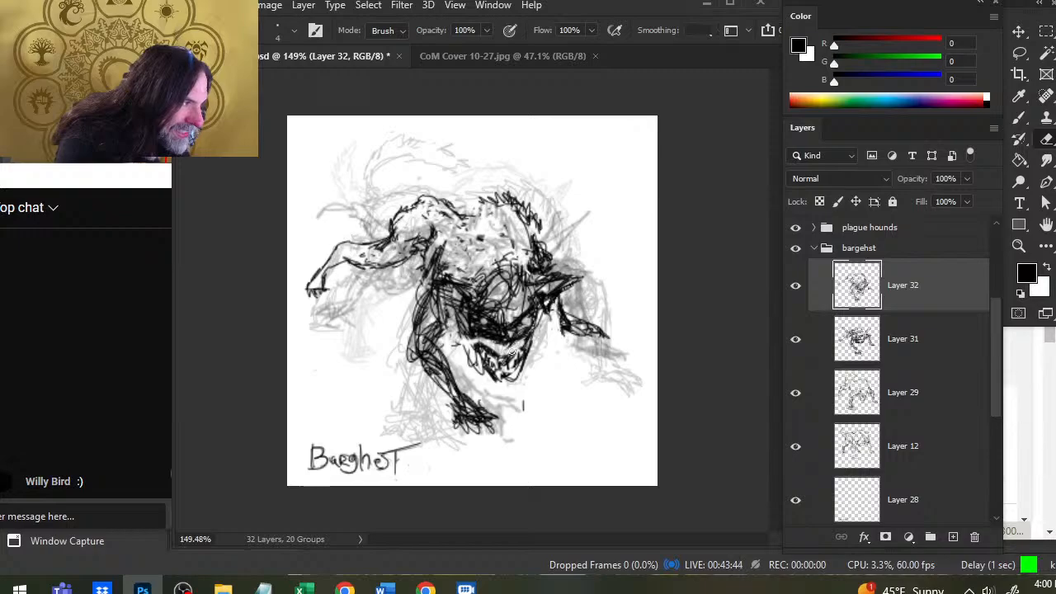
pyautogui.press('b')
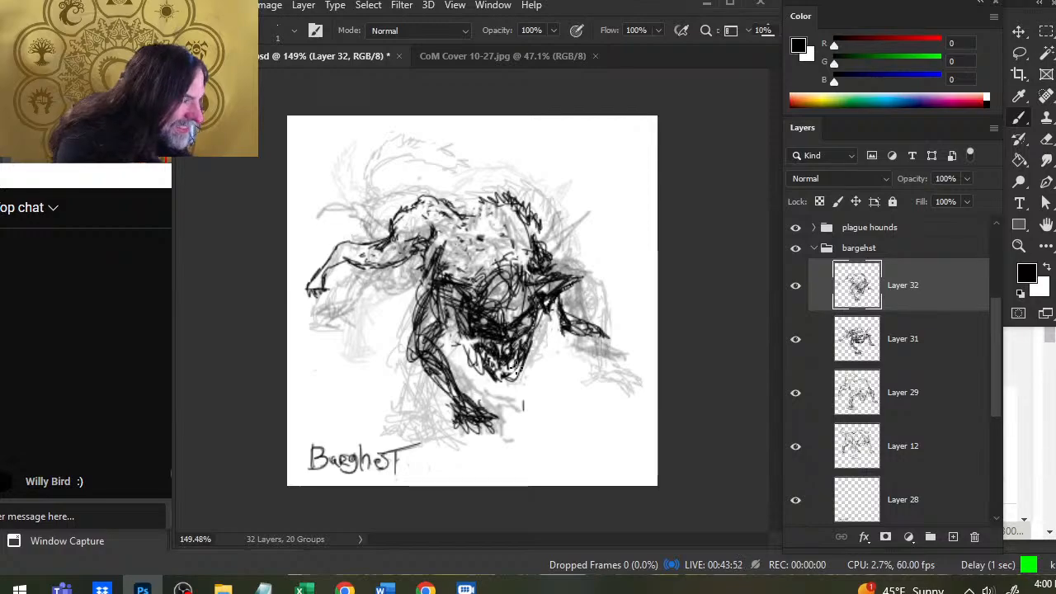
# - Erase the far outer edge of the jaw, darken the muzzle with hatching, and clear small highlights in the face
pyautogui.press('e')
pyautogui.moveTo(532, 346); pyautogui.dragTo(521, 372)
pyautogui.press('b')
pyautogui.press('e')
pyautogui.moveTo(509, 334)
pyautogui.mouseDown()
pyautogui.moveTo(493, 323)
pyautogui.moveTo(520, 337)
pyautogui.moveTo(500, 333)
pyautogui.moveTo(508, 338)
pyautogui.mouseUp()
pyautogui.press('b')
pyautogui.press('e')
pyautogui.press('b')
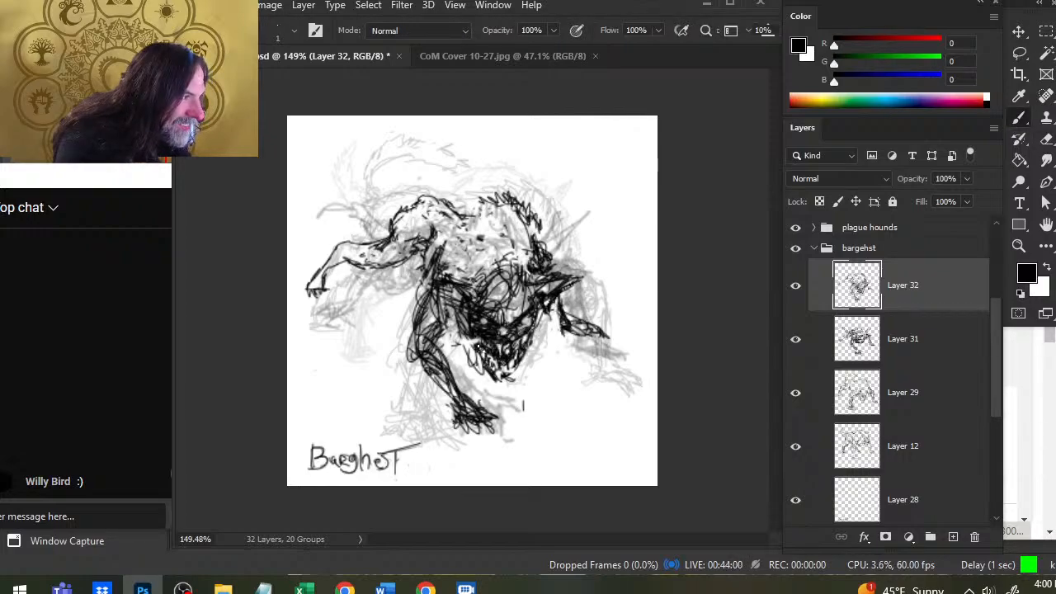
# - Erase the fur and shading beside the near cheek and redraw the muzzle as a narrower, tapered snout
pyautogui.press('e')
pyautogui.moveTo(464, 350)
pyautogui.mouseDown()
pyautogui.moveTo(450, 308)
pyautogui.moveTo(443, 318)
pyautogui.moveTo(462, 328)
pyautogui.moveTo(467, 304)
pyautogui.mouseUp()
pyautogui.press('b')
pyautogui.press('e')
pyautogui.moveTo(545, 322)
pyautogui.mouseDown()
pyautogui.moveTo(534, 331)
pyautogui.moveTo(552, 307)
pyautogui.moveTo(515, 381)
pyautogui.mouseUp()
pyautogui.press('b')
pyautogui.press('e')
pyautogui.moveTo(450, 340); pyautogui.dragTo(483, 368)
pyautogui.press('b')
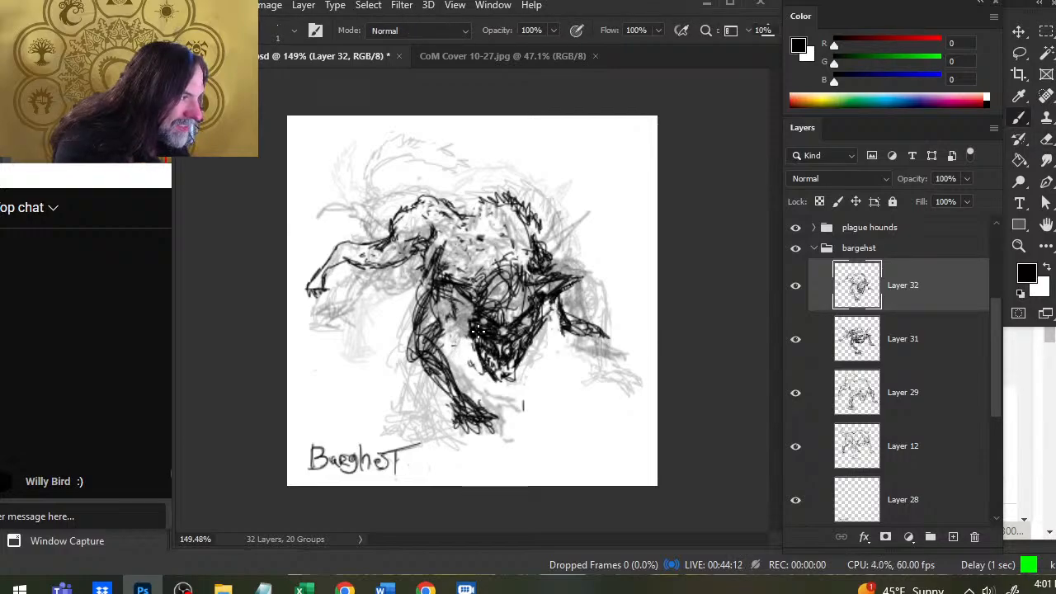
pyautogui.moveTo(470, 325)
pyautogui.mouseDown()
pyautogui.moveTo(500, 385)
pyautogui.moveTo(522, 358)
pyautogui.moveTo(507, 397)
pyautogui.mouseUp()
pyautogui.press('e')
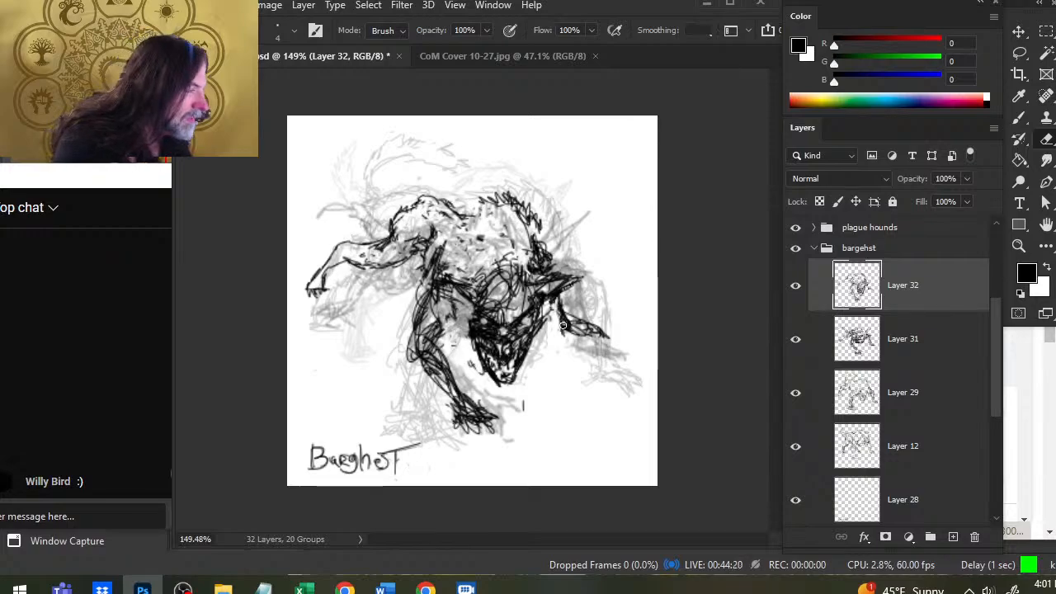
# - Darken the contours on both sides of the face and erase stray marks beside the near jaw
pyautogui.press('b')
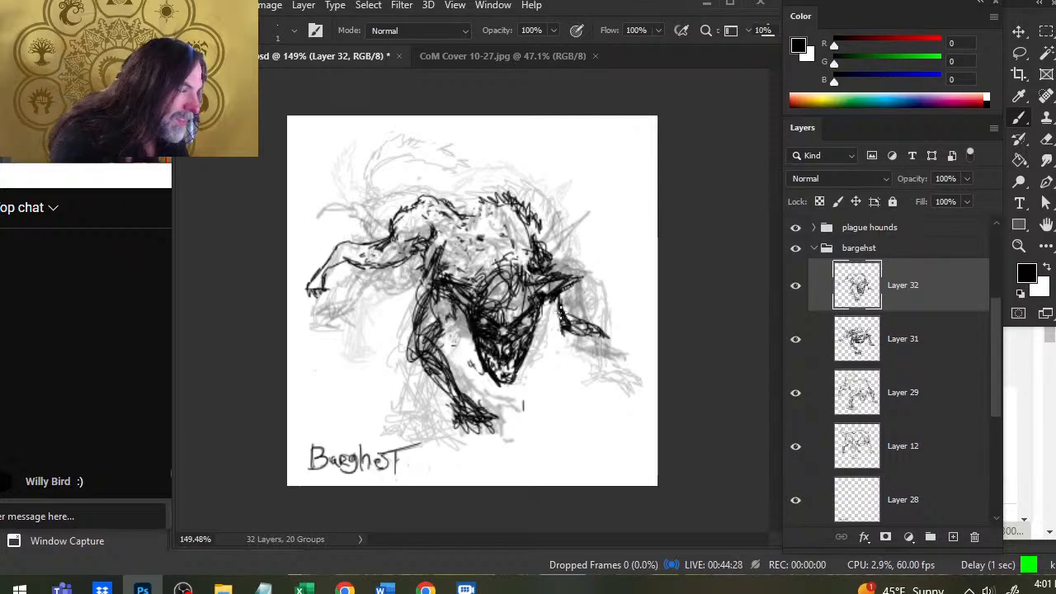
pyautogui.press('e')
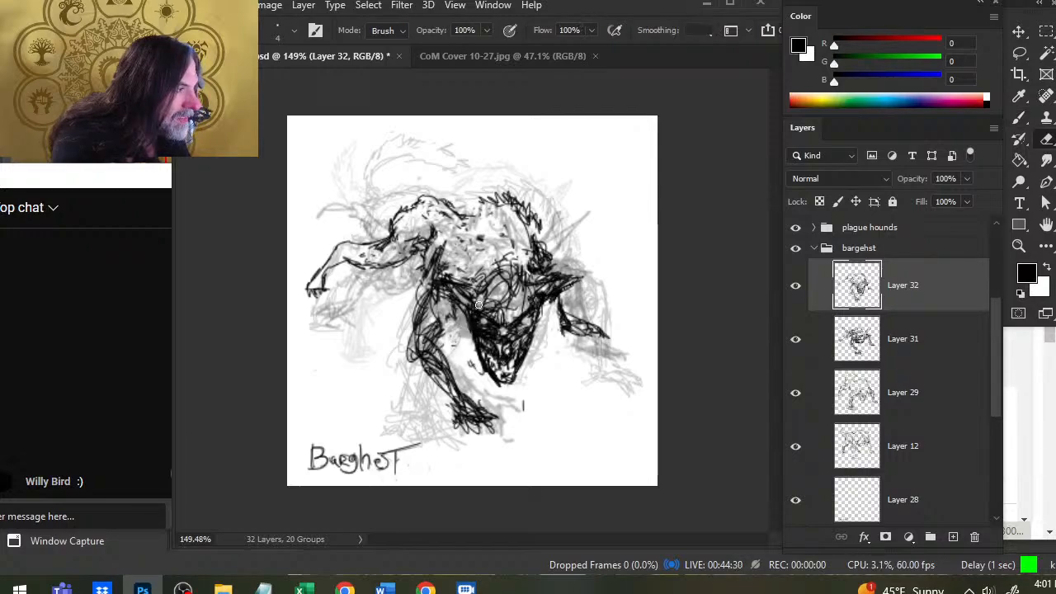
pyautogui.press('b')
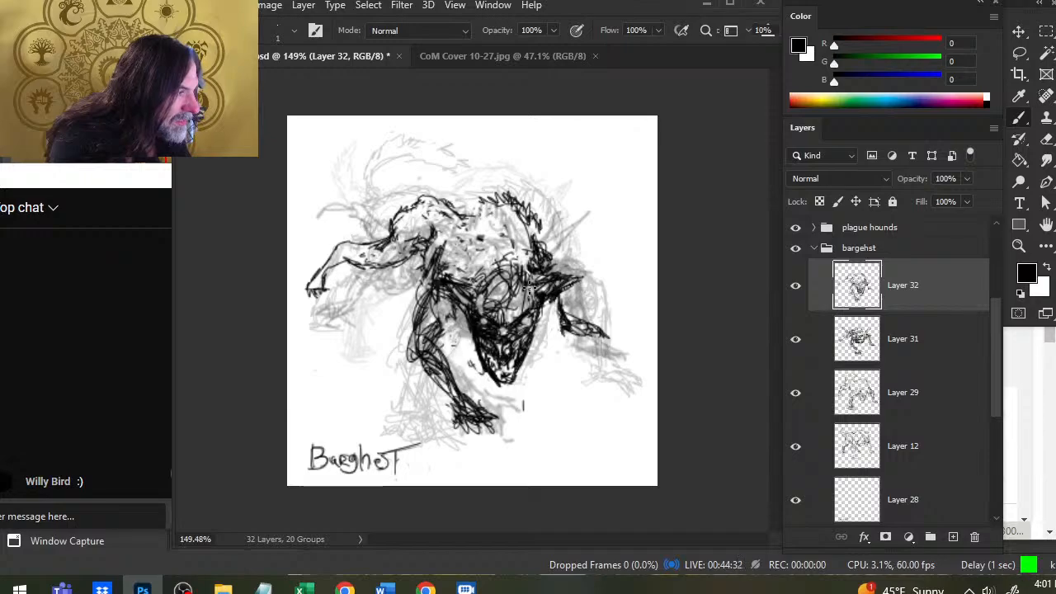
pyautogui.moveTo(529, 288); pyautogui.dragTo(536, 307)
pyautogui.press('e')
pyautogui.moveTo(472, 363)
pyautogui.mouseDown()
pyautogui.moveTo(470, 338)
pyautogui.moveTo(492, 376)
pyautogui.mouseUp()
pyautogui.press('b')
pyautogui.moveTo(476, 338)
pyautogui.mouseDown()
pyautogui.moveTo(498, 378)
pyautogui.moveTo(479, 369)
pyautogui.mouseUp()
pyautogui.press('e')
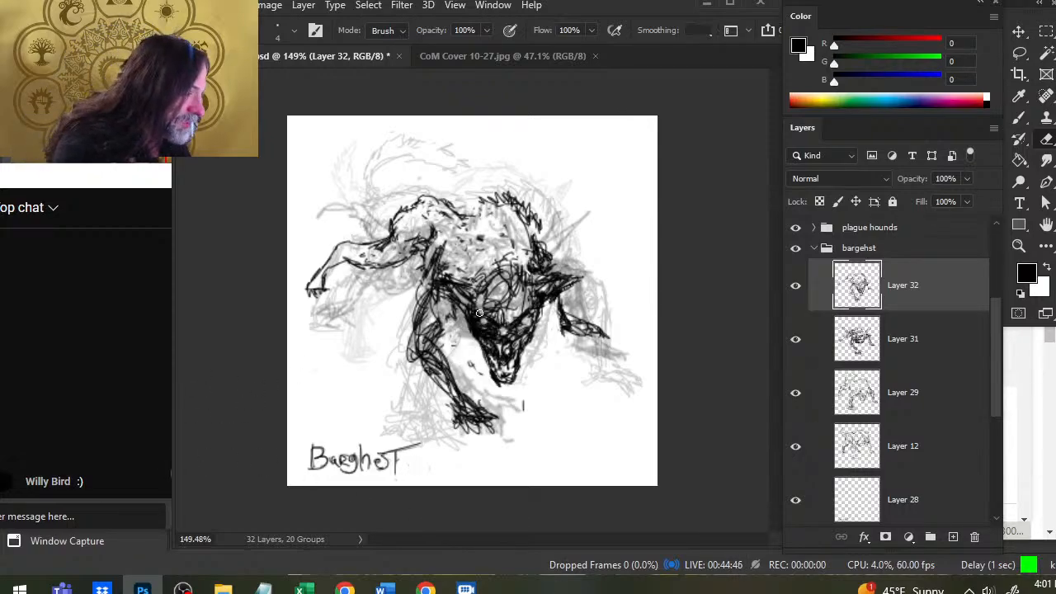
# - Define the eyes and brow with dark strokes and small erased highlights, reducing the eraser size for detail
pyautogui.press('b')
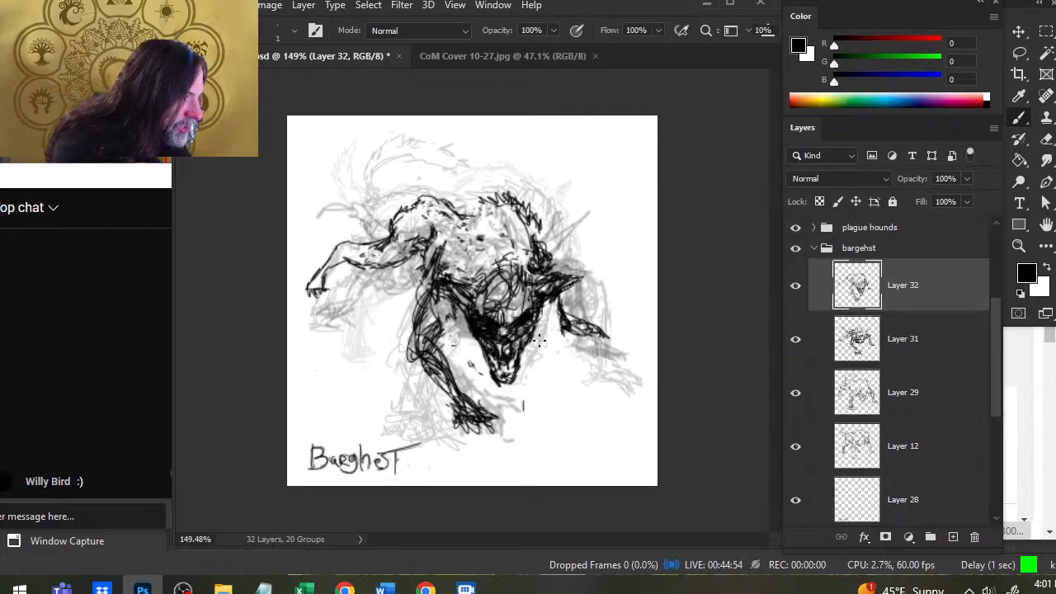
pyautogui.press('e')
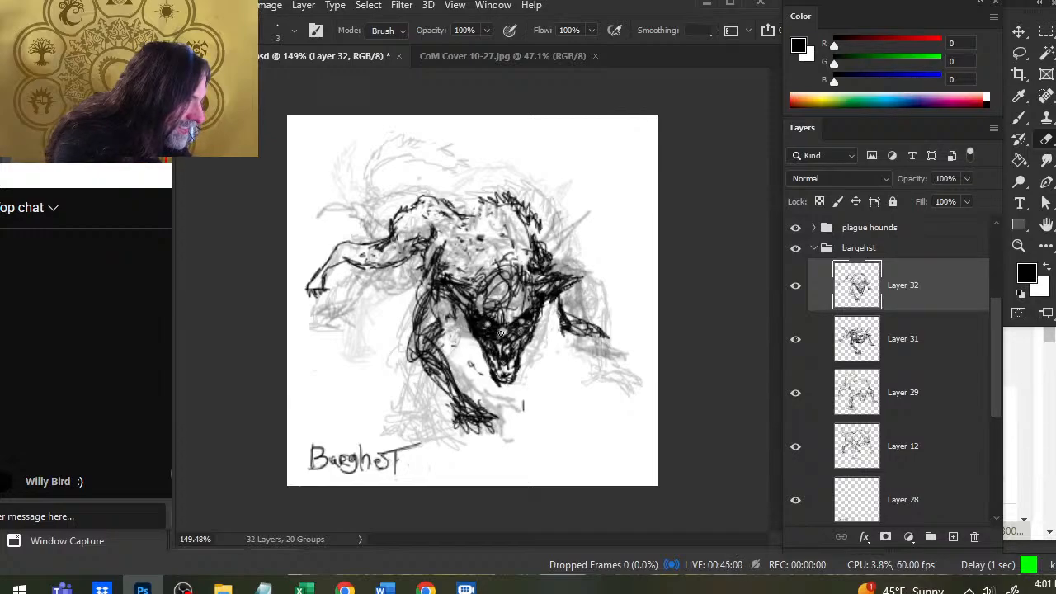
pyautogui.press('b')
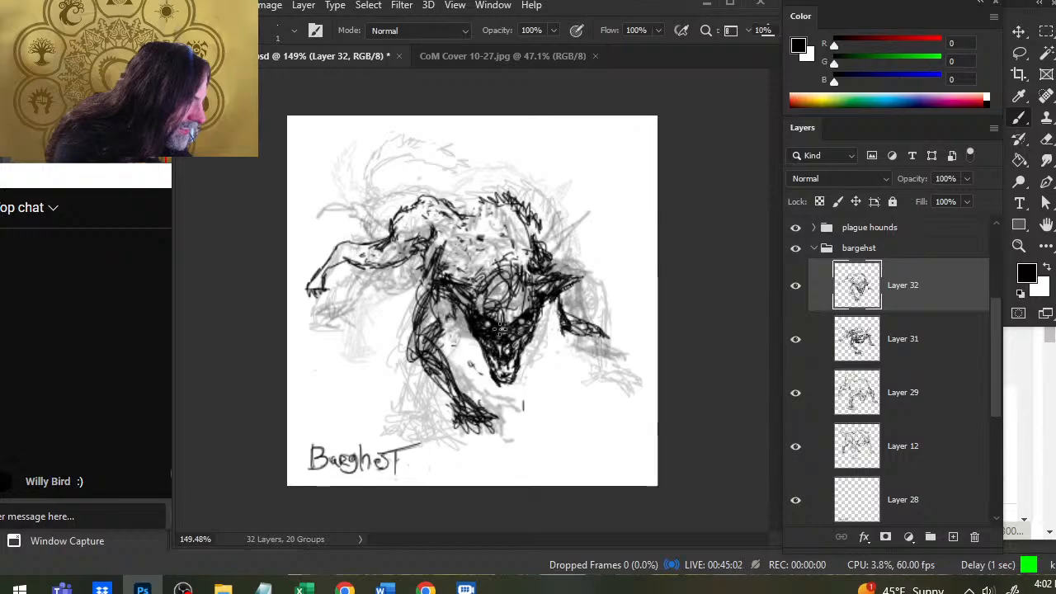
pyautogui.press('e')
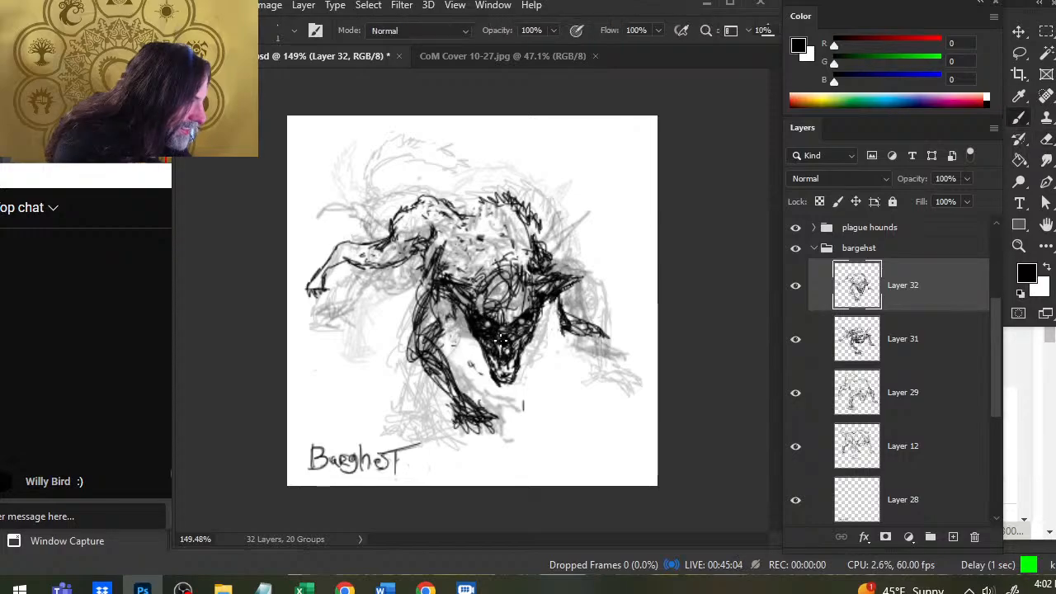
pyautogui.press('[')
pyautogui.press('[')
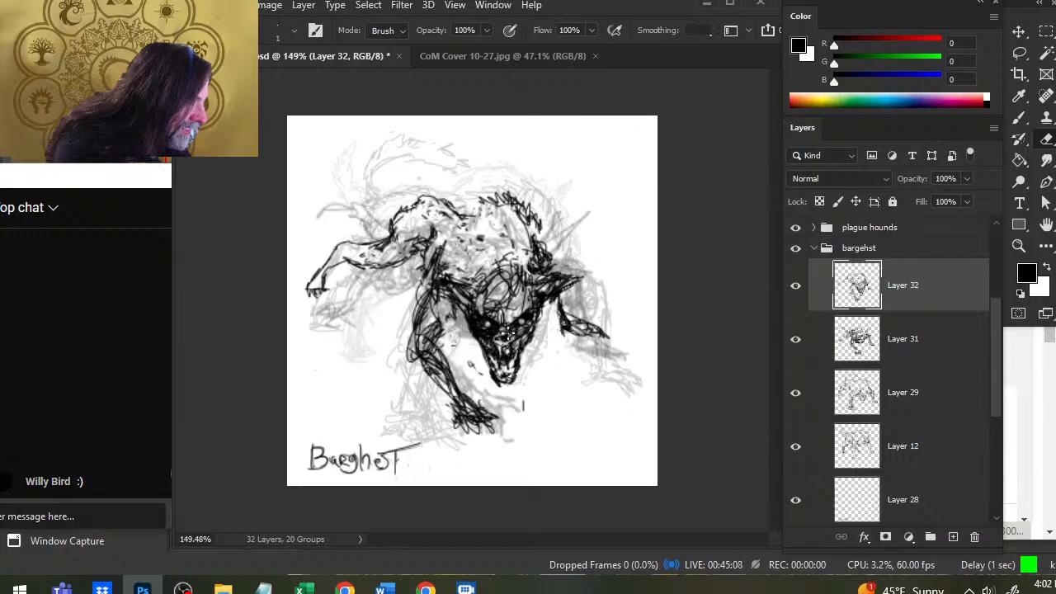
pyautogui.press('b')
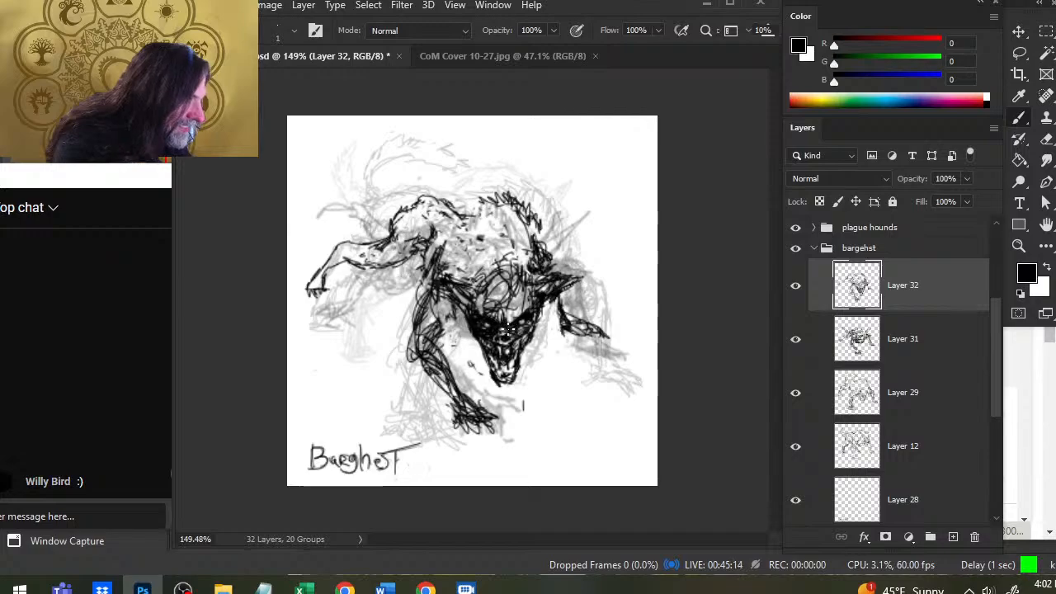
pyautogui.press('e')
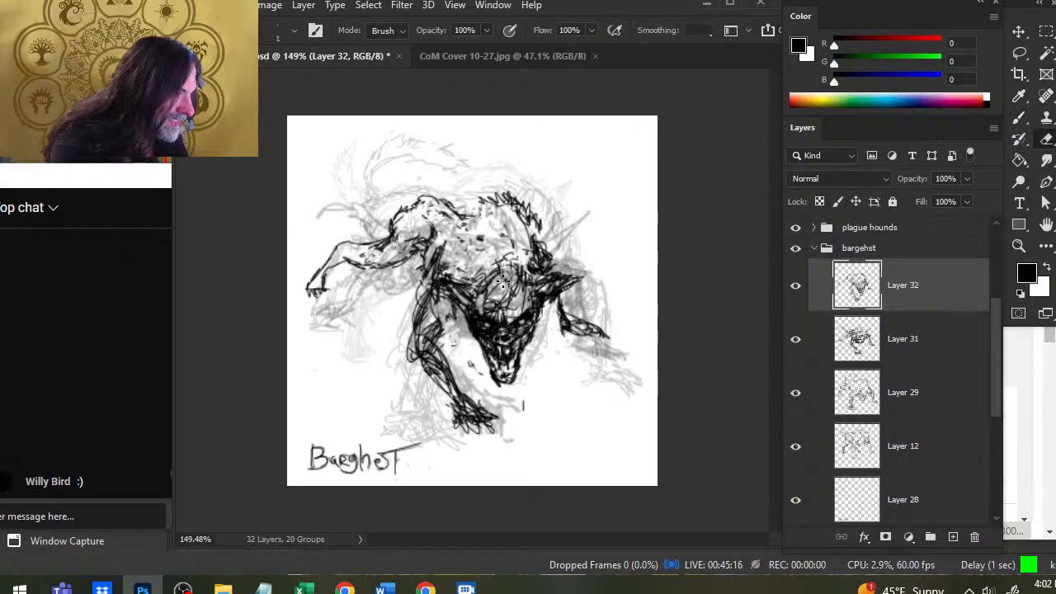
# - Rework the crown of the head with short spiky hair strokes between the ears
pyautogui.press('b')
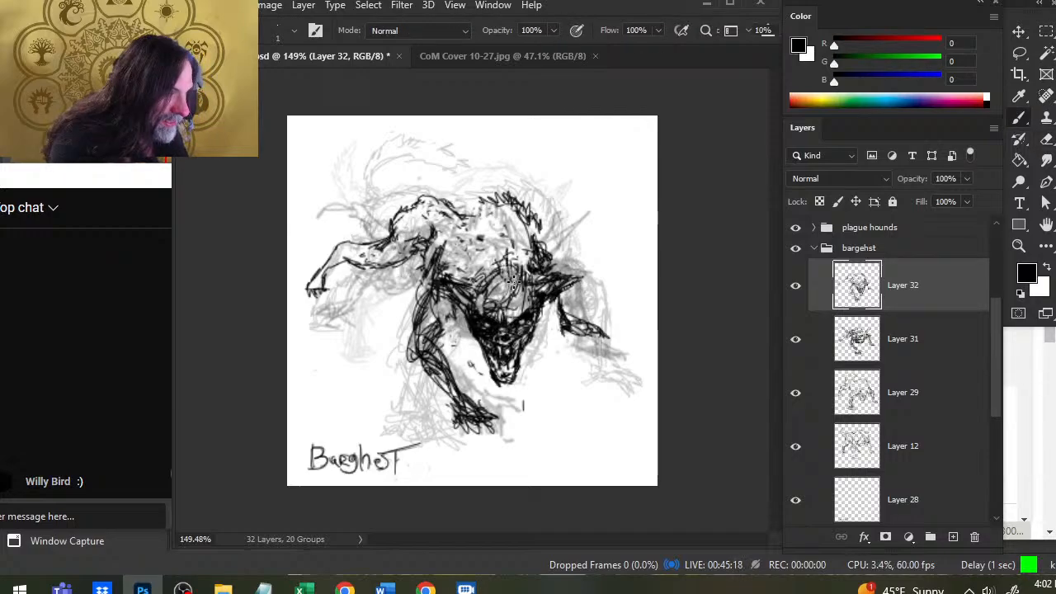
pyautogui.press('e')
pyautogui.press('b')
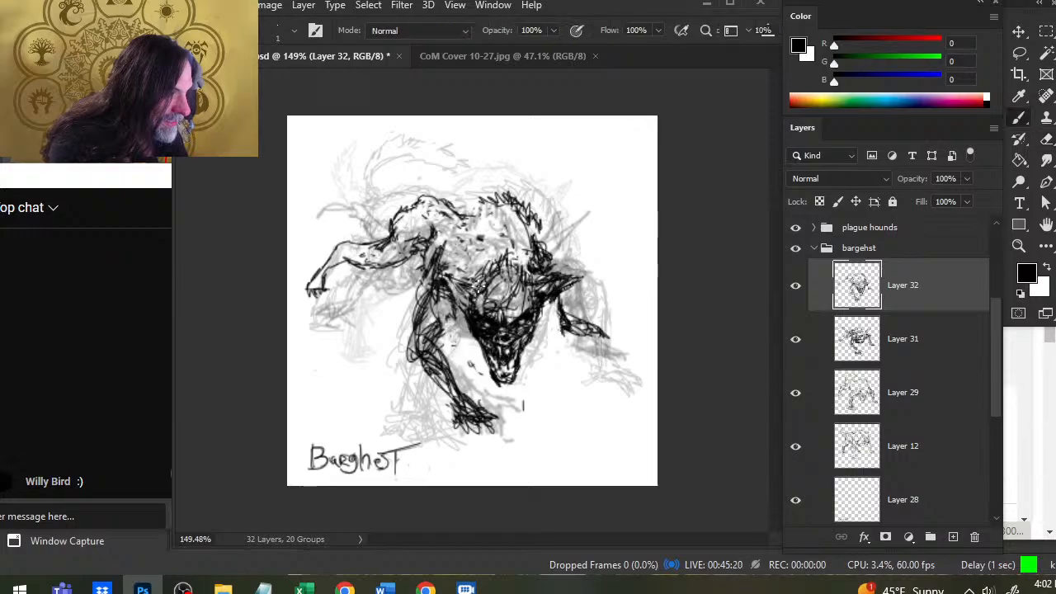
# - Thicken the far forearm with a second dark contour and hatching below the ear
pyautogui.press('e')
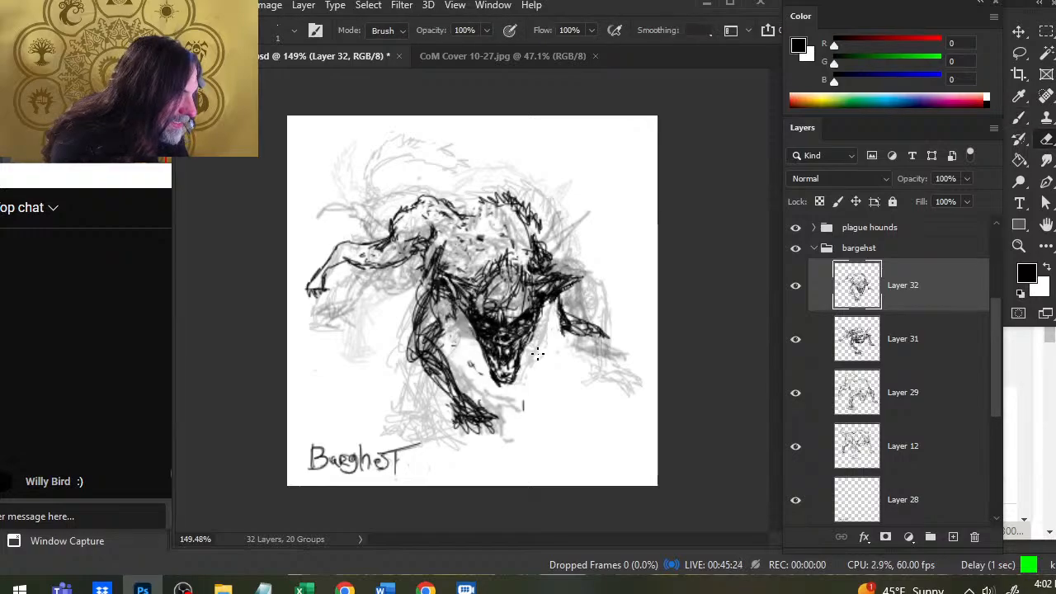
pyautogui.press('b')
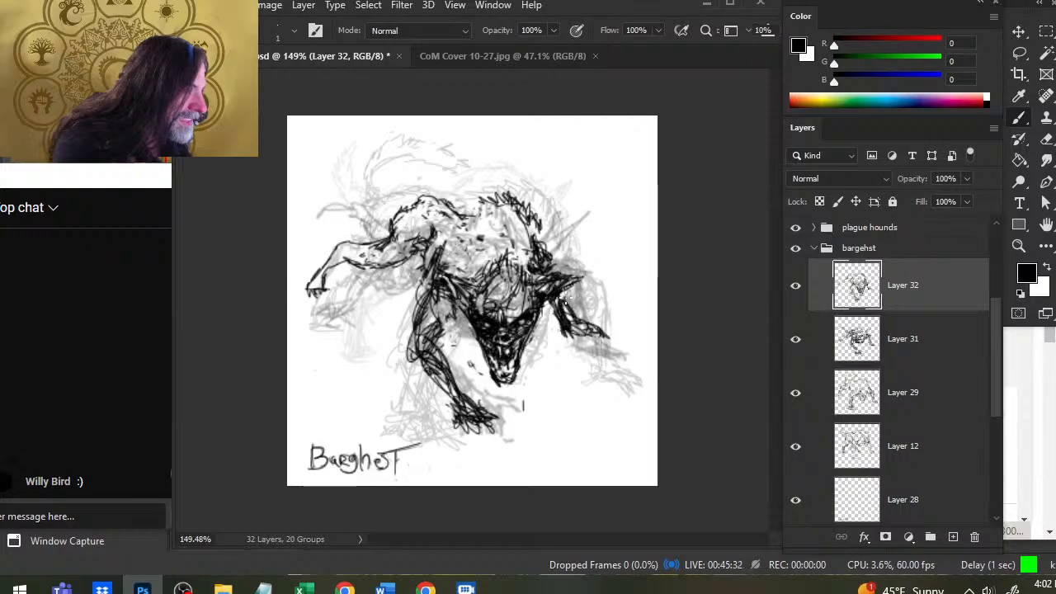
pyautogui.press('e')
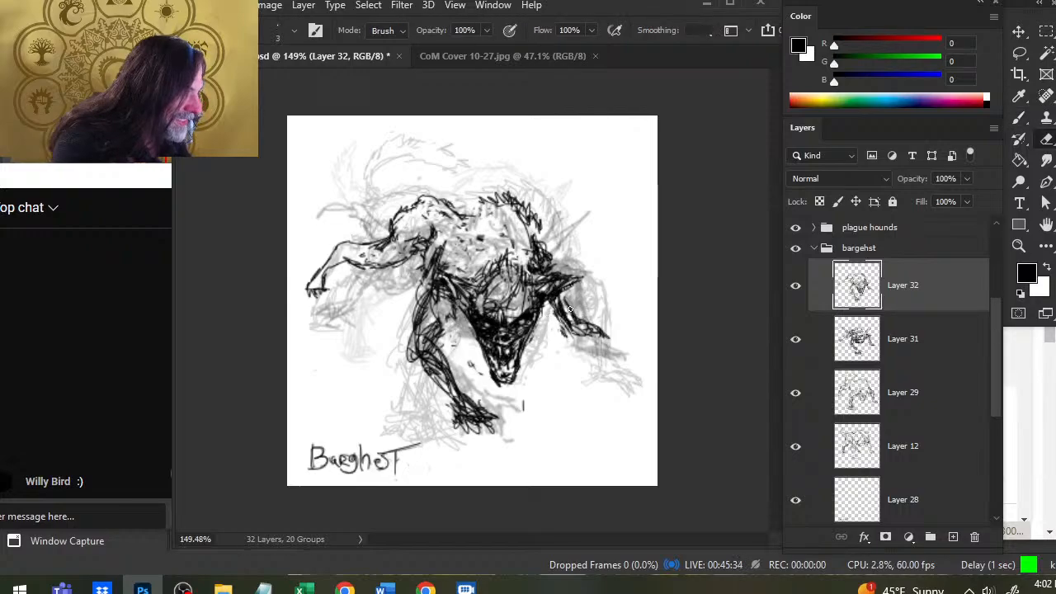
# - Select the far front paw with the Lasso and shift it slightly inward, closer to its forearm
pyautogui.press('l')
pyautogui.hotkey('ctrl', 'd')
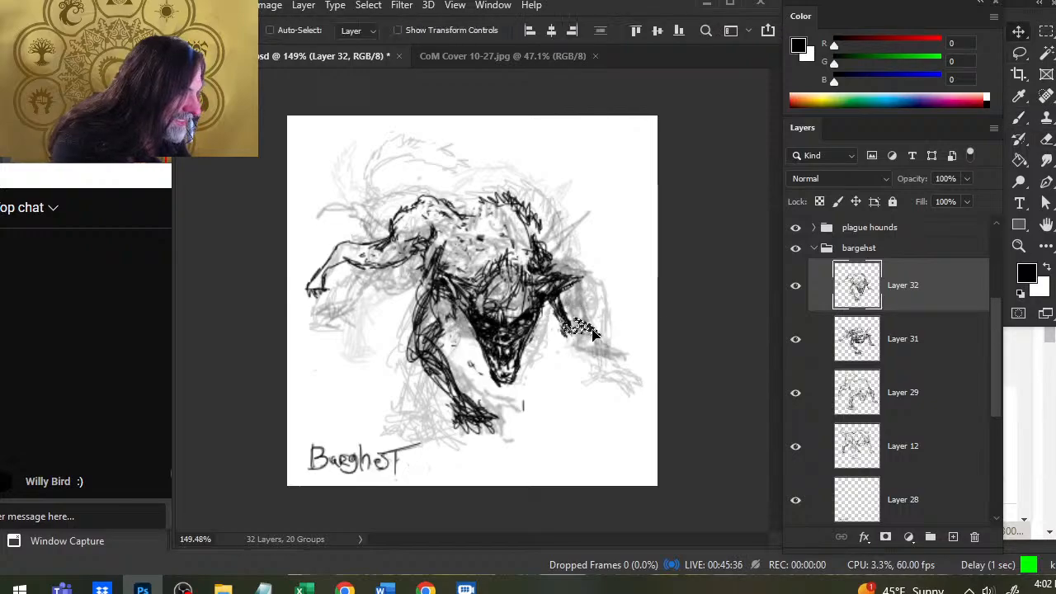
pyautogui.press('b')
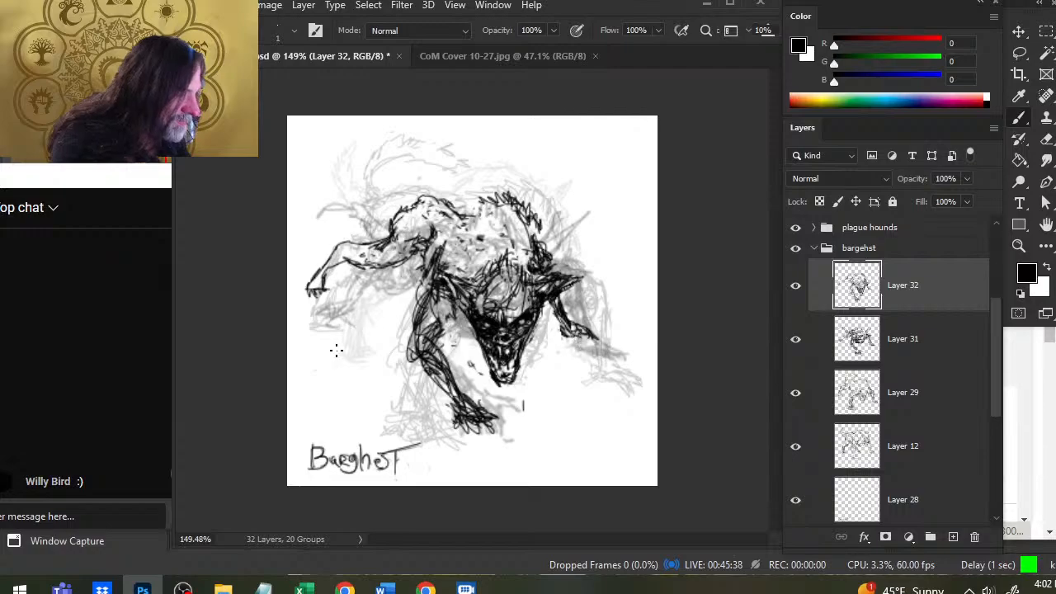
# - Rework the near upper arm beside the jaw, alternating erased gaps with dark contour strokes
pyautogui.press('e')
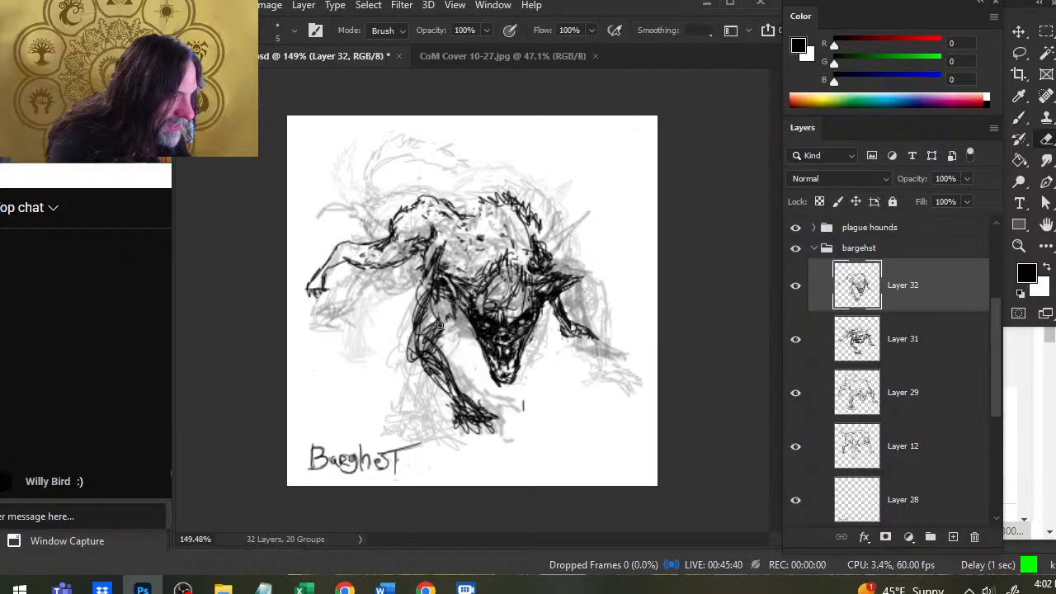
pyautogui.press('b')
pyautogui.moveTo(439, 326)
pyautogui.mouseDown()
pyautogui.moveTo(445, 299)
pyautogui.moveTo(444, 333)
pyautogui.moveTo(464, 329)
pyautogui.moveTo(458, 337)
pyautogui.moveTo(449, 295)
pyautogui.moveTo(463, 320)
pyautogui.moveTo(434, 266)
pyautogui.moveTo(474, 334)
pyautogui.moveTo(450, 320)
pyautogui.moveTo(455, 290)
pyautogui.moveTo(432, 346)
pyautogui.moveTo(452, 323)
pyautogui.mouseUp()
pyautogui.press('e')
pyautogui.press('b')
pyautogui.press('e')
pyautogui.press('b')
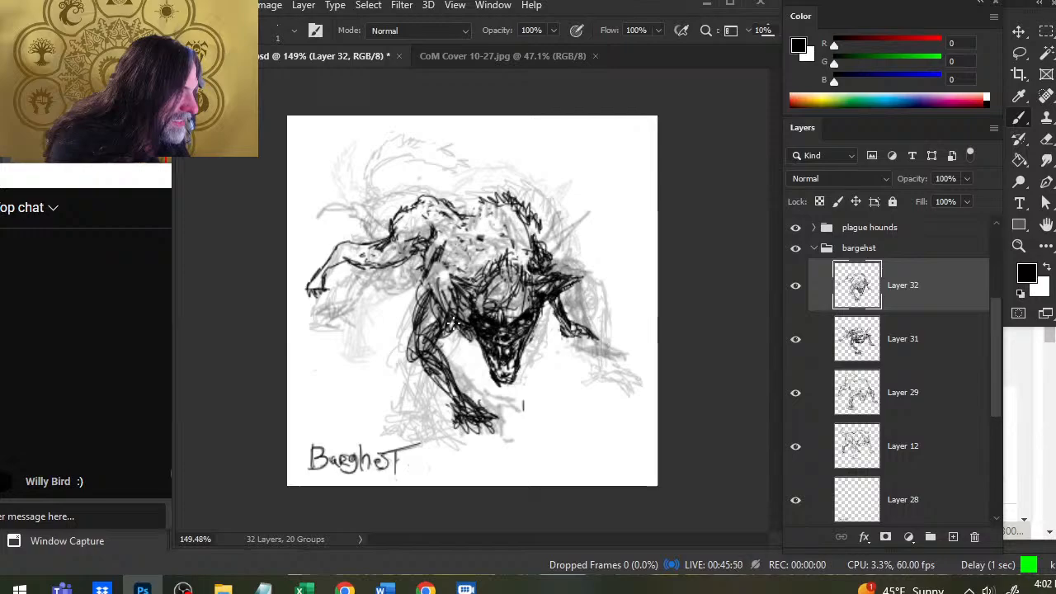
# - Reshape the far shoulder behind the ear, erasing the old spiky outline and redrawing a tighter contour
pyautogui.moveTo(550, 323)
pyautogui.mouseDown()
pyautogui.moveTo(541, 330)
pyautogui.moveTo(553, 297)
pyautogui.moveTo(534, 261)
pyautogui.mouseUp()
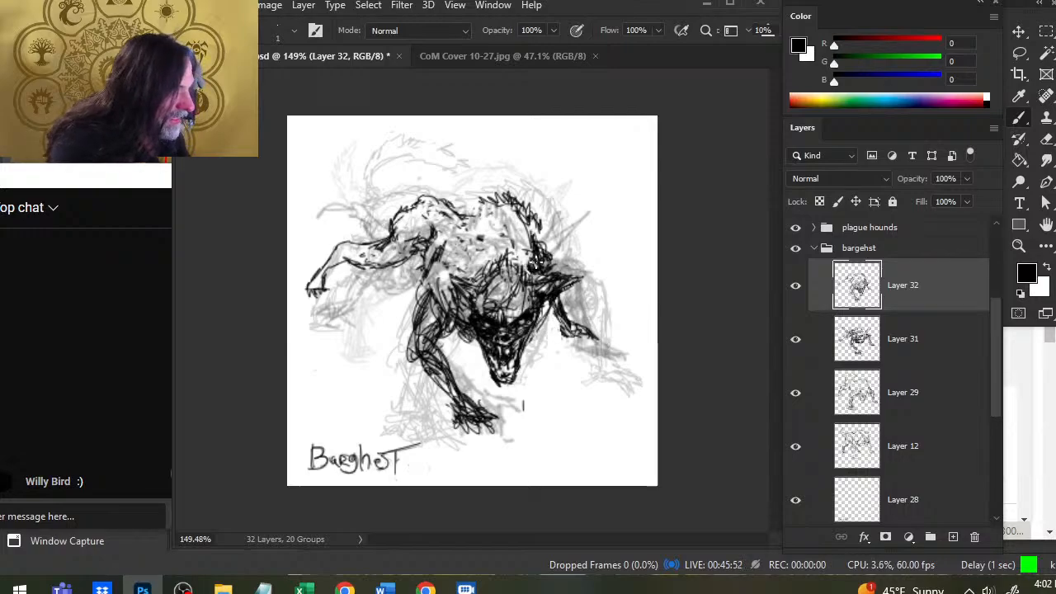
pyautogui.press('e')
pyautogui.moveTo(518, 201); pyautogui.dragTo(542, 249)
pyautogui.moveTo(535, 218)
pyautogui.mouseDown()
pyautogui.moveTo(541, 263)
pyautogui.moveTo(544, 241)
pyautogui.mouseUp()
pyautogui.press('b')
pyautogui.moveTo(538, 236); pyautogui.dragTo(554, 272)
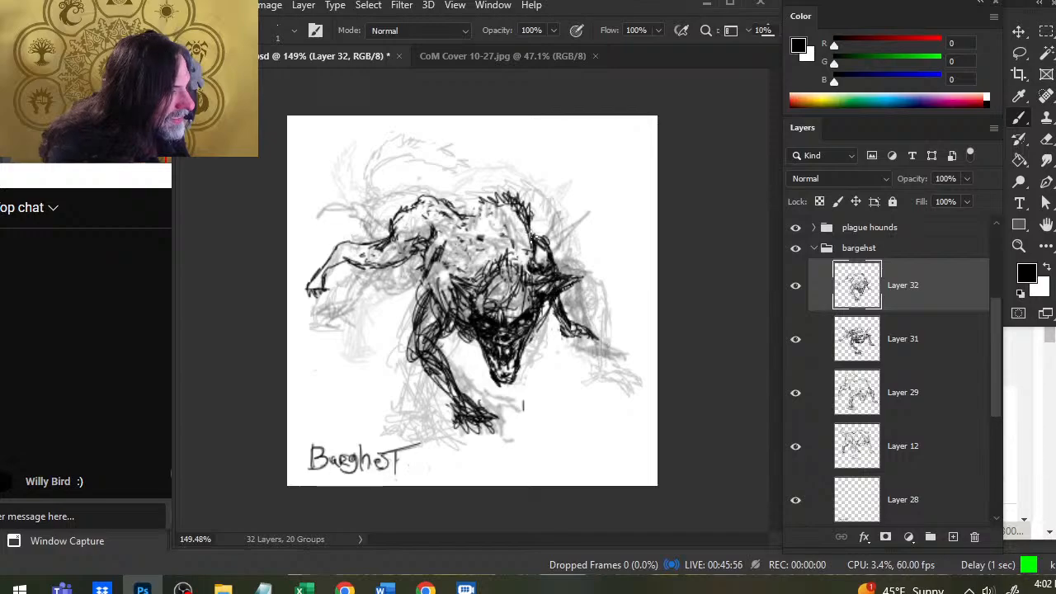
pyautogui.moveTo(532, 234); pyautogui.dragTo(532, 260)
pyautogui.press('e')
pyautogui.moveTo(520, 201); pyautogui.dragTo(527, 248)
# - Clean up the near flank and redraw the line running from the hip into the near shoulder
pyautogui.moveTo(445, 246)
pyautogui.mouseDown()
pyautogui.moveTo(430, 277)
pyautogui.moveTo(439, 303)
pyautogui.moveTo(425, 278)
pyautogui.moveTo(440, 276)
pyautogui.mouseUp()
pyautogui.press('b')
pyautogui.press('e')
pyautogui.press('b')
pyautogui.press('e')
pyautogui.press('b')
pyautogui.moveTo(428, 261)
pyautogui.mouseDown()
pyautogui.moveTo(427, 285)
pyautogui.moveTo(433, 236)
pyautogui.moveTo(414, 287)
pyautogui.mouseUp()
pyautogui.press('e')
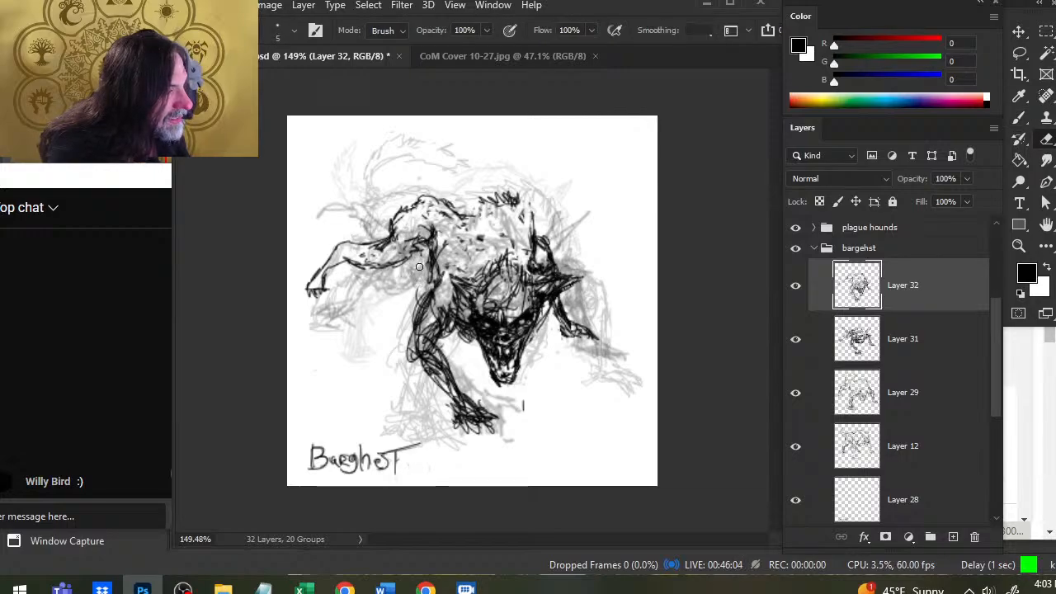
# - Erase the old upper-back outline and redraw the hunched back and neck with short spiky fur
pyautogui.press('b')
pyautogui.press('e')
pyautogui.moveTo(488, 228)
pyautogui.mouseDown()
pyautogui.moveTo(494, 202)
pyautogui.moveTo(504, 203)
pyautogui.moveTo(472, 214)
pyautogui.moveTo(468, 235)
pyautogui.moveTo(498, 202)
pyautogui.moveTo(525, 239)
pyautogui.mouseUp()
pyautogui.press('b')
pyautogui.moveTo(525, 227); pyautogui.dragTo(531, 251)
pyautogui.press('e')
pyautogui.moveTo(530, 203)
pyautogui.mouseDown()
pyautogui.moveTo(539, 224)
pyautogui.moveTo(507, 229)
pyautogui.moveTo(521, 216)
pyautogui.moveTo(524, 255)
pyautogui.moveTo(527, 231)
pyautogui.moveTo(518, 221)
pyautogui.moveTo(510, 255)
pyautogui.mouseUp()
pyautogui.press('b')
pyautogui.press('e')
pyautogui.press('b')
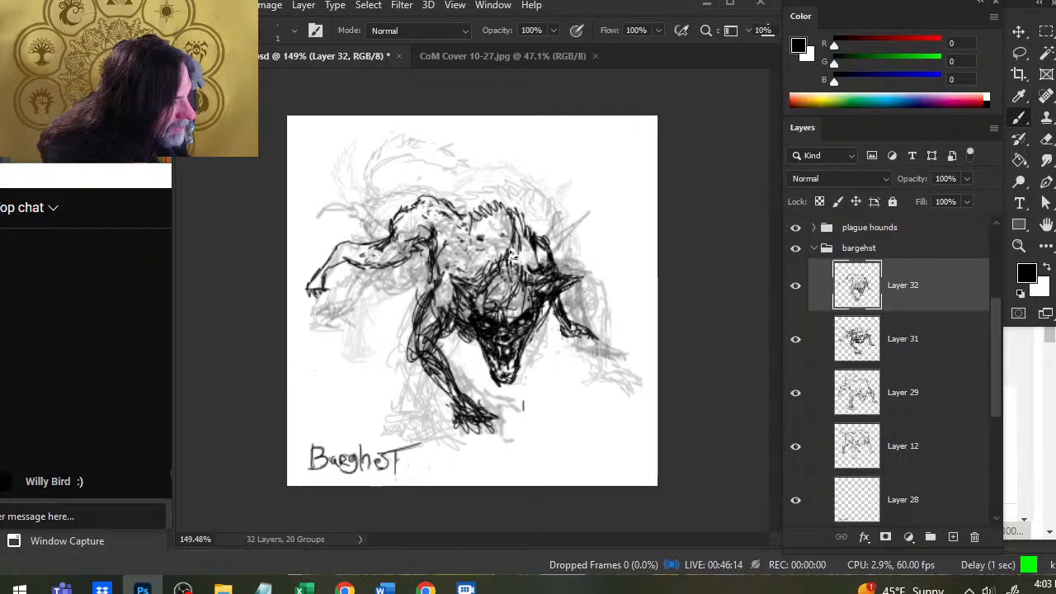
# - Draw a raised, curling tail with a jagged fur edge and a tufted tip above the hindquarters
pyautogui.moveTo(486, 217)
pyautogui.mouseDown()
pyautogui.moveTo(446, 213)
pyautogui.moveTo(425, 191)
pyautogui.moveTo(392, 183)
pyautogui.moveTo(384, 174)
pyautogui.moveTo(406, 148)
pyautogui.moveTo(372, 177)
pyautogui.moveTo(393, 194)
pyautogui.moveTo(418, 192)
pyautogui.moveTo(413, 154)
pyautogui.moveTo(386, 190)
pyautogui.moveTo(385, 177)
pyautogui.moveTo(421, 198)
pyautogui.moveTo(389, 184)
pyautogui.moveTo(391, 164)
pyautogui.moveTo(377, 160)
pyautogui.moveTo(388, 165)
pyautogui.moveTo(386, 154)
pyautogui.mouseUp()
pyautogui.press('e')
pyautogui.press('b')
pyautogui.press('e')
pyautogui.press('b')
pyautogui.press('e')
pyautogui.press('b')
pyautogui.press('e')
pyautogui.press('b')
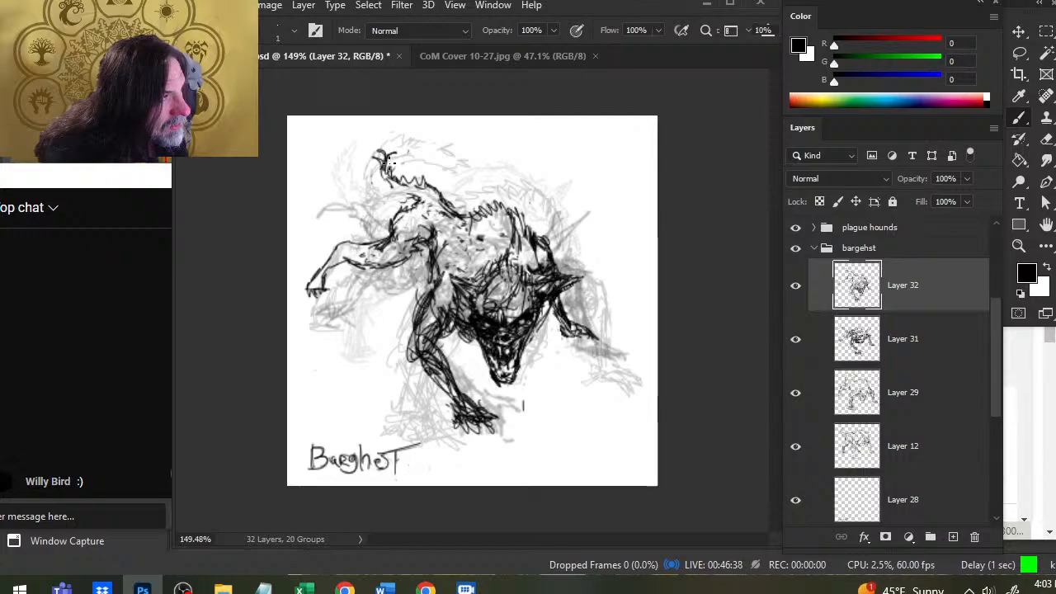
# - Redraw the hind leg's hip, thigh and knee with darker contours, erasing the old rump outline
pyautogui.moveTo(415, 188)
pyautogui.mouseDown()
pyautogui.moveTo(403, 225)
pyautogui.moveTo(421, 206)
pyautogui.moveTo(417, 243)
pyautogui.moveTo(373, 259)
pyautogui.moveTo(397, 267)
pyautogui.mouseUp()
pyautogui.moveTo(405, 263)
pyautogui.mouseDown()
pyautogui.moveTo(383, 265)
pyautogui.moveTo(416, 254)
pyautogui.moveTo(420, 241)
pyautogui.moveTo(377, 260)
pyautogui.moveTo(421, 244)
pyautogui.mouseUp()
pyautogui.press('e')
pyautogui.press('b')
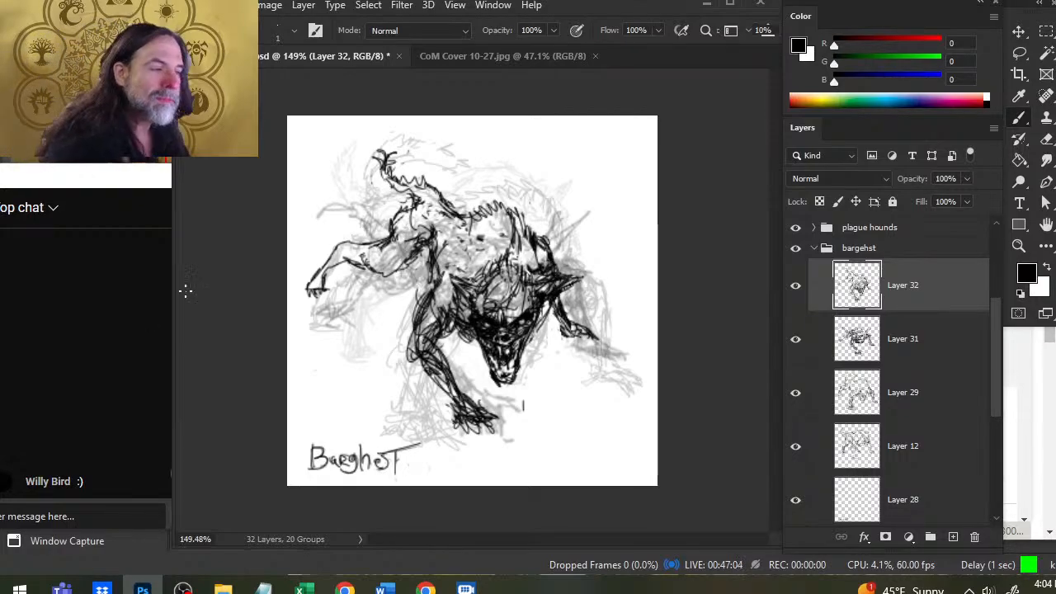
pyautogui.moveTo(362, 264)
pyautogui.mouseDown()
pyautogui.moveTo(373, 272)
pyautogui.moveTo(417, 245)
pyautogui.moveTo(402, 240)
pyautogui.moveTo(412, 237)
pyautogui.mouseUp()
pyautogui.press('e')
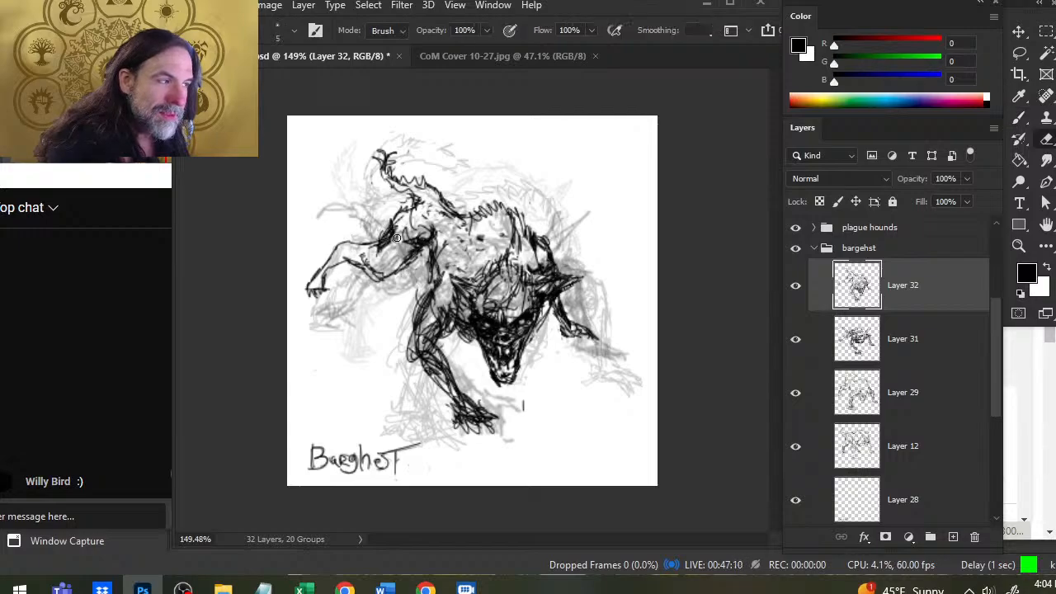
pyautogui.press('b')
pyautogui.moveTo(385, 237); pyautogui.dragTo(368, 243)
# - Lasso the hind foot and lower leg and shift them inward in small moves to shorten the leg
pyautogui.press('l')
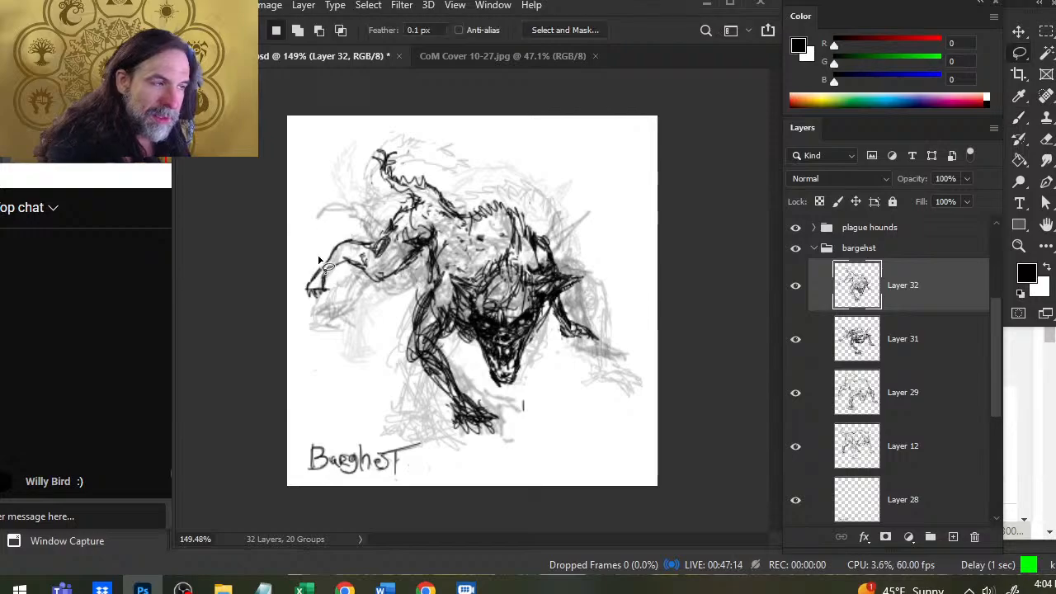
pyautogui.moveTo(322, 288); pyautogui.dragTo(330, 285)
pyautogui.hotkey('ctrl', 'd')
pyautogui.press('b')
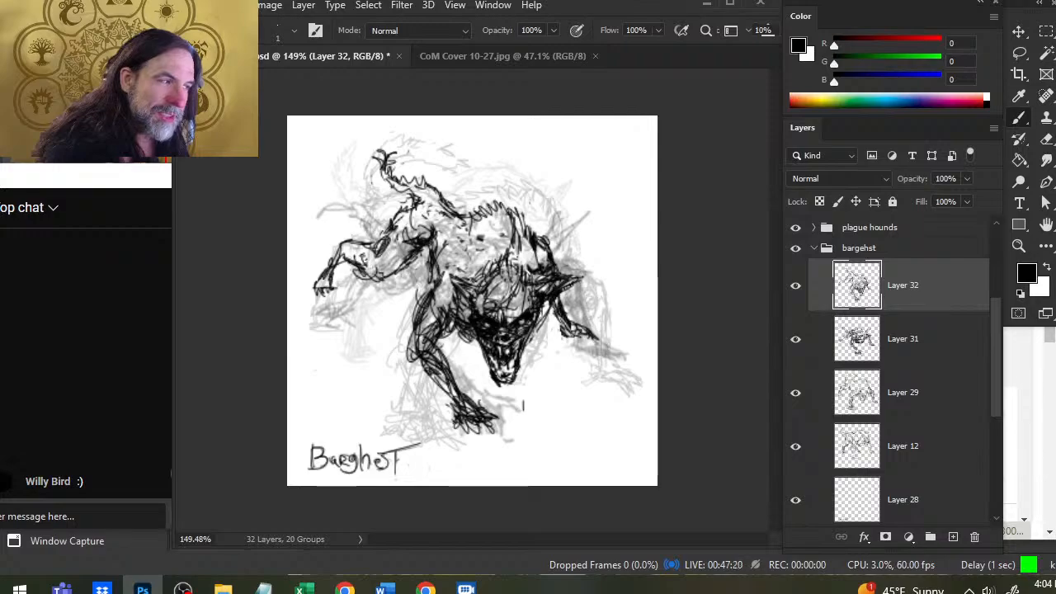
pyautogui.press('l')
pyautogui.moveTo(360, 233)
pyautogui.mouseDown()
pyautogui.moveTo(316, 245)
pyautogui.moveTo(333, 305)
pyautogui.moveTo(343, 264)
pyautogui.moveTo(360, 235)
pyautogui.mouseUp()
pyautogui.press('ctrl')
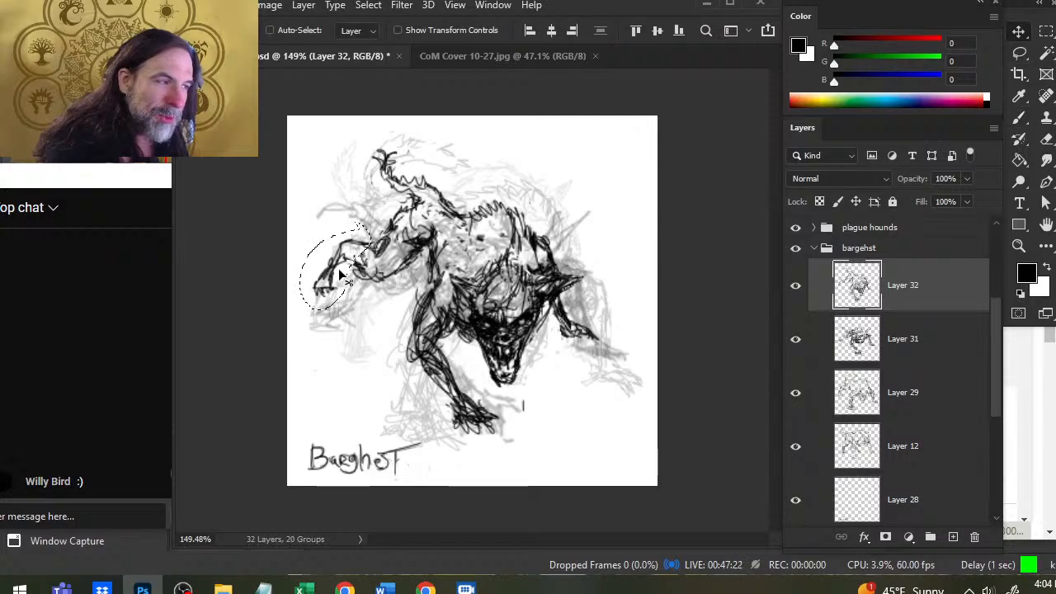
pyautogui.moveTo(340, 275); pyautogui.dragTo(347, 281)
pyautogui.hotkey('ctrl', 'd')
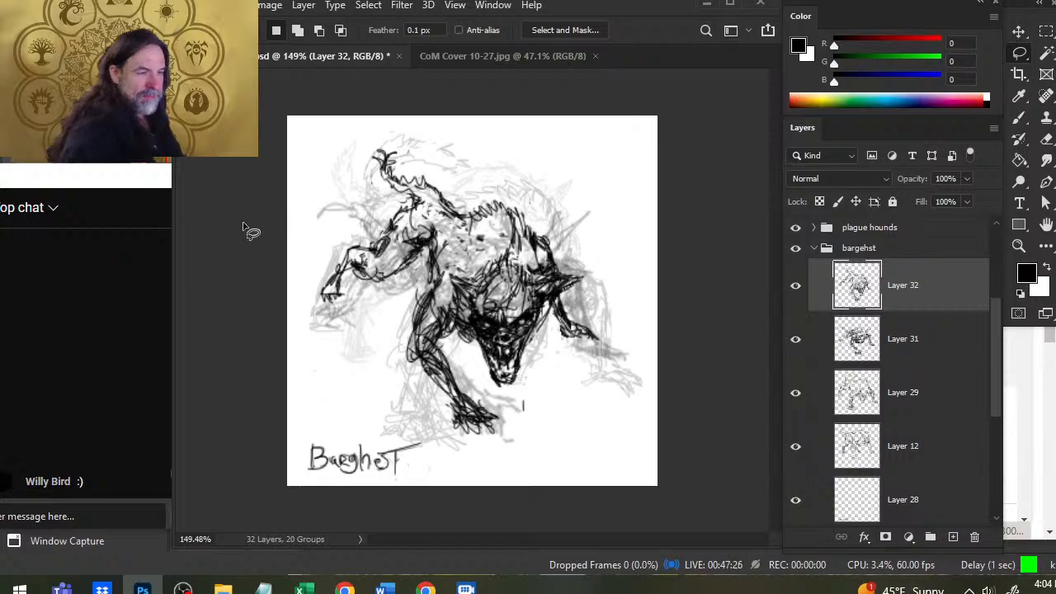
# - Select the whole hind leg with the Lasso and move it slightly up toward the body
pyautogui.moveTo(331, 222)
pyautogui.mouseDown()
pyautogui.moveTo(291, 268)
pyautogui.moveTo(330, 318)
pyautogui.moveTo(364, 317)
pyautogui.mouseUp()
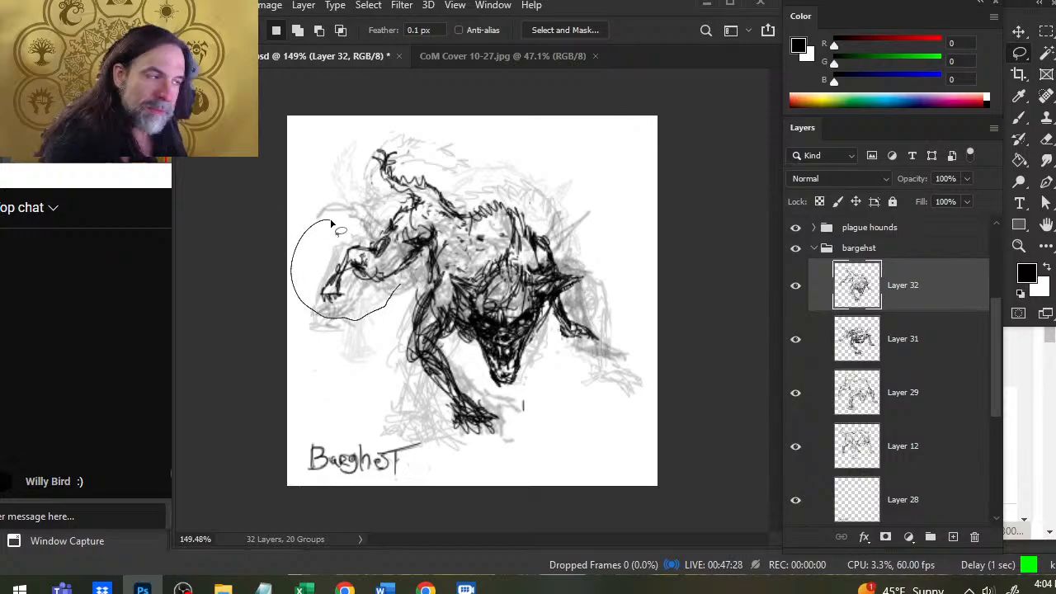
pyautogui.press('v')
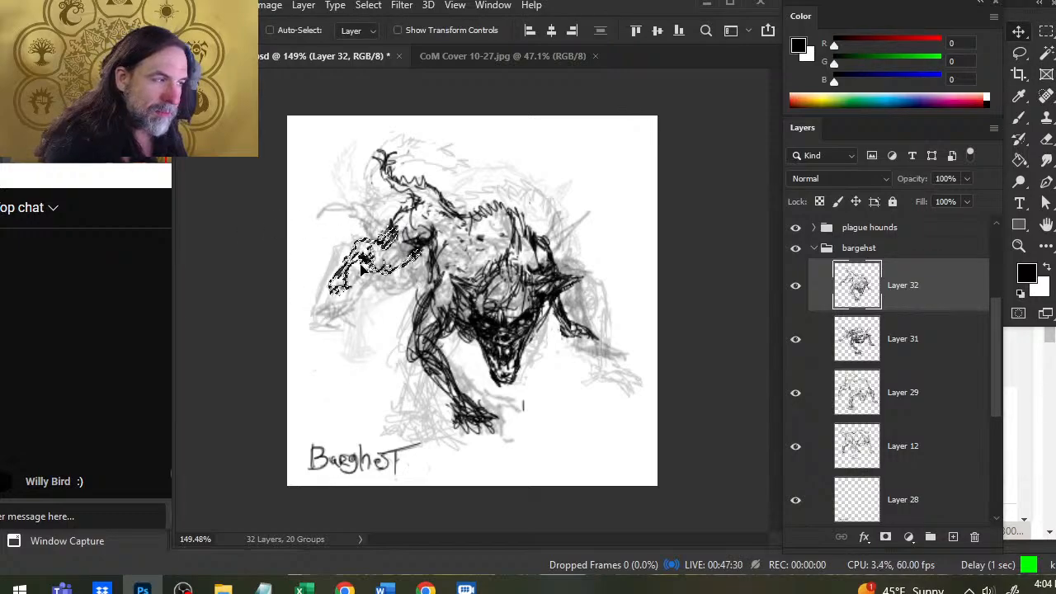
pyautogui.moveTo(356, 299); pyautogui.dragTo(353, 304)
pyautogui.press('l')
pyautogui.hotkey('ctrl', 'd')
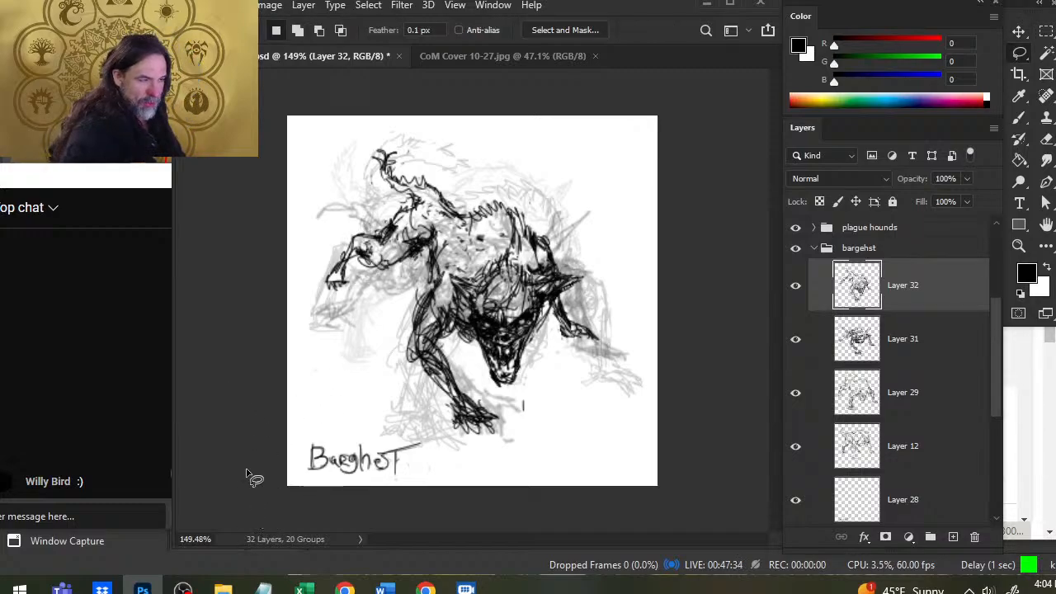
# - Rework the tail base with darker shading and jagged fur strokes, erasing part of its upper outline
pyautogui.press('b')
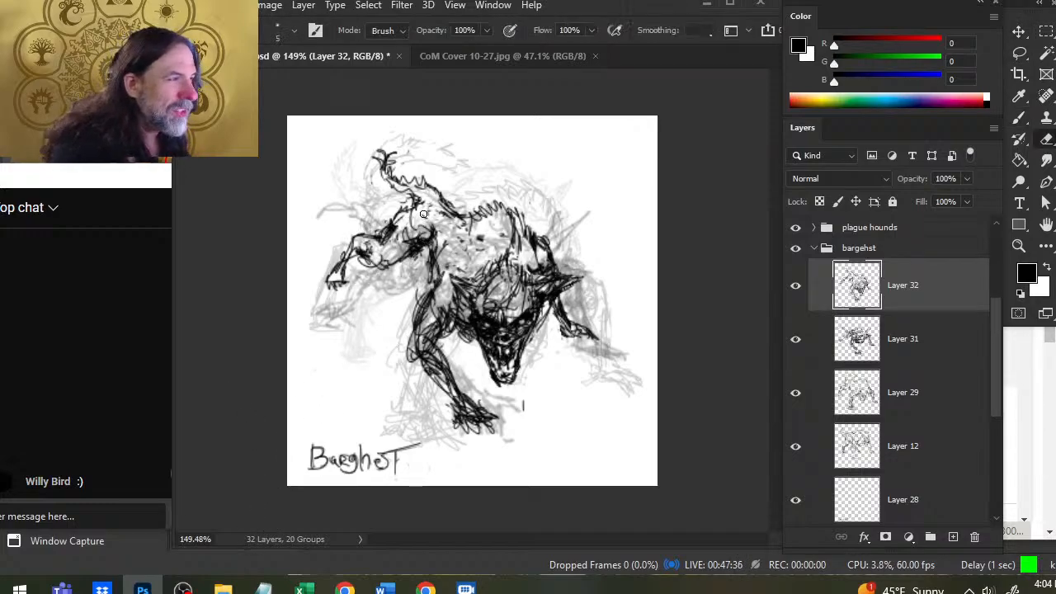
pyautogui.moveTo(427, 183); pyautogui.dragTo(445, 210)
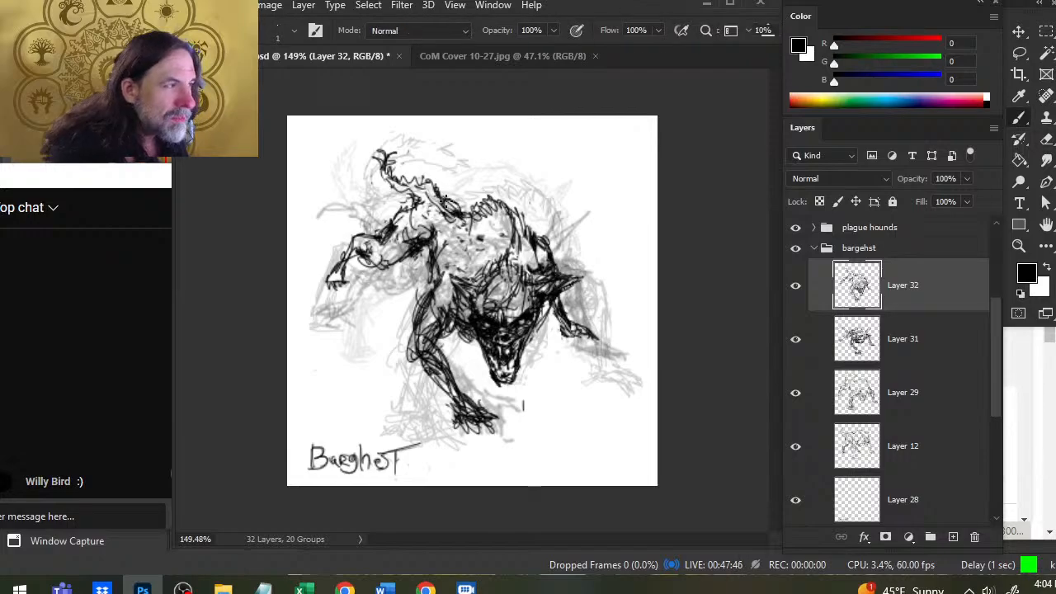
pyautogui.press('e')
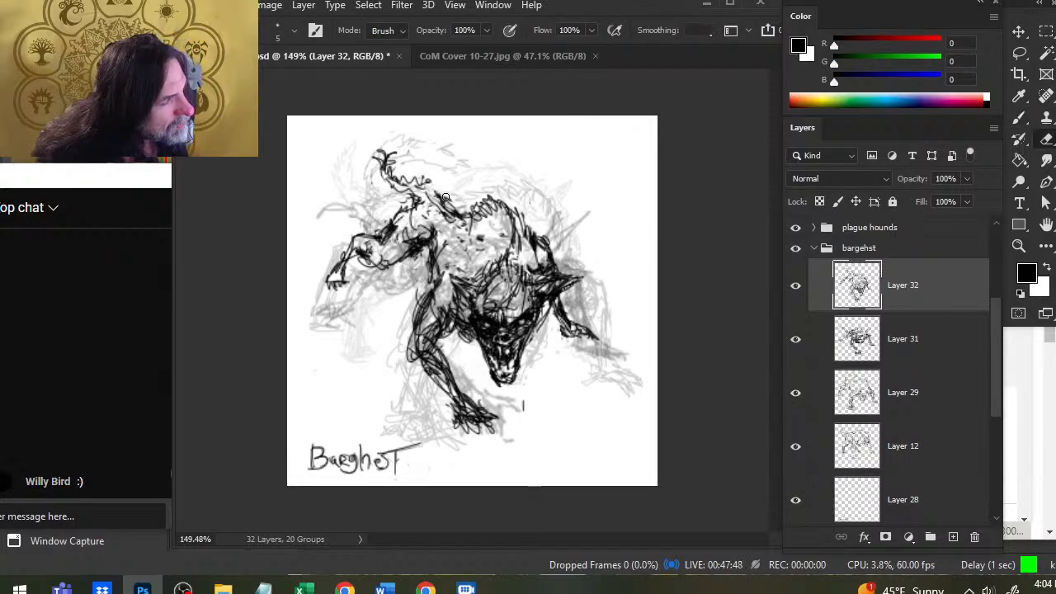
pyautogui.press('b')
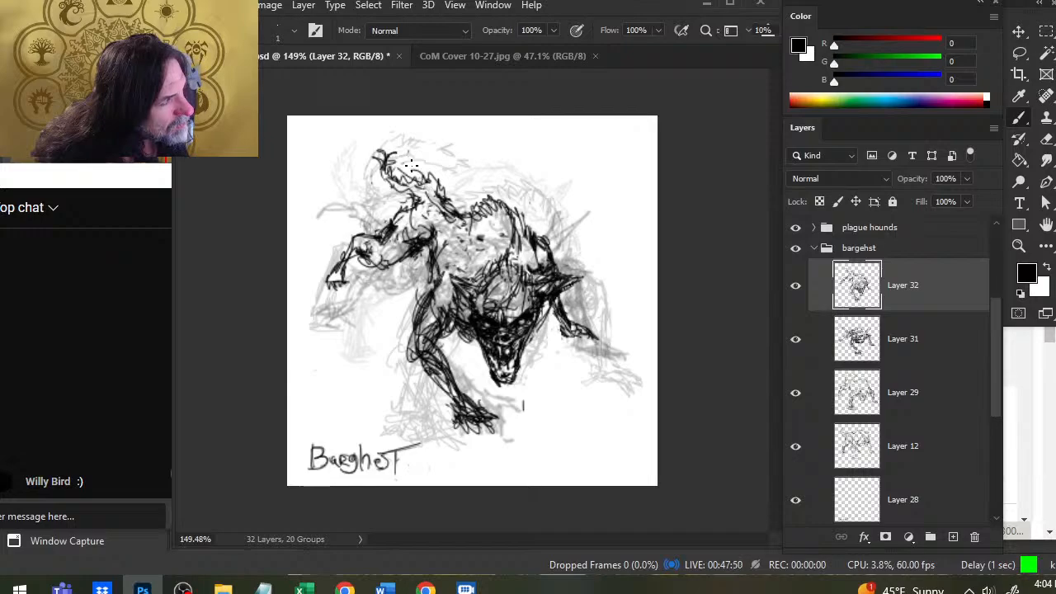
# - Refine the spiky fur on top of the back and strengthen the contour down to the far shoulder
pyautogui.press('e')
pyautogui.moveTo(487, 207)
pyautogui.mouseDown()
pyautogui.moveTo(509, 211)
pyautogui.moveTo(518, 225)
pyautogui.moveTo(499, 216)
pyautogui.moveTo(521, 244)
pyautogui.moveTo(515, 254)
pyautogui.moveTo(506, 197)
pyautogui.mouseUp()
pyautogui.press('b')
pyautogui.press('e')
pyautogui.press('b')
pyautogui.moveTo(518, 236)
pyautogui.mouseDown()
pyautogui.moveTo(532, 257)
pyautogui.moveTo(557, 246)
pyautogui.moveTo(547, 238)
pyautogui.mouseUp()
pyautogui.press('e')
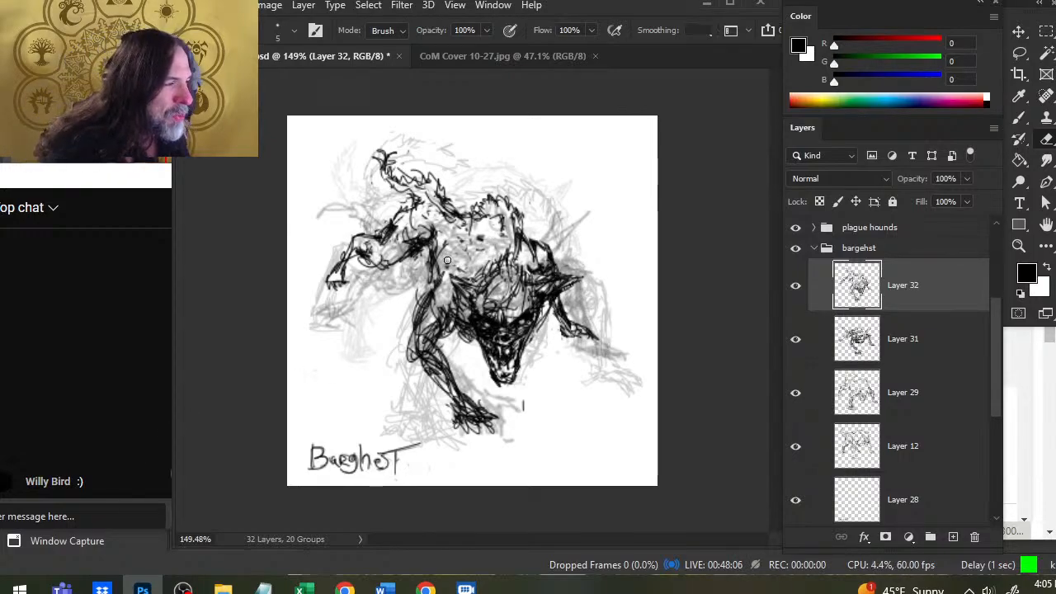
# - Redraw the near shoulder and upper arm with long contour strokes, darkening the area between arm and jaw
pyautogui.press('b')
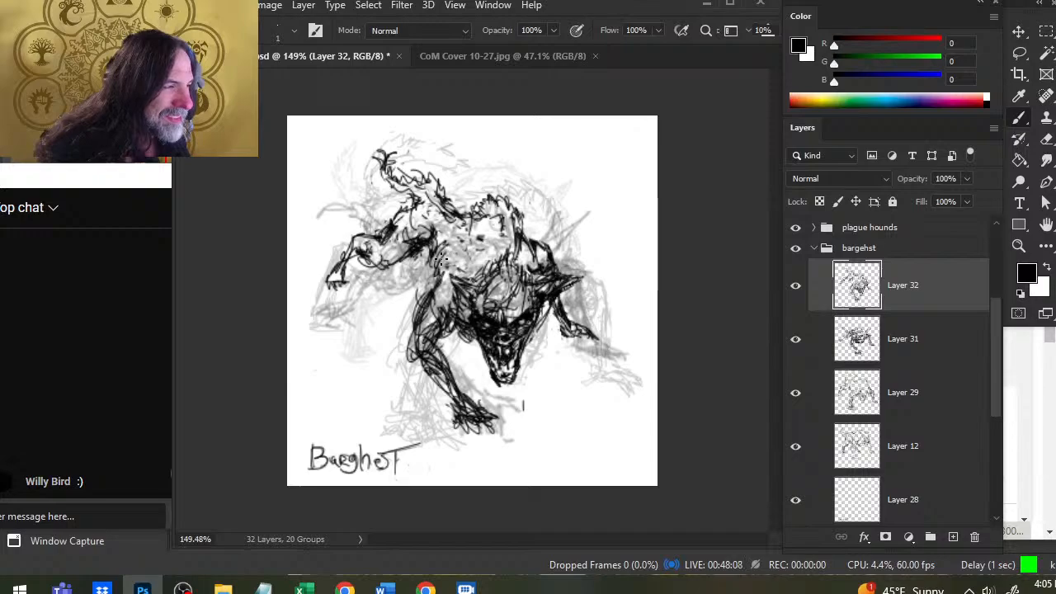
pyautogui.moveTo(431, 251); pyautogui.dragTo(432, 288)
pyautogui.moveTo(428, 250)
pyautogui.mouseDown()
pyautogui.moveTo(439, 315)
pyautogui.moveTo(407, 331)
pyautogui.moveTo(411, 349)
pyautogui.moveTo(460, 323)
pyautogui.moveTo(481, 356)
pyautogui.moveTo(531, 341)
pyautogui.moveTo(529, 332)
pyautogui.moveTo(528, 342)
pyautogui.mouseUp()
pyautogui.press('e')
pyautogui.press('b')
pyautogui.press('e')
pyautogui.press('b')
pyautogui.press('e')
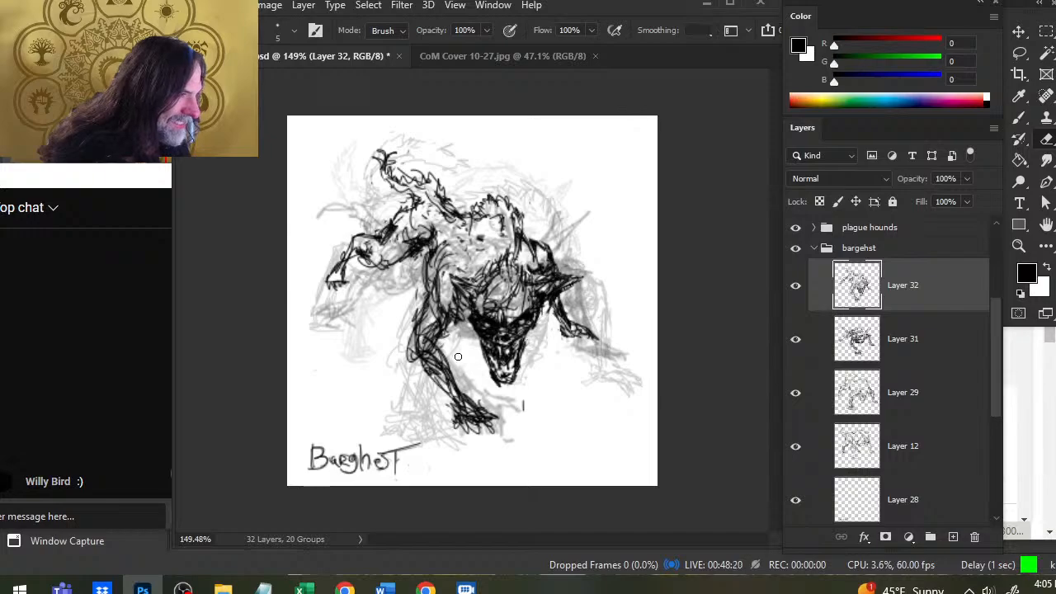
pyautogui.press('b')
pyautogui.moveTo(455, 319); pyautogui.dragTo(471, 330)
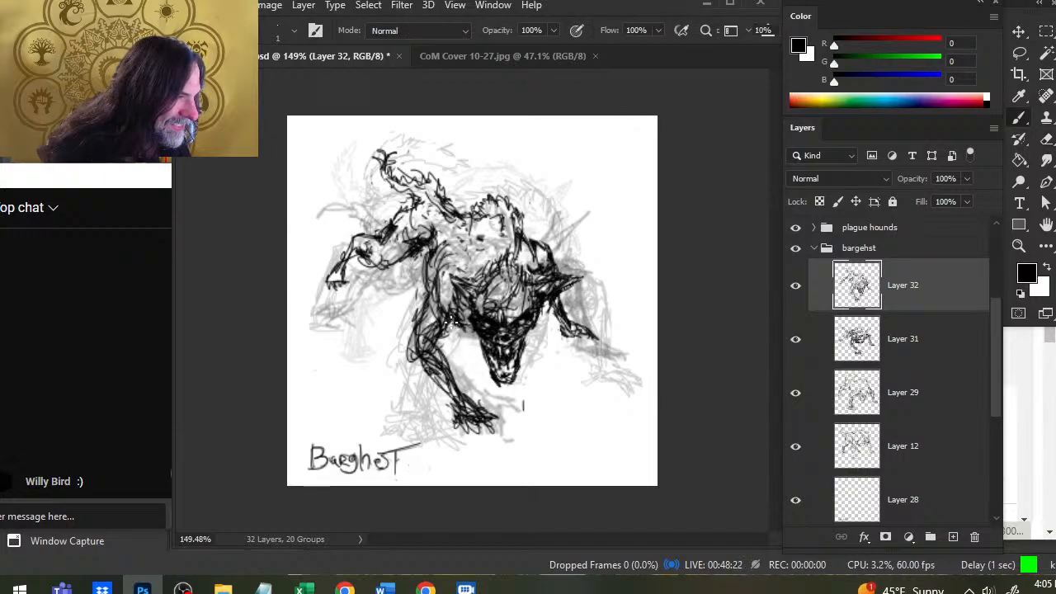
pyautogui.press('e')
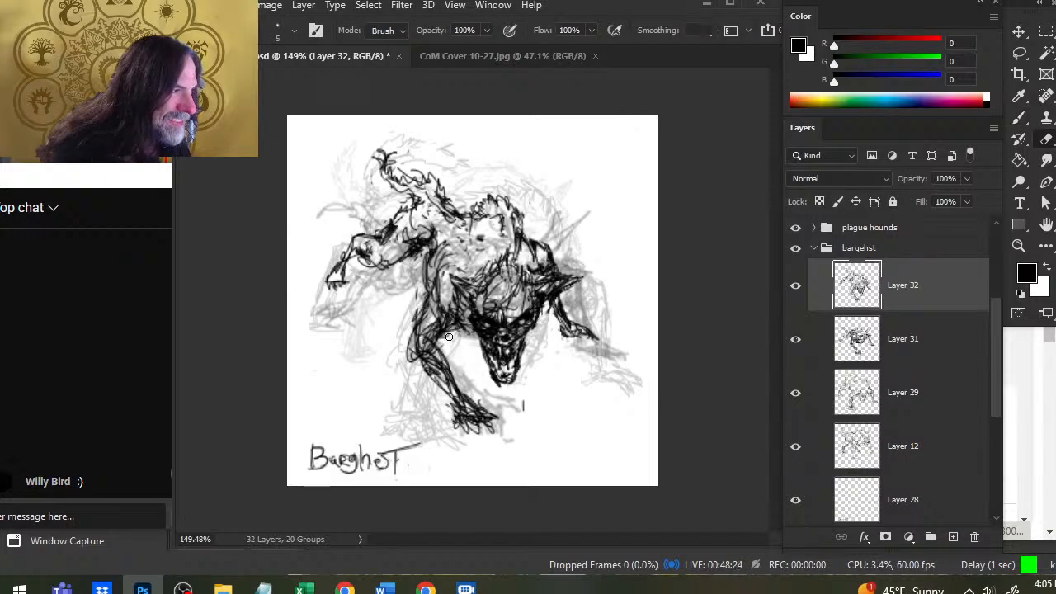
# - Select the far front paw with the Lasso, reposition it beneath the forearm and deselect
pyautogui.press('l')
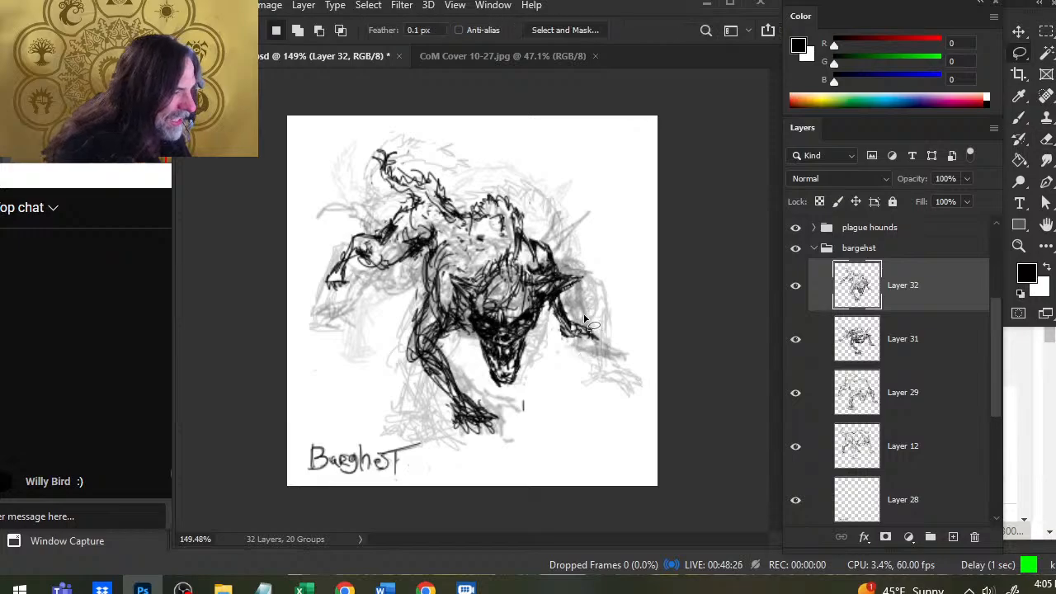
pyautogui.moveTo(583, 314); pyautogui.dragTo(587, 333)
pyautogui.press('v')
pyautogui.press('b')
pyautogui.hotkey('ctrl', 'd')
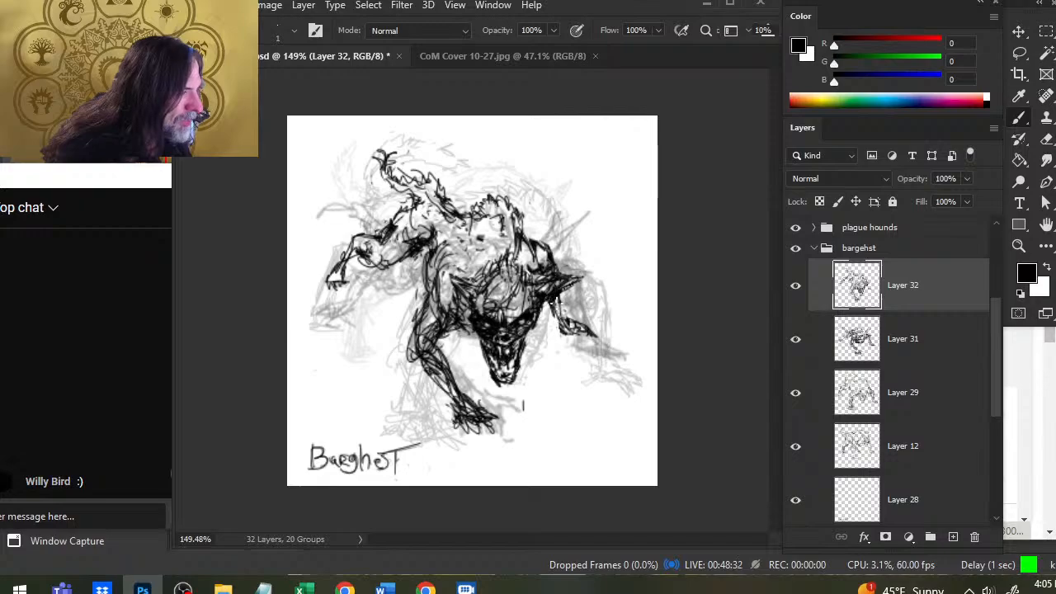
# - Redraw the far forearm to join the paw and darken the paw and claws with hatching
pyautogui.moveTo(559, 297)
pyautogui.mouseDown()
pyautogui.moveTo(555, 312)
pyautogui.moveTo(598, 339)
pyautogui.moveTo(570, 319)
pyautogui.moveTo(564, 327)
pyautogui.mouseUp()
pyautogui.press('e')
pyautogui.press('b')
pyautogui.press('e')
pyautogui.press('b')
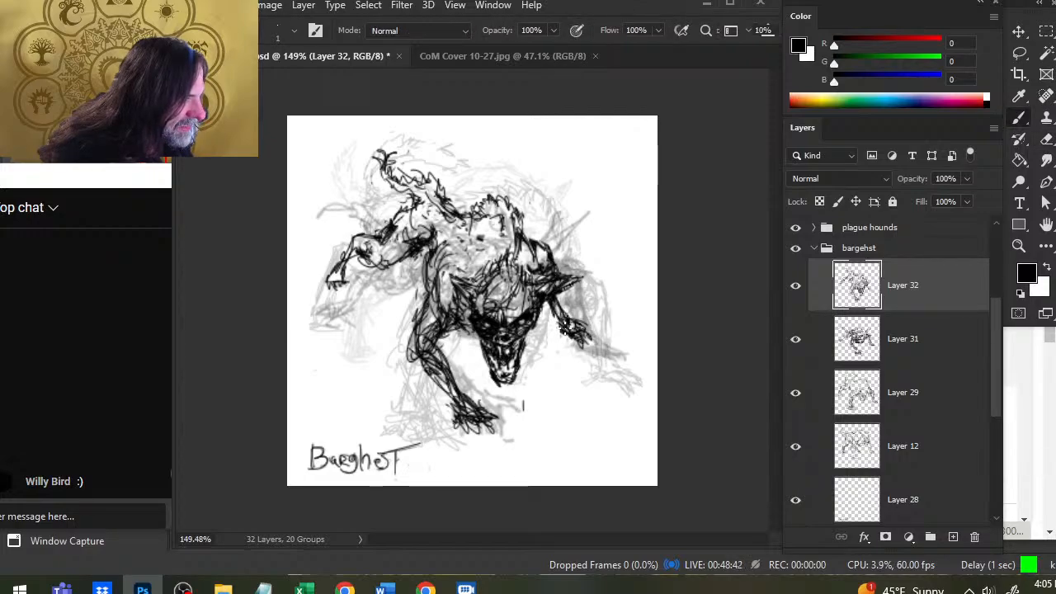
pyautogui.press('e')
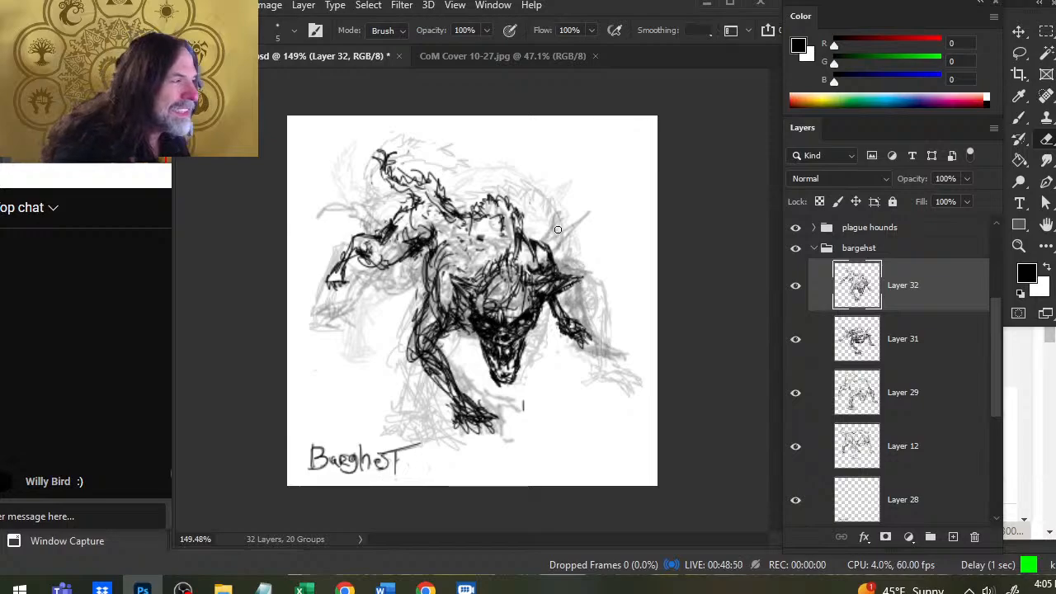
# - Redraw the neck contour behind the head and add fur strokes over the crown, erasing stray lines between strokes
pyautogui.press('b')
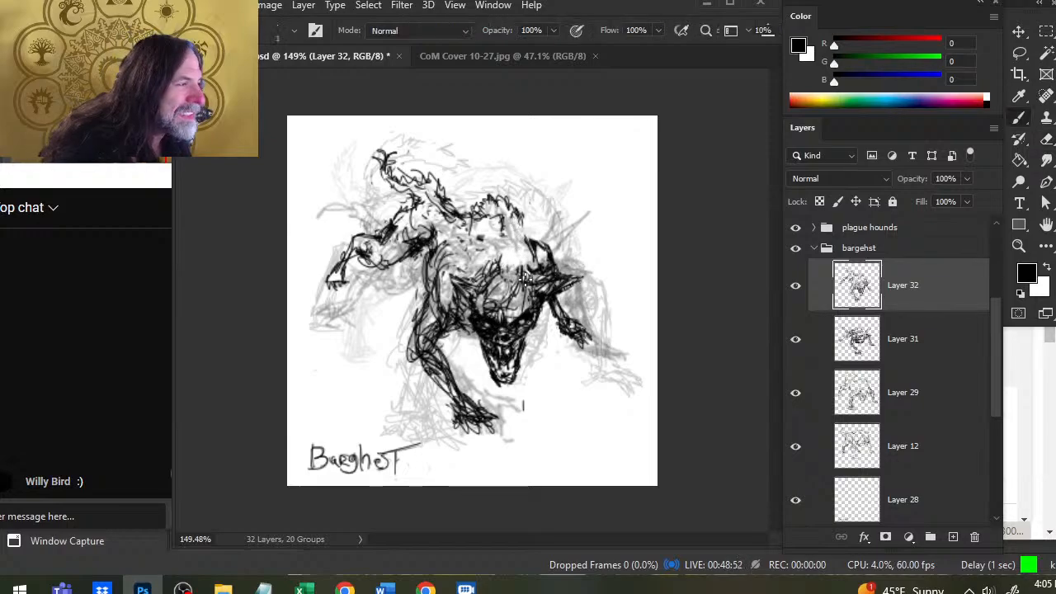
pyautogui.moveTo(516, 273)
pyautogui.mouseDown()
pyautogui.moveTo(518, 240)
pyautogui.moveTo(517, 269)
pyautogui.mouseUp()
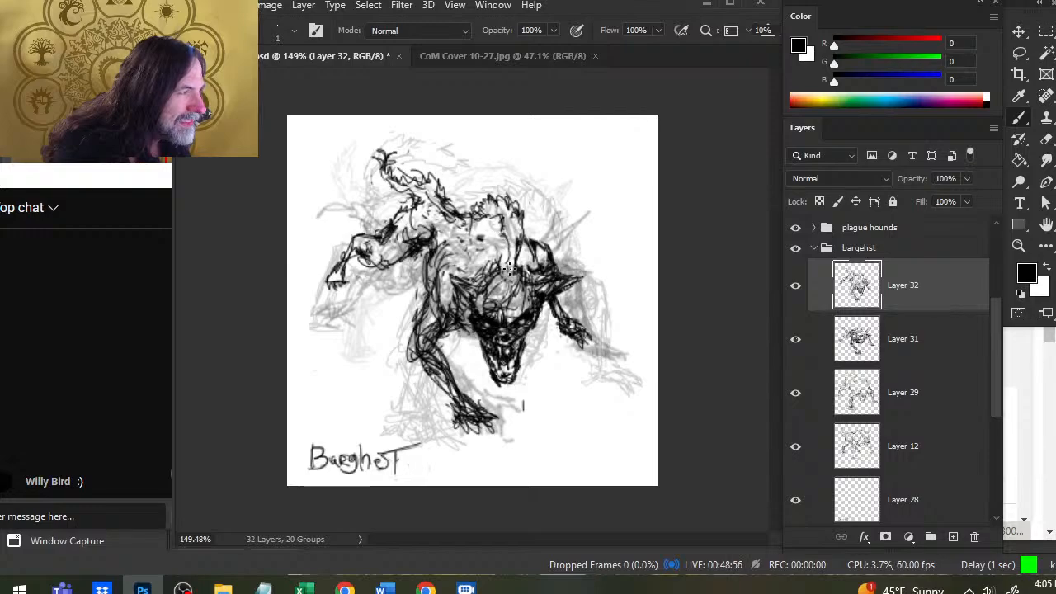
pyautogui.moveTo(500, 265)
pyautogui.mouseDown()
pyautogui.moveTo(516, 237)
pyautogui.moveTo(518, 263)
pyautogui.moveTo(520, 239)
pyautogui.moveTo(501, 258)
pyautogui.moveTo(515, 242)
pyautogui.moveTo(497, 292)
pyautogui.mouseUp()
pyautogui.press('e')
pyautogui.press('b')
pyautogui.press('e')
pyautogui.press('b')
pyautogui.press('e')
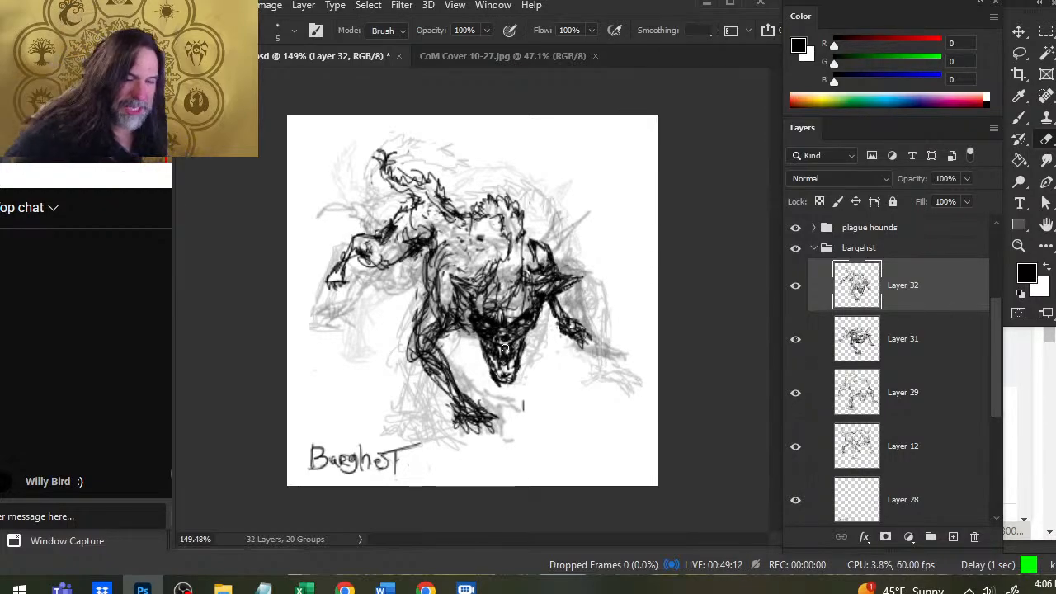
pyautogui.press('b')
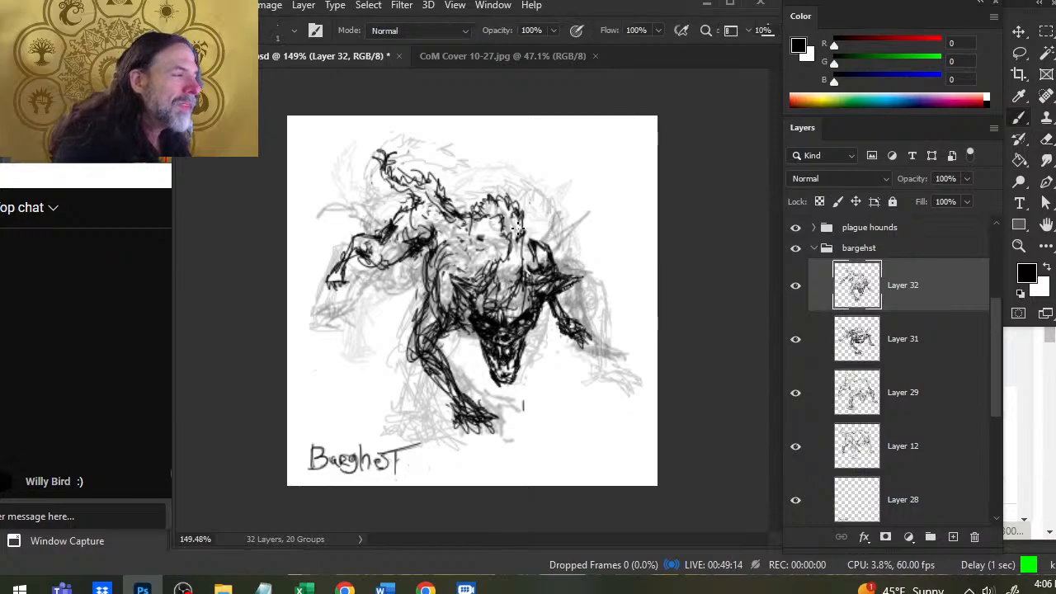
# - Erase the far edge of the mane and redraw the neck and far shoulder contour down toward the ear
pyautogui.press('e')
pyautogui.moveTo(517, 211); pyautogui.dragTo(522, 246)
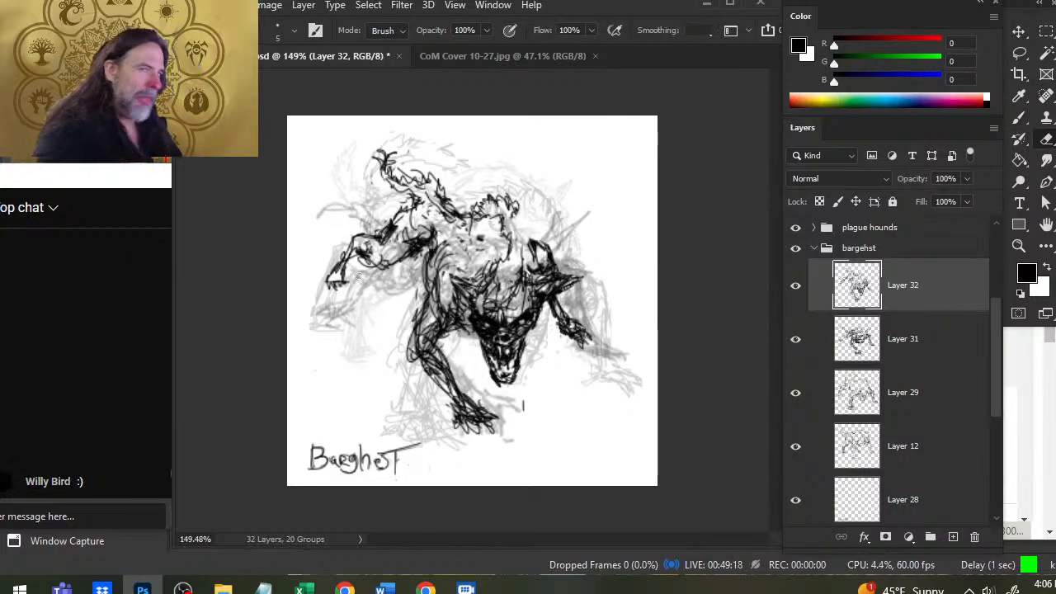
pyautogui.press('b')
pyautogui.moveTo(512, 260)
pyautogui.mouseDown()
pyautogui.moveTo(516, 225)
pyautogui.moveTo(459, 202)
pyautogui.moveTo(517, 210)
pyautogui.moveTo(533, 249)
pyautogui.moveTo(549, 261)
pyautogui.moveTo(558, 248)
pyautogui.mouseUp()
pyautogui.press('e')
pyautogui.press('b')
pyautogui.press('e')
pyautogui.press('b')
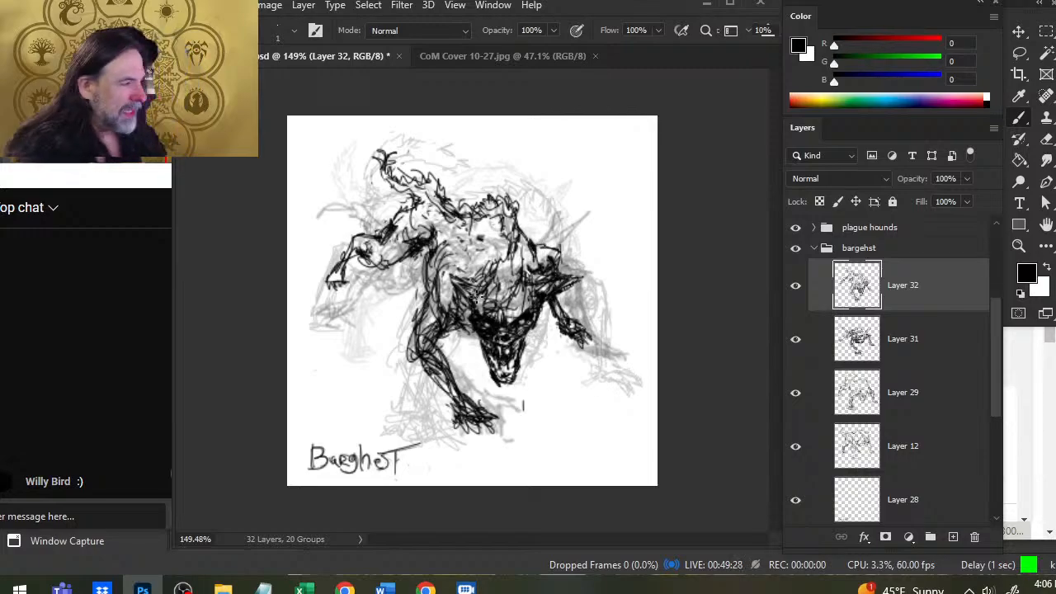
# - Trim away the far ear's tip and rework the strokes across the ears, cheek and jaw edge
pyautogui.moveTo(454, 278); pyautogui.dragTo(470, 299)
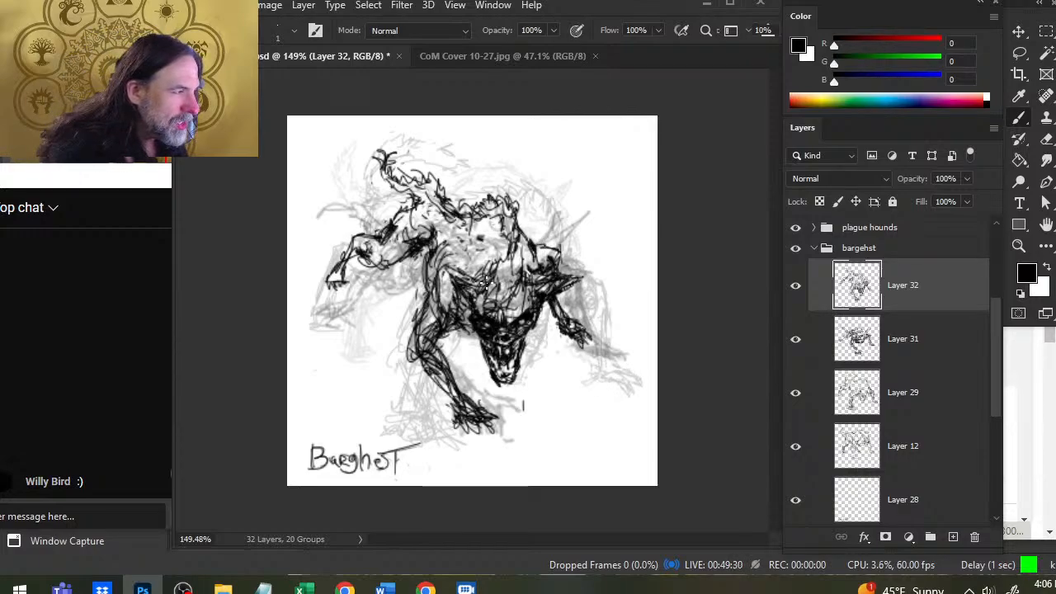
pyautogui.press('e')
pyautogui.moveTo(581, 279)
pyautogui.mouseDown()
pyautogui.moveTo(548, 294)
pyautogui.moveTo(537, 280)
pyautogui.mouseUp()
pyautogui.press('b')
pyautogui.moveTo(566, 269)
pyautogui.mouseDown()
pyautogui.moveTo(534, 302)
pyautogui.moveTo(467, 318)
pyautogui.mouseUp()
pyautogui.press('e')
pyautogui.press('b')
pyautogui.press('e')
pyautogui.press('b')
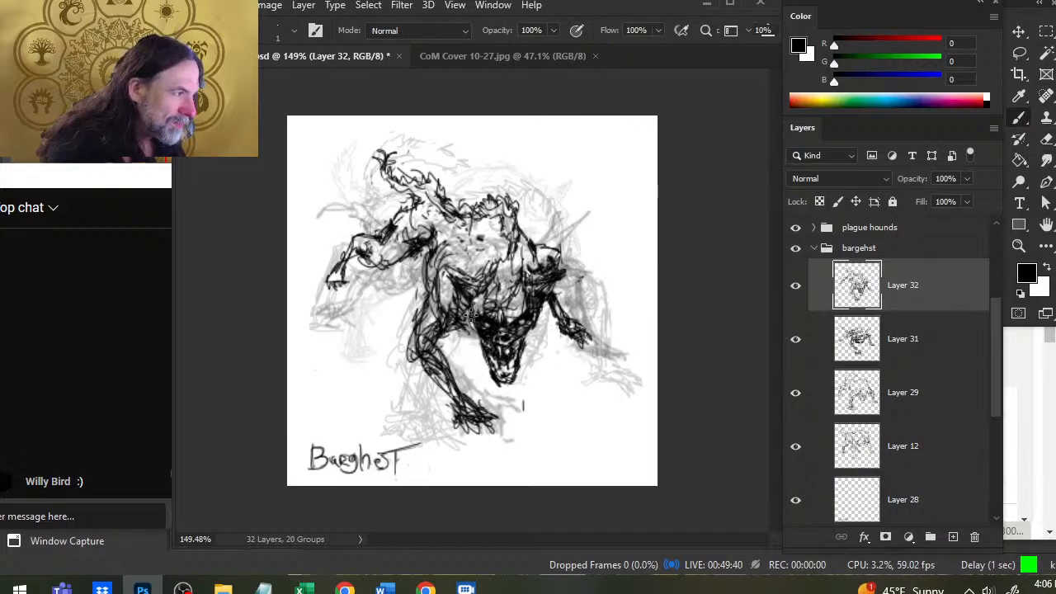
pyautogui.press('e')
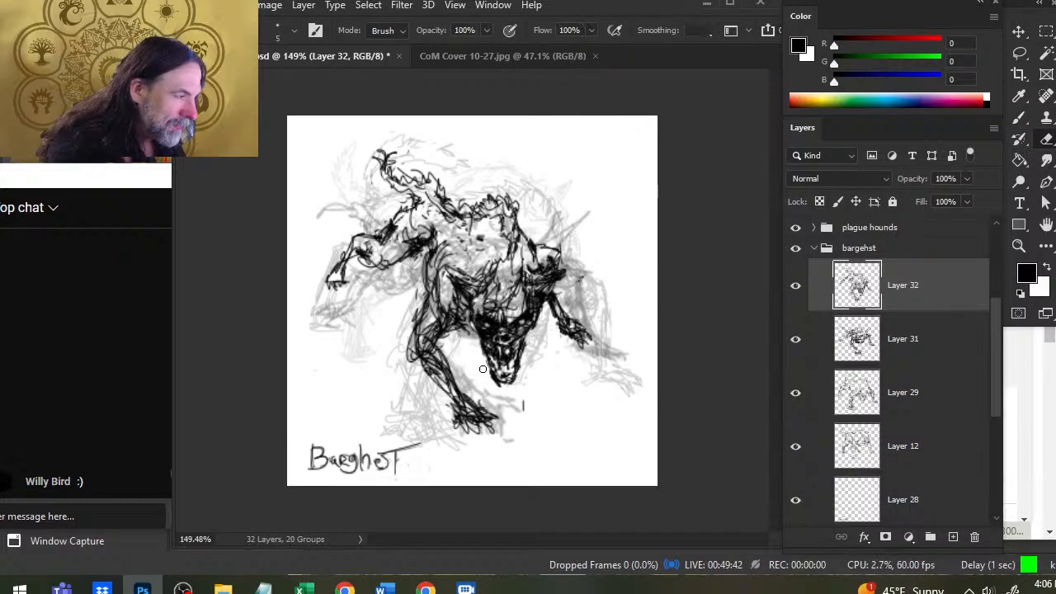
pyautogui.press('b')
pyautogui.moveTo(487, 368)
pyautogui.mouseDown()
pyautogui.moveTo(487, 344)
pyautogui.moveTo(484, 368)
pyautogui.mouseUp()
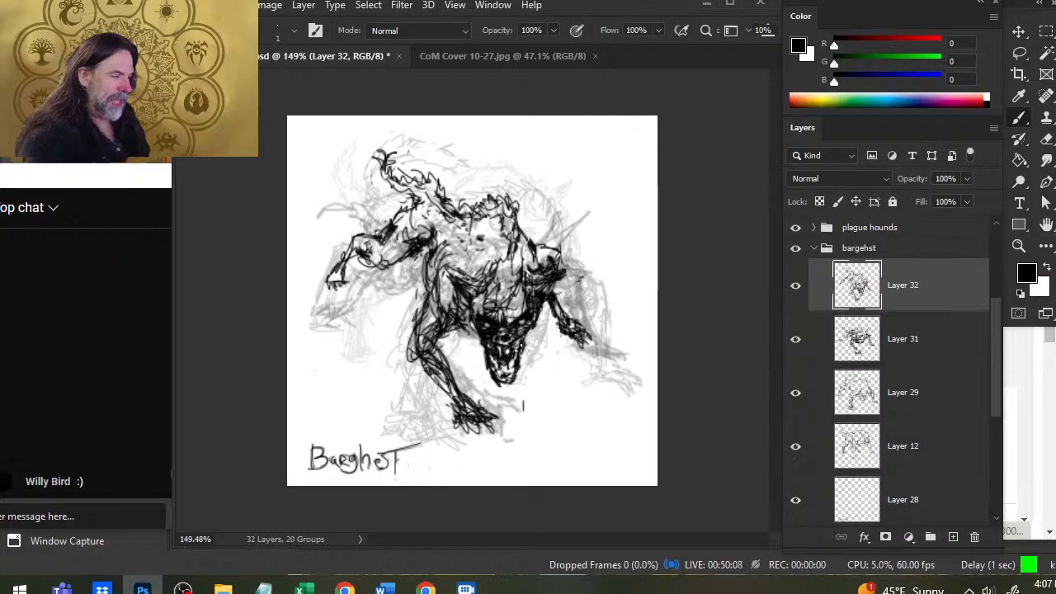
# - Select the far forearm and paw with the Lasso, move them slightly outward from the head and deselect
pyautogui.press('l')
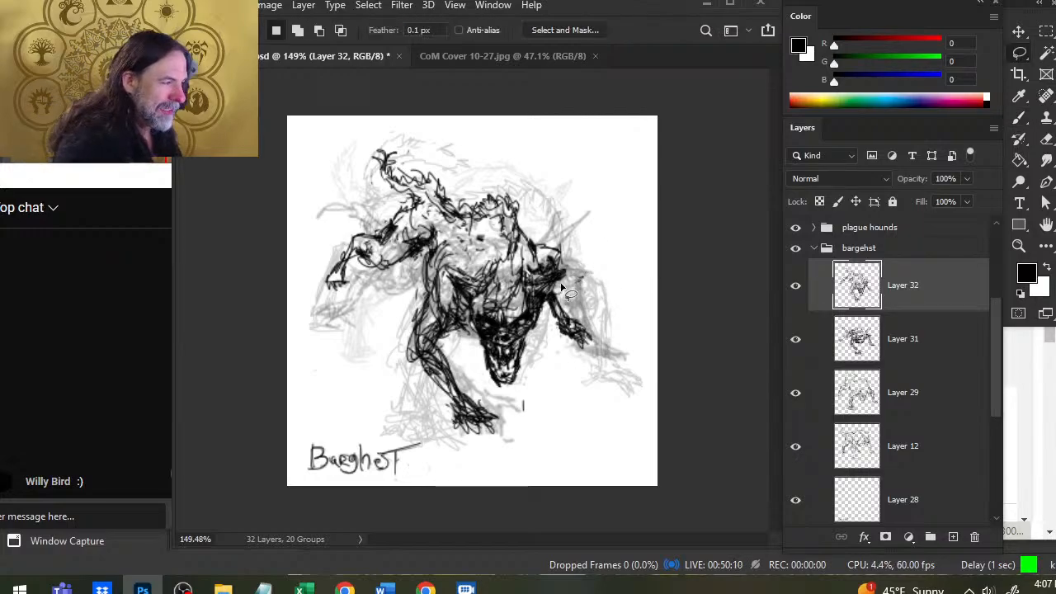
pyautogui.moveTo(563, 288)
pyautogui.mouseDown()
pyautogui.moveTo(542, 313)
pyautogui.moveTo(590, 370)
pyautogui.mouseUp()
pyautogui.moveTo(593, 329); pyautogui.dragTo(603, 321)
pyautogui.hotkey('ctrl', 'd')
pyautogui.press('b')
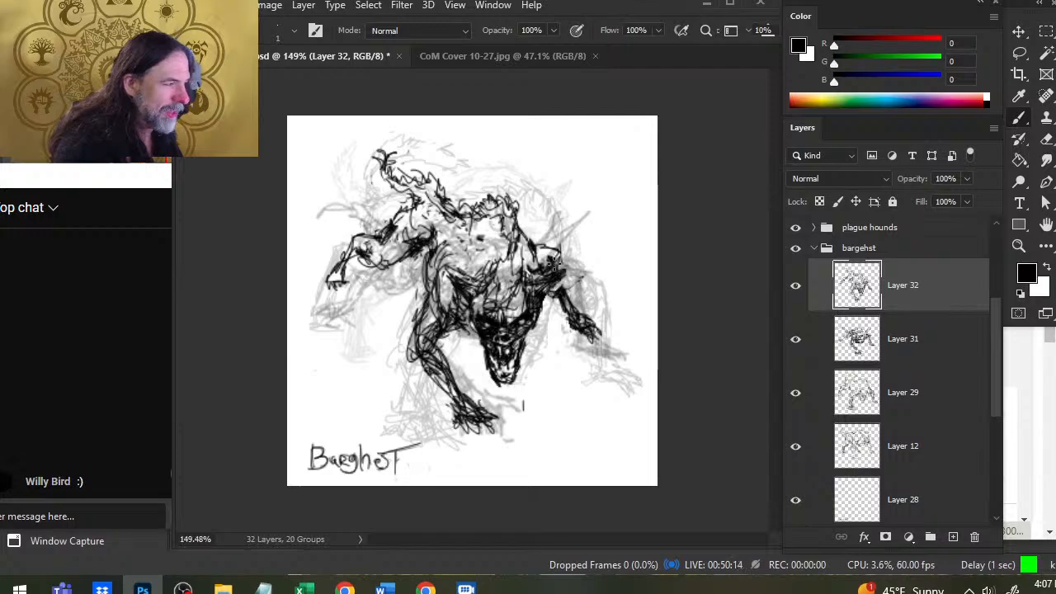
# - Erase the dark strokes below the far shoulder and redraw the far ear and the near ear's edge
pyautogui.press('e')
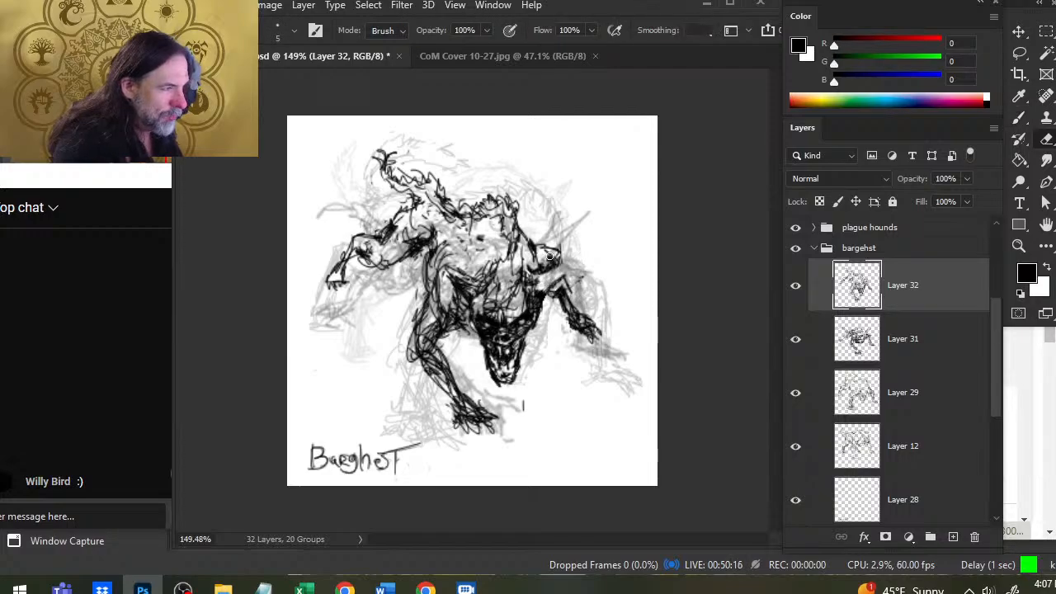
pyautogui.press('b')
pyautogui.moveTo(474, 297)
pyautogui.mouseDown()
pyautogui.moveTo(452, 273)
pyautogui.moveTo(569, 285)
pyautogui.mouseUp()
pyautogui.press('e')
pyautogui.press('b')
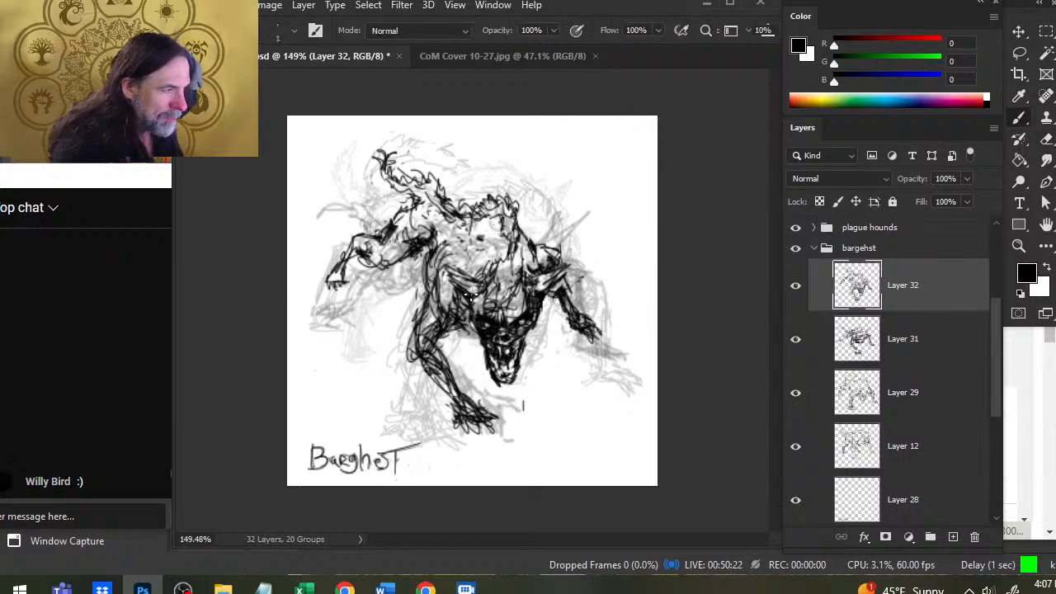
# - Clean up the area between the near arm and the jaw and redraw the chest line there
pyautogui.press('e')
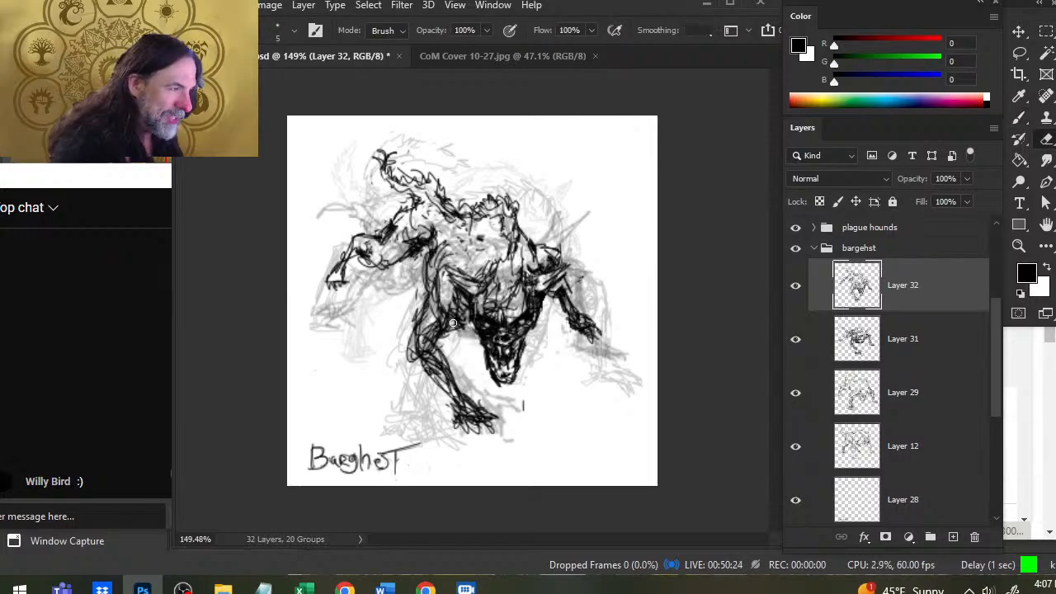
pyautogui.press('b')
pyautogui.moveTo(442, 318)
pyautogui.mouseDown()
pyautogui.moveTo(477, 321)
pyautogui.moveTo(444, 325)
pyautogui.moveTo(474, 336)
pyautogui.mouseUp()
pyautogui.press('e')
pyautogui.press('b')
# - Redraw the far shoulder, elbow and forearm with longer contour strokes extending toward the paw
pyautogui.moveTo(545, 301)
pyautogui.mouseDown()
pyautogui.moveTo(559, 251)
pyautogui.moveTo(546, 240)
pyautogui.moveTo(533, 245)
pyautogui.moveTo(568, 267)
pyautogui.moveTo(555, 302)
pyautogui.moveTo(573, 330)
pyautogui.mouseUp()
pyautogui.press('e')
pyautogui.press('b')
pyautogui.press('e')
pyautogui.press('b')
pyautogui.moveTo(564, 275); pyautogui.dragTo(577, 311)
pyautogui.moveTo(573, 288)
pyautogui.mouseDown()
pyautogui.moveTo(576, 313)
pyautogui.moveTo(605, 317)
pyautogui.moveTo(577, 310)
pyautogui.moveTo(604, 334)
pyautogui.mouseUp()
# - Select the far front paw with the Lasso, move it to the end of the extended forearm and deselect
pyautogui.press('e')
pyautogui.press('l')
pyautogui.press('v')
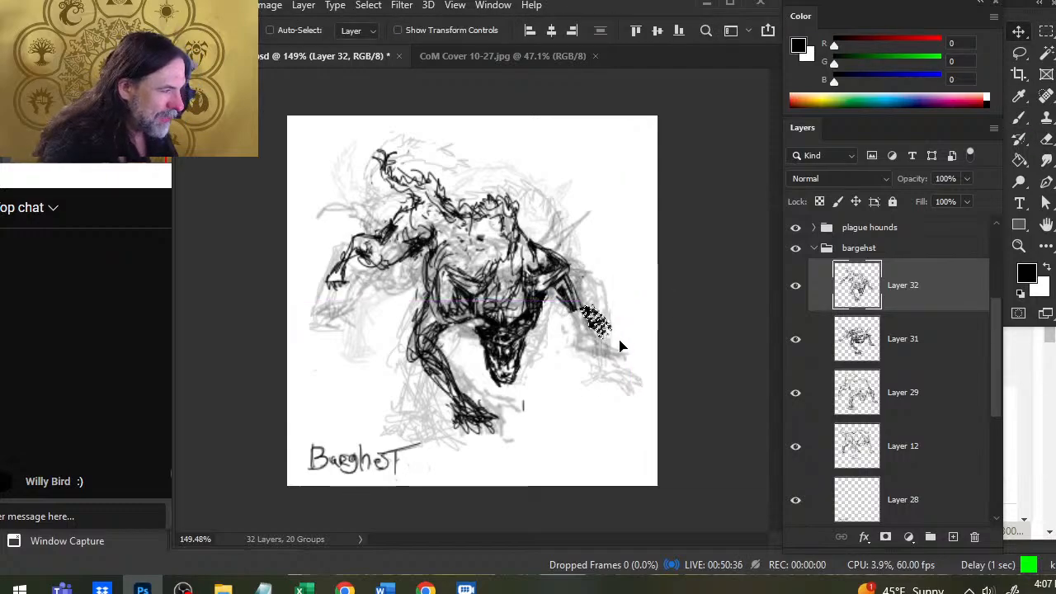
pyautogui.press('l')
pyautogui.click(619, 346)
# - Erase stray lines around the far forearm and shoulder, and redraw the mane's jagged fur edge behind the neck
pyautogui.press('e')
pyautogui.moveTo(560, 294)
pyautogui.mouseDown()
pyautogui.moveTo(587, 313)
pyautogui.moveTo(564, 297)
pyautogui.mouseUp()
pyautogui.press('b')
pyautogui.press('e')
pyautogui.moveTo(556, 241); pyautogui.dragTo(566, 261)
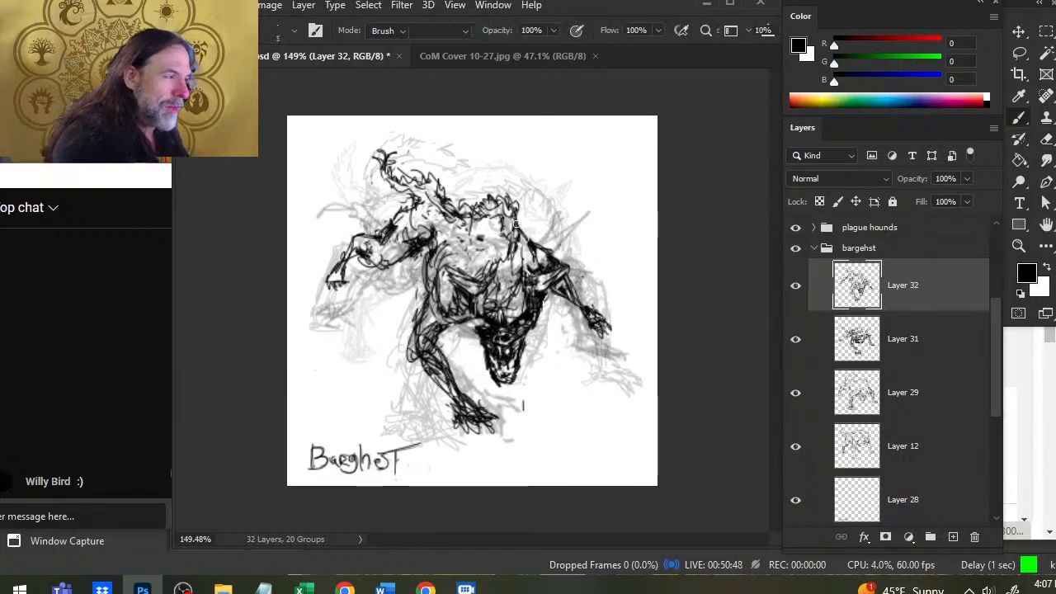
pyautogui.press('b')
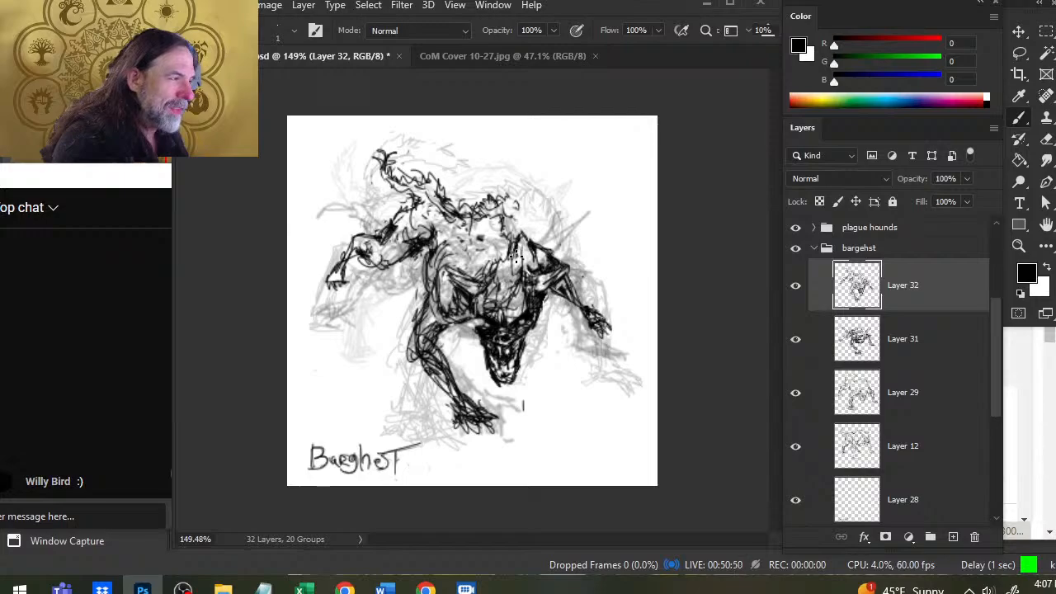
pyautogui.moveTo(516, 256)
pyautogui.mouseDown()
pyautogui.moveTo(523, 264)
pyautogui.moveTo(511, 191)
pyautogui.moveTo(490, 195)
pyautogui.mouseUp()
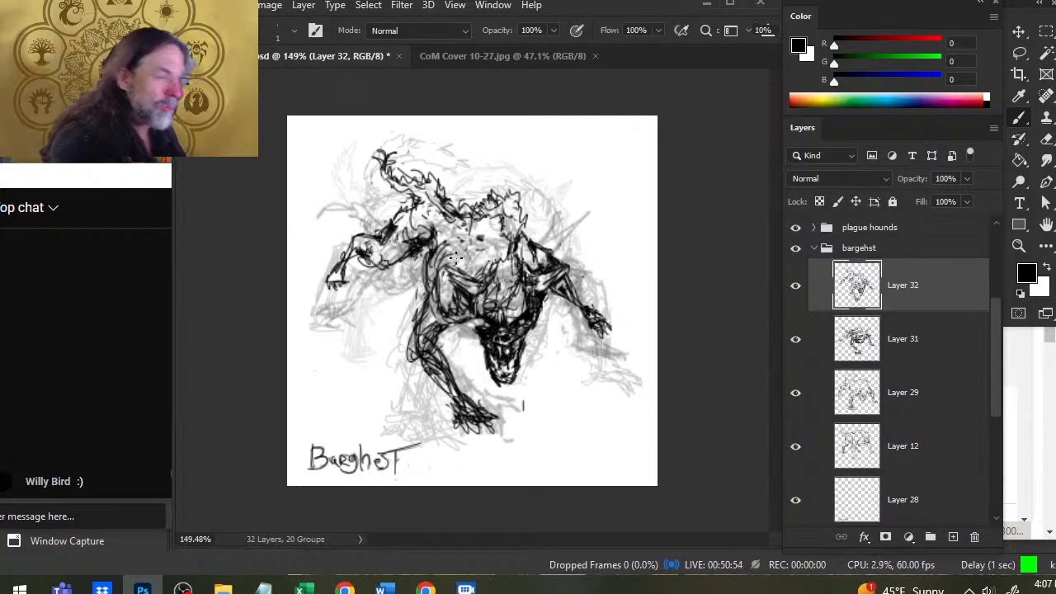
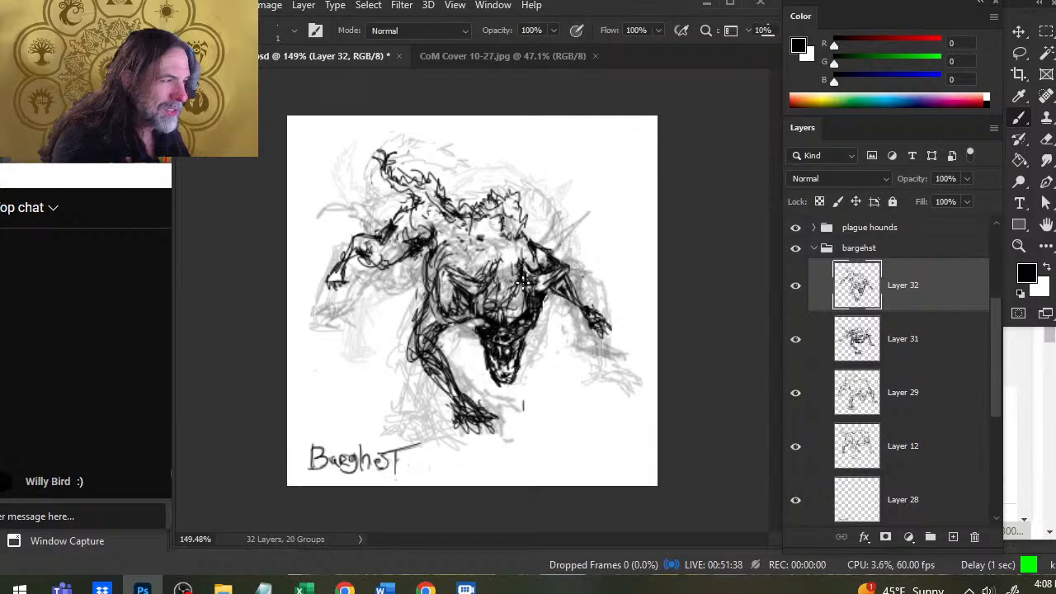
# - Refine the forehead, muzzle and jaw outline with alternating eraser and brush strokes
pyautogui.press('e')
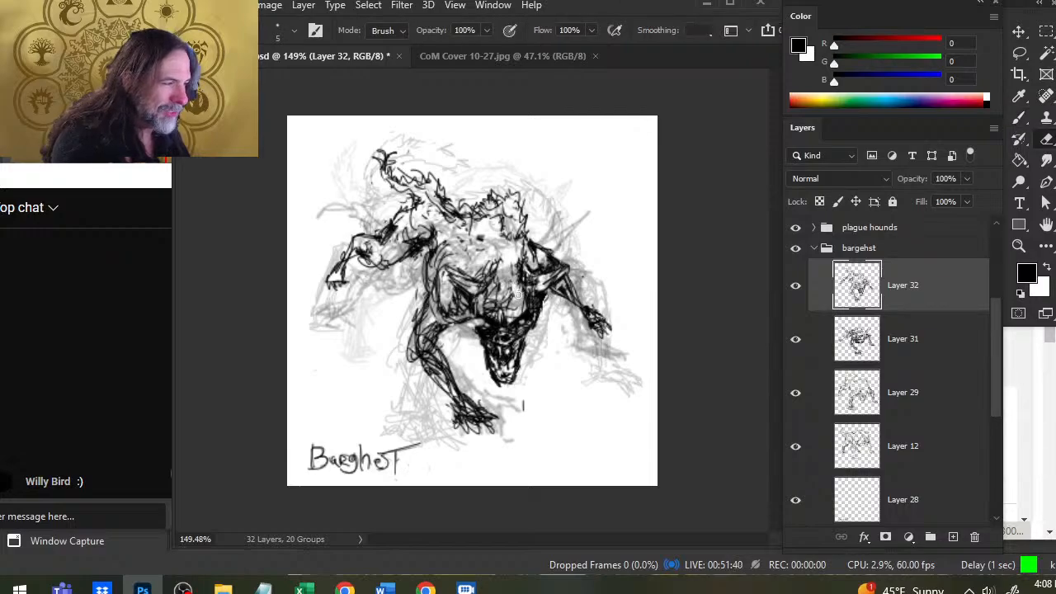
pyautogui.press('b')
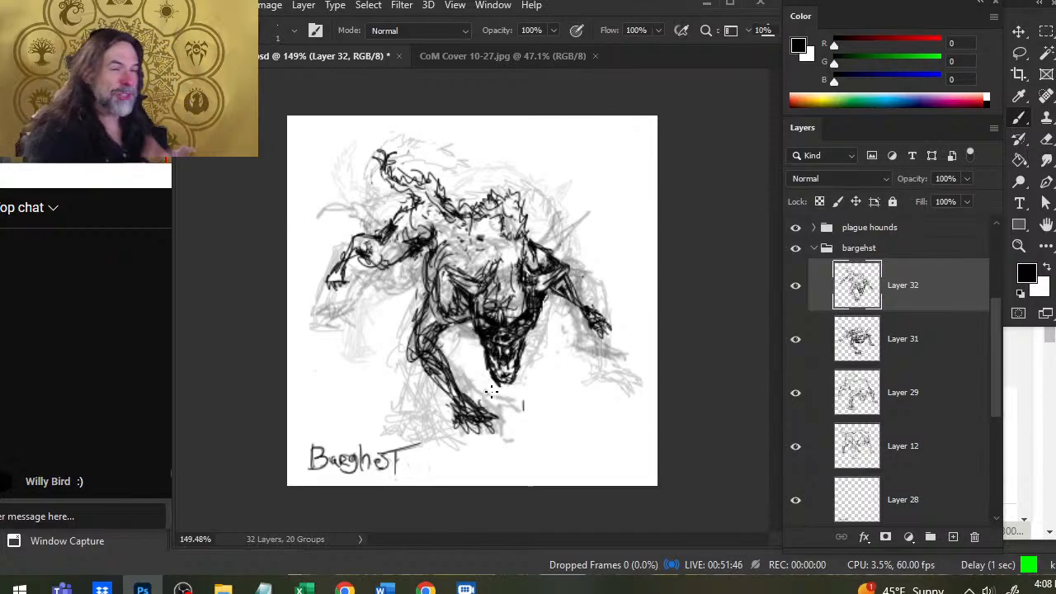
pyautogui.press('e')
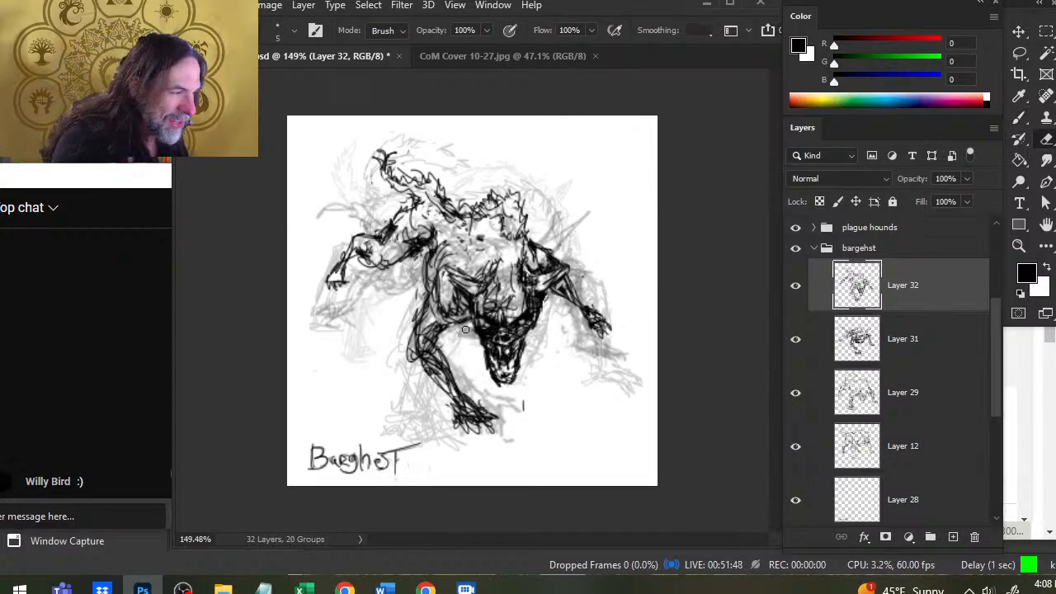
pyautogui.press('b')
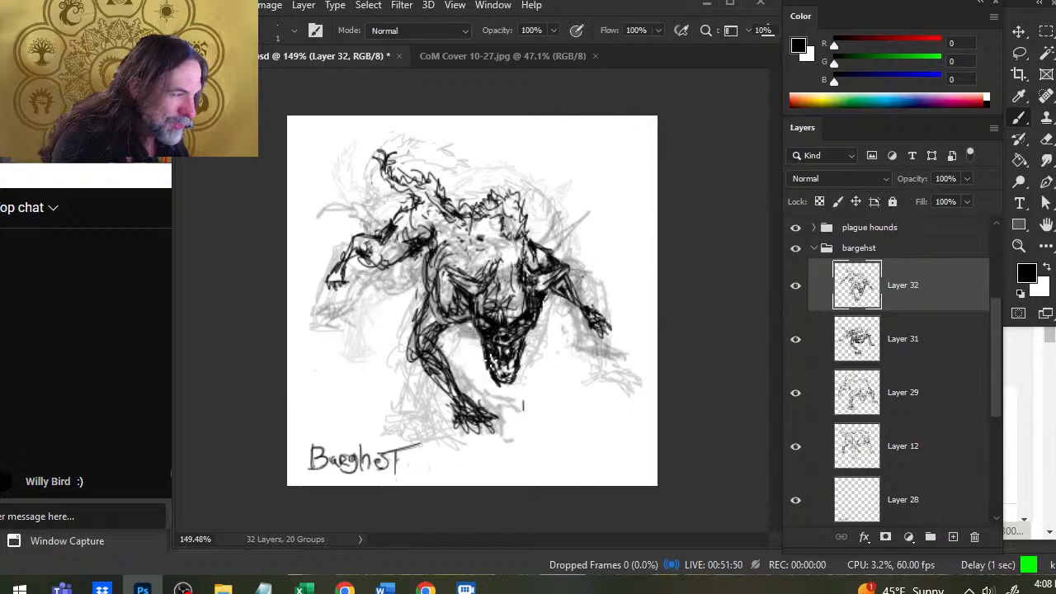
pyautogui.press('e')
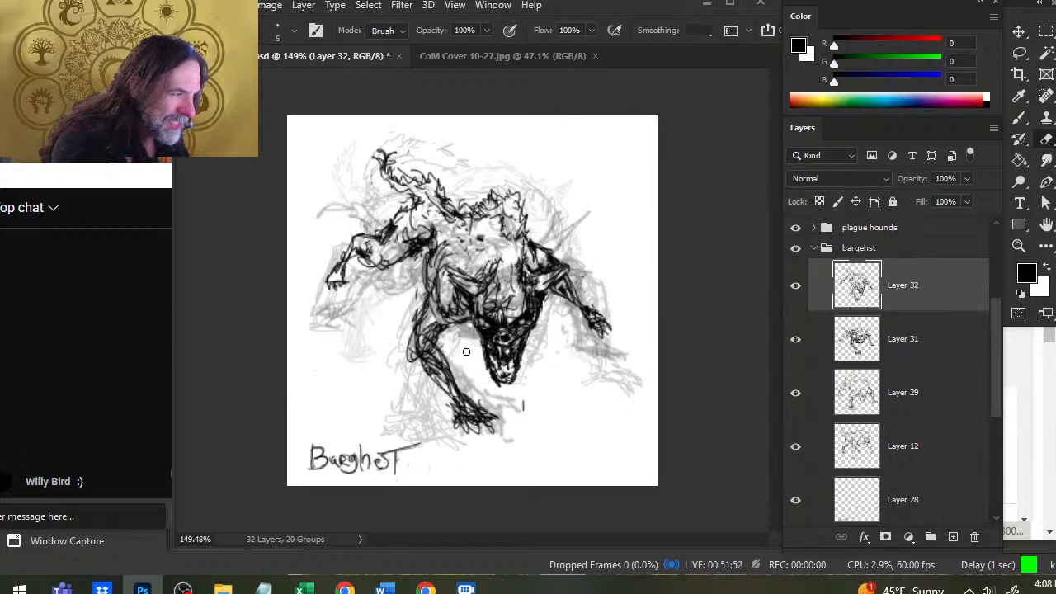
pyautogui.press('b')
pyautogui.press('e')
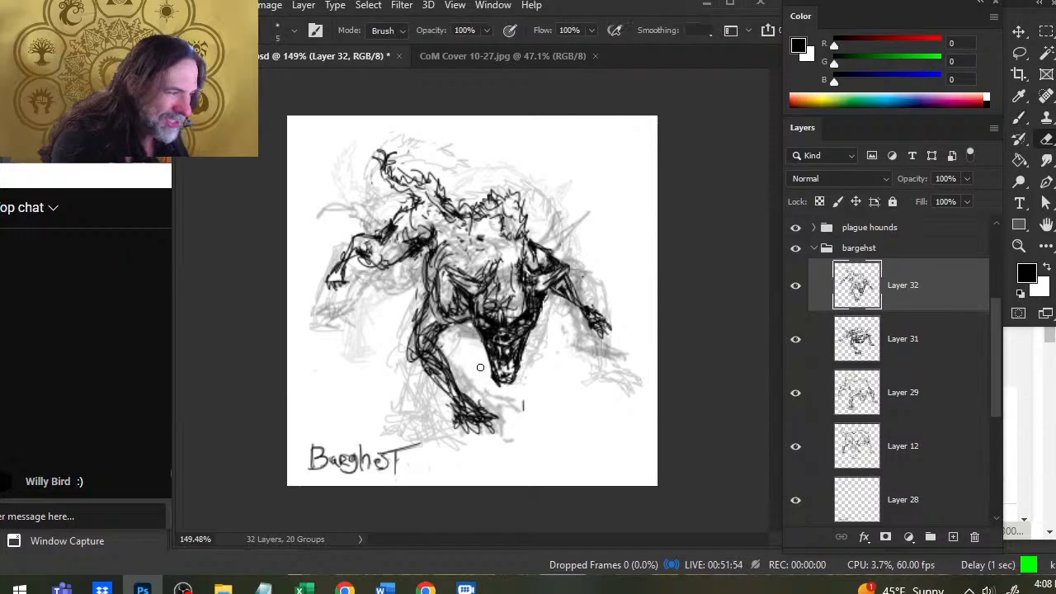
pyautogui.press('b')
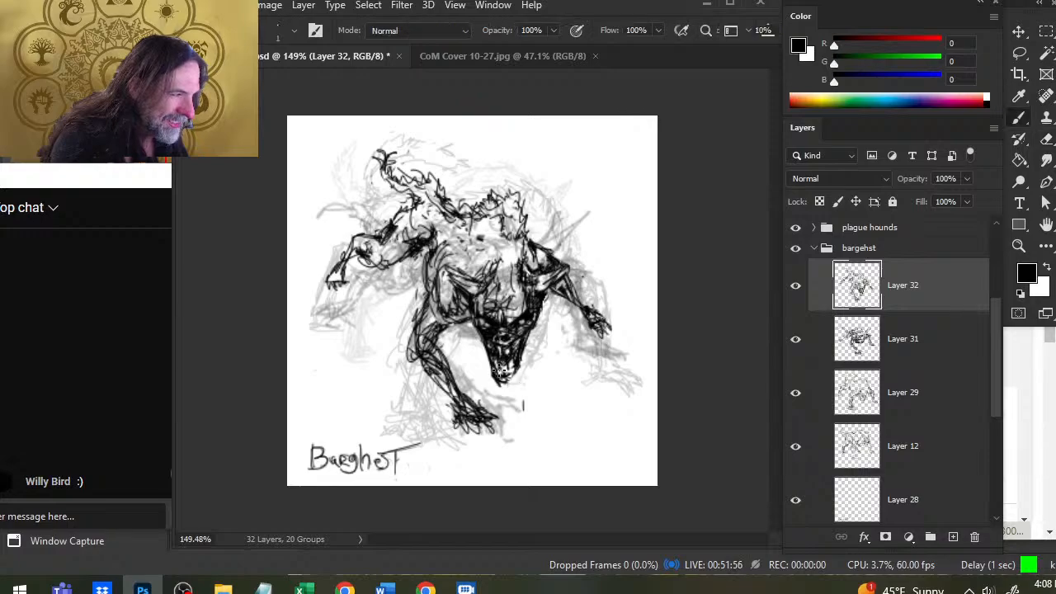
pyautogui.press('e')
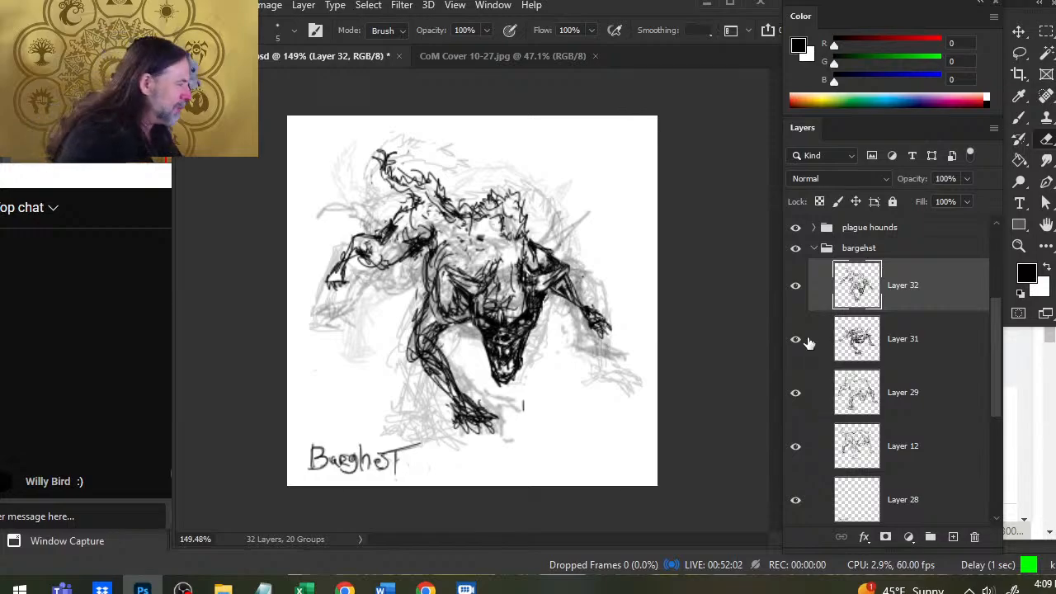
# - Hide the underlying sketch layers Layer 31, Layer 29 and Layer 12, keeping the lettering on Layer 28 visible
pyautogui.moveTo(797, 339); pyautogui.dragTo(797, 444)
pyautogui.click(796, 501)
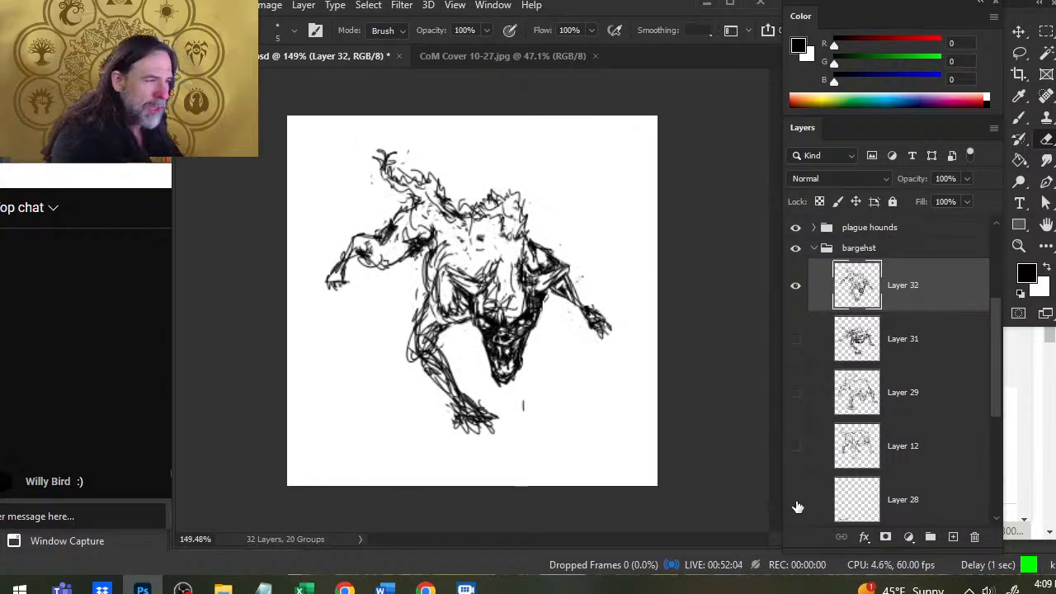
pyautogui.click(796, 500)
# - Move the creature on Layer 32 and enlarge it slightly with Free Transform to fill more of the canvas
pyautogui.press('v')
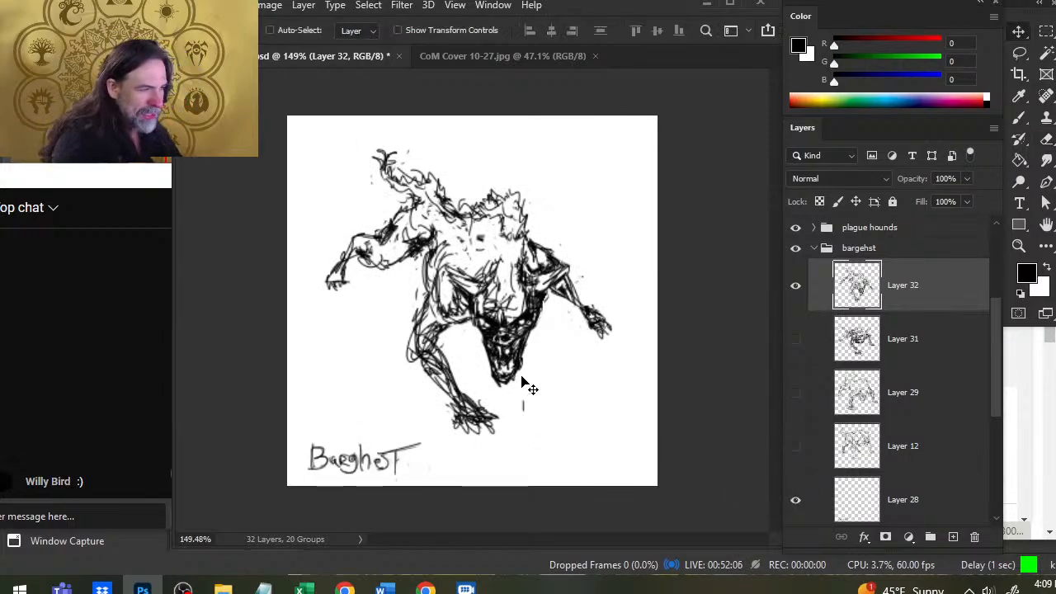
pyautogui.moveTo(530, 389); pyautogui.dragTo(547, 396)
pyautogui.press('l')
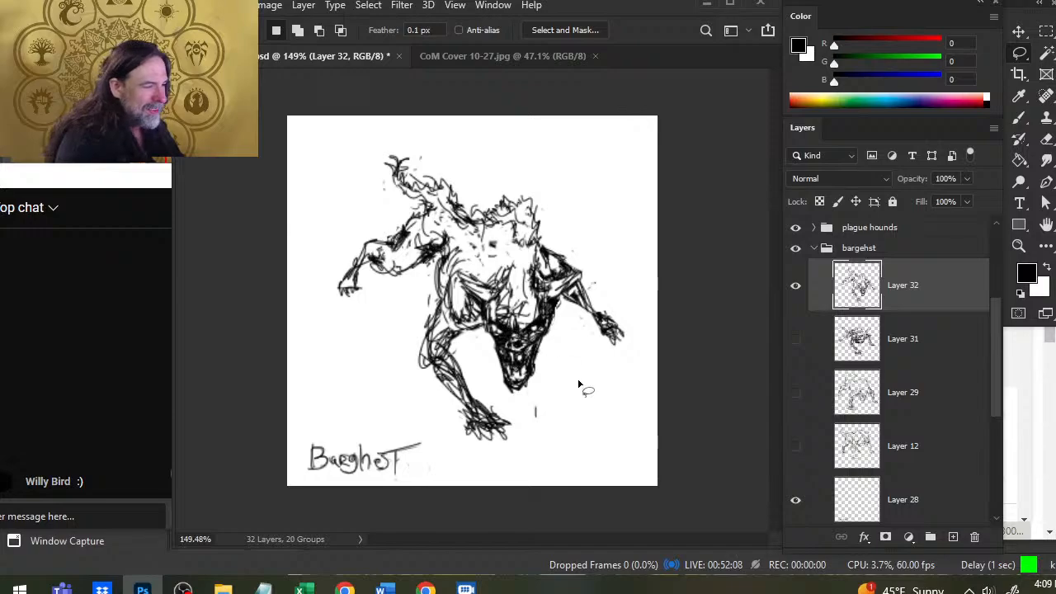
pyautogui.rightClick(517, 361)
pyautogui.click(578, 243)
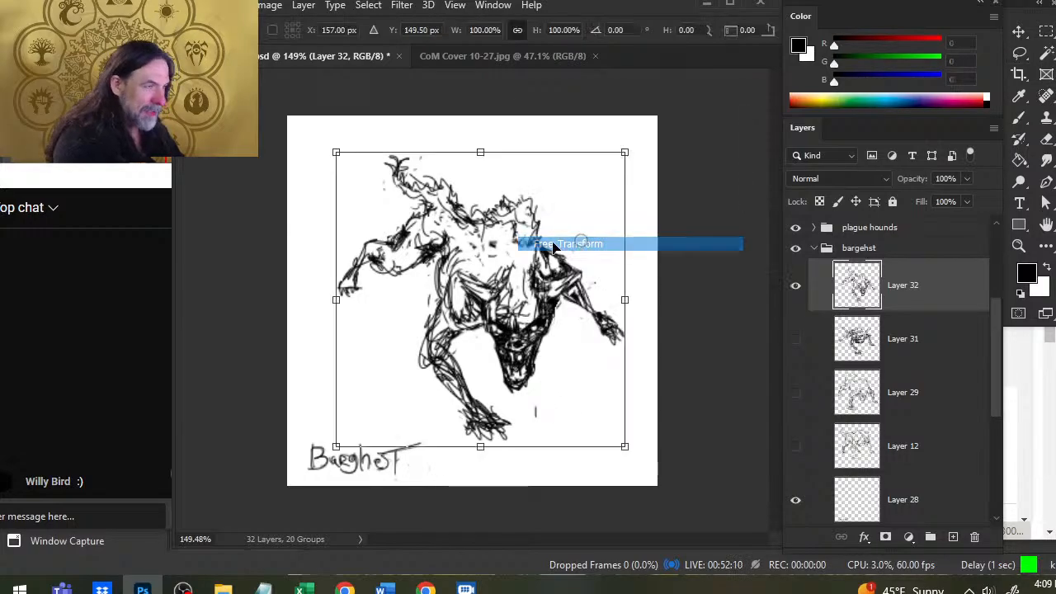
pyautogui.moveTo(346, 149); pyautogui.dragTo(323, 136)
pyautogui.press('Return')
pyautogui.press('v')
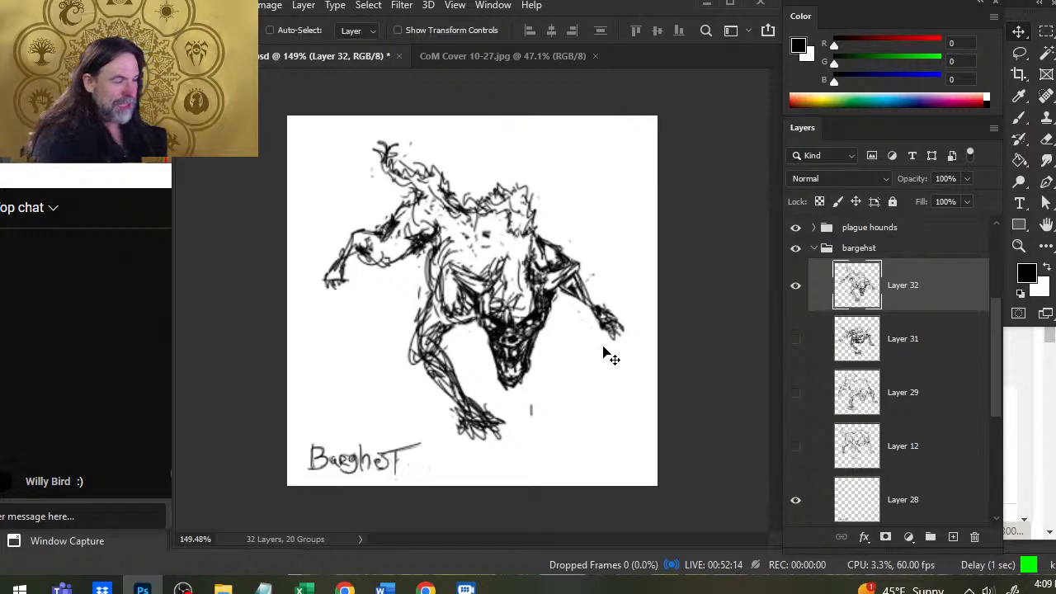
pyautogui.moveTo(633, 359); pyautogui.dragTo(632, 367)
# - Select the far forearm and paw with the Lasso, pull them inward toward the head and deselect
pyautogui.press('z')
pyautogui.moveTo(506, 332); pyautogui.dragTo(468, 361)
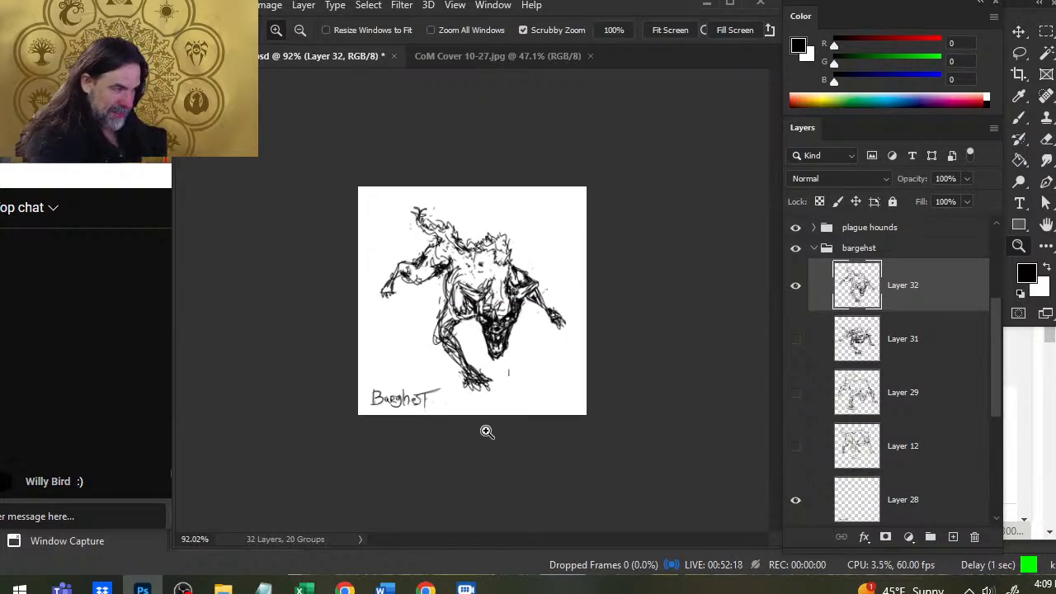
pyautogui.press('l')
pyautogui.moveTo(547, 284)
pyautogui.mouseDown()
pyautogui.moveTo(532, 290)
pyautogui.moveTo(568, 334)
pyautogui.moveTo(554, 335)
pyautogui.mouseUp()
pyautogui.press('v')
pyautogui.press('l')
pyautogui.hotkey('ctrl', 'd')
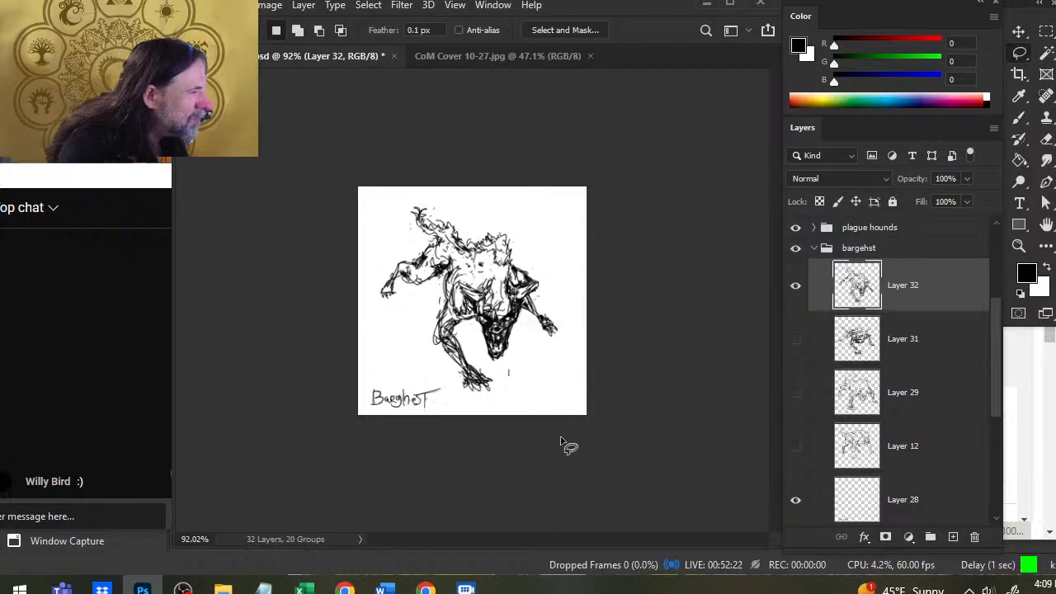
# - Clean up beside the far elbow, then lasso the far front paw, nudge it closer to the body and deselect
pyautogui.press('e')
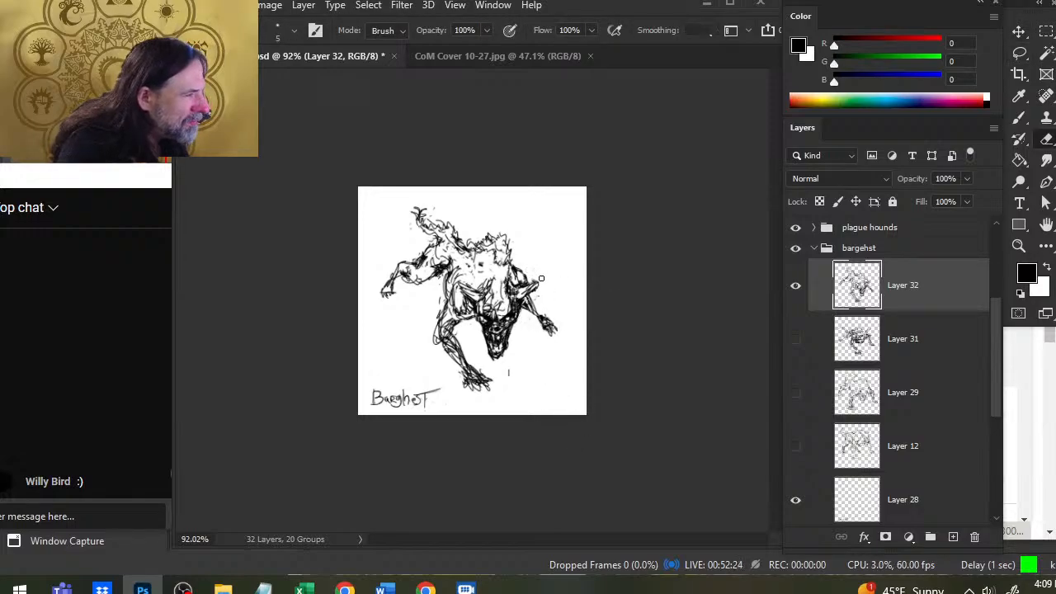
pyautogui.press('l')
pyautogui.moveTo(550, 329)
pyautogui.mouseDown()
pyautogui.moveTo(538, 310)
pyautogui.moveTo(551, 333)
pyautogui.mouseUp()
pyautogui.press('v')
pyautogui.press('l')
pyautogui.hotkey('ctrl', 'd')
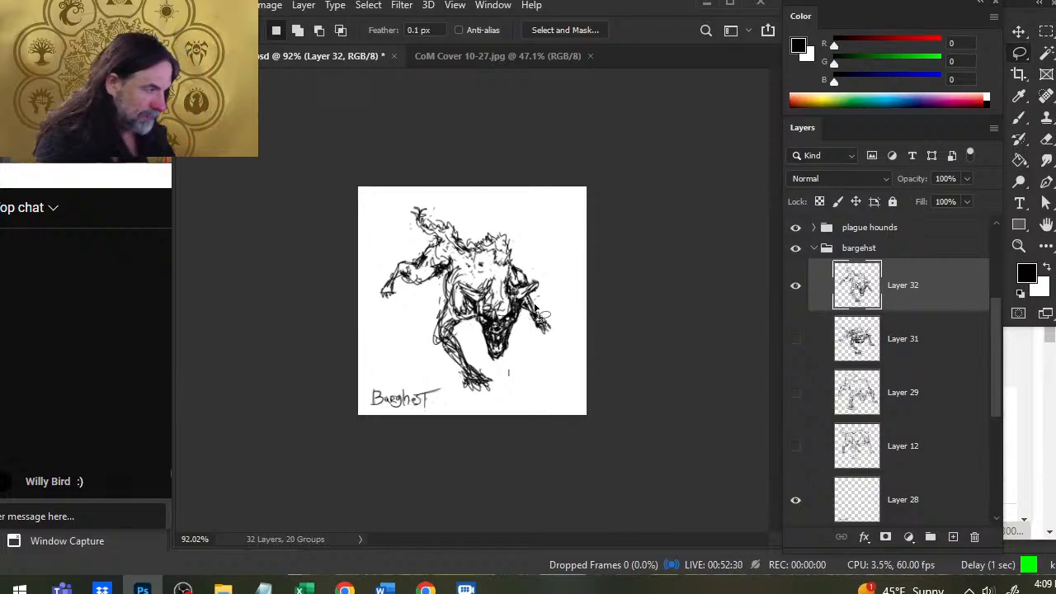
# - Lasso the lower far forearm with its paw, raise it to shorten the limb and deselect
pyautogui.moveTo(534, 299)
pyautogui.mouseDown()
pyautogui.moveTo(552, 305)
pyautogui.moveTo(533, 295)
pyautogui.moveTo(537, 315)
pyautogui.mouseUp()
pyautogui.press('v')
pyautogui.press('l')
pyautogui.hotkey('ctrl', 'd')
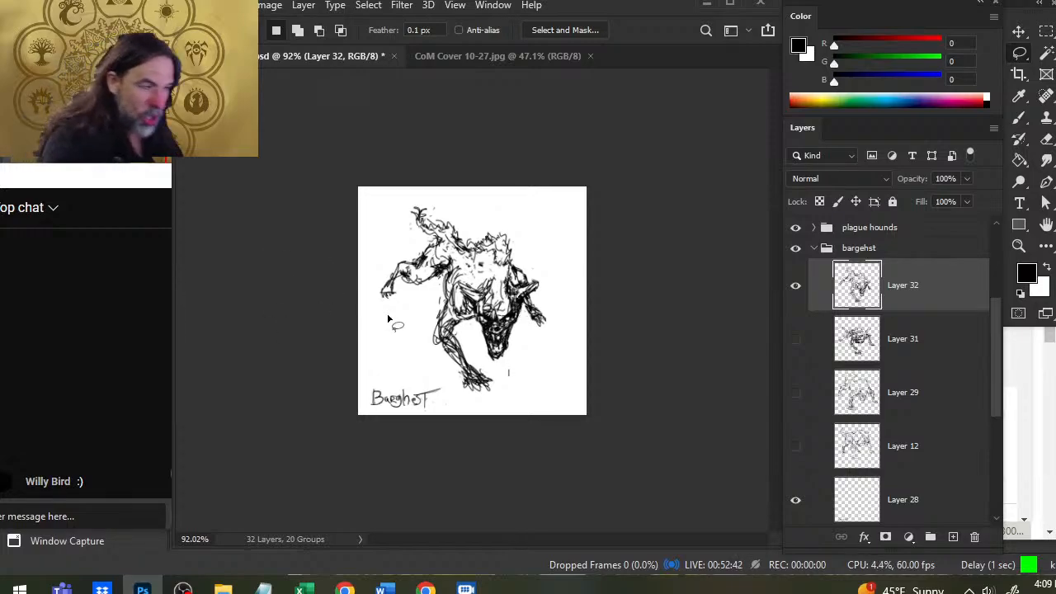
# - Draw two ground guide lines beneath the creature, meeting in a corner below the near front paw
pyautogui.press('b')
pyautogui.moveTo(364, 290)
pyautogui.mouseDown()
pyautogui.moveTo(460, 409)
pyautogui.moveTo(487, 415)
pyautogui.moveTo(456, 421)
pyautogui.moveTo(583, 319)
pyautogui.mouseUp()
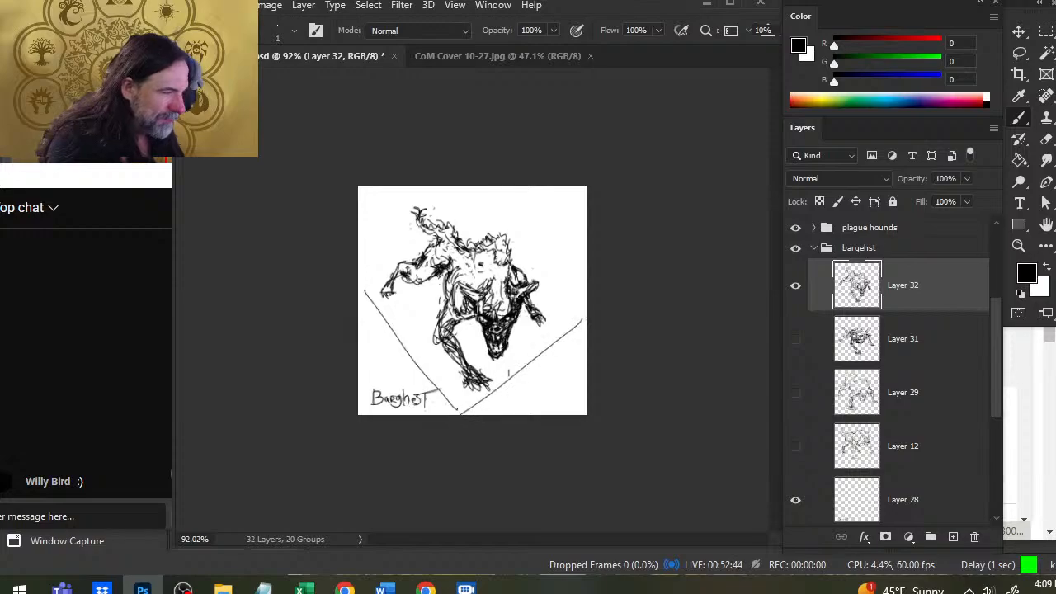
# - Complete the ground plane around the creature with two rear edges and a cross line through its middle
pyautogui.moveTo(513, 250); pyautogui.dragTo(584, 304)
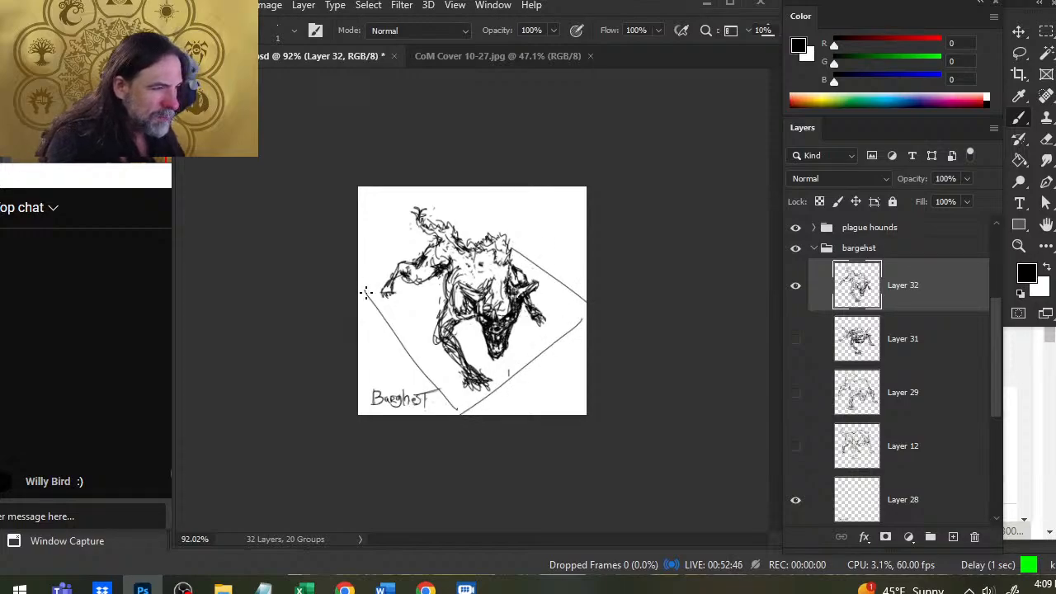
pyautogui.moveTo(365, 291); pyautogui.dragTo(511, 248)
pyautogui.moveTo(400, 337)
pyautogui.mouseDown()
pyautogui.moveTo(518, 321)
pyautogui.moveTo(536, 355)
pyautogui.mouseUp()
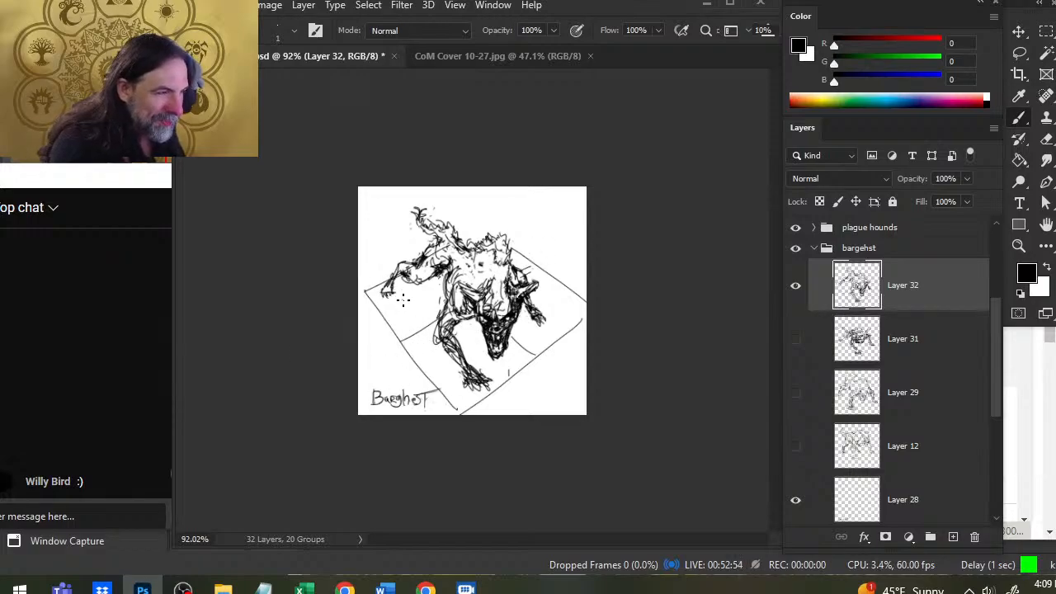
# - Try an alternative lower hind leg and loose strokes above the rear paw, and erase them
pyautogui.moveTo(402, 298)
pyautogui.mouseDown()
pyautogui.moveTo(401, 231)
pyautogui.moveTo(390, 246)
pyautogui.moveTo(399, 302)
pyautogui.mouseUp()
pyautogui.moveTo(400, 254)
pyautogui.mouseDown()
pyautogui.moveTo(399, 310)
pyautogui.moveTo(410, 244)
pyautogui.moveTo(394, 282)
pyautogui.moveTo(405, 293)
pyautogui.mouseUp()
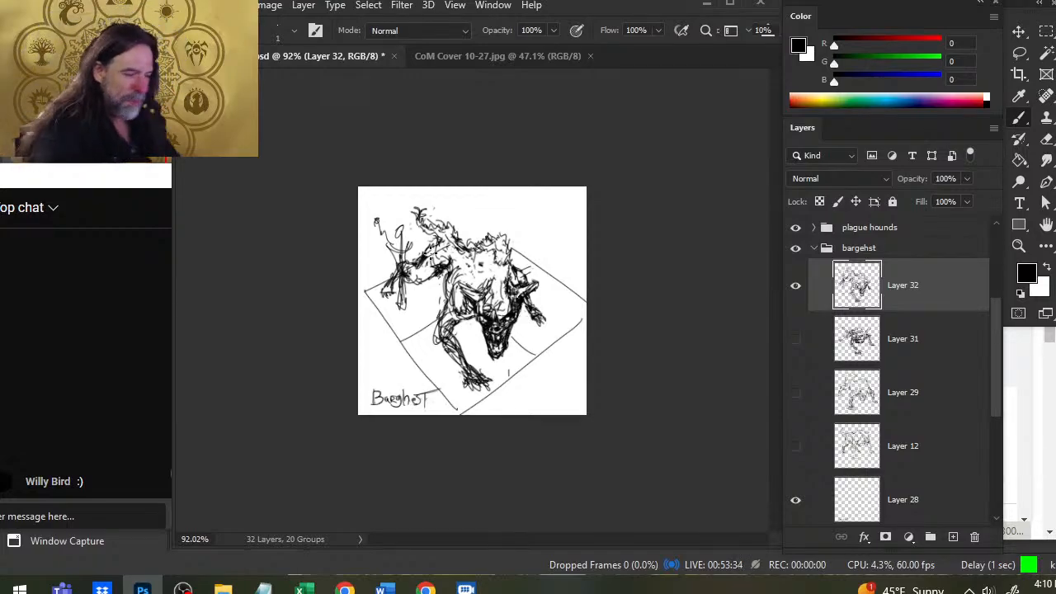
pyautogui.press('e')
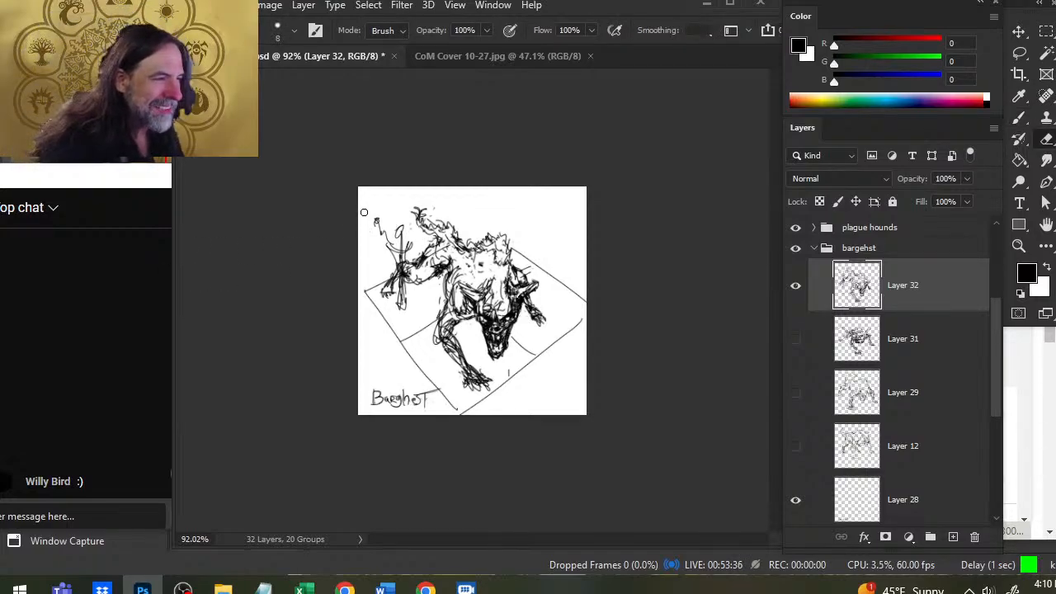
pyautogui.moveTo(383, 231); pyautogui.dragTo(395, 247)
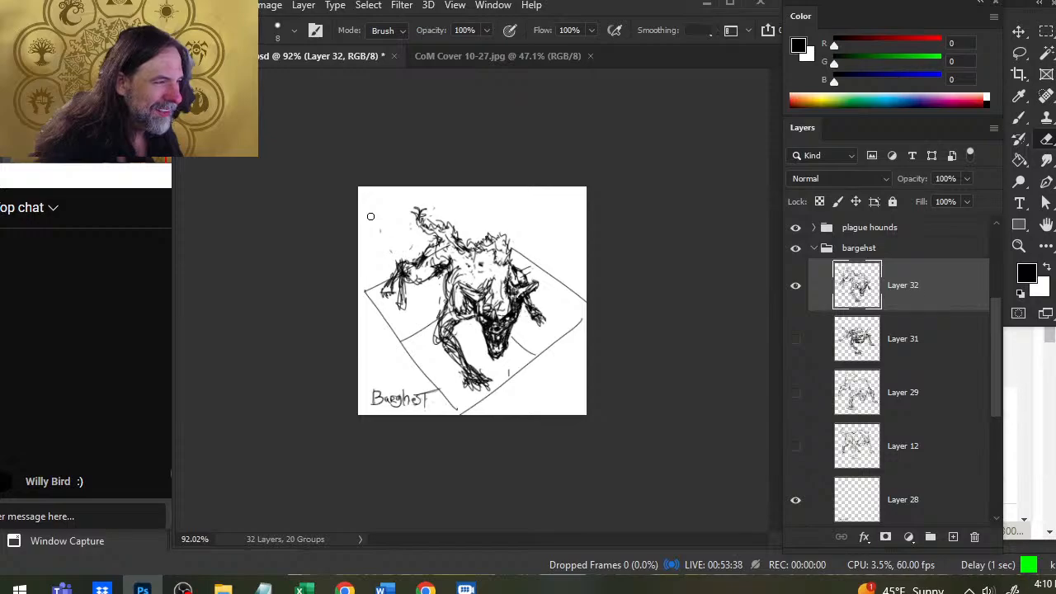
# - Touch up the lower hind leg between knee and paw with alternating Brush and Eraser strokes
pyautogui.press('b')
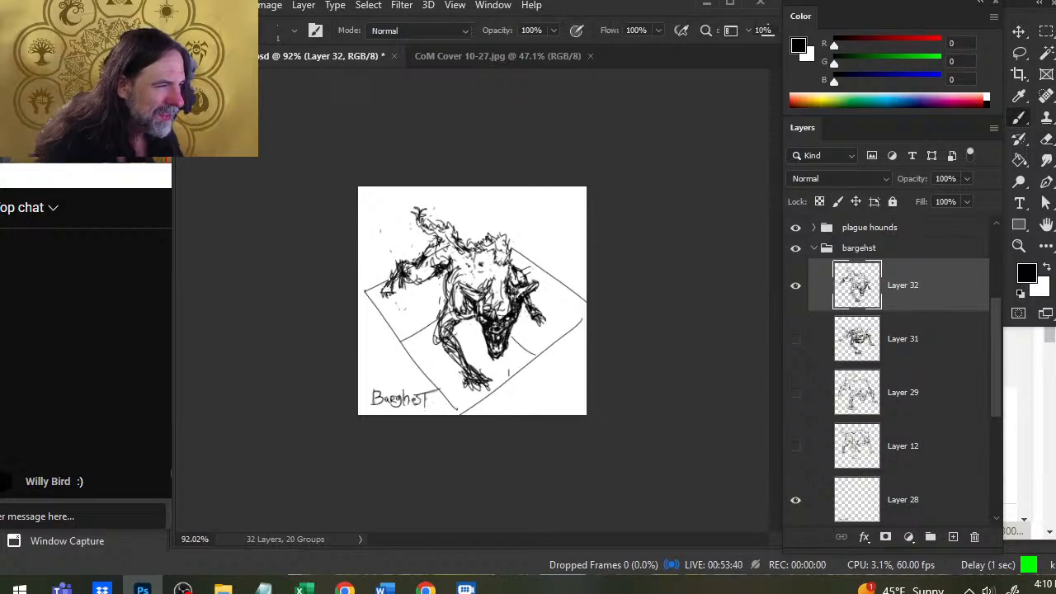
pyautogui.press('e')
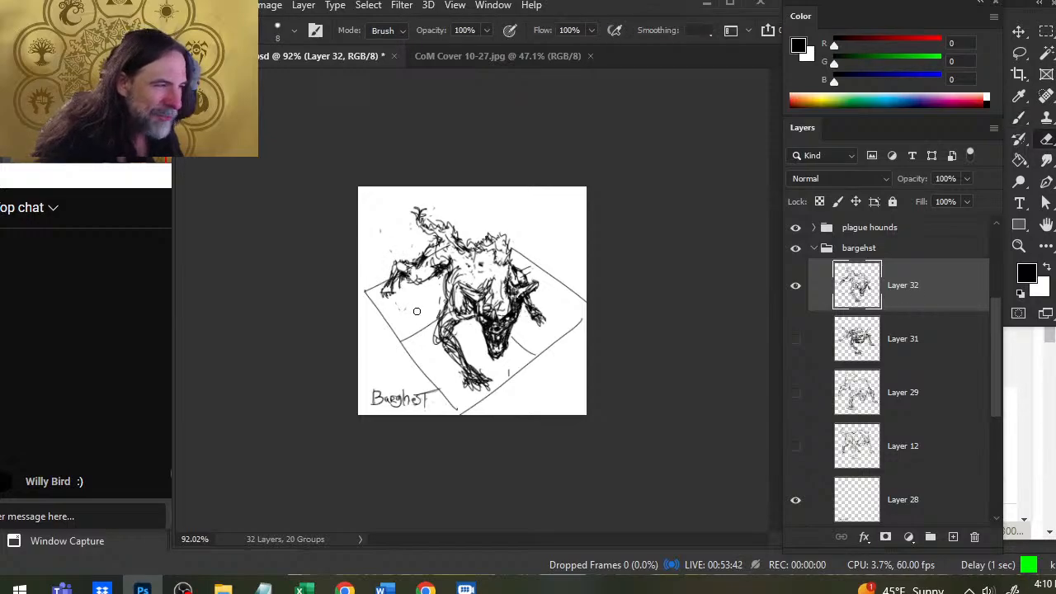
pyautogui.press('b')
pyautogui.press('e')
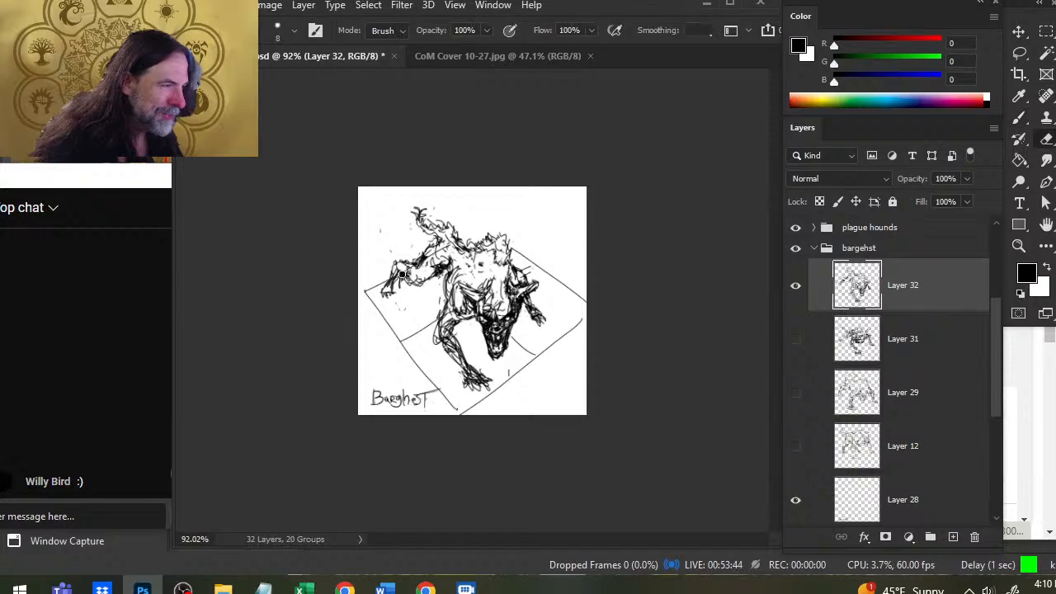
# - Lasso the ground guide lines around the creature, cut them and paste them in place on their own layer
pyautogui.press('l')
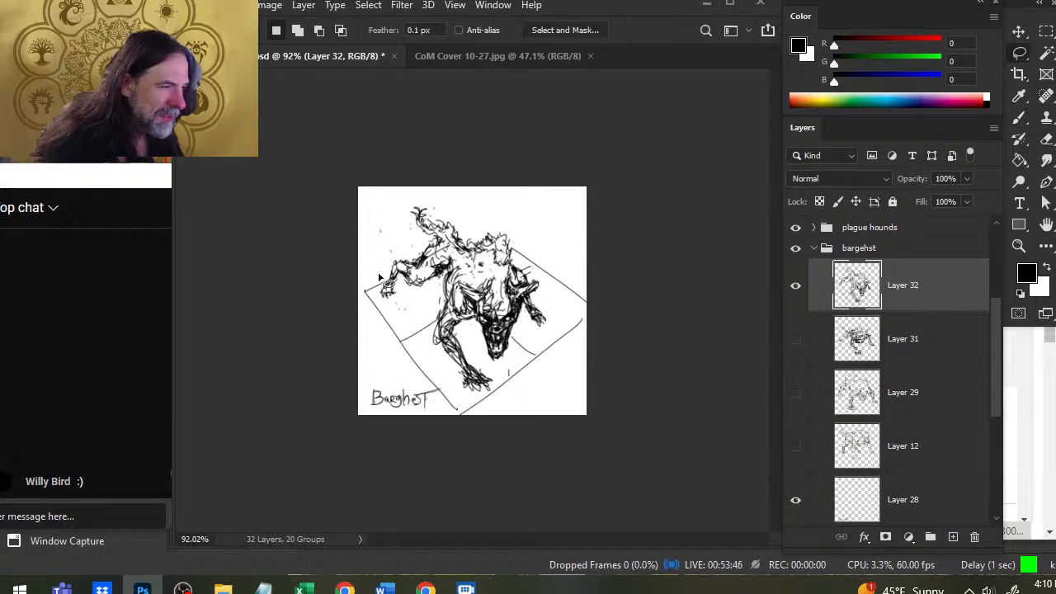
pyautogui.moveTo(409, 312)
pyautogui.mouseDown()
pyautogui.moveTo(383, 277)
pyautogui.moveTo(360, 291)
pyautogui.moveTo(362, 345)
pyautogui.moveTo(445, 414)
pyautogui.moveTo(488, 415)
pyautogui.moveTo(484, 397)
pyautogui.moveTo(439, 360)
pyautogui.moveTo(415, 301)
pyautogui.moveTo(383, 304)
pyautogui.mouseUp()
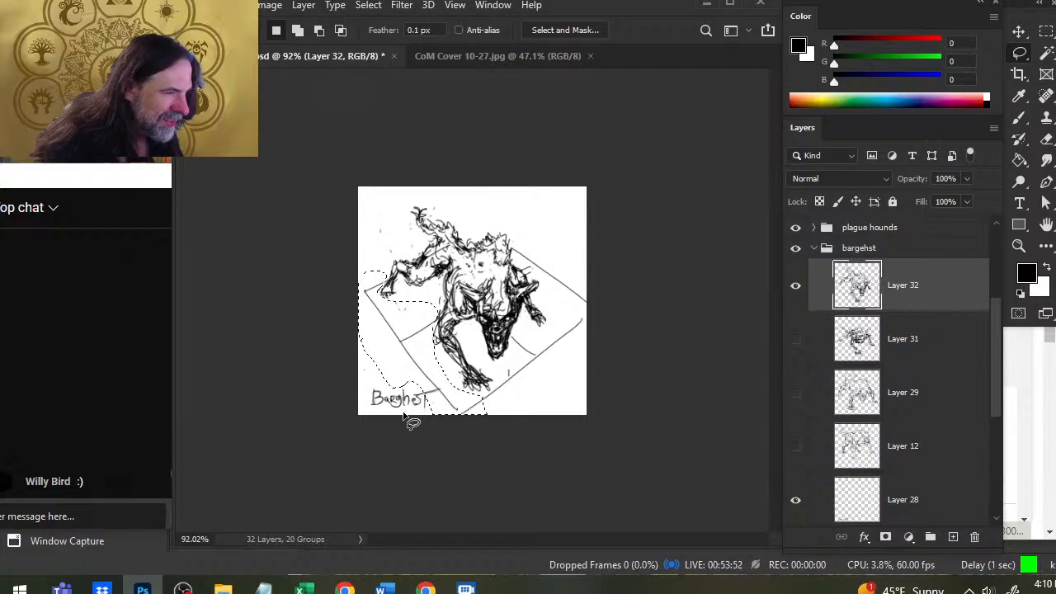
pyautogui.press('shift')
pyautogui.moveTo(468, 396)
pyautogui.mouseDown()
pyautogui.moveTo(495, 414)
pyautogui.moveTo(561, 387)
pyautogui.moveTo(530, 335)
pyautogui.moveTo(465, 434)
pyautogui.mouseUp()
pyautogui.moveTo(557, 330)
pyautogui.mouseDown()
pyautogui.moveTo(526, 334)
pyautogui.moveTo(585, 344)
pyautogui.moveTo(582, 262)
pyautogui.moveTo(507, 244)
pyautogui.moveTo(512, 273)
pyautogui.moveTo(573, 354)
pyautogui.moveTo(570, 386)
pyautogui.mouseUp()
pyautogui.hotkey('ctrl', 'x')
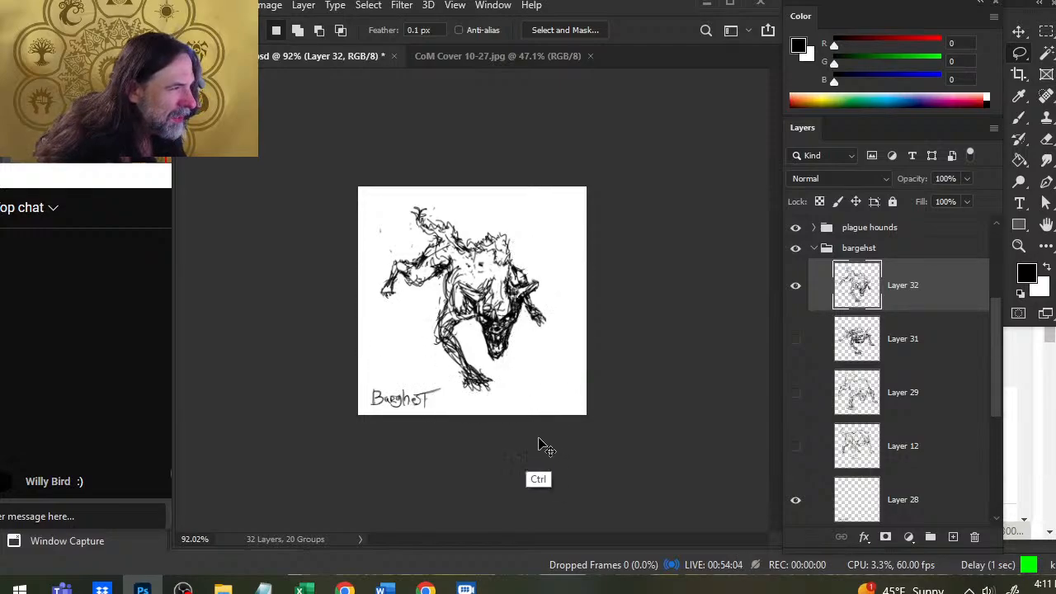
pyautogui.hotkey('ctrl', 'shift', 'v')
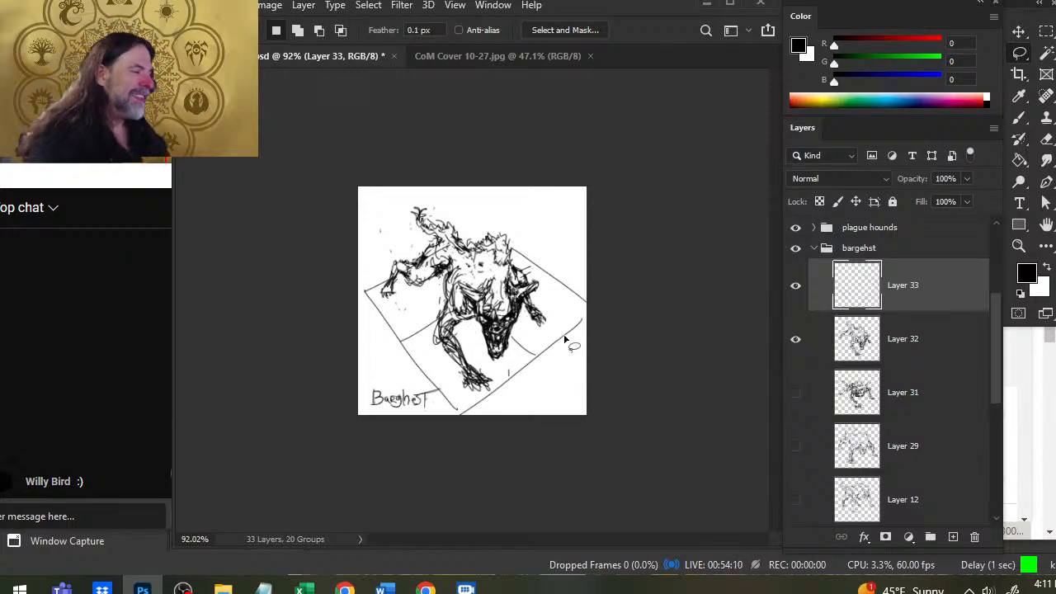
# - Return to Layer 32, lasso the far front paw, nudge it slightly closer to the body and deselect
pyautogui.click(943, 342)
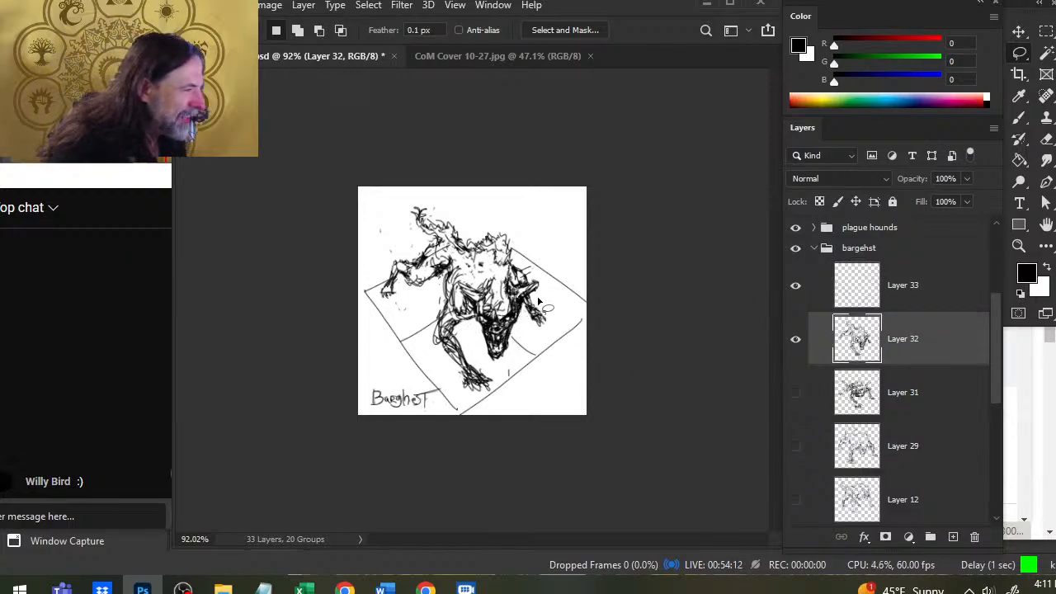
pyautogui.press('v')
pyautogui.moveTo(536, 297); pyautogui.dragTo(551, 317)
pyautogui.press('l')
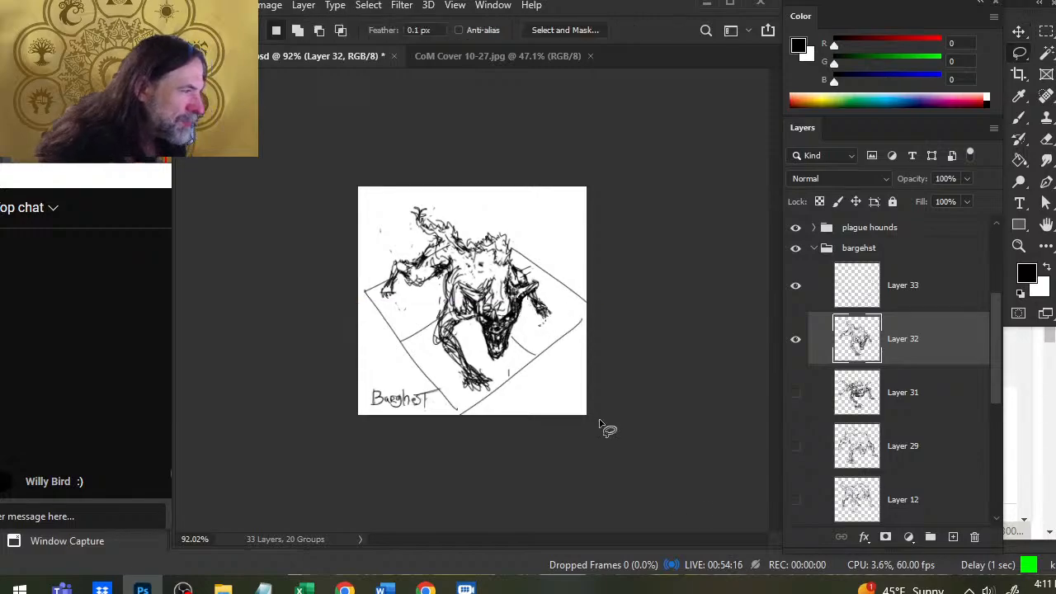
pyautogui.hotkey('ctrl', 'd')
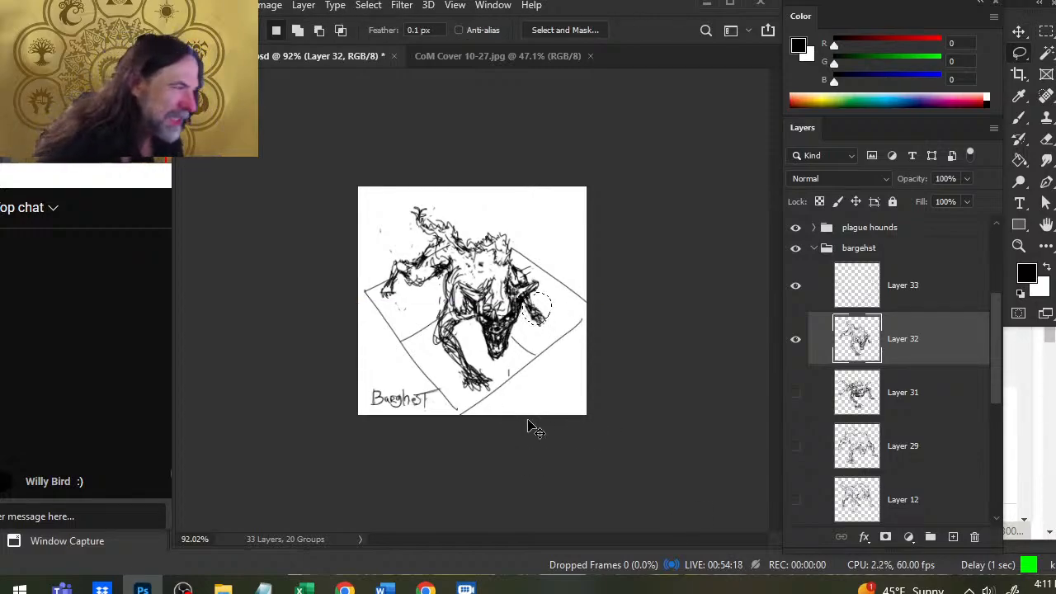
pyautogui.press('v')
pyautogui.moveTo(538, 310); pyautogui.dragTo(536, 308)
pyautogui.hotkey('ctrl', 'd')
pyautogui.press('l')
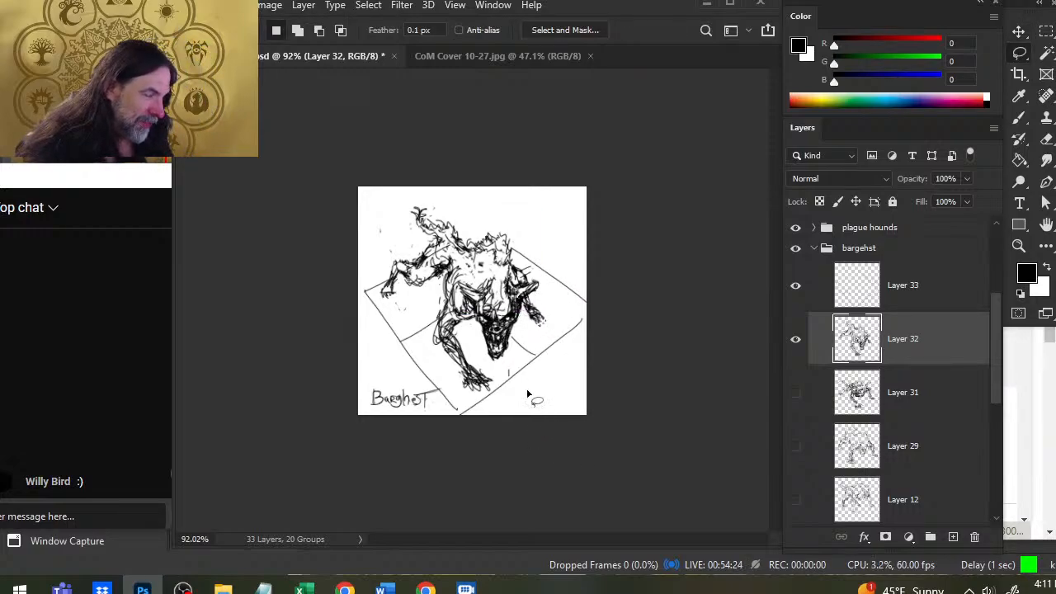
# - Redraw the far shoulder outline behind the ear with brush and eraser, and save the document
pyautogui.press('e')
pyautogui.press('b')
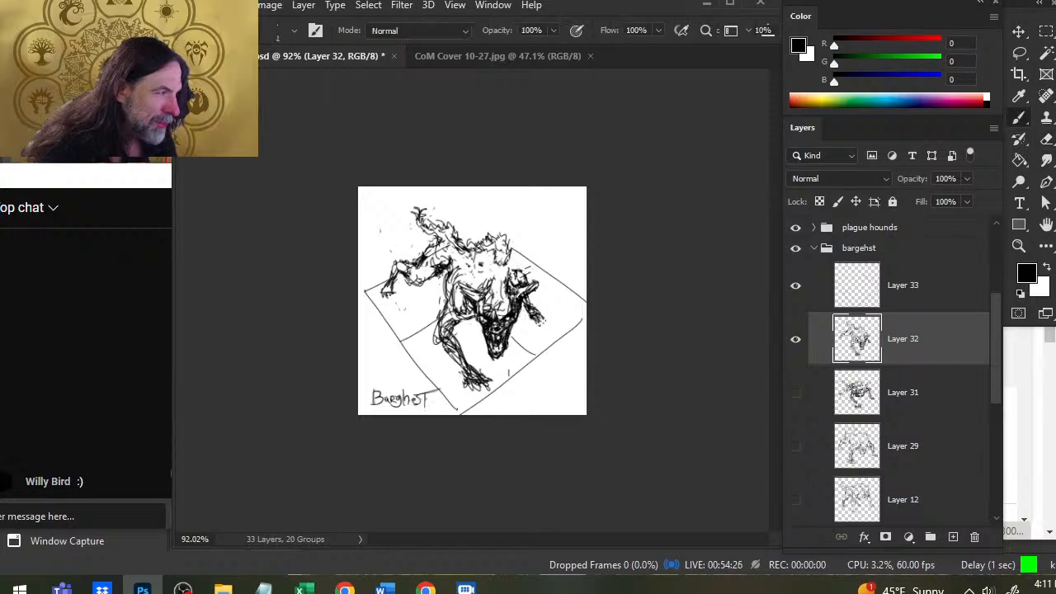
pyautogui.moveTo(506, 288); pyautogui.dragTo(514, 278)
pyautogui.press('e')
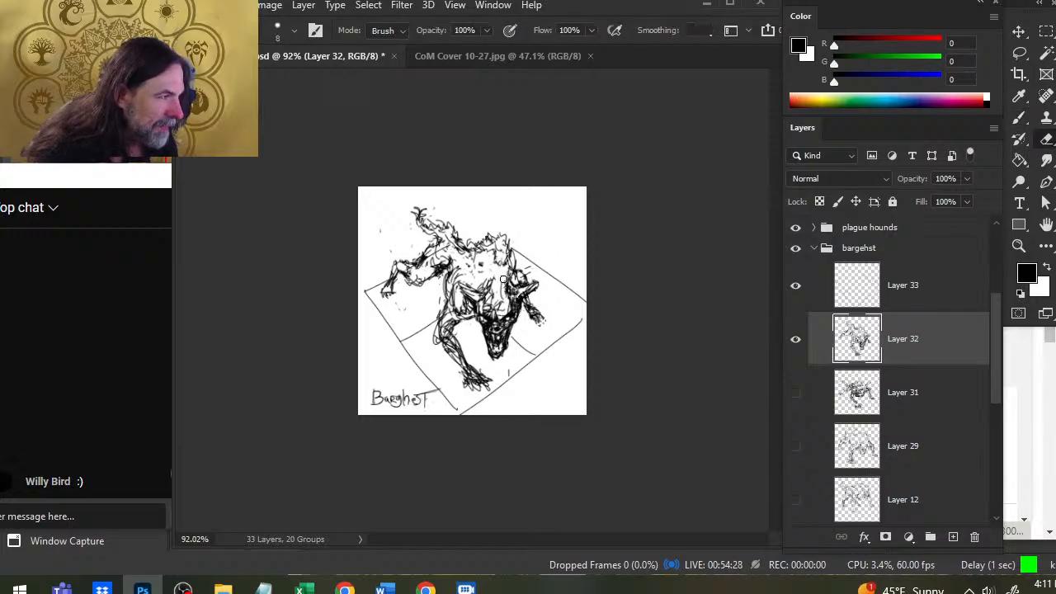
pyautogui.press('b')
pyautogui.moveTo(513, 278)
pyautogui.mouseDown()
pyautogui.moveTo(511, 251)
pyautogui.moveTo(520, 271)
pyautogui.mouseUp()
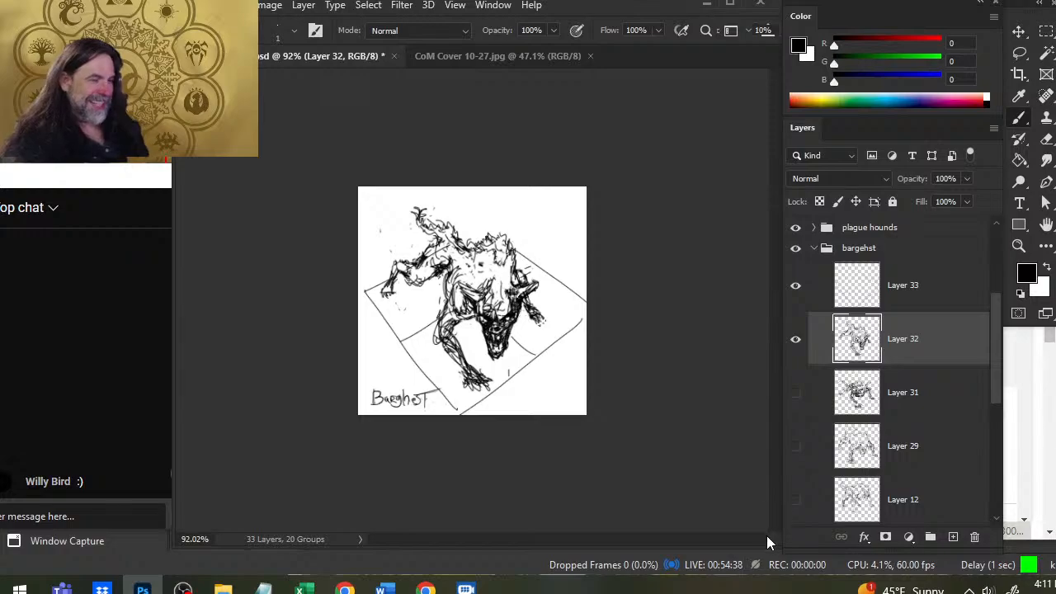
pyautogui.hotkey('ctrl', 's')
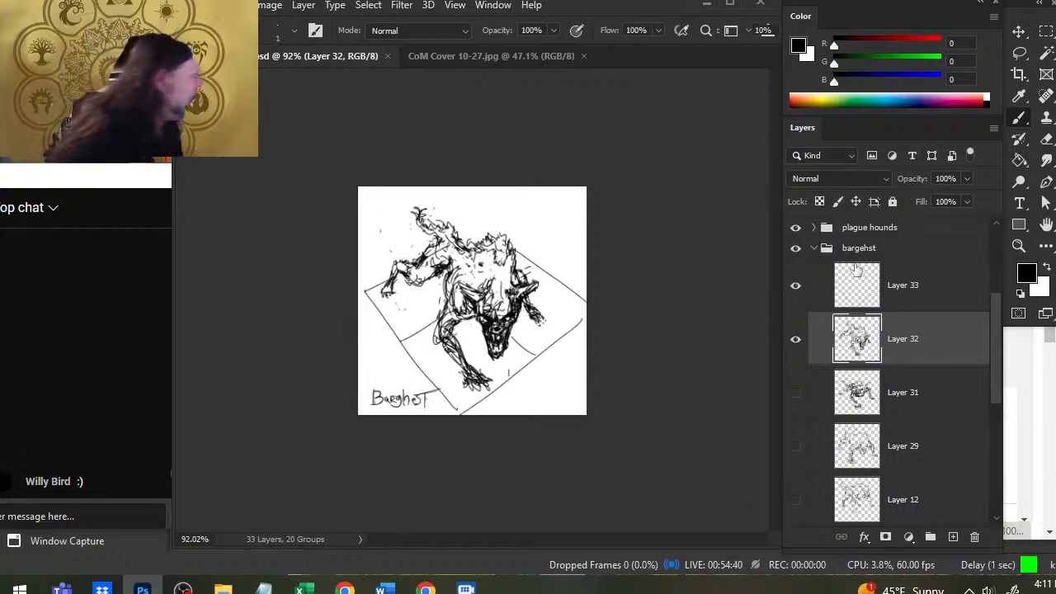
# - Collapse and hide the bargehst group, expand the plague hounds group and select Layer 13
pyautogui.click(813, 248)
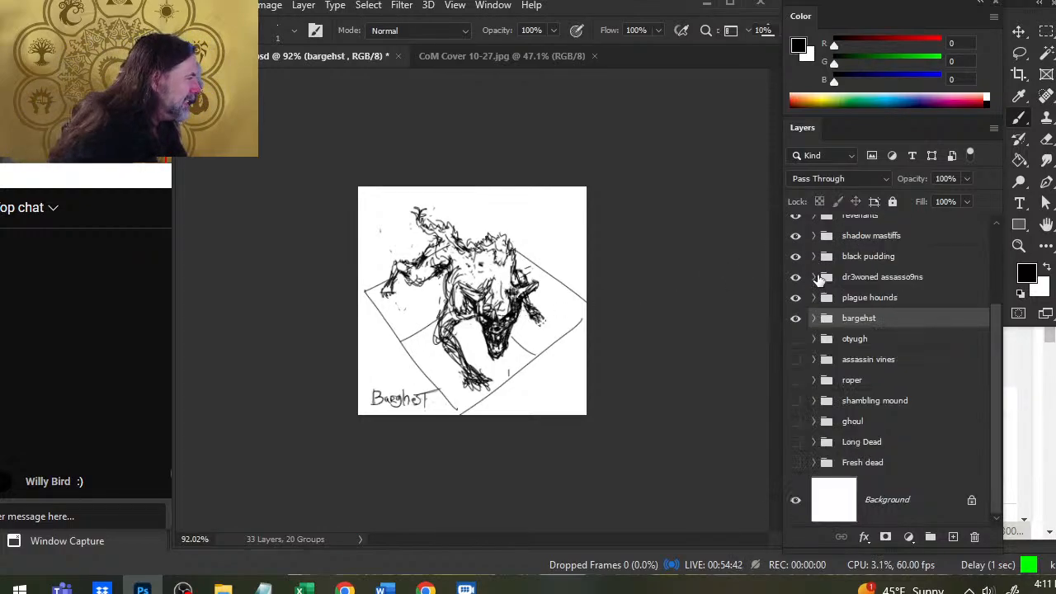
pyautogui.click(794, 320)
pyautogui.click(814, 298)
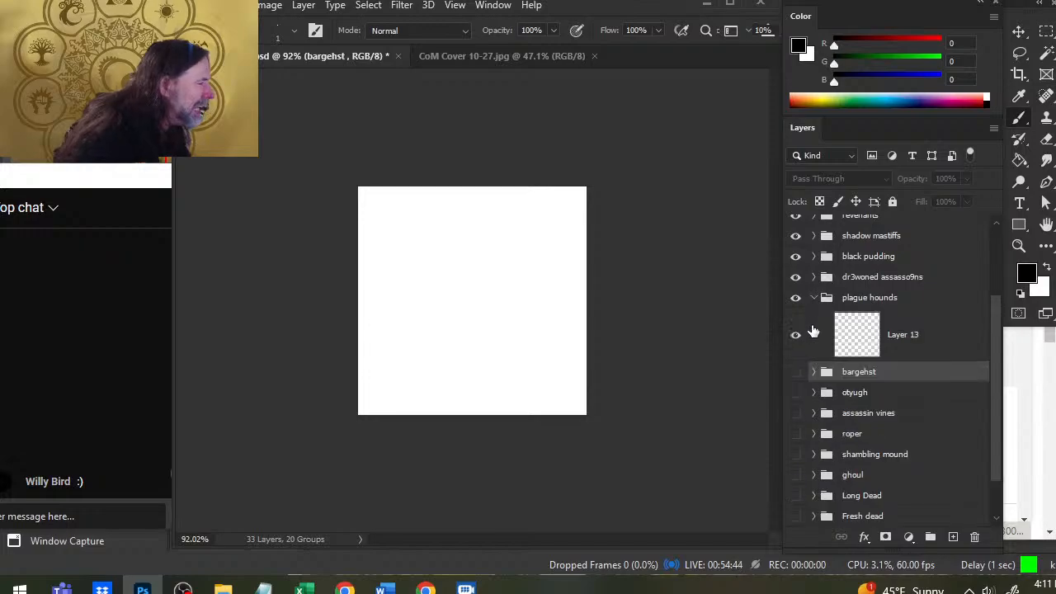
pyautogui.click(895, 337)
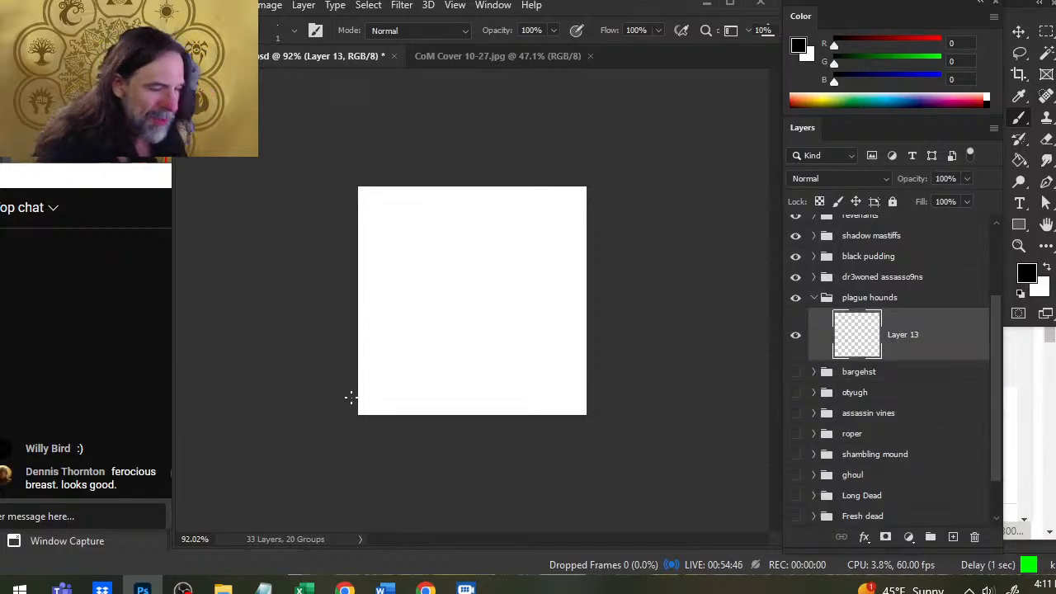
# - Handwrite the label "PlagueHound" in the lower-left corner of the blank canvas
pyautogui.moveTo(384, 399); pyautogui.dragTo(397, 401)
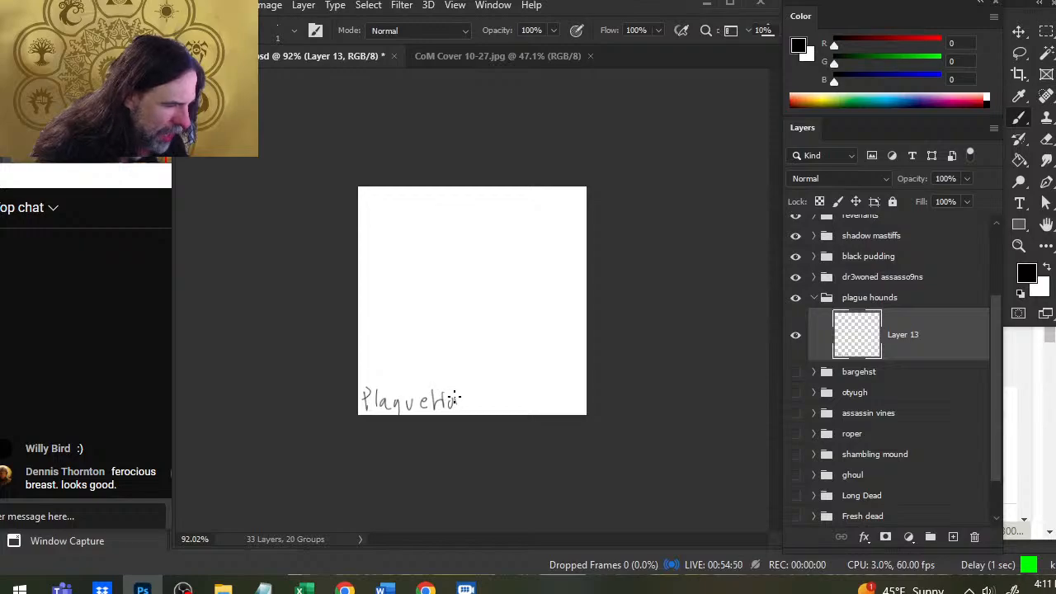
pyautogui.moveTo(473, 408); pyautogui.dragTo(479, 408)
pyautogui.moveTo(485, 402); pyautogui.dragTo(485, 410)
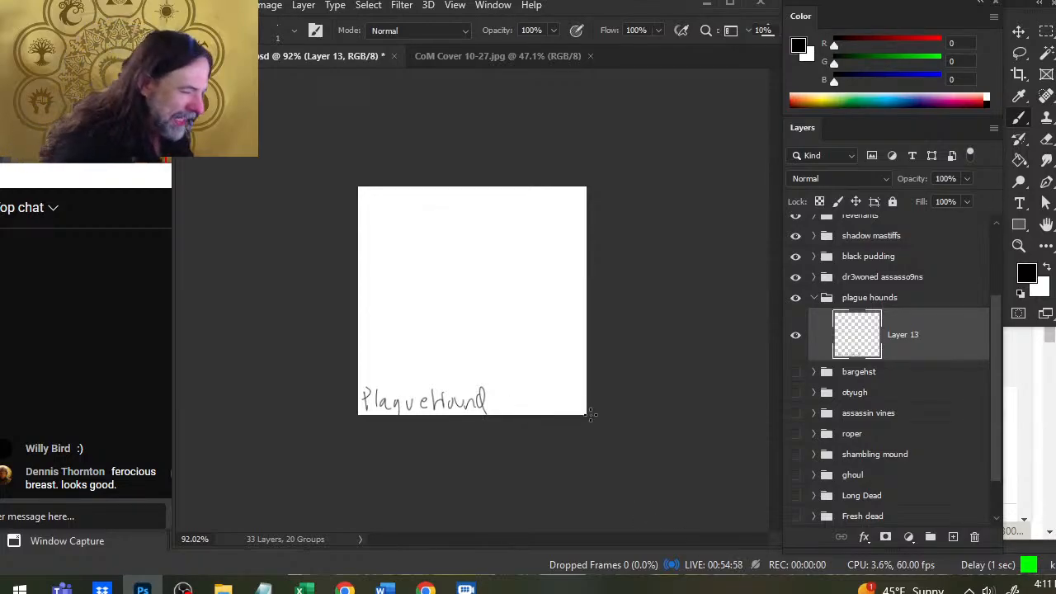
# - Erase the final d of the PlagueHound label and redraw it with a taller, darker stem
pyautogui.press('r')
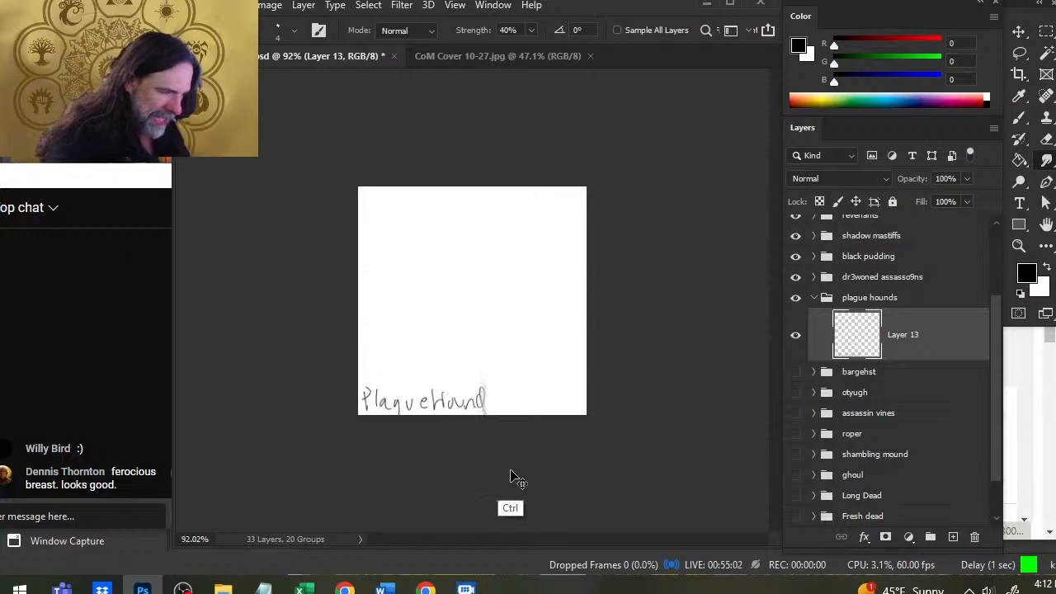
pyautogui.press('e')
pyautogui.moveTo(483, 408); pyautogui.dragTo(483, 376)
pyautogui.press('b')
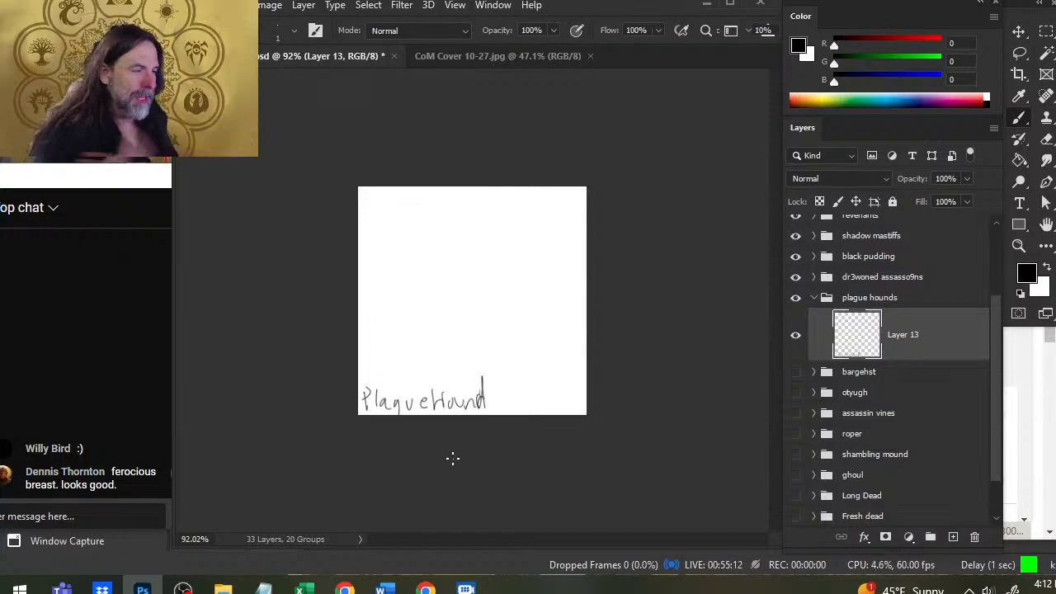
pyautogui.press('e')
pyautogui.moveTo(482, 400); pyautogui.dragTo(490, 402)
pyautogui.press('b')
pyautogui.press('e')
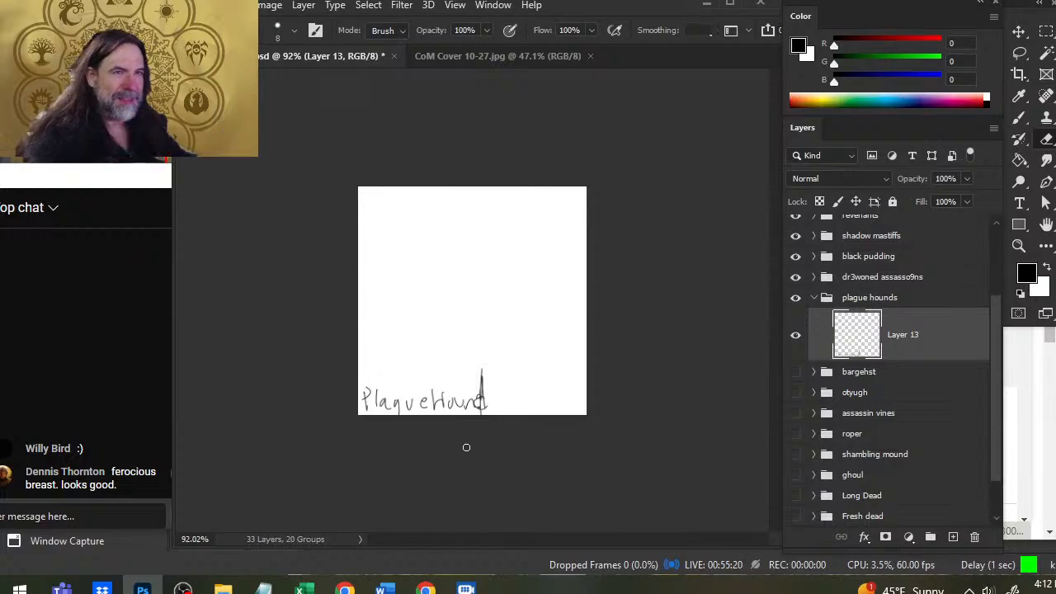
# - Lasso and rework the stem of the label's final d, deselect and tidy the letter's strokes
pyautogui.press('l')
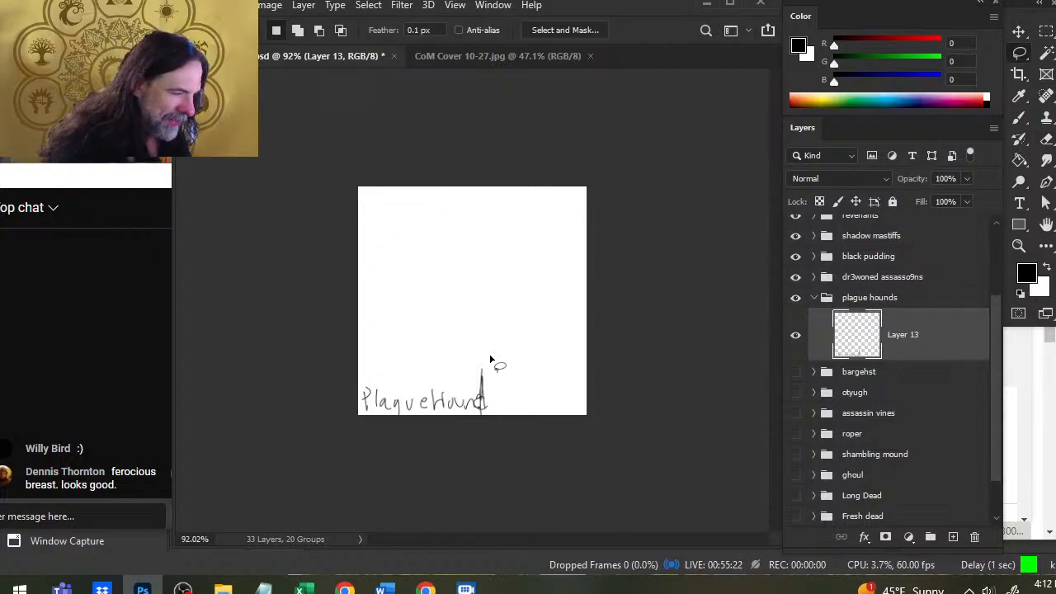
pyautogui.moveTo(476, 376)
pyautogui.mouseDown()
pyautogui.moveTo(491, 388)
pyautogui.moveTo(477, 385)
pyautogui.moveTo(485, 416)
pyautogui.mouseUp()
pyautogui.hotkey('ctrl', 'd')
pyautogui.press('e')
pyautogui.press('b')
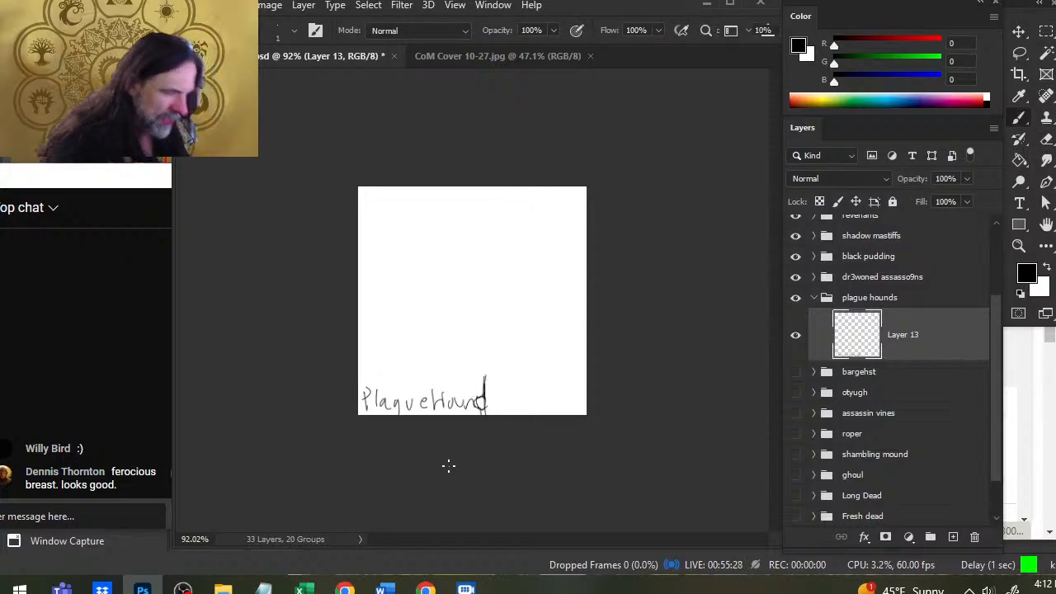
pyautogui.press('e')
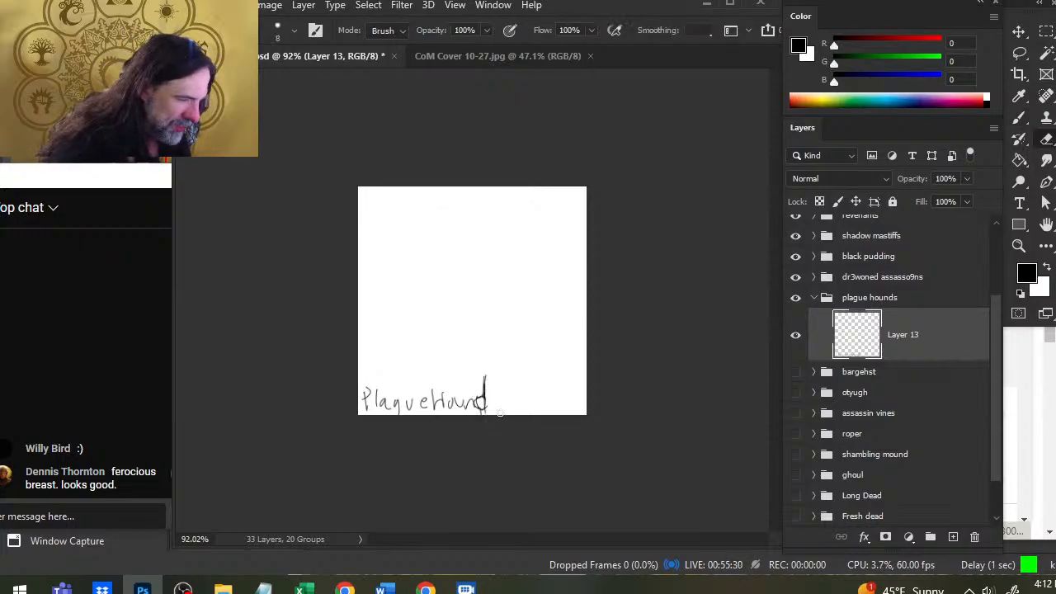
pyautogui.press('b')
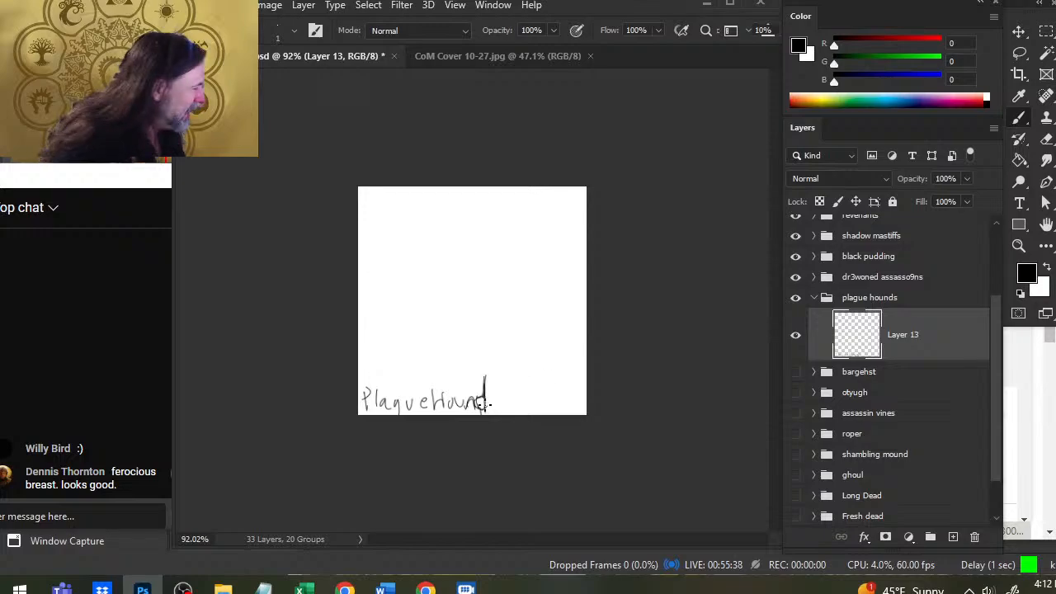
# - Scale the PlagueHound label down with Free Transform and add a new layer above it
pyautogui.press('l')
pyautogui.rightClick(472, 348)
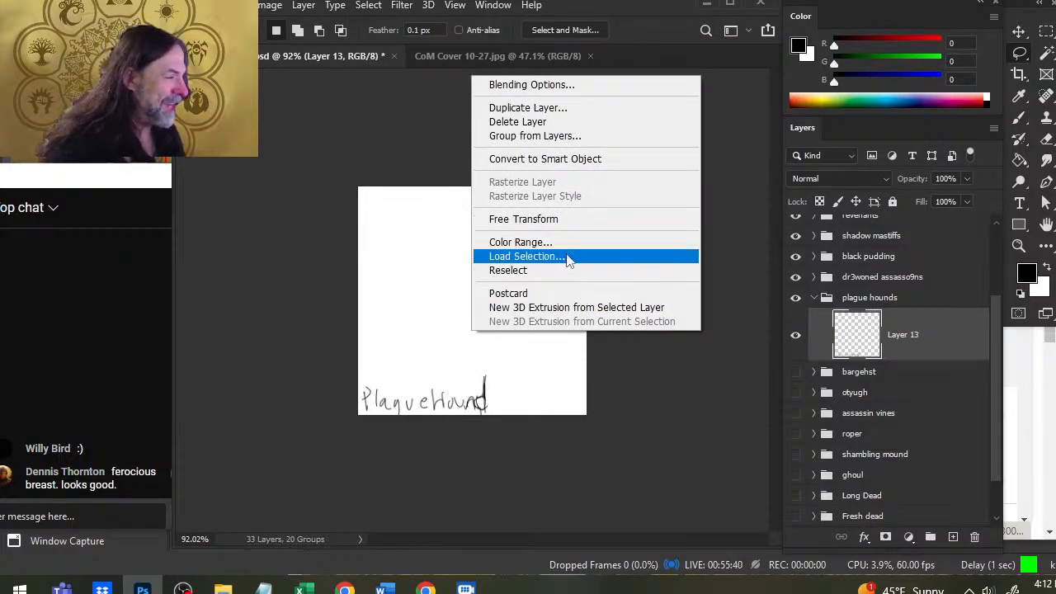
pyautogui.click(545, 219)
pyautogui.moveTo(488, 376); pyautogui.dragTo(442, 388)
pyautogui.press('Return')
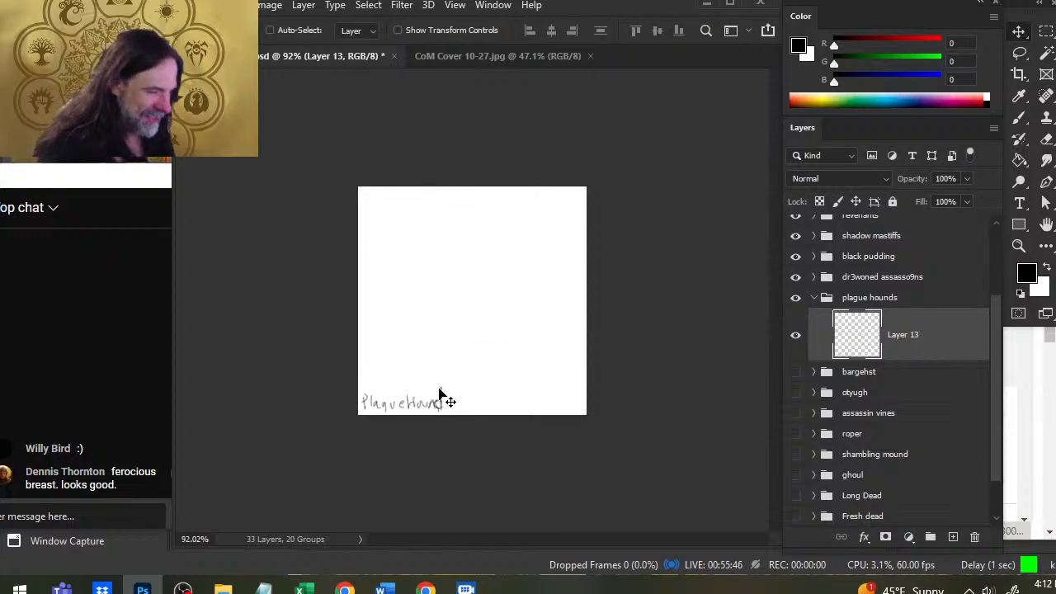
pyautogui.click(952, 536)
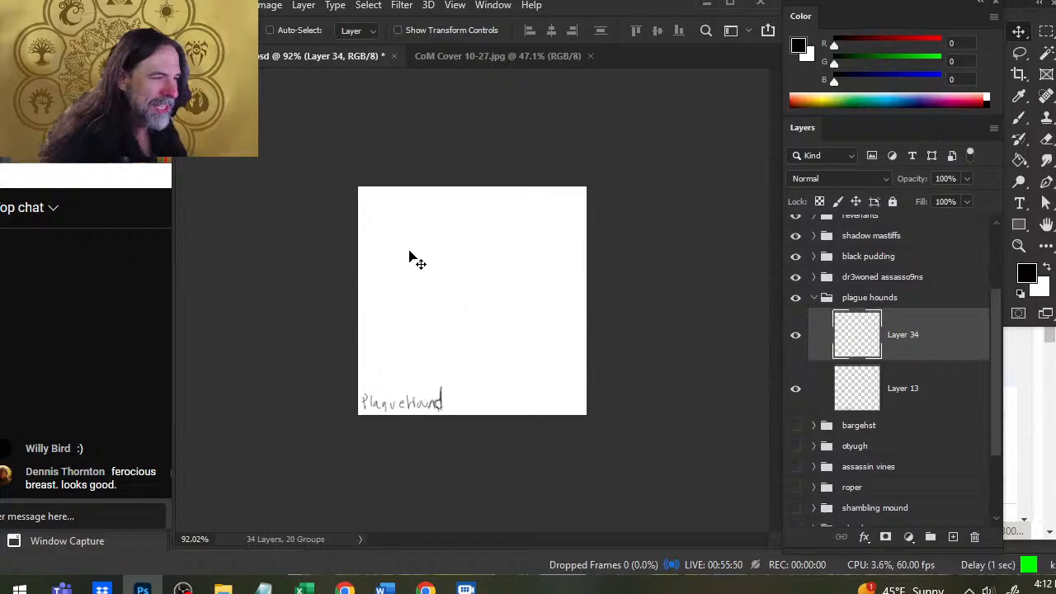
# - Sketch the plague hound's snout, teeth and brow in the upper-left area of the canvas with the Brush
pyautogui.press('b')
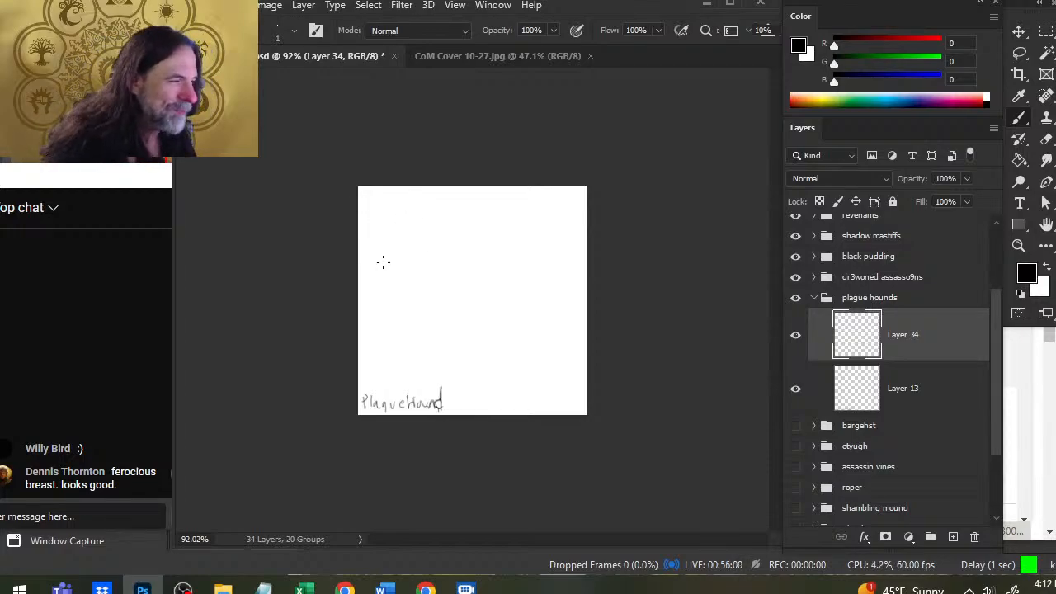
pyautogui.moveTo(423, 271)
pyautogui.mouseDown()
pyautogui.moveTo(401, 275)
pyautogui.moveTo(416, 282)
pyautogui.mouseUp()
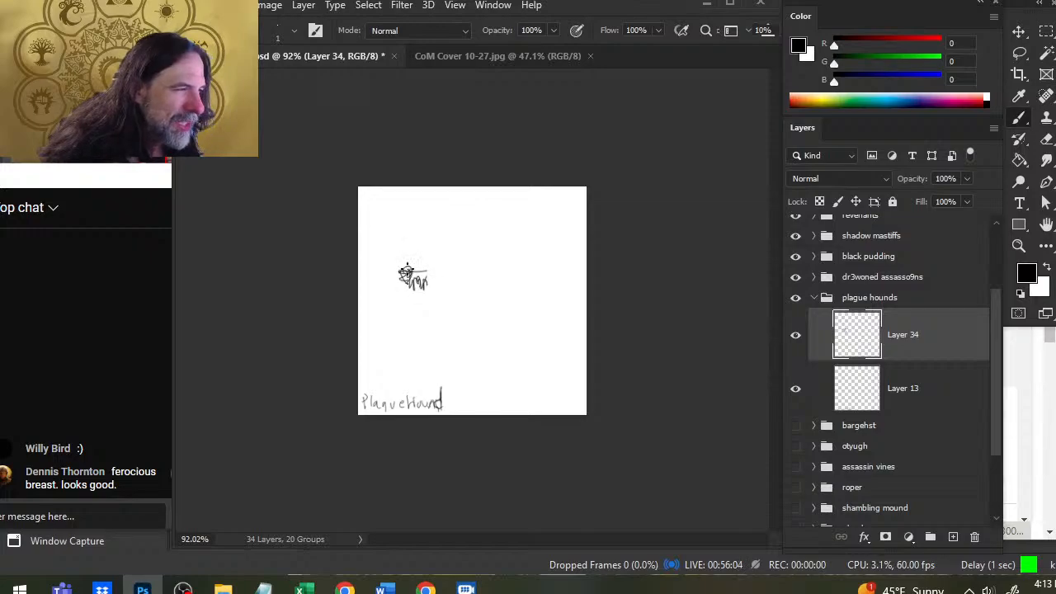
pyautogui.moveTo(425, 262); pyautogui.dragTo(431, 253)
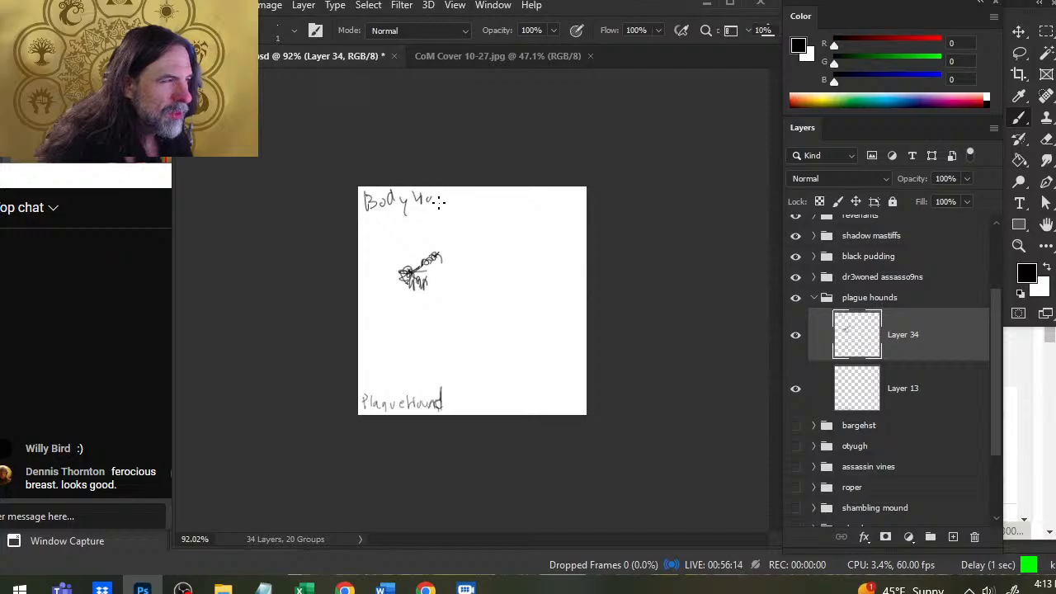
# - Handwrite "Body Horror Trigger Warning" across the top of the canvas above the hound's snout
pyautogui.moveTo(452, 201); pyautogui.dragTo(464, 195)
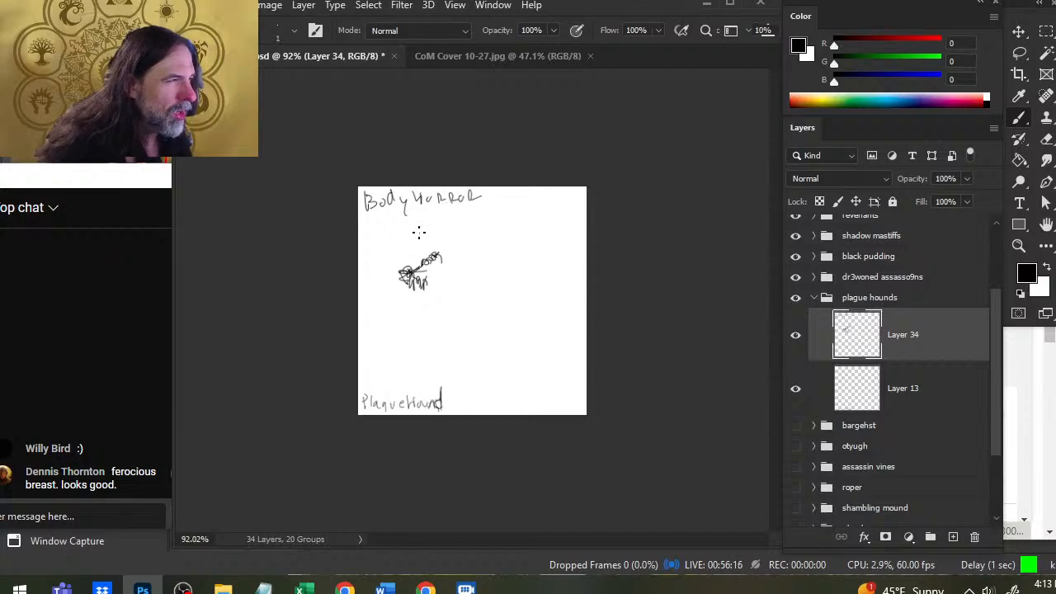
pyautogui.moveTo(503, 203); pyautogui.dragTo(571, 196)
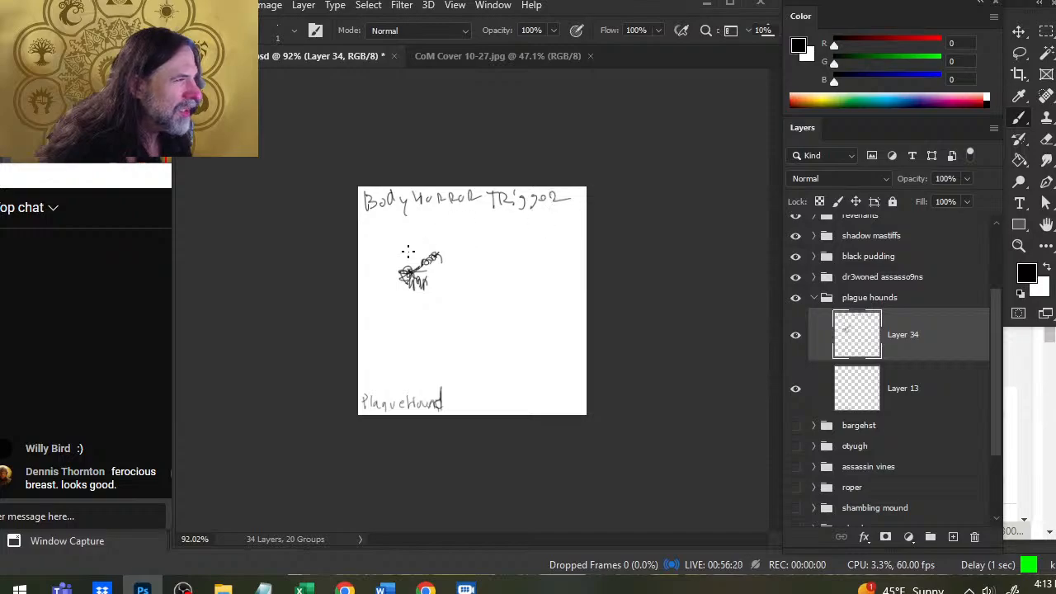
pyautogui.moveTo(401, 237); pyautogui.dragTo(458, 213)
pyautogui.moveTo(471, 212)
pyautogui.mouseDown()
pyautogui.moveTo(465, 228)
pyautogui.moveTo(481, 219)
pyautogui.moveTo(424, 240)
pyautogui.moveTo(358, 187)
pyautogui.moveTo(586, 187)
pyautogui.moveTo(518, 225)
pyautogui.mouseUp()
# - Lasso the handwritten warning, cut it onto its own layer and move it down above the PlagueHound label
pyautogui.press('l')
pyautogui.hotkey('ctrl', 'shift', 'j')
pyautogui.press('v')
pyautogui.moveTo(548, 295); pyautogui.dragTo(560, 382)
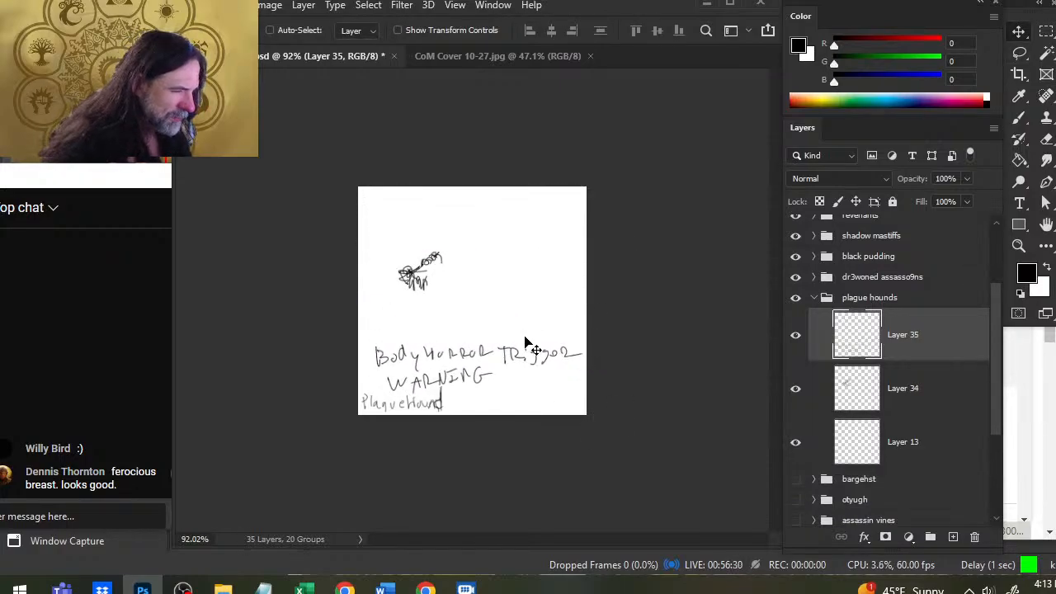
# - Scale the warning text down with Free Transform toward the canvas's lower-right corner
pyautogui.rightClick(525, 341)
pyautogui.click(595, 458)
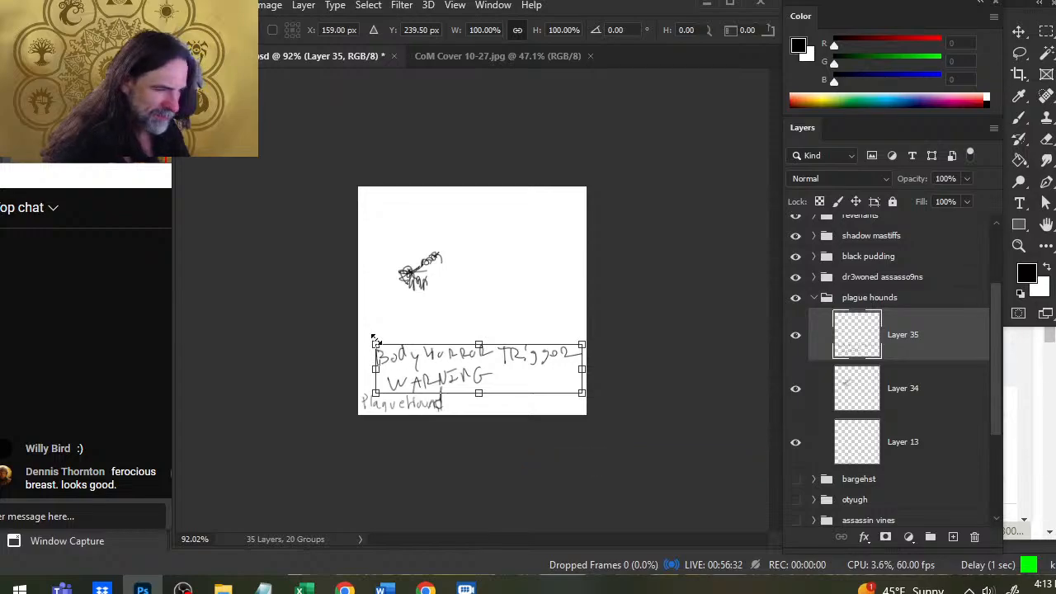
pyautogui.moveTo(375, 345); pyautogui.dragTo(441, 375)
pyautogui.press('Return')
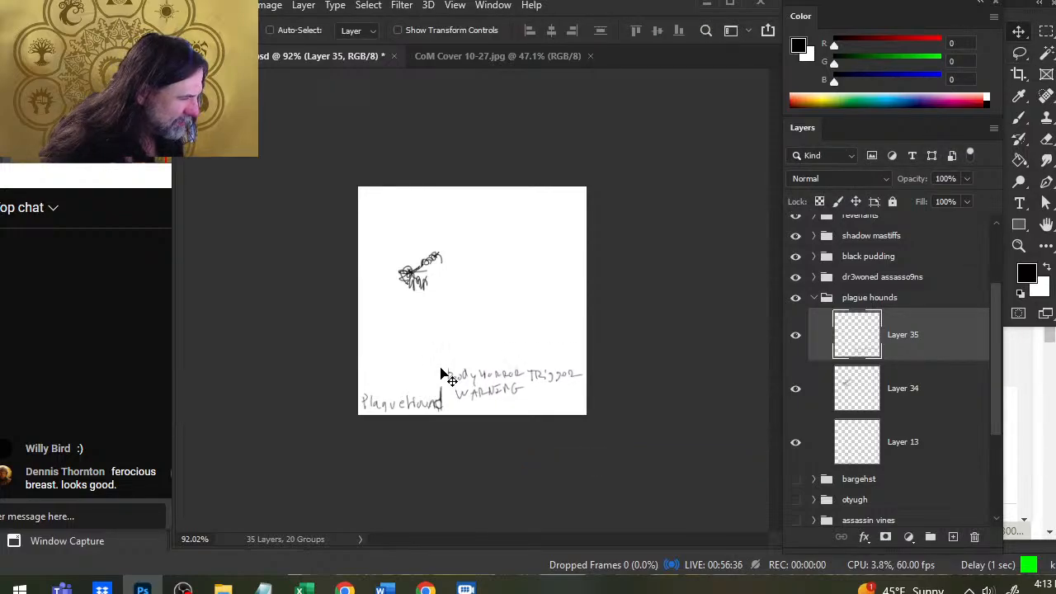
# - Nudge the warning text down until it sits beside the PlagueHound label
pyautogui.press('Down')
pyautogui.press('Down')
pyautogui.press('Down')
pyautogui.press('Down')
pyautogui.press('Down')
pyautogui.press('Down')
pyautogui.press('Down')
pyautogui.press('Down')
pyautogui.press('Down')
pyautogui.press('Down')
pyautogui.press('Down')
pyautogui.press('Down')
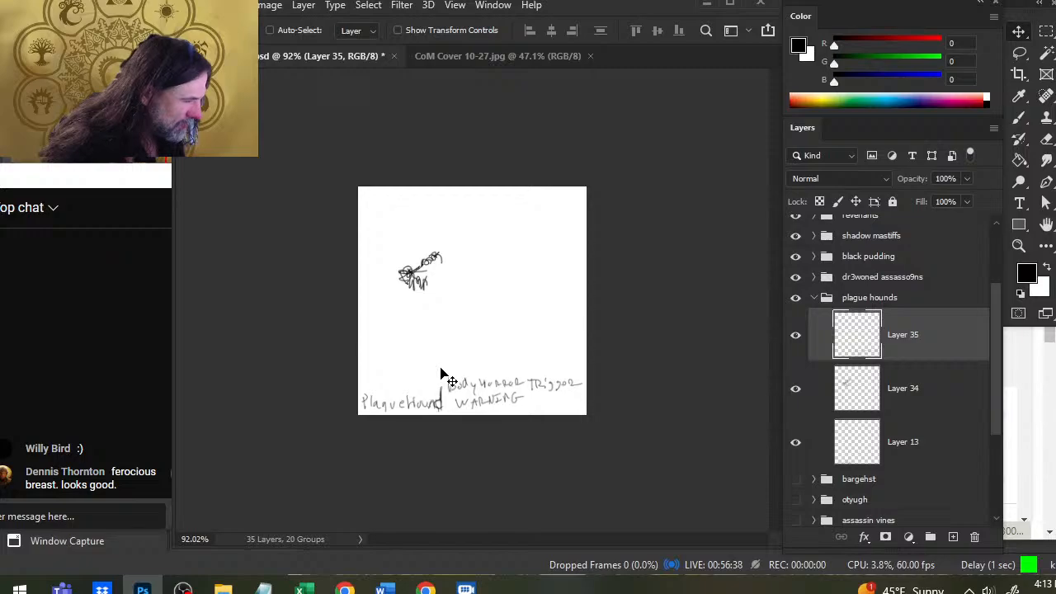
# - Shift the warning text slightly left and place its layer below Layer 34, leaving Layer 34 active
pyautogui.press('z')
pyautogui.moveTo(503, 394); pyautogui.dragTo(608, 431)
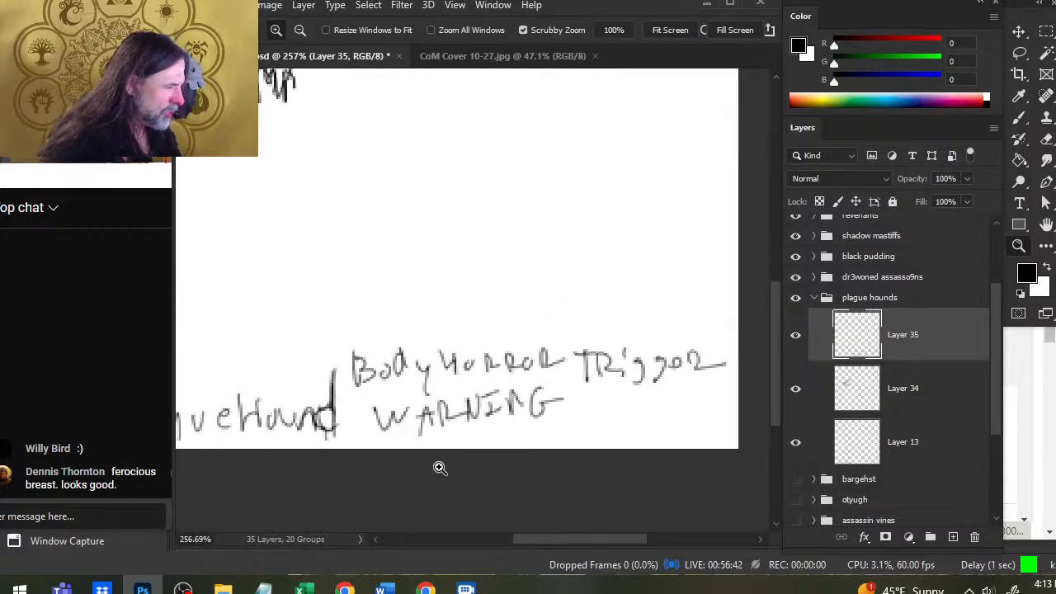
pyautogui.hotkey('ctrl', '1')
pyautogui.press('v')
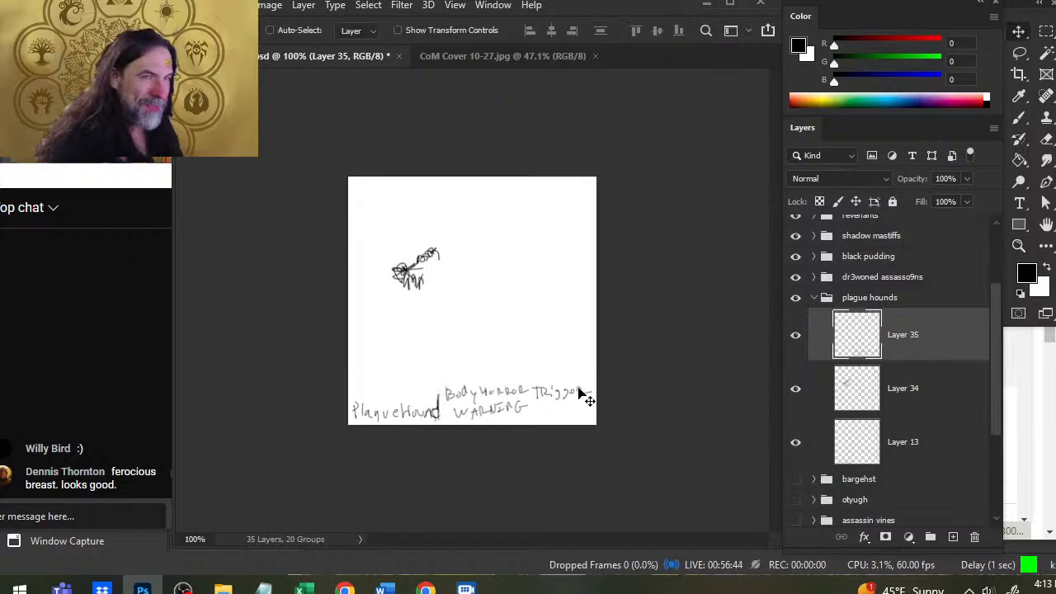
pyautogui.moveTo(579, 390); pyautogui.dragTo(573, 391)
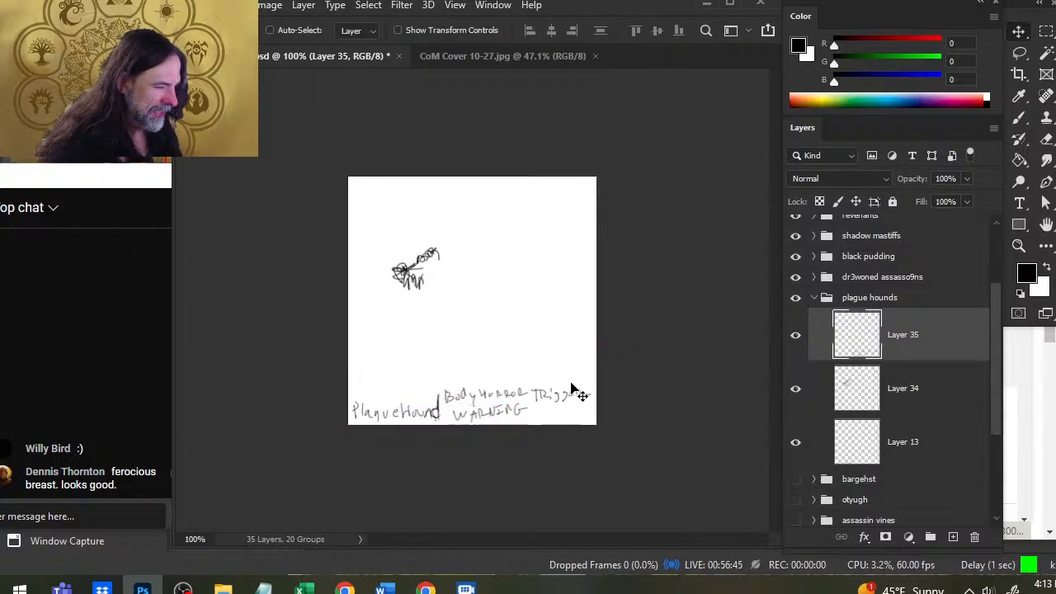
pyautogui.moveTo(928, 346); pyautogui.dragTo(914, 416)
pyautogui.click(901, 355)
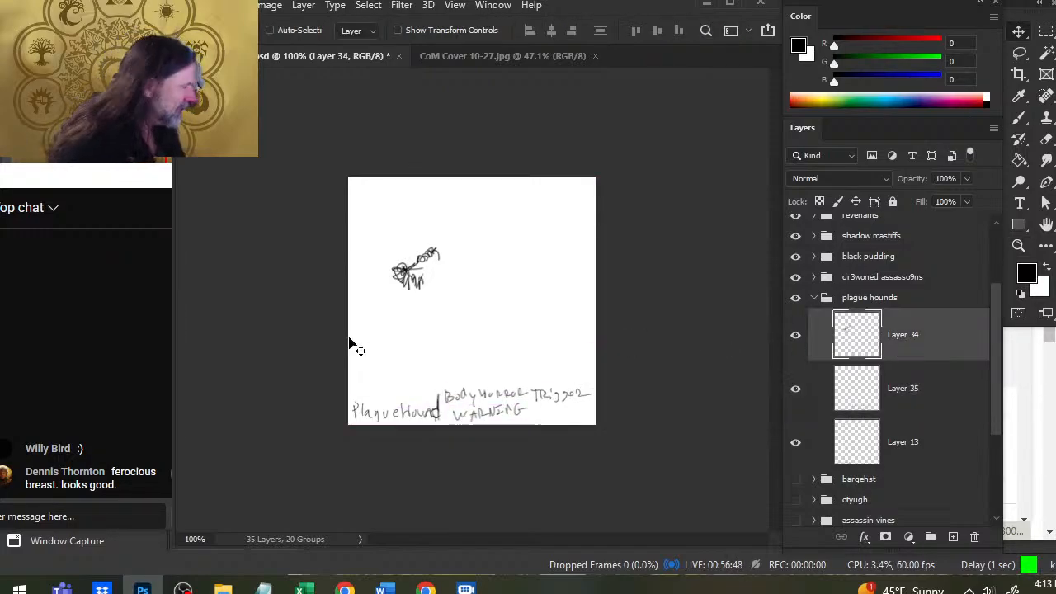
# - Sketch the hound's lower jaw, ear, throat, chest, neck and back contour down to the rump on Layer 34
pyautogui.press('b')
pyautogui.moveTo(400, 270)
pyautogui.mouseDown()
pyautogui.moveTo(450, 257)
pyautogui.moveTo(445, 236)
pyautogui.moveTo(449, 251)
pyautogui.moveTo(409, 282)
pyautogui.moveTo(420, 284)
pyautogui.moveTo(413, 292)
pyautogui.moveTo(433, 276)
pyautogui.mouseUp()
pyautogui.moveTo(433, 279)
pyautogui.mouseDown()
pyautogui.moveTo(444, 293)
pyautogui.moveTo(460, 268)
pyautogui.moveTo(422, 318)
pyautogui.moveTo(442, 308)
pyautogui.mouseUp()
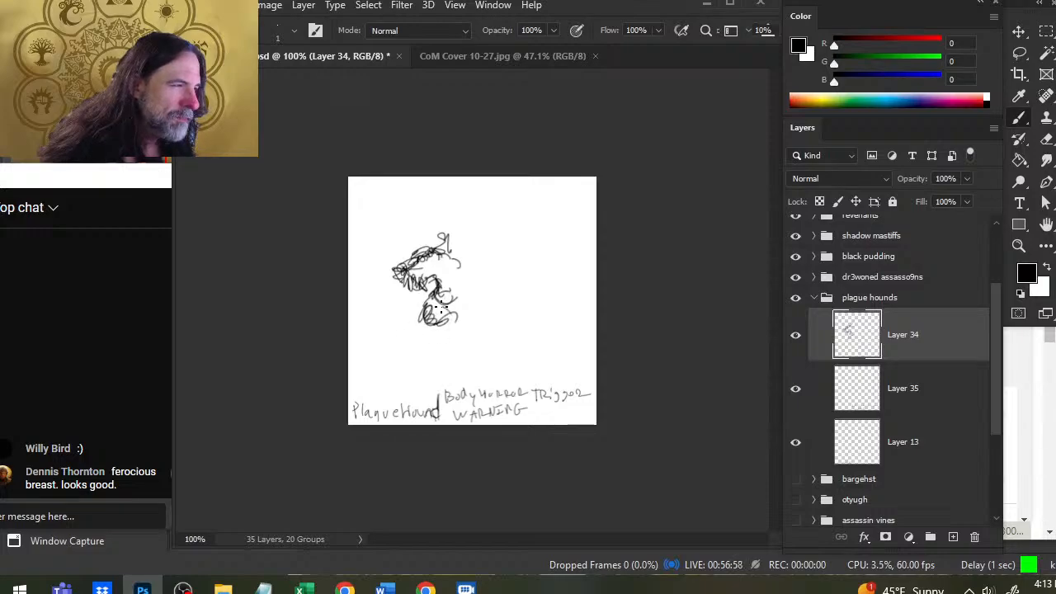
pyautogui.moveTo(462, 269); pyautogui.dragTo(465, 284)
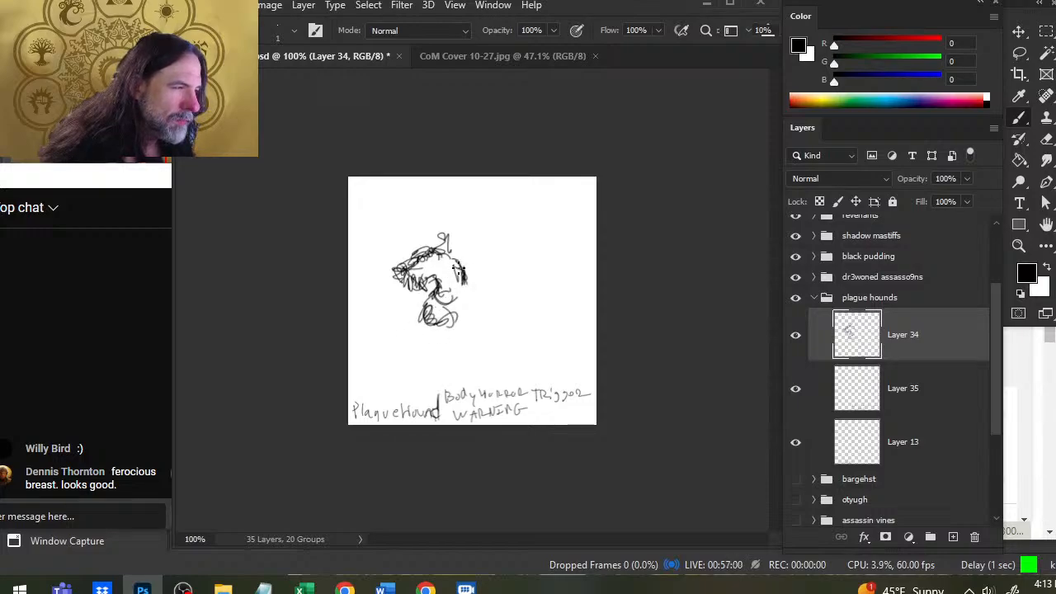
pyautogui.moveTo(487, 318); pyautogui.dragTo(470, 296)
pyautogui.moveTo(469, 262)
pyautogui.mouseDown()
pyautogui.moveTo(455, 263)
pyautogui.moveTo(493, 262)
pyautogui.moveTo(522, 278)
pyautogui.mouseUp()
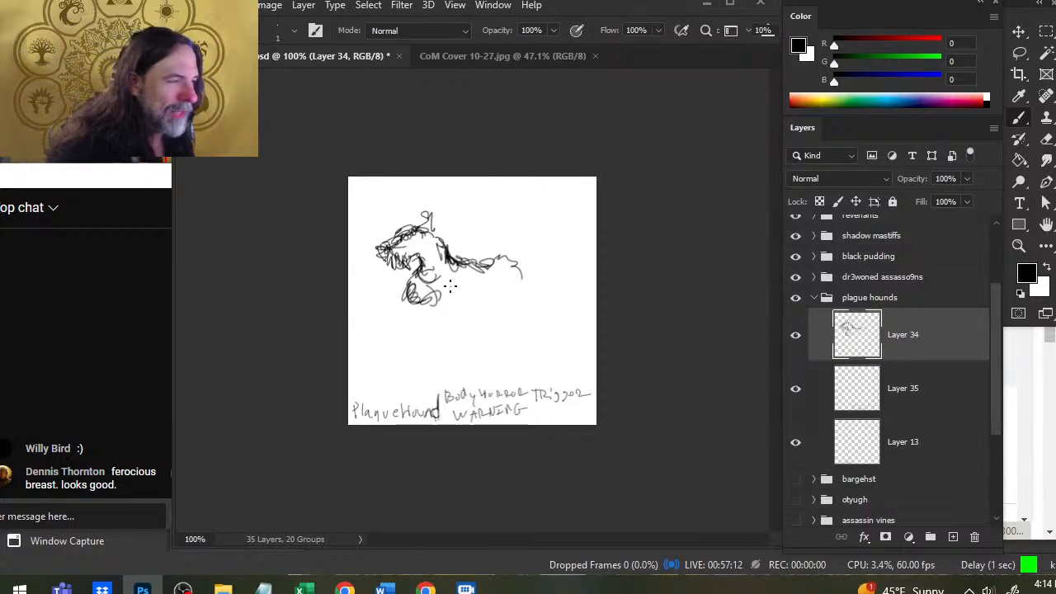
# - Erase and rework the rounded chest outline, and add spiky strokes along the top of the hound's head
pyautogui.press('e')
pyautogui.moveTo(413, 280)
pyautogui.mouseDown()
pyautogui.moveTo(431, 290)
pyautogui.moveTo(430, 310)
pyautogui.mouseUp()
pyautogui.press('b')
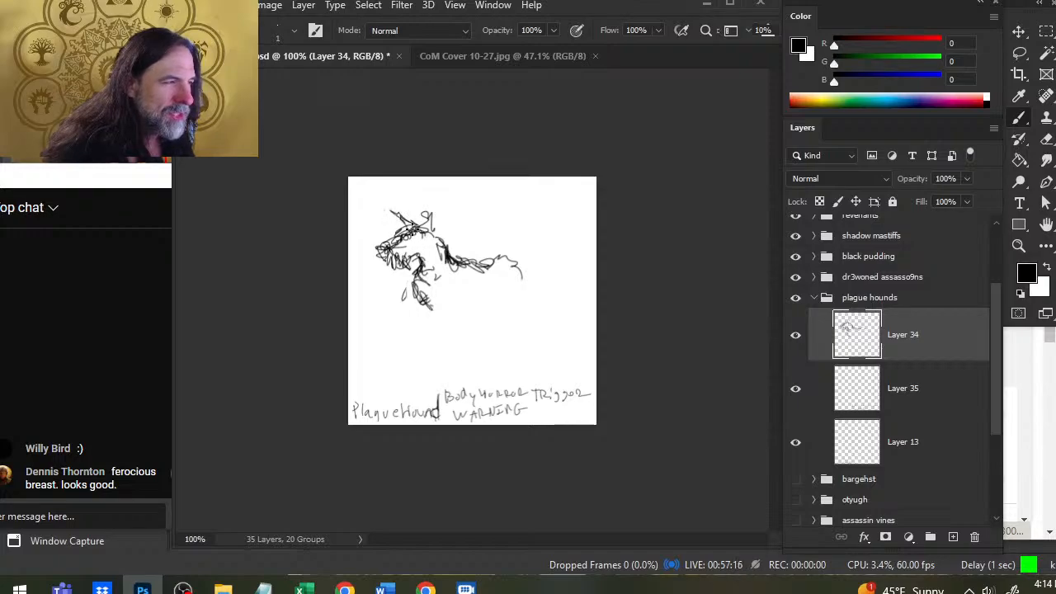
pyautogui.moveTo(412, 229)
pyautogui.mouseDown()
pyautogui.moveTo(435, 229)
pyautogui.moveTo(414, 222)
pyautogui.mouseUp()
pyautogui.press('e')
pyautogui.press('b')
# - Draw the hound's shaded chest, near front leg and belly line, erasing stray strokes around the upper leg
pyautogui.moveTo(411, 294)
pyautogui.mouseDown()
pyautogui.moveTo(433, 317)
pyautogui.moveTo(417, 297)
pyautogui.moveTo(445, 310)
pyautogui.moveTo(439, 334)
pyautogui.mouseUp()
pyautogui.moveTo(452, 294)
pyautogui.mouseDown()
pyautogui.moveTo(435, 343)
pyautogui.moveTo(447, 349)
pyautogui.moveTo(440, 368)
pyautogui.moveTo(453, 355)
pyautogui.moveTo(440, 350)
pyautogui.mouseUp()
pyautogui.press('e')
pyautogui.moveTo(446, 315)
pyautogui.mouseDown()
pyautogui.moveTo(438, 336)
pyautogui.moveTo(437, 323)
pyautogui.mouseUp()
pyautogui.press('b')
pyautogui.moveTo(440, 327)
pyautogui.mouseDown()
pyautogui.moveTo(425, 309)
pyautogui.moveTo(441, 334)
pyautogui.moveTo(459, 332)
pyautogui.moveTo(446, 320)
pyautogui.mouseUp()
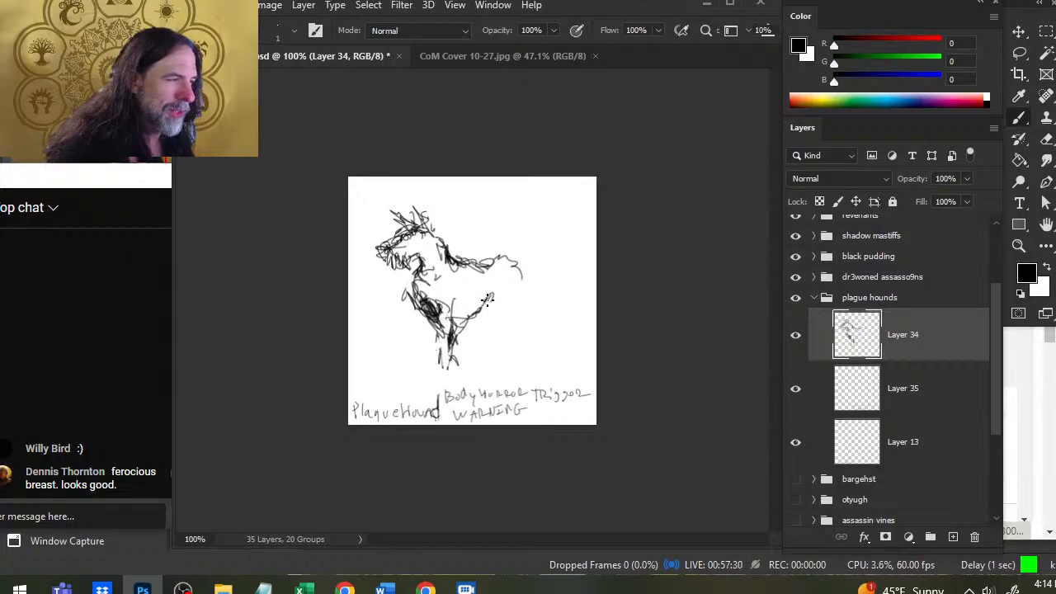
# - Sketch the hound's rump, both hind legs and the forward front leg
pyautogui.moveTo(495, 265)
pyautogui.mouseDown()
pyautogui.moveTo(524, 291)
pyautogui.moveTo(507, 318)
pyautogui.moveTo(516, 311)
pyautogui.moveTo(503, 295)
pyautogui.moveTo(523, 330)
pyautogui.moveTo(534, 327)
pyautogui.moveTo(532, 362)
pyautogui.mouseUp()
pyautogui.moveTo(531, 320); pyautogui.dragTo(530, 356)
pyautogui.moveTo(523, 355); pyautogui.dragTo(538, 357)
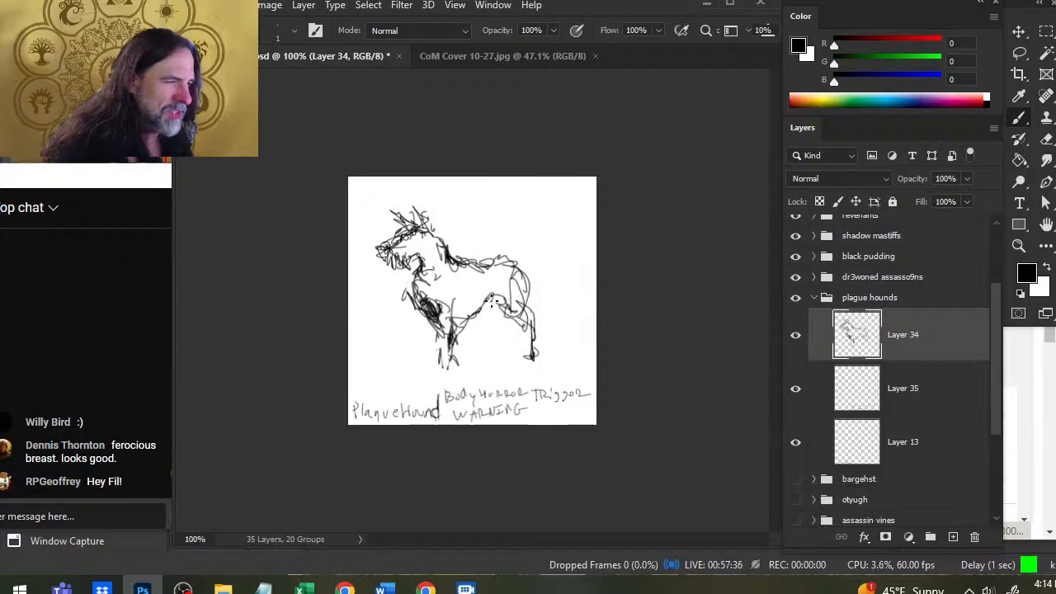
pyautogui.moveTo(492, 302); pyautogui.dragTo(510, 324)
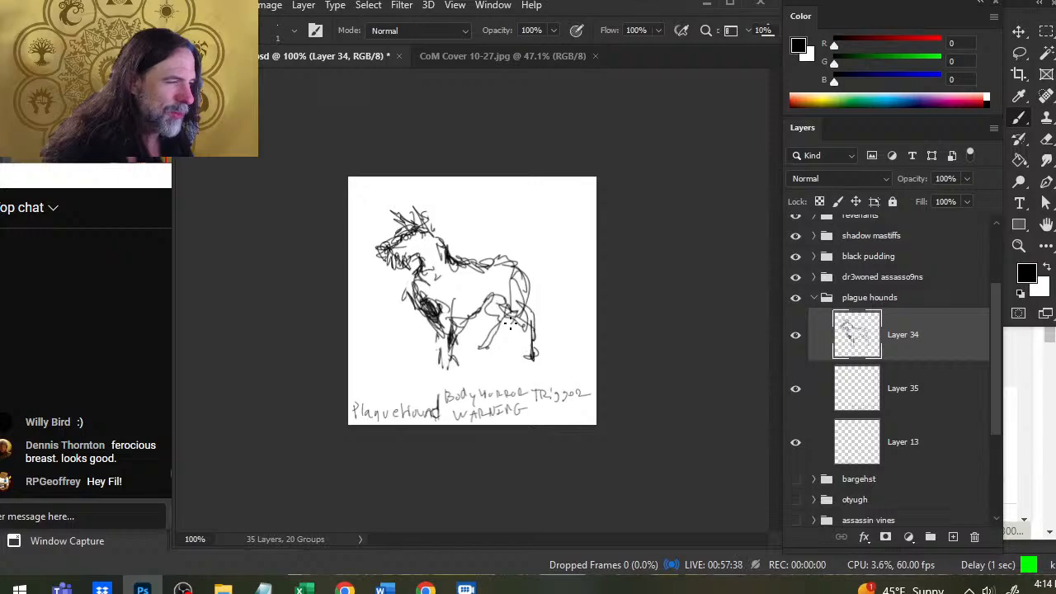
pyautogui.moveTo(427, 297); pyautogui.dragTo(401, 359)
pyautogui.moveTo(409, 313); pyautogui.dragTo(430, 353)
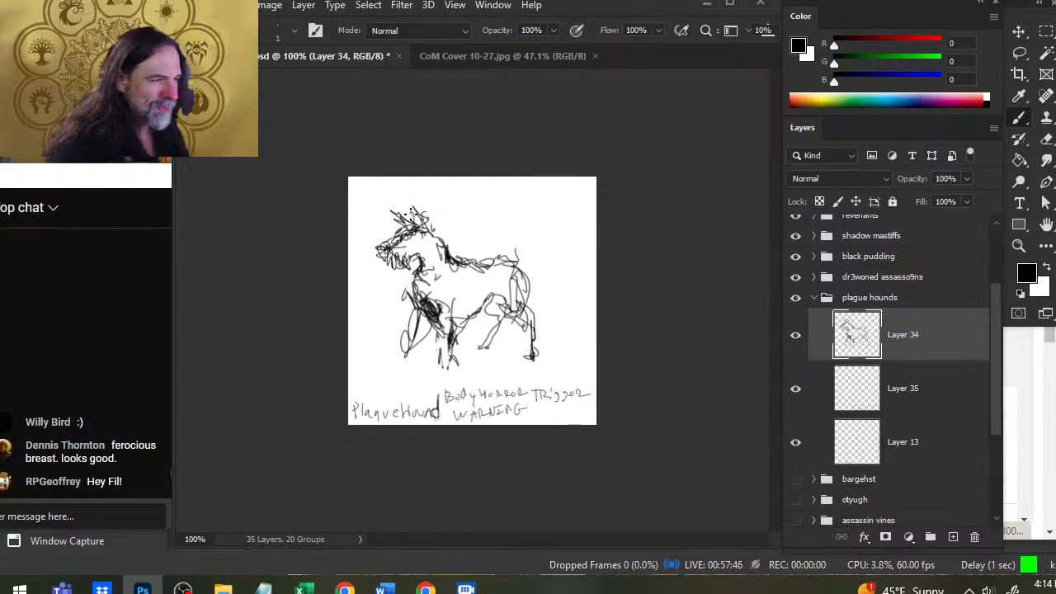
# - Lasso the hound's head, move it lower and farther forward, deselect and redraw the neck and throat lines
pyautogui.press('l')
pyautogui.moveTo(439, 221)
pyautogui.mouseDown()
pyautogui.moveTo(380, 205)
pyautogui.moveTo(400, 264)
pyautogui.moveTo(440, 216)
pyautogui.moveTo(406, 260)
pyautogui.moveTo(416, 274)
pyautogui.moveTo(411, 248)
pyautogui.moveTo(475, 257)
pyautogui.mouseUp()
pyautogui.press('v')
pyautogui.hotkey('ctrl', 'd')
pyautogui.press('b')
pyautogui.moveTo(402, 280); pyautogui.dragTo(423, 306)
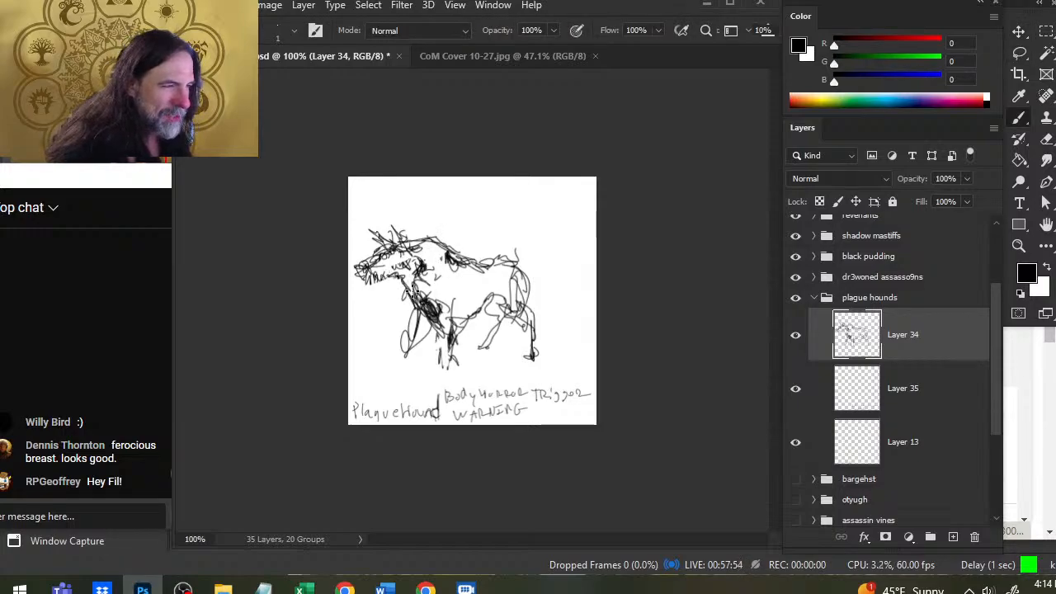
# - Erase the old throat lines and redraw the hound's neck and back as a cleaner contour
pyautogui.press('e')
pyautogui.moveTo(419, 262)
pyautogui.mouseDown()
pyautogui.moveTo(403, 305)
pyautogui.moveTo(411, 279)
pyautogui.mouseUp()
pyautogui.press('b')
pyautogui.press('e')
pyautogui.press('b')
pyautogui.moveTo(412, 240); pyautogui.dragTo(480, 258)
pyautogui.press('e')
pyautogui.press('b')
pyautogui.moveTo(449, 240)
pyautogui.mouseDown()
pyautogui.moveTo(497, 265)
pyautogui.moveTo(471, 253)
pyautogui.moveTo(484, 268)
pyautogui.mouseUp()
# - Erase the rear hind leg and redraw it stretched backward with a darker thigh, lower leg and paw
pyautogui.press('e')
pyautogui.moveTo(475, 268)
pyautogui.mouseDown()
pyautogui.moveTo(447, 262)
pyautogui.moveTo(451, 245)
pyautogui.moveTo(427, 239)
pyautogui.moveTo(500, 276)
pyautogui.moveTo(498, 266)
pyautogui.moveTo(515, 269)
pyautogui.moveTo(525, 289)
pyautogui.moveTo(507, 283)
pyautogui.moveTo(523, 287)
pyautogui.moveTo(509, 309)
pyautogui.moveTo(530, 315)
pyautogui.moveTo(570, 351)
pyautogui.mouseUp()
pyautogui.press('b')
pyautogui.press('e')
pyautogui.press('b')
pyautogui.moveTo(551, 329)
pyautogui.mouseDown()
pyautogui.moveTo(569, 353)
pyautogui.moveTo(530, 330)
pyautogui.moveTo(553, 353)
pyautogui.moveTo(508, 297)
pyautogui.moveTo(528, 327)
pyautogui.moveTo(514, 321)
pyautogui.moveTo(511, 311)
pyautogui.moveTo(544, 327)
pyautogui.moveTo(565, 361)
pyautogui.mouseUp()
pyautogui.press('e')
pyautogui.press('b')
pyautogui.press('e')
pyautogui.press('b')
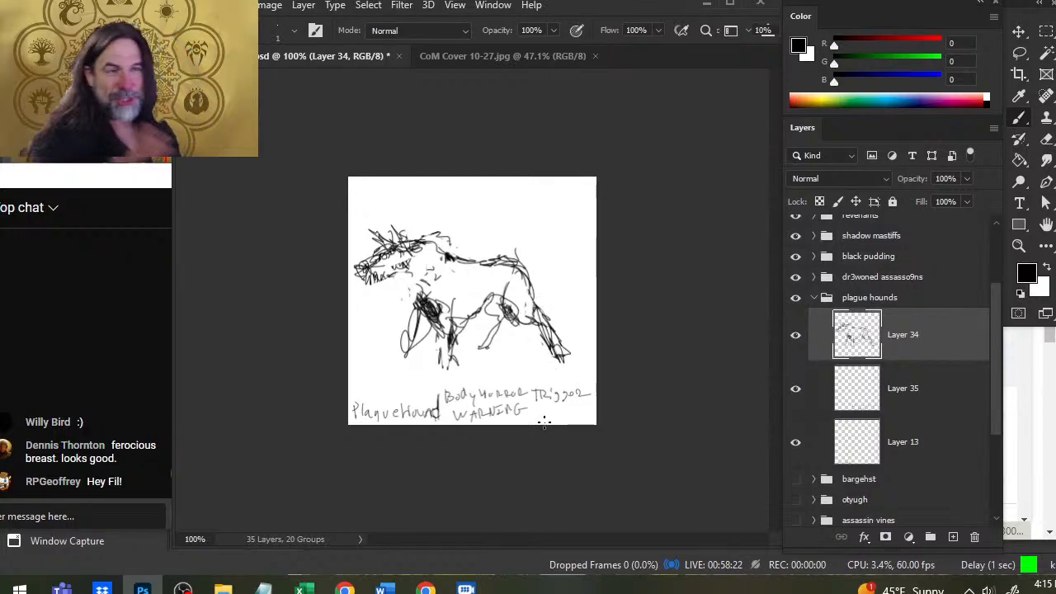
# - Erase the chest, both front legs and the forward hind leg, and rework the strokes around the thigh
pyautogui.press('e')
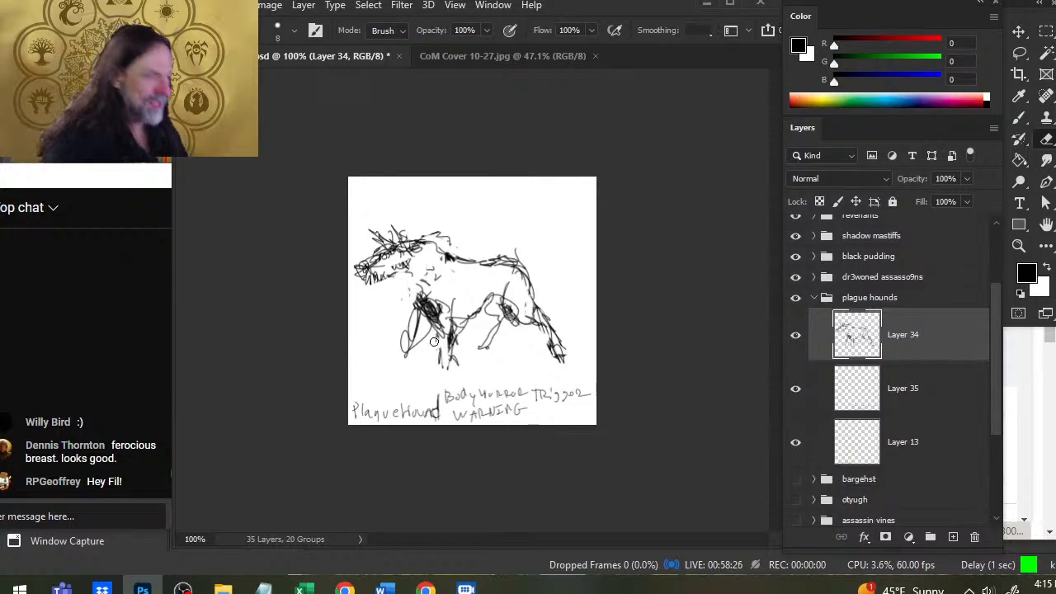
pyautogui.moveTo(513, 310)
pyautogui.mouseDown()
pyautogui.moveTo(486, 345)
pyautogui.moveTo(489, 302)
pyautogui.moveTo(505, 333)
pyautogui.moveTo(489, 303)
pyautogui.moveTo(462, 329)
pyautogui.moveTo(407, 323)
pyautogui.moveTo(453, 359)
pyautogui.mouseUp()
pyautogui.press('b')
pyautogui.press('e')
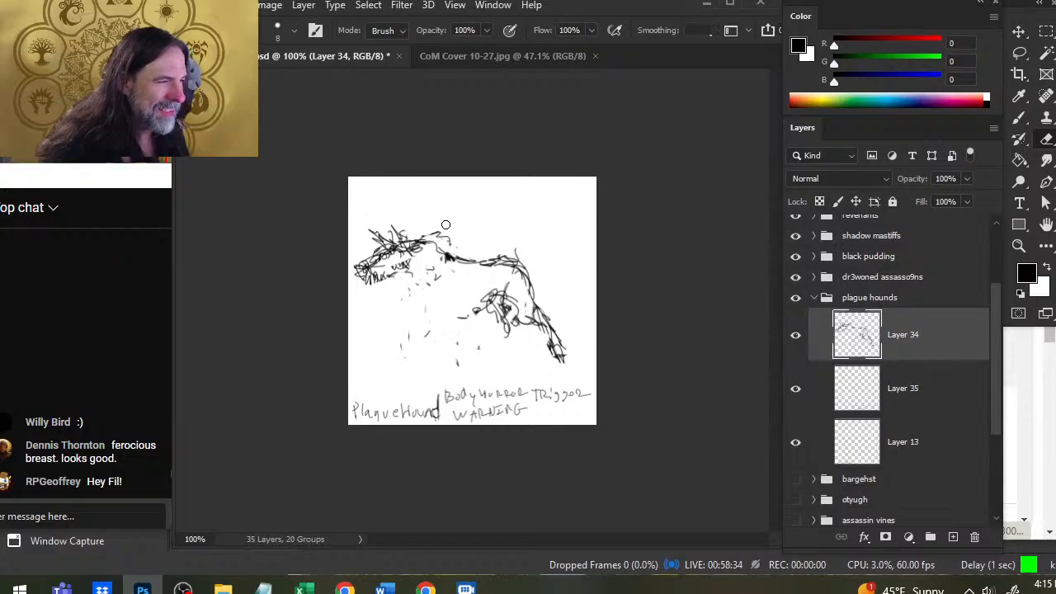
# - Redraw the contour behind the head and along the shoulders, and clean up the thigh with the Eraser
pyautogui.press('b')
pyautogui.moveTo(418, 242); pyautogui.dragTo(401, 239)
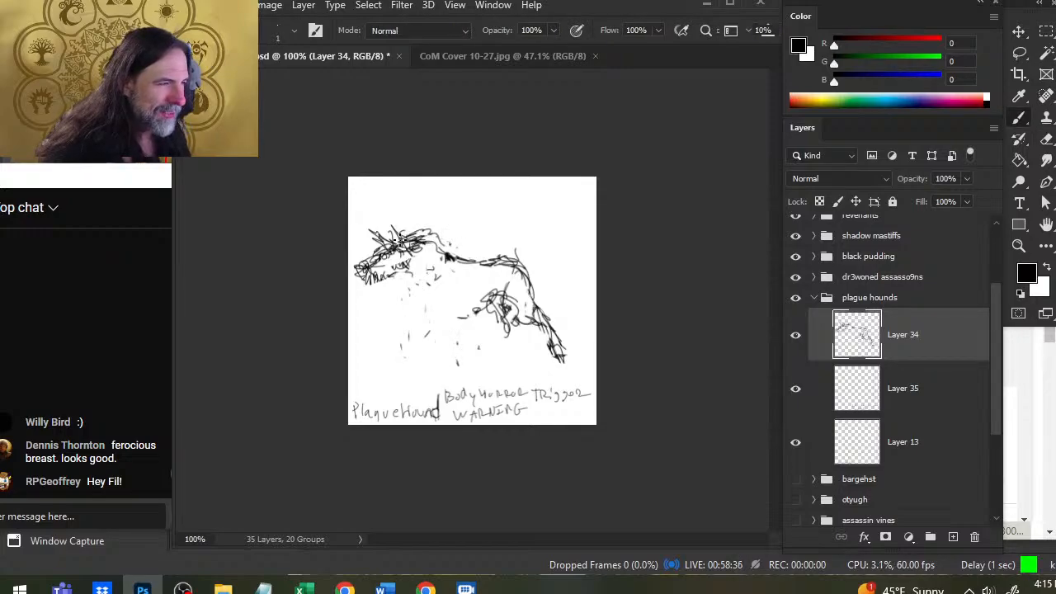
pyautogui.moveTo(465, 253)
pyautogui.mouseDown()
pyautogui.moveTo(420, 227)
pyautogui.moveTo(449, 258)
pyautogui.moveTo(484, 259)
pyautogui.mouseUp()
pyautogui.press('e')
pyautogui.press('b')
pyautogui.press('e')
pyautogui.moveTo(505, 334); pyautogui.dragTo(523, 322)
pyautogui.press('b')
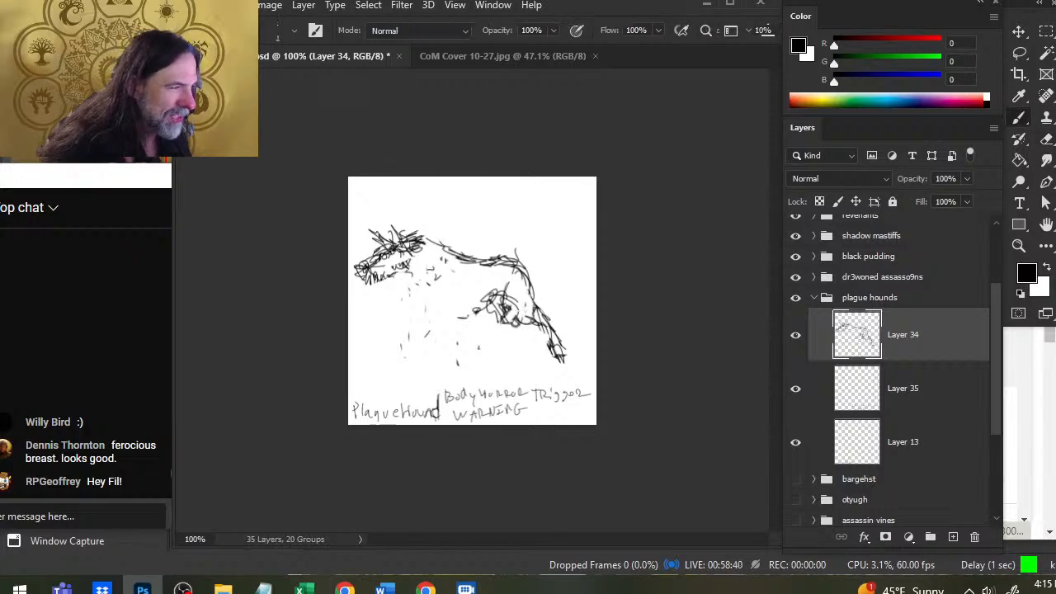
# - Sketch strokes for the hound's hind leg and a curved shoulder line, and move the whole sketch upward and to the right
pyautogui.moveTo(499, 265)
pyautogui.mouseDown()
pyautogui.moveTo(521, 262)
pyautogui.moveTo(543, 310)
pyautogui.moveTo(529, 354)
pyautogui.moveTo(541, 295)
pyautogui.mouseUp()
pyautogui.moveTo(435, 274); pyautogui.dragTo(450, 324)
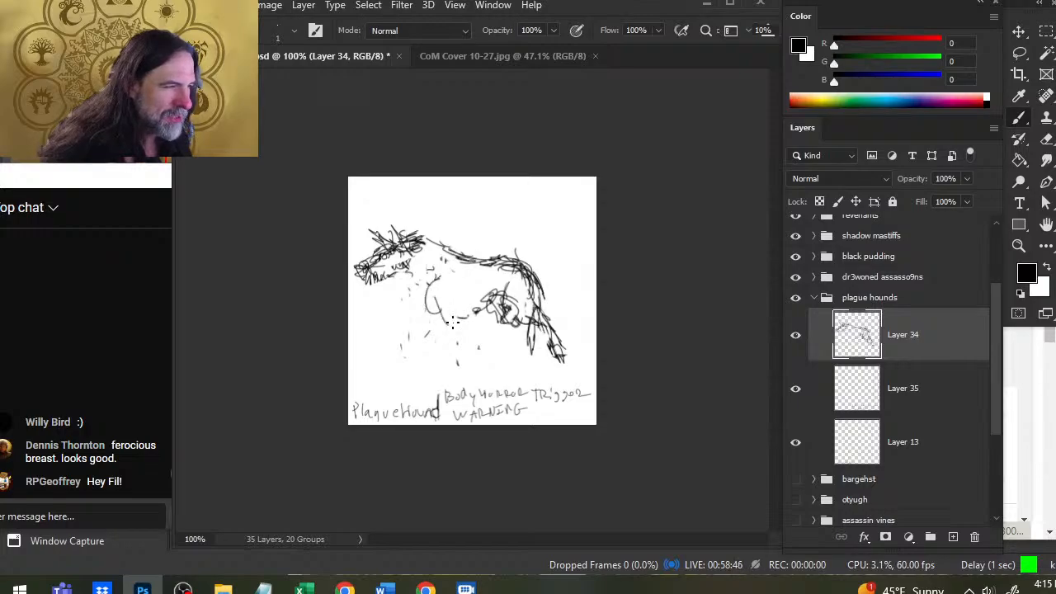
pyautogui.press('v')
pyautogui.moveTo(452, 259); pyautogui.dragTo(466, 241)
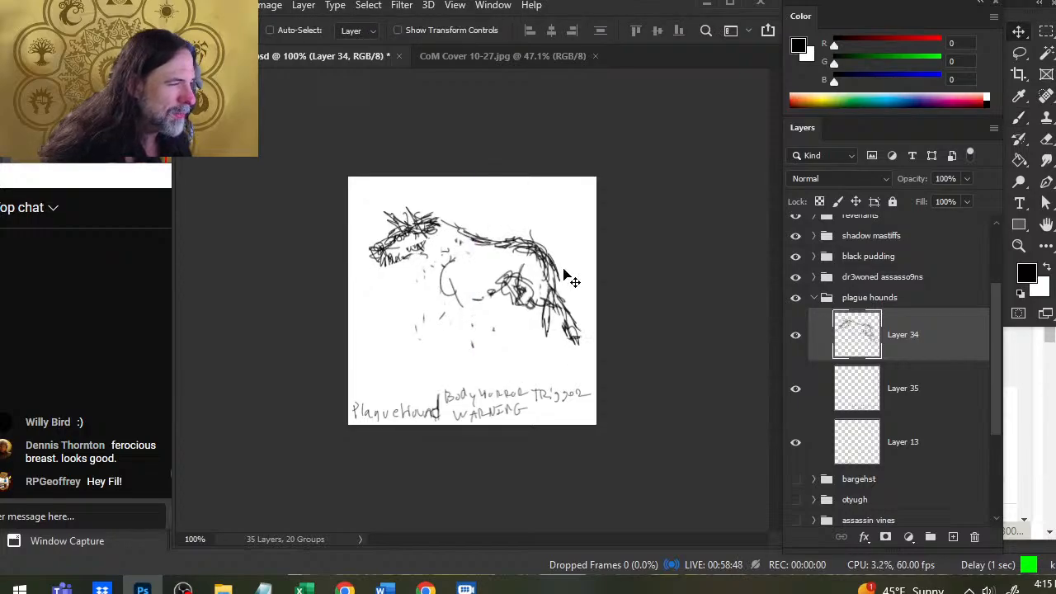
# - Erase the hind leg that stretches backward, leaving only the straight hind leg under the rump
pyautogui.press('e')
pyautogui.moveTo(569, 310)
pyautogui.mouseDown()
pyautogui.moveTo(577, 338)
pyautogui.moveTo(558, 301)
pyautogui.moveTo(554, 338)
pyautogui.moveTo(546, 318)
pyautogui.mouseUp()
pyautogui.press('b')
# - Lasso the hound's head, move it down and forward from the body, and redraw the line joining neck and back
pyautogui.press('l')
pyautogui.moveTo(435, 204)
pyautogui.mouseDown()
pyautogui.moveTo(366, 212)
pyautogui.moveTo(375, 273)
pyautogui.mouseUp()
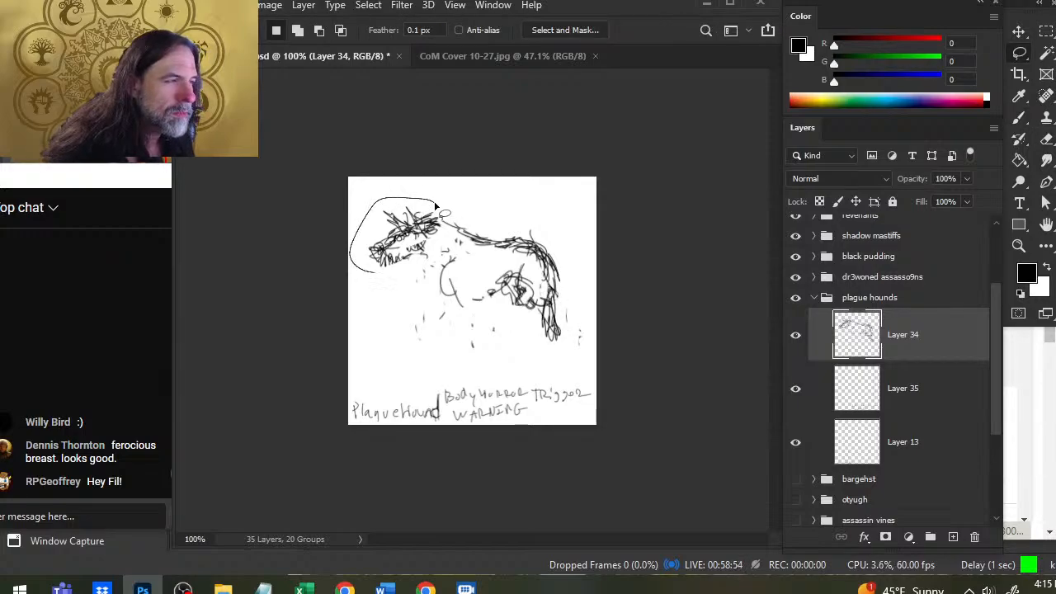
pyautogui.press('v')
pyautogui.moveTo(436, 204)
pyautogui.mouseDown()
pyautogui.moveTo(463, 239)
pyautogui.moveTo(414, 265)
pyautogui.moveTo(453, 242)
pyautogui.mouseUp()
pyautogui.press('l')
pyautogui.click(450, 287)
pyautogui.press('b')
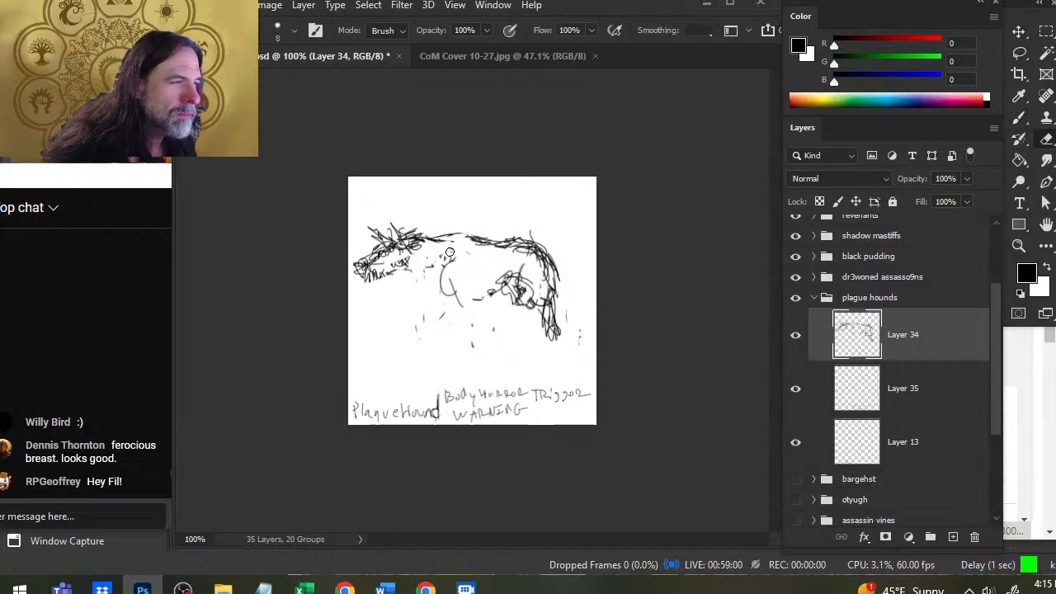
# - Lasso the head again, shift it slightly back toward the shoulders, and deselect it
pyautogui.press('l')
pyautogui.moveTo(420, 220)
pyautogui.mouseDown()
pyautogui.moveTo(348, 310)
pyautogui.moveTo(387, 306)
pyautogui.mouseUp()
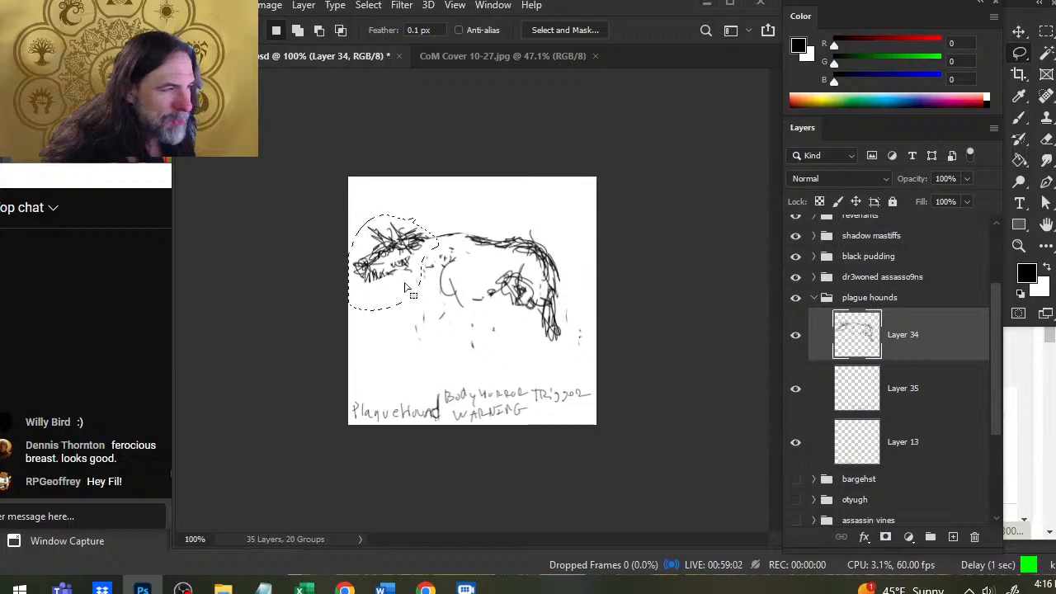
pyautogui.press('v')
pyautogui.moveTo(409, 262); pyautogui.dragTo(426, 282)
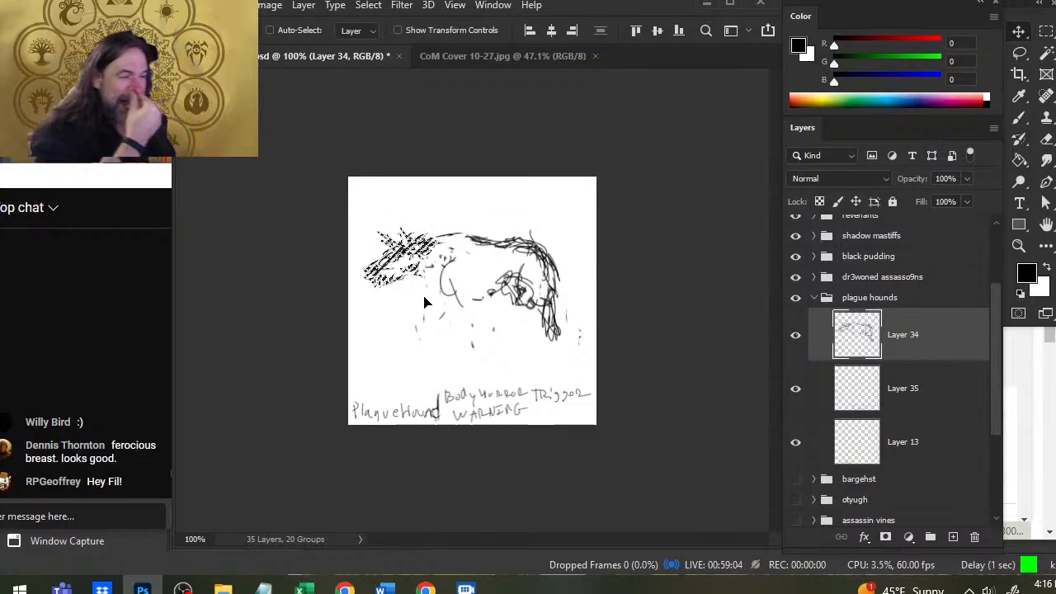
pyautogui.press('l')
pyautogui.hotkey('ctrl', 'd')
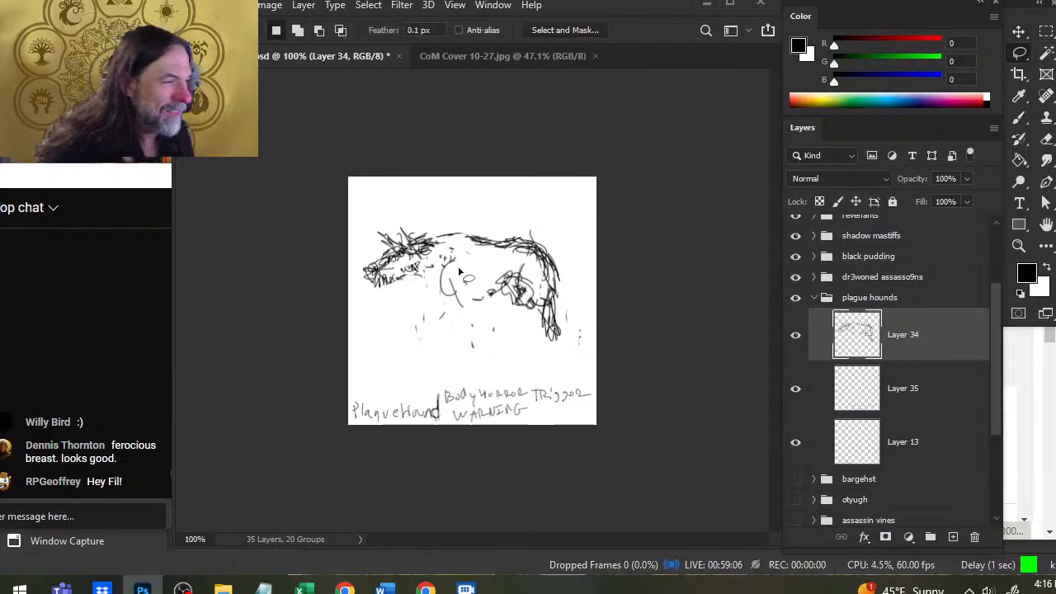
# - Lasso and nudge the head closer to the body, and erase the shoulder curve and stray marks below it
pyautogui.moveTo(445, 198)
pyautogui.mouseDown()
pyautogui.moveTo(350, 240)
pyautogui.moveTo(373, 322)
pyautogui.moveTo(408, 299)
pyautogui.mouseUp()
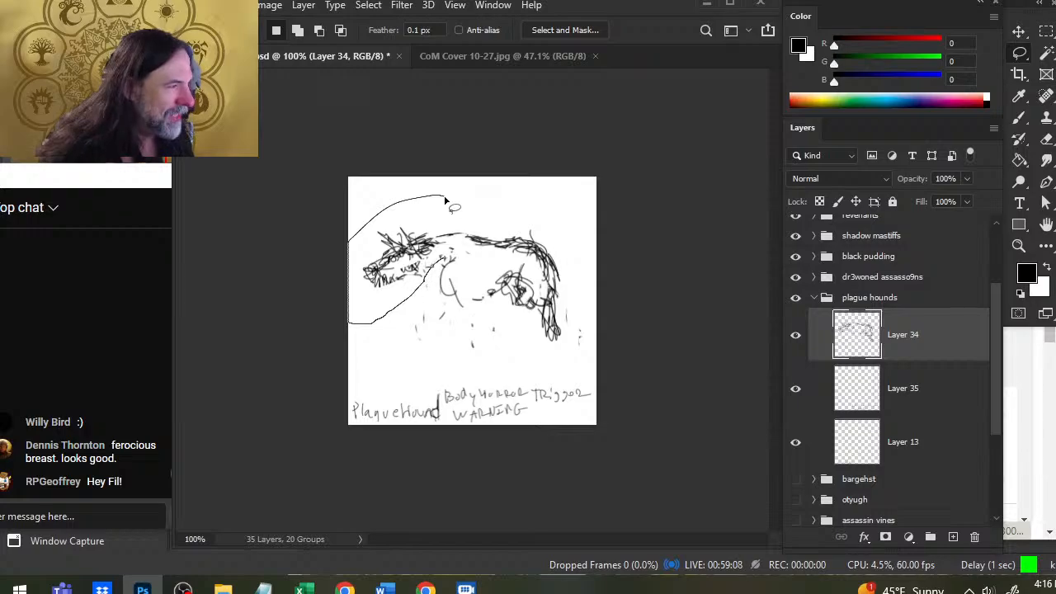
pyautogui.moveTo(520, 244); pyautogui.dragTo(466, 204)
pyautogui.moveTo(463, 243); pyautogui.dragTo(446, 267)
pyautogui.hotkey('ctrl', 'd')
pyautogui.press('e')
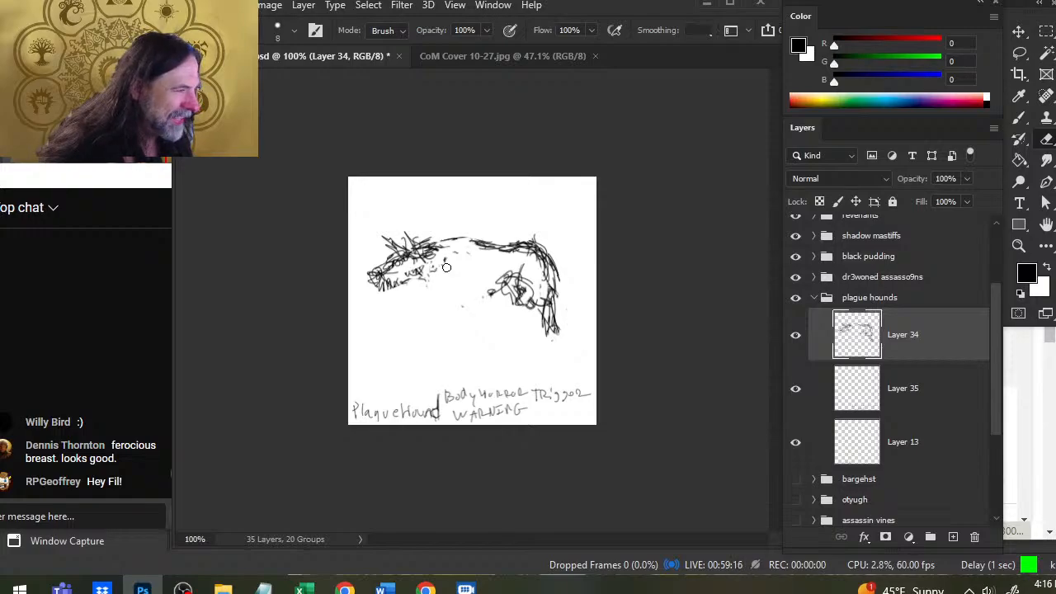
# - Sketch the first throat and chest strokes under the hound's jaw, erasing the excess lines
pyautogui.press('b')
pyautogui.moveTo(428, 290); pyautogui.dragTo(442, 301)
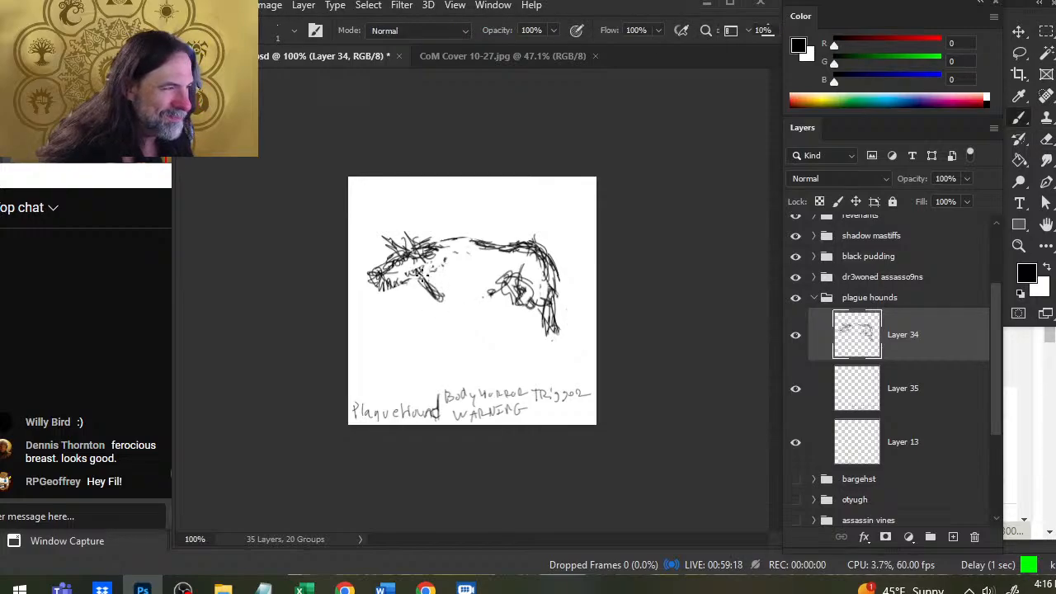
pyautogui.press('e')
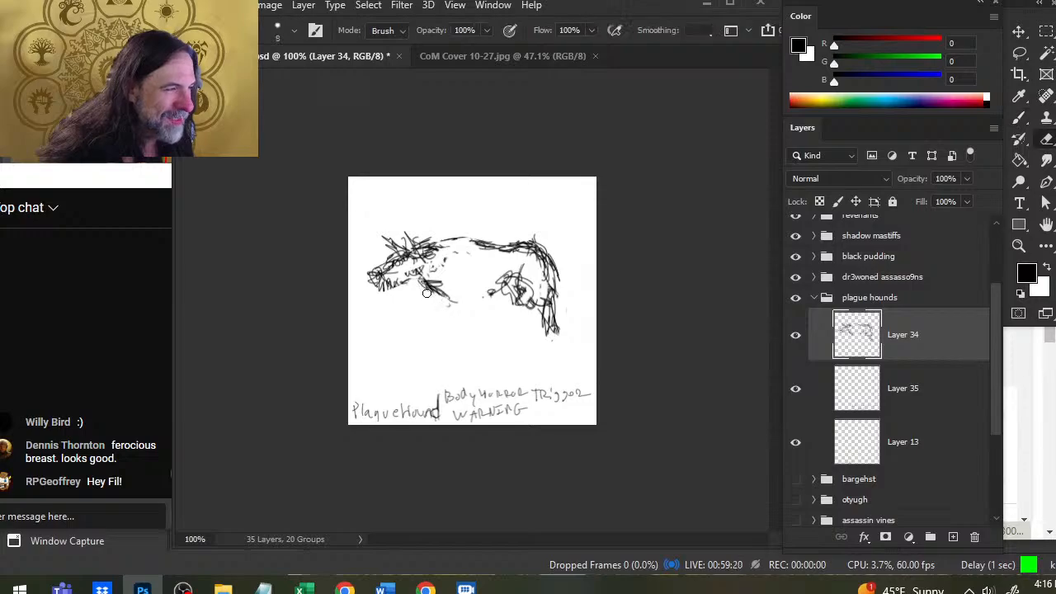
pyautogui.press('b')
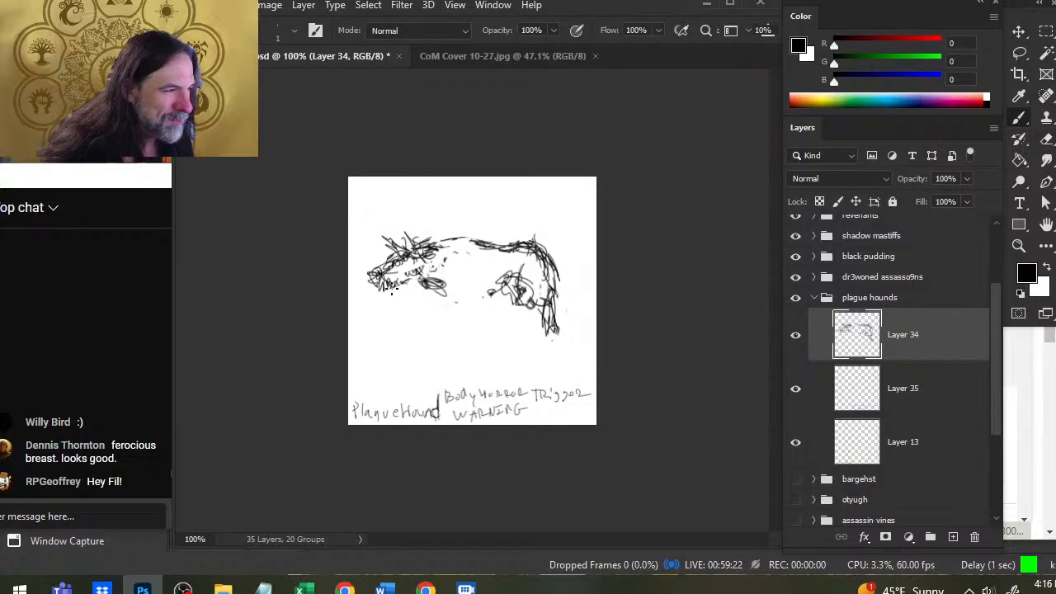
pyautogui.press('e')
pyautogui.moveTo(416, 283)
pyautogui.mouseDown()
pyautogui.moveTo(435, 302)
pyautogui.moveTo(408, 279)
pyautogui.moveTo(451, 303)
pyautogui.moveTo(485, 297)
pyautogui.moveTo(482, 289)
pyautogui.moveTo(470, 295)
pyautogui.moveTo(528, 307)
pyautogui.moveTo(448, 284)
pyautogui.moveTo(466, 318)
pyautogui.moveTo(455, 328)
pyautogui.moveTo(454, 285)
pyautogui.moveTo(427, 292)
pyautogui.moveTo(434, 355)
pyautogui.moveTo(456, 303)
pyautogui.moveTo(462, 359)
pyautogui.moveTo(460, 301)
pyautogui.moveTo(487, 295)
pyautogui.moveTo(482, 282)
pyautogui.moveTo(494, 276)
pyautogui.moveTo(532, 294)
pyautogui.mouseUp()
# - Draw the hound's chest and two front legs, and rework the belly and thigh by alternating Brush and Eraser
pyautogui.press('b')
pyautogui.press('e')
pyautogui.press('b')
pyautogui.press('e')
pyautogui.press('b')
pyautogui.press('e')
pyautogui.press('b')
pyautogui.press('e')
pyautogui.press('b')
pyautogui.press('e')
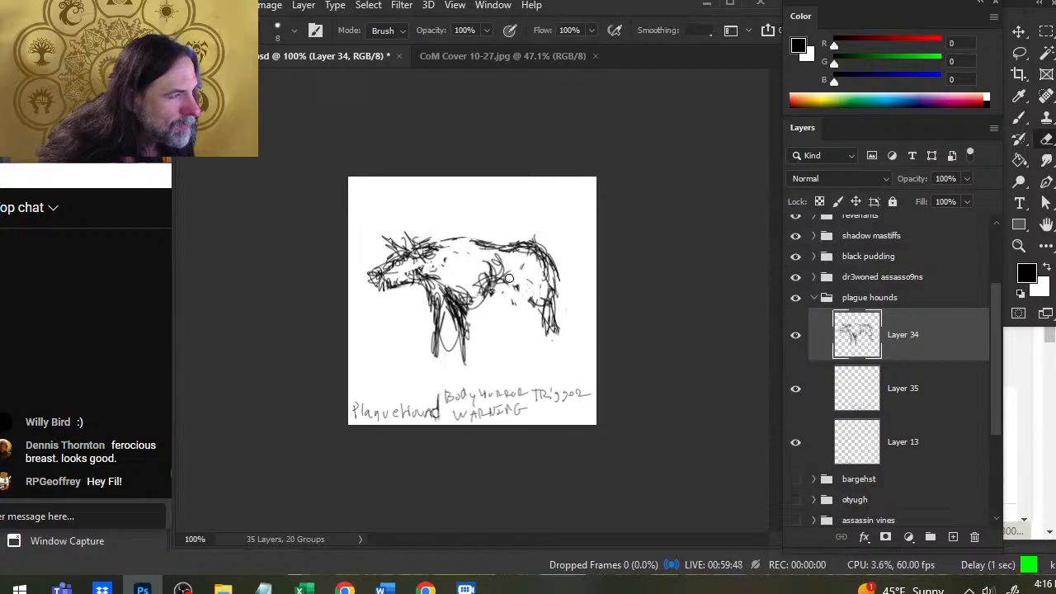
# - Add a paw to the leading front leg, and refine the other front leg down to its foot
pyautogui.press('b')
pyautogui.moveTo(432, 340)
pyautogui.mouseDown()
pyautogui.moveTo(418, 359)
pyautogui.moveTo(438, 360)
pyautogui.mouseUp()
pyautogui.press('e')
pyautogui.press('b')
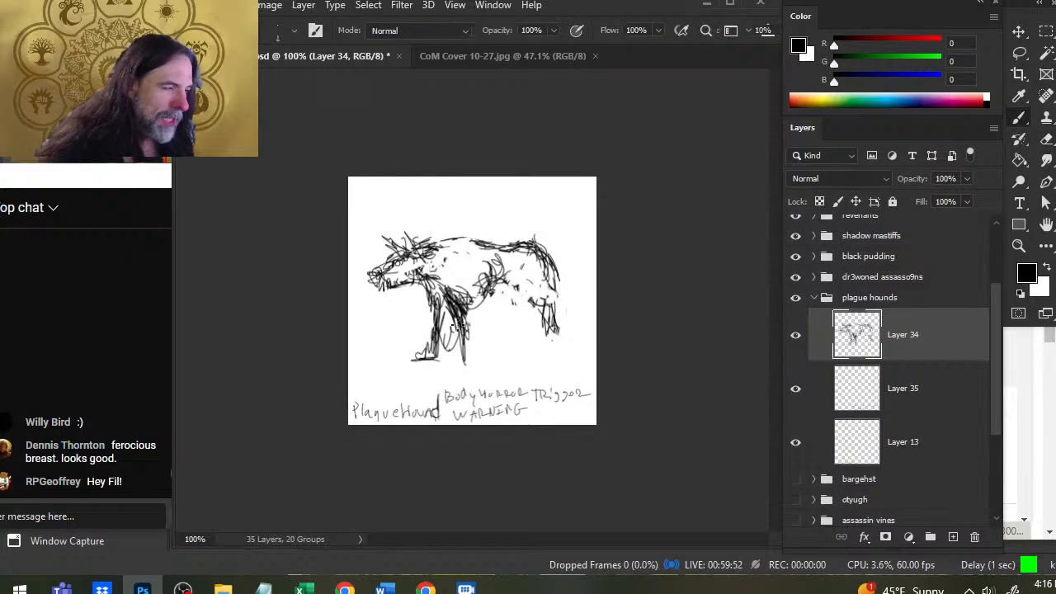
pyautogui.moveTo(464, 321)
pyautogui.mouseDown()
pyautogui.moveTo(463, 363)
pyautogui.moveTo(447, 343)
pyautogui.moveTo(464, 356)
pyautogui.mouseUp()
pyautogui.press('e')
pyautogui.press('b')
pyautogui.moveTo(462, 352); pyautogui.dragTo(455, 365)
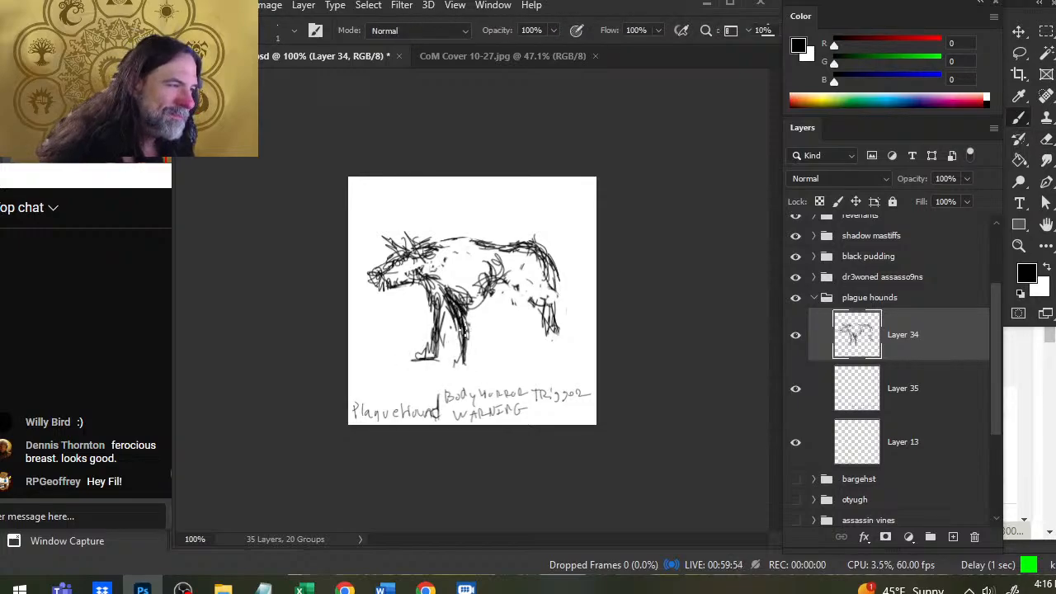
# - Lasso the hound's head, move it lower and farther forward, and deselect it
pyautogui.press('l')
pyautogui.moveTo(415, 237)
pyautogui.mouseDown()
pyautogui.moveTo(357, 262)
pyautogui.moveTo(426, 284)
pyautogui.moveTo(403, 221)
pyautogui.moveTo(419, 218)
pyautogui.mouseUp()
pyautogui.press('v')
pyautogui.moveTo(408, 257)
pyautogui.mouseDown()
pyautogui.moveTo(395, 267)
pyautogui.moveTo(413, 260)
pyautogui.moveTo(444, 295)
pyautogui.moveTo(436, 244)
pyautogui.mouseUp()
pyautogui.hotkey('ctrl', 'd')
# - Erase leftover lines behind the ears and sketch new strokes connecting the head to the neck
pyautogui.press('b')
pyautogui.press('e')
pyautogui.moveTo(435, 243)
pyautogui.mouseDown()
pyautogui.moveTo(448, 250)
pyautogui.moveTo(425, 263)
pyautogui.moveTo(426, 251)
pyautogui.mouseUp()
pyautogui.press('b')
pyautogui.press('e')
pyautogui.press('b')
pyautogui.moveTo(407, 254); pyautogui.dragTo(437, 239)
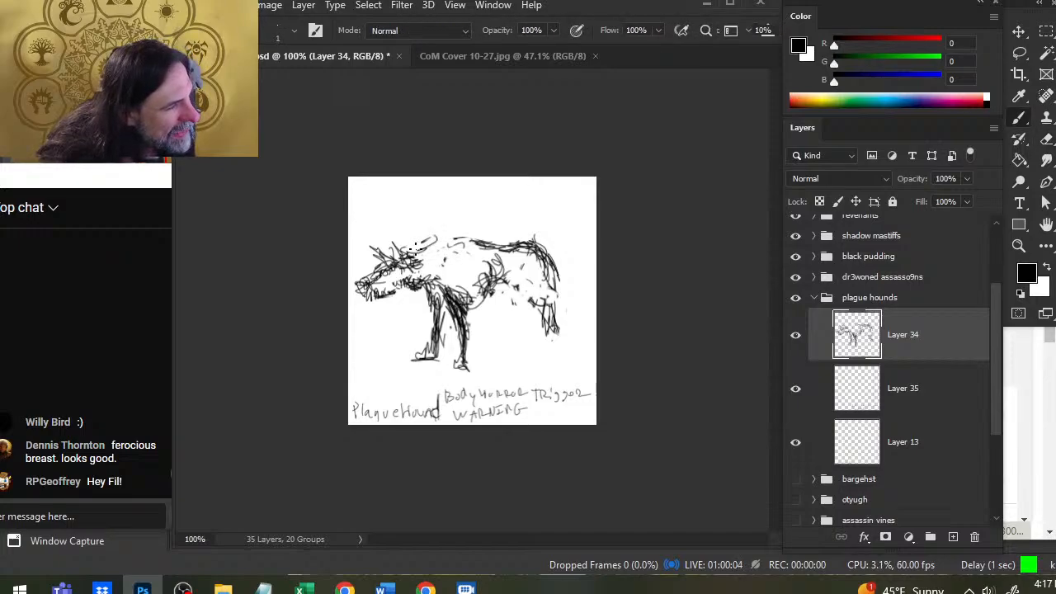
# - Rework the hound's muzzle and lower jaw into an open mouth by alternating Brush and Eraser
pyautogui.press('e')
pyautogui.moveTo(378, 303)
pyautogui.mouseDown()
pyautogui.moveTo(396, 288)
pyautogui.moveTo(370, 288)
pyautogui.moveTo(365, 306)
pyautogui.mouseUp()
pyautogui.press('b')
pyautogui.press('e')
pyautogui.press('b')
pyautogui.press('e')
pyautogui.press('b')
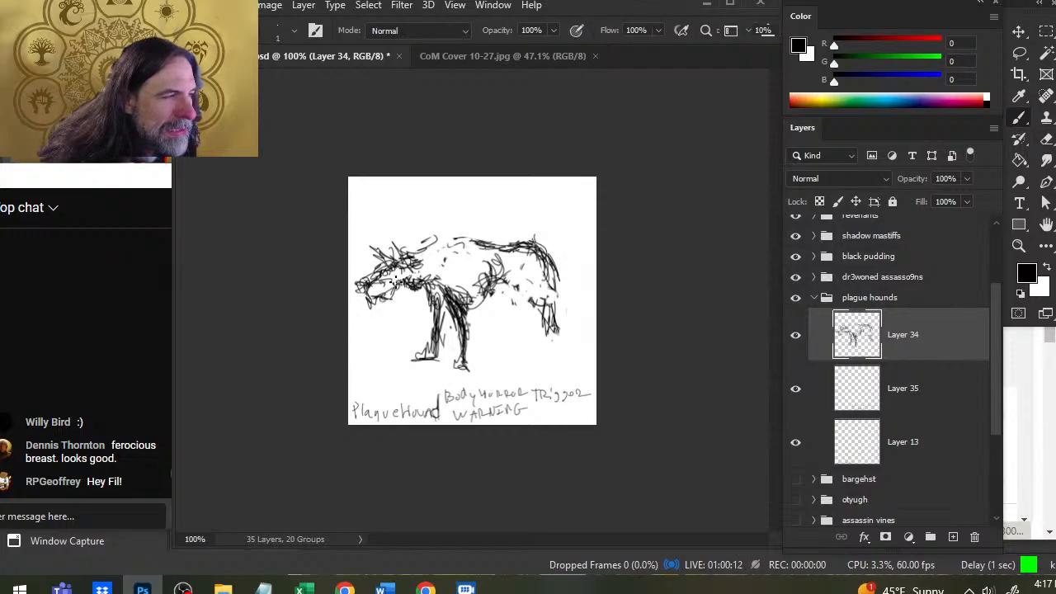
pyautogui.press('e')
pyautogui.press('b')
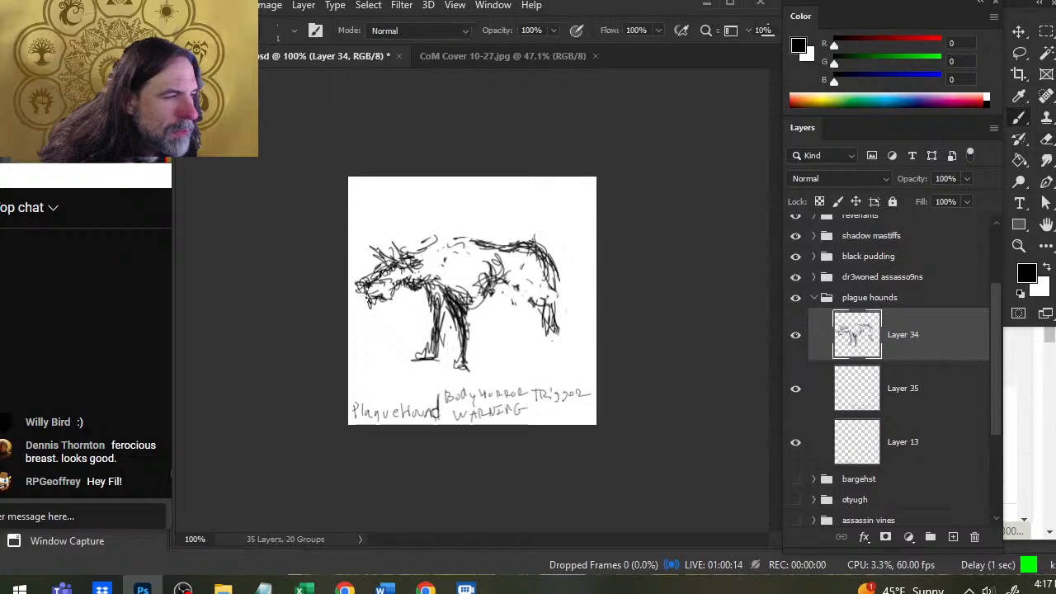
# - Refine the hound's open mouth with ragged strokes hanging from the lower jaw
pyautogui.press('e')
pyautogui.moveTo(373, 300)
pyautogui.mouseDown()
pyautogui.moveTo(372, 311)
pyautogui.moveTo(394, 283)
pyautogui.mouseUp()
pyautogui.press('b')
pyautogui.press('e')
pyautogui.press('b')
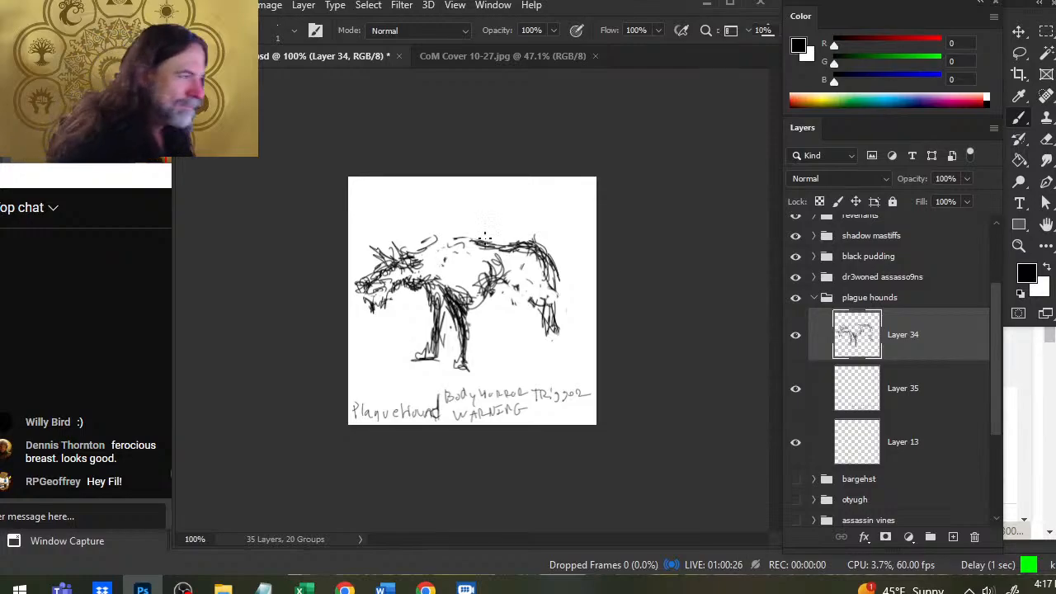
# - Erase the loose neck line behind the head and touch up the strokes around the ears
pyautogui.press('e')
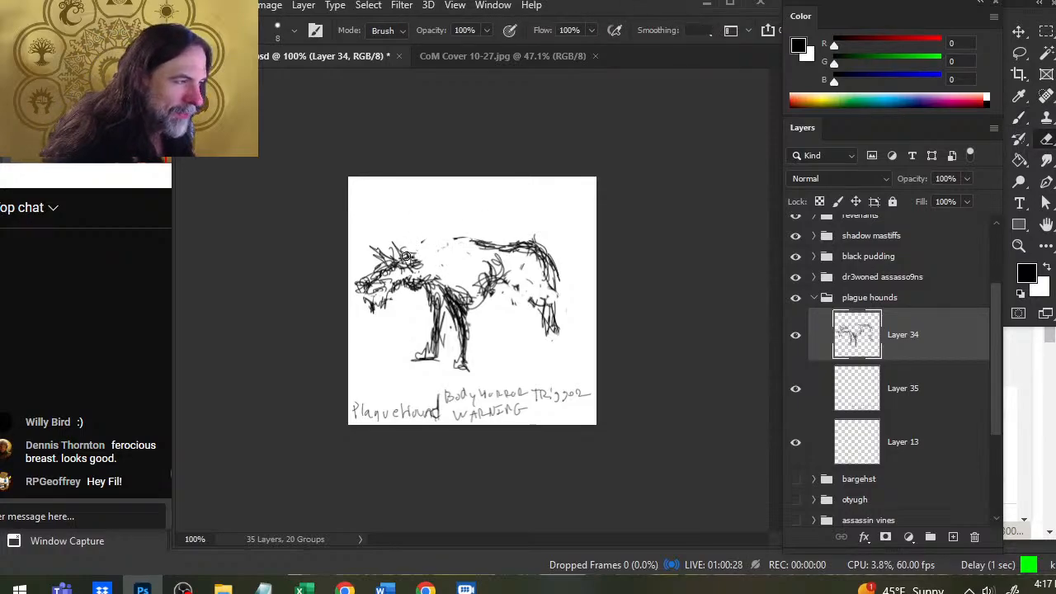
pyautogui.press('b')
pyautogui.press('e')
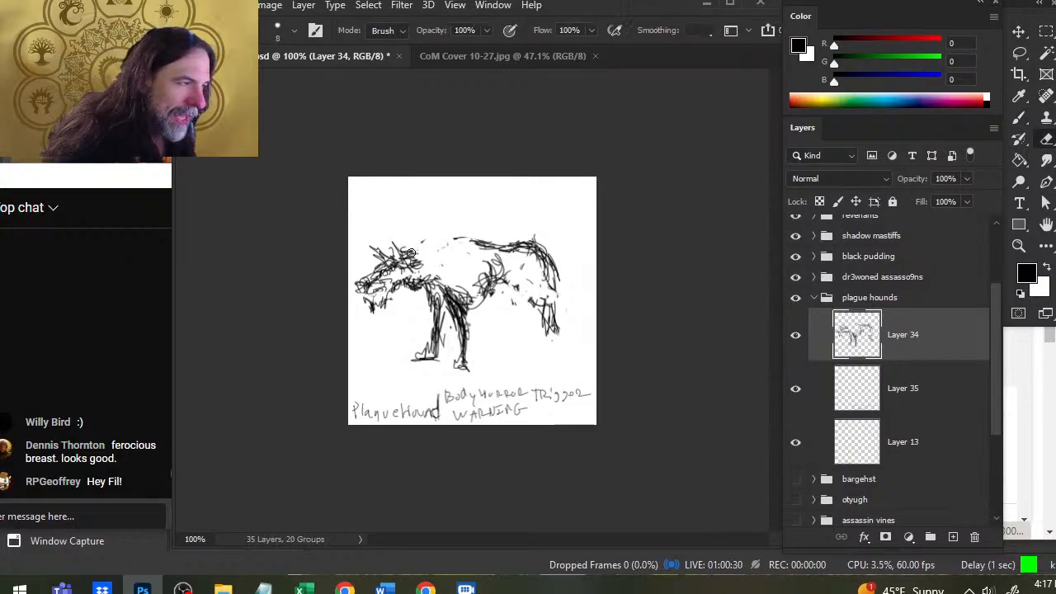
pyautogui.press('b')
# - Lasso the muzzle, nudge it slightly back toward the head, and sketch more strokes at the back of the head
pyautogui.press('l')
pyautogui.moveTo(348, 313)
pyautogui.mouseDown()
pyautogui.moveTo(362, 268)
pyautogui.moveTo(378, 272)
pyautogui.moveTo(395, 306)
pyautogui.mouseUp()
pyautogui.hotkey('ctrl', 'd')
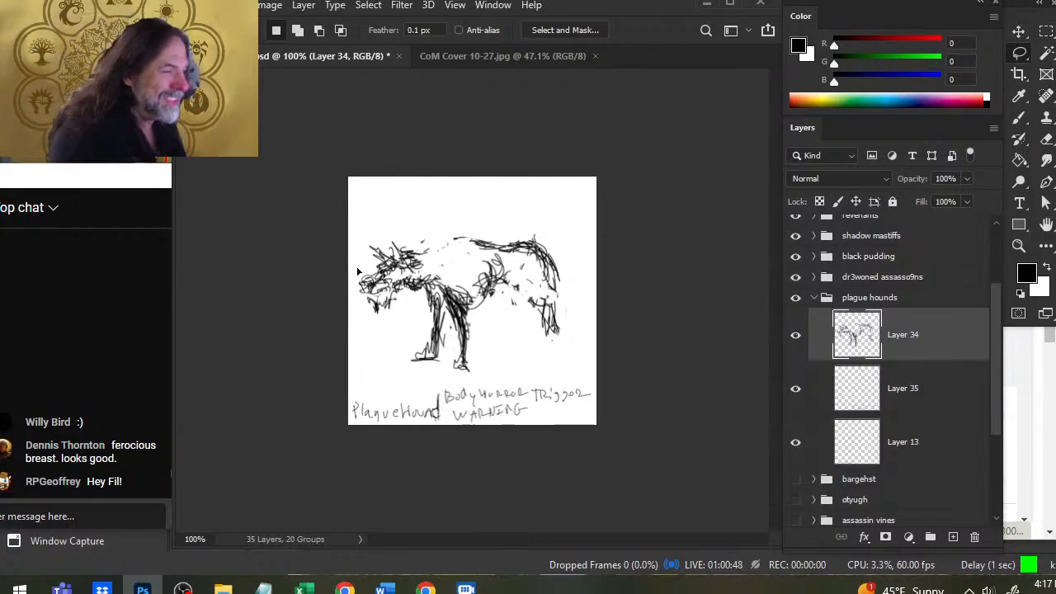
pyautogui.press('b')
pyautogui.moveTo(423, 252); pyautogui.dragTo(407, 259)
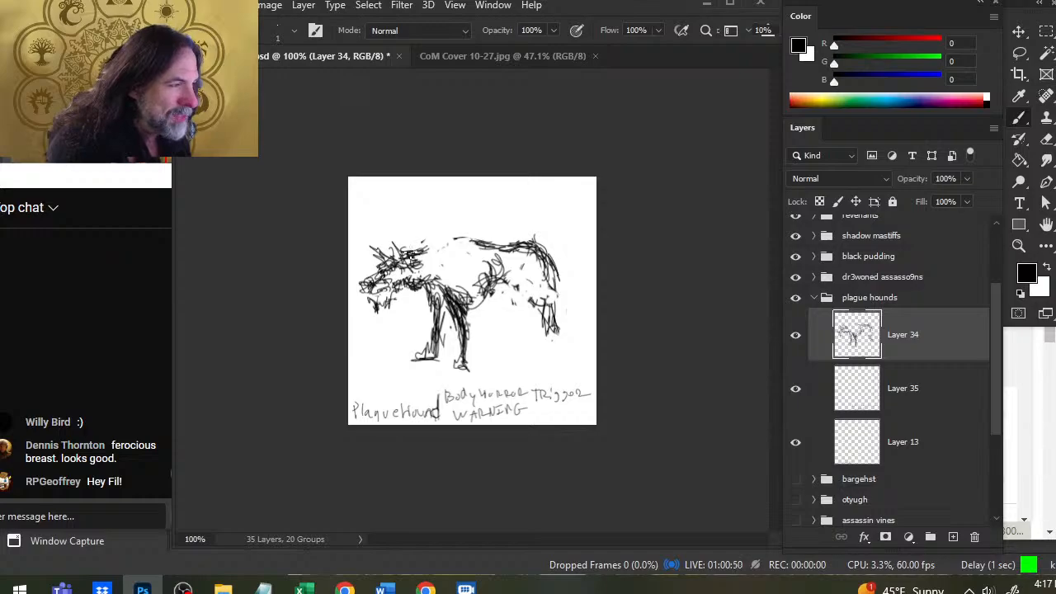
# - Lasso both lower front legs, move them slightly upward and back, and deselect them
pyautogui.press('l')
pyautogui.moveTo(489, 328)
pyautogui.mouseDown()
pyautogui.moveTo(412, 326)
pyautogui.moveTo(392, 384)
pyautogui.mouseUp()
pyautogui.moveTo(488, 327); pyautogui.dragTo(494, 336)
pyautogui.press('v')
pyautogui.moveTo(476, 367)
pyautogui.mouseDown()
pyautogui.moveTo(475, 359)
pyautogui.moveTo(491, 382)
pyautogui.mouseUp()
pyautogui.press('l')
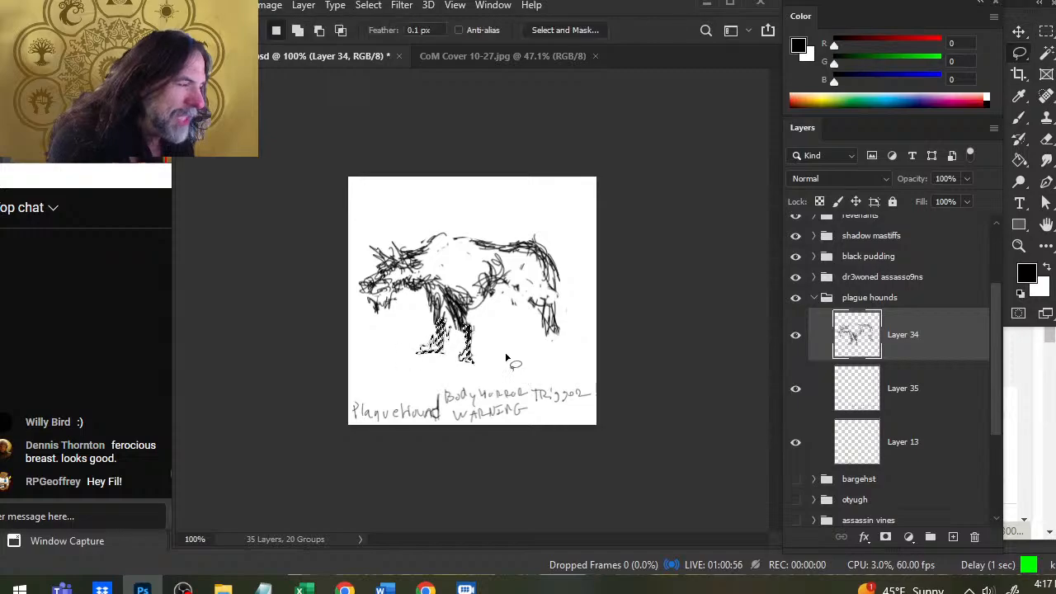
pyautogui.click(511, 361)
# - Erase the upper part of the leading front leg and redraw it thinner below the chest
pyautogui.press('e')
pyautogui.moveTo(434, 311); pyautogui.dragTo(429, 328)
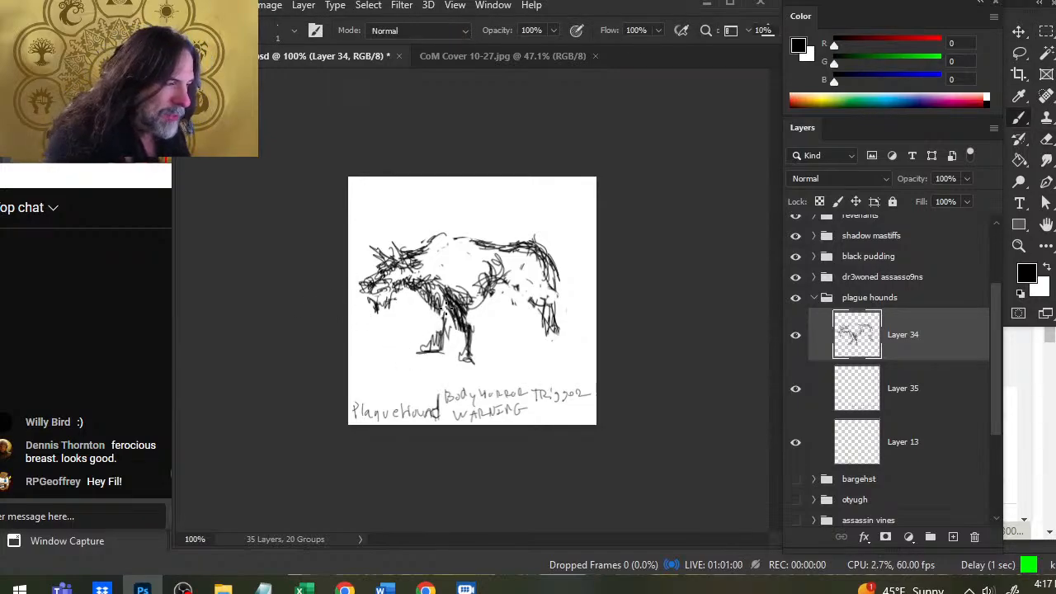
pyautogui.press('b')
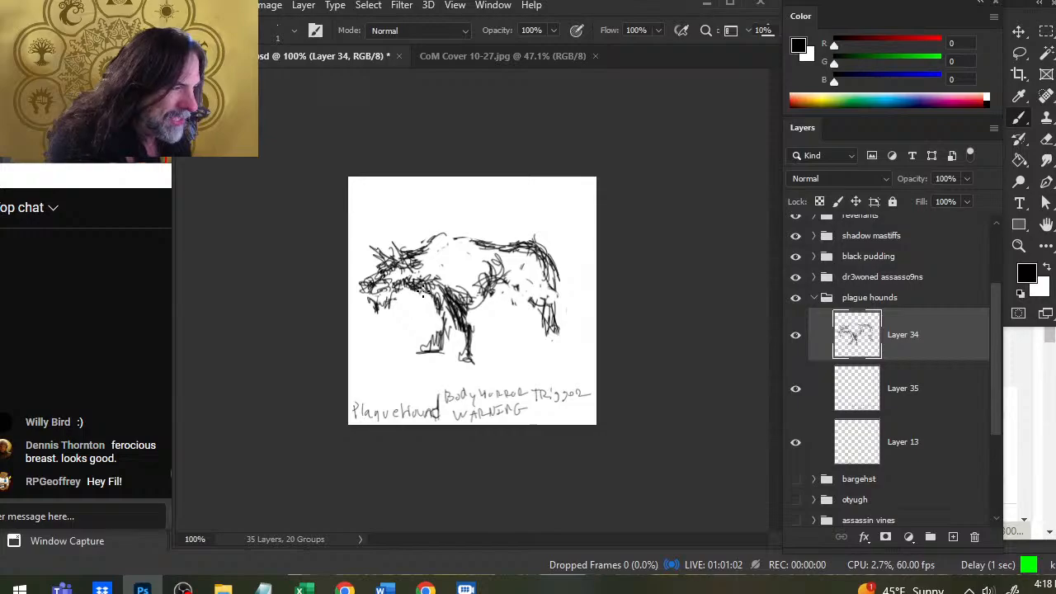
# - Lasso the lower part of the leading front leg, nudge it slightly forward, and deselect it
pyautogui.press('l')
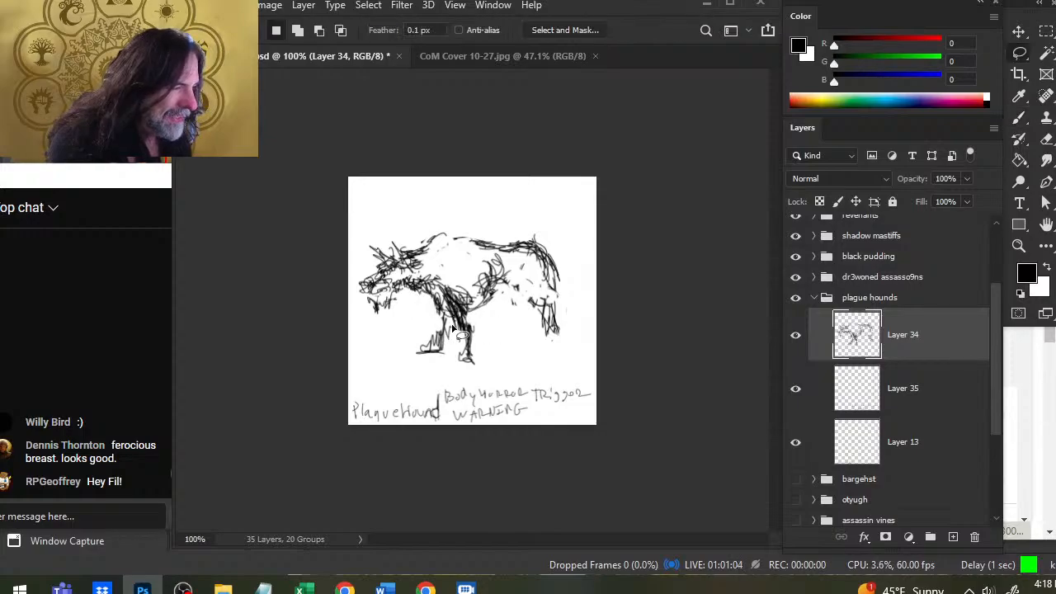
pyautogui.moveTo(462, 339)
pyautogui.mouseDown()
pyautogui.moveTo(441, 314)
pyautogui.moveTo(433, 369)
pyautogui.moveTo(459, 356)
pyautogui.moveTo(438, 343)
pyautogui.mouseUp()
pyautogui.press('v')
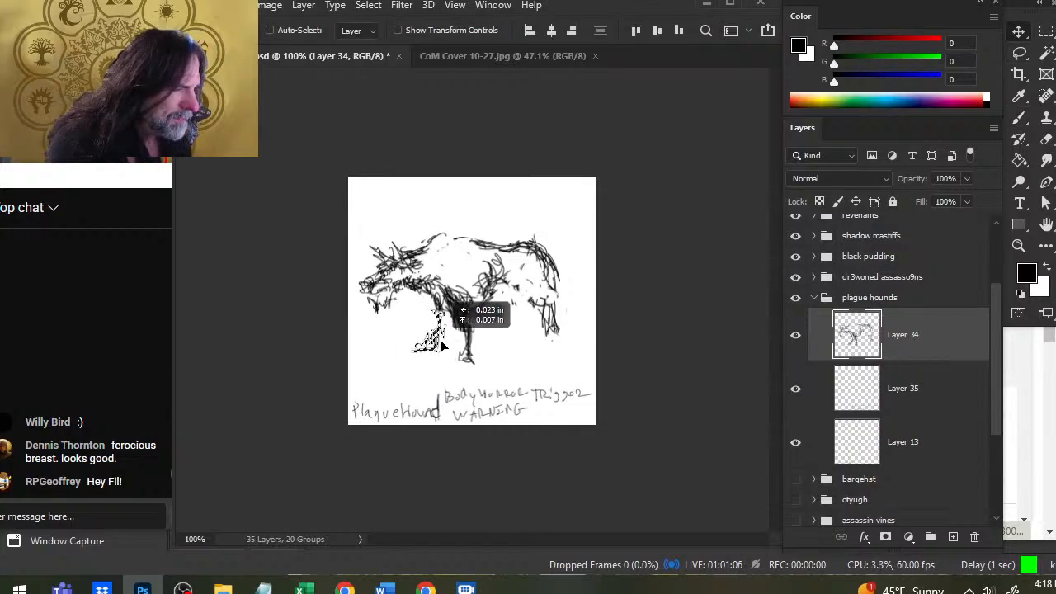
pyautogui.hotkey('ctrl', 'd')
# - Lasso the rearmost of the two front legs, shift it back toward the belly, and deselect it
pyautogui.press('l')
pyautogui.moveTo(483, 318)
pyautogui.mouseDown()
pyautogui.moveTo(462, 375)
pyautogui.moveTo(491, 322)
pyautogui.moveTo(492, 353)
pyautogui.mouseUp()
pyautogui.press('v')
pyautogui.hotkey('ctrl', 'd')
pyautogui.press('l')
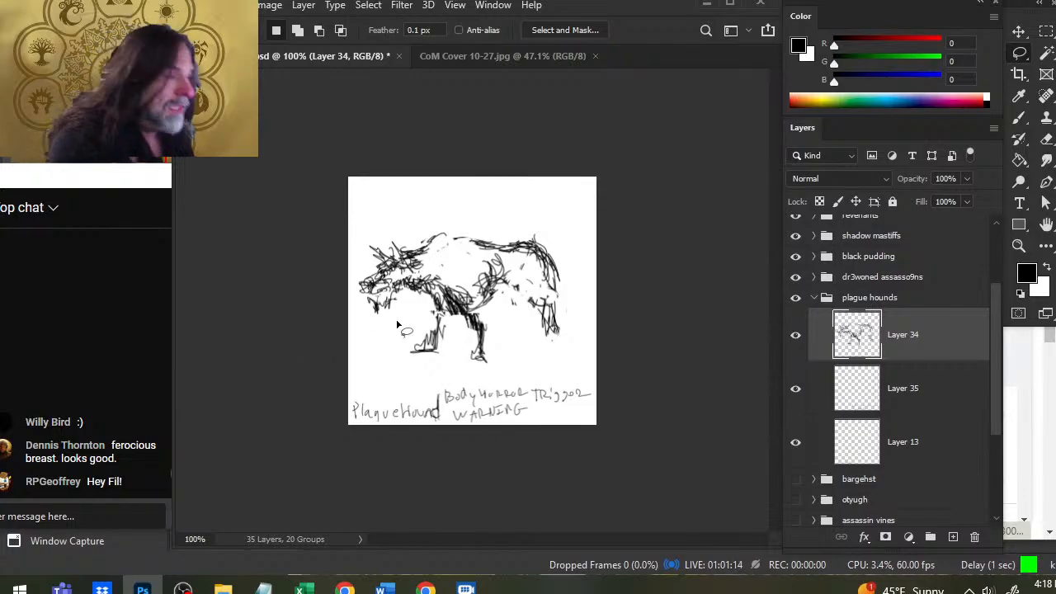
# - Lasso the leading front foreleg and move it downward, away from the chest
pyautogui.press('b')
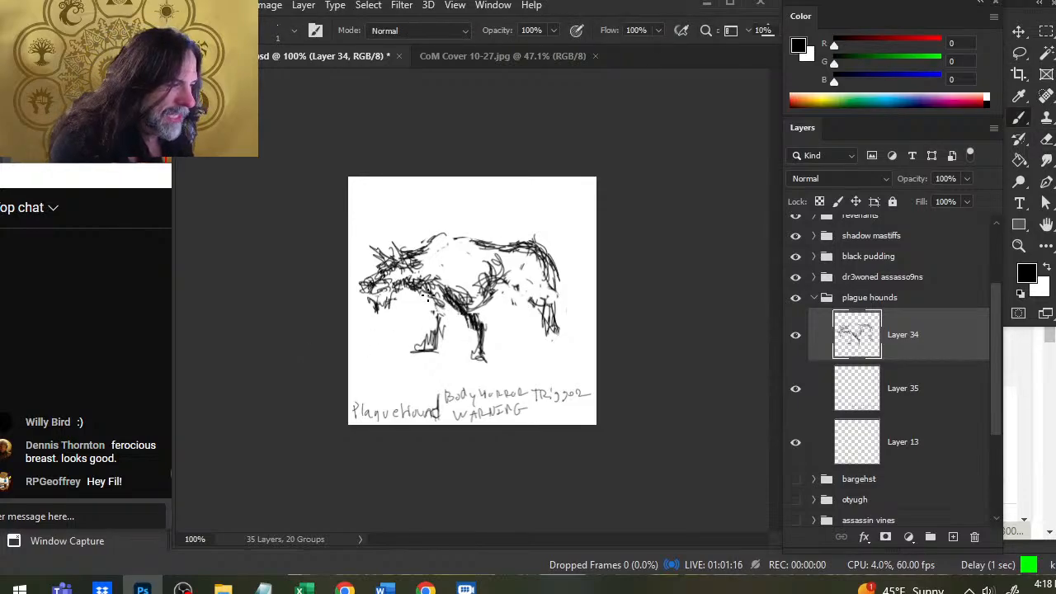
pyautogui.press('l')
pyautogui.moveTo(452, 330)
pyautogui.mouseDown()
pyautogui.moveTo(436, 310)
pyautogui.moveTo(455, 344)
pyautogui.moveTo(443, 349)
pyautogui.moveTo(446, 363)
pyautogui.mouseUp()
pyautogui.press('v')
pyautogui.press('l')
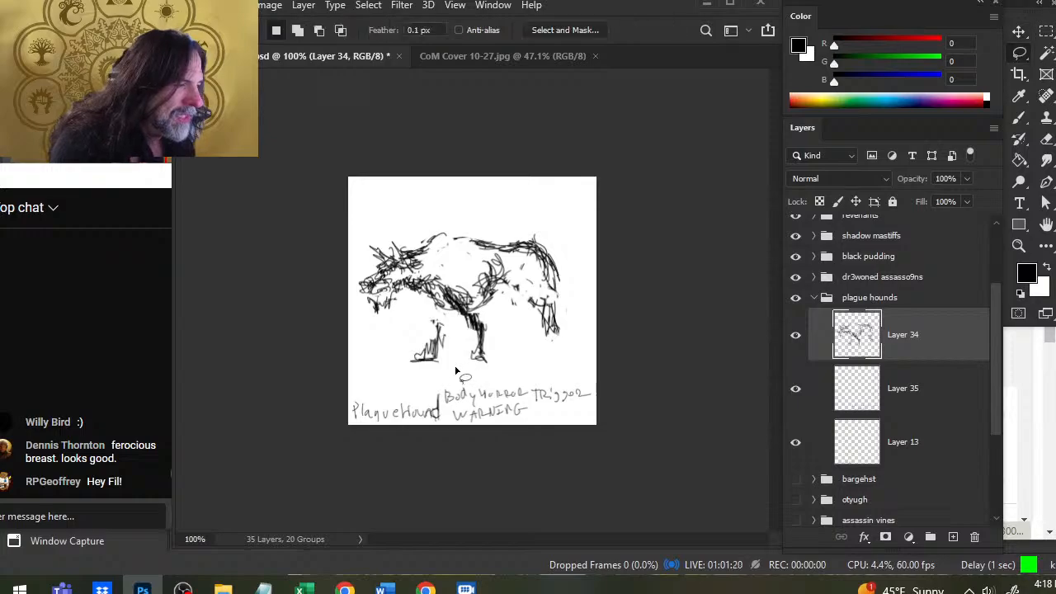
# - Lasso the near front lower leg, move it slightly downward, and thicken the leg with new strokes up to the shoulder
pyautogui.moveTo(497, 320); pyautogui.dragTo(456, 299)
pyautogui.press('v')
pyautogui.moveTo(493, 356)
pyautogui.mouseDown()
pyautogui.moveTo(498, 322)
pyautogui.moveTo(488, 344)
pyautogui.moveTo(482, 304)
pyautogui.moveTo(459, 314)
pyautogui.moveTo(490, 338)
pyautogui.moveTo(460, 369)
pyautogui.mouseUp()
pyautogui.press('l')
pyautogui.hotkey('ctrl', 'd')
pyautogui.press('b')
pyautogui.press('e')
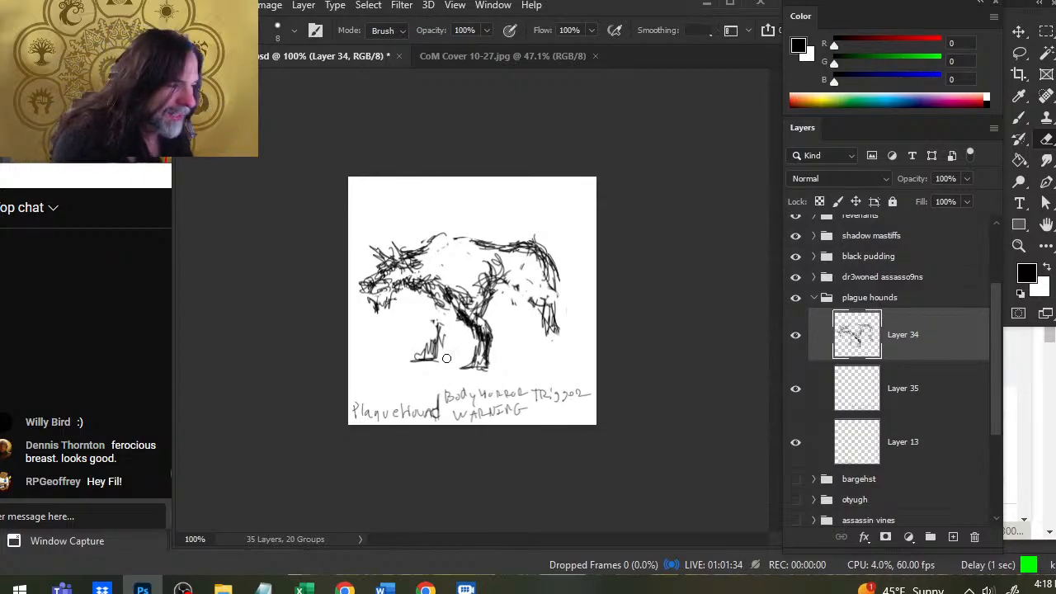
# - Lasso the leading front foreleg, raise it slightly toward the chest, and deselect it
pyautogui.press('l')
pyautogui.moveTo(472, 310)
pyautogui.mouseDown()
pyautogui.moveTo(464, 335)
pyautogui.moveTo(427, 322)
pyautogui.moveTo(452, 327)
pyautogui.moveTo(450, 361)
pyautogui.moveTo(438, 354)
pyautogui.mouseUp()
pyautogui.hotkey('ctrl', 'd')
pyautogui.press('b')
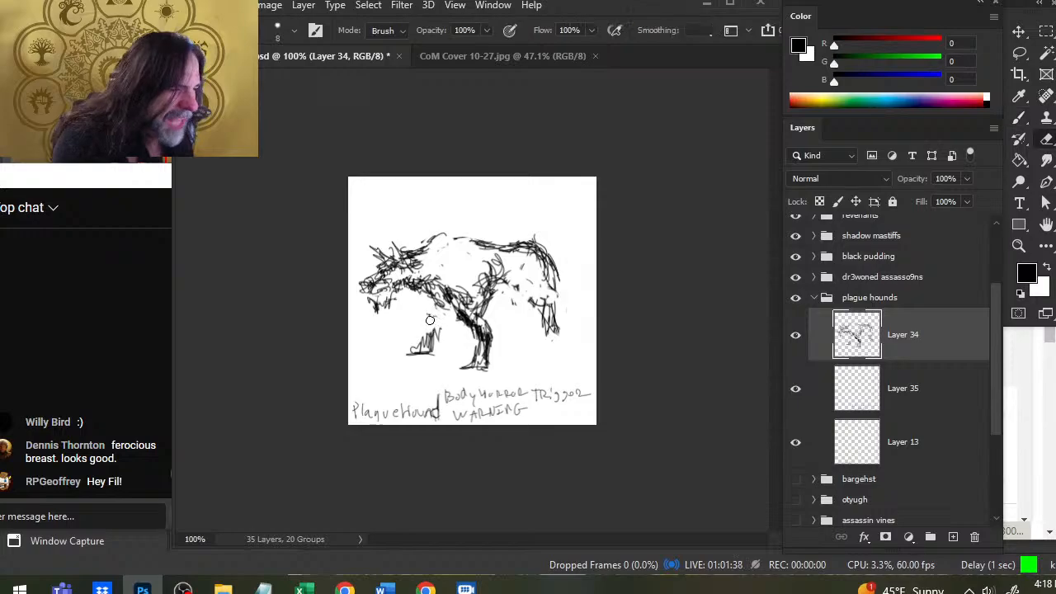
# - Redraw the leading foreleg at a slant joining the chest, and rework the strokes around both upper front legs
pyautogui.moveTo(448, 320); pyautogui.dragTo(433, 345)
pyautogui.press('e')
pyautogui.press('b')
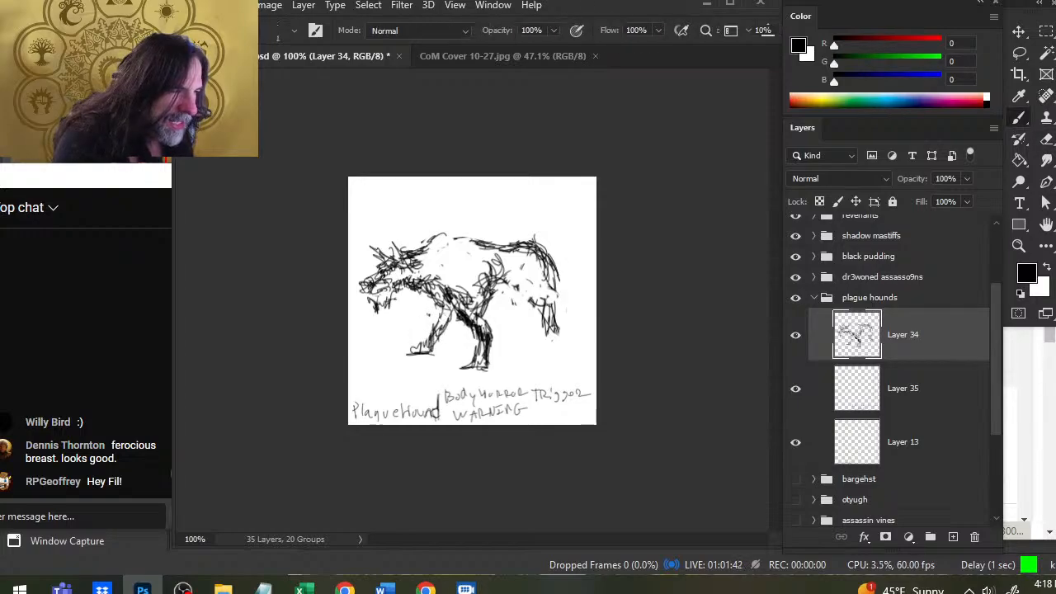
pyautogui.moveTo(437, 302)
pyautogui.mouseDown()
pyautogui.moveTo(433, 330)
pyautogui.moveTo(430, 292)
pyautogui.moveTo(437, 304)
pyautogui.moveTo(445, 282)
pyautogui.moveTo(437, 309)
pyautogui.moveTo(499, 338)
pyautogui.moveTo(463, 295)
pyautogui.moveTo(492, 329)
pyautogui.moveTo(488, 341)
pyautogui.mouseUp()
pyautogui.press('e')
pyautogui.press('b')
# - Lasso the near front leg, shift it slightly back, deselect it, and add strokes joining the legs to the chest
pyautogui.press('l')
pyautogui.press('v')
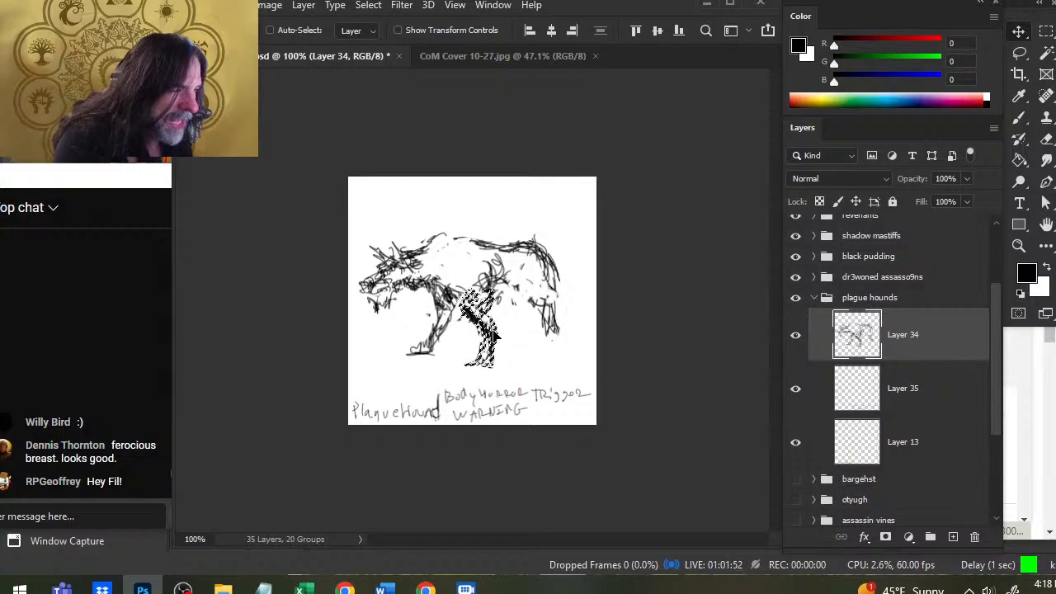
pyautogui.press('l')
pyautogui.press('b')
pyautogui.press('l')
pyautogui.press('b')
pyautogui.press('l')
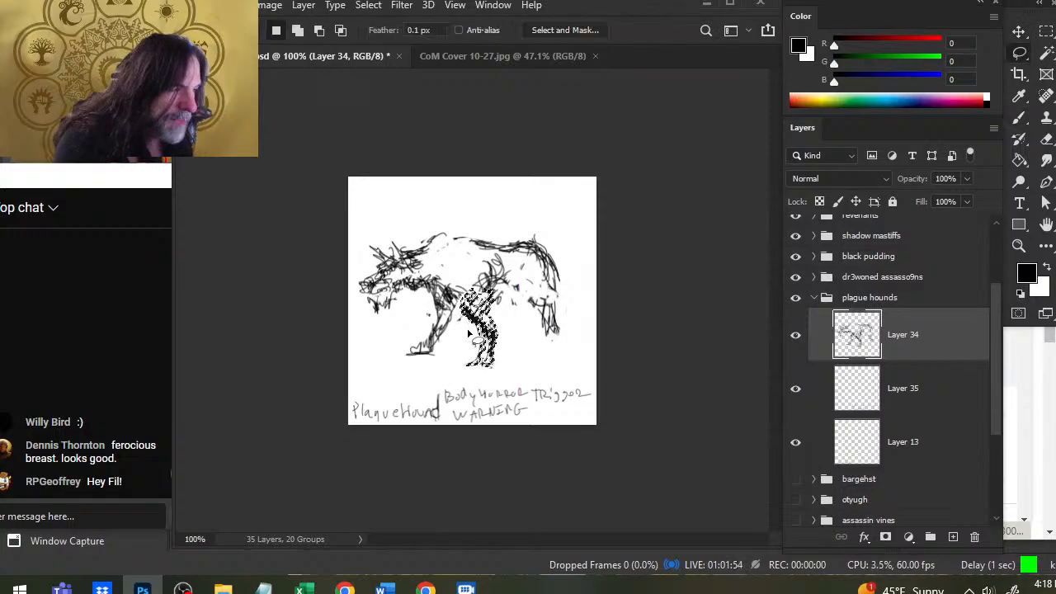
pyautogui.hotkey('ctrl', 'd')
pyautogui.press('b')
pyautogui.moveTo(450, 297); pyautogui.dragTo(439, 305)
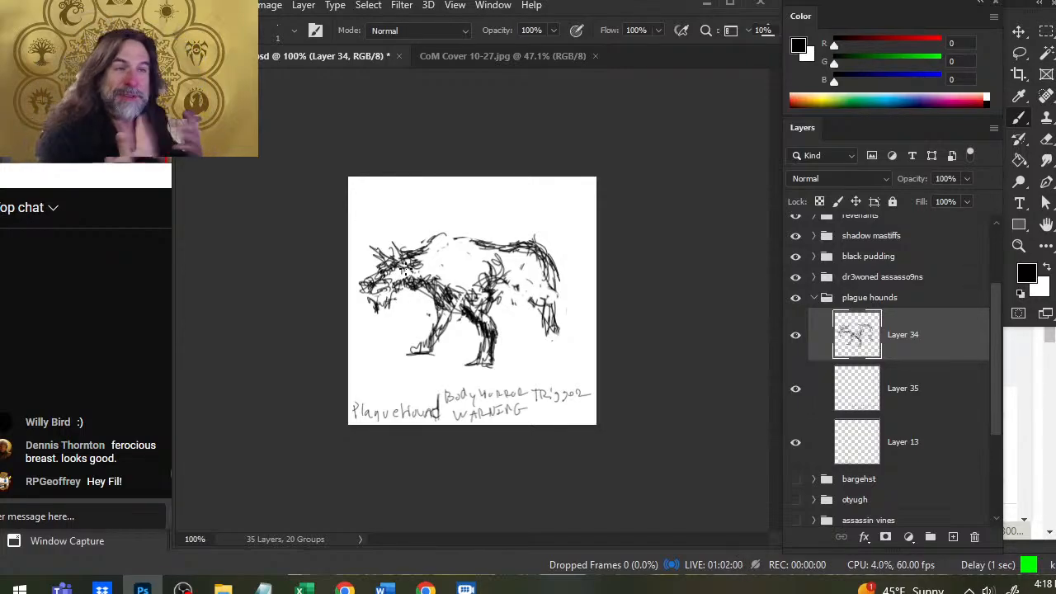
# - Redraw the shoulder hump outline, and lasso the hindquarters and raise them slightly above the back
pyautogui.press('e')
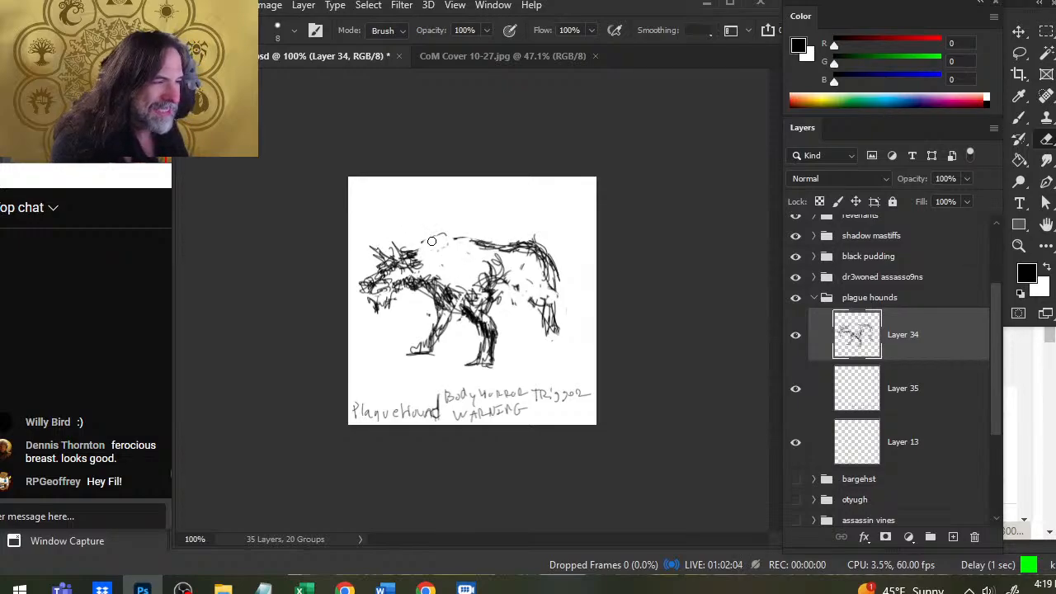
pyautogui.press('b')
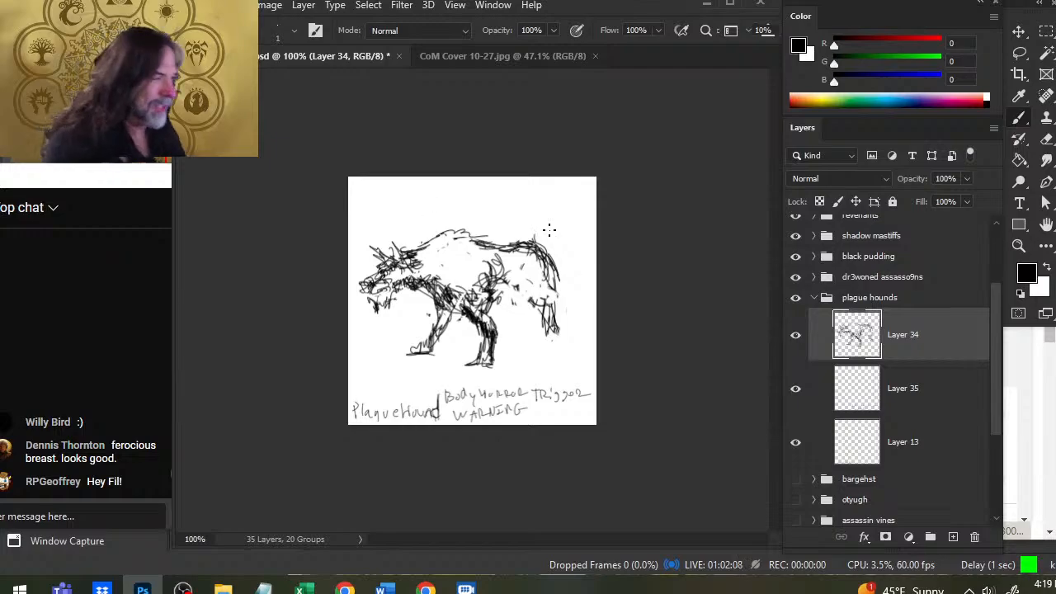
pyautogui.press('l')
pyautogui.moveTo(511, 244)
pyautogui.mouseDown()
pyautogui.moveTo(506, 304)
pyautogui.moveTo(560, 346)
pyautogui.moveTo(560, 231)
pyautogui.mouseUp()
pyautogui.press('v')
pyautogui.moveTo(568, 281); pyautogui.dragTo(569, 264)
pyautogui.hotkey('ctrl', 'd')
pyautogui.press('b')
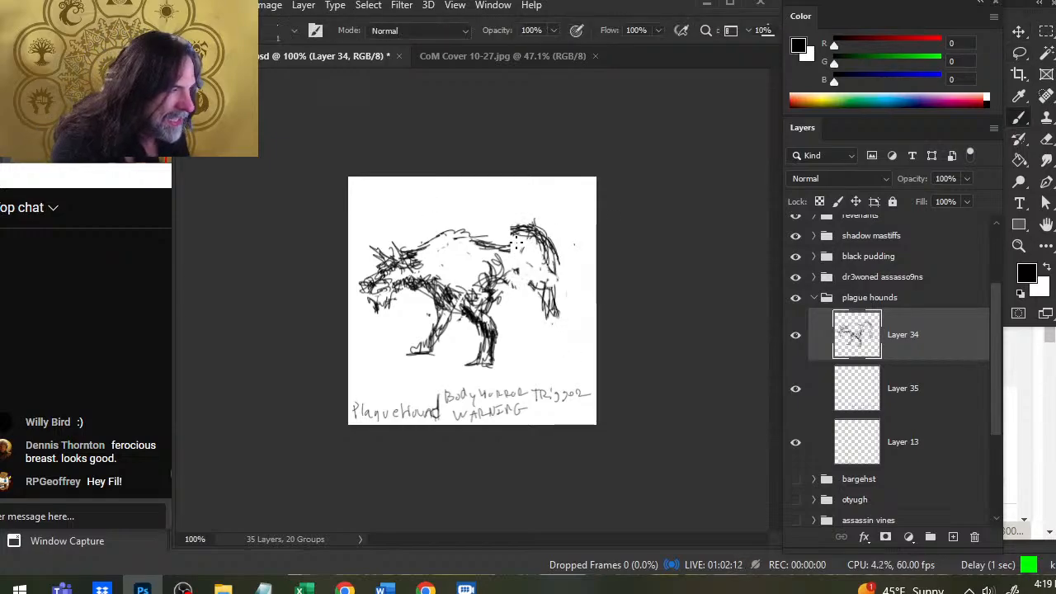
# - Erase the broken back line and redraw it curving up into the raised rump
pyautogui.press('e')
pyautogui.moveTo(500, 240)
pyautogui.mouseDown()
pyautogui.moveTo(512, 249)
pyautogui.moveTo(526, 227)
pyautogui.mouseUp()
pyautogui.press('b')
# - Erase the dark strokes on the near upper foreleg and redraw the leg straighter below the shoulder
pyautogui.press('e')
pyautogui.moveTo(493, 309)
pyautogui.mouseDown()
pyautogui.moveTo(461, 318)
pyautogui.moveTo(484, 341)
pyautogui.mouseUp()
pyautogui.press('b')
pyautogui.moveTo(472, 283)
pyautogui.mouseDown()
pyautogui.moveTo(481, 323)
pyautogui.moveTo(456, 282)
pyautogui.moveTo(480, 327)
pyautogui.moveTo(446, 312)
pyautogui.moveTo(471, 310)
pyautogui.mouseUp()
pyautogui.press('e')
pyautogui.press('b')
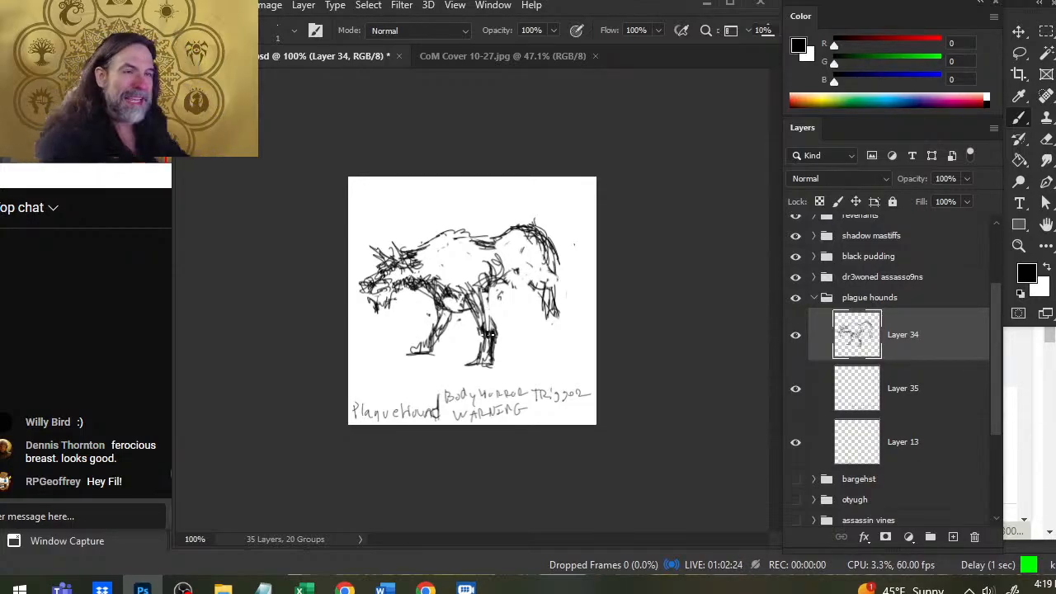
# - Rework the lines of both front legs, shift the lassoed sketch slightly, and shade the leading foreleg up to the chest
pyautogui.press('e')
pyautogui.moveTo(488, 270)
pyautogui.mouseDown()
pyautogui.moveTo(499, 274)
pyautogui.moveTo(487, 268)
pyautogui.moveTo(493, 342)
pyautogui.moveTo(395, 354)
pyautogui.moveTo(439, 353)
pyautogui.moveTo(444, 363)
pyautogui.moveTo(427, 354)
pyautogui.moveTo(437, 370)
pyautogui.mouseUp()
pyautogui.press('b')
pyautogui.press('e')
pyautogui.press('l')
pyautogui.press('v')
pyautogui.press('l')
pyautogui.press('b')
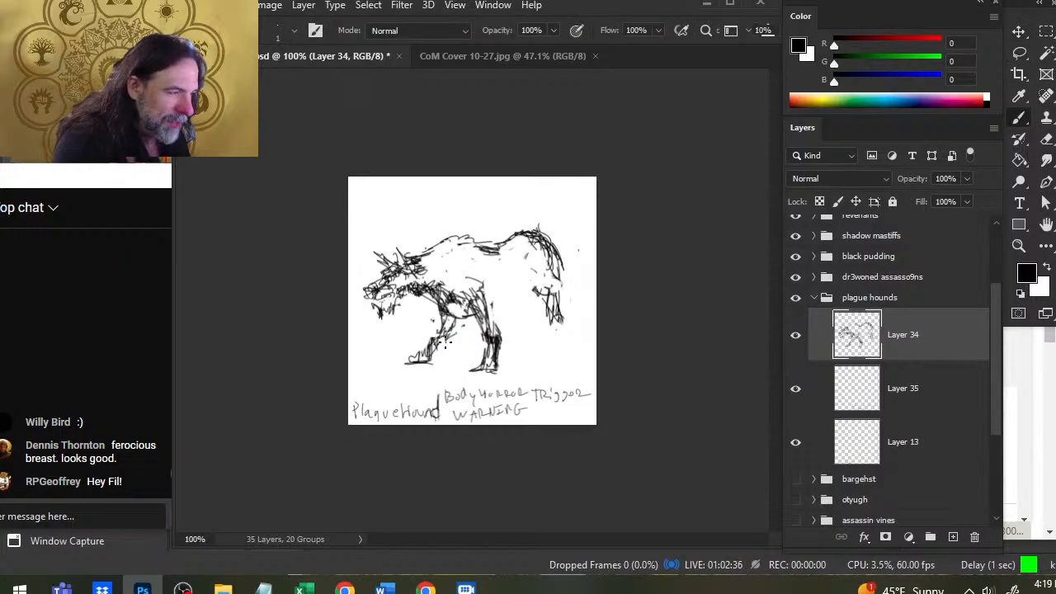
pyautogui.moveTo(441, 334); pyautogui.dragTo(446, 306)
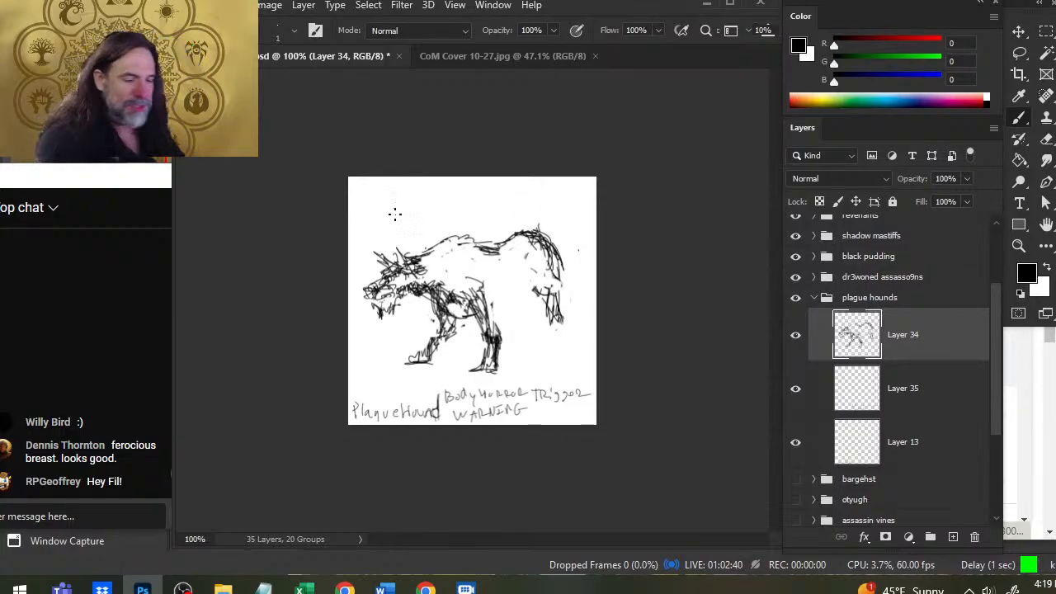
# - Lasso the near foreleg, move it back toward the belly, deselect it, and sketch strokes reconnecting it to the chest
pyautogui.press('l')
pyautogui.moveTo(512, 310)
pyautogui.mouseDown()
pyautogui.moveTo(473, 303)
pyautogui.moveTo(460, 350)
pyautogui.moveTo(480, 374)
pyautogui.moveTo(510, 372)
pyautogui.mouseUp()
pyautogui.moveTo(497, 335)
pyautogui.keyDown('ctrl'); pyautogui.mouseDown()
pyautogui.moveTo(511, 334)
pyautogui.moveTo(490, 308)
pyautogui.mouseUp(); pyautogui.keyUp('ctrl')
pyautogui.hotkey('ctrl', 'd')
pyautogui.press('b')
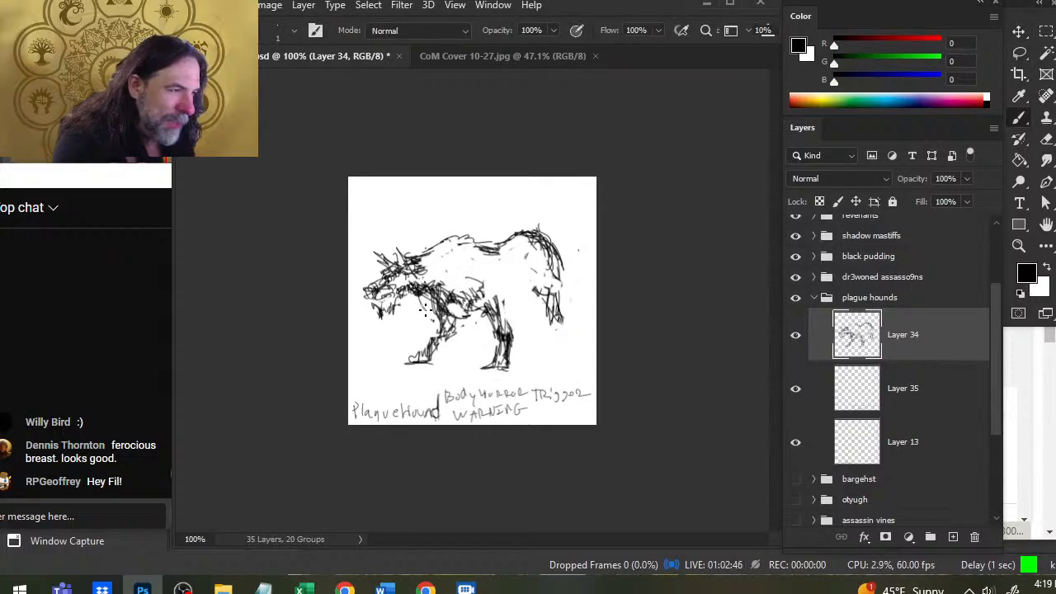
# - Clean up the throat and chest lines, and redraw the neck and a taller shoulder hump
pyautogui.press('e')
pyautogui.moveTo(406, 298)
pyautogui.mouseDown()
pyautogui.moveTo(423, 282)
pyautogui.moveTo(434, 303)
pyautogui.moveTo(447, 301)
pyautogui.moveTo(450, 286)
pyautogui.mouseUp()
pyautogui.press('b')
pyautogui.press('e')
pyautogui.press('b')
pyautogui.moveTo(408, 254)
pyautogui.mouseDown()
pyautogui.moveTo(418, 262)
pyautogui.moveTo(398, 252)
pyautogui.mouseUp()
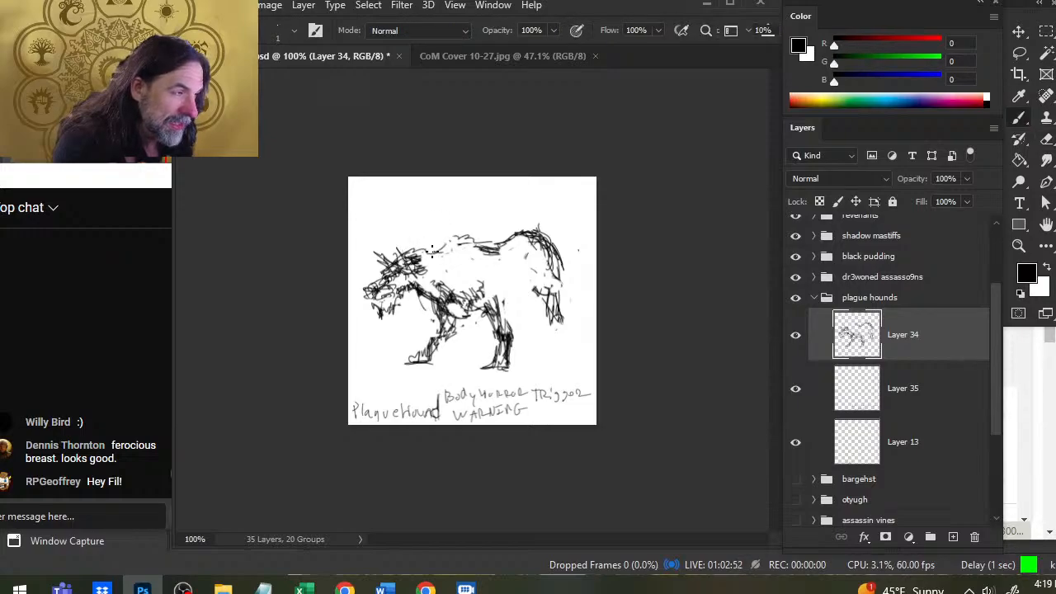
pyautogui.moveTo(463, 242); pyautogui.dragTo(486, 231)
pyautogui.press('e')
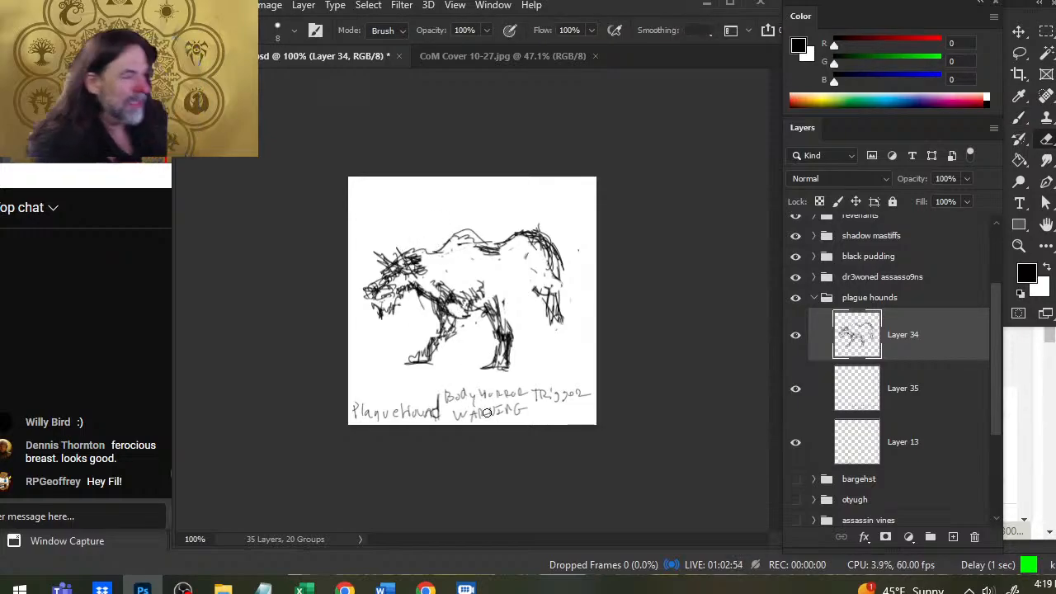
# - Lasso the hindquarters, move them forward to shorten the body, and deselect them
pyautogui.press('l')
pyautogui.moveTo(555, 208)
pyautogui.mouseDown()
pyautogui.moveTo(494, 244)
pyautogui.moveTo(529, 340)
pyautogui.moveTo(538, 219)
pyautogui.mouseUp()
pyautogui.press('v')
pyautogui.hotkey('ctrl', 'd')
pyautogui.moveTo(542, 294)
pyautogui.mouseDown()
pyautogui.moveTo(526, 294)
pyautogui.moveTo(559, 355)
pyautogui.moveTo(557, 342)
pyautogui.mouseUp()
# - Sketch the thigh and long hind leg, erasing and redrawing the lower leg, and rough in a far leg under the belly
pyautogui.press('b')
pyautogui.moveTo(541, 272); pyautogui.dragTo(556, 349)
pyautogui.moveTo(506, 279)
pyautogui.mouseDown()
pyautogui.moveTo(537, 287)
pyautogui.moveTo(490, 310)
pyautogui.moveTo(523, 299)
pyautogui.mouseUp()
pyautogui.press('e')
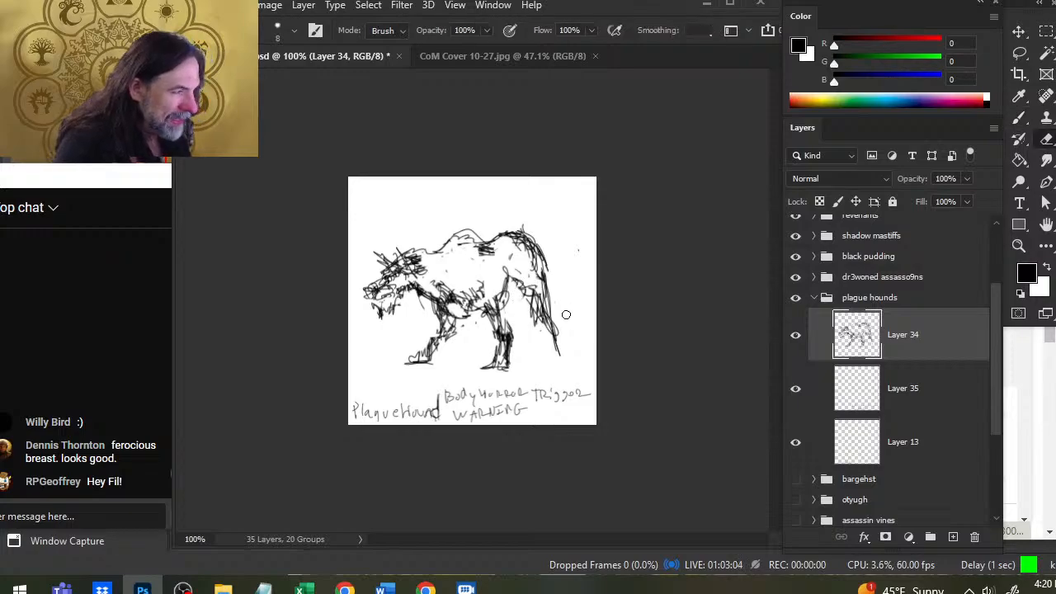
pyautogui.press('b')
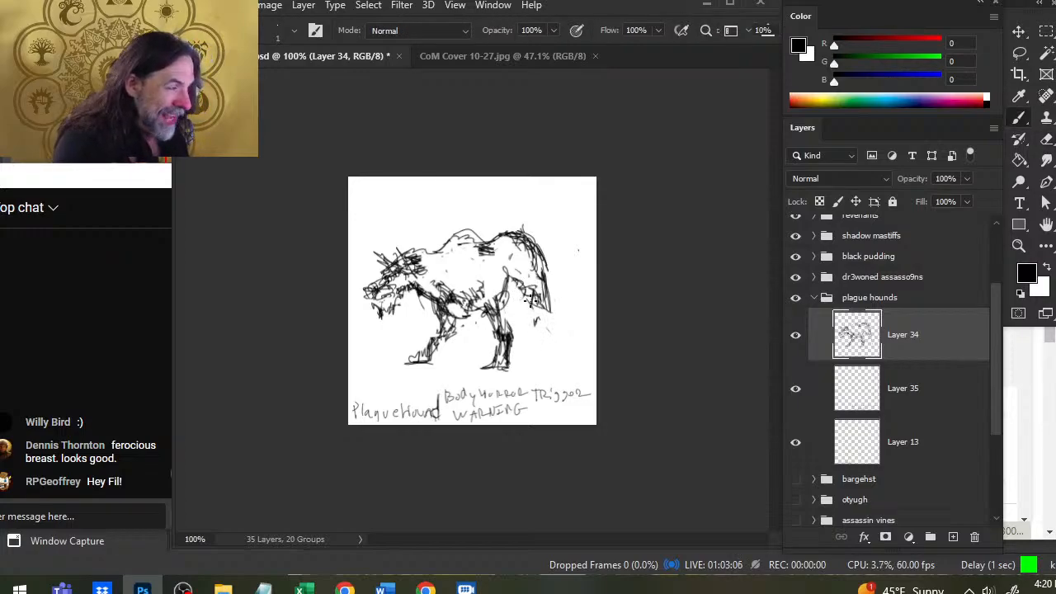
pyautogui.moveTo(545, 299); pyautogui.dragTo(559, 343)
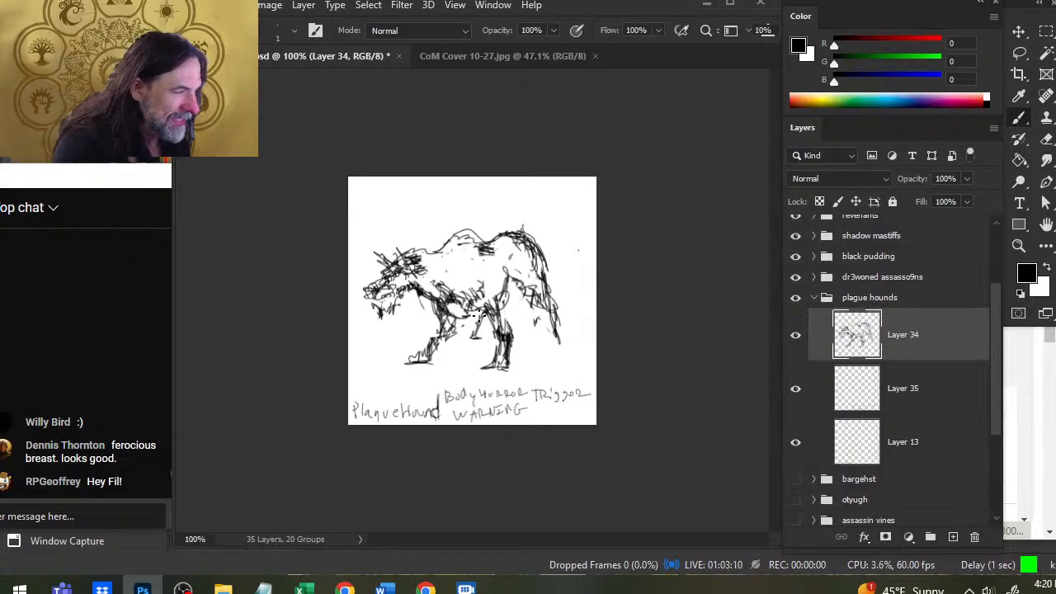
# - Erase the thigh strokes and far leg under the belly, and redraw the flank behind the near foreleg
pyautogui.press('e')
pyautogui.moveTo(532, 304)
pyautogui.mouseDown()
pyautogui.moveTo(520, 282)
pyautogui.moveTo(504, 284)
pyautogui.moveTo(505, 333)
pyautogui.mouseUp()
pyautogui.press('b')
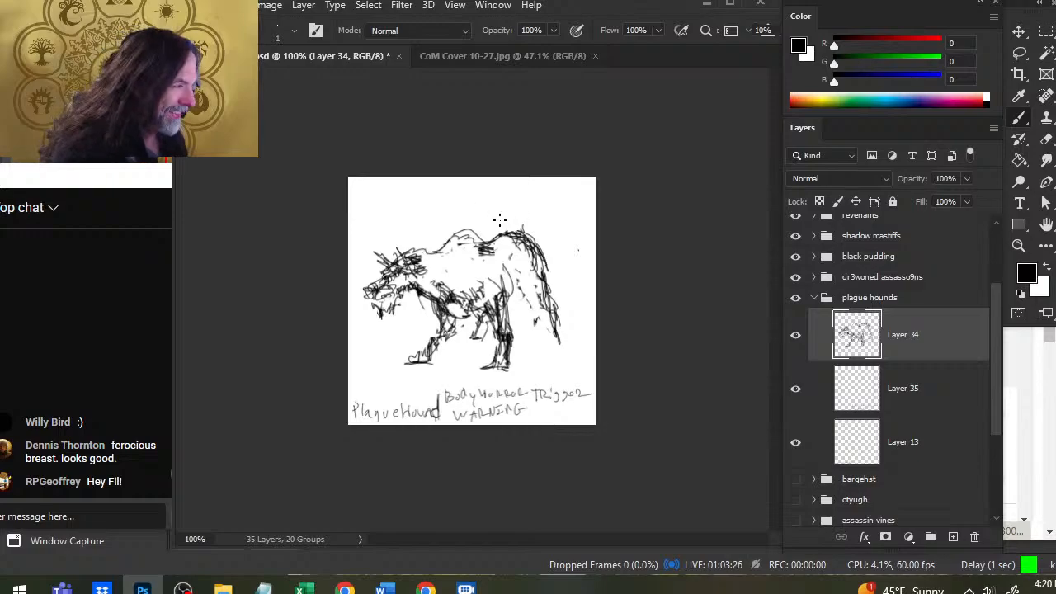
pyautogui.press('e')
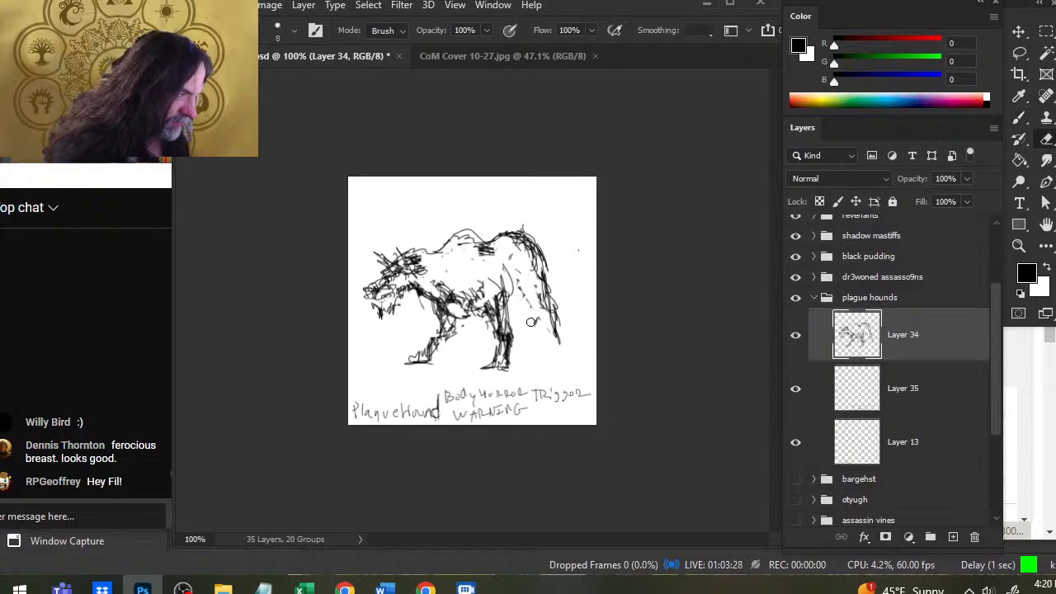
pyautogui.press('b')
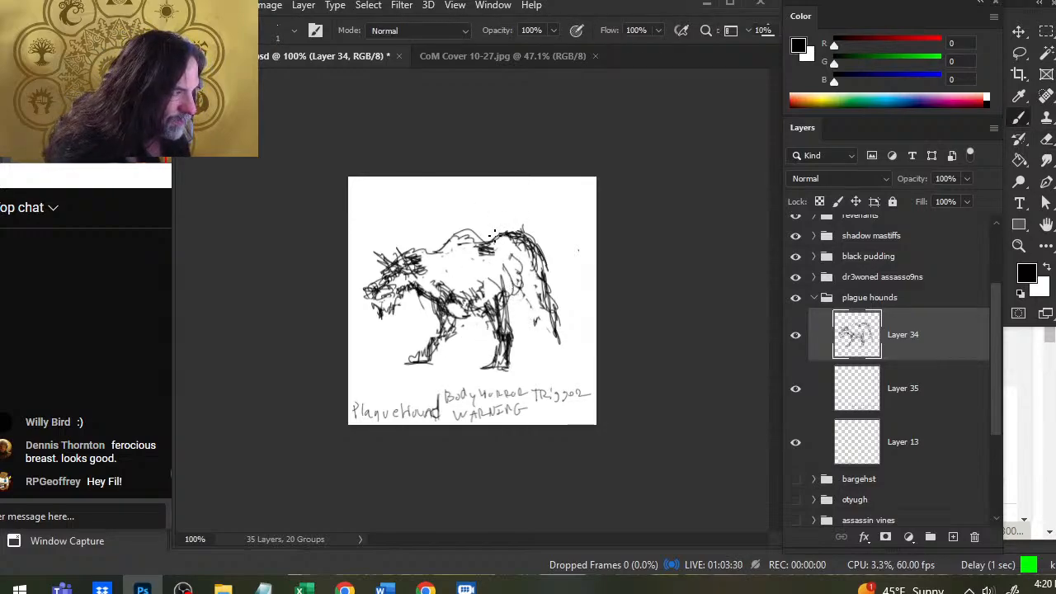
# - Redraw the rump line and hind leg closer to the body, and erase the old outer hind leg
pyautogui.moveTo(479, 230)
pyautogui.mouseDown()
pyautogui.moveTo(529, 277)
pyautogui.moveTo(511, 226)
pyautogui.mouseUp()
pyautogui.moveTo(523, 265); pyautogui.dragTo(535, 329)
pyautogui.moveTo(527, 292); pyautogui.dragTo(542, 353)
pyautogui.press('e')
pyautogui.moveTo(554, 309)
pyautogui.mouseDown()
pyautogui.moveTo(550, 277)
pyautogui.moveTo(542, 310)
pyautogui.mouseUp()
pyautogui.moveTo(556, 302); pyautogui.dragTo(557, 341)
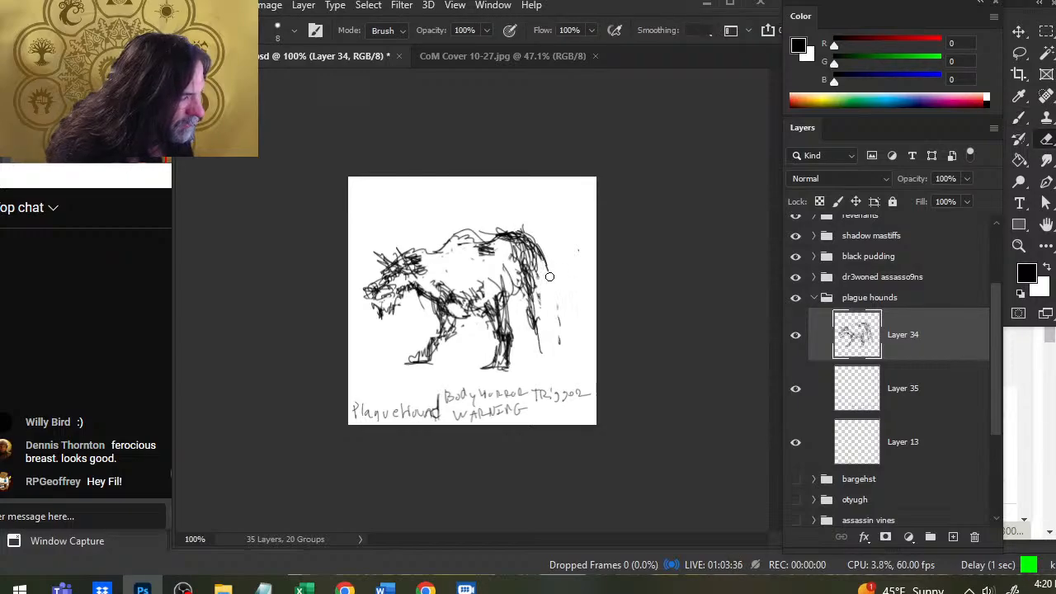
pyautogui.moveTo(546, 269)
pyautogui.mouseDown()
pyautogui.moveTo(530, 235)
pyautogui.moveTo(531, 282)
pyautogui.mouseUp()
pyautogui.press('b')
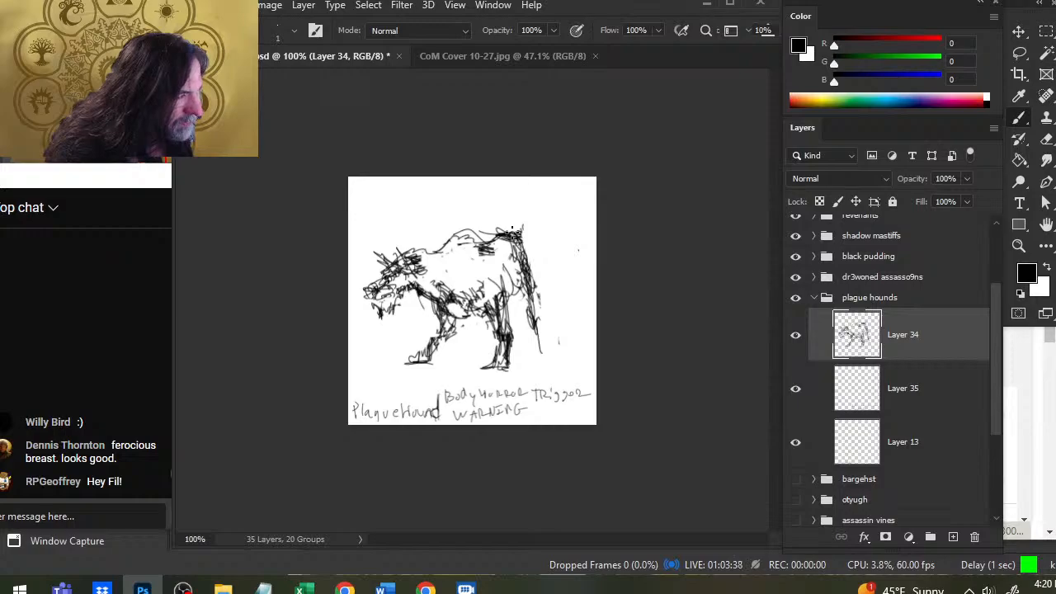
# - Erase the shoulder hump, redraw a flatter back line, and nudge the lassoed head slightly before deselecting it
pyautogui.press('e')
pyautogui.moveTo(476, 225)
pyautogui.mouseDown()
pyautogui.moveTo(445, 239)
pyautogui.moveTo(475, 242)
pyautogui.moveTo(422, 254)
pyautogui.moveTo(399, 310)
pyautogui.moveTo(401, 287)
pyautogui.moveTo(388, 297)
pyautogui.mouseUp()
pyautogui.press('b')
pyautogui.press('l')
pyautogui.press('v')
pyautogui.hotkey('ctrl', 'd')
pyautogui.press('l')
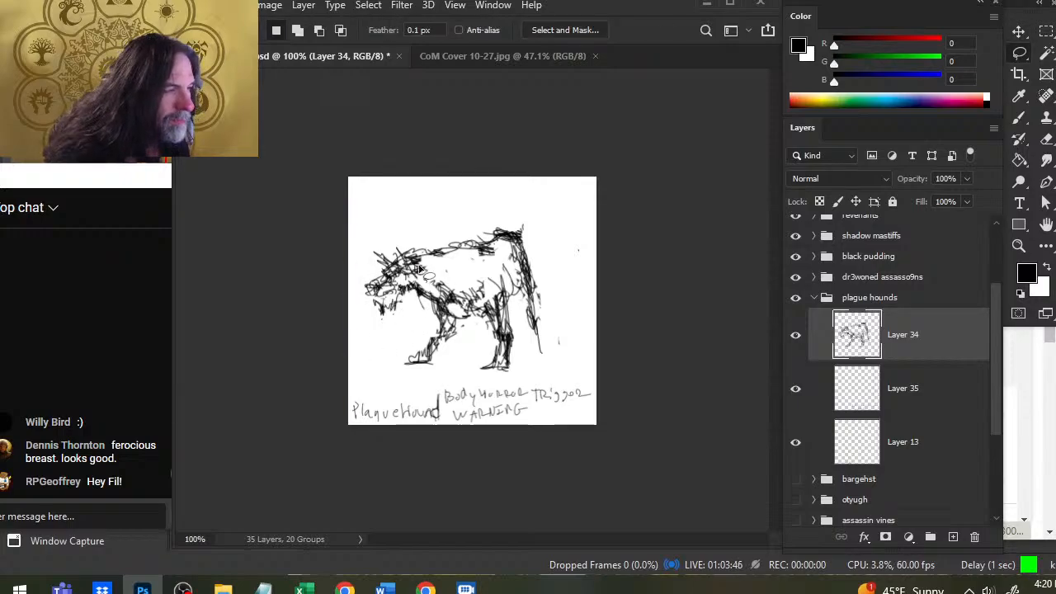
# - Erase the spikes on the head, redraw its rounded top, and rework the near shoulder and foreleg
pyautogui.press('e')
pyautogui.moveTo(381, 257)
pyautogui.mouseDown()
pyautogui.moveTo(368, 245)
pyautogui.moveTo(441, 260)
pyautogui.moveTo(431, 262)
pyautogui.moveTo(487, 252)
pyautogui.moveTo(496, 276)
pyautogui.moveTo(475, 263)
pyautogui.moveTo(491, 340)
pyautogui.moveTo(481, 330)
pyautogui.moveTo(504, 264)
pyautogui.moveTo(487, 309)
pyautogui.moveTo(500, 267)
pyautogui.moveTo(494, 373)
pyautogui.moveTo(510, 331)
pyautogui.mouseUp()
pyautogui.press('b')
pyautogui.press('e')
pyautogui.press('b')
pyautogui.press('e')
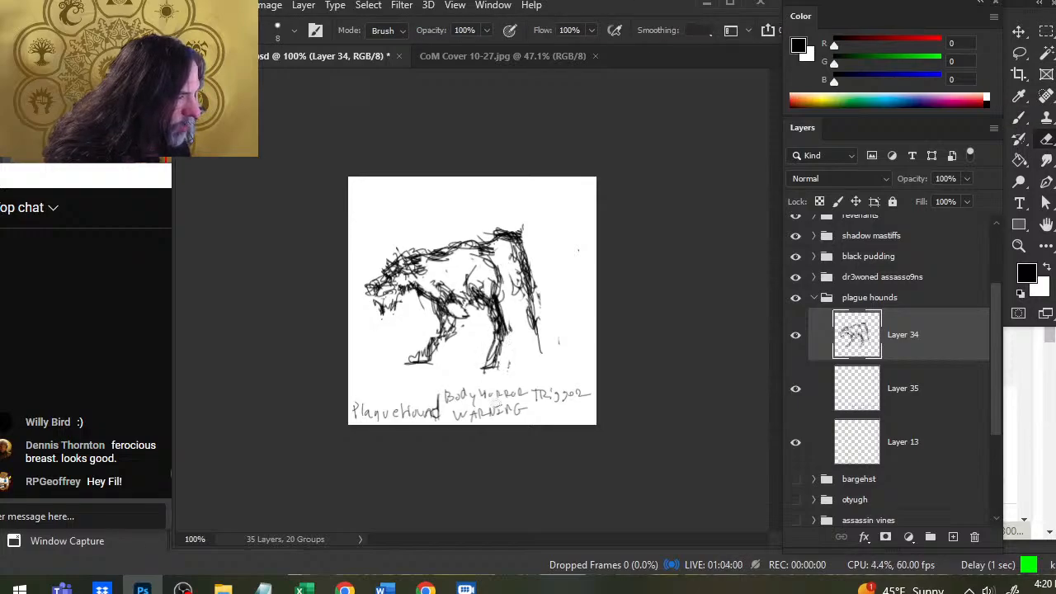
# - Erase the leading lower foreleg and redraw it as a slimmer slanted leg with a small paw
pyautogui.moveTo(427, 351)
pyautogui.mouseDown()
pyautogui.moveTo(458, 318)
pyautogui.moveTo(430, 285)
pyautogui.moveTo(482, 290)
pyautogui.mouseUp()
pyautogui.press('b')
pyautogui.press('e')
pyautogui.press('b')
pyautogui.moveTo(450, 332)
pyautogui.mouseDown()
pyautogui.moveTo(450, 312)
pyautogui.moveTo(442, 315)
pyautogui.mouseUp()
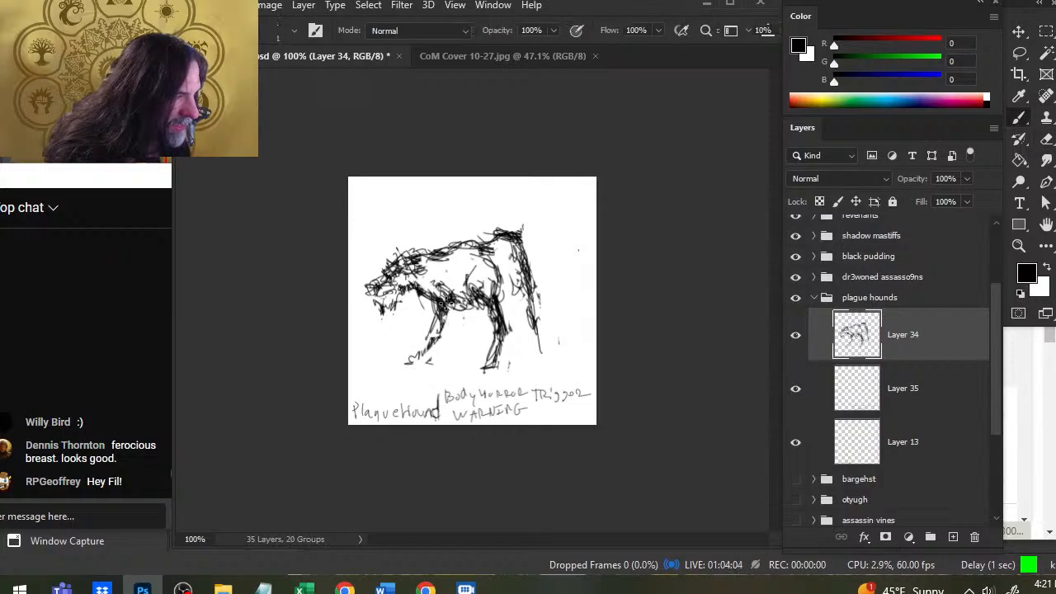
pyautogui.press('e')
pyautogui.moveTo(444, 352); pyautogui.dragTo(424, 322)
pyautogui.press('b')
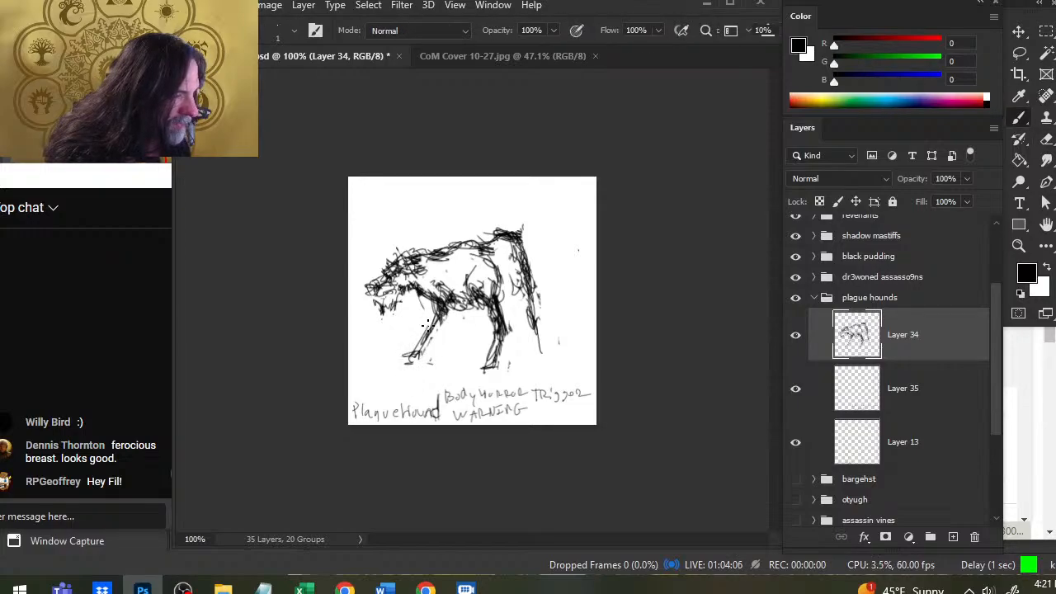
pyautogui.press('e')
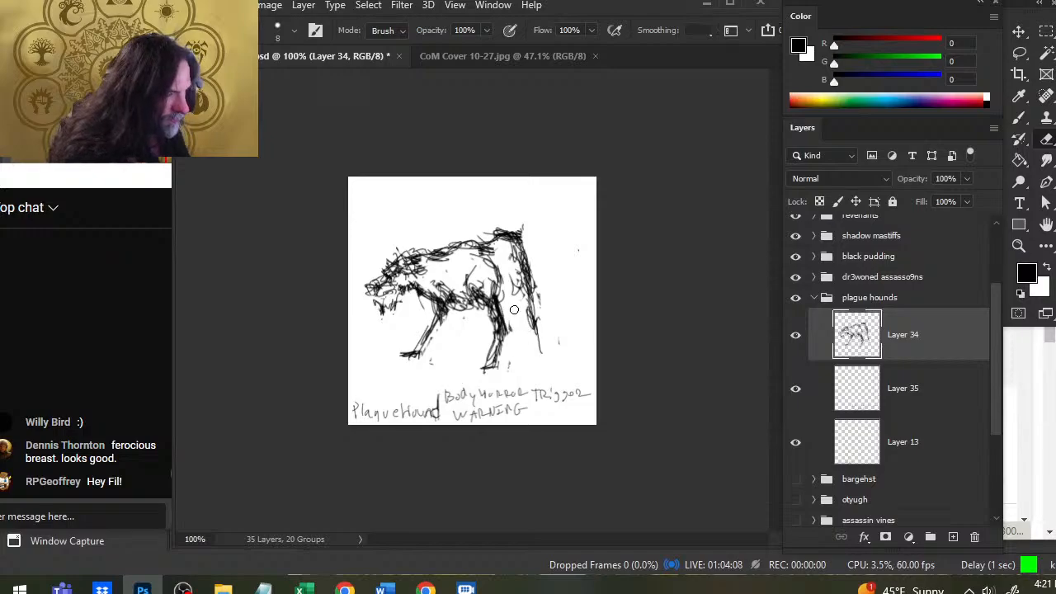
# - Erase stray lines behind the near foreleg, and rework and thin the strokes along the back
pyautogui.moveTo(515, 295); pyautogui.dragTo(523, 282)
pyautogui.press('b')
pyautogui.moveTo(425, 261)
pyautogui.mouseDown()
pyautogui.moveTo(488, 230)
pyautogui.moveTo(456, 246)
pyautogui.moveTo(490, 253)
pyautogui.moveTo(469, 250)
pyautogui.moveTo(486, 244)
pyautogui.moveTo(491, 257)
pyautogui.moveTo(479, 237)
pyautogui.mouseUp()
pyautogui.press('e')
pyautogui.press('b')
pyautogui.press('e')
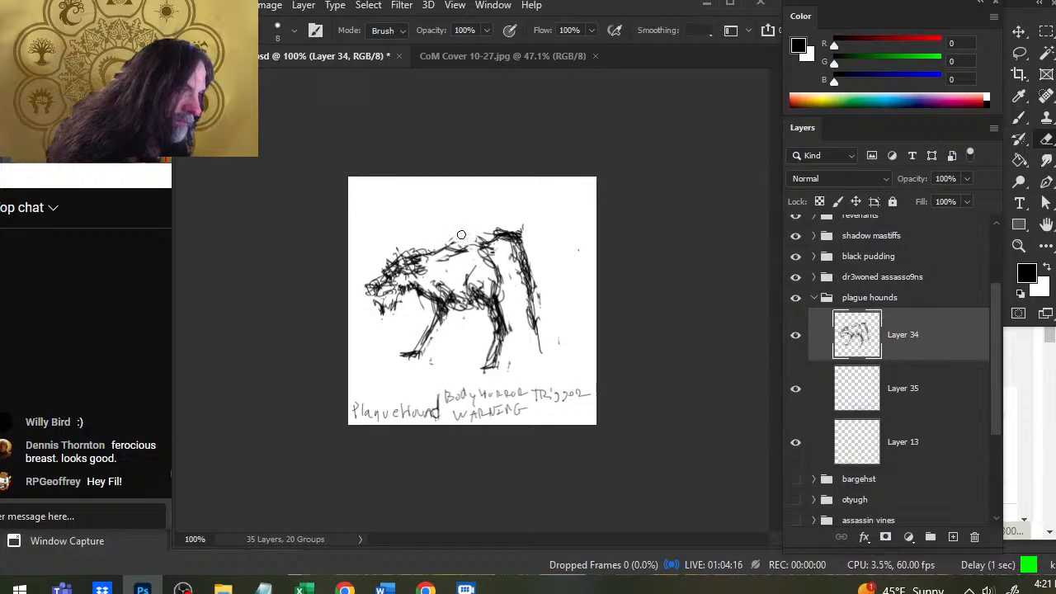
# - Redraw the shaggy neck and shoulder outline, round out the belly, and reshape the rump
pyautogui.press('b')
pyautogui.press('e')
pyautogui.moveTo(413, 289)
pyautogui.mouseDown()
pyautogui.moveTo(462, 304)
pyautogui.moveTo(456, 313)
pyautogui.moveTo(428, 295)
pyautogui.moveTo(474, 307)
pyautogui.moveTo(452, 304)
pyautogui.moveTo(503, 264)
pyautogui.moveTo(491, 235)
pyautogui.moveTo(497, 246)
pyautogui.moveTo(446, 236)
pyautogui.moveTo(481, 249)
pyautogui.moveTo(479, 235)
pyautogui.moveTo(508, 260)
pyautogui.moveTo(546, 372)
pyautogui.moveTo(563, 272)
pyautogui.moveTo(534, 299)
pyautogui.mouseUp()
pyautogui.press('b')
pyautogui.press('e')
pyautogui.press('b')
pyautogui.press('e')
pyautogui.press('b')
# - Lasso the hind leg, move it slightly forward, and deselect it
pyautogui.press('l')
pyautogui.press('v')
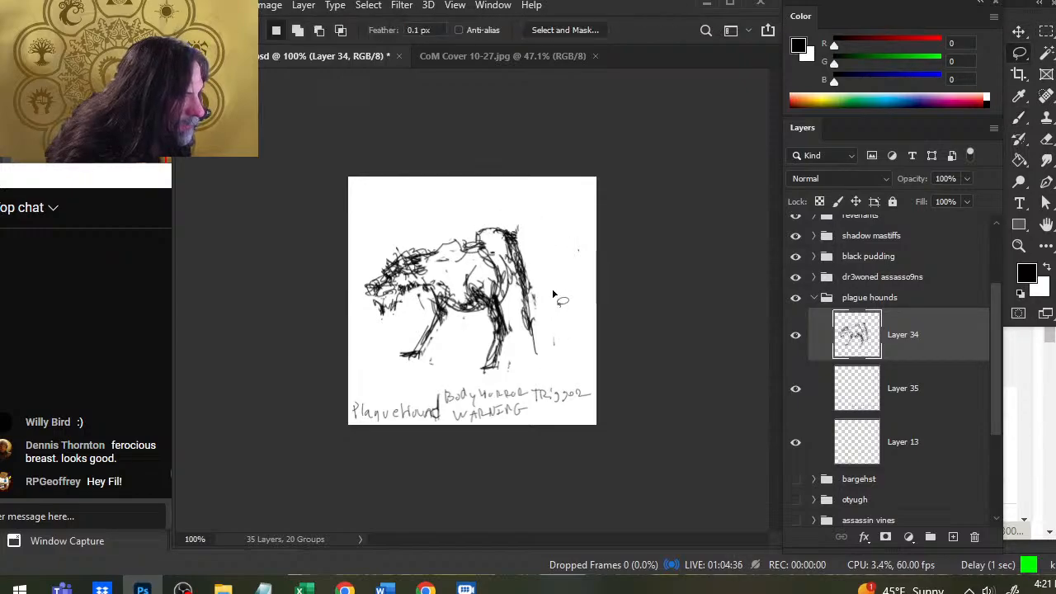
pyautogui.hotkey('ctrl', 'd')
# - Redraw the hind leg shorter and slanting backward with a paw, and strengthen the rear flank line
pyautogui.press('b')
pyautogui.moveTo(536, 350)
pyautogui.mouseDown()
pyautogui.moveTo(526, 295)
pyautogui.moveTo(540, 287)
pyautogui.moveTo(524, 263)
pyautogui.moveTo(540, 316)
pyautogui.mouseUp()
pyautogui.press('b')
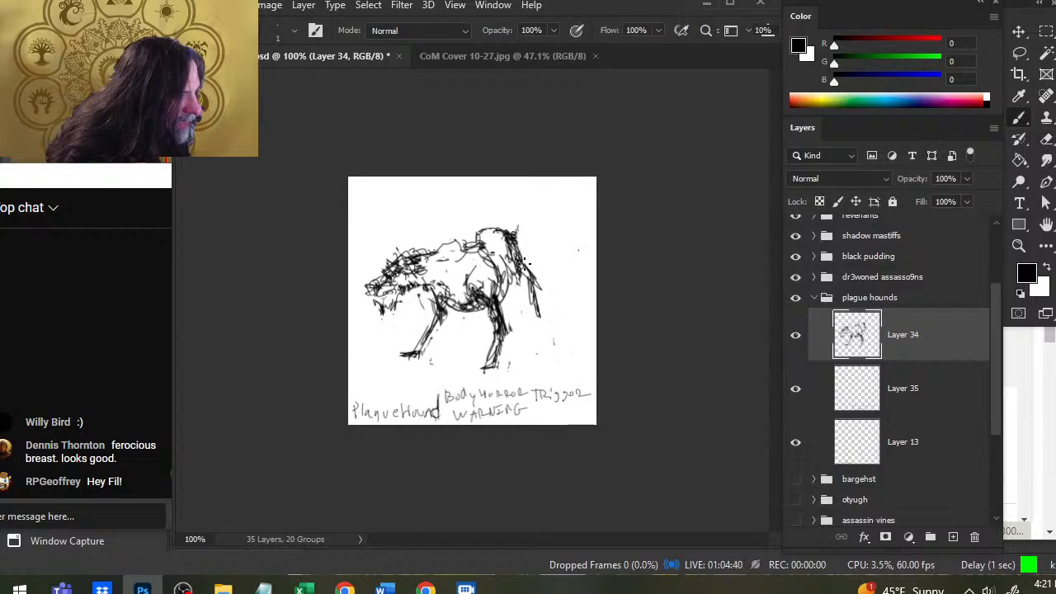
pyautogui.moveTo(516, 257); pyautogui.dragTo(540, 324)
pyautogui.moveTo(500, 262); pyautogui.dragTo(501, 300)
# - Lasso the head, move it slightly up and forward, and deselect it
pyautogui.press('l')
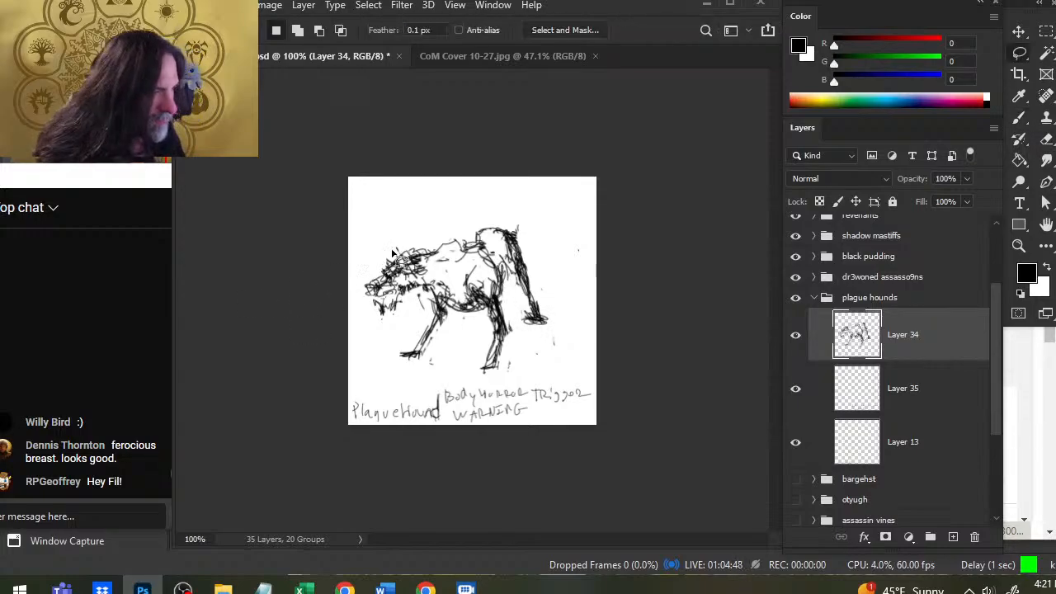
pyautogui.moveTo(396, 247)
pyautogui.mouseDown()
pyautogui.moveTo(348, 283)
pyautogui.moveTo(413, 304)
pyautogui.moveTo(426, 297)
pyautogui.moveTo(432, 276)
pyautogui.moveTo(417, 243)
pyautogui.moveTo(402, 264)
pyautogui.mouseUp()
pyautogui.hotkey('ctrl', 'd')
# - Erase leftover lines below the jaw and along the neck, and redraw the neck and shoulder hump
pyautogui.press('e')
pyautogui.moveTo(399, 308)
pyautogui.mouseDown()
pyautogui.moveTo(380, 310)
pyautogui.moveTo(427, 287)
pyautogui.moveTo(452, 314)
pyautogui.mouseUp()
pyautogui.press('b')
pyautogui.press('e')
pyautogui.moveTo(437, 250)
pyautogui.mouseDown()
pyautogui.moveTo(455, 246)
pyautogui.moveTo(437, 252)
pyautogui.moveTo(448, 260)
pyautogui.mouseUp()
pyautogui.press('b')
pyautogui.moveTo(448, 260)
pyautogui.mouseDown()
pyautogui.moveTo(423, 262)
pyautogui.moveTo(452, 255)
pyautogui.mouseUp()
pyautogui.moveTo(454, 252)
pyautogui.mouseDown()
pyautogui.moveTo(432, 255)
pyautogui.moveTo(481, 252)
pyautogui.mouseUp()
pyautogui.moveTo(468, 243)
pyautogui.mouseDown()
pyautogui.moveTo(487, 251)
pyautogui.moveTo(482, 240)
pyautogui.moveTo(418, 316)
pyautogui.mouseUp()
# - Clean up the lines under the head, and redraw the throat, chest and belly outline
pyautogui.press('e')
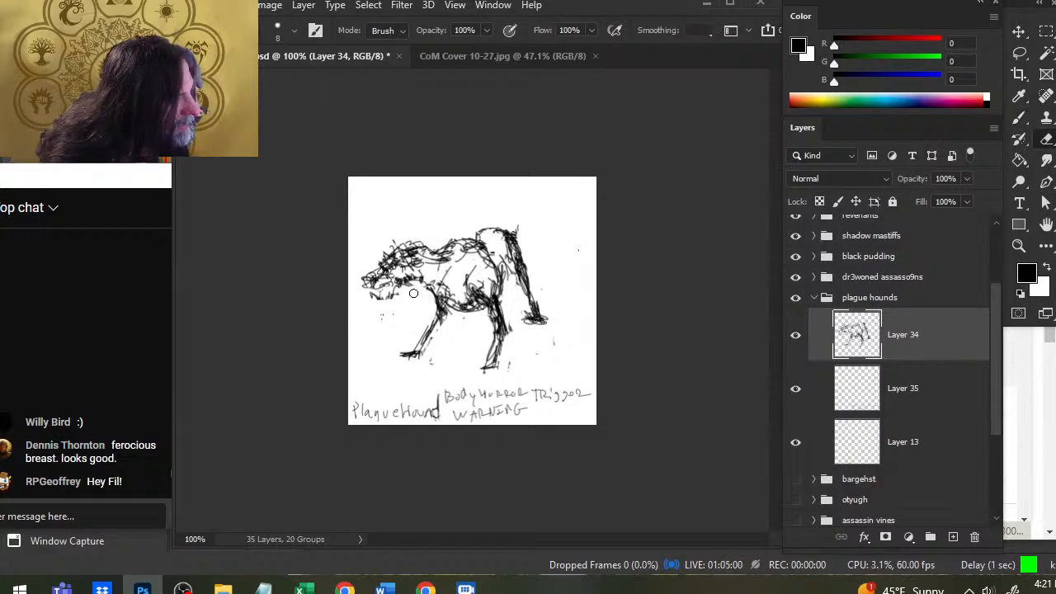
pyautogui.press('b')
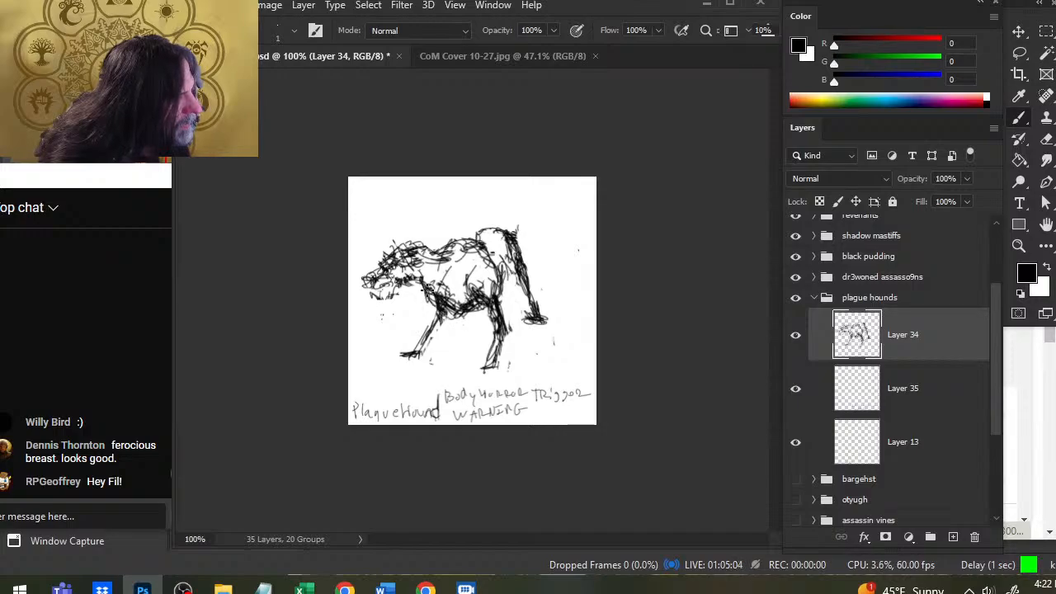
pyautogui.press('e')
pyautogui.moveTo(429, 285)
pyautogui.mouseDown()
pyautogui.moveTo(451, 315)
pyautogui.moveTo(432, 272)
pyautogui.moveTo(469, 298)
pyautogui.mouseUp()
pyautogui.press('b')
pyautogui.press('e')
pyautogui.press('b')
# - Erase the inner shoulder lines and redraw the near shoulder and upper foreleg with muscle strokes
pyautogui.press('e')
pyautogui.moveTo(479, 263)
pyautogui.mouseDown()
pyautogui.moveTo(476, 289)
pyautogui.moveTo(497, 305)
pyautogui.moveTo(478, 296)
pyautogui.mouseUp()
pyautogui.press('b')
pyautogui.moveTo(473, 266); pyautogui.dragTo(494, 308)
pyautogui.moveTo(477, 277); pyautogui.dragTo(505, 327)
pyautogui.moveTo(483, 270)
pyautogui.mouseDown()
pyautogui.moveTo(502, 313)
pyautogui.moveTo(503, 290)
pyautogui.moveTo(491, 288)
pyautogui.mouseUp()
pyautogui.press('e')
pyautogui.press('b')
pyautogui.moveTo(498, 274); pyautogui.dragTo(491, 295)
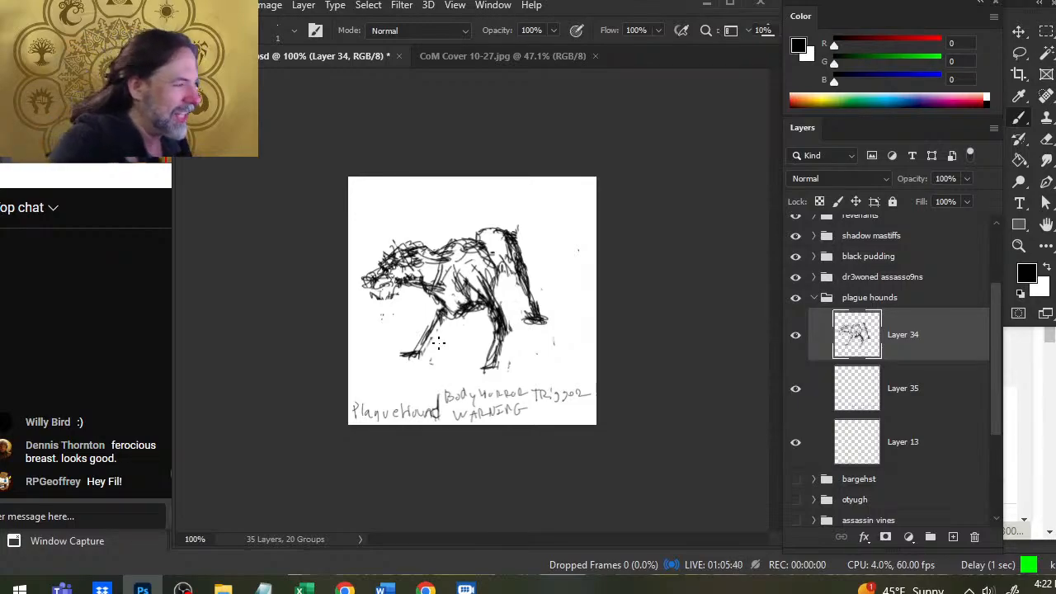
pyautogui.press('e')
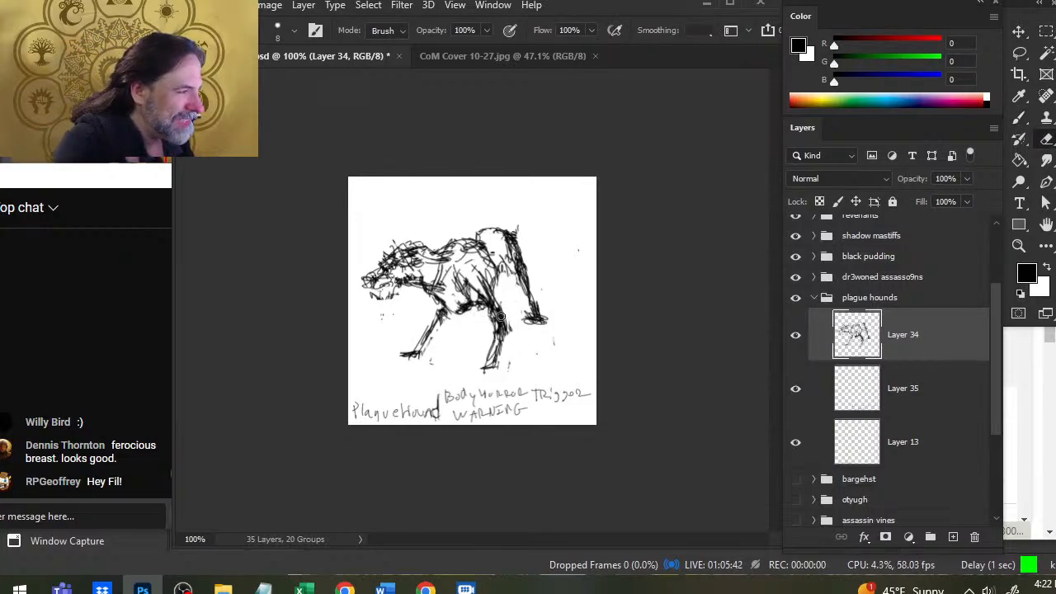
pyautogui.press('b')
# - Apply a Free Transform skew to the whole hound drawing, slanting its rear side about 2° downward
pyautogui.press('l')
pyautogui.rightClick(476, 275)
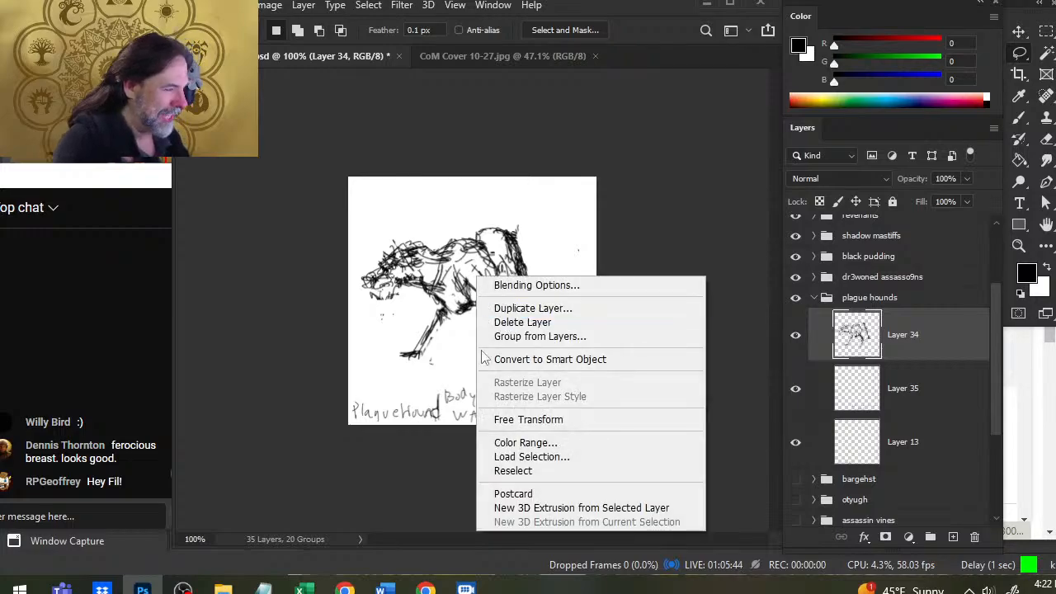
pyautogui.click(550, 420)
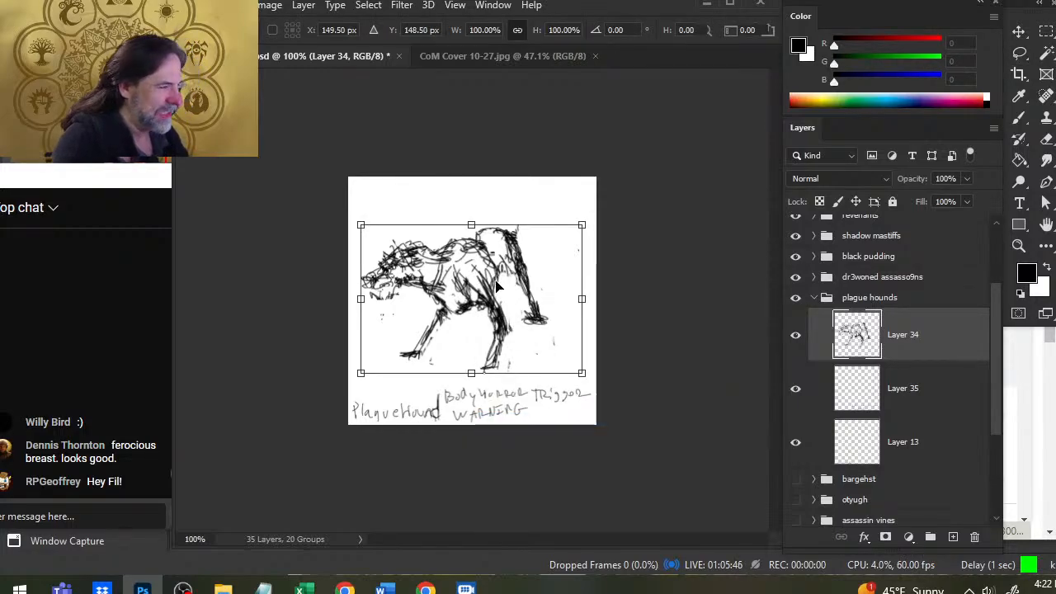
pyautogui.rightClick(500, 285)
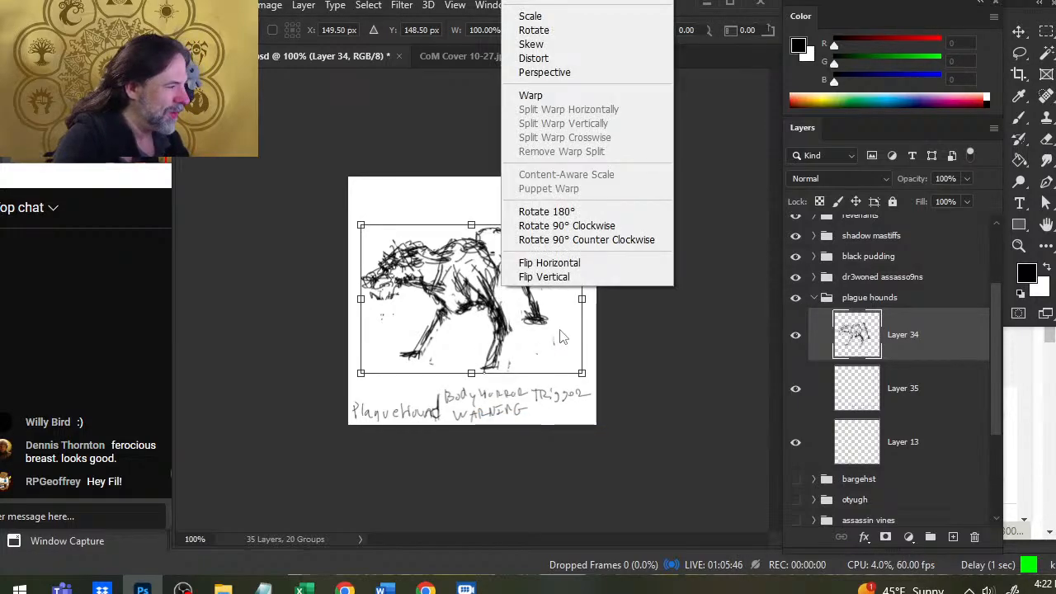
pyautogui.click(565, 48)
pyautogui.moveTo(581, 299); pyautogui.dragTo(583, 307)
# - Rotate the hound clockwise until its transform angle is about 4°, commit the transform, and move the drawing slightly toward the tail and up
pyautogui.rightClick(586, 201)
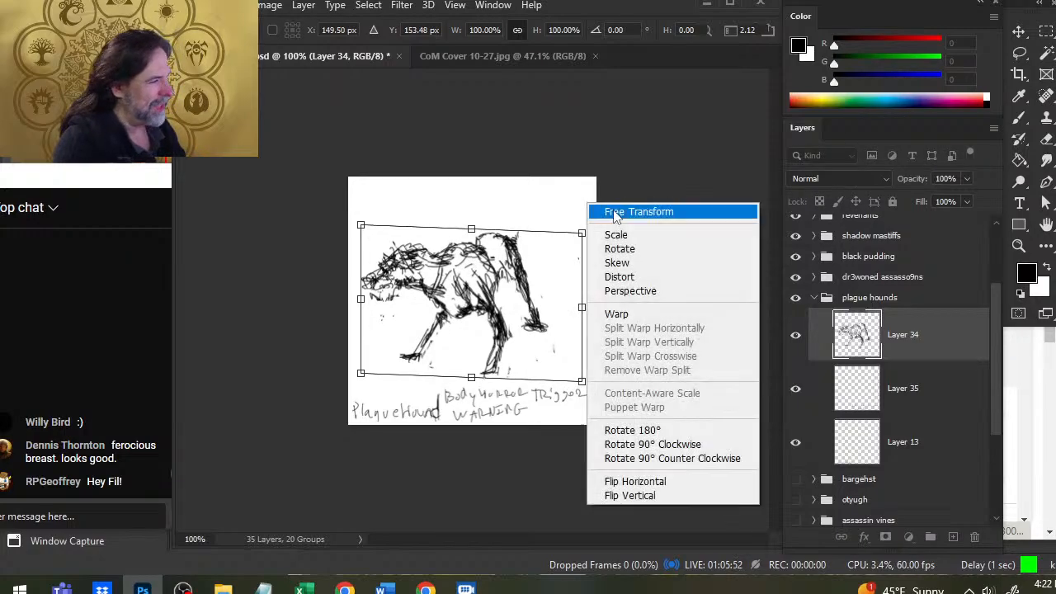
pyautogui.click(622, 212)
pyautogui.moveTo(632, 198); pyautogui.dragTo(640, 206)
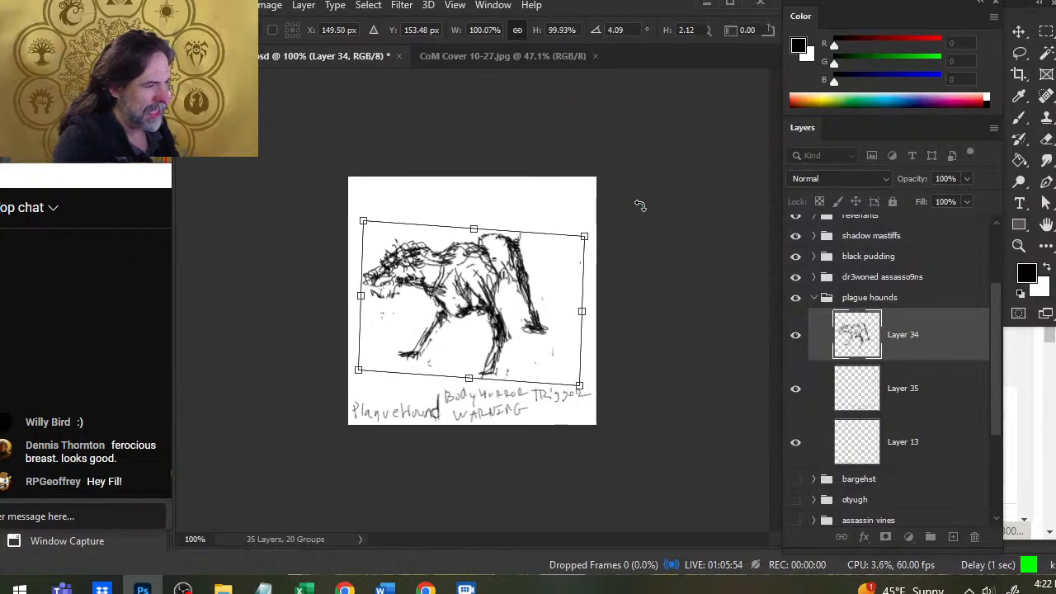
pyautogui.press('Return')
pyautogui.moveTo(559, 326)
pyautogui.mouseDown()
pyautogui.moveTo(573, 300)
pyautogui.moveTo(546, 323)
pyautogui.mouseUp()
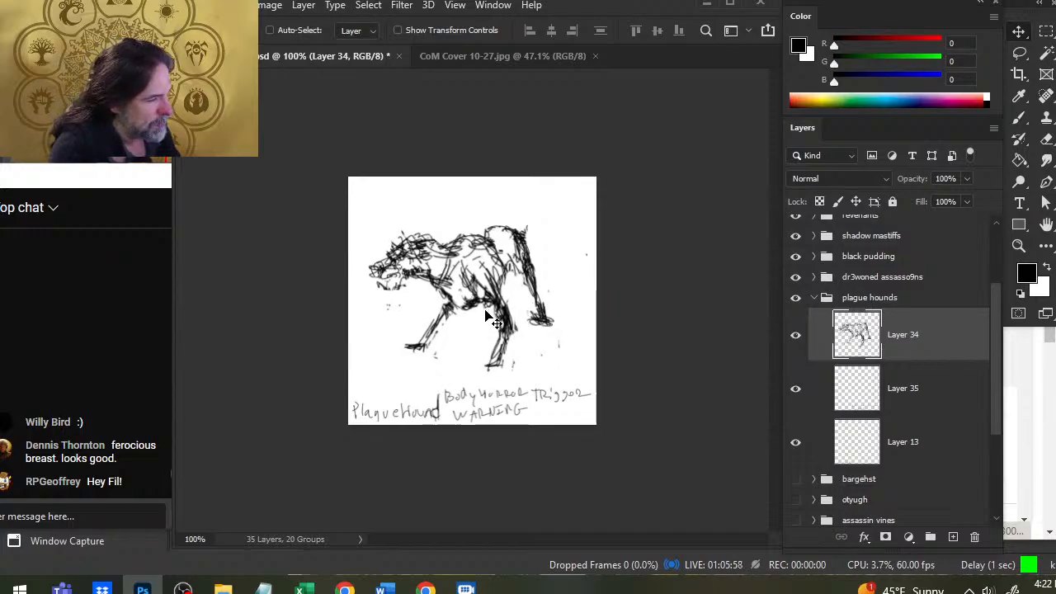
# - Sketch a small shape under the belly between the legs and add short strokes along the rear flank
pyautogui.press('b')
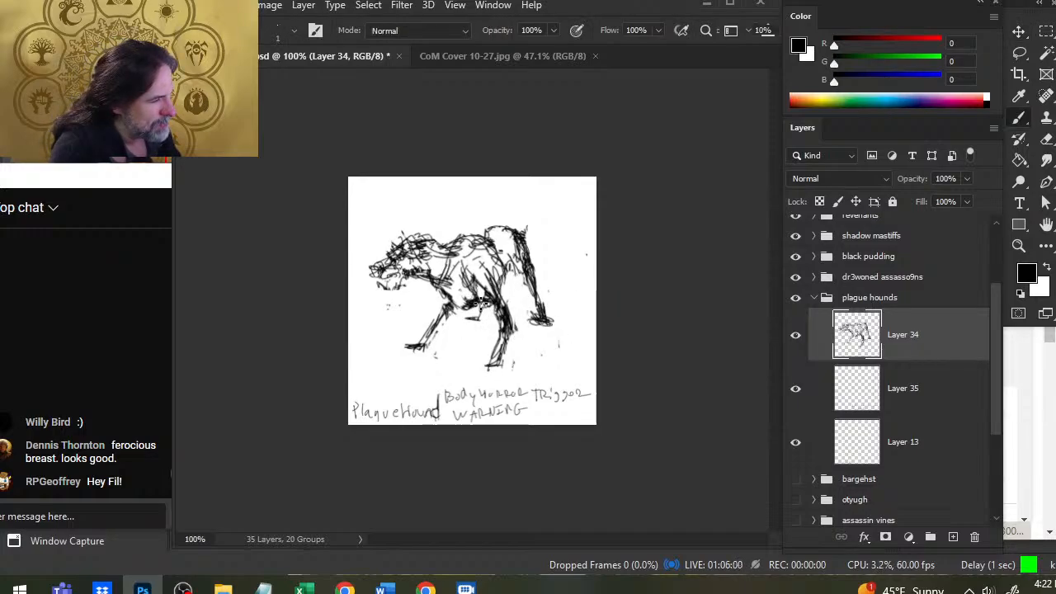
pyautogui.press('e')
pyautogui.moveTo(469, 305); pyautogui.dragTo(481, 326)
pyautogui.press('b')
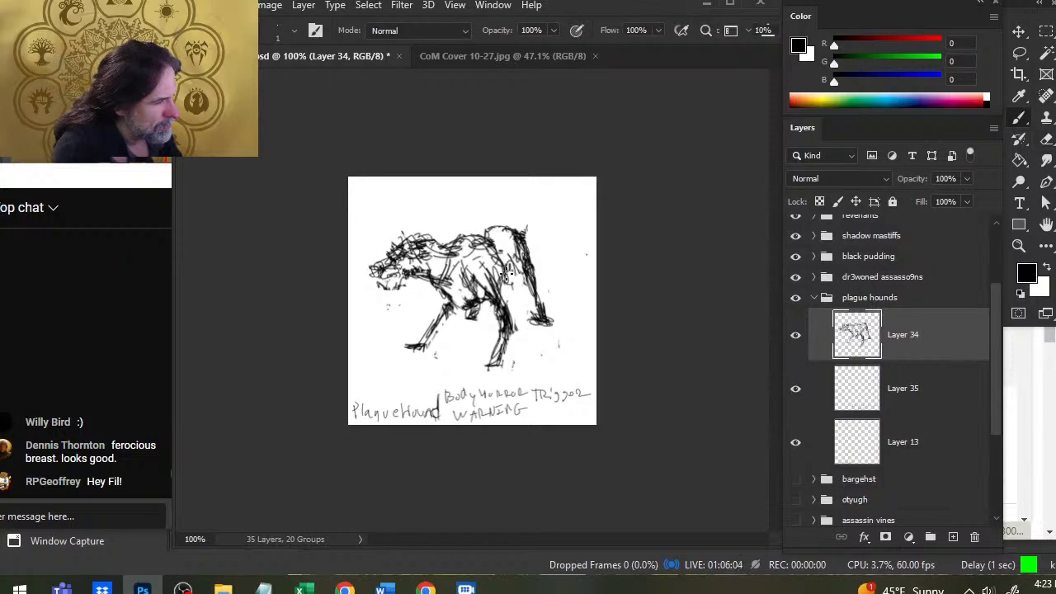
pyautogui.moveTo(512, 283)
pyautogui.mouseDown()
pyautogui.moveTo(504, 300)
pyautogui.moveTo(509, 292)
pyautogui.mouseUp()
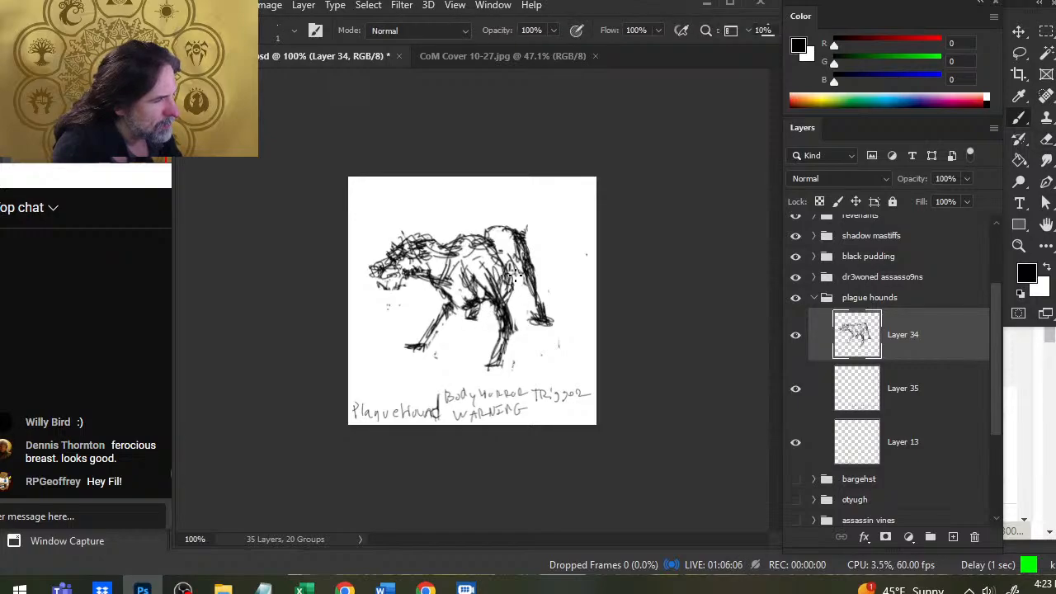
pyautogui.press('e')
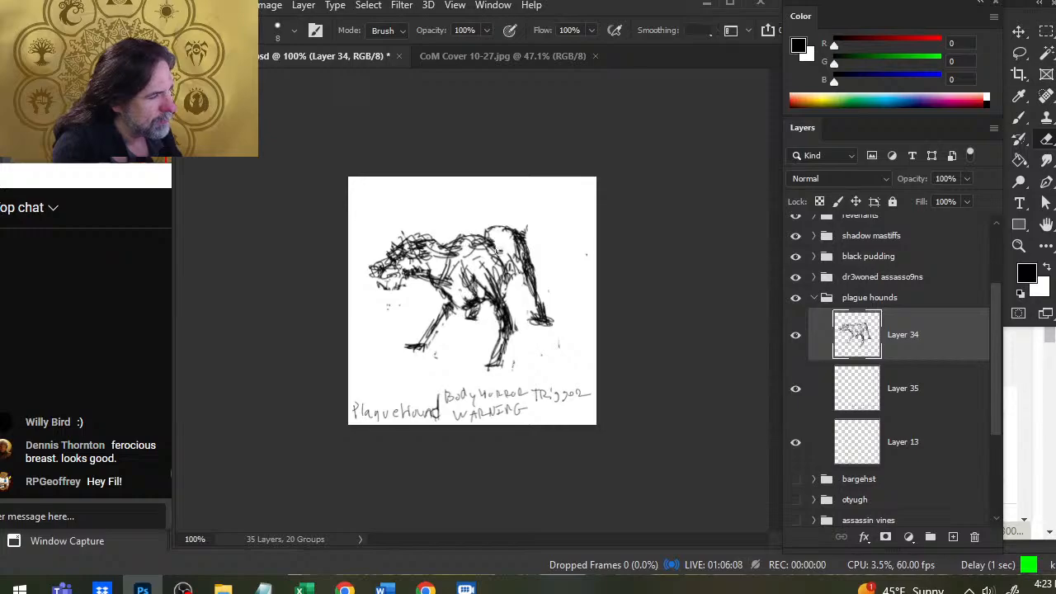
# - Lasso the rump and hind leg, nudge them slightly down and back, and deselect
pyautogui.press('l')
pyautogui.moveTo(498, 215)
pyautogui.mouseDown()
pyautogui.moveTo(488, 242)
pyautogui.moveTo(538, 340)
pyautogui.mouseUp()
pyautogui.press('v')
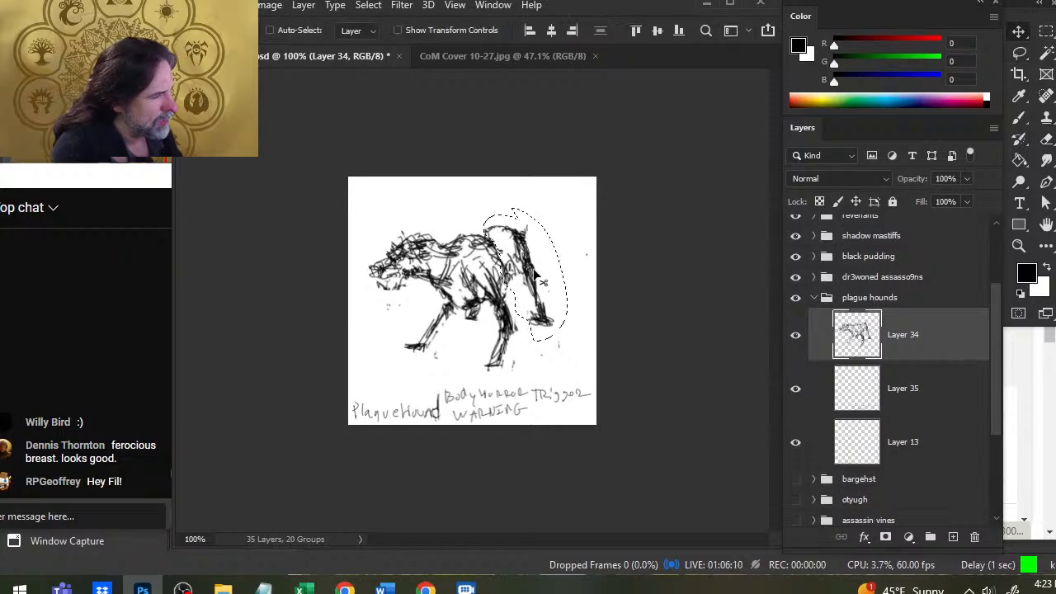
pyautogui.moveTo(517, 256); pyautogui.dragTo(524, 267)
pyautogui.hotkey('ctrl', 'd')
# - Erase the small shape under the belly and the stray lines toward the inner hind leg
pyautogui.press('e')
pyautogui.moveTo(473, 322); pyautogui.dragTo(529, 275)
pyautogui.press('b')
# - Lasso the rump and hind leg again, move them up and toward the body, and deselect
pyautogui.press('l')
pyautogui.moveTo(492, 228)
pyautogui.mouseDown()
pyautogui.moveTo(545, 232)
pyautogui.moveTo(575, 286)
pyautogui.moveTo(548, 232)
pyautogui.mouseUp()
pyautogui.press('v')
pyautogui.moveTo(549, 295); pyautogui.dragTo(538, 283)
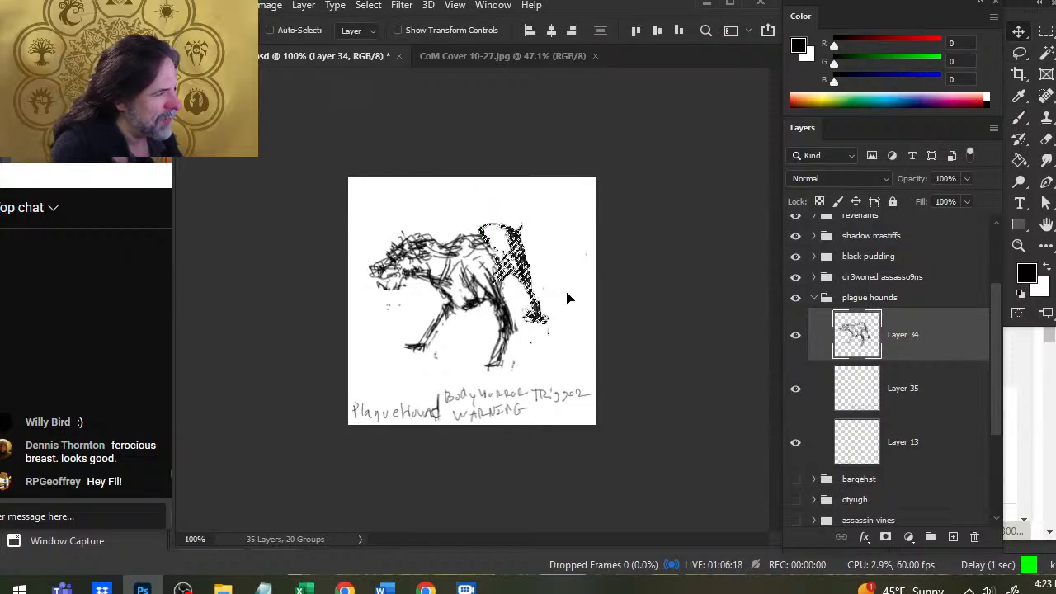
pyautogui.hotkey('ctrl', 'd')
# - Erase the lines where the rump meets the back and redraw a smooth slope rising from the back to the hips
pyautogui.press('l')
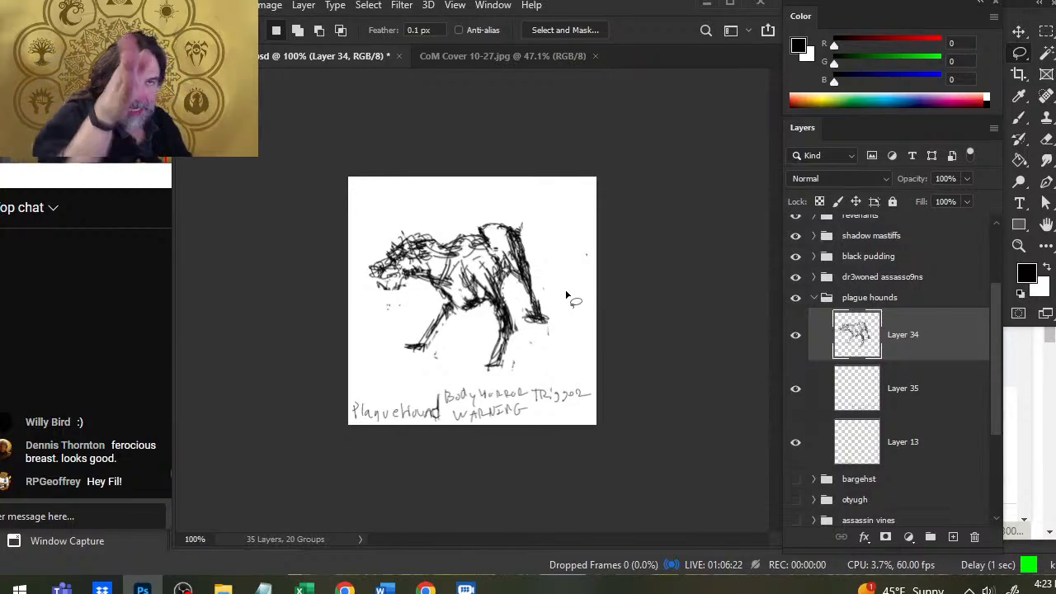
pyautogui.press('e')
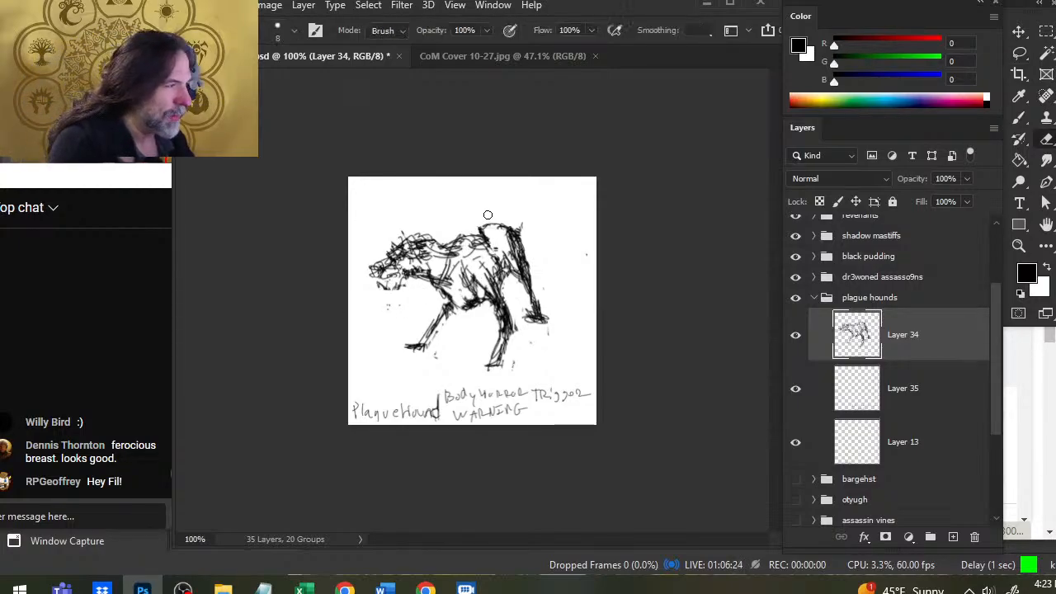
pyautogui.press('b')
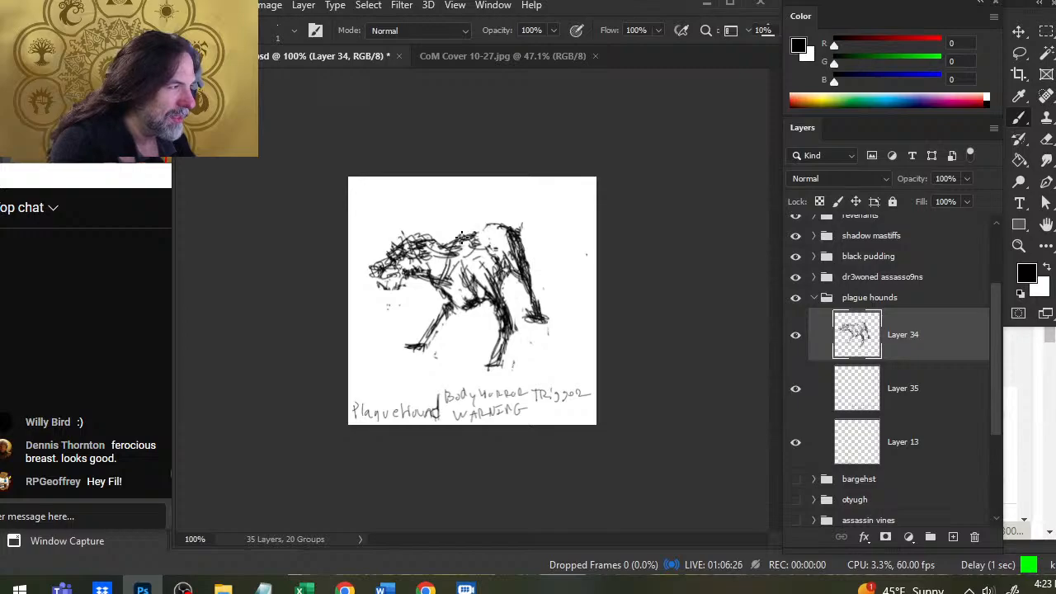
pyautogui.moveTo(487, 226); pyautogui.dragTo(469, 237)
pyautogui.press('e')
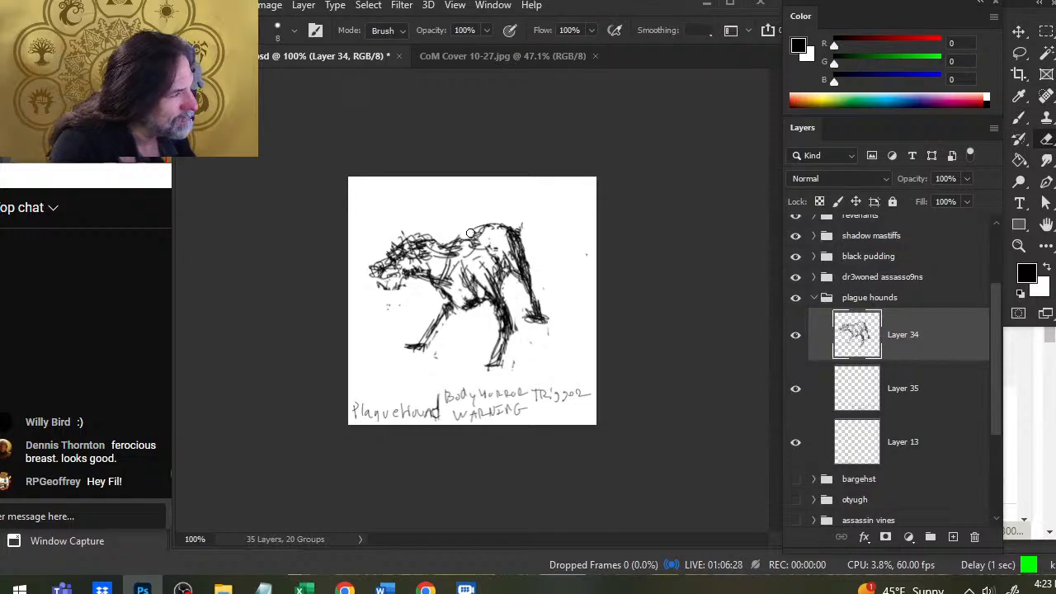
pyautogui.press('b')
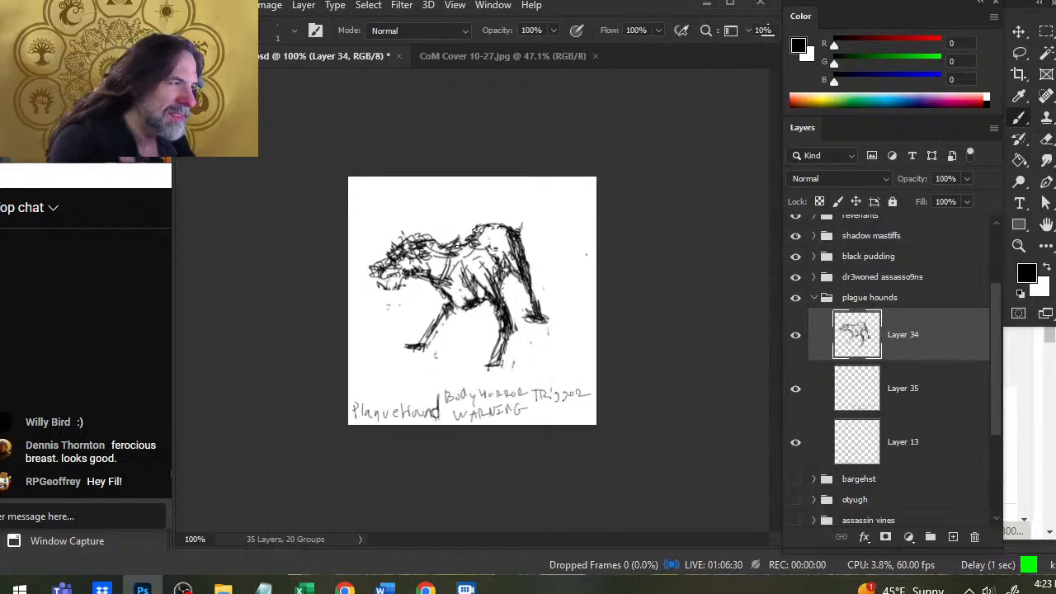
pyautogui.press('e')
pyautogui.moveTo(473, 231)
pyautogui.mouseDown()
pyautogui.moveTo(465, 247)
pyautogui.moveTo(504, 256)
pyautogui.moveTo(517, 281)
pyautogui.mouseUp()
# - Clean up the flank and inner thigh, and redraw the front contour of the hind leg down toward the foot
pyautogui.press('b')
pyautogui.press('e')
pyautogui.press('b')
pyautogui.press('e')
pyautogui.press('b')
pyautogui.moveTo(511, 270); pyautogui.dragTo(533, 307)
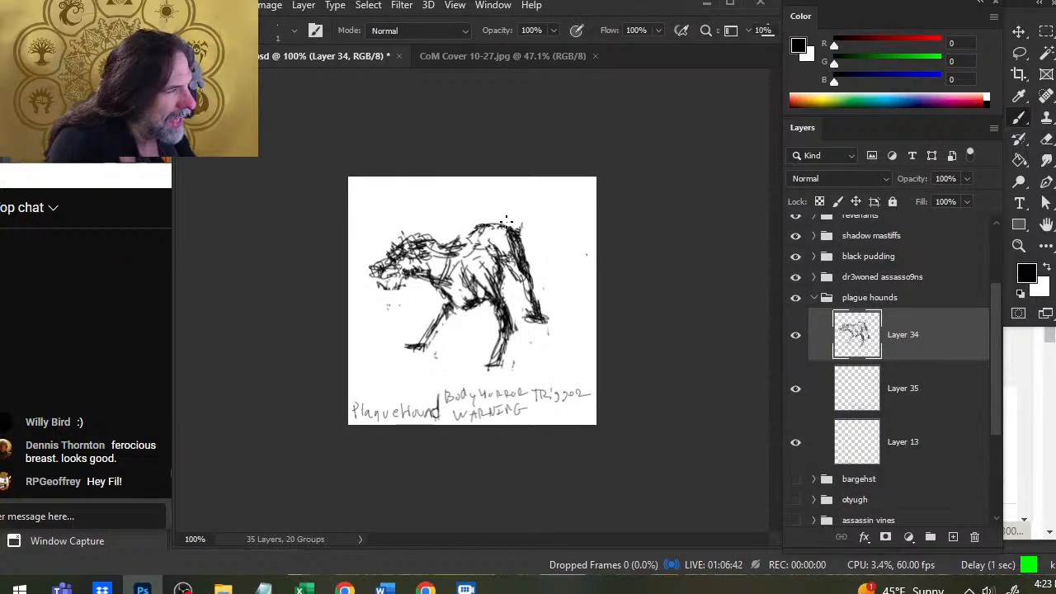
# - Draw a long tail curving upward from the rump, and refine the contour along the rump and lower back
pyautogui.moveTo(500, 224); pyautogui.dragTo(553, 196)
pyautogui.press('e')
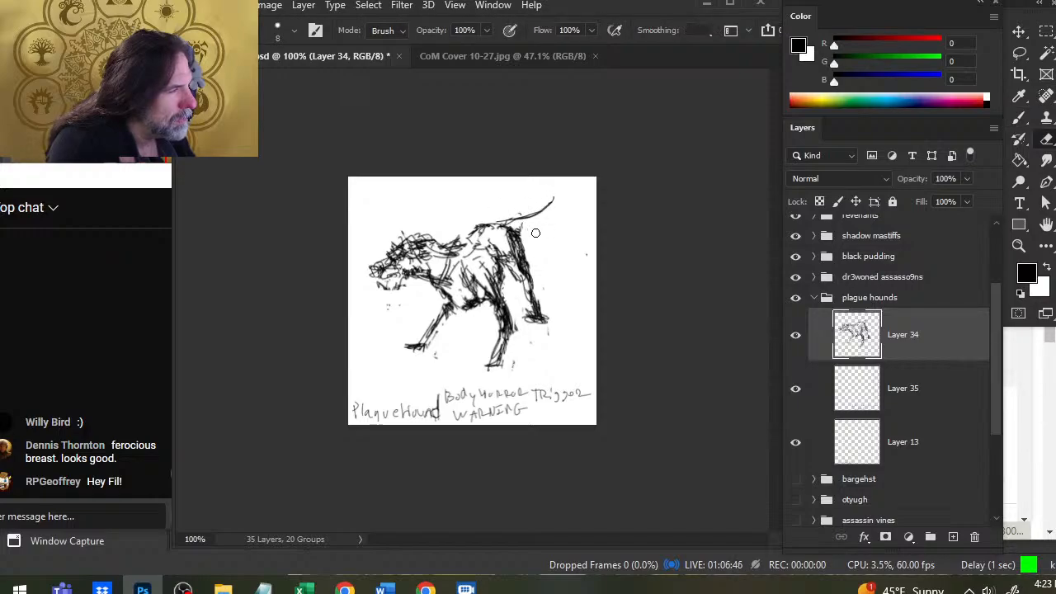
pyautogui.press('b')
pyautogui.moveTo(513, 225)
pyautogui.mouseDown()
pyautogui.moveTo(479, 227)
pyautogui.moveTo(462, 241)
pyautogui.moveTo(487, 225)
pyautogui.moveTo(468, 249)
pyautogui.moveTo(470, 241)
pyautogui.mouseUp()
pyautogui.press('e')
pyautogui.press('b')
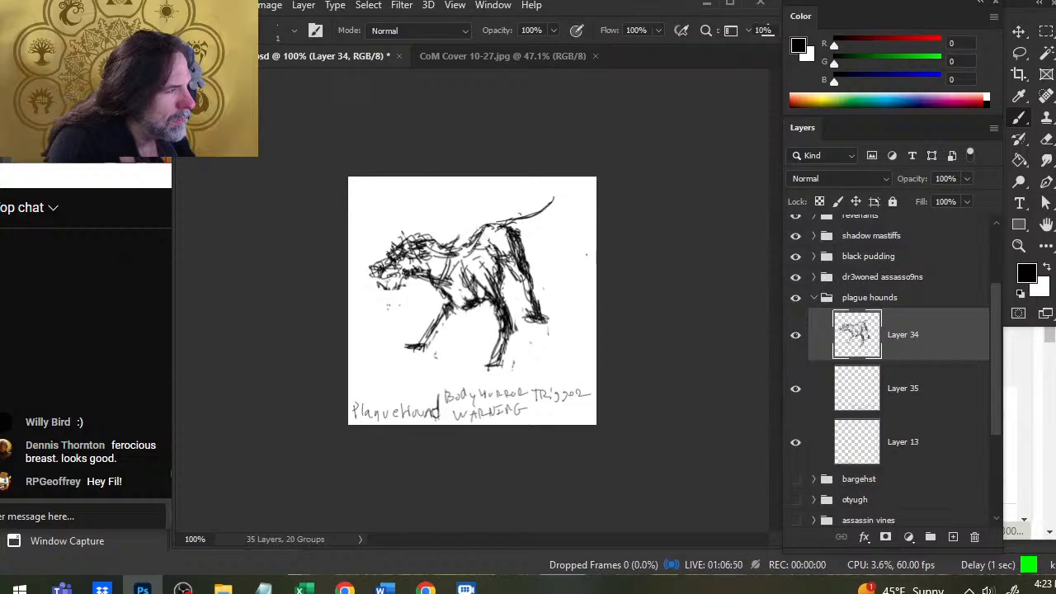
pyautogui.press('e')
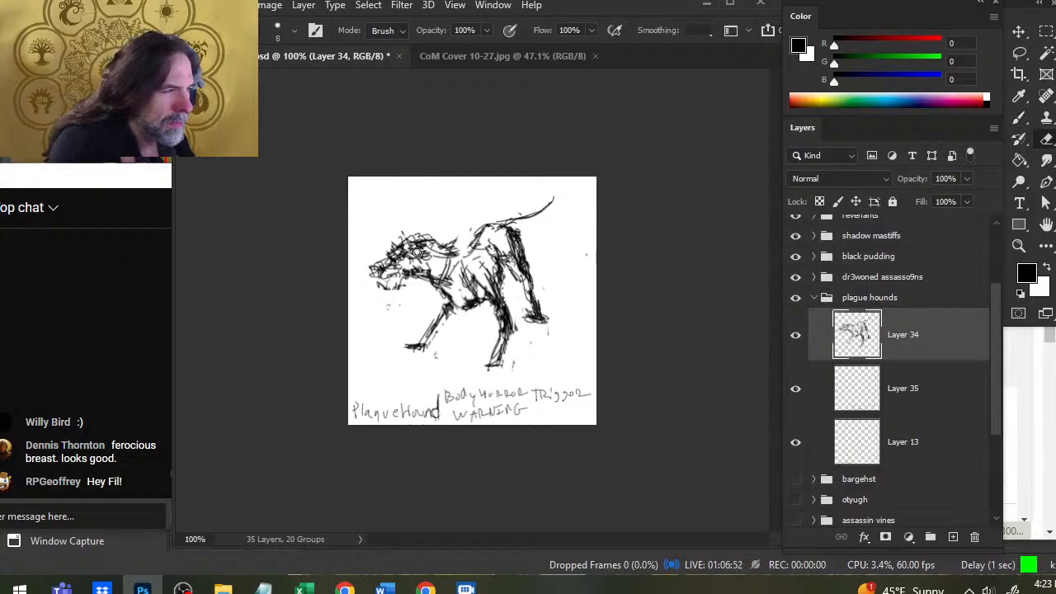
# - Erase the drips under the jaw and the rough face lines, and redraw the muzzle, jaw and eye socket
pyautogui.moveTo(404, 290); pyautogui.dragTo(390, 299)
pyautogui.moveTo(373, 275); pyautogui.dragTo(395, 282)
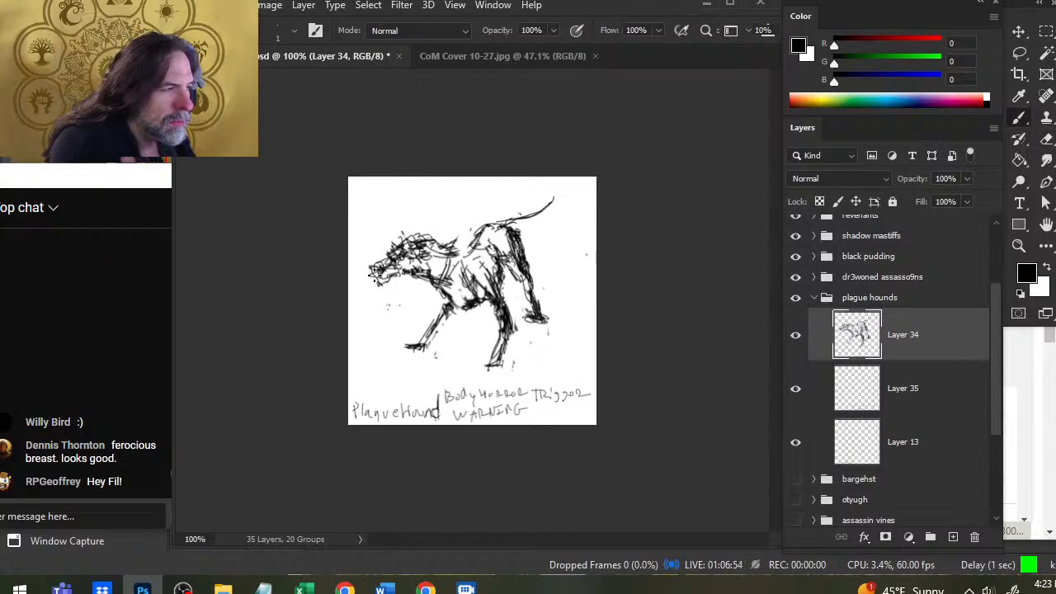
pyautogui.press('e')
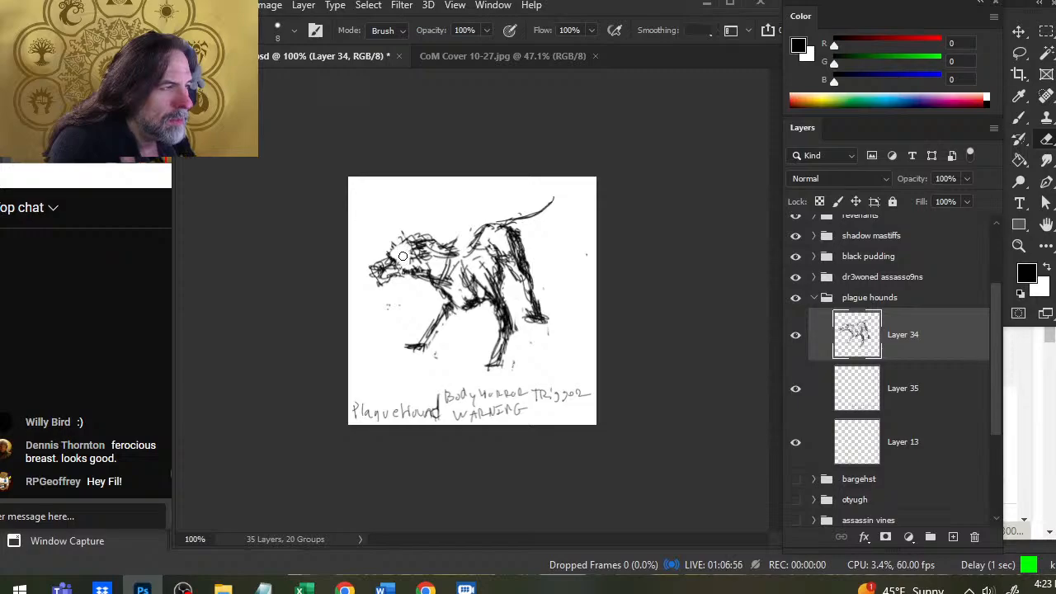
pyautogui.press('b')
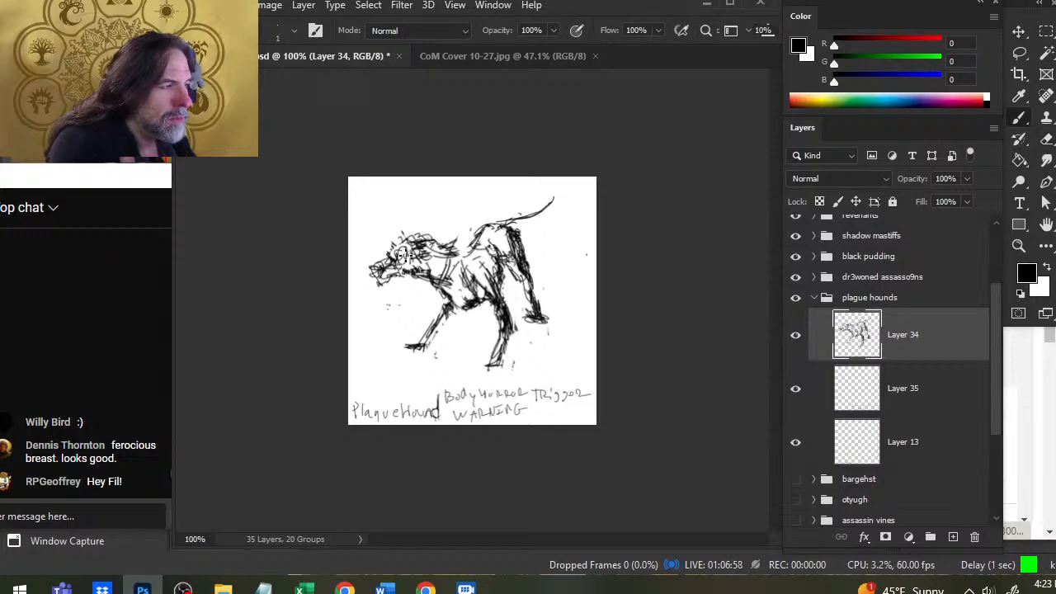
pyautogui.press('e')
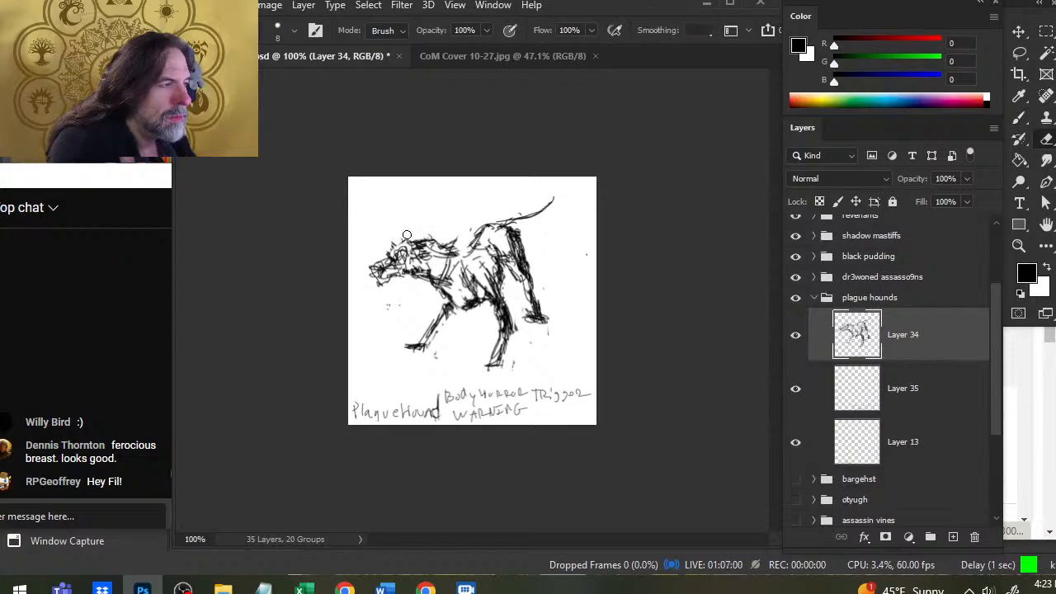
pyautogui.press('b')
pyautogui.moveTo(371, 272)
pyautogui.mouseDown()
pyautogui.moveTo(378, 282)
pyautogui.moveTo(399, 277)
pyautogui.moveTo(389, 276)
pyautogui.moveTo(455, 249)
pyautogui.mouseUp()
# - Erase the ragged ear and mane lines, and redraw the skull top and the neck line into the back
pyautogui.press('e')
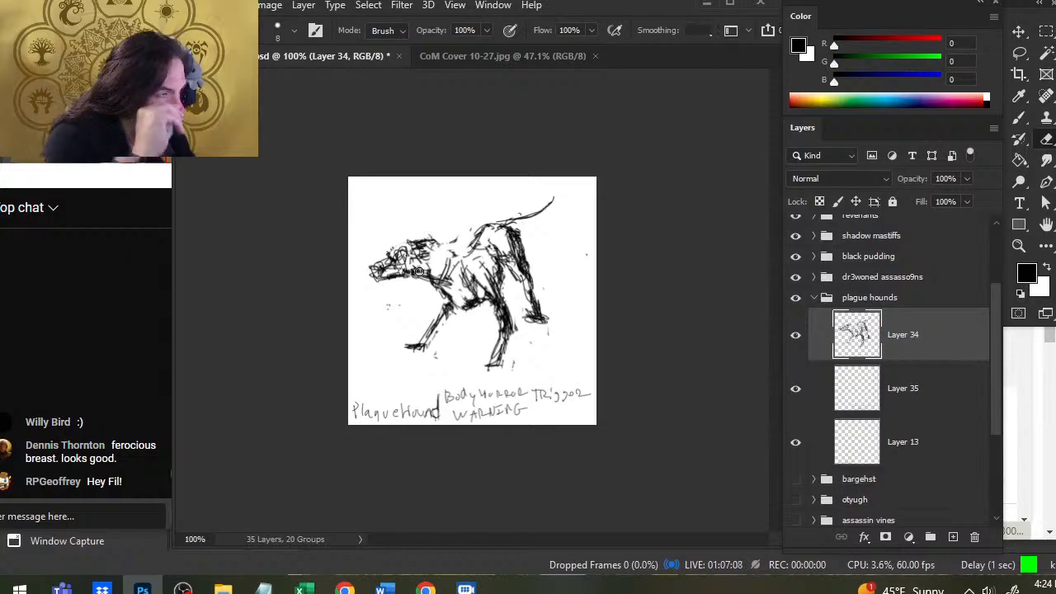
pyautogui.press('b')
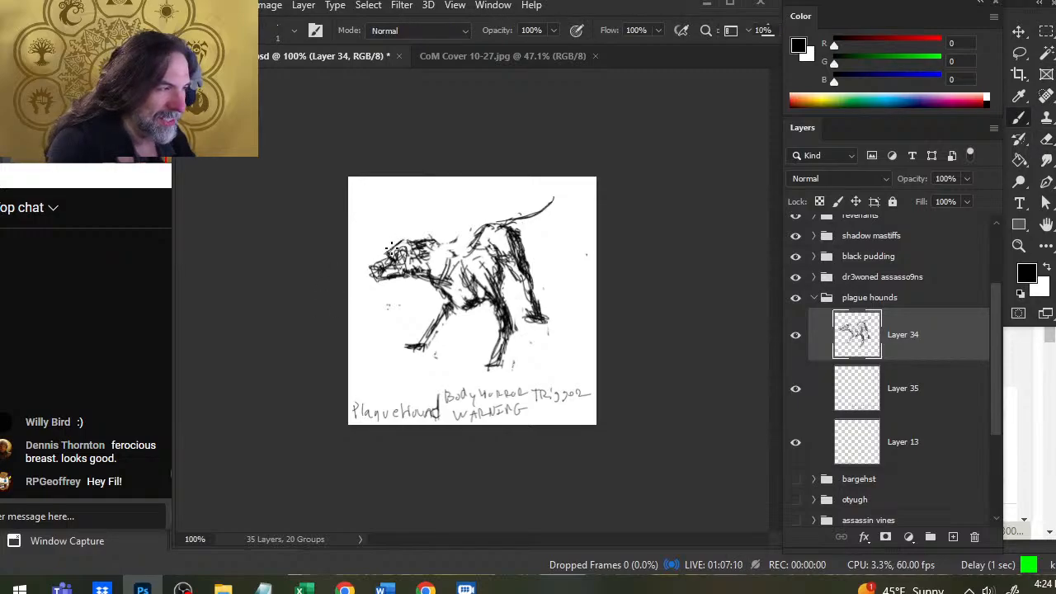
pyautogui.moveTo(407, 237)
pyautogui.mouseDown()
pyautogui.moveTo(455, 248)
pyautogui.moveTo(488, 234)
pyautogui.moveTo(467, 228)
pyautogui.moveTo(453, 247)
pyautogui.mouseUp()
pyautogui.press('e')
pyautogui.press('b')
# - Rework the far foreleg below the chest, and erase and redraw its paw into a more compact shape
pyautogui.moveTo(449, 307)
pyautogui.mouseDown()
pyautogui.moveTo(442, 292)
pyautogui.moveTo(437, 323)
pyautogui.moveTo(445, 285)
pyautogui.moveTo(453, 330)
pyautogui.moveTo(435, 328)
pyautogui.moveTo(452, 302)
pyautogui.mouseUp()
pyautogui.press('e')
pyautogui.press('b')
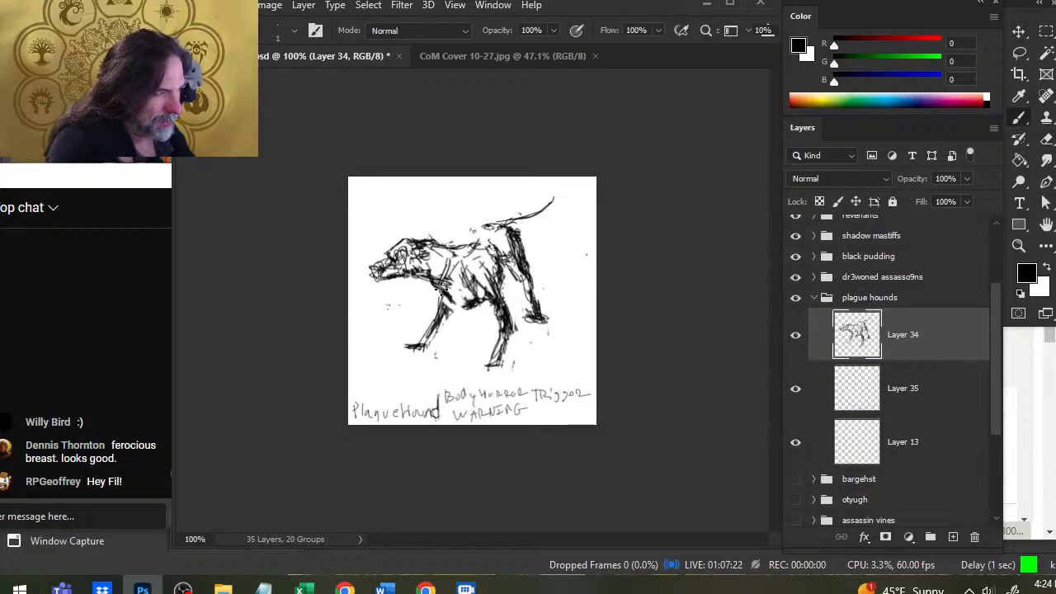
pyautogui.press('e')
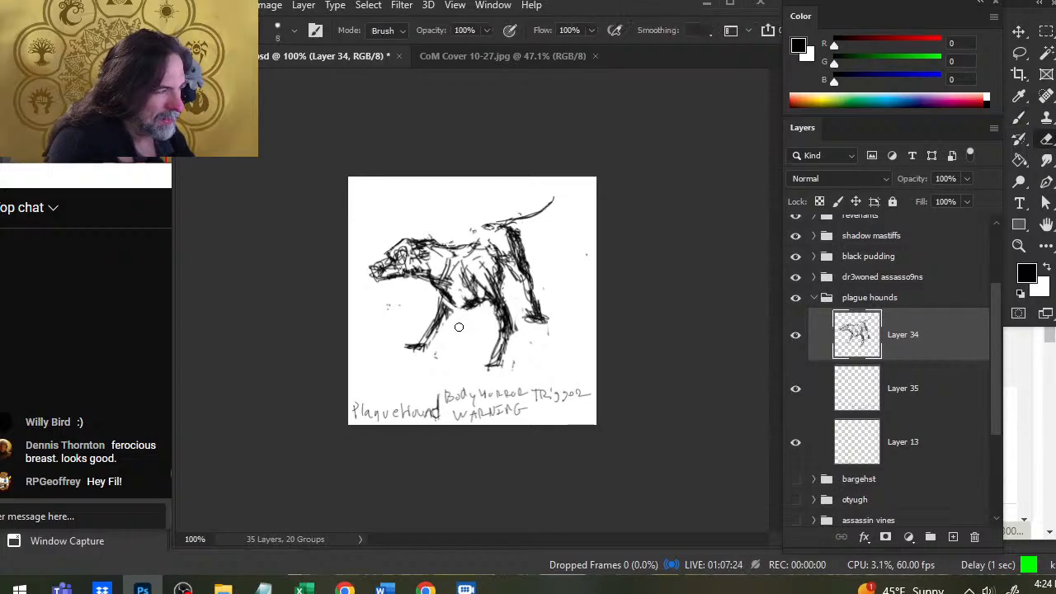
pyautogui.moveTo(404, 344)
pyautogui.mouseDown()
pyautogui.moveTo(426, 346)
pyautogui.moveTo(430, 329)
pyautogui.mouseUp()
pyautogui.press('b')
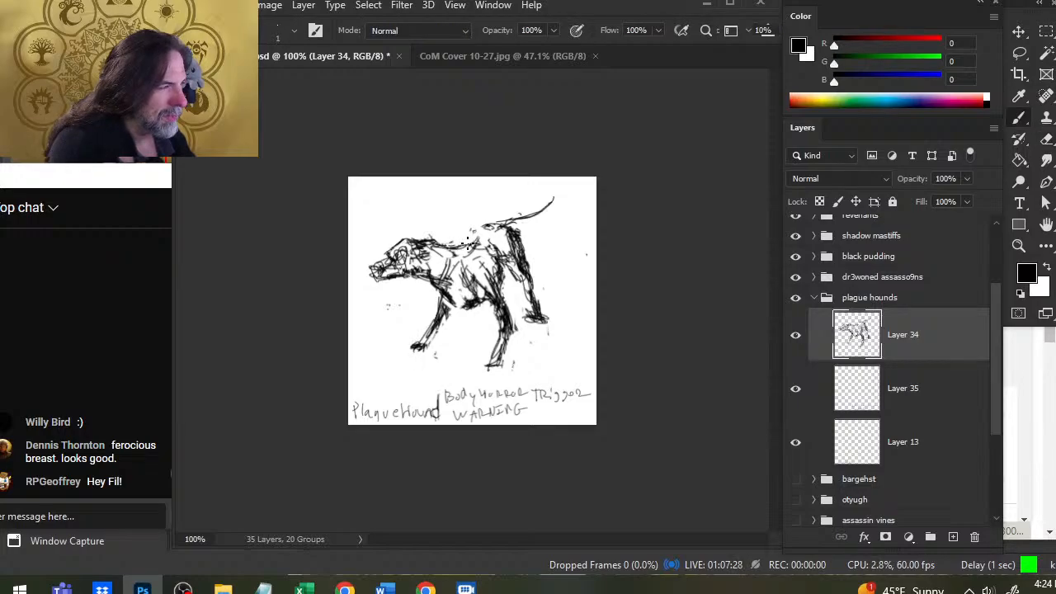
# - Redraw the rump contour between the back and tail, trim the hind foot, and add strokes across the body and haunch
pyautogui.moveTo(476, 224); pyautogui.dragTo(510, 238)
pyautogui.press('e')
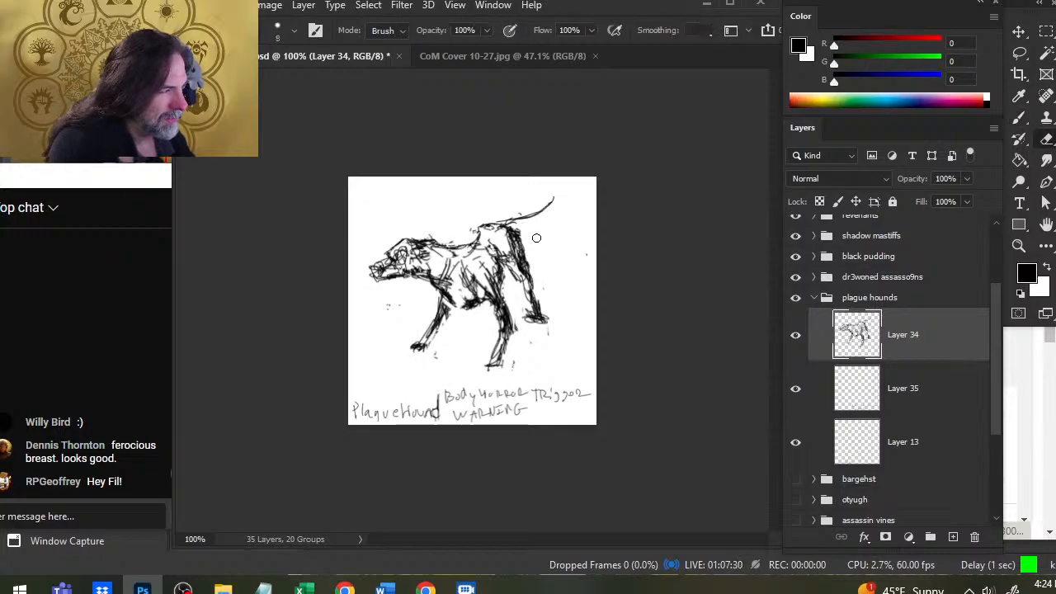
pyautogui.press('b')
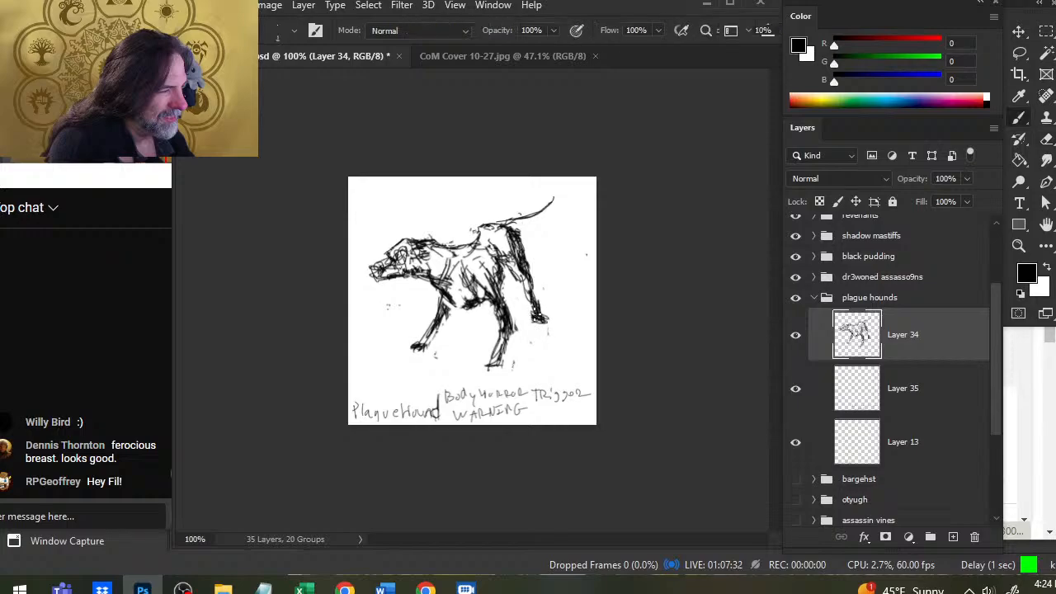
pyautogui.moveTo(501, 261)
pyautogui.mouseDown()
pyautogui.moveTo(512, 271)
pyautogui.moveTo(501, 287)
pyautogui.moveTo(441, 315)
pyautogui.mouseUp()
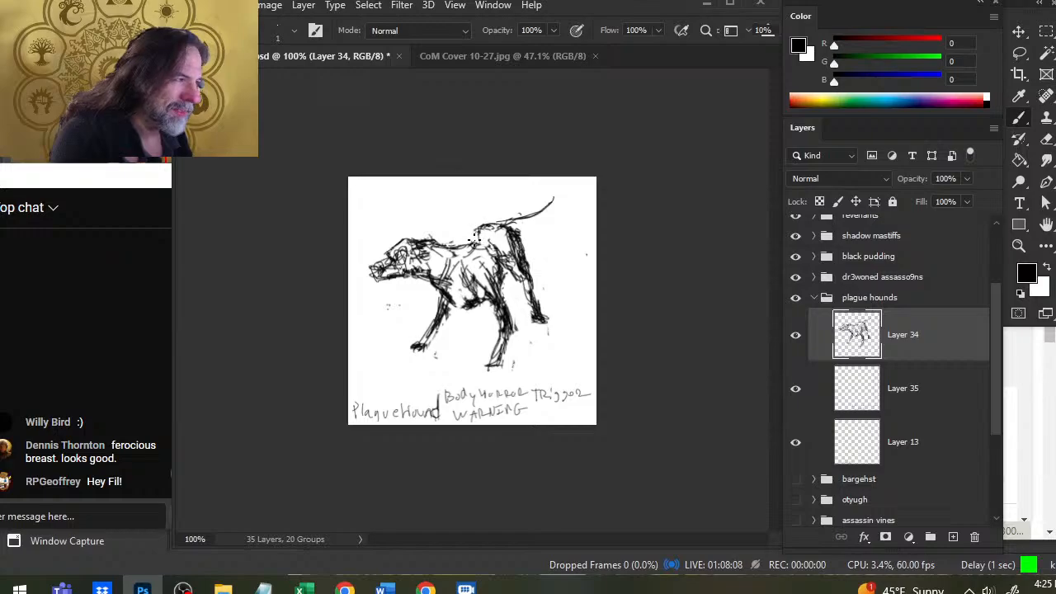
pyautogui.moveTo(474, 238)
pyautogui.mouseDown()
pyautogui.moveTo(500, 240)
pyautogui.moveTo(517, 272)
pyautogui.moveTo(515, 234)
pyautogui.moveTo(524, 262)
pyautogui.mouseUp()
# - Erase and redraw the haunch and thigh contours of the hind leg, and clean up the rump line
pyautogui.press('e')
pyautogui.press('b')
pyautogui.press('e')
pyautogui.press('b')
pyautogui.press('e')
pyautogui.moveTo(494, 220)
pyautogui.mouseDown()
pyautogui.moveTo(480, 227)
pyautogui.moveTo(493, 222)
pyautogui.mouseUp()
pyautogui.press('b')
# - Erase the lines below the jaw and redraw the lower jaw up to the cheek
pyautogui.press('e')
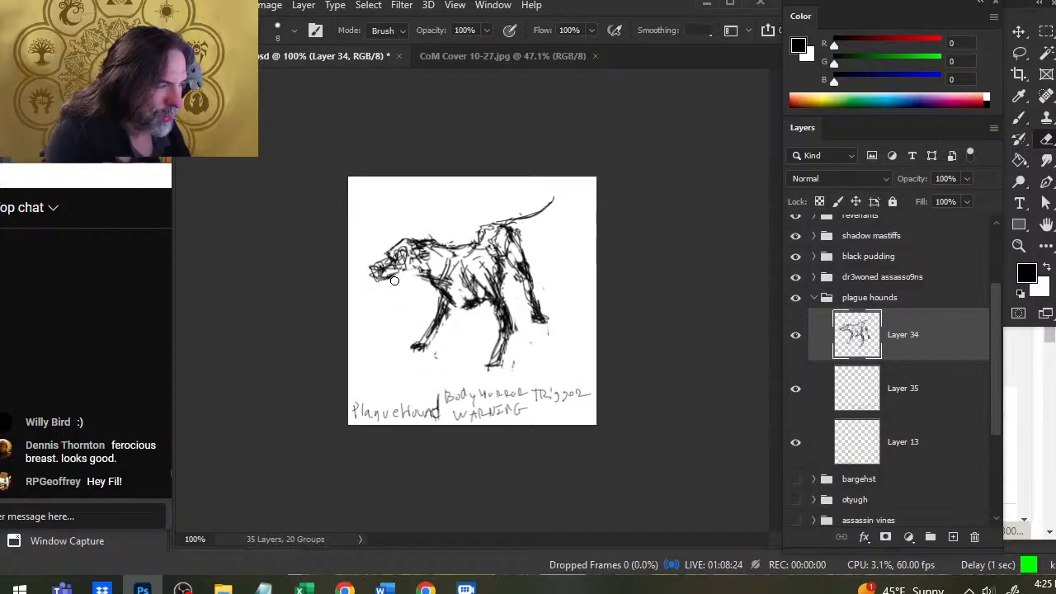
pyautogui.press('b')
pyautogui.moveTo(383, 275); pyautogui.dragTo(409, 262)
pyautogui.press('e')
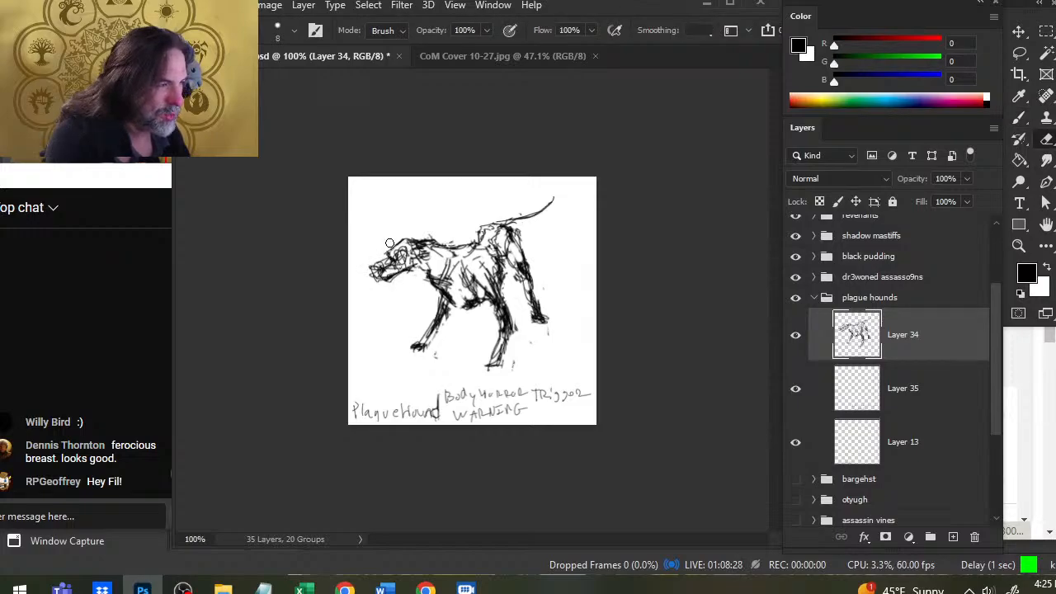
# - Draw two pointed ears on top of the head, and redraw the tip of the snout
pyautogui.press('b')
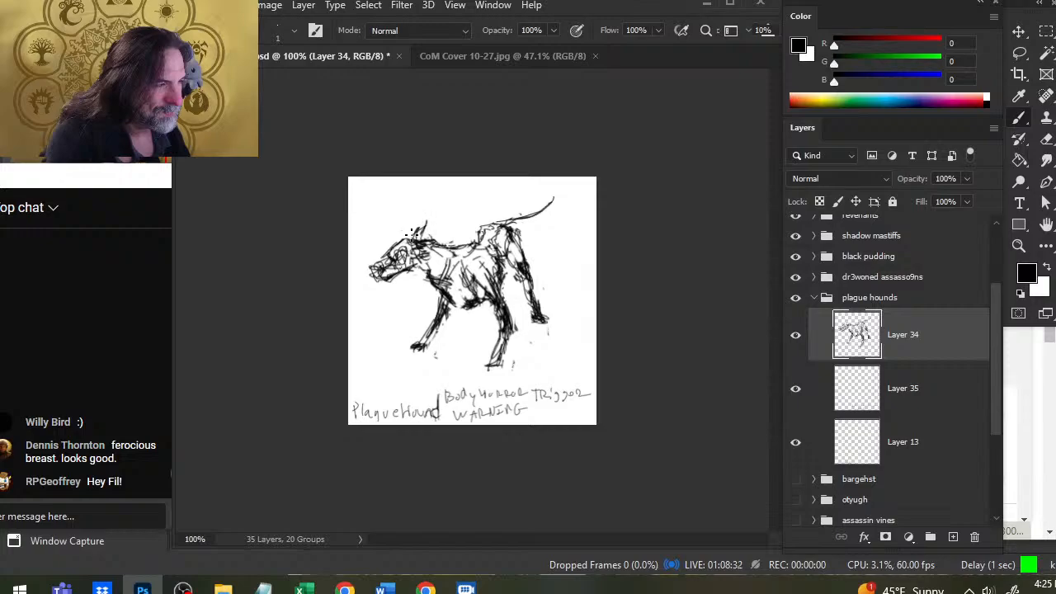
pyautogui.moveTo(425, 224)
pyautogui.mouseDown()
pyautogui.moveTo(423, 217)
pyautogui.moveTo(402, 230)
pyautogui.mouseUp()
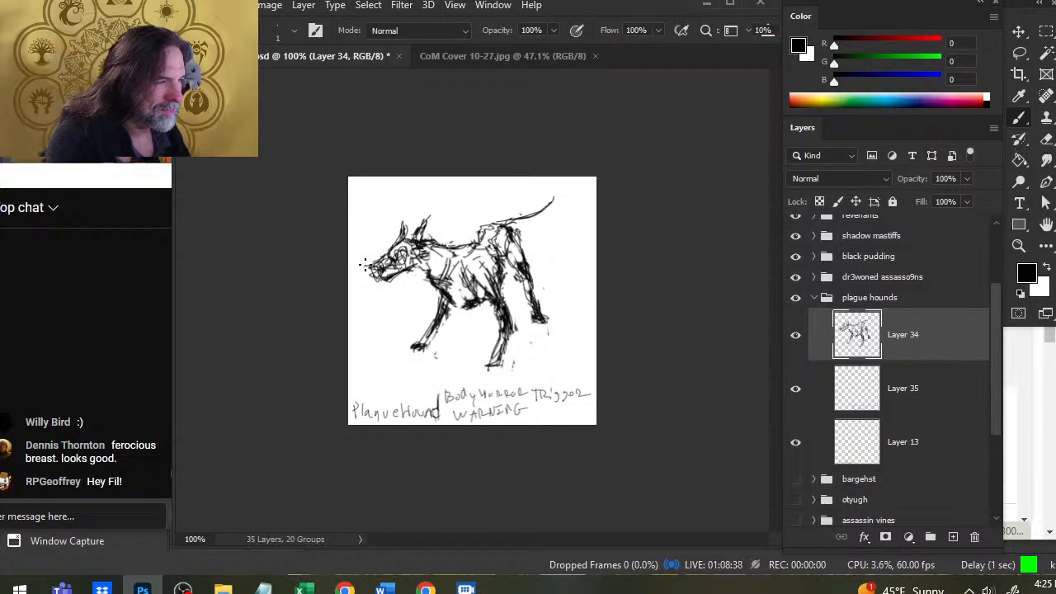
pyautogui.press('e')
pyautogui.press('b')
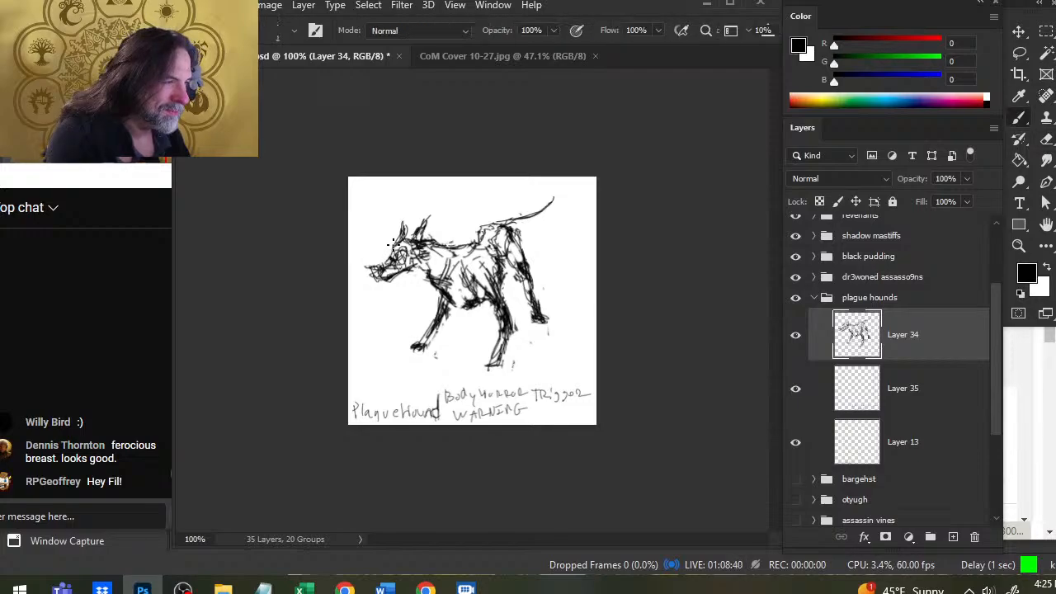
pyautogui.moveTo(372, 265); pyautogui.dragTo(378, 269)
pyautogui.press('e')
pyautogui.moveTo(364, 265); pyautogui.dragTo(368, 256)
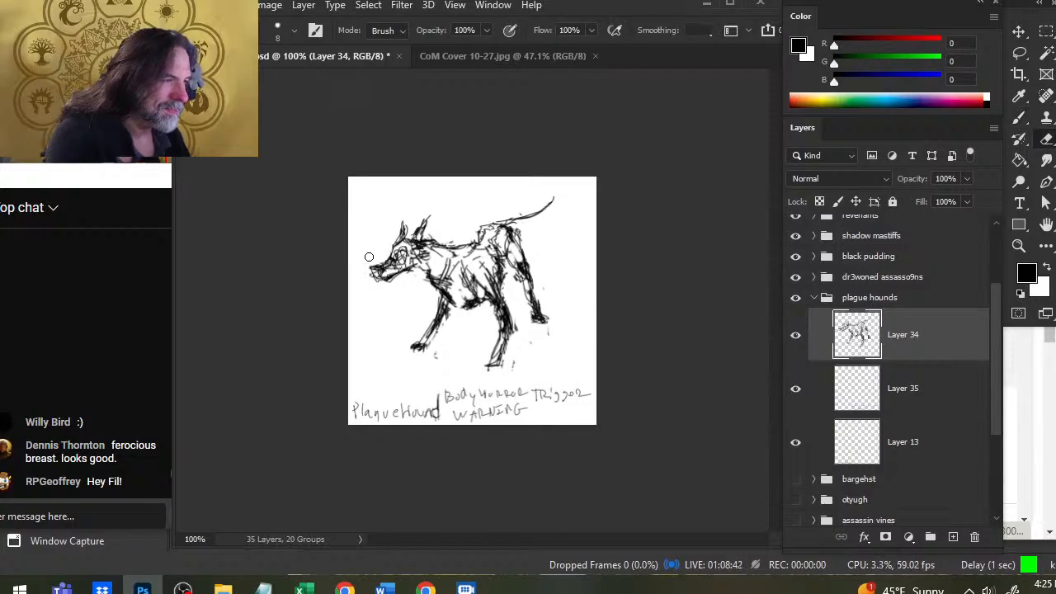
pyautogui.press('b')
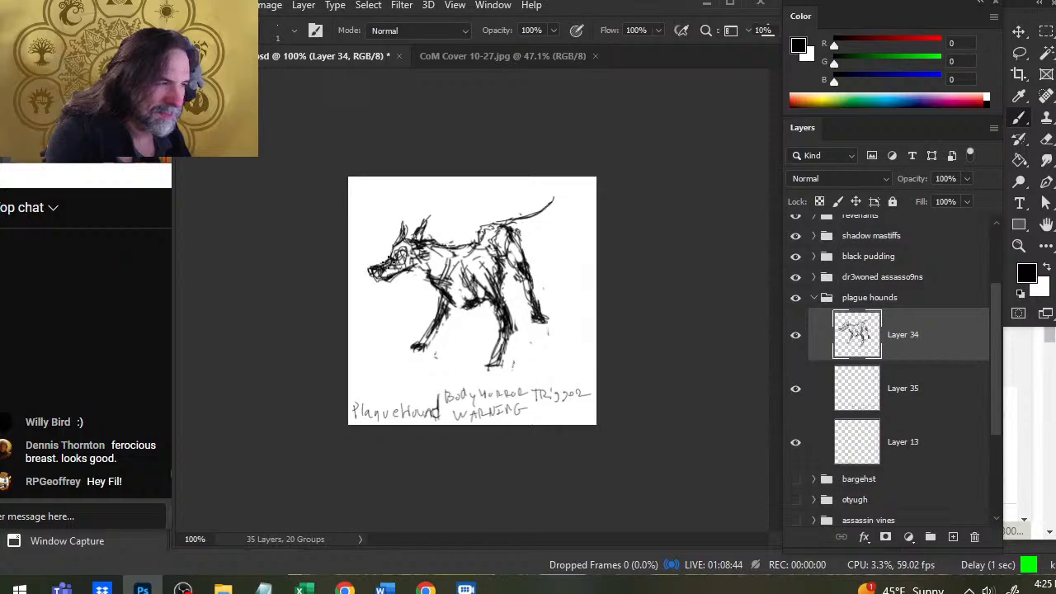
# - Erase and redraw the brow and muzzle lines around the eye, and draw the throat line from jaw to chest
pyautogui.press('e')
pyautogui.press('b')
pyautogui.moveTo(402, 256); pyautogui.dragTo(407, 261)
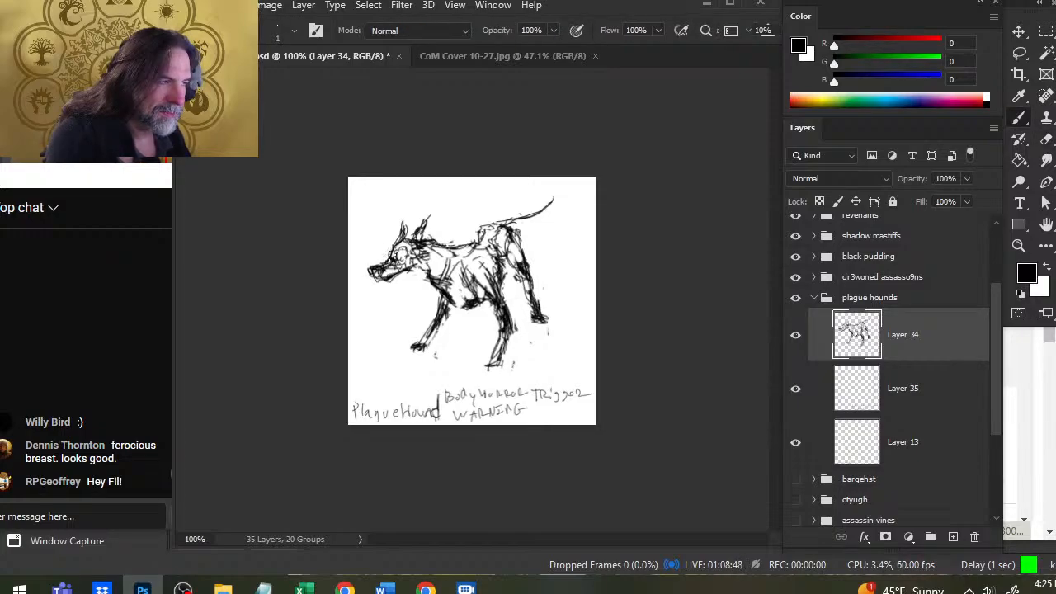
pyautogui.press('e')
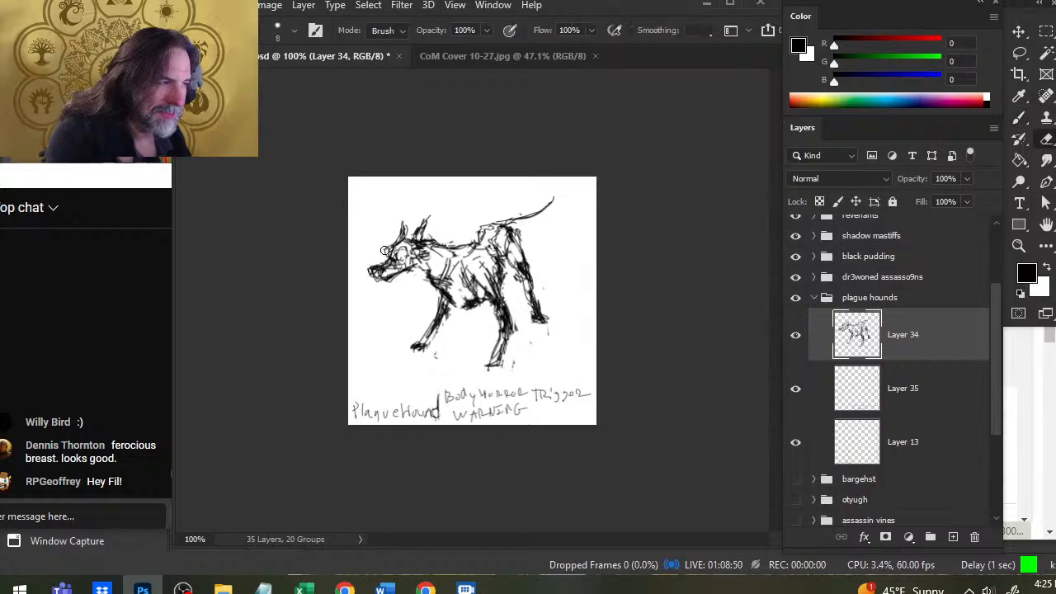
pyautogui.moveTo(386, 267); pyautogui.dragTo(392, 273)
pyautogui.press('b')
pyautogui.press('e')
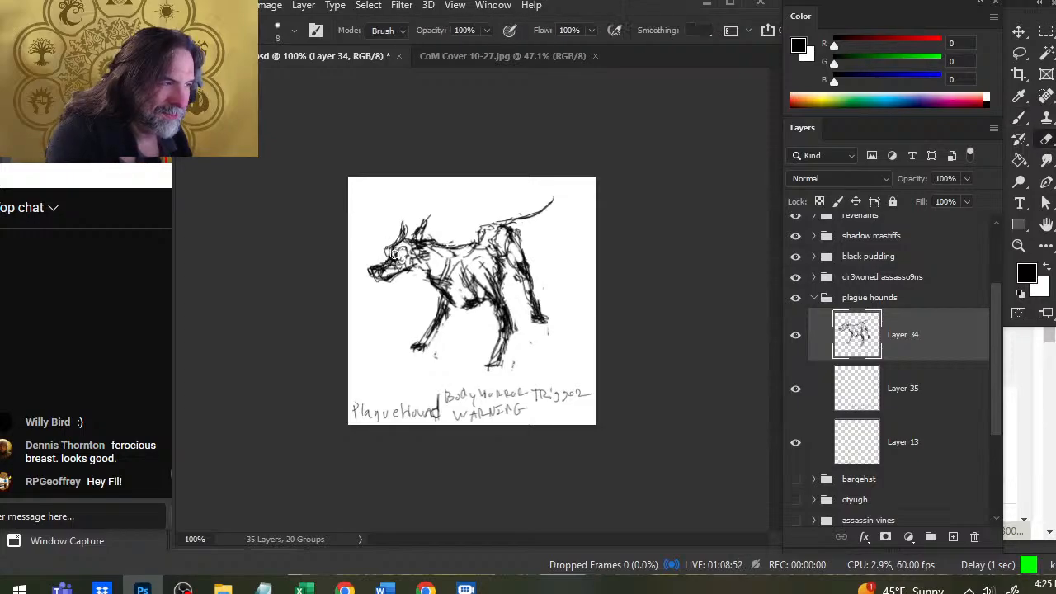
pyautogui.press('b')
pyautogui.press('e')
pyautogui.moveTo(389, 244); pyautogui.dragTo(381, 262)
pyautogui.press('b')
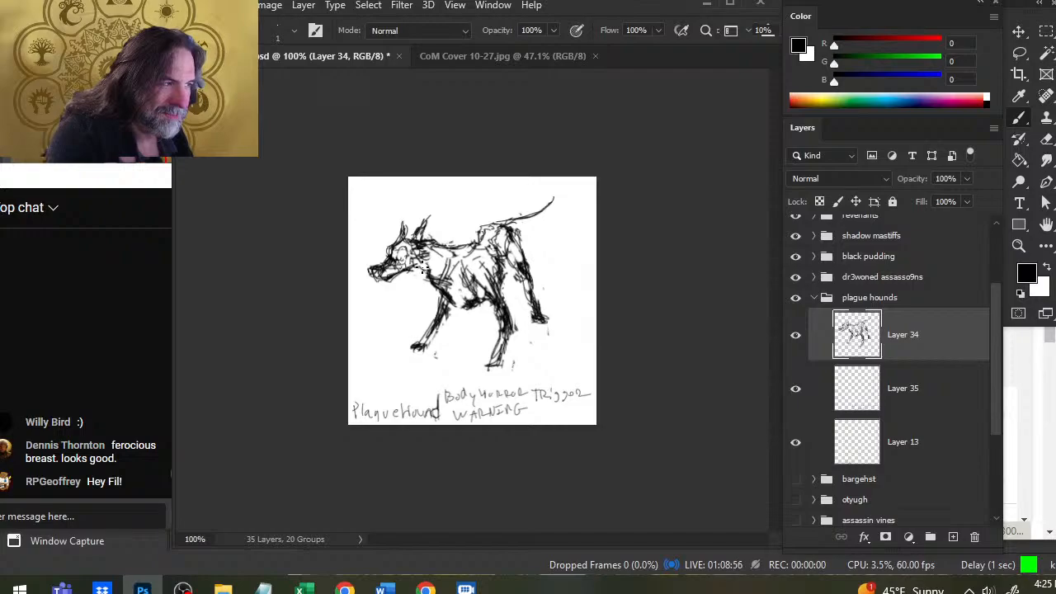
pyautogui.moveTo(392, 267); pyautogui.dragTo(447, 292)
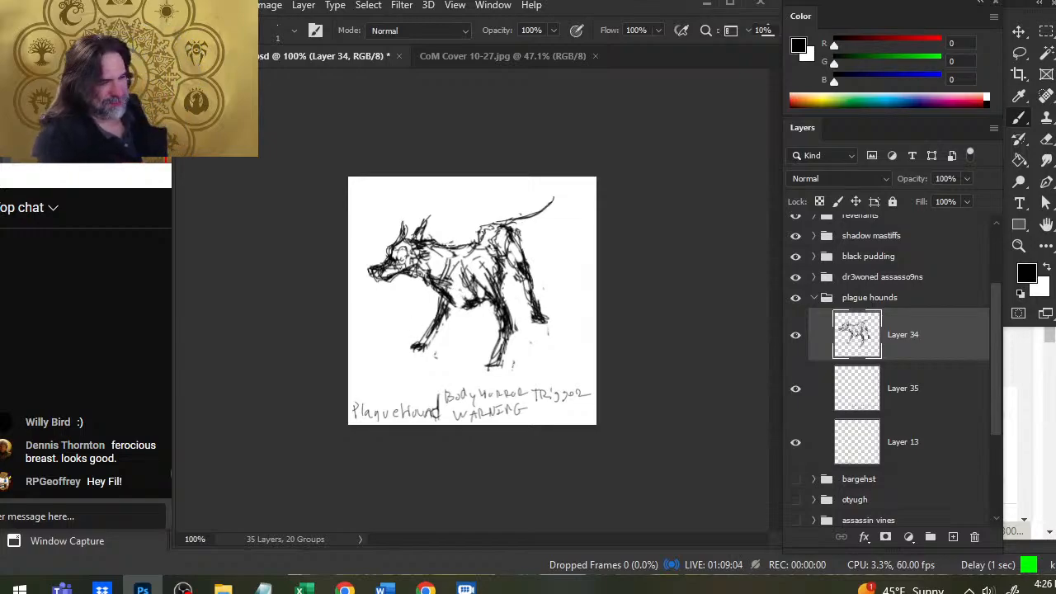
# - Rotate the whole hound sketch about 5 degrees clockwise with Free Transform, and move it slightly down toward the tail side
pyautogui.press('m')
pyautogui.rightClick(465, 270)
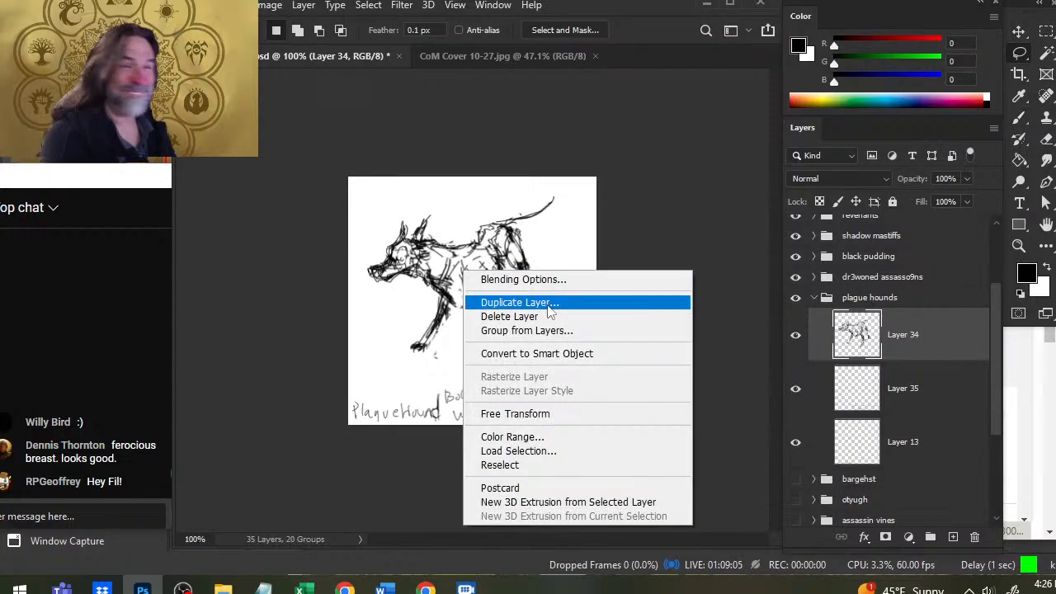
pyautogui.click(590, 416)
pyautogui.moveTo(640, 285); pyautogui.dragTo(637, 299)
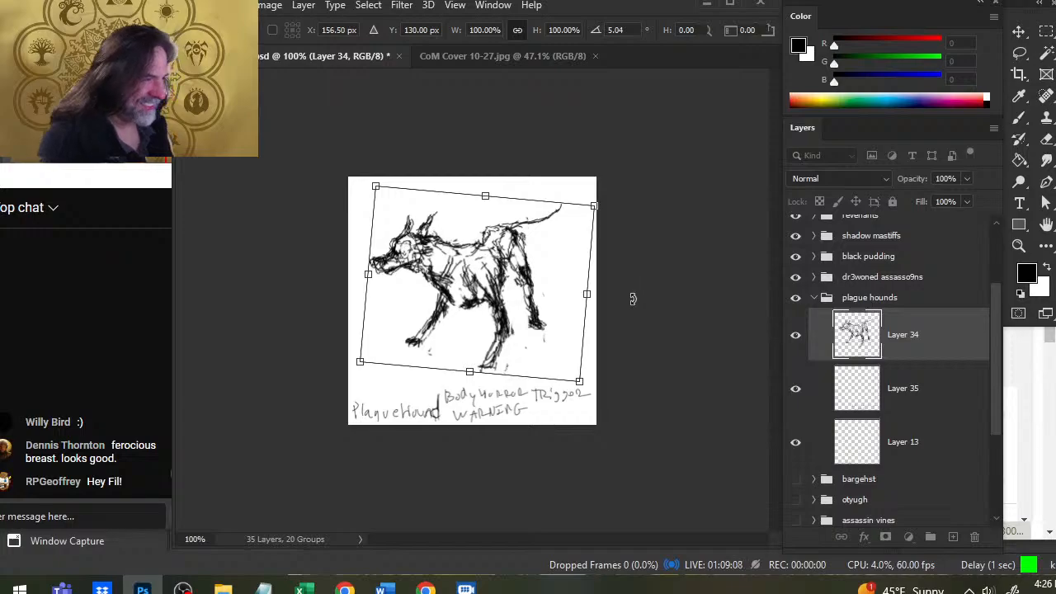
pyautogui.press('Return')
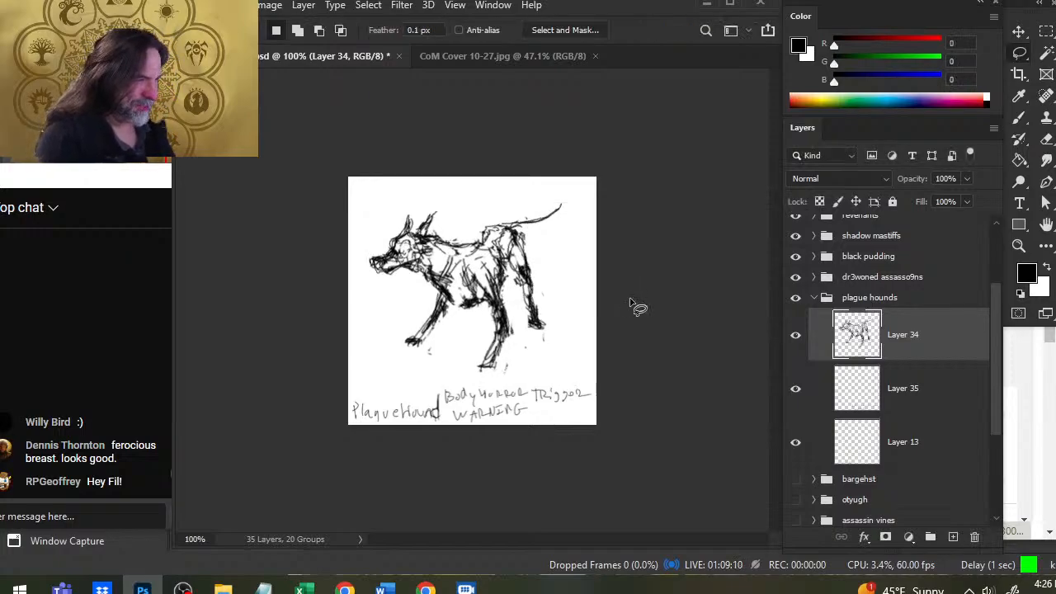
pyautogui.press('v')
pyautogui.moveTo(525, 325); pyautogui.dragTo(535, 327)
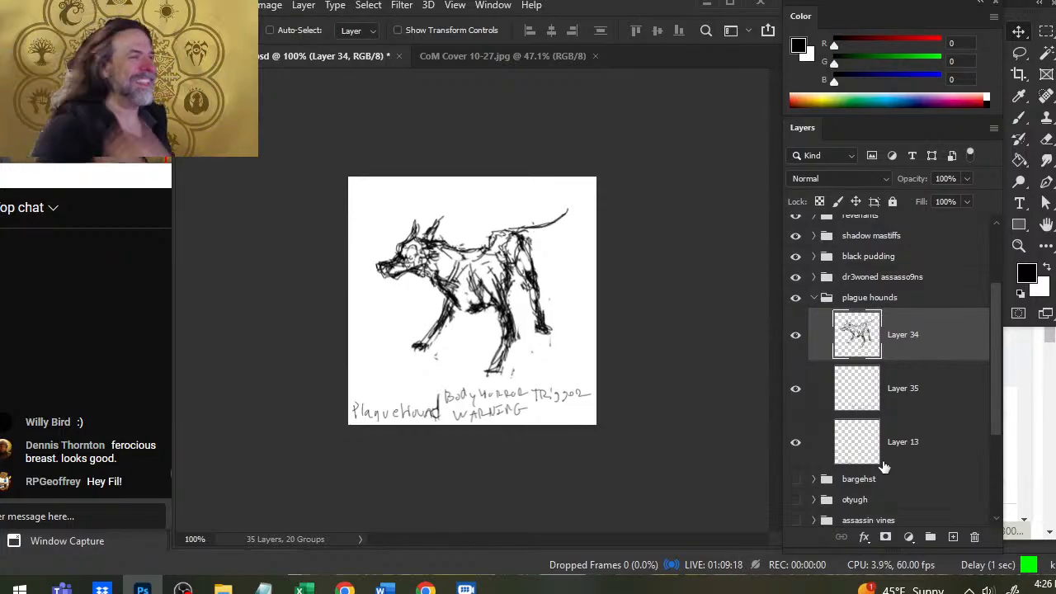
# - Erase and redraw the back contour from the neck to the rump
pyautogui.press('e')
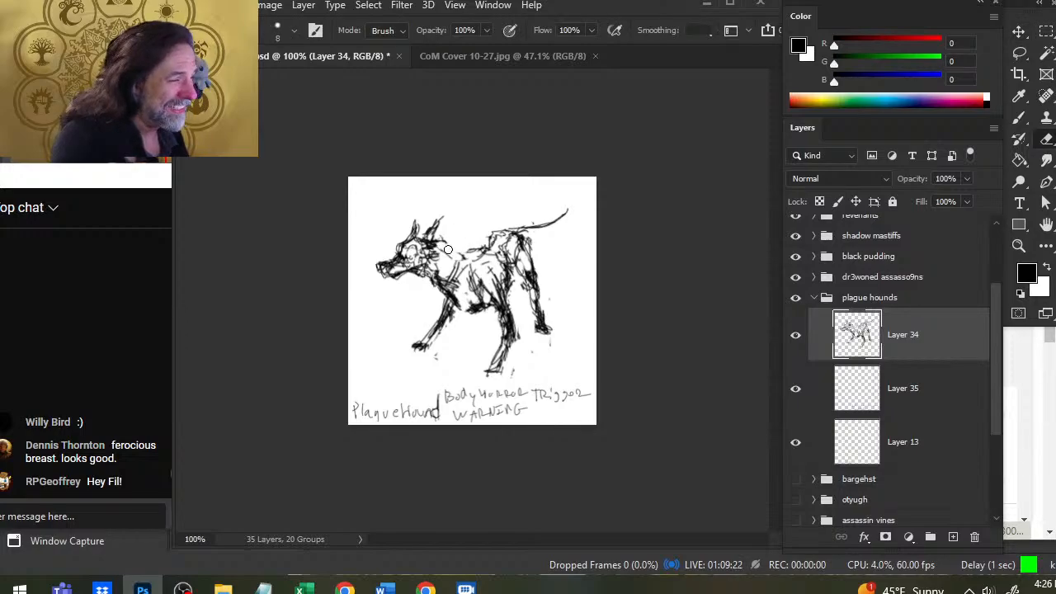
pyautogui.press('b')
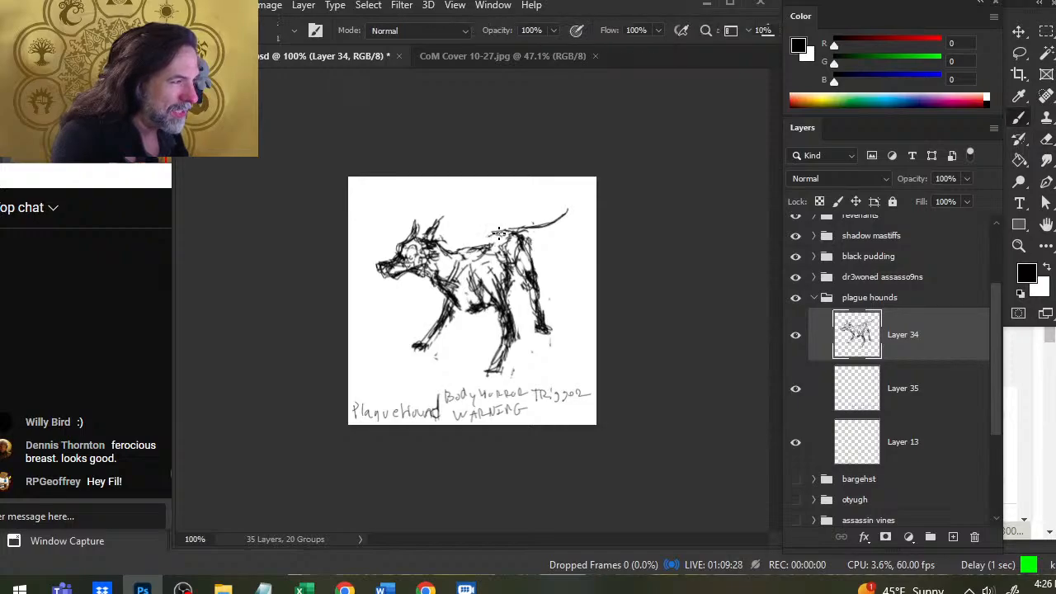
pyautogui.press('e')
pyautogui.press('b')
pyautogui.moveTo(490, 236)
pyautogui.mouseDown()
pyautogui.moveTo(487, 251)
pyautogui.moveTo(471, 247)
pyautogui.moveTo(481, 246)
pyautogui.mouseUp()
pyautogui.press('e')
pyautogui.press('b')
pyautogui.press('e')
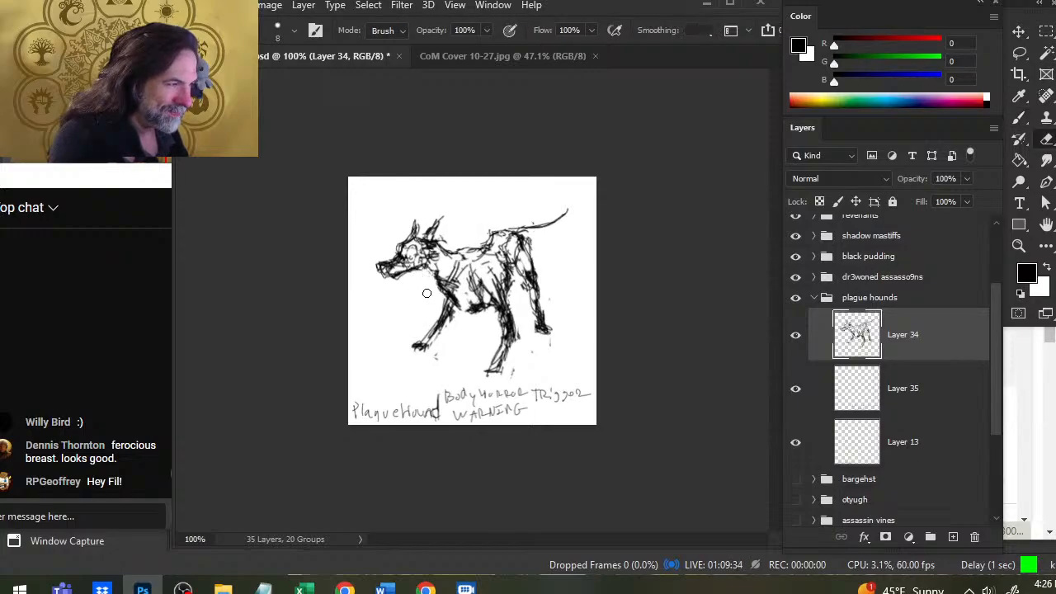
# - Erase and redraw the underside contour from the throat over the chest to the belly
pyautogui.press('b')
pyautogui.moveTo(415, 270)
pyautogui.mouseDown()
pyautogui.moveTo(469, 310)
pyautogui.moveTo(493, 301)
pyautogui.moveTo(511, 268)
pyautogui.moveTo(507, 293)
pyautogui.mouseUp()
pyautogui.press('e')
pyautogui.press('b')
pyautogui.press('e')
pyautogui.press('b')
pyautogui.press('e')
pyautogui.press('b')
pyautogui.press('e')
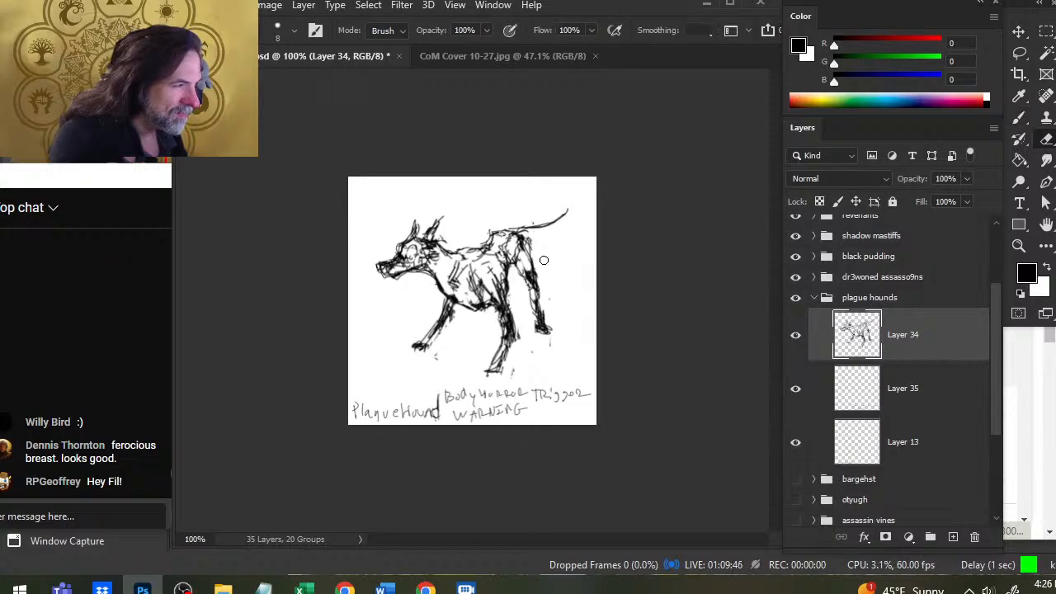
# - Add short strokes beneath the belly, and refine the upper contours of the rear hind leg
pyautogui.press('b')
pyautogui.moveTo(468, 313)
pyautogui.mouseDown()
pyautogui.moveTo(473, 330)
pyautogui.moveTo(483, 317)
pyautogui.mouseUp()
pyautogui.press('e')
pyautogui.press('b')
pyautogui.press('e')
pyautogui.press('b')
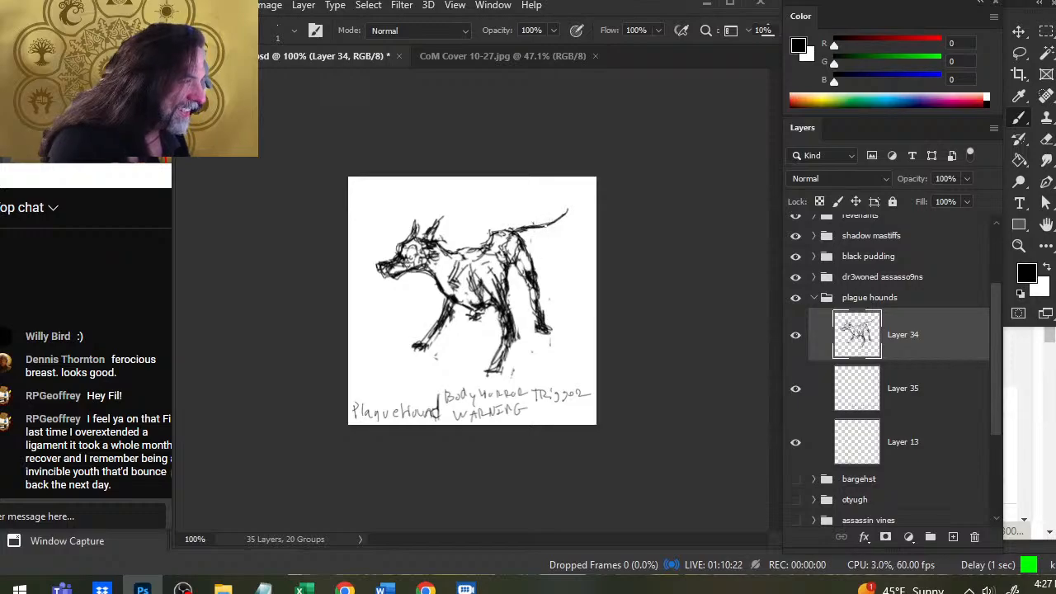
# - Erase and redraw the lines at the base of the tail where it joins the rump
pyautogui.press('e')
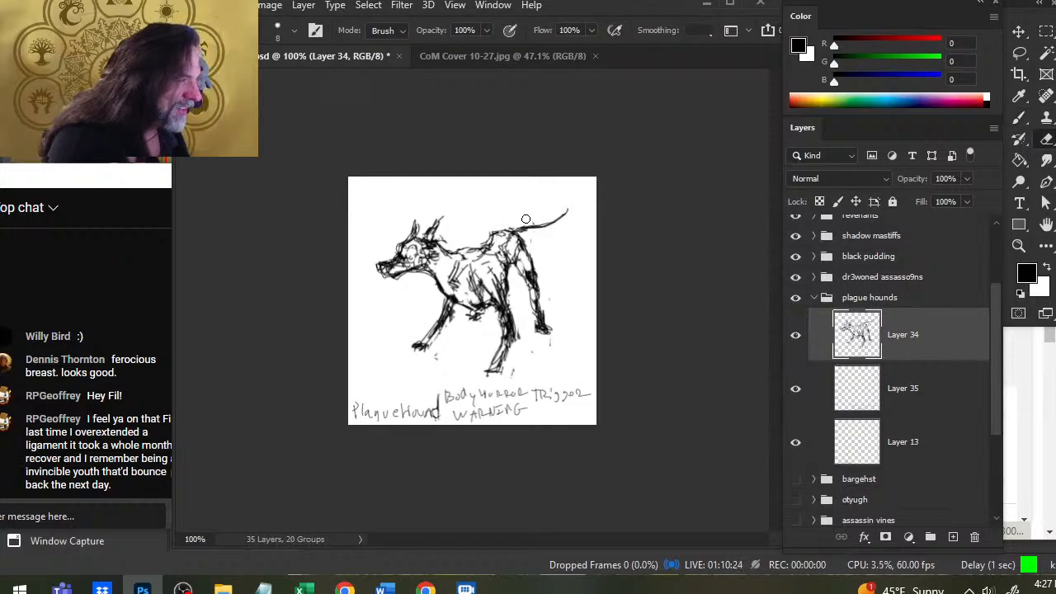
pyautogui.press('b')
pyautogui.moveTo(510, 241); pyautogui.dragTo(553, 226)
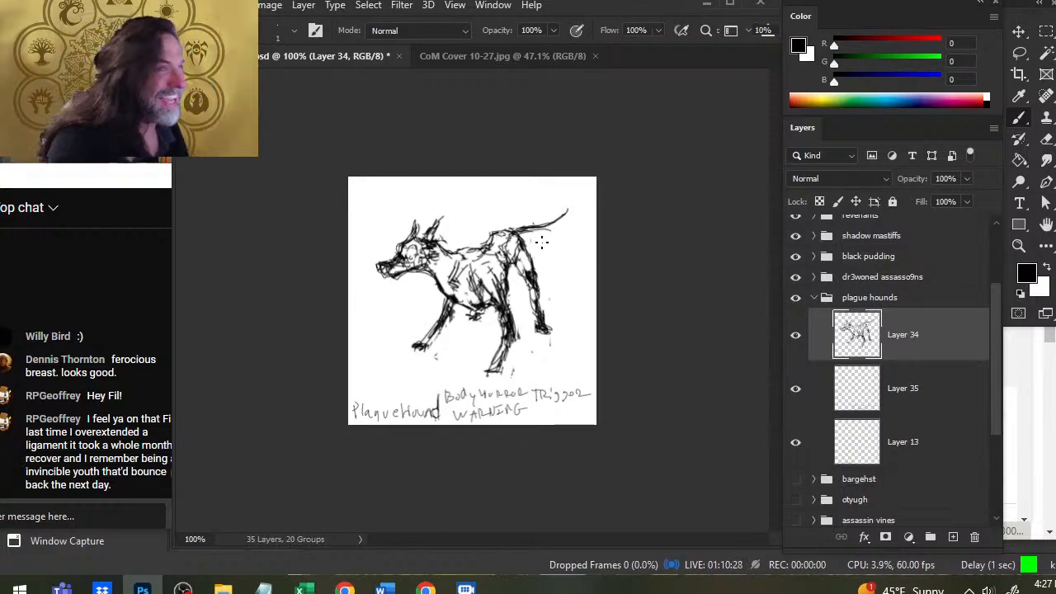
pyautogui.press('e')
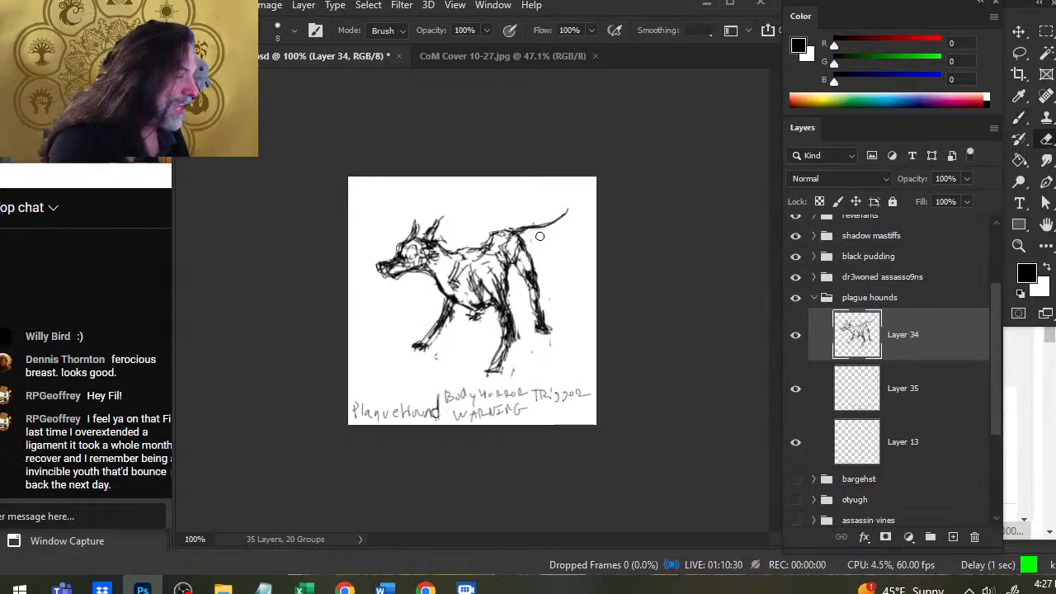
pyautogui.press('b')
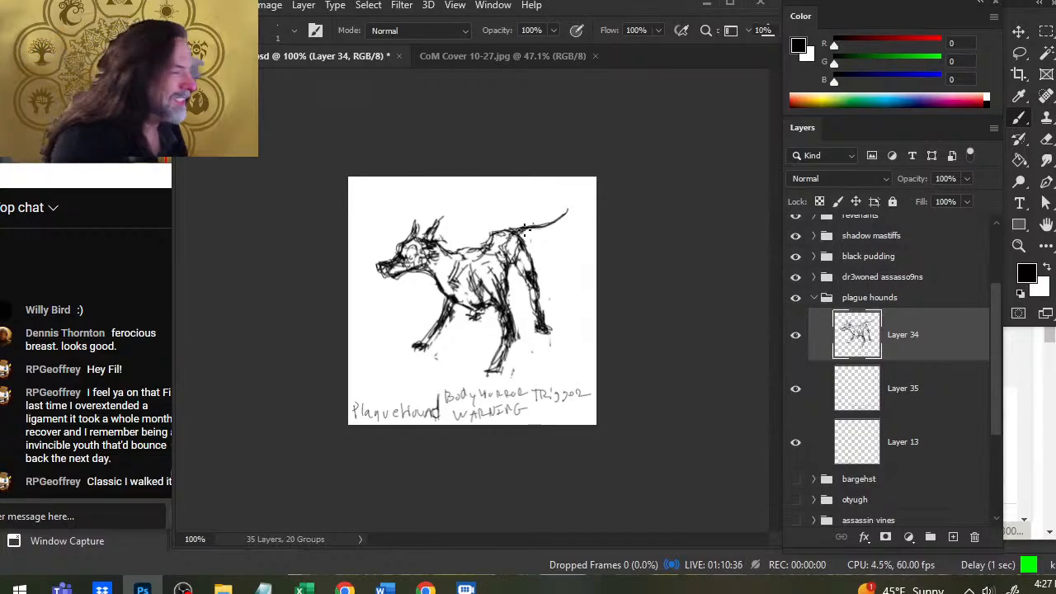
pyautogui.press('e')
pyautogui.press('b')
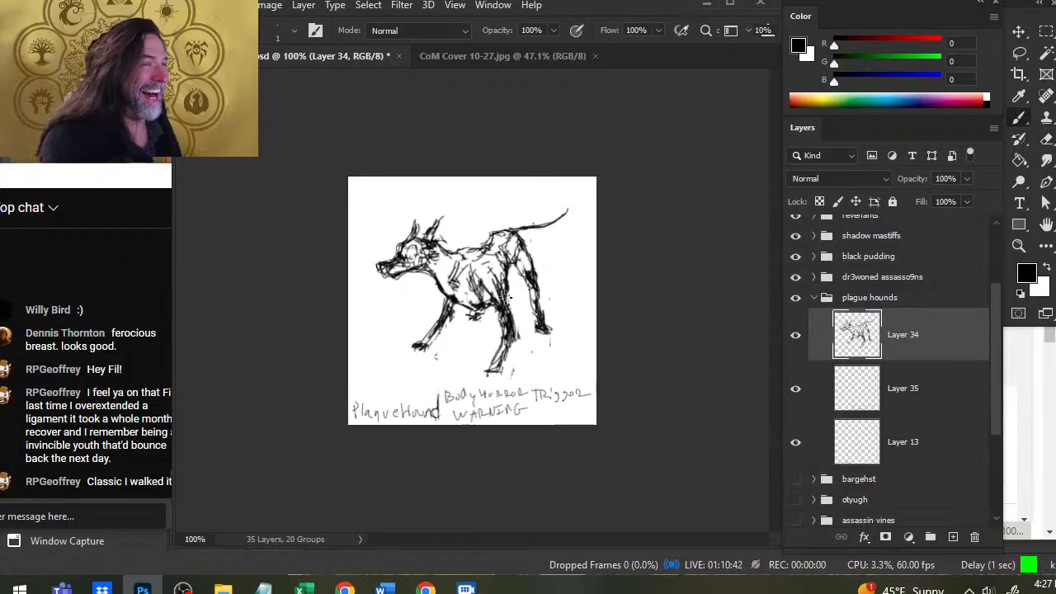
pyautogui.press('e')
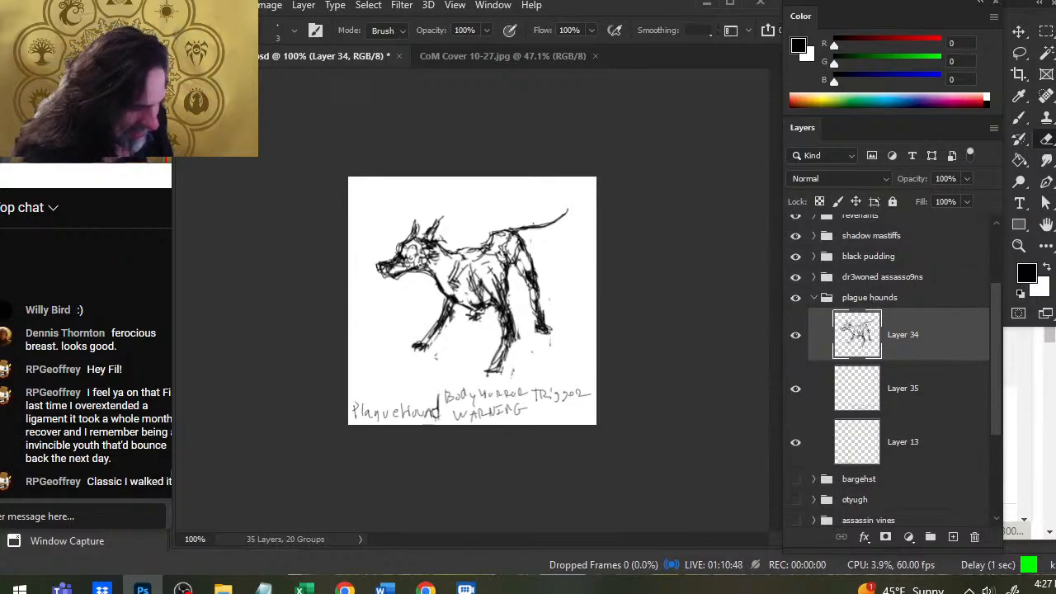
# - Check the OBS window, return to Photoshop, and narrow its window slightly to uncover the stream chat beside it
pyautogui.hotkey('alt', 'Tab')
pyautogui.hotkey('alt', 'Tab')
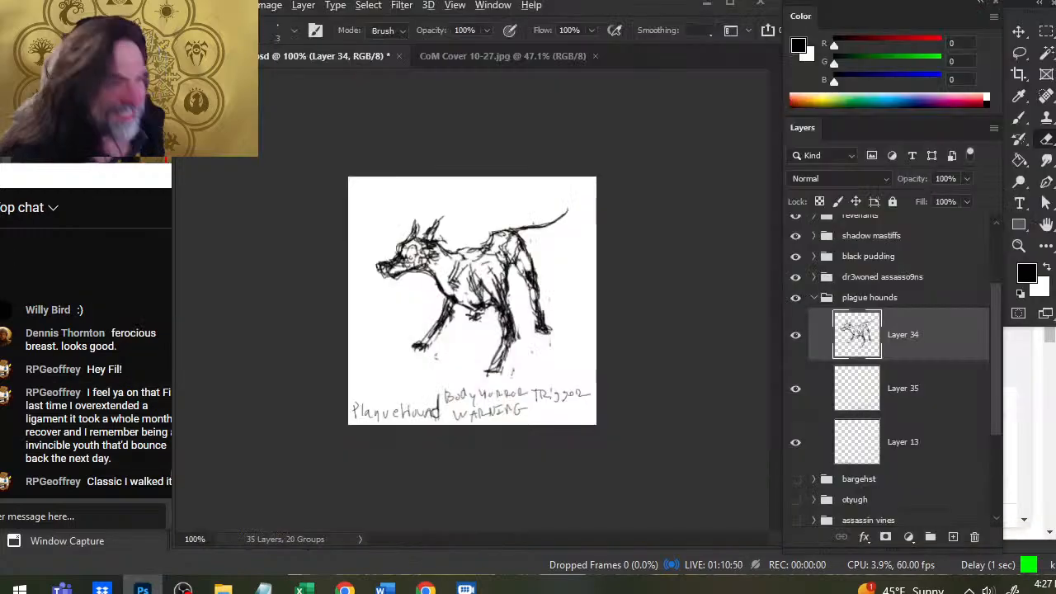
pyautogui.hotkey('alt', 'Tab')
pyautogui.press('Tab')
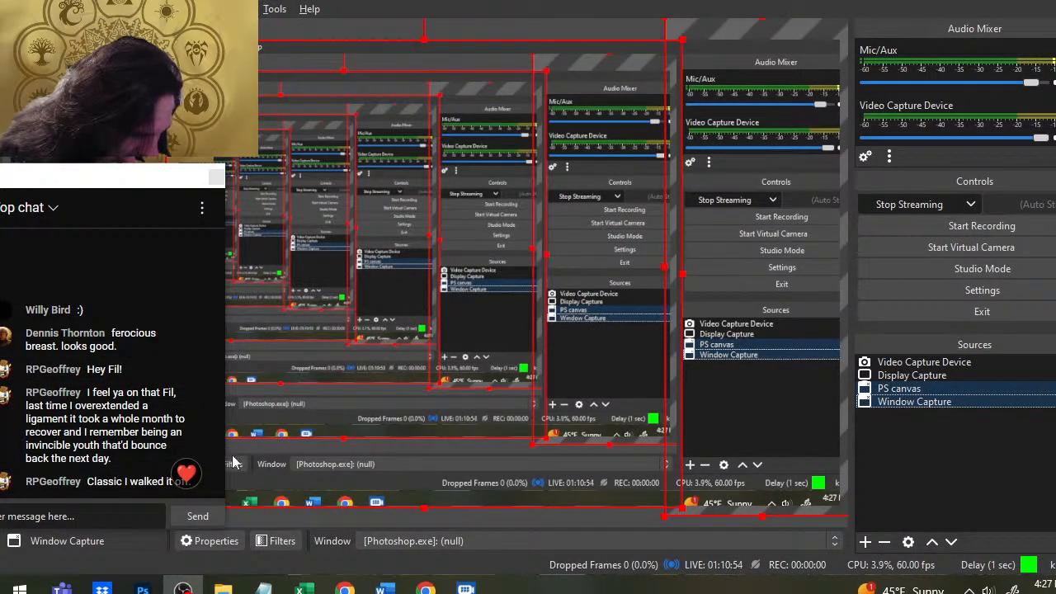
pyautogui.hotkey('alt', 'Tab')
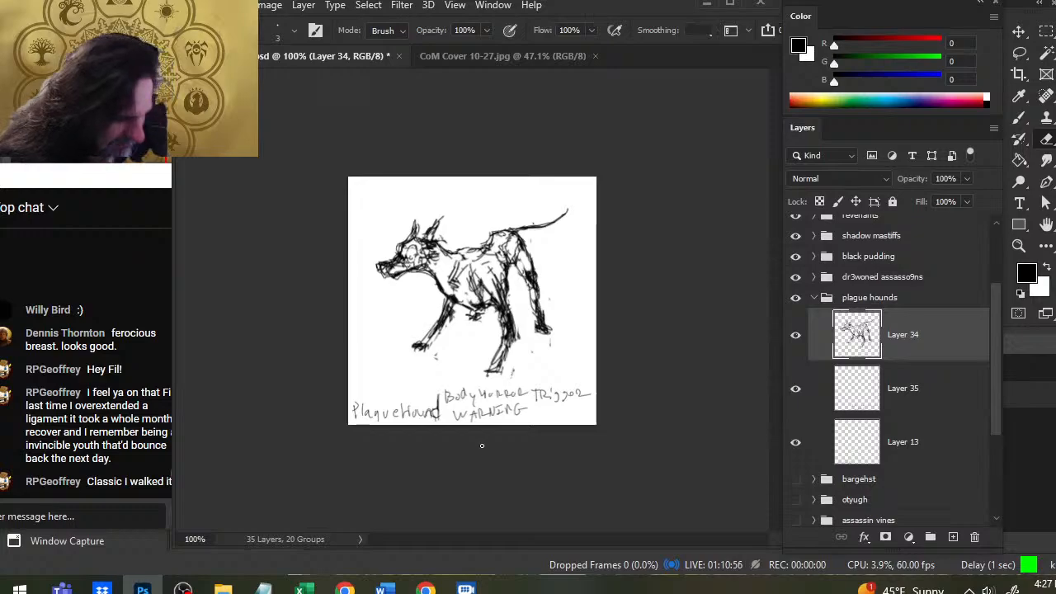
pyautogui.hotkey('alt', 'Tab')
pyautogui.hotkey('alt', 'Tab')
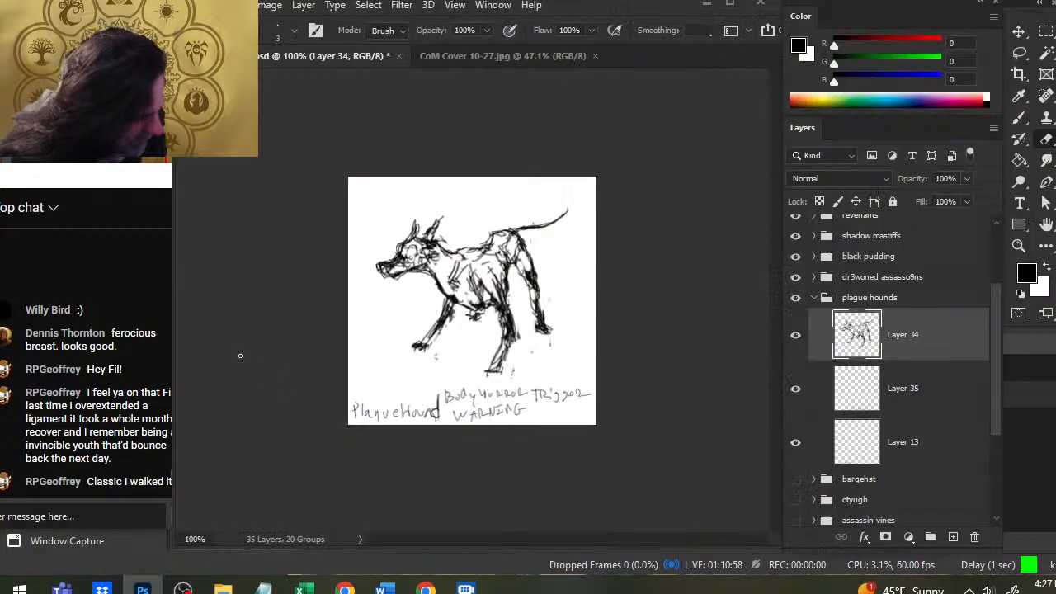
pyautogui.moveTo(179, 314); pyautogui.dragTo(187, 313)
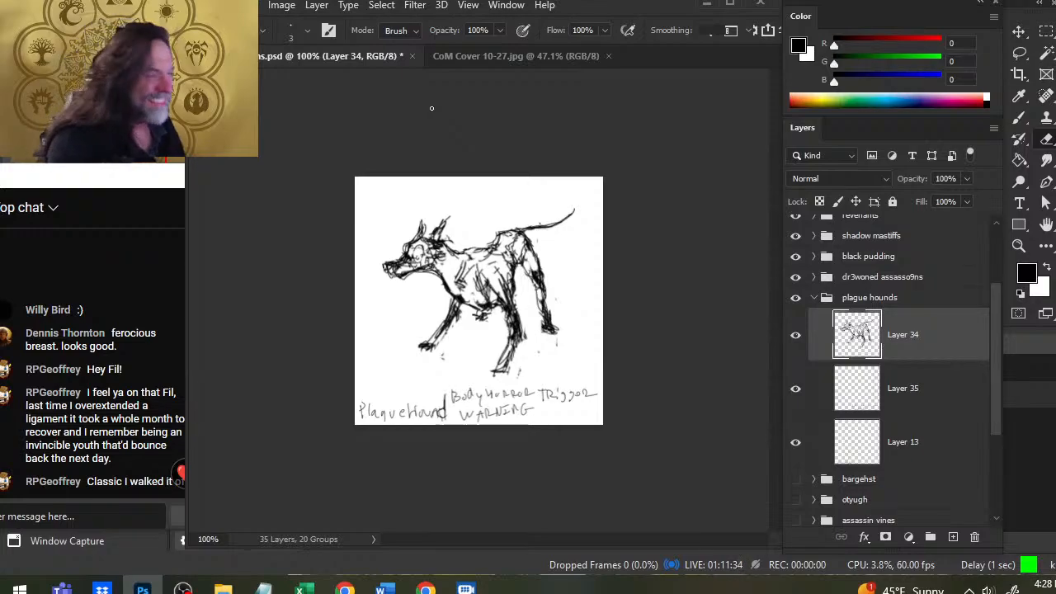
# - Trim the back edge of the middle leg with the Eraser, and redraw its upper contour with the Brush
pyautogui.press('w')
pyautogui.press('l')
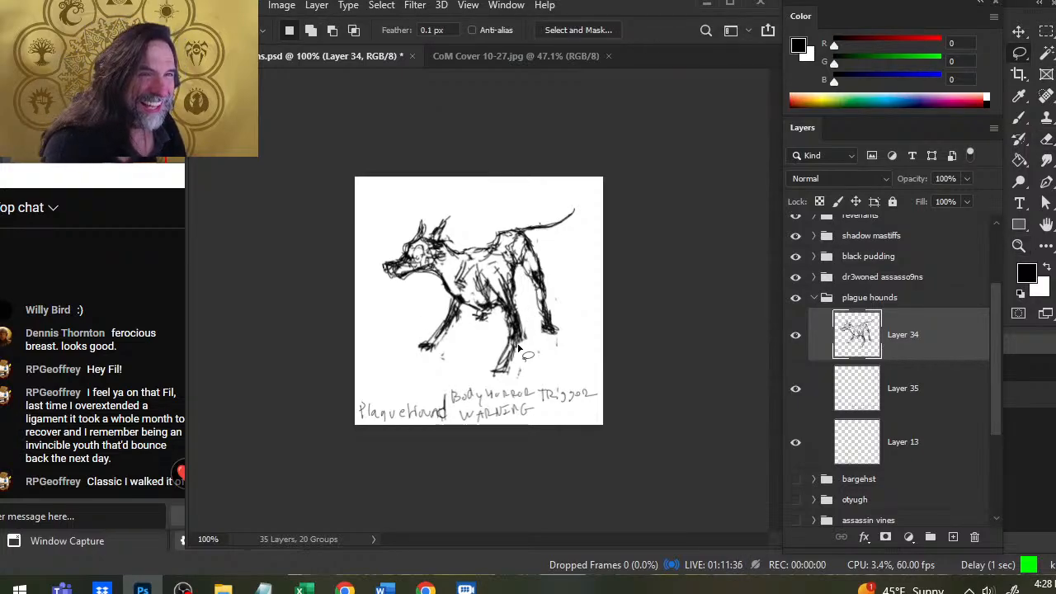
pyautogui.press('e')
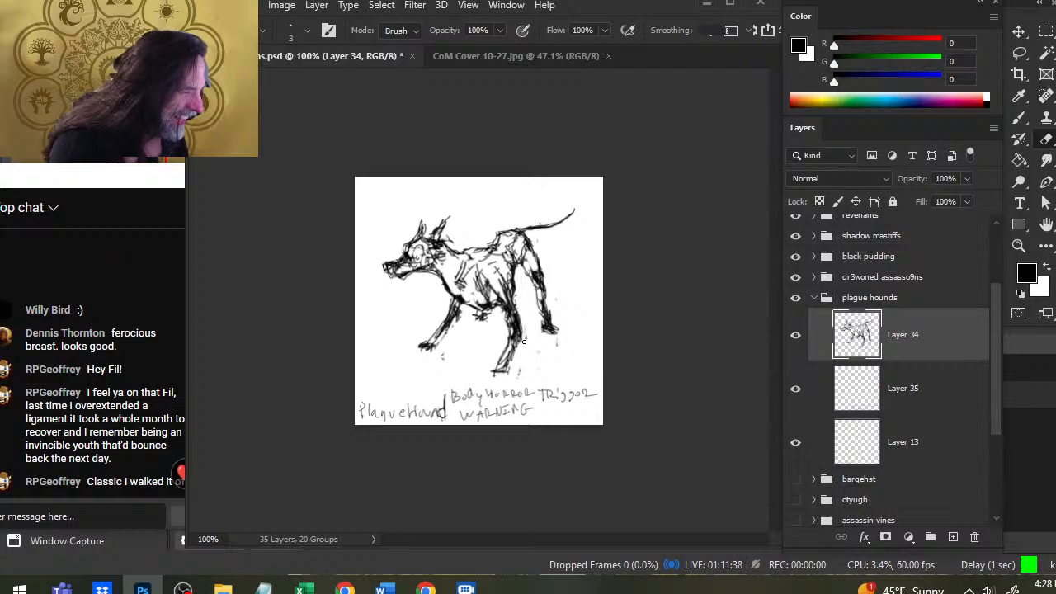
pyautogui.moveTo(523, 341); pyautogui.dragTo(503, 366)
pyautogui.press('b')
pyautogui.moveTo(508, 312)
pyautogui.mouseDown()
pyautogui.moveTo(517, 334)
pyautogui.moveTo(506, 329)
pyautogui.mouseUp()
pyautogui.press('e')
pyautogui.press('b')
# - Thin out the hatching on the hound's flank and ribs, and draw new strokes from the shoulder across the body
pyautogui.moveTo(505, 282)
pyautogui.mouseDown()
pyautogui.moveTo(516, 315)
pyautogui.moveTo(500, 300)
pyautogui.mouseUp()
pyautogui.press('e')
pyautogui.moveTo(480, 279)
pyautogui.mouseDown()
pyautogui.moveTo(500, 301)
pyautogui.moveTo(480, 289)
pyautogui.mouseUp()
pyautogui.press('b')
pyautogui.press('e')
pyautogui.moveTo(475, 270)
pyautogui.mouseDown()
pyautogui.moveTo(482, 288)
pyautogui.moveTo(462, 289)
pyautogui.mouseUp()
pyautogui.press('b')
pyautogui.moveTo(462, 252)
pyautogui.mouseDown()
pyautogui.moveTo(474, 287)
pyautogui.moveTo(464, 287)
pyautogui.moveTo(514, 264)
pyautogui.mouseUp()
# - Rework the small marks on the haunch by adding strokes and erasing parts of them
pyautogui.press('e')
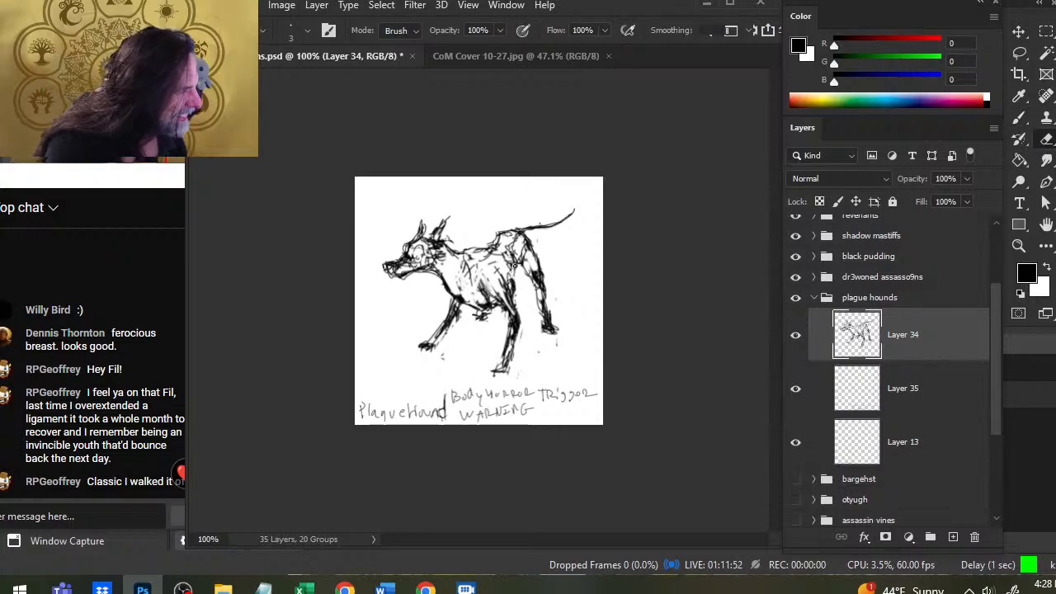
pyautogui.press('b')
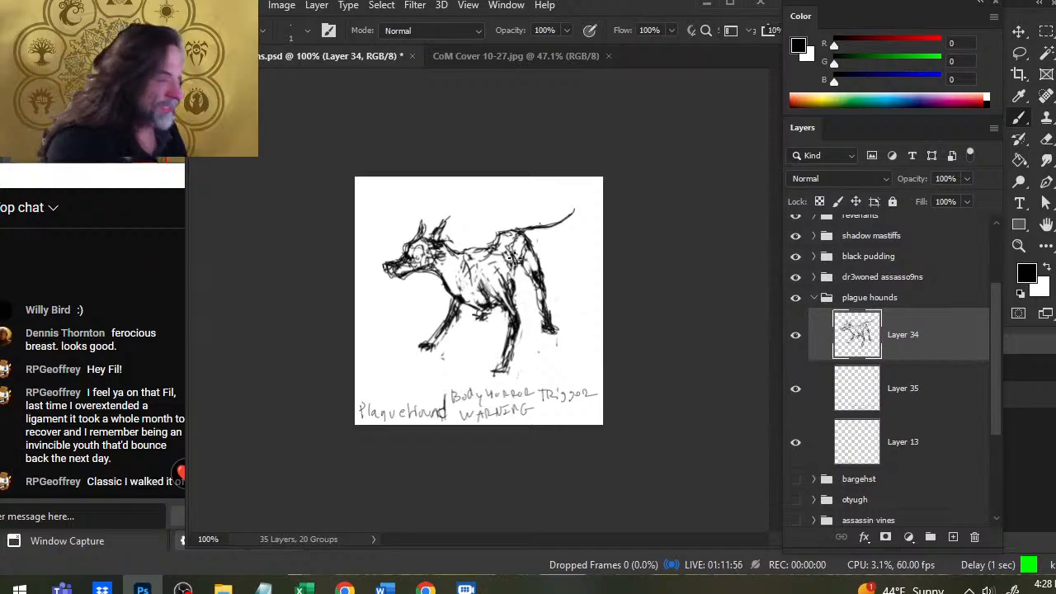
pyautogui.press('e')
pyautogui.moveTo(513, 277); pyautogui.dragTo(515, 266)
pyautogui.press('b')
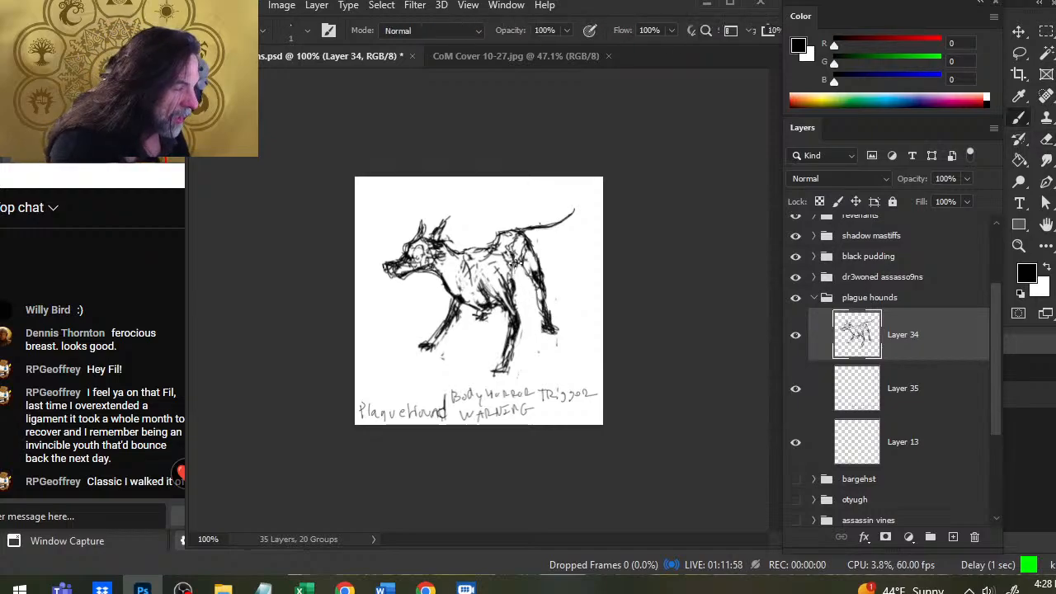
# - Erase the stray marks under the hound's belly and touch up the flank lines
pyautogui.press('e')
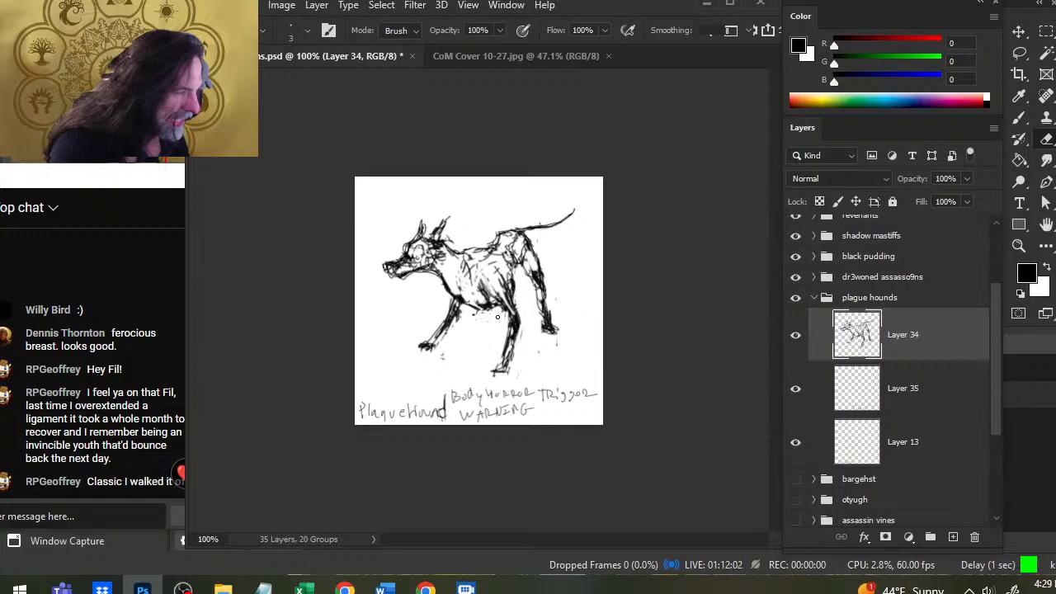
pyautogui.press('b')
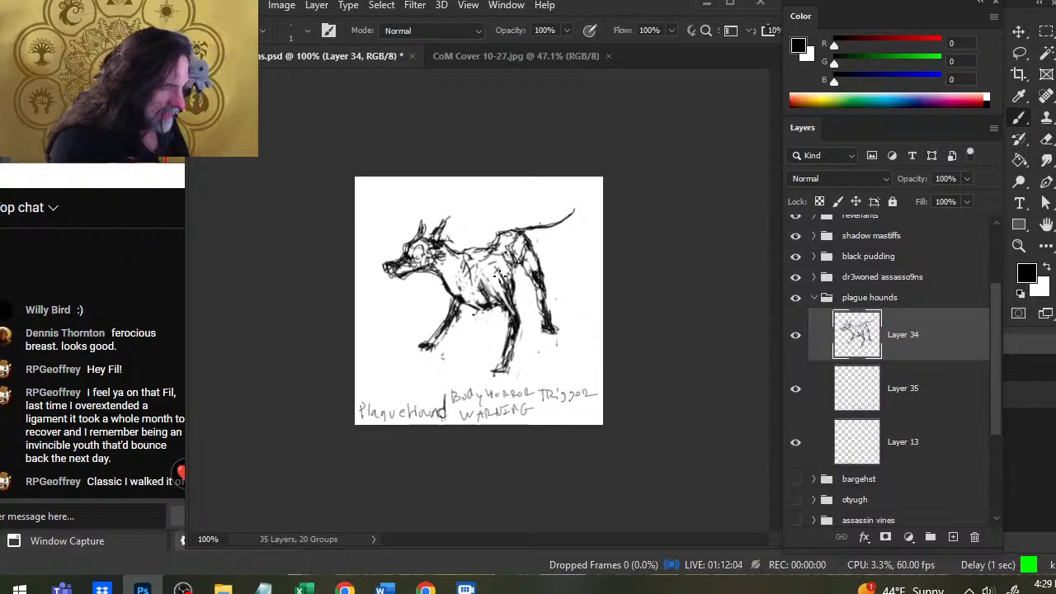
# - Lasso the foremost leg and nudge it toward the body, and shift the whole hound sketch slightly down and to the left
pyautogui.press('l')
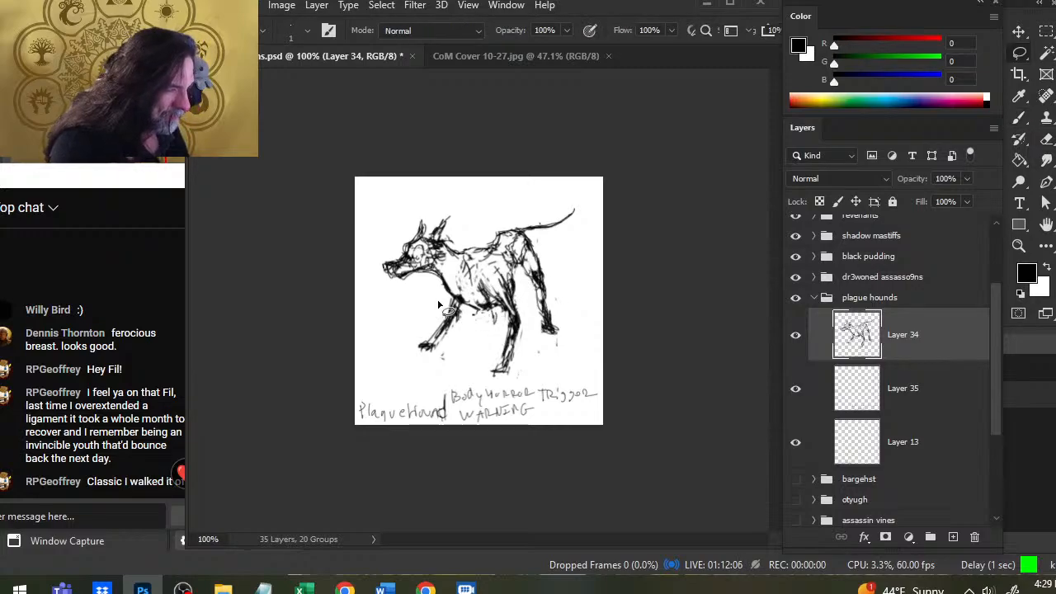
pyautogui.moveTo(437, 370)
pyautogui.mouseDown()
pyautogui.moveTo(442, 299)
pyautogui.moveTo(440, 369)
pyautogui.mouseUp()
pyautogui.press('v')
pyautogui.moveTo(452, 330); pyautogui.dragTo(460, 333)
pyautogui.press('l')
pyautogui.click(473, 361)
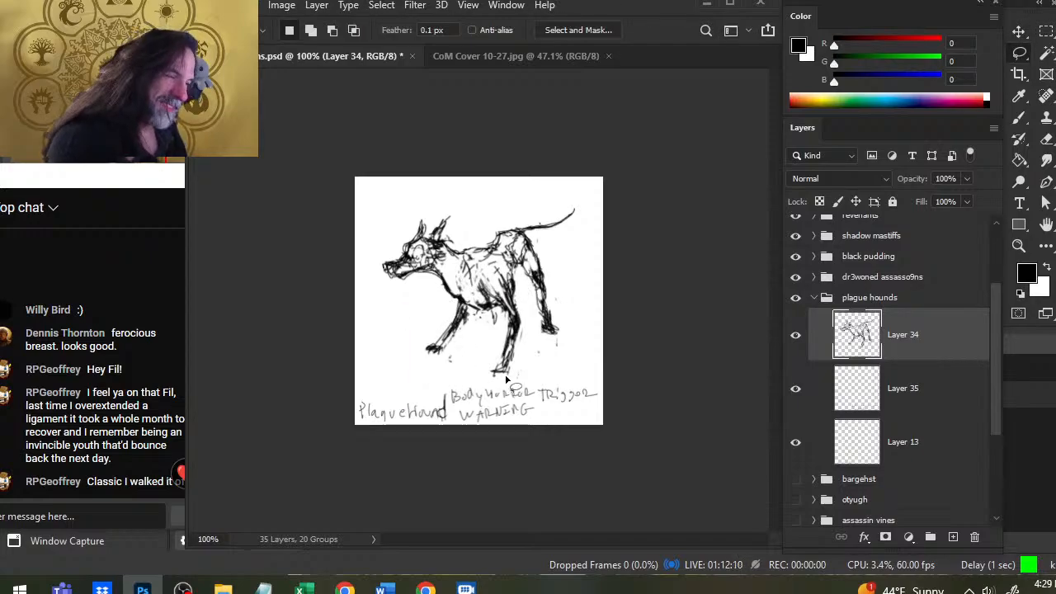
pyautogui.press('v')
pyautogui.moveTo(555, 332)
pyautogui.mouseDown()
pyautogui.moveTo(541, 327)
pyautogui.moveTo(550, 336)
pyautogui.mouseUp()
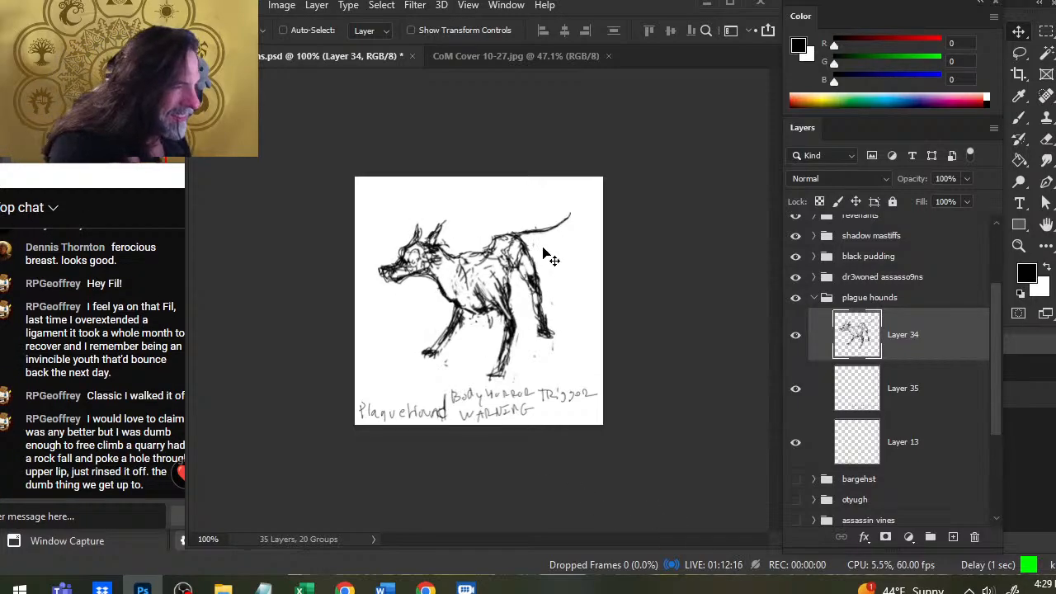
# - Strengthen the line at the base of the tail, and rework the underside of the jaw by erasing and redrawing it
pyautogui.press('b')
pyautogui.moveTo(530, 232); pyautogui.dragTo(522, 234)
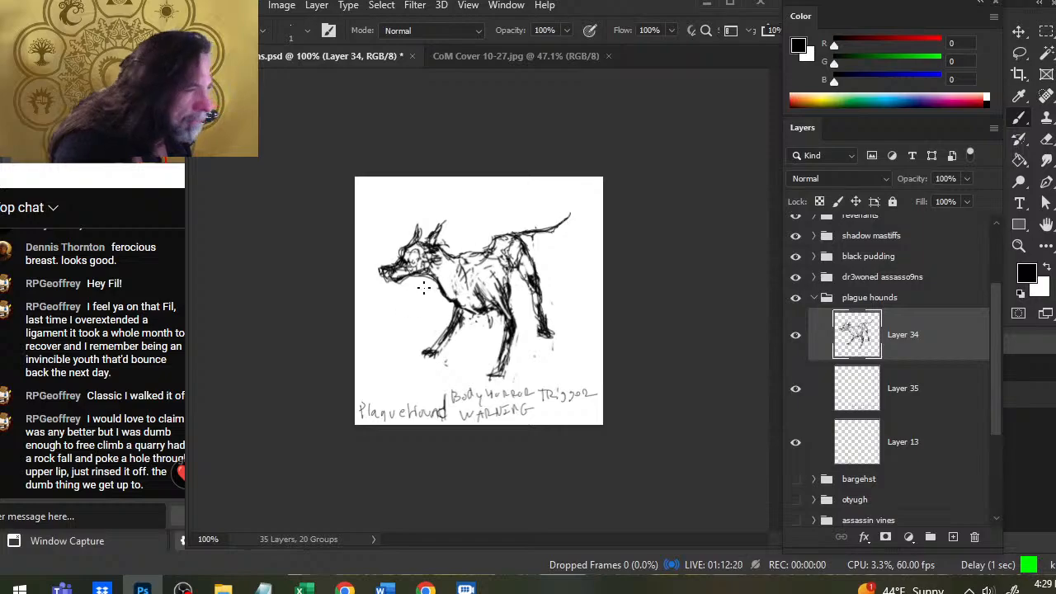
pyautogui.press('e')
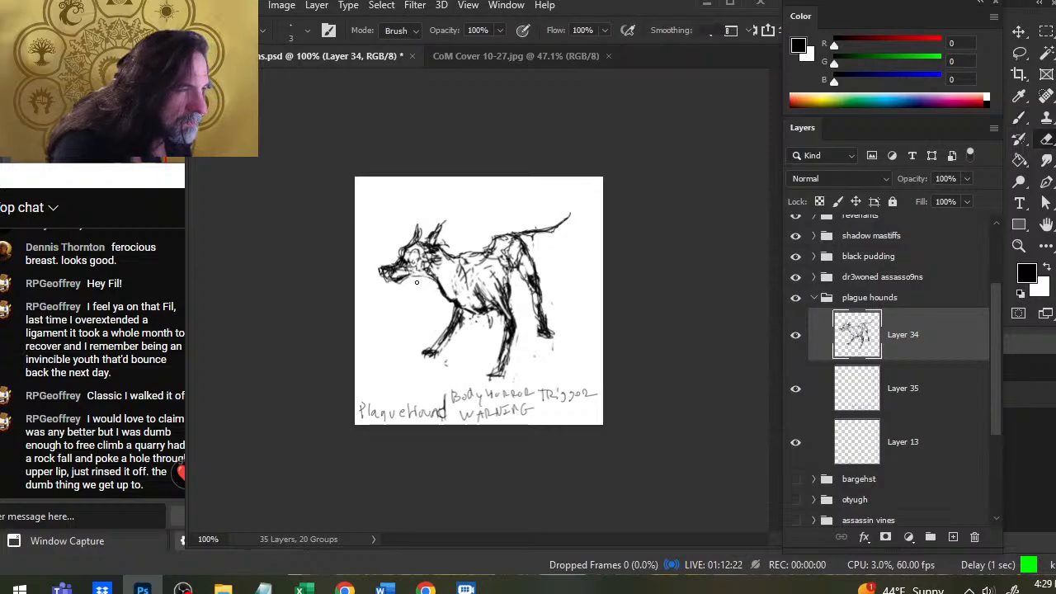
pyautogui.press('b')
pyautogui.moveTo(416, 282)
pyautogui.mouseDown()
pyautogui.moveTo(405, 274)
pyautogui.moveTo(425, 281)
pyautogui.mouseUp()
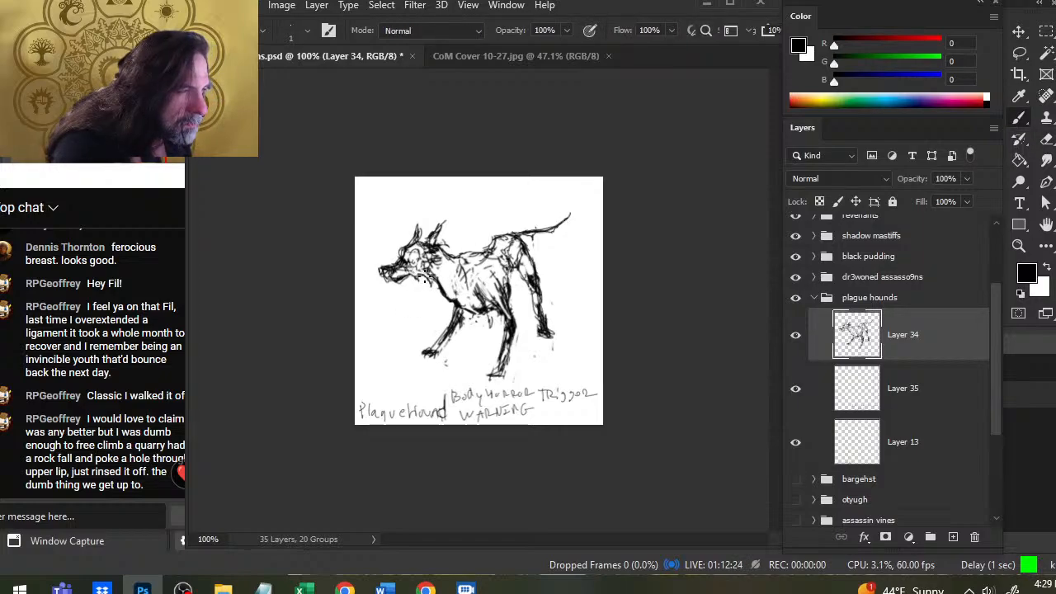
# - Duplicate Layer 34 as Layer 34 copy and hide the original Layer 34, keeping Layer 35 visible
pyautogui.rightClick(948, 325)
pyautogui.click(846, 63)
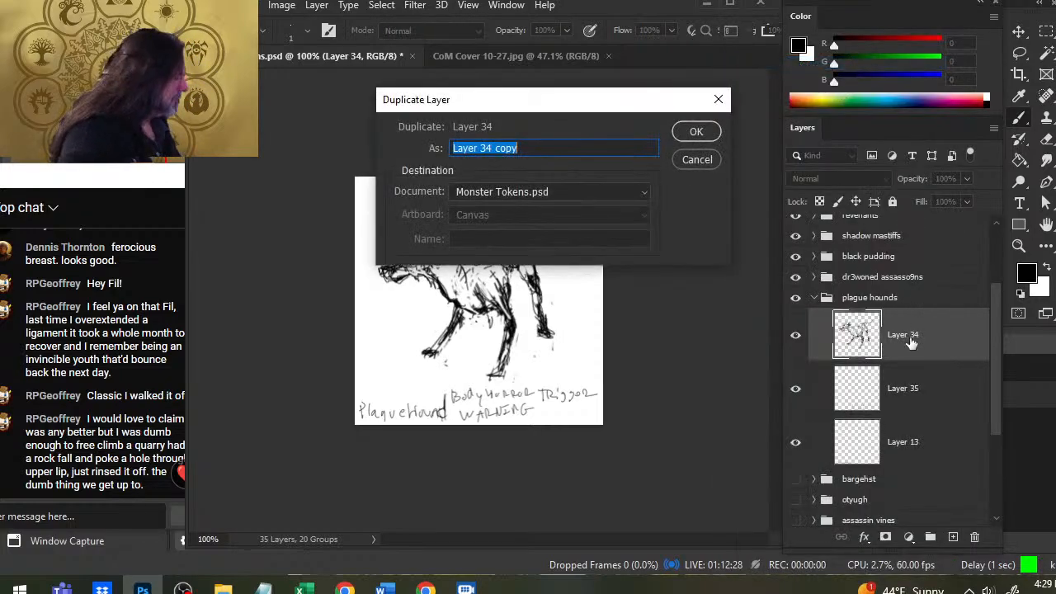
pyautogui.press('Return')
pyautogui.click(795, 389)
pyautogui.click(795, 442)
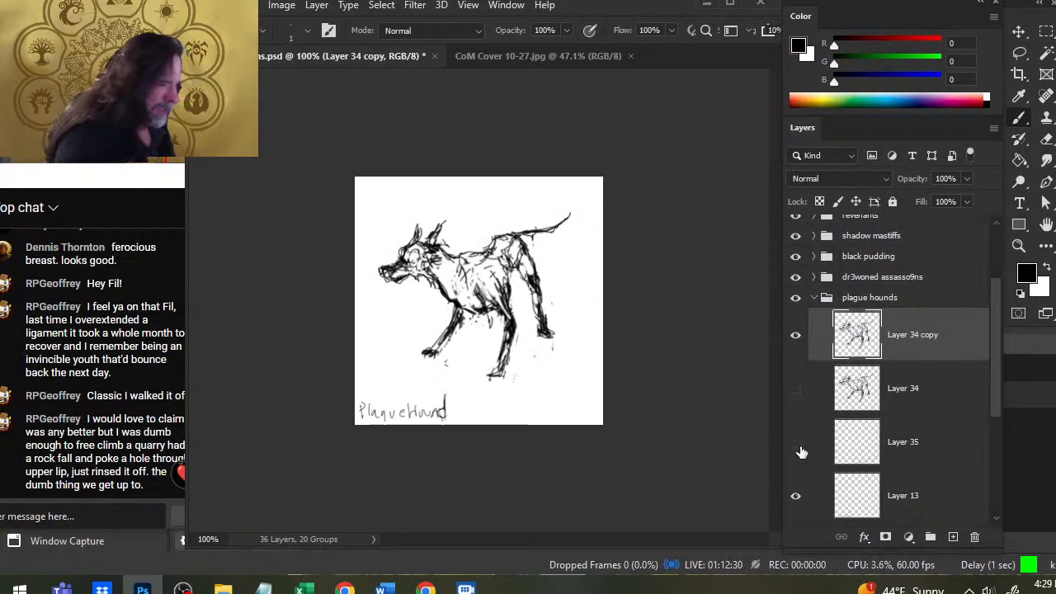
pyautogui.click(795, 442)
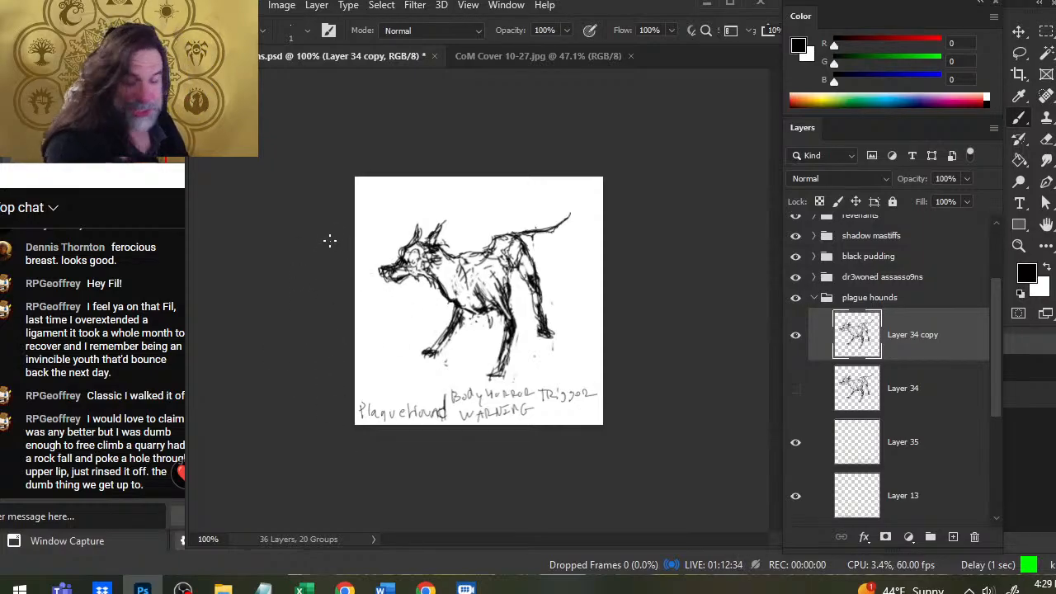
# - Thin out the hound's lower jaw on the copied layer and draw ragged strands dripping beneath the mouth
pyautogui.press('z')
pyautogui.moveTo(329, 240); pyautogui.dragTo(428, 273)
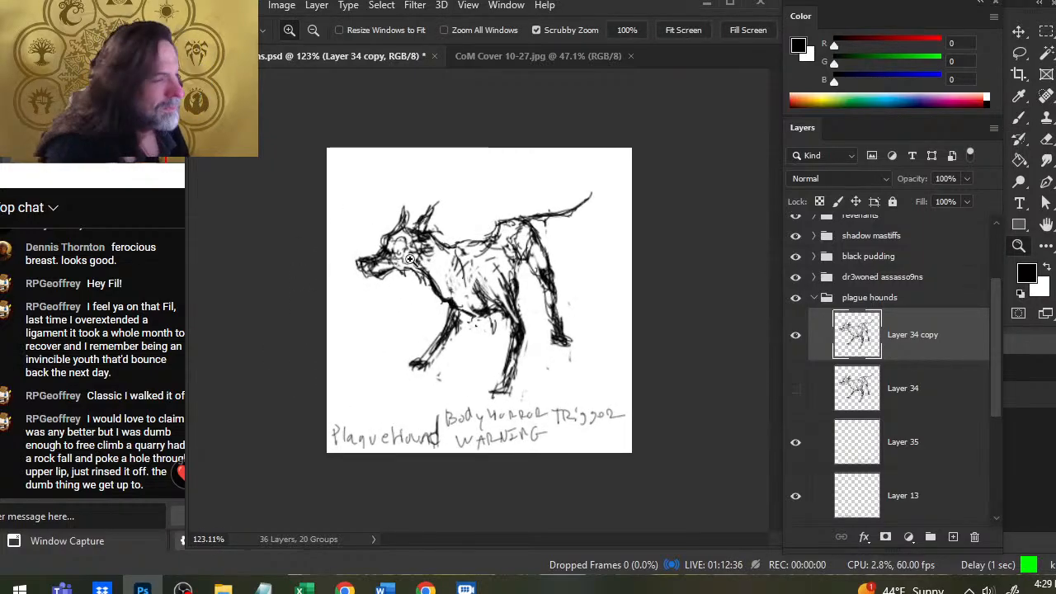
pyautogui.press('e')
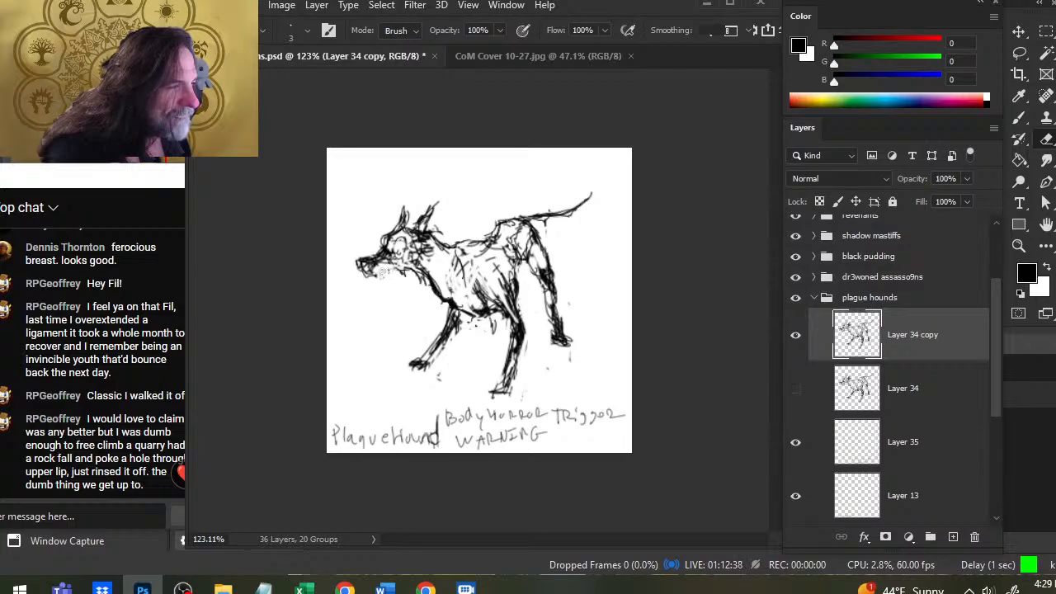
pyautogui.press('b')
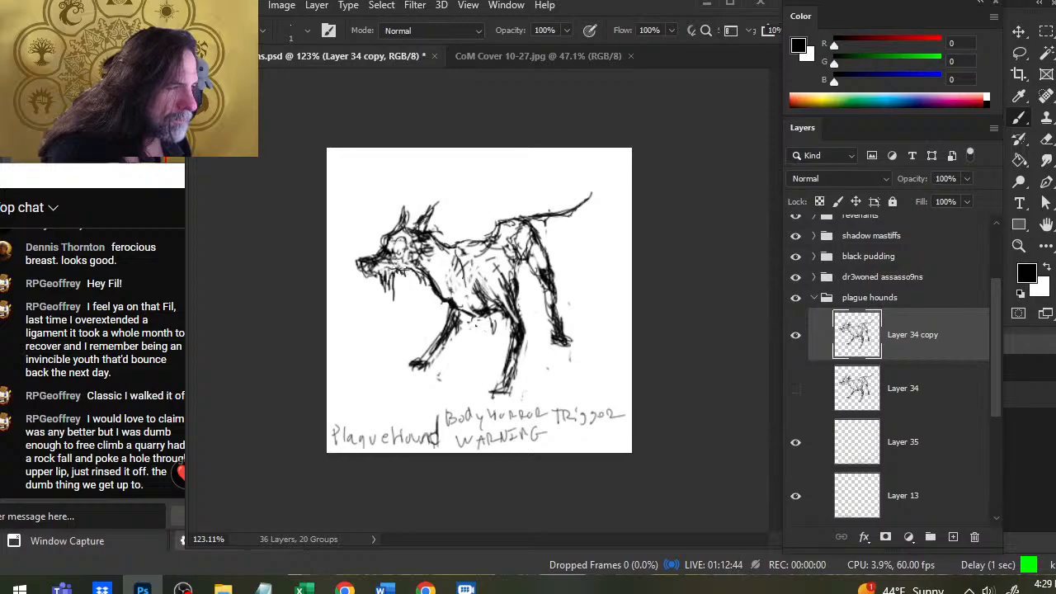
pyautogui.press('e')
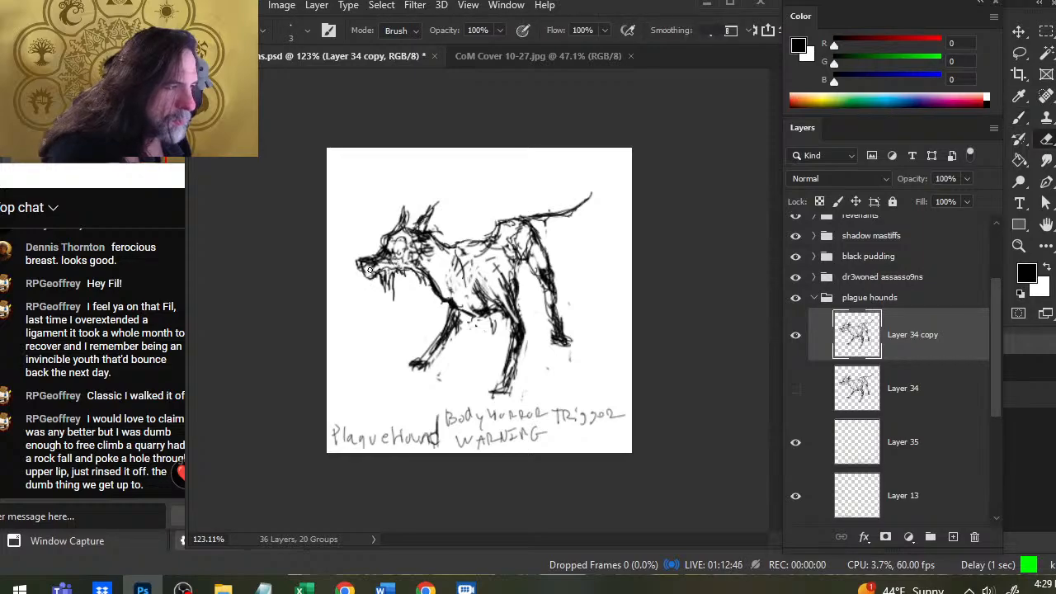
pyautogui.press('b')
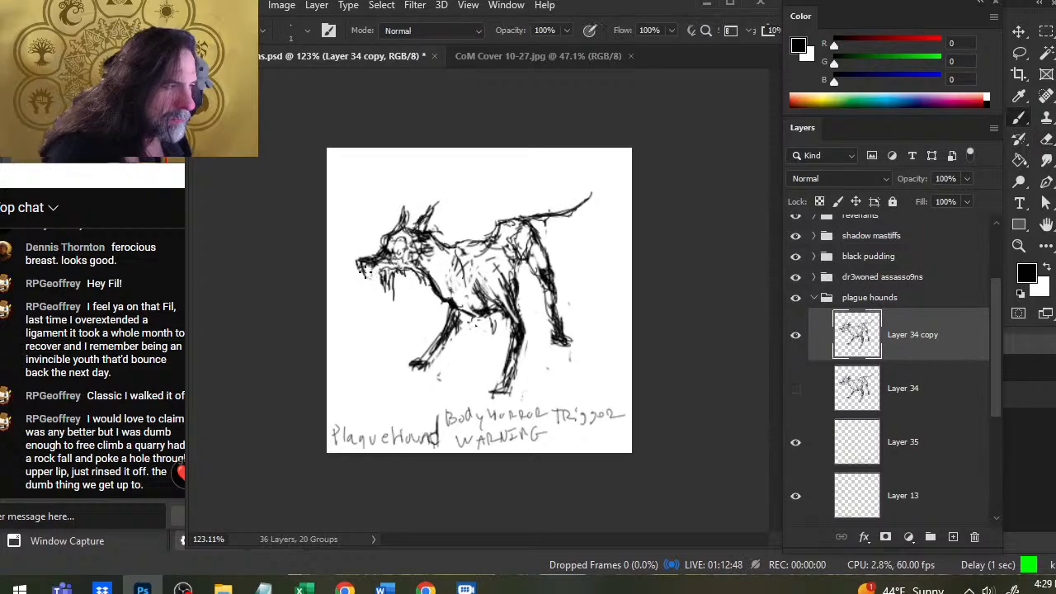
pyautogui.press('e')
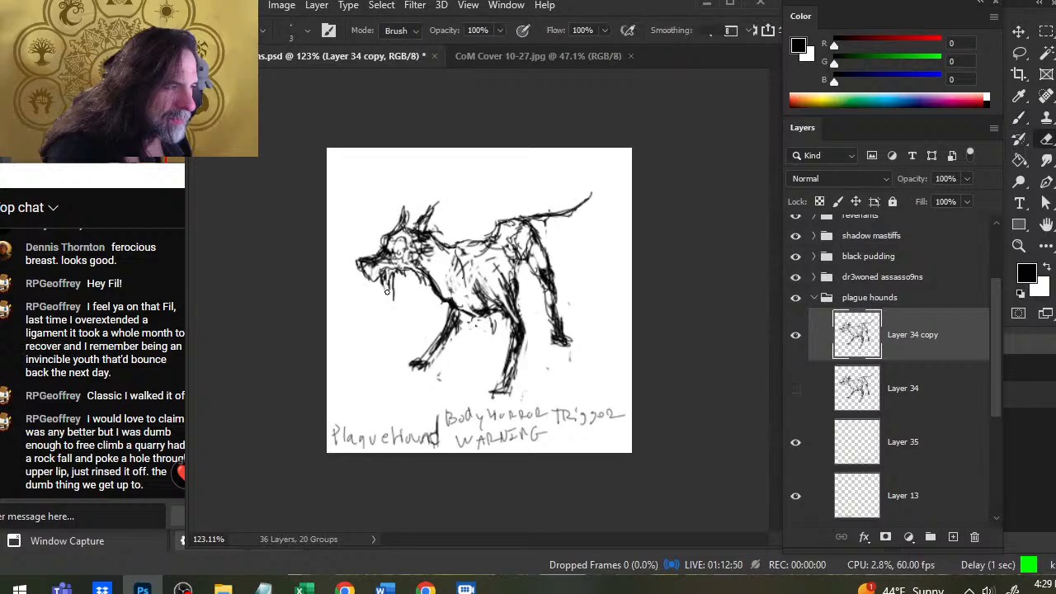
pyautogui.press('b')
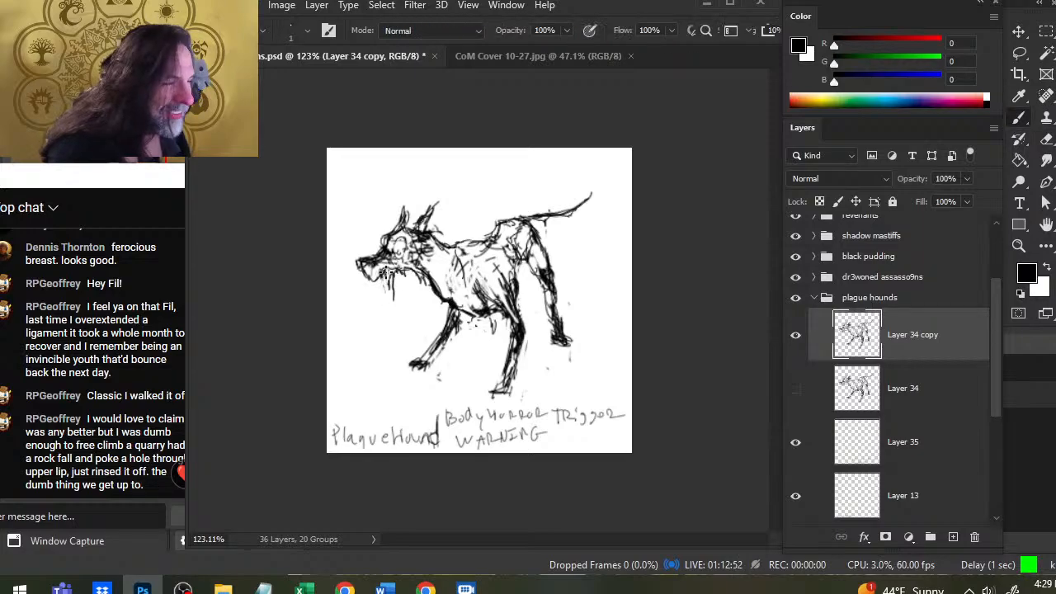
# - Darken the hound's nose and reshape the muzzle and eye with alternating Brush and Eraser strokes
pyautogui.moveTo(358, 261)
pyautogui.mouseDown()
pyautogui.moveTo(362, 275)
pyautogui.moveTo(373, 262)
pyautogui.moveTo(358, 263)
pyautogui.moveTo(400, 245)
pyautogui.moveTo(408, 262)
pyautogui.moveTo(389, 243)
pyautogui.moveTo(384, 250)
pyautogui.moveTo(392, 230)
pyautogui.moveTo(375, 257)
pyautogui.mouseUp()
pyautogui.press('e')
pyautogui.press('b')
pyautogui.press('e')
pyautogui.press('b')
pyautogui.press('e')
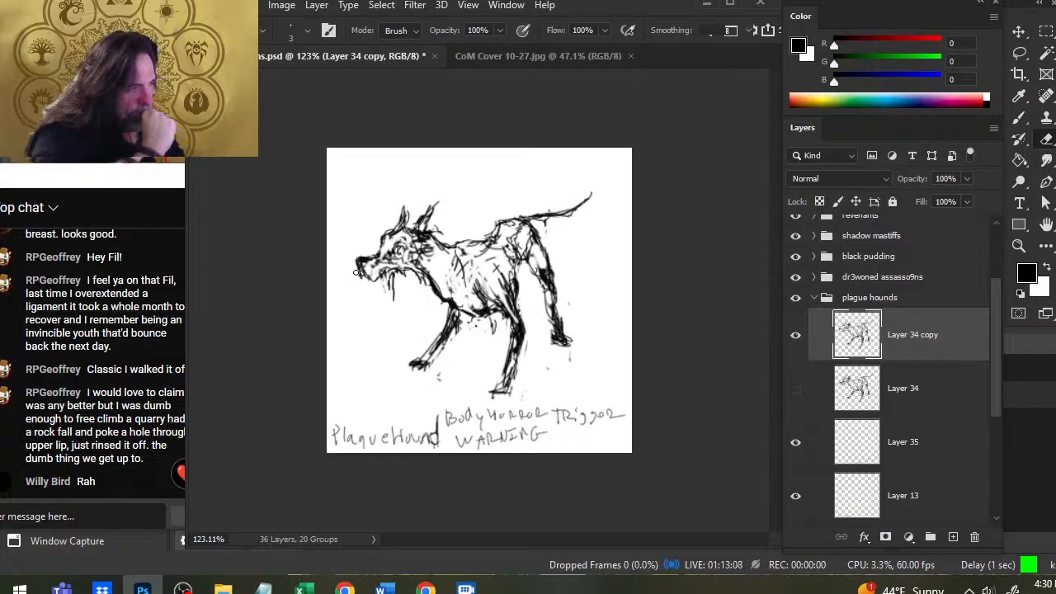
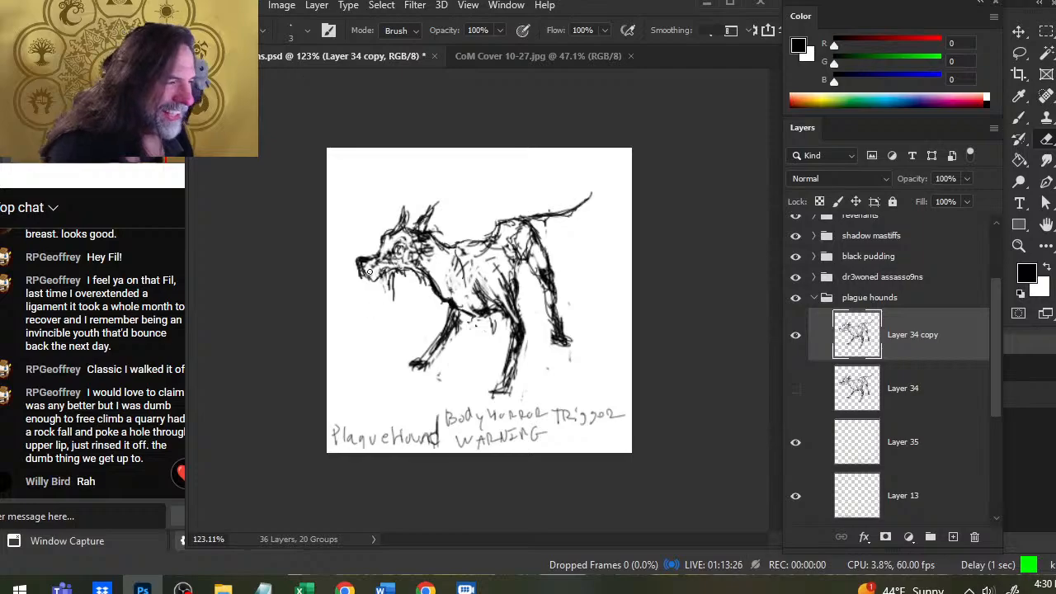
pyautogui.press('b')
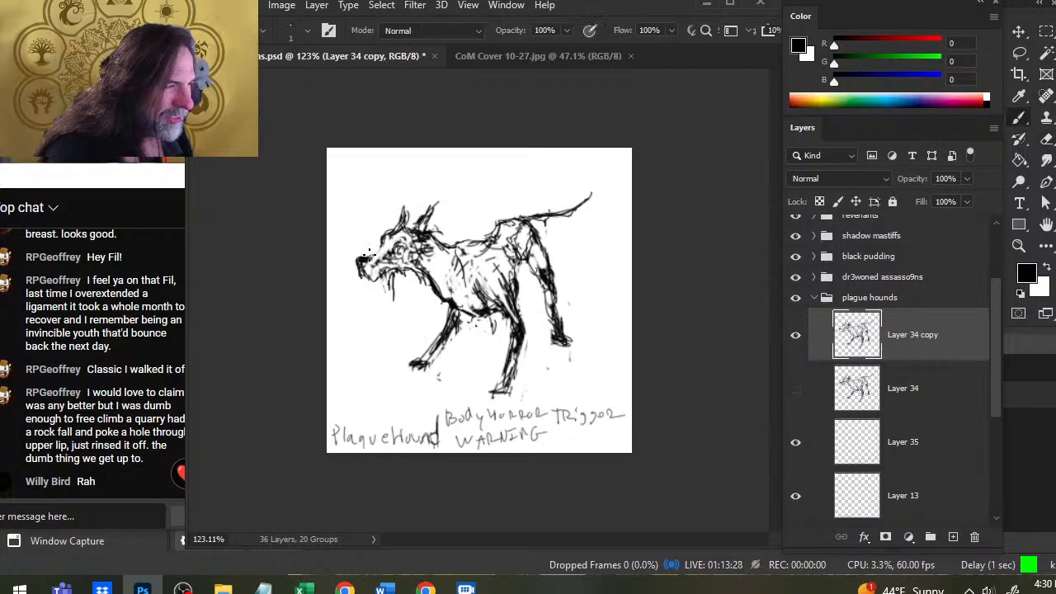
# - Rework the forehead line above the eye and erase most of the hound's rear ear
pyautogui.press('e')
pyautogui.moveTo(394, 244)
pyautogui.mouseDown()
pyautogui.moveTo(391, 253)
pyautogui.moveTo(386, 231)
pyautogui.mouseUp()
pyautogui.press('b')
pyautogui.press('e')
pyautogui.press('b')
pyautogui.press('e')
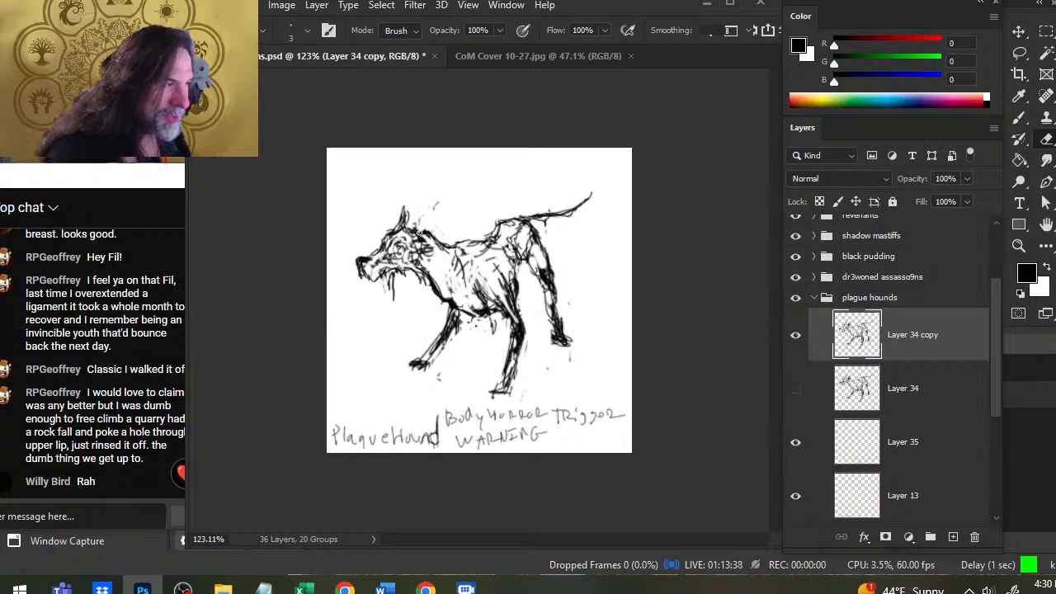
# - Clear the marks behind the head, redraw the top of the skull into the neck, and erase the front upright ear
pyautogui.moveTo(419, 233)
pyautogui.mouseDown()
pyautogui.moveTo(447, 246)
pyautogui.moveTo(421, 234)
pyautogui.moveTo(429, 247)
pyautogui.moveTo(404, 255)
pyautogui.moveTo(425, 227)
pyautogui.moveTo(454, 244)
pyautogui.mouseUp()
pyautogui.press('b')
pyautogui.press('e')
pyautogui.press('b')
pyautogui.press('e')
pyautogui.press('b')
pyautogui.press('e')
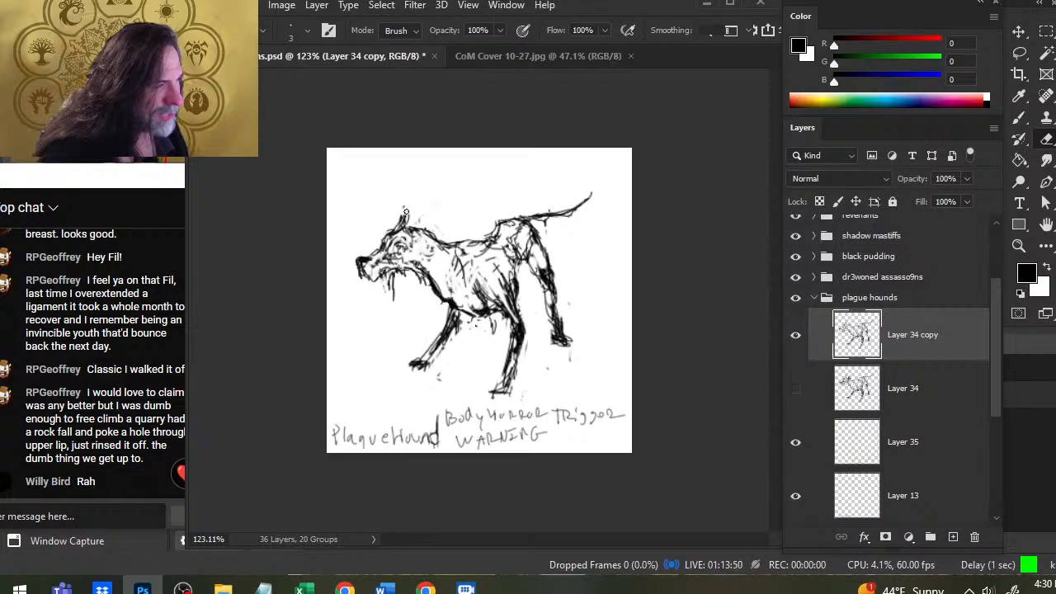
pyautogui.moveTo(406, 211); pyautogui.dragTo(383, 244)
pyautogui.press('b')
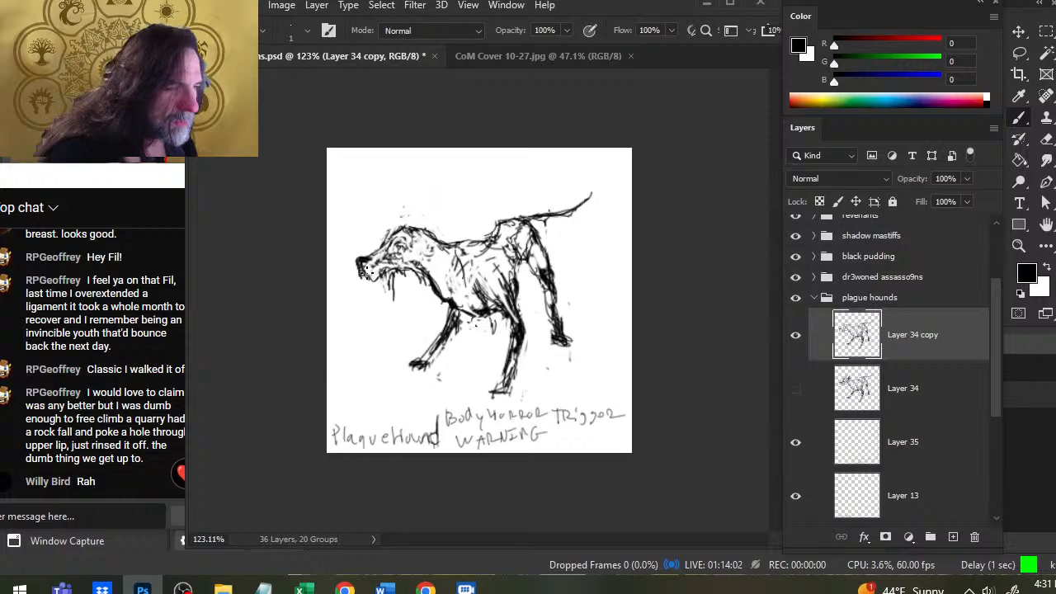
# - Refine the mouth line and darken the hound's eye with small Brush and Eraser strokes
pyautogui.press('e')
pyautogui.press('b')
pyautogui.moveTo(361, 271)
pyautogui.mouseDown()
pyautogui.moveTo(376, 279)
pyautogui.moveTo(406, 251)
pyautogui.mouseUp()
pyautogui.press('e')
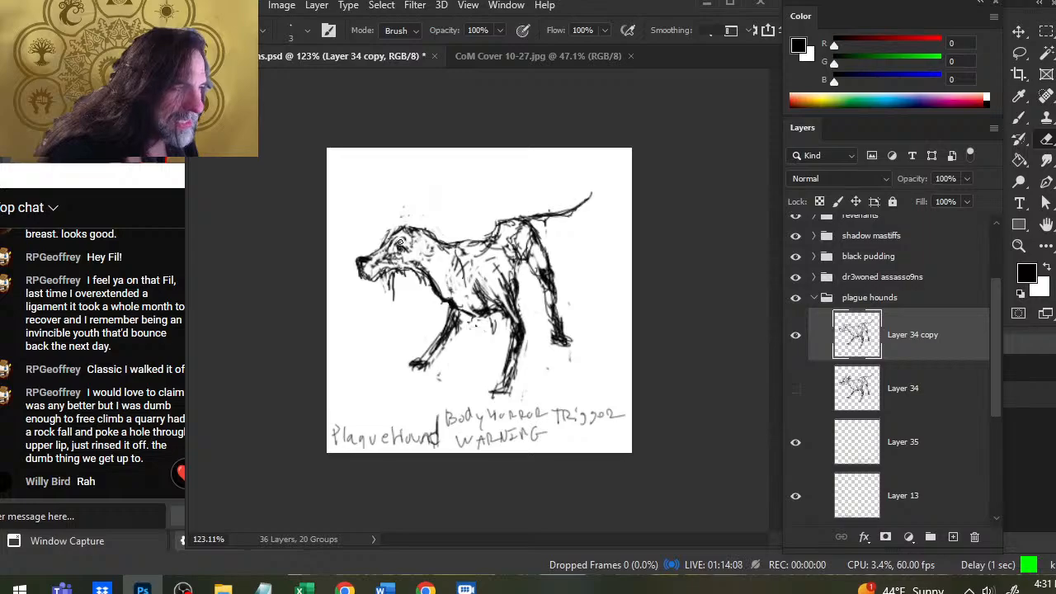
pyautogui.press('b')
pyautogui.moveTo(398, 241); pyautogui.dragTo(409, 250)
pyautogui.press('e')
pyautogui.press('b')
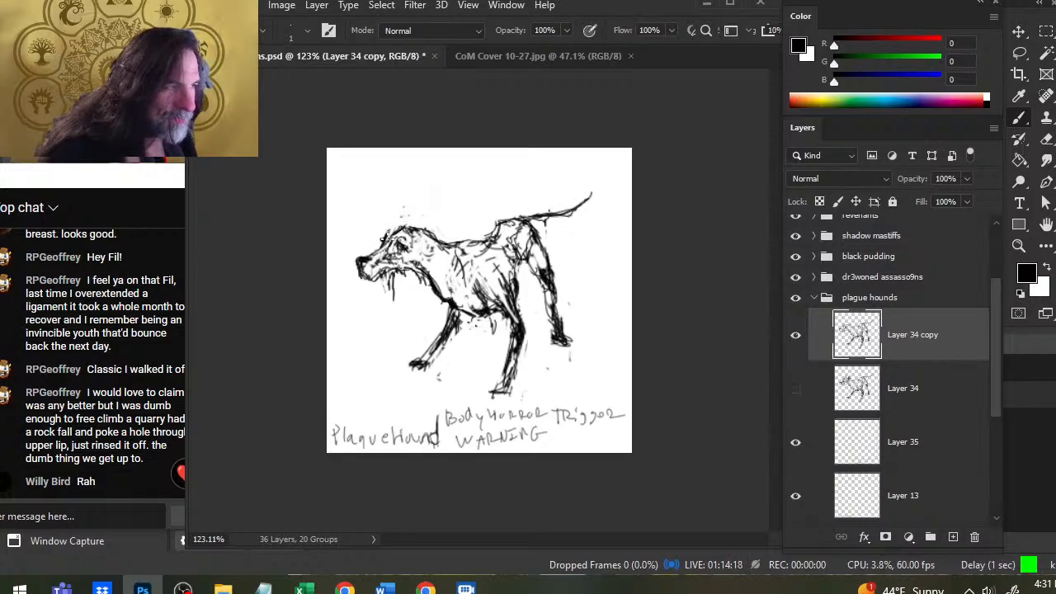
# - Thicken the brow and crown of the head, and draw a long, thin ear drooping down past the jaw
pyautogui.press('e')
pyautogui.press('b')
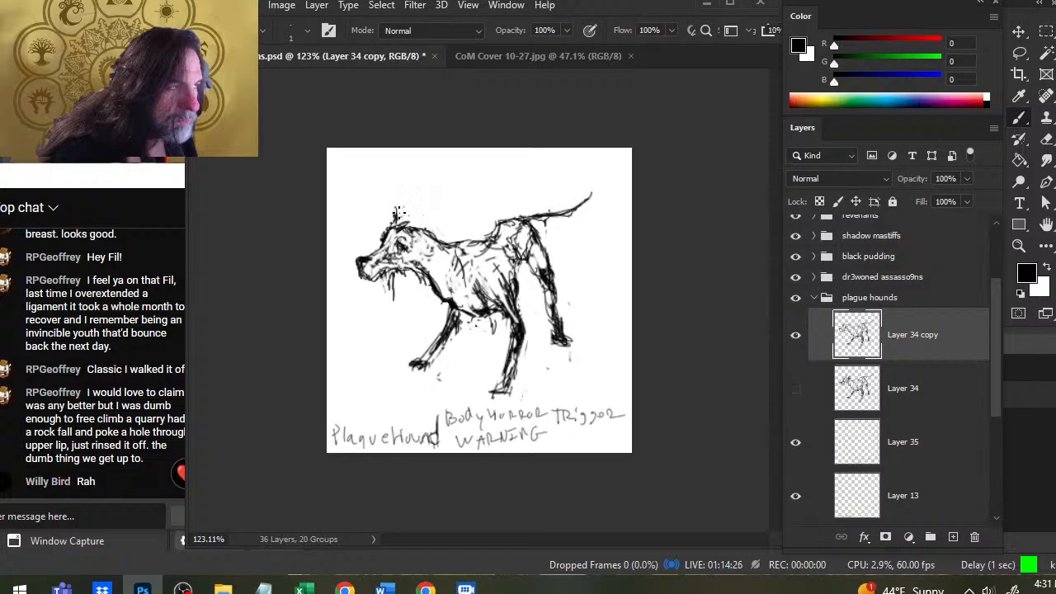
pyautogui.moveTo(385, 221); pyautogui.dragTo(410, 221)
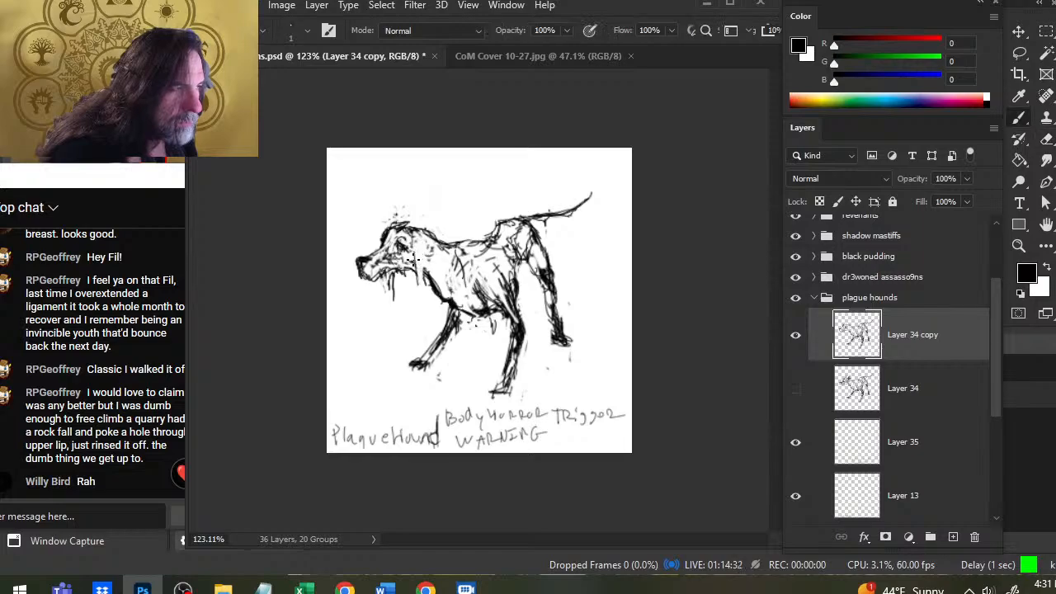
pyautogui.moveTo(414, 252)
pyautogui.mouseDown()
pyautogui.moveTo(419, 311)
pyautogui.moveTo(424, 279)
pyautogui.mouseUp()
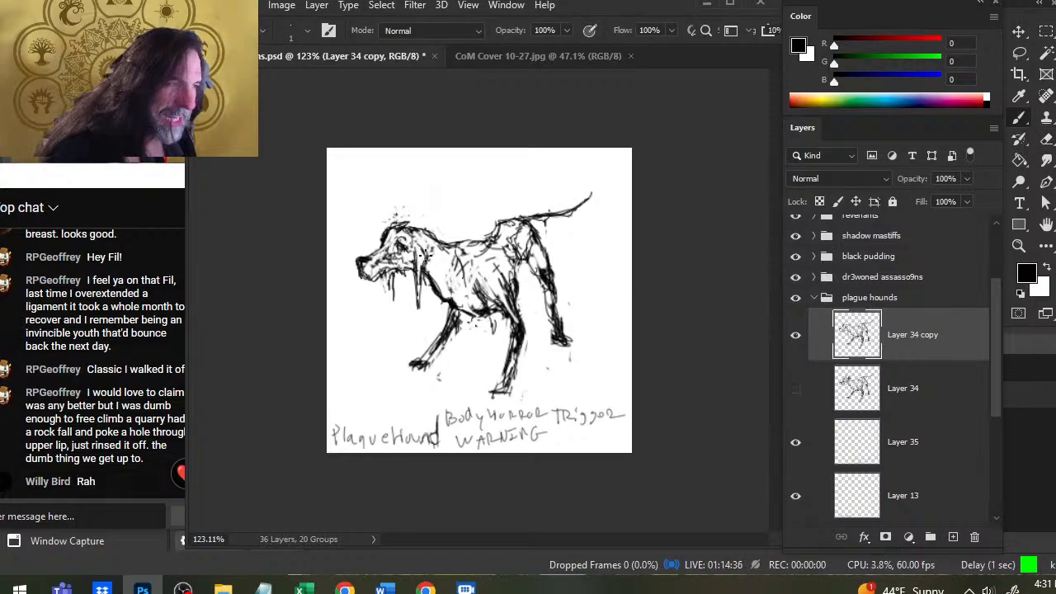
# - Erase the rough lines on the crown and redraw a cleaner contour from the top of the head to the ear base
pyautogui.press('e')
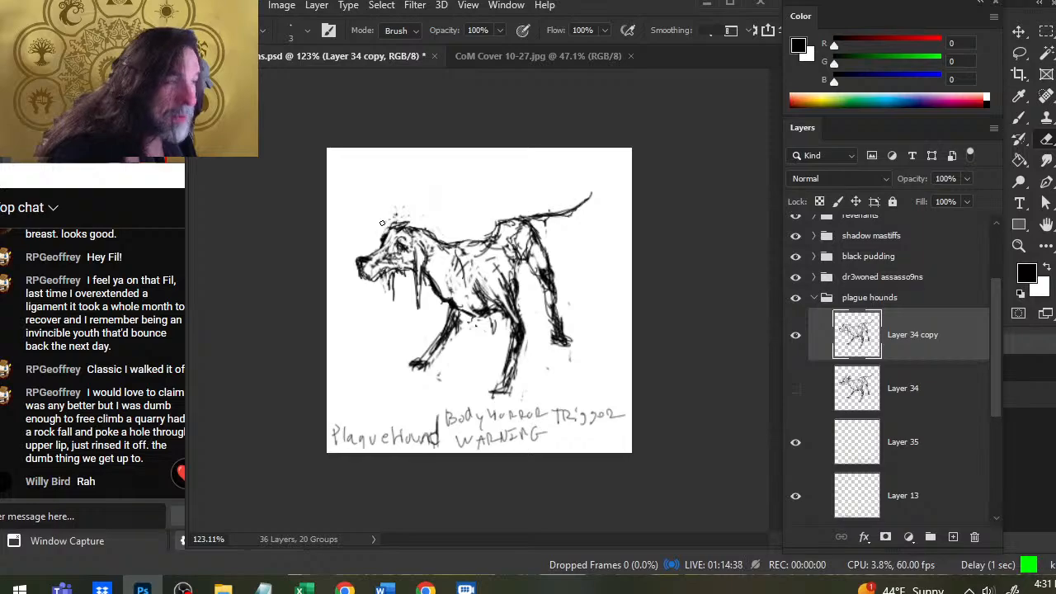
pyautogui.moveTo(394, 236); pyautogui.dragTo(407, 215)
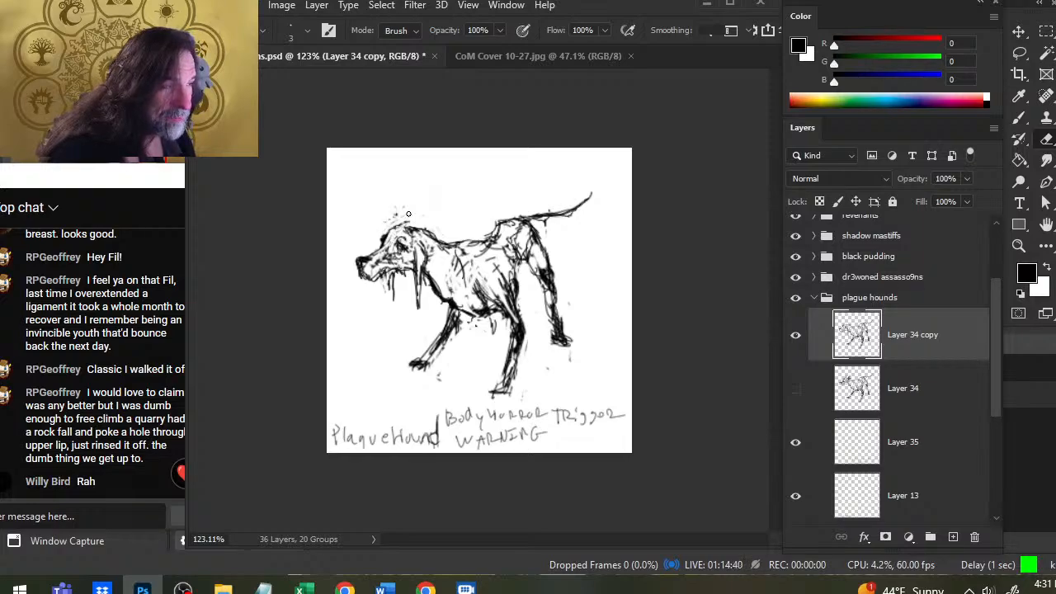
pyautogui.press('b')
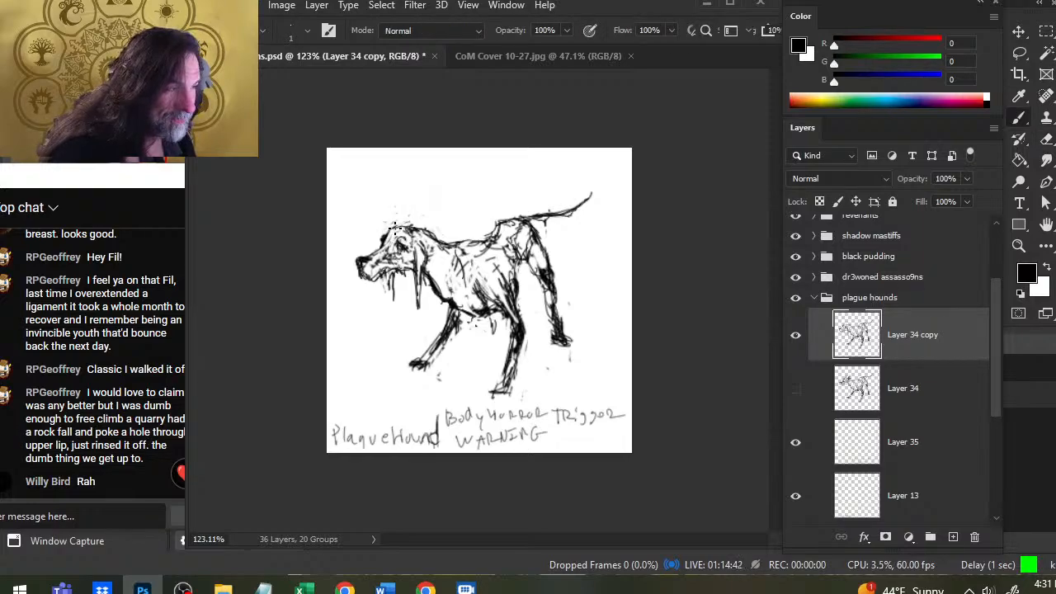
pyautogui.moveTo(414, 227)
pyautogui.mouseDown()
pyautogui.moveTo(435, 235)
pyautogui.moveTo(417, 224)
pyautogui.mouseUp()
pyautogui.press('e')
pyautogui.press('b')
pyautogui.moveTo(416, 226)
pyautogui.mouseDown()
pyautogui.moveTo(450, 237)
pyautogui.moveTo(443, 245)
pyautogui.moveTo(430, 237)
pyautogui.mouseUp()
pyautogui.press('e')
pyautogui.press('b')
pyautogui.press('e')
pyautogui.press('b')
pyautogui.press('e')
# - Trim and redraw the edge of the hound's lower jaw and mouth with alternating Eraser and Brush strokes
pyautogui.moveTo(363, 281)
pyautogui.mouseDown()
pyautogui.moveTo(359, 274)
pyautogui.moveTo(374, 281)
pyautogui.moveTo(380, 271)
pyautogui.mouseUp()
pyautogui.press('b')
pyautogui.press('e')
pyautogui.press('b')
pyautogui.press('e')
pyautogui.press('b')
pyautogui.press('e')
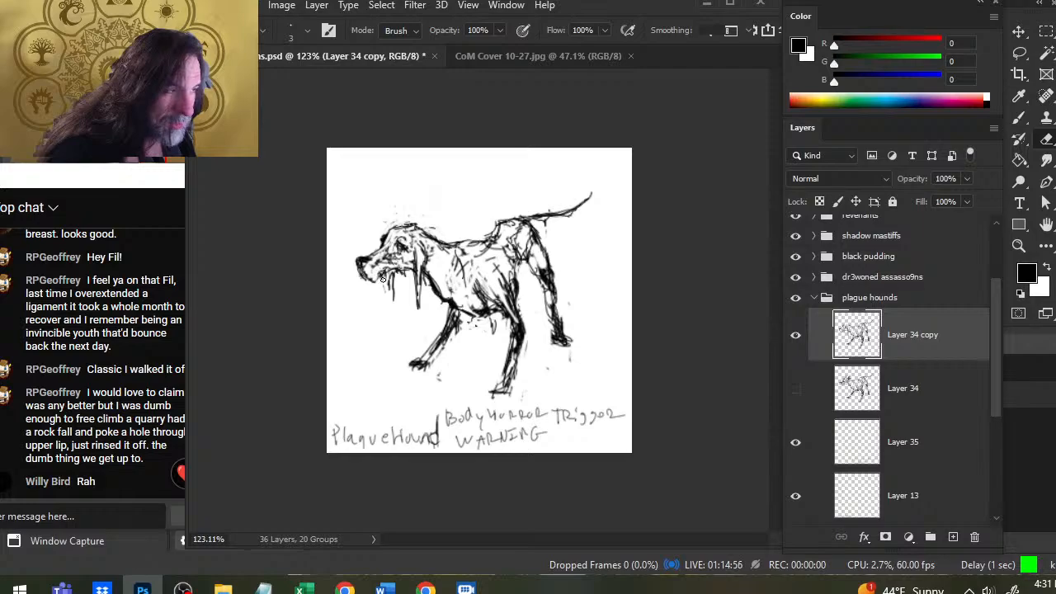
pyautogui.press('b')
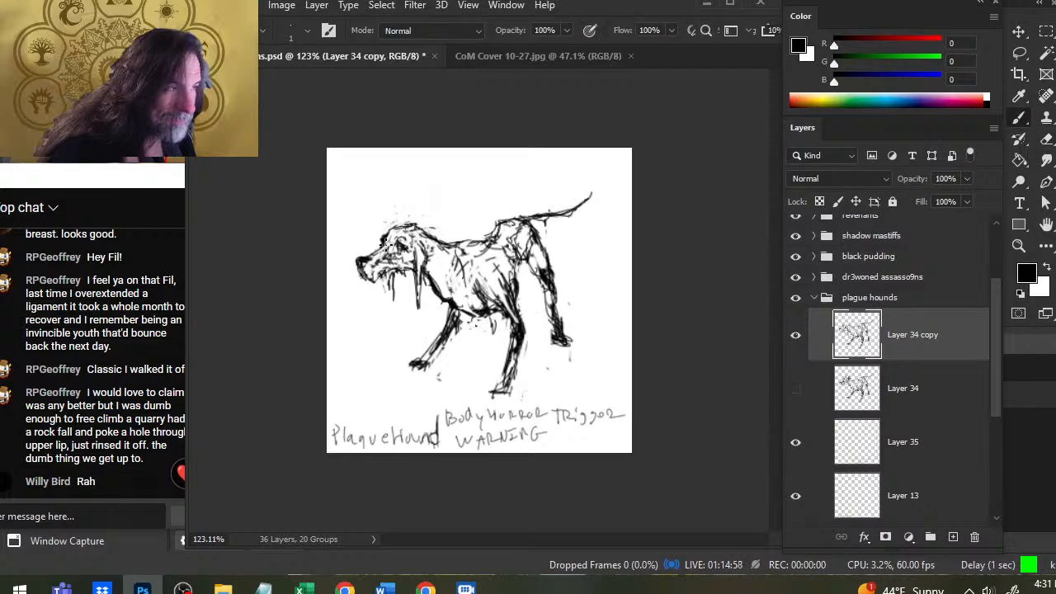
pyautogui.press('e')
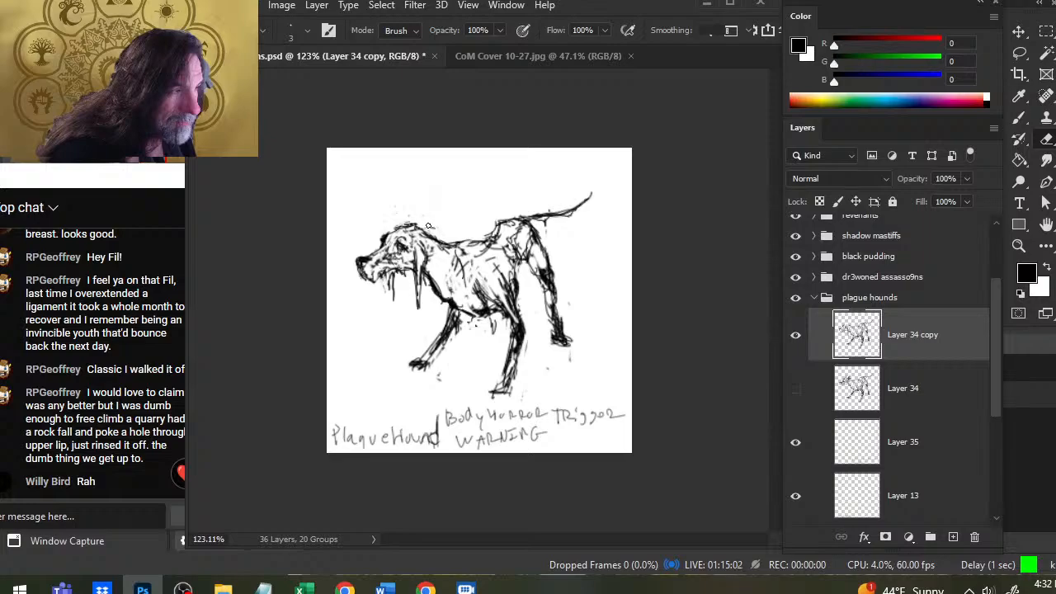
# - Draw thin drool strands hanging from the hound's chin and lower jaw, trimming them with alternating Brush and Eraser strokes
pyautogui.press('b')
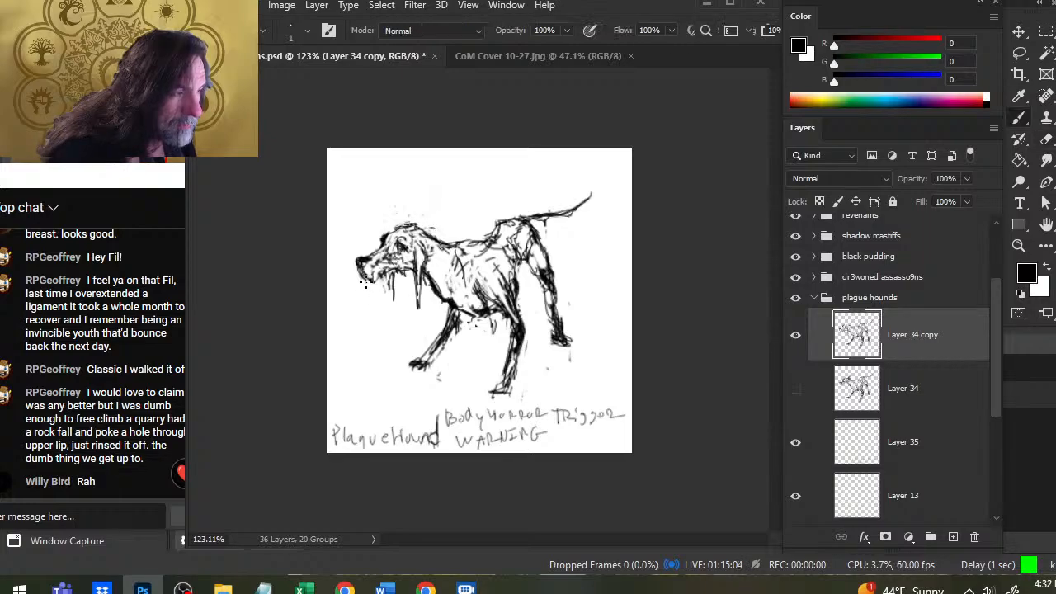
pyautogui.moveTo(365, 280); pyautogui.dragTo(369, 307)
pyautogui.press('e')
pyautogui.press('b')
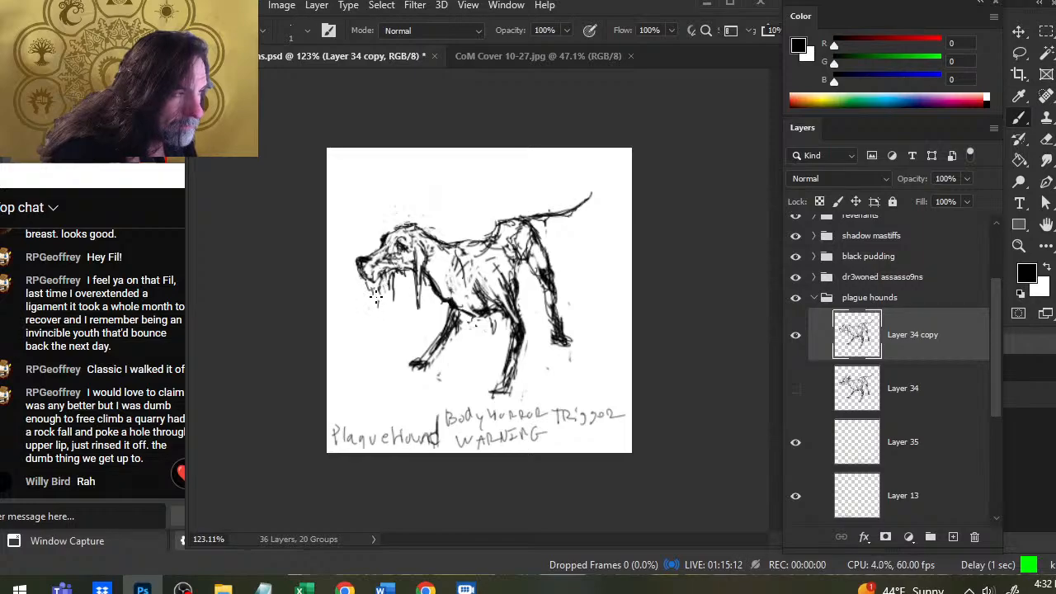
pyautogui.press('e')
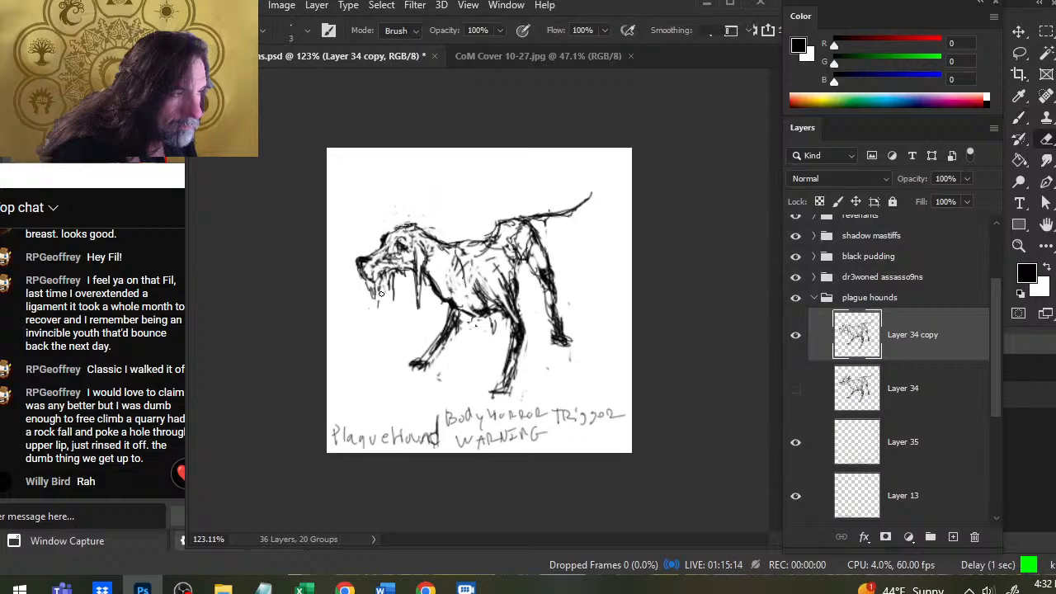
pyautogui.press('b')
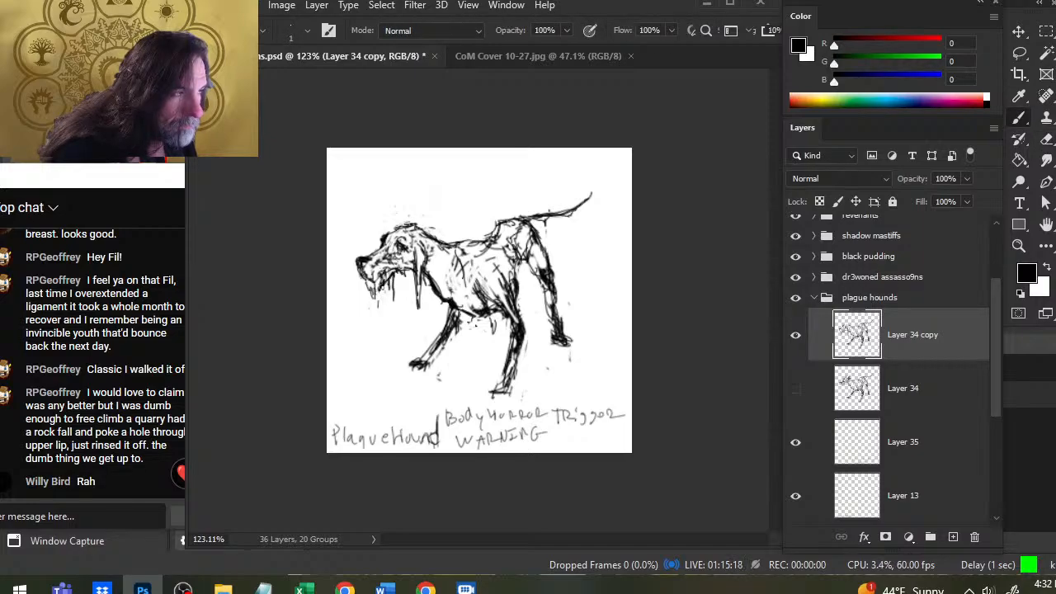
pyautogui.press('e')
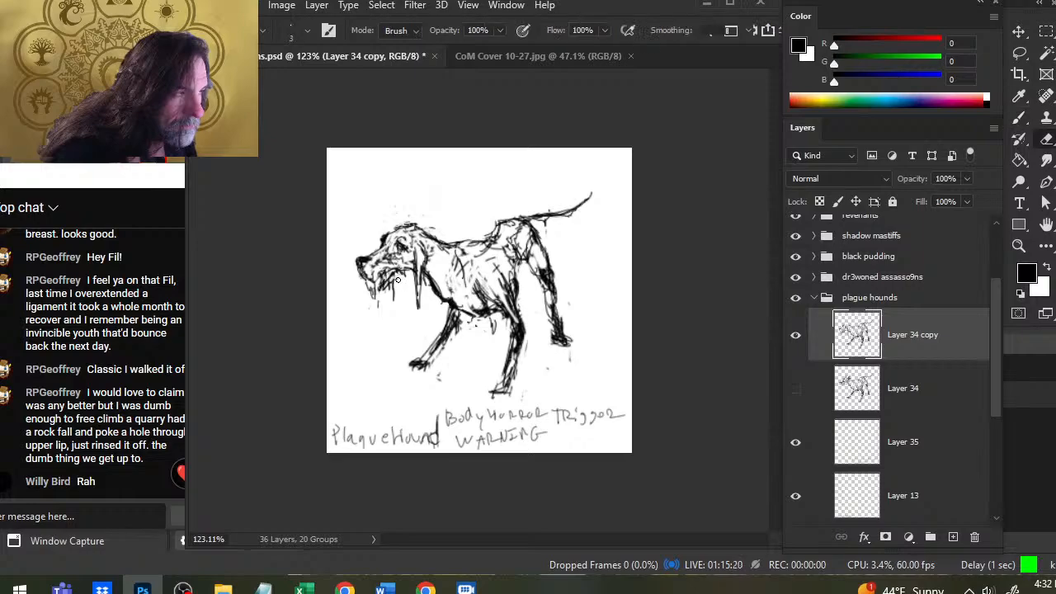
pyautogui.press('b')
pyautogui.press('e')
pyautogui.press('b')
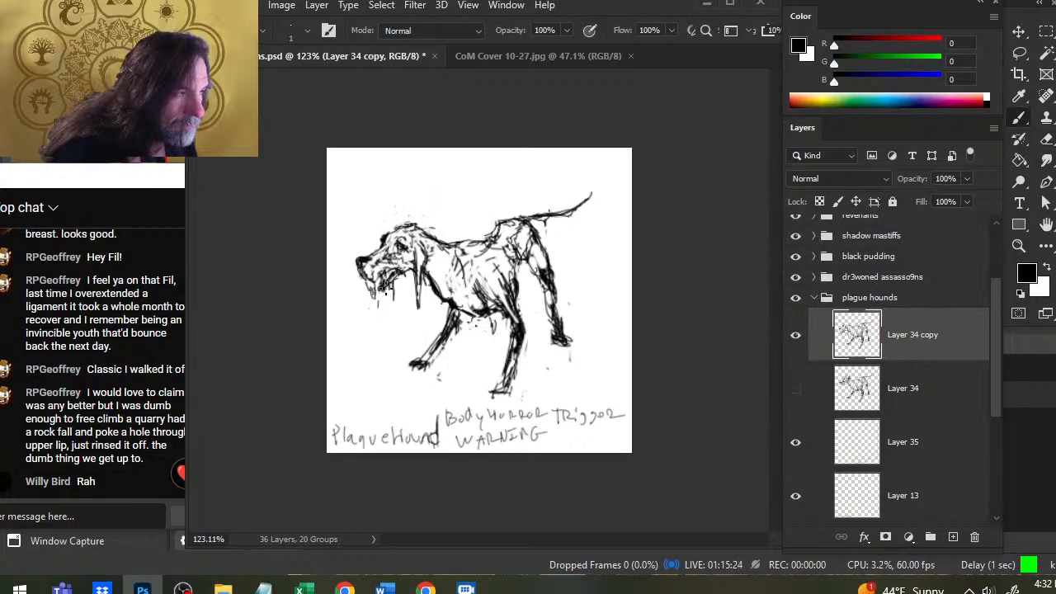
# - Lasso the drool strands beneath the front of the muzzle, shift them slightly, and clear the selection
pyautogui.press('l')
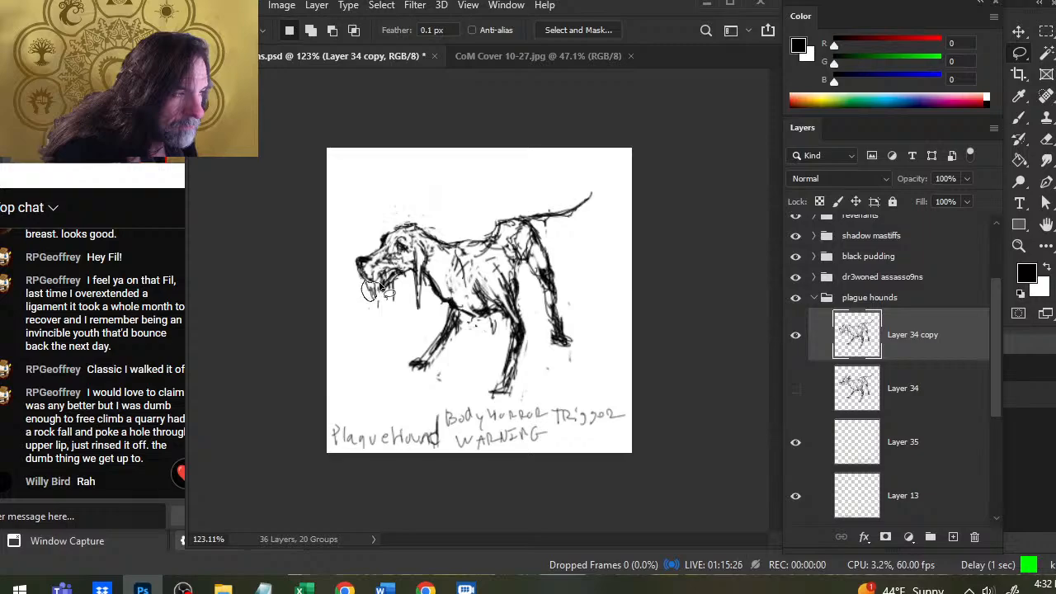
pyautogui.moveTo(380, 284); pyautogui.dragTo(378, 293)
pyautogui.hotkey('ctrl', 'd')
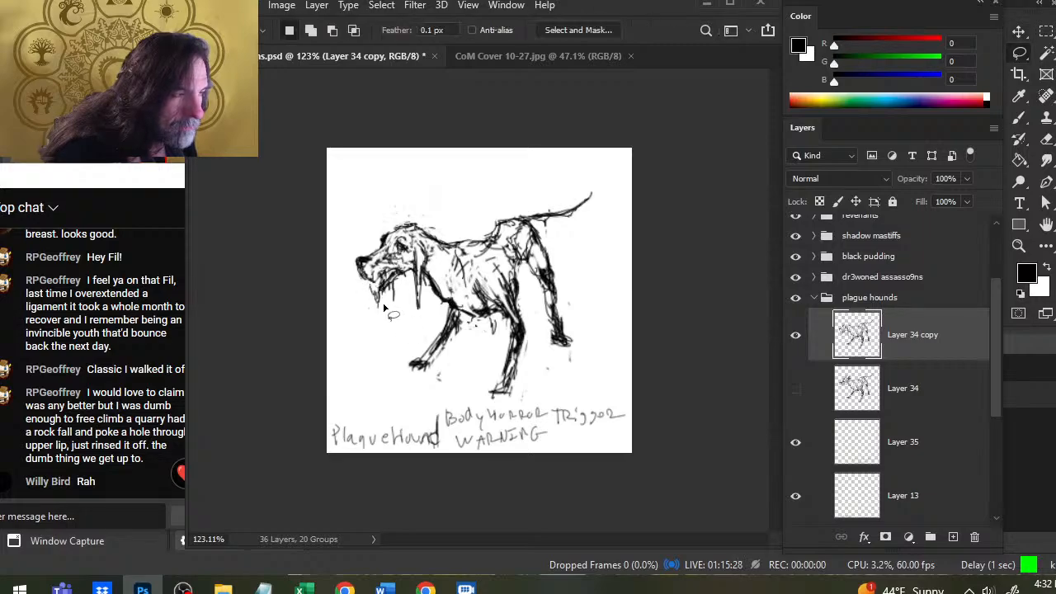
# - Clean up the strands under the chin and redraw the front edge of the muzzle below the nose
pyautogui.press('b')
pyautogui.press('e')
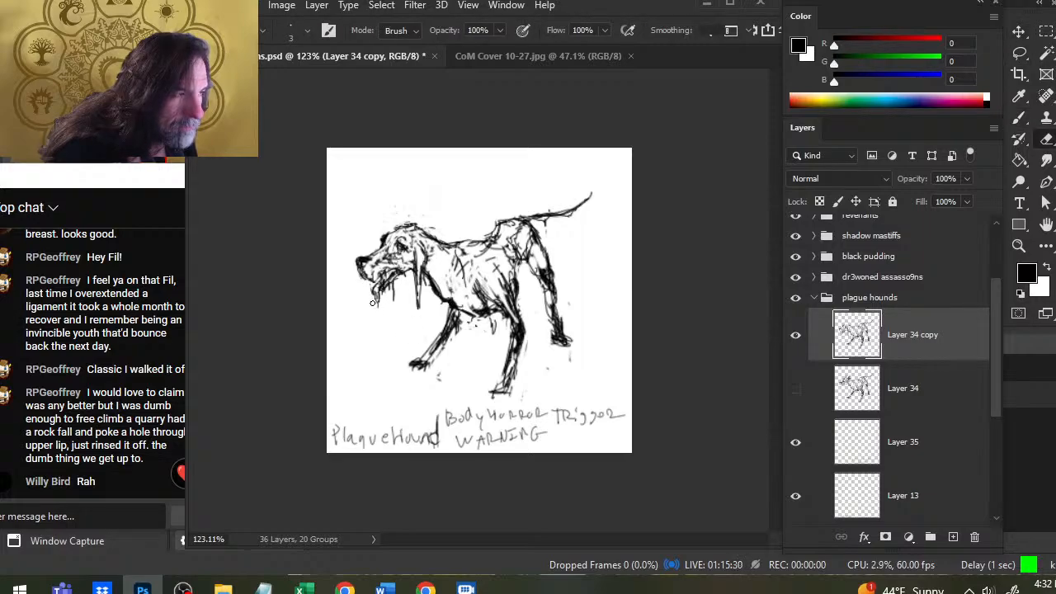
pyautogui.press('b')
pyautogui.press('e')
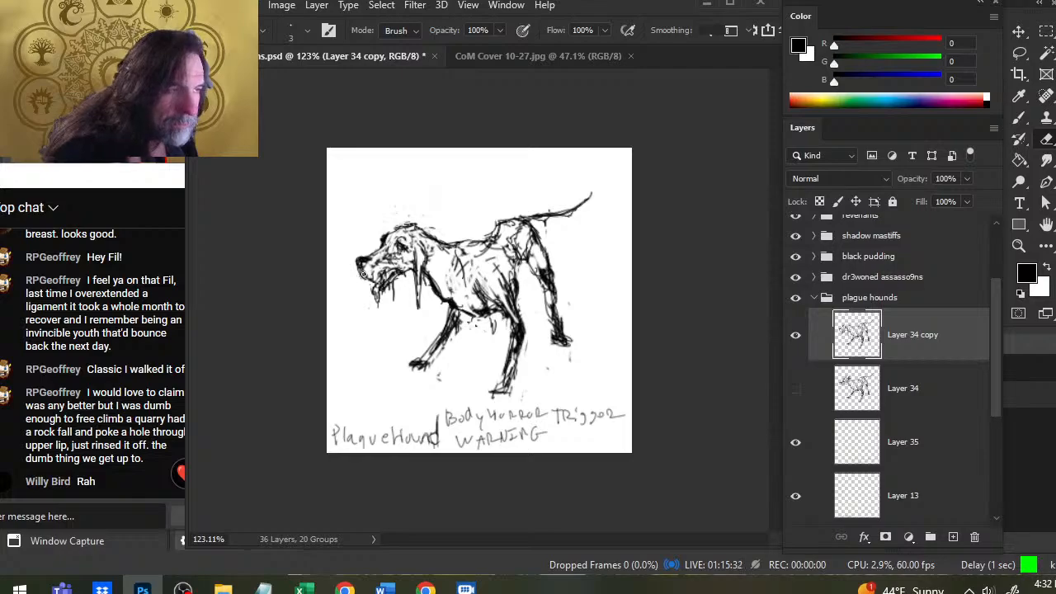
pyautogui.press('b')
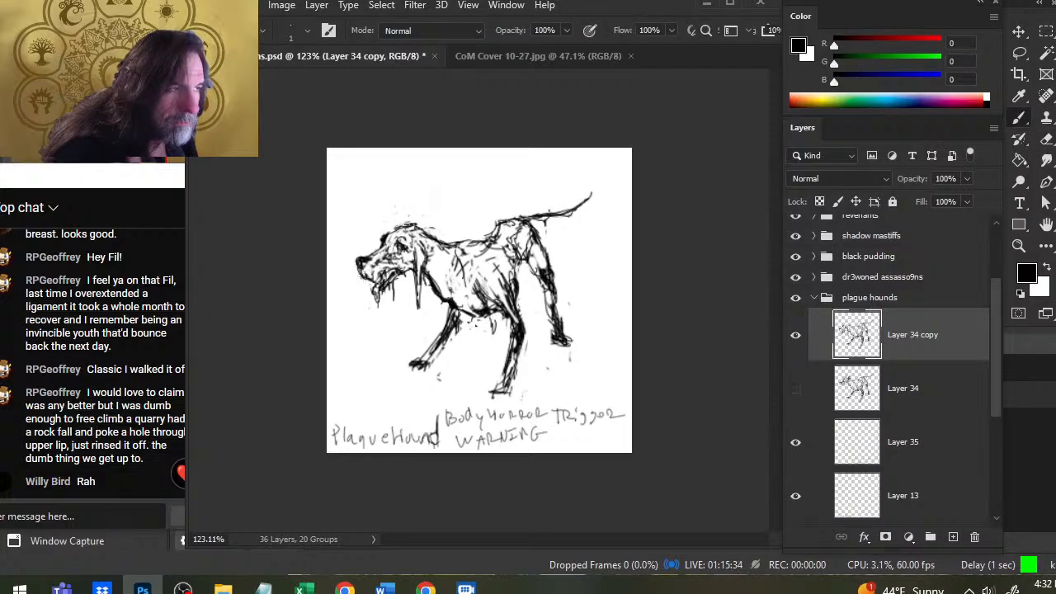
pyautogui.moveTo(362, 271); pyautogui.dragTo(369, 282)
pyautogui.press('e')
pyautogui.press('b')
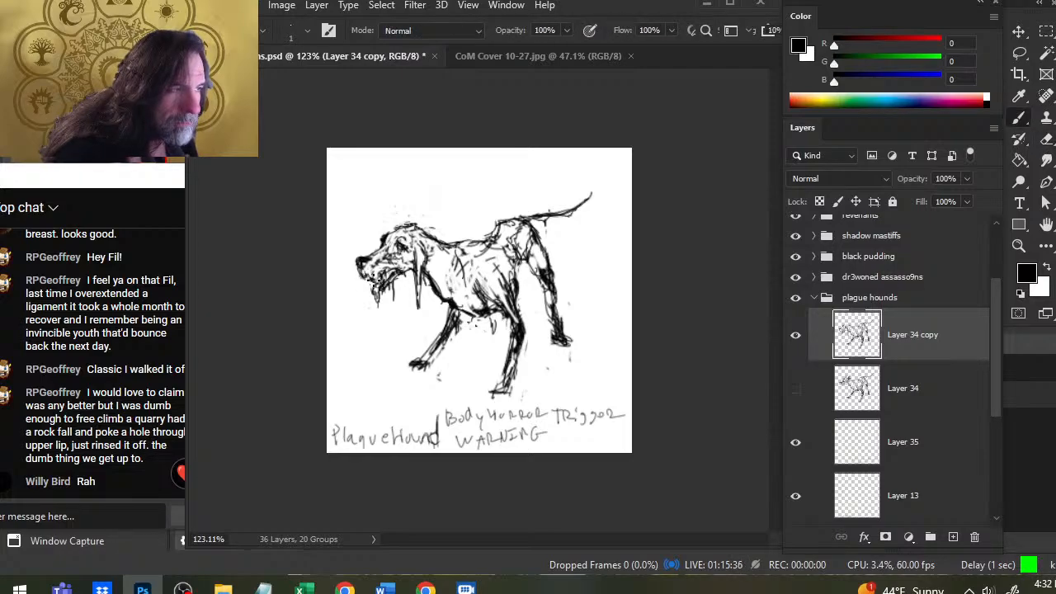
# - Trim the outline of the hound's crown and brow and redraw a tighter contour with alternating Eraser and Brush strokes
pyautogui.press('e')
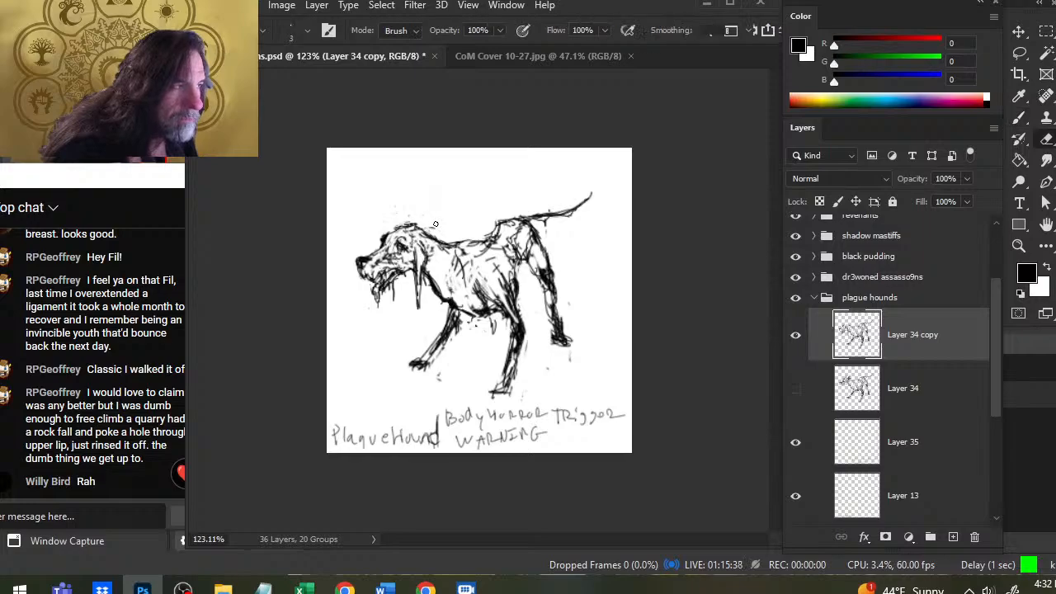
pyautogui.moveTo(418, 224)
pyautogui.mouseDown()
pyautogui.moveTo(404, 224)
pyautogui.moveTo(418, 230)
pyautogui.moveTo(389, 242)
pyautogui.moveTo(394, 252)
pyautogui.moveTo(401, 245)
pyautogui.moveTo(377, 249)
pyautogui.mouseUp()
pyautogui.press('b')
pyautogui.press('e')
pyautogui.press('b')
pyautogui.press('e')
pyautogui.press('b')
pyautogui.press('e')
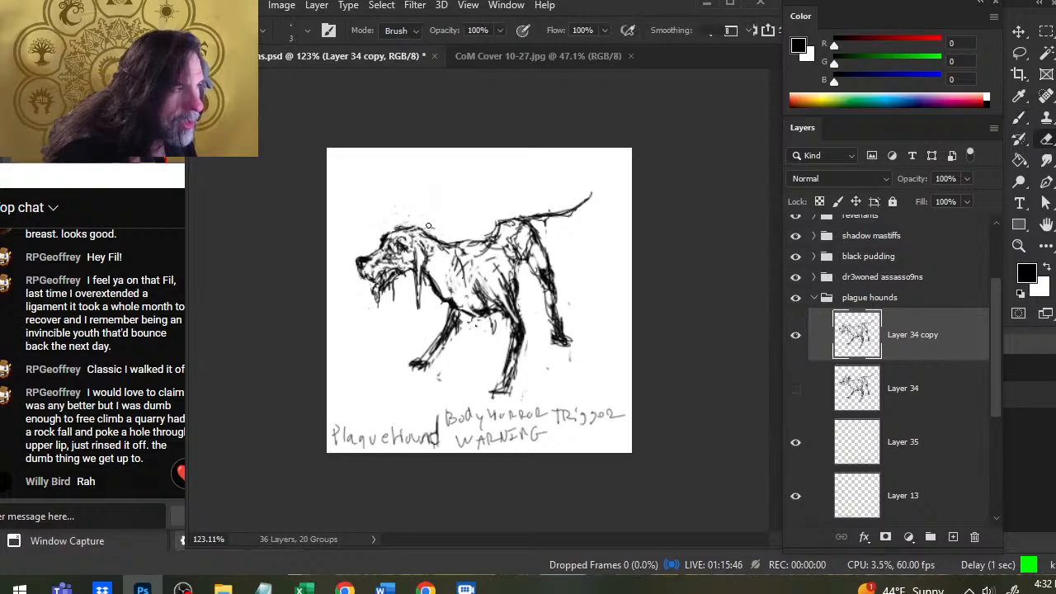
# - Thin the heavy contour from the back of the head down to the chest, and add sketchy lines along the neck
pyautogui.moveTo(425, 224)
pyautogui.mouseDown()
pyautogui.moveTo(394, 227)
pyautogui.moveTo(450, 243)
pyautogui.moveTo(435, 295)
pyautogui.moveTo(446, 309)
pyautogui.mouseUp()
pyautogui.press('b')
pyautogui.press('e')
pyautogui.press('b')
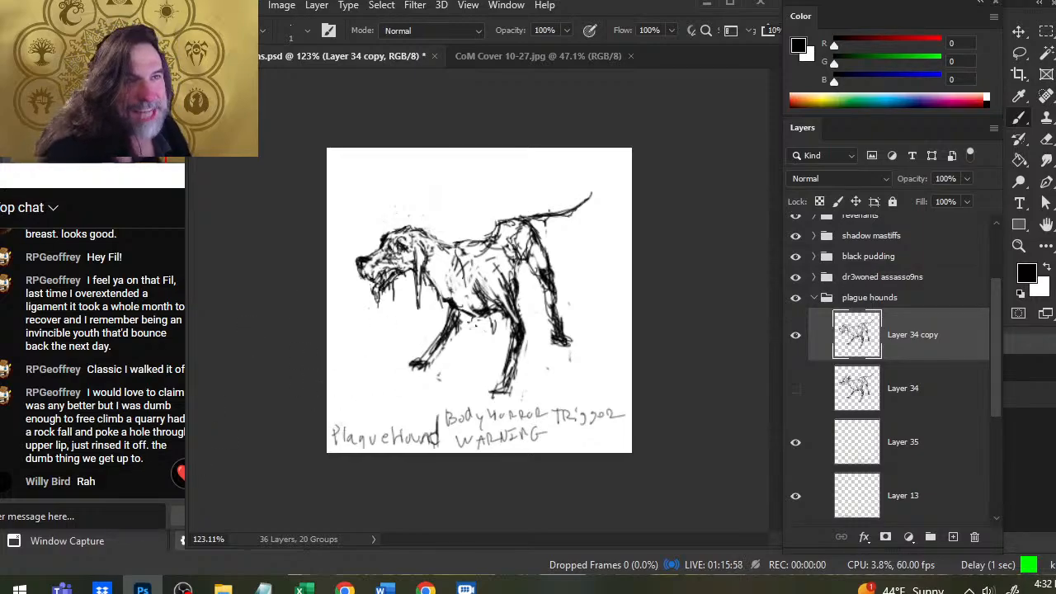
pyautogui.press('e')
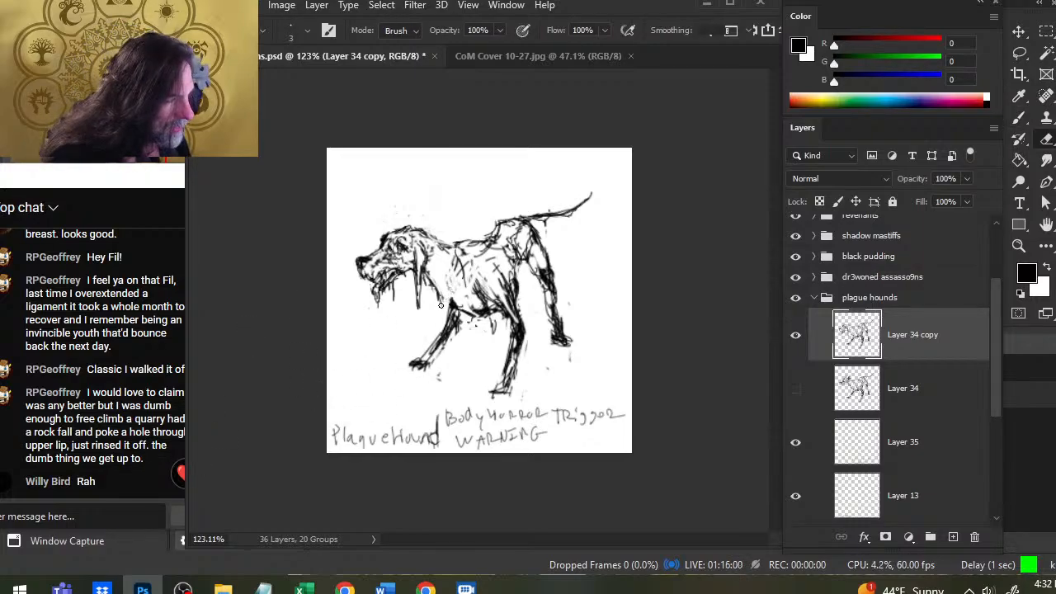
pyautogui.press('b')
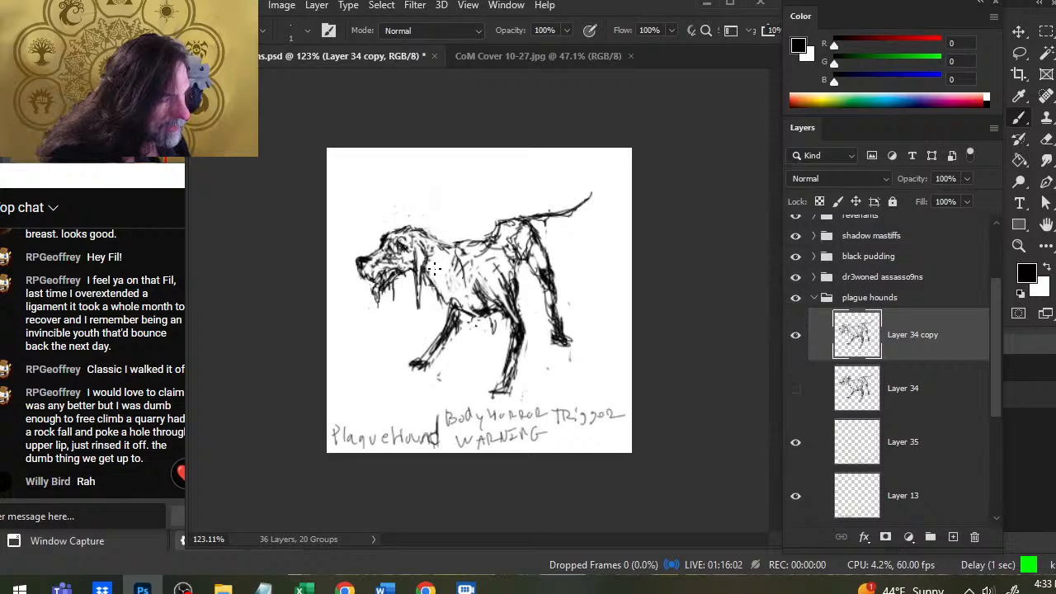
pyautogui.moveTo(435, 268); pyautogui.dragTo(457, 294)
# - Erase into the heavy front leg nearest the head and redraw it as a thinner, bonier limb above the paw
pyautogui.press('e')
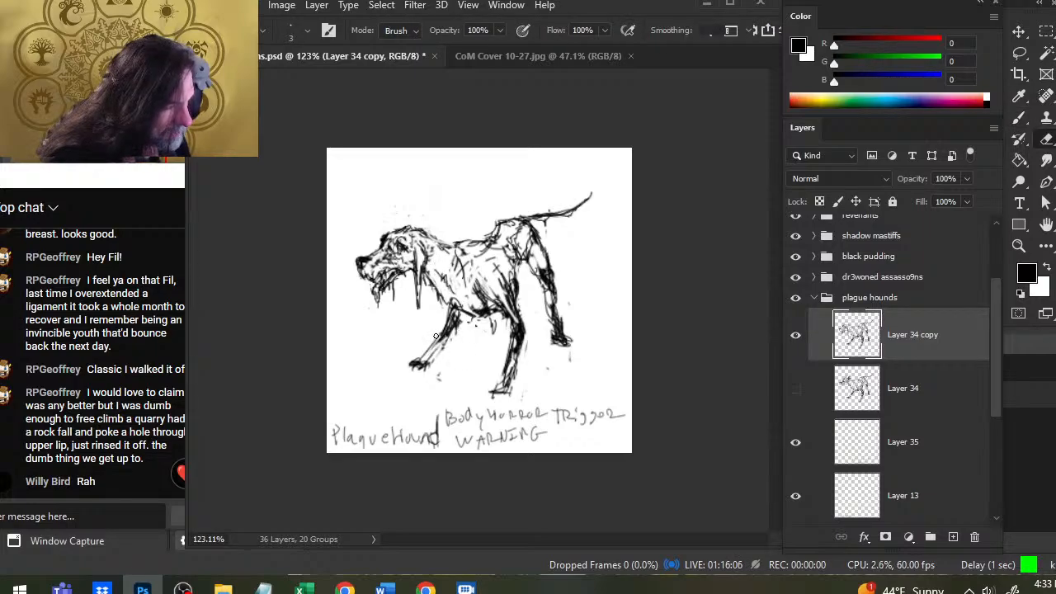
pyautogui.press('b')
pyautogui.moveTo(444, 337); pyautogui.dragTo(425, 364)
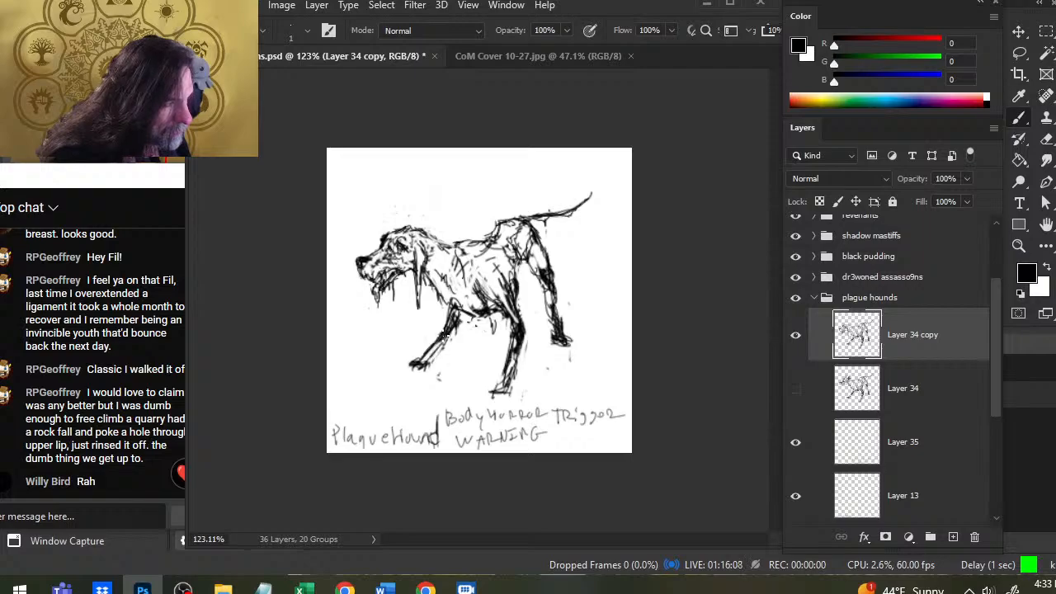
pyautogui.moveTo(446, 301)
pyautogui.mouseDown()
pyautogui.moveTo(451, 321)
pyautogui.moveTo(454, 310)
pyautogui.moveTo(429, 353)
pyautogui.moveTo(439, 353)
pyautogui.moveTo(421, 367)
pyautogui.moveTo(450, 333)
pyautogui.mouseUp()
pyautogui.press('e')
pyautogui.press('b')
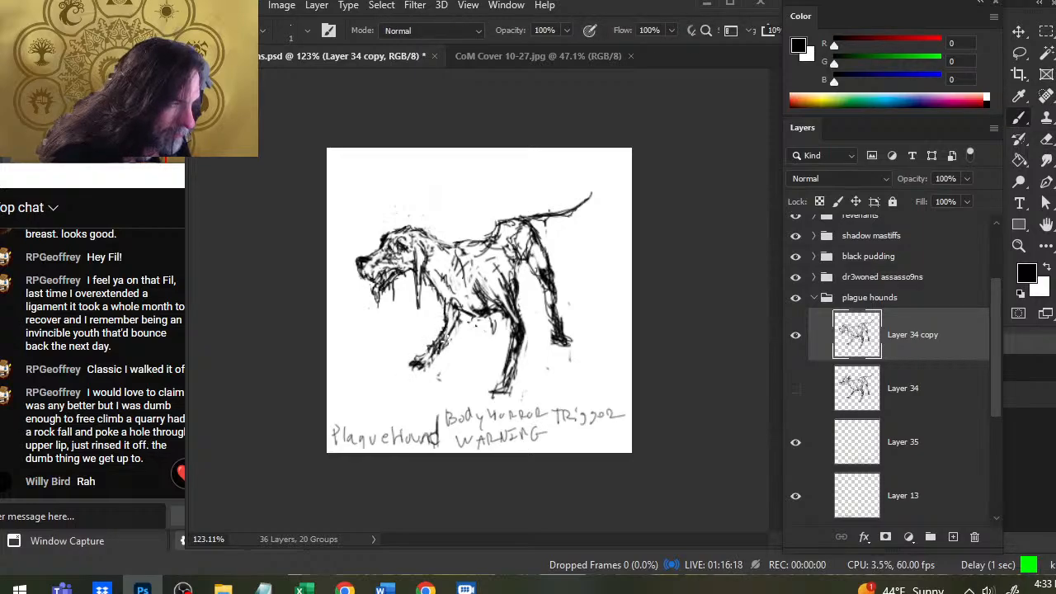
pyautogui.press('e')
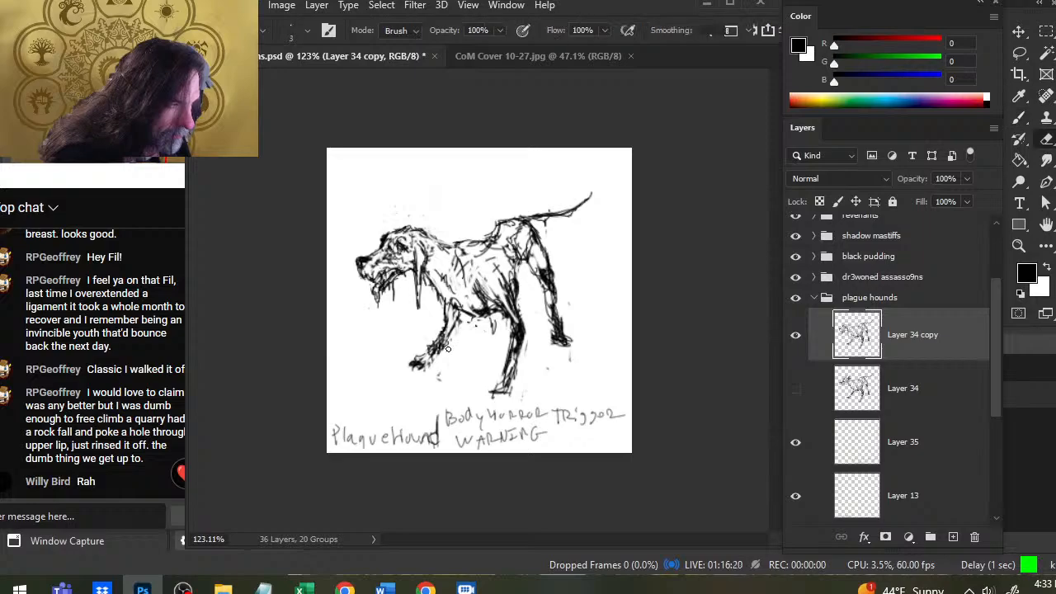
# - Darken the hound's eye socket and refine the brow and cheek around it with small Brush and Eraser strokes
pyautogui.press('b')
pyautogui.moveTo(390, 256)
pyautogui.mouseDown()
pyautogui.moveTo(395, 243)
pyautogui.moveTo(404, 253)
pyautogui.moveTo(395, 256)
pyautogui.moveTo(397, 247)
pyautogui.mouseUp()
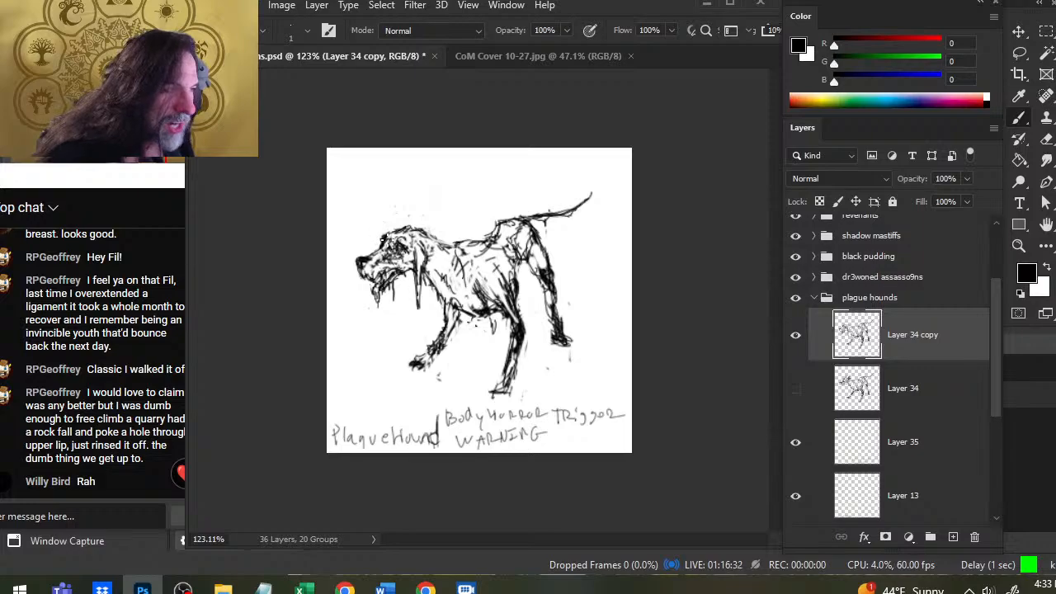
pyautogui.press('e')
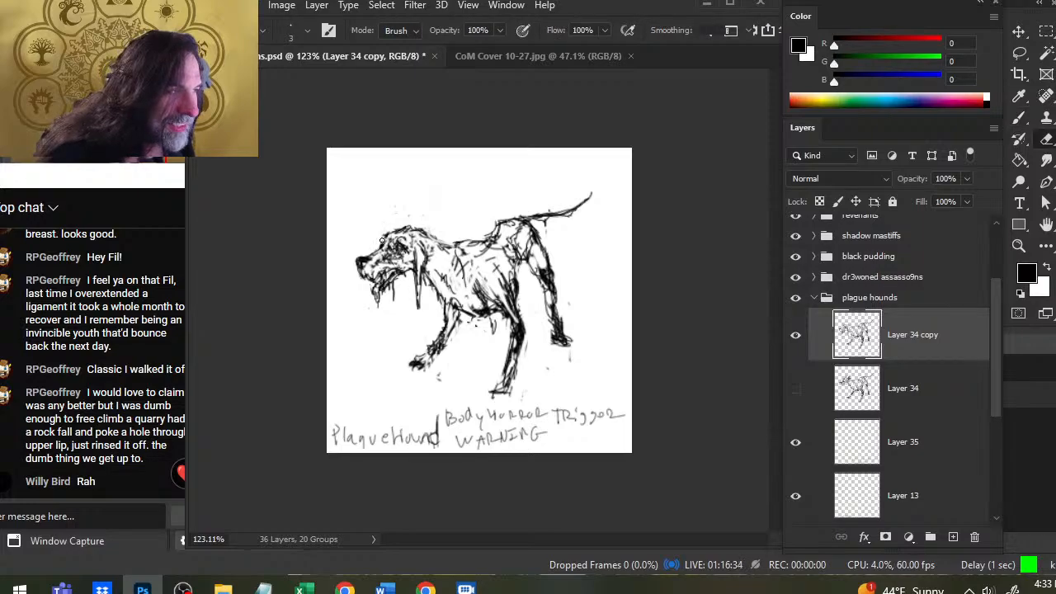
pyautogui.press('b')
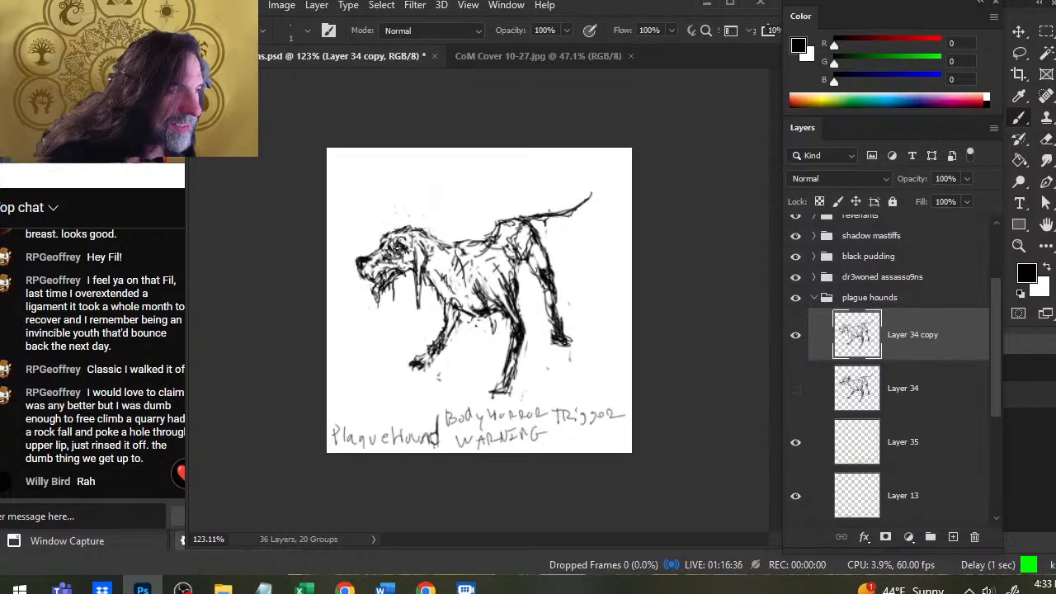
pyautogui.press('e')
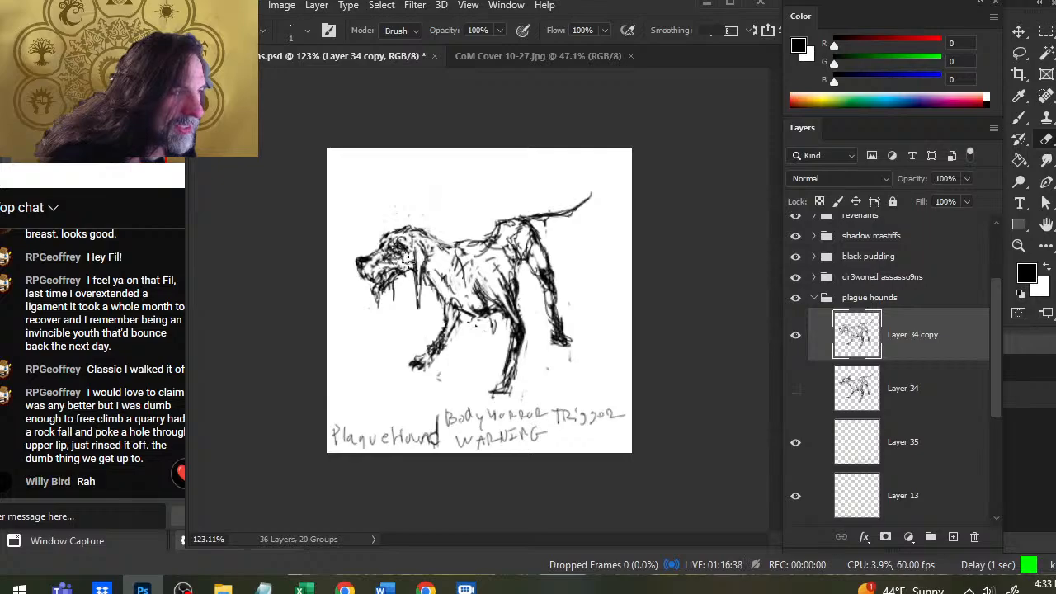
# - Darken the hound's nose and touch up the muzzle and cheek with fine Brush and Eraser strokes
pyautogui.press('b')
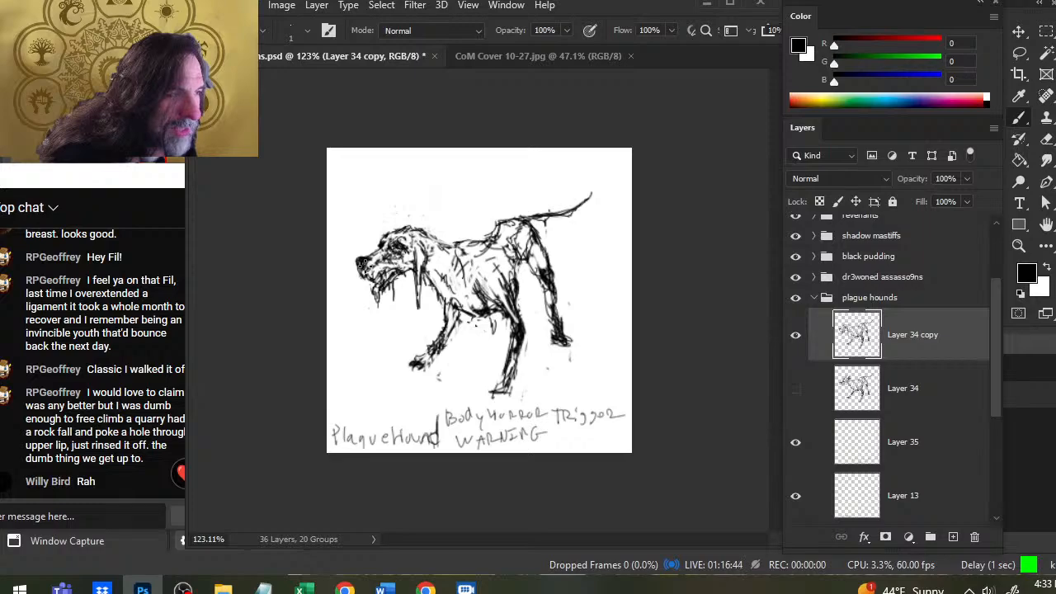
pyautogui.moveTo(364, 265); pyautogui.dragTo(363, 265)
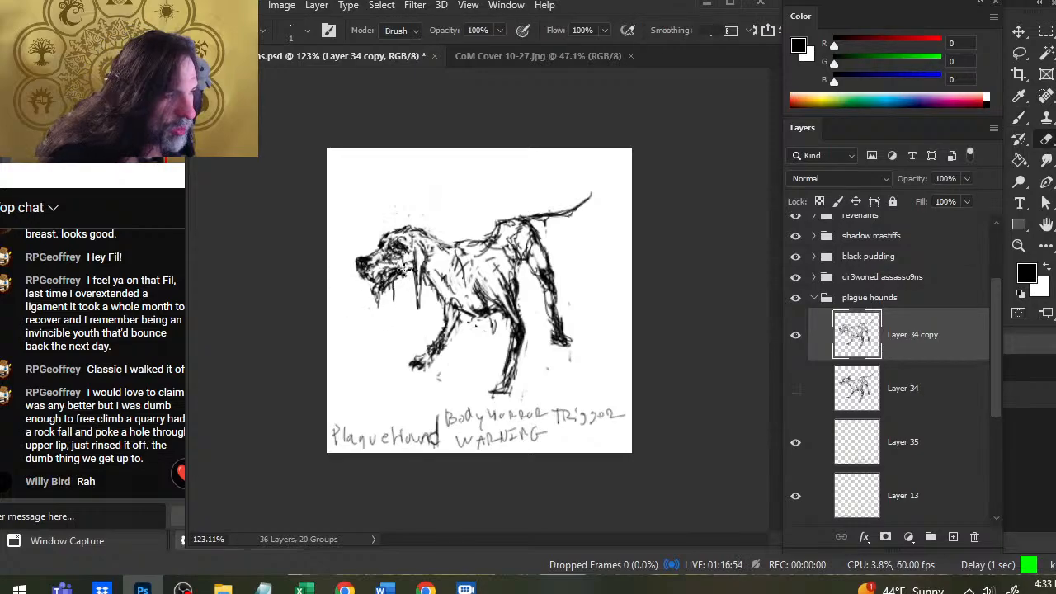
pyautogui.press('b')
pyautogui.press('e')
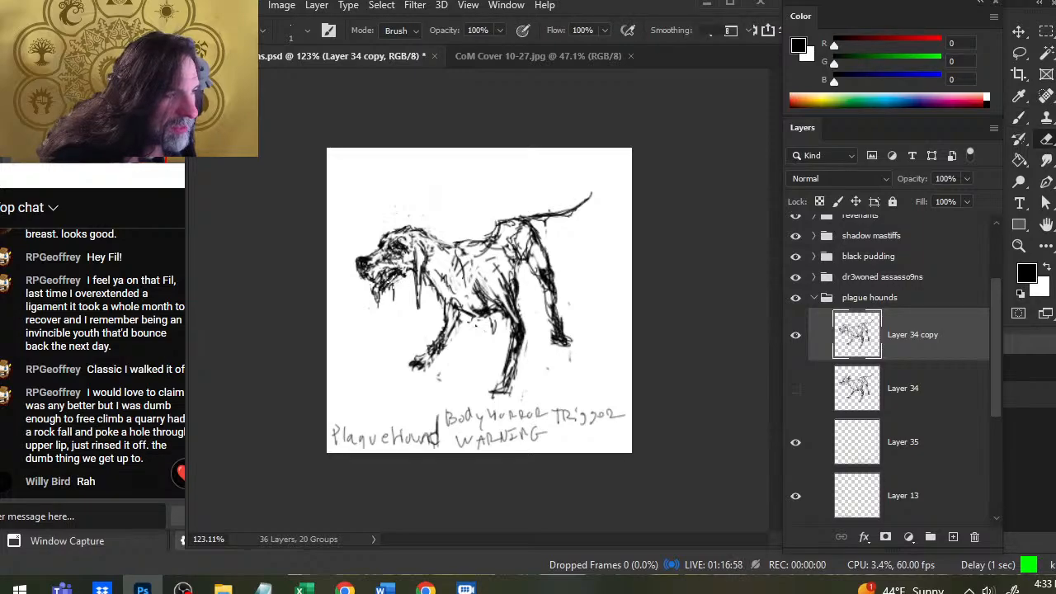
pyautogui.press('b')
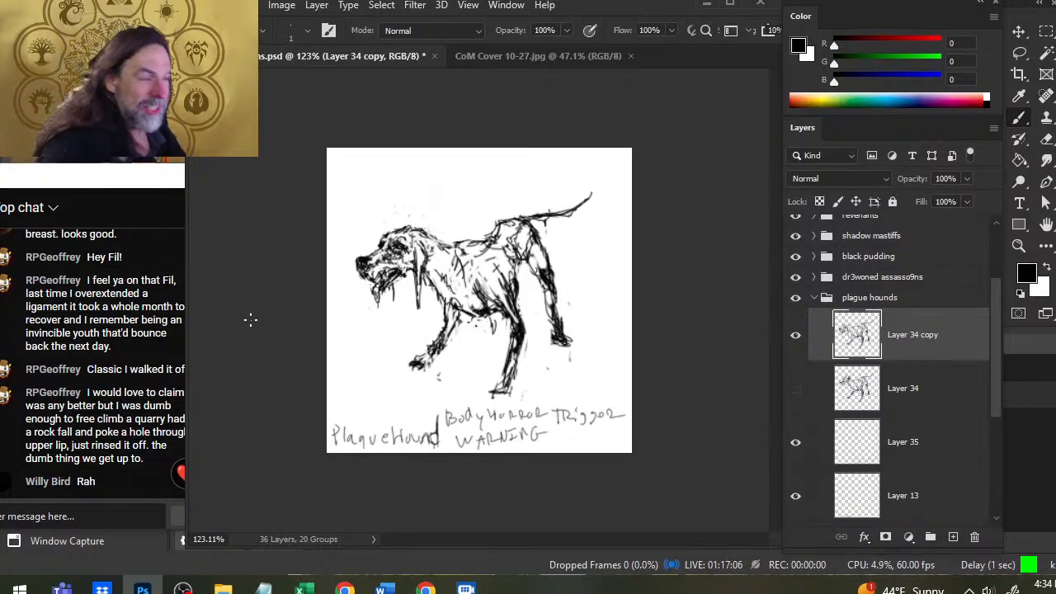
pyautogui.press('e')
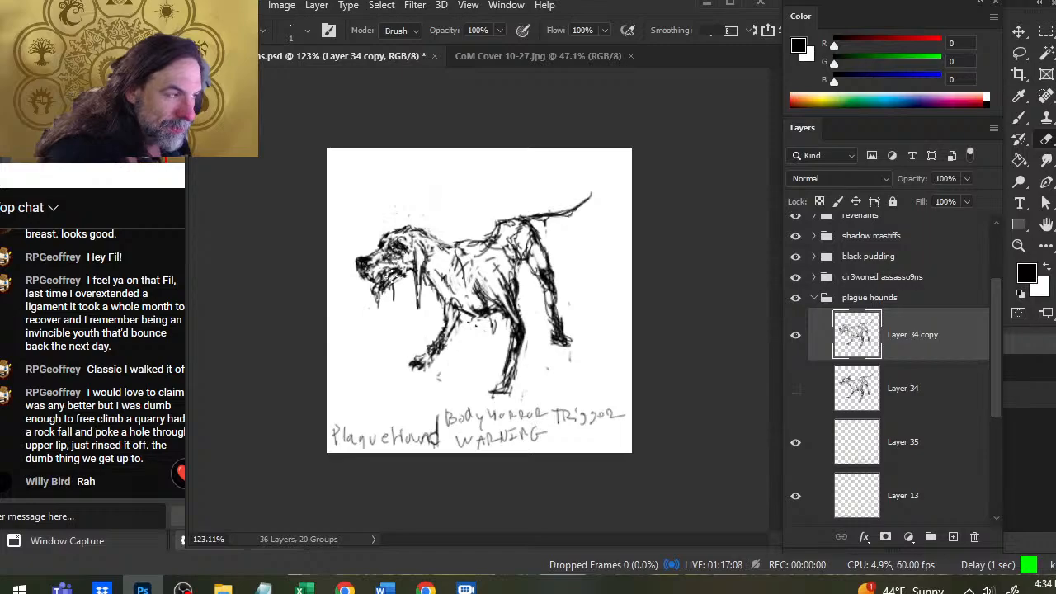
# - Add ragged strokes and dripping strands along the rear of the lower jaw, trimming them with the Eraser
pyautogui.press('b')
pyautogui.moveTo(387, 278); pyautogui.dragTo(400, 283)
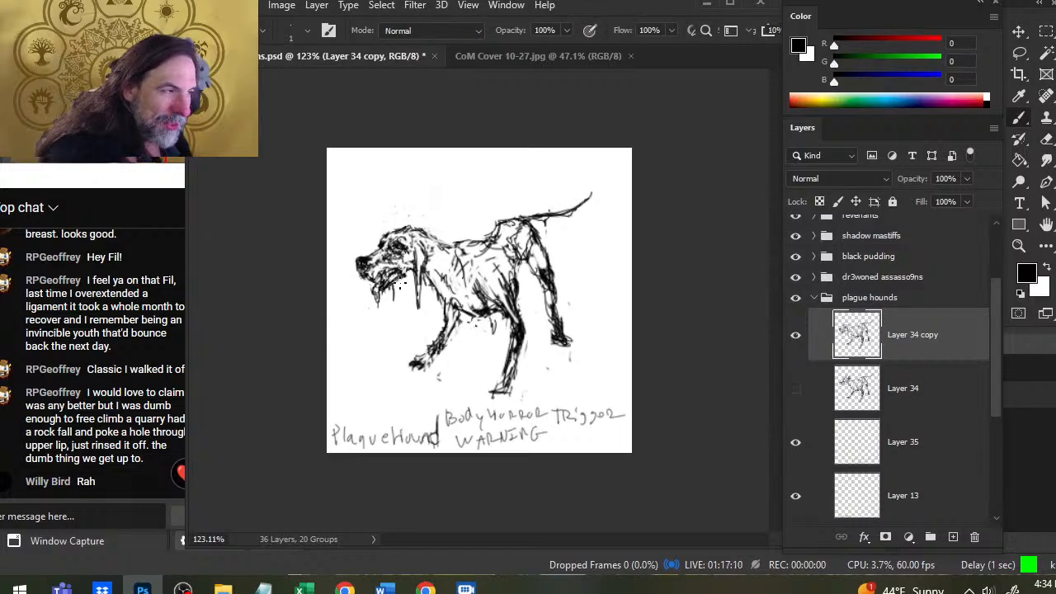
pyautogui.press('e')
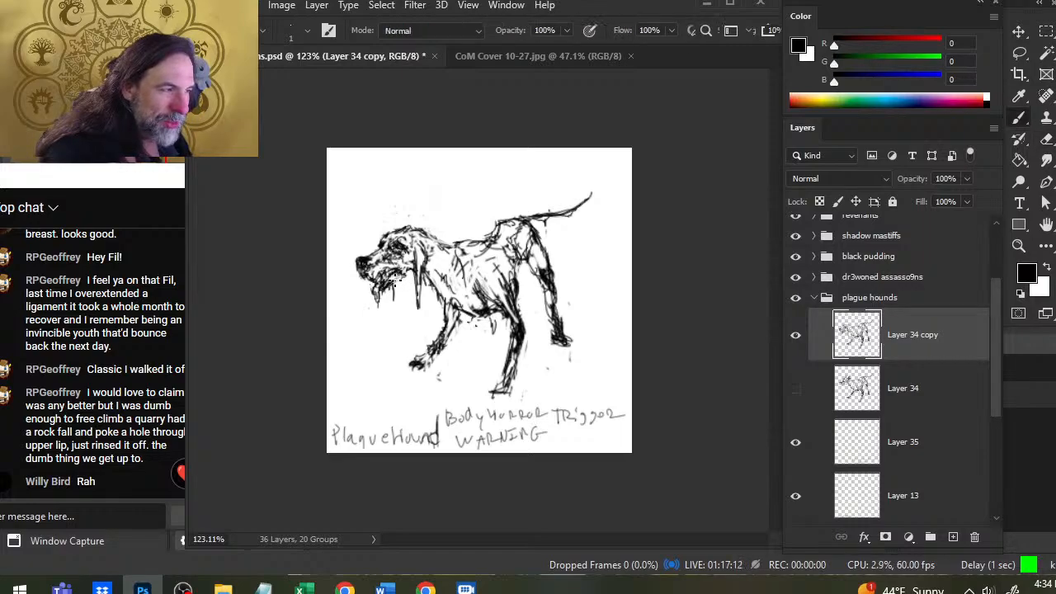
pyautogui.press('b')
pyautogui.moveTo(400, 274); pyautogui.dragTo(387, 288)
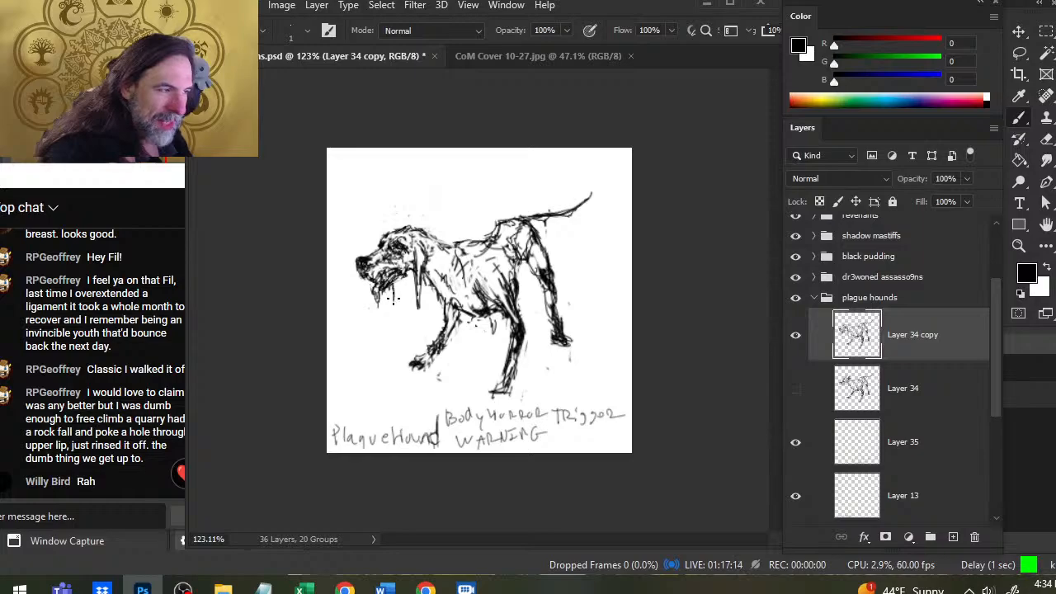
pyautogui.press('e')
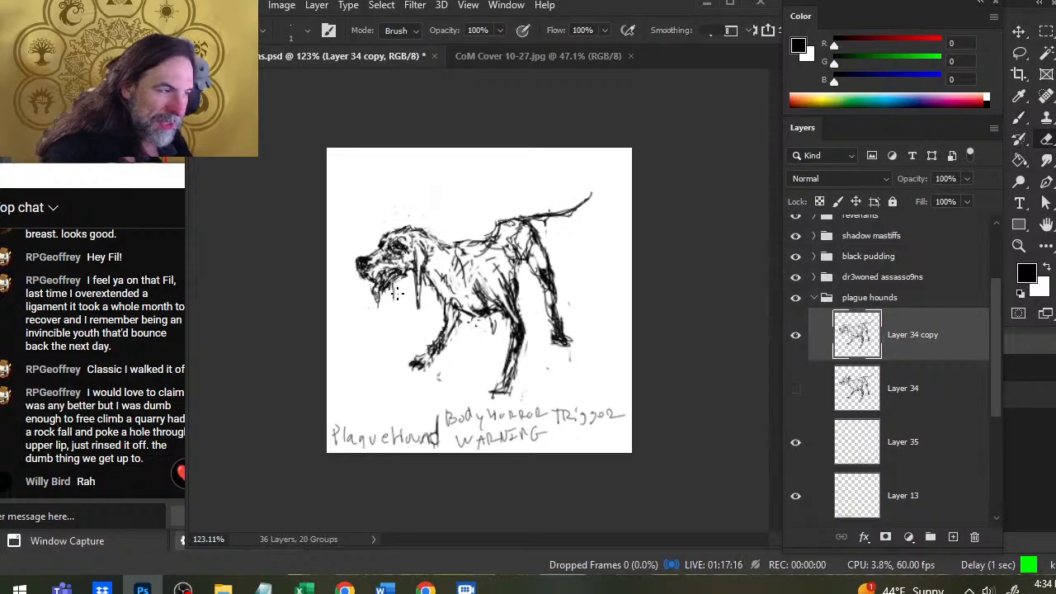
pyautogui.press('b')
pyautogui.moveTo(398, 274); pyautogui.dragTo(391, 300)
pyautogui.press('e')
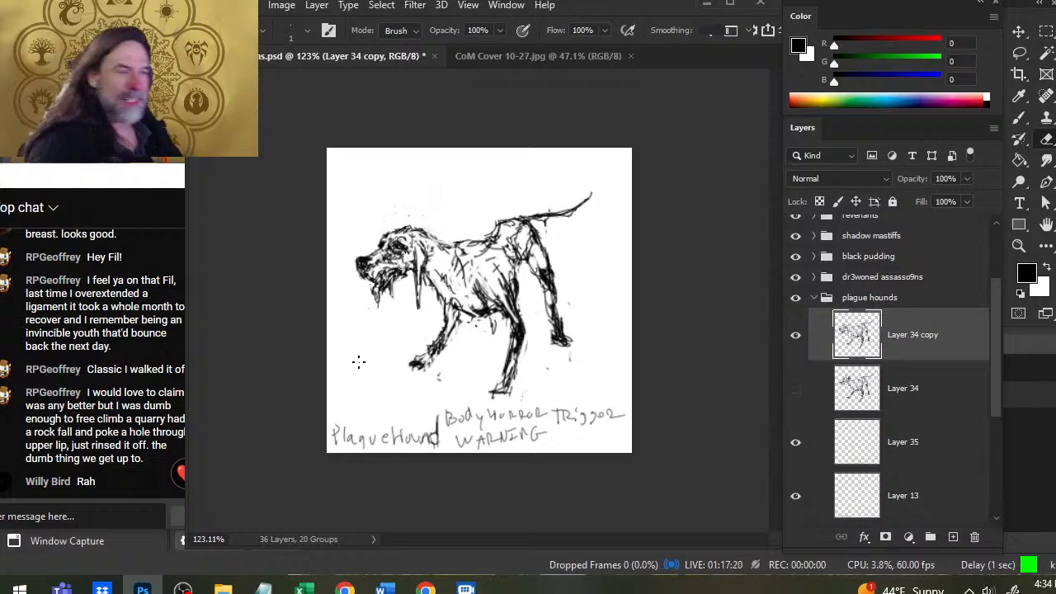
# - Add a thin dripping strand behind the hound's lower jaw, between the existing drips and the hanging ear
pyautogui.press('b')
pyautogui.moveTo(403, 276); pyautogui.dragTo(407, 304)
pyautogui.press('e')
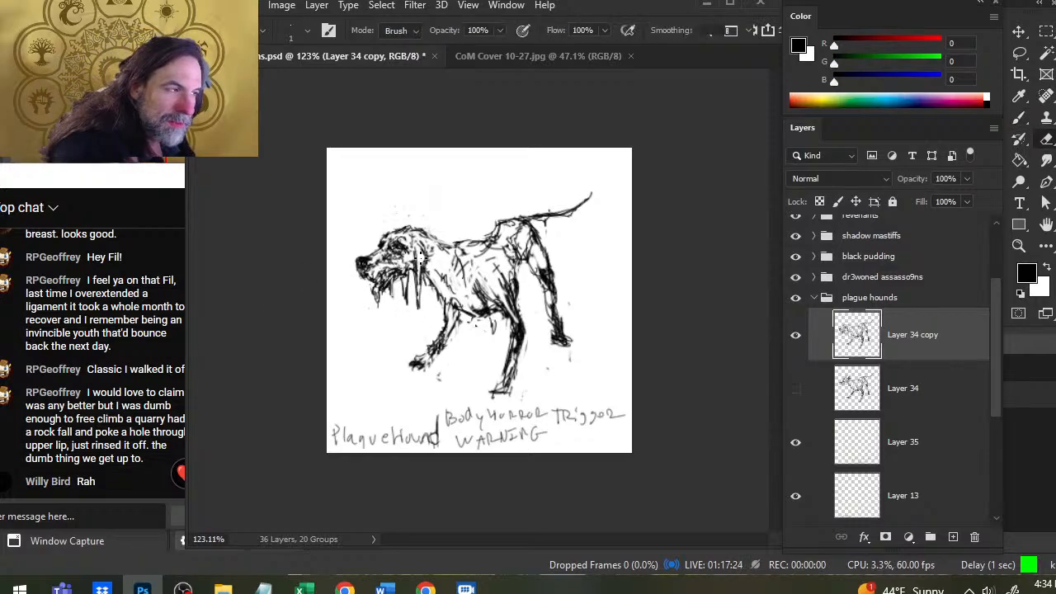
pyautogui.press('b')
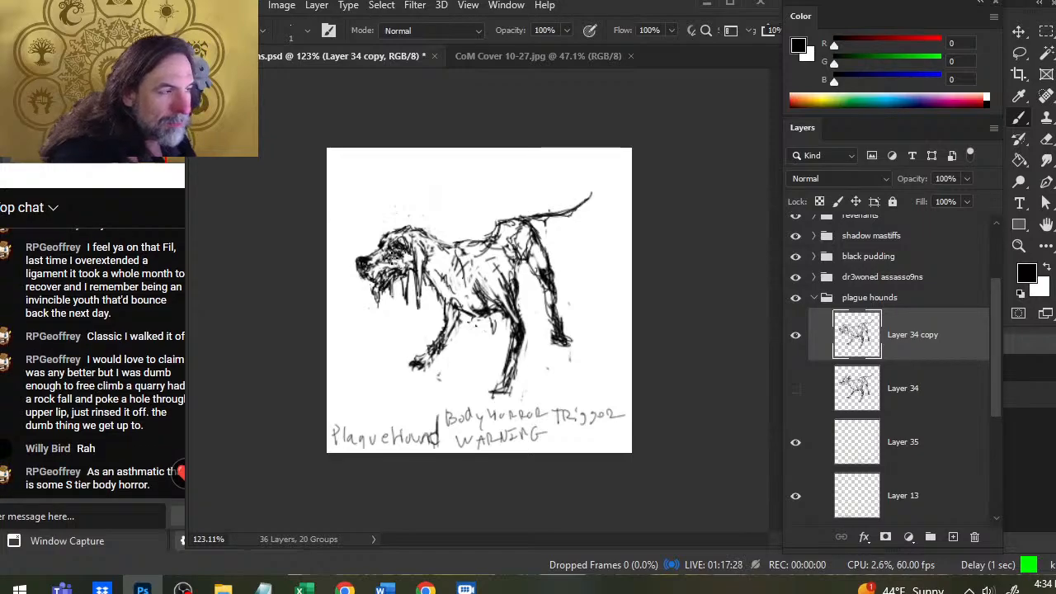
# - Refine the hound's brow, eye socket and cheek with small Brush and Eraser strokes
pyautogui.moveTo(384, 245); pyautogui.dragTo(386, 238)
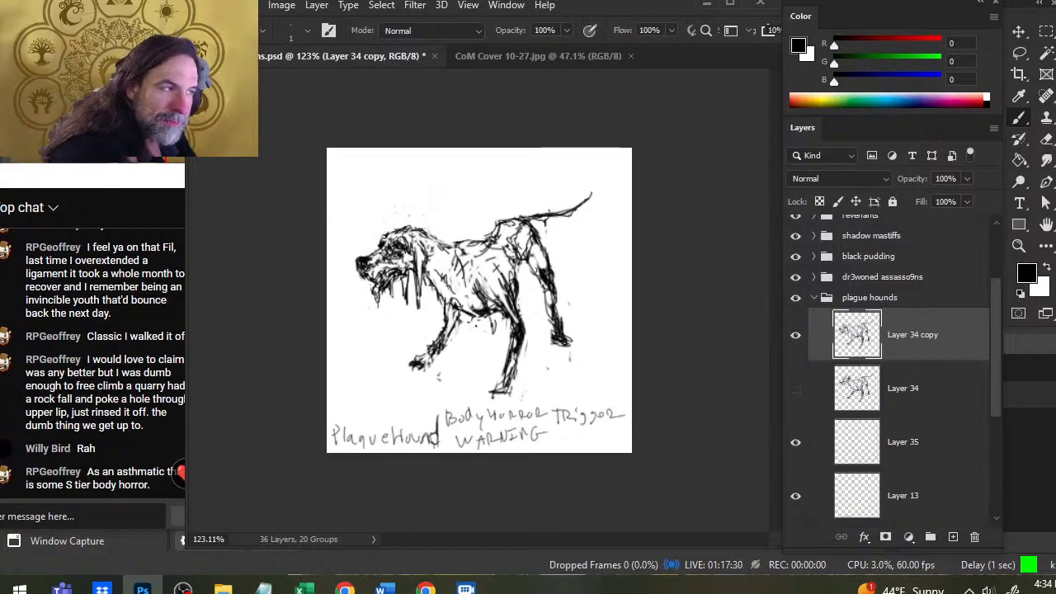
pyautogui.press('e')
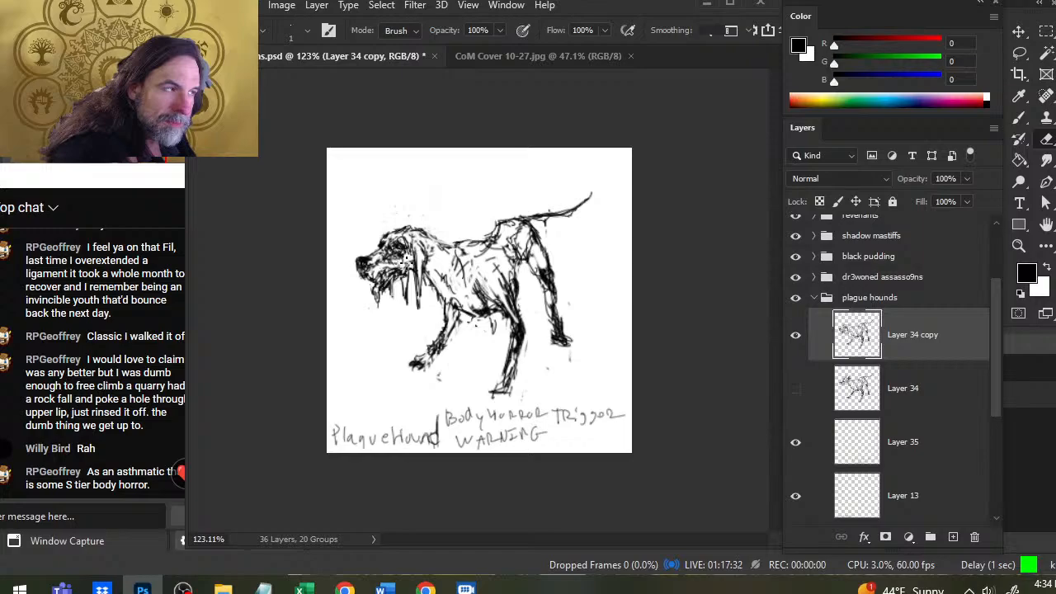
pyautogui.press('b')
pyautogui.moveTo(402, 251); pyautogui.dragTo(408, 257)
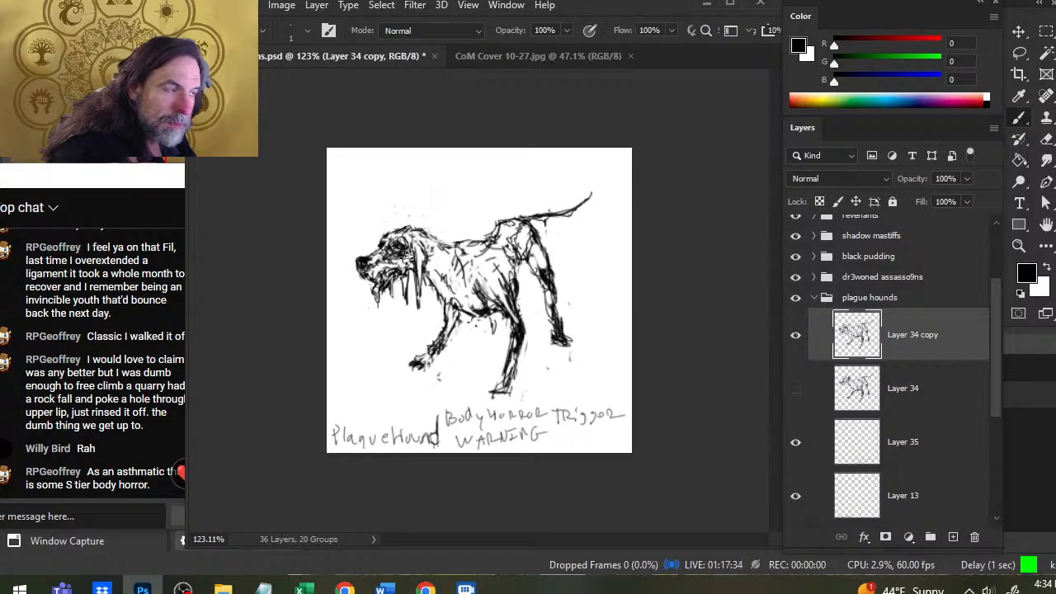
pyautogui.press('e')
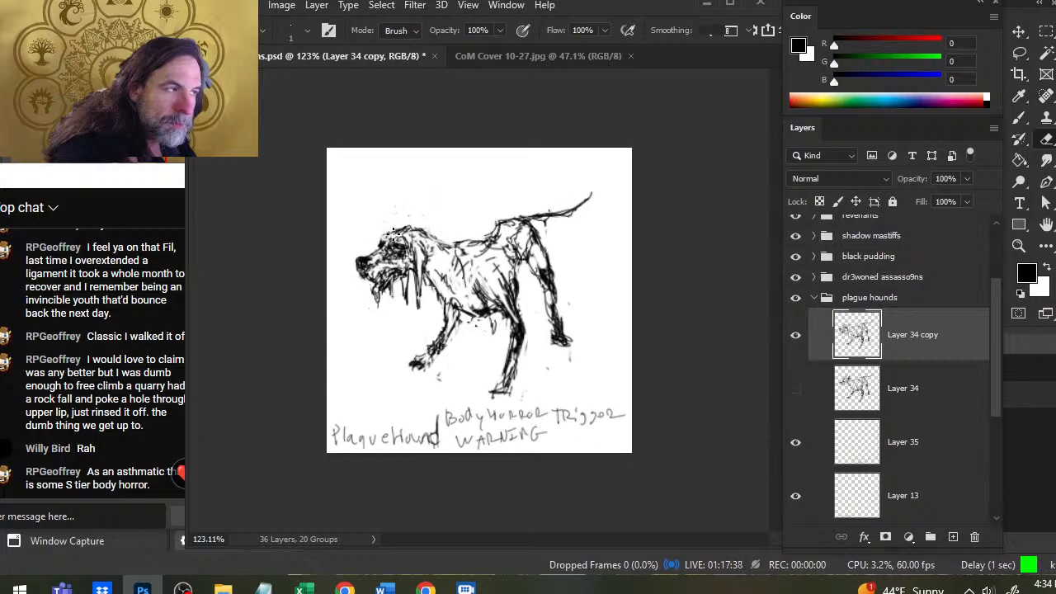
pyautogui.press('b')
pyautogui.press('e')
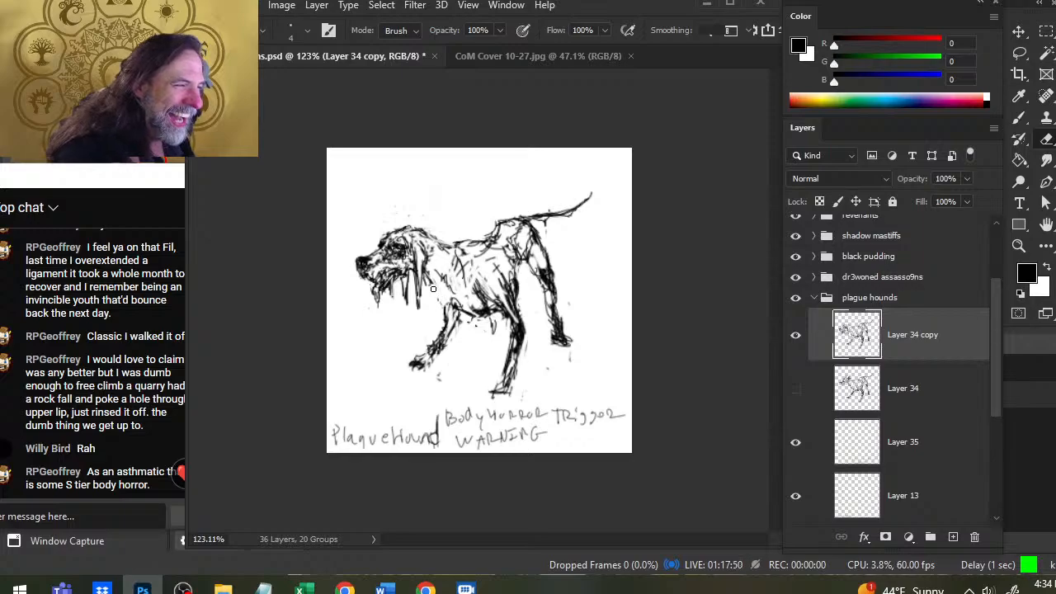
# - Rework the throat and front of the chest behind the ear with short Brush and Eraser strokes
pyautogui.press('b')
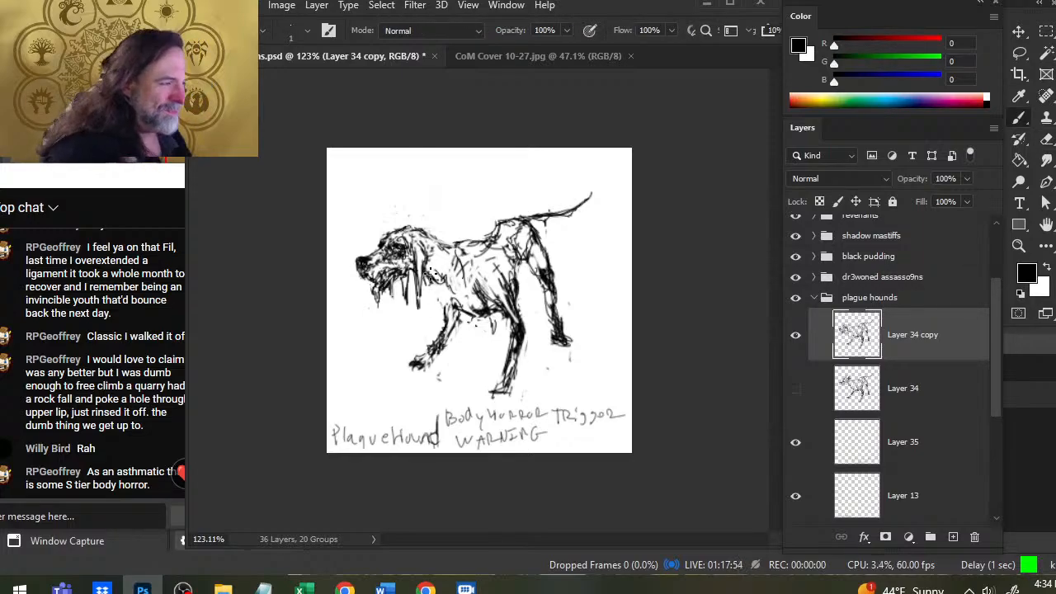
pyautogui.press('e')
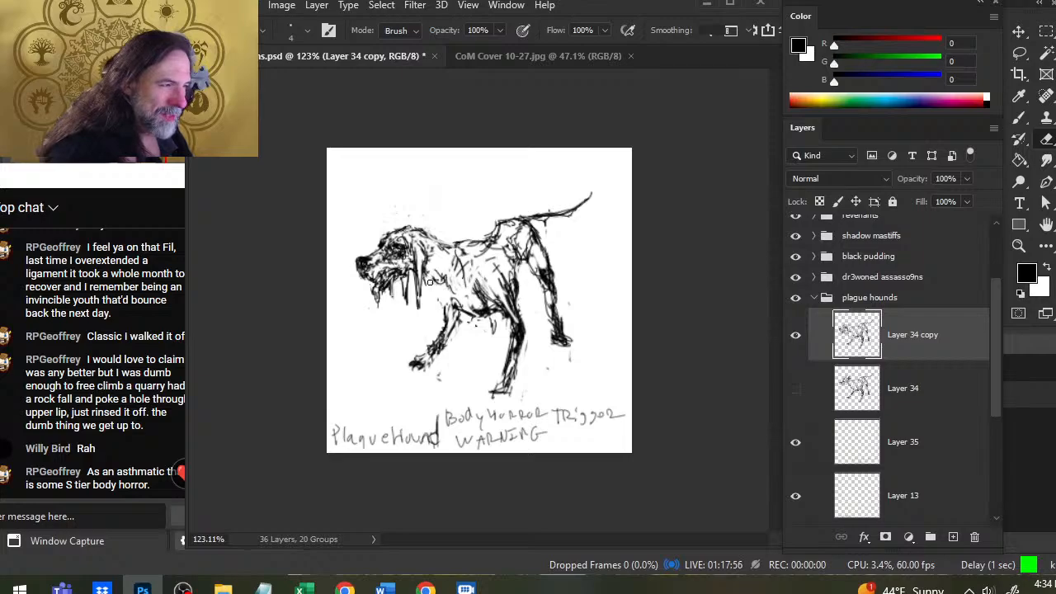
pyautogui.press('b')
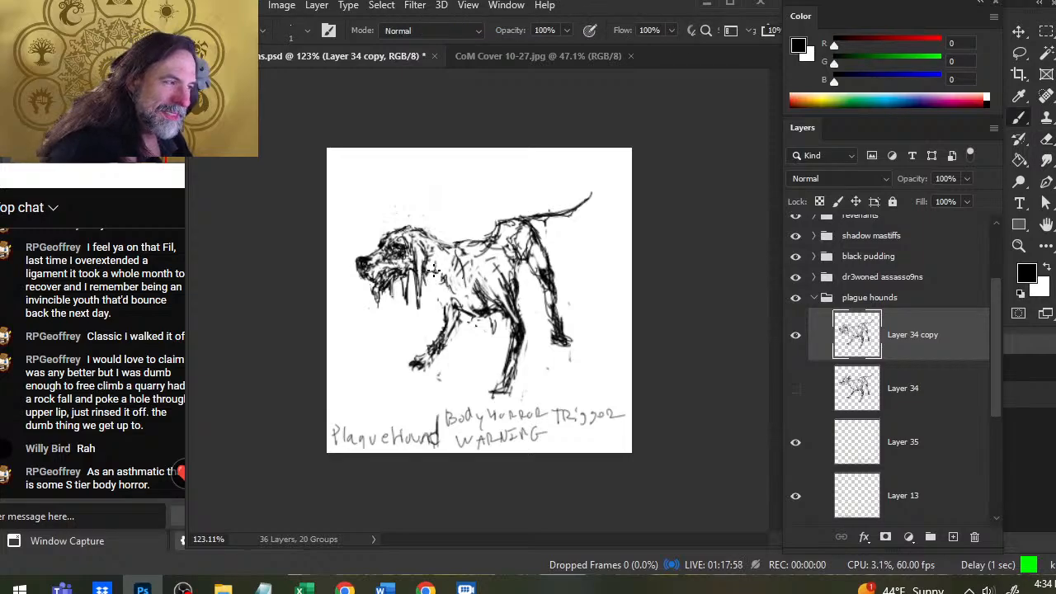
pyautogui.moveTo(436, 275); pyautogui.dragTo(447, 294)
pyautogui.press('e')
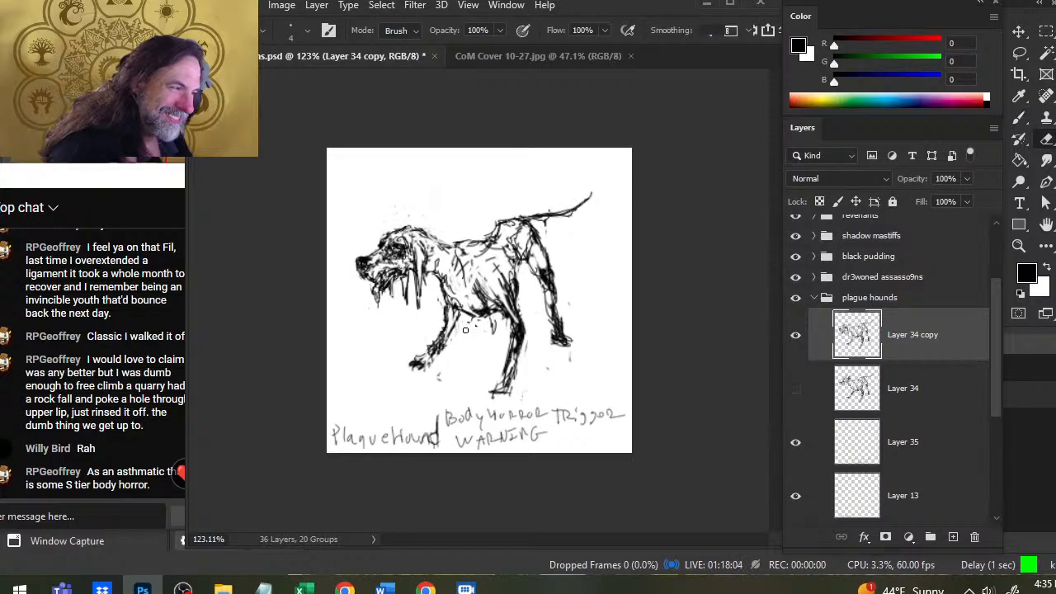
pyautogui.press('b')
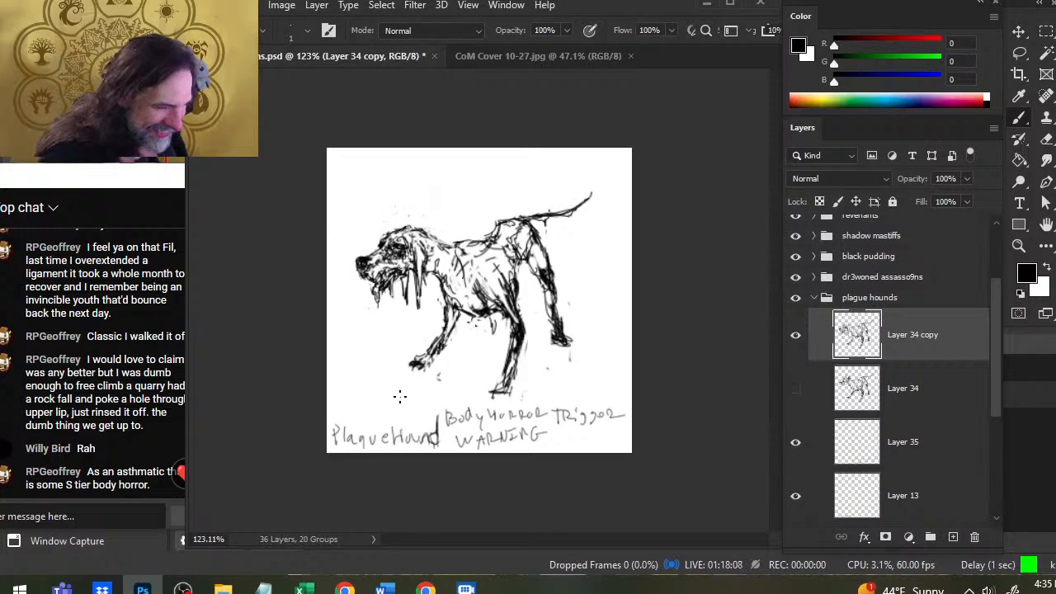
# - Lasso the front paw nearest the head, move it slightly closer to the leg and deselect it
pyautogui.press('l')
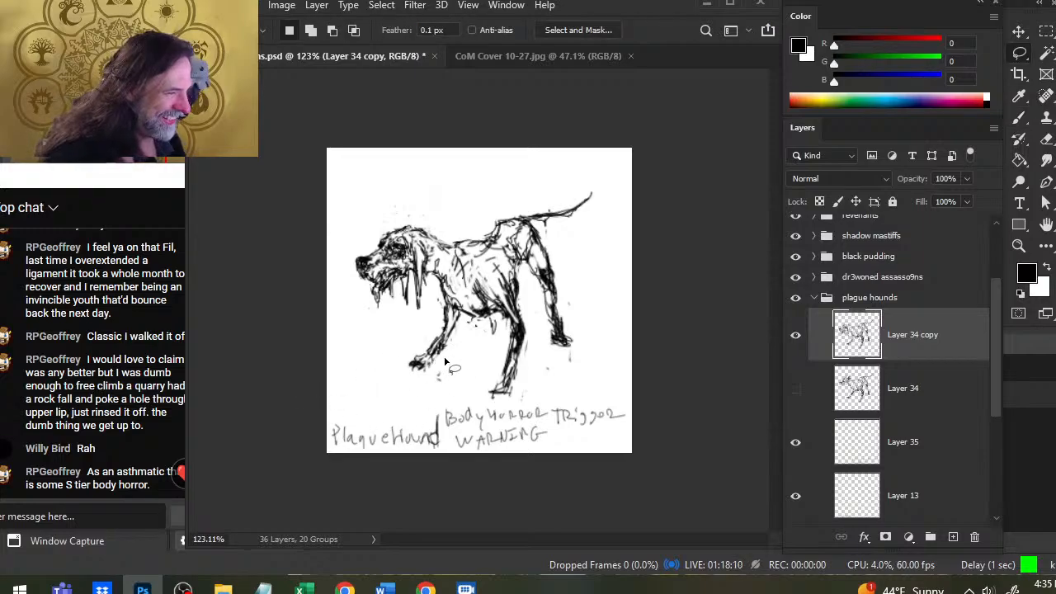
pyautogui.moveTo(442, 359)
pyautogui.mouseDown()
pyautogui.moveTo(403, 371)
pyautogui.moveTo(433, 361)
pyautogui.mouseUp()
pyautogui.press('v')
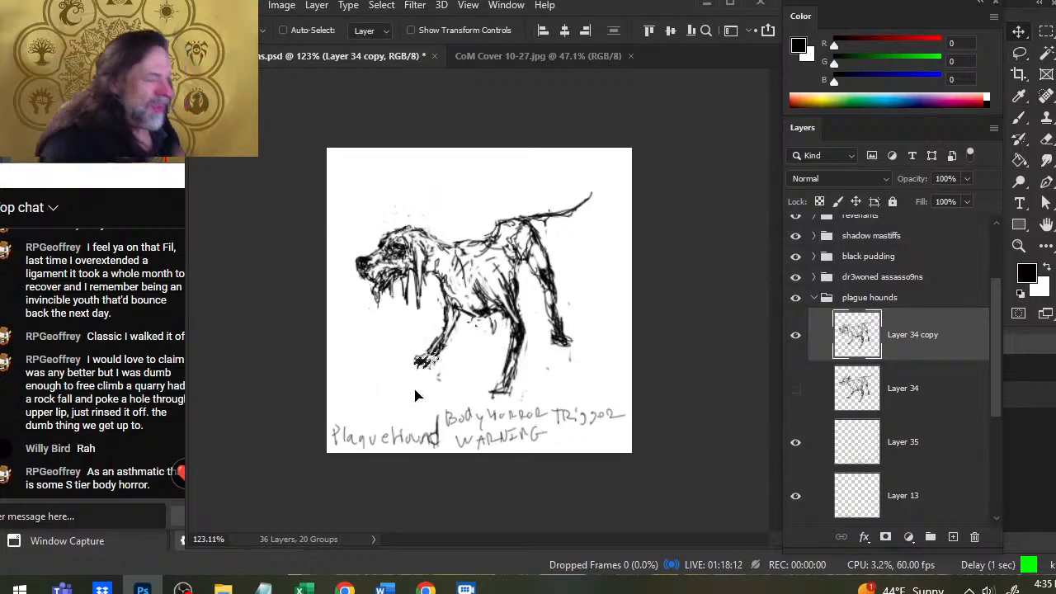
pyautogui.hotkey('ctrl', 'd')
pyautogui.press('e')
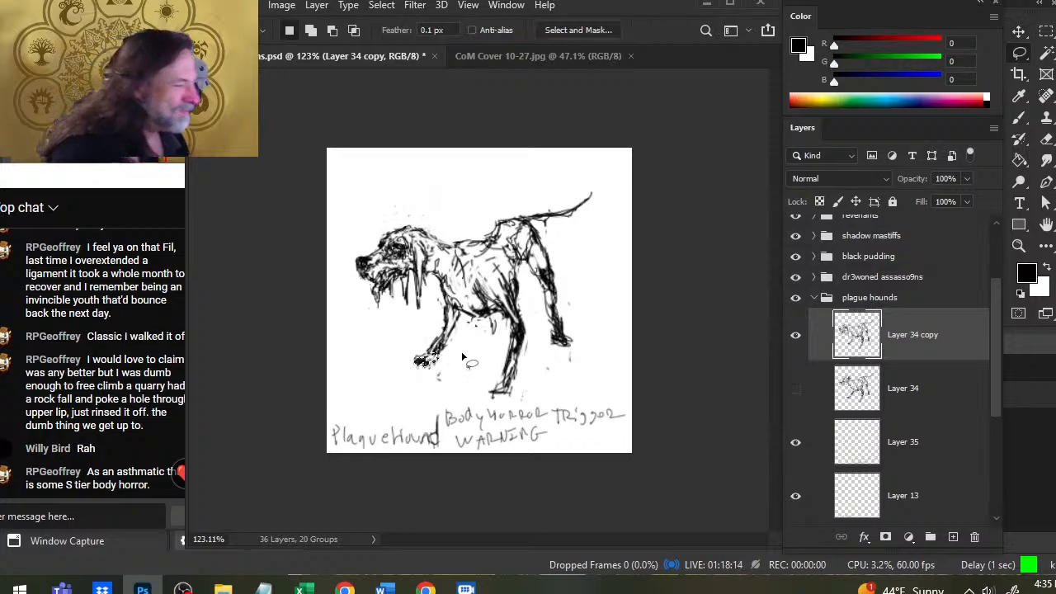
# - Redraw the line from the chest into the upper front leg, trimming the old strokes with the Eraser
pyautogui.press('b')
pyautogui.moveTo(447, 288)
pyautogui.mouseDown()
pyautogui.moveTo(443, 336)
pyautogui.moveTo(456, 307)
pyautogui.moveTo(475, 316)
pyautogui.moveTo(464, 307)
pyautogui.mouseUp()
pyautogui.press('e')
pyautogui.press('b')
pyautogui.press('e')
pyautogui.press('b')
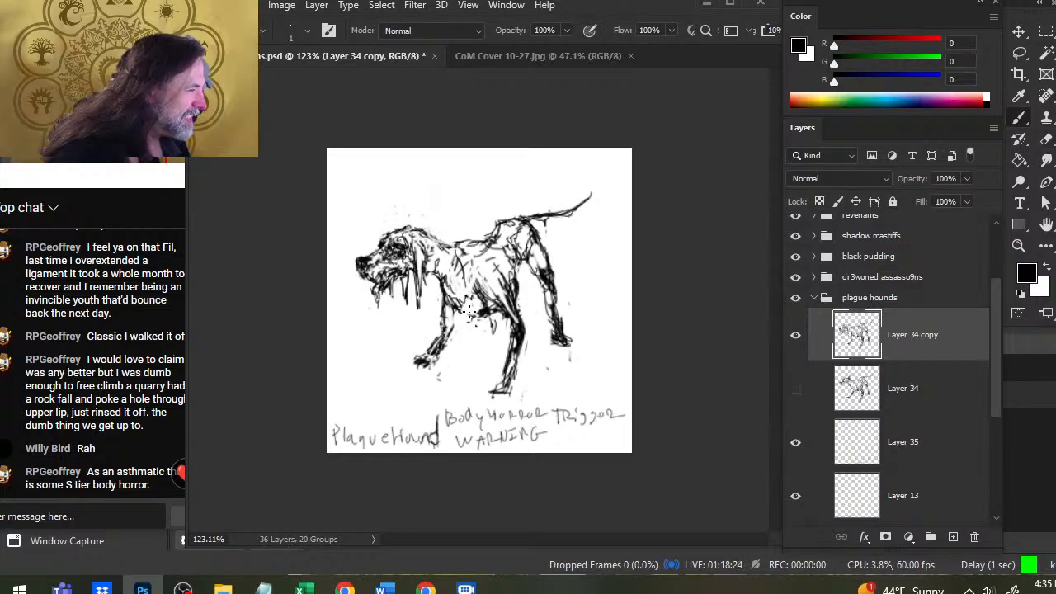
# - Erase the loose marks under the chest and sketch a sagging bulge between the front legs
pyautogui.press('e')
pyautogui.moveTo(476, 316)
pyautogui.mouseDown()
pyautogui.moveTo(494, 303)
pyautogui.moveTo(467, 315)
pyautogui.mouseUp()
pyautogui.press('b')
pyautogui.moveTo(470, 298)
pyautogui.mouseDown()
pyautogui.moveTo(453, 312)
pyautogui.moveTo(464, 315)
pyautogui.mouseUp()
pyautogui.moveTo(476, 309)
pyautogui.mouseDown()
pyautogui.moveTo(459, 316)
pyautogui.moveTo(456, 301)
pyautogui.moveTo(453, 319)
pyautogui.mouseUp()
pyautogui.press('e')
# - Redraw the front leg nearest the head from the elbow down to the paw as a thin, bony limb
pyautogui.press('b')
pyautogui.moveTo(453, 302); pyautogui.dragTo(446, 325)
pyautogui.press('e')
pyautogui.press('b')
pyautogui.moveTo(446, 316)
pyautogui.mouseDown()
pyautogui.moveTo(434, 345)
pyautogui.moveTo(455, 323)
pyautogui.moveTo(414, 352)
pyautogui.moveTo(433, 362)
pyautogui.moveTo(429, 382)
pyautogui.mouseUp()
pyautogui.press('e')
# - Select the front paw again with the Lasso, nudge it to fit the redrawn leg and deselect it
pyautogui.press('l')
pyautogui.press('v')
pyautogui.press('l')
pyautogui.click(445, 385)
pyautogui.press('e')
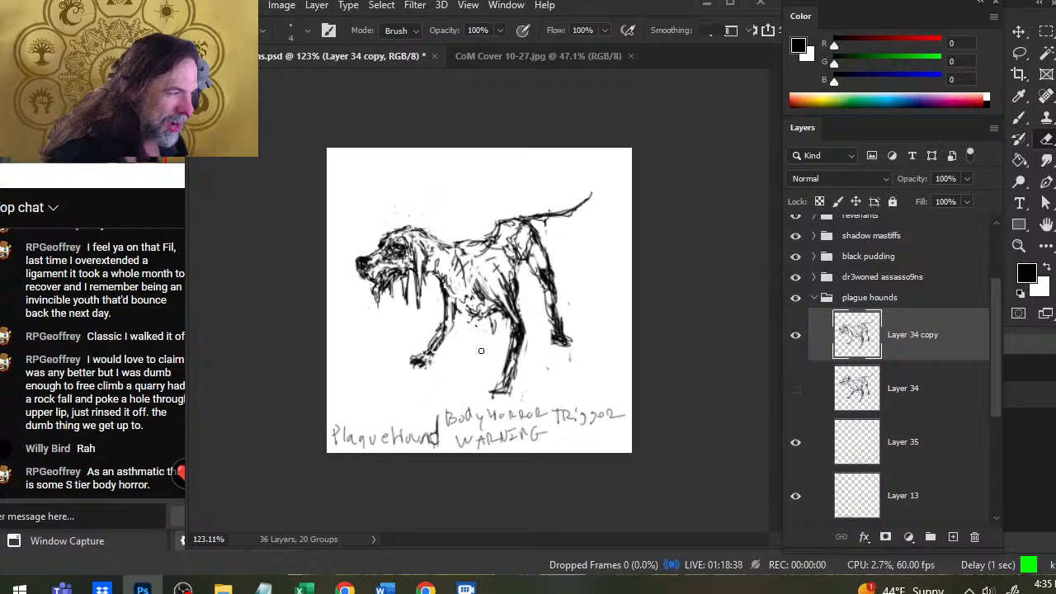
# - Strengthen the outline of the chest and upper front leg, cleaning its edges with the Eraser
pyautogui.press('b')
pyautogui.moveTo(444, 286)
pyautogui.mouseDown()
pyautogui.moveTo(467, 312)
pyautogui.moveTo(453, 309)
pyautogui.moveTo(451, 323)
pyautogui.mouseUp()
pyautogui.press('e')
pyautogui.press('b')
pyautogui.press('e')
# - Erase into the rear flank to thin the waist and redraw the inner edge of the hind thigh
pyautogui.moveTo(518, 293)
pyautogui.mouseDown()
pyautogui.moveTo(488, 328)
pyautogui.moveTo(500, 309)
pyautogui.mouseUp()
pyautogui.press('b')
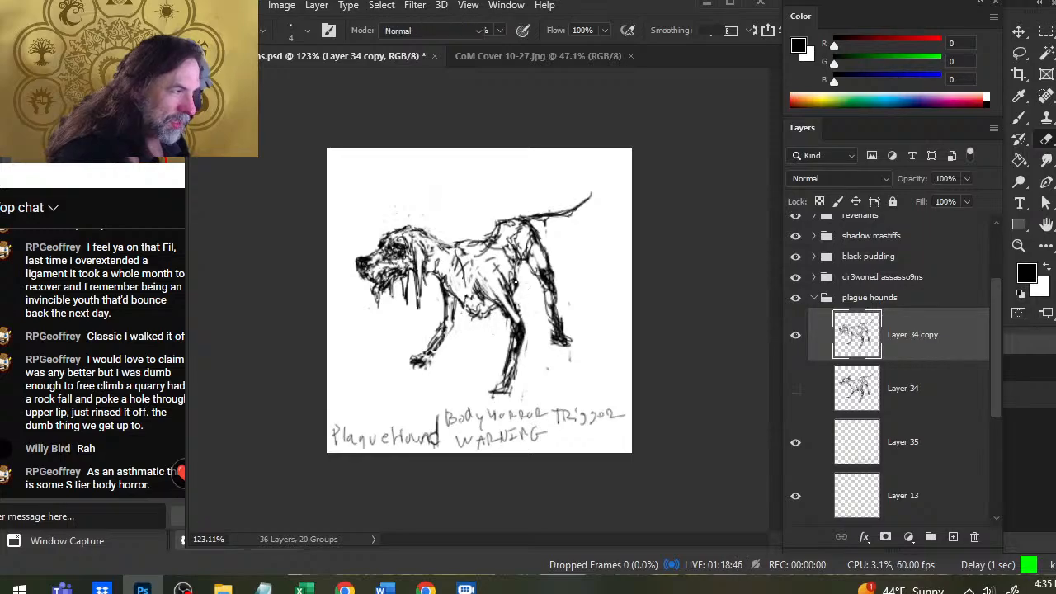
pyautogui.moveTo(528, 271)
pyautogui.mouseDown()
pyautogui.moveTo(520, 260)
pyautogui.moveTo(514, 278)
pyautogui.moveTo(524, 253)
pyautogui.moveTo(536, 274)
pyautogui.moveTo(535, 232)
pyautogui.moveTo(531, 255)
pyautogui.mouseUp()
pyautogui.press('e')
pyautogui.press('b')
pyautogui.press('e')
pyautogui.press('b')
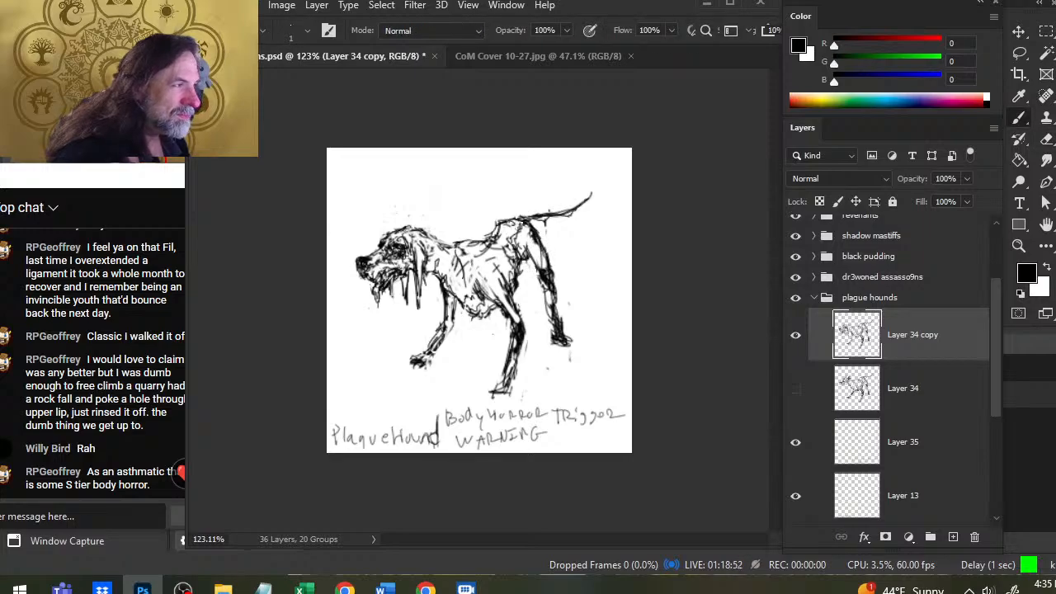
# - Draw jagged, bony bumps along the rump and hip, trimming the contour with the Eraser
pyautogui.moveTo(499, 224)
pyautogui.mouseDown()
pyautogui.moveTo(538, 217)
pyautogui.moveTo(516, 226)
pyautogui.moveTo(530, 227)
pyautogui.moveTo(530, 241)
pyautogui.mouseUp()
pyautogui.press('e')
pyautogui.press('b')
pyautogui.press('e')
pyautogui.press('b')
pyautogui.press('e')
pyautogui.moveTo(496, 225)
pyautogui.mouseDown()
pyautogui.moveTo(507, 221)
pyautogui.moveTo(493, 240)
pyautogui.mouseUp()
pyautogui.press('b')
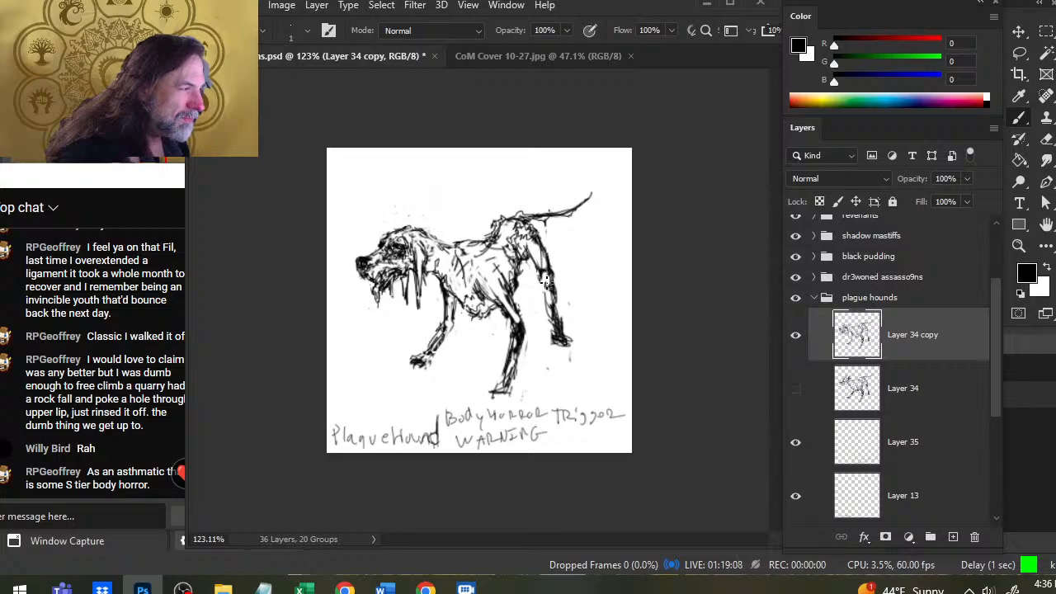
# - Thin and reshape the hind leg from the thigh down to the paw with alternating Brush and Eraser strokes
pyautogui.moveTo(545, 286)
pyautogui.mouseDown()
pyautogui.moveTo(542, 271)
pyautogui.moveTo(545, 293)
pyautogui.mouseUp()
pyautogui.press('e')
pyautogui.press('b')
pyautogui.press('e')
pyautogui.moveTo(532, 256)
pyautogui.mouseDown()
pyautogui.moveTo(543, 283)
pyautogui.moveTo(539, 258)
pyautogui.moveTo(527, 264)
pyautogui.moveTo(542, 291)
pyautogui.moveTo(536, 281)
pyautogui.moveTo(530, 305)
pyautogui.moveTo(555, 287)
pyautogui.moveTo(529, 276)
pyautogui.moveTo(555, 302)
pyautogui.moveTo(542, 296)
pyautogui.moveTo(558, 325)
pyautogui.moveTo(537, 288)
pyautogui.moveTo(549, 347)
pyautogui.moveTo(557, 304)
pyautogui.moveTo(569, 346)
pyautogui.mouseUp()
pyautogui.press('b')
pyautogui.press('e')
pyautogui.press('b')
pyautogui.press('e')
pyautogui.press('b')
pyautogui.press('e')
pyautogui.press('b')
pyautogui.press('e')
pyautogui.press('b')
pyautogui.press('e')
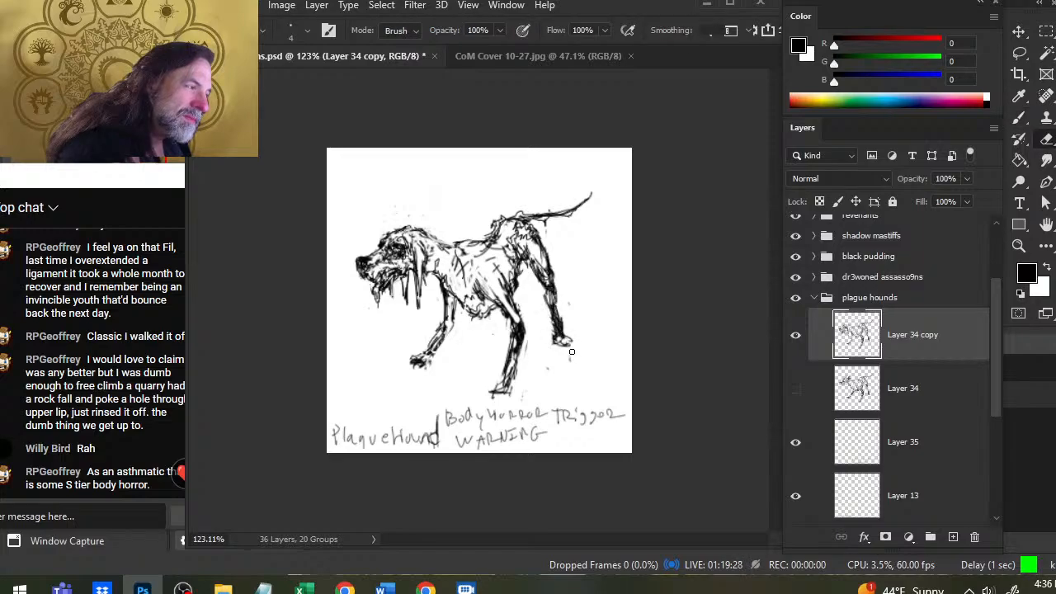
# - Trim the lower hind leg above the paw and sketch in its ankle and toes
pyautogui.moveTo(557, 311); pyautogui.dragTo(569, 333)
pyautogui.press('b')
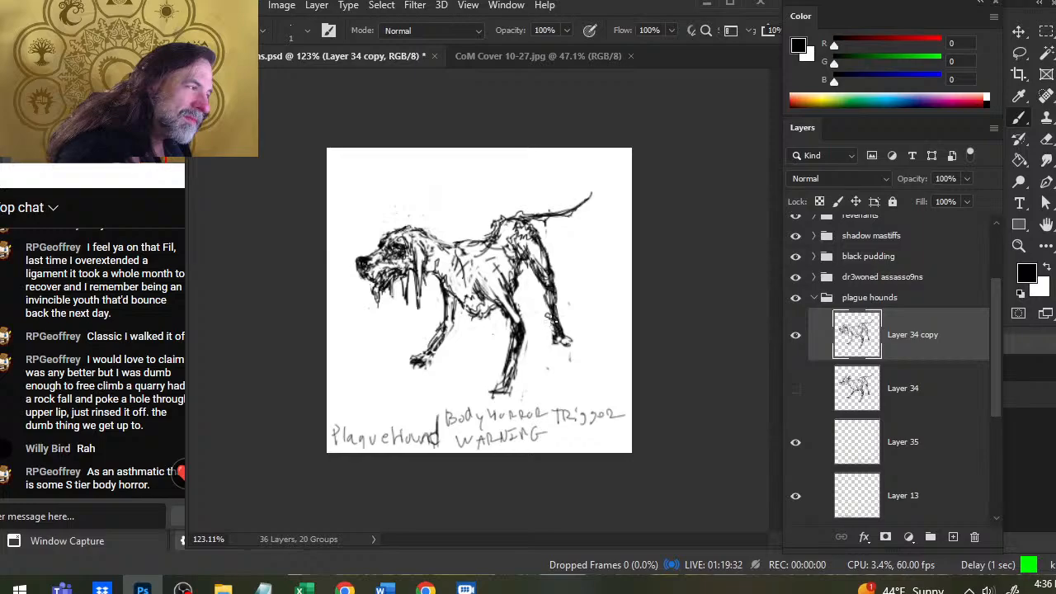
pyautogui.press('e')
pyautogui.press('b')
pyautogui.press('e')
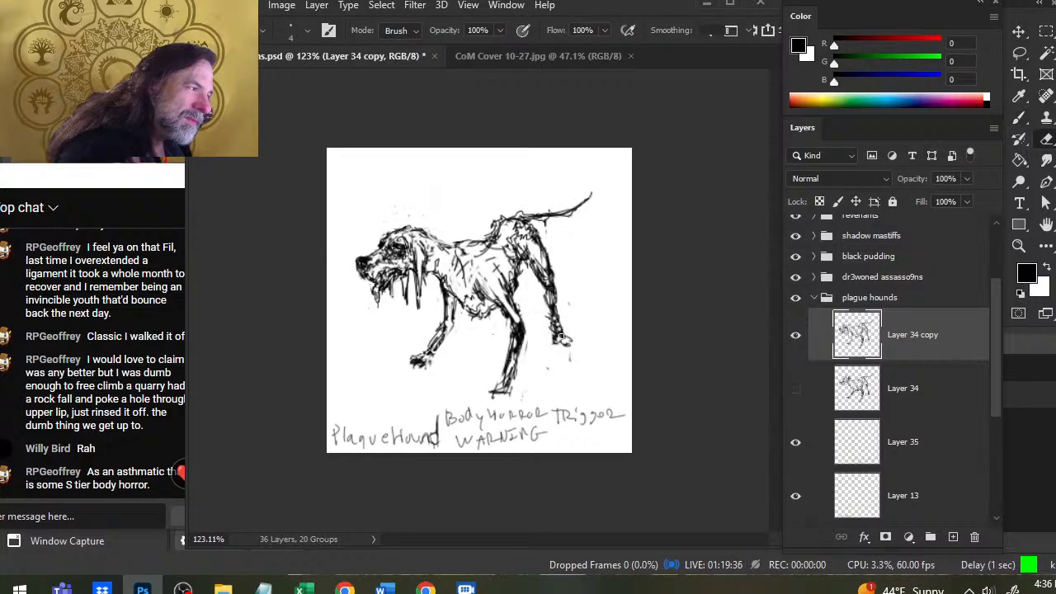
pyautogui.press('b')
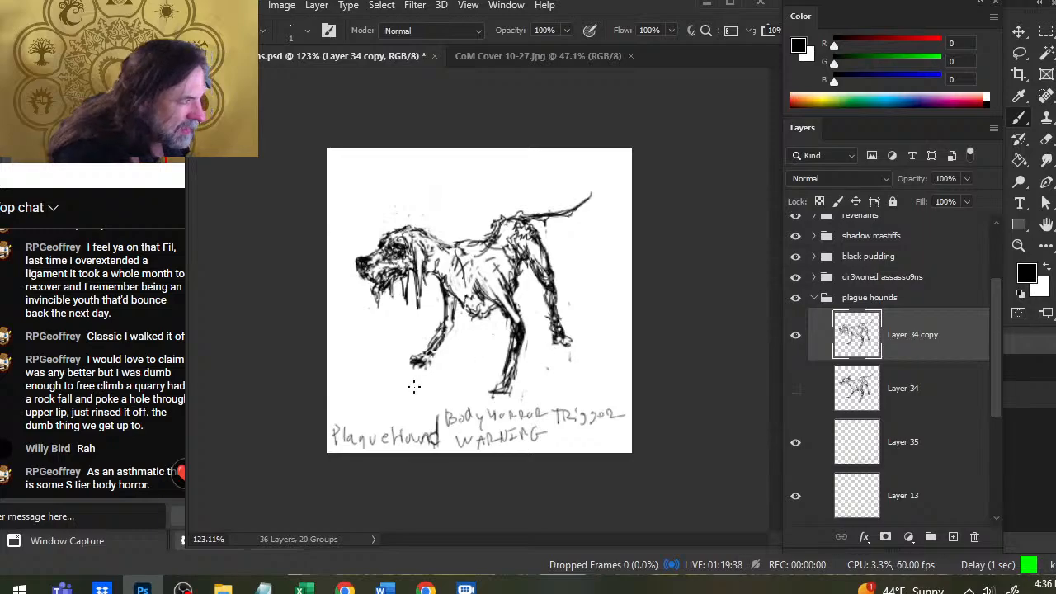
# - Roughen the bridge of the muzzle and the nose with fine Brush and Eraser touches
pyautogui.press('e')
pyautogui.press('b')
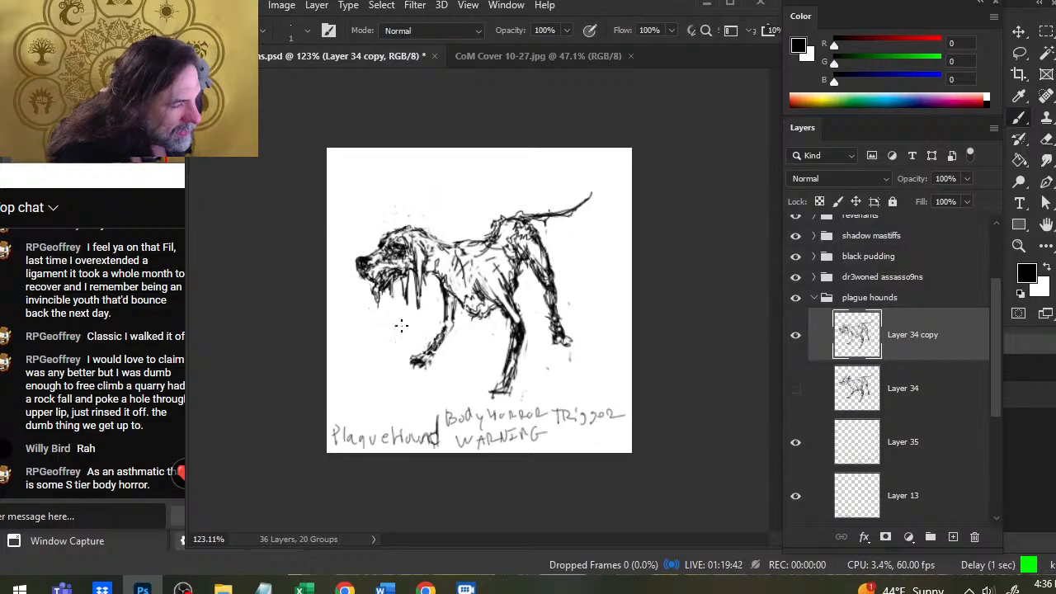
pyautogui.press('e')
pyautogui.press('b')
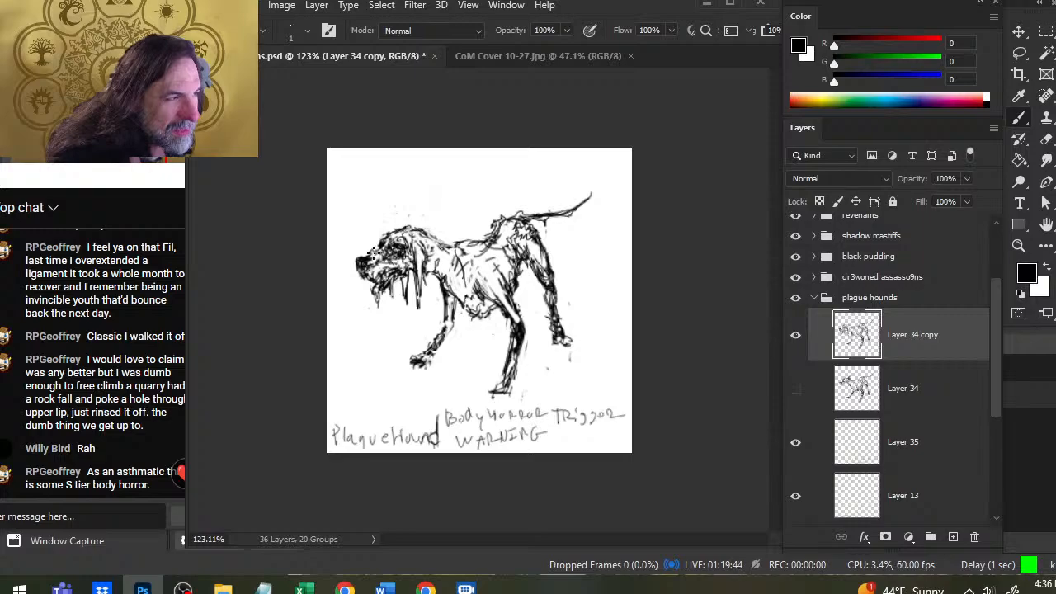
pyautogui.press('e')
pyautogui.press('b')
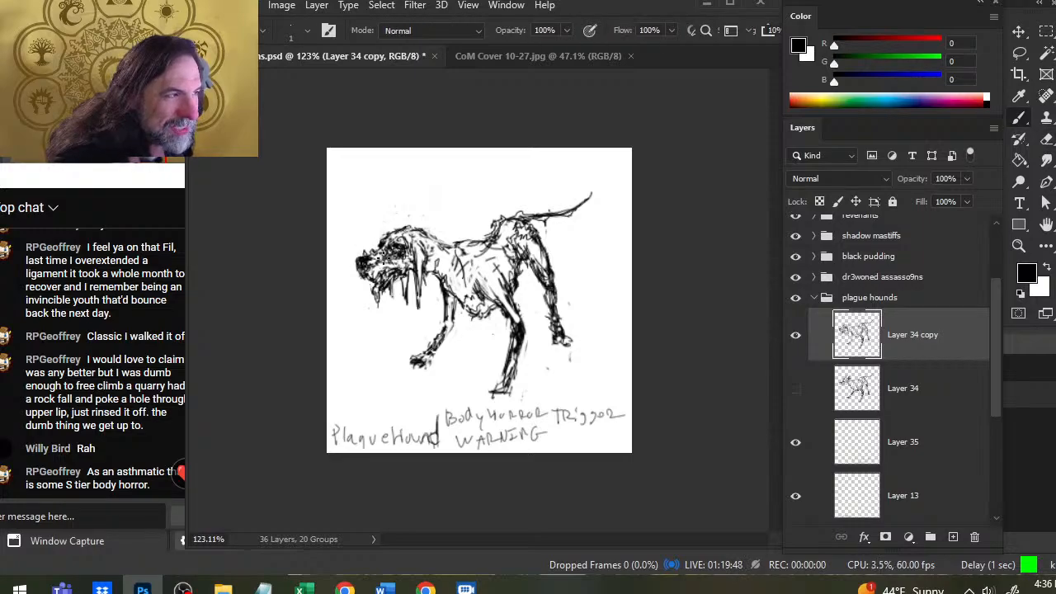
pyautogui.press('e')
pyautogui.press('b')
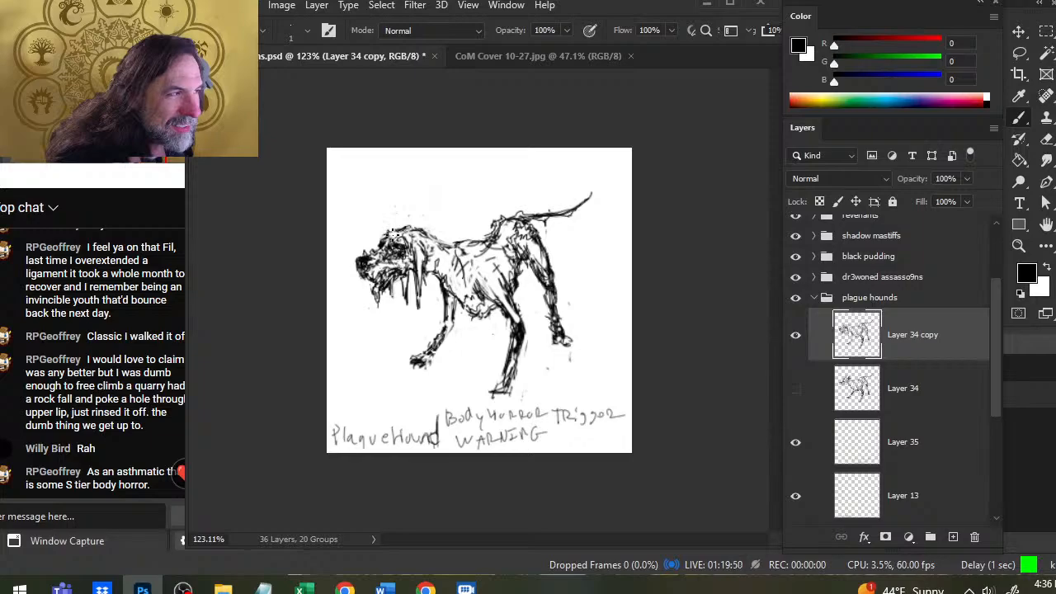
# - Add a protruding ragged brow above the eye and clean up the forehead contour around it
pyautogui.moveTo(394, 235); pyautogui.dragTo(397, 241)
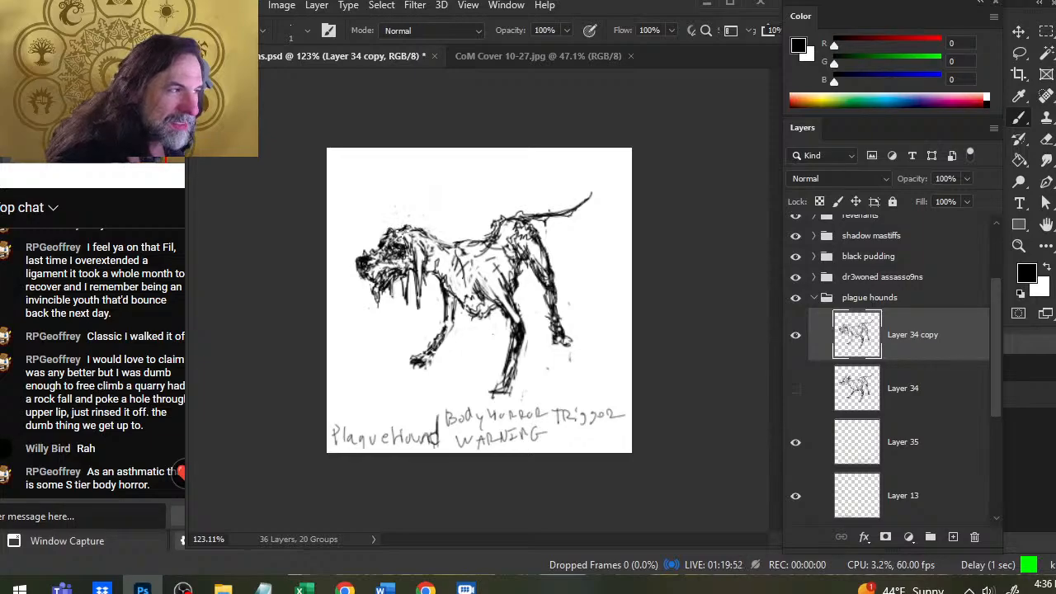
pyautogui.press('e')
pyautogui.press('b')
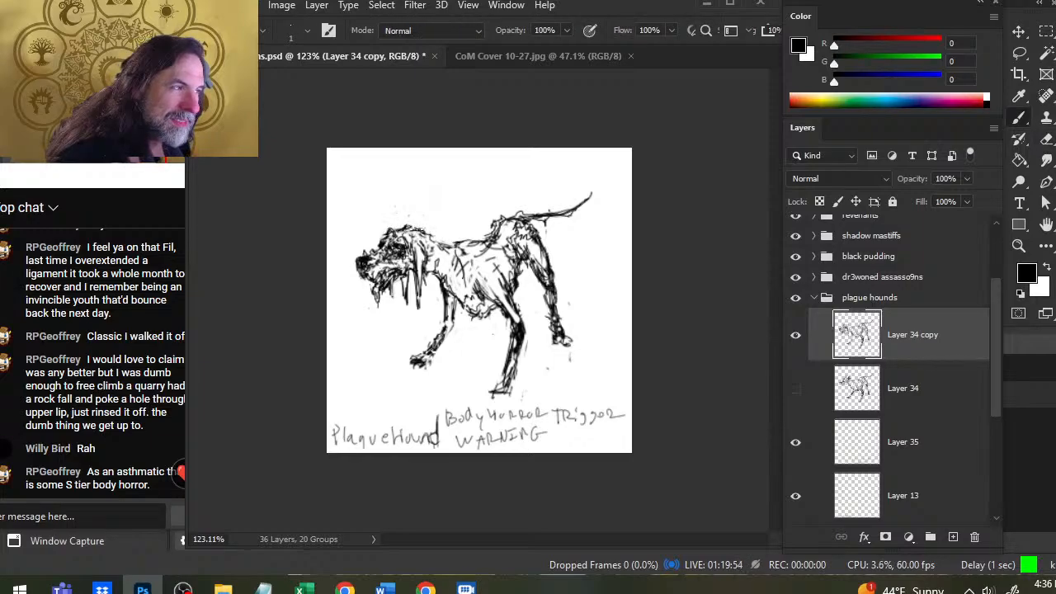
pyautogui.press('e')
pyautogui.press('b')
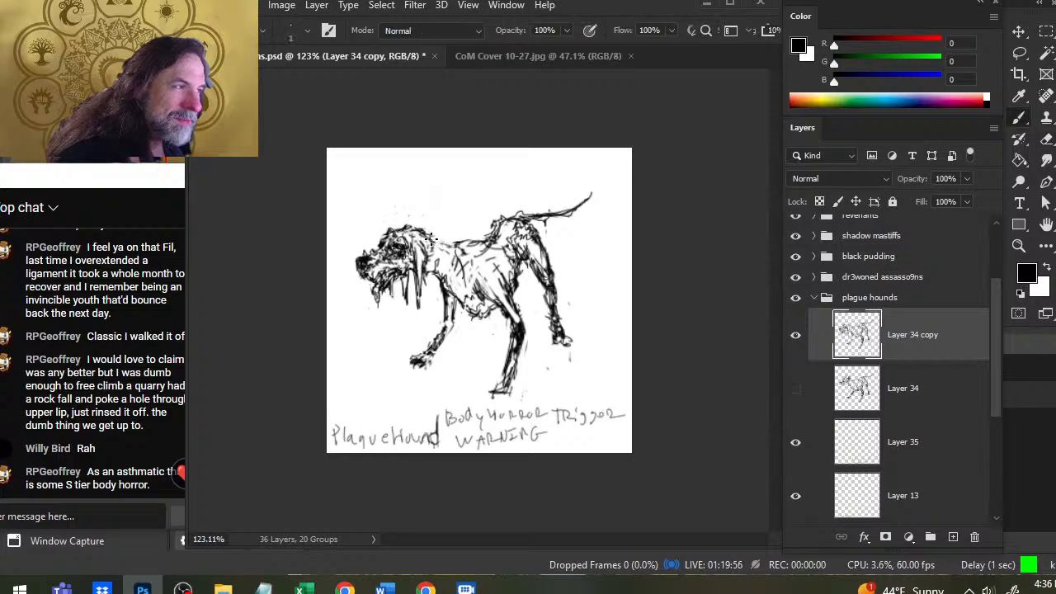
# - Rework the neck, back and ribcage lines and draw ragged strands dripping from the belly
pyautogui.moveTo(431, 239)
pyautogui.mouseDown()
pyautogui.moveTo(453, 246)
pyautogui.moveTo(454, 280)
pyautogui.moveTo(458, 272)
pyautogui.moveTo(487, 313)
pyautogui.moveTo(456, 304)
pyautogui.moveTo(482, 321)
pyautogui.moveTo(492, 307)
pyautogui.moveTo(485, 332)
pyautogui.moveTo(518, 270)
pyautogui.moveTo(518, 297)
pyautogui.moveTo(517, 260)
pyautogui.moveTo(516, 272)
pyautogui.mouseUp()
pyautogui.press('e')
pyautogui.press('b')
pyautogui.press('e')
pyautogui.press('b')
pyautogui.press('e')
pyautogui.press('b')
pyautogui.press('e')
pyautogui.press('b')
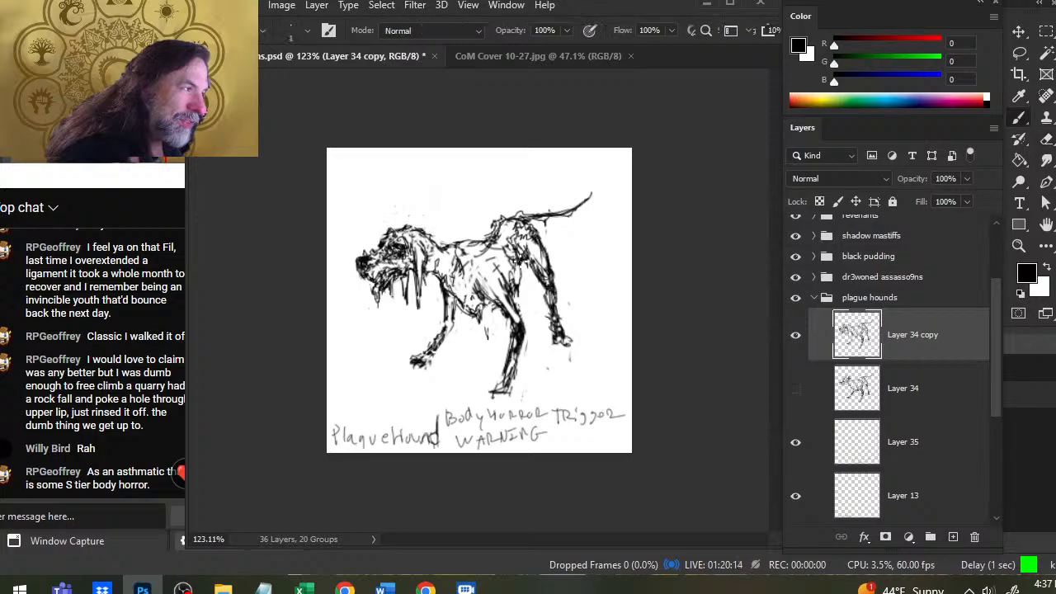
# - Refine the flank, inner thigh and hip of the hind leg with short Brush and Eraser strokes
pyautogui.moveTo(520, 275)
pyautogui.mouseDown()
pyautogui.moveTo(517, 298)
pyautogui.moveTo(515, 254)
pyautogui.moveTo(525, 256)
pyautogui.moveTo(511, 297)
pyautogui.moveTo(517, 272)
pyautogui.mouseUp()
pyautogui.press('e')
pyautogui.press('b')
pyautogui.press('e')
pyautogui.press('b')
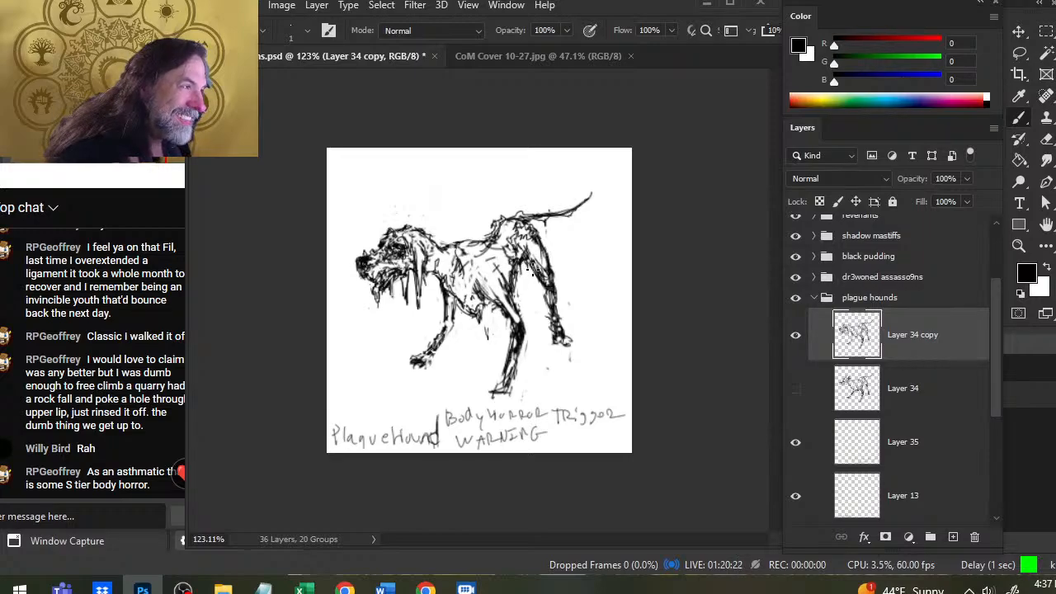
pyautogui.press('e')
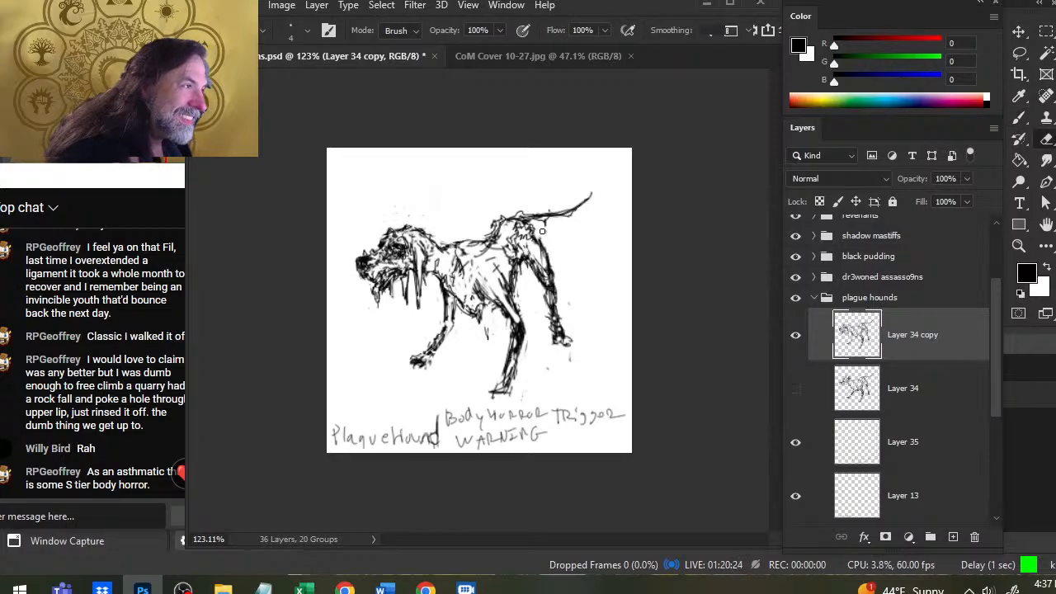
pyautogui.press('b')
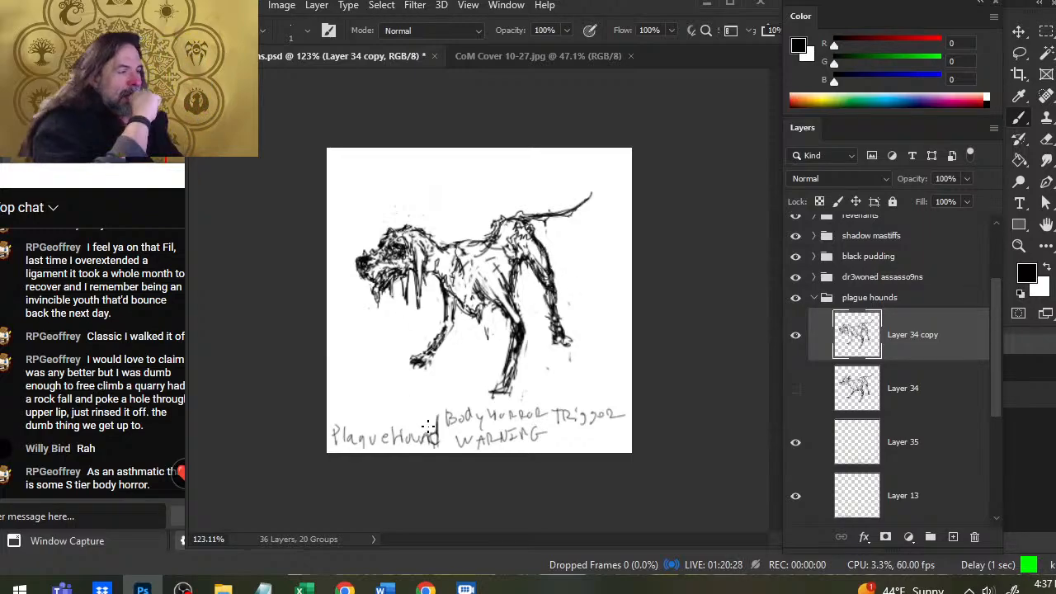
# - Erase the stray mark beneath the belly and refine the middle leg and its paw with short Brush and Eraser strokes
pyautogui.press('e')
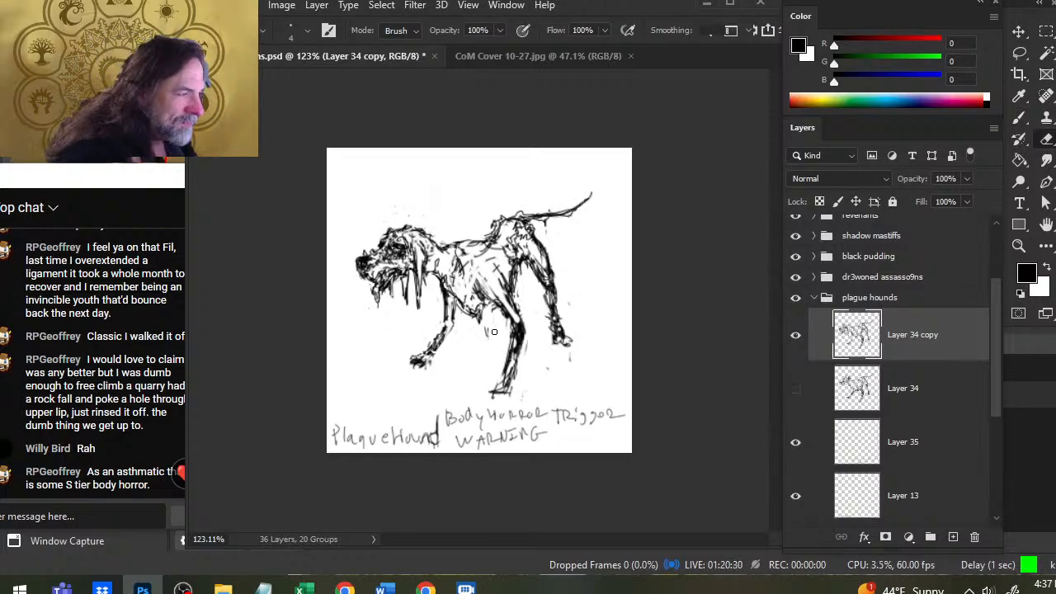
pyautogui.moveTo(494, 331); pyautogui.dragTo(493, 327)
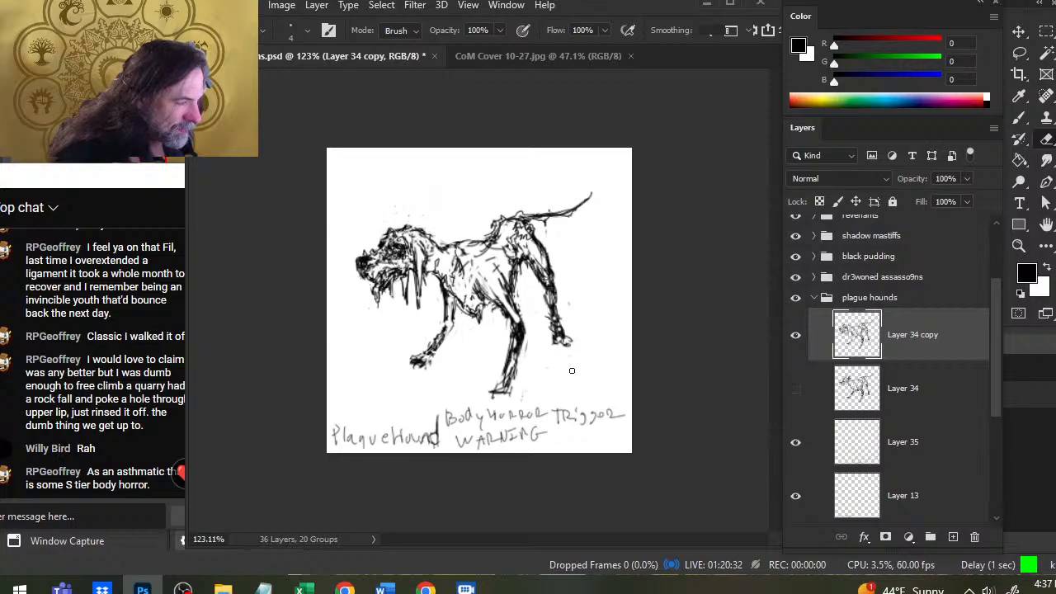
pyautogui.press('b')
pyautogui.moveTo(498, 395)
pyautogui.mouseDown()
pyautogui.moveTo(512, 394)
pyautogui.moveTo(514, 365)
pyautogui.moveTo(482, 291)
pyautogui.moveTo(518, 321)
pyautogui.moveTo(505, 320)
pyautogui.moveTo(522, 340)
pyautogui.moveTo(518, 356)
pyautogui.moveTo(527, 344)
pyautogui.mouseUp()
pyautogui.press('e')
pyautogui.press('b')
pyautogui.press('e')
pyautogui.press('b')
pyautogui.press('e')
pyautogui.press('b')
pyautogui.press('e')
pyautogui.press('b')
# - Draw ragged hanging lines along the rear belly and trim them up to the middle leg
pyautogui.moveTo(474, 322)
pyautogui.mouseDown()
pyautogui.moveTo(488, 310)
pyautogui.moveTo(486, 288)
pyautogui.moveTo(485, 297)
pyautogui.mouseUp()
pyautogui.press('e')
pyautogui.press('b')
pyautogui.moveTo(484, 296); pyautogui.dragTo(507, 312)
pyautogui.press('e')
pyautogui.press('b')
# - Lasso and shift the lower front leg slightly toward the body, and raise the middle leg's paw a little
pyautogui.press('l')
pyautogui.moveTo(431, 321)
pyautogui.mouseDown()
pyautogui.moveTo(388, 363)
pyautogui.moveTo(472, 338)
pyautogui.moveTo(429, 320)
pyautogui.moveTo(447, 299)
pyautogui.moveTo(447, 340)
pyautogui.mouseUp()
pyautogui.press('v')
pyautogui.hotkey('ctrl', 'd')
pyautogui.press('l')
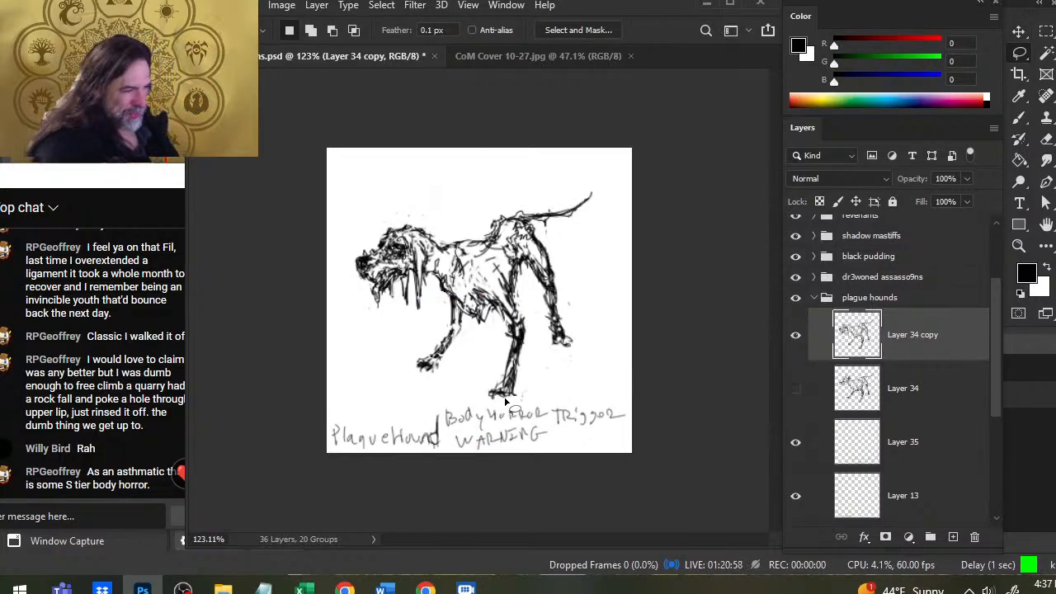
pyautogui.moveTo(513, 399)
pyautogui.mouseDown()
pyautogui.moveTo(535, 357)
pyautogui.moveTo(513, 397)
pyautogui.mouseUp()
pyautogui.press('v')
pyautogui.hotkey('ctrl', 'd')
# - Clean up around the middle paw and redraw the leg's shin and upper contour with darker Brush lines
pyautogui.press('e')
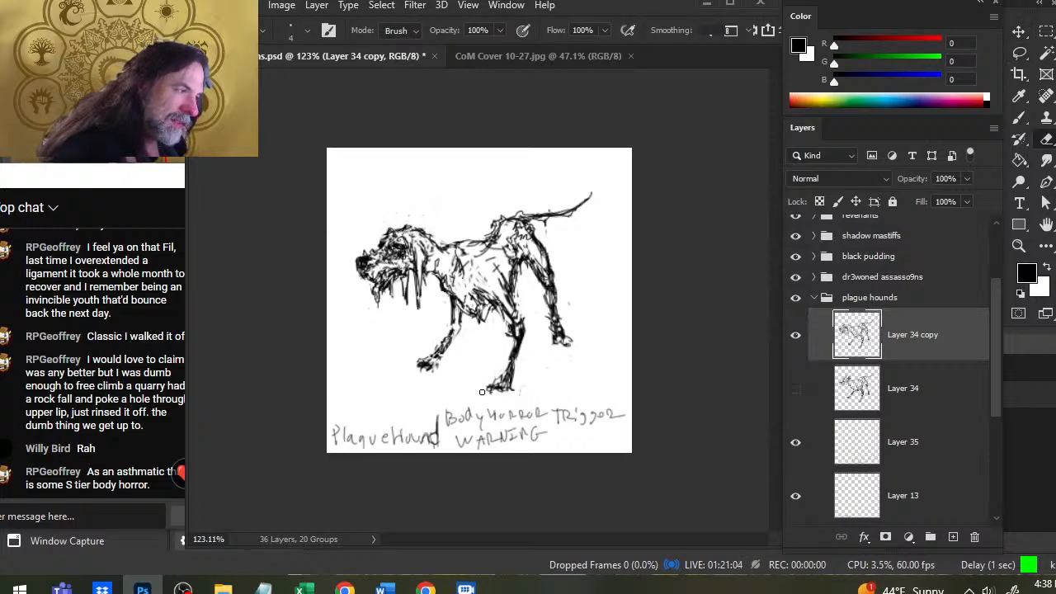
pyautogui.press('b')
pyautogui.moveTo(498, 390)
pyautogui.mouseDown()
pyautogui.moveTo(511, 389)
pyautogui.moveTo(523, 320)
pyautogui.mouseUp()
pyautogui.moveTo(499, 280); pyautogui.dragTo(517, 330)
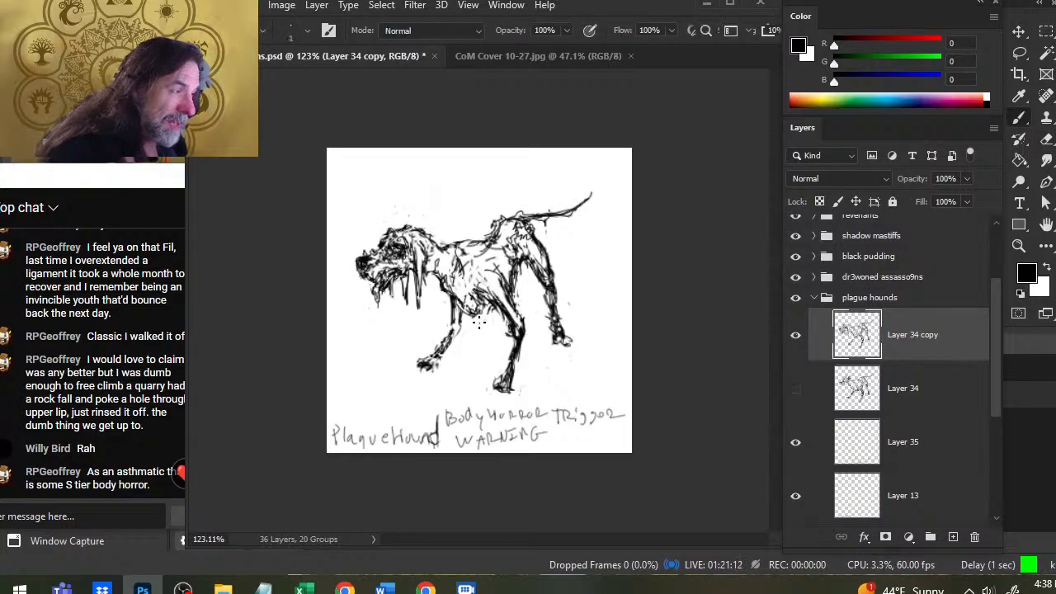
# - Draw a dark far leg beneath the belly and shift its foot toward the middle leg
pyautogui.press('e')
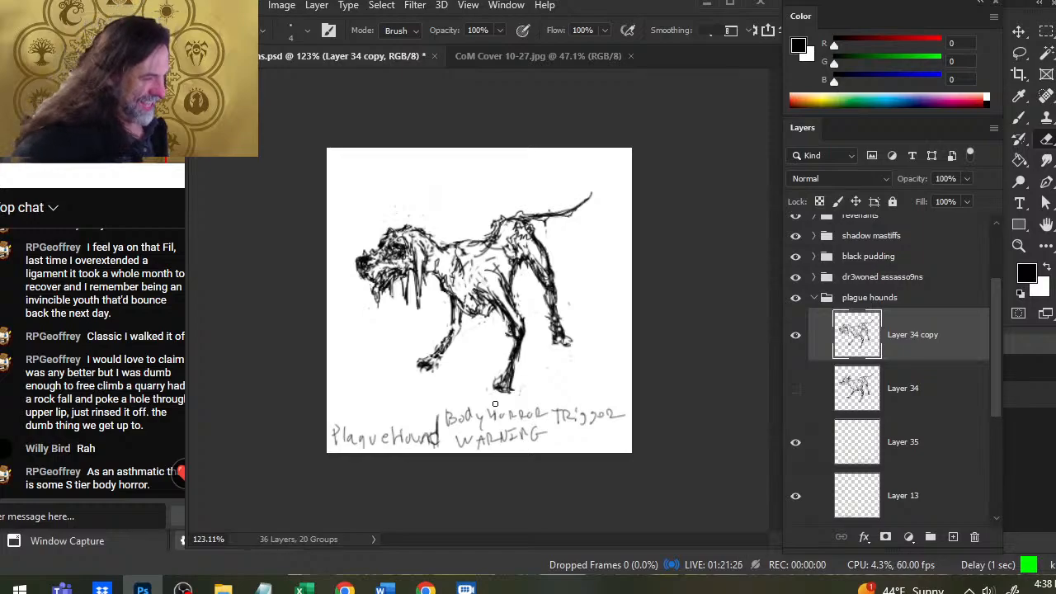
pyautogui.press('b')
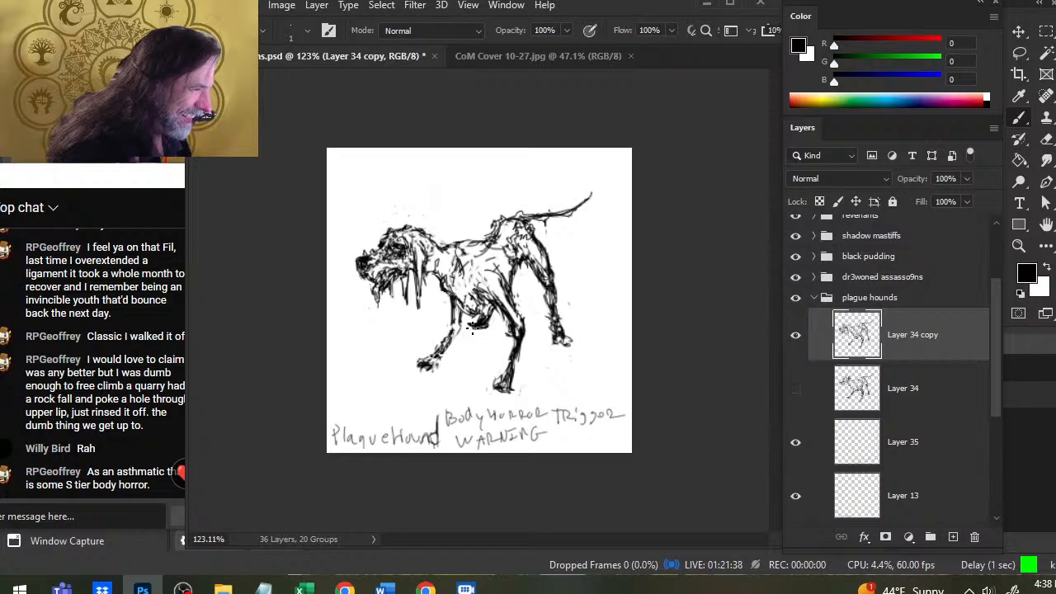
pyautogui.press('l')
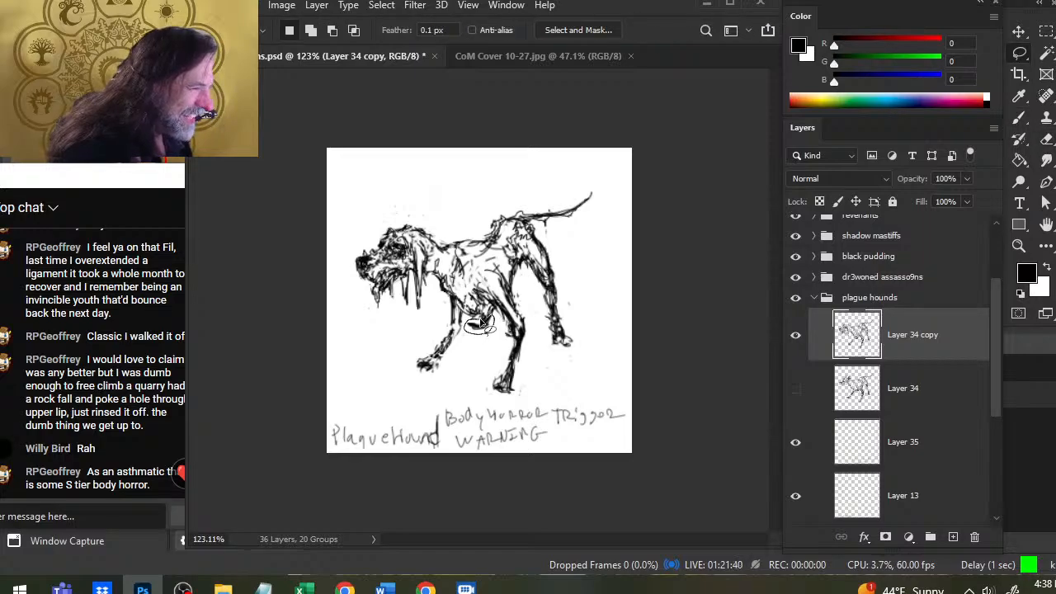
pyautogui.moveTo(481, 319)
pyautogui.mouseDown()
pyautogui.moveTo(495, 321)
pyautogui.moveTo(480, 328)
pyautogui.moveTo(491, 322)
pyautogui.mouseUp()
pyautogui.hotkey('ctrl', 'd')
pyautogui.press('b')
pyautogui.press('e')
pyautogui.press('b')
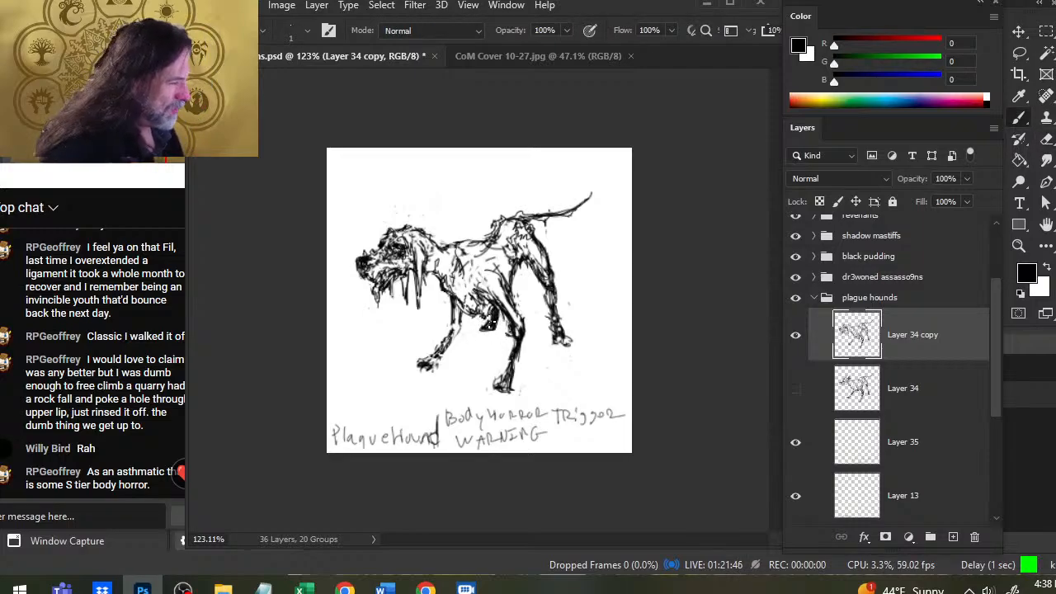
# - Refine the haunch and upper thigh of the hind leg with alternating Brush and Eraser strokes
pyautogui.press('e')
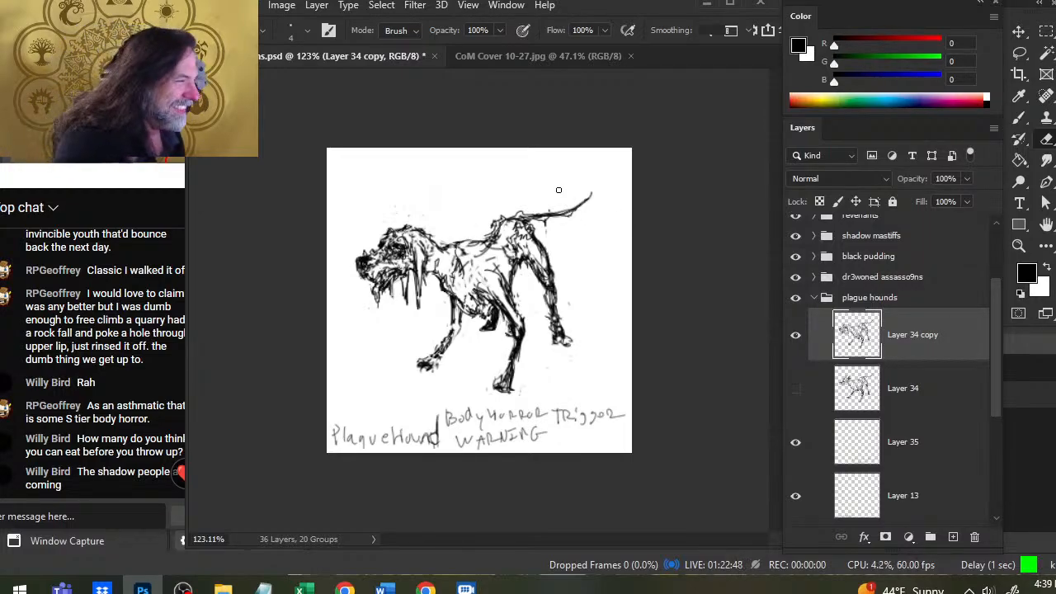
pyautogui.press('b')
pyautogui.moveTo(512, 231)
pyautogui.mouseDown()
pyautogui.moveTo(517, 257)
pyautogui.moveTo(527, 234)
pyautogui.moveTo(546, 251)
pyautogui.mouseUp()
pyautogui.press('e')
pyautogui.press('b')
pyautogui.press('e')
pyautogui.press('b')
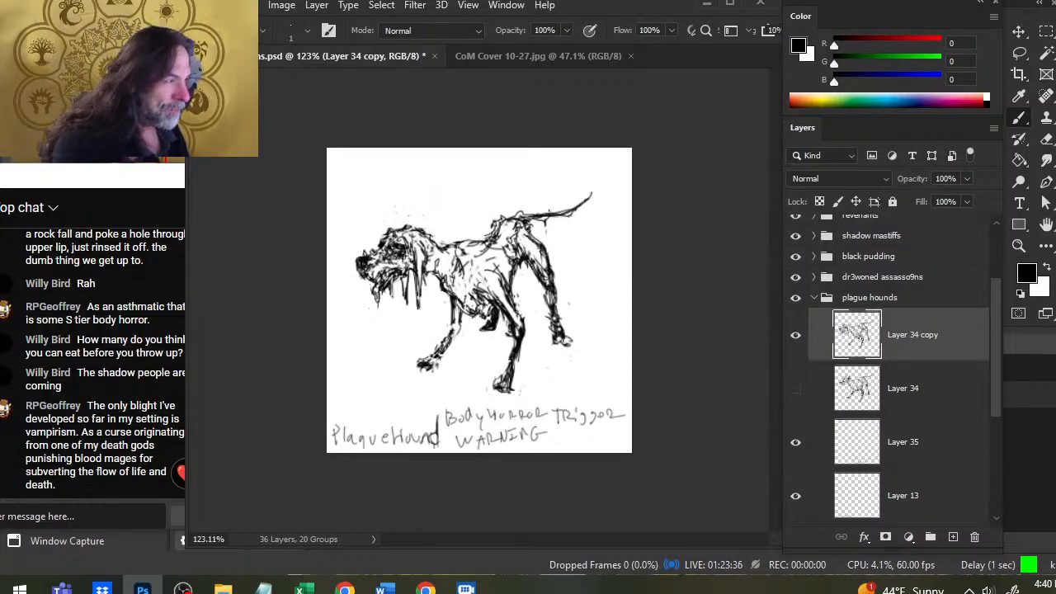
# - Lasso the outer half of the tail and use Free Transform to rotate and lower it into a drooping curve
pyautogui.press('l')
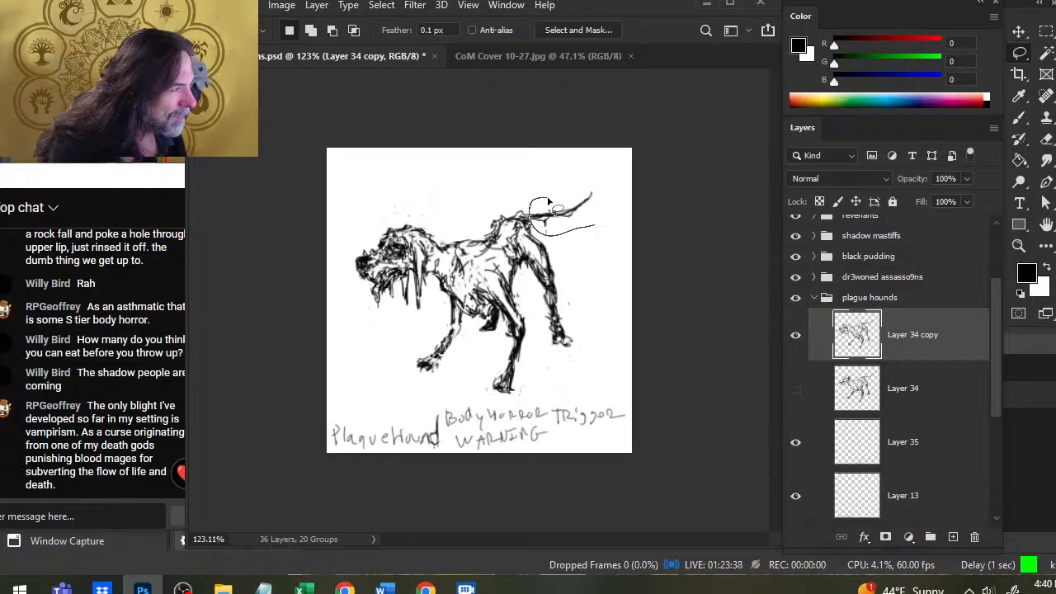
pyautogui.moveTo(549, 200)
pyautogui.mouseDown()
pyautogui.moveTo(591, 193)
pyautogui.moveTo(555, 198)
pyautogui.mouseUp()
pyautogui.rightClick(515, 174)
pyautogui.click(610, 337)
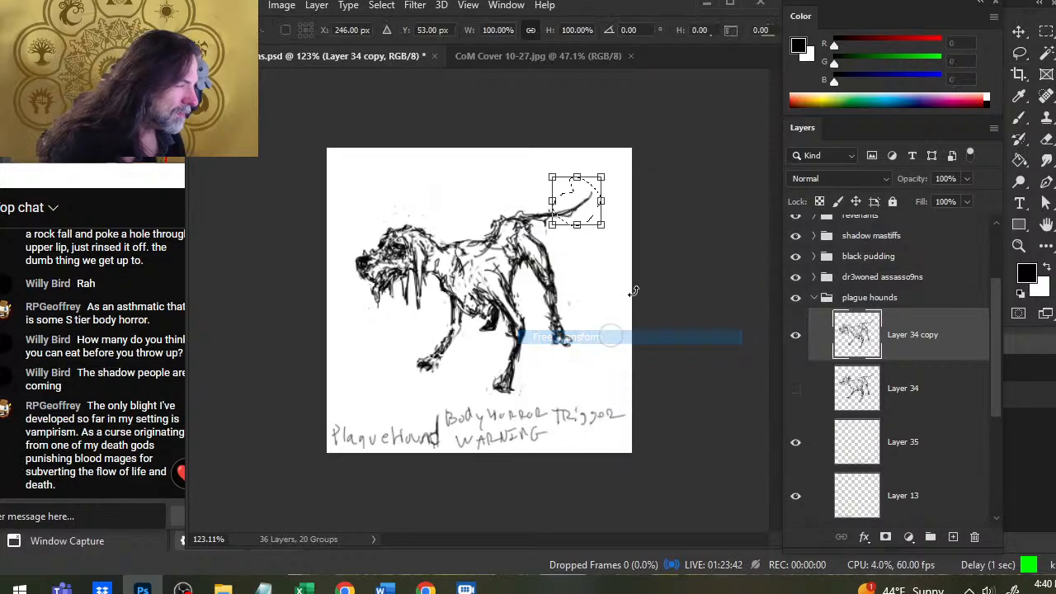
pyautogui.moveTo(653, 286); pyautogui.dragTo(624, 320)
pyautogui.moveTo(587, 213); pyautogui.dragTo(585, 226)
pyautogui.moveTo(629, 257); pyautogui.dragTo(611, 274)
pyautogui.moveTo(583, 214); pyautogui.dragTo(582, 226)
pyautogui.press('Return')
pyautogui.press('l')
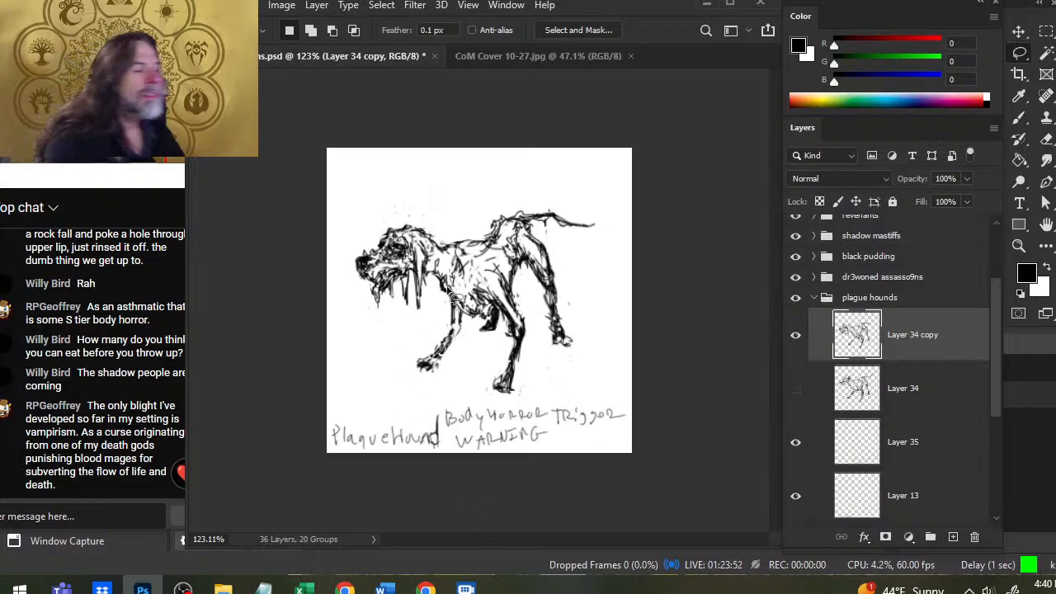
# - Rework the neck and back contour and add bony Brush lines across the shoulder, ribcage and belly
pyautogui.press('b')
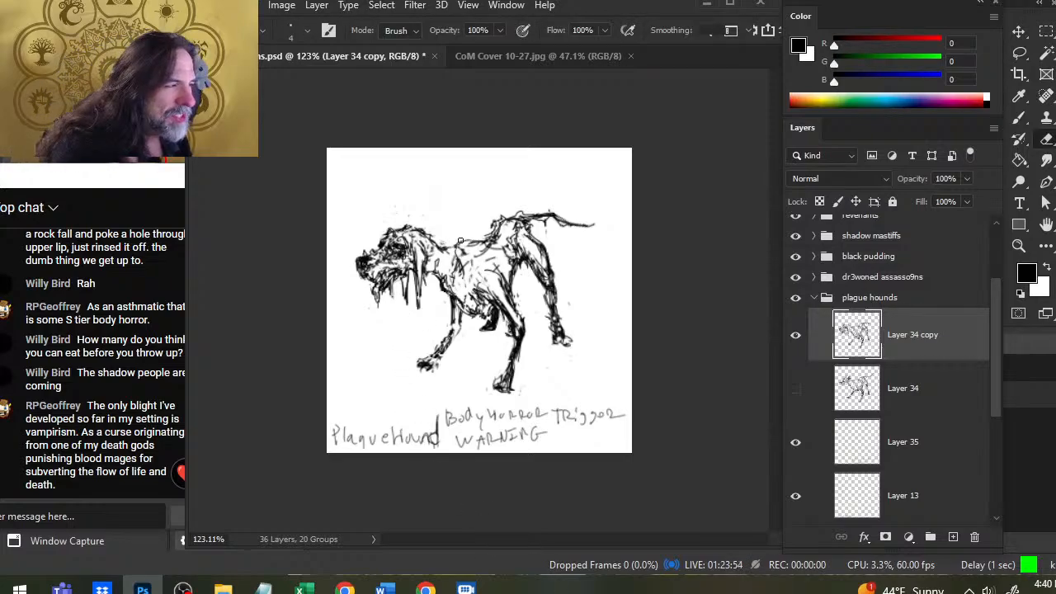
pyautogui.press('e')
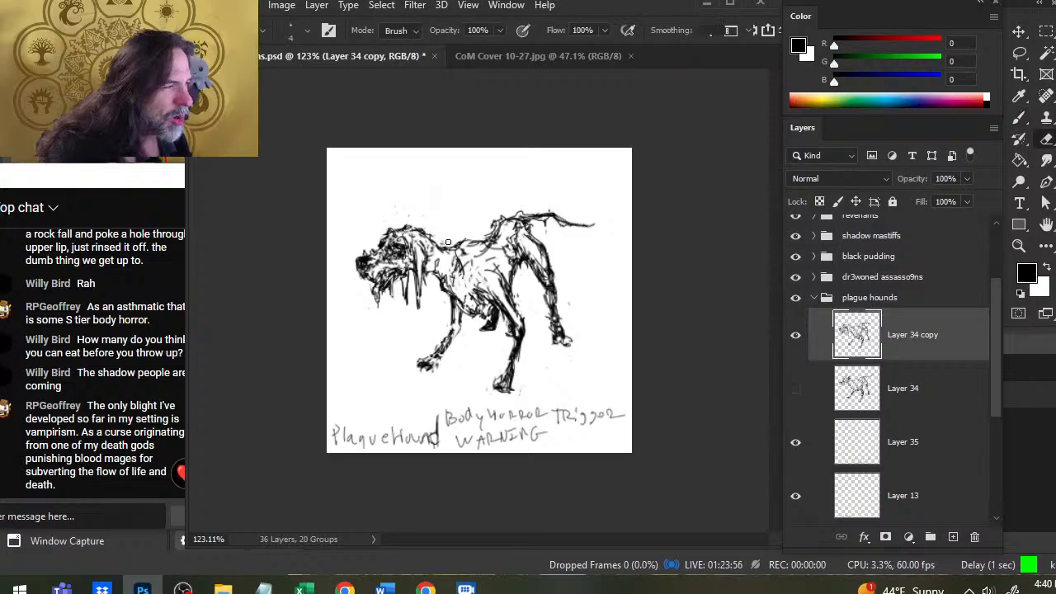
pyautogui.press('b')
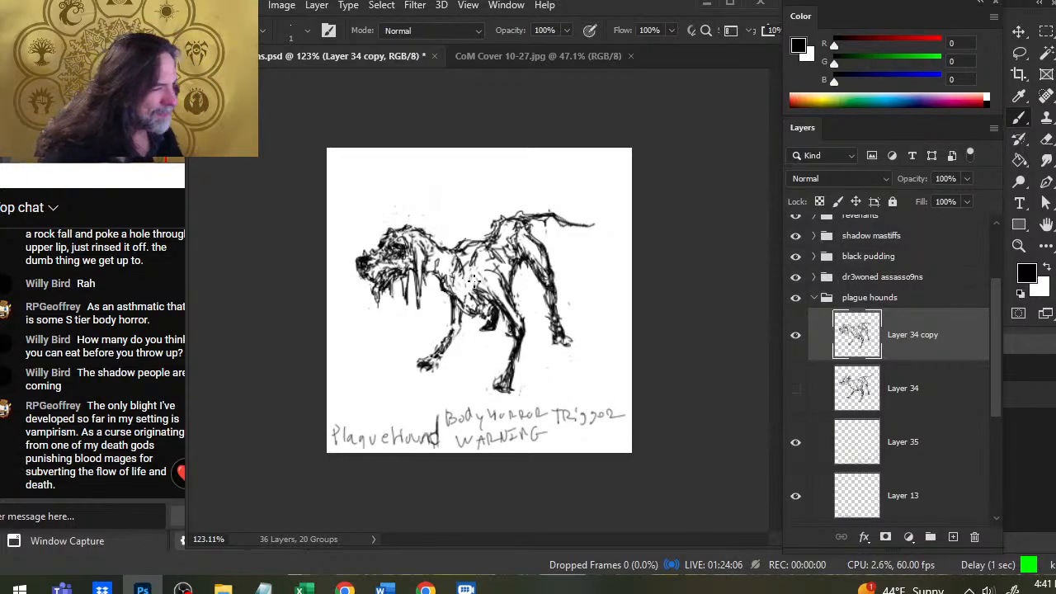
pyautogui.moveTo(482, 289); pyautogui.dragTo(466, 285)
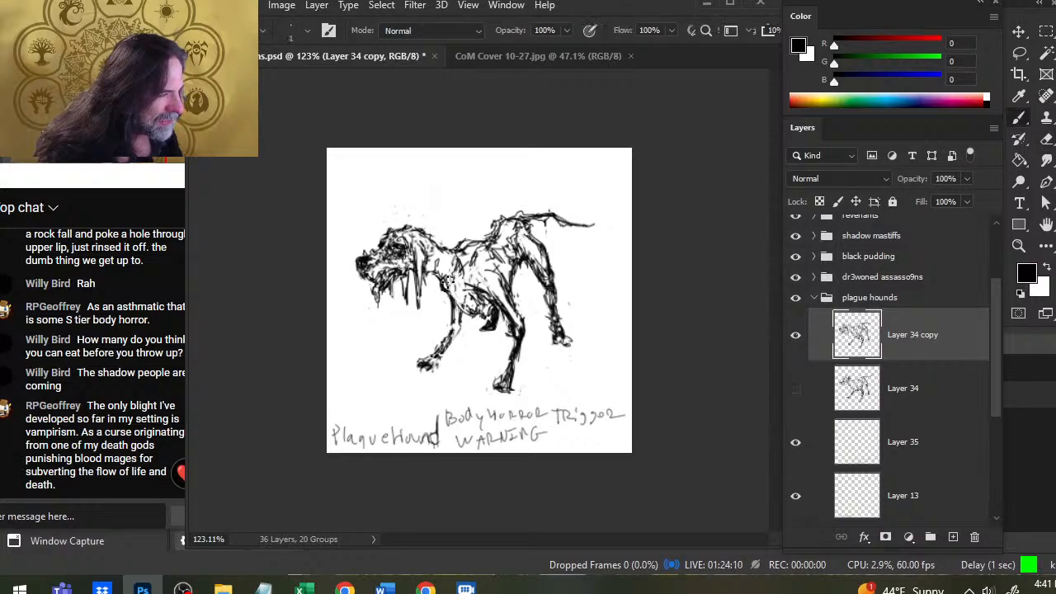
pyautogui.moveTo(455, 306); pyautogui.dragTo(471, 316)
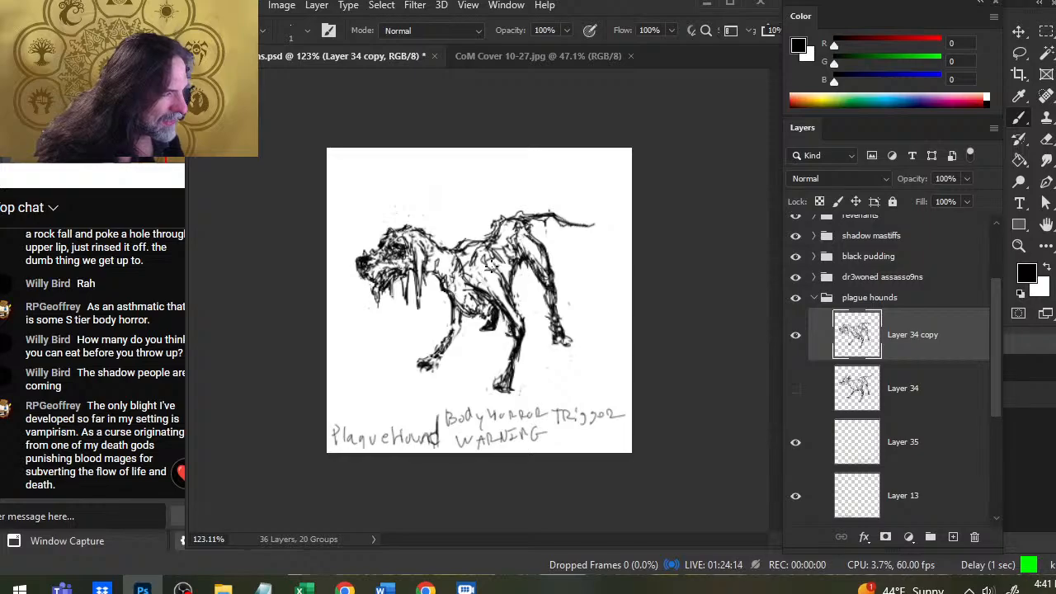
pyautogui.moveTo(483, 255); pyautogui.dragTo(491, 268)
# - Refine the upper middle leg and the underside of the belly with fine Brush and Eraser touches
pyautogui.press('e')
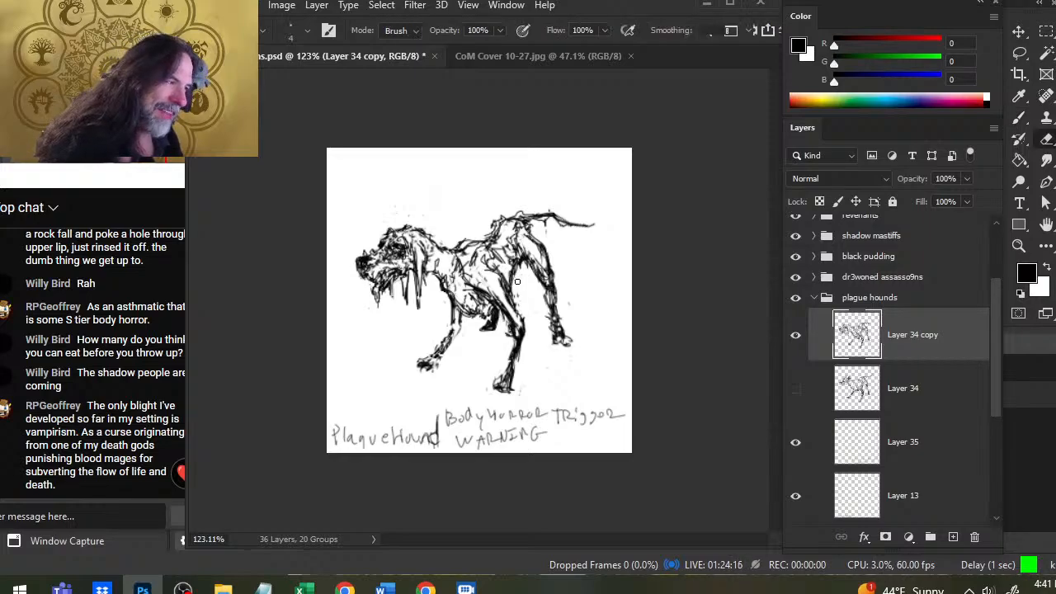
pyautogui.press('b')
pyautogui.press('e')
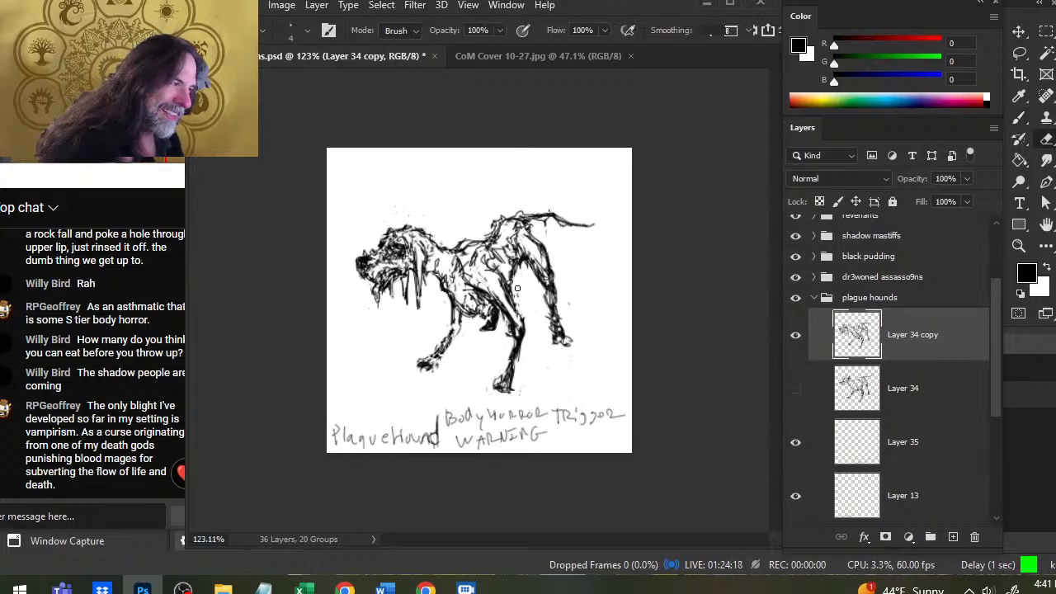
pyautogui.press('b')
pyautogui.press('e')
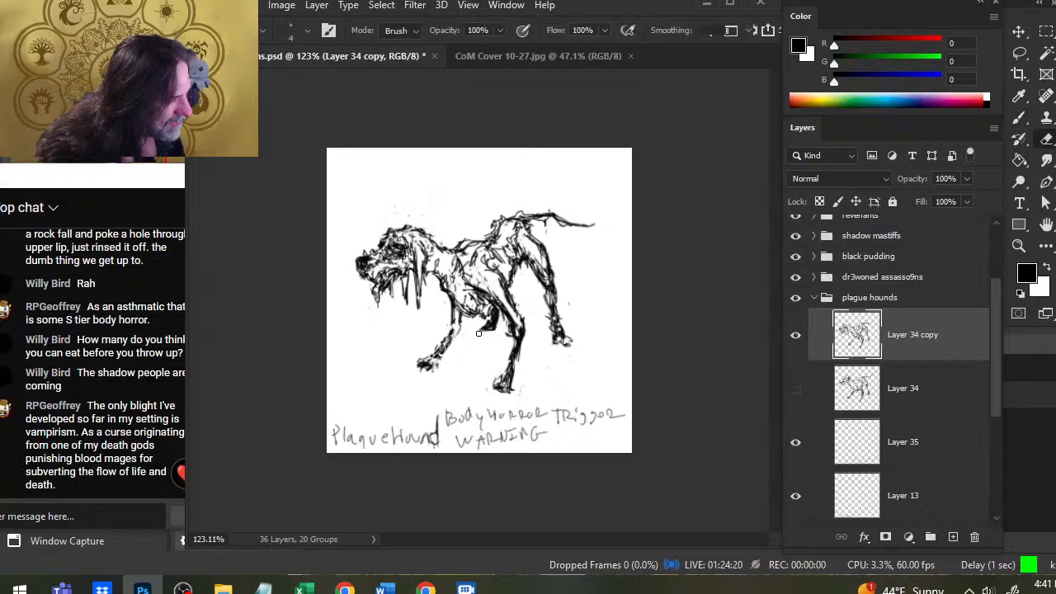
pyautogui.press('b')
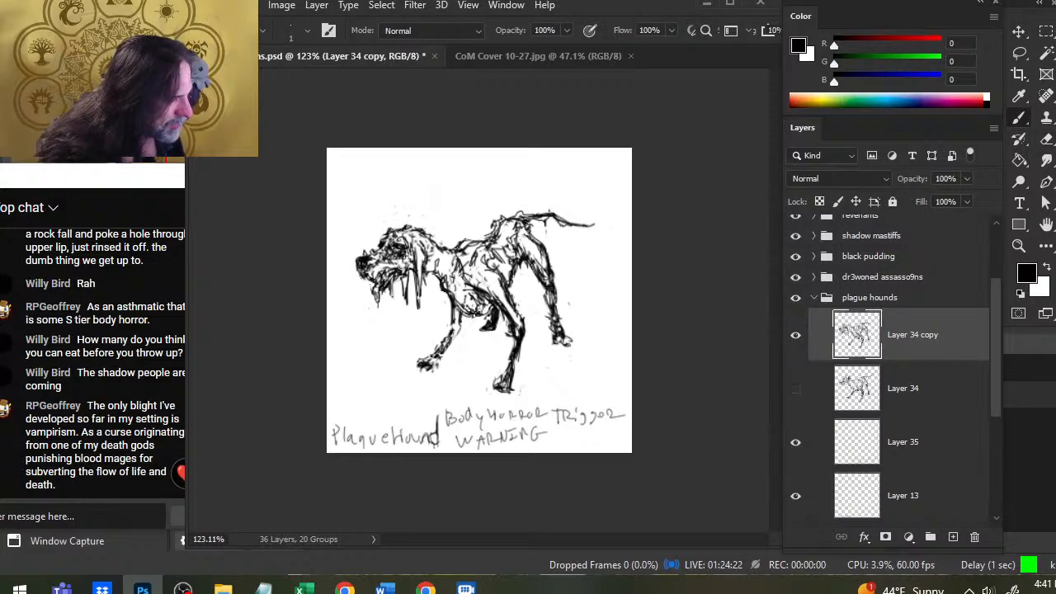
# - Shift the lower front leg slightly forward, away from the belly, and touch up its outline with Brush and Eraser
pyautogui.press('l')
pyautogui.moveTo(475, 329)
pyautogui.mouseDown()
pyautogui.moveTo(452, 304)
pyautogui.moveTo(414, 356)
pyautogui.moveTo(472, 326)
pyautogui.moveTo(455, 349)
pyautogui.mouseUp()
pyautogui.hotkey('ctrl', 'd')
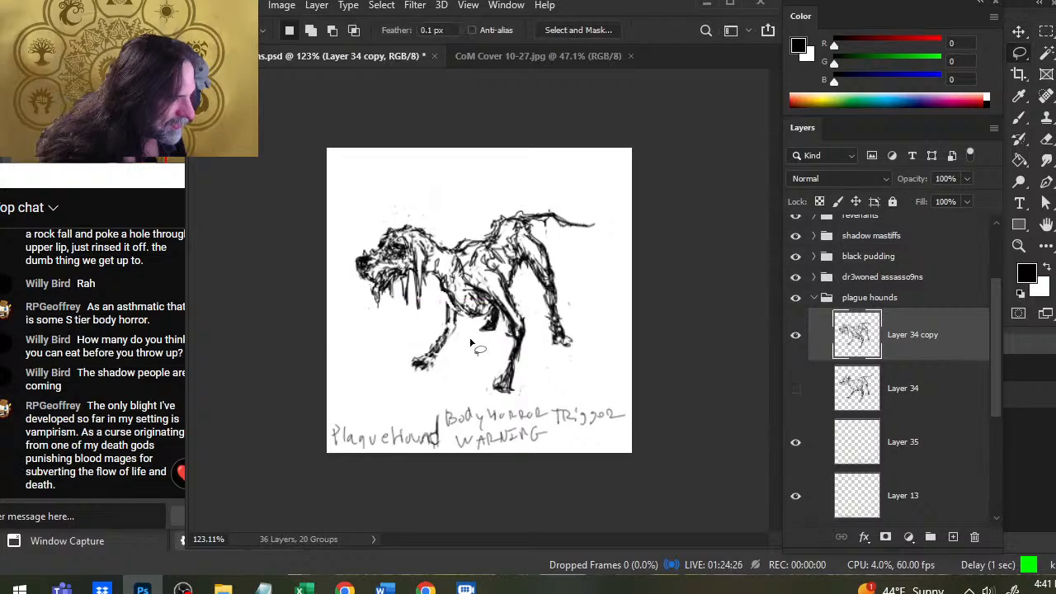
pyautogui.press('b')
pyautogui.press('e')
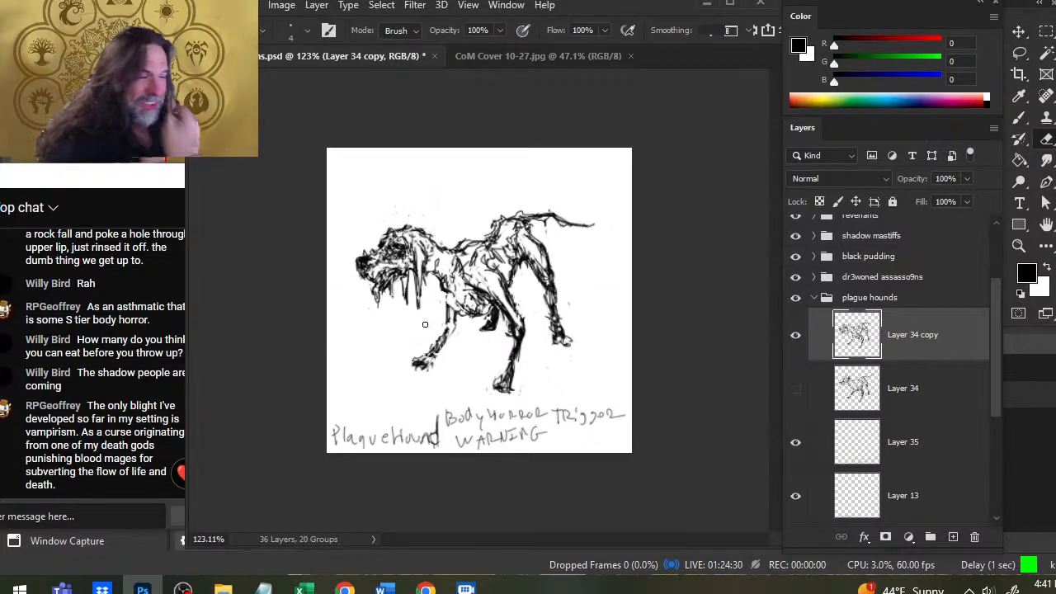
pyautogui.press('b')
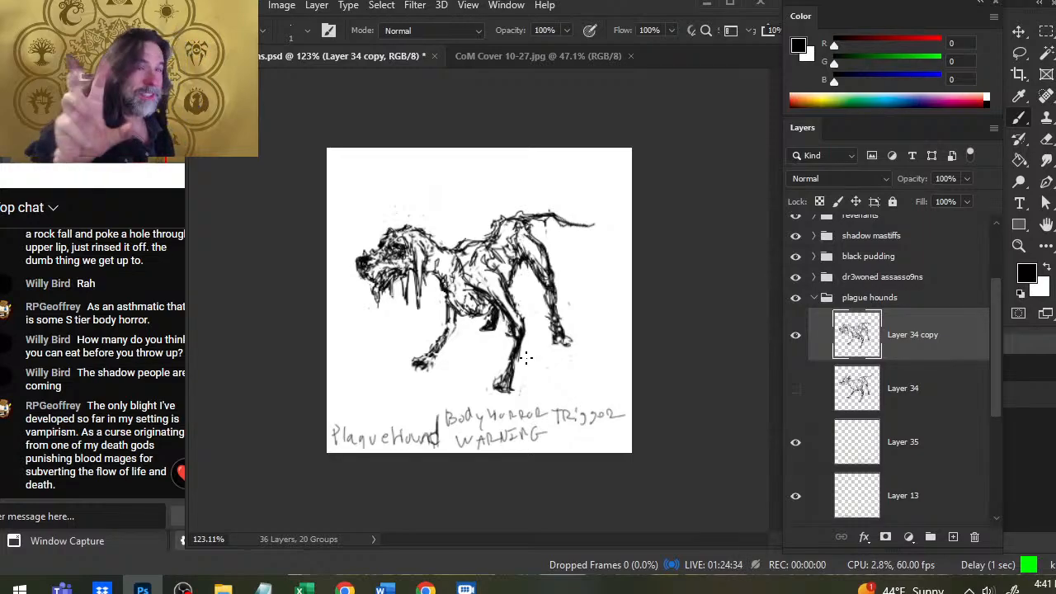
pyautogui.press('e')
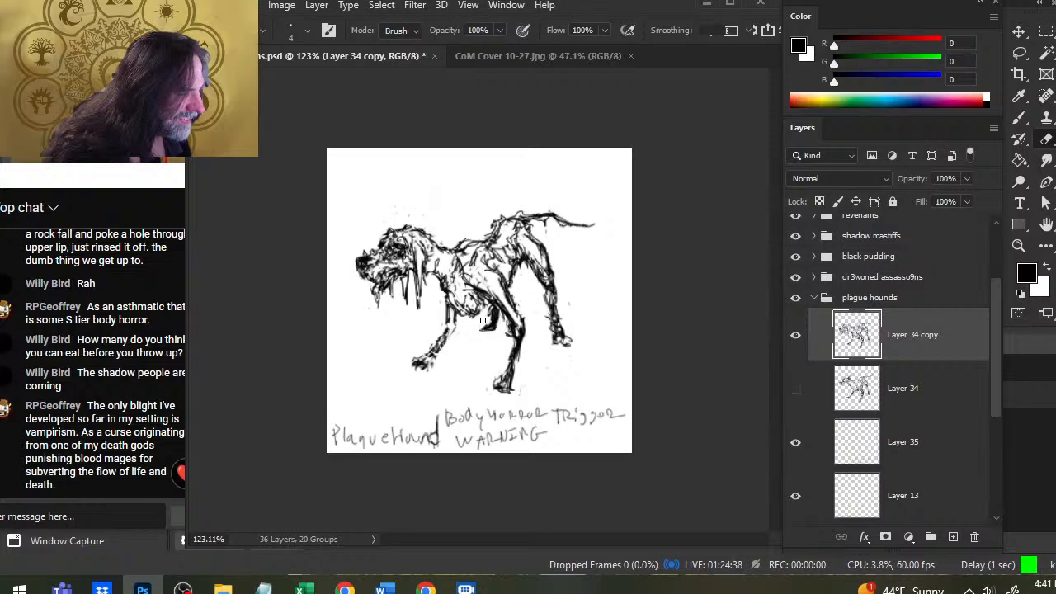
# - Select the far leg beneath the belly and reposition its foot, tucking it closer behind the middle leg
pyautogui.press('l')
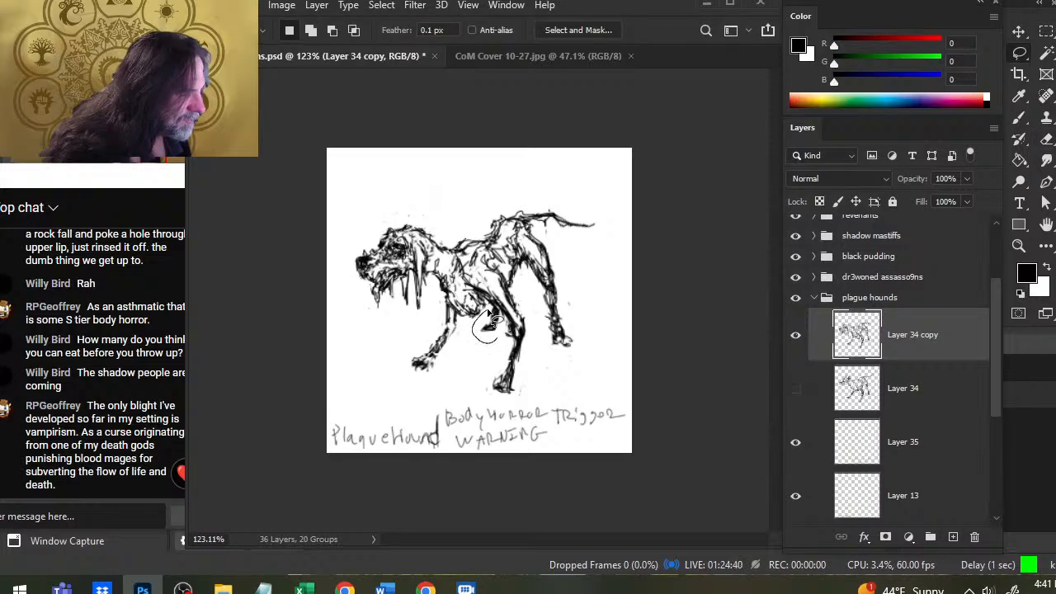
pyautogui.press('v')
pyautogui.moveTo(490, 323); pyautogui.dragTo(513, 325)
pyautogui.press('b')
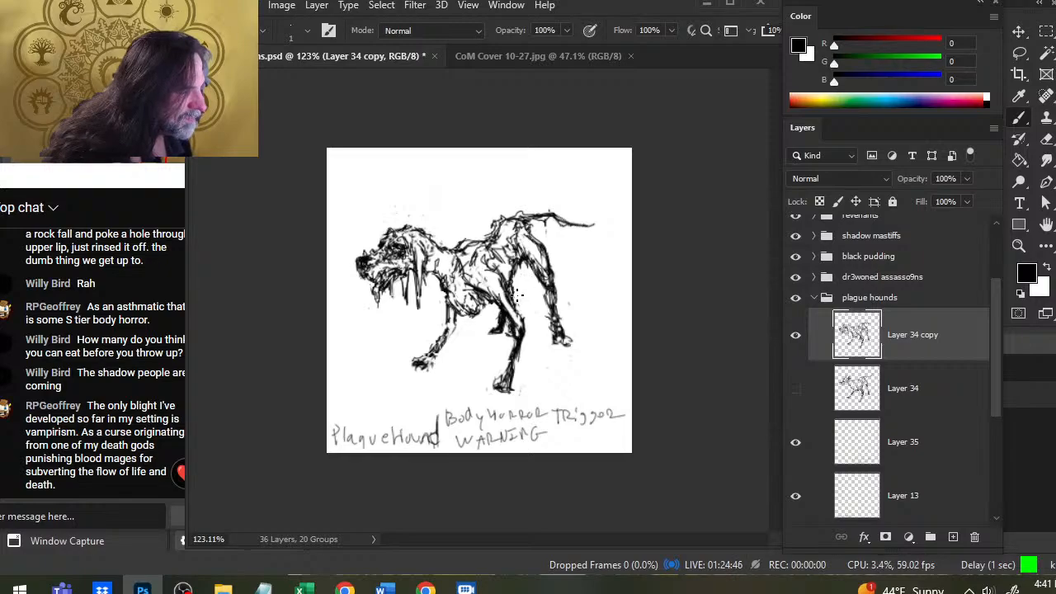
pyautogui.press('l')
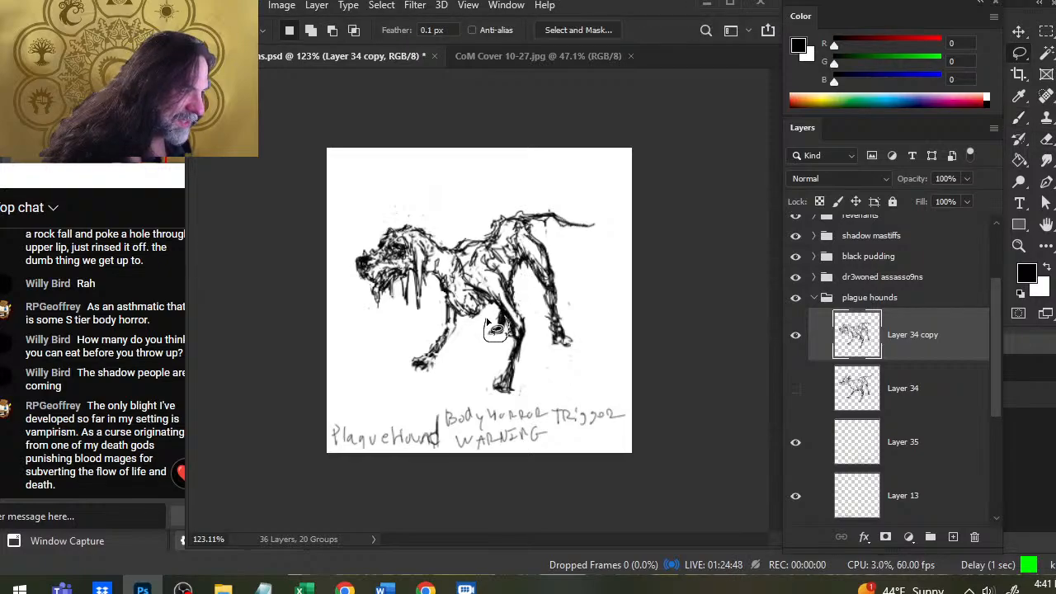
pyautogui.press('v')
pyautogui.moveTo(487, 320); pyautogui.dragTo(498, 316)
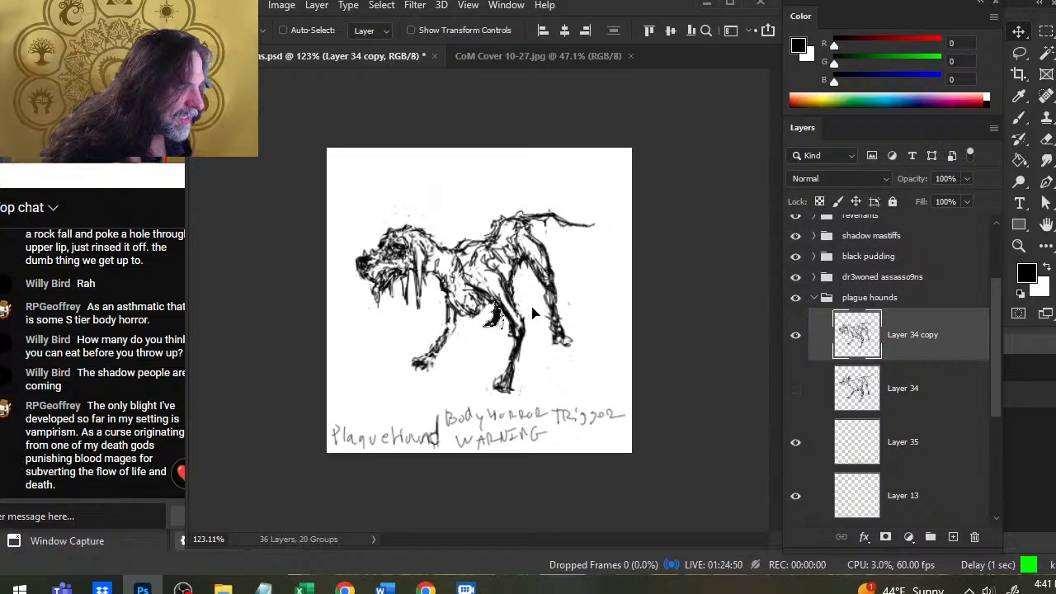
# - Lasso the tip of the far foot, nudge it slightly upward and touch up the leg's lines
pyautogui.press('l')
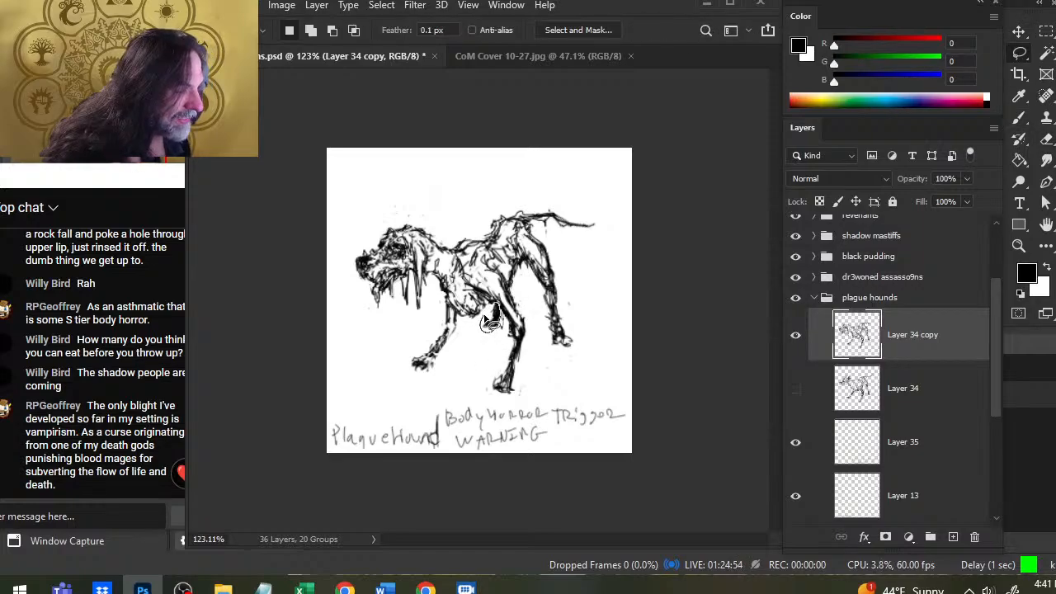
pyautogui.press('v')
pyautogui.moveTo(485, 317); pyautogui.dragTo(487, 313)
pyautogui.press('l')
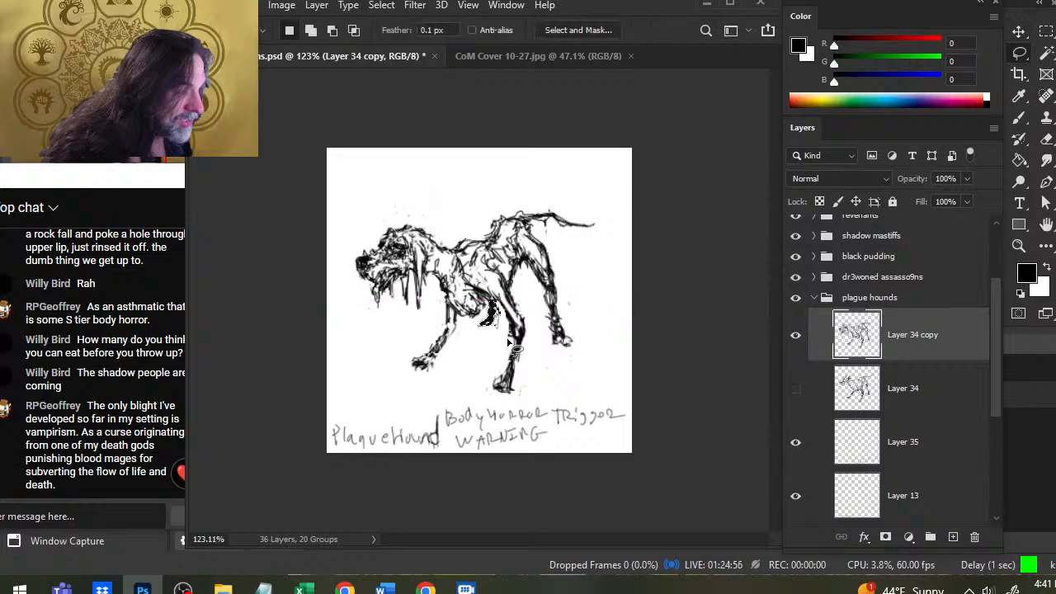
pyautogui.press('b')
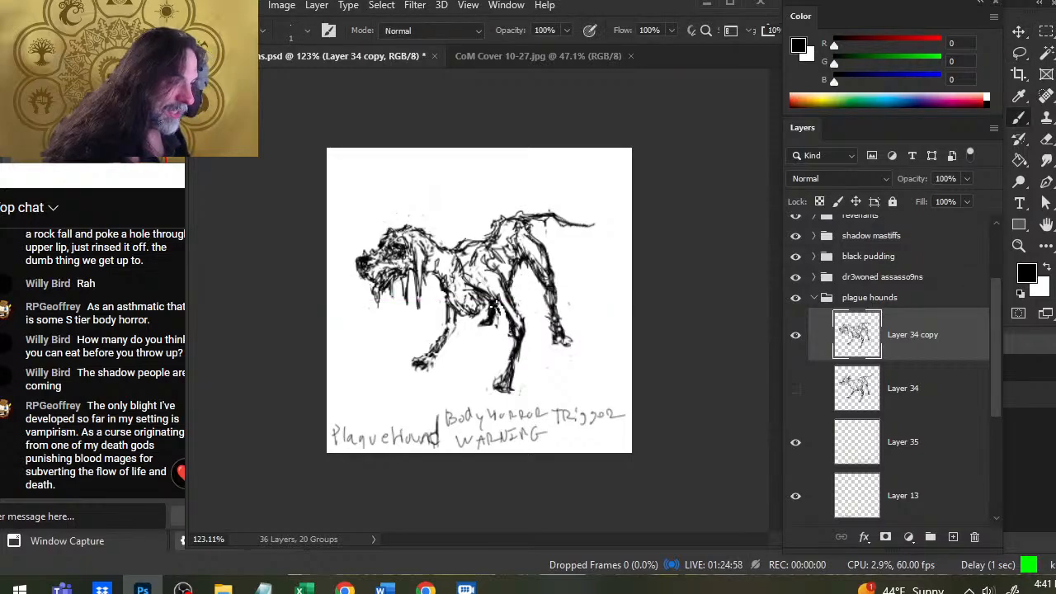
pyautogui.press('e')
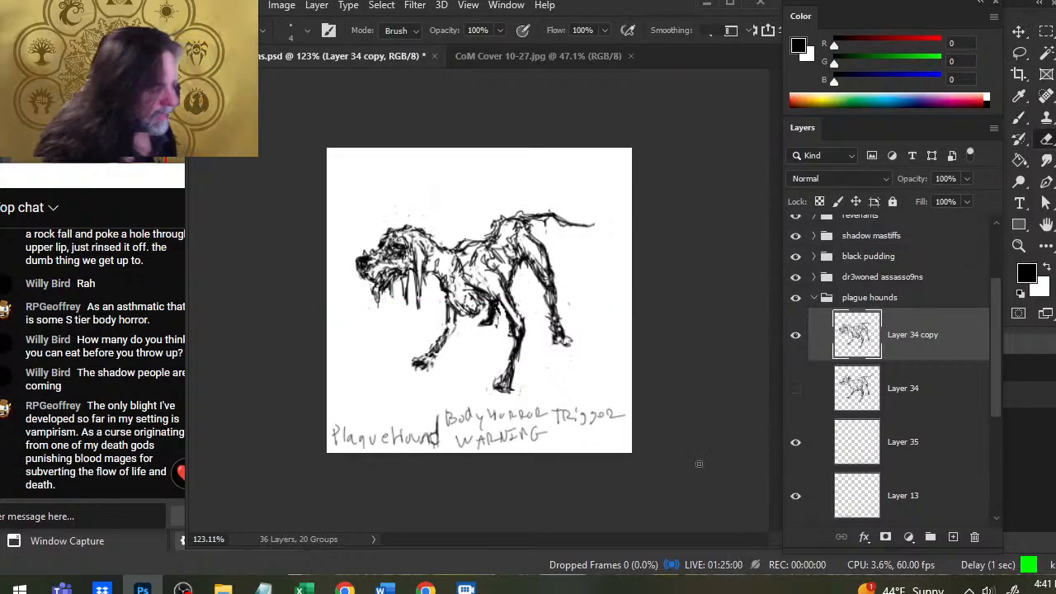
# - Lasso the tail, rump and rear leg, and shift them slightly lower and backward, undoing a misplaced move
pyautogui.press('b')
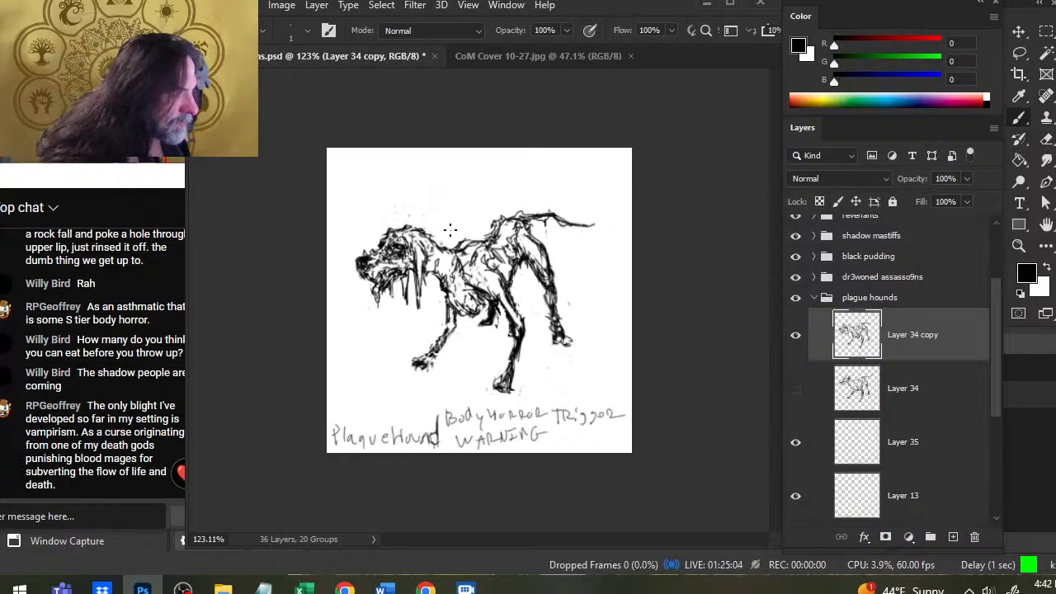
pyautogui.press('l')
pyautogui.moveTo(516, 215)
pyautogui.mouseDown()
pyautogui.moveTo(508, 204)
pyautogui.moveTo(553, 367)
pyautogui.moveTo(627, 197)
pyautogui.moveTo(577, 198)
pyautogui.mouseUp()
pyautogui.press('v')
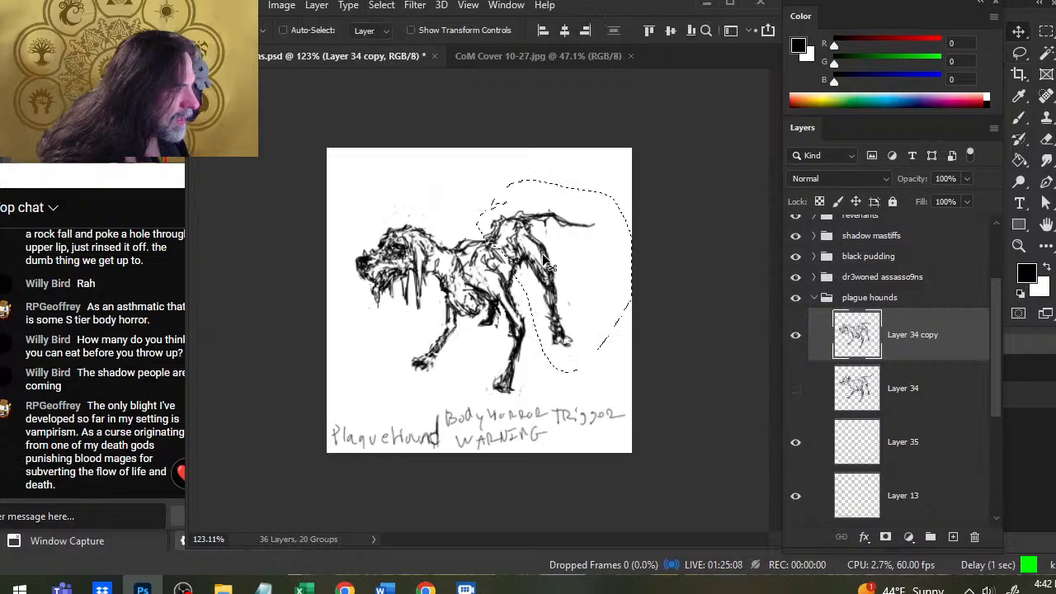
pyautogui.moveTo(542, 253); pyautogui.dragTo(547, 264)
pyautogui.hotkey('ctrl', 'd')
pyautogui.press('l')
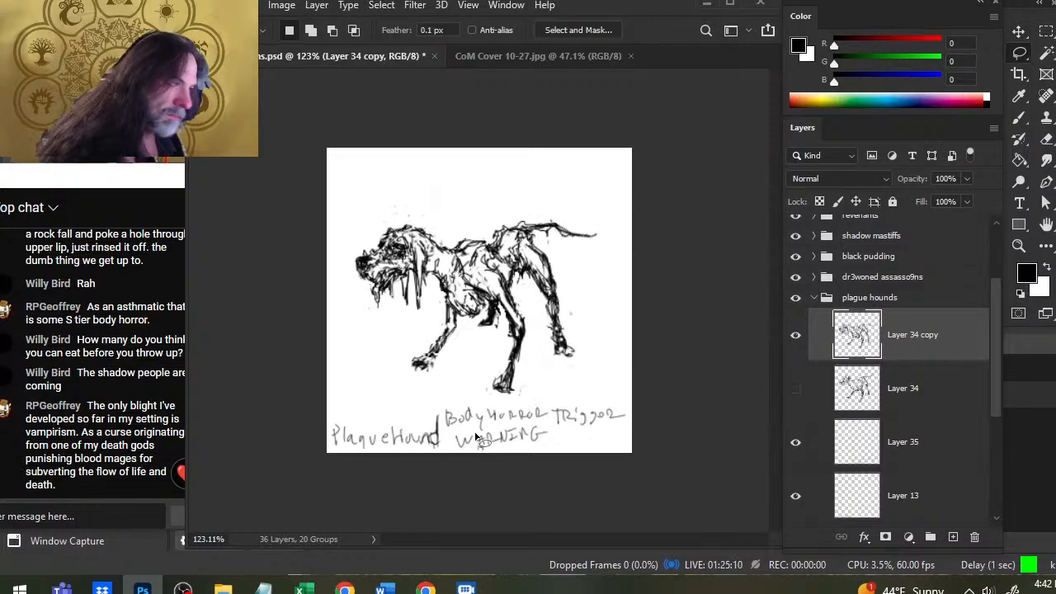
pyautogui.press('v')
pyautogui.hotkey('ctrl', 'z')
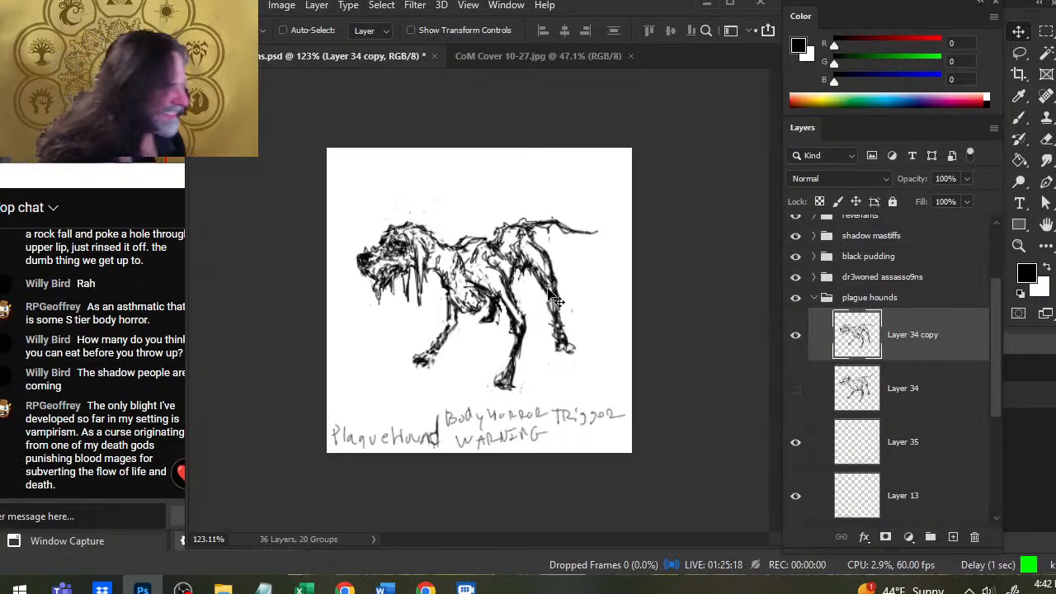
# - Lasso the middle leg and skew it horizontally by about -8.6° so its foot swings forward
pyautogui.press('l')
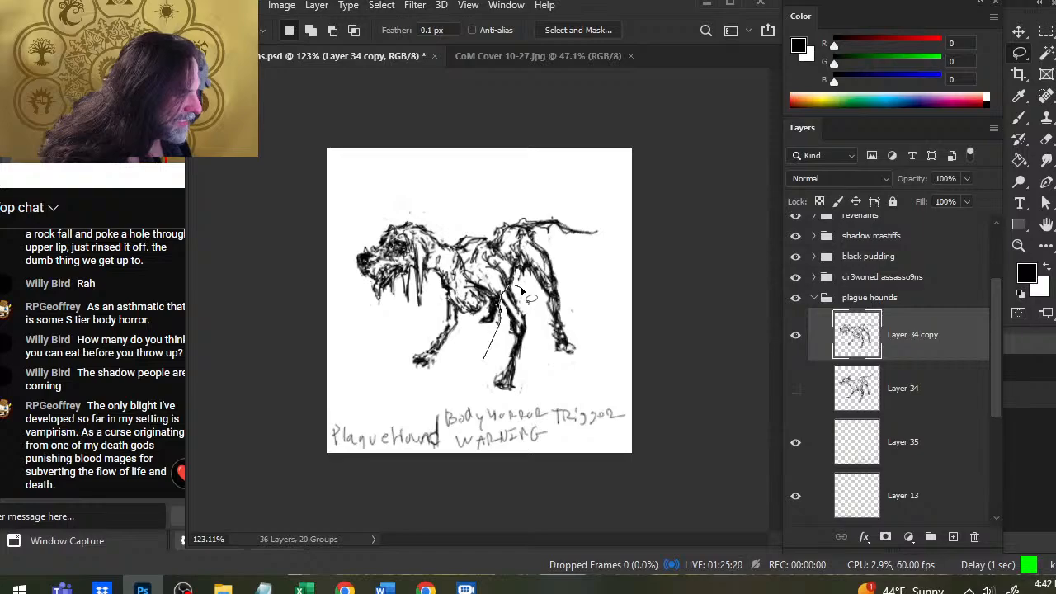
pyautogui.moveTo(522, 290)
pyautogui.mouseDown()
pyautogui.moveTo(532, 394)
pyautogui.moveTo(541, 328)
pyautogui.mouseUp()
pyautogui.rightClick(462, 268)
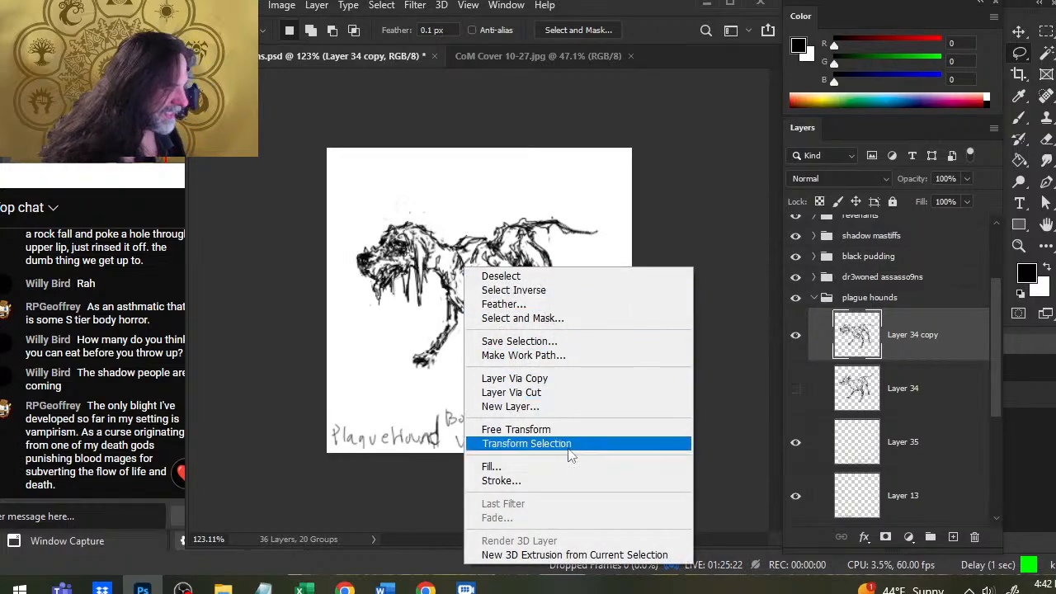
pyautogui.click(518, 429)
pyautogui.rightClick(548, 325)
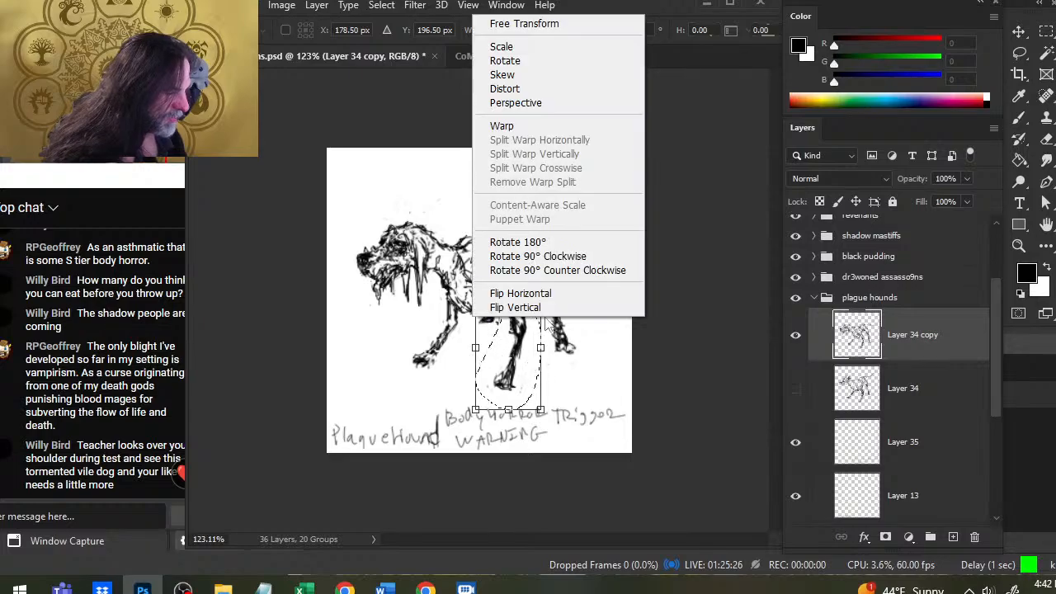
pyautogui.click(532, 75)
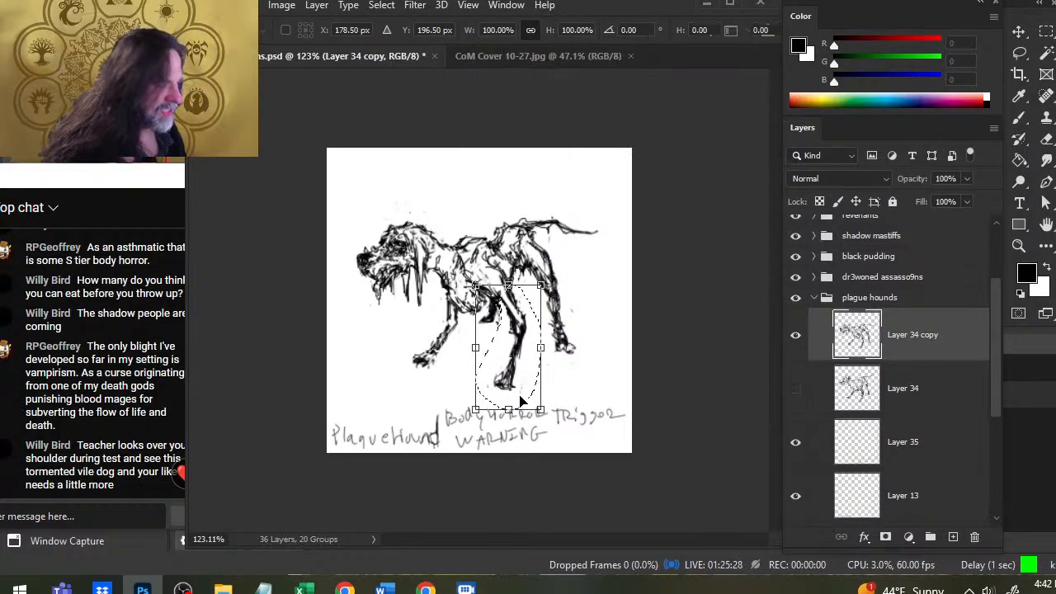
pyautogui.moveTo(518, 414); pyautogui.dragTo(499, 412)
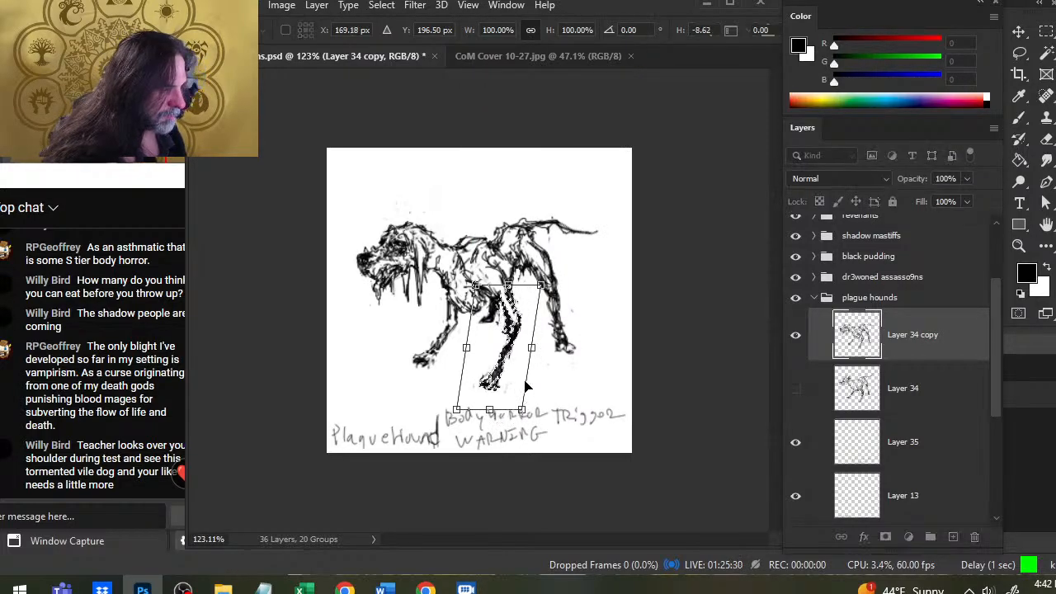
pyautogui.press('Return')
pyautogui.press('l')
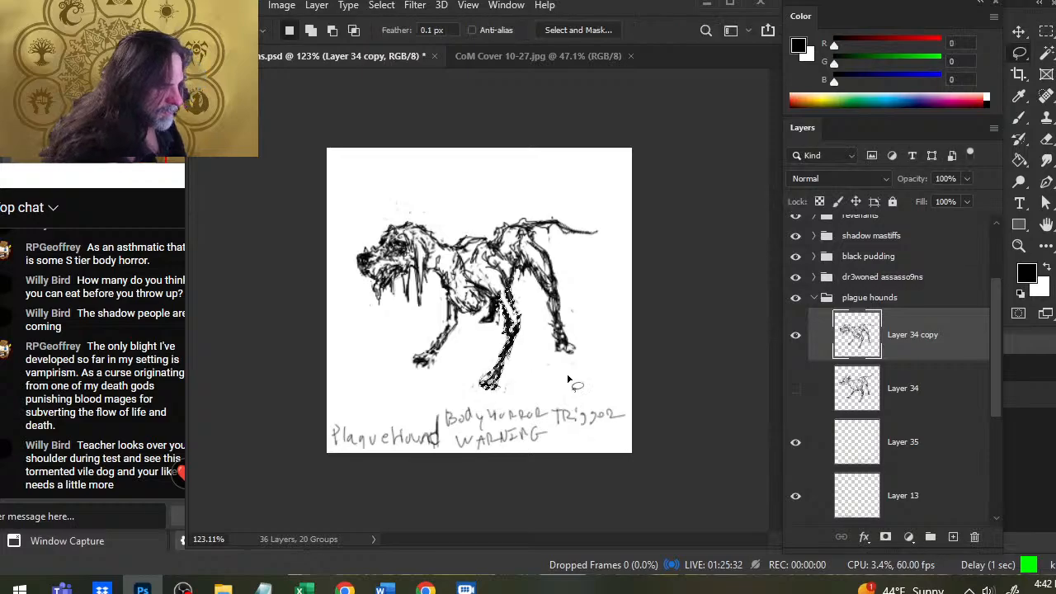
pyautogui.click(568, 380)
# - Lasso the middle leg's lower part and skew it backward so the shin stands nearly vertical
pyautogui.moveTo(489, 353)
pyautogui.mouseDown()
pyautogui.moveTo(524, 340)
pyautogui.moveTo(499, 333)
pyautogui.mouseUp()
pyautogui.rightClick(442, 326)
pyautogui.click(551, 189)
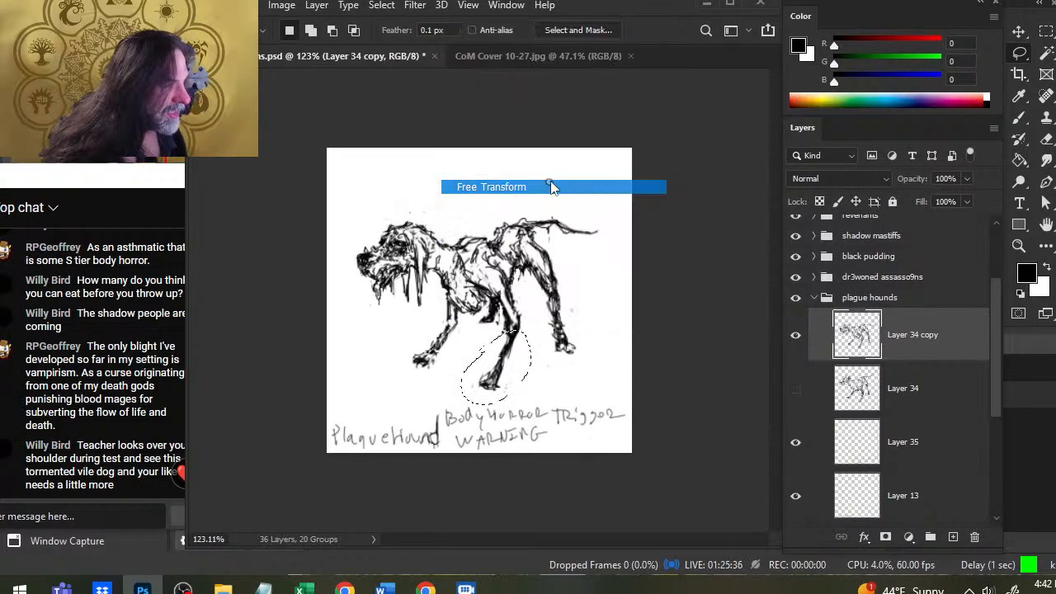
pyautogui.rightClick(493, 321)
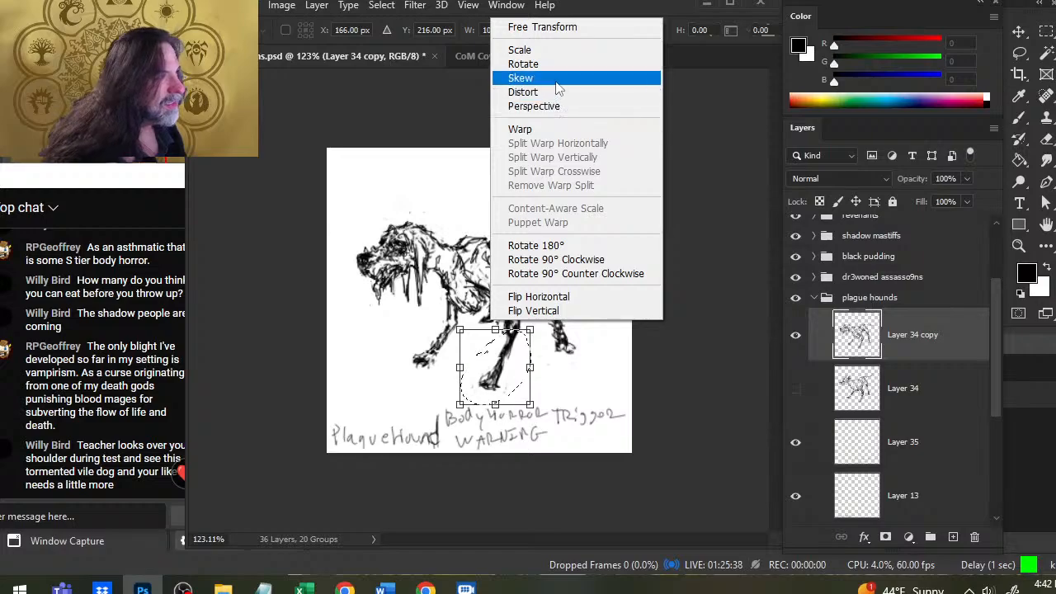
pyautogui.click(521, 77)
pyautogui.moveTo(495, 406); pyautogui.dragTo(522, 409)
pyautogui.press('Return')
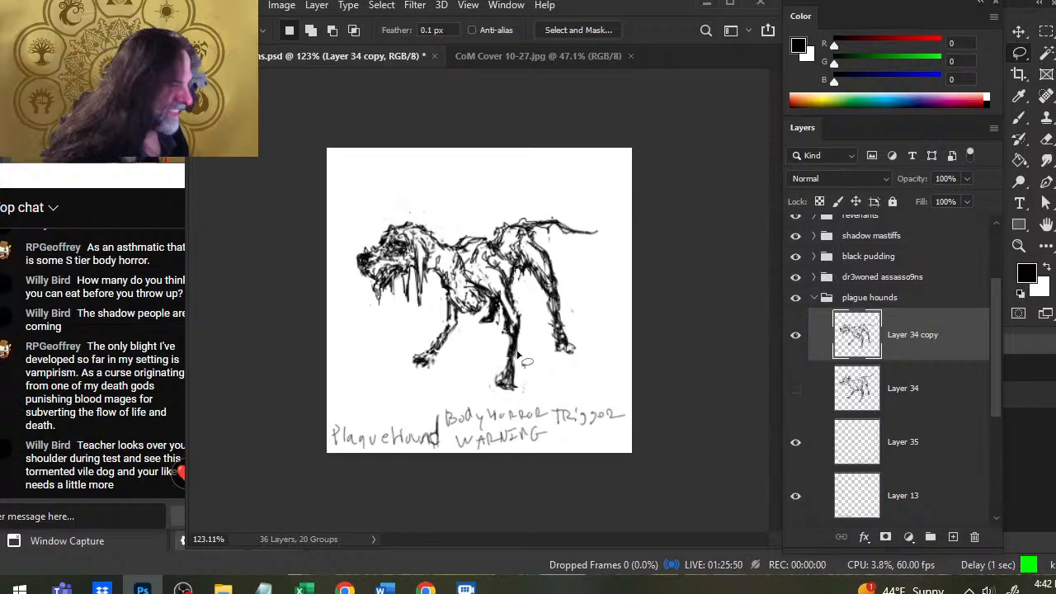
# - Lasso the lower front leg with its paw and nudge it slightly upward
pyautogui.moveTo(394, 363)
pyautogui.mouseDown()
pyautogui.moveTo(449, 324)
pyautogui.moveTo(446, 339)
pyautogui.mouseUp()
pyautogui.press('v')
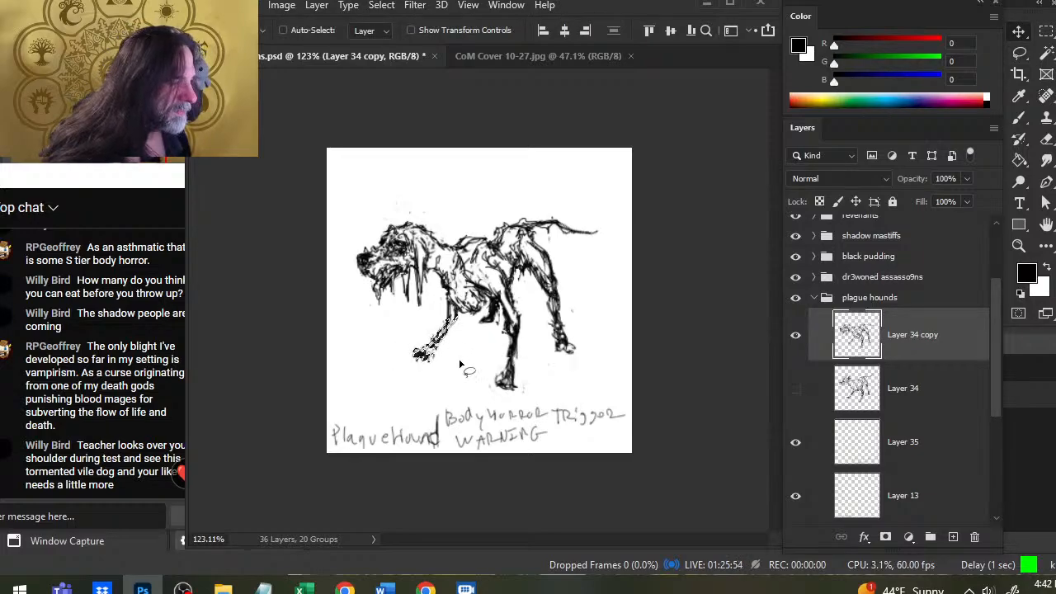
pyautogui.press('l')
pyautogui.click(470, 358)
# - Touch up the belly, chest and upper front leg with alternating Eraser and Brush strokes
pyautogui.press('e')
pyautogui.moveTo(486, 276); pyautogui.dragTo(500, 297)
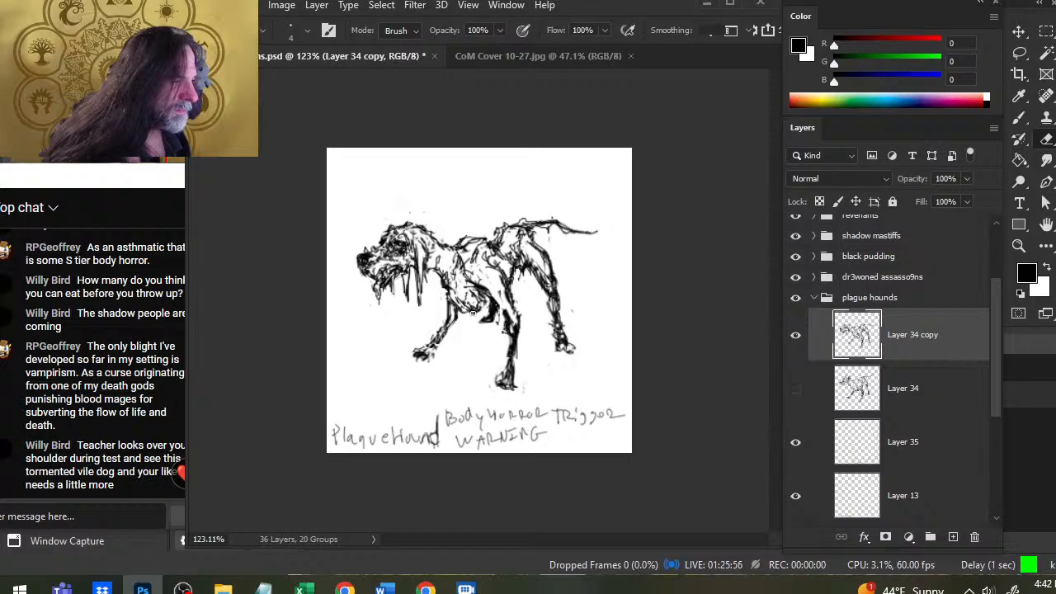
pyautogui.press('b')
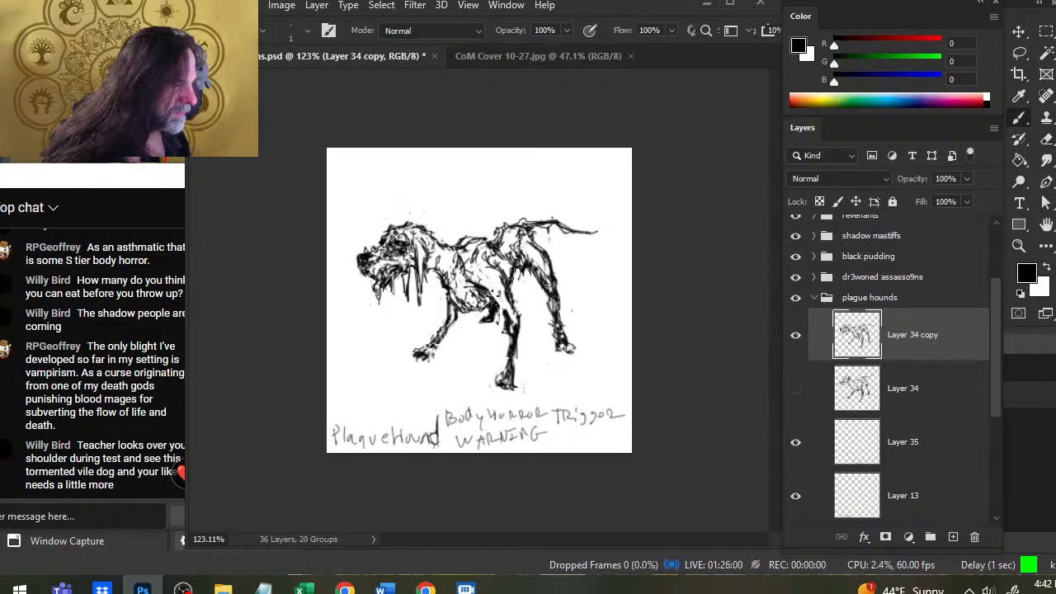
pyautogui.moveTo(462, 284)
pyautogui.mouseDown()
pyautogui.moveTo(491, 289)
pyautogui.moveTo(461, 283)
pyautogui.mouseUp()
pyautogui.press('e')
pyautogui.press('b')
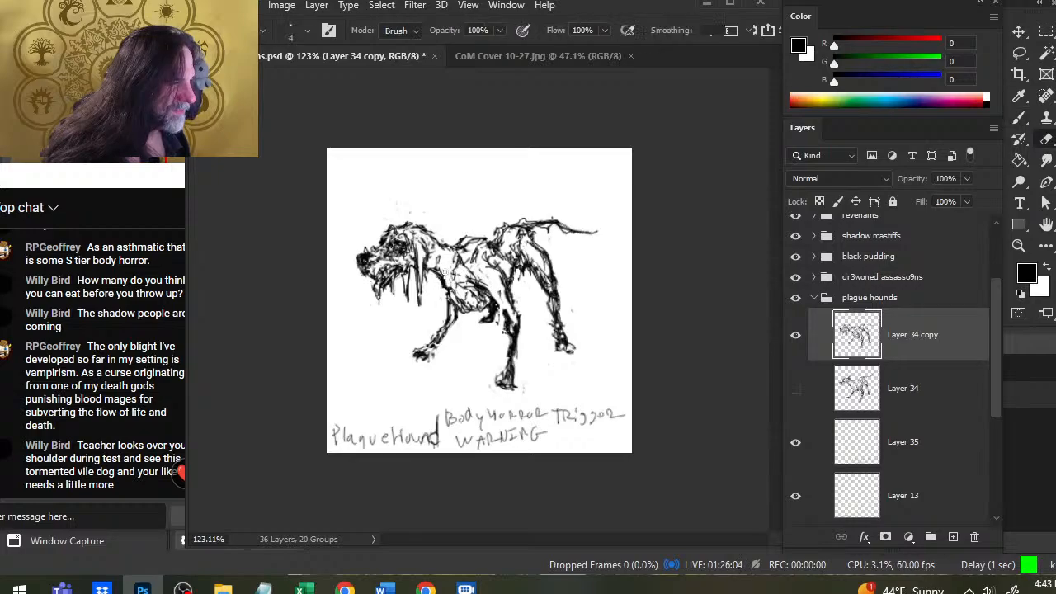
pyautogui.moveTo(443, 283)
pyautogui.mouseDown()
pyautogui.moveTo(446, 328)
pyautogui.moveTo(462, 320)
pyautogui.moveTo(444, 332)
pyautogui.mouseUp()
pyautogui.press('e')
pyautogui.press('b')
pyautogui.moveTo(442, 299)
pyautogui.mouseDown()
pyautogui.moveTo(404, 349)
pyautogui.moveTo(468, 341)
pyautogui.moveTo(442, 321)
pyautogui.moveTo(459, 362)
pyautogui.mouseUp()
pyautogui.press('e')
# - Rotate the selected lower front leg about 41.5° into a raised horizontal forearm, and draw a hanging paw at its end with the Brush
pyautogui.press('l')
pyautogui.press('v')
pyautogui.rightClick(413, 367)
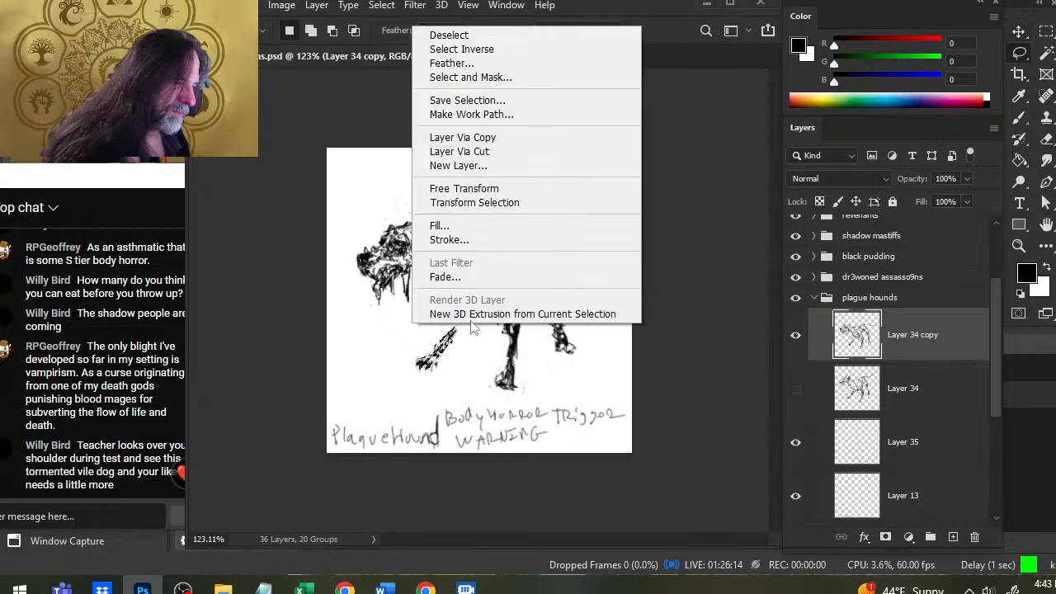
pyautogui.click(494, 189)
pyautogui.moveTo(557, 266); pyautogui.dragTo(565, 231)
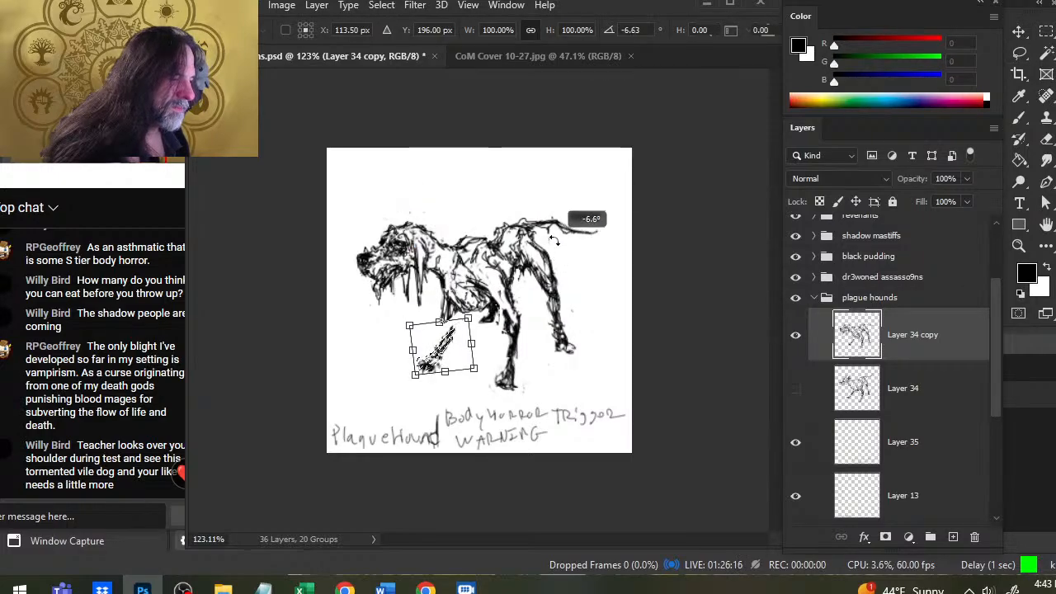
pyautogui.moveTo(445, 353); pyautogui.dragTo(450, 339)
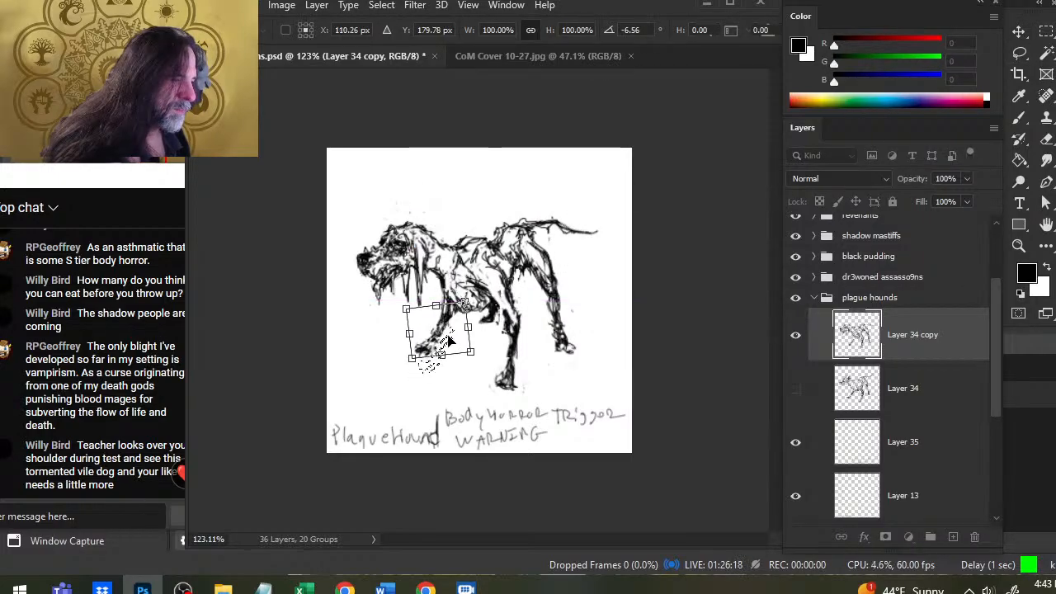
pyautogui.moveTo(513, 356); pyautogui.dragTo(452, 361)
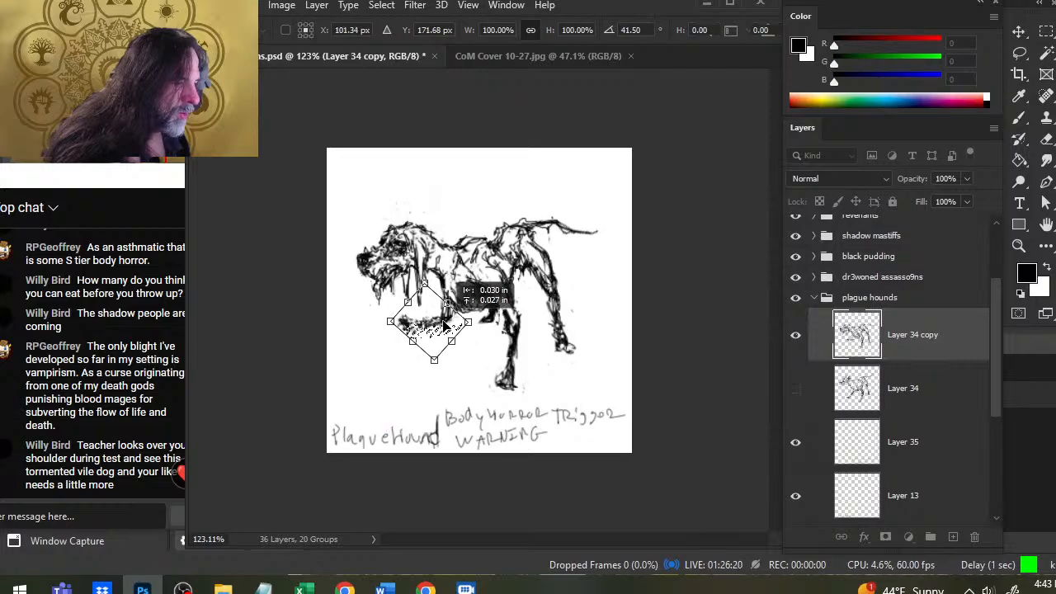
pyautogui.press('Return')
pyautogui.press('l')
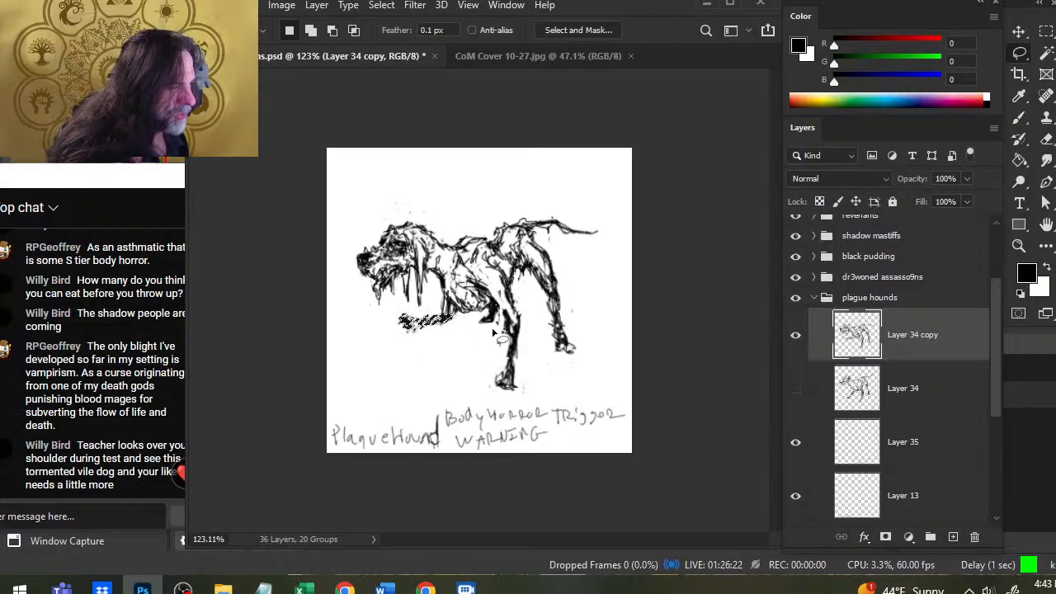
pyautogui.press('b')
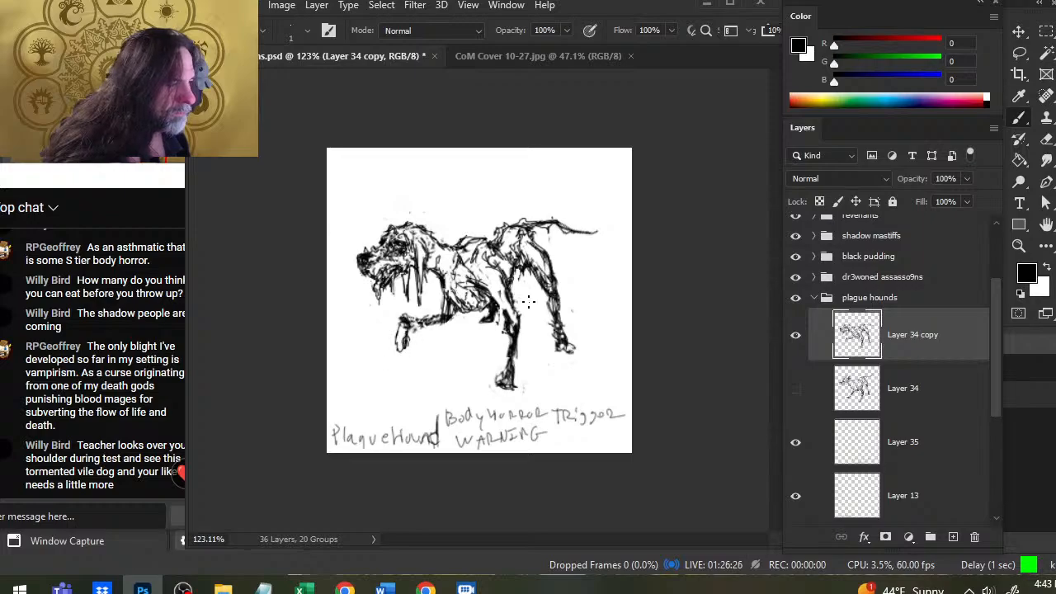
# - Lasso the whole middle leg up to its thigh, move it slightly forward and rotate it about 5.3°
pyautogui.press('l')
pyautogui.moveTo(505, 267); pyautogui.dragTo(525, 300)
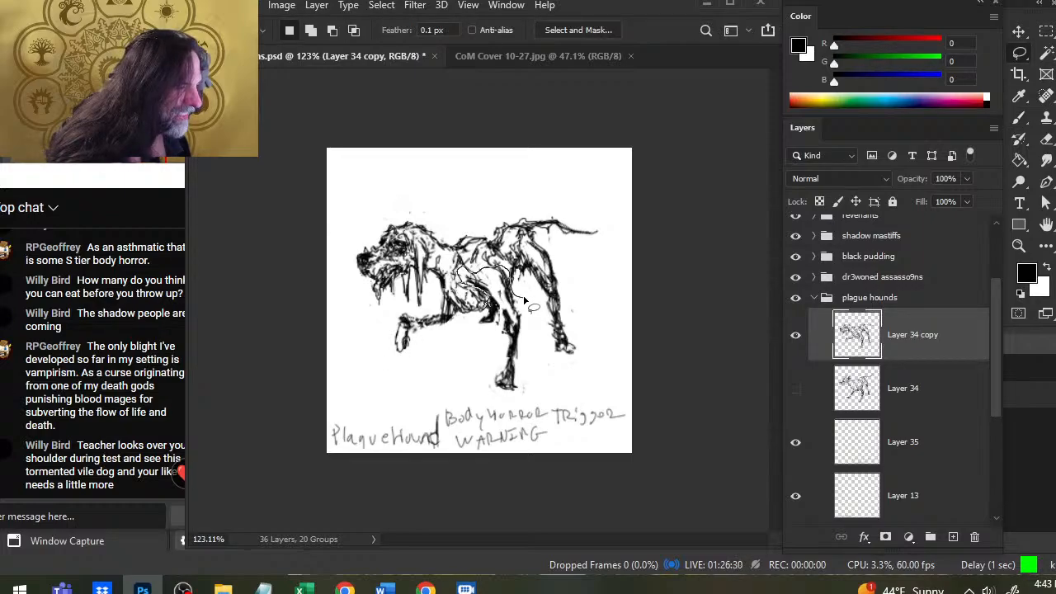
pyautogui.moveTo(514, 397); pyautogui.dragTo(528, 298)
pyautogui.press('v')
pyautogui.moveTo(536, 354); pyautogui.dragTo(526, 351)
pyautogui.press('l')
pyautogui.rightClick(553, 271)
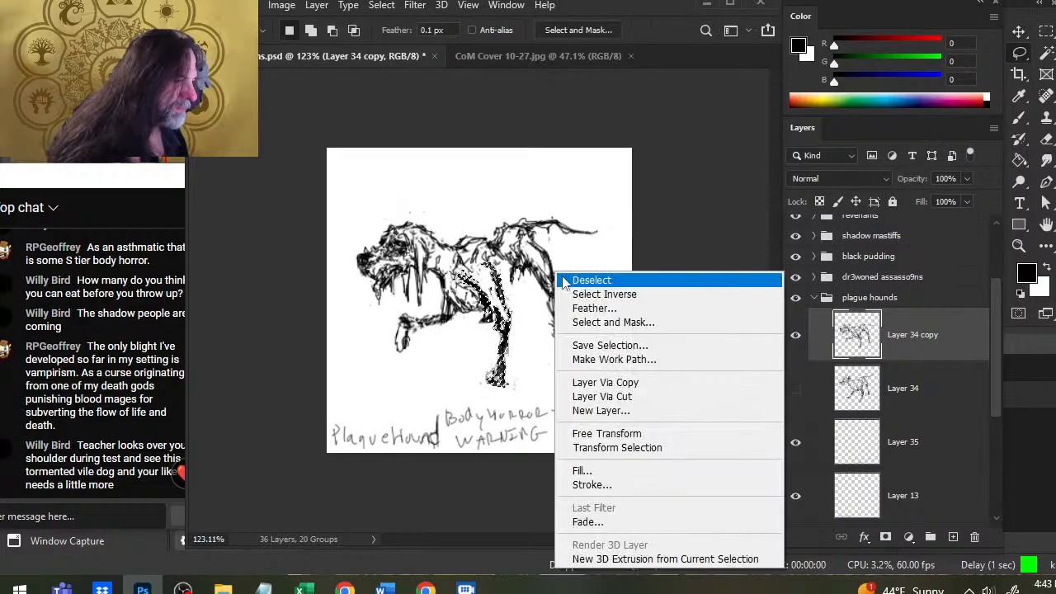
pyautogui.click(627, 436)
pyautogui.moveTo(652, 302); pyautogui.dragTo(651, 318)
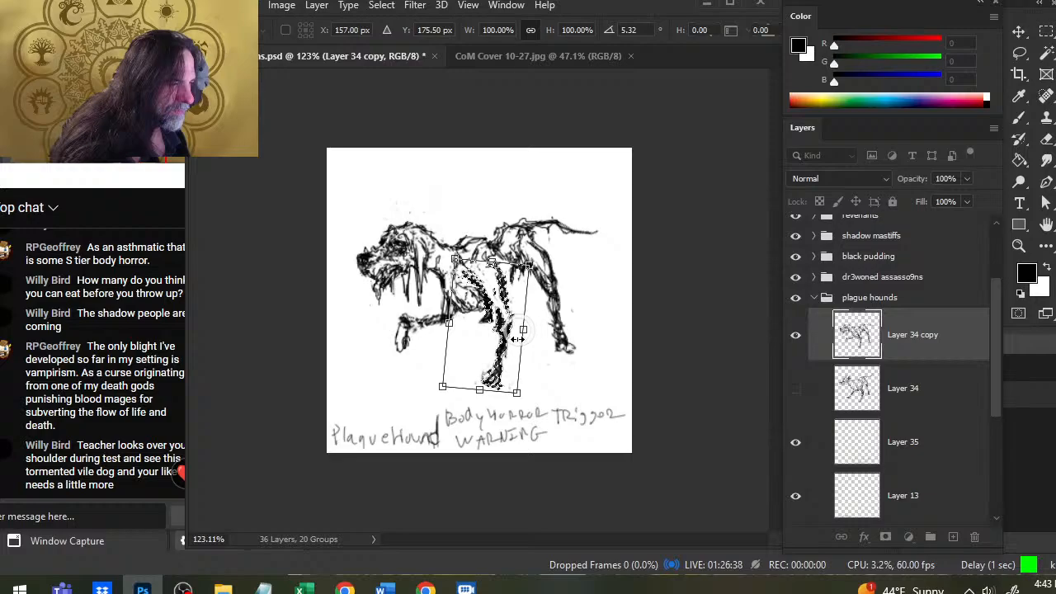
# - Try rotating the selected supporting leg of the hound by about 5.3°, then apply the transform and deselect
pyautogui.rightClick(517, 335)
pyautogui.moveTo(510, 313); pyautogui.dragTo(510, 316)
pyautogui.press('Return')
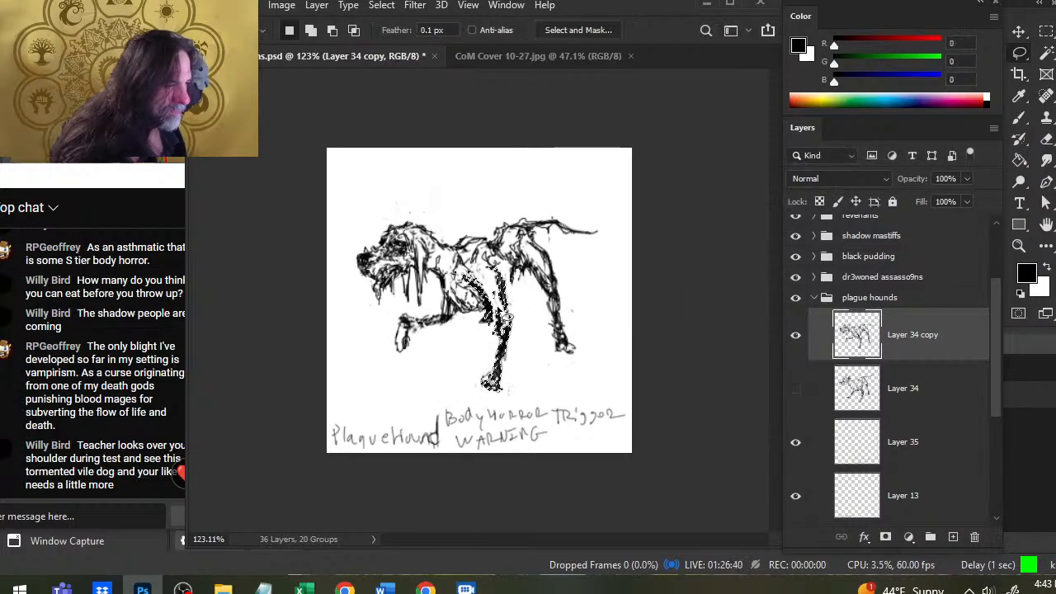
pyautogui.click(517, 305)
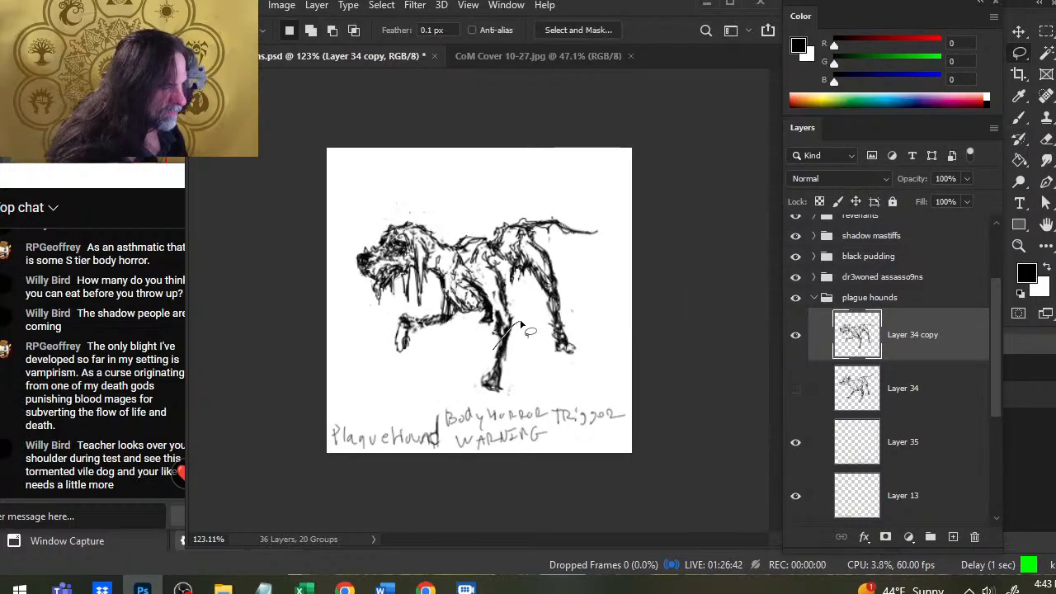
# - Select the lower part of the supporting leg, rotate it about -9.8° with Free Transform, apply, and deselect
pyautogui.moveTo(522, 326); pyautogui.dragTo(516, 320)
pyautogui.press('v')
pyautogui.rightClick(504, 276)
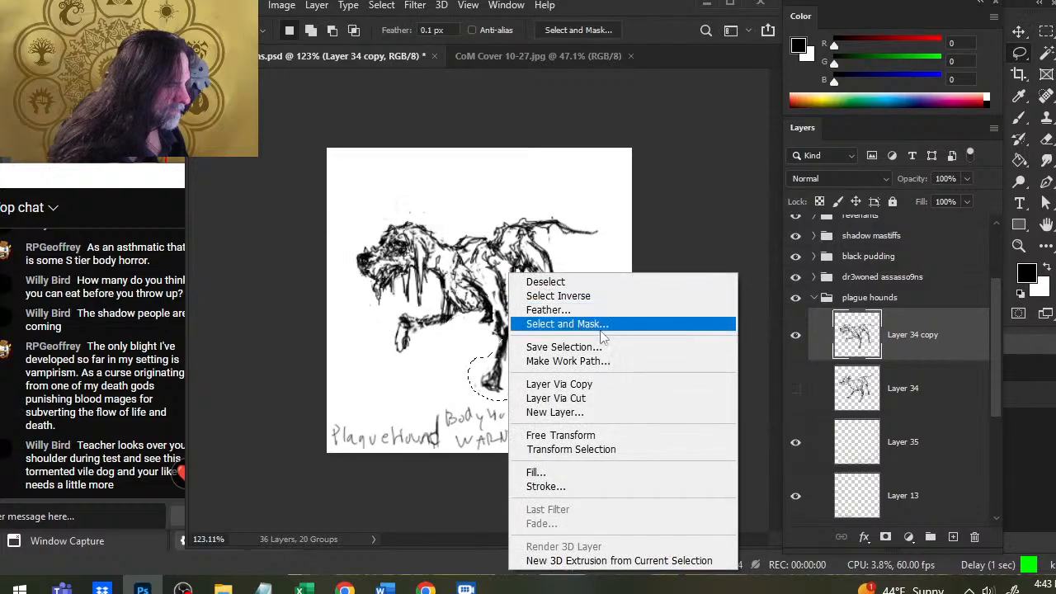
pyautogui.click(588, 433)
pyautogui.moveTo(577, 462)
pyautogui.mouseDown()
pyautogui.moveTo(591, 451)
pyautogui.moveTo(580, 449)
pyautogui.mouseUp()
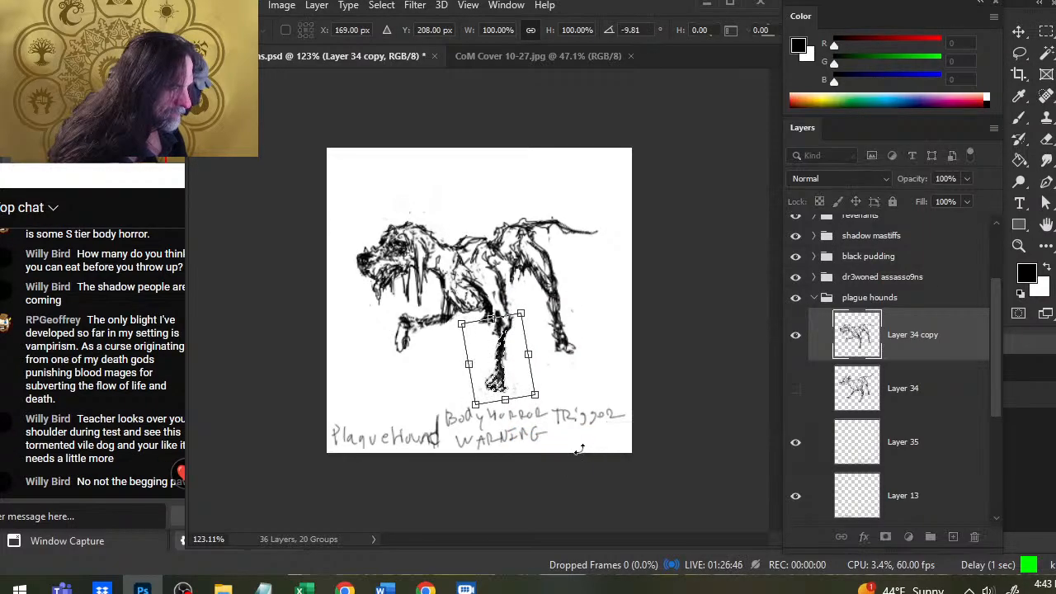
pyautogui.press('Return')
pyautogui.hotkey('ctrl', 'd')
# - Erase the stray specks around the supporting leg's paw and touch up the leg's linework
pyautogui.press('l')
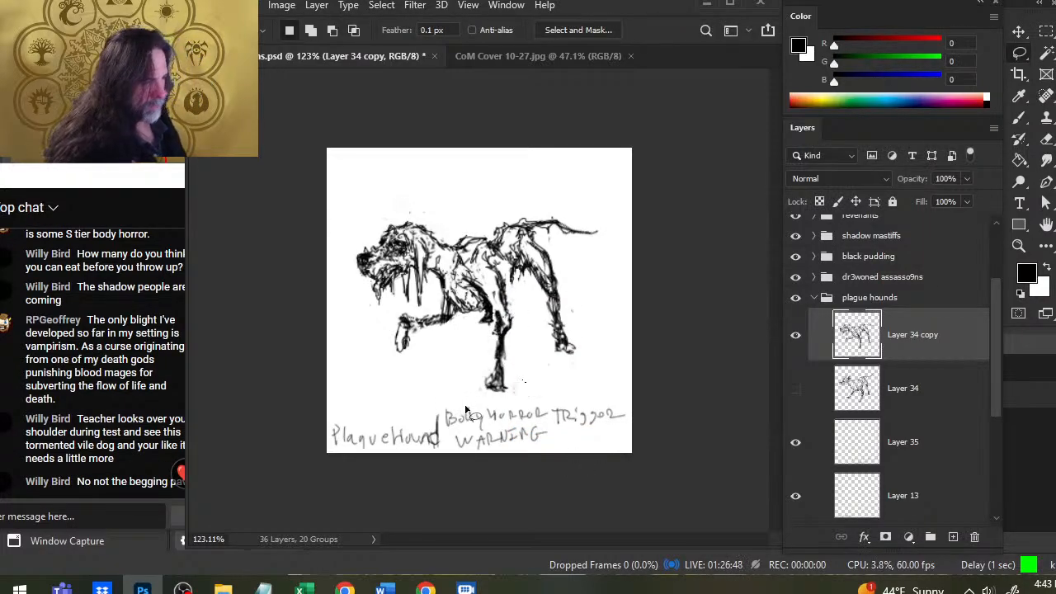
pyautogui.press('e')
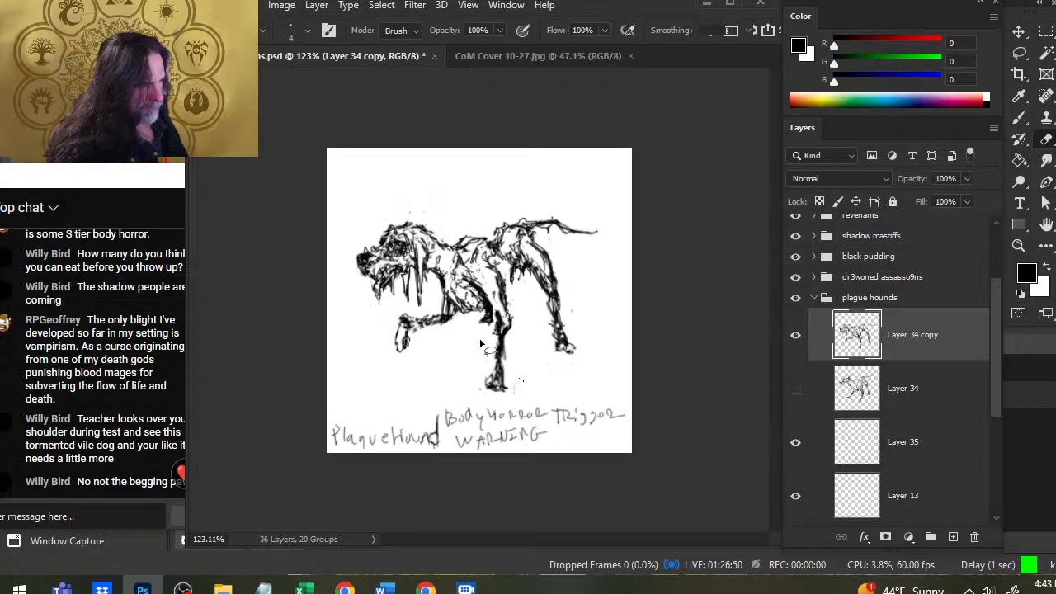
pyautogui.press('b')
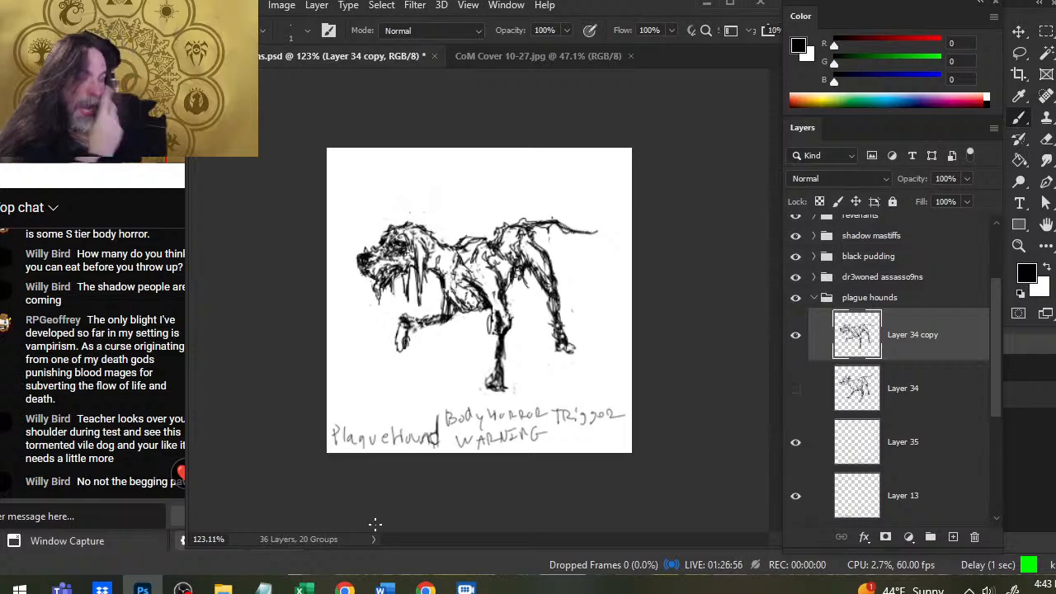
# - Undo the leg rotations and the raised front leg edits, back to the pose with the front paw planted
pyautogui.hotkey('ctrl', 'z')
pyautogui.hotkey('ctrl', 'z')
pyautogui.hotkey('ctrl', 'z')
pyautogui.hotkey('ctrl', 'z')
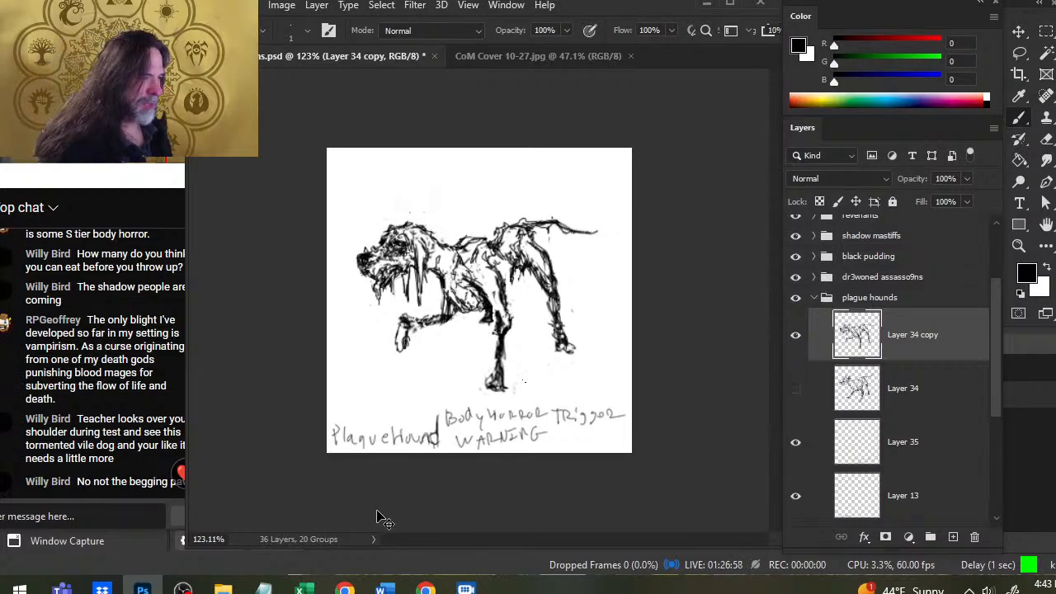
pyautogui.hotkey('ctrl', 'z')
pyautogui.hotkey('ctrl', 'z')
pyautogui.hotkey('ctrl', 'z')
pyautogui.hotkey('ctrl', 'z')
pyautogui.hotkey('ctrl', 'z')
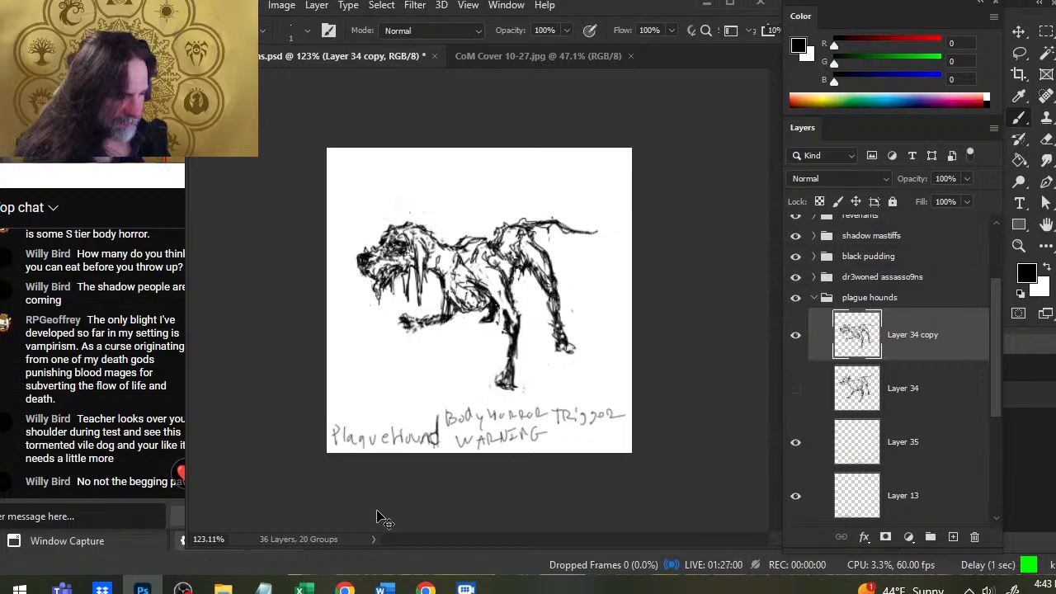
pyautogui.hotkey('ctrl', 'z')
pyautogui.hotkey('ctrl', 'z')
pyautogui.hotkey('ctrl', 'z')
pyautogui.hotkey('ctrl', 'z')
pyautogui.hotkey('ctrl', 'z')
pyautogui.hotkey('ctrl', 'z')
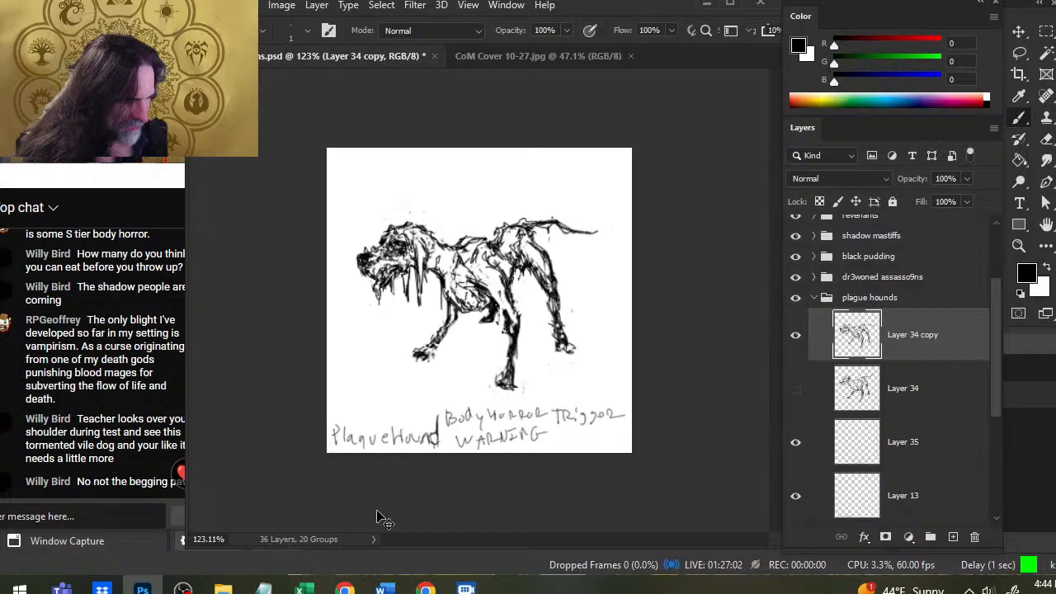
pyautogui.hotkey('ctrl', 'z')
pyautogui.hotkey('ctrl', 'z')
pyautogui.hotkey('ctrl', 'z')
pyautogui.hotkey('ctrl', 'z')
pyautogui.hotkey('ctrl', 'z')
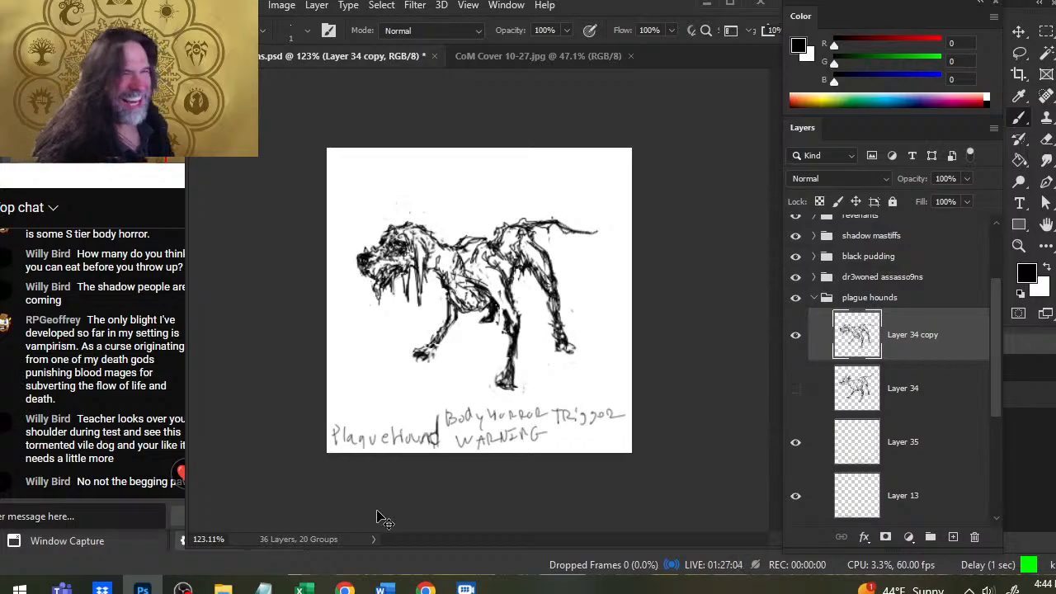
pyautogui.hotkey('ctrl', 'z')
pyautogui.hotkey('ctrl', 'z')
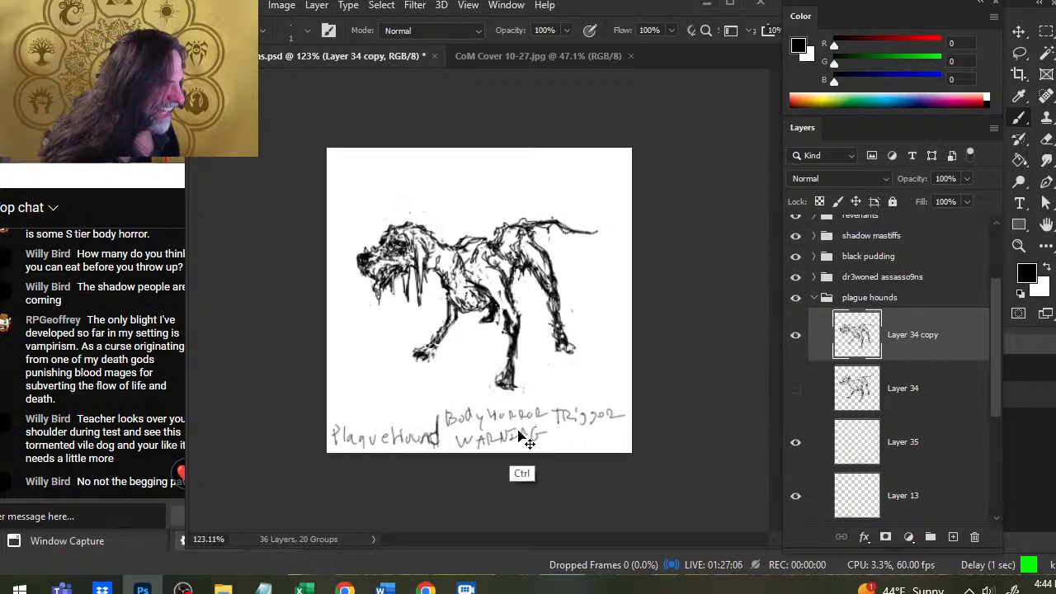
pyautogui.hotkey('ctrl', 'z')
pyautogui.hotkey('ctrl', 'z')
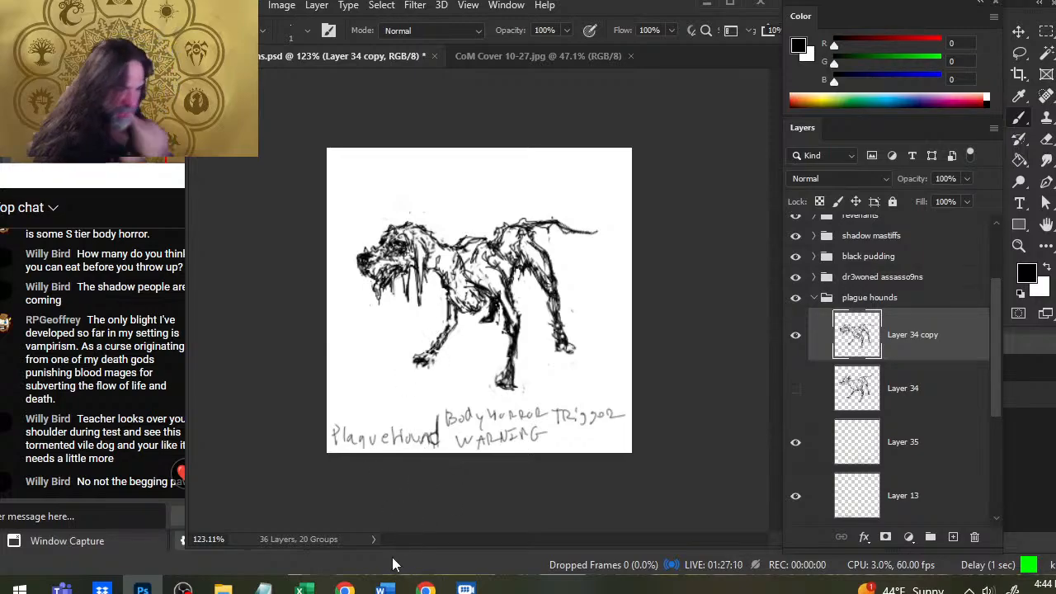
# - Erase the leftover leg stub beneath the hound's belly and darken the chest line behind the ear
pyautogui.press('e')
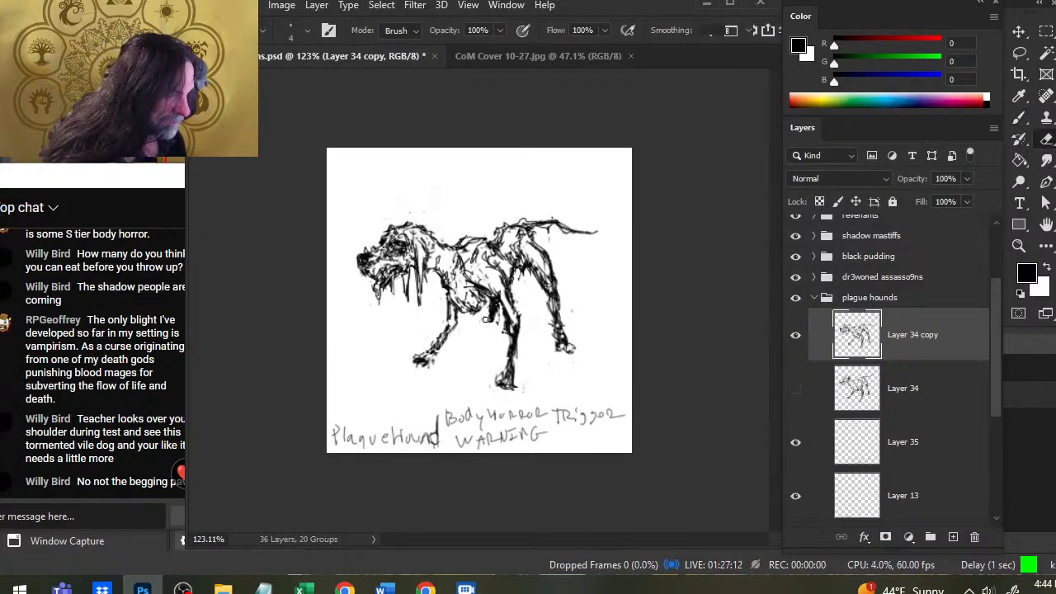
pyautogui.press('b')
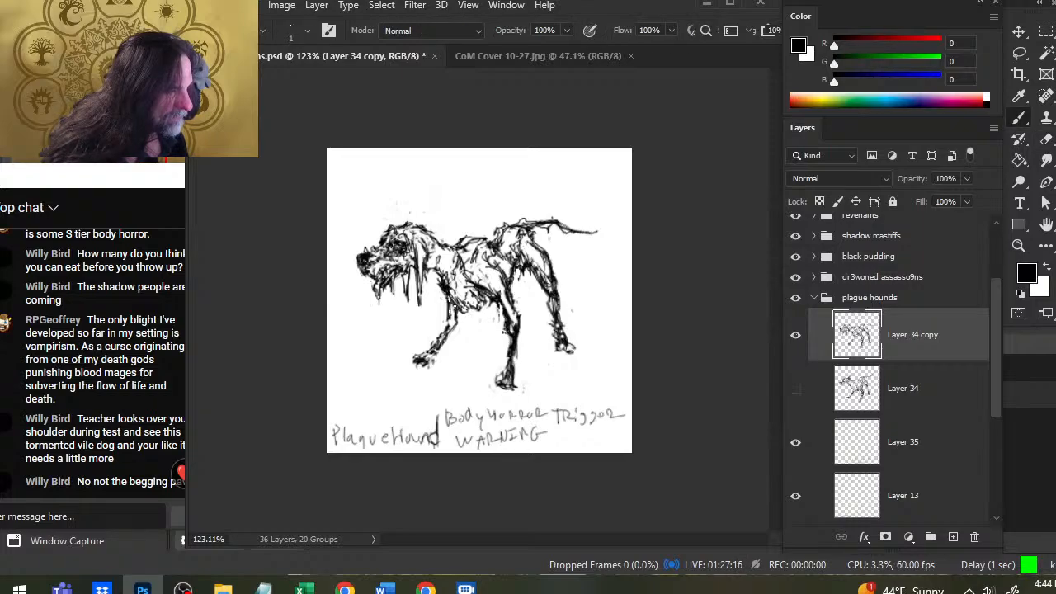
pyautogui.moveTo(436, 269); pyautogui.dragTo(441, 281)
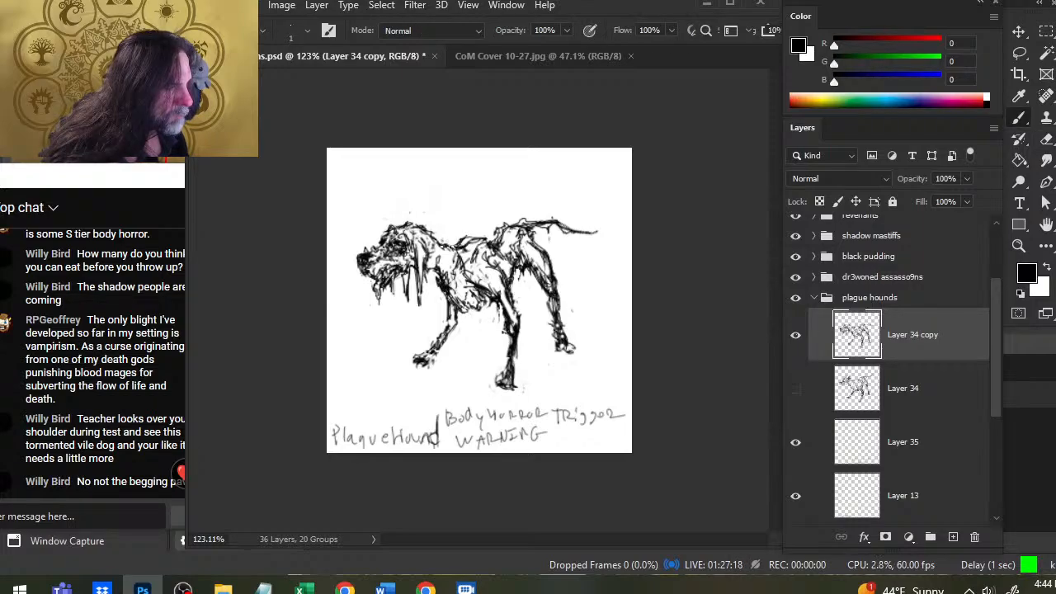
# - Erase parts of the shoulder and back line behind the neck and redraw them with the brush
pyautogui.press('e')
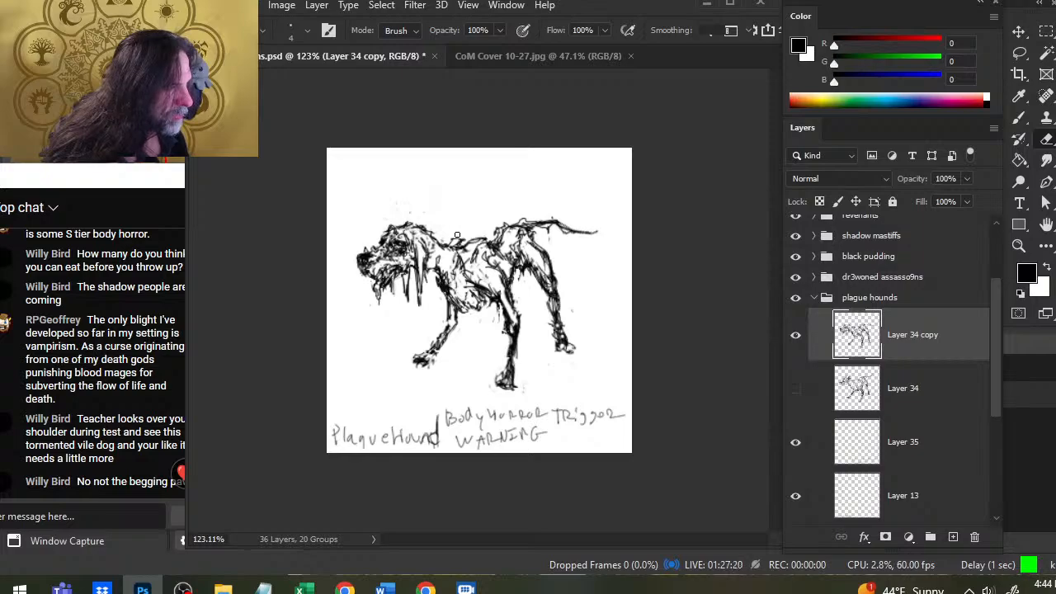
pyautogui.press('b')
pyautogui.press('e')
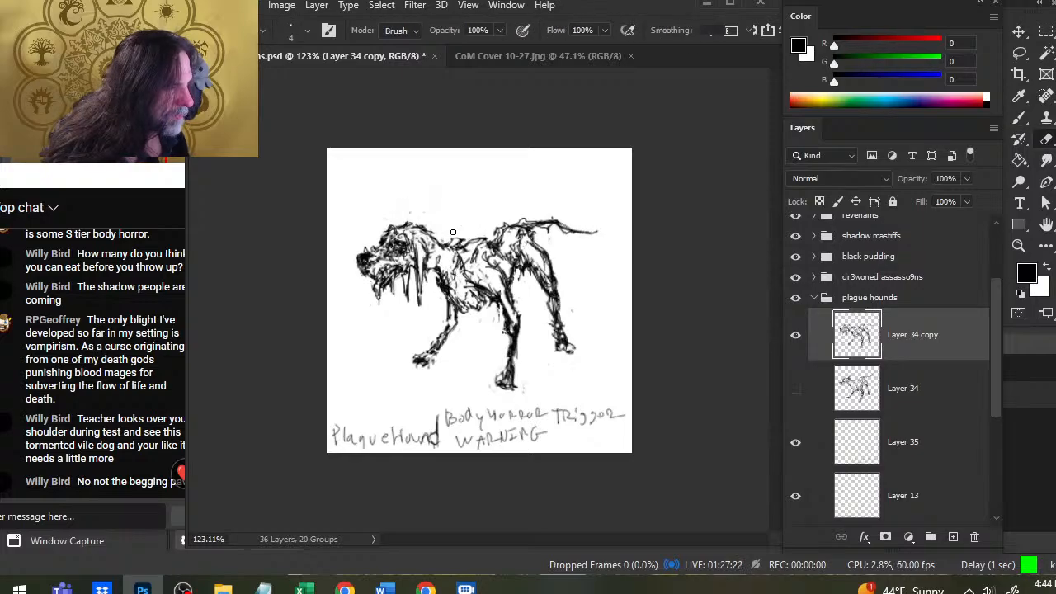
pyautogui.press('b')
# - Lasso the hound's head with its hanging drool, move it slightly down, and deselect
pyautogui.press('l')
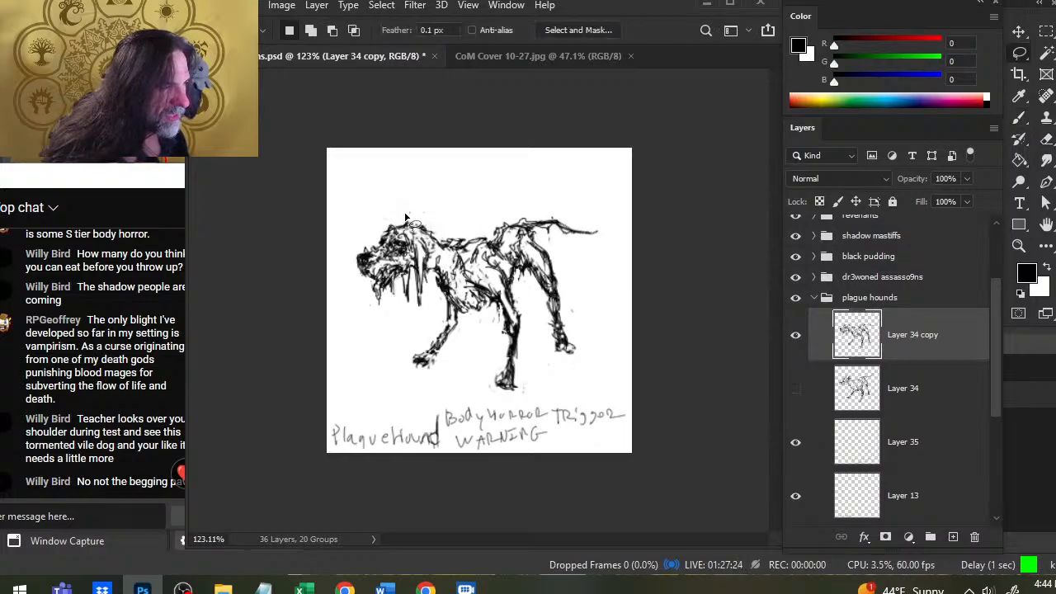
pyautogui.moveTo(405, 213)
pyautogui.mouseDown()
pyautogui.moveTo(340, 228)
pyautogui.moveTo(351, 319)
pyautogui.moveTo(420, 313)
pyautogui.mouseUp()
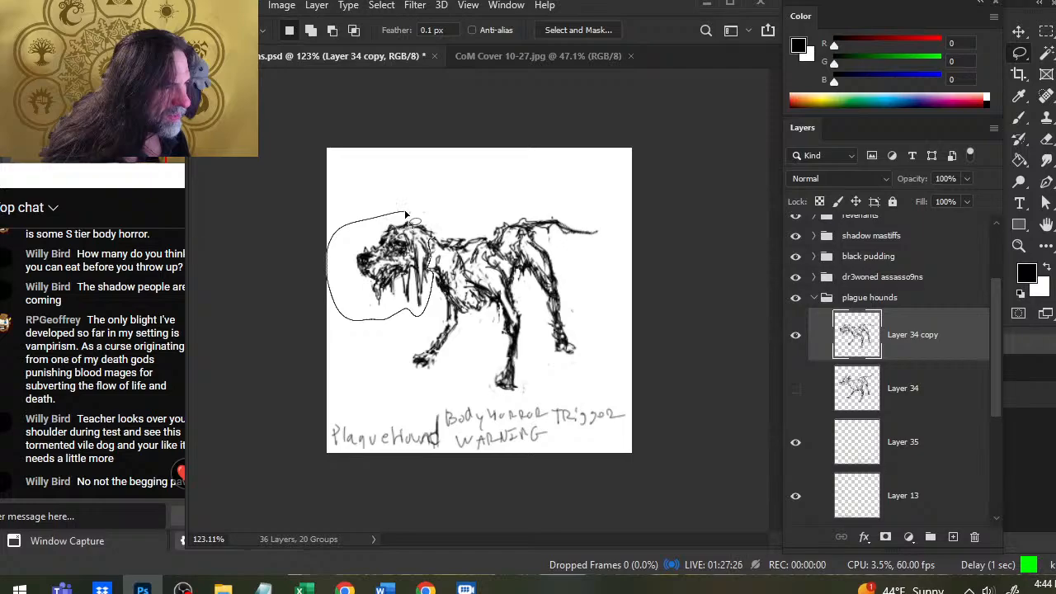
pyautogui.moveTo(406, 213); pyautogui.dragTo(402, 255)
pyautogui.press('v')
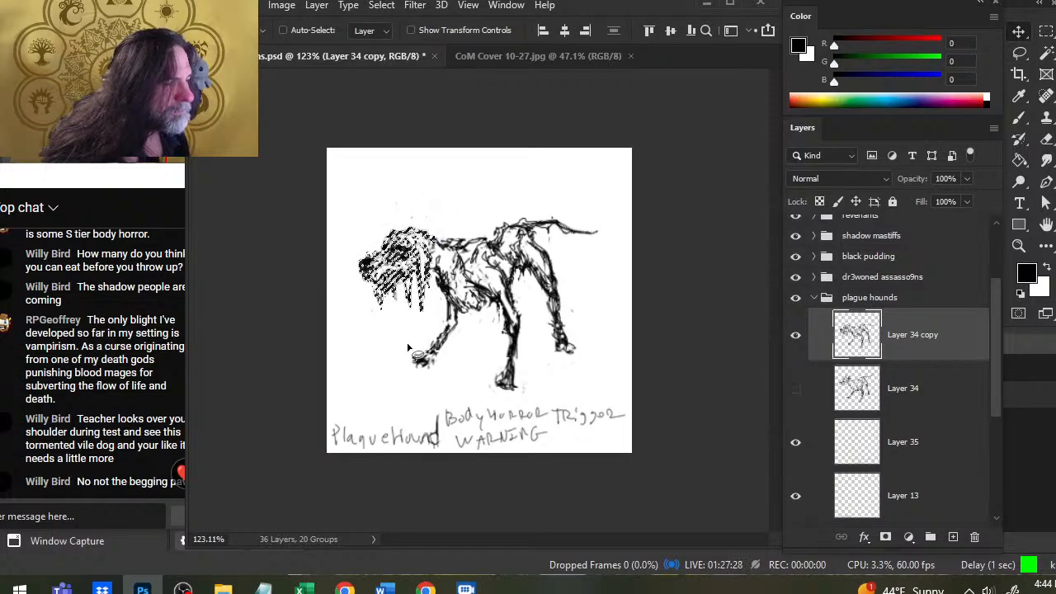
pyautogui.hotkey('ctrl', 'd')
pyautogui.press('l')
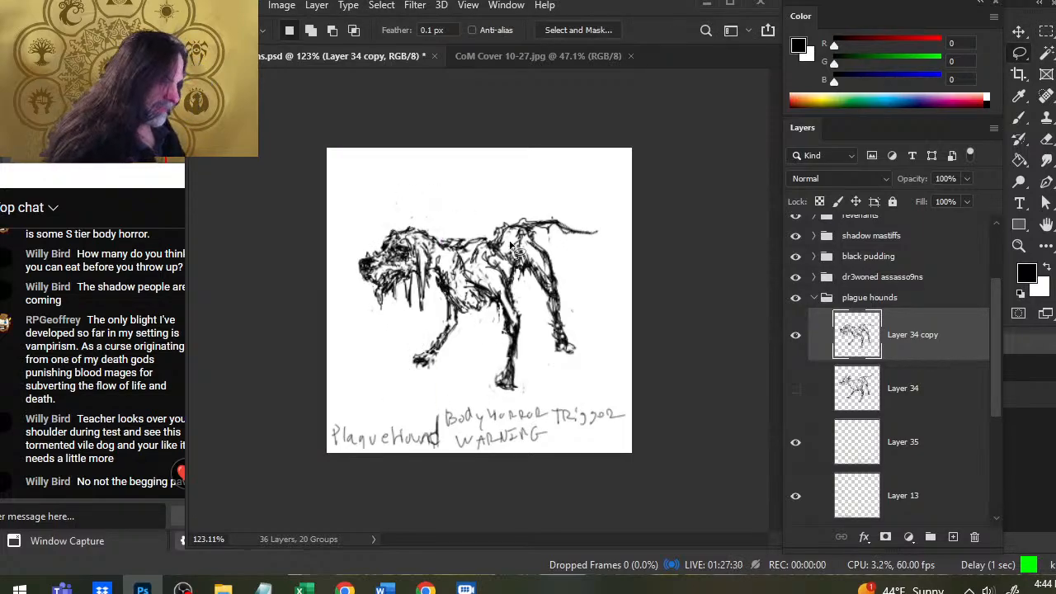
# - Sketch an additional hind leg stretching backward from the haunch behind the standing hind leg
pyautogui.press('b')
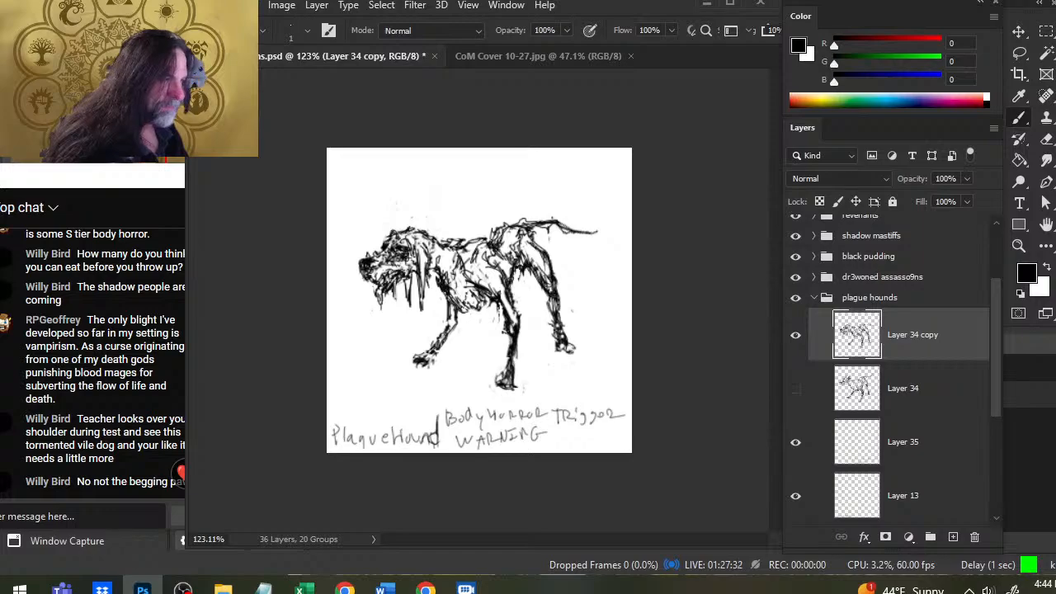
pyautogui.moveTo(490, 309); pyautogui.dragTo(492, 329)
pyautogui.press('e')
pyautogui.press('b')
pyautogui.moveTo(517, 267)
pyautogui.mouseDown()
pyautogui.moveTo(533, 290)
pyautogui.moveTo(525, 306)
pyautogui.moveTo(528, 286)
pyautogui.moveTo(541, 300)
pyautogui.moveTo(537, 284)
pyautogui.moveTo(615, 328)
pyautogui.mouseUp()
pyautogui.press('e')
pyautogui.press('b')
pyautogui.moveTo(564, 302)
pyautogui.mouseDown()
pyautogui.moveTo(611, 324)
pyautogui.moveTo(599, 333)
pyautogui.moveTo(585, 317)
pyautogui.moveTo(605, 336)
pyautogui.mouseUp()
# - Clean up the stretched leg's paw, adjust it with a lasso selection, and add shading to the thigh
pyautogui.press('e')
pyautogui.moveTo(584, 313)
pyautogui.mouseDown()
pyautogui.moveTo(614, 326)
pyautogui.moveTo(584, 320)
pyautogui.moveTo(579, 289)
pyautogui.moveTo(612, 344)
pyautogui.moveTo(625, 333)
pyautogui.mouseUp()
pyautogui.press('l')
pyautogui.moveTo(602, 326)
pyautogui.mouseDown()
pyautogui.moveTo(602, 345)
pyautogui.moveTo(591, 312)
pyautogui.mouseUp()
pyautogui.hotkey('ctrl', 'd')
pyautogui.press('e')
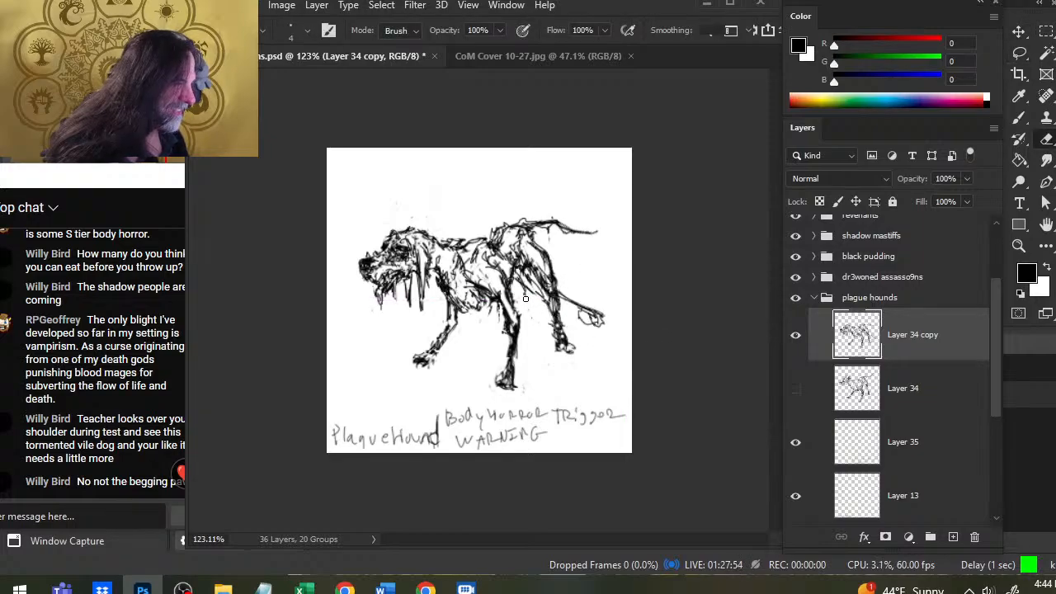
pyautogui.press('b')
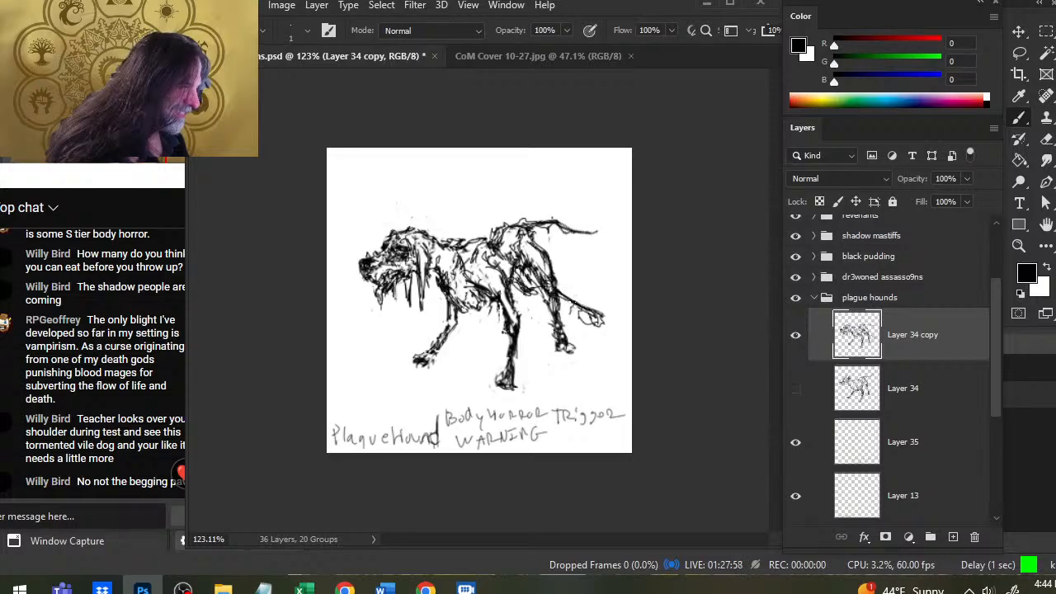
# - Erase the backward-stretched leg and its paw behind the standing hind leg
pyautogui.press('e')
pyautogui.moveTo(579, 313)
pyautogui.mouseDown()
pyautogui.moveTo(596, 320)
pyautogui.moveTo(585, 318)
pyautogui.mouseUp()
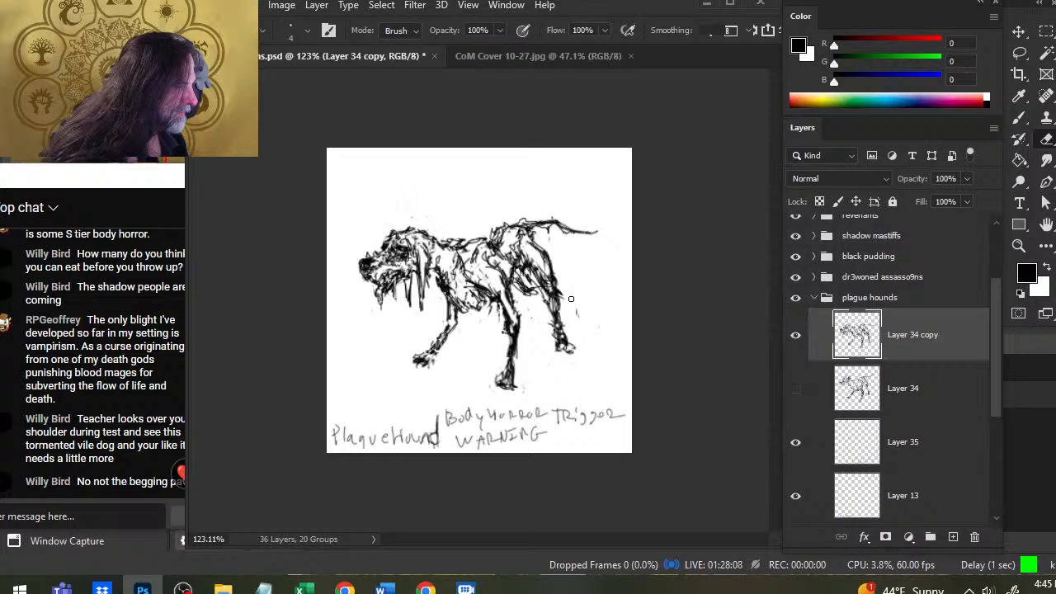
# - Erase the extra lines inside the haunch and redraw the inner thigh edge of the standing hind leg
pyautogui.moveTo(516, 290)
pyautogui.mouseDown()
pyautogui.moveTo(534, 287)
pyautogui.moveTo(533, 273)
pyautogui.moveTo(510, 276)
pyautogui.moveTo(510, 288)
pyautogui.mouseUp()
pyautogui.press('b')
pyautogui.moveTo(515, 266)
pyautogui.mouseDown()
pyautogui.moveTo(524, 261)
pyautogui.moveTo(540, 289)
pyautogui.moveTo(558, 282)
pyautogui.moveTo(548, 267)
pyautogui.moveTo(552, 310)
pyautogui.mouseUp()
pyautogui.press('e')
pyautogui.press('b')
pyautogui.press('e')
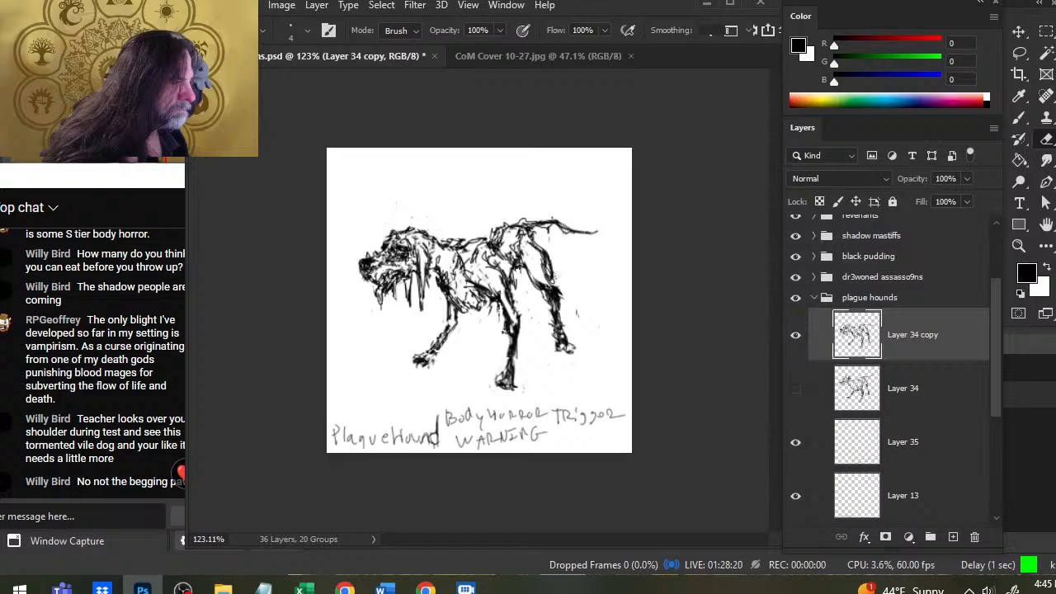
# - Slim the back of the standing hind leg with the eraser and redraw its contour down past the hock
pyautogui.moveTo(548, 259); pyautogui.dragTo(561, 323)
pyautogui.press('b')
pyautogui.moveTo(559, 315)
pyautogui.mouseDown()
pyautogui.moveTo(564, 347)
pyautogui.moveTo(553, 335)
pyautogui.mouseUp()
# - Trim the lower part of the standing hind leg and redraw its shank and paw with darker strokes
pyautogui.press('e')
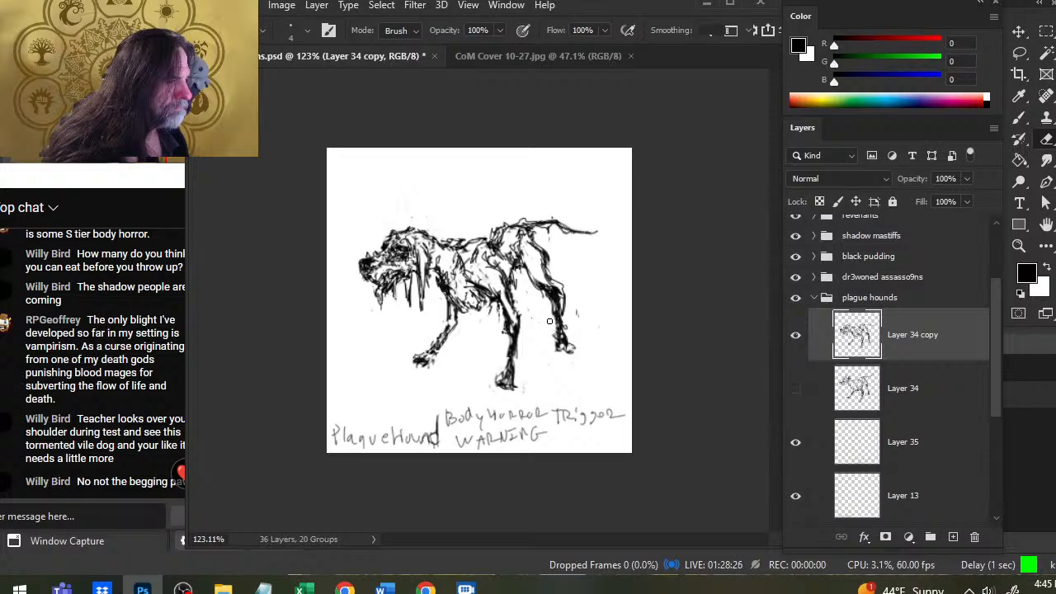
pyautogui.moveTo(543, 295); pyautogui.dragTo(553, 344)
pyautogui.press('b')
pyautogui.moveTo(557, 311)
pyautogui.mouseDown()
pyautogui.moveTo(555, 340)
pyautogui.moveTo(569, 360)
pyautogui.moveTo(564, 347)
pyautogui.mouseUp()
pyautogui.press('l')
pyautogui.hotkey('ctrl', 'd')
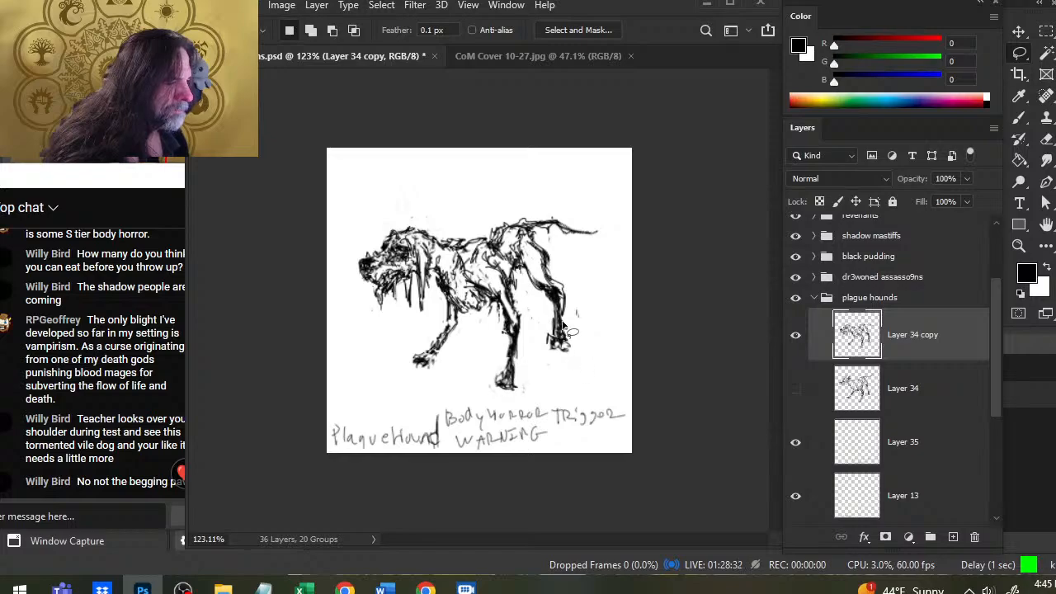
pyautogui.press('b')
pyautogui.moveTo(563, 298); pyautogui.dragTo(563, 335)
pyautogui.moveTo(563, 303); pyautogui.dragTo(562, 287)
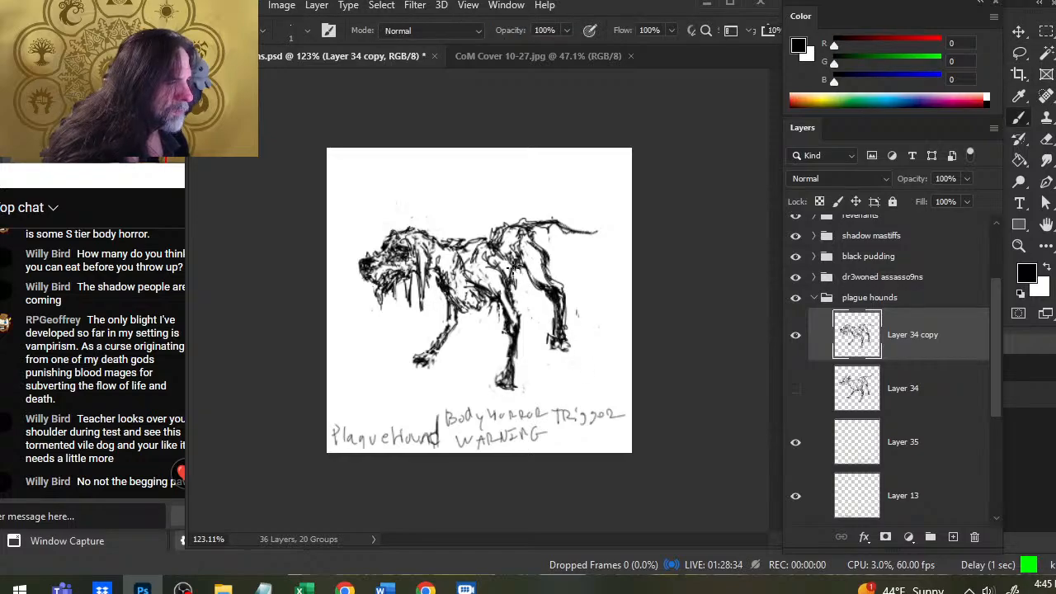
# - Draw the other hind leg reaching forward under the belly and shade its thigh dark behind the supporting leg
pyautogui.moveTo(513, 263)
pyautogui.mouseDown()
pyautogui.moveTo(524, 300)
pyautogui.moveTo(504, 313)
pyautogui.mouseUp()
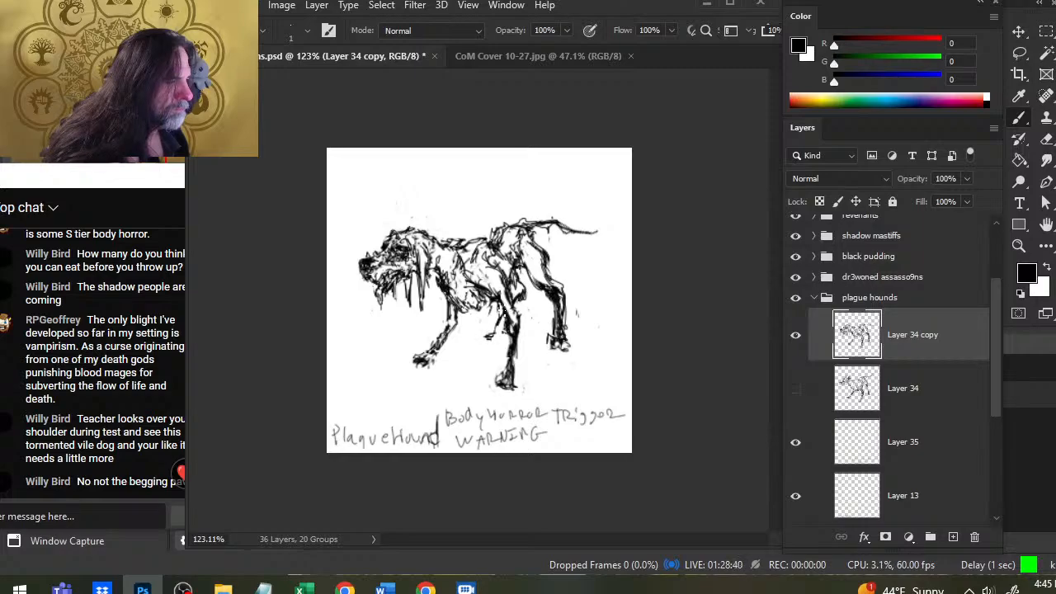
pyautogui.moveTo(493, 323)
pyautogui.mouseDown()
pyautogui.moveTo(481, 328)
pyautogui.moveTo(528, 263)
pyautogui.moveTo(525, 292)
pyautogui.mouseUp()
pyautogui.press('e')
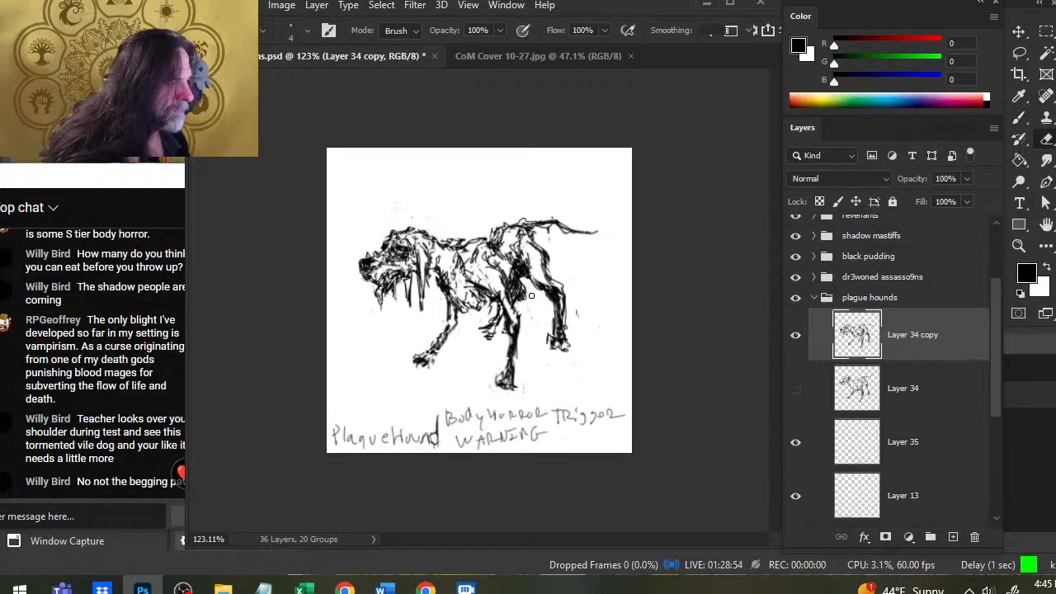
pyautogui.press('b')
pyautogui.moveTo(496, 309); pyautogui.dragTo(496, 311)
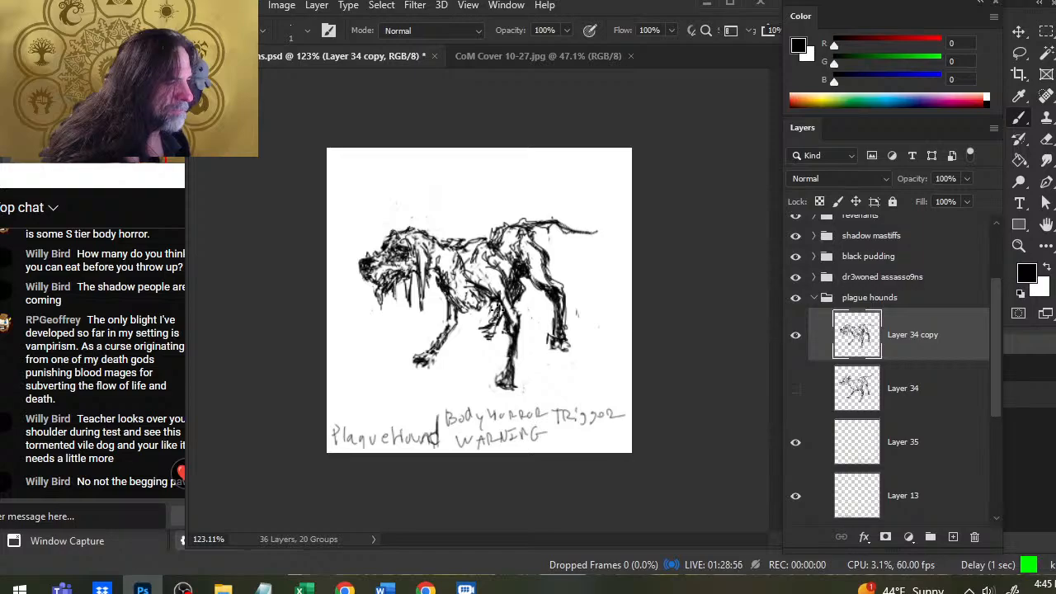
# - Erase rough lines around the forward-reaching hind leg's paw and redraw the paw under the belly
pyautogui.press('e')
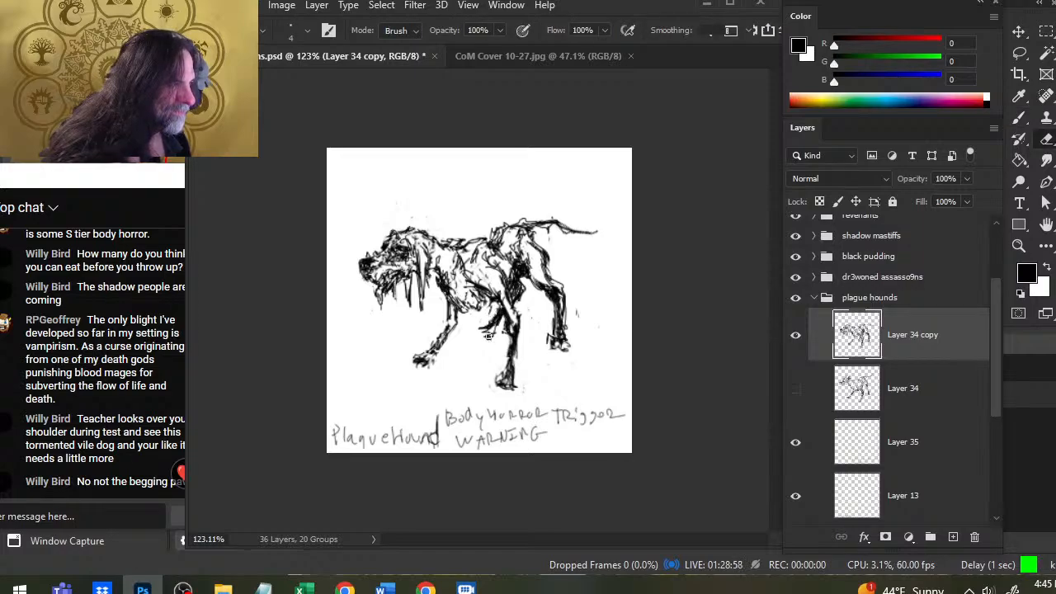
pyautogui.press('b')
pyautogui.moveTo(476, 334); pyautogui.dragTo(489, 331)
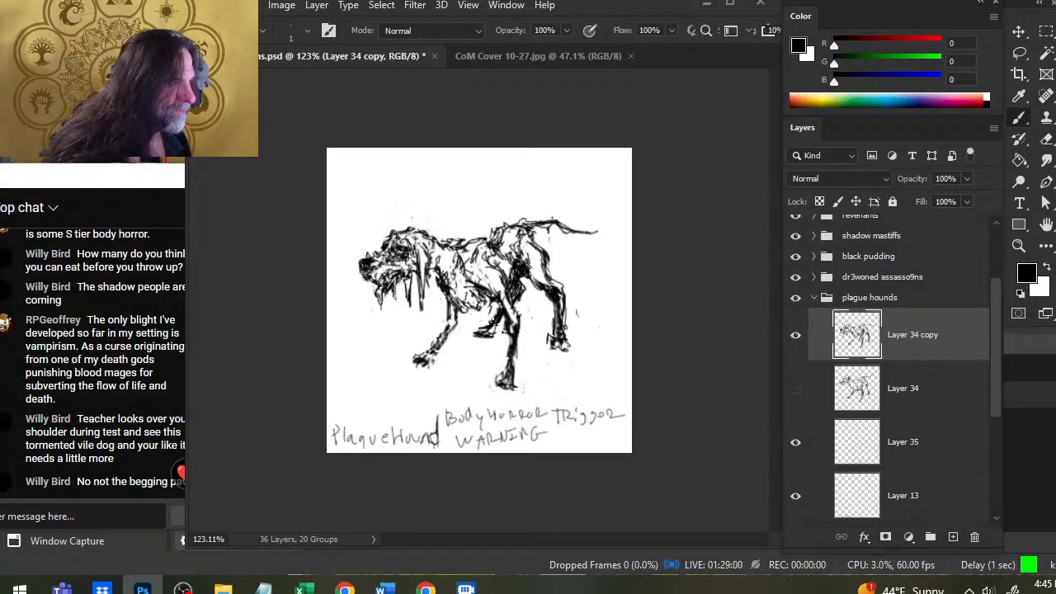
# - Clean up the lower part of the rear hind leg around the hock with small eraser and brush touches
pyautogui.press('e')
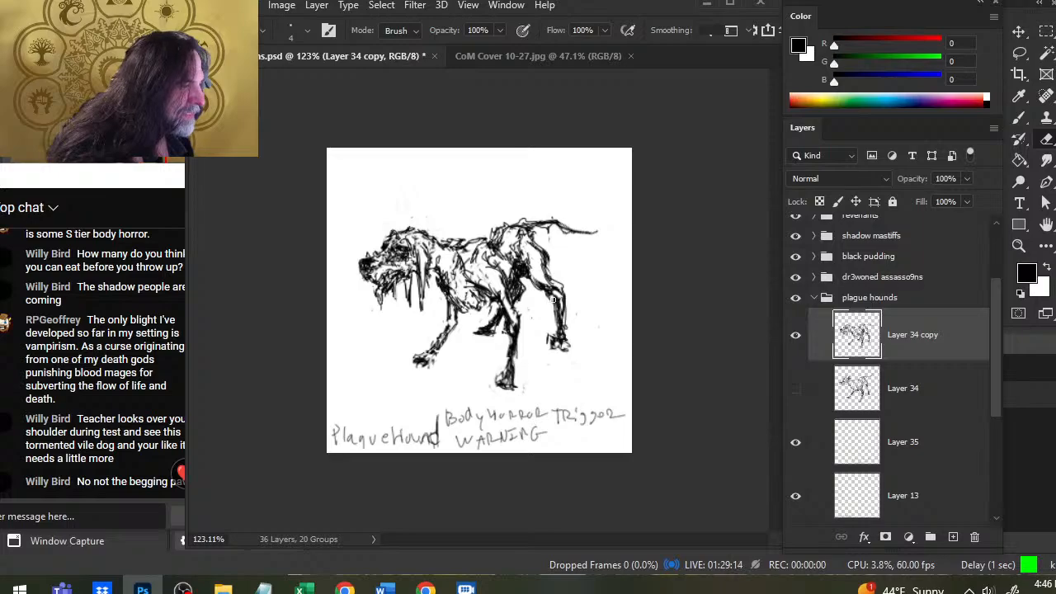
pyautogui.press('b')
pyautogui.moveTo(558, 294); pyautogui.dragTo(556, 292)
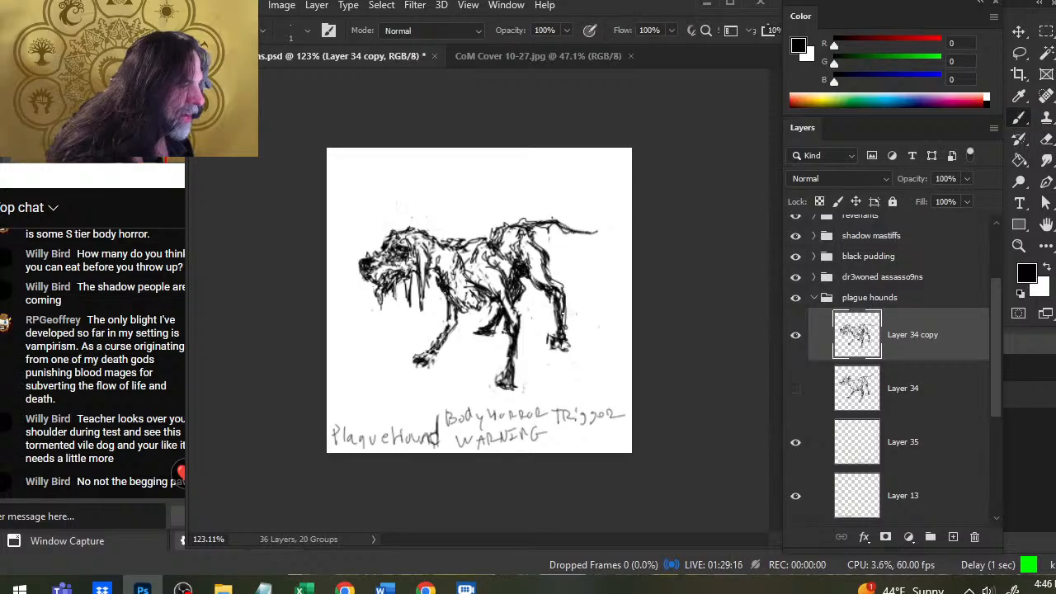
pyautogui.press('e')
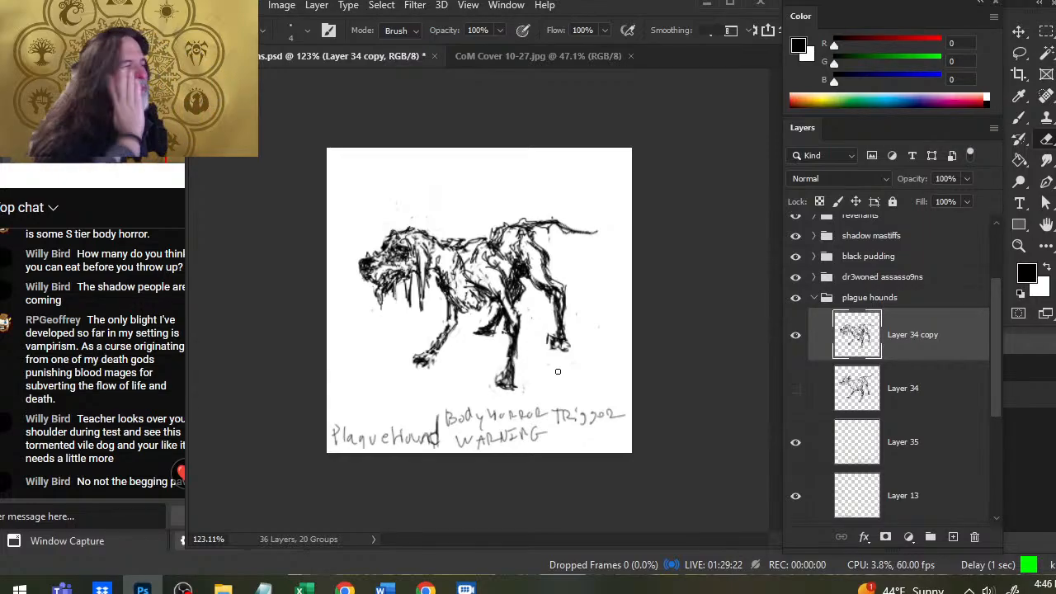
# - Move the hound sketch up on the canvas and enlarge it to about 110% with Free Transform
pyautogui.press('v')
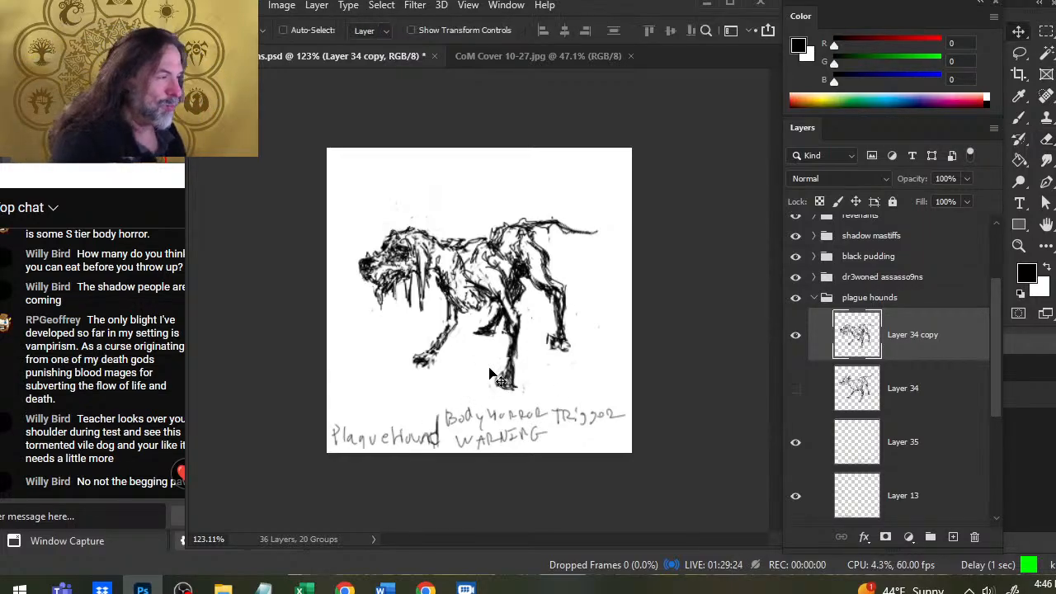
pyautogui.moveTo(505, 378); pyautogui.dragTo(498, 363)
pyautogui.press('m')
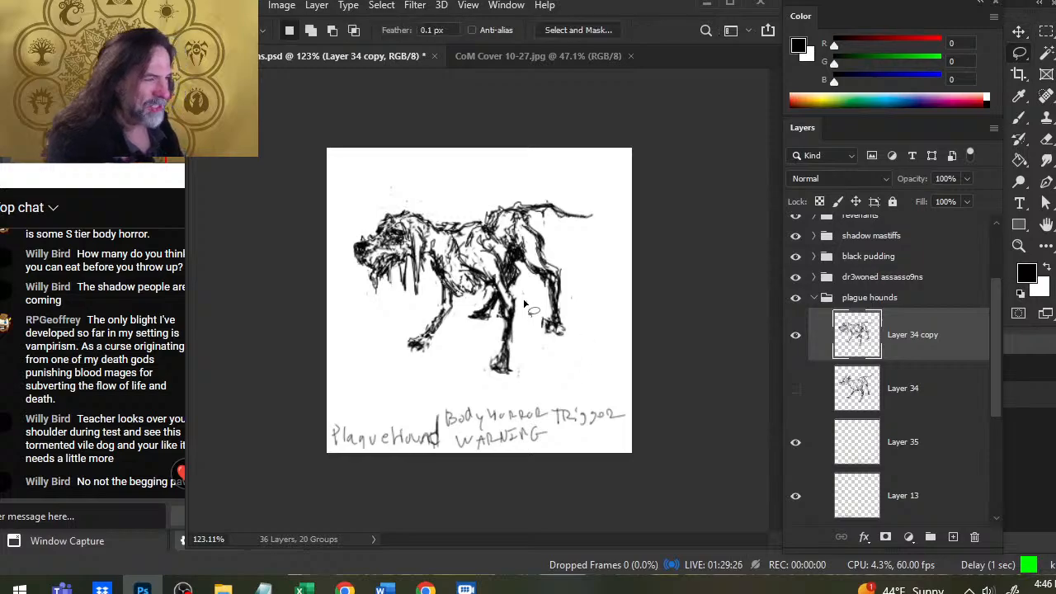
pyautogui.rightClick(526, 260)
pyautogui.click(590, 409)
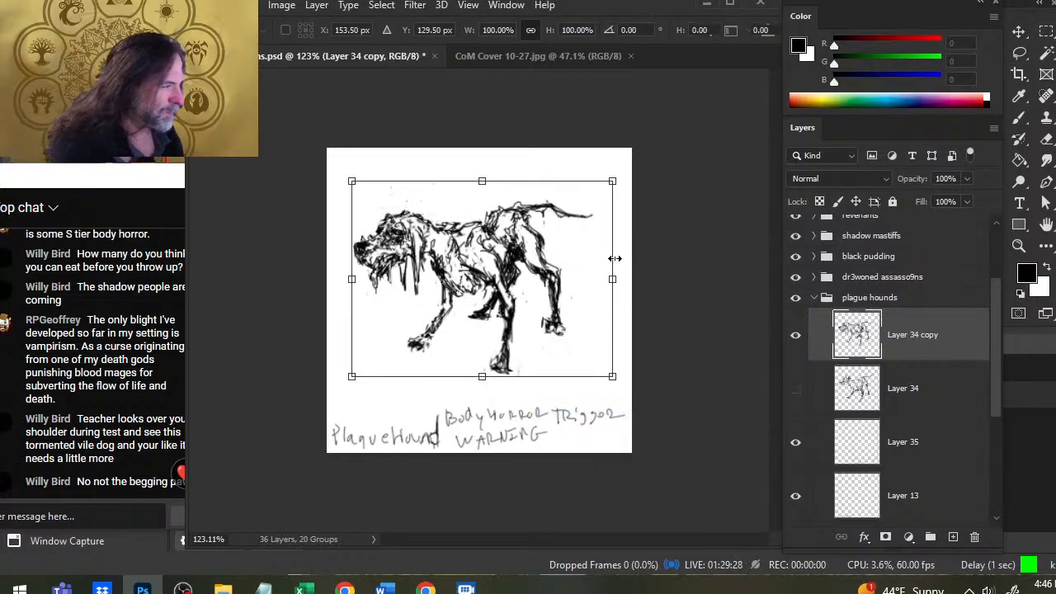
pyautogui.moveTo(612, 279); pyautogui.dragTo(638, 279)
pyautogui.moveTo(599, 311); pyautogui.dragTo(589, 316)
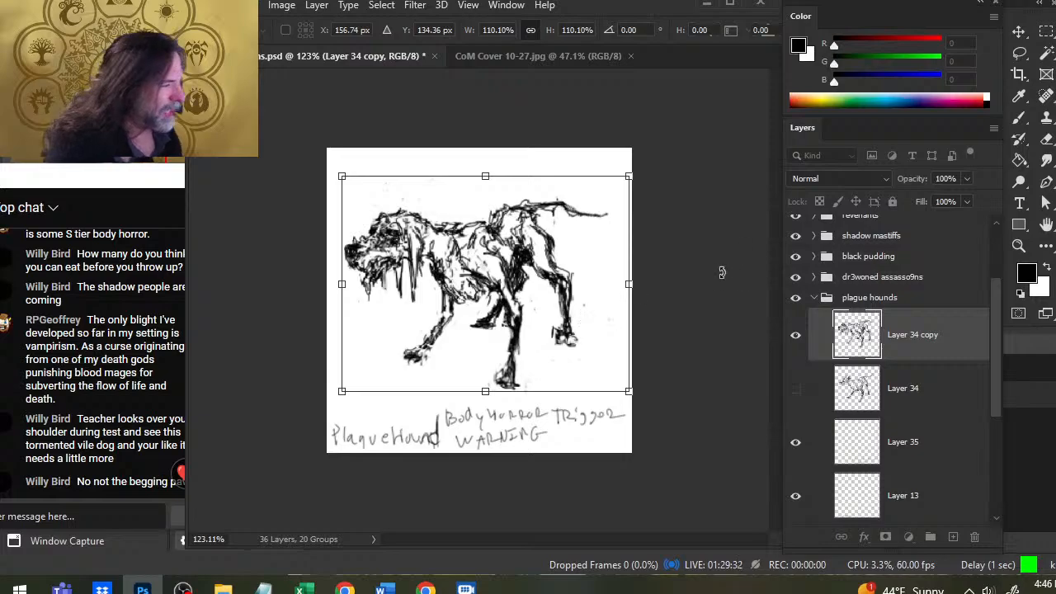
pyautogui.press('Return')
# - Rework the contours of the belly and the outstretched front leg with alternating brush and eraser strokes
pyautogui.press('b')
pyautogui.moveTo(492, 293)
pyautogui.mouseDown()
pyautogui.moveTo(510, 307)
pyautogui.moveTo(495, 282)
pyautogui.moveTo(505, 303)
pyautogui.moveTo(463, 298)
pyautogui.moveTo(490, 284)
pyautogui.moveTo(470, 298)
pyautogui.moveTo(466, 290)
pyautogui.moveTo(486, 297)
pyautogui.moveTo(445, 310)
pyautogui.moveTo(424, 341)
pyautogui.mouseUp()
pyautogui.press('b')
pyautogui.press('e')
pyautogui.press('b')
pyautogui.press('e')
pyautogui.press('b')
pyautogui.press('e')
pyautogui.press('b')
pyautogui.press('e')
pyautogui.press('b')
pyautogui.press('e')
# - Trim the outstretched front leg down to its paw and tidy the supporting leg's paw with the eraser
pyautogui.moveTo(445, 307)
pyautogui.mouseDown()
pyautogui.moveTo(420, 345)
pyautogui.moveTo(438, 343)
pyautogui.moveTo(395, 356)
pyautogui.moveTo(414, 363)
pyautogui.moveTo(412, 355)
pyautogui.mouseUp()
pyautogui.press('l')
pyautogui.press('v')
pyautogui.press('l')
pyautogui.click(447, 403)
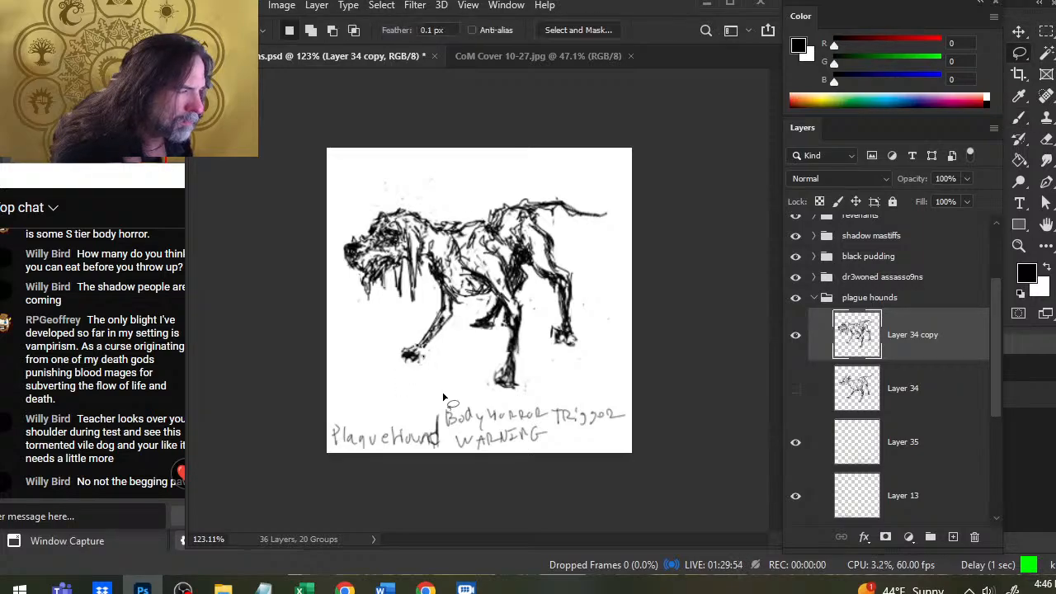
pyautogui.press('e')
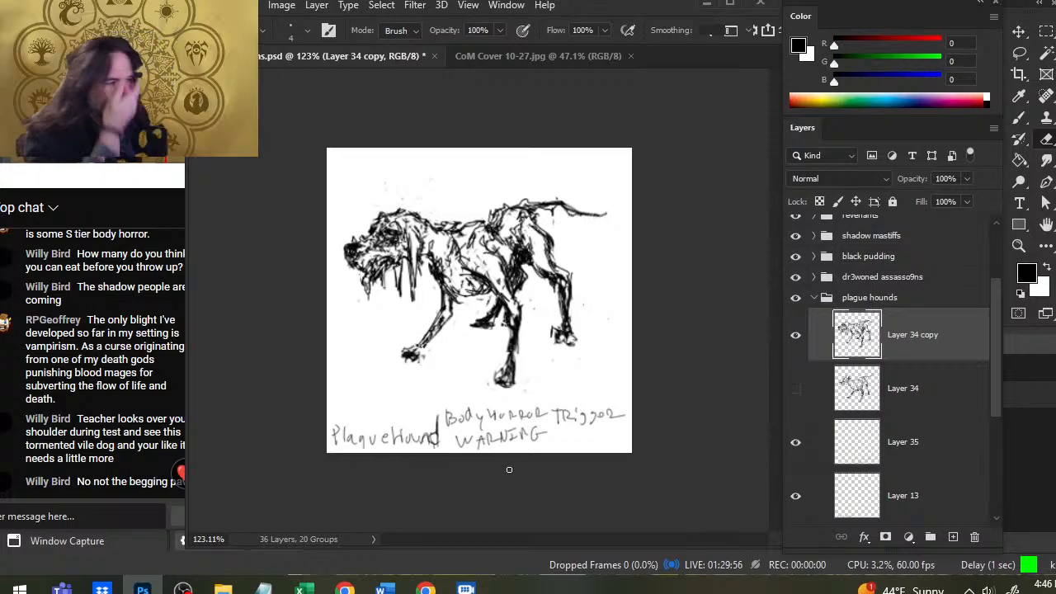
# - Nudge the whole hound sketch slightly up and toward the canvas's right edge, and save the file
pyautogui.press('v')
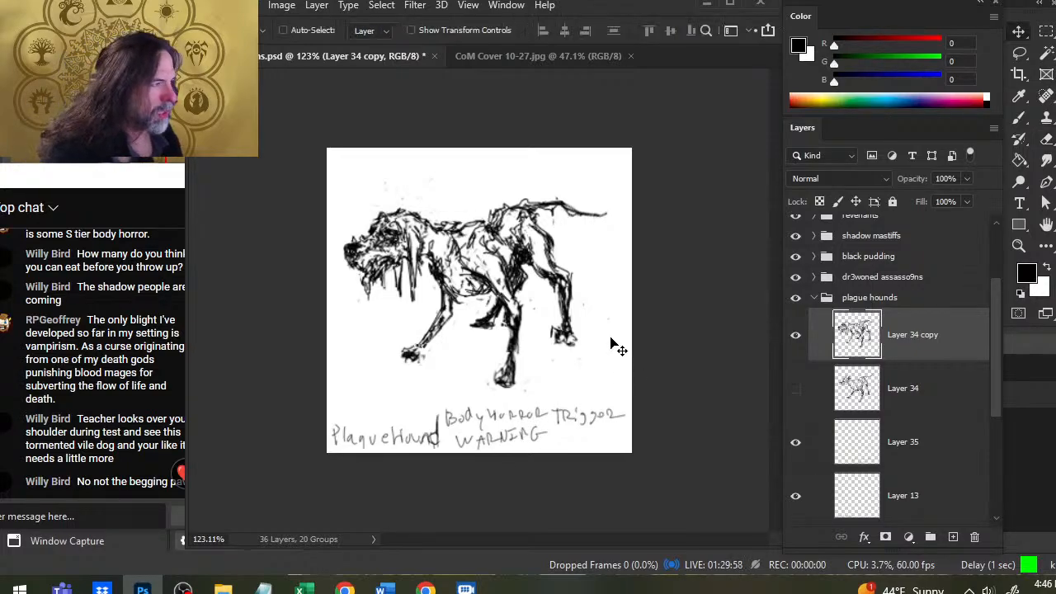
pyautogui.moveTo(610, 348); pyautogui.dragTo(617, 347)
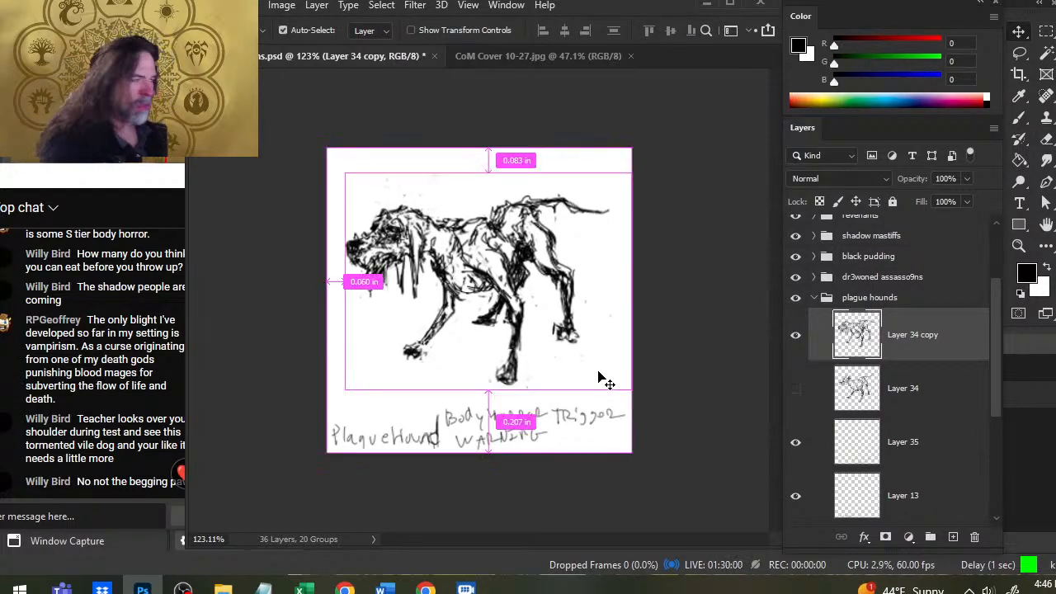
pyautogui.hotkey('ctrl', 's')
# - Refine the hound's rump and upper thigh with eraser and darker brush strokes below the tail, and save the file
pyautogui.press('b')
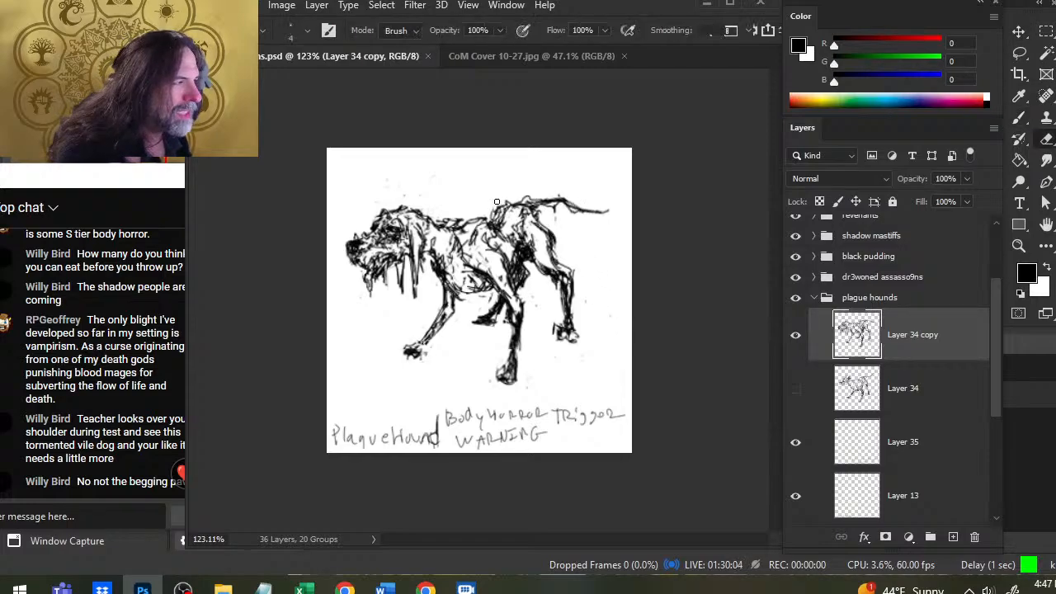
pyautogui.moveTo(488, 204)
pyautogui.mouseDown()
pyautogui.moveTo(505, 223)
pyautogui.moveTo(495, 225)
pyautogui.moveTo(537, 216)
pyautogui.moveTo(533, 249)
pyautogui.mouseUp()
pyautogui.press('e')
pyautogui.press('b')
pyautogui.moveTo(530, 209); pyautogui.dragTo(542, 219)
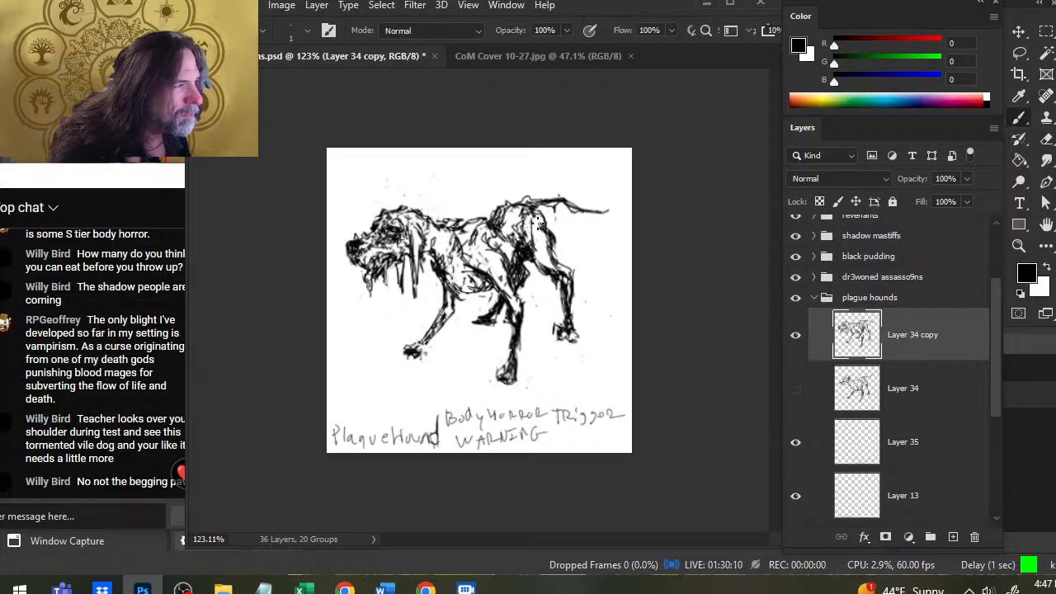
pyautogui.press('e')
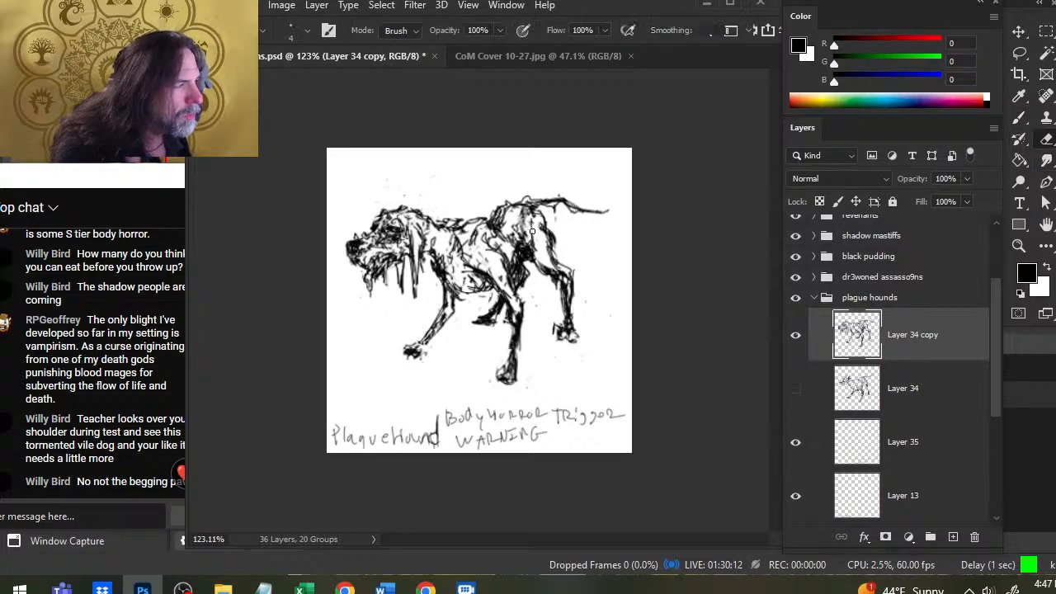
pyautogui.press('b')
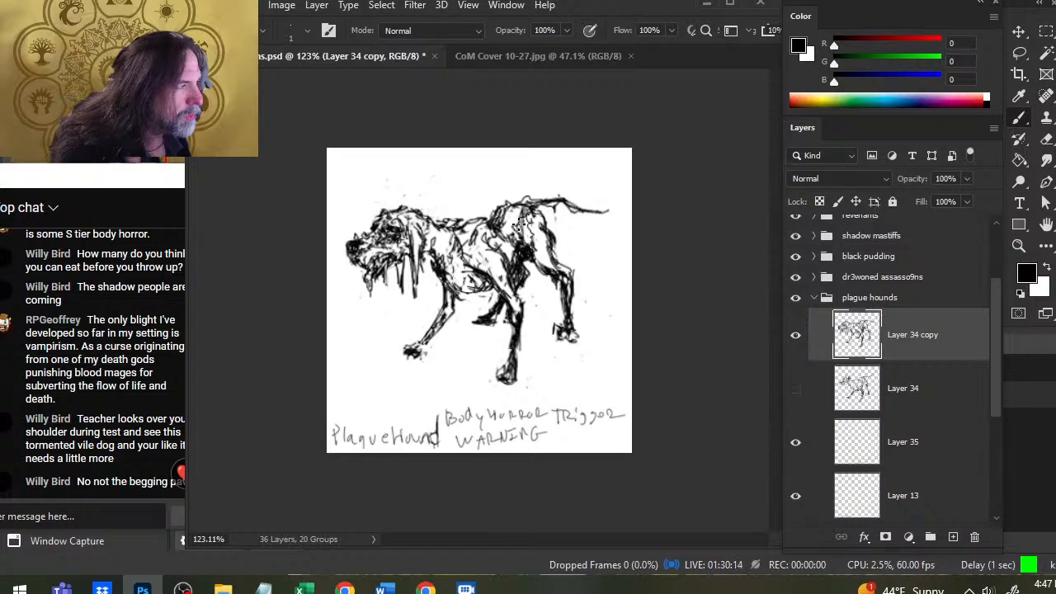
pyautogui.press('e')
pyautogui.moveTo(530, 235)
pyautogui.mouseDown()
pyautogui.moveTo(524, 254)
pyautogui.moveTo(518, 231)
pyautogui.mouseUp()
pyautogui.press('b')
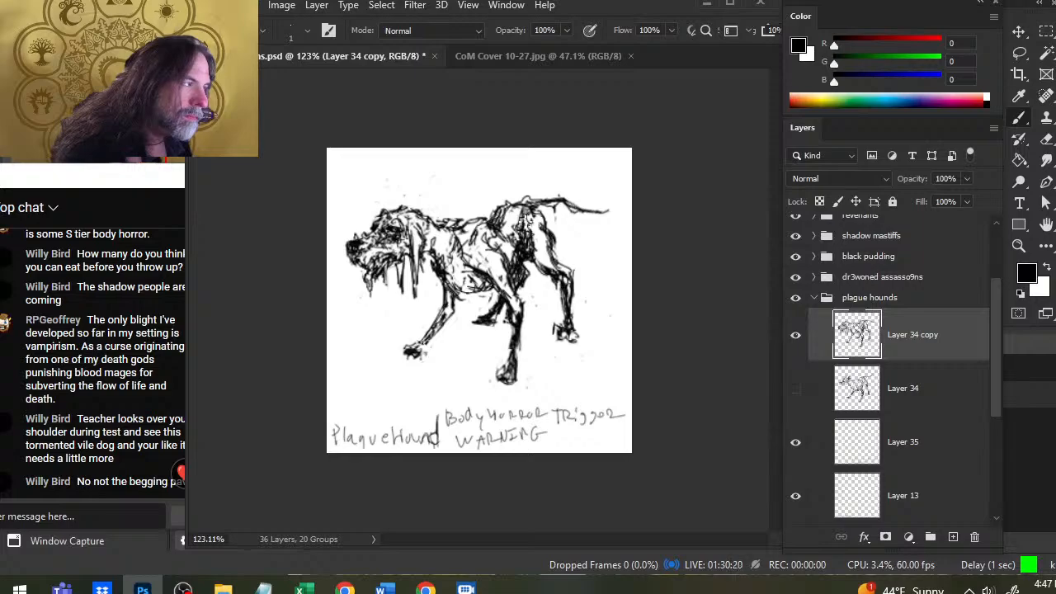
pyautogui.hotkey('ctrl', 's')
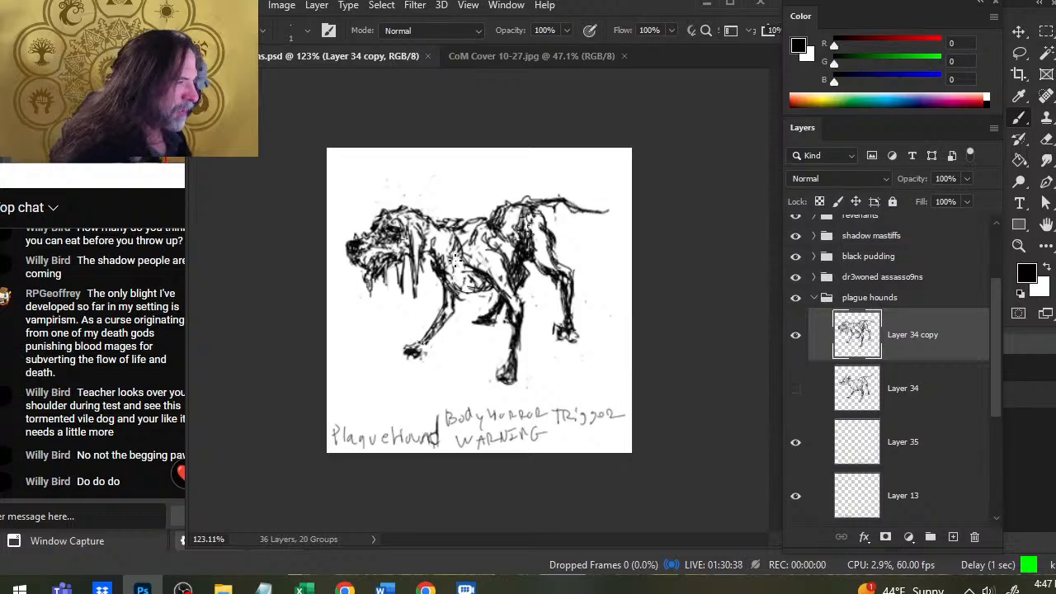
# - Lasso the outstretched front leg, shift it closer under the body, deselect it and save the file
pyautogui.press('e')
pyautogui.press('l')
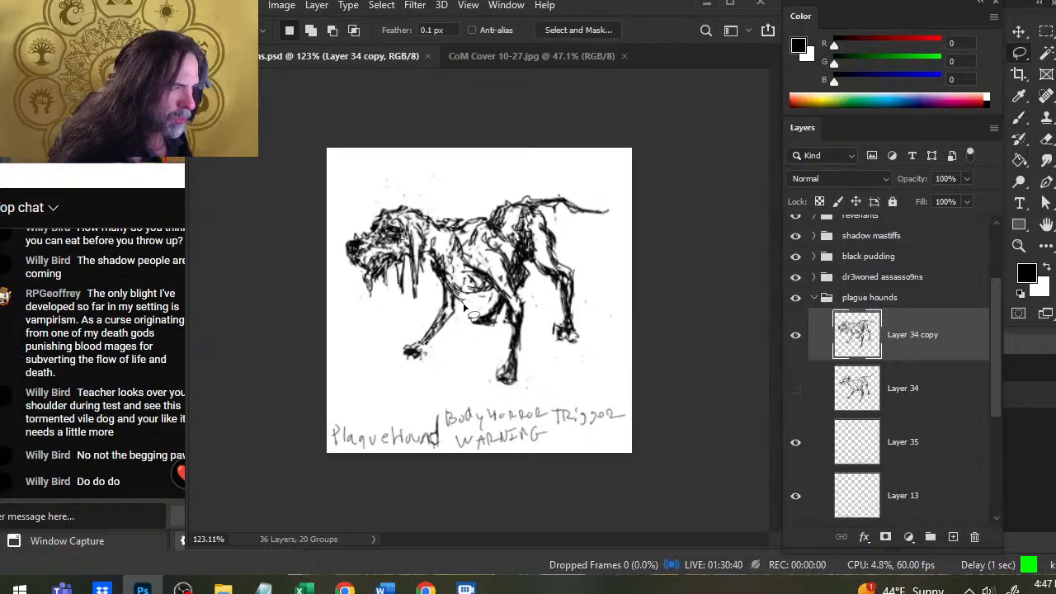
pyautogui.moveTo(445, 287); pyautogui.dragTo(448, 355)
pyautogui.press('v')
pyautogui.moveTo(464, 305)
pyautogui.mouseDown()
pyautogui.moveTo(454, 291)
pyautogui.moveTo(444, 310)
pyautogui.moveTo(458, 340)
pyautogui.mouseUp()
pyautogui.hotkey('ctrl', 'd')
pyautogui.press('l')
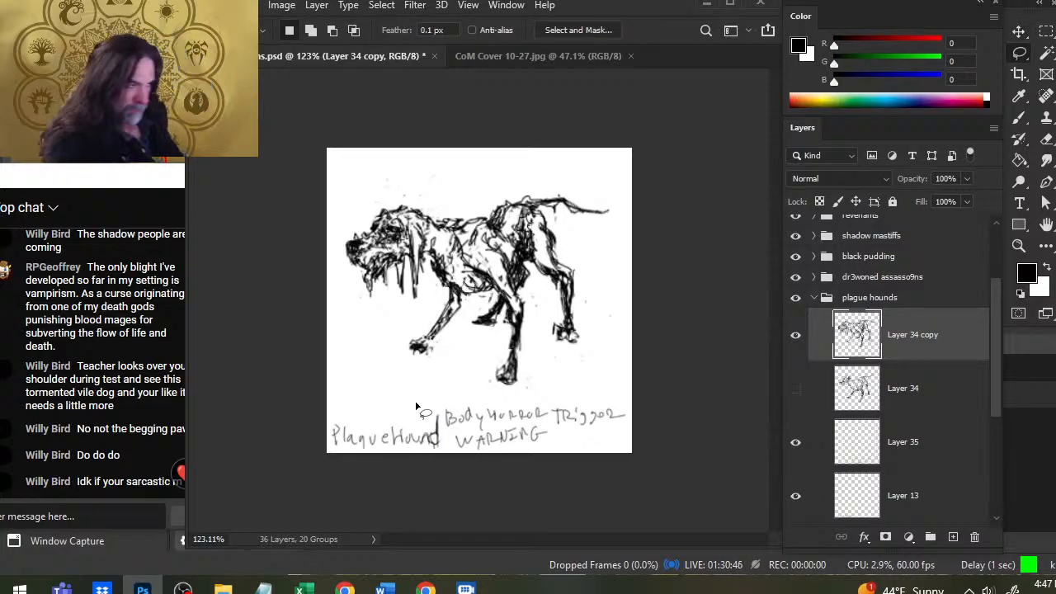
pyautogui.hotkey('ctrl', 's')
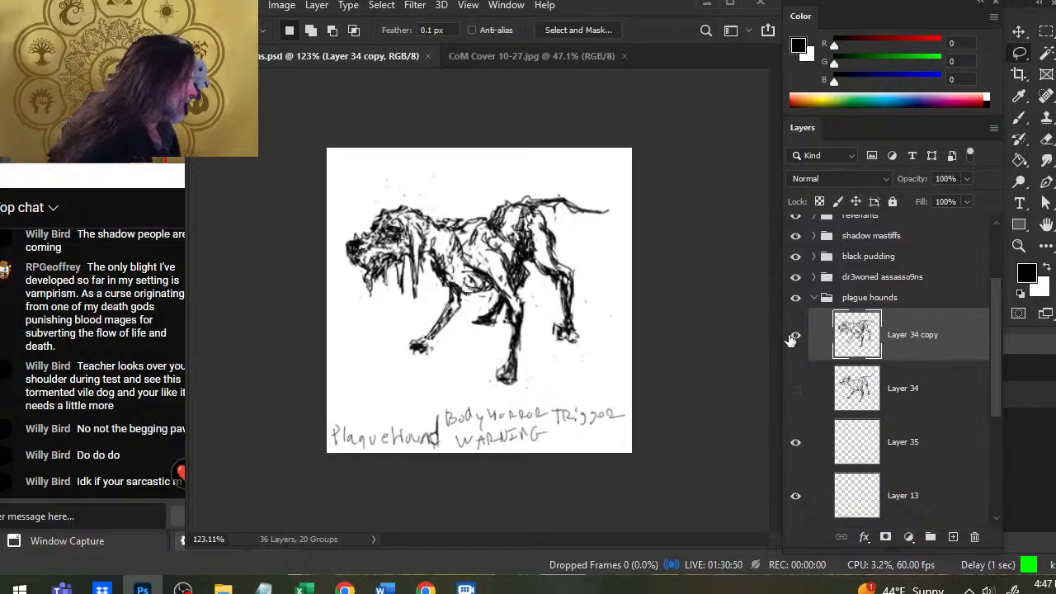
# - Collapse and hide the plague hounds group, and select Layer 14 inside the dr3woned assasso9ns group
pyautogui.click(814, 298)
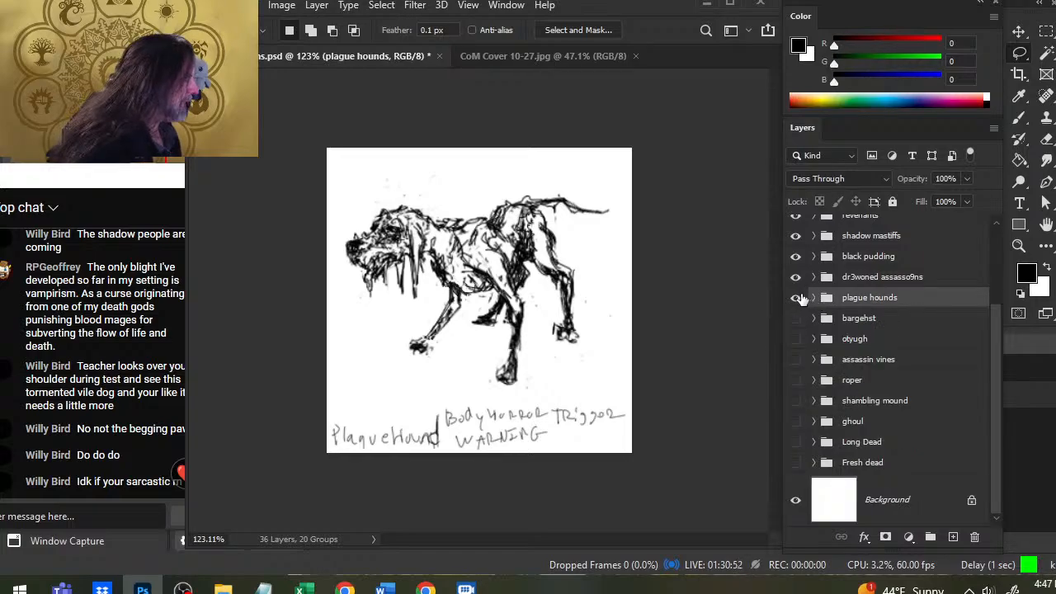
pyautogui.click(796, 297)
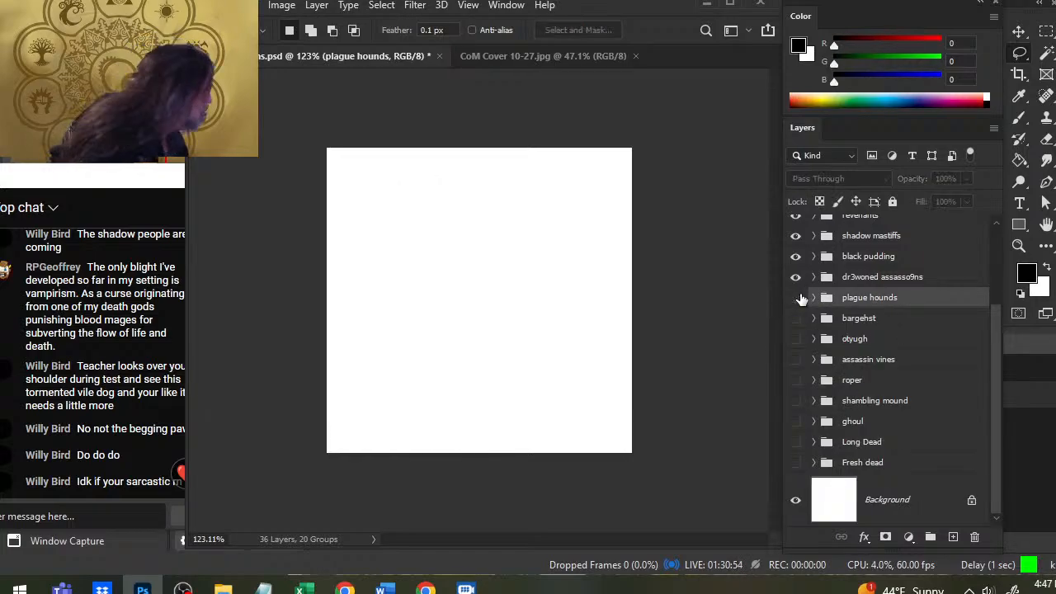
pyautogui.click(814, 277)
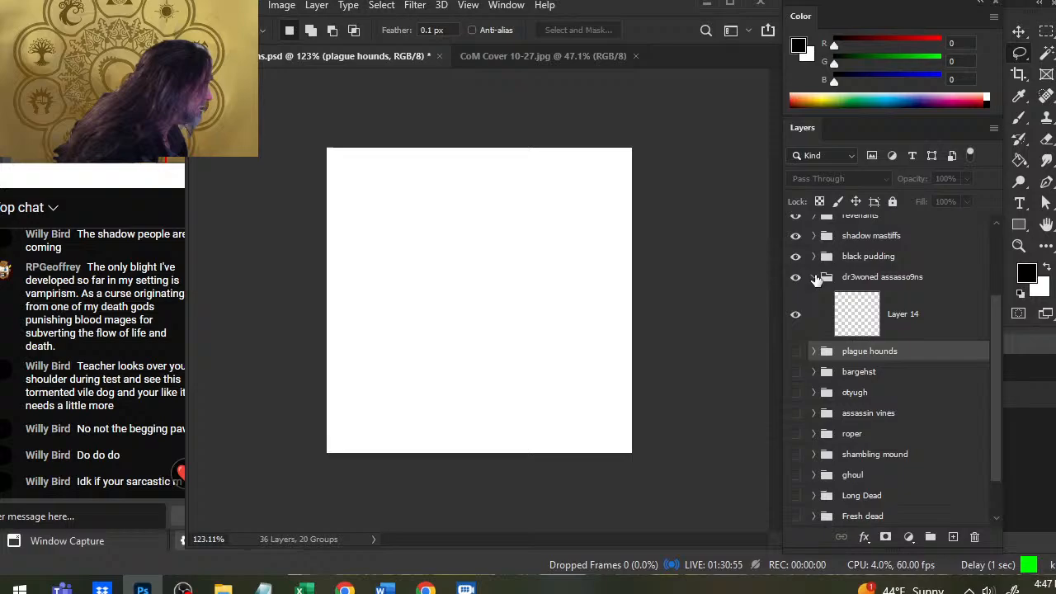
pyautogui.click(903, 318)
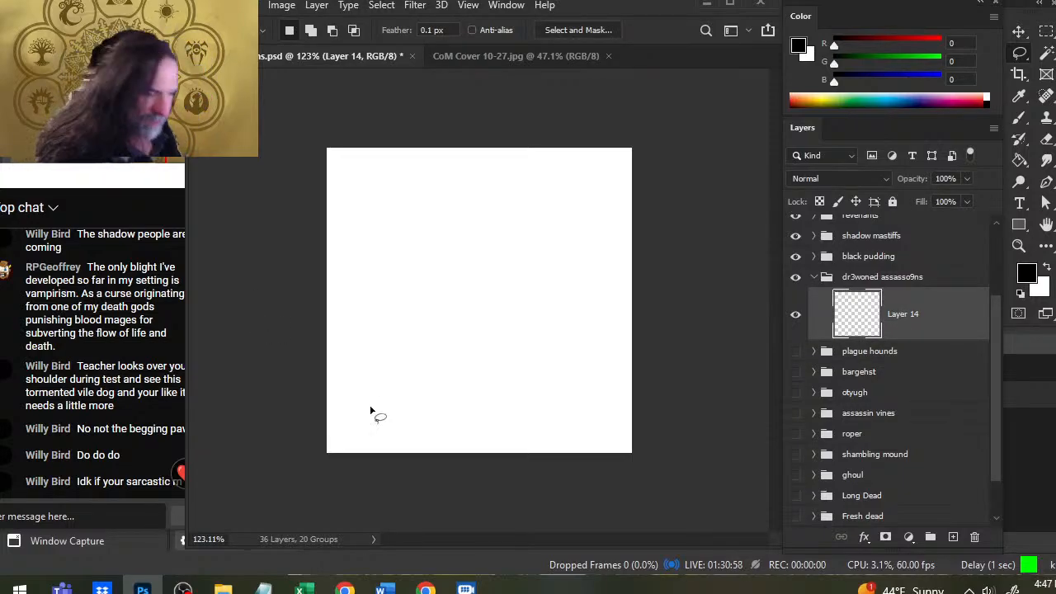
pyautogui.hotkey('alt', 'Tab')
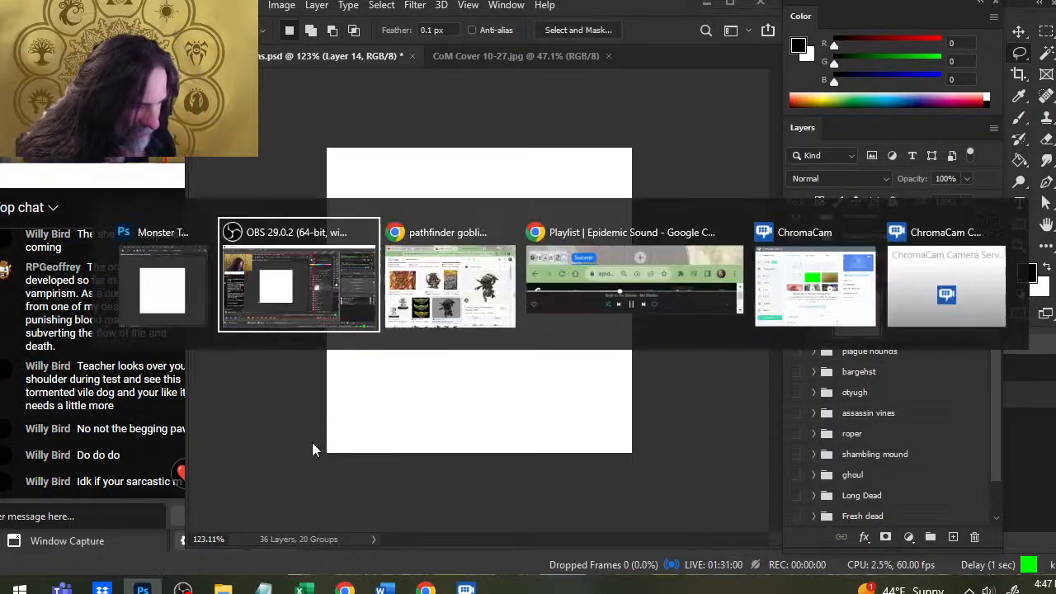
pyautogui.hotkey('alt', 'Tab')
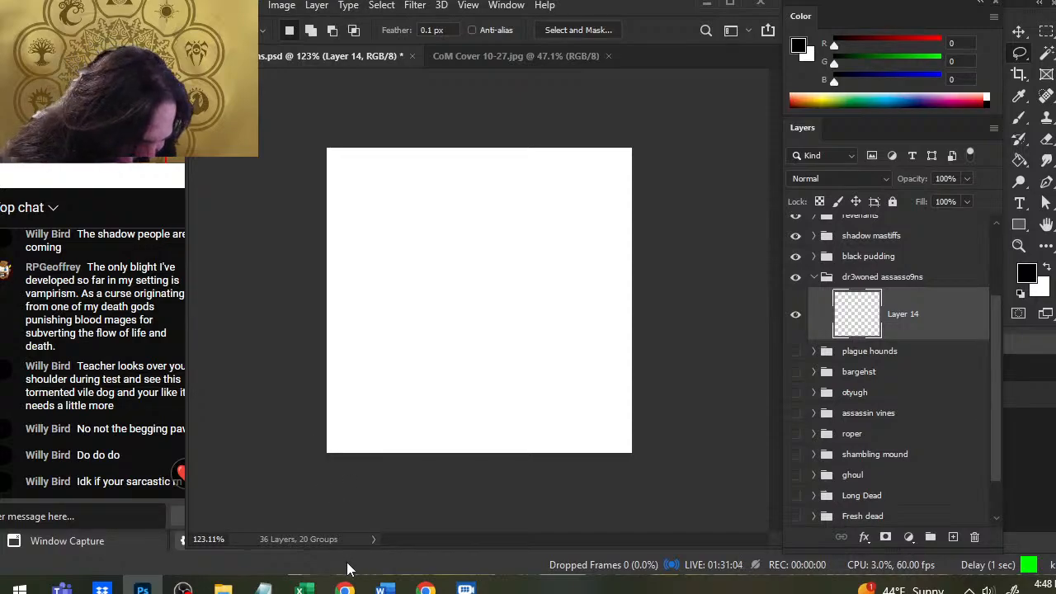
# - Handwrite the label "drowned Assassin" along the bottom of the canvas with the brush, correcting the misdrawn letters
pyautogui.press('b')
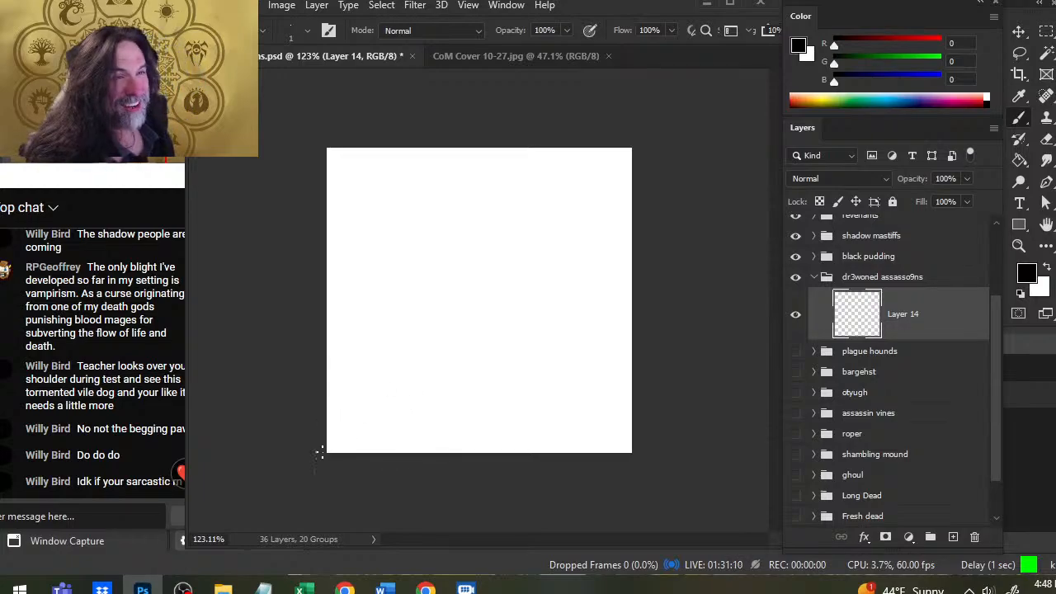
pyautogui.moveTo(344, 425)
pyautogui.mouseDown()
pyautogui.moveTo(397, 421)
pyautogui.moveTo(434, 442)
pyautogui.moveTo(462, 430)
pyautogui.moveTo(476, 442)
pyautogui.moveTo(495, 425)
pyautogui.mouseUp()
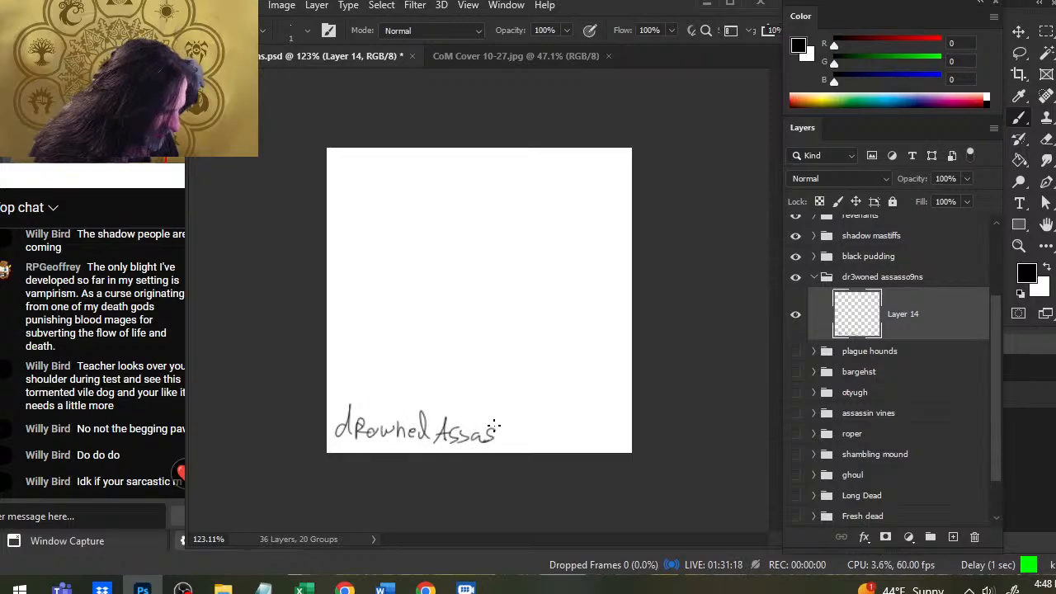
pyautogui.press('e')
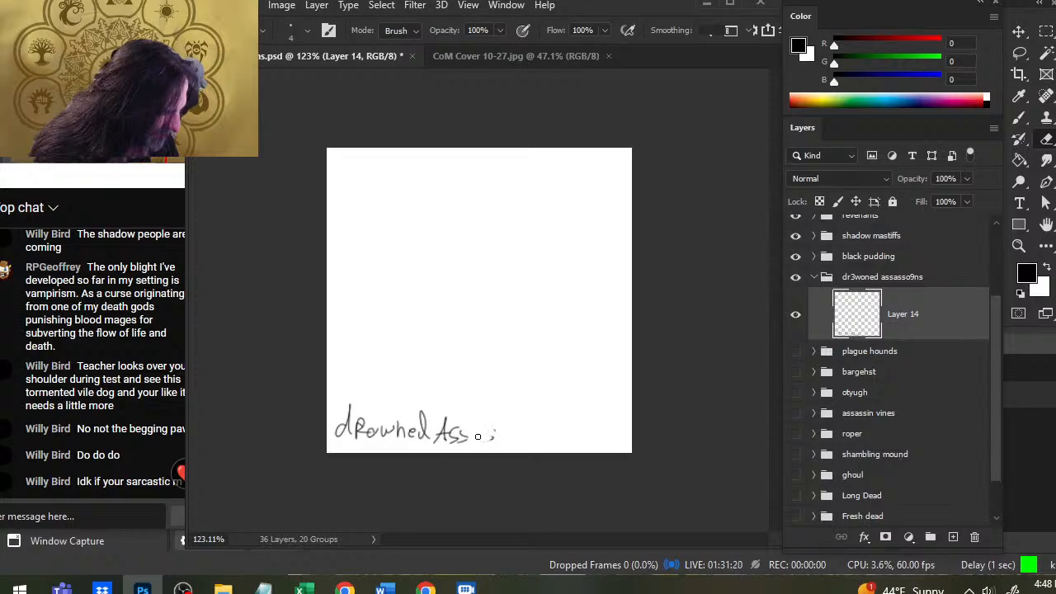
pyautogui.press('b')
pyautogui.moveTo(480, 418); pyautogui.dragTo(468, 445)
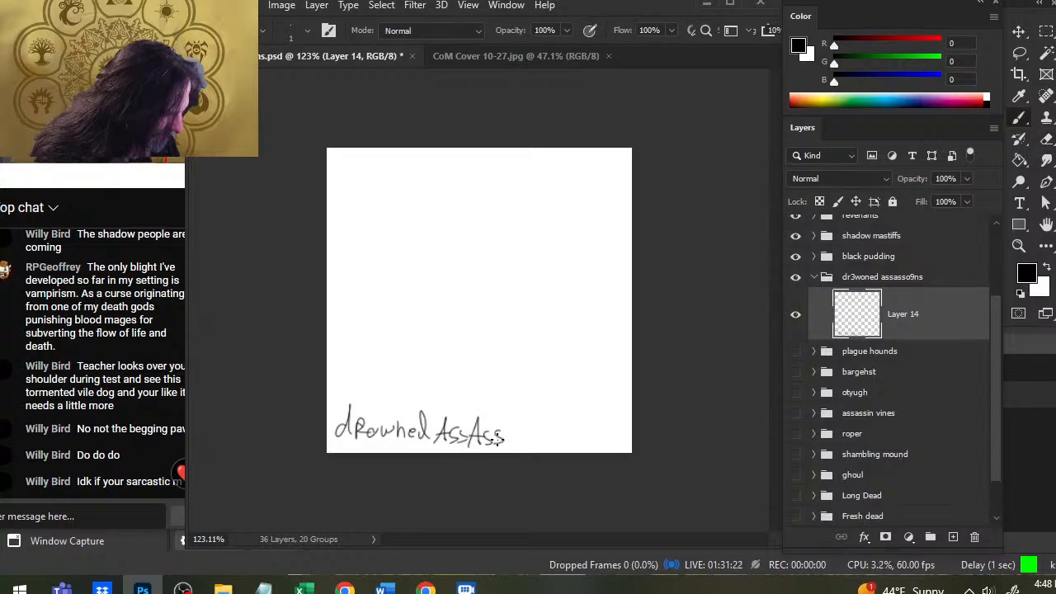
pyautogui.moveTo(522, 435); pyautogui.dragTo(531, 443)
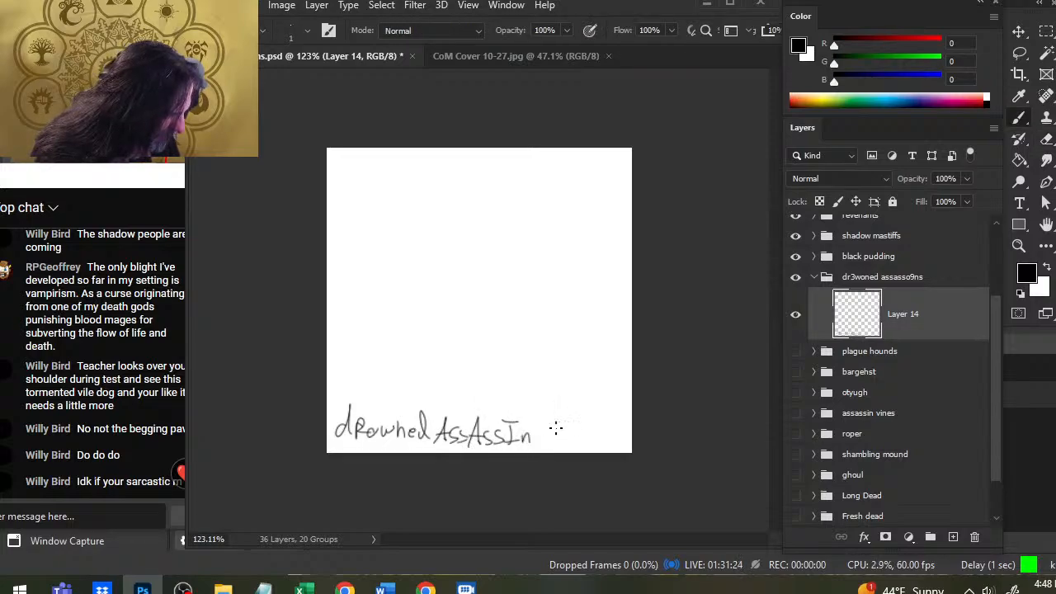
# - Lasso the letters after the initial "d" in the first word, lower them slightly and deselect
pyautogui.press('l')
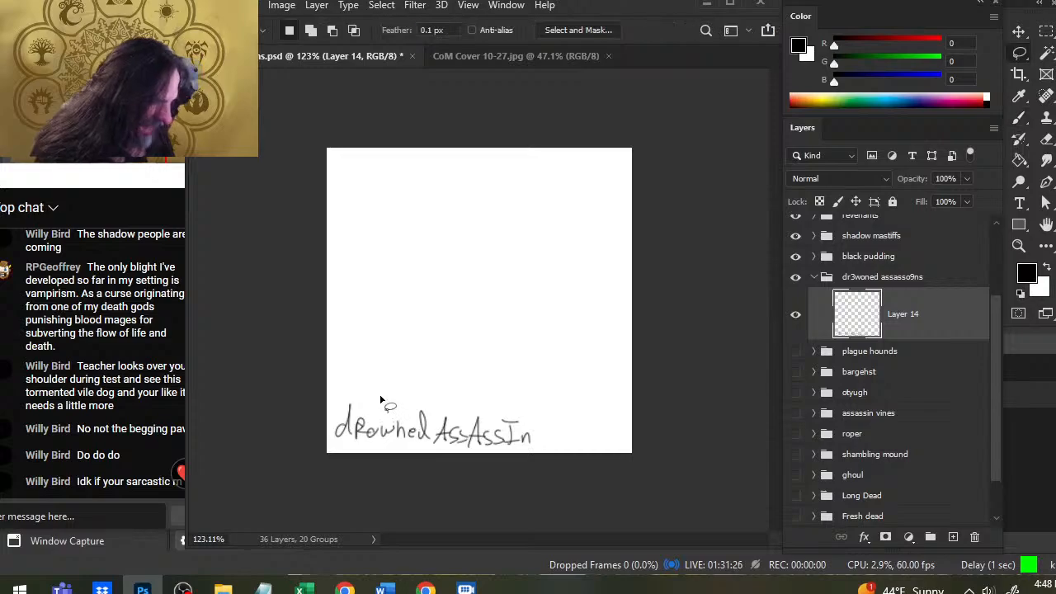
pyautogui.moveTo(390, 389)
pyautogui.mouseDown()
pyautogui.moveTo(328, 412)
pyautogui.moveTo(381, 452)
pyautogui.moveTo(408, 452)
pyautogui.moveTo(426, 442)
pyautogui.moveTo(433, 392)
pyautogui.moveTo(393, 434)
pyautogui.mouseUp()
pyautogui.hotkey('ctrl', 'd')
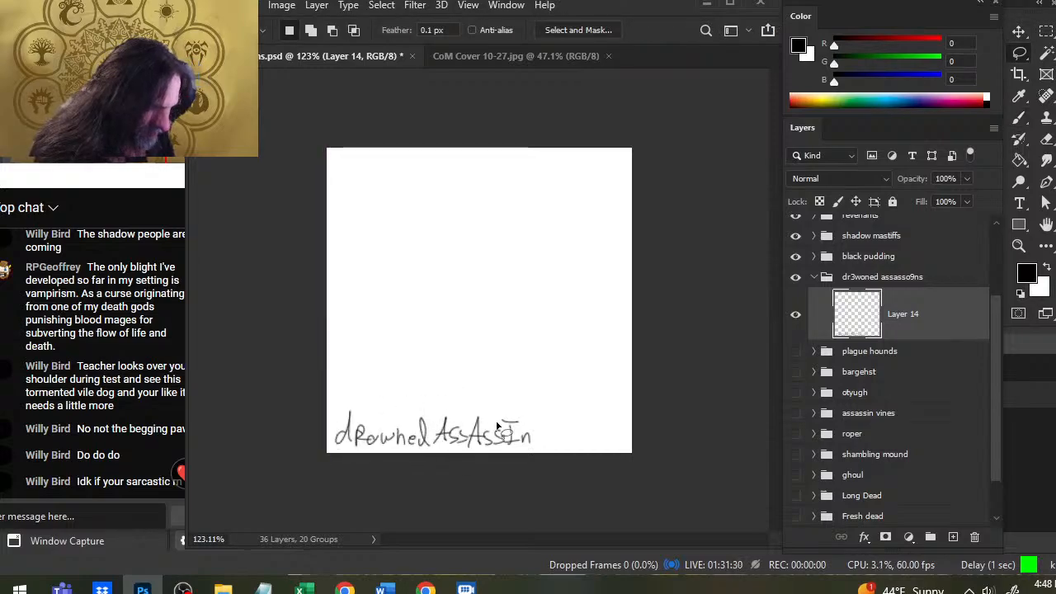
# - Shrink the handwritten label with Free Transform and place it closer to the canvas's lower-left corner
pyautogui.rightClick(491, 364)
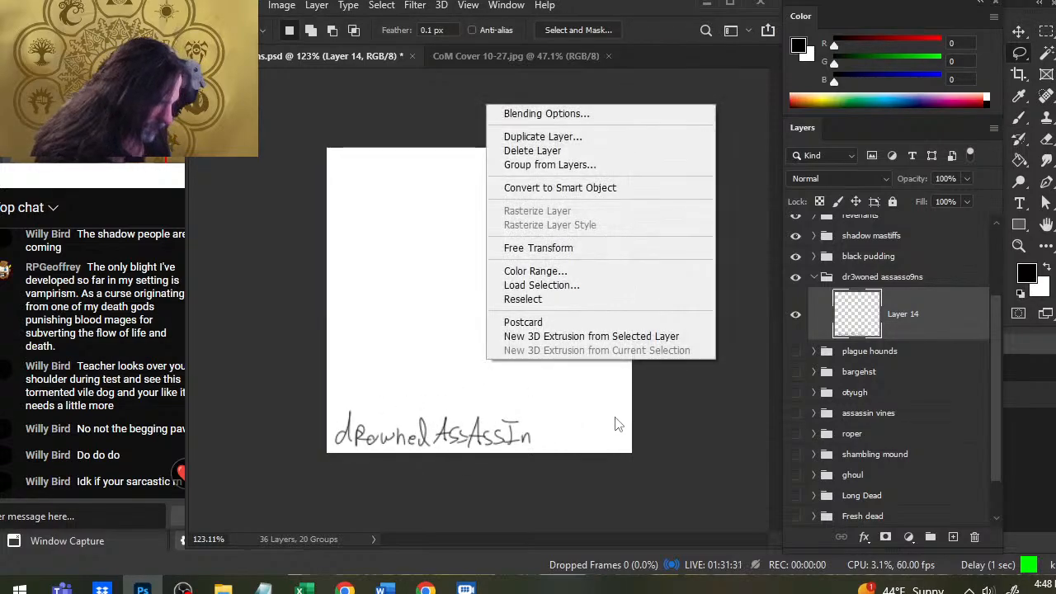
pyautogui.click(604, 256)
pyautogui.moveTo(533, 410); pyautogui.dragTo(503, 413)
pyautogui.press('Return')
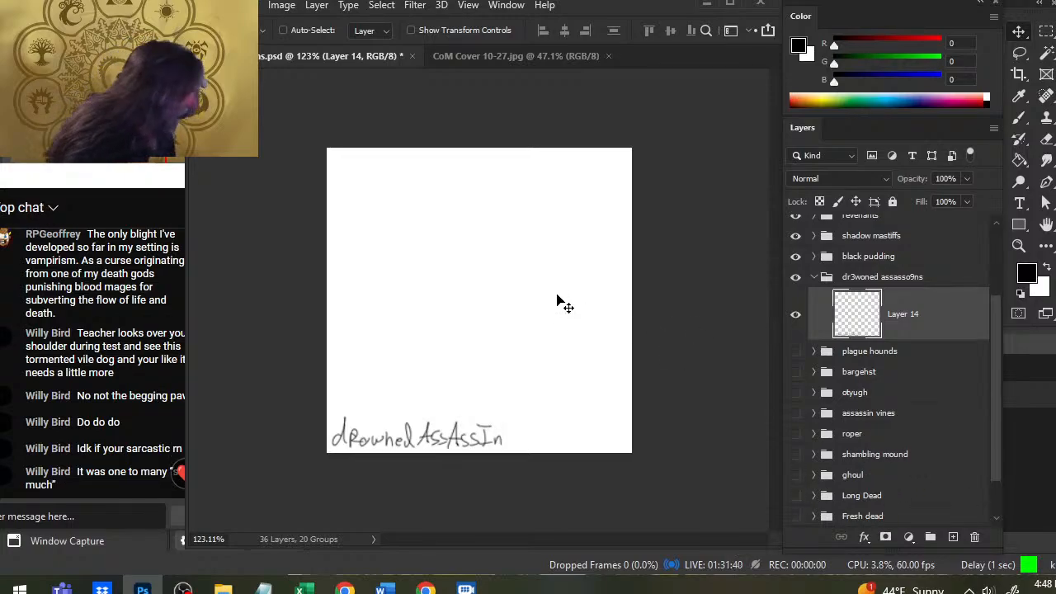
# - Compare against the assassin vines sketch by briefly showing that group in place of Layer 14, then restore the original visibility
pyautogui.click(795, 313)
pyautogui.click(795, 412)
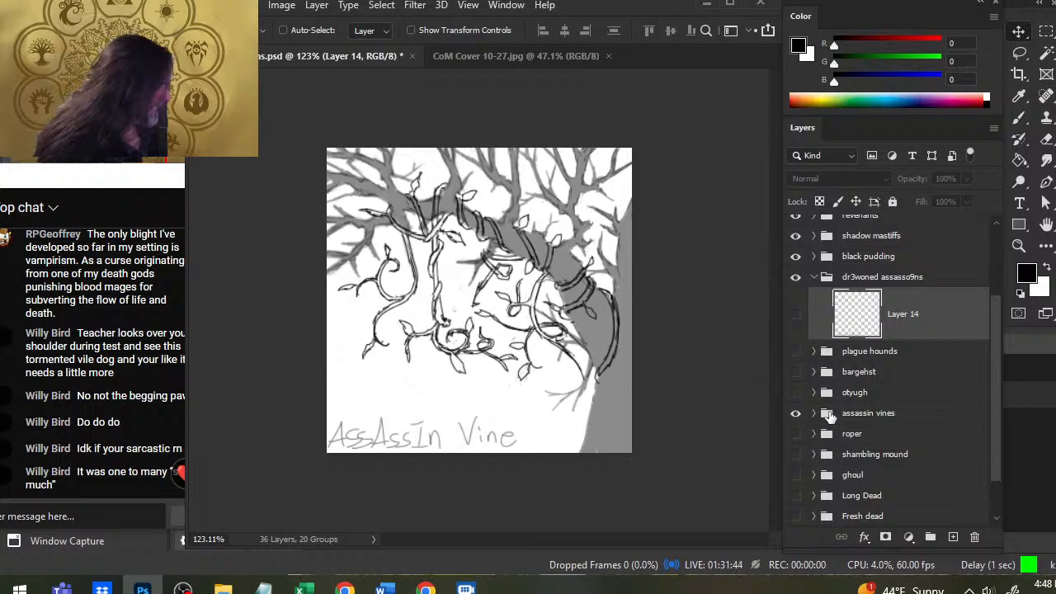
pyautogui.click(795, 412)
pyautogui.click(795, 313)
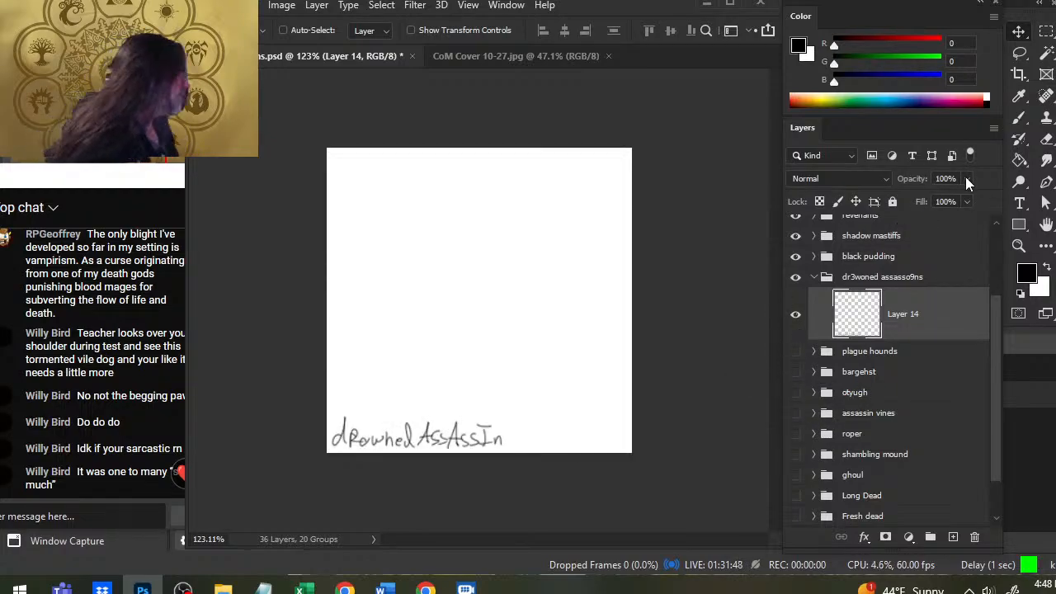
# - Lower the opacity of the handwritten label's layer and add a new layer above it for brush sketching
pyautogui.moveTo(966, 178); pyautogui.dragTo(946, 212)
pyautogui.click(953, 537)
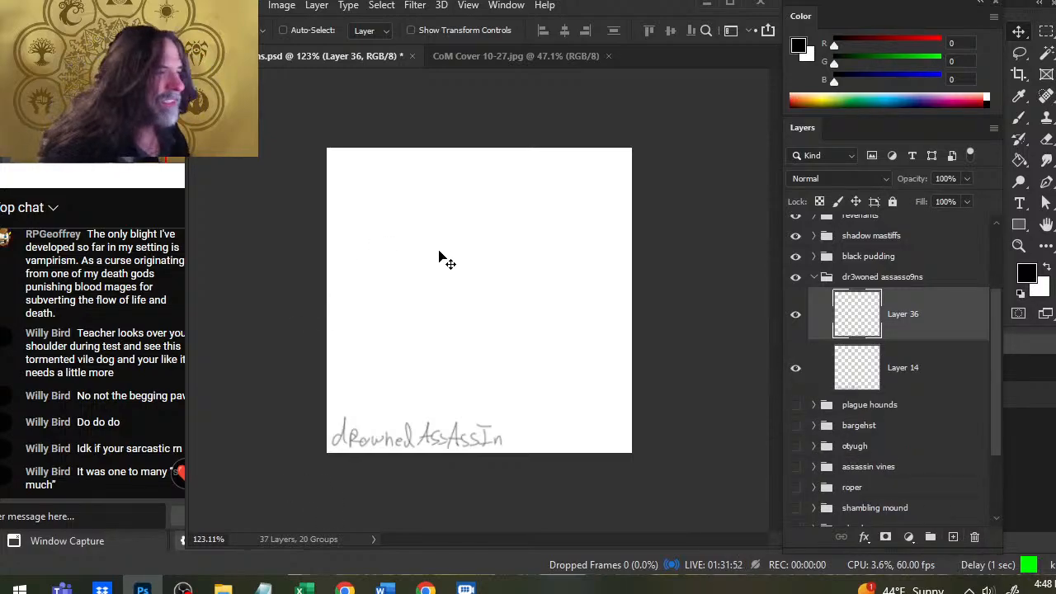
pyautogui.press('b')
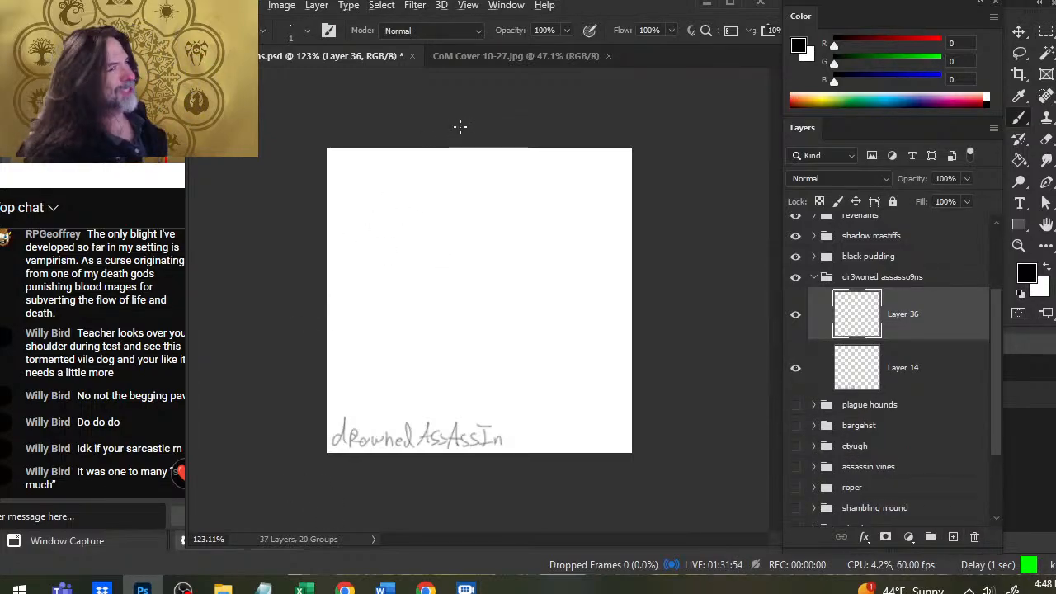
# - Switch to Chrome and close the Barghest monster page and the pathfinder goblin image search
pyautogui.hotkey('alt', 'Tab')
pyautogui.hotkey('alt', 'Tab')
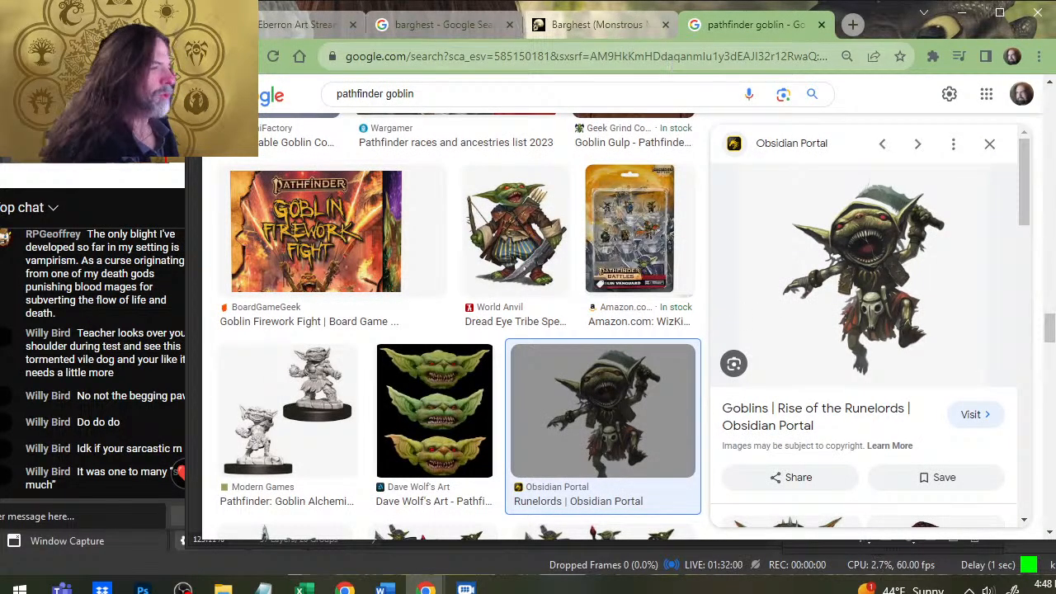
pyautogui.click(664, 25)
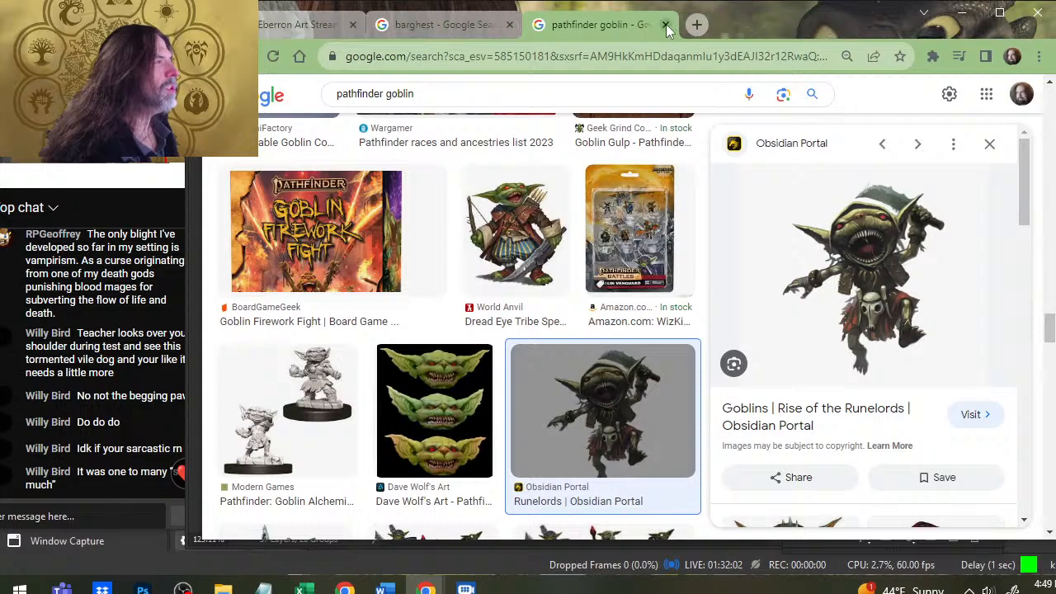
pyautogui.click(665, 25)
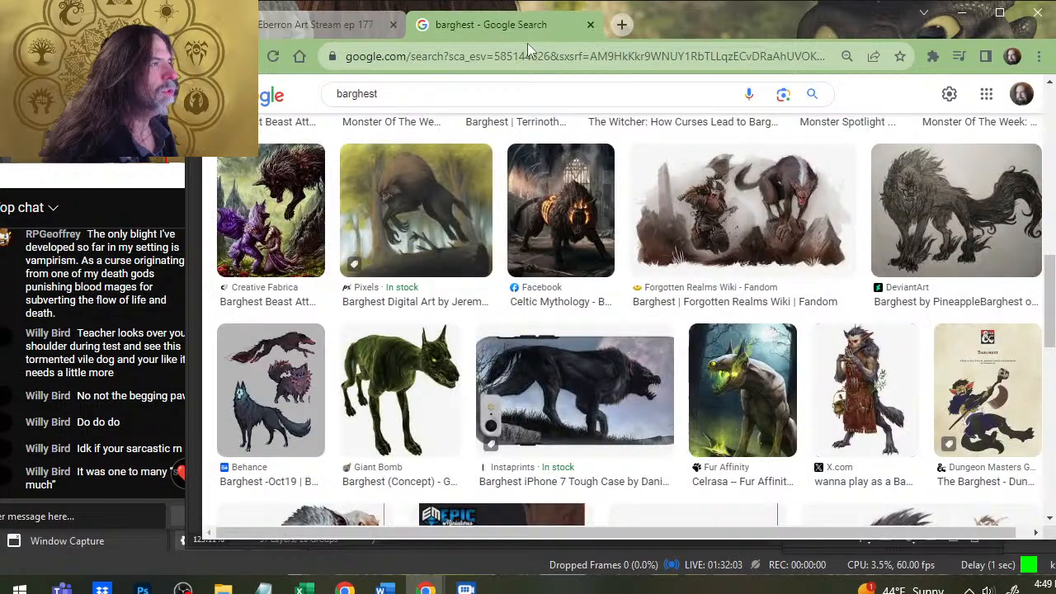
# - Load dndbeyond.com in place of the barghest image search
pyautogui.click(453, 100)
pyautogui.click(453, 56)
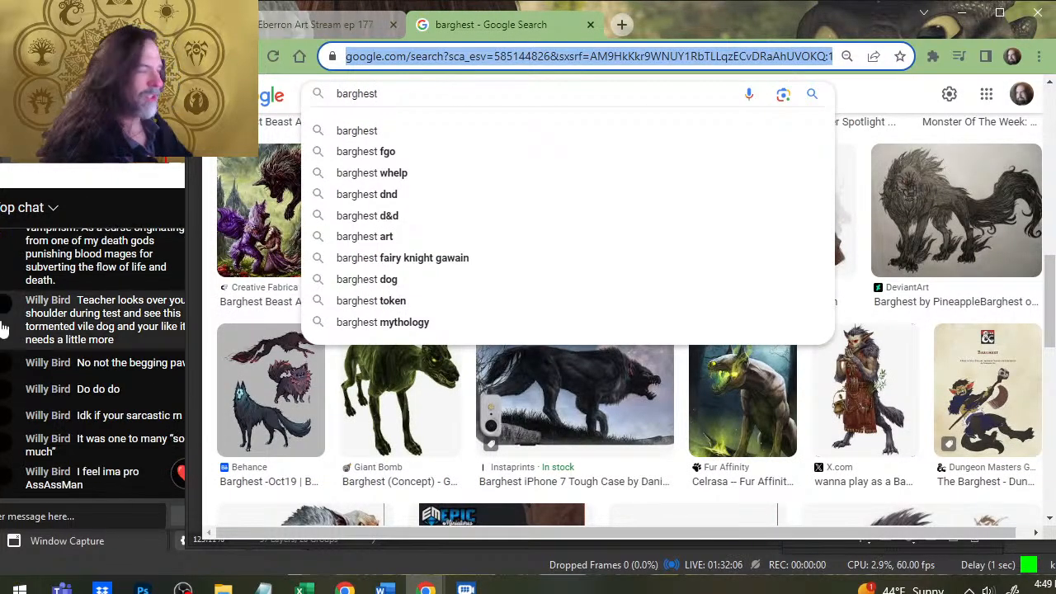
pyautogui.write('dnd')
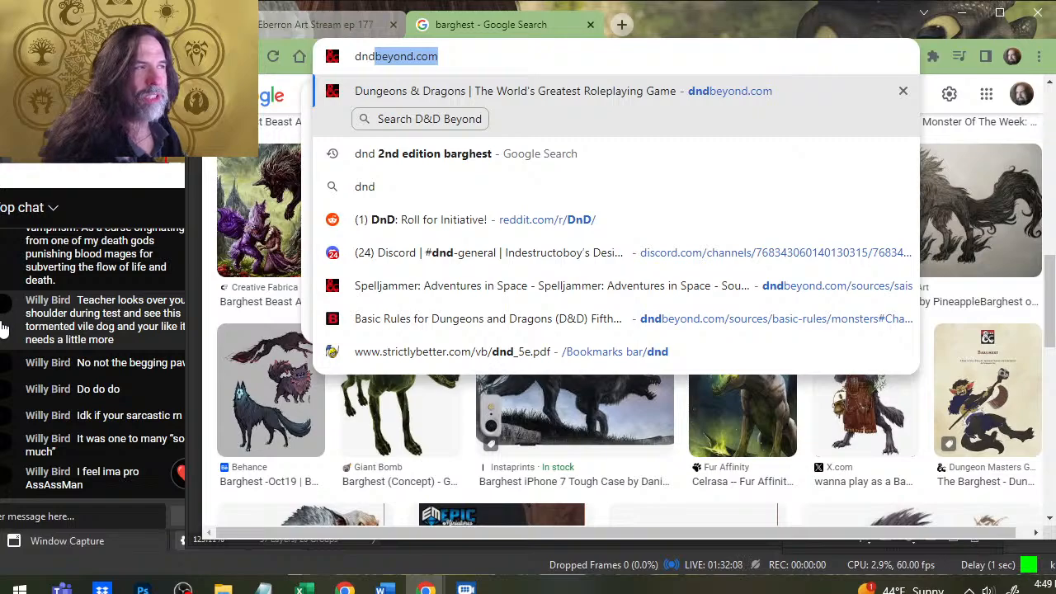
pyautogui.press('Return')
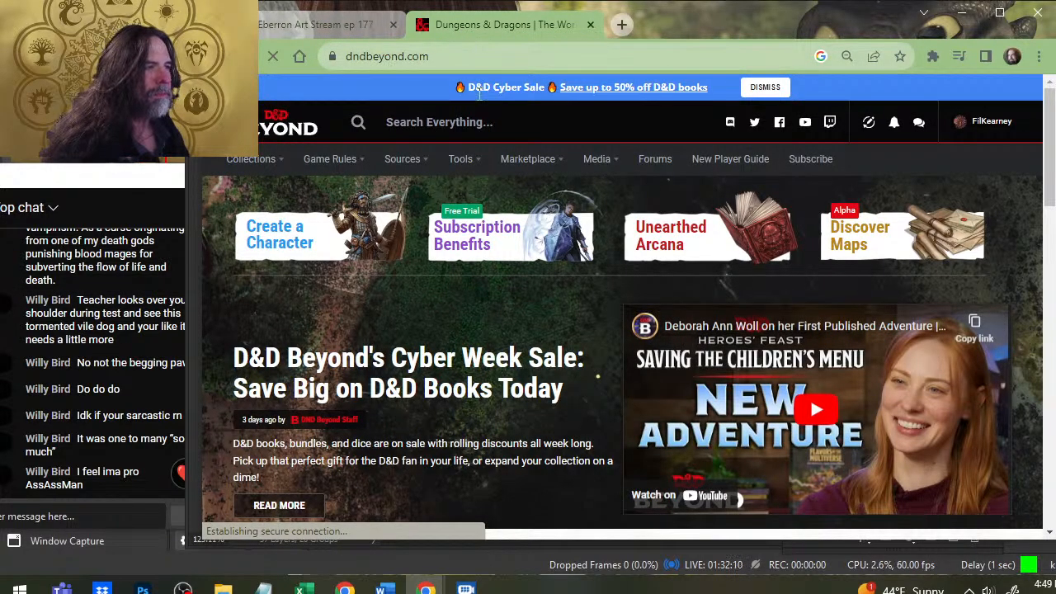
# - Search D&D Beyond for the suggested term "Drowned Assassin" and open the matching monster page
pyautogui.click(482, 128)
pyautogui.write('drown')
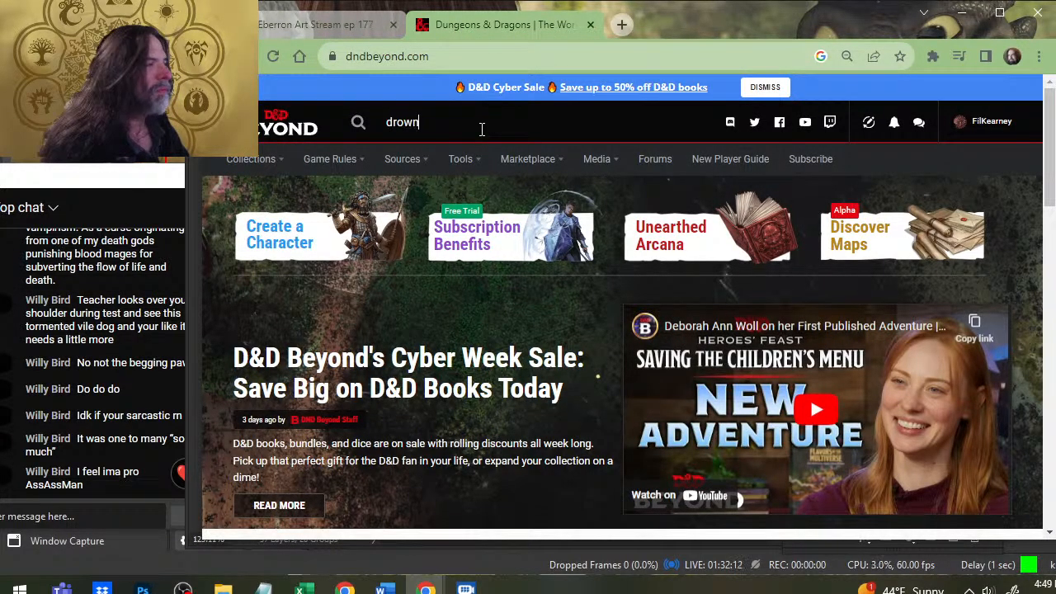
pyautogui.write('ed assass')
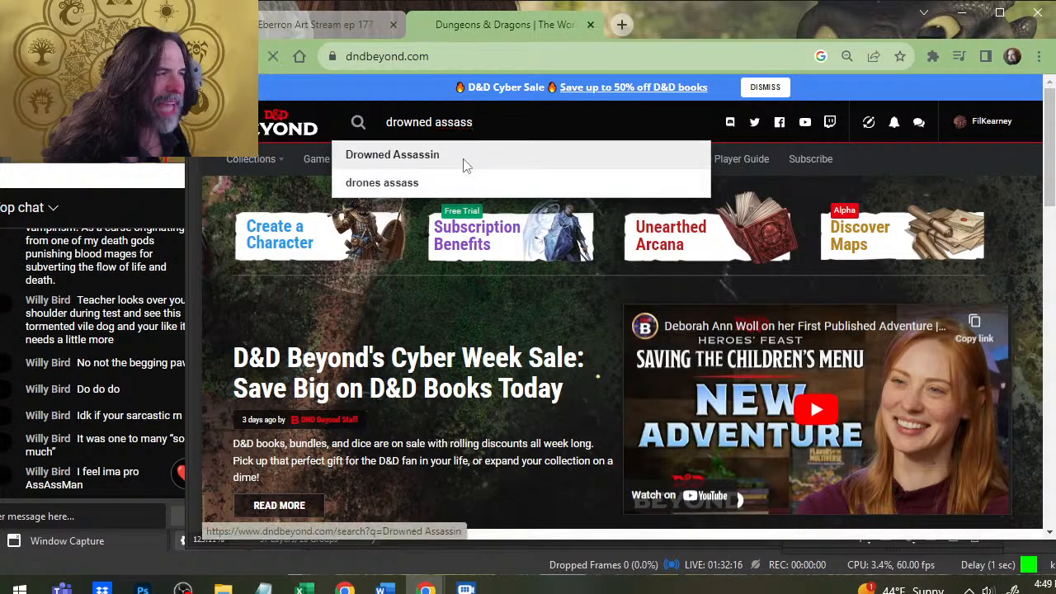
pyautogui.click(463, 159)
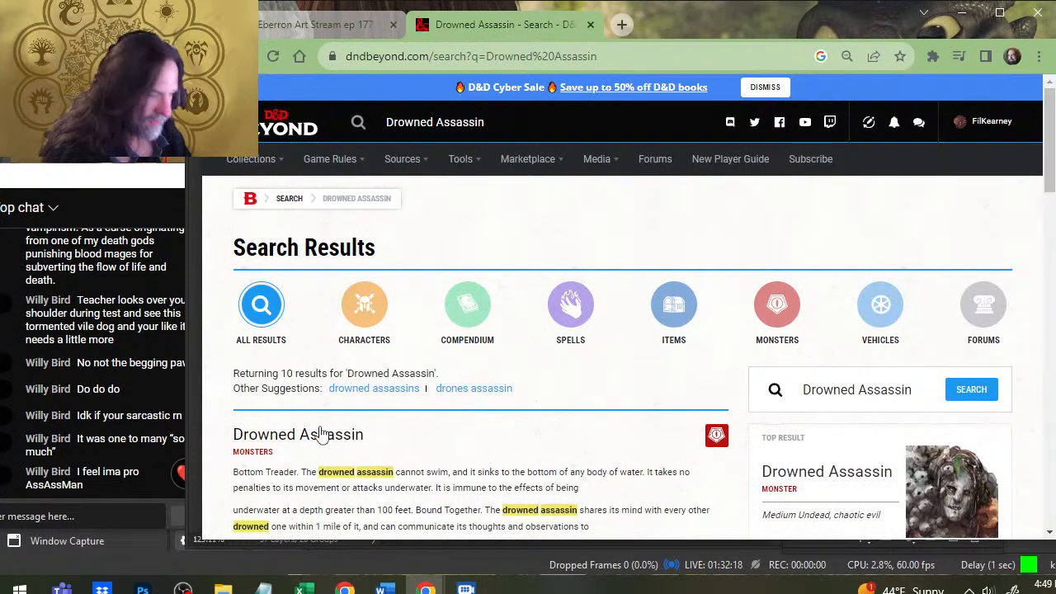
pyautogui.click(324, 434)
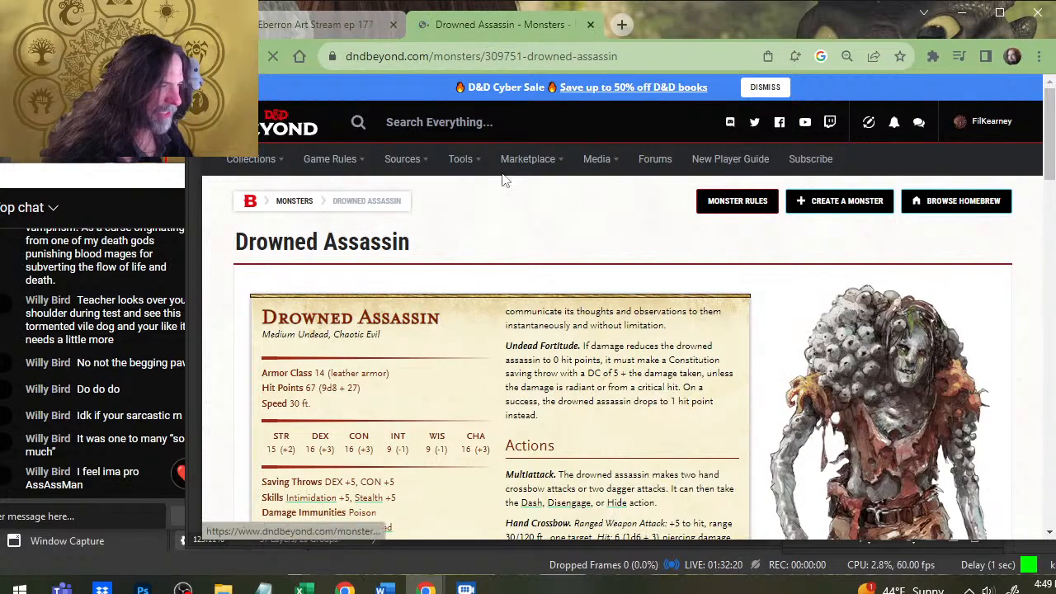
# - Examine the Drowned Assassin's artwork, stat block, description and Bluerot text as reference for the sketch
pyautogui.scroll(-2, 832, 231)
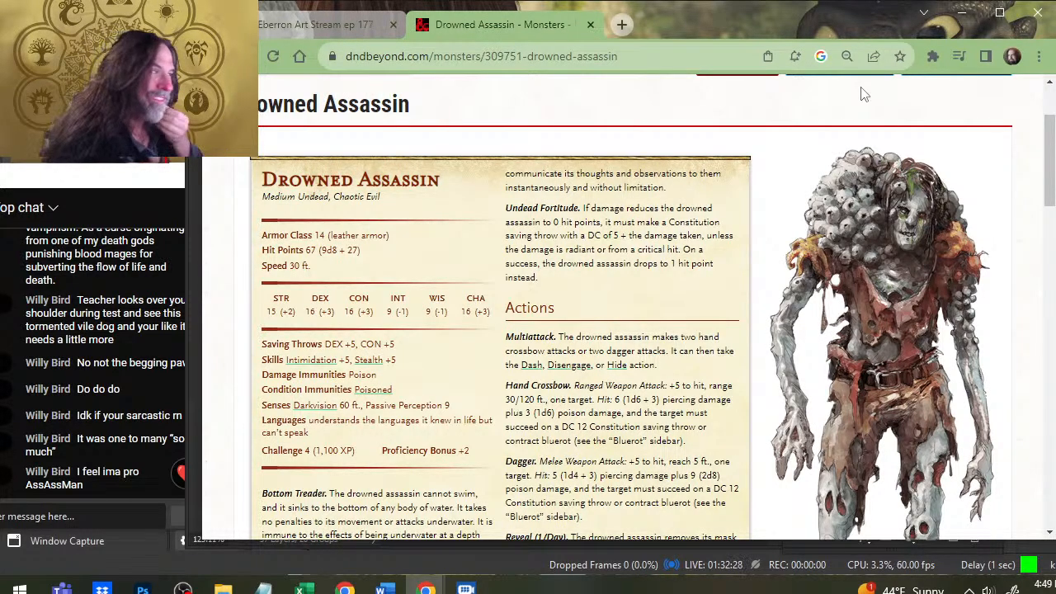
pyautogui.scroll(-3, 862, 347)
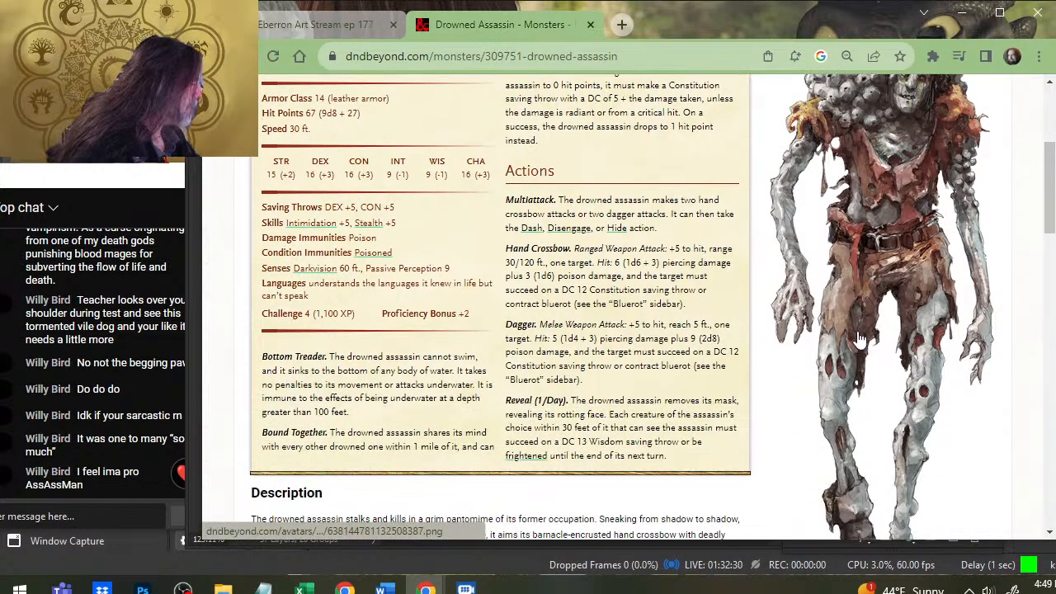
pyautogui.scroll(3, 730, 375)
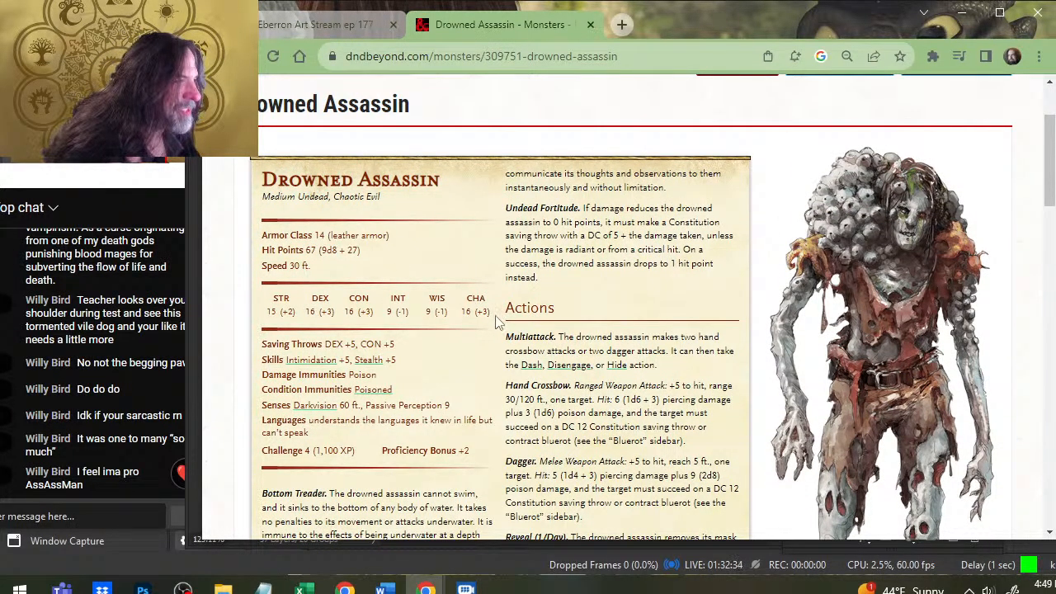
pyautogui.scroll(2, 512, 272)
pyautogui.scroll(-5, 495, 247)
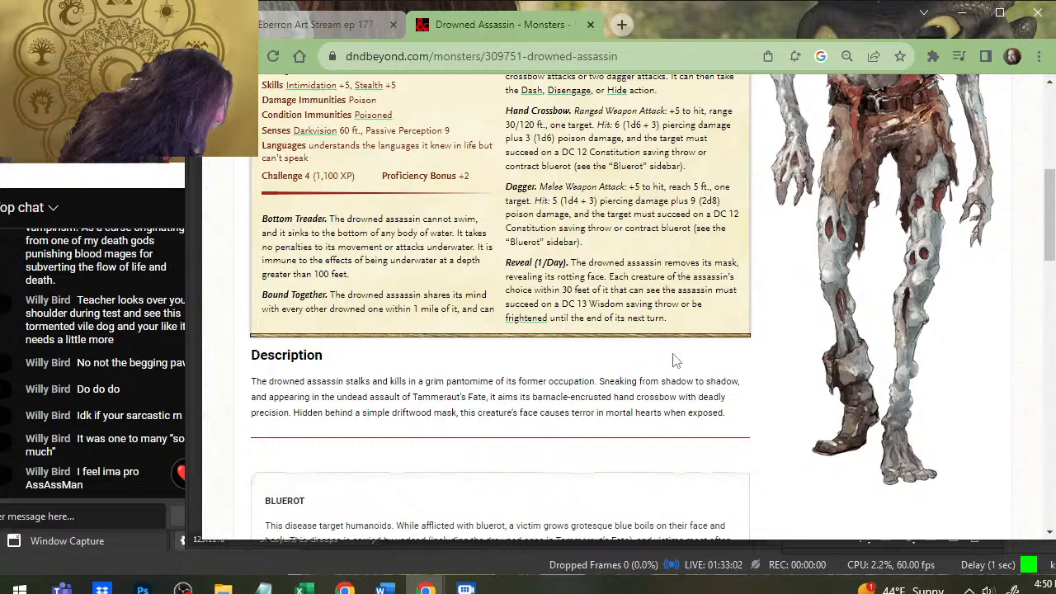
pyautogui.scroll(-3, 676, 371)
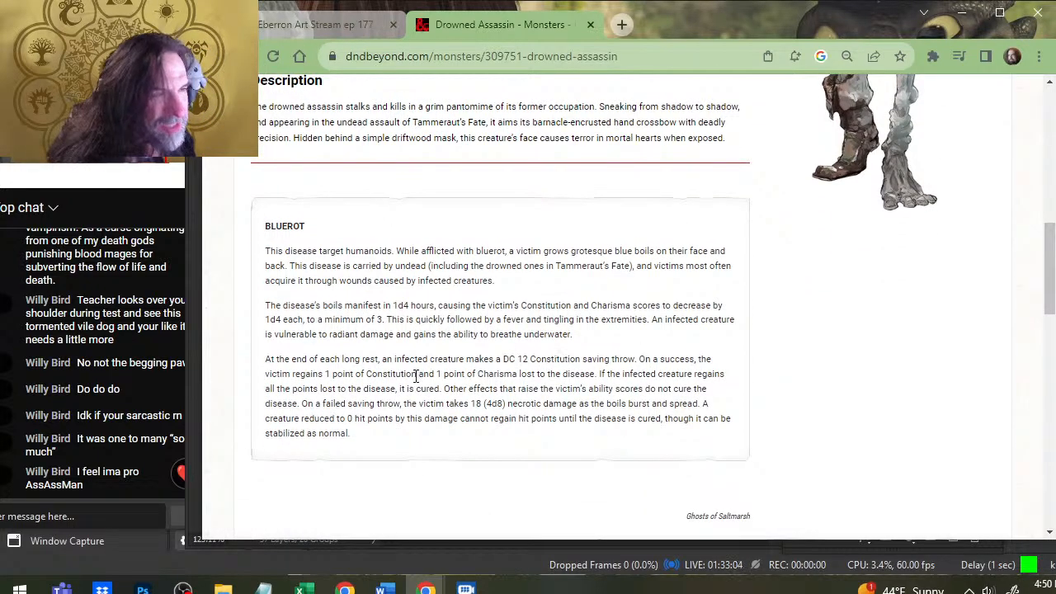
pyautogui.scroll(2, 415, 376)
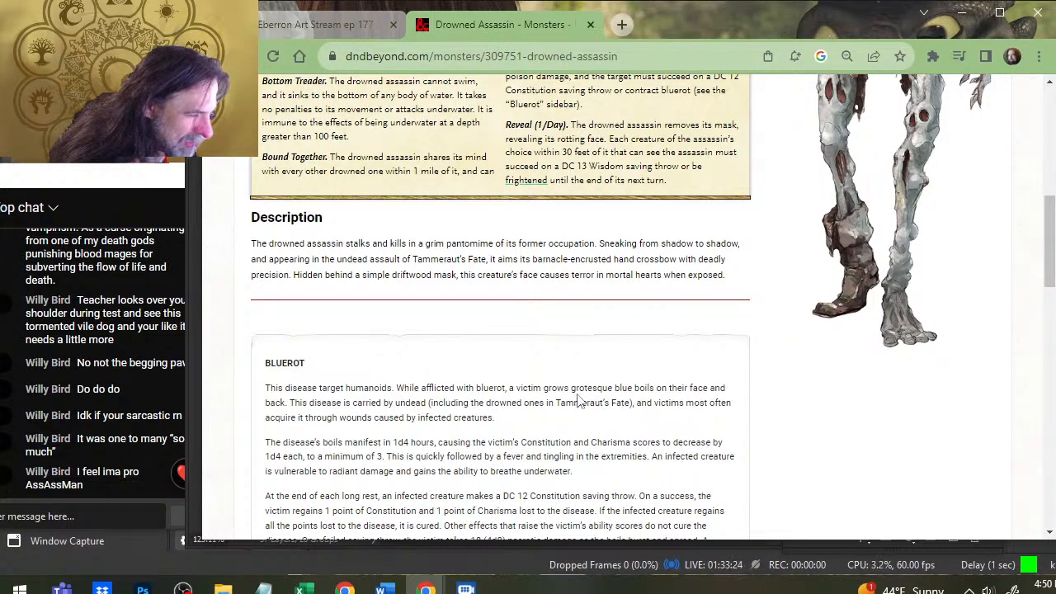
pyautogui.scroll(-2, 568, 380)
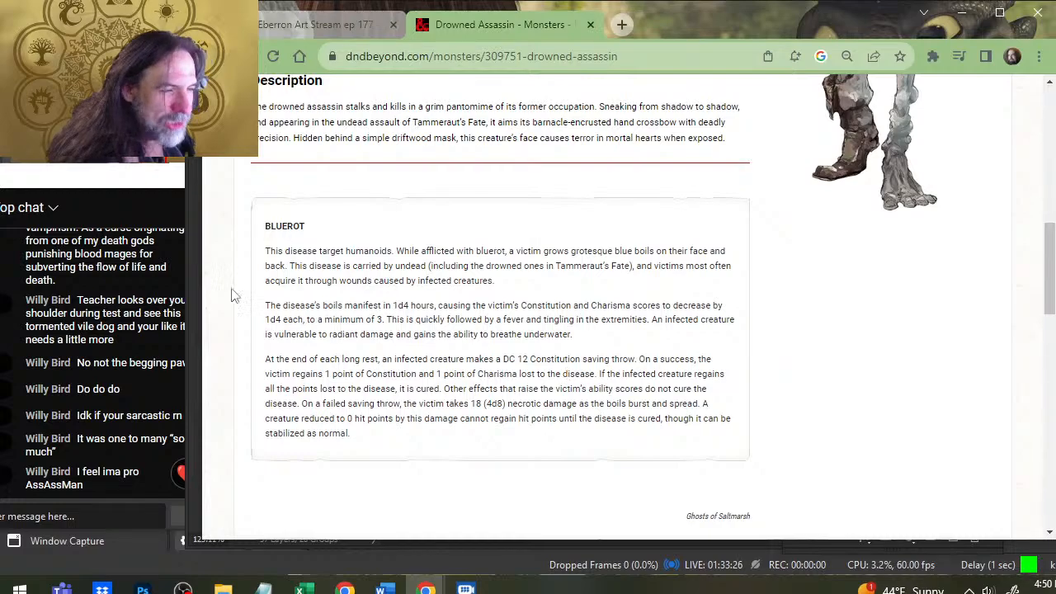
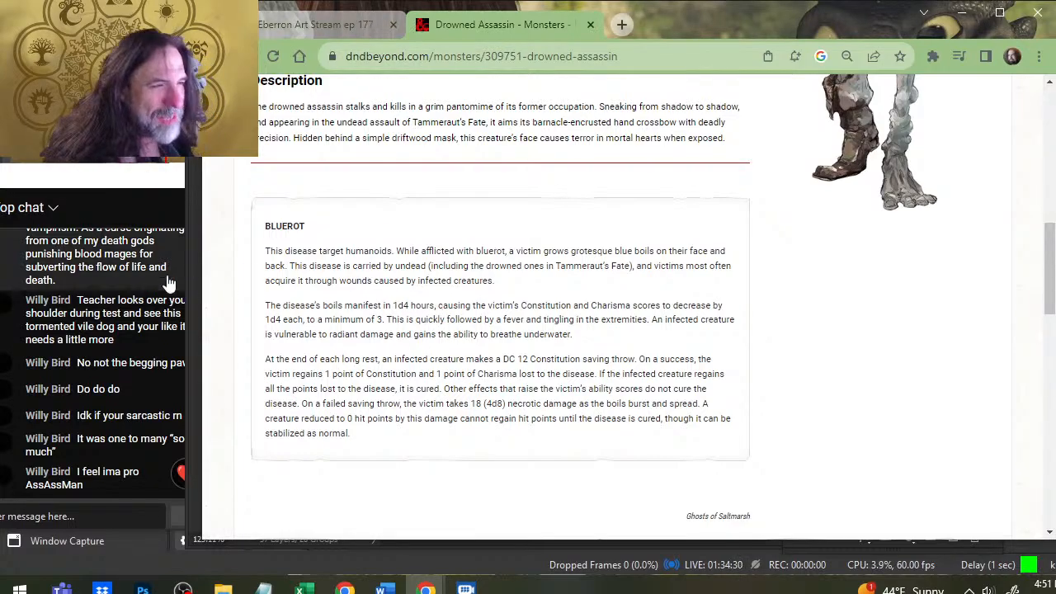
pyautogui.scroll(3, 252, 295)
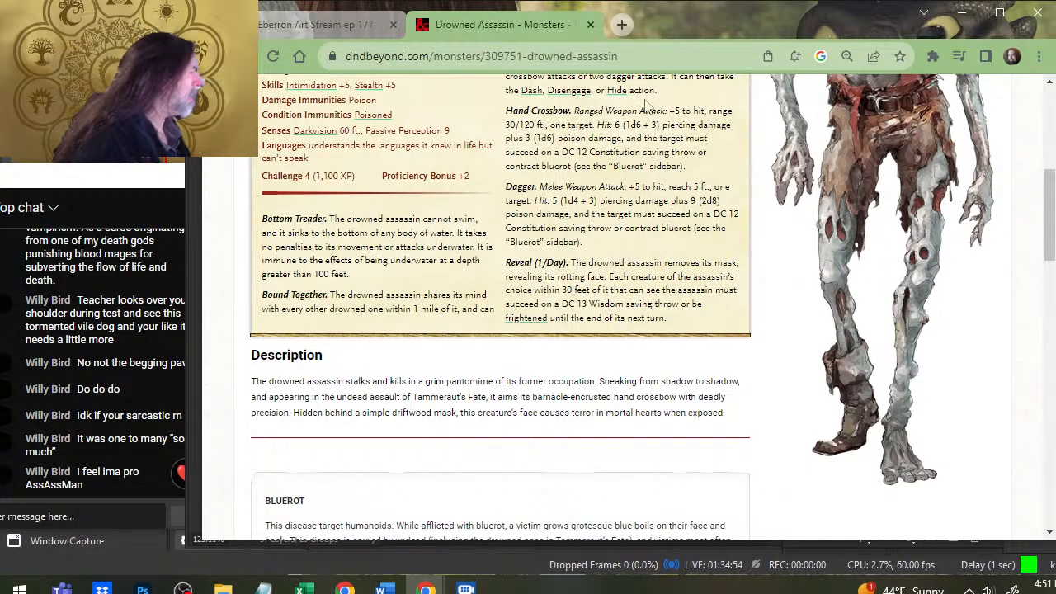
# - Return to Photoshop and rough in the creature's round head, hunched torso and two long hanging arms on Layer 36
pyautogui.hotkey('alt', 'Tab')
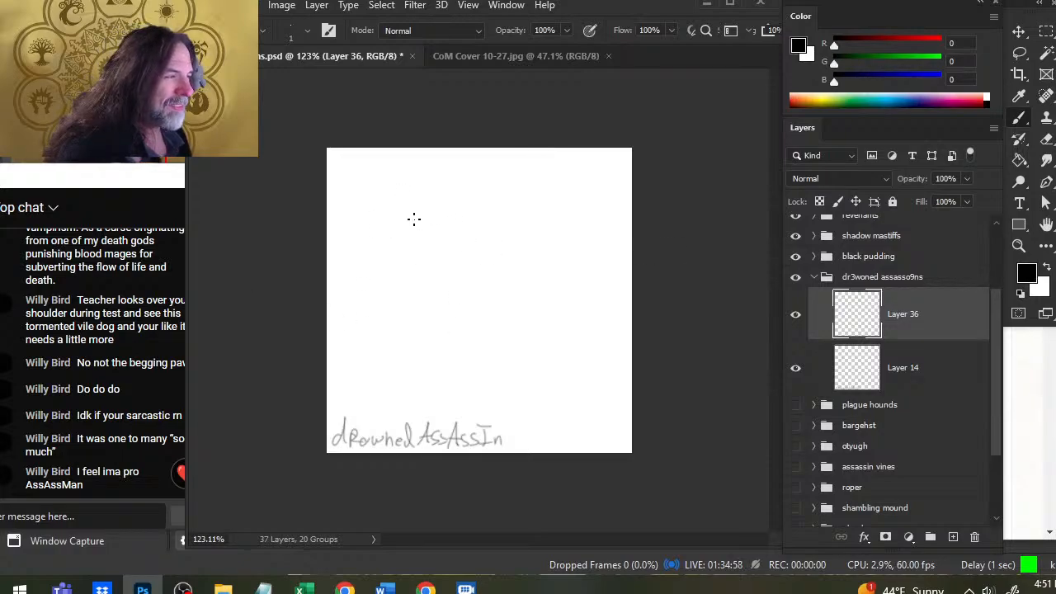
pyautogui.moveTo(414, 218)
pyautogui.mouseDown()
pyautogui.moveTo(434, 244)
pyautogui.moveTo(436, 227)
pyautogui.moveTo(475, 225)
pyautogui.moveTo(444, 233)
pyautogui.moveTo(464, 224)
pyautogui.moveTo(474, 234)
pyautogui.moveTo(443, 245)
pyautogui.moveTo(451, 276)
pyautogui.moveTo(461, 272)
pyautogui.moveTo(461, 282)
pyautogui.moveTo(474, 256)
pyautogui.moveTo(469, 288)
pyautogui.mouseUp()
pyautogui.moveTo(427, 239)
pyautogui.mouseDown()
pyautogui.moveTo(441, 272)
pyautogui.moveTo(421, 310)
pyautogui.moveTo(433, 249)
pyautogui.moveTo(466, 333)
pyautogui.moveTo(474, 285)
pyautogui.mouseUp()
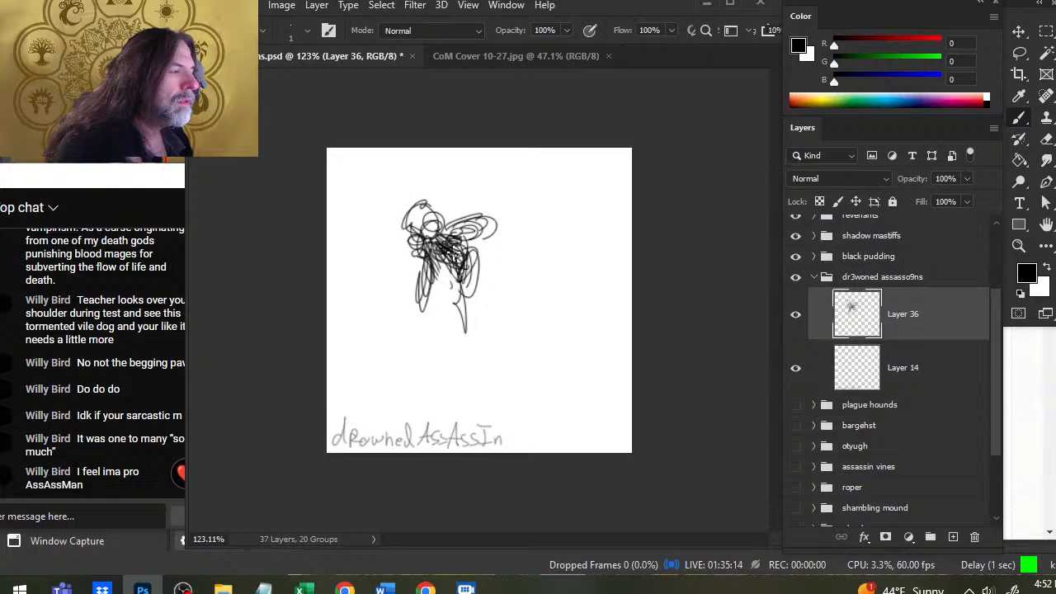
pyautogui.moveTo(470, 227); pyautogui.dragTo(462, 330)
pyautogui.moveTo(433, 285)
pyautogui.mouseDown()
pyautogui.moveTo(398, 353)
pyautogui.moveTo(408, 330)
pyautogui.moveTo(411, 372)
pyautogui.moveTo(412, 329)
pyautogui.moveTo(408, 375)
pyautogui.moveTo(410, 330)
pyautogui.mouseUp()
pyautogui.moveTo(468, 298)
pyautogui.mouseDown()
pyautogui.moveTo(463, 356)
pyautogui.moveTo(455, 266)
pyautogui.moveTo(437, 260)
pyautogui.moveTo(484, 216)
pyautogui.moveTo(510, 225)
pyautogui.moveTo(515, 244)
pyautogui.moveTo(471, 254)
pyautogui.moveTo(493, 252)
pyautogui.mouseUp()
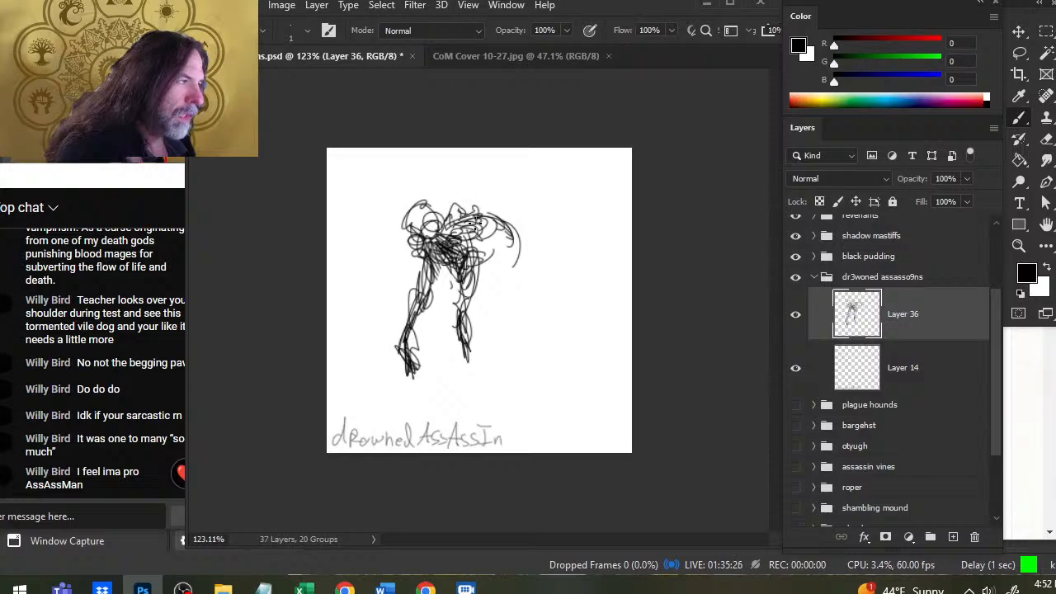
# - Build up the arched back with curved strokes sweeping from the shoulders down behind the torso
pyautogui.moveTo(470, 216)
pyautogui.mouseDown()
pyautogui.moveTo(493, 206)
pyautogui.moveTo(511, 272)
pyautogui.moveTo(521, 244)
pyautogui.moveTo(511, 218)
pyautogui.moveTo(521, 280)
pyautogui.mouseUp()
pyautogui.press('e')
pyautogui.press('b')
pyautogui.moveTo(495, 201); pyautogui.dragTo(511, 236)
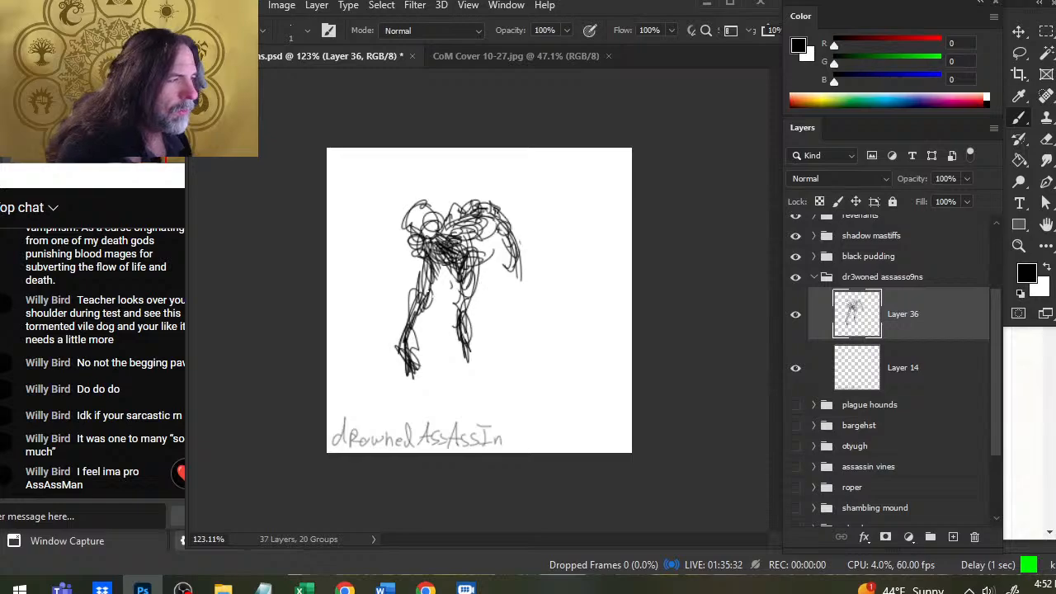
# - Erase the rough construction lines inside the head and below the chin, and redraw the head's contour with the brush
pyautogui.press('e')
pyautogui.moveTo(416, 247)
pyautogui.mouseDown()
pyautogui.moveTo(444, 263)
pyautogui.moveTo(420, 235)
pyautogui.mouseUp()
pyautogui.press('b')
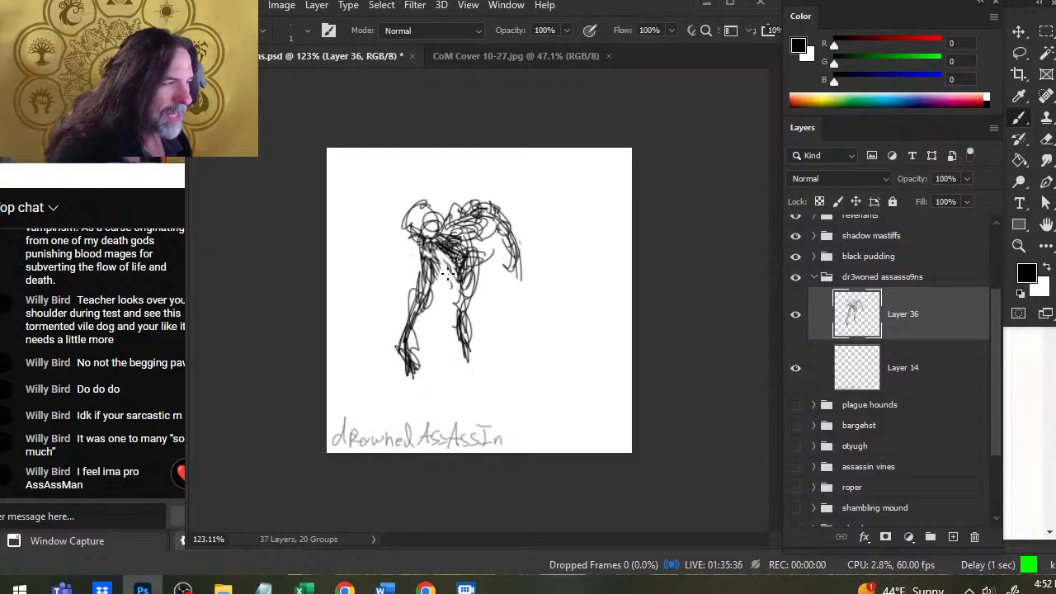
pyautogui.press('e')
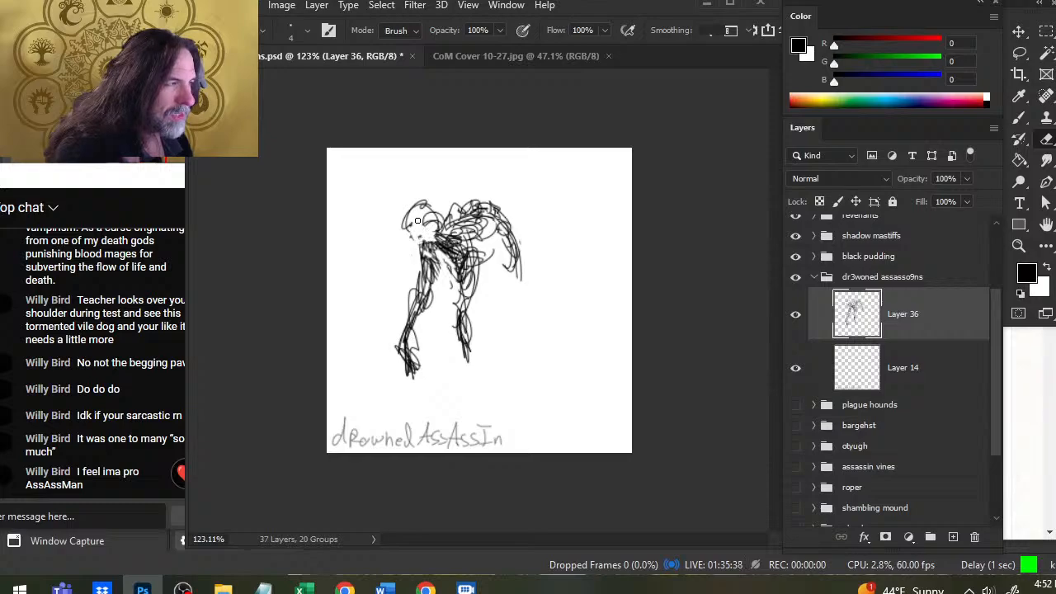
pyautogui.moveTo(417, 221)
pyautogui.mouseDown()
pyautogui.moveTo(414, 204)
pyautogui.moveTo(430, 250)
pyautogui.moveTo(412, 222)
pyautogui.moveTo(414, 243)
pyautogui.moveTo(411, 221)
pyautogui.moveTo(432, 261)
pyautogui.moveTo(444, 222)
pyautogui.moveTo(421, 252)
pyautogui.mouseUp()
pyautogui.press('b')
pyautogui.press('e')
pyautogui.press('b')
pyautogui.press('e')
pyautogui.press('b')
# - Sketch the lower torso and hindquarters beneath the arched back, alternating brush and eraser
pyautogui.moveTo(448, 256)
pyautogui.mouseDown()
pyautogui.moveTo(497, 240)
pyautogui.moveTo(511, 247)
pyautogui.moveTo(498, 212)
pyautogui.moveTo(520, 274)
pyautogui.moveTo(495, 315)
pyautogui.mouseUp()
pyautogui.press('e')
pyautogui.press('b')
pyautogui.moveTo(491, 257)
pyautogui.mouseDown()
pyautogui.moveTo(482, 302)
pyautogui.moveTo(521, 322)
pyautogui.moveTo(500, 307)
pyautogui.mouseUp()
pyautogui.press('e')
pyautogui.press('b')
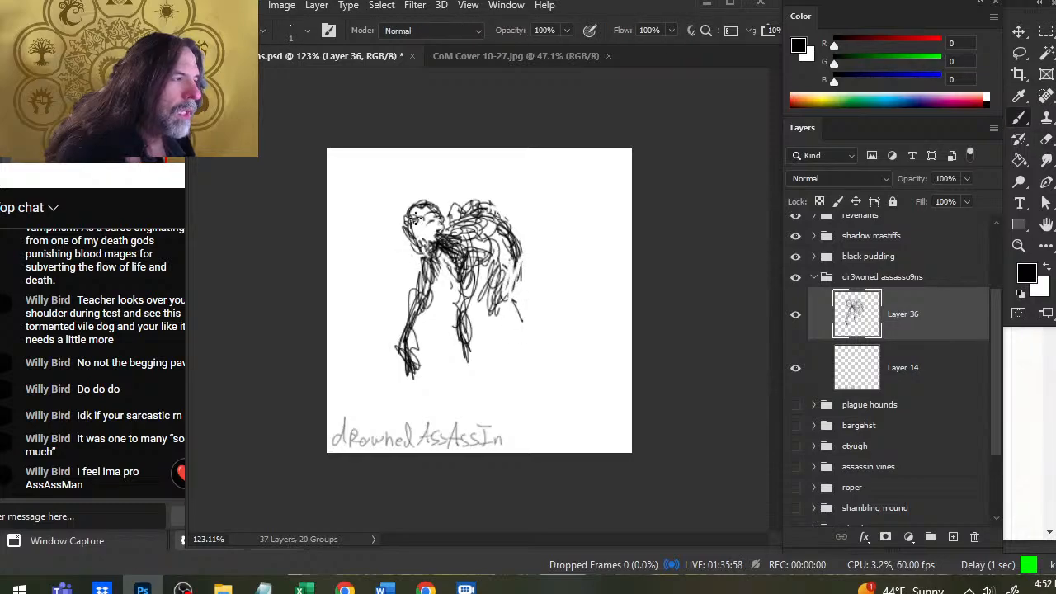
# - Draw the face's eyes, nose and open jaw inside the head outline
pyautogui.moveTo(415, 218)
pyautogui.mouseDown()
pyautogui.moveTo(427, 232)
pyautogui.moveTo(415, 251)
pyautogui.moveTo(407, 241)
pyautogui.moveTo(432, 262)
pyautogui.moveTo(432, 248)
pyautogui.mouseUp()
pyautogui.press('e')
pyautogui.press('b')
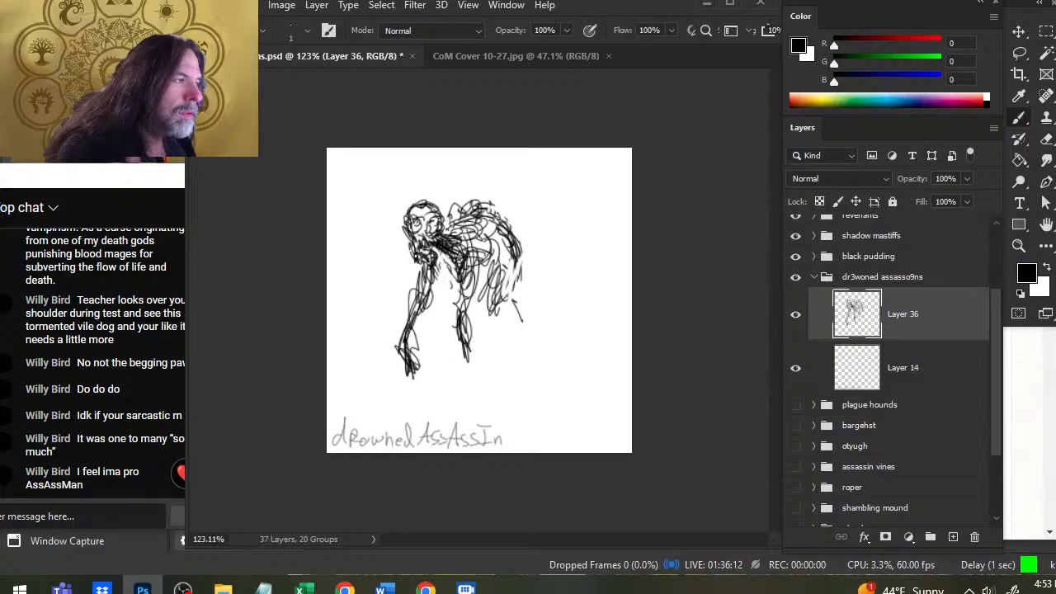
# - Add small lumpy growths along the back edge of the head, trimming stray marks with the eraser
pyautogui.press('e')
pyautogui.moveTo(412, 255)
pyautogui.mouseDown()
pyautogui.moveTo(406, 218)
pyautogui.moveTo(423, 235)
pyautogui.moveTo(414, 204)
pyautogui.moveTo(407, 213)
pyautogui.mouseUp()
pyautogui.press('b')
pyautogui.press('e')
pyautogui.press('b')
pyautogui.press('e')
pyautogui.press('b')
pyautogui.press('e')
pyautogui.press('b')
pyautogui.press('e')
pyautogui.press('b')
pyautogui.press('e')
pyautogui.press('b')
pyautogui.press('e')
pyautogui.press('b')
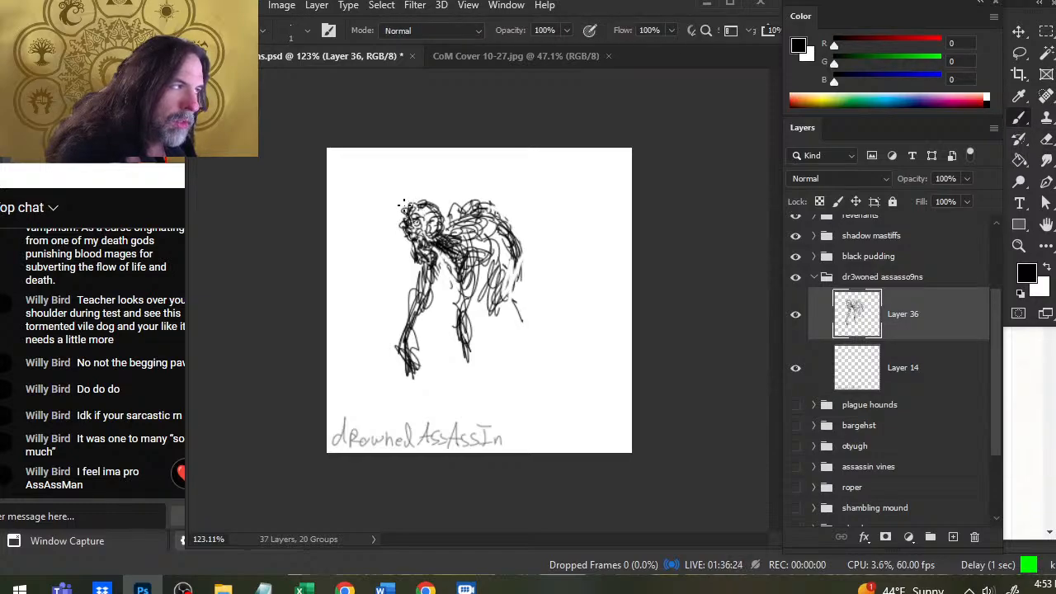
pyautogui.press('e')
pyautogui.press('b')
pyautogui.press('e')
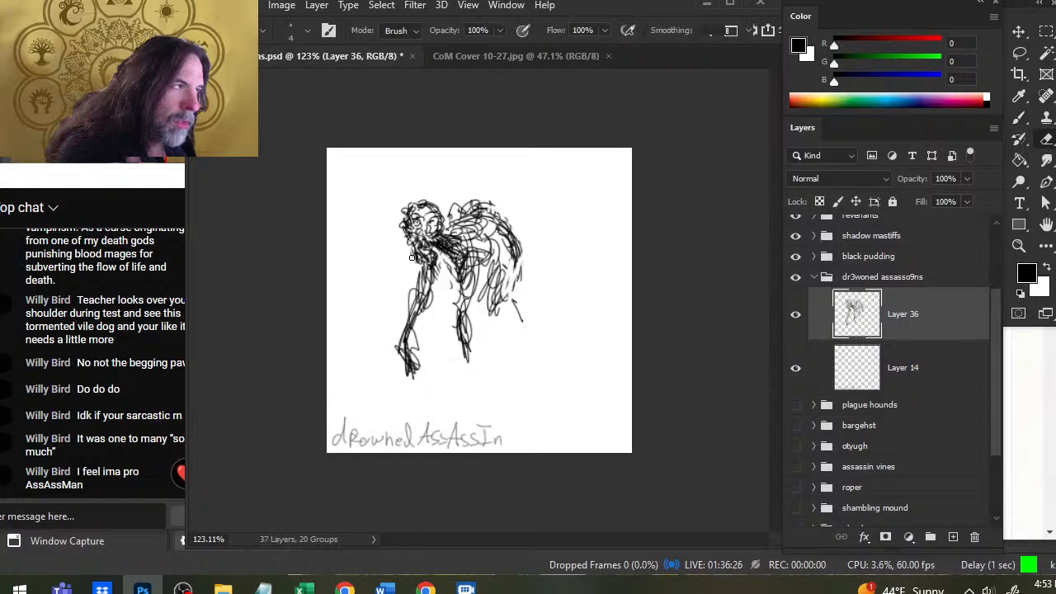
# - Refine the jaw, chin and cheek with short brush strokes and small eraser corrections
pyautogui.press('b')
pyautogui.moveTo(435, 243); pyautogui.dragTo(424, 264)
pyautogui.press('e')
pyautogui.press('b')
pyautogui.press('e')
pyautogui.press('b')
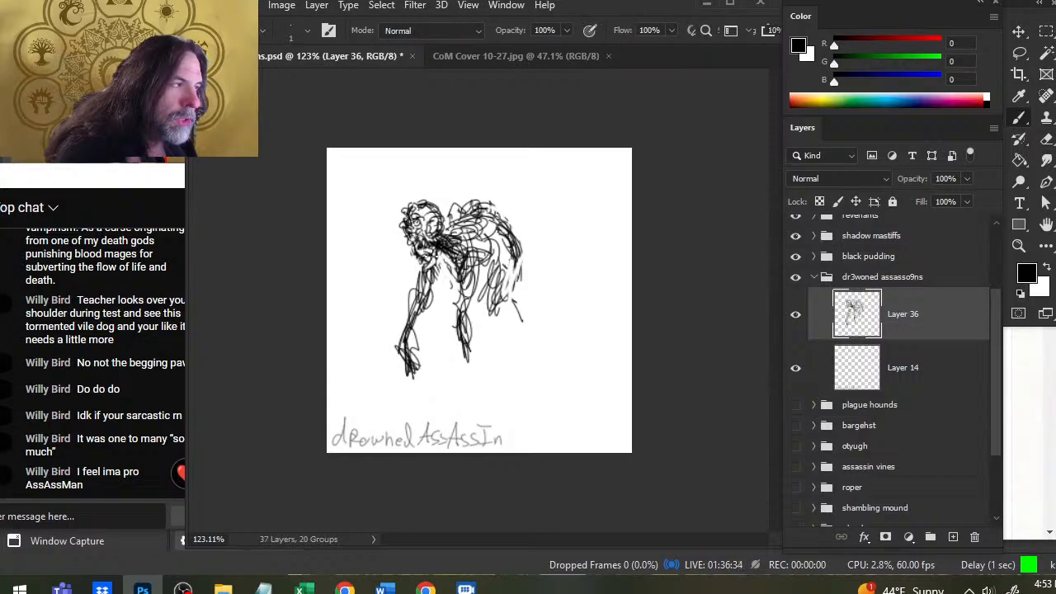
pyautogui.press('e')
pyautogui.press('b')
pyautogui.moveTo(430, 231)
pyautogui.mouseDown()
pyautogui.moveTo(424, 241)
pyautogui.moveTo(433, 230)
pyautogui.mouseUp()
pyautogui.press('e')
pyautogui.press('b')
pyautogui.press('e')
pyautogui.press('b')
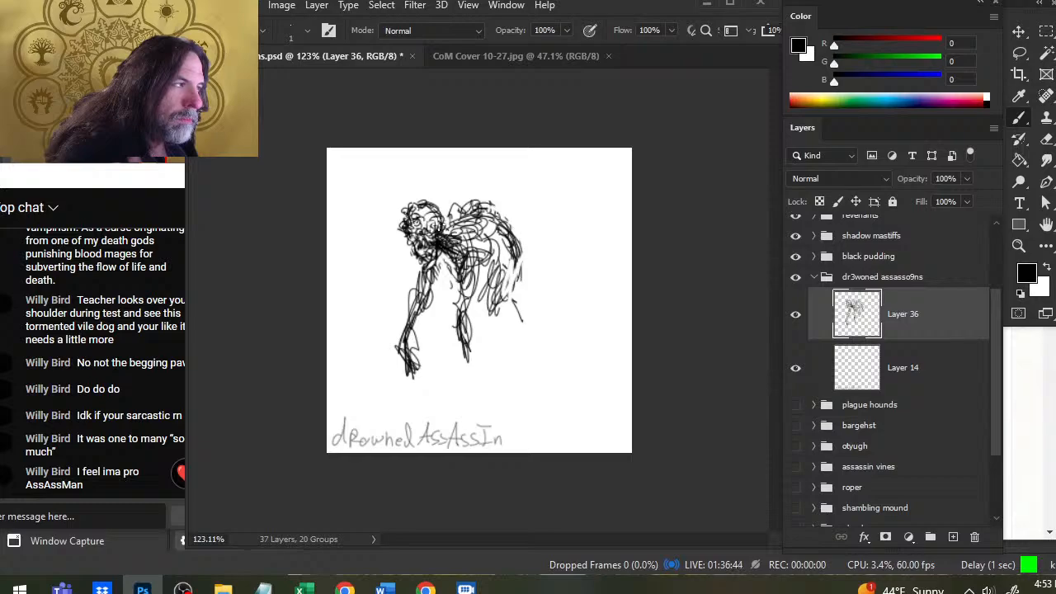
# - Rework the front arm from the shoulder down to the hand, alternating brush and eraser and adjusting its position
pyautogui.moveTo(439, 214)
pyautogui.mouseDown()
pyautogui.moveTo(457, 226)
pyautogui.moveTo(467, 257)
pyautogui.moveTo(438, 259)
pyautogui.moveTo(447, 262)
pyautogui.moveTo(427, 388)
pyautogui.moveTo(446, 267)
pyautogui.moveTo(426, 304)
pyautogui.mouseUp()
pyautogui.press('e')
pyautogui.press('b')
pyautogui.press('e')
pyautogui.press('b')
pyautogui.press('l')
pyautogui.press('v')
pyautogui.press('b')
# - Reinforce the chest and shoulder beneath the head with short brush strokes and small eraser corrections
pyautogui.moveTo(424, 260); pyautogui.dragTo(417, 269)
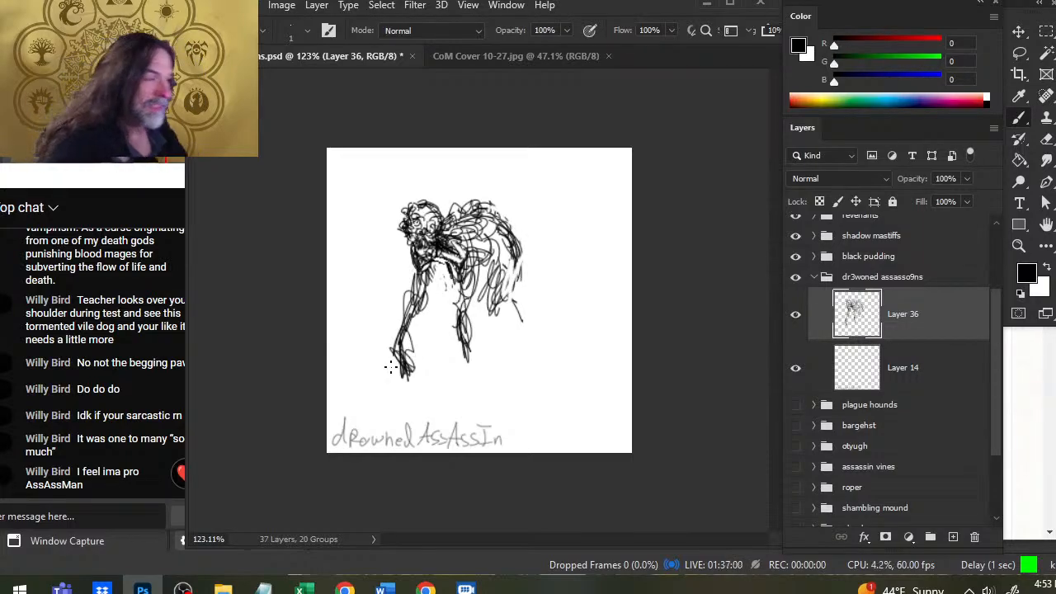
pyautogui.press('e')
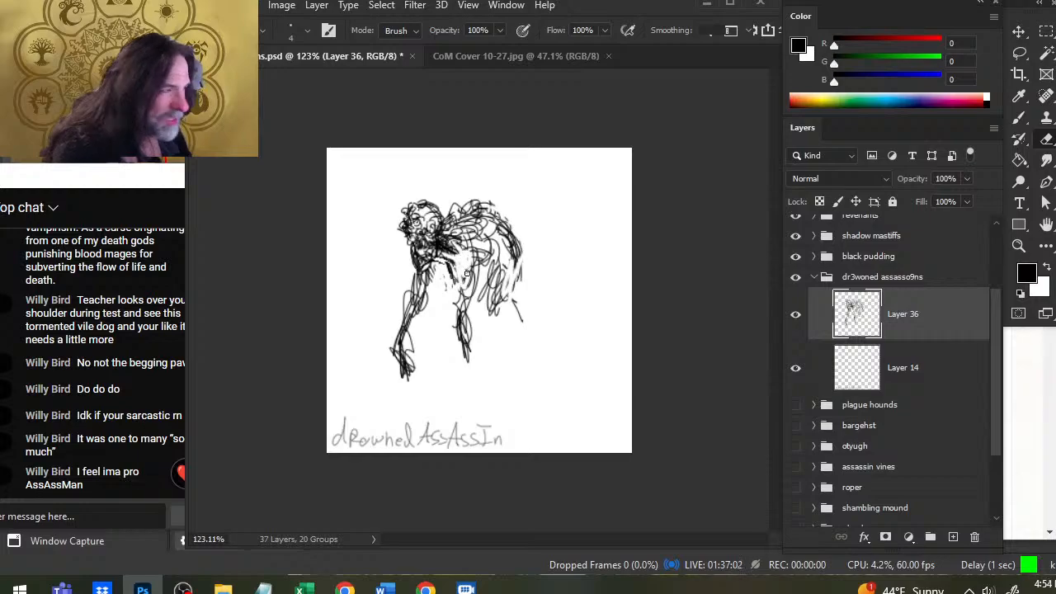
pyautogui.press('b')
pyautogui.moveTo(465, 259)
pyautogui.mouseDown()
pyautogui.moveTo(455, 257)
pyautogui.moveTo(487, 242)
pyautogui.mouseUp()
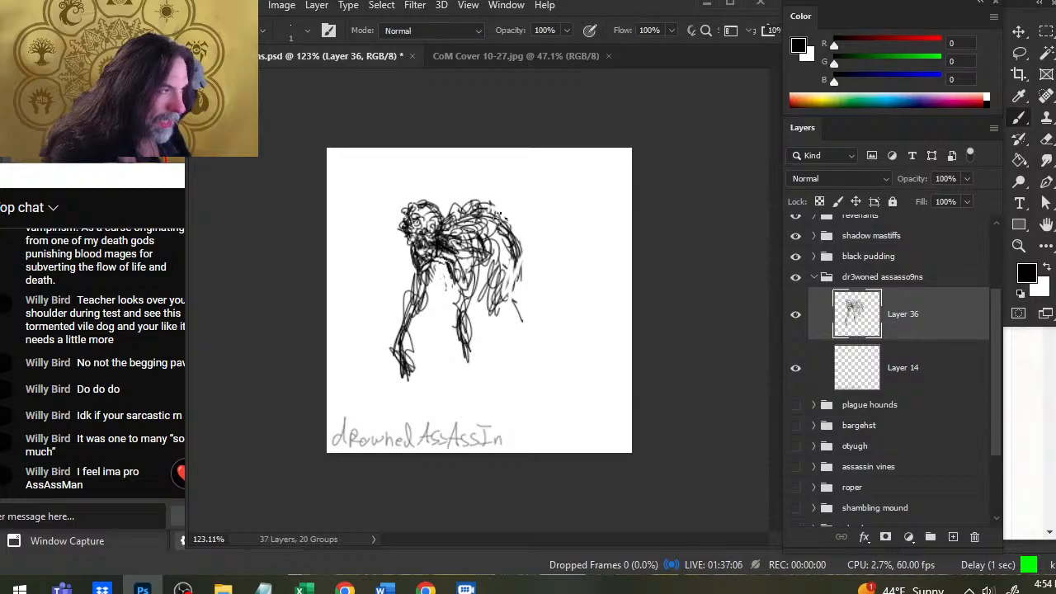
# - Select the arched back and hindquarters with the Lasso and move them slightly closer to the front of the body
pyautogui.press('l')
pyautogui.moveTo(448, 193)
pyautogui.mouseDown()
pyautogui.moveTo(505, 188)
pyautogui.moveTo(554, 284)
pyautogui.moveTo(507, 188)
pyautogui.mouseUp()
pyautogui.press('v')
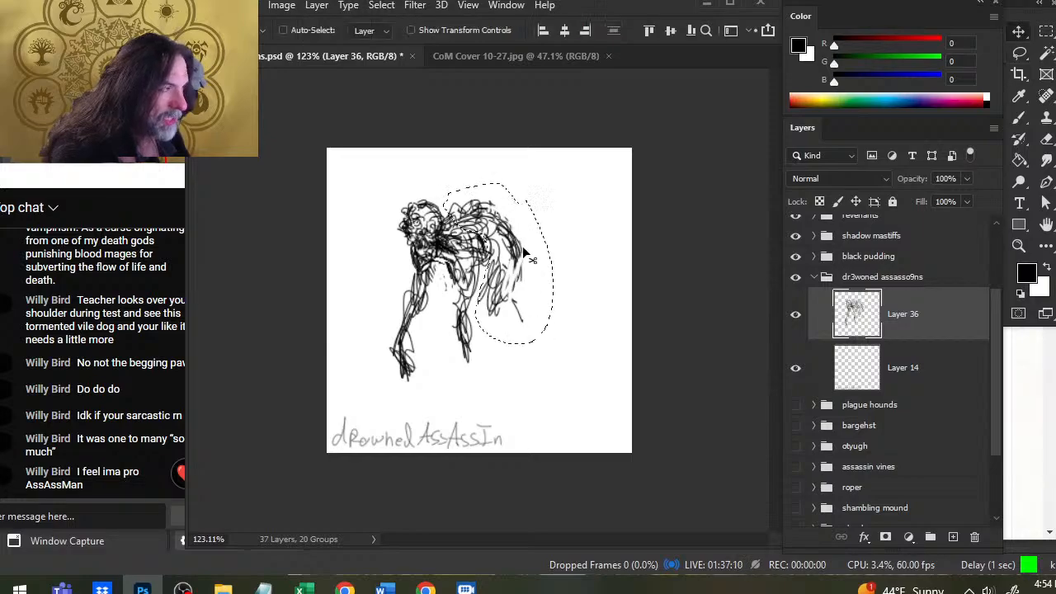
pyautogui.moveTo(522, 252)
pyautogui.mouseDown()
pyautogui.moveTo(536, 263)
pyautogui.moveTo(490, 252)
pyautogui.moveTo(490, 271)
pyautogui.mouseUp()
pyautogui.press('l')
pyautogui.hotkey('ctrl', 'd')
# - Rework the back outline with the brush and erase the outer strokes of the hindquarters to make the torso more compact
pyautogui.press('b')
pyautogui.moveTo(498, 229); pyautogui.dragTo(531, 273)
pyautogui.press('e')
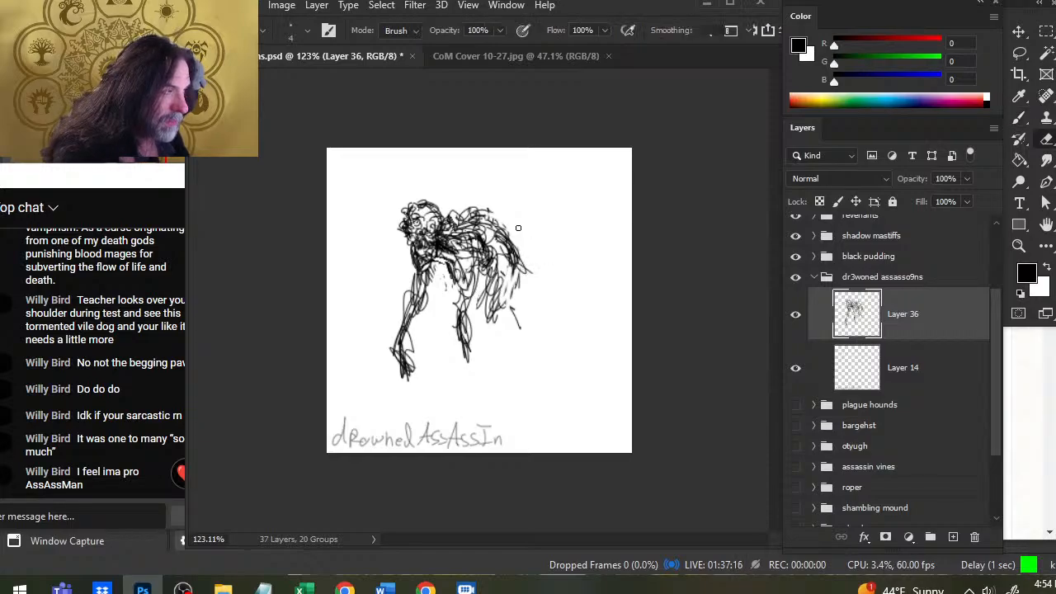
pyautogui.press('b')
pyautogui.press('e')
pyautogui.moveTo(467, 209)
pyautogui.mouseDown()
pyautogui.moveTo(506, 245)
pyautogui.moveTo(441, 215)
pyautogui.moveTo(498, 237)
pyautogui.moveTo(488, 306)
pyautogui.mouseUp()
pyautogui.press('b')
pyautogui.press('e')
pyautogui.moveTo(500, 234)
pyautogui.mouseDown()
pyautogui.moveTo(513, 289)
pyautogui.moveTo(500, 273)
pyautogui.moveTo(513, 225)
pyautogui.mouseUp()
pyautogui.moveTo(500, 278); pyautogui.dragTo(511, 309)
pyautogui.press('b')
# - Sketch a front leg running diagonally down from the torso behind the arm, erasing excess lines around it
pyautogui.moveTo(493, 229)
pyautogui.mouseDown()
pyautogui.moveTo(466, 285)
pyautogui.moveTo(447, 285)
pyautogui.moveTo(424, 334)
pyautogui.moveTo(450, 280)
pyautogui.moveTo(417, 317)
pyautogui.moveTo(435, 322)
pyautogui.moveTo(421, 388)
pyautogui.mouseUp()
pyautogui.moveTo(429, 320); pyautogui.dragTo(417, 396)
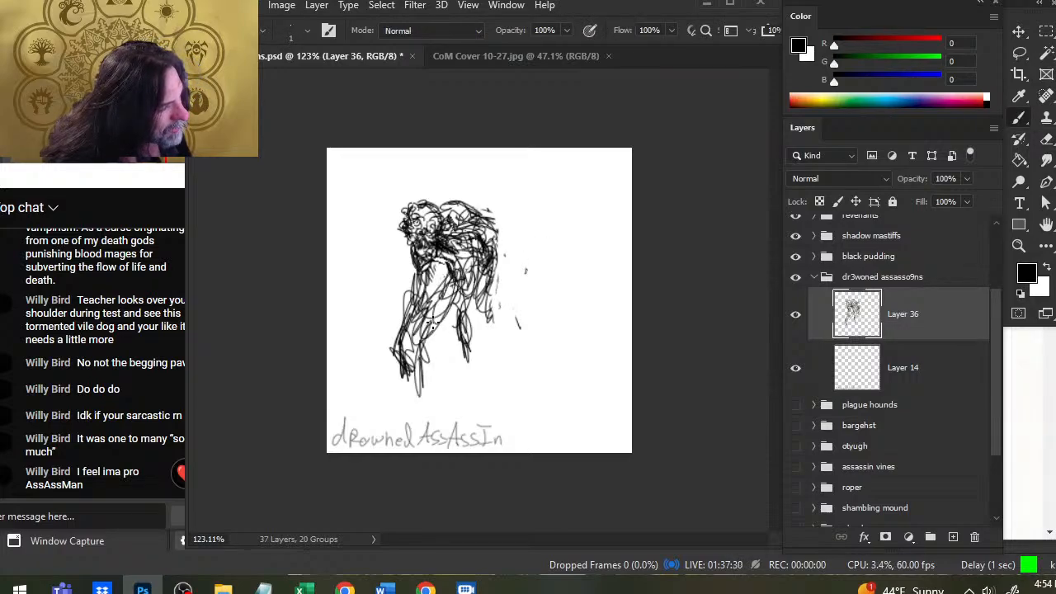
pyautogui.press('e')
pyautogui.moveTo(419, 355); pyautogui.dragTo(441, 326)
pyautogui.moveTo(421, 392)
pyautogui.mouseDown()
pyautogui.moveTo(440, 328)
pyautogui.moveTo(425, 311)
pyautogui.moveTo(440, 328)
pyautogui.moveTo(444, 276)
pyautogui.mouseUp()
pyautogui.press('b')
pyautogui.moveTo(438, 319); pyautogui.dragTo(411, 338)
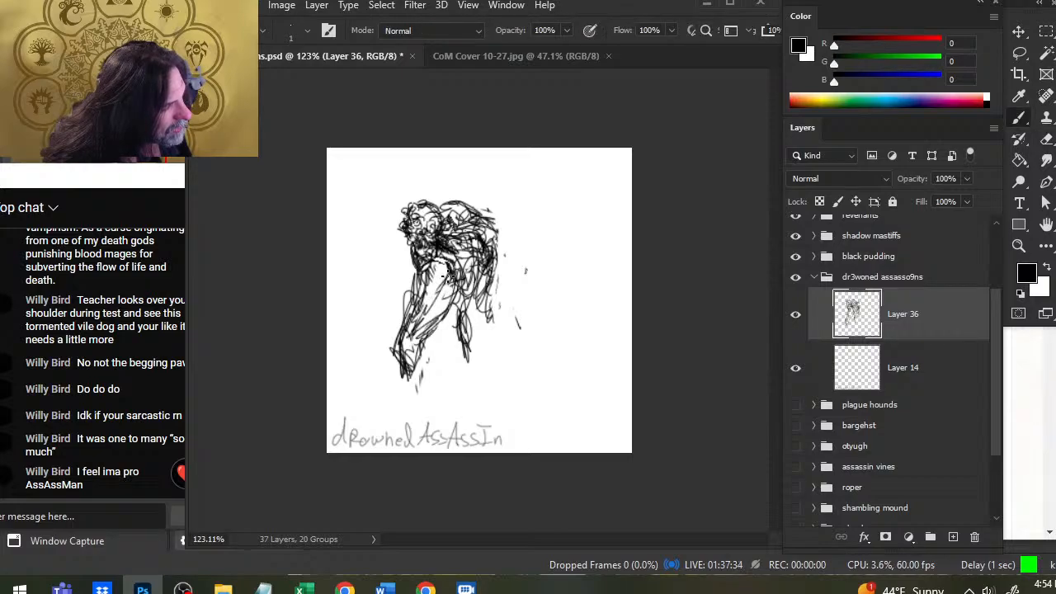
# - Narrow the front leg around the knee and extend the shin down to a planted foot
pyautogui.press('e')
pyautogui.moveTo(454, 297); pyautogui.dragTo(402, 351)
pyautogui.press('b')
pyautogui.moveTo(416, 315); pyautogui.dragTo(400, 345)
pyautogui.moveTo(403, 338)
pyautogui.mouseDown()
pyautogui.moveTo(366, 400)
pyautogui.moveTo(388, 406)
pyautogui.moveTo(402, 340)
pyautogui.moveTo(389, 373)
pyautogui.mouseUp()
pyautogui.moveTo(421, 305); pyautogui.dragTo(401, 348)
pyautogui.press('e')
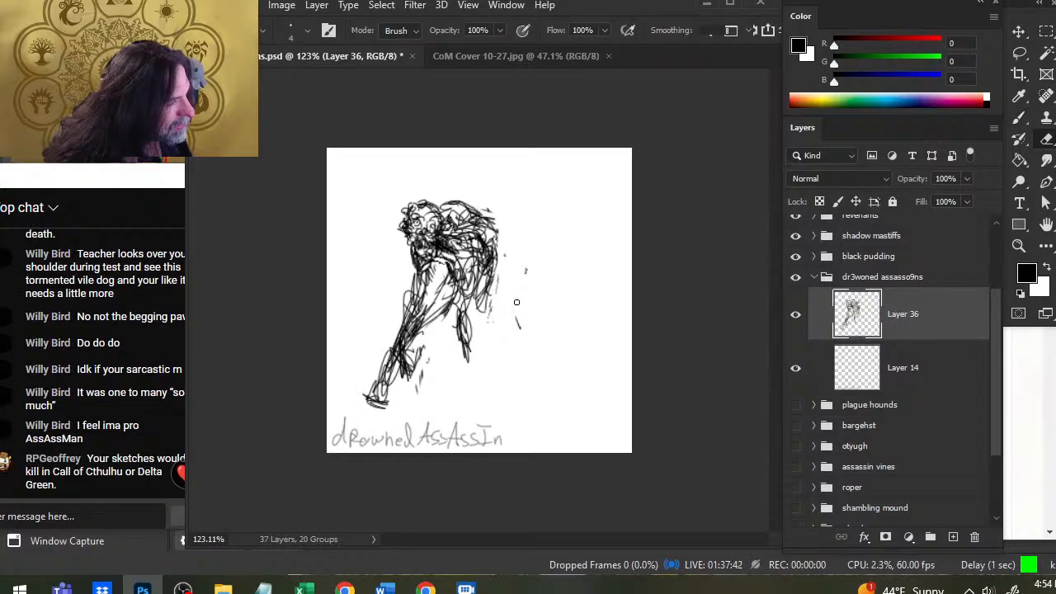
# - Clear the leftover hindquarter lines and sketch the rear leg down to its foot beneath the torso
pyautogui.moveTo(498, 281); pyautogui.dragTo(485, 315)
pyautogui.press('b')
pyautogui.moveTo(474, 255); pyautogui.dragTo(479, 332)
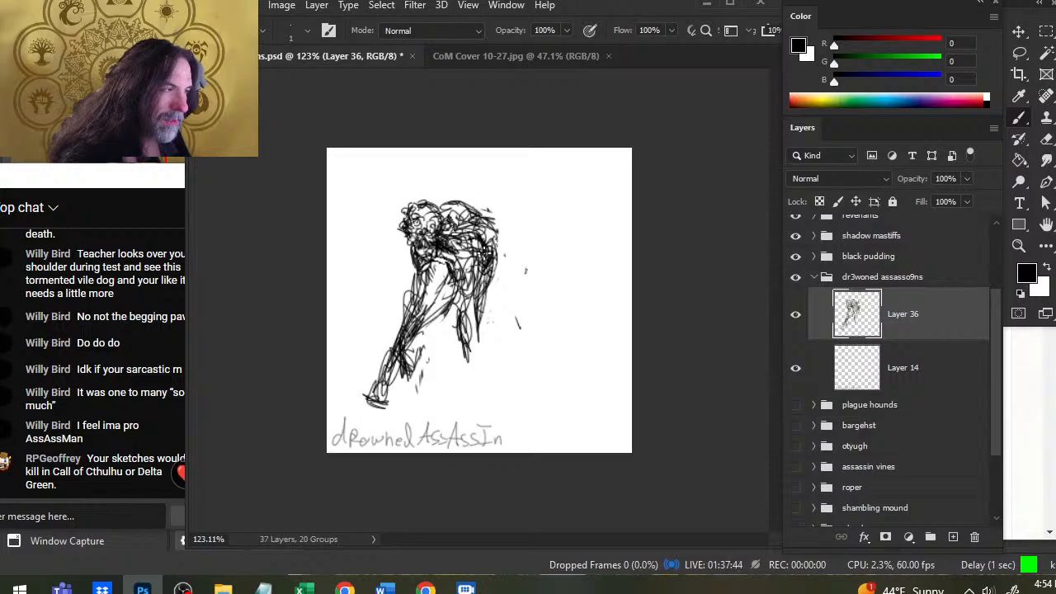
pyautogui.moveTo(487, 281)
pyautogui.mouseDown()
pyautogui.moveTo(468, 350)
pyautogui.moveTo(467, 290)
pyautogui.moveTo(468, 384)
pyautogui.mouseUp()
pyautogui.moveTo(471, 346)
pyautogui.mouseDown()
pyautogui.moveTo(472, 394)
pyautogui.moveTo(489, 388)
pyautogui.moveTo(474, 384)
pyautogui.mouseUp()
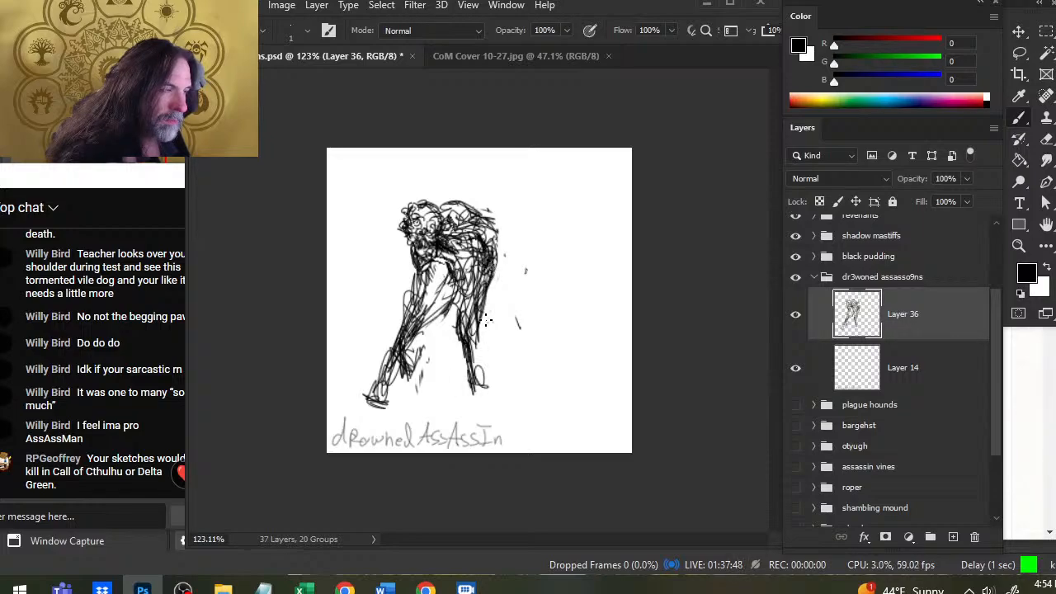
pyautogui.moveTo(484, 307)
pyautogui.mouseDown()
pyautogui.moveTo(503, 359)
pyautogui.moveTo(483, 284)
pyautogui.moveTo(487, 342)
pyautogui.mouseUp()
# - Draw the far arm hanging from the shoulder across the rear leg, erasing the body lines it overlaps
pyautogui.press('e')
pyautogui.moveTo(484, 277)
pyautogui.mouseDown()
pyautogui.moveTo(489, 334)
pyautogui.moveTo(487, 281)
pyautogui.moveTo(488, 335)
pyautogui.moveTo(474, 328)
pyautogui.mouseUp()
pyautogui.press('b')
pyautogui.moveTo(478, 266)
pyautogui.mouseDown()
pyautogui.moveTo(492, 347)
pyautogui.moveTo(470, 247)
pyautogui.moveTo(487, 285)
pyautogui.mouseUp()
pyautogui.press('e')
pyautogui.press('b')
pyautogui.moveTo(464, 241); pyautogui.dragTo(490, 299)
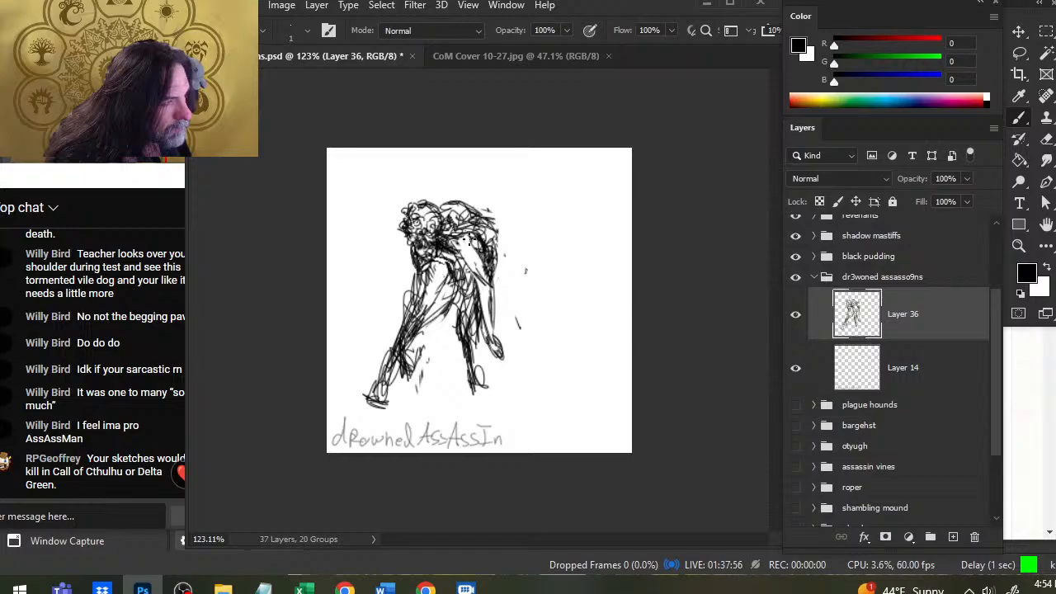
pyautogui.moveTo(483, 262); pyautogui.dragTo(488, 312)
pyautogui.moveTo(470, 225)
pyautogui.mouseDown()
pyautogui.moveTo(486, 293)
pyautogui.moveTo(490, 220)
pyautogui.mouseUp()
pyautogui.press('e')
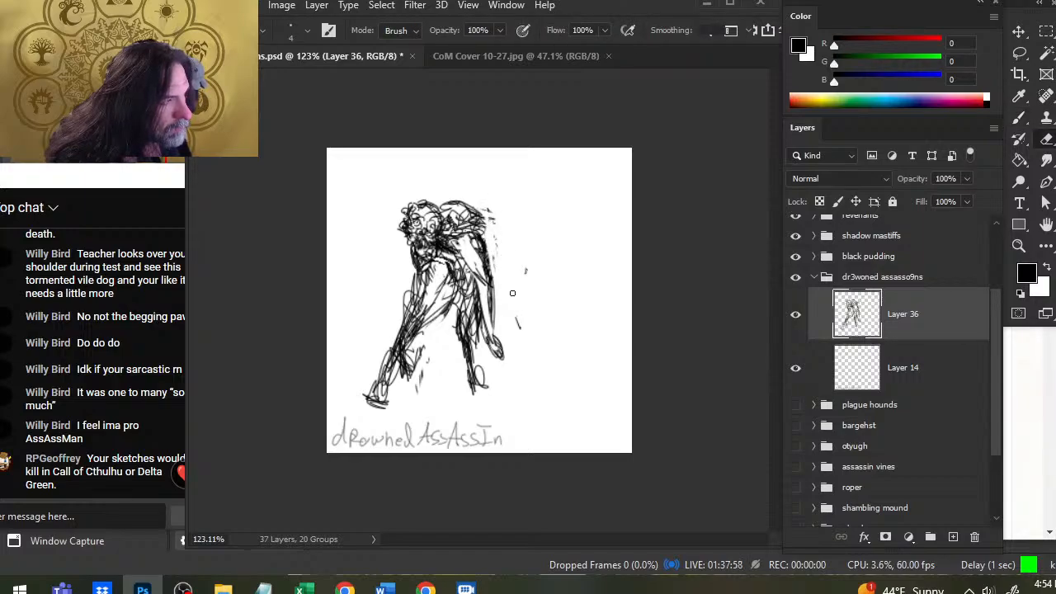
# - Move the whole sketch up and toward the canvas centre, and erase the stray marks beside the back
pyautogui.press('v')
pyautogui.moveTo(421, 257); pyautogui.dragTo(454, 248)
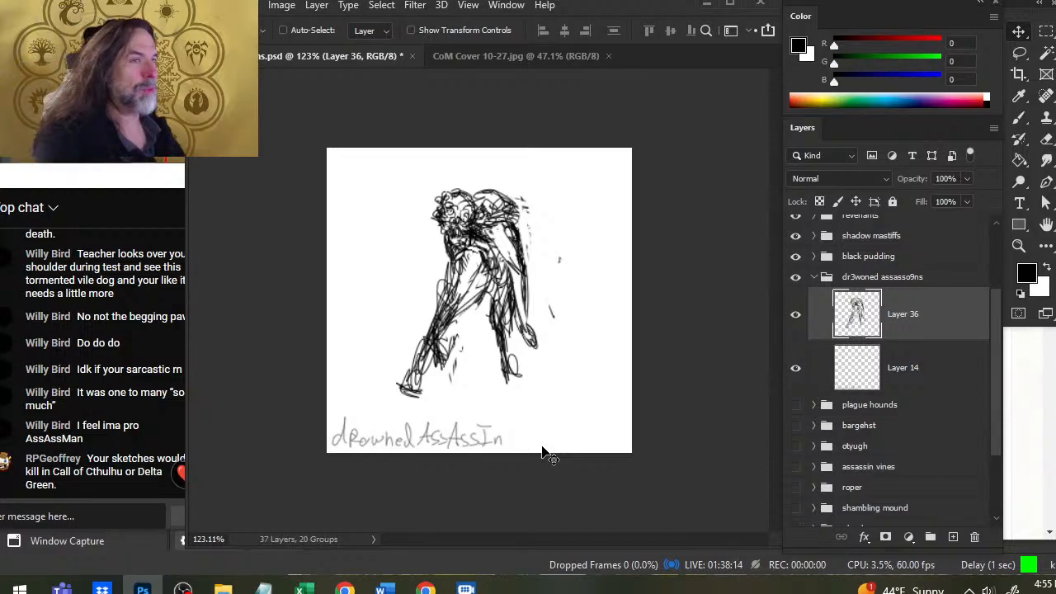
pyautogui.press('e')
pyautogui.moveTo(505, 204); pyautogui.dragTo(515, 198)
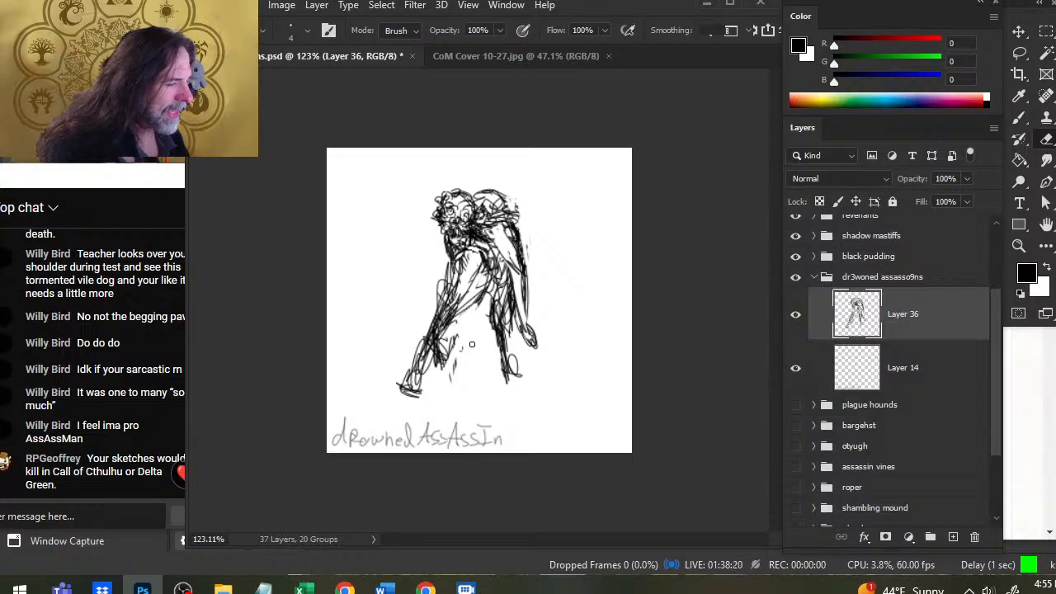
# - Sketch fingers on the front hand and clean up the overlapping forearm and leg lines with brush and eraser
pyautogui.press('b')
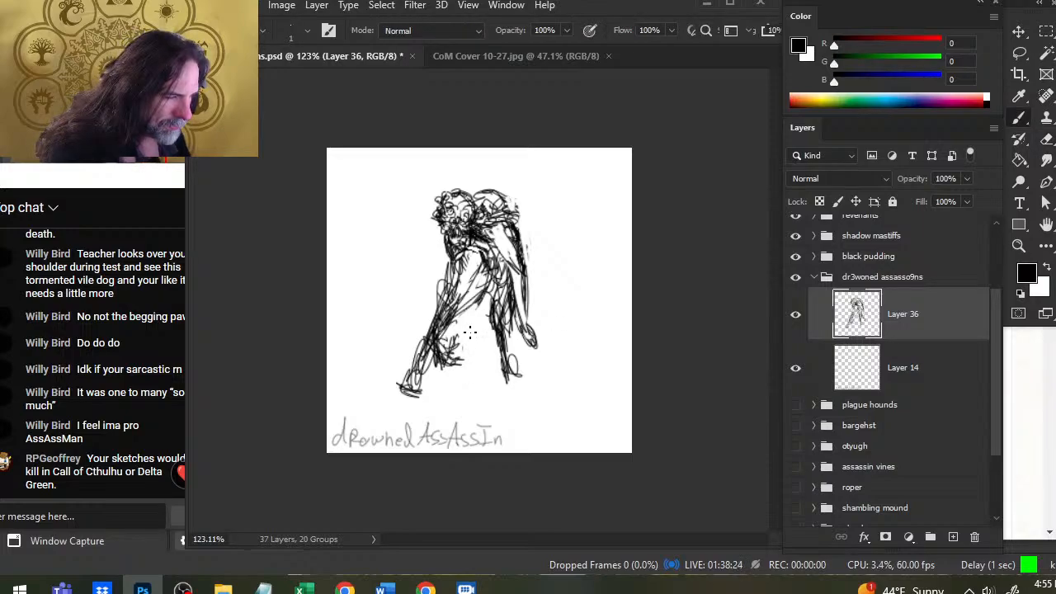
pyautogui.press('e')
pyautogui.moveTo(458, 332); pyautogui.dragTo(452, 361)
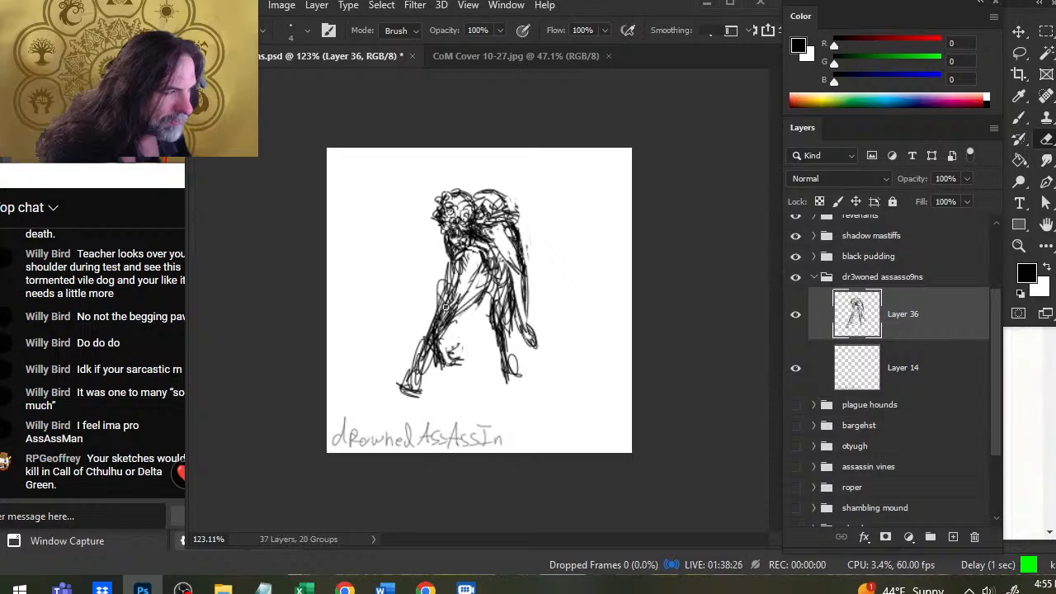
pyautogui.moveTo(448, 298); pyautogui.dragTo(430, 354)
pyautogui.moveTo(451, 282)
pyautogui.mouseDown()
pyautogui.moveTo(441, 314)
pyautogui.moveTo(446, 282)
pyautogui.moveTo(445, 304)
pyautogui.mouseUp()
pyautogui.press('b')
pyautogui.press('e')
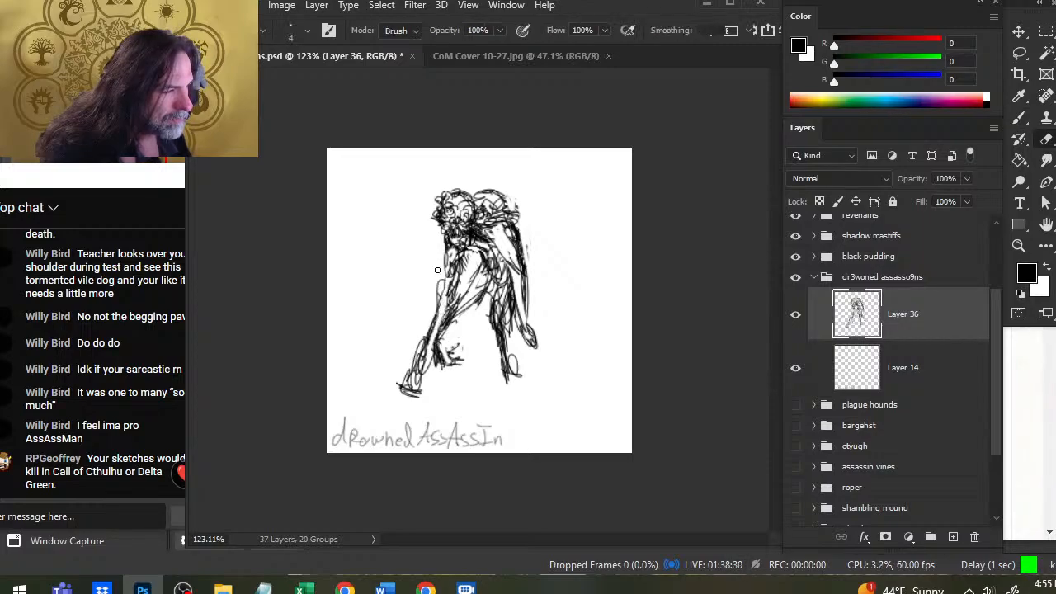
pyautogui.moveTo(448, 340)
pyautogui.mouseDown()
pyautogui.moveTo(439, 358)
pyautogui.moveTo(451, 295)
pyautogui.mouseUp()
pyautogui.press('b')
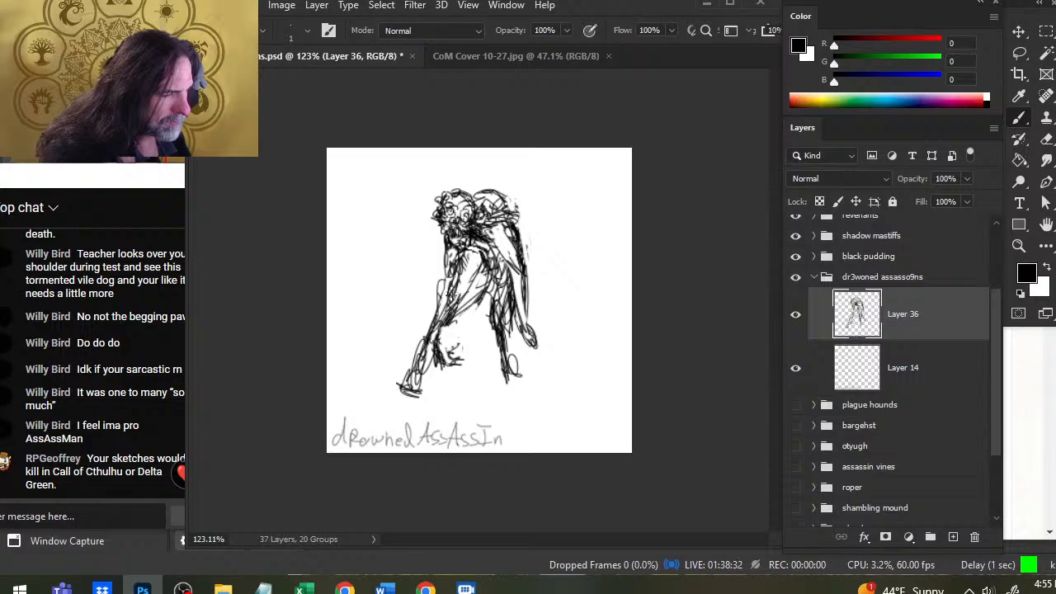
# - Select the front hand's fingers, nudge them closer to the wrist, and redraw the forearm's lower end
pyautogui.press('l')
pyautogui.moveTo(454, 334); pyautogui.dragTo(464, 337)
pyautogui.moveTo(467, 353); pyautogui.dragTo(461, 351)
pyautogui.hotkey('ctrl', 'd')
pyautogui.press('e')
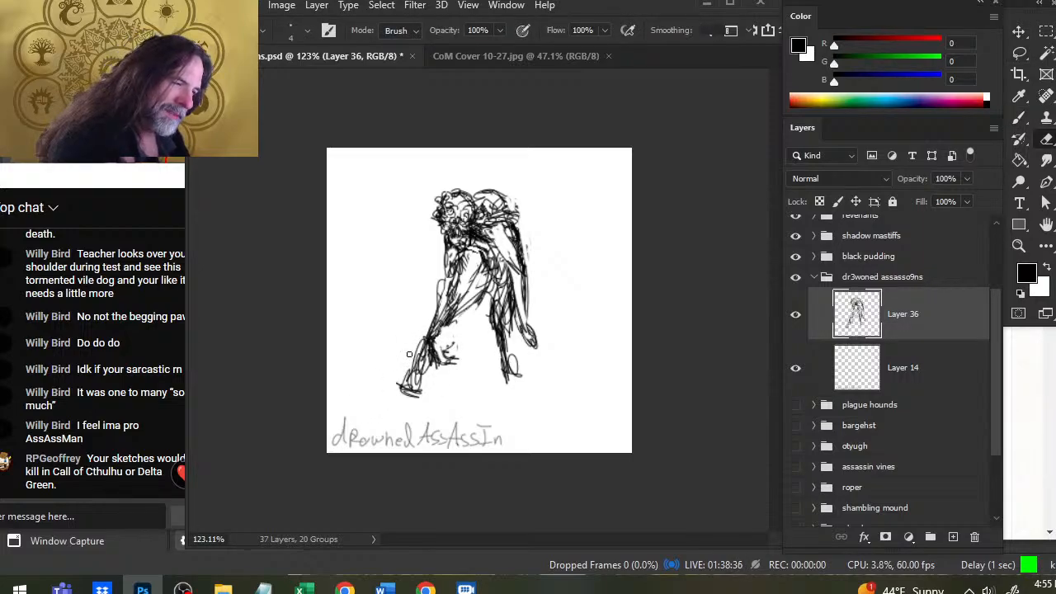
pyautogui.press('b')
pyautogui.moveTo(451, 315); pyautogui.dragTo(426, 360)
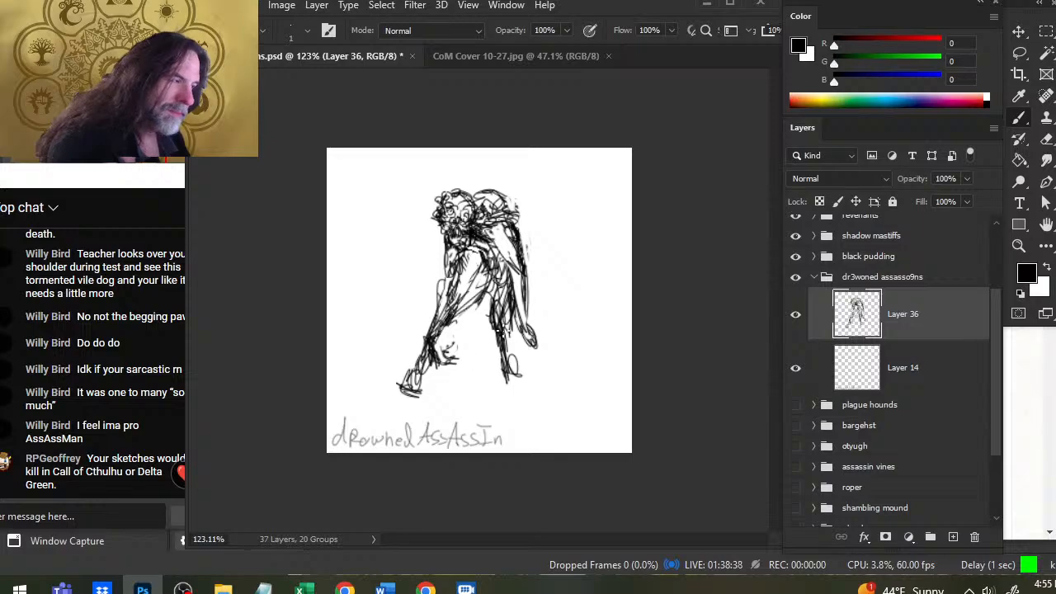
# - Extend the rear leg down to a flat foot and erase the excess lines along the thigh
pyautogui.moveTo(512, 352); pyautogui.dragTo(521, 403)
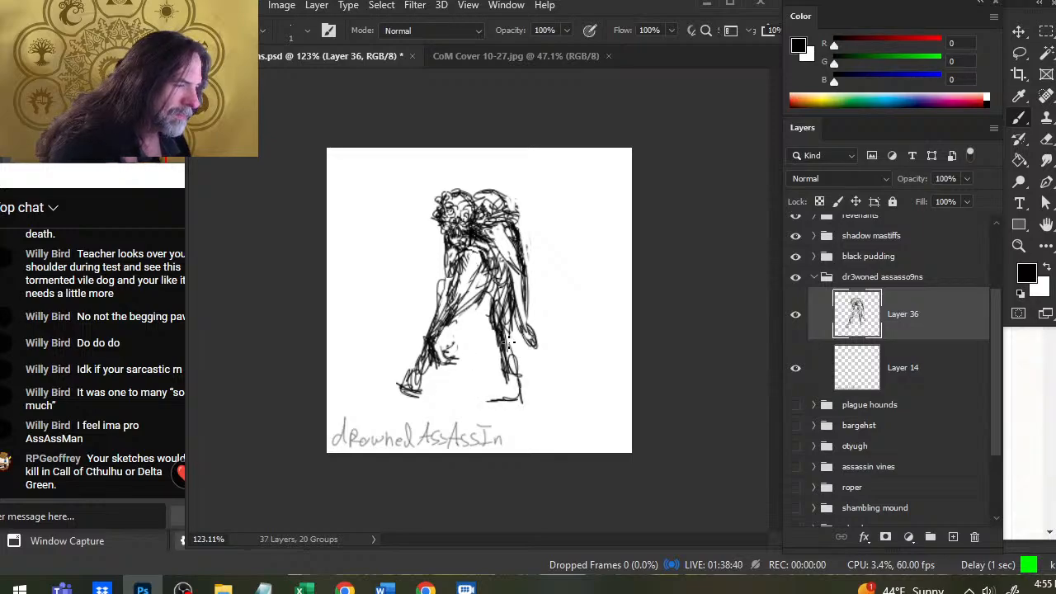
pyautogui.press('e')
pyautogui.moveTo(505, 347); pyautogui.dragTo(500, 282)
pyautogui.press('b')
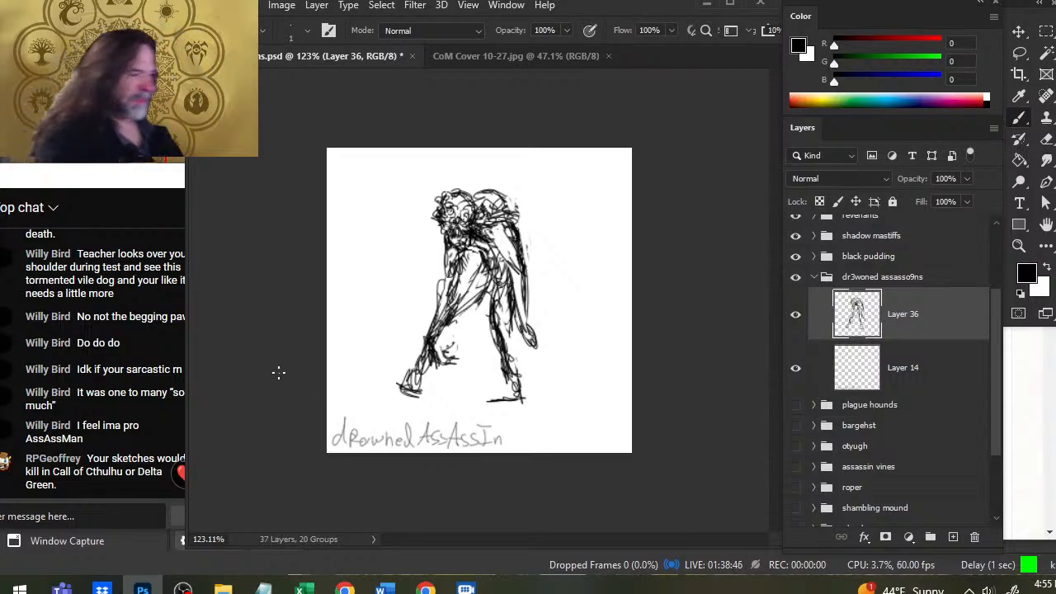
pyautogui.press('l')
pyautogui.moveTo(419, 338)
pyautogui.mouseDown()
pyautogui.moveTo(387, 399)
pyautogui.moveTo(432, 383)
pyautogui.moveTo(419, 338)
pyautogui.mouseUp()
pyautogui.press('v')
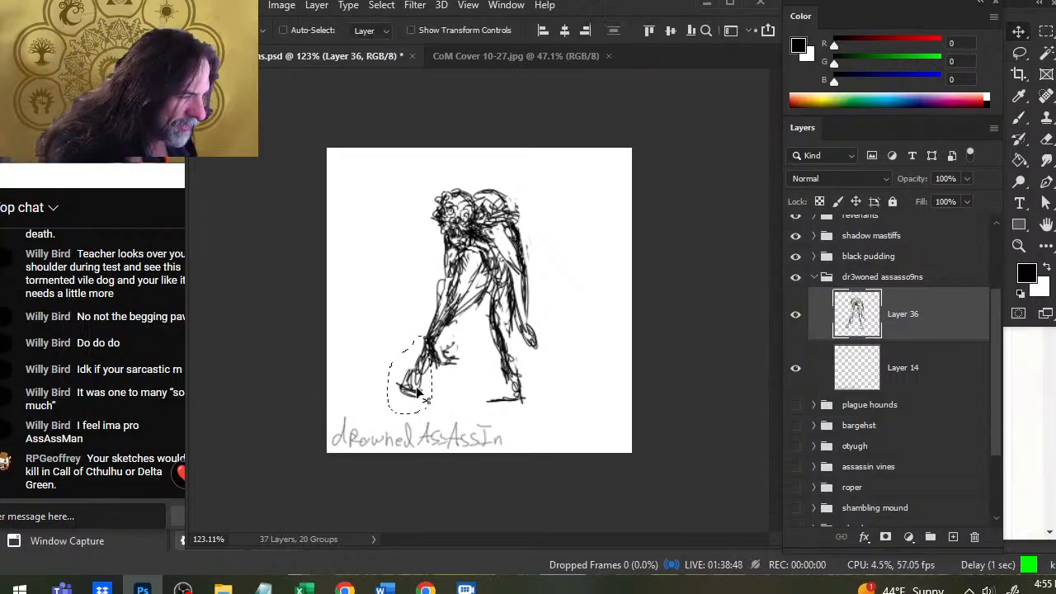
pyautogui.hotkey('ctrl', 'd')
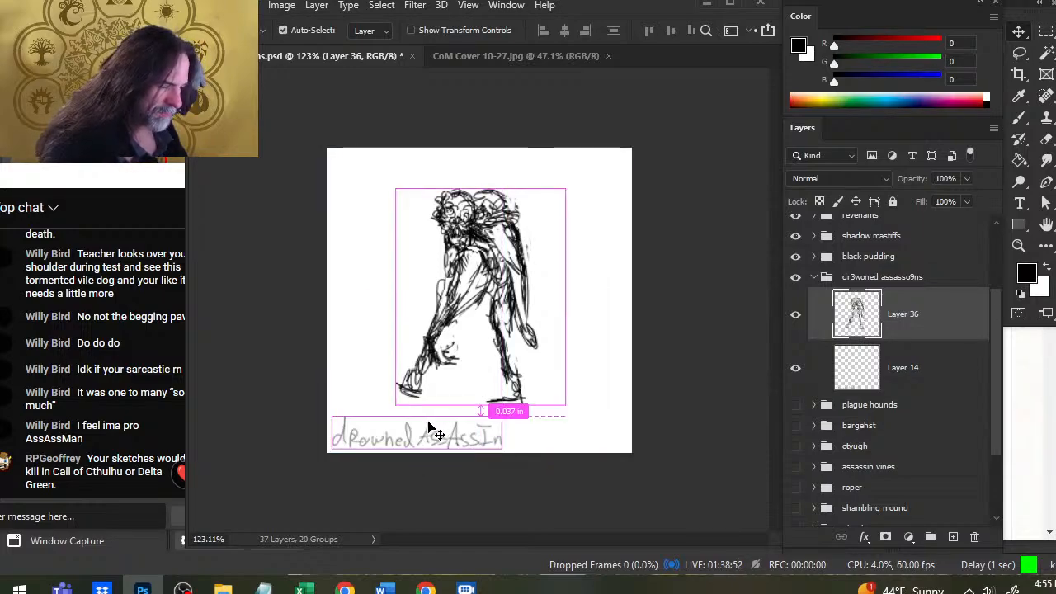
# - Select the front leg's shin and foot with the Lasso, delete them, and clear the selection
pyautogui.press('z')
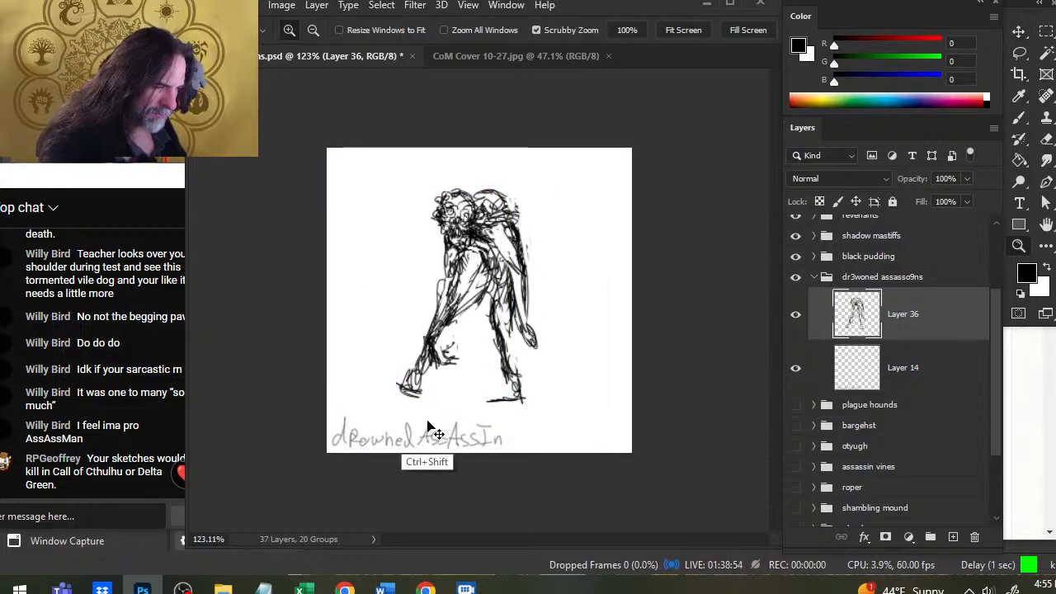
pyautogui.press('l')
pyautogui.moveTo(404, 356)
pyautogui.mouseDown()
pyautogui.moveTo(378, 381)
pyautogui.moveTo(437, 372)
pyautogui.moveTo(399, 355)
pyautogui.moveTo(429, 357)
pyautogui.mouseUp()
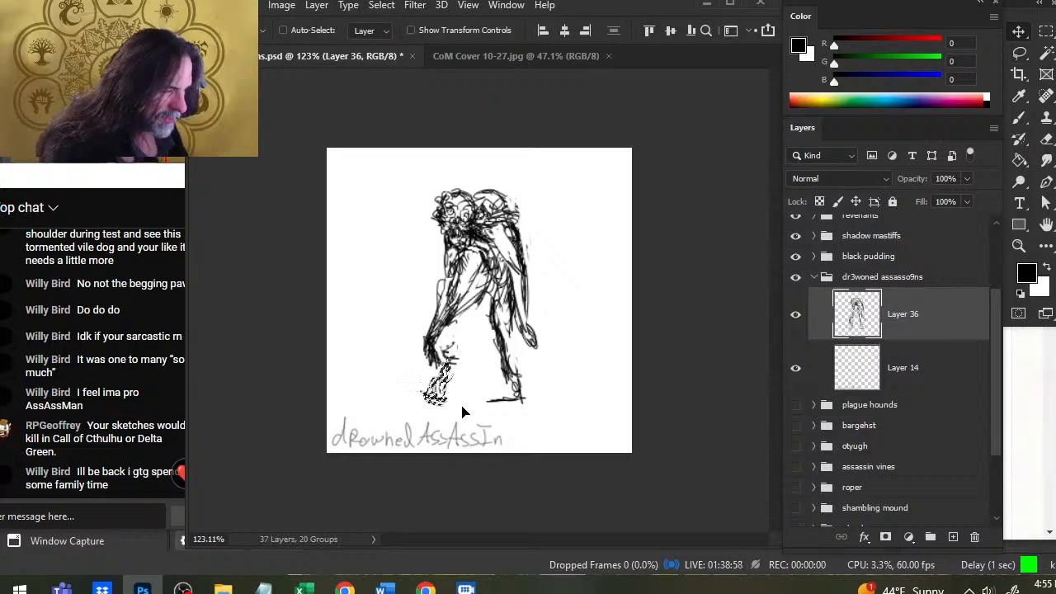
pyautogui.rightClick(464, 342)
pyautogui.click(489, 392)
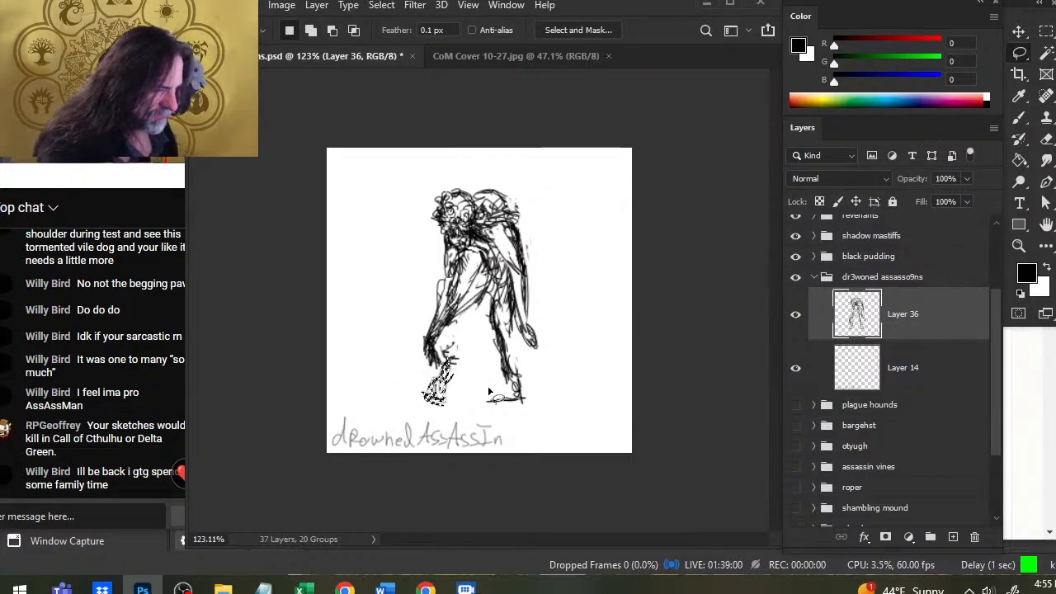
pyautogui.press('Delete')
pyautogui.hotkey('ctrl', 'd')
# - Erase the leg lines around the front forearm and trim the wrist and back of the hand
pyautogui.press('b')
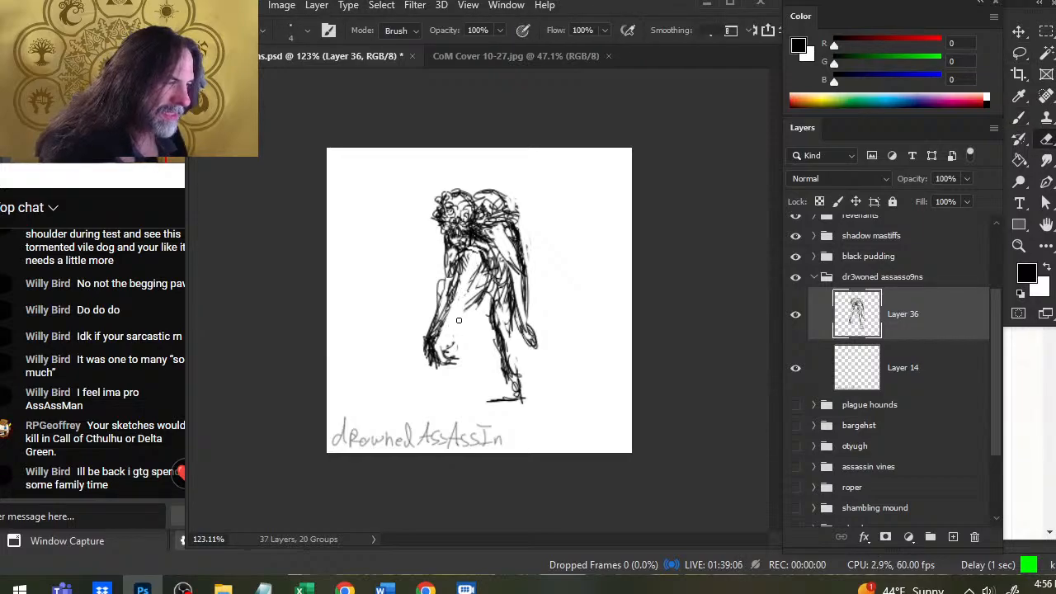
pyautogui.moveTo(439, 326); pyautogui.dragTo(448, 274)
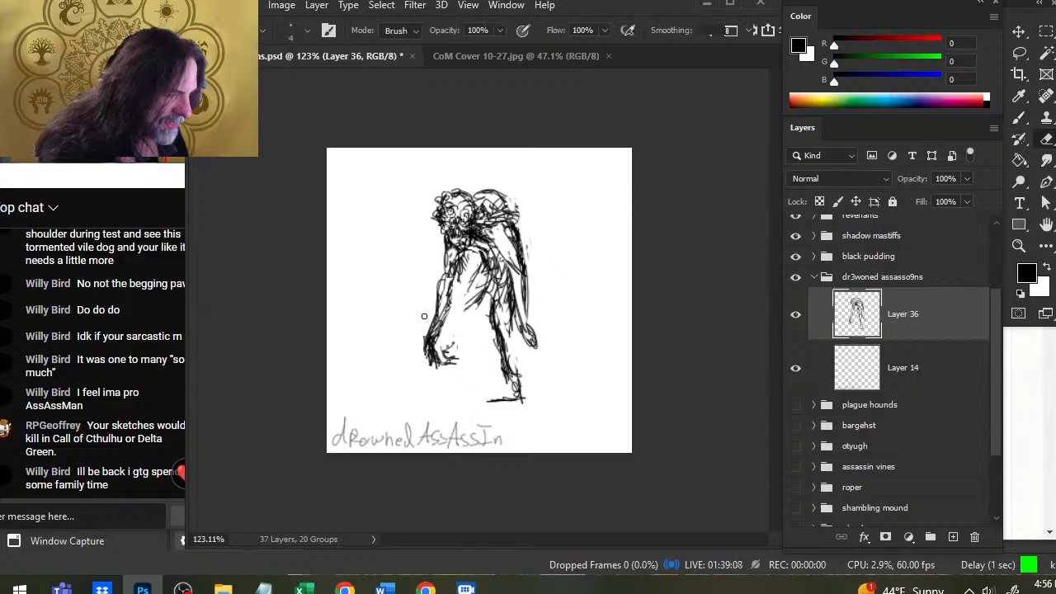
pyautogui.press('b')
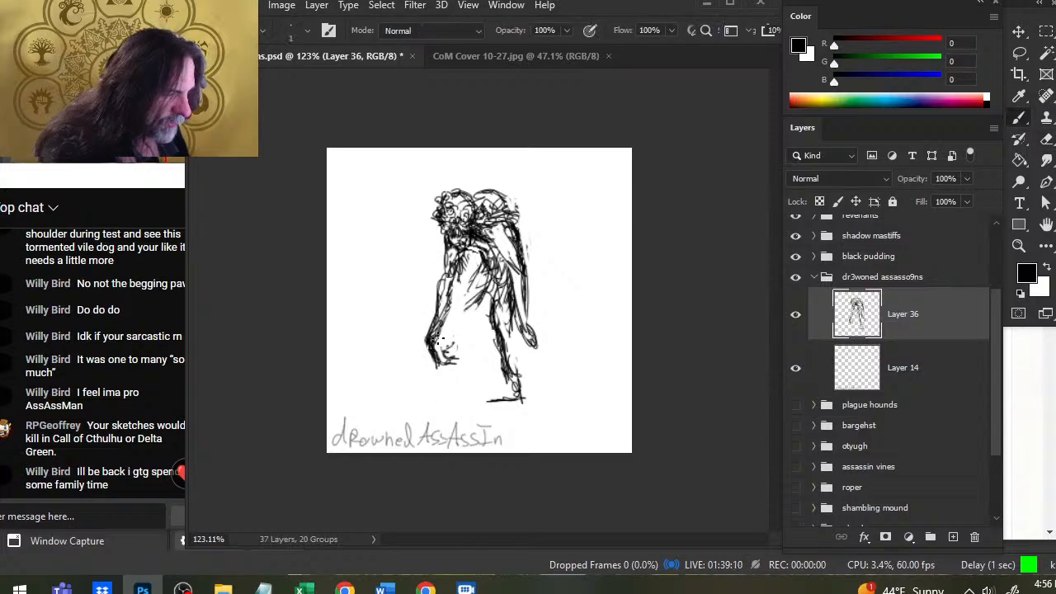
pyautogui.press('e')
pyautogui.moveTo(433, 322); pyautogui.dragTo(428, 333)
pyautogui.press('b')
# - Redraw the front forearm's contours from elbow to wrist, erasing the excess near the elbow
pyautogui.moveTo(442, 286); pyautogui.dragTo(427, 340)
pyautogui.press('e')
pyautogui.press('b')
pyautogui.moveTo(451, 301); pyautogui.dragTo(428, 336)
pyautogui.moveTo(452, 294); pyautogui.dragTo(437, 327)
pyautogui.press('e')
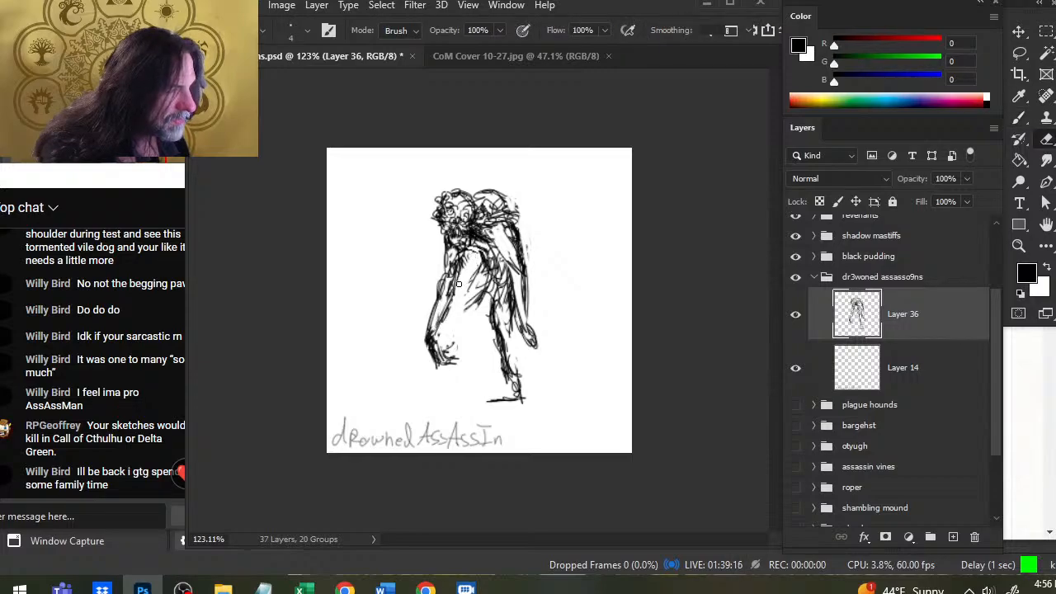
pyautogui.moveTo(452, 277)
pyautogui.mouseDown()
pyautogui.moveTo(447, 231)
pyautogui.moveTo(445, 271)
pyautogui.mouseUp()
# - Touch up the upper arm, jaw and face with short brush strokes and a small eraser correction
pyautogui.press('b')
pyautogui.moveTo(448, 226); pyautogui.dragTo(442, 266)
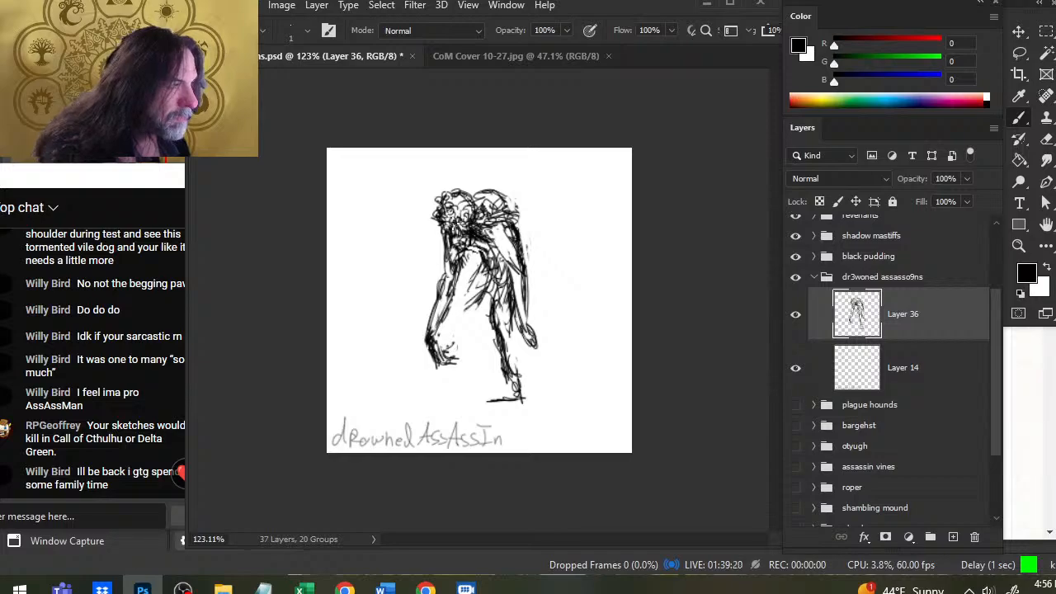
pyautogui.moveTo(454, 235); pyautogui.dragTo(461, 247)
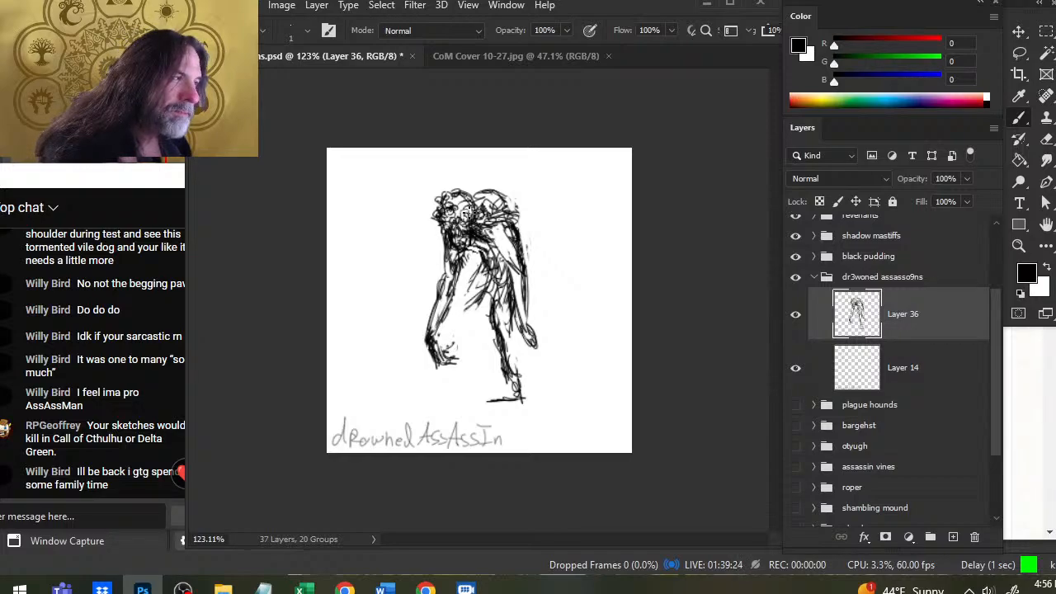
pyautogui.press('e')
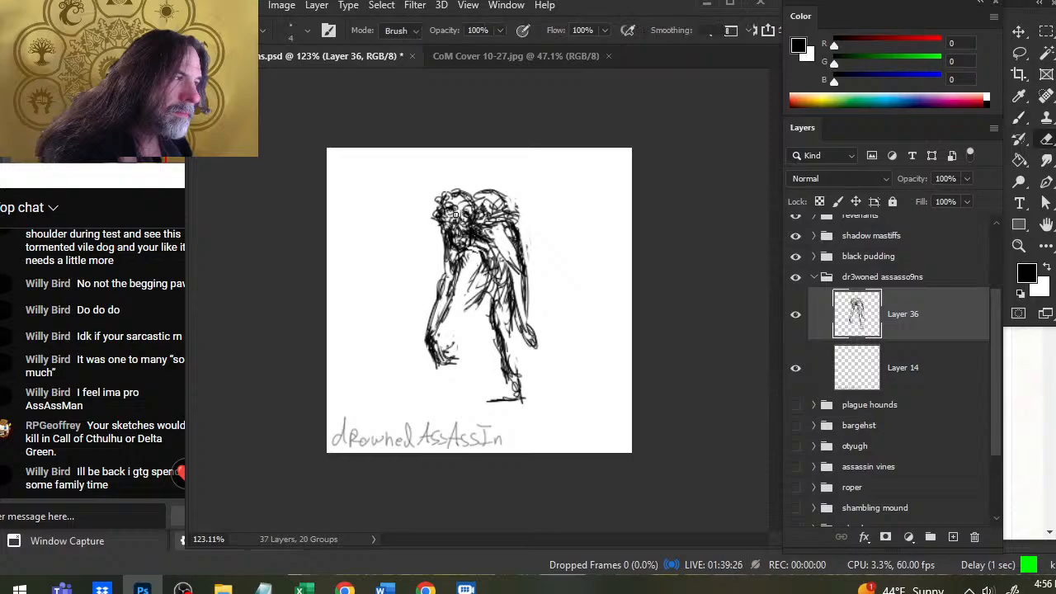
pyautogui.press('b')
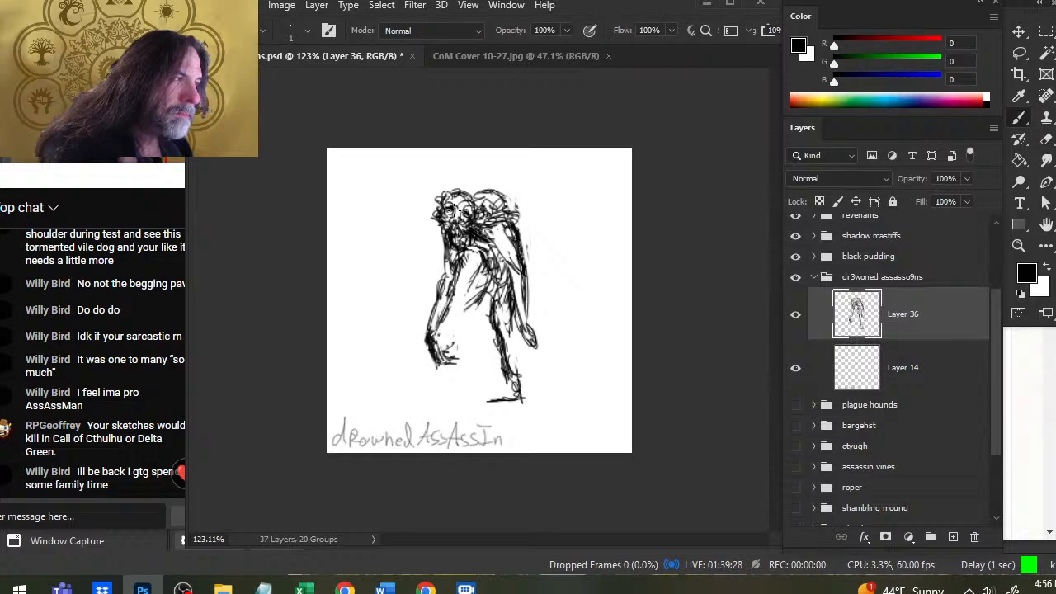
# - Draw small spiky tufts on the crown and outer side of the figure's head, with brief eraser corrections
pyautogui.press('e')
pyautogui.press('b')
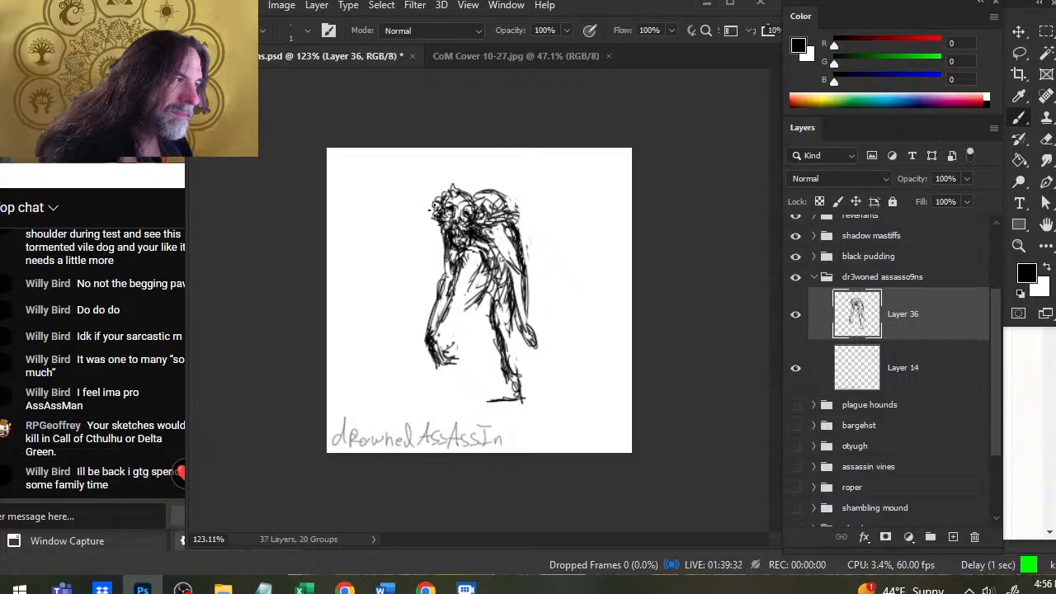
pyautogui.press('e')
pyautogui.press('b')
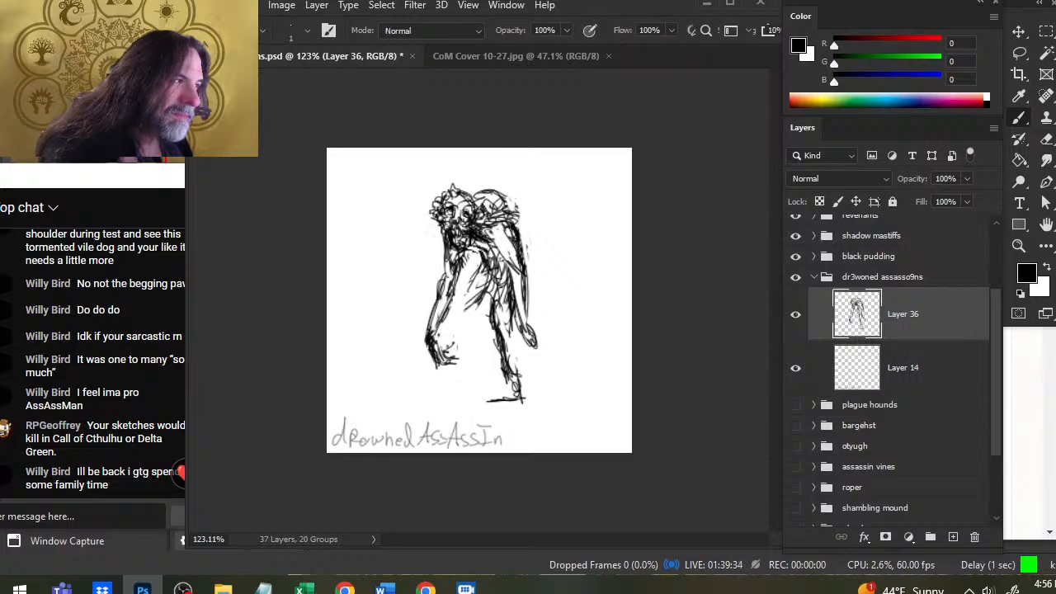
pyautogui.press('e')
pyautogui.press('b')
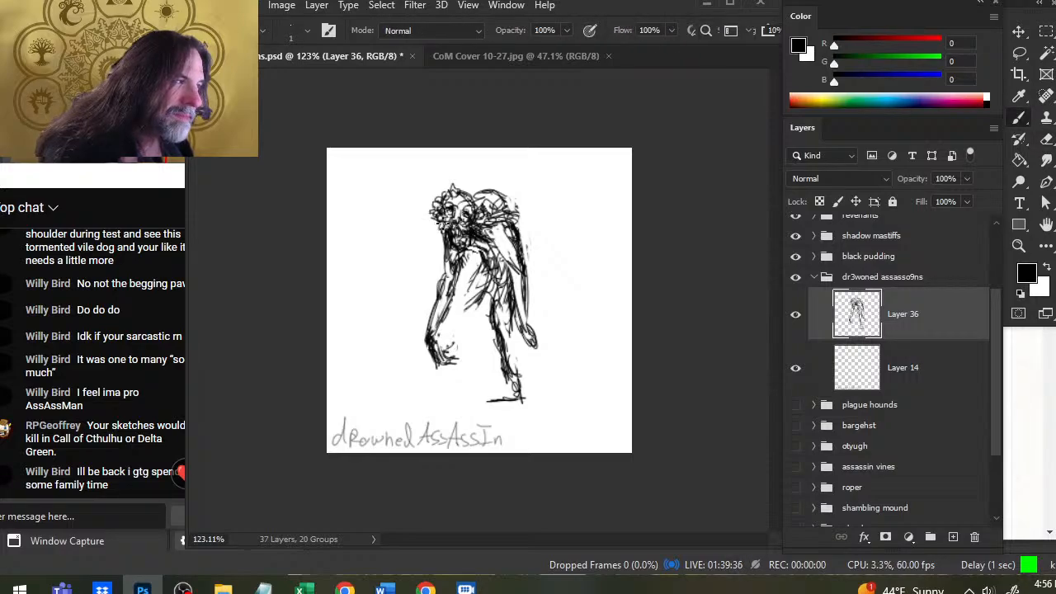
# - Continue the ragged tufts across the top of the head and over the hunched shoulder, erasing lines beneath them
pyautogui.press('e')
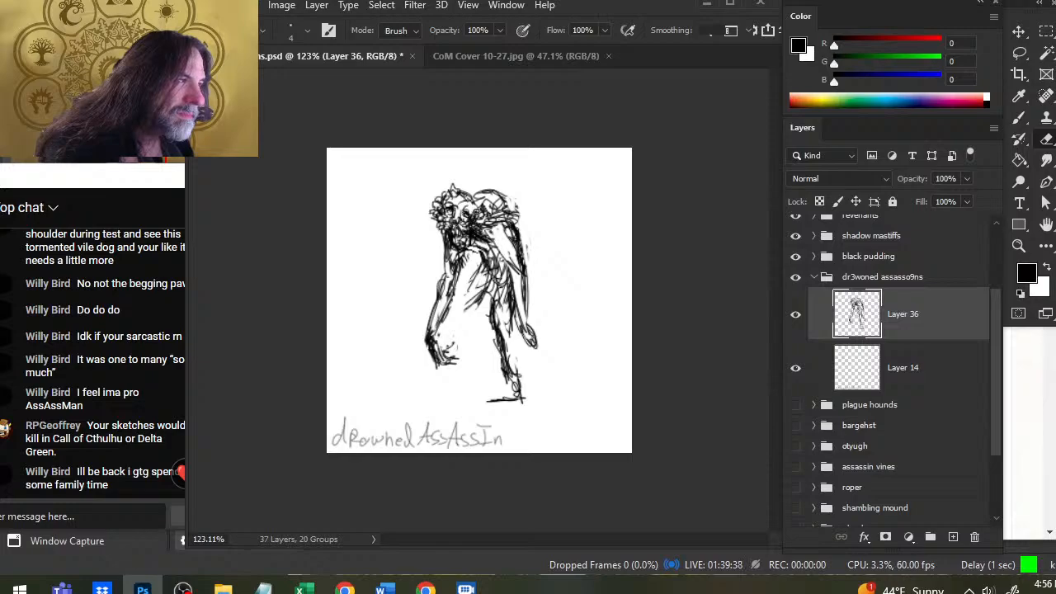
pyautogui.press('b')
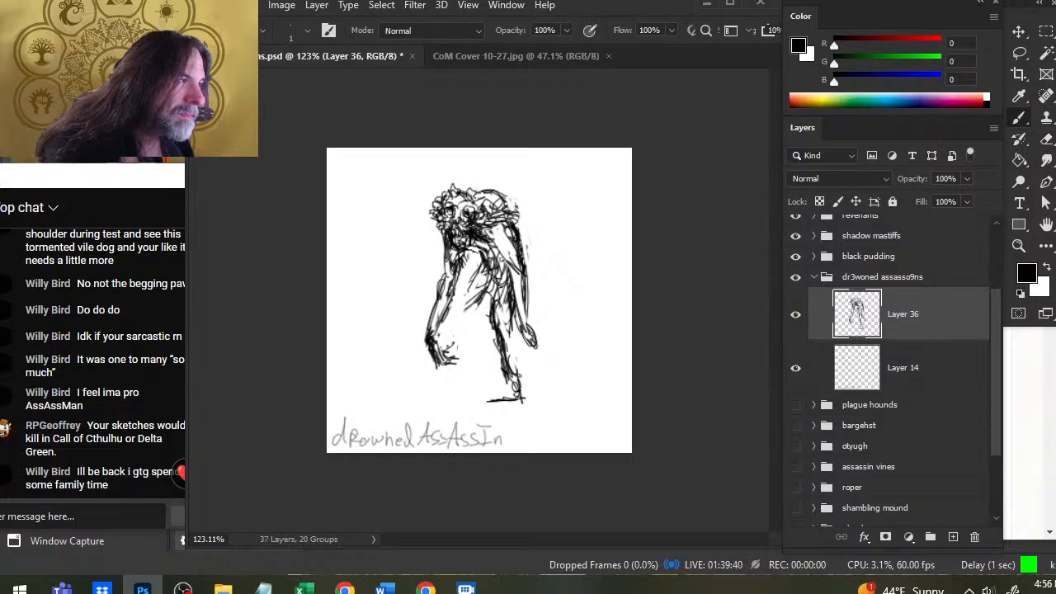
pyautogui.press('e')
pyautogui.press('b')
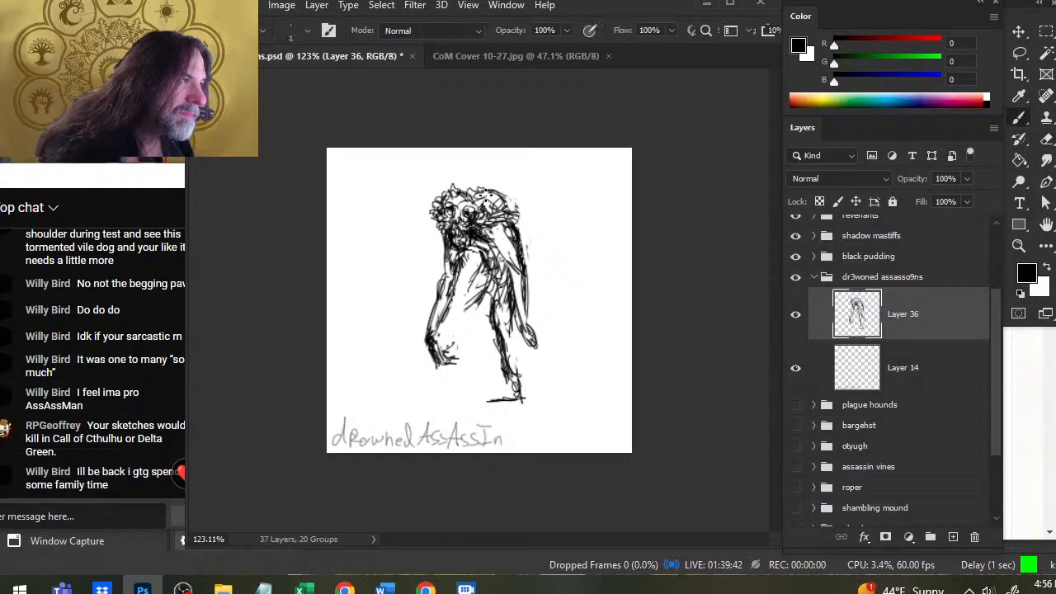
pyautogui.press('e')
pyautogui.press('b')
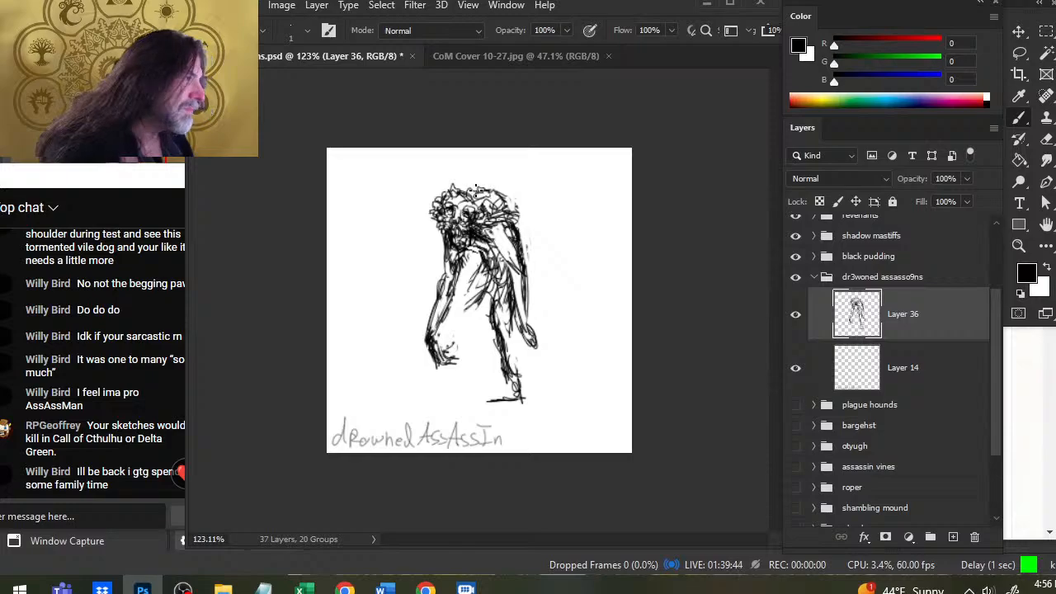
pyautogui.press('e')
pyautogui.press('b')
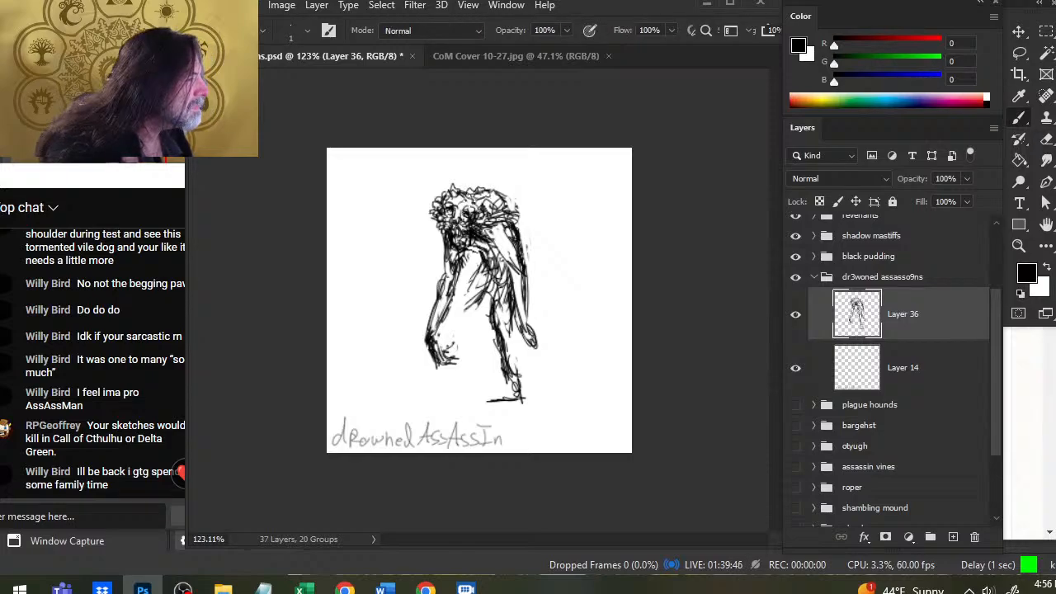
# - Rework the brow, face and jaw with short brush and eraser strokes, and darken the rear arm
pyautogui.moveTo(468, 199); pyautogui.dragTo(463, 199)
pyautogui.press('e')
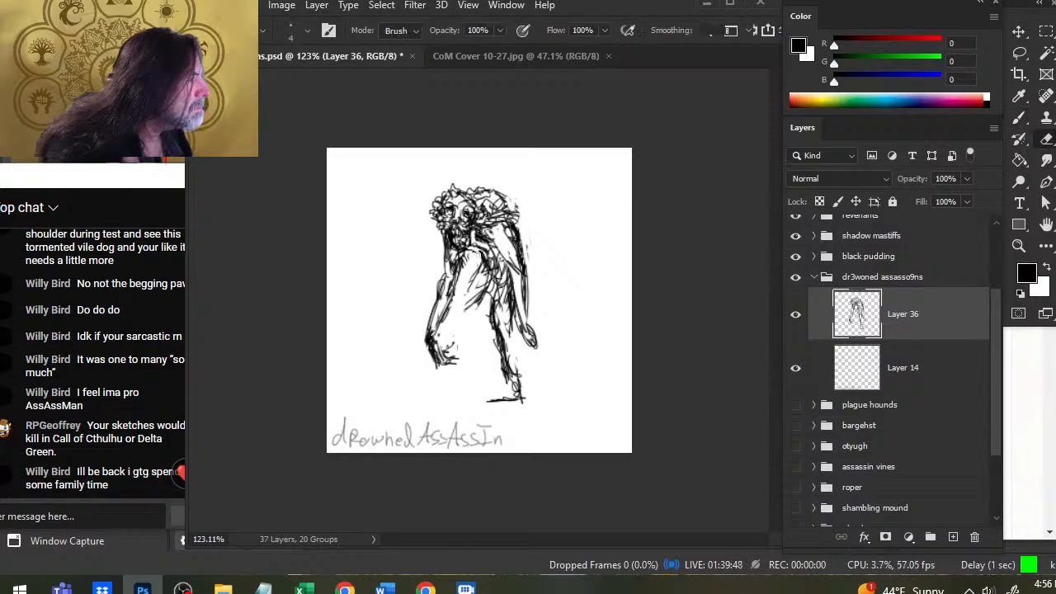
pyautogui.press('b')
pyautogui.press('e')
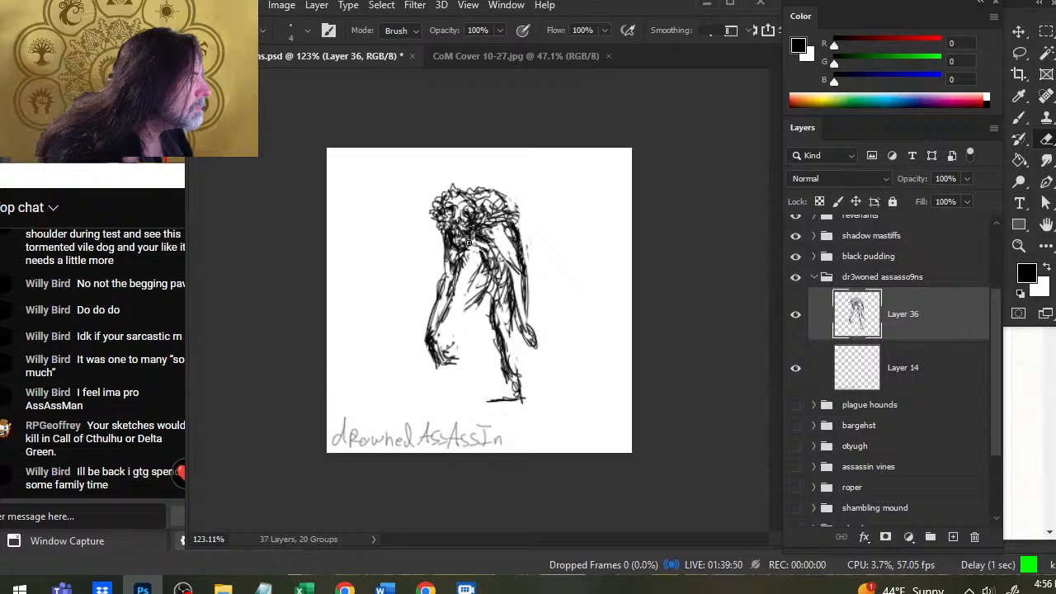
pyautogui.press('b')
pyautogui.moveTo(497, 222)
pyautogui.mouseDown()
pyautogui.moveTo(506, 258)
pyautogui.moveTo(522, 270)
pyautogui.moveTo(455, 312)
pyautogui.moveTo(483, 412)
pyautogui.moveTo(521, 351)
pyautogui.mouseUp()
# - Lasso the torso and remaining leg, cut them, paste them in place on a new layer, and hide that layer
pyautogui.press('l')
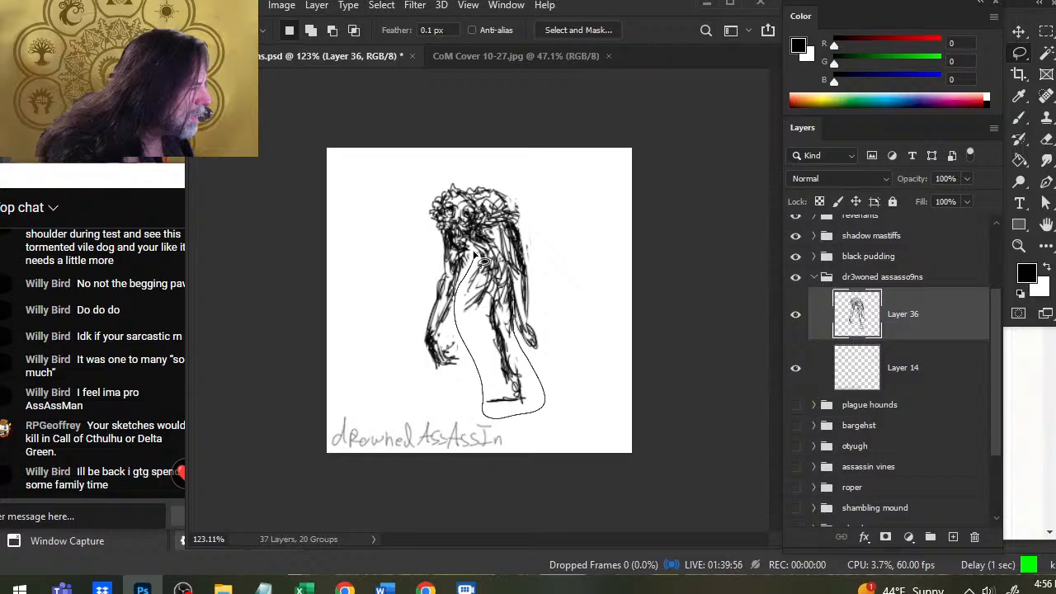
pyautogui.moveTo(474, 254); pyautogui.dragTo(470, 265)
pyautogui.hotkey('ctrl', 'x')
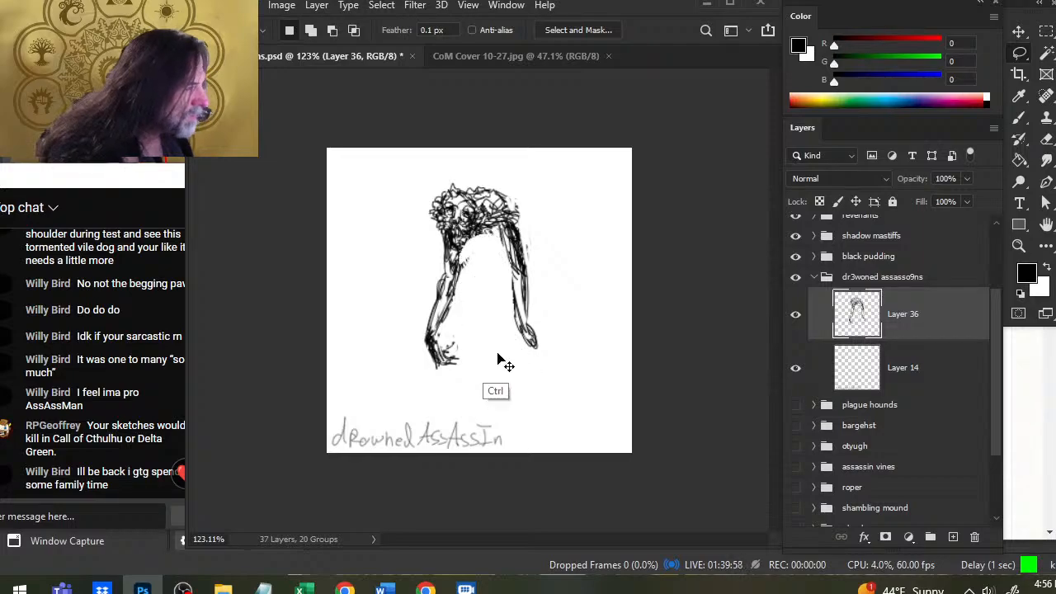
pyautogui.hotkey('ctrl', 'shift', 'v')
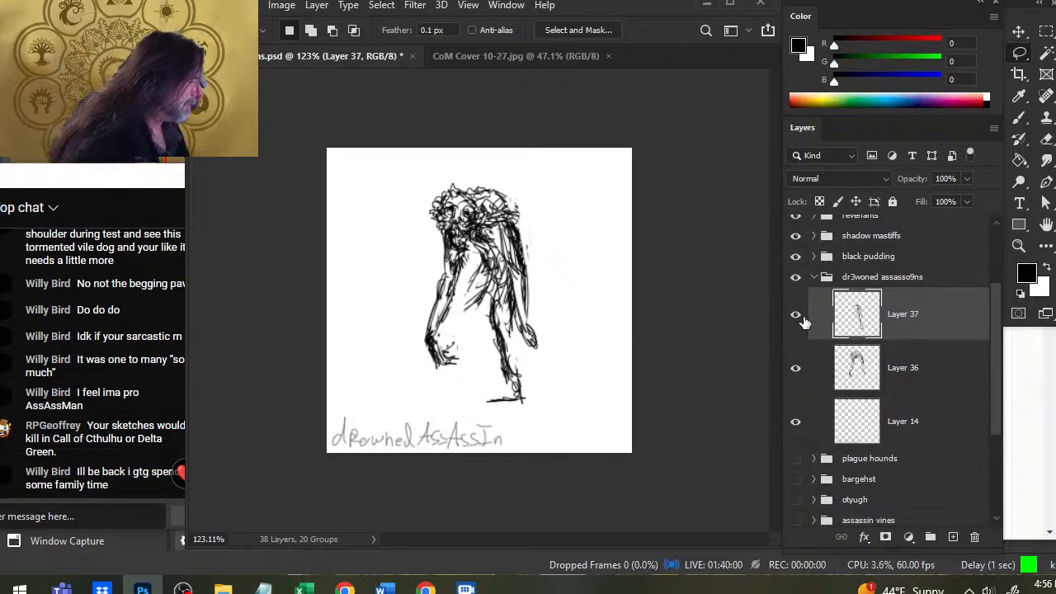
pyautogui.click(795, 314)
pyautogui.press('b')
pyautogui.click(482, 229)
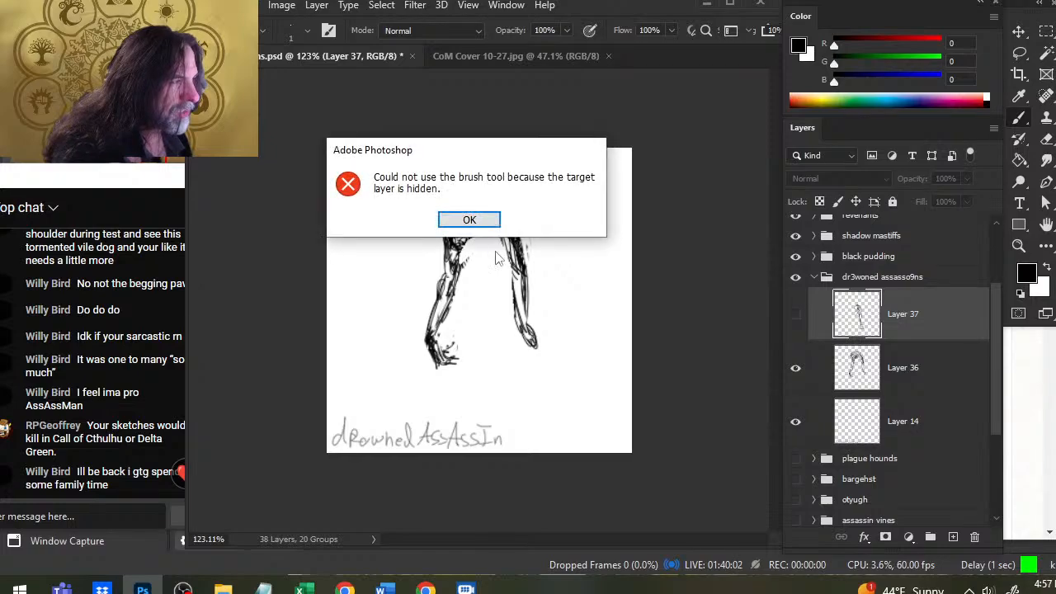
pyautogui.click(467, 219)
# - Lasso the rear arm, make Layer 36 active, shift the arm slightly inward and down, and clear the selection
pyautogui.press('l')
pyautogui.moveTo(528, 227)
pyautogui.mouseDown()
pyautogui.moveTo(558, 276)
pyautogui.moveTo(521, 216)
pyautogui.mouseUp()
pyautogui.press('v')
pyautogui.click(524, 279)
pyautogui.press('Return')
pyautogui.click(824, 363)
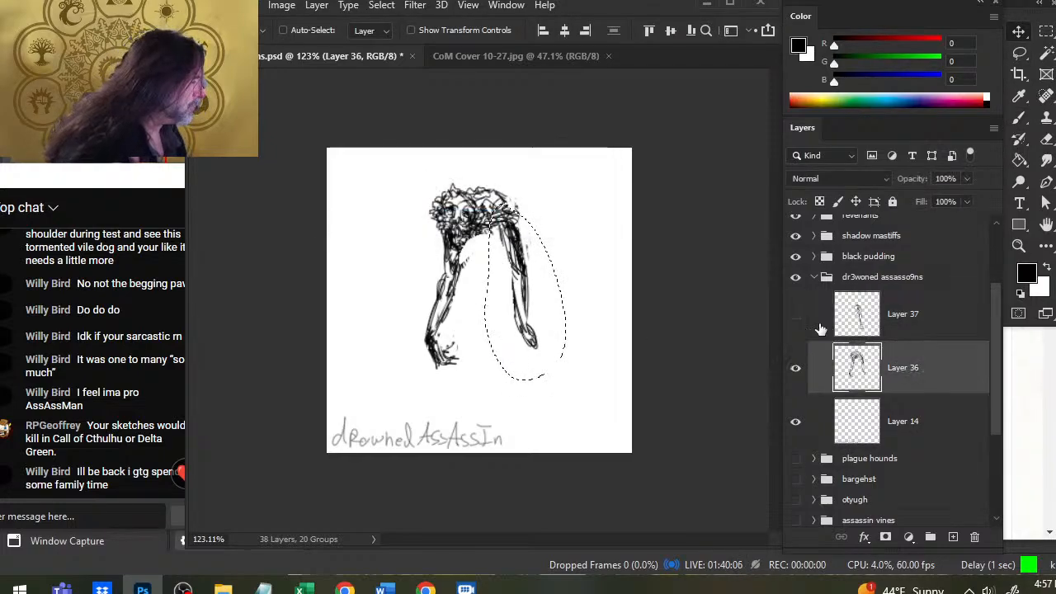
pyautogui.moveTo(532, 268)
pyautogui.mouseDown()
pyautogui.moveTo(528, 248)
pyautogui.moveTo(530, 298)
pyautogui.mouseUp()
pyautogui.press('l')
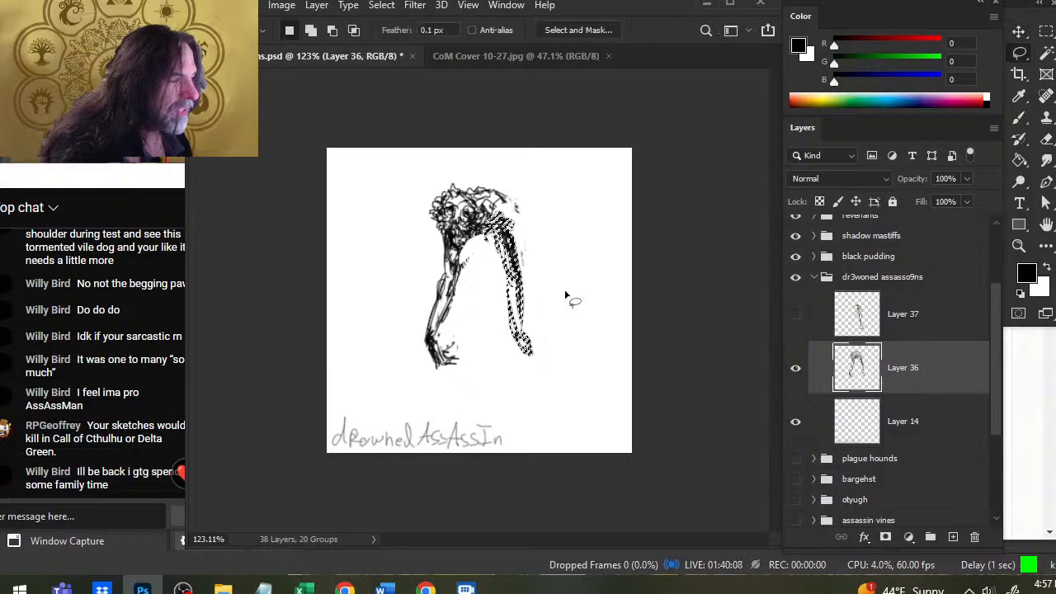
pyautogui.hotkey('ctrl', 'd')
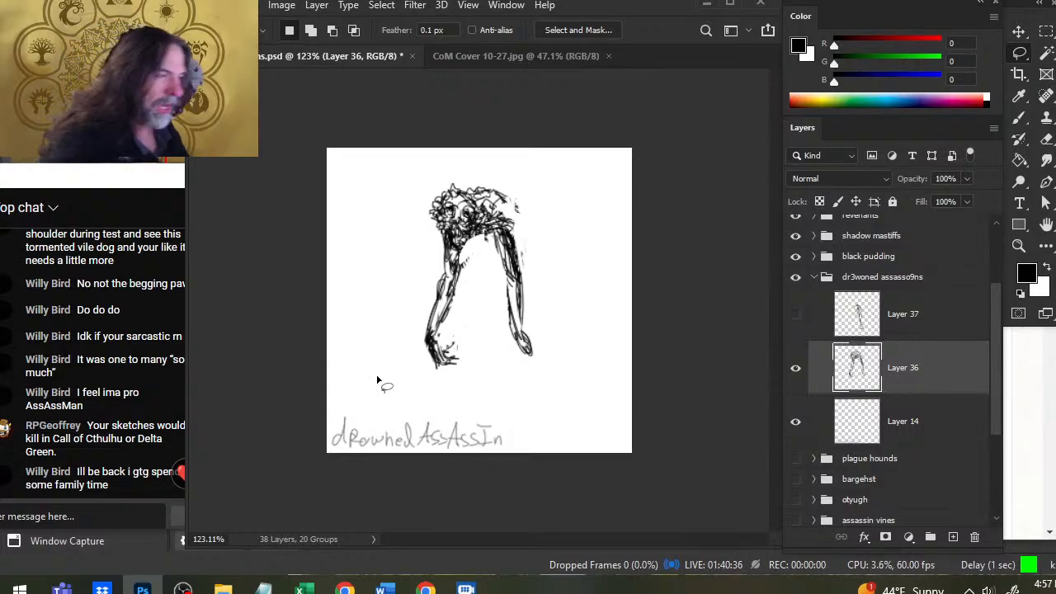
# - Erase excess lines inside and along the front forearm and trim its inner contour
pyautogui.press('e')
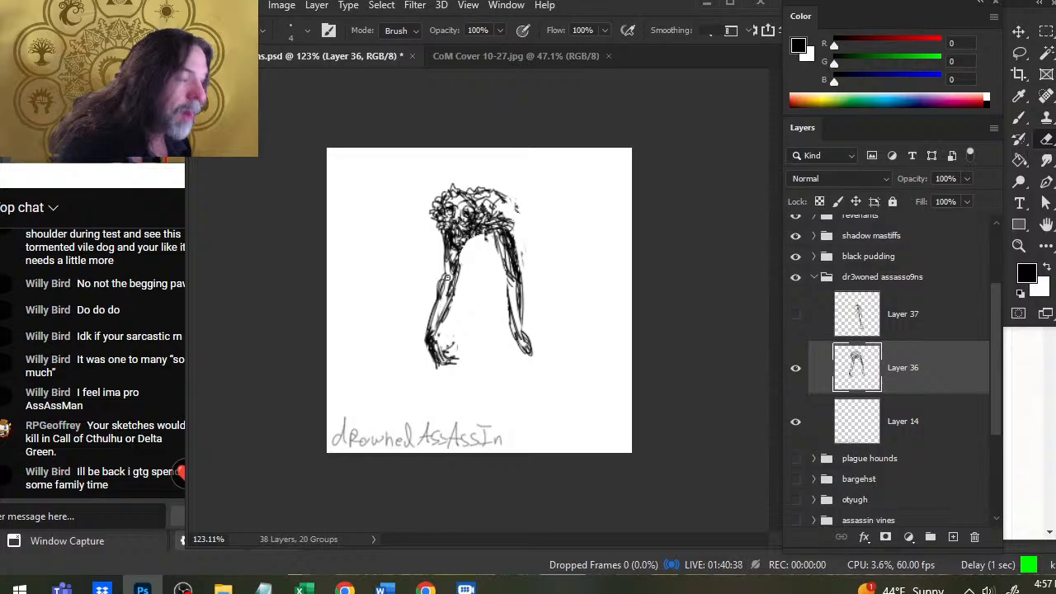
pyautogui.moveTo(441, 303)
pyautogui.mouseDown()
pyautogui.moveTo(445, 277)
pyautogui.moveTo(433, 332)
pyautogui.mouseUp()
pyautogui.press('b')
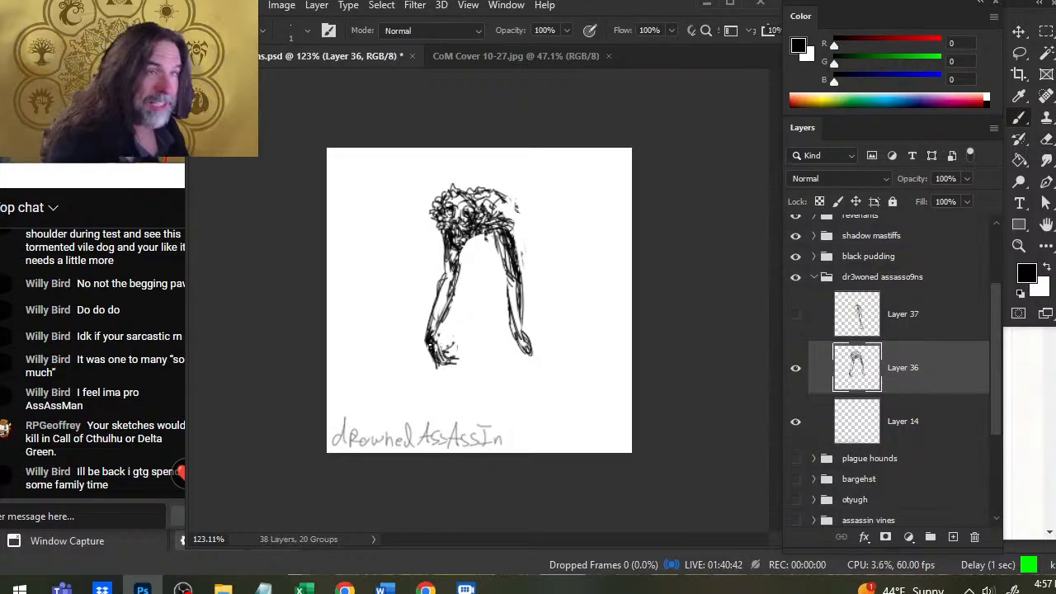
pyautogui.press('e')
pyautogui.moveTo(458, 304)
pyautogui.mouseDown()
pyautogui.moveTo(442, 333)
pyautogui.moveTo(456, 289)
pyautogui.mouseUp()
pyautogui.press('b')
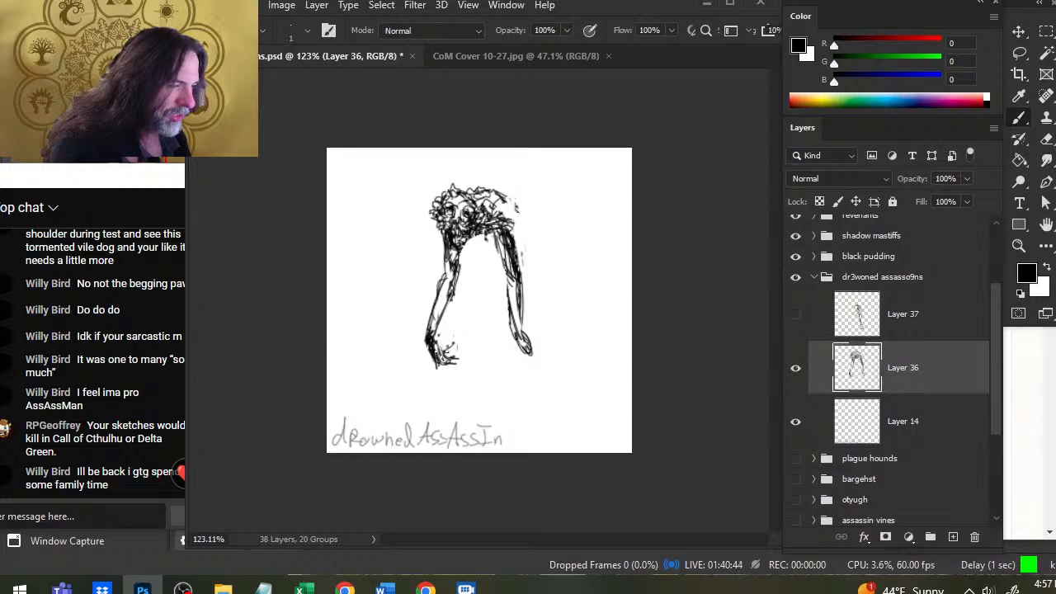
# - Lasso the front hand, move it slightly up toward the forearm, and clear the selection
pyautogui.press('l')
pyautogui.moveTo(455, 340)
pyautogui.mouseDown()
pyautogui.moveTo(423, 346)
pyautogui.moveTo(470, 362)
pyautogui.moveTo(453, 361)
pyautogui.mouseUp()
pyautogui.press('v')
pyautogui.hotkey('ctrl', 'd')
# - Redraw the front forearm's contours from elbow to wrist, alternating brush strokes with eraser corrections around the elbow
pyautogui.press('e')
pyautogui.press('b')
pyautogui.moveTo(445, 301); pyautogui.dragTo(460, 275)
pyautogui.moveTo(460, 276)
pyautogui.mouseDown()
pyautogui.moveTo(457, 252)
pyautogui.moveTo(442, 313)
pyautogui.moveTo(457, 273)
pyautogui.moveTo(446, 302)
pyautogui.mouseUp()
pyautogui.press('e')
pyautogui.press('b')
pyautogui.press('e')
pyautogui.press('b')
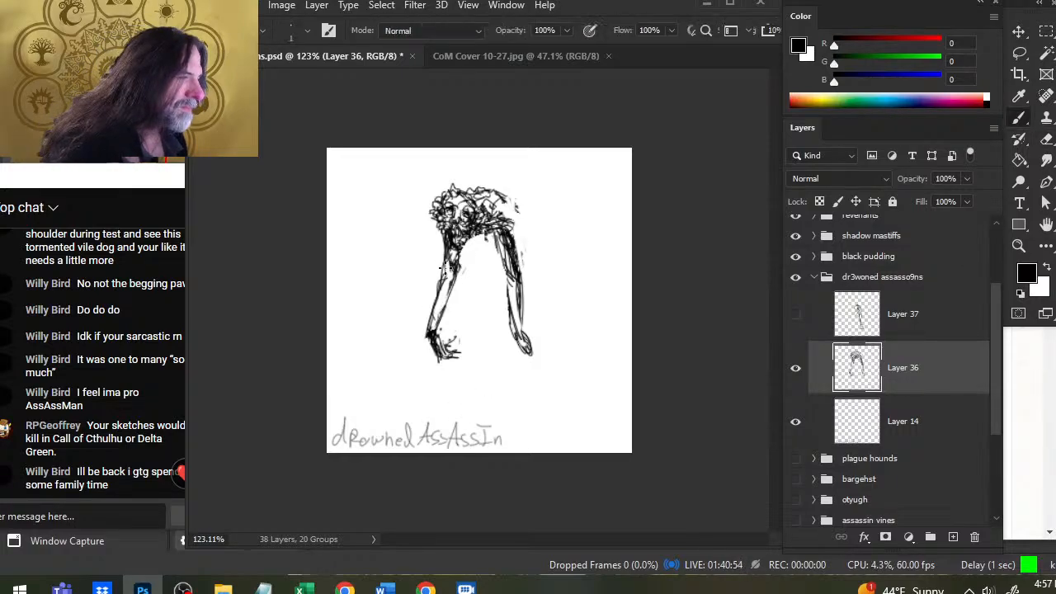
pyautogui.press('e')
pyautogui.press('b')
pyautogui.moveTo(446, 267); pyautogui.dragTo(435, 312)
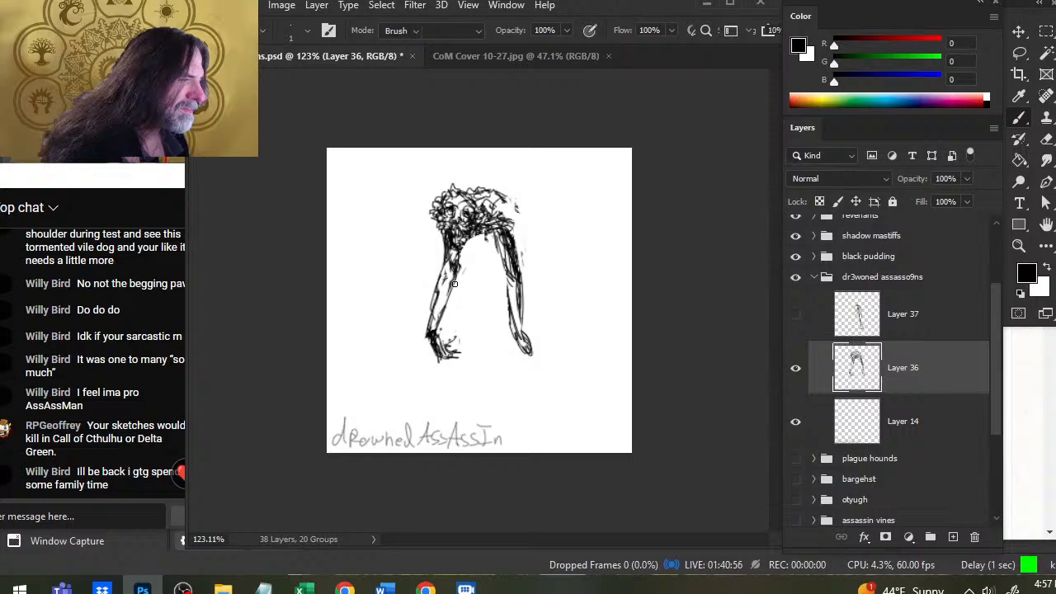
# - Erase excess lines on the rear upper arm, then lasso the whole rear arm and move it inward
pyautogui.press('e')
pyautogui.moveTo(526, 259)
pyautogui.mouseDown()
pyautogui.moveTo(497, 225)
pyautogui.moveTo(506, 271)
pyautogui.mouseUp()
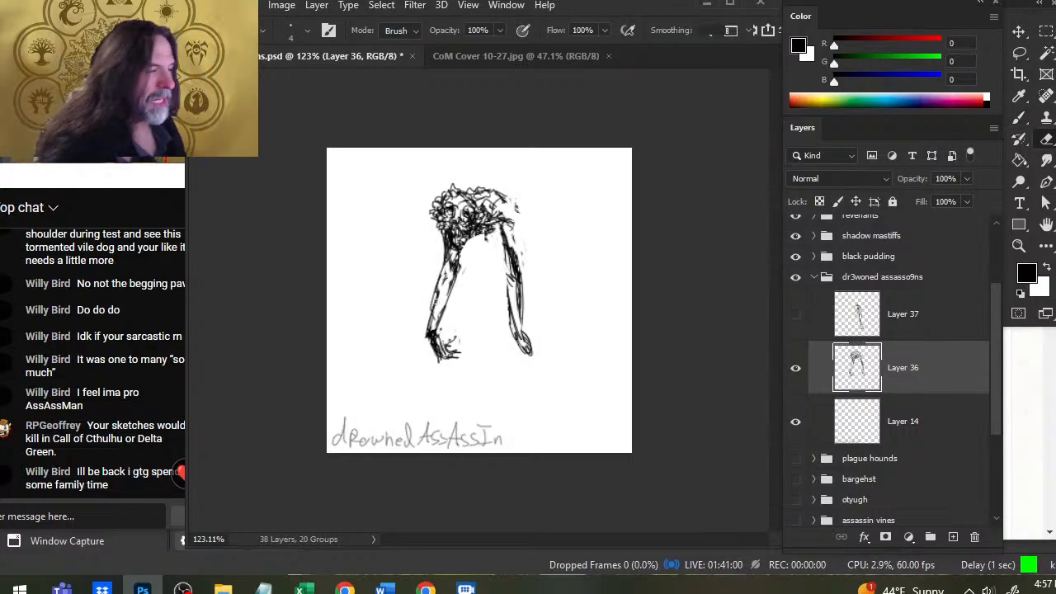
pyautogui.press('l')
pyautogui.moveTo(523, 233)
pyautogui.mouseDown()
pyautogui.moveTo(495, 336)
pyautogui.moveTo(536, 367)
pyautogui.mouseUp()
pyautogui.press('v')
pyautogui.moveTo(530, 290); pyautogui.dragTo(521, 289)
pyautogui.press('l')
pyautogui.hotkey('ctrl', 'd')
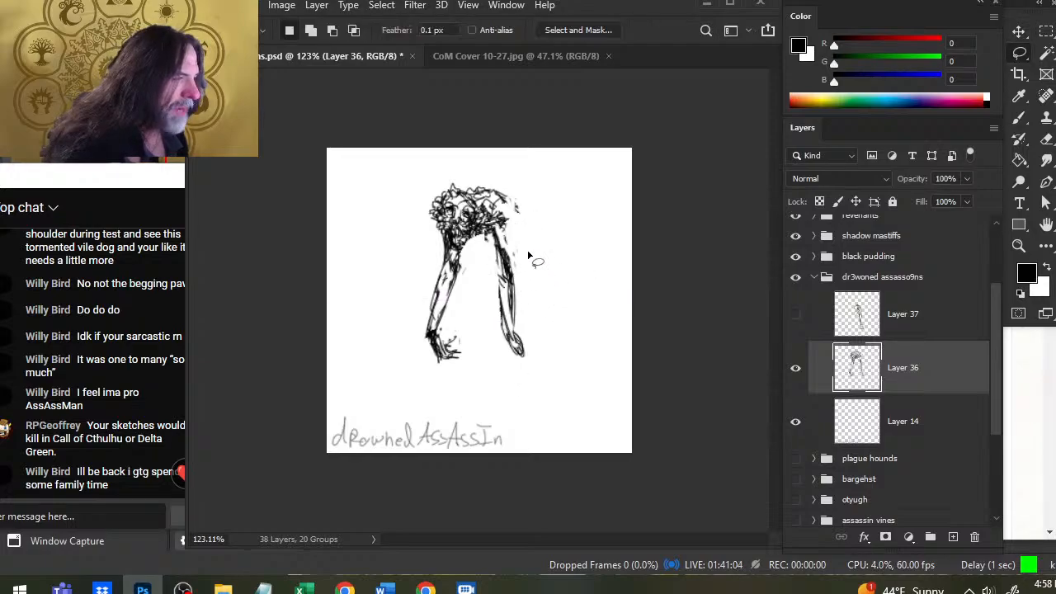
# - Redraw the rear shoulder and upper arm down to the elbow, erasing the dark lines inside the arm
pyautogui.press('b')
pyautogui.moveTo(502, 220); pyautogui.dragTo(509, 262)
pyautogui.moveTo(505, 198)
pyautogui.mouseDown()
pyautogui.moveTo(507, 225)
pyautogui.moveTo(493, 211)
pyautogui.moveTo(503, 244)
pyautogui.moveTo(489, 233)
pyautogui.moveTo(503, 271)
pyautogui.mouseUp()
pyautogui.press('e')
pyautogui.press('b')
pyautogui.press('e')
pyautogui.moveTo(501, 226); pyautogui.dragTo(506, 274)
pyautogui.press('b')
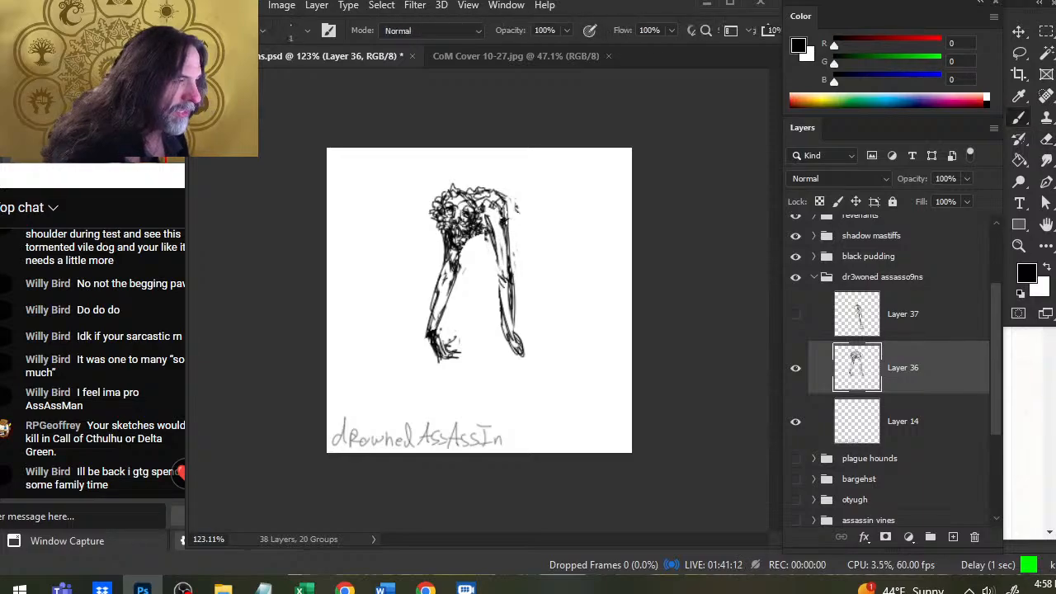
pyautogui.moveTo(503, 222)
pyautogui.mouseDown()
pyautogui.moveTo(527, 373)
pyautogui.moveTo(519, 278)
pyautogui.mouseUp()
# - Lasso the rear forearm and hand, move them down and slightly inward, and clear the selection
pyautogui.press('l')
pyautogui.press('v')
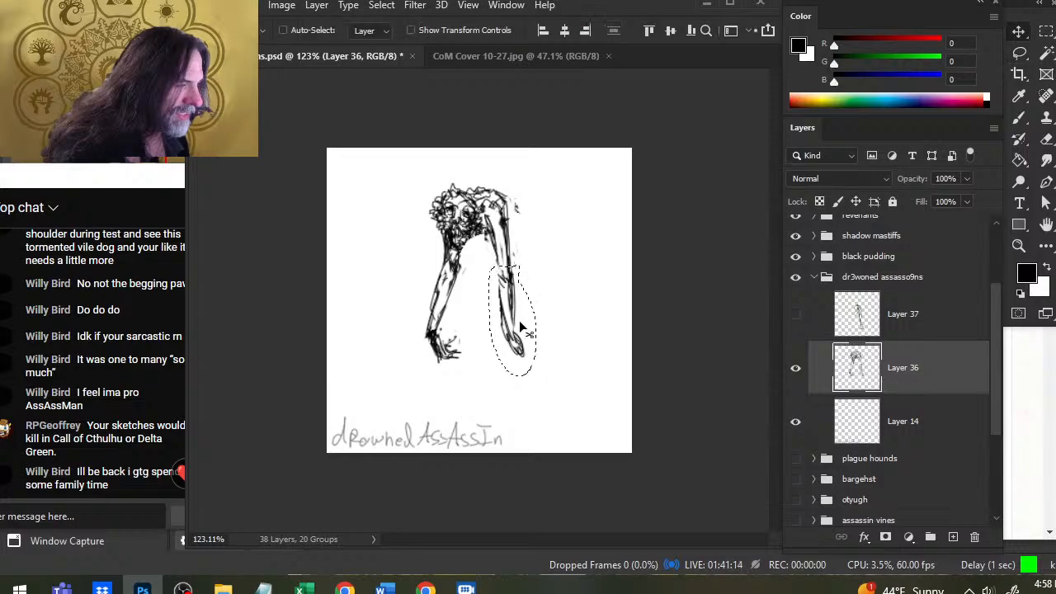
pyautogui.moveTo(519, 321); pyautogui.dragTo(516, 333)
pyautogui.hotkey('ctrl', 'd')
pyautogui.press('l')
pyautogui.rightClick(554, 245)
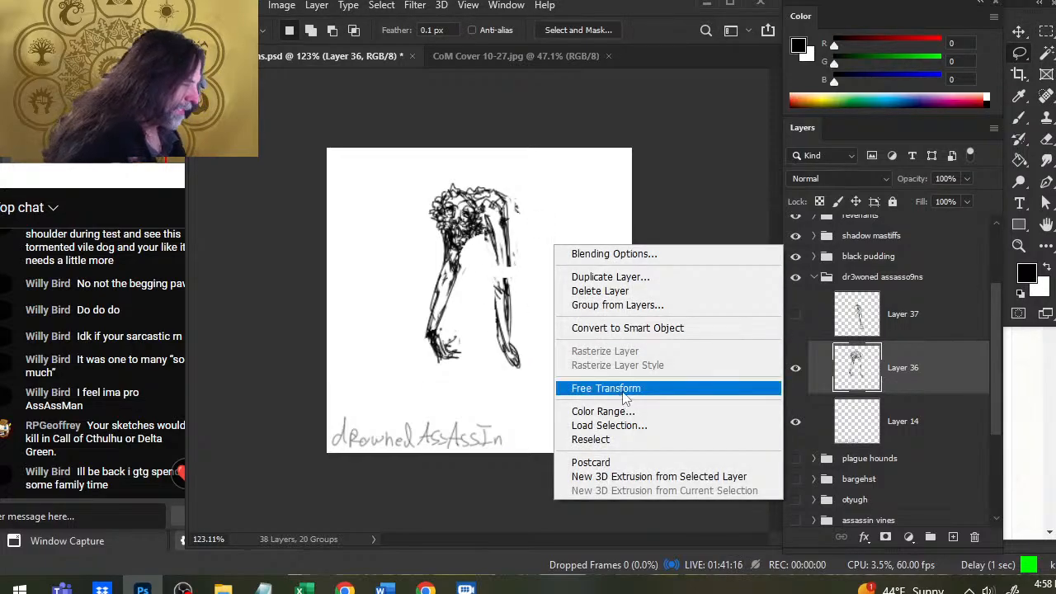
pyautogui.click(606, 387)
pyautogui.press('Return')
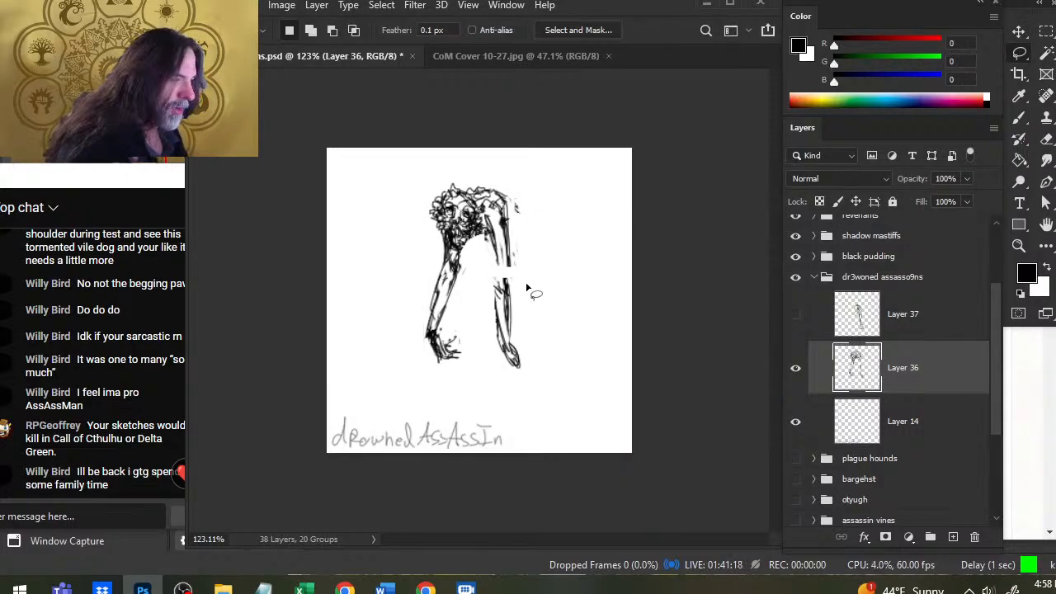
# - Lasso the detached rear forearm and hand again and rotate them about 10.7 degrees clockwise with Free Transform
pyautogui.moveTo(526, 286); pyautogui.dragTo(529, 284)
pyautogui.rightClick(558, 233)
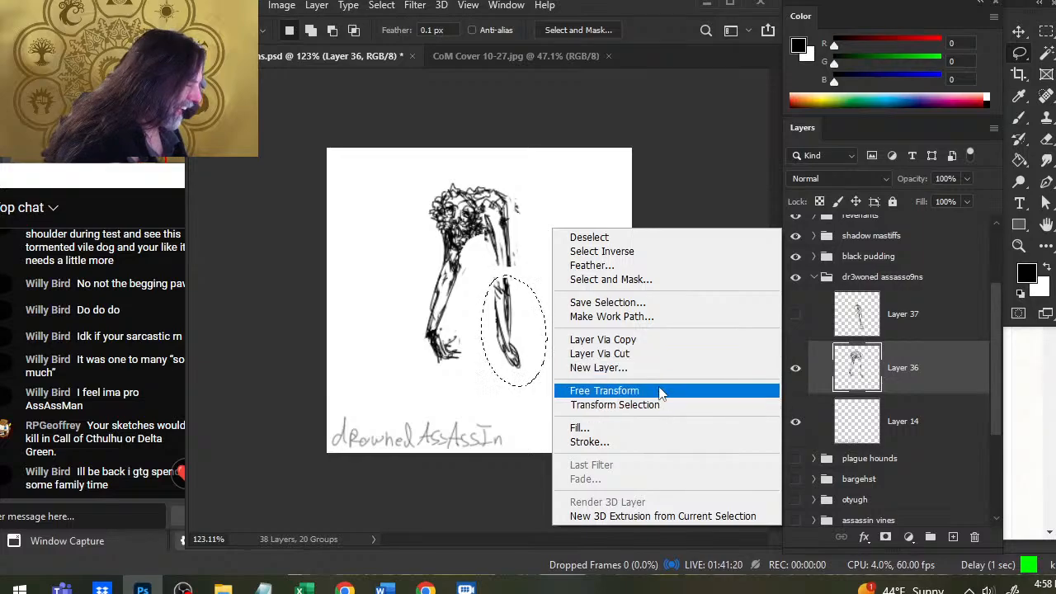
pyautogui.click(663, 390)
pyautogui.moveTo(613, 269); pyautogui.dragTo(604, 246)
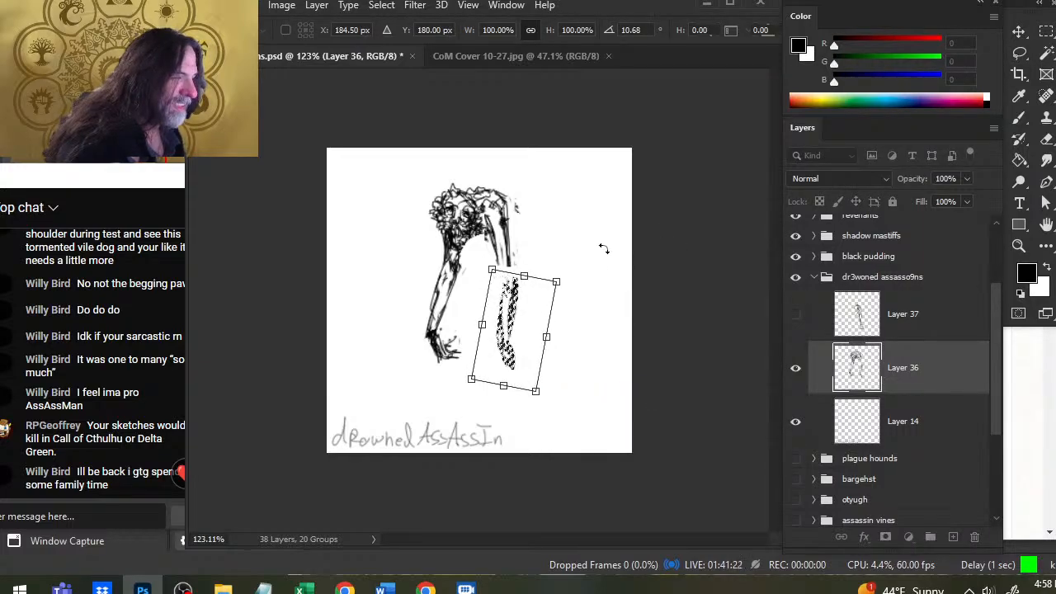
pyautogui.press('Return')
# - Move the selected rear forearm inward and slightly up toward the elbow
pyautogui.press('Left')
pyautogui.press('Left')
pyautogui.press('Left')
pyautogui.press('Left')
pyautogui.press('Left')
pyautogui.press('Left')
pyautogui.press('Left')
pyautogui.press('Left')
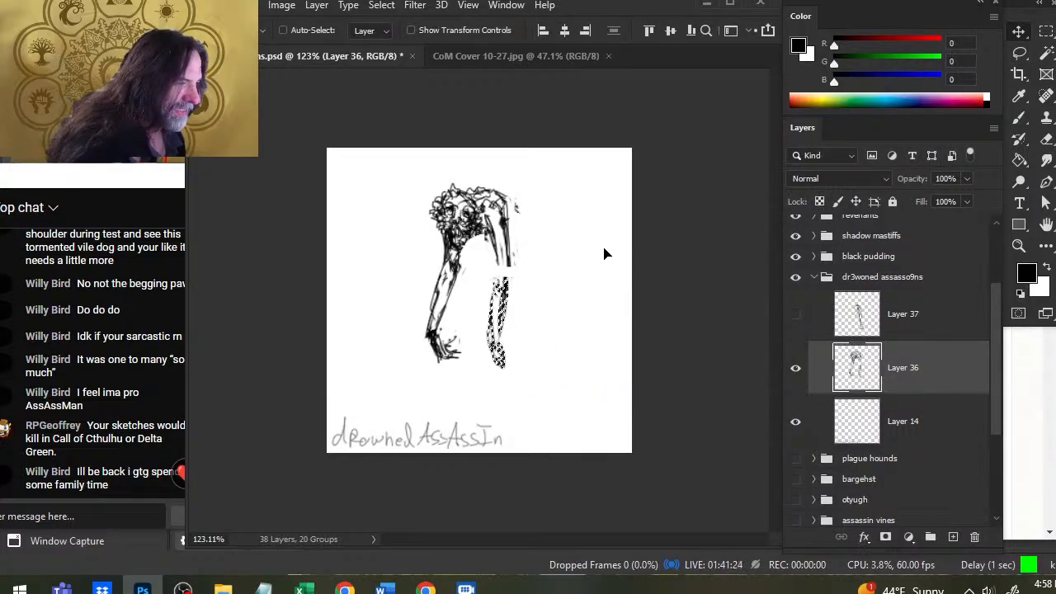
pyautogui.moveTo(536, 373); pyautogui.dragTo(540, 365)
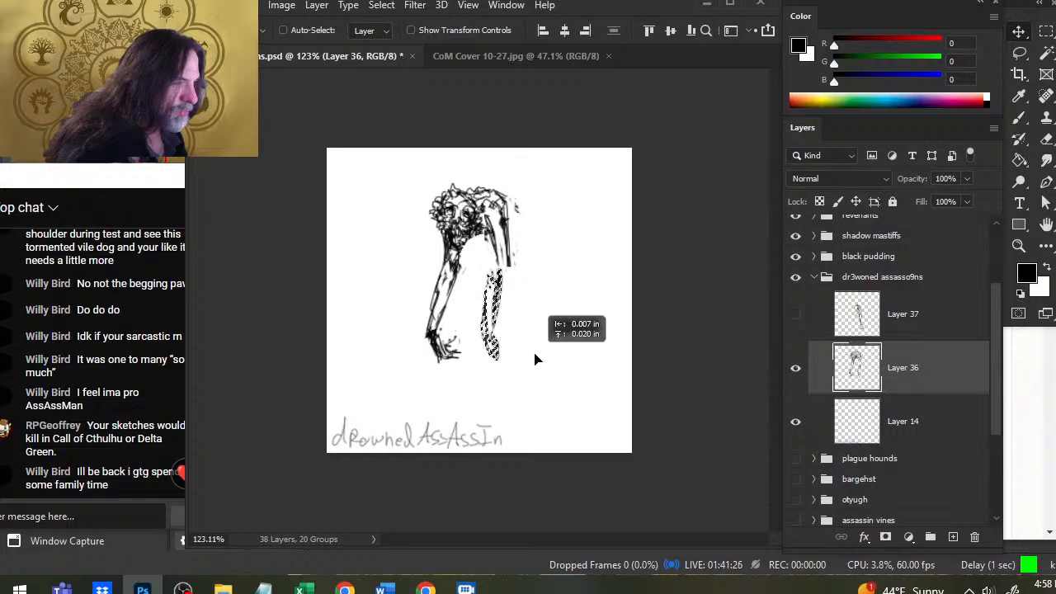
# - Rotate the selected rear forearm about 6 degrees further clockwise with Free Transform and fit it to the elbow
pyautogui.press('l')
pyautogui.rightClick(574, 285)
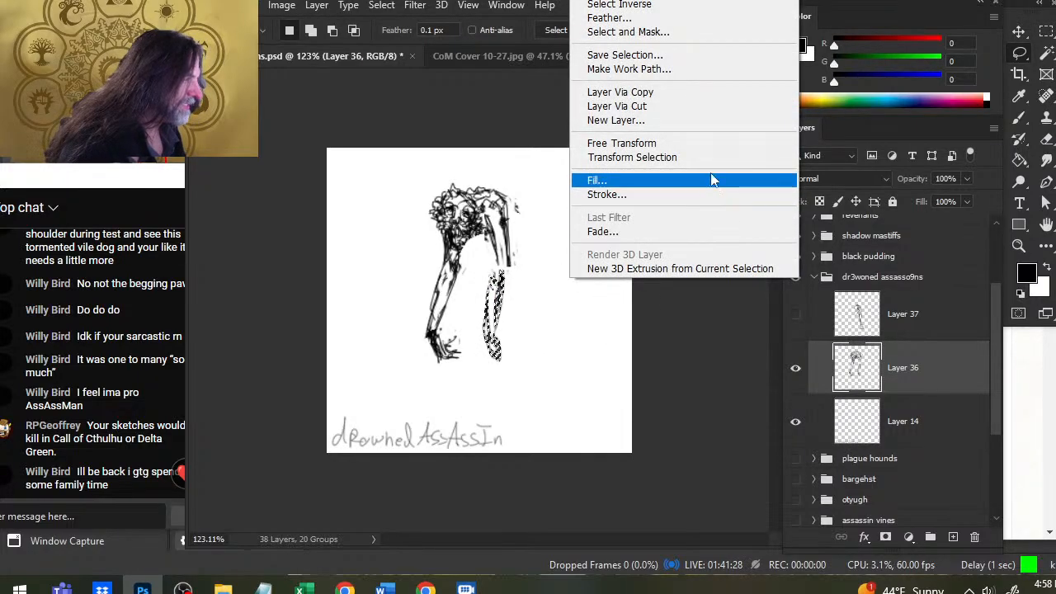
pyautogui.click(709, 143)
pyautogui.moveTo(571, 200); pyautogui.dragTo(596, 205)
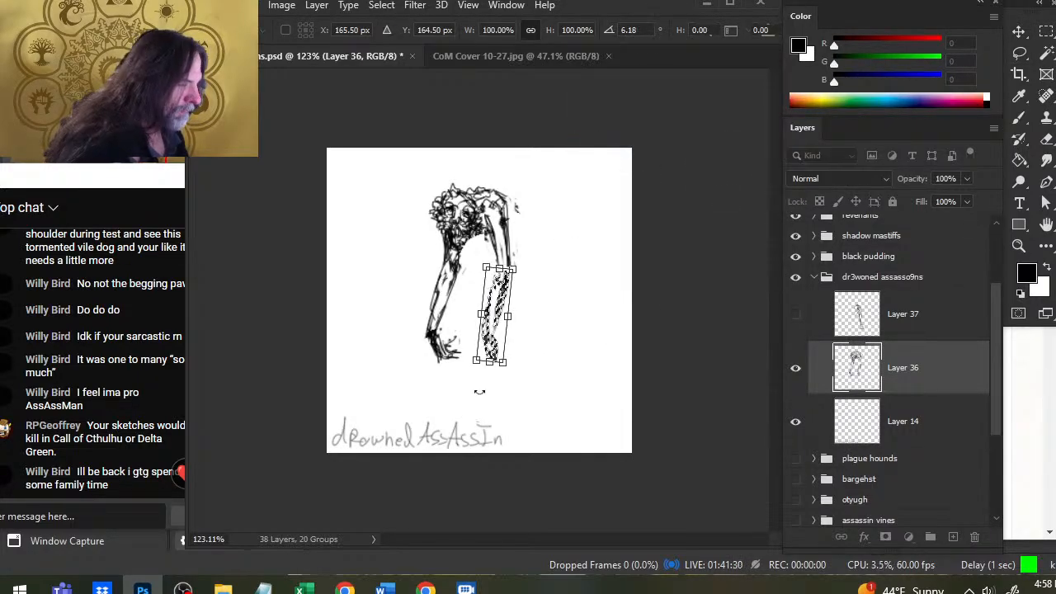
pyautogui.moveTo(488, 363); pyautogui.dragTo(489, 383)
pyautogui.press('Return')
pyautogui.press('v')
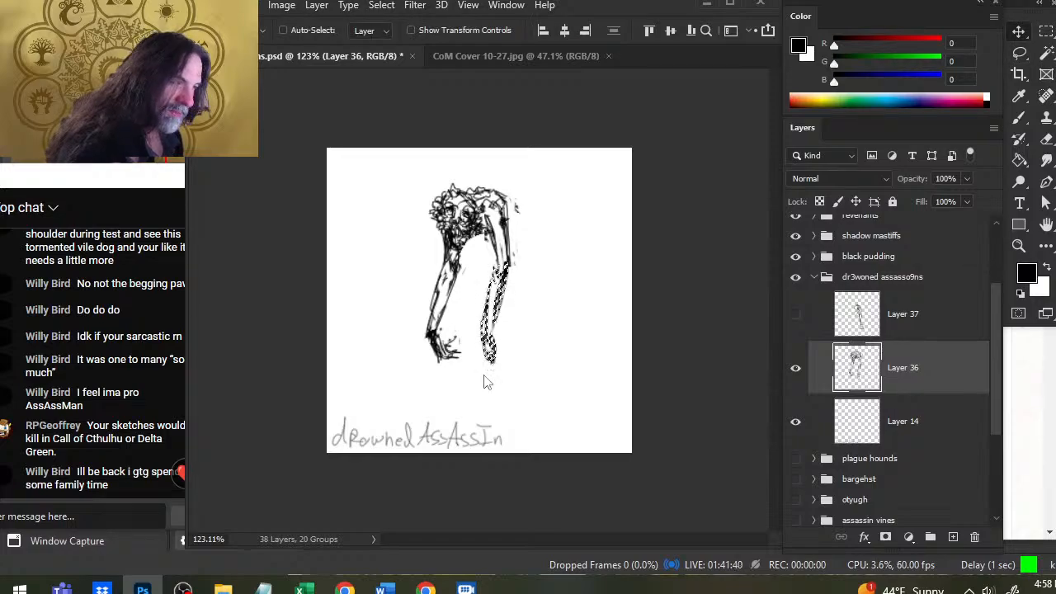
# - Sketch fingers on both hands, and lasso the front hand and move it slightly up against its wrist
pyautogui.press('b')
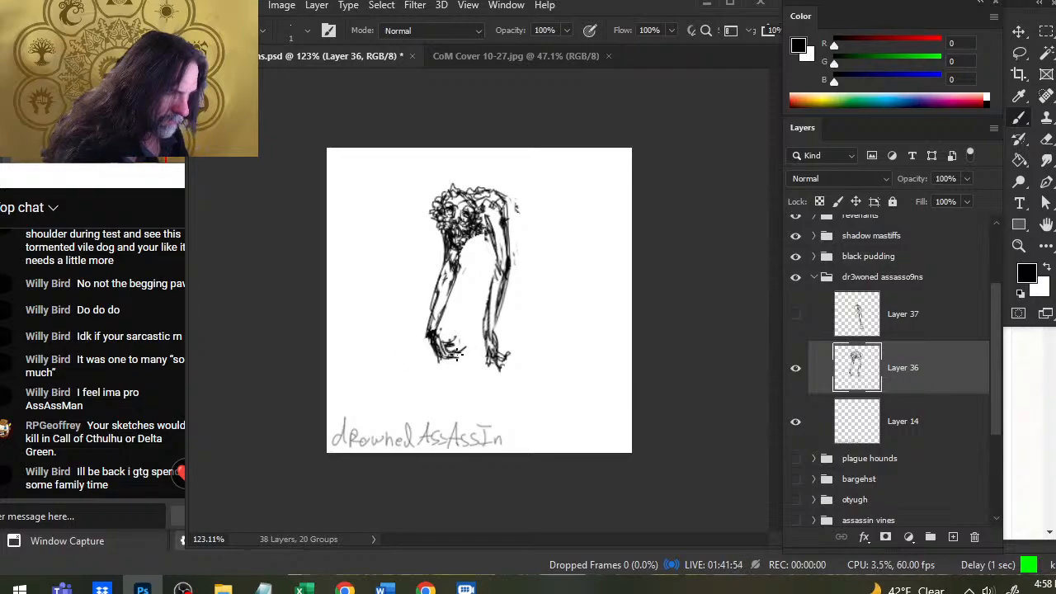
pyautogui.press('e')
pyautogui.press('l')
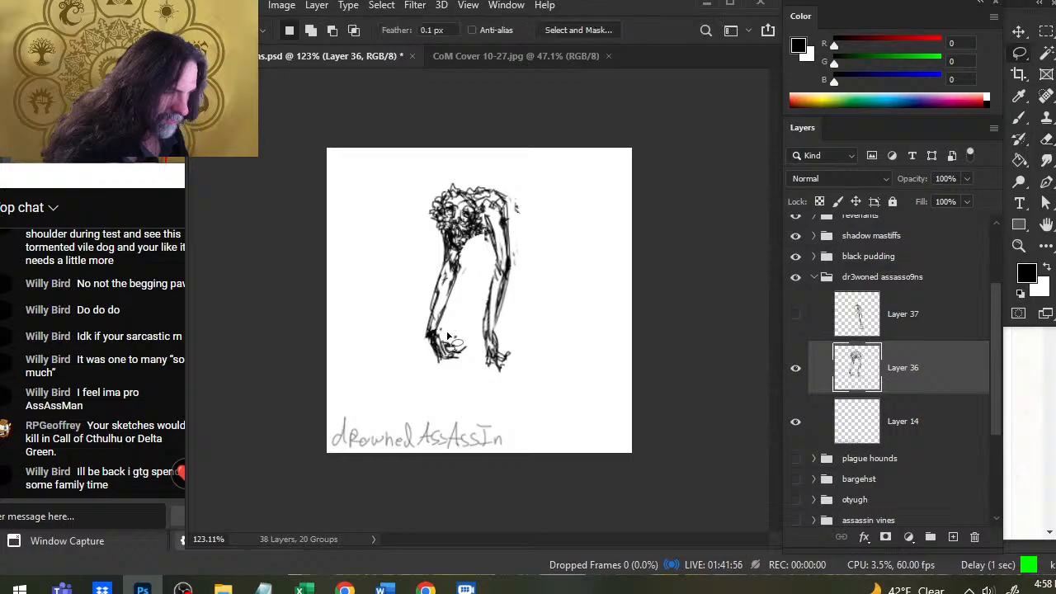
pyautogui.moveTo(445, 334)
pyautogui.mouseDown()
pyautogui.moveTo(469, 360)
pyautogui.moveTo(455, 334)
pyautogui.moveTo(446, 349)
pyautogui.mouseUp()
pyautogui.press('v')
pyautogui.press('l')
pyautogui.click(463, 388)
# - Clean up the outer edge of the front forearm with the Eraser and redraw its outline from the elbow down
pyautogui.press('e')
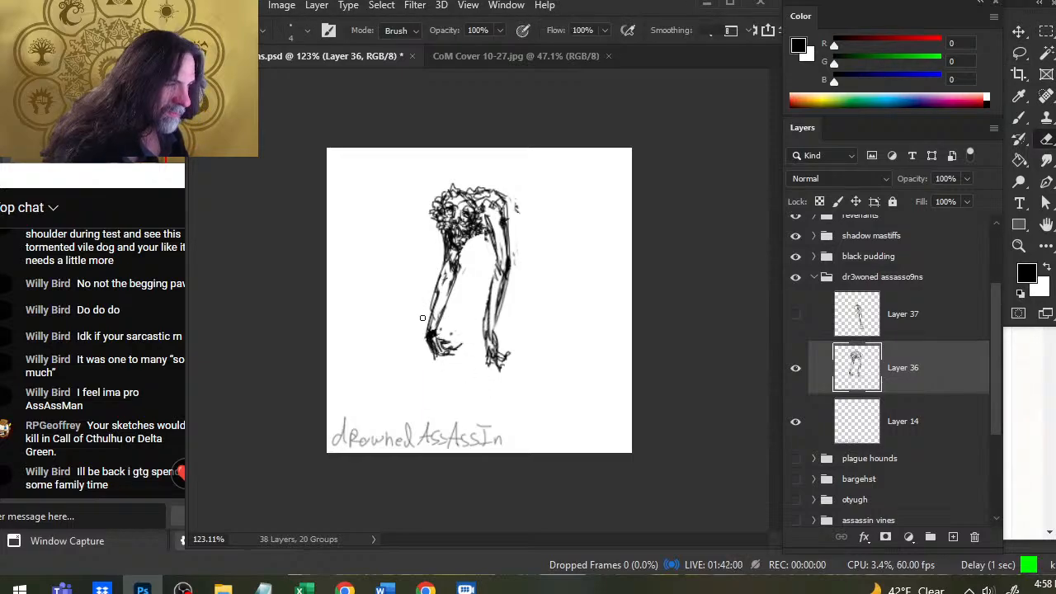
pyautogui.moveTo(440, 267); pyautogui.dragTo(427, 315)
pyautogui.press('b')
pyautogui.moveTo(443, 252)
pyautogui.mouseDown()
pyautogui.moveTo(432, 311)
pyautogui.moveTo(435, 292)
pyautogui.mouseUp()
pyautogui.press('e')
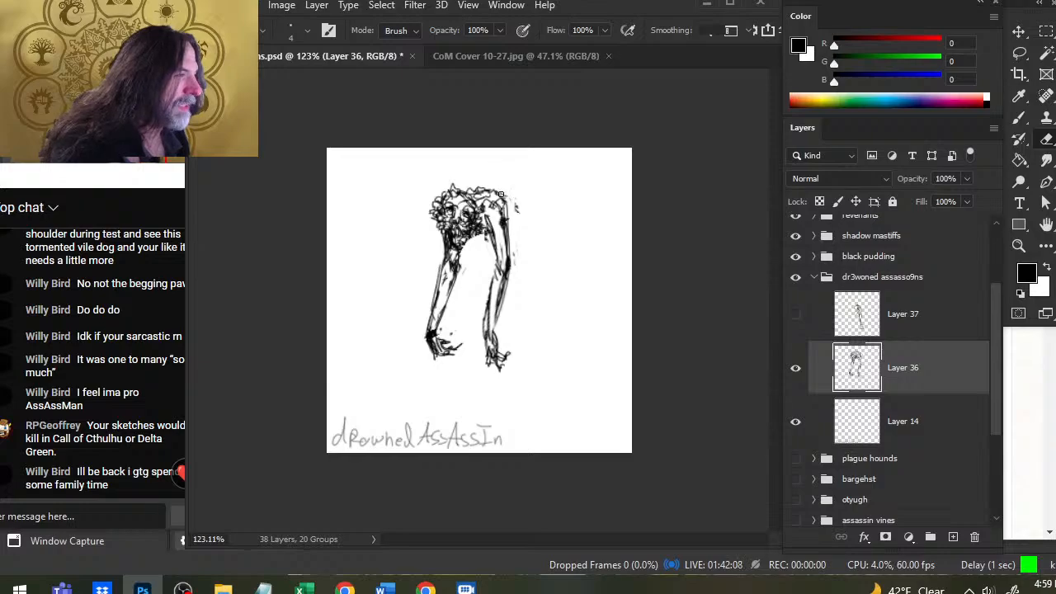
# - Draw the curved upper back behind the rear shoulder and the chest line beneath it, erasing stray marks
pyautogui.press('b')
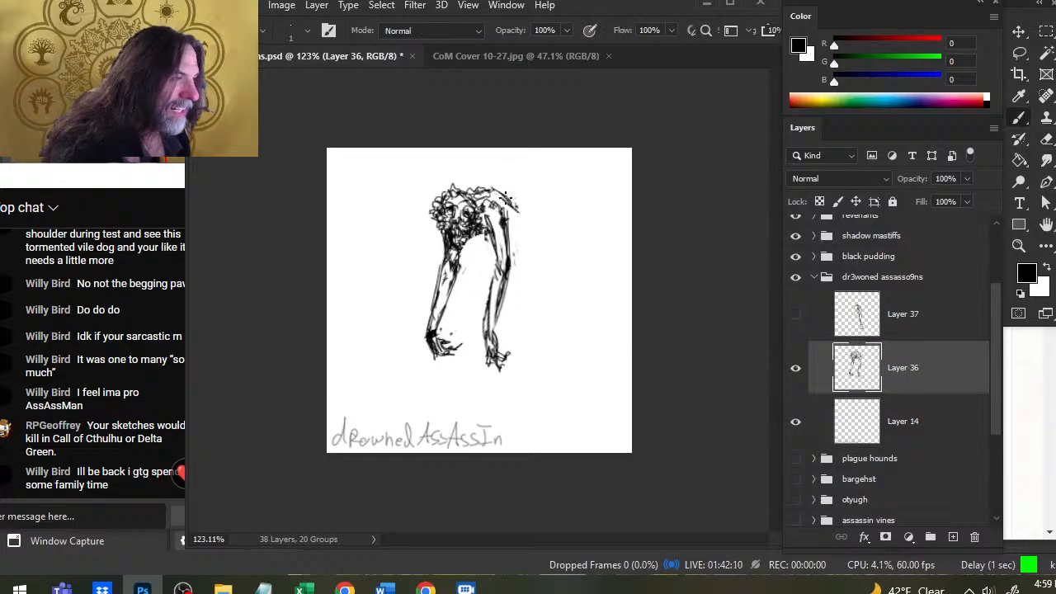
pyautogui.moveTo(512, 205)
pyautogui.mouseDown()
pyautogui.moveTo(519, 232)
pyautogui.moveTo(486, 237)
pyautogui.mouseUp()
pyautogui.press('e')
pyautogui.press('b')
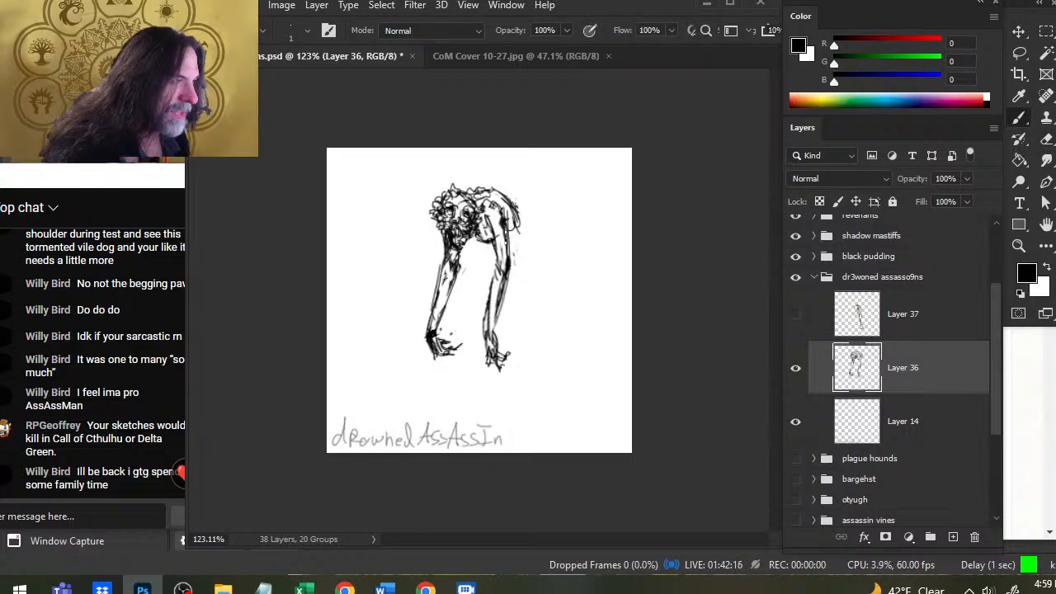
pyautogui.press('e')
pyautogui.press('b')
pyautogui.moveTo(516, 221)
pyautogui.mouseDown()
pyautogui.moveTo(518, 234)
pyautogui.moveTo(501, 242)
pyautogui.mouseUp()
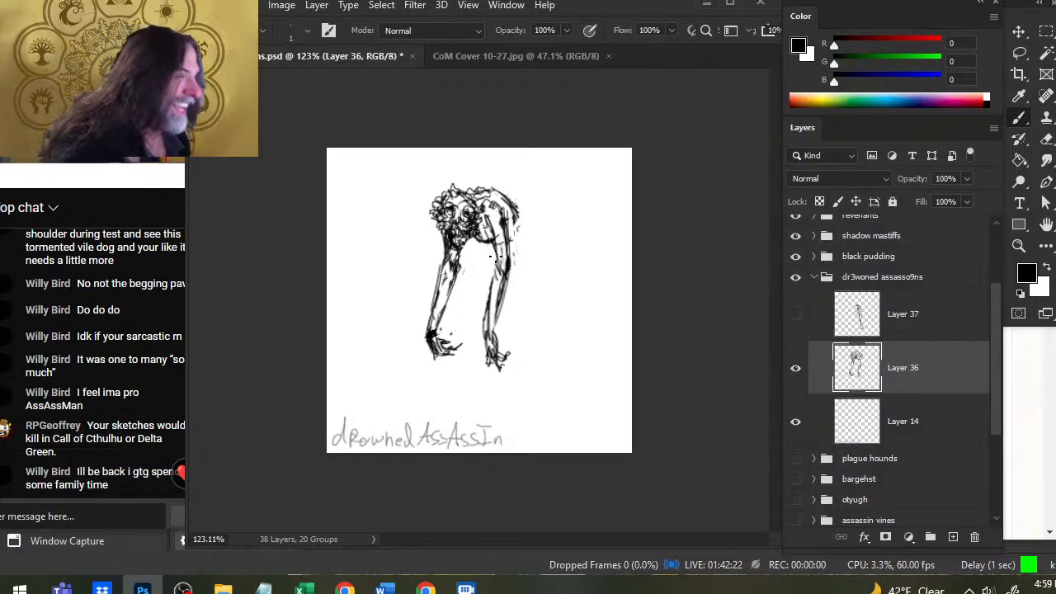
# - Clean up the back contour and extend it down behind the rear arm to the hip
pyautogui.press('e')
pyautogui.moveTo(509, 194)
pyautogui.mouseDown()
pyautogui.moveTo(521, 230)
pyautogui.moveTo(485, 258)
pyautogui.moveTo(488, 245)
pyautogui.moveTo(516, 266)
pyautogui.moveTo(520, 245)
pyautogui.moveTo(529, 276)
pyautogui.mouseUp()
pyautogui.press('b')
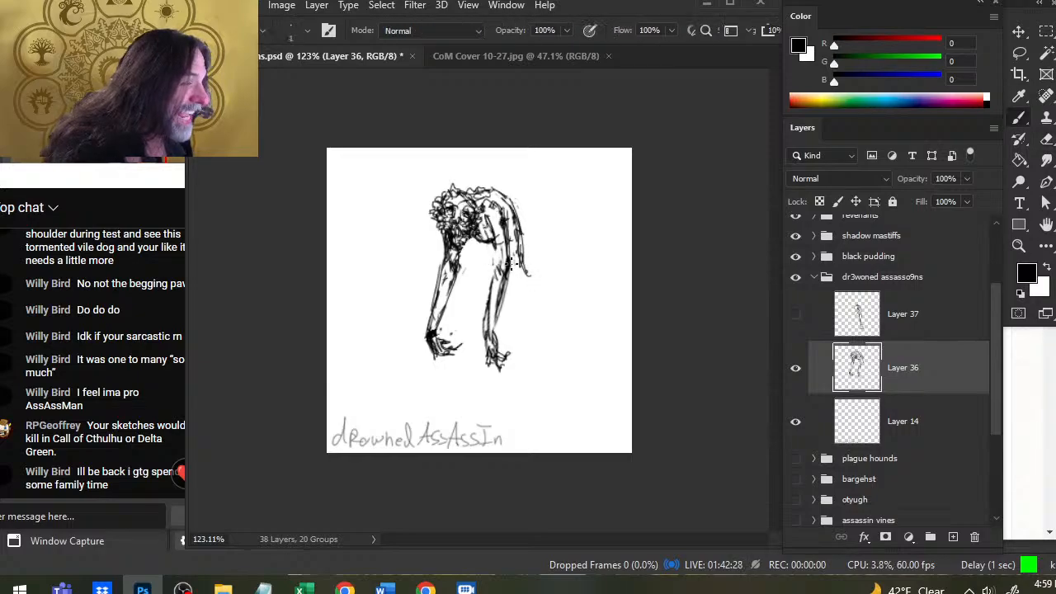
# - Refine the rear elbow, the chest edge and the front upper arm with alternating brush and eraser strokes
pyautogui.moveTo(494, 245); pyautogui.dragTo(497, 273)
pyautogui.moveTo(490, 218)
pyautogui.mouseDown()
pyautogui.moveTo(505, 273)
pyautogui.moveTo(498, 246)
pyautogui.moveTo(449, 265)
pyautogui.mouseUp()
pyautogui.press('e')
pyautogui.press('b')
pyautogui.press('e')
pyautogui.press('b')
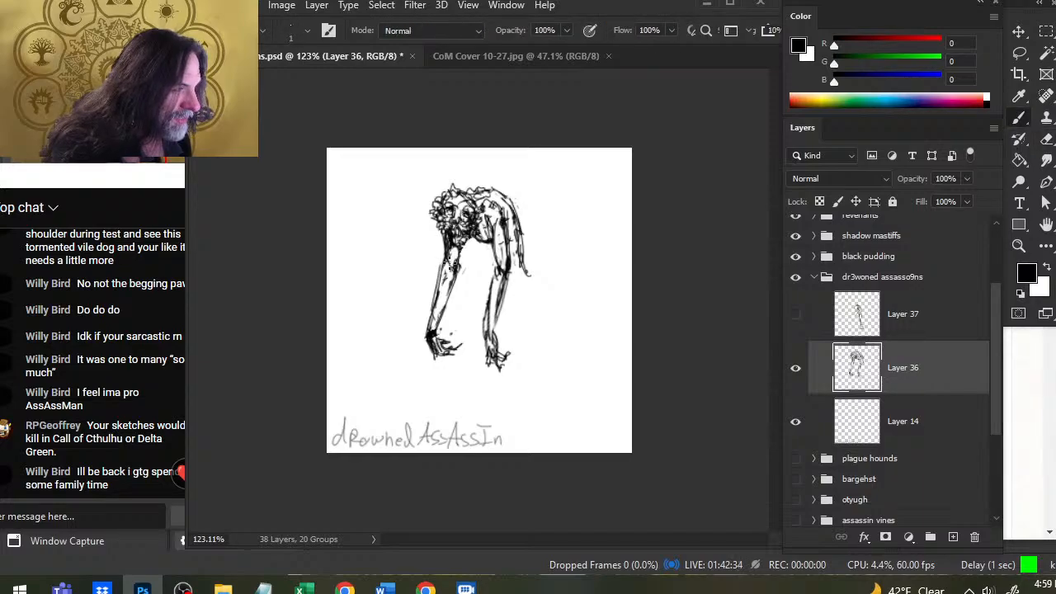
# - Rough in loose hip and thigh lines hanging on both sides of the rear forearm
pyautogui.press('e')
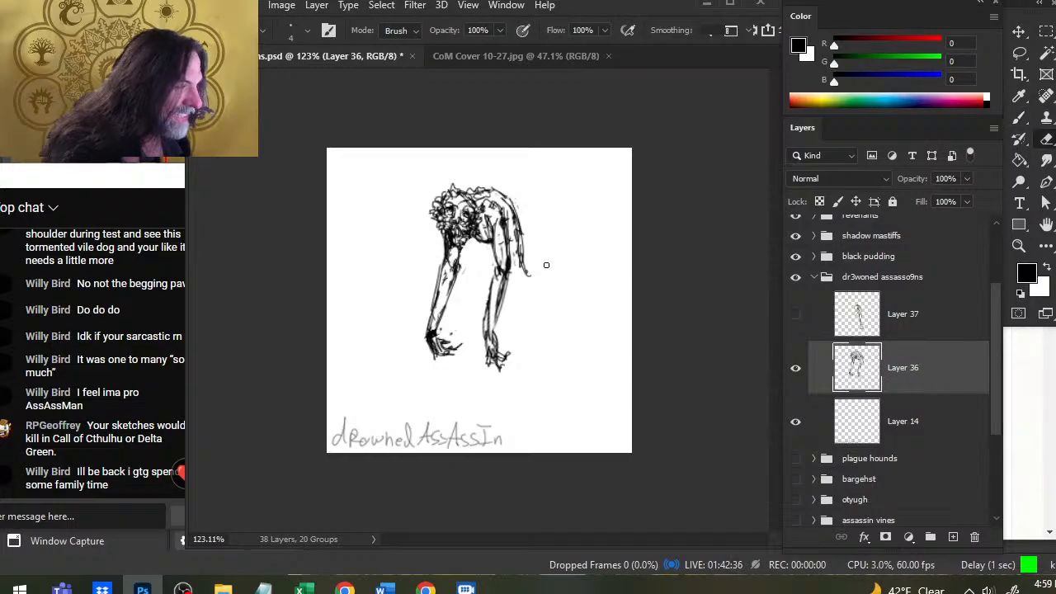
pyautogui.press('b')
pyautogui.press('e')
pyautogui.press('b')
pyautogui.moveTo(524, 234)
pyautogui.mouseDown()
pyautogui.moveTo(523, 270)
pyautogui.moveTo(512, 277)
pyautogui.moveTo(532, 274)
pyautogui.moveTo(512, 288)
pyautogui.moveTo(535, 274)
pyautogui.moveTo(526, 288)
pyautogui.moveTo(492, 260)
pyautogui.moveTo(493, 307)
pyautogui.mouseUp()
pyautogui.press('e')
pyautogui.press('b')
pyautogui.moveTo(521, 272); pyautogui.dragTo(518, 343)
pyautogui.moveTo(487, 282); pyautogui.dragTo(479, 328)
pyautogui.moveTo(518, 269)
pyautogui.mouseDown()
pyautogui.moveTo(511, 233)
pyautogui.moveTo(491, 262)
pyautogui.mouseUp()
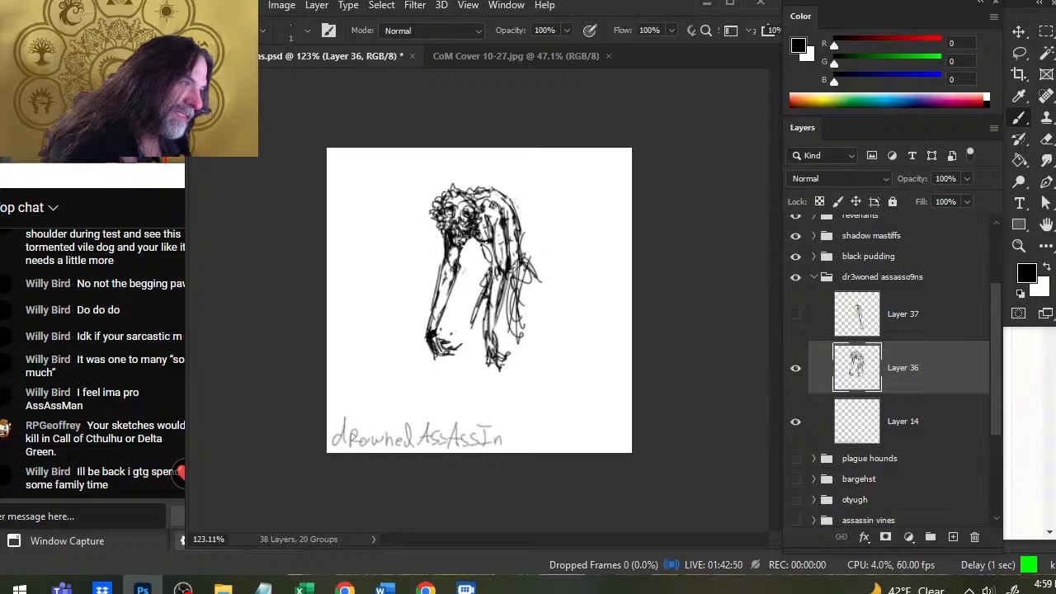
# - Erase stray hip strands and sketch the front thigh angling down between the two arms
pyautogui.press('e')
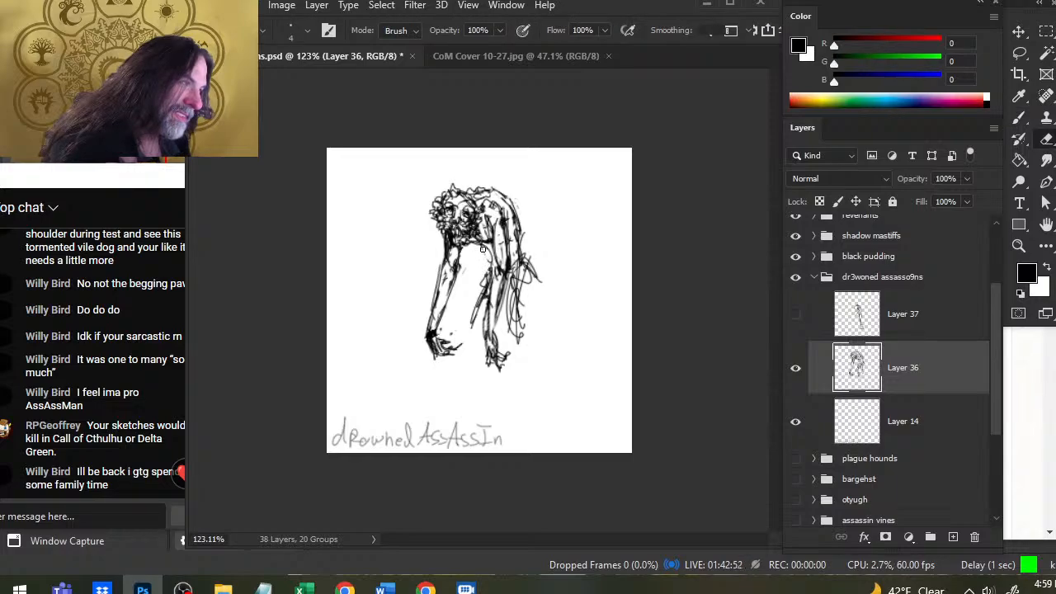
pyautogui.press('b')
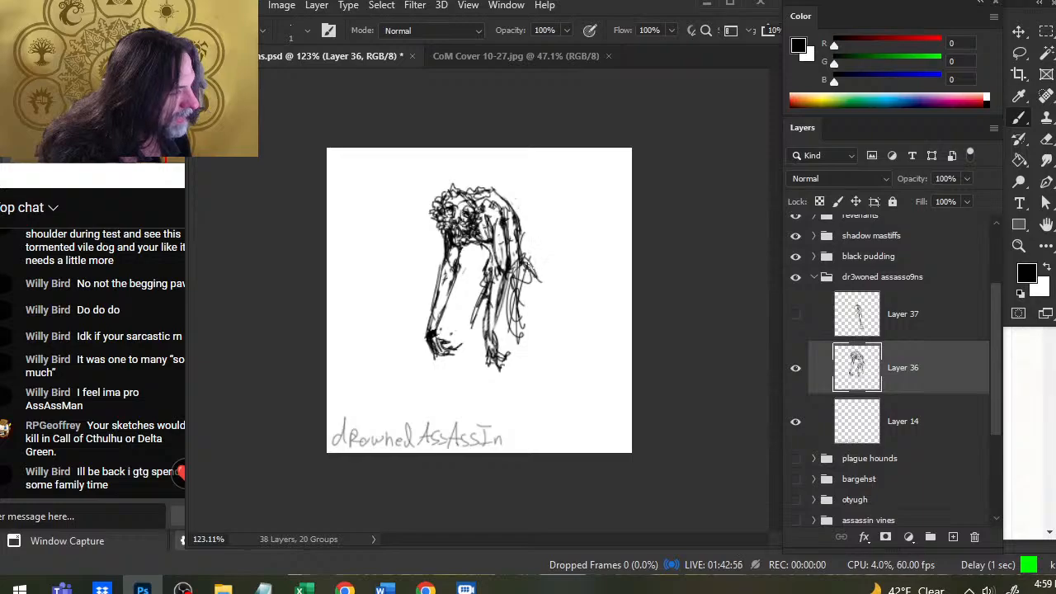
pyautogui.press('e')
pyautogui.moveTo(533, 272)
pyautogui.mouseDown()
pyautogui.moveTo(530, 246)
pyautogui.moveTo(477, 327)
pyautogui.mouseUp()
pyautogui.press('b')
pyautogui.press('e')
pyautogui.press('b')
pyautogui.moveTo(488, 267); pyautogui.dragTo(470, 344)
pyautogui.moveTo(482, 285); pyautogui.dragTo(466, 345)
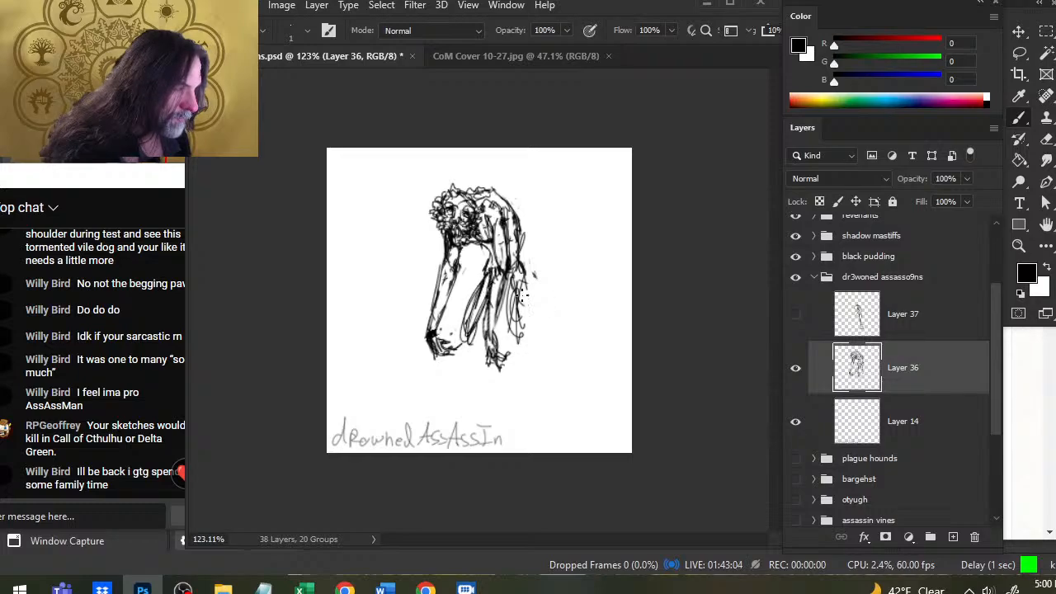
# - Erase the loose strands hanging behind the rear forearm below the hip
pyautogui.press('e')
pyautogui.moveTo(521, 274)
pyautogui.mouseDown()
pyautogui.moveTo(515, 334)
pyautogui.moveTo(506, 322)
pyautogui.moveTo(518, 330)
pyautogui.mouseUp()
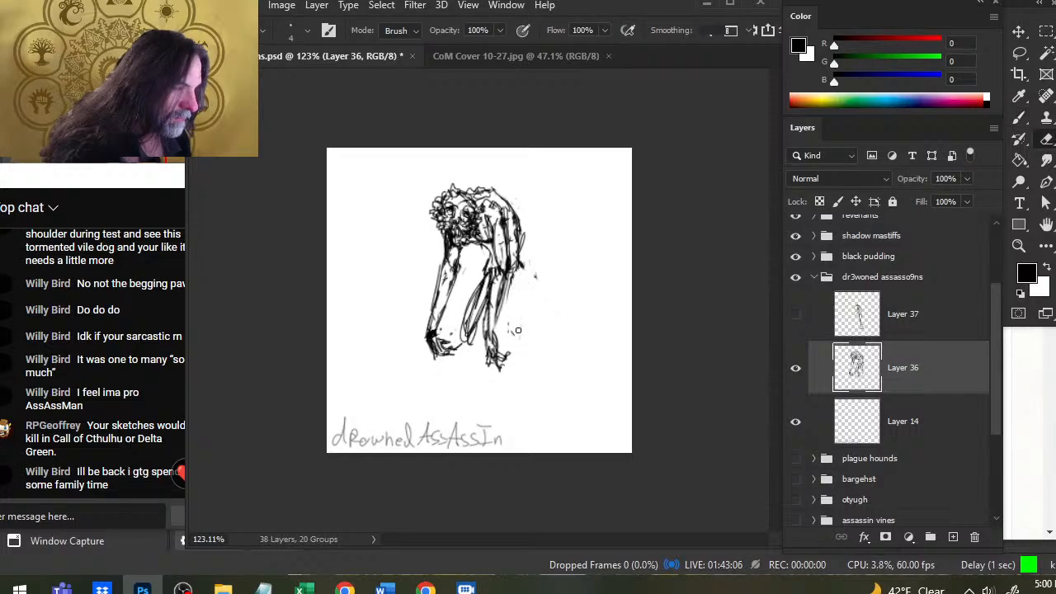
pyautogui.moveTo(521, 247); pyautogui.dragTo(506, 302)
# - Draw the belly line beside the rear arm and darken the rear forearm down to the wrist
pyautogui.press('b')
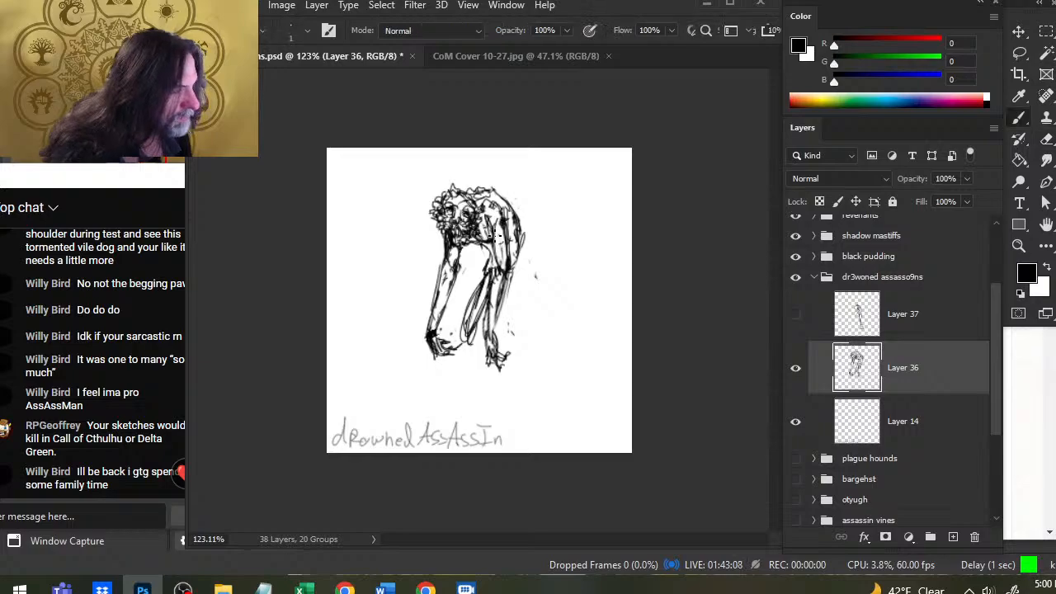
pyautogui.moveTo(482, 240)
pyautogui.mouseDown()
pyautogui.moveTo(493, 257)
pyautogui.moveTo(493, 340)
pyautogui.mouseUp()
pyautogui.moveTo(505, 270)
pyautogui.mouseDown()
pyautogui.moveTo(500, 344)
pyautogui.moveTo(490, 346)
pyautogui.moveTo(499, 333)
pyautogui.mouseUp()
pyautogui.press('e')
pyautogui.moveTo(500, 323); pyautogui.dragTo(493, 346)
pyautogui.press('b')
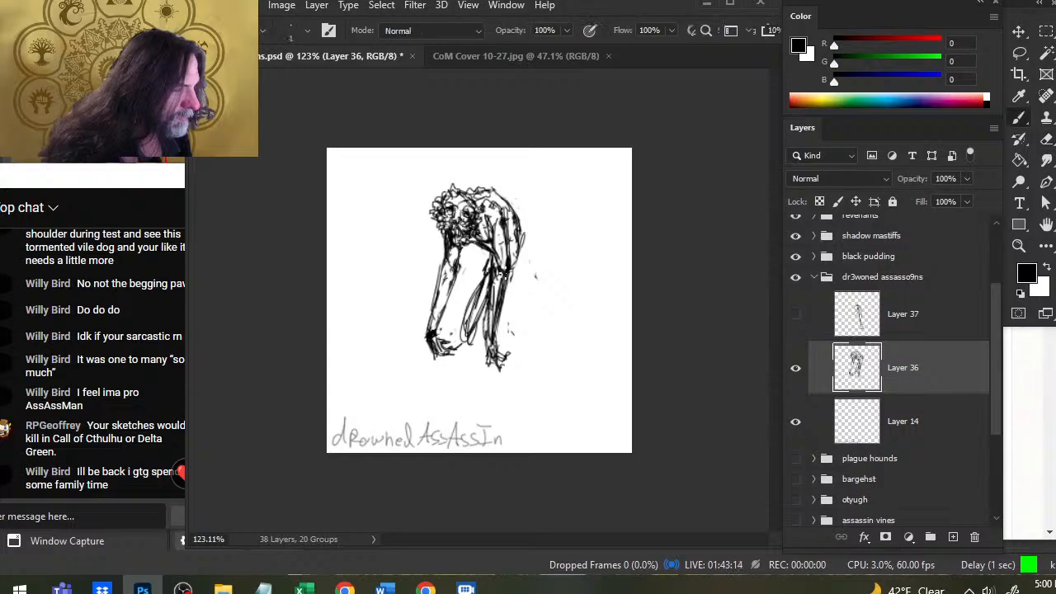
pyautogui.moveTo(500, 303); pyautogui.dragTo(497, 339)
pyautogui.moveTo(499, 311)
pyautogui.mouseDown()
pyautogui.moveTo(494, 353)
pyautogui.moveTo(489, 294)
pyautogui.mouseUp()
# - Rework the rear forearm's outline between elbow and wrist, trimming the heavy lines with the Eraser
pyautogui.press('e')
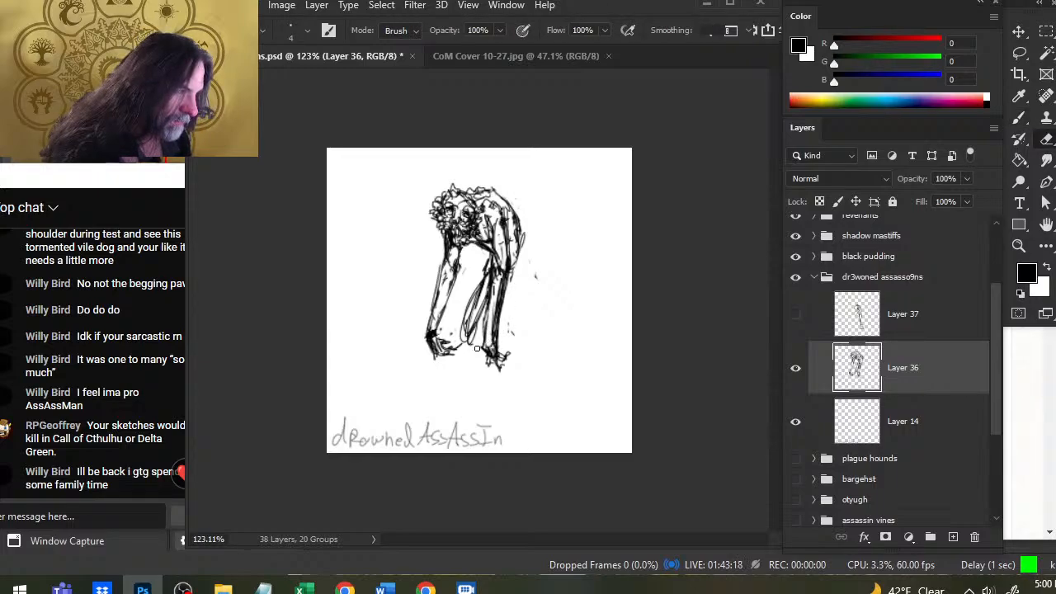
pyautogui.press('b')
pyautogui.moveTo(484, 343)
pyautogui.mouseDown()
pyautogui.moveTo(488, 294)
pyautogui.moveTo(483, 341)
pyautogui.moveTo(511, 270)
pyautogui.mouseUp()
pyautogui.press('e')
pyautogui.press('b')
pyautogui.moveTo(510, 275)
pyautogui.mouseDown()
pyautogui.moveTo(491, 317)
pyautogui.moveTo(505, 275)
pyautogui.mouseUp()
pyautogui.press('e')
pyautogui.press('b')
pyautogui.moveTo(497, 320); pyautogui.dragTo(492, 340)
pyautogui.press('e')
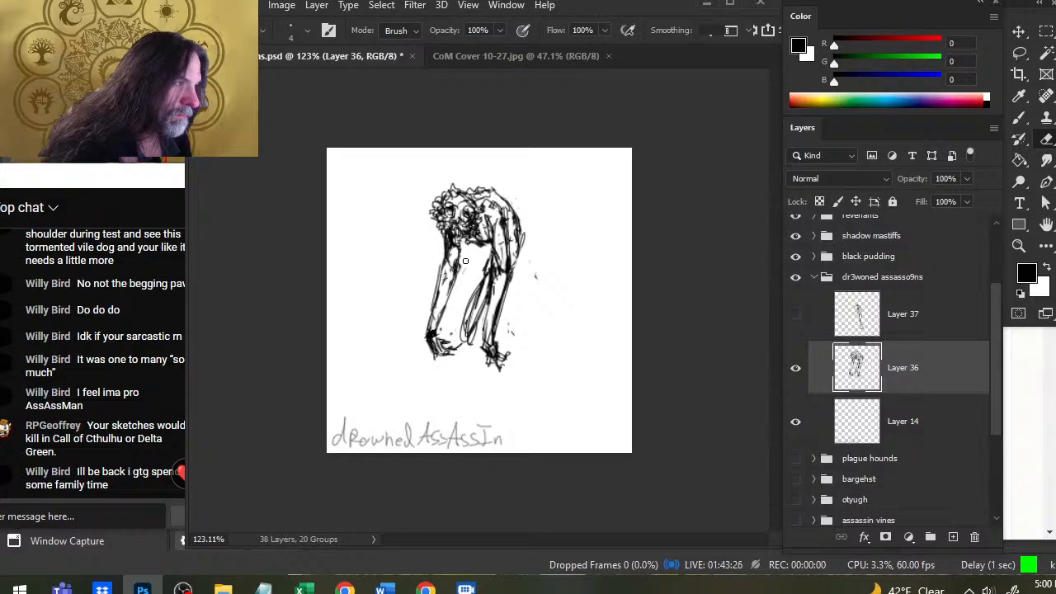
# - Sketch the lower chest and belly line between the arms and refine the lower back contour
pyautogui.press('b')
pyautogui.moveTo(453, 237)
pyautogui.mouseDown()
pyautogui.moveTo(490, 252)
pyautogui.moveTo(517, 216)
pyautogui.moveTo(523, 272)
pyautogui.moveTo(513, 277)
pyautogui.mouseUp()
pyautogui.press('e')
pyautogui.press('b')
pyautogui.press('e')
pyautogui.press('b')
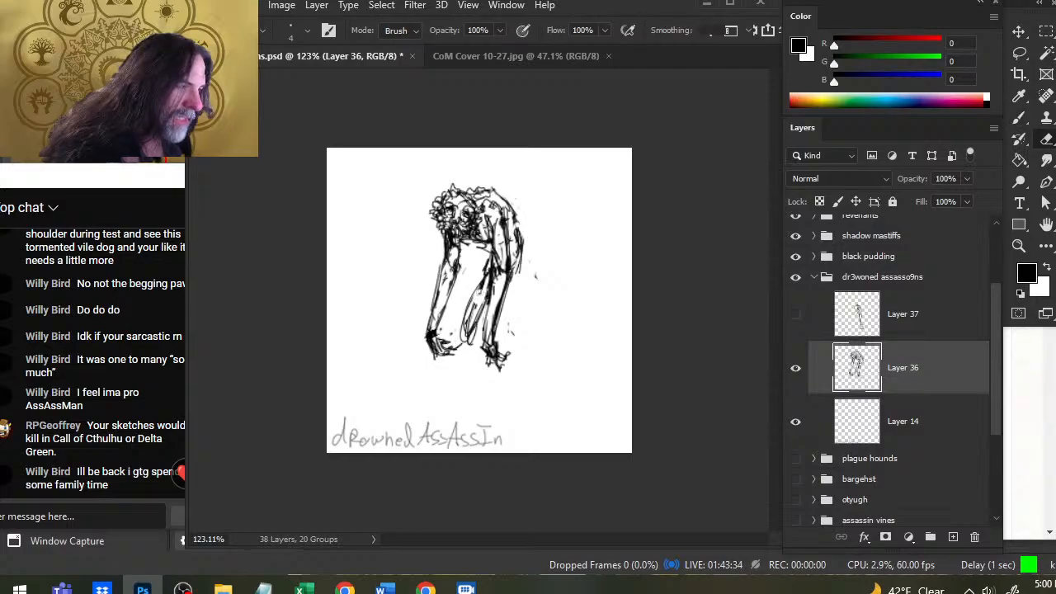
# - Draw the front leg from the hip through the knee to a clawed foot above the label
pyautogui.press('b')
pyautogui.moveTo(486, 262)
pyautogui.mouseDown()
pyautogui.moveTo(478, 312)
pyautogui.moveTo(470, 307)
pyautogui.moveTo(450, 331)
pyautogui.moveTo(477, 306)
pyautogui.moveTo(450, 363)
pyautogui.moveTo(470, 307)
pyautogui.moveTo(466, 345)
pyautogui.moveTo(422, 407)
pyautogui.moveTo(438, 408)
pyautogui.moveTo(472, 331)
pyautogui.moveTo(460, 324)
pyautogui.moveTo(491, 265)
pyautogui.moveTo(472, 301)
pyautogui.mouseUp()
pyautogui.press('e')
pyautogui.press('b')
pyautogui.press('e')
pyautogui.press('b')
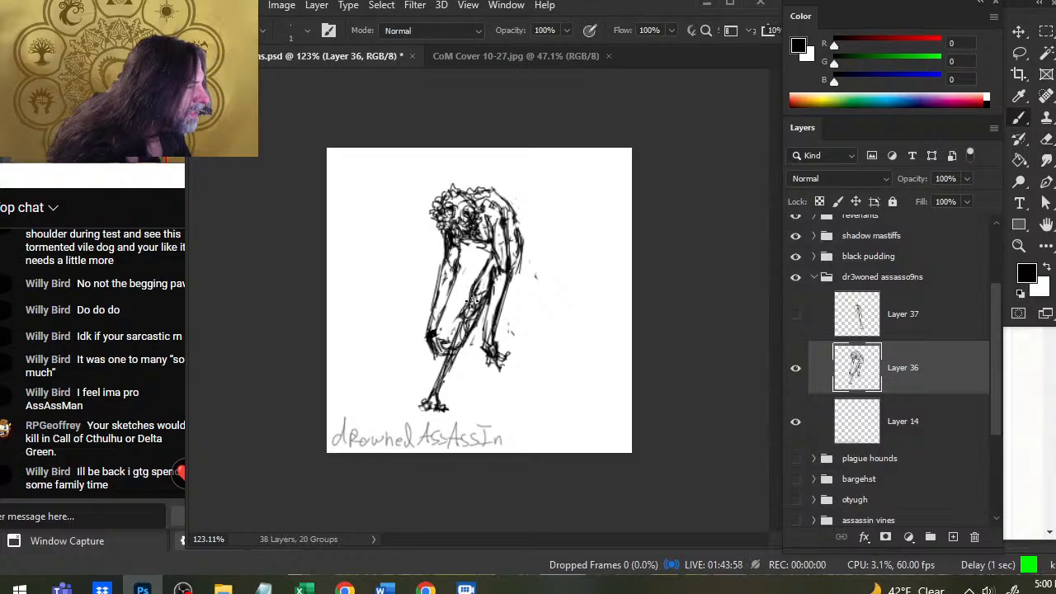
# - Refine the front thigh and its joint with the belly using short brush and eraser strokes
pyautogui.press('e')
pyautogui.press('b')
pyautogui.moveTo(490, 252)
pyautogui.mouseDown()
pyautogui.moveTo(479, 243)
pyautogui.moveTo(485, 272)
pyautogui.moveTo(472, 295)
pyautogui.moveTo(489, 246)
pyautogui.mouseUp()
pyautogui.press('e')
pyautogui.press('b')
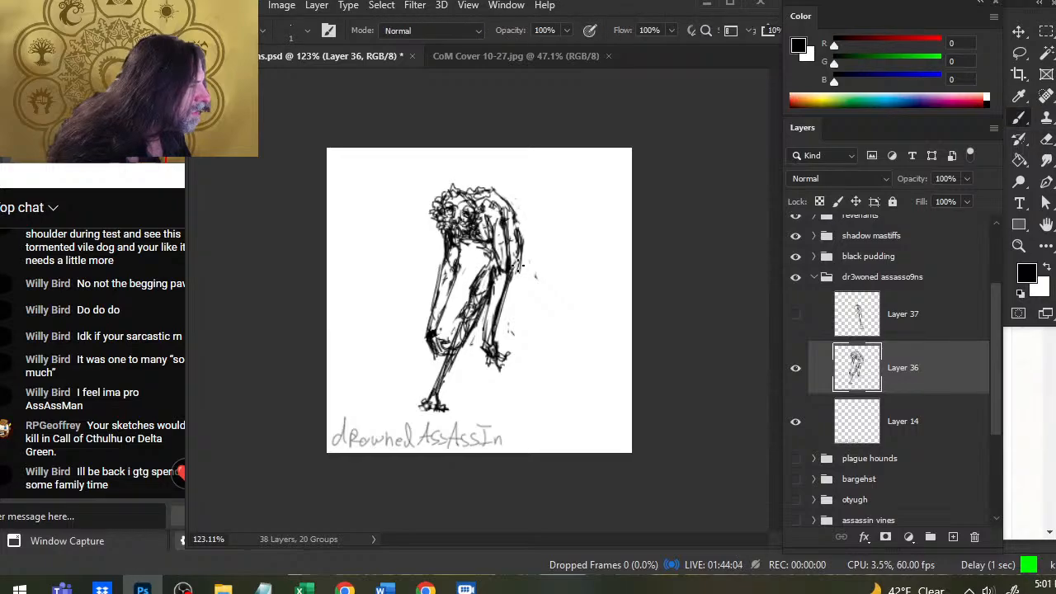
# - Draw the rear leg from the hip past the rear hand, with the shin slanting back to a foot
pyautogui.moveTo(520, 277)
pyautogui.mouseDown()
pyautogui.moveTo(518, 321)
pyautogui.moveTo(506, 295)
pyautogui.moveTo(505, 345)
pyautogui.moveTo(521, 337)
pyautogui.mouseUp()
pyautogui.moveTo(518, 298)
pyautogui.mouseDown()
pyautogui.moveTo(518, 353)
pyautogui.moveTo(546, 411)
pyautogui.mouseUp()
pyautogui.moveTo(516, 354); pyautogui.dragTo(549, 416)
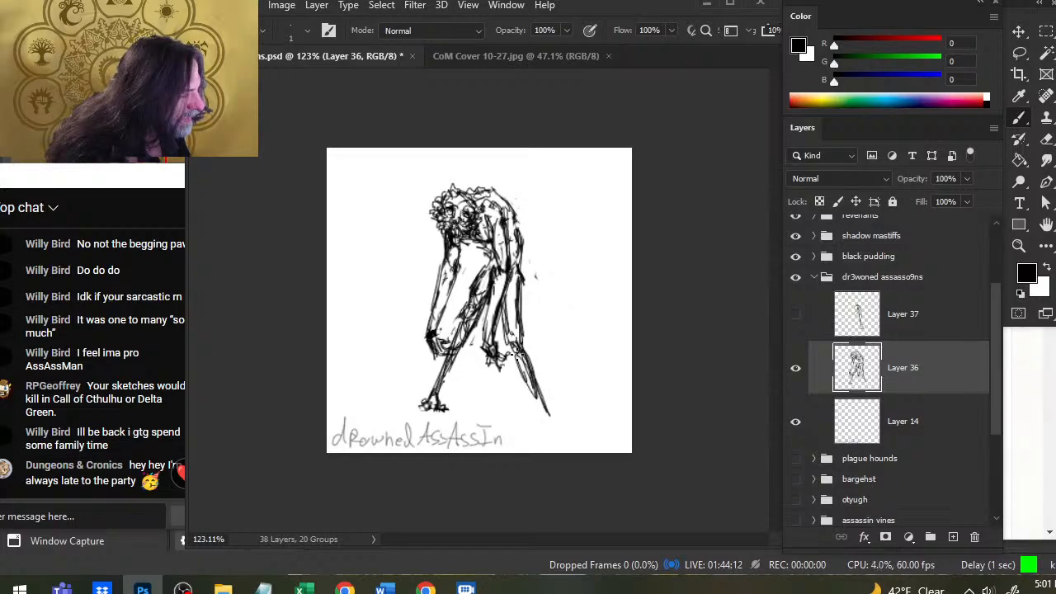
pyautogui.moveTo(524, 373)
pyautogui.mouseDown()
pyautogui.moveTo(552, 424)
pyautogui.moveTo(536, 419)
pyautogui.moveTo(556, 422)
pyautogui.moveTo(535, 422)
pyautogui.moveTo(556, 423)
pyautogui.moveTo(527, 419)
pyautogui.moveTo(564, 426)
pyautogui.moveTo(533, 428)
pyautogui.moveTo(552, 416)
pyautogui.moveTo(520, 345)
pyautogui.moveTo(529, 375)
pyautogui.moveTo(495, 328)
pyautogui.mouseUp()
pyautogui.press('e')
pyautogui.press('b')
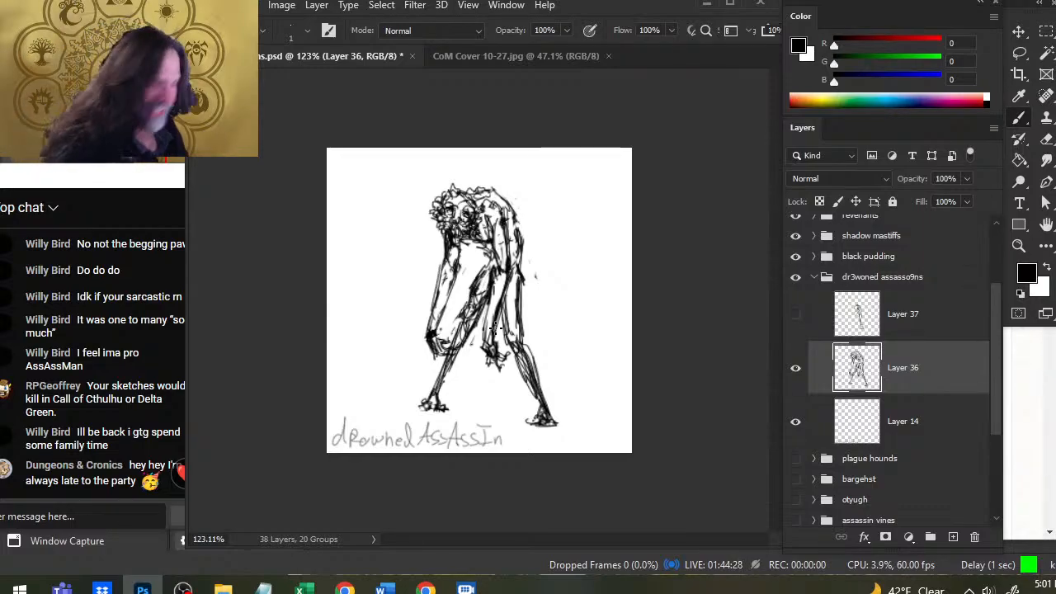
# - Move the whole figure slightly up, and lasso the front lower leg and put it on its own new layer
pyautogui.press('v')
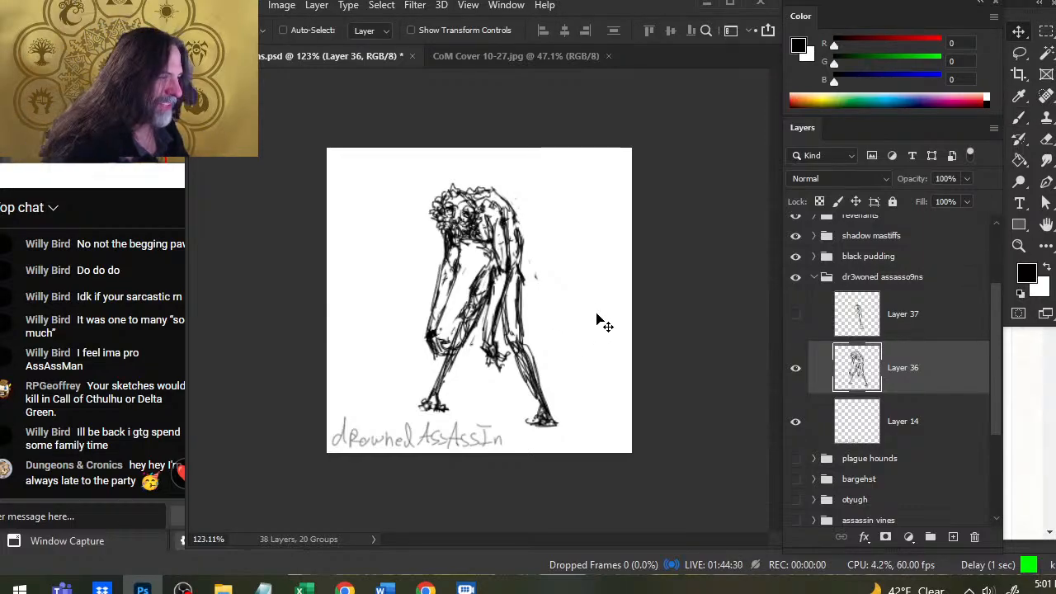
pyautogui.moveTo(600, 321); pyautogui.dragTo(603, 306)
pyautogui.press('l')
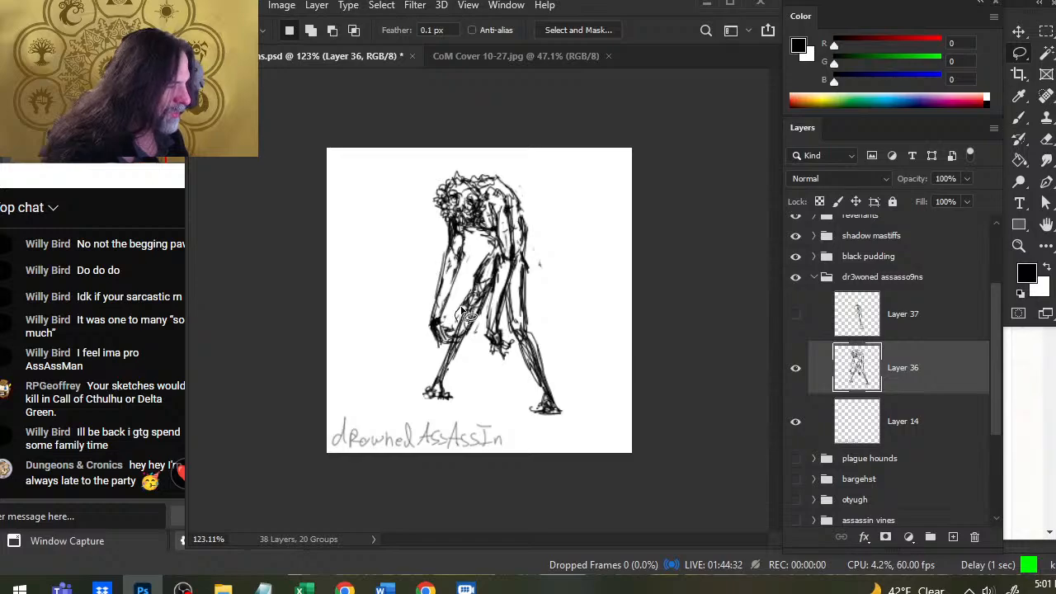
pyautogui.moveTo(417, 399)
pyautogui.mouseDown()
pyautogui.moveTo(440, 409)
pyautogui.moveTo(467, 378)
pyautogui.mouseUp()
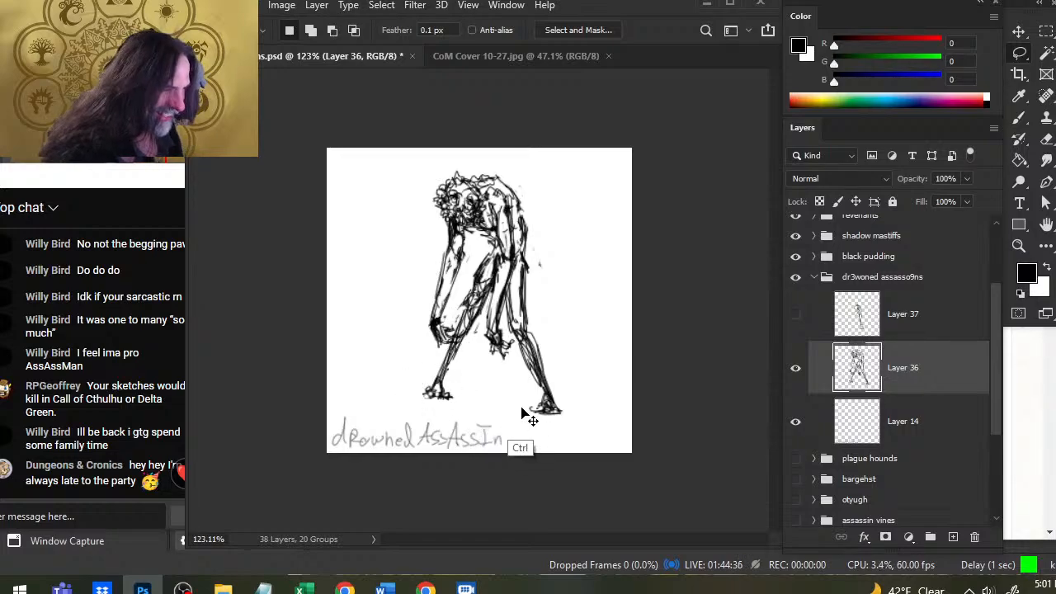
pyautogui.hotkey('ctrl', 'j')
# - Rotate the separated front lower leg -6.89 degrees with Free Transform and shift it slightly down to fit the knee
pyautogui.rightClick(482, 344)
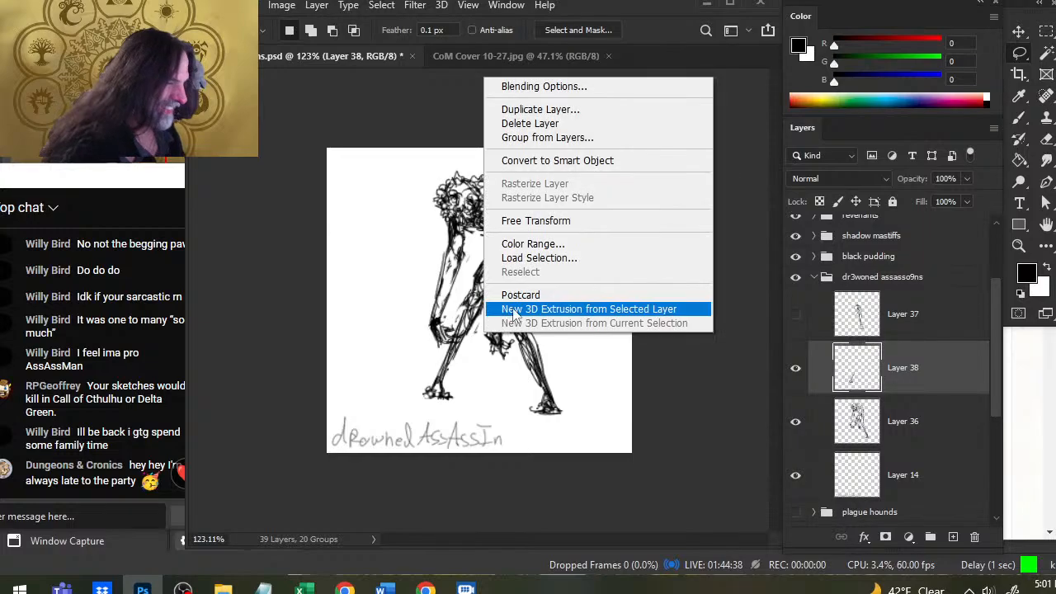
pyautogui.click(588, 222)
pyautogui.moveTo(607, 382); pyautogui.dragTo(596, 348)
pyautogui.moveTo(442, 384)
pyautogui.mouseDown()
pyautogui.moveTo(444, 398)
pyautogui.moveTo(441, 388)
pyautogui.mouseUp()
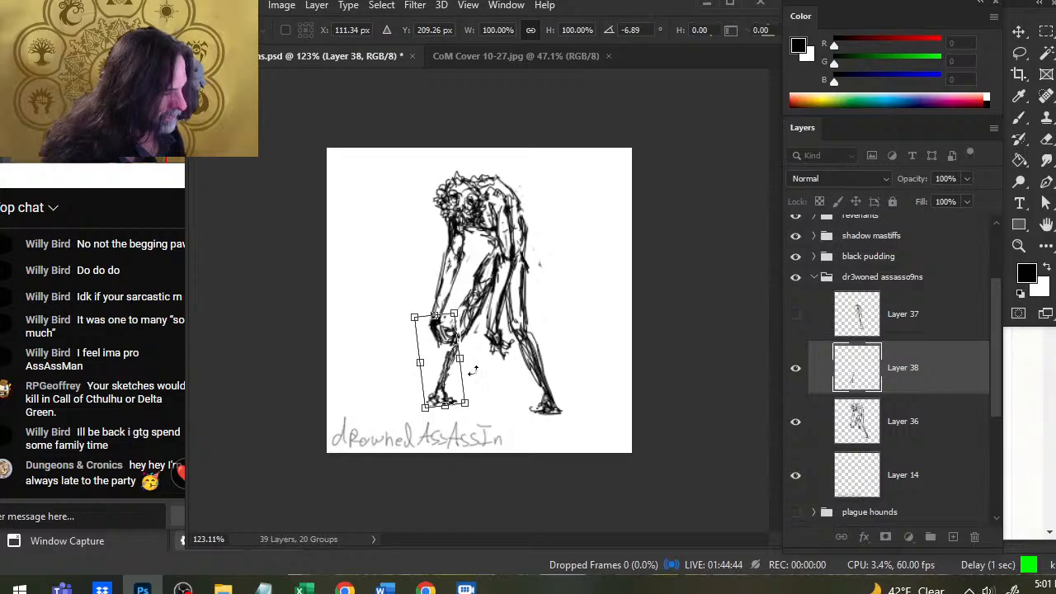
pyautogui.press('Return')
# - Touch up the knee joint and merge the lower leg layer down into Layer 36
pyautogui.press('b')
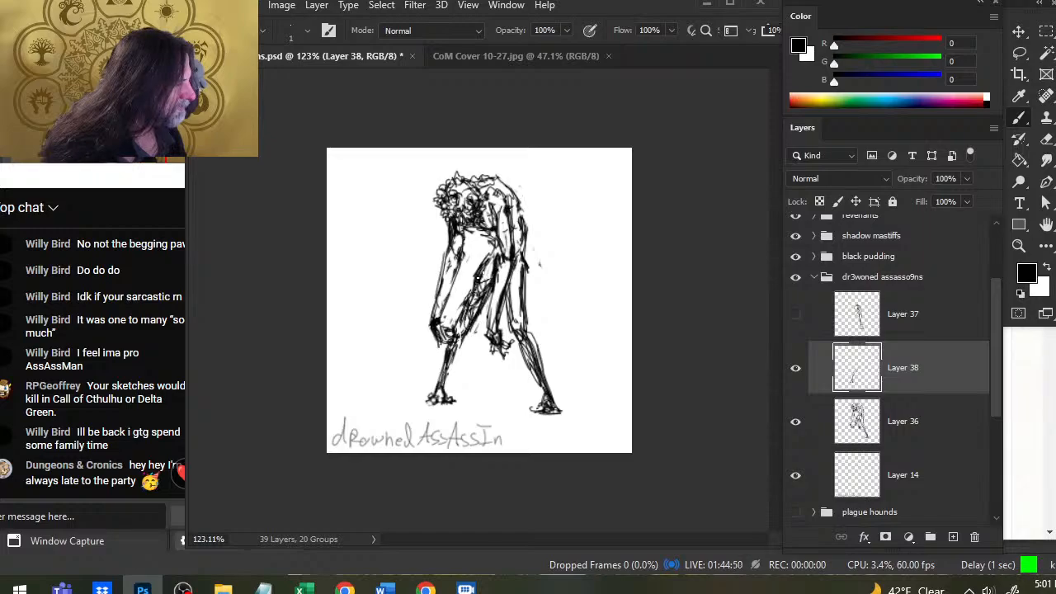
pyautogui.press('e')
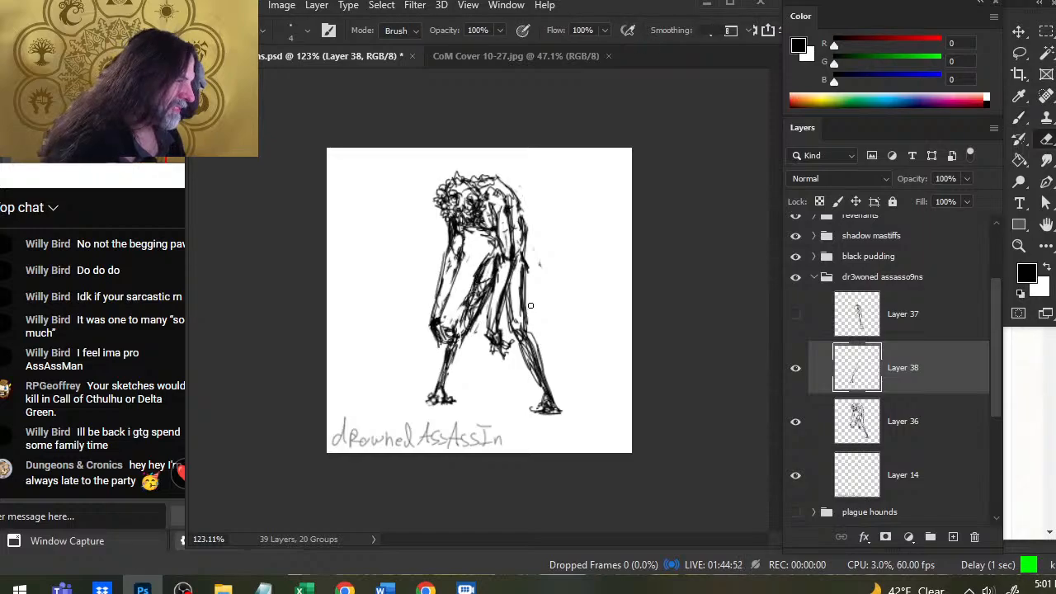
pyautogui.rightClick(926, 382)
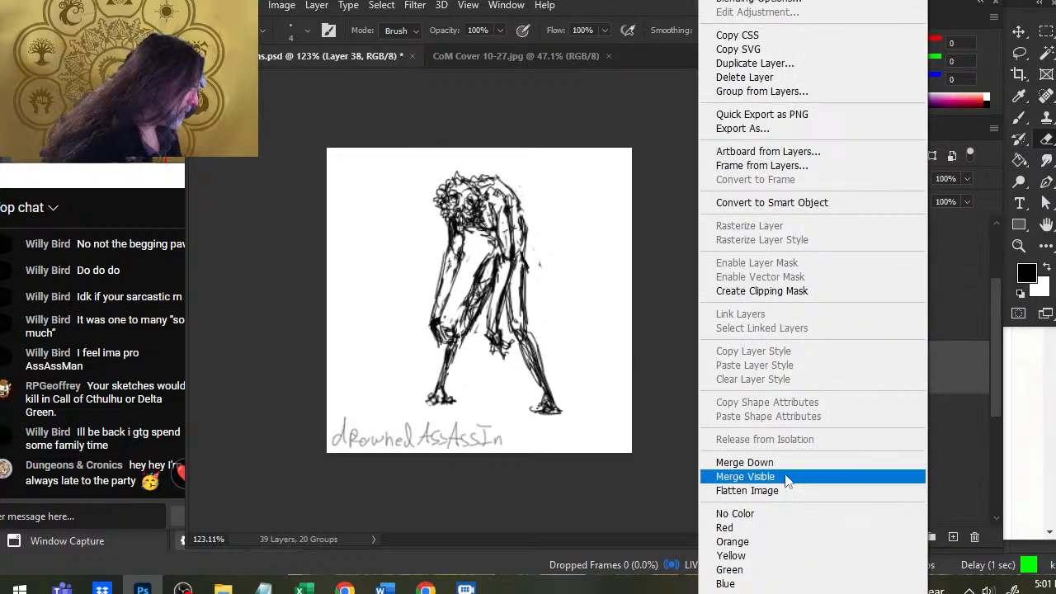
pyautogui.click(746, 462)
# - Show the hidden Layer 37 with the old torso and leg, and move it to the empty area behind the figure
pyautogui.click(795, 316)
pyautogui.click(816, 319)
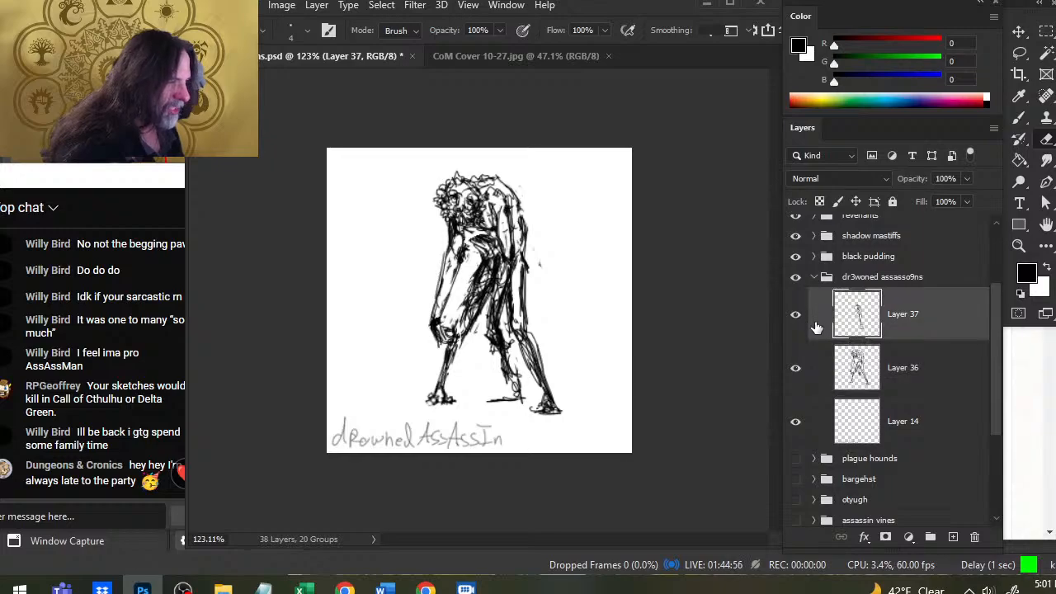
pyautogui.click(798, 320)
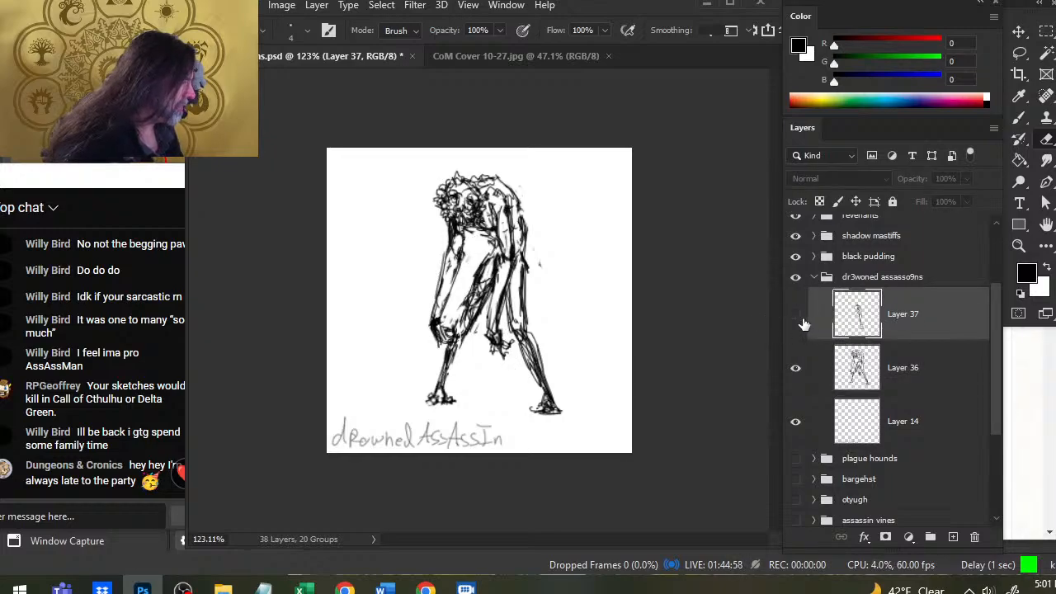
pyautogui.click(800, 319)
pyautogui.press('v')
pyautogui.moveTo(578, 334)
pyautogui.mouseDown()
pyautogui.moveTo(648, 336)
pyautogui.moveTo(657, 370)
pyautogui.moveTo(600, 384)
pyautogui.mouseUp()
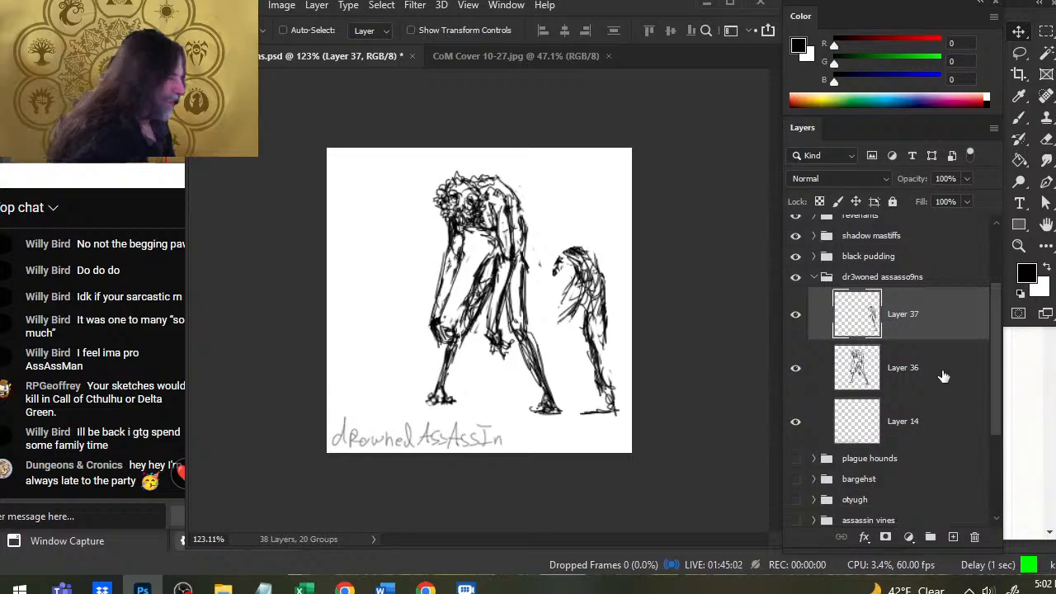
# - Move Layer 37 below Layer 36, hide it, and make Layer 36 active for erasing
pyautogui.moveTo(932, 335); pyautogui.dragTo(922, 399)
pyautogui.click(796, 369)
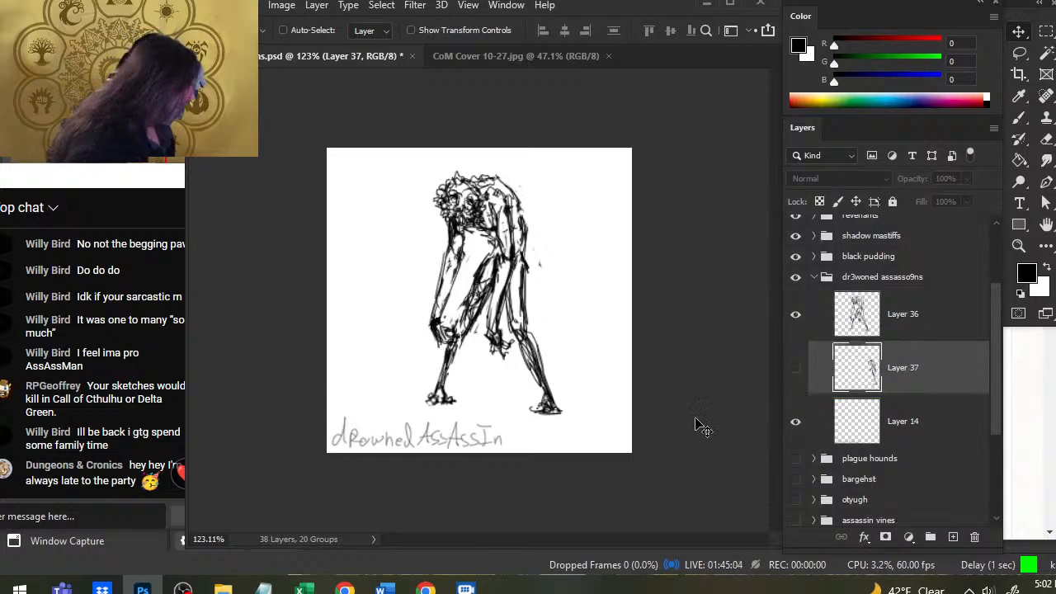
pyautogui.press('e')
pyautogui.click(505, 183)
pyautogui.press('Return')
pyautogui.click(913, 320)
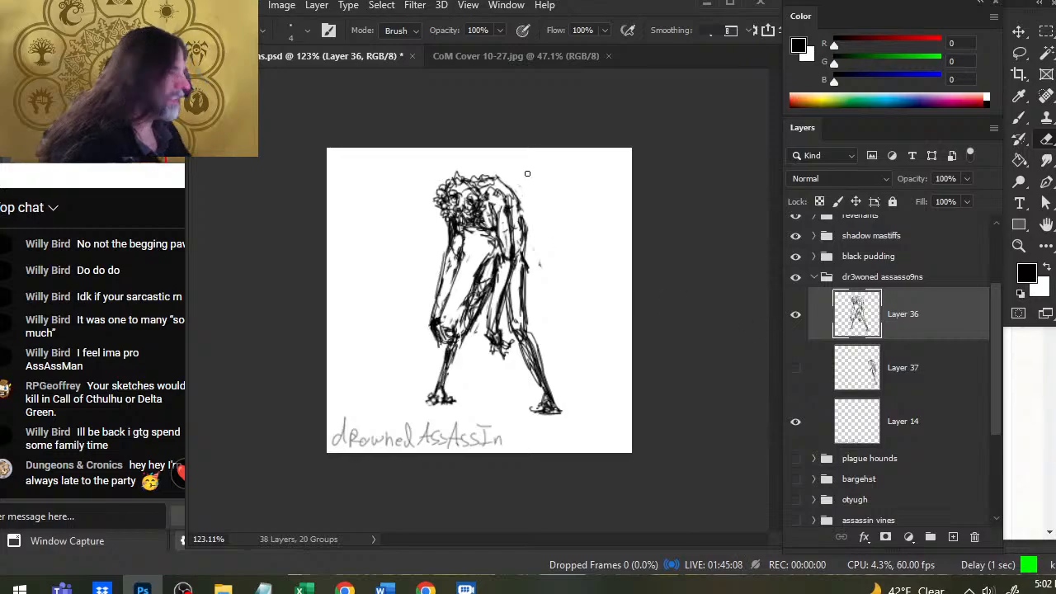
# - Replace the smooth upper back outline with small curly growths running over the hunched back and shoulder
pyautogui.press('b')
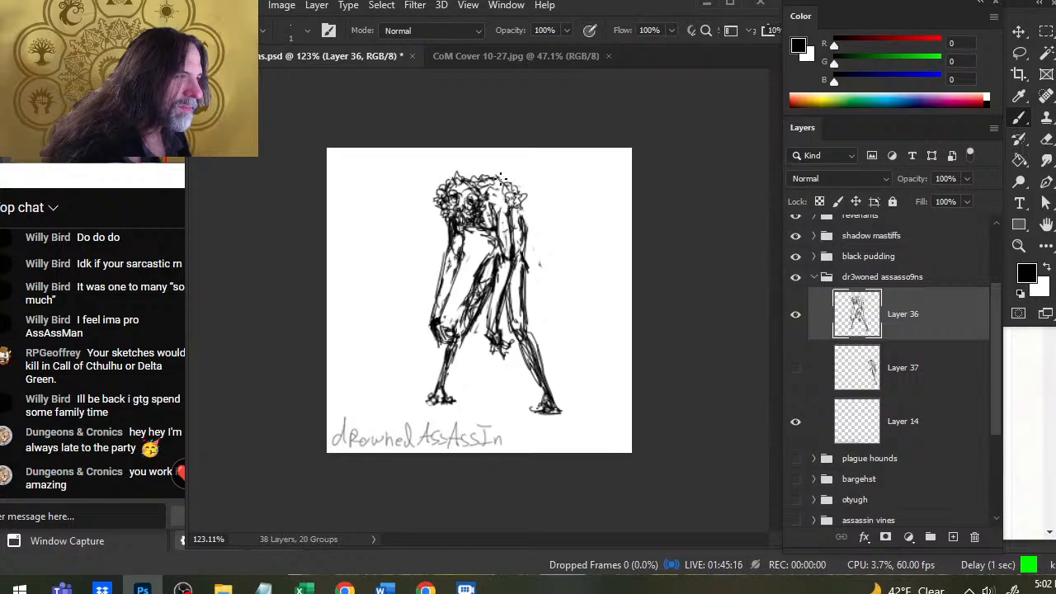
pyautogui.press('e')
pyautogui.press('b')
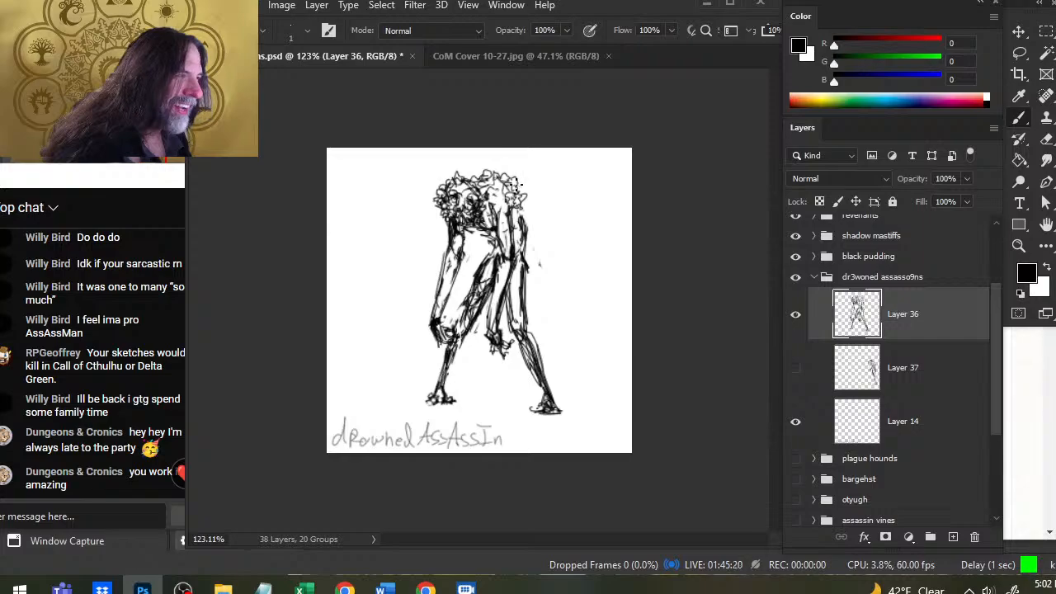
pyautogui.press('e')
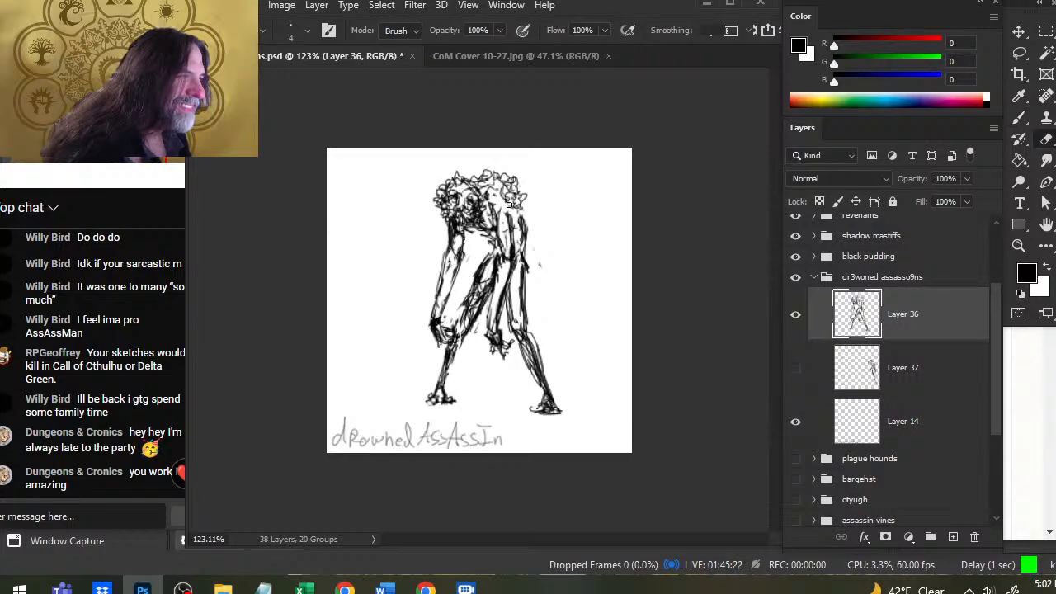
# - Erase dark lines on the near shoulder and redraw it with small knobbly texture marks below the curls
pyautogui.press('b')
pyautogui.press('e')
pyautogui.press('b')
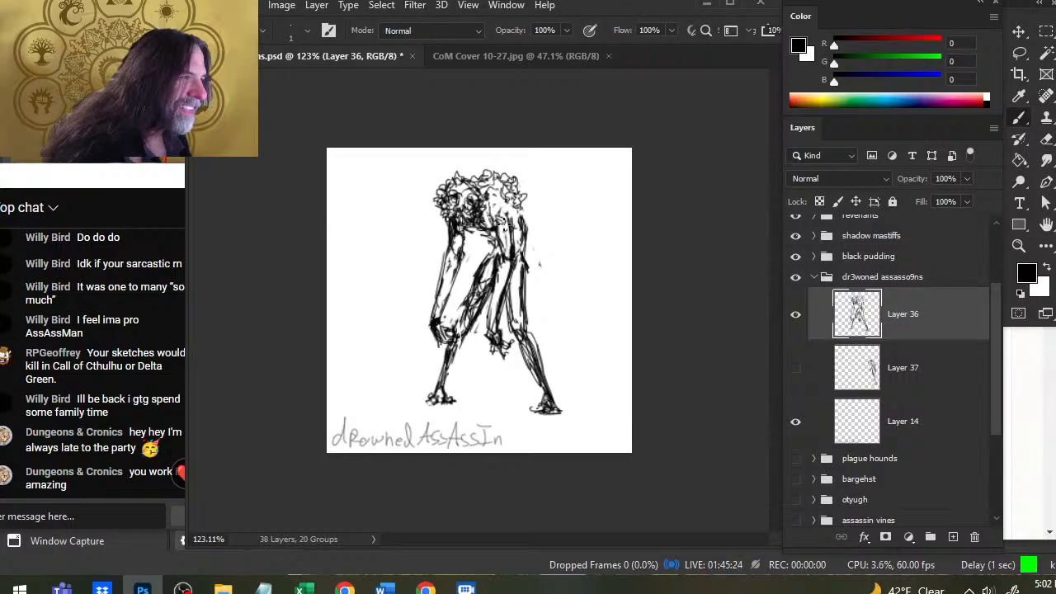
pyautogui.press('e')
pyautogui.press('b')
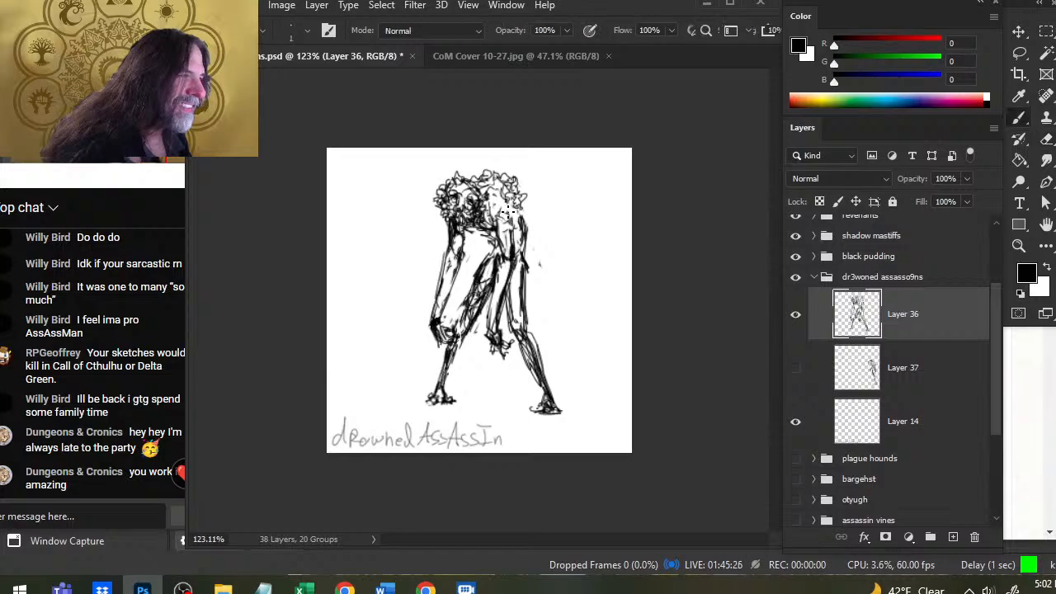
pyautogui.press('e')
# - Clean up and redraw the outline of the far arm from the shoulder down to the elbow
pyautogui.moveTo(456, 225); pyautogui.dragTo(455, 246)
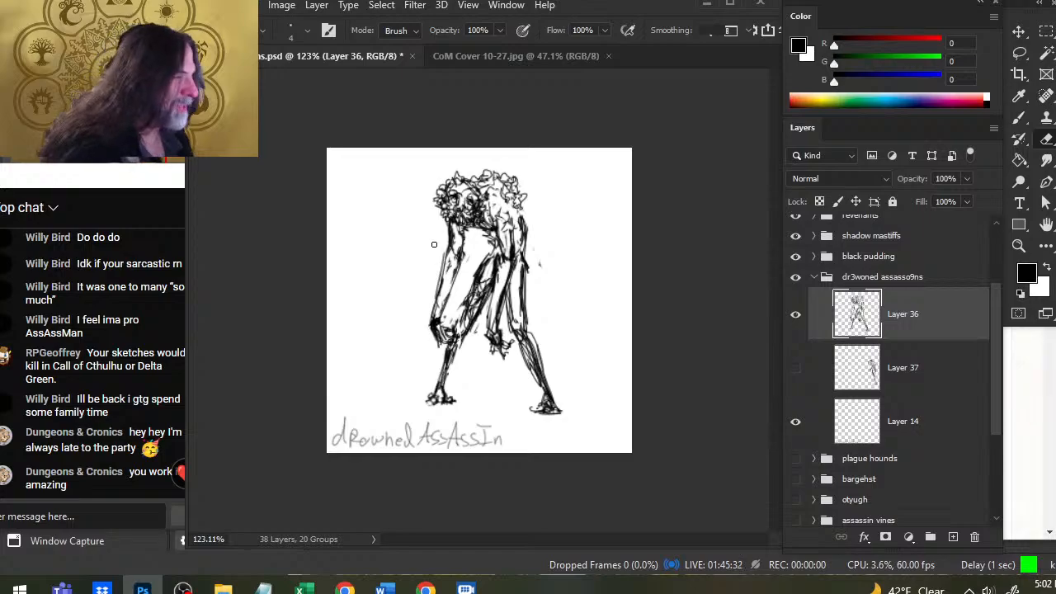
pyautogui.press('b')
pyautogui.press('e')
pyautogui.moveTo(451, 232); pyautogui.dragTo(442, 278)
pyautogui.press('b')
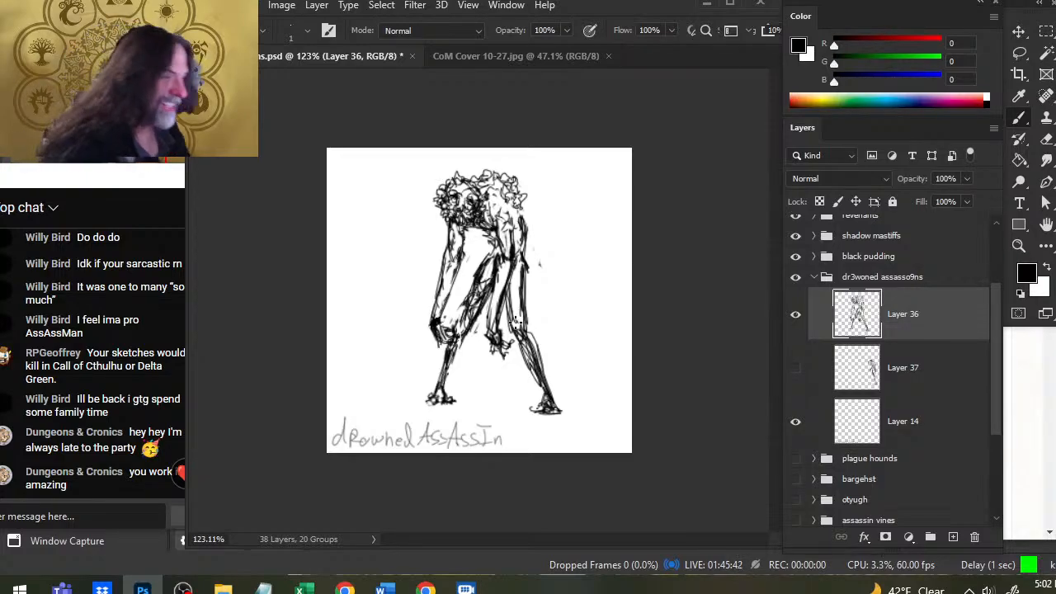
# - Erase and redraw the near arm around the elbow and the chest line beside it
pyautogui.press('e')
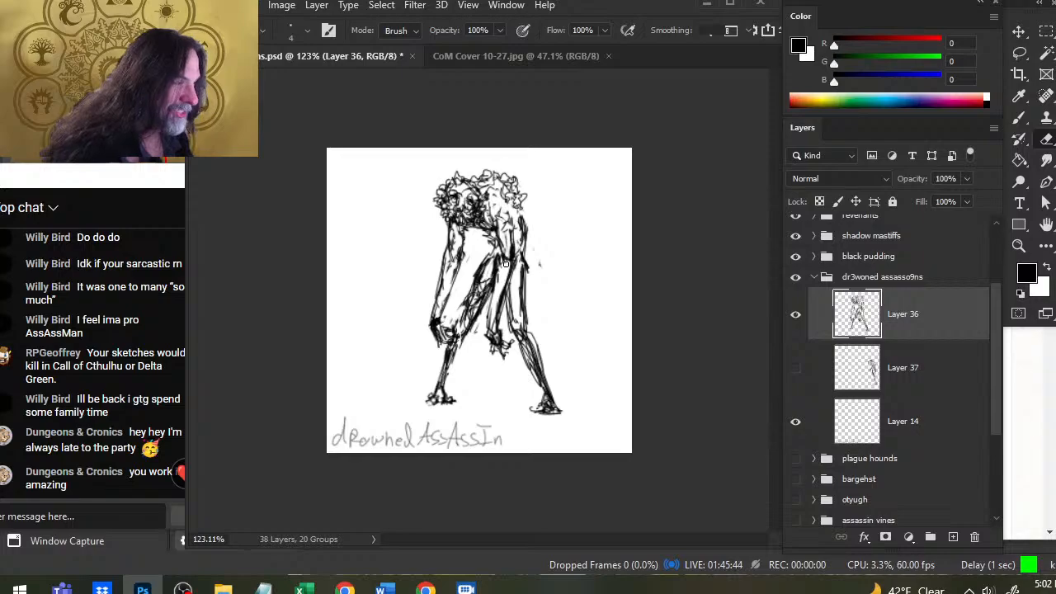
pyautogui.press('b')
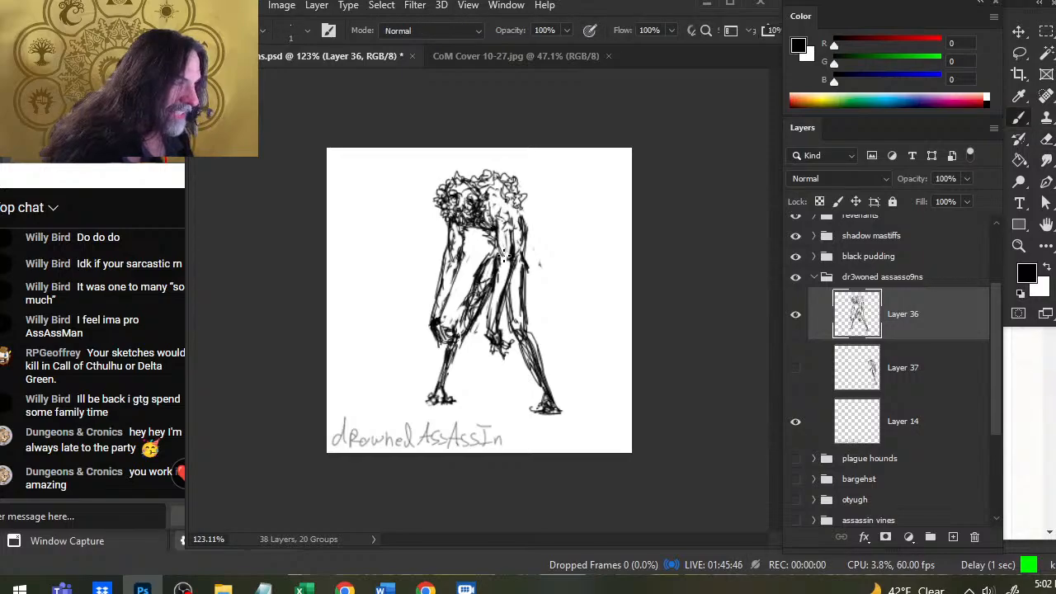
pyautogui.press('e')
pyautogui.press('b')
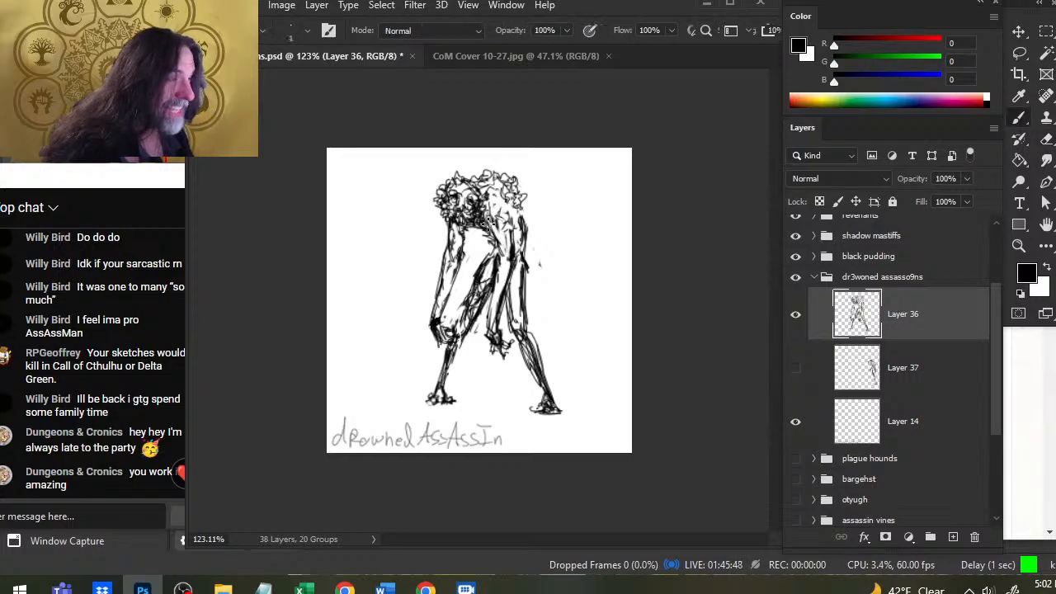
pyautogui.press('e')
pyautogui.press('b')
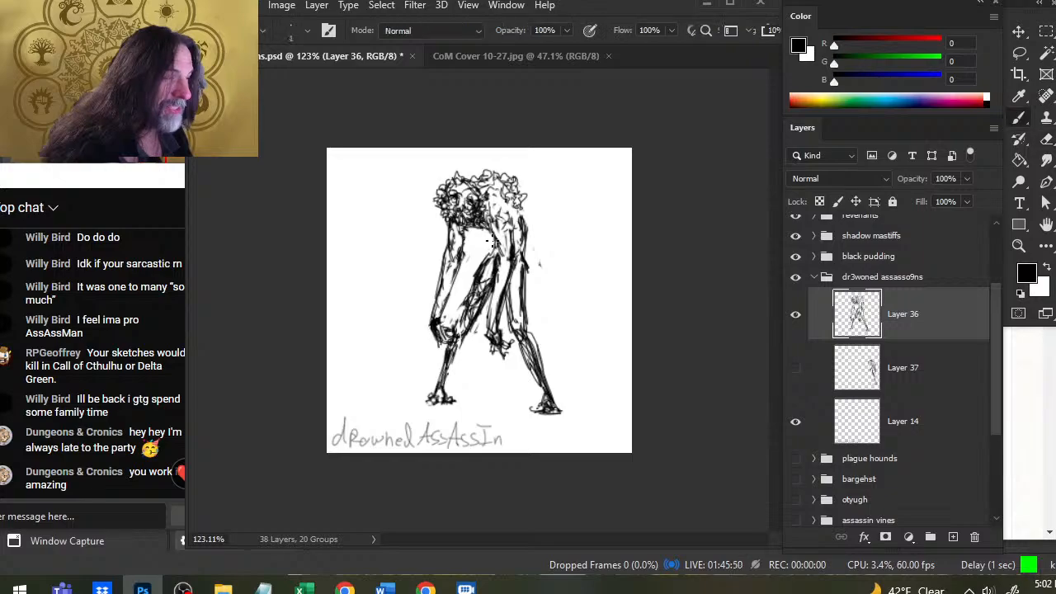
pyautogui.press('e')
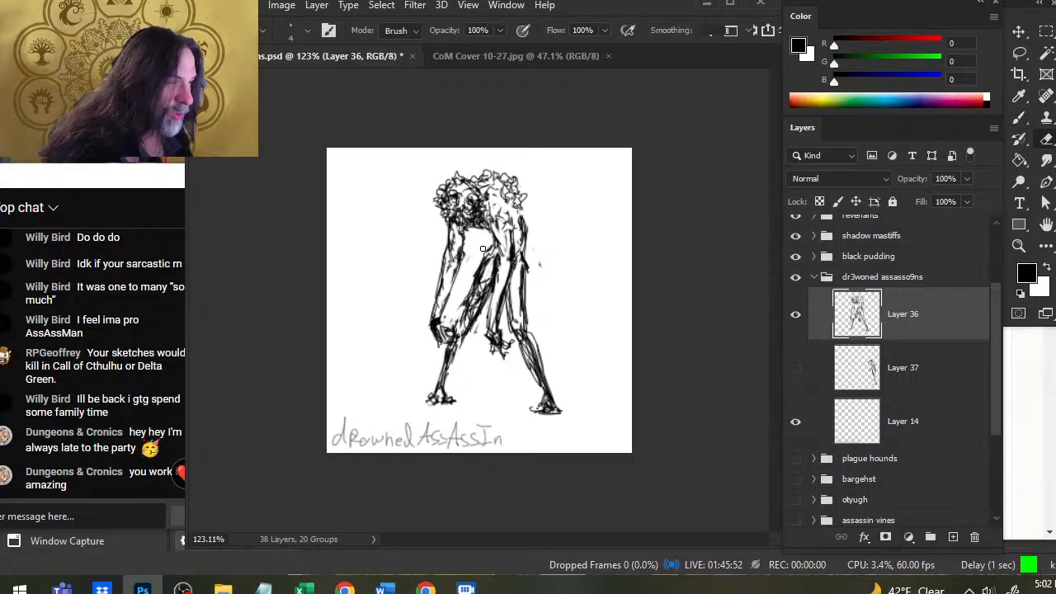
# - Draw a bony hip bump at the top of the rear leg and touch up the front leg's lines
pyautogui.press('b')
pyautogui.moveTo(528, 240)
pyautogui.mouseDown()
pyautogui.moveTo(525, 220)
pyautogui.moveTo(524, 315)
pyautogui.mouseUp()
pyautogui.press('e')
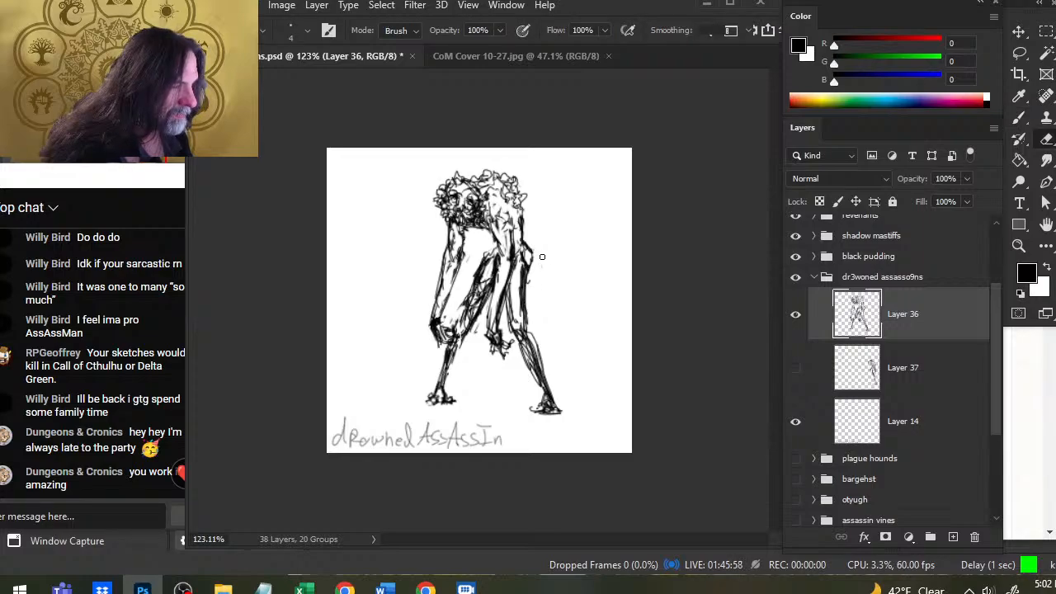
pyautogui.moveTo(482, 281); pyautogui.dragTo(472, 330)
pyautogui.press('b')
pyautogui.moveTo(494, 261)
pyautogui.mouseDown()
pyautogui.moveTo(458, 330)
pyautogui.moveTo(466, 402)
pyautogui.mouseUp()
pyautogui.press('l')
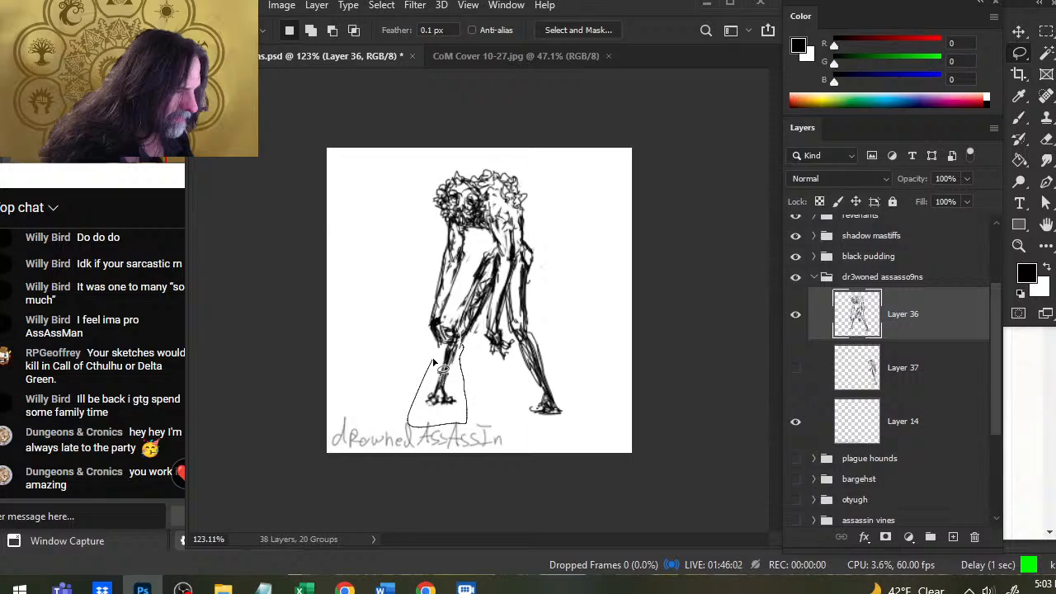
pyautogui.moveTo(433, 360)
pyautogui.mouseDown()
pyautogui.moveTo(453, 375)
pyautogui.moveTo(456, 401)
pyautogui.mouseUp()
pyautogui.press('v')
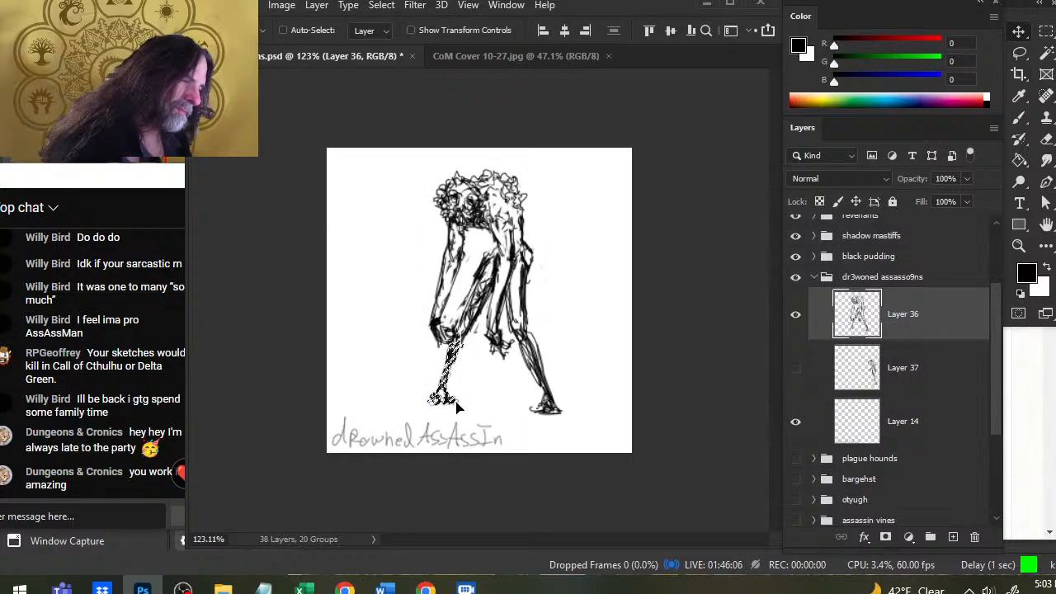
pyautogui.hotkey('ctrl', 'd')
pyautogui.press('l')
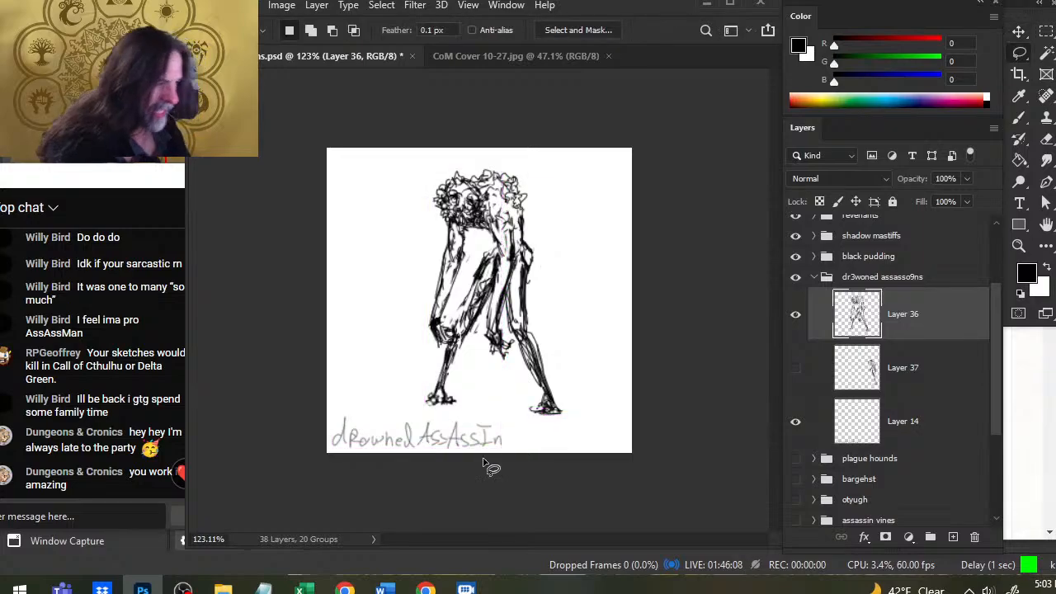
# - Slim the front thigh by erasing its outer edge and redrawing the contour and shading from hip to knee
pyautogui.press('b')
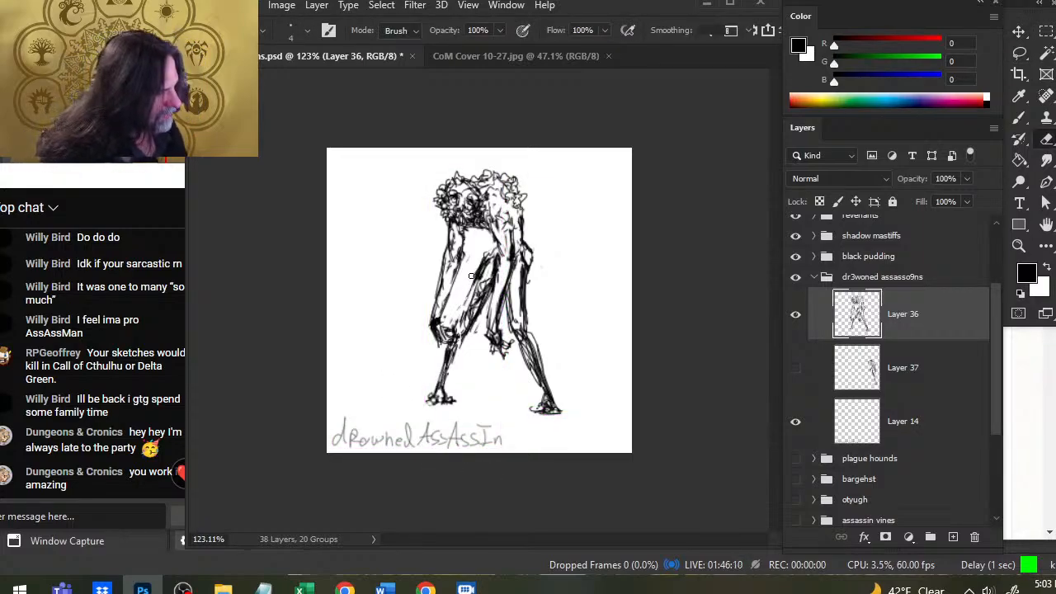
pyautogui.press('b')
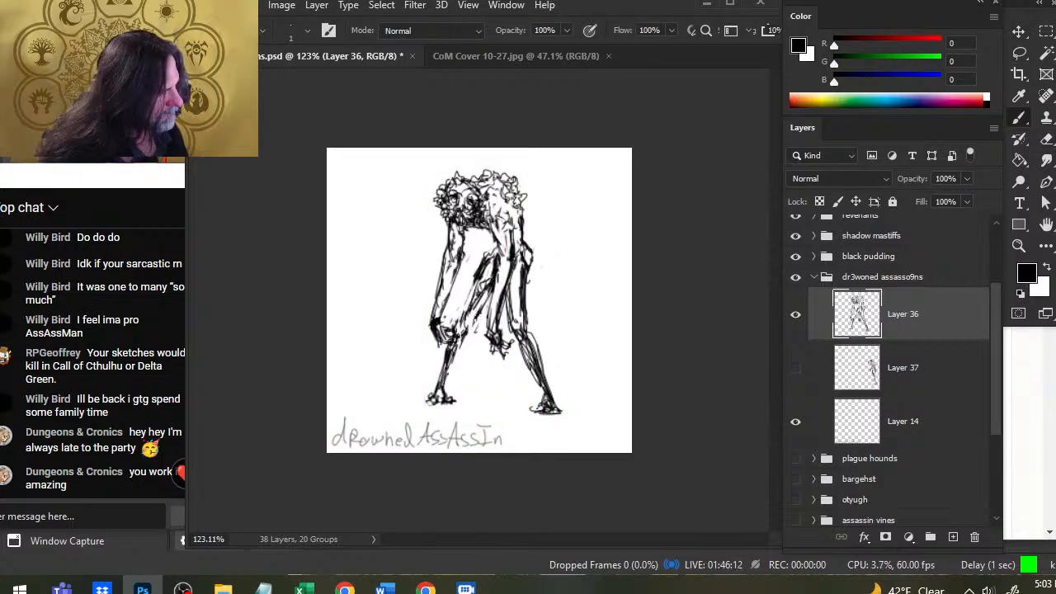
pyautogui.moveTo(490, 288)
pyautogui.mouseDown()
pyautogui.moveTo(459, 330)
pyautogui.moveTo(462, 310)
pyautogui.mouseUp()
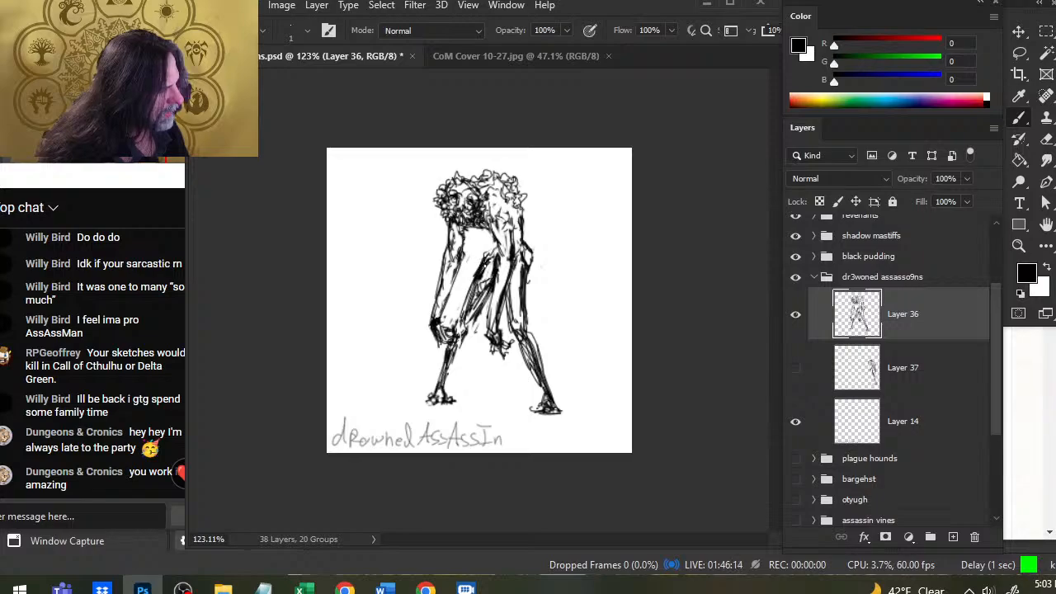
pyautogui.moveTo(483, 256); pyautogui.dragTo(460, 306)
pyautogui.press('e')
pyautogui.moveTo(482, 253)
pyautogui.mouseDown()
pyautogui.moveTo(462, 302)
pyautogui.moveTo(479, 321)
pyautogui.moveTo(461, 329)
pyautogui.mouseUp()
pyautogui.press('b')
pyautogui.moveTo(475, 294)
pyautogui.mouseDown()
pyautogui.moveTo(459, 330)
pyautogui.moveTo(482, 255)
pyautogui.moveTo(467, 319)
pyautogui.mouseUp()
pyautogui.moveTo(490, 286); pyautogui.dragTo(470, 322)
pyautogui.press('e')
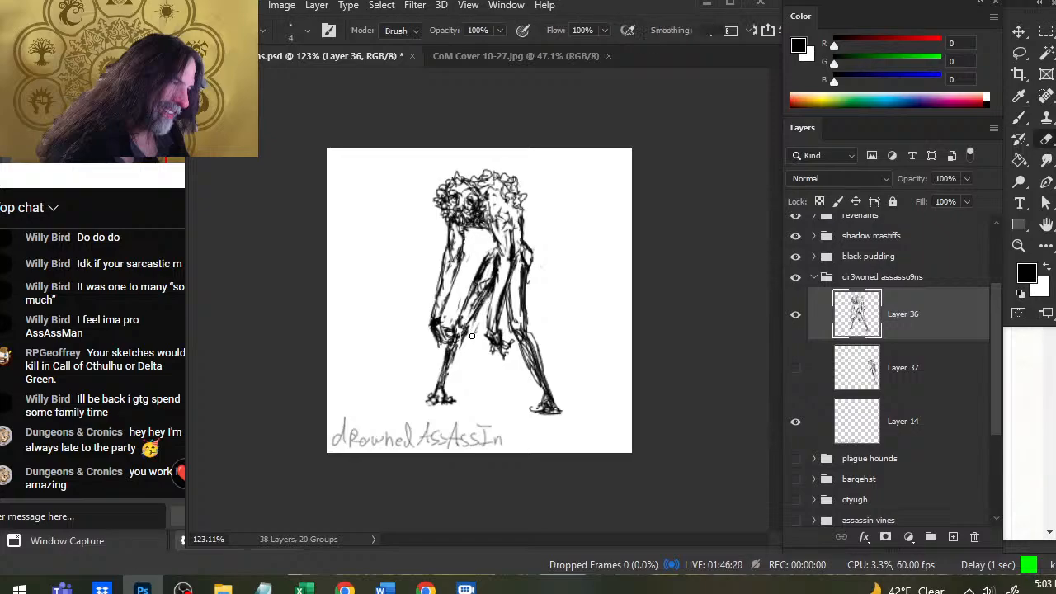
pyautogui.moveTo(490, 262); pyautogui.dragTo(470, 307)
# - Add contour strokes around the hip and near upper arm, and cover the top of the head with more curls
pyautogui.press('b')
pyautogui.moveTo(490, 252)
pyautogui.mouseDown()
pyautogui.moveTo(483, 268)
pyautogui.moveTo(526, 259)
pyautogui.mouseUp()
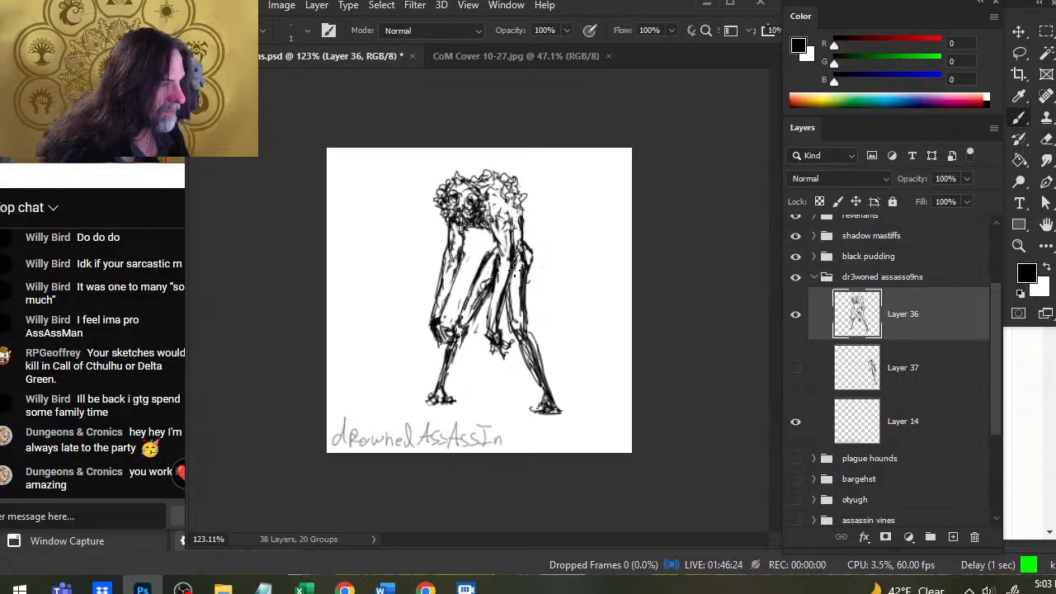
pyautogui.moveTo(511, 216); pyautogui.dragTo(516, 249)
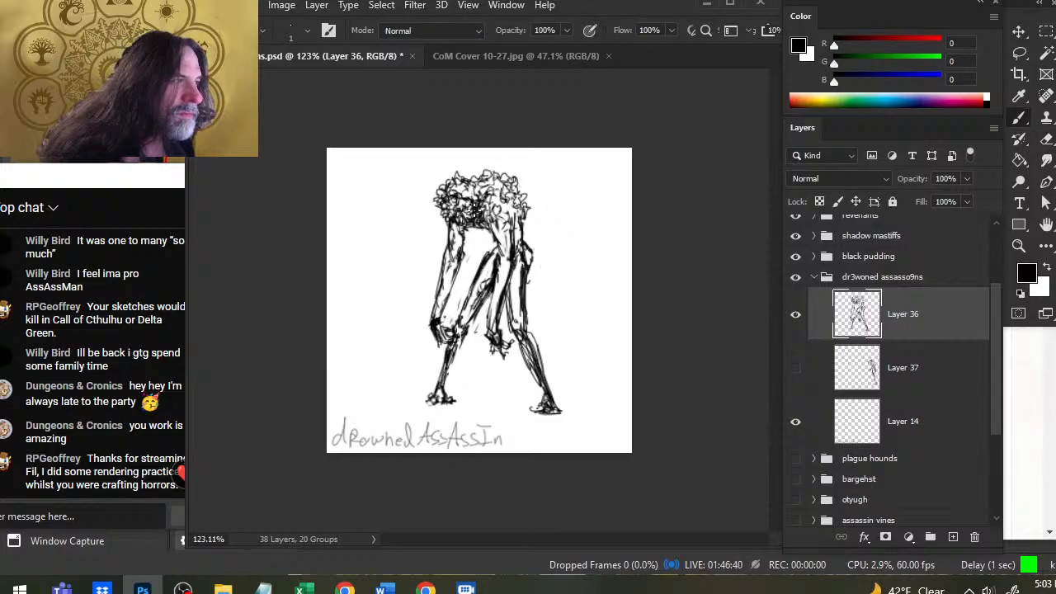
# - Erase the dark scribbles along the lower edge of the face and sketch a jaw below the hair
pyautogui.press('e')
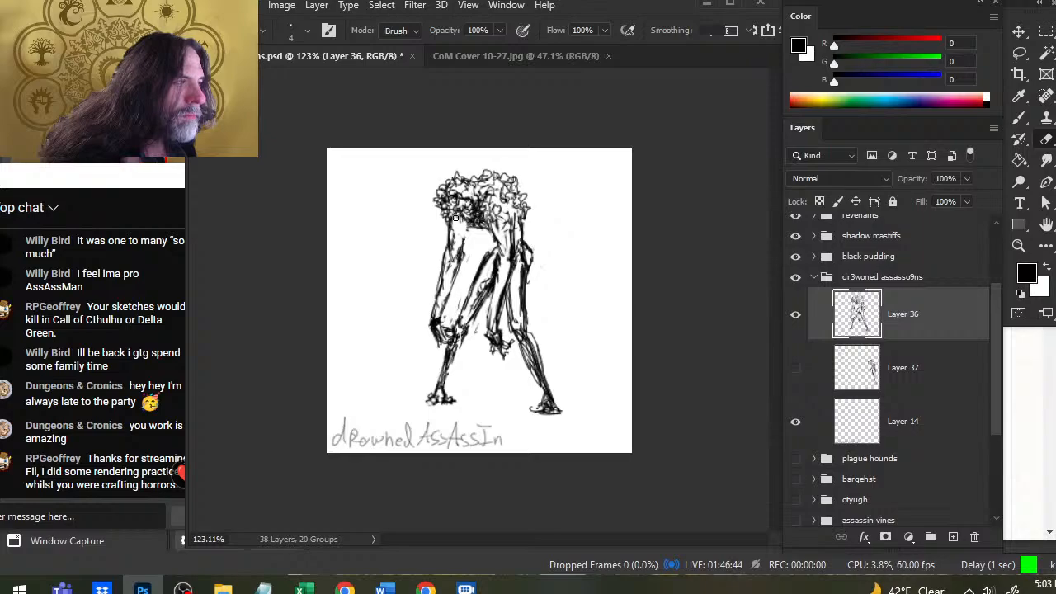
pyautogui.press('b')
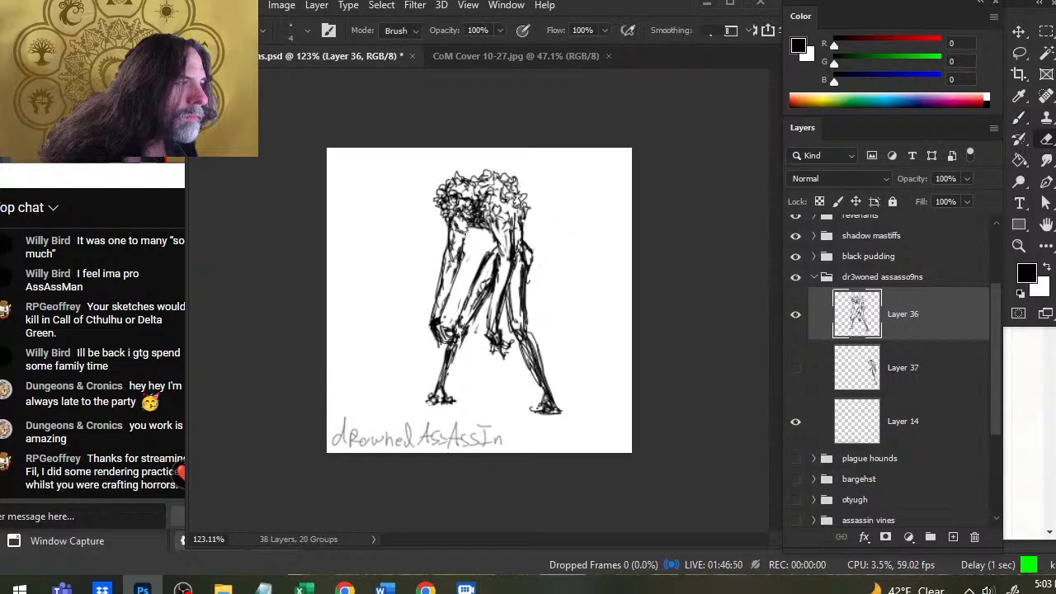
pyautogui.press('e')
pyautogui.press('b')
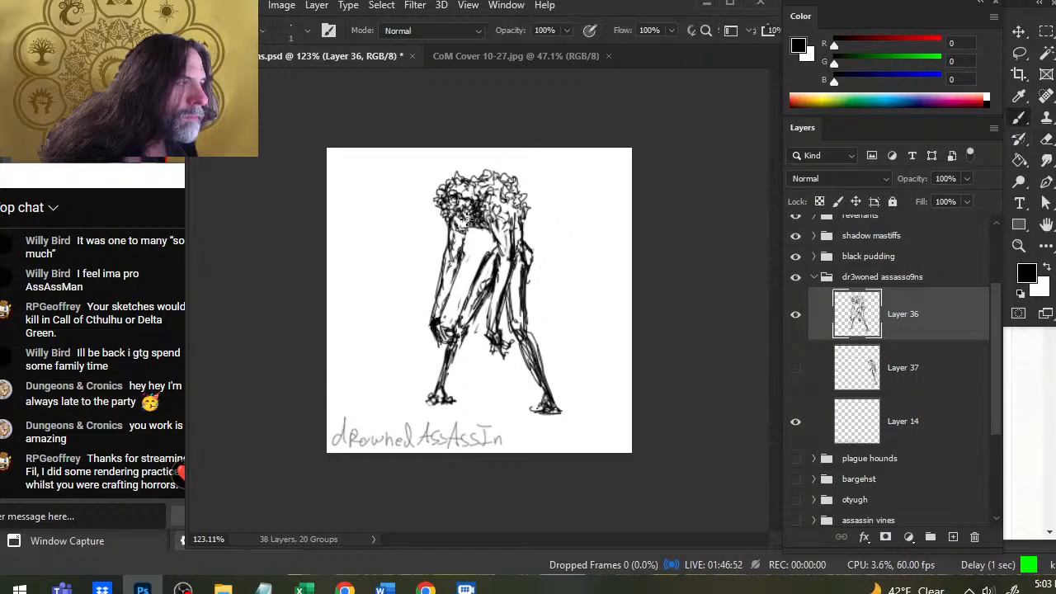
pyautogui.press('e')
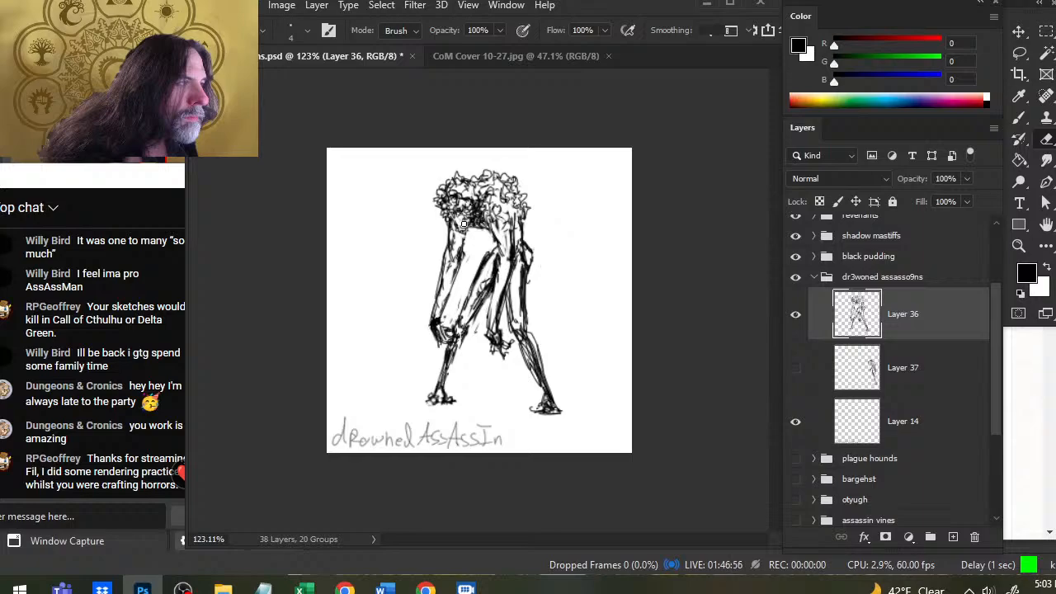
pyautogui.press('b')
pyautogui.press('e')
pyautogui.press('b')
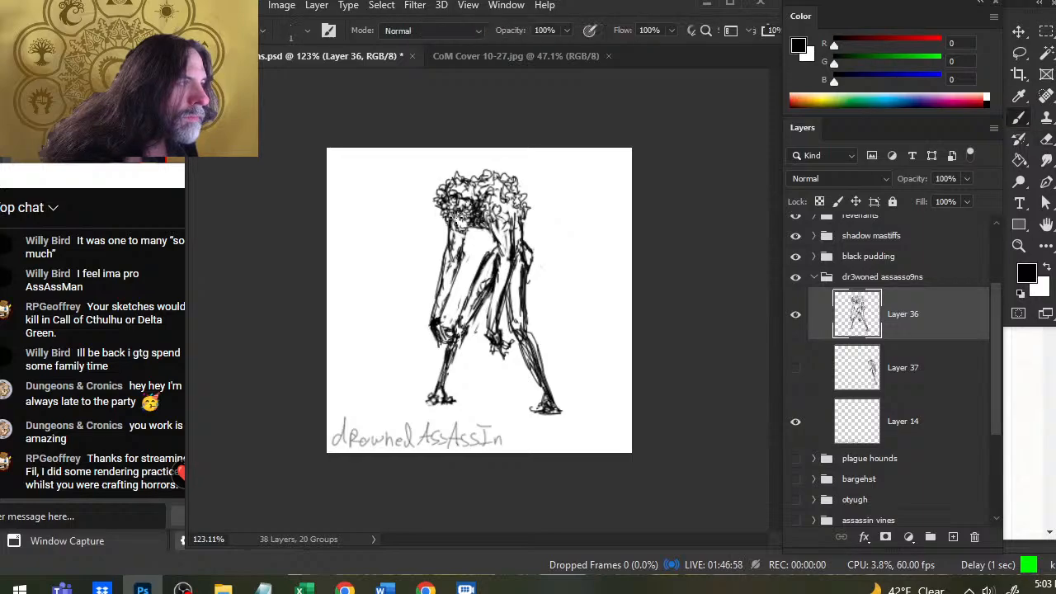
# - Refine the jaw and mouth of the hanging head with alternating eraser and brush strokes
pyautogui.press('e')
pyautogui.press('b')
pyautogui.press('e')
pyautogui.press('b')
pyautogui.press('e')
pyautogui.press('b')
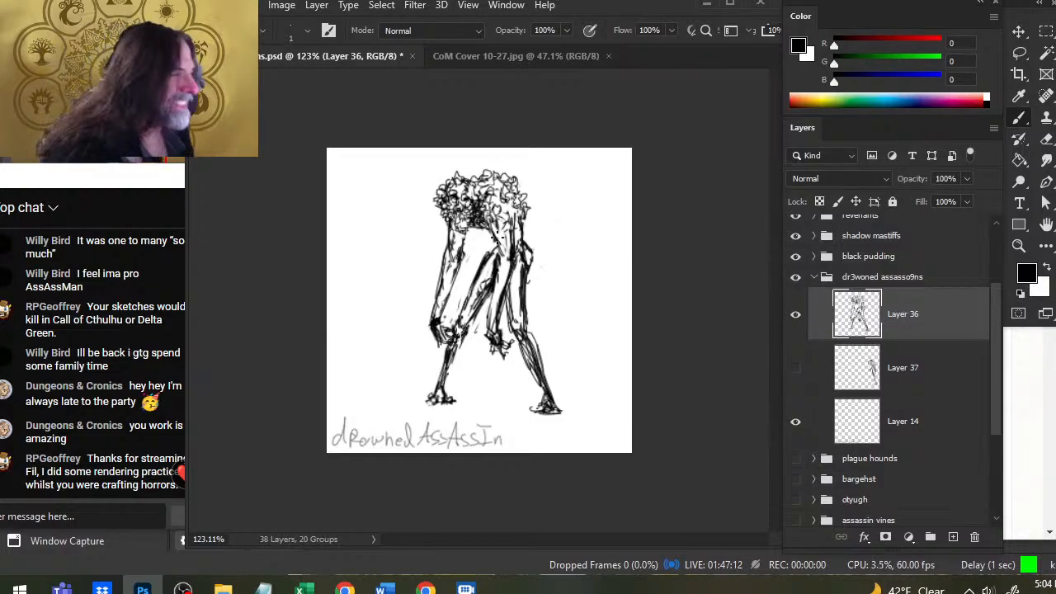
pyautogui.press('e')
pyautogui.press('b')
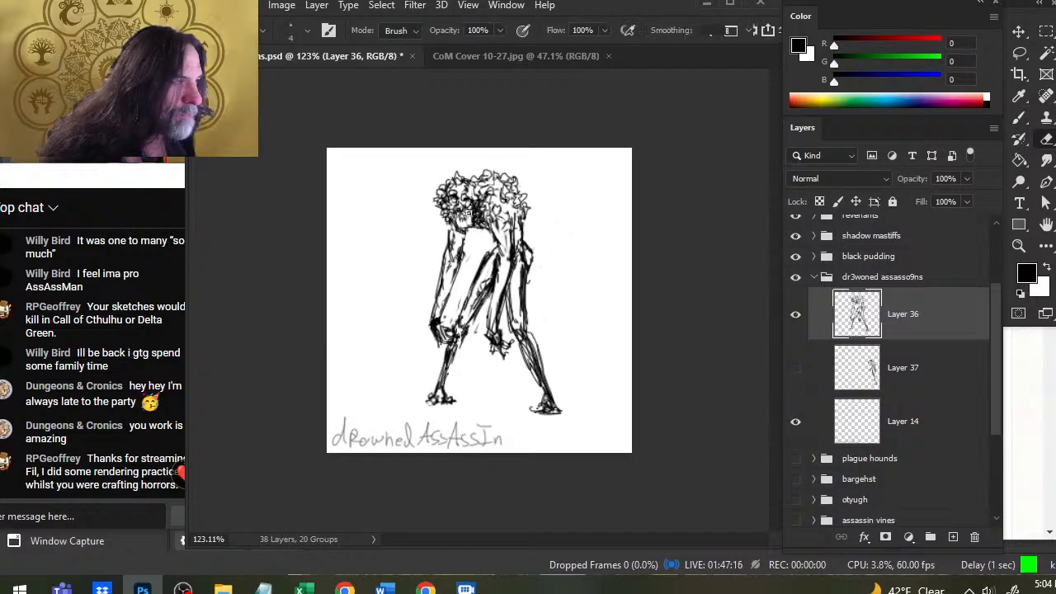
# - Lighten the middle of the face with the eraser and redraw the small facial features between the curls
pyautogui.press('e')
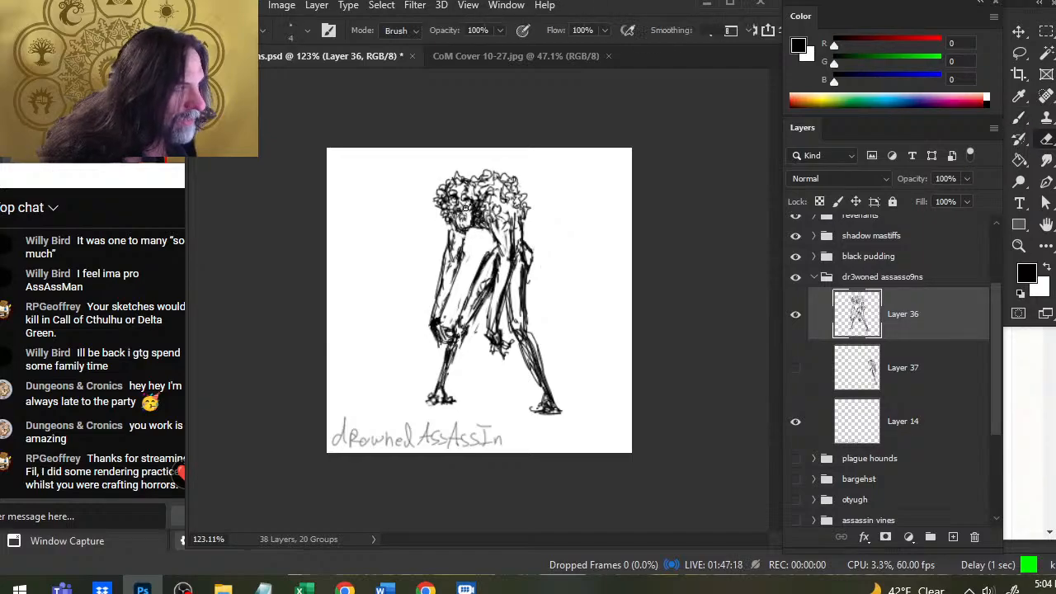
pyautogui.press('b')
pyautogui.press('e')
pyautogui.press('b')
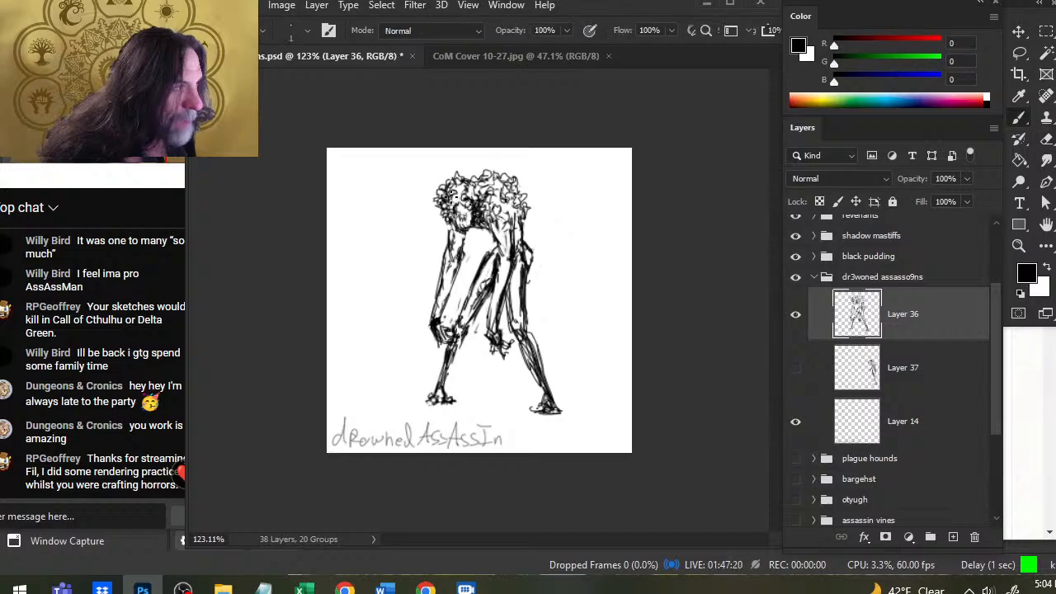
pyautogui.press('e')
pyautogui.press('b')
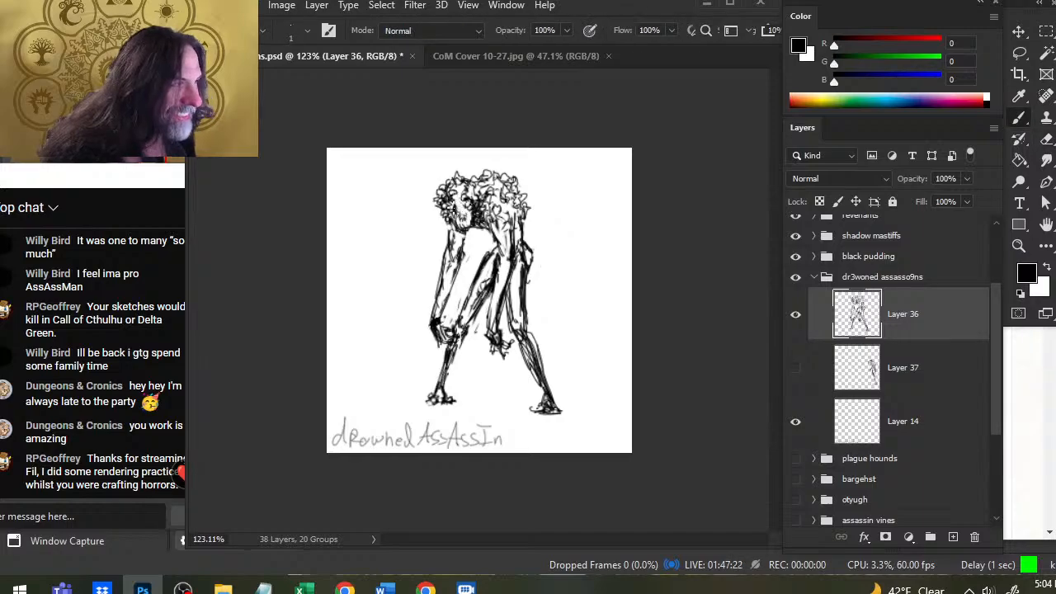
pyautogui.press('e')
pyautogui.press('b')
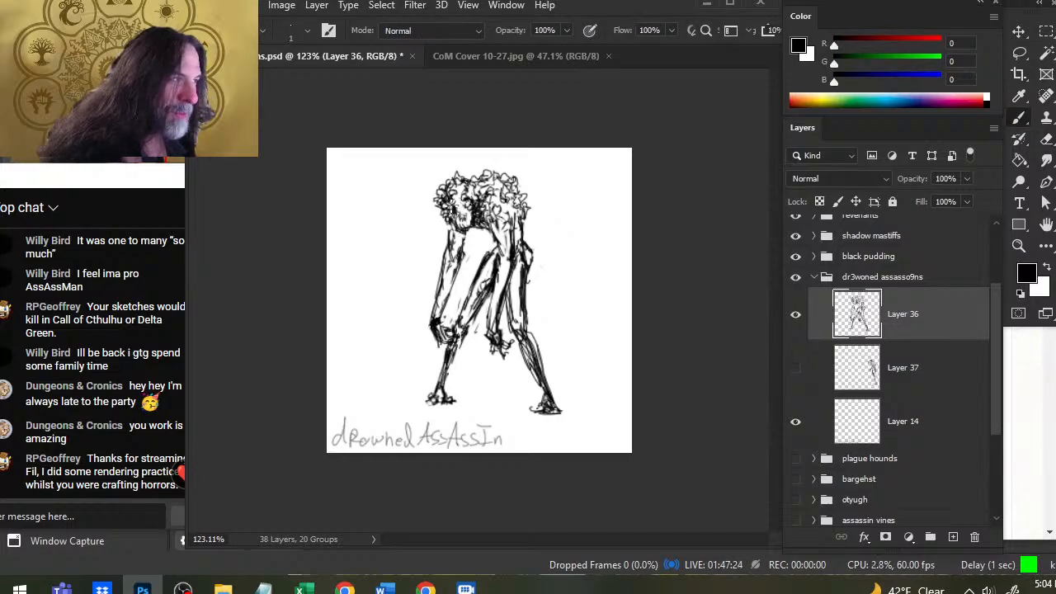
# - Clean up the underside of the hanging head with the eraser and redraw its chin contour with the brush
pyautogui.press('e')
pyautogui.press('b')
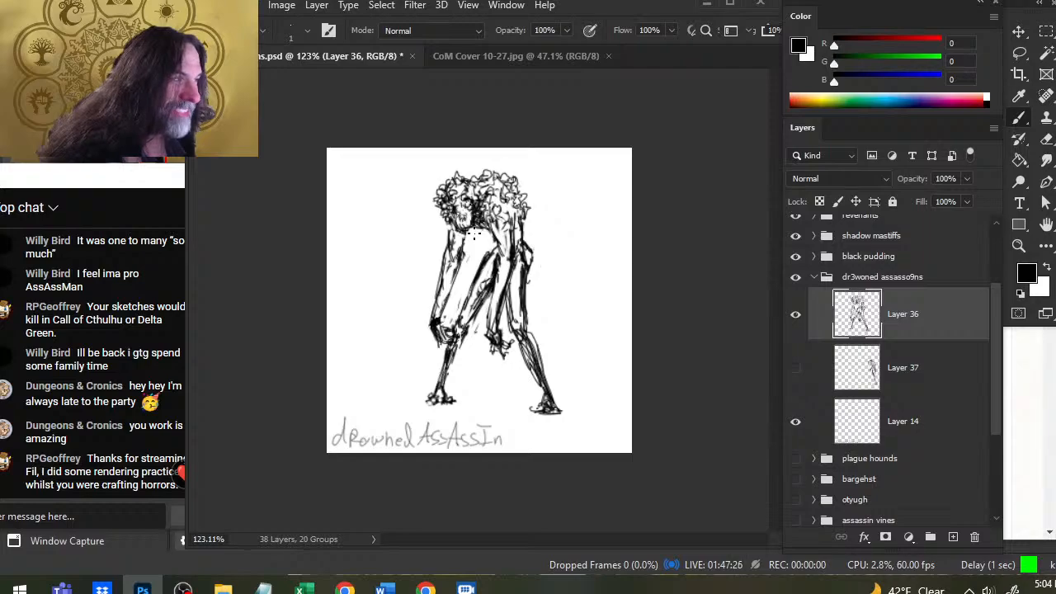
pyautogui.press('e')
pyautogui.press('b')
pyautogui.press('e')
pyautogui.press('b')
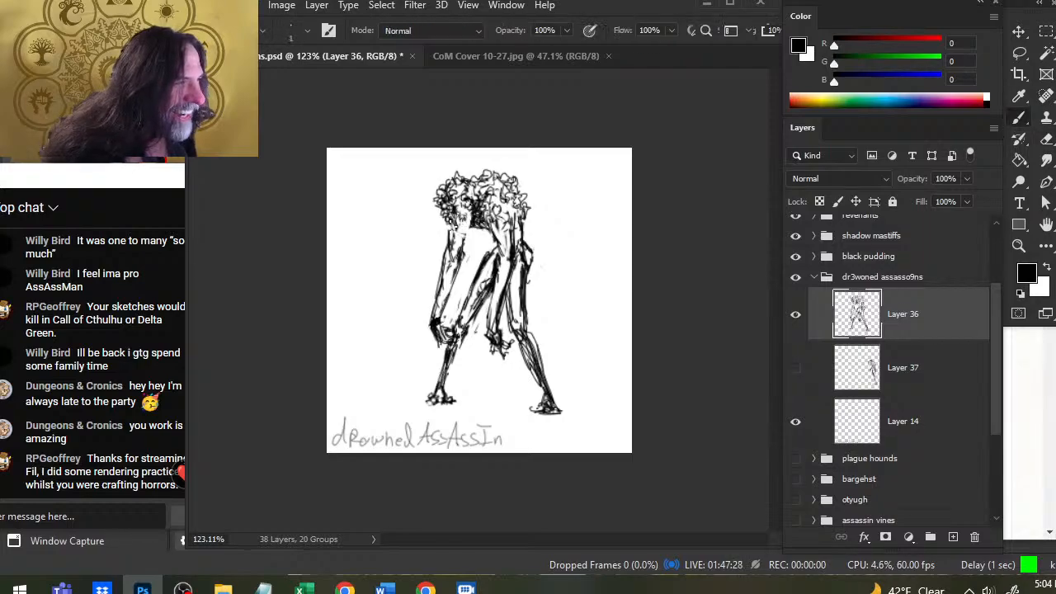
pyautogui.press('e')
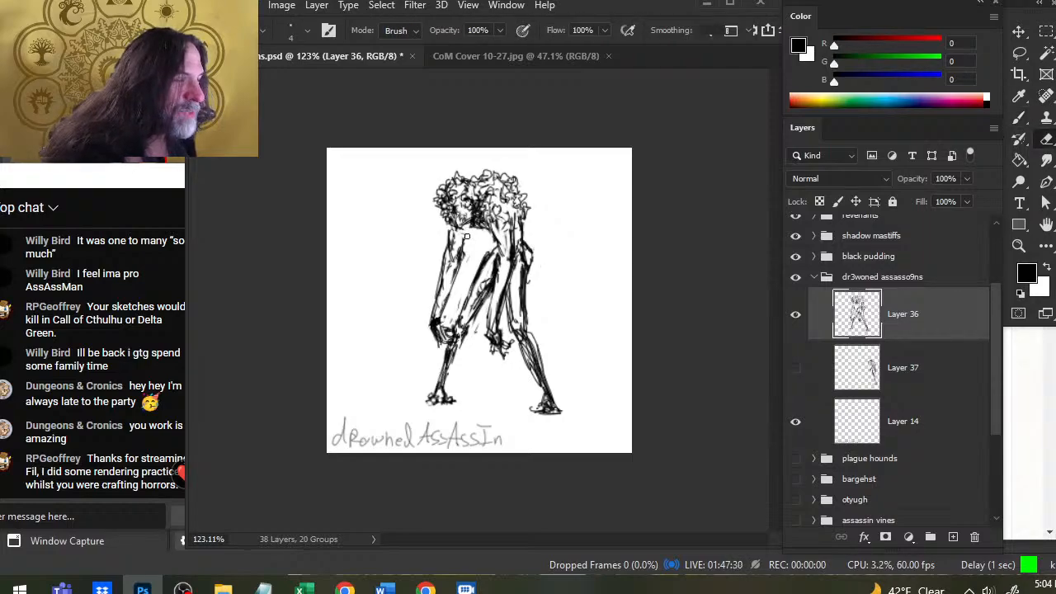
# - Touch up the top of the front arm and the jaw above it with short brush and eraser strokes
pyautogui.press('b')
pyautogui.moveTo(452, 239)
pyautogui.mouseDown()
pyautogui.moveTo(451, 253)
pyautogui.moveTo(450, 241)
pyautogui.mouseUp()
pyautogui.press('e')
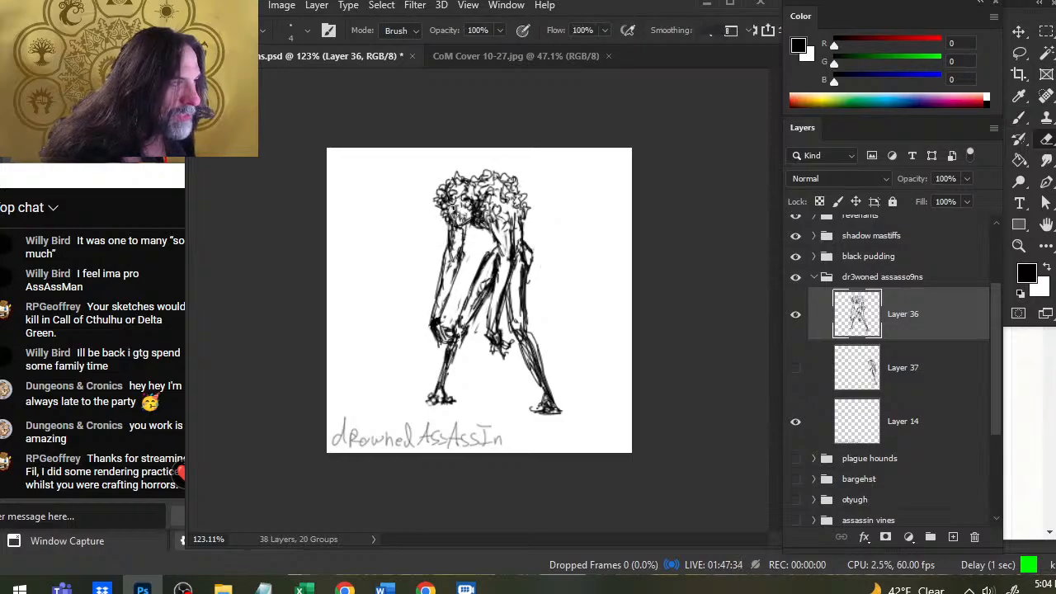
pyautogui.press('b')
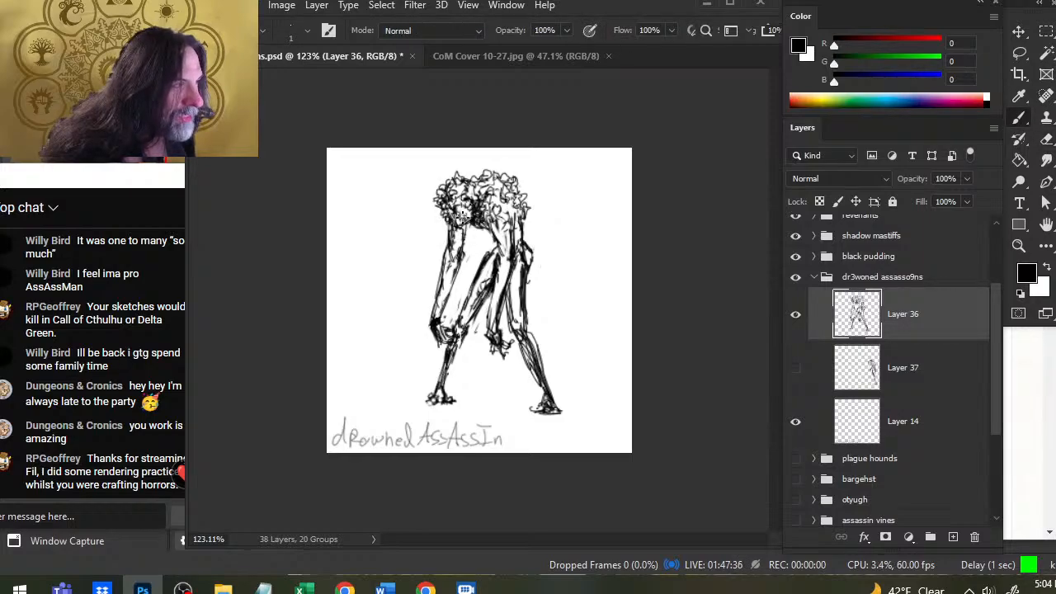
pyautogui.press('e')
pyautogui.press('b')
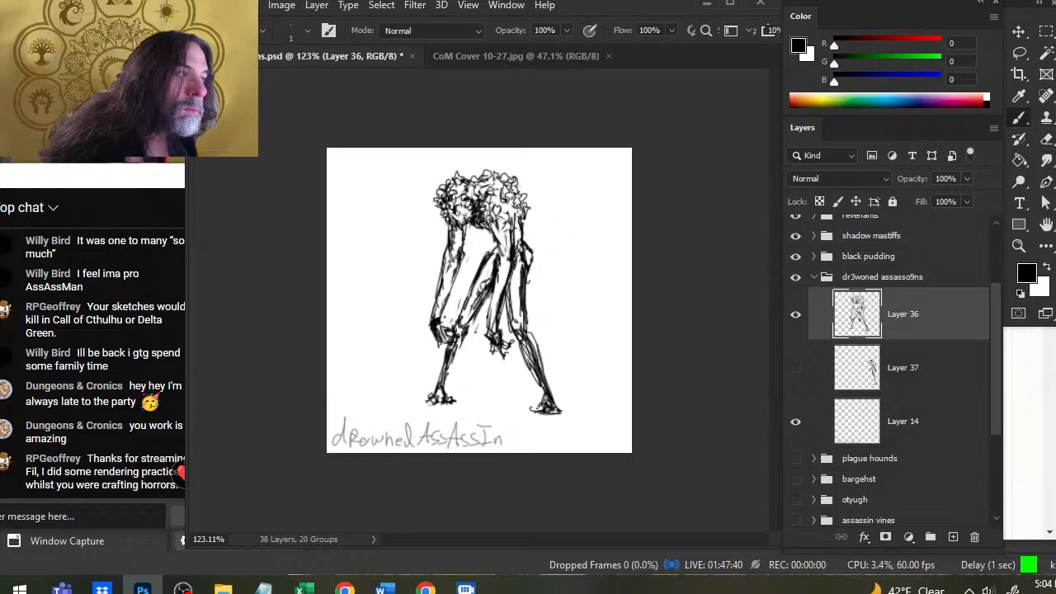
# - Erase the outer edge of the face below the curls and redraw the line running into the front arm
pyautogui.press('e')
pyautogui.click(445, 218)
pyautogui.press('b')
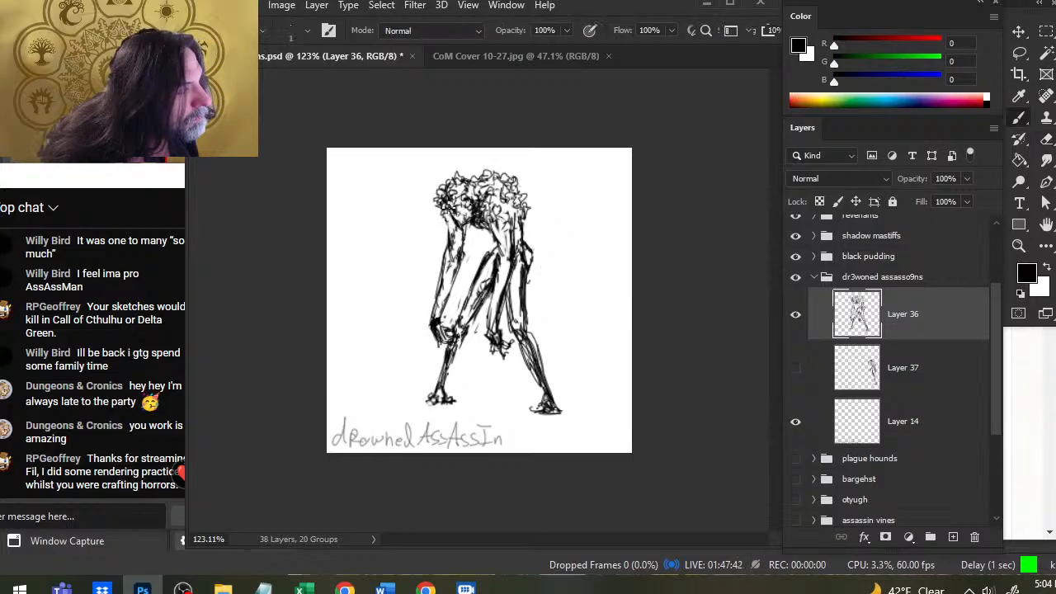
pyautogui.press('e')
pyautogui.moveTo(446, 214)
pyautogui.mouseDown()
pyautogui.moveTo(449, 250)
pyautogui.moveTo(448, 236)
pyautogui.mouseUp()
pyautogui.press('b')
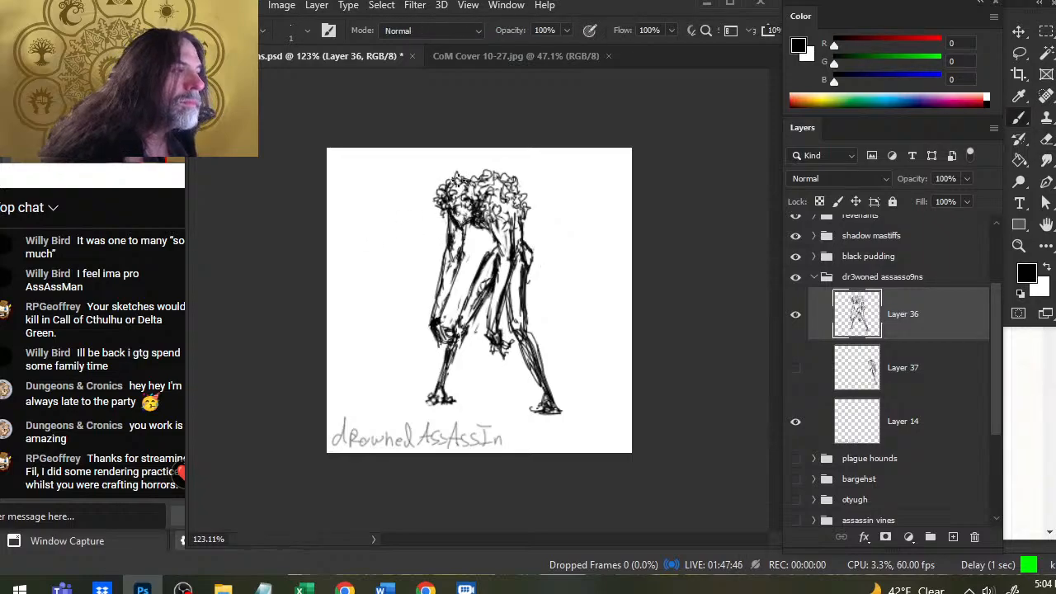
# - Rework the small features in the middle of the face with alternating eraser and brush strokes
pyautogui.press('e')
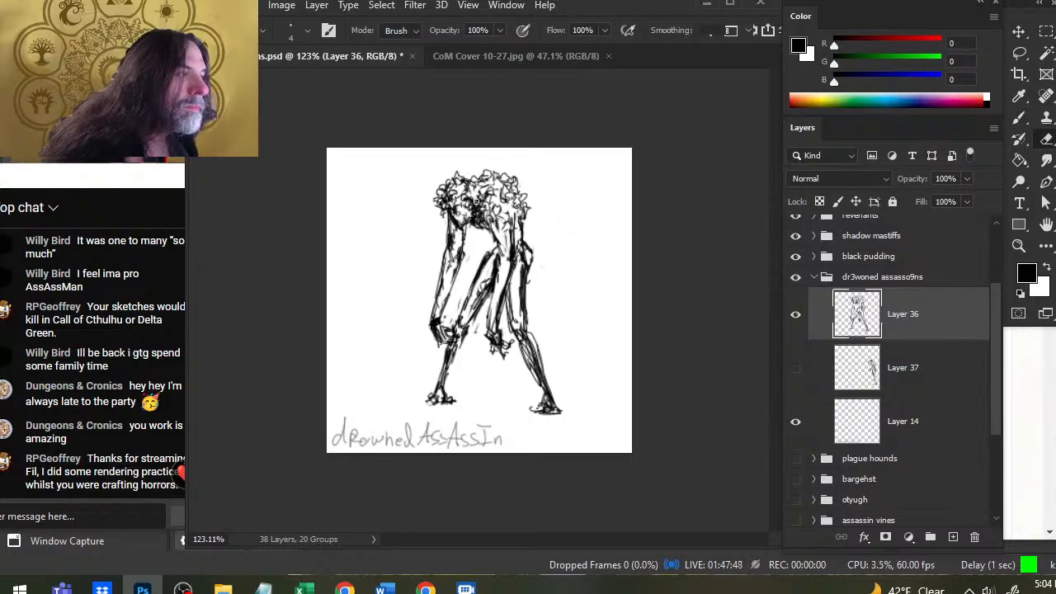
pyautogui.press('b')
pyautogui.press('e')
pyautogui.press('b')
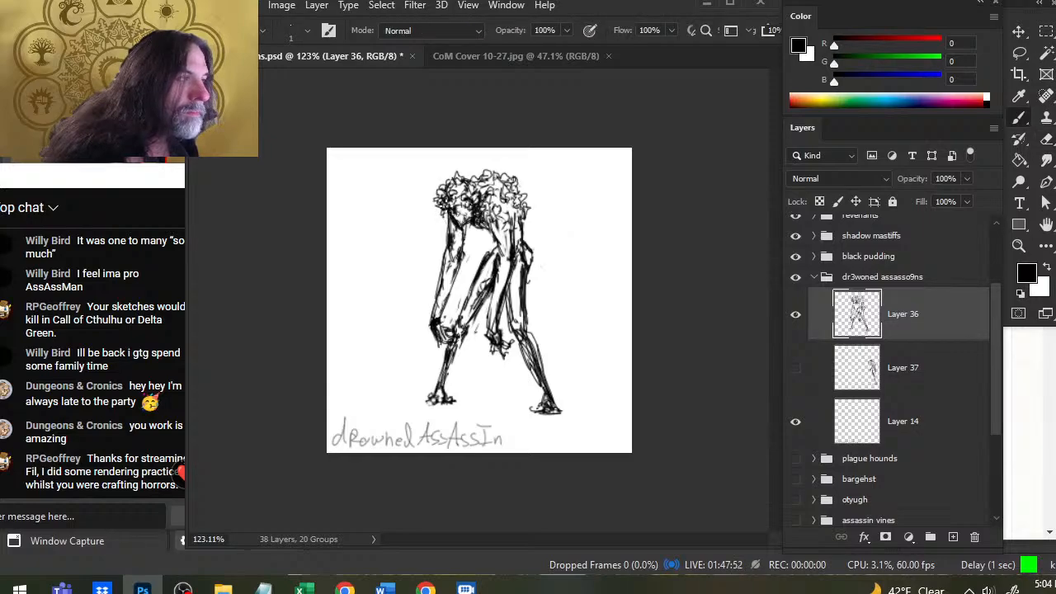
pyautogui.press('e')
pyautogui.press('b')
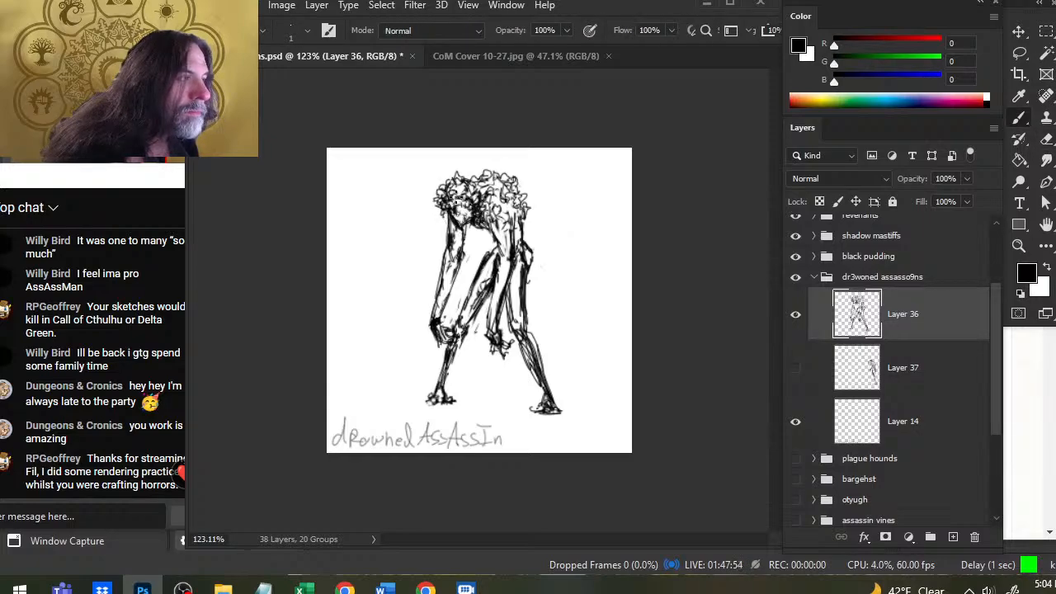
pyautogui.press('e')
pyautogui.press('b')
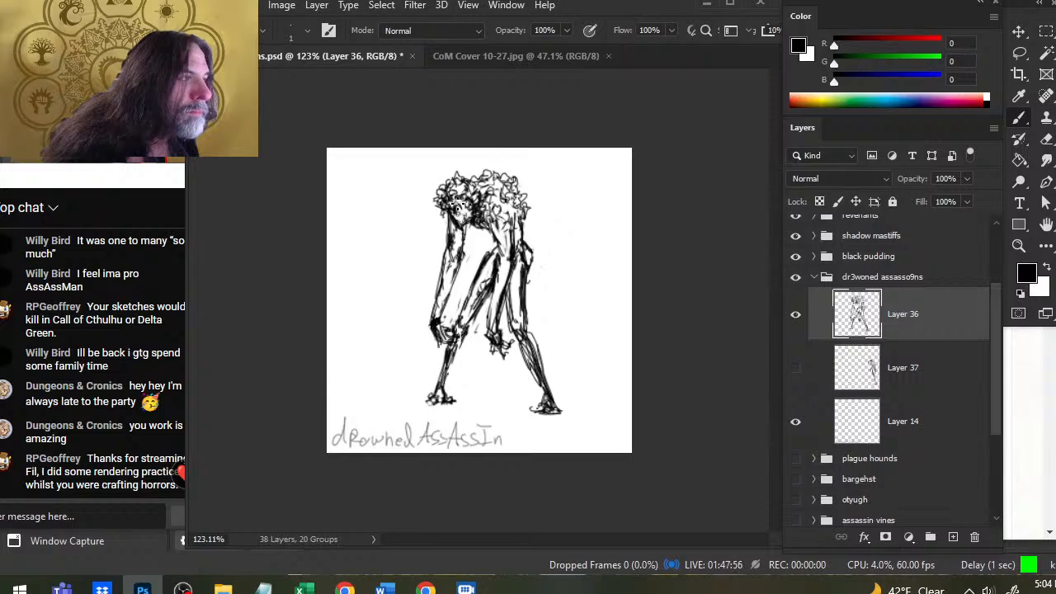
# - Refine the lower face down to the chin, just above the front arm, by erasing and redrawing fine lines
pyautogui.press('e')
pyautogui.press('b')
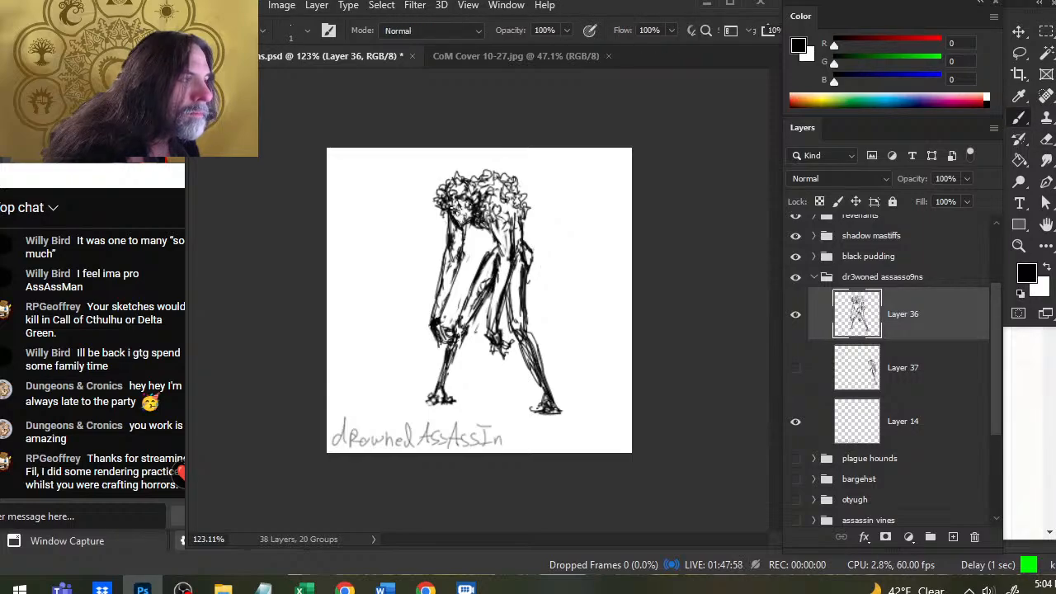
pyautogui.press('e')
pyautogui.press('b')
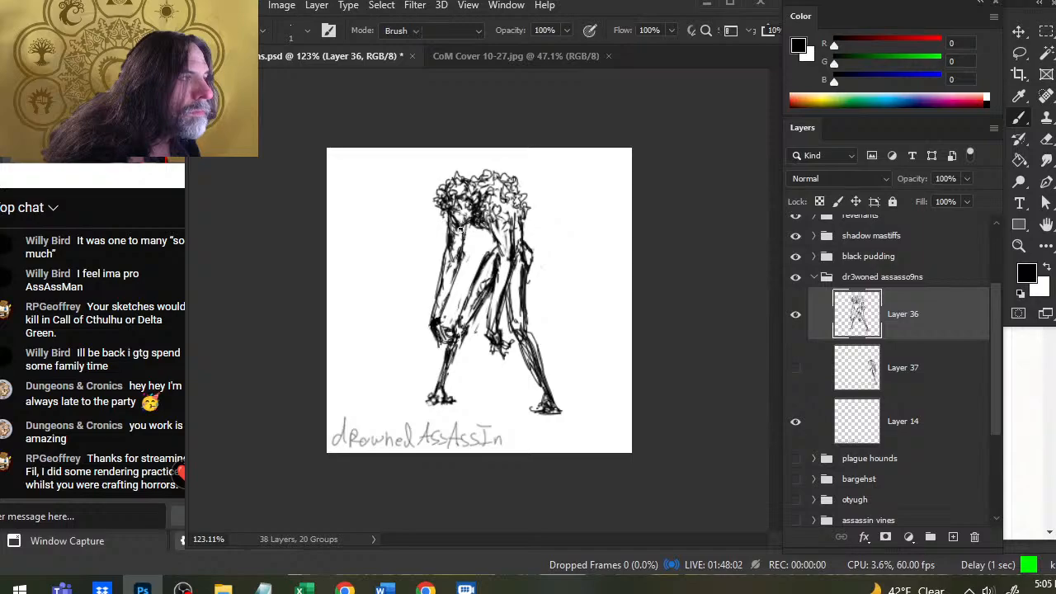
pyautogui.press('e')
pyautogui.press('b')
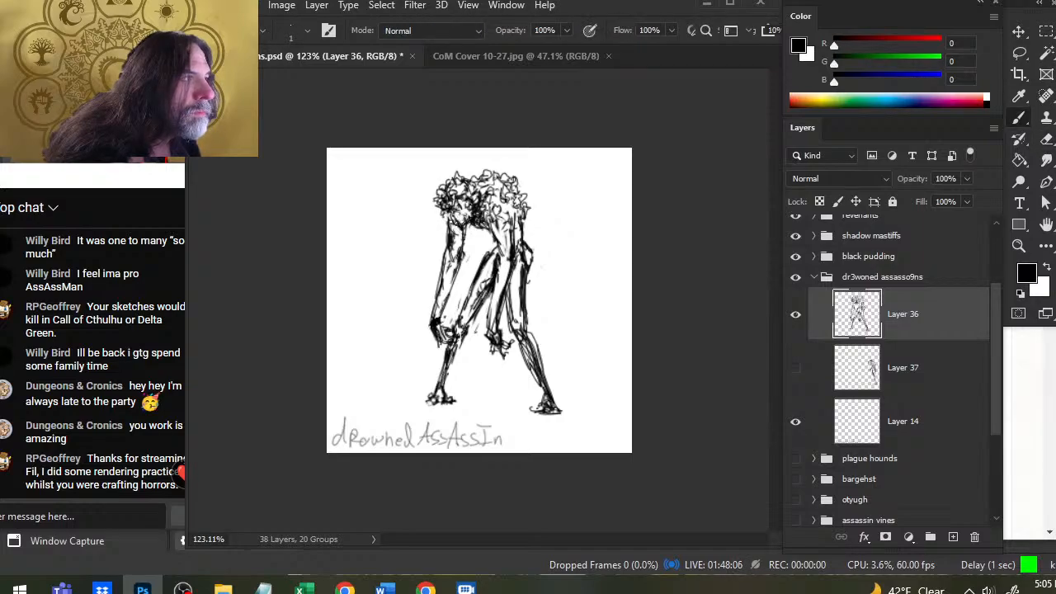
# - Reshape the outer cheek and jawline below the hanging curls with small erasures and fresh brush marks
pyautogui.press('e')
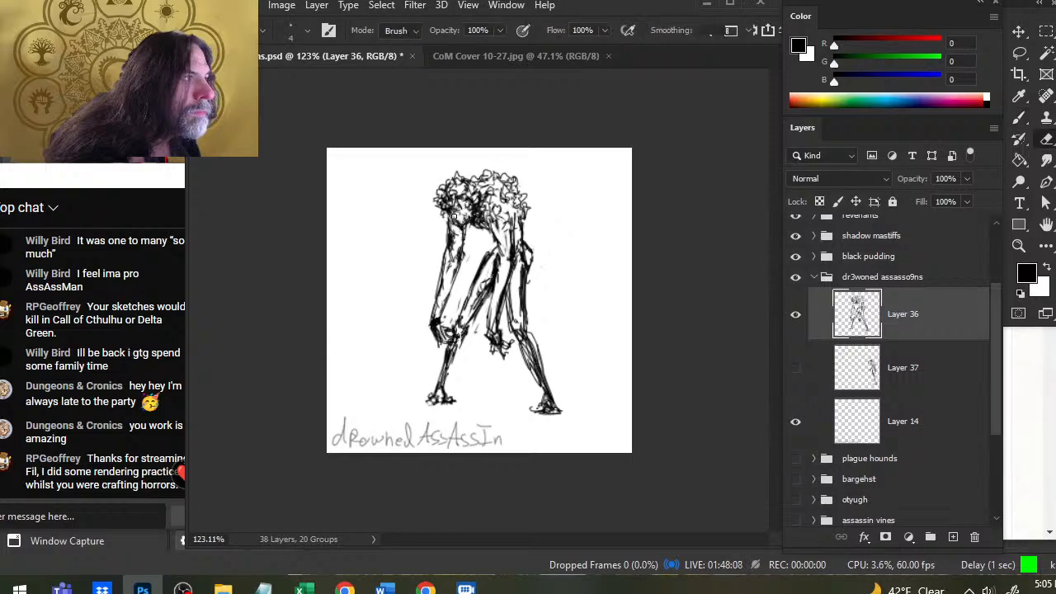
pyautogui.press('b')
pyautogui.press('e')
pyautogui.press('b')
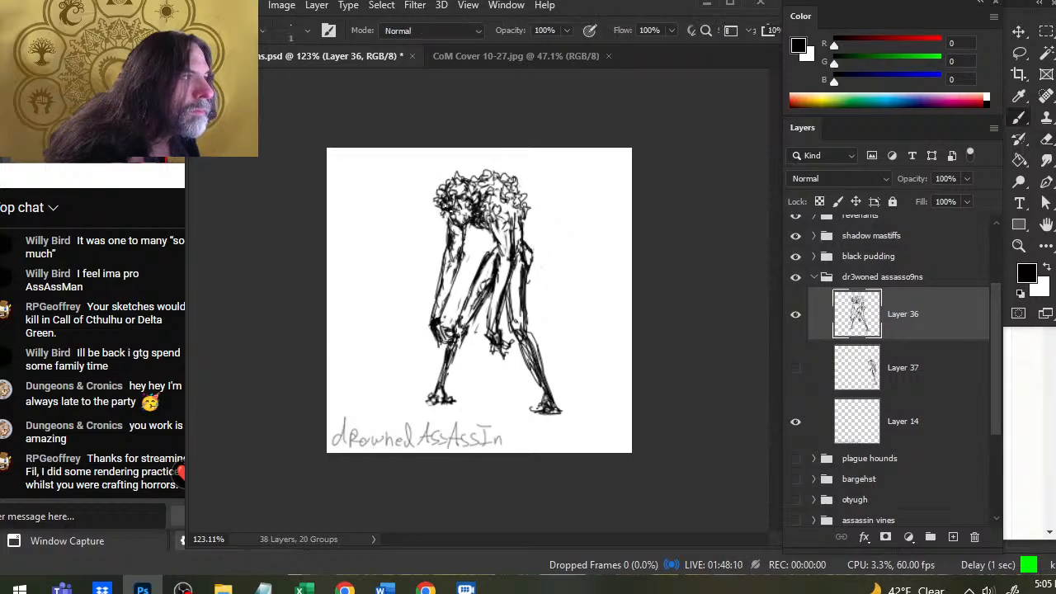
pyautogui.press('e')
pyautogui.press('b')
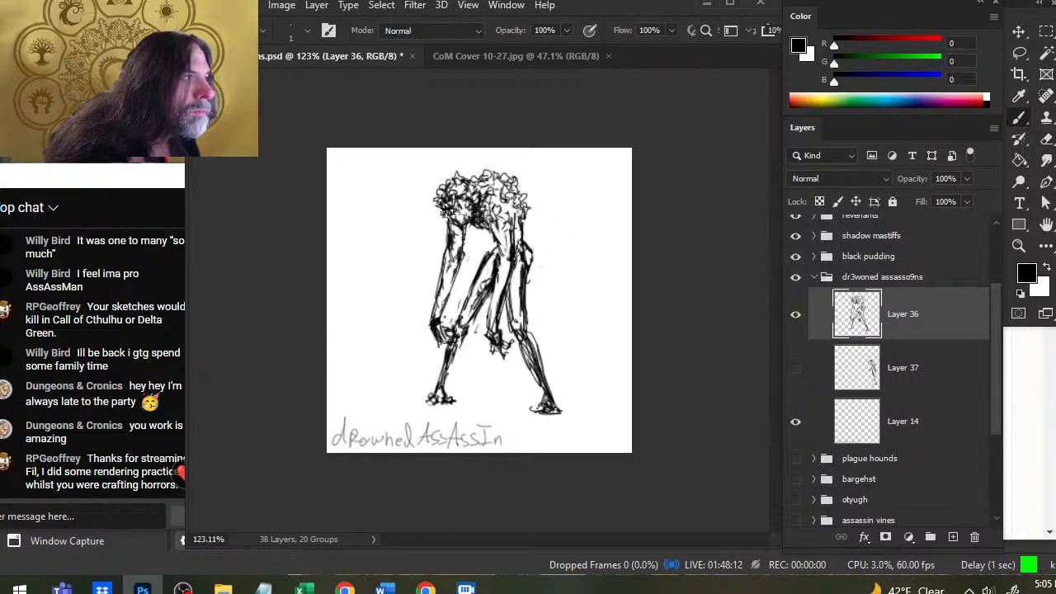
pyautogui.press('e')
pyautogui.press('b')
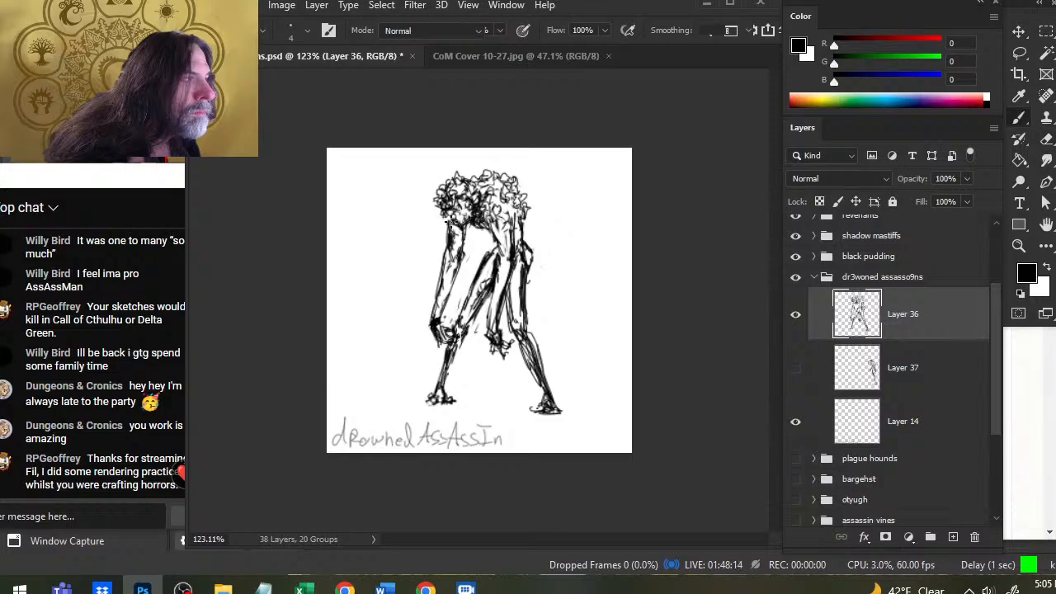
pyautogui.press('e')
pyautogui.press('b')
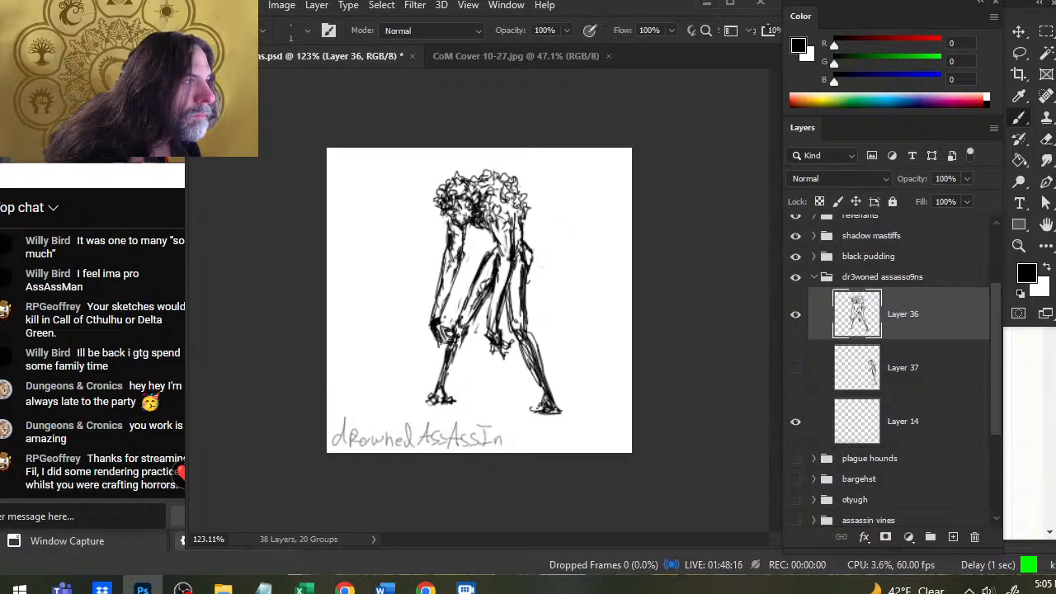
# - Lighten the inner side of the face beside the dark hair and redraw the edge between them
pyautogui.press('e')
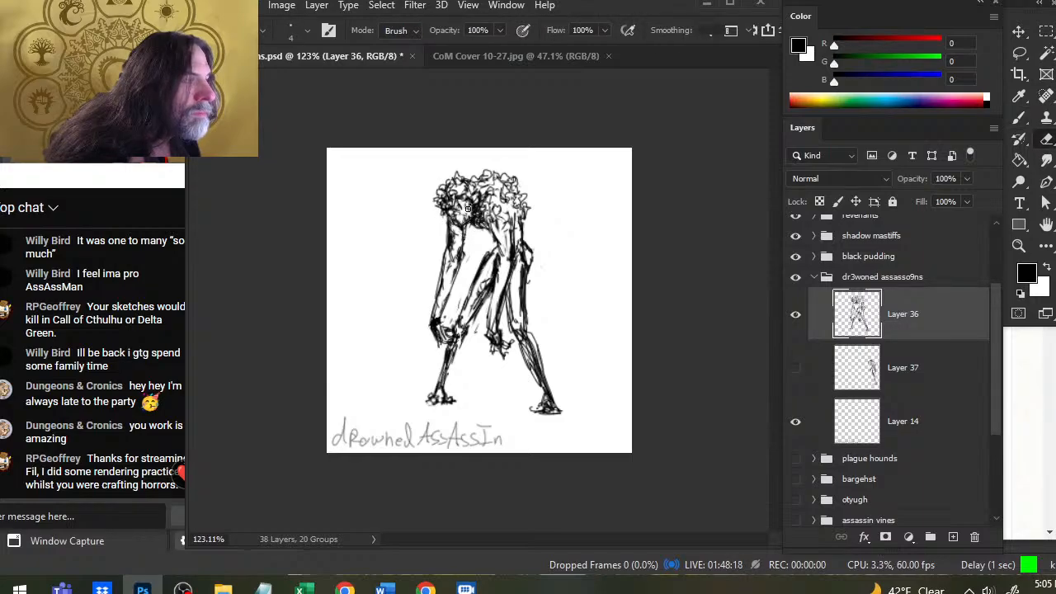
pyautogui.press('b')
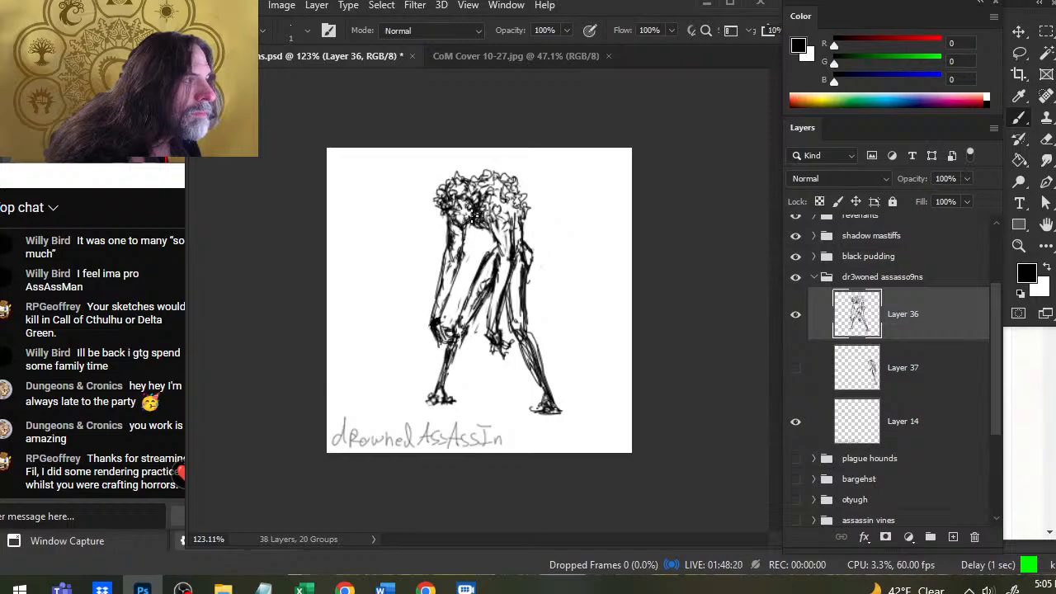
pyautogui.press('e')
pyautogui.press('b')
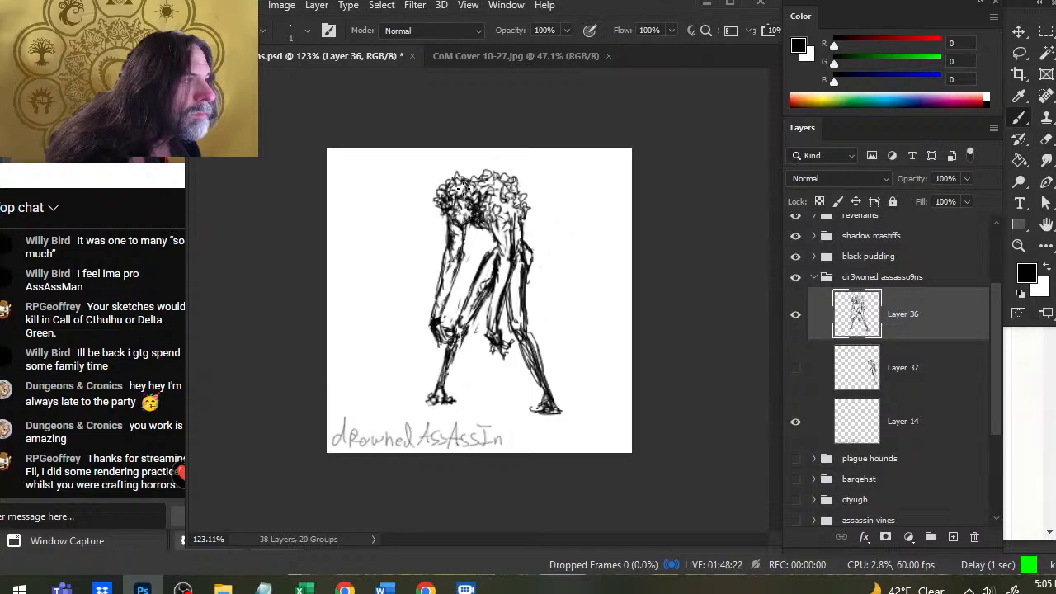
pyautogui.press('e')
pyautogui.press('b')
# - Adjust the dark hair mass behind the jaw with the eraser and darken it with dense brush strokes
pyautogui.press('e')
pyautogui.press('b')
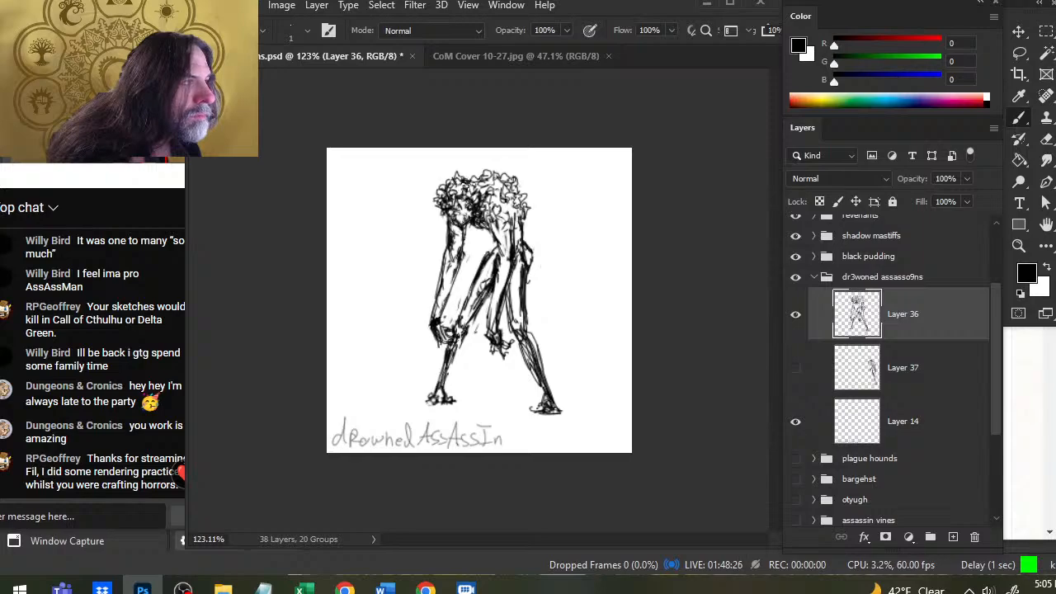
pyautogui.press('e')
pyautogui.press('b')
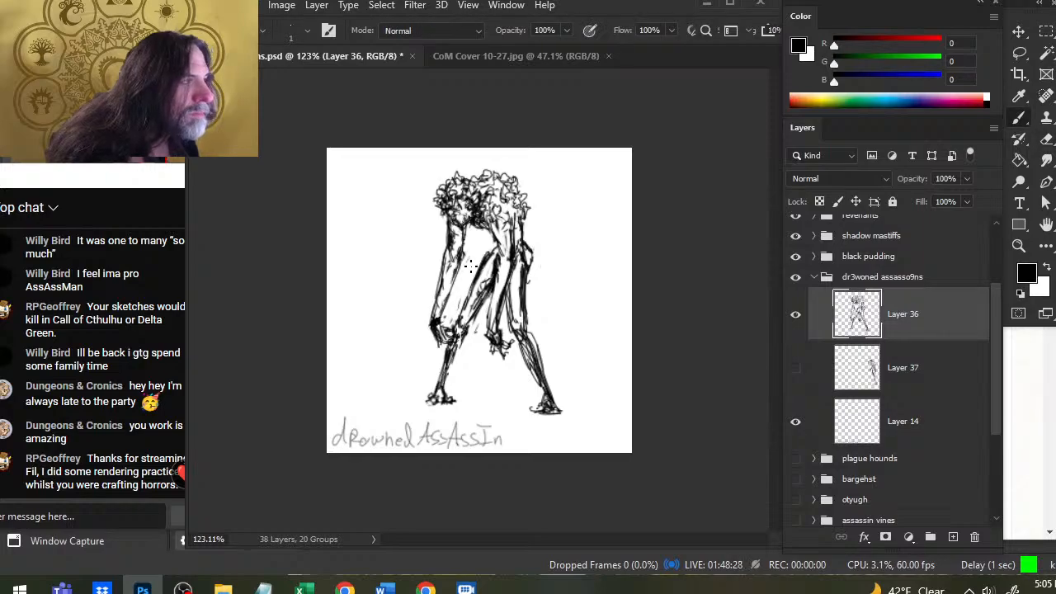
pyautogui.press('e')
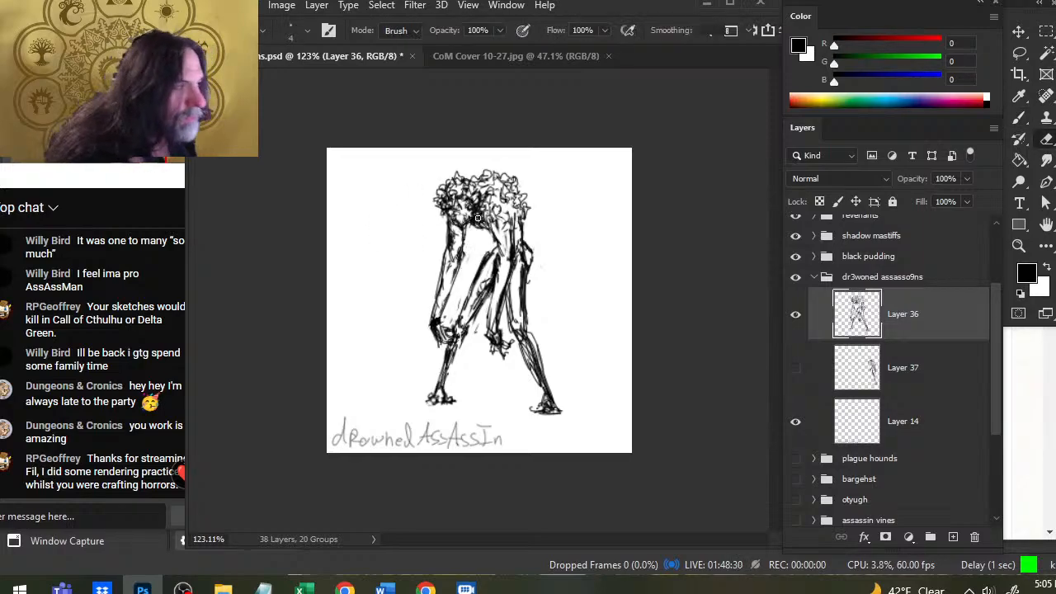
pyautogui.press('b')
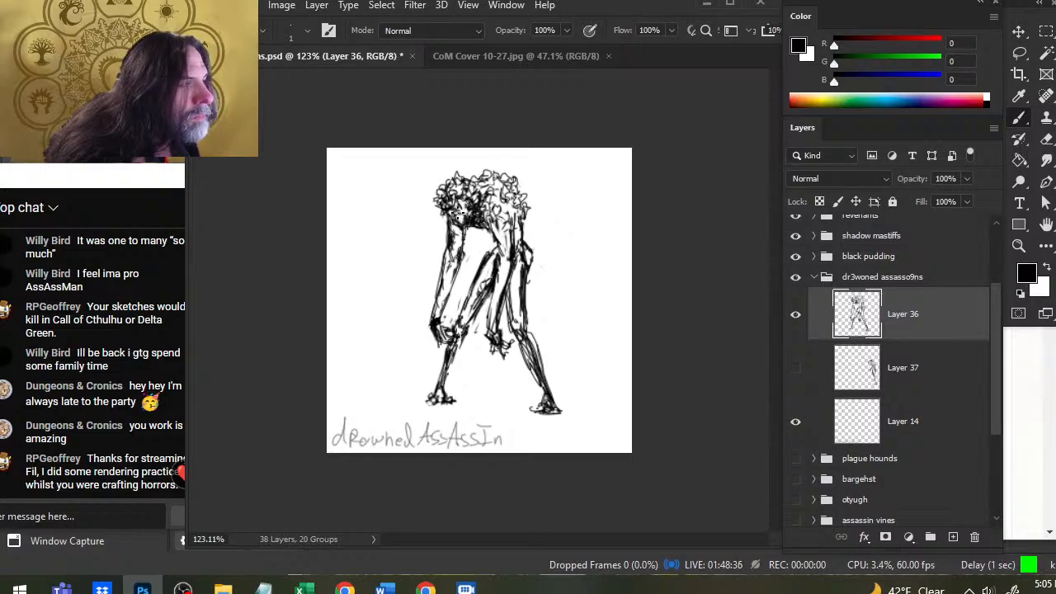
# - Erase small spots around the mouth and draw a short dark diagonal stroke across the lower face
pyautogui.press('e')
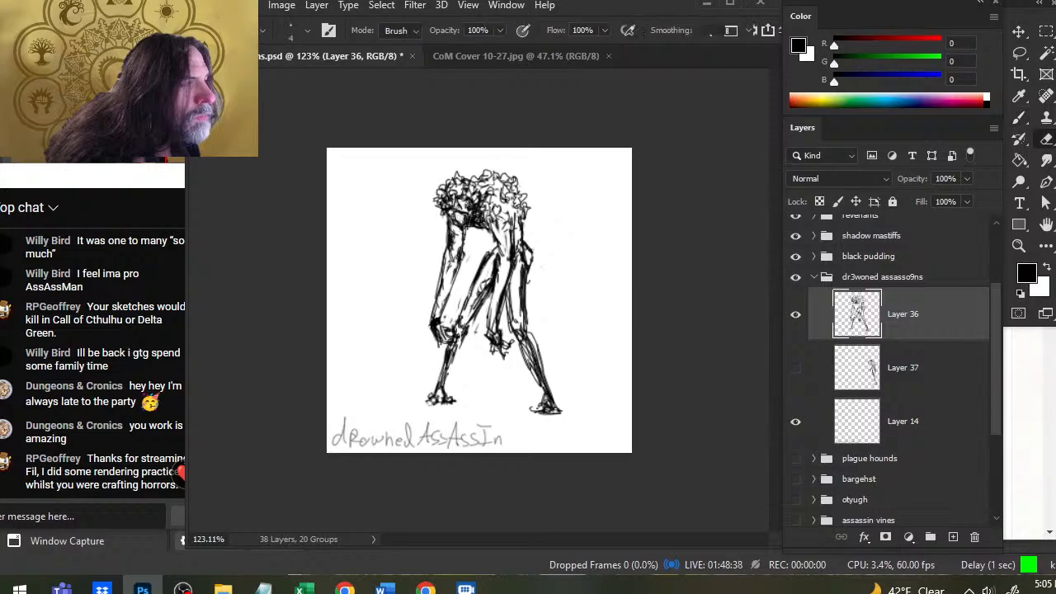
pyautogui.press('b')
pyautogui.press('e')
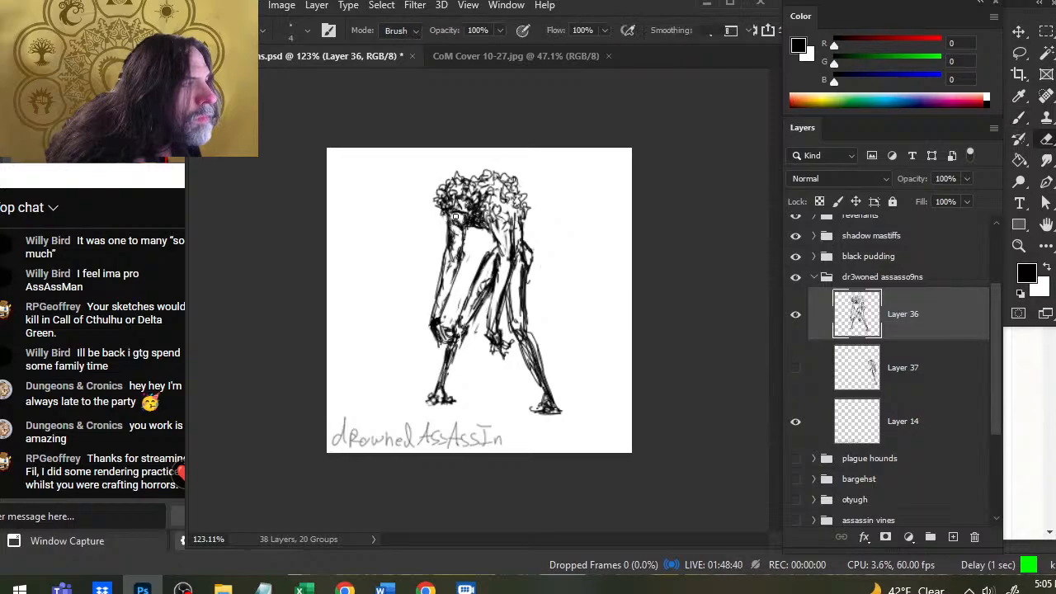
pyautogui.press('b')
pyautogui.moveTo(449, 216); pyautogui.dragTo(459, 224)
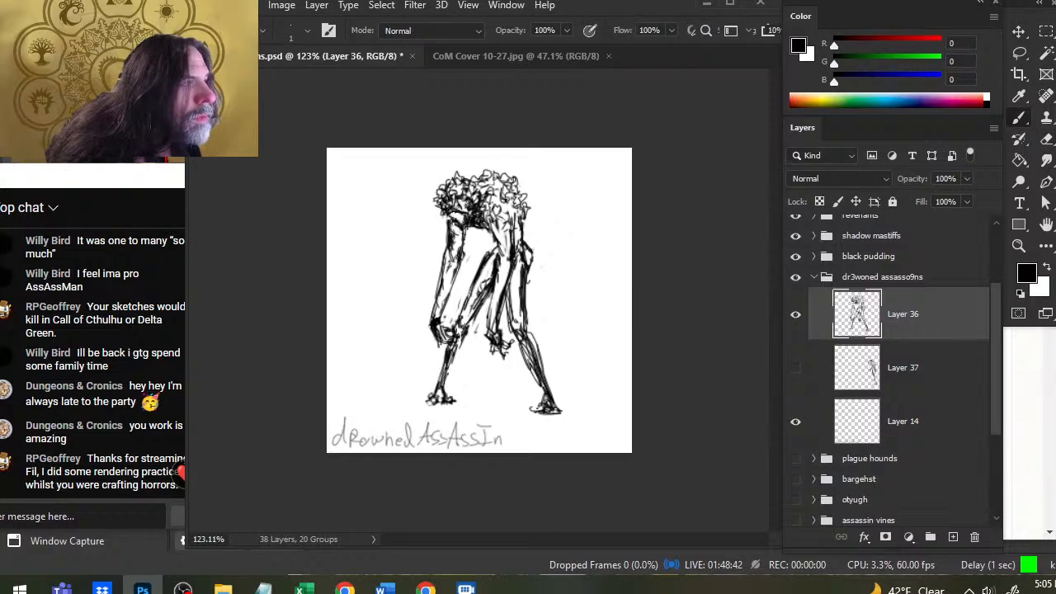
pyautogui.press('e')
pyautogui.press('b')
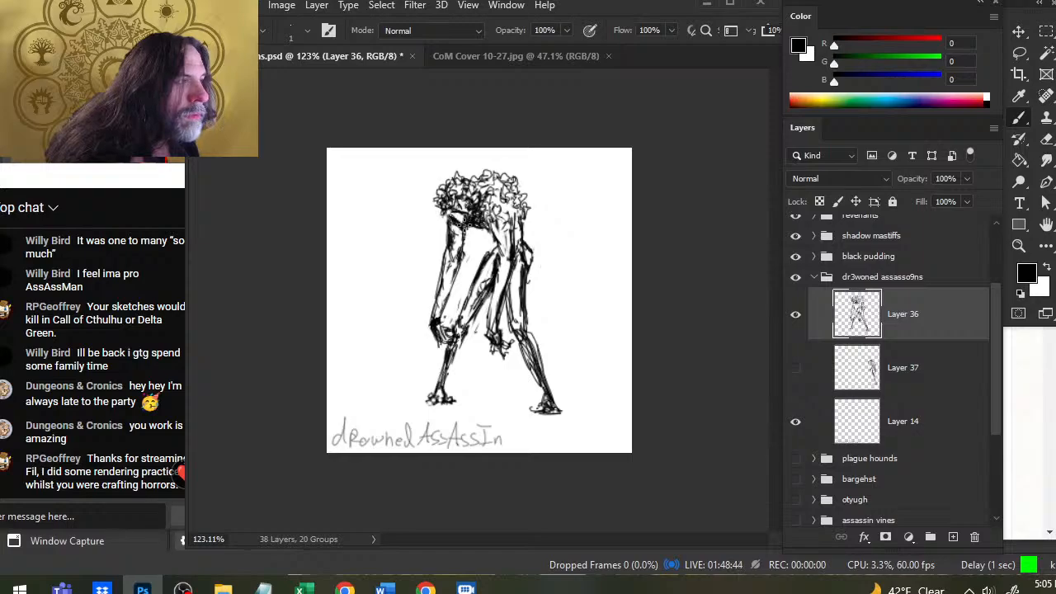
# - Rework the mouth area of the hanging face with small erasures and short dark brush strokes
pyautogui.press('e')
pyautogui.press('b')
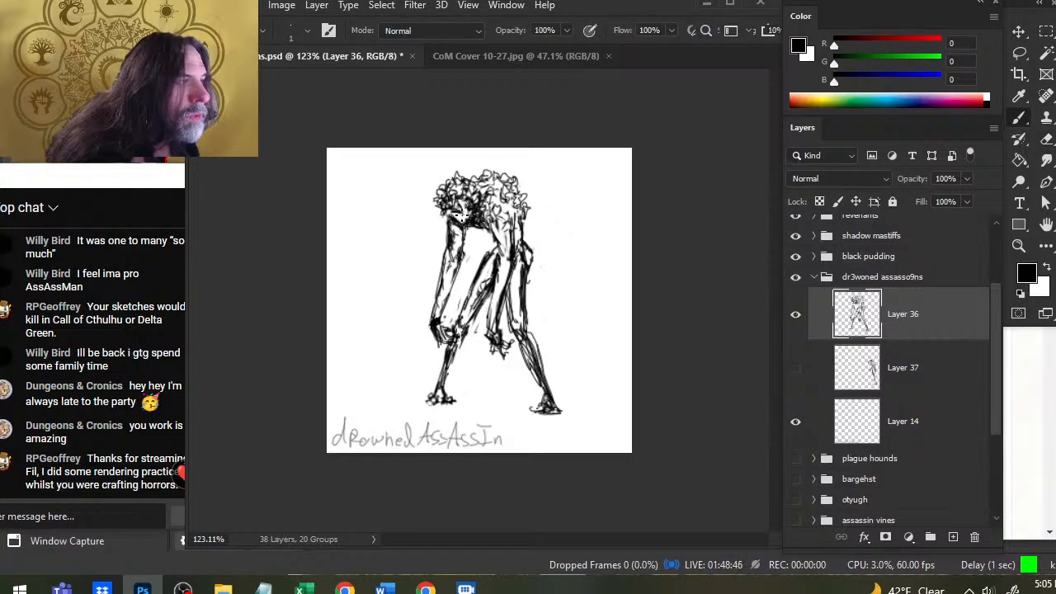
pyautogui.moveTo(454, 221); pyautogui.dragTo(464, 218)
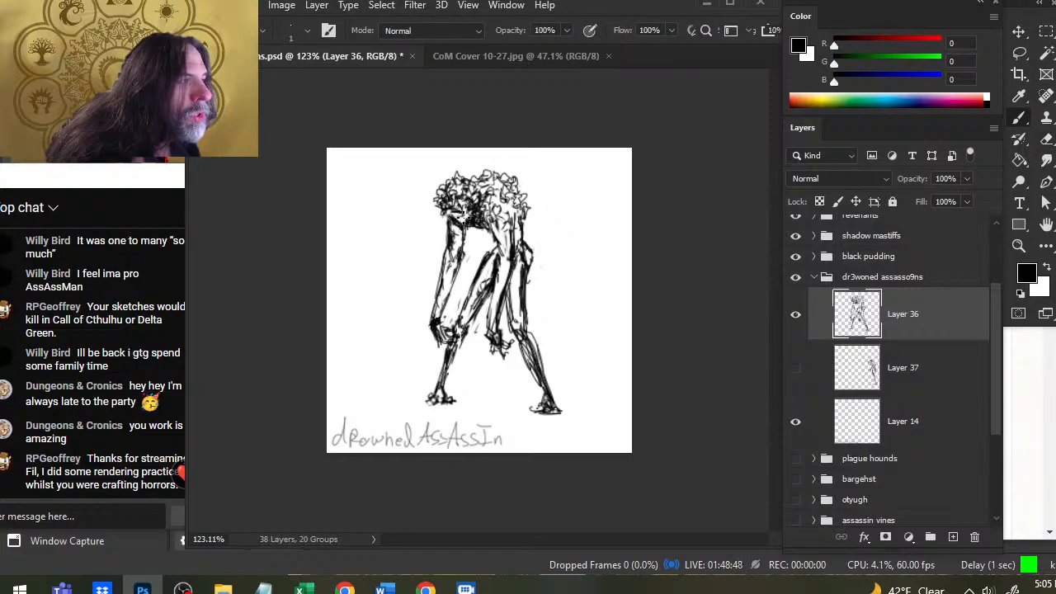
pyautogui.press('e')
pyautogui.press('b')
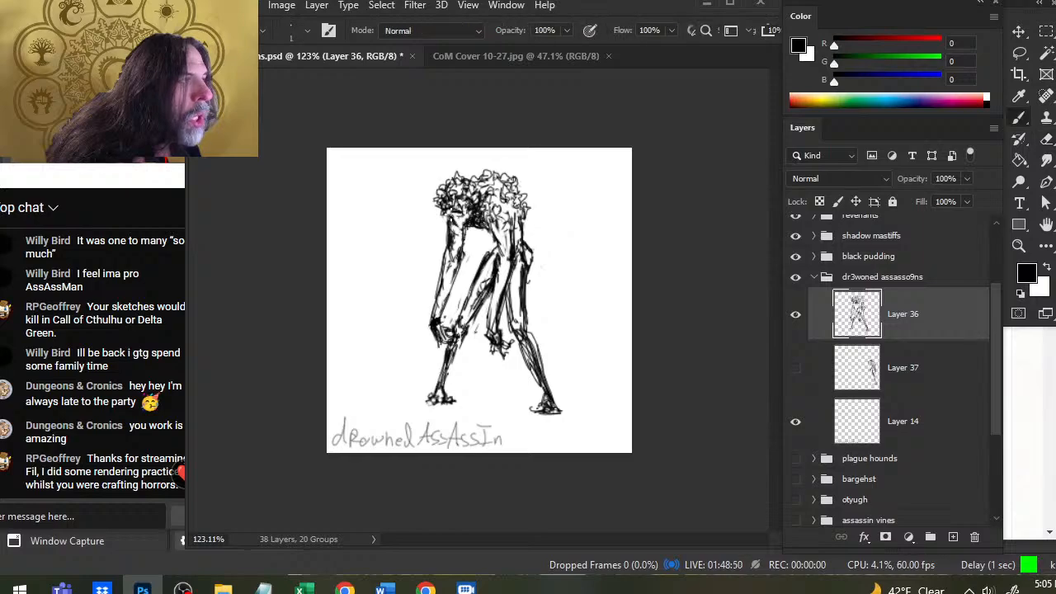
pyautogui.moveTo(455, 216); pyautogui.dragTo(460, 223)
# - Darken the lower face and add dense strands hanging from it over the top of the front arm
pyautogui.press('e')
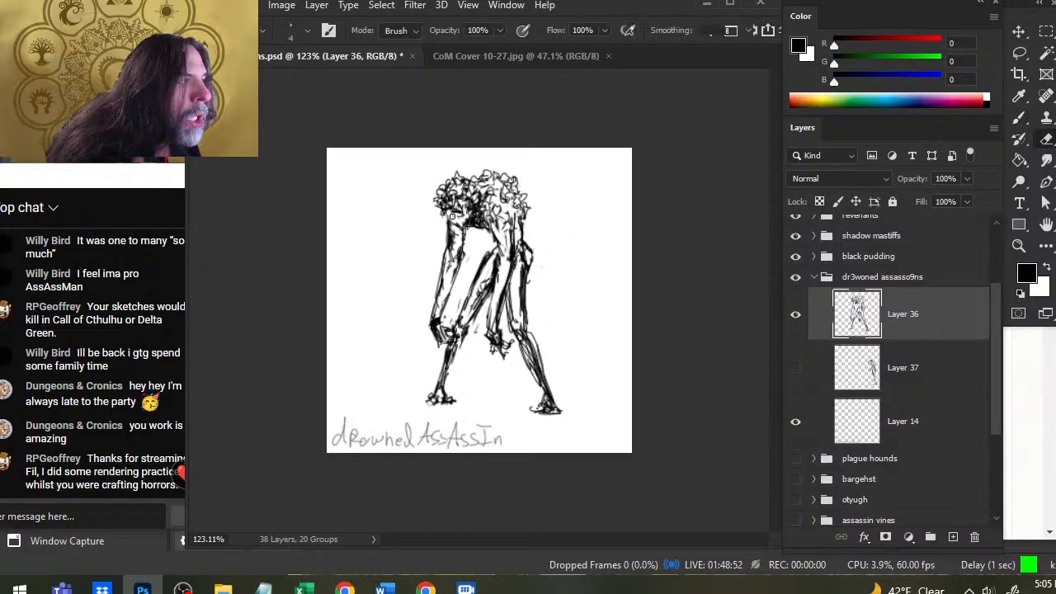
pyautogui.press('b')
pyautogui.moveTo(458, 219); pyautogui.dragTo(475, 217)
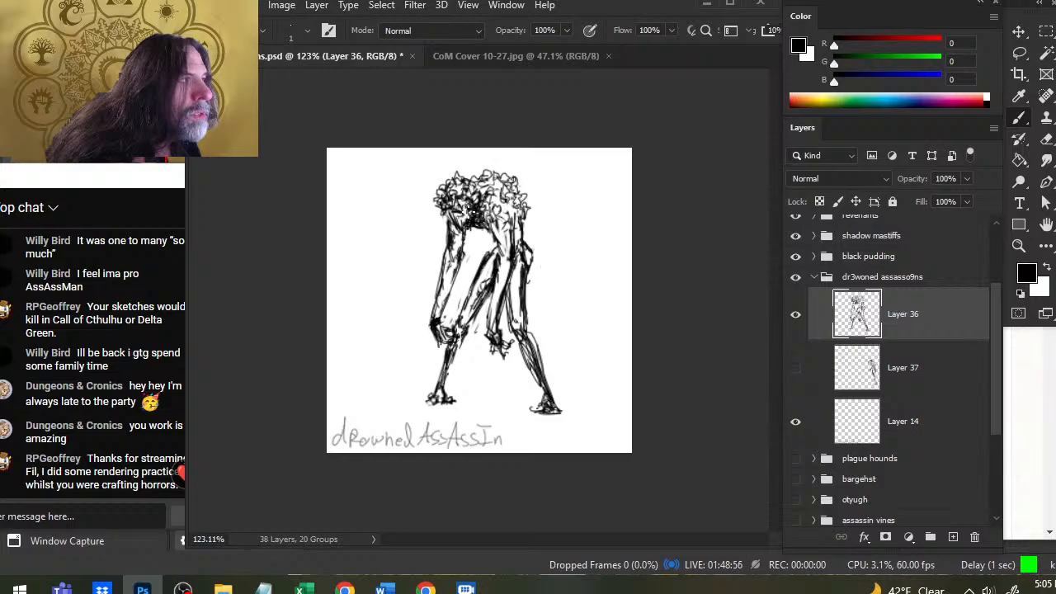
pyautogui.press('e')
pyautogui.press('b')
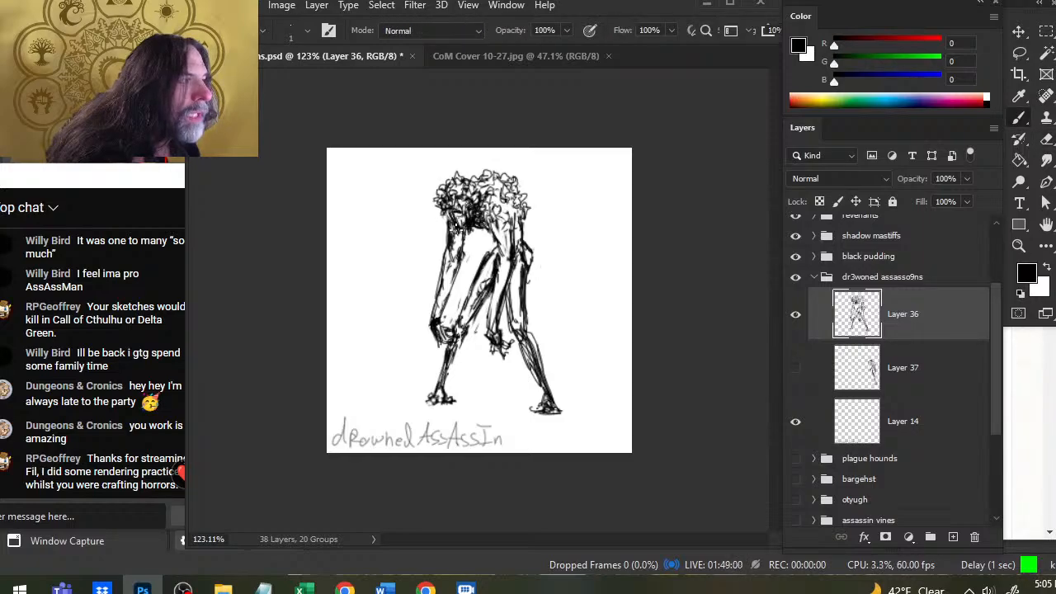
pyautogui.moveTo(450, 204)
pyautogui.mouseDown()
pyautogui.moveTo(446, 227)
pyautogui.moveTo(470, 233)
pyautogui.mouseUp()
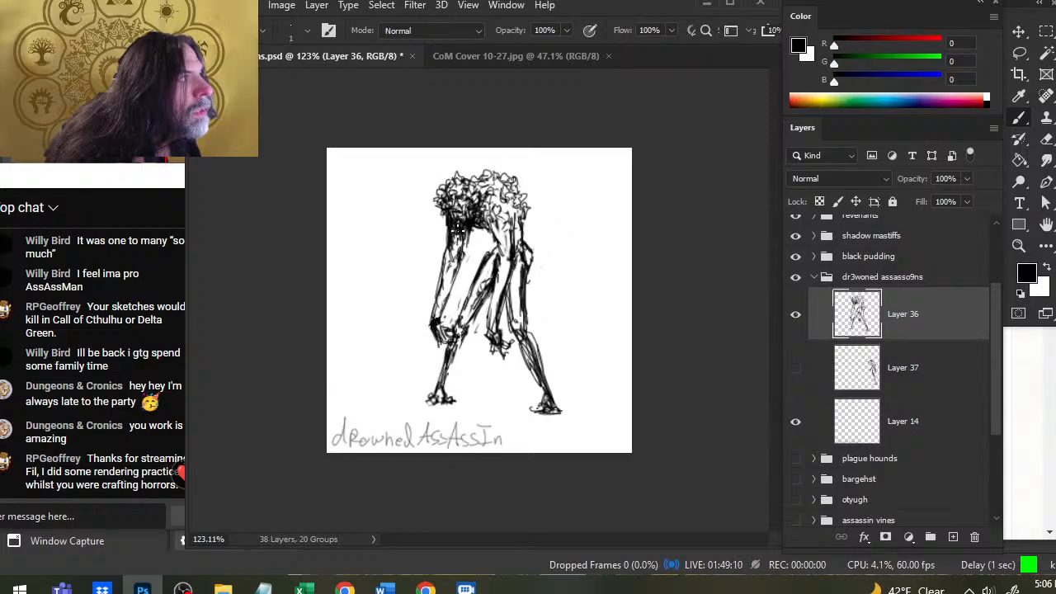
# - Break up the dark strands over the lower face with tiny erasures and retouch their outer edge with the brush
pyautogui.press('e')
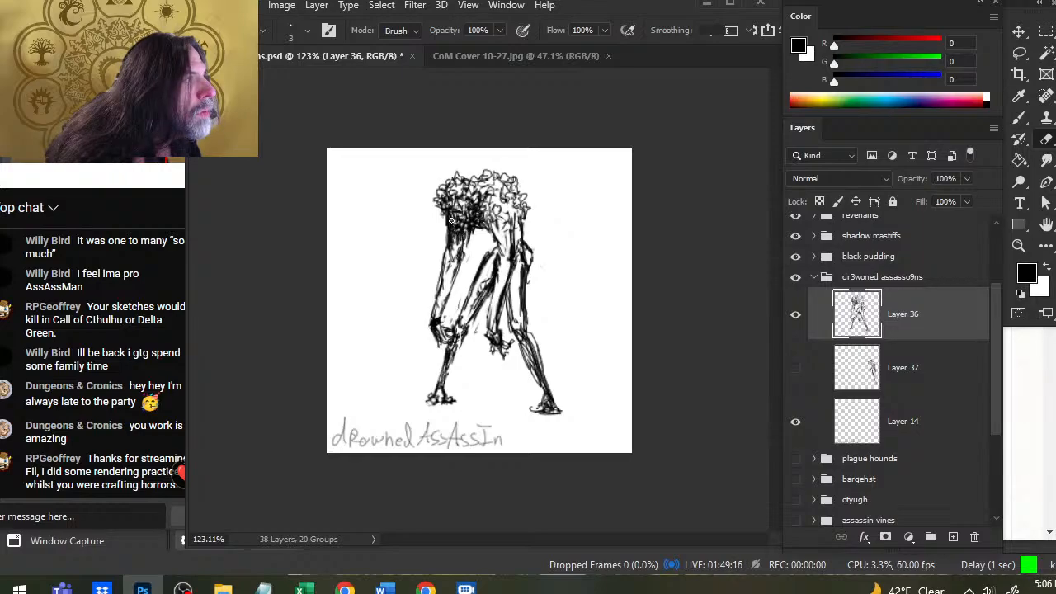
pyautogui.press('b')
pyautogui.press('e')
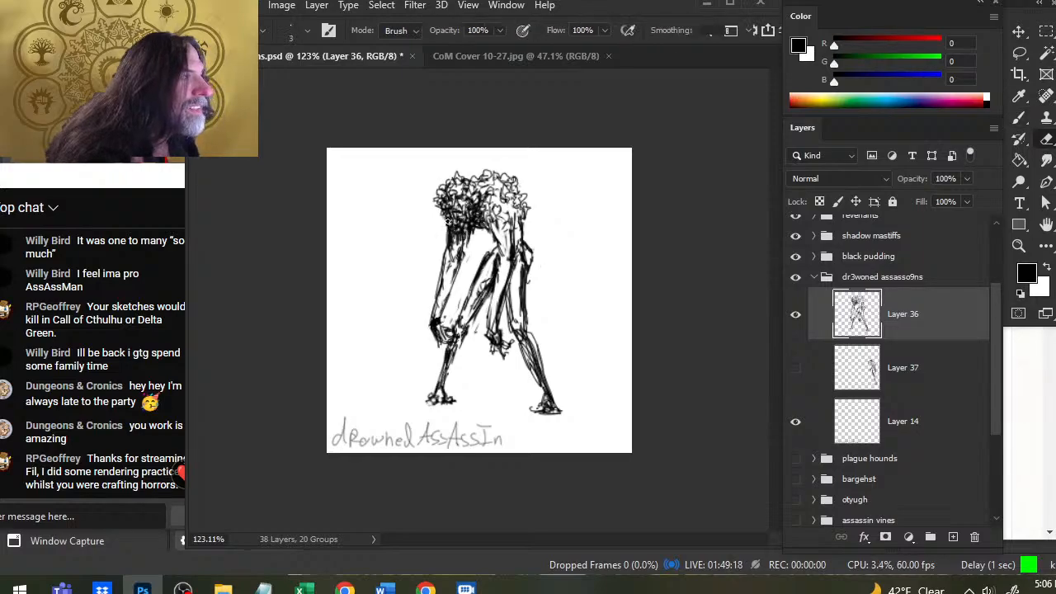
pyautogui.press('b')
pyautogui.press('e')
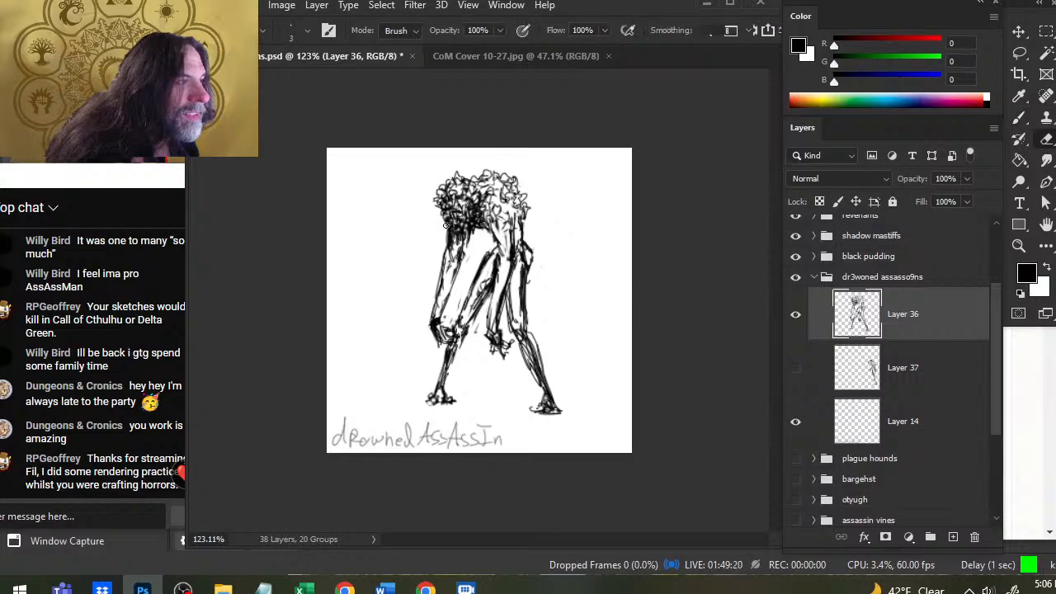
pyautogui.press('b')
pyautogui.press('e')
pyautogui.press('b')
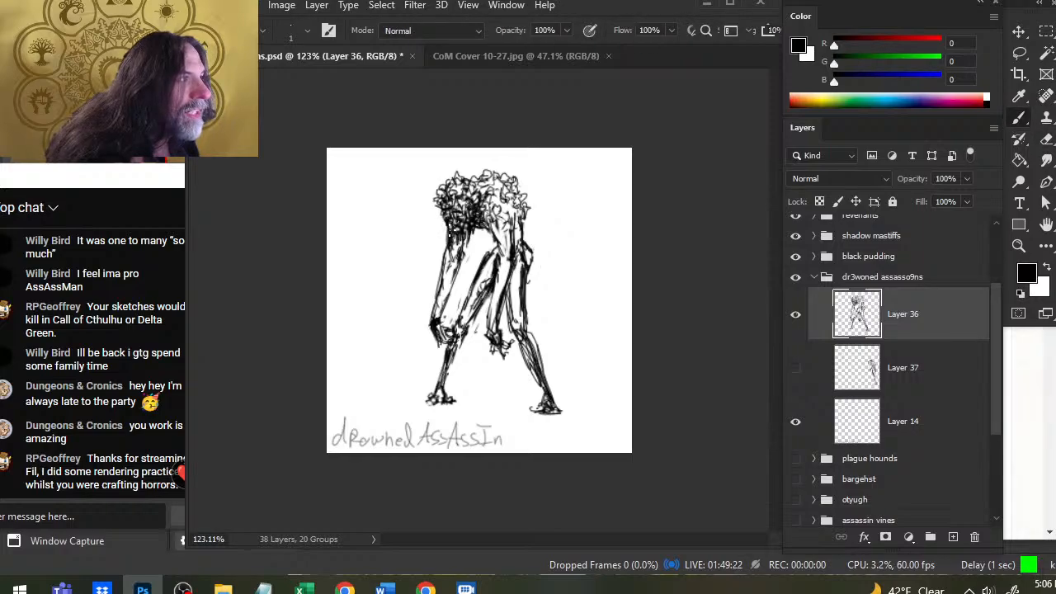
# - Clean up the head's outer edge below the curls with the eraser and redraw it with short dark vertical strokes
pyautogui.press('e')
pyautogui.press('b')
pyautogui.press('e')
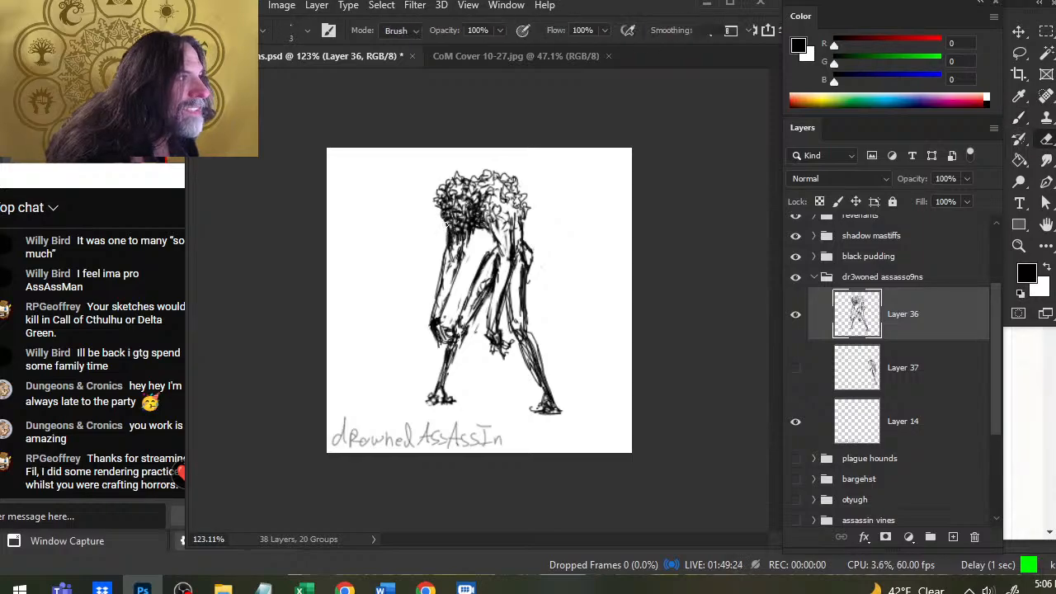
pyautogui.press('b')
pyautogui.press('e')
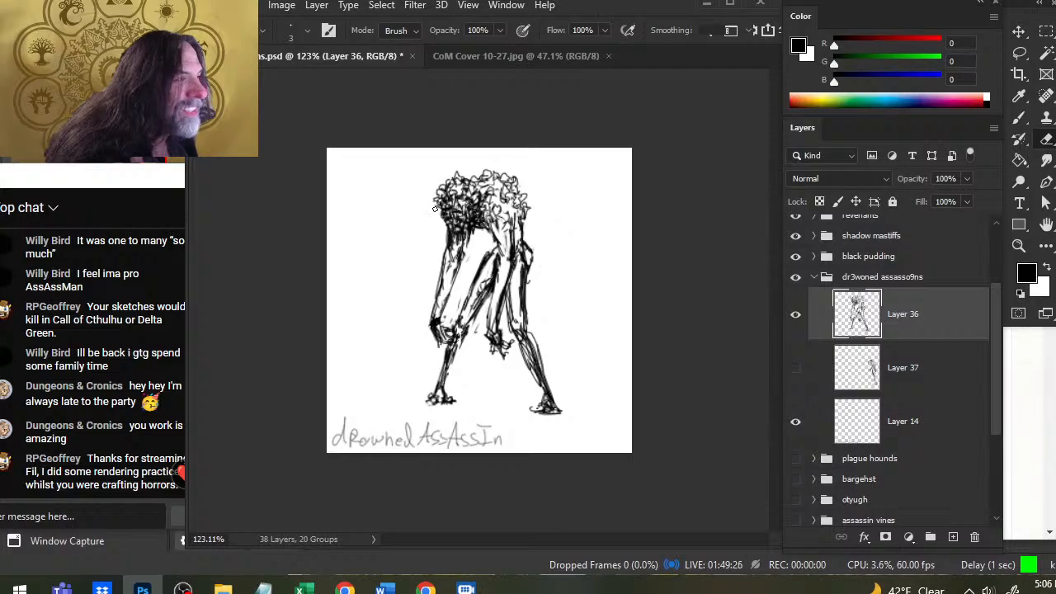
pyautogui.press('b')
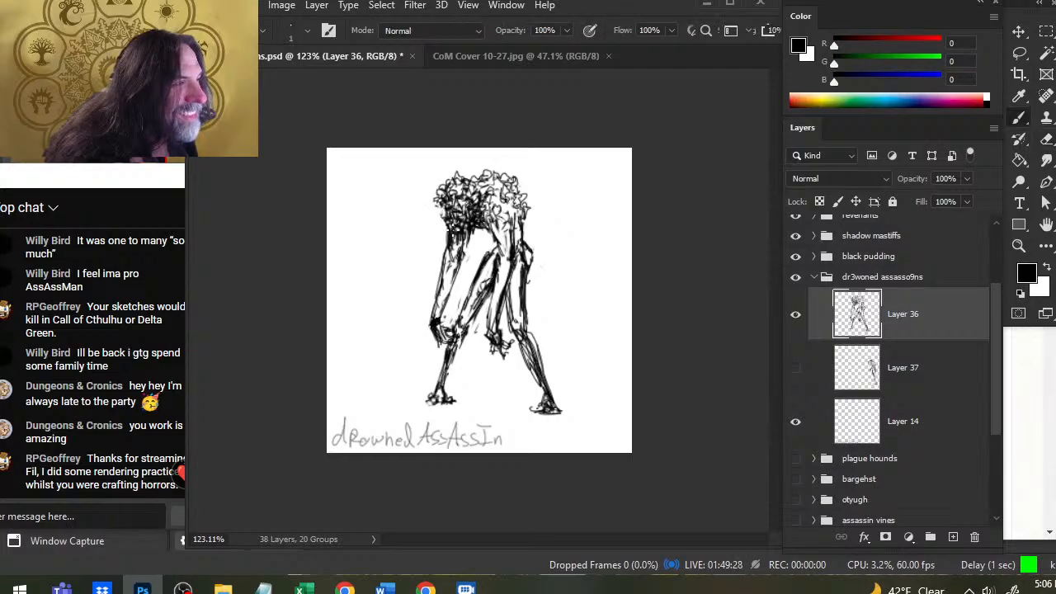
pyautogui.press('e')
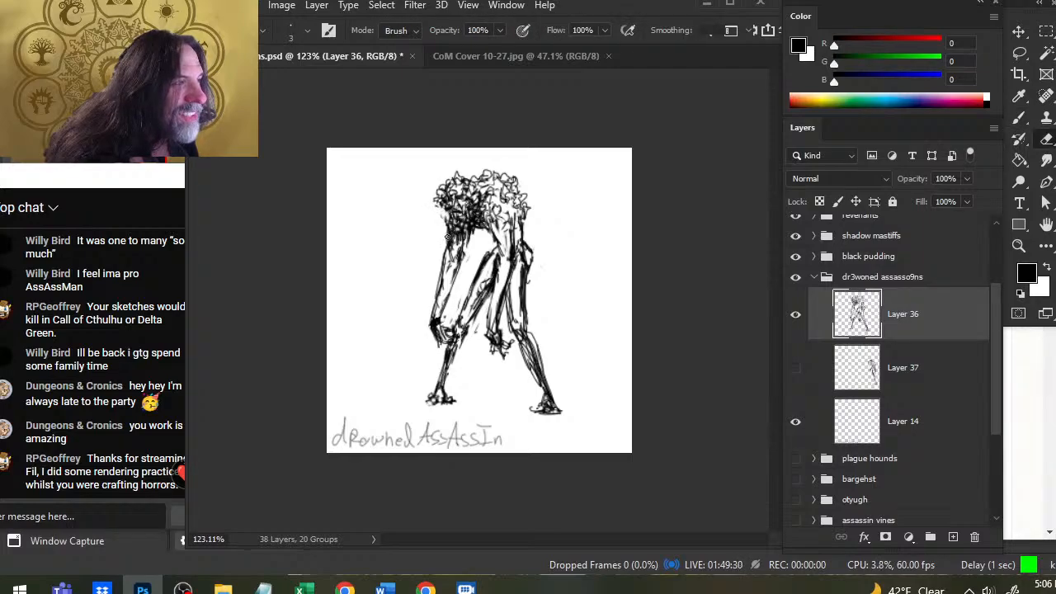
pyautogui.press('b')
pyautogui.moveTo(449, 211); pyautogui.dragTo(451, 228)
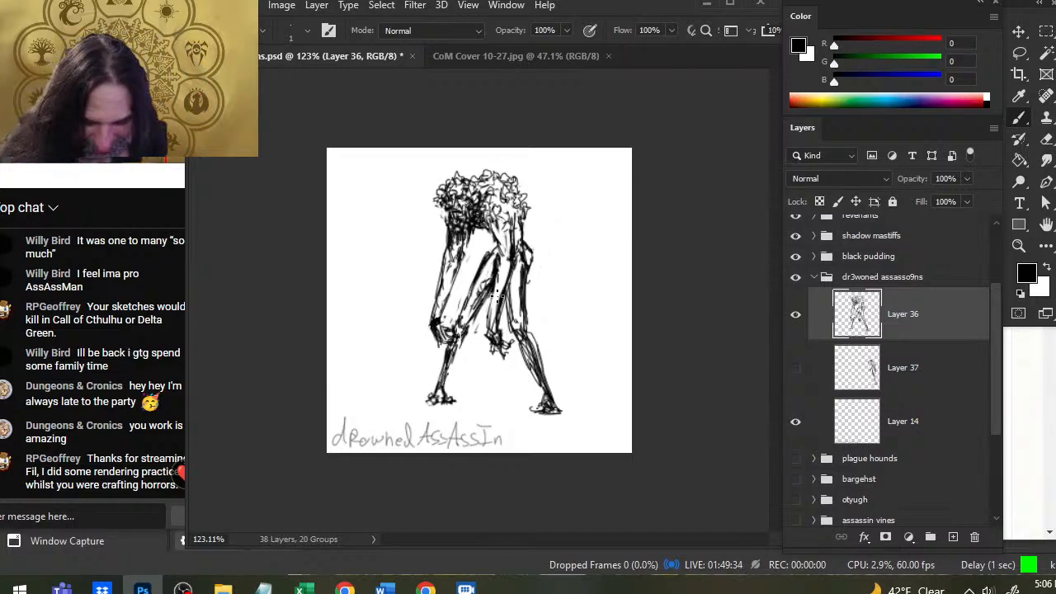
# - Free Transform the figure on Layer 36, enlarging it slightly and moving it up to fit the canvas above the title
pyautogui.press('z')
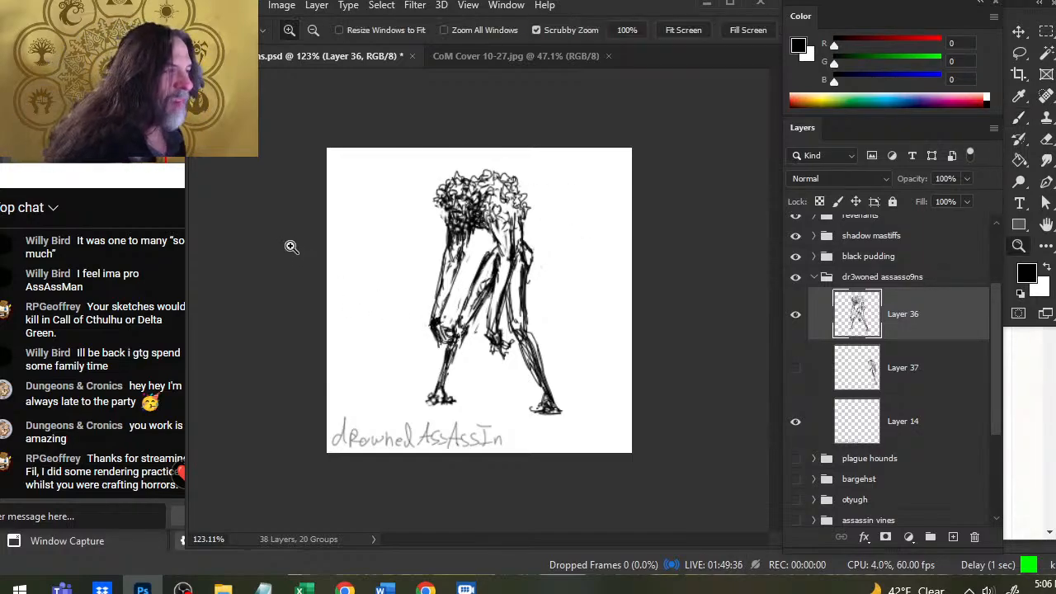
pyautogui.moveTo(465, 231); pyautogui.dragTo(506, 220)
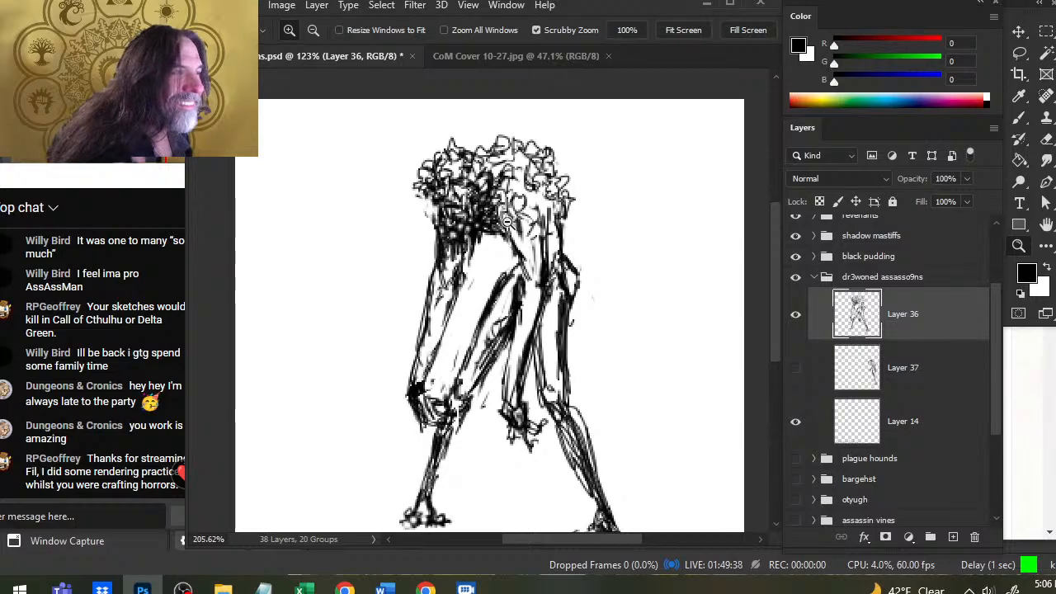
pyautogui.keyDown('alt'); pyautogui.click(506, 220); pyautogui.keyUp('alt')
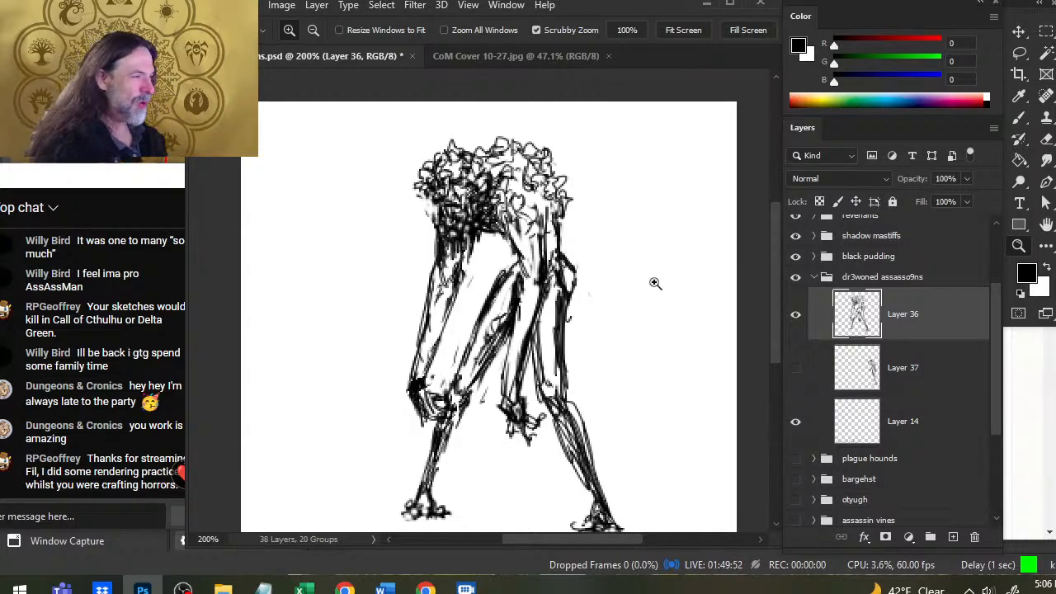
pyautogui.moveTo(655, 283); pyautogui.dragTo(466, 301)
pyautogui.press('l')
pyautogui.rightClick(448, 292)
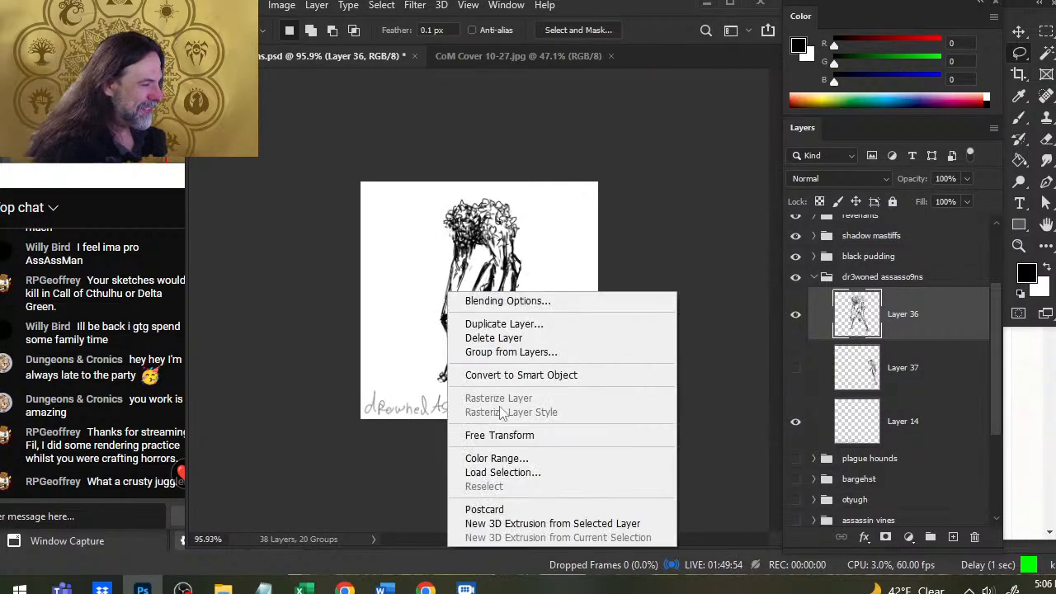
pyautogui.click(554, 437)
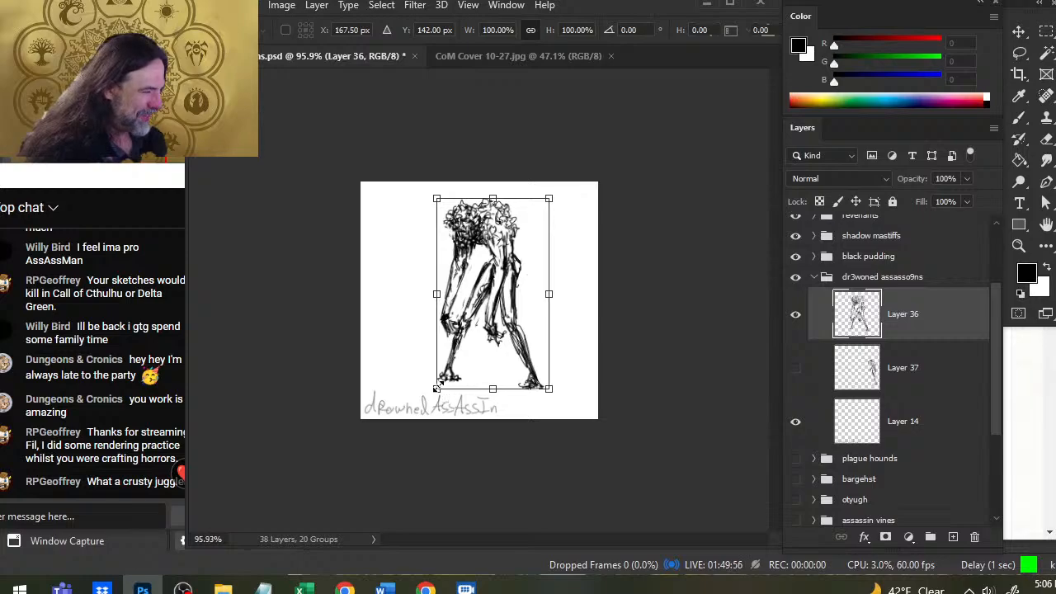
pyautogui.moveTo(437, 388); pyautogui.dragTo(427, 399)
pyautogui.moveTo(516, 357); pyautogui.dragTo(517, 347)
pyautogui.press('Return')
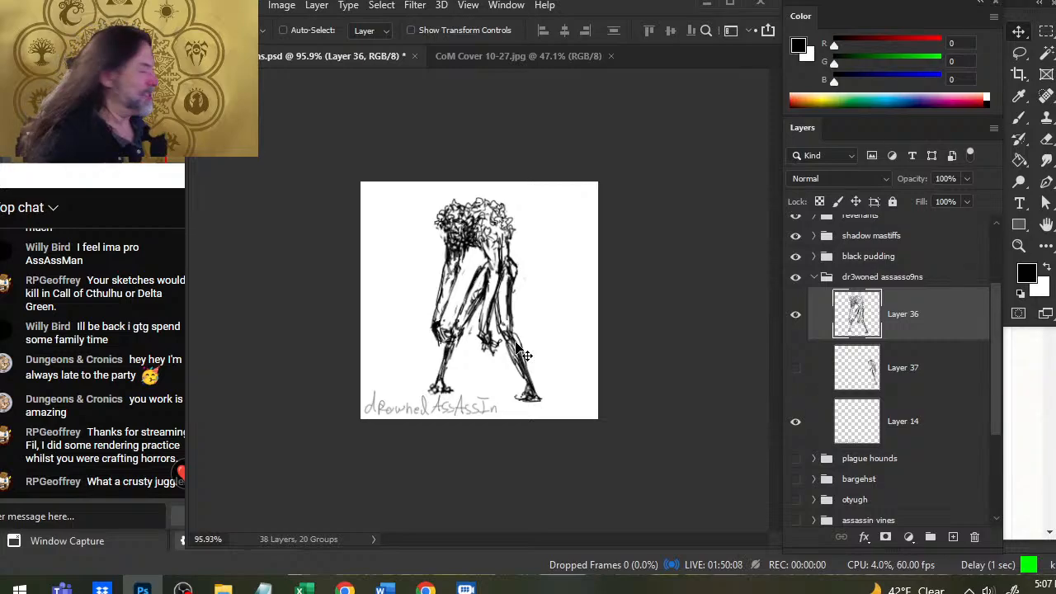
# - Collapse the "dr3woned assasso9ns" layer group and save the document
pyautogui.click(821, 279)
pyautogui.click(814, 277)
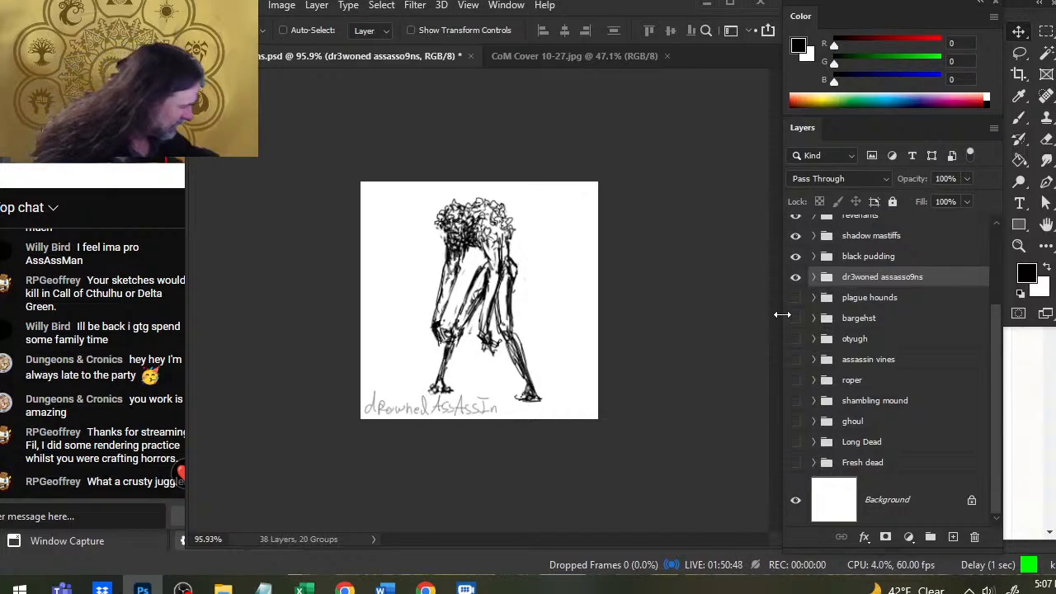
pyautogui.hotkey('ctrl', 's')
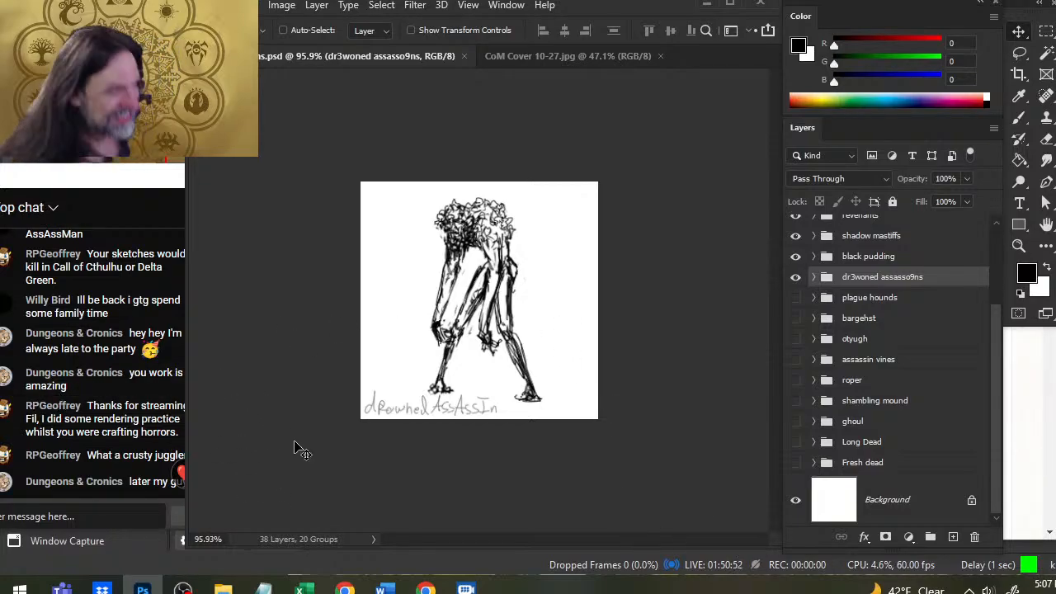
# - Switch to the OBS window
pyautogui.hotkey('alt', 'Tab')
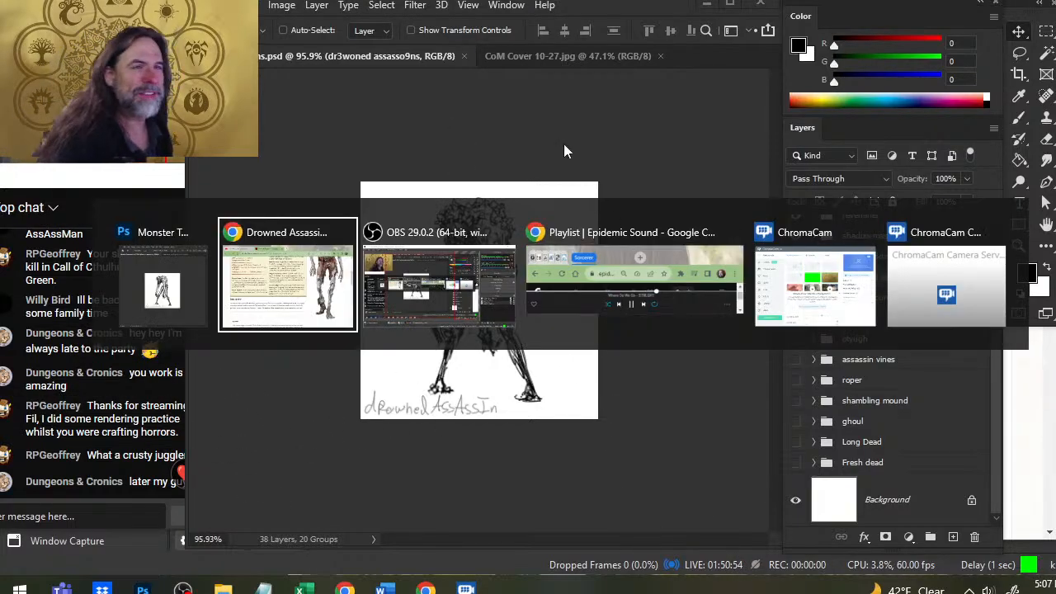
pyautogui.hotkey('alt', 'Tab')
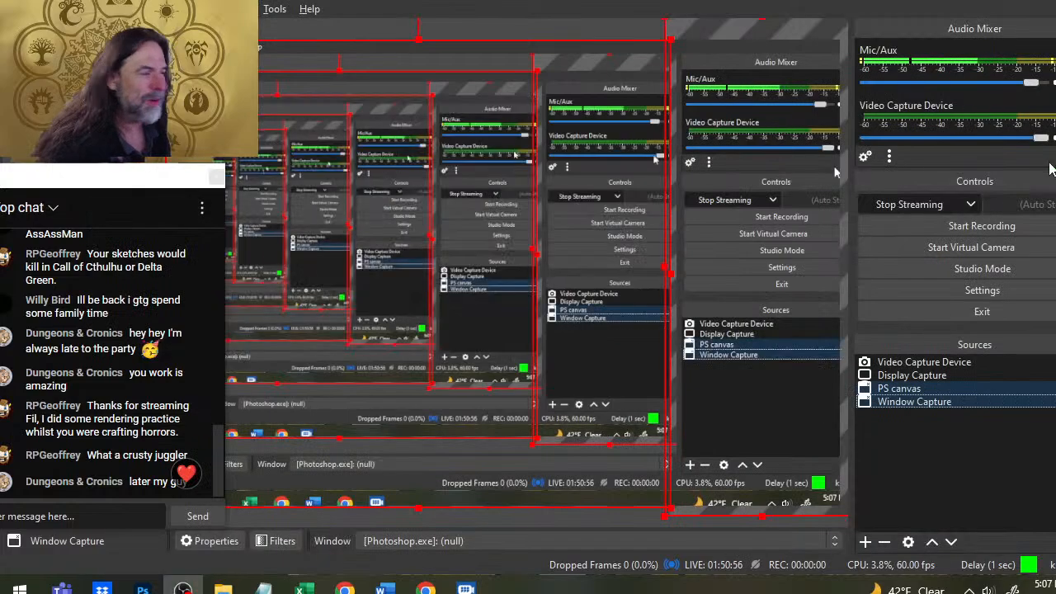